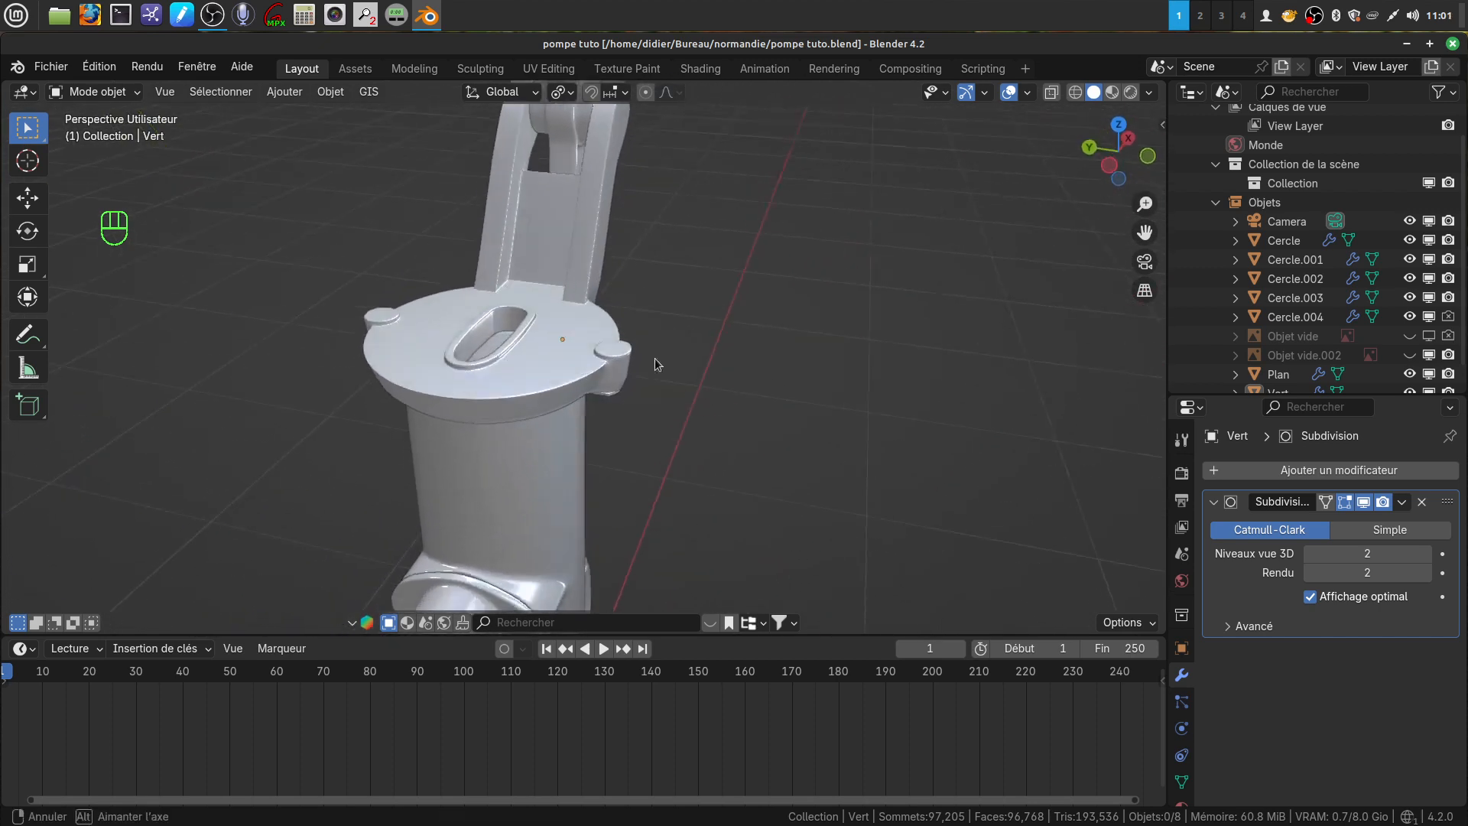
# Step: Enter edit mode on the pump lid, clear the existing selection and switch to face selection
pyautogui.scroll(3, 638, 413)
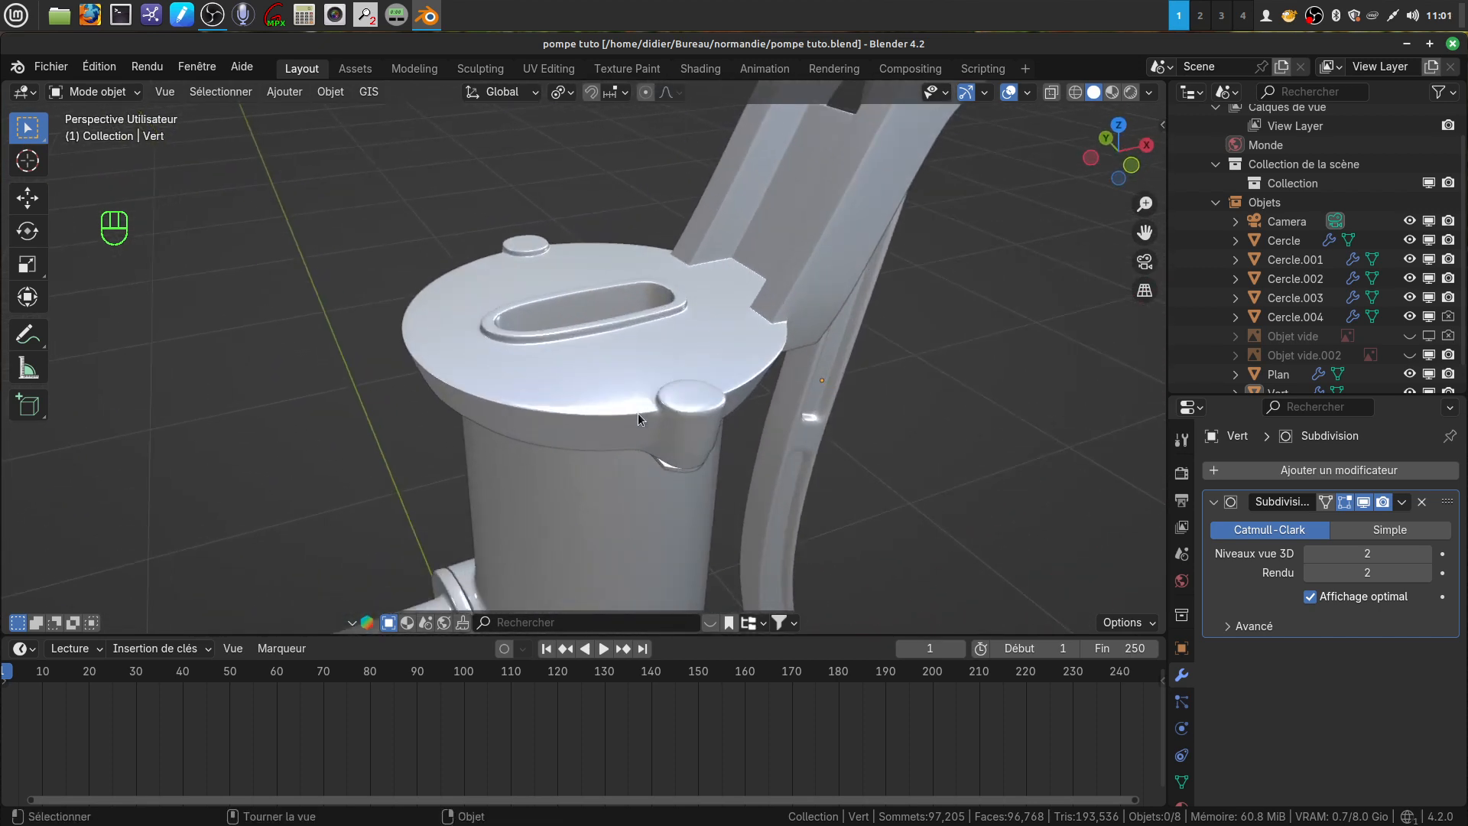
pyautogui.click(620, 366)
pyautogui.press('Tab')
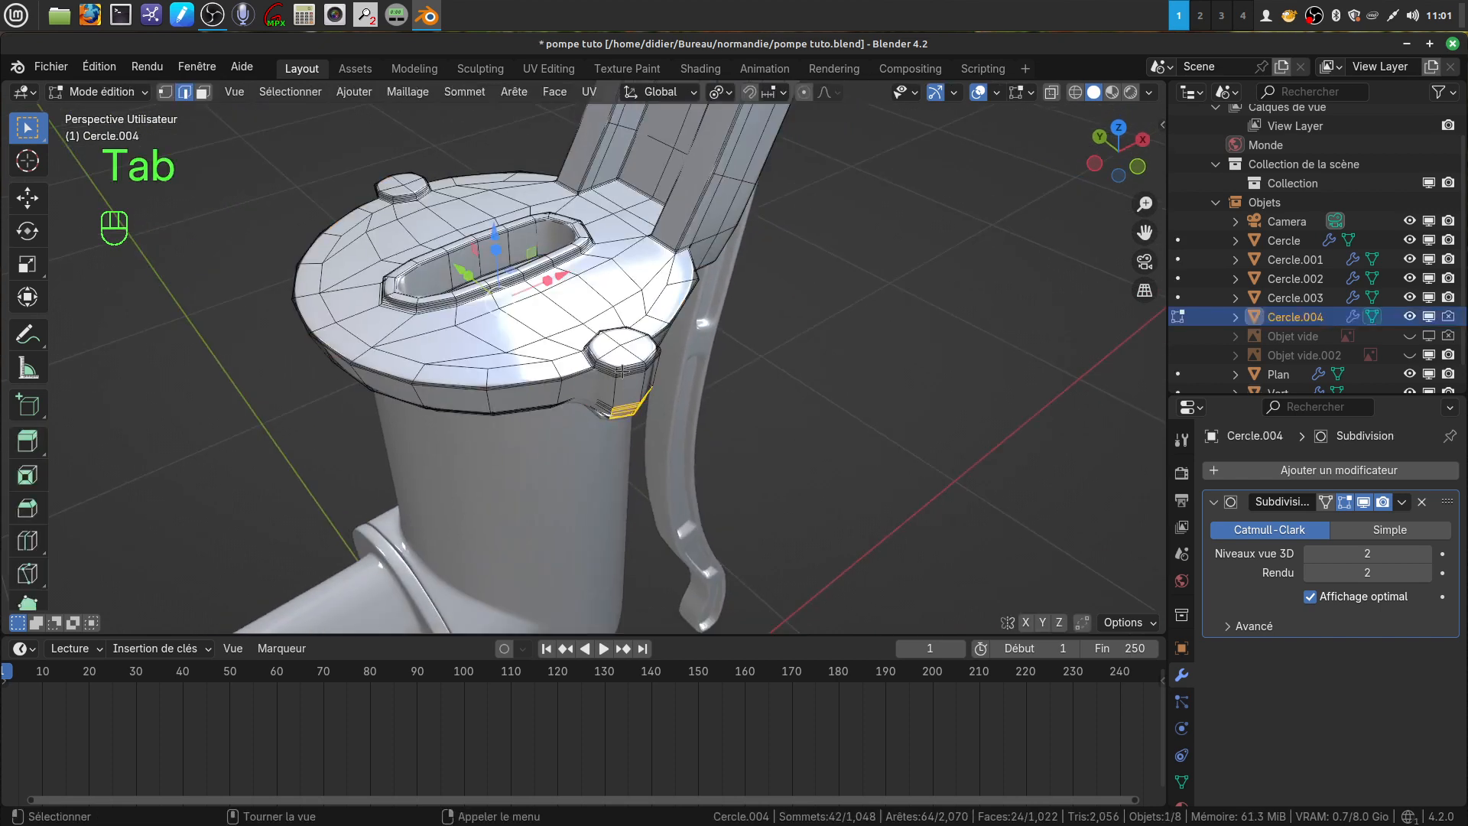
pyautogui.scroll(5, 627, 370)
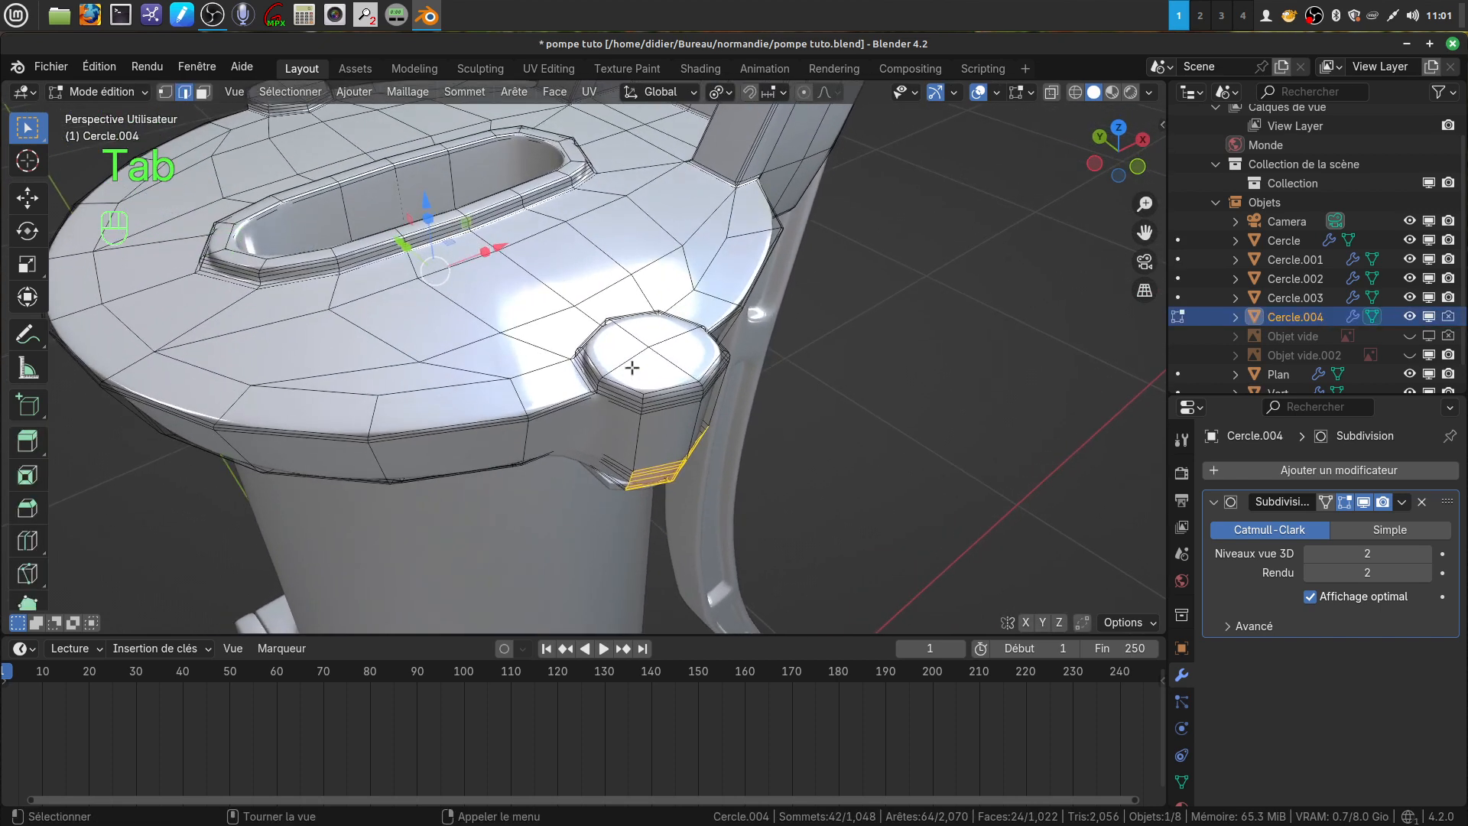
pyautogui.hotkey('alt', 'a')
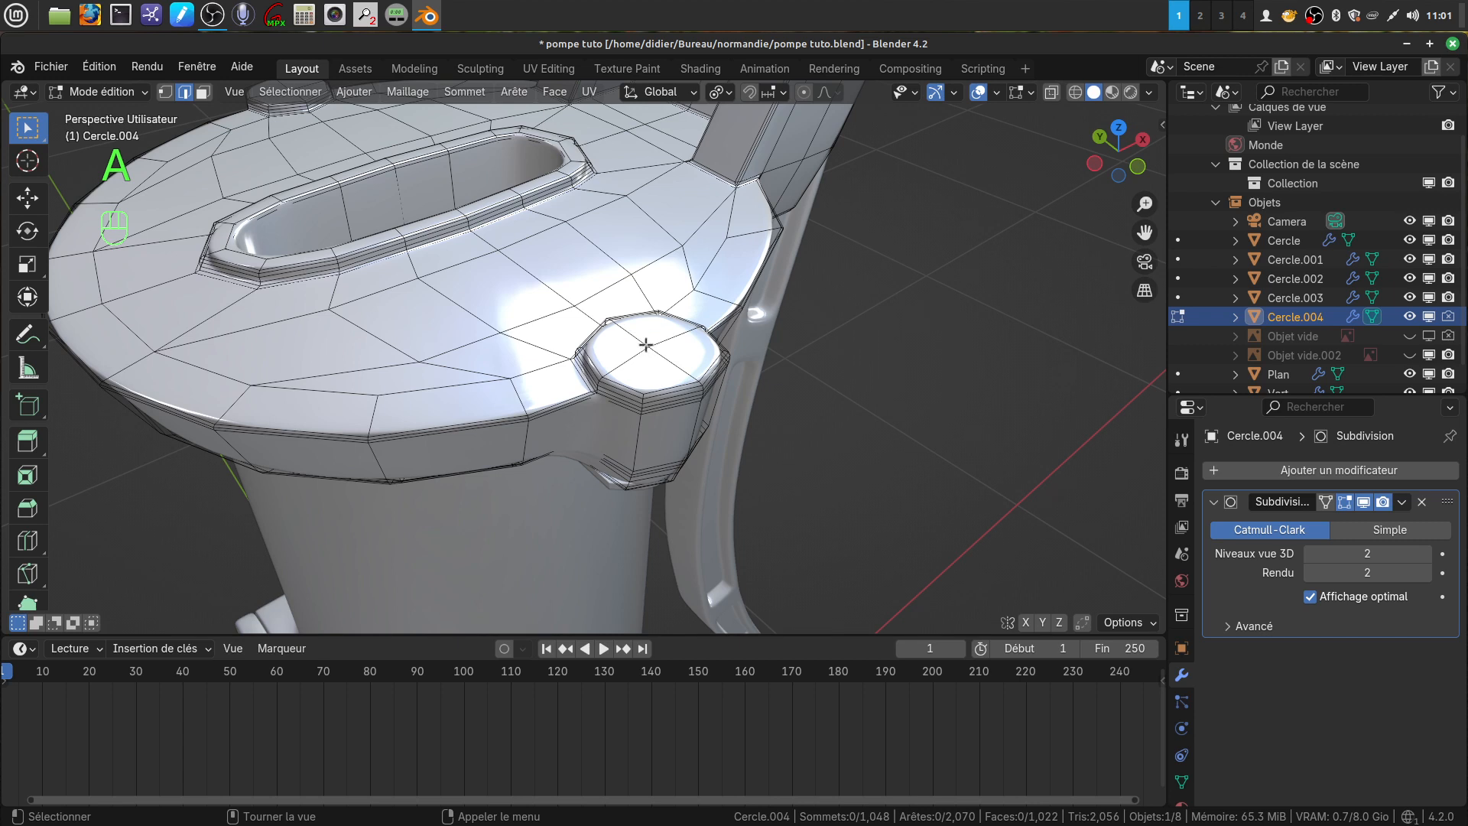
pyautogui.click(203, 91)
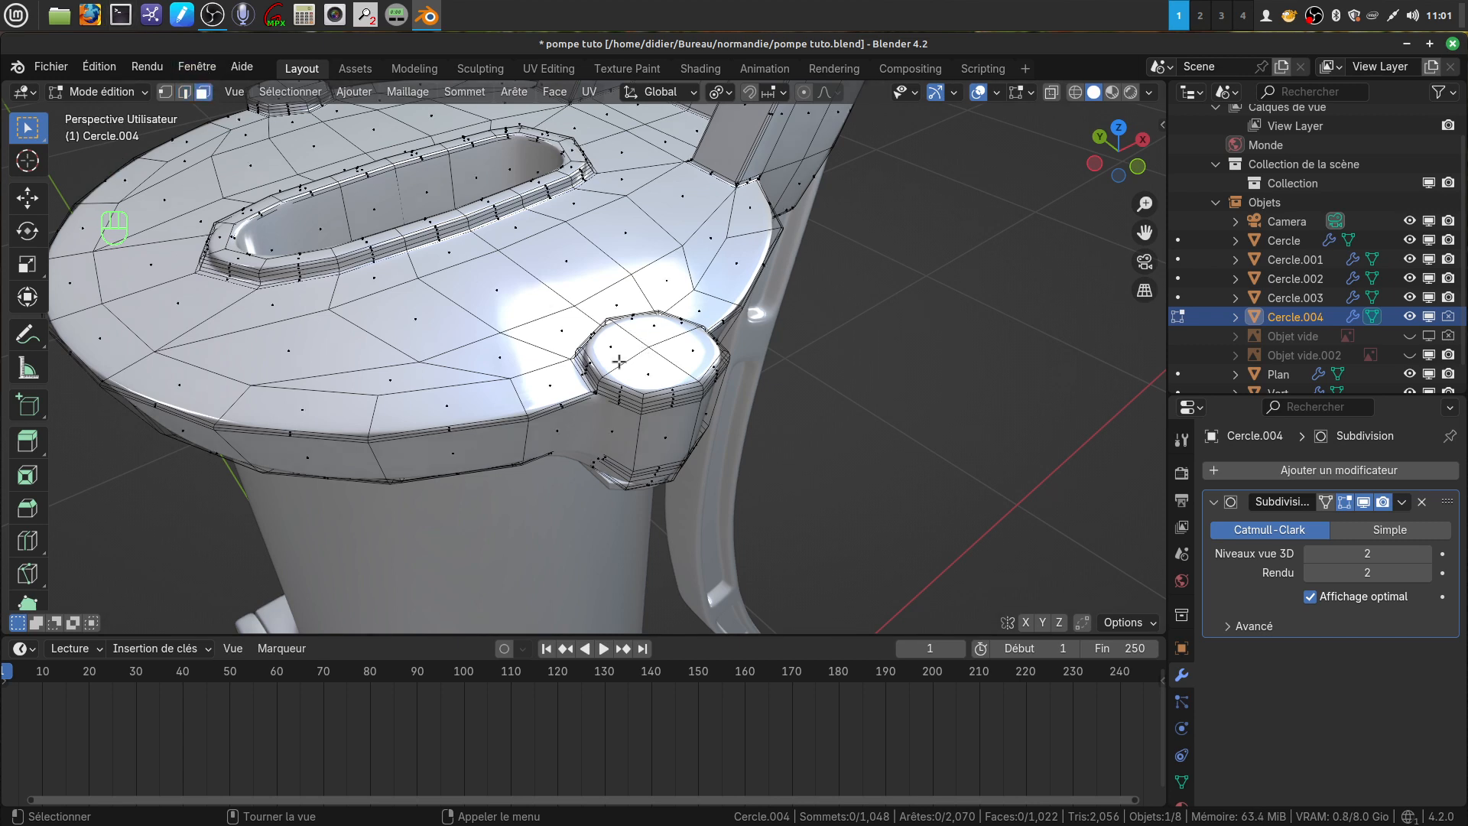
# Step: Select the four faces that form the flat top of the lid's nearest round lug
pyautogui.click(623, 346)
pyautogui.keyDown('shift'); pyautogui.click(667, 372); pyautogui.keyUp('shift')
pyautogui.keyDown('shift'); pyautogui.click(690, 359); pyautogui.keyUp('shift')
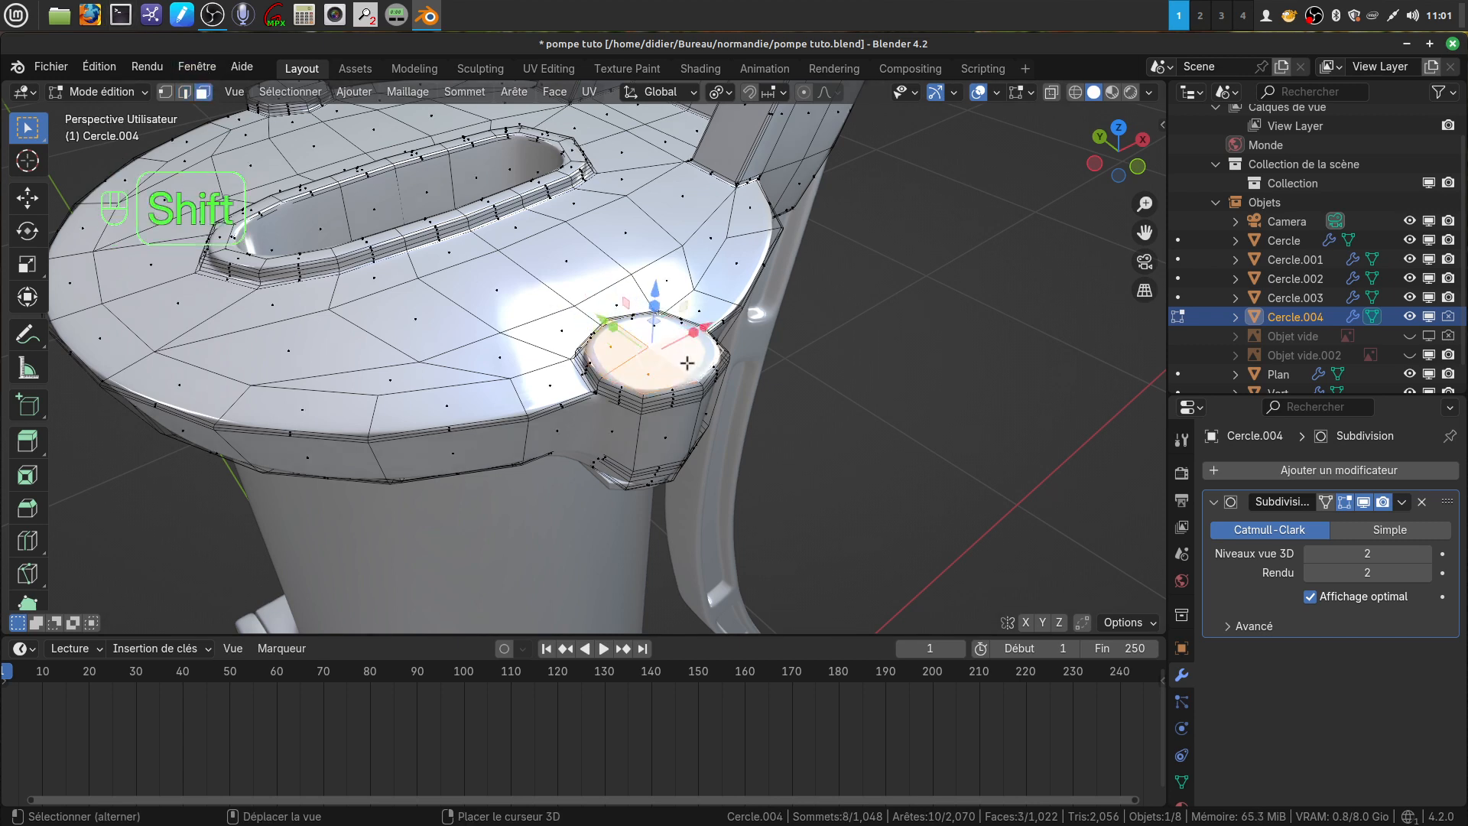
pyautogui.scroll(3, 692, 363)
pyautogui.moveTo(735, 364); pyautogui.dragTo(849, 433, button='middle')
pyautogui.keyDown('shift'); pyautogui.click(633, 347); pyautogui.keyUp('shift')
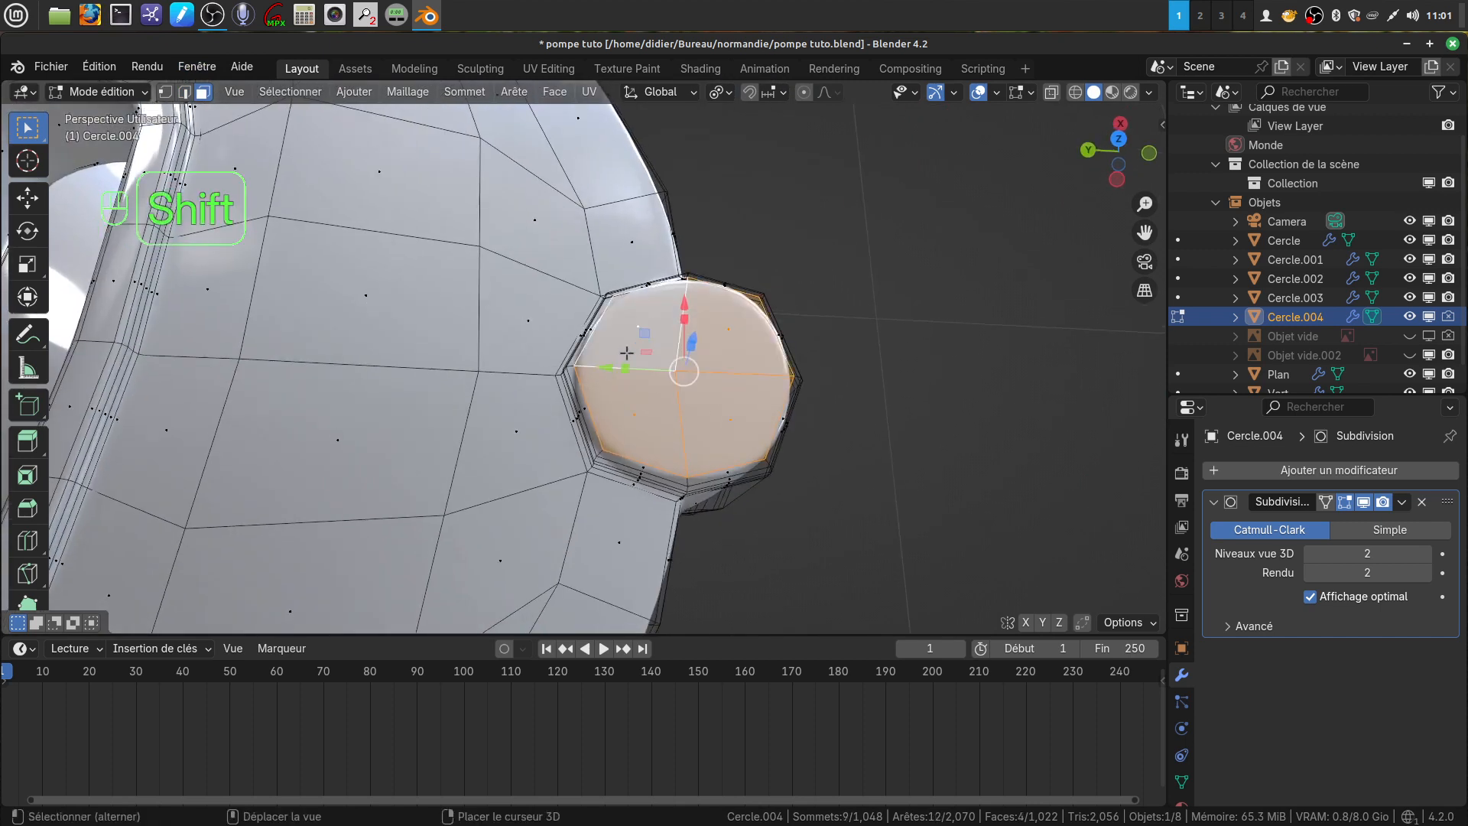
# Step: Turn off the Subdivision modifier's viewport display and add the opposite lug's four top faces to the selection
pyautogui.scroll(-4, 566, 363)
pyautogui.keyDown('shift'); pyautogui.moveTo(502, 369); pyautogui.dragTo(844, 347, button='middle'); pyautogui.keyUp('shift')
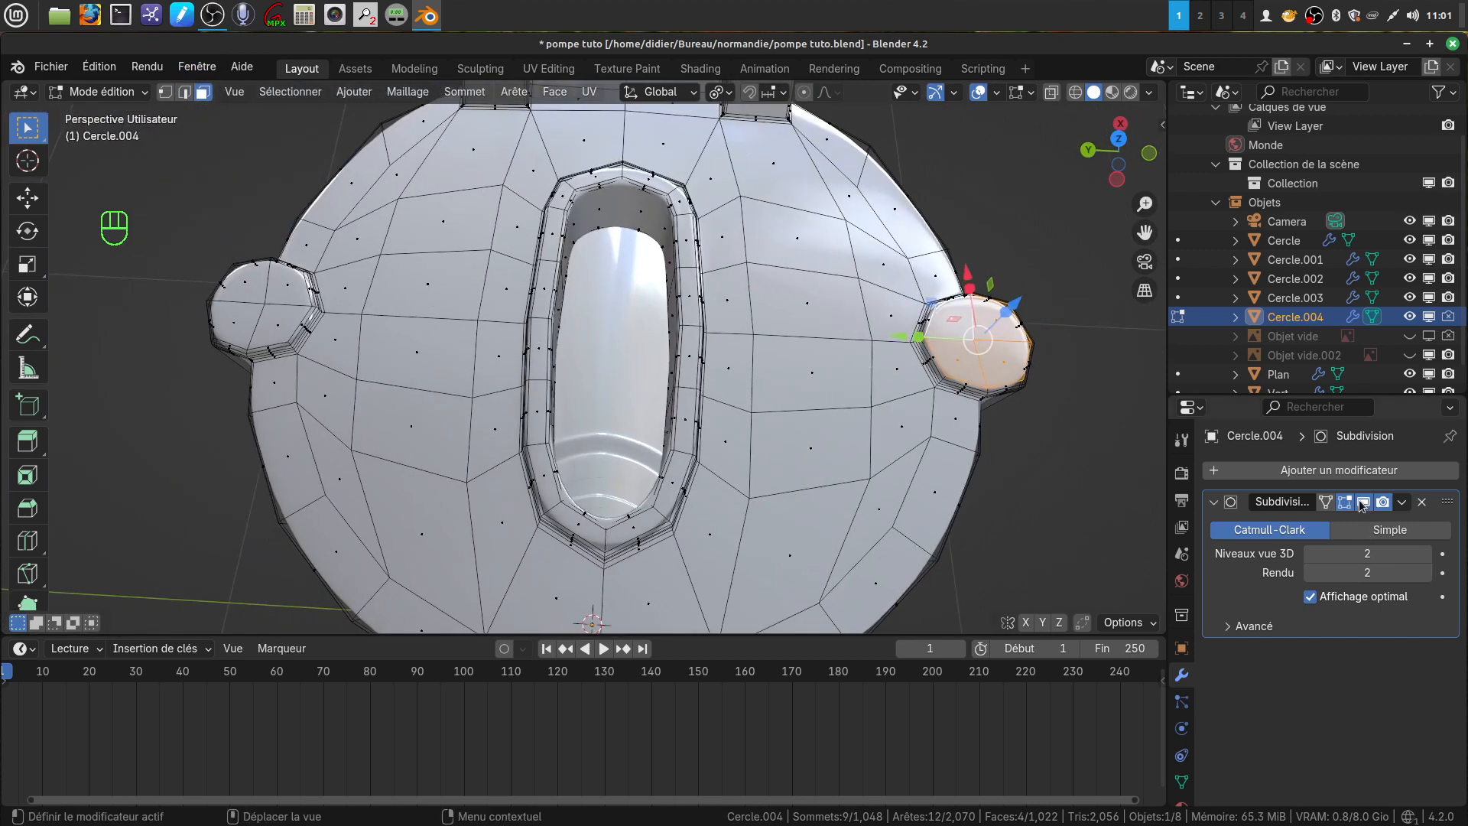
pyautogui.click(1363, 502)
pyautogui.keyDown('shift'); pyautogui.click(282, 290); pyautogui.keyUp('shift')
pyautogui.keyDown('shift'); pyautogui.click(250, 286); pyautogui.keyUp('shift')
pyautogui.keyDown('shift'); pyautogui.click(245, 319); pyautogui.keyUp('shift')
pyautogui.keyDown('shift'); pyautogui.click(286, 315); pyautogui.keyUp('shift')
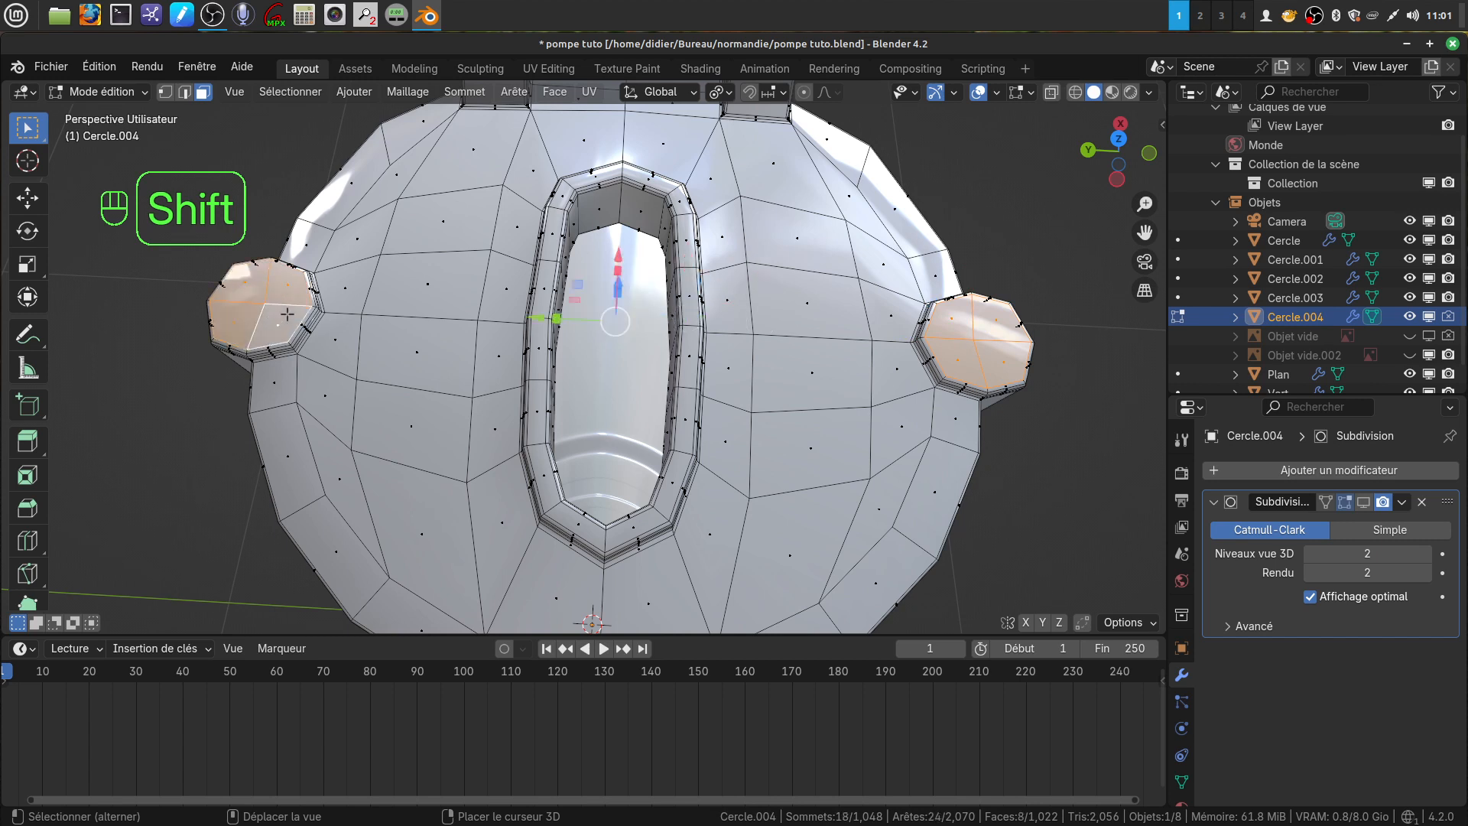
# Step: Inset the top faces of both lugs by about 0.0204 m
pyautogui.click(719, 92)
pyautogui.click(753, 182)
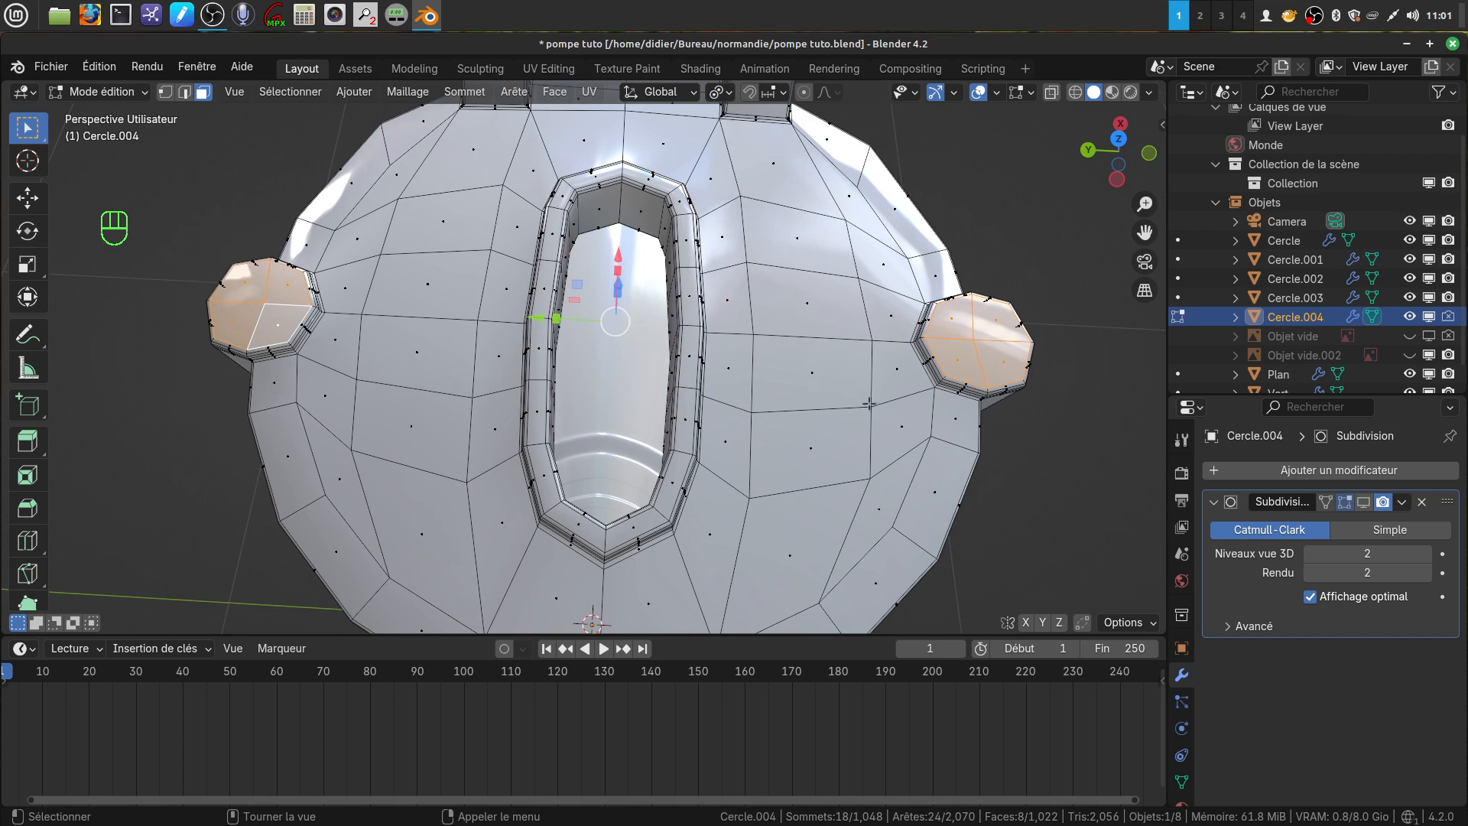
pyautogui.press('i')
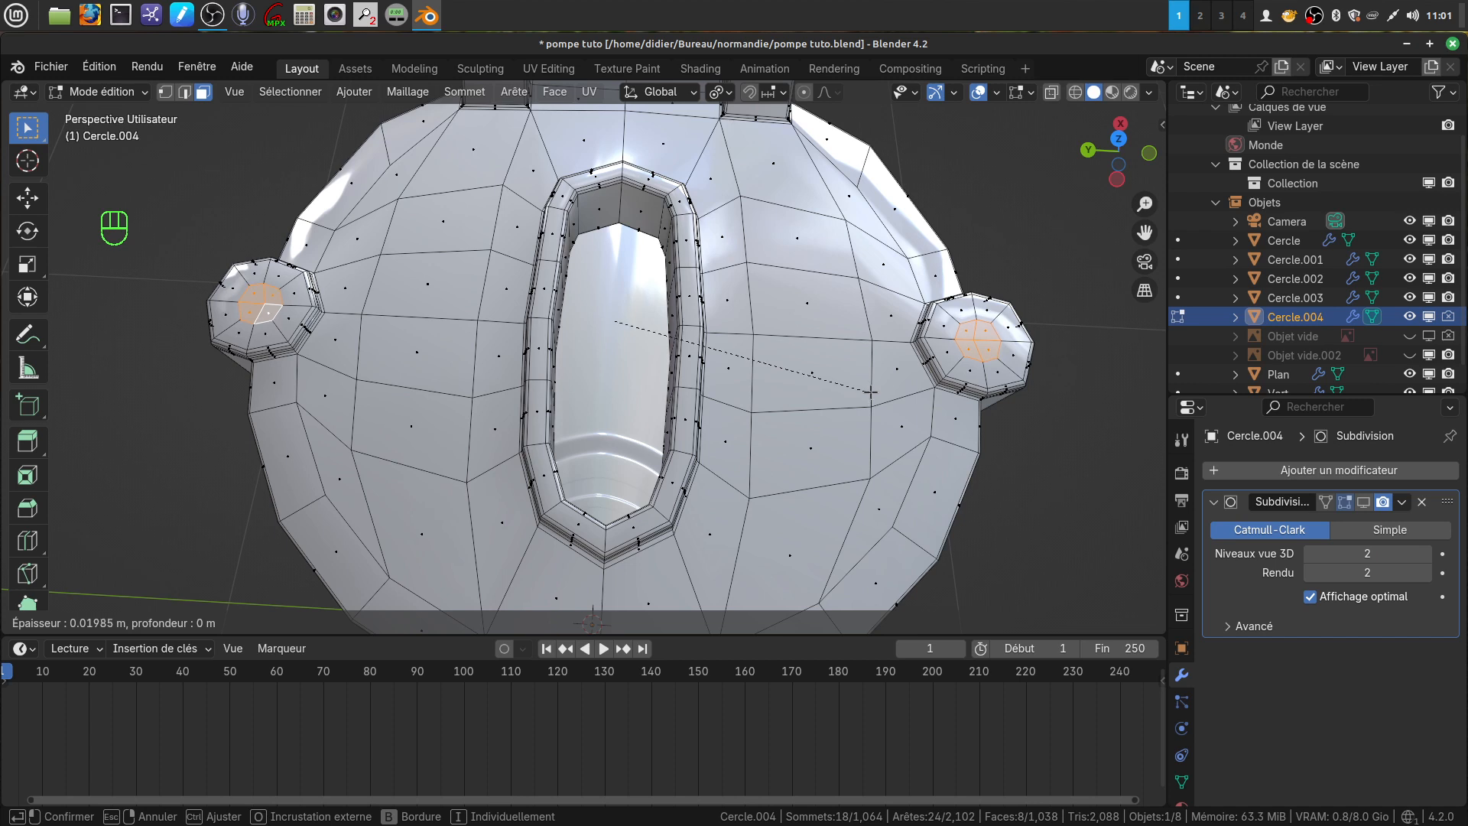
pyautogui.click(869, 391)
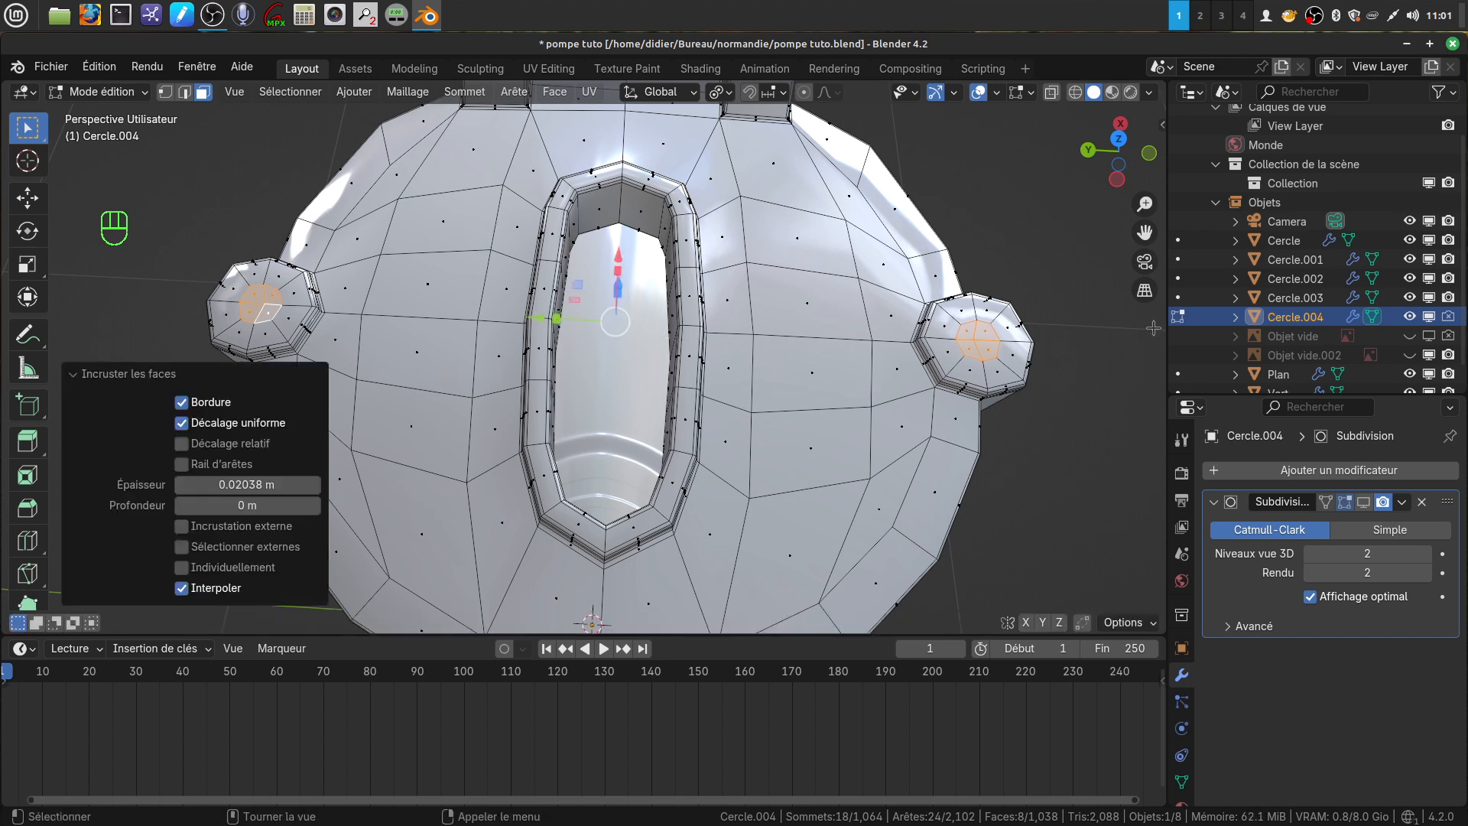
# Step: Make the inset faces on both lugs circular with the LoopTools Circle operation
pyautogui.moveTo(1035, 288); pyautogui.dragTo(1053, 340, button='middle')
pyautogui.rightClick(1053, 340)
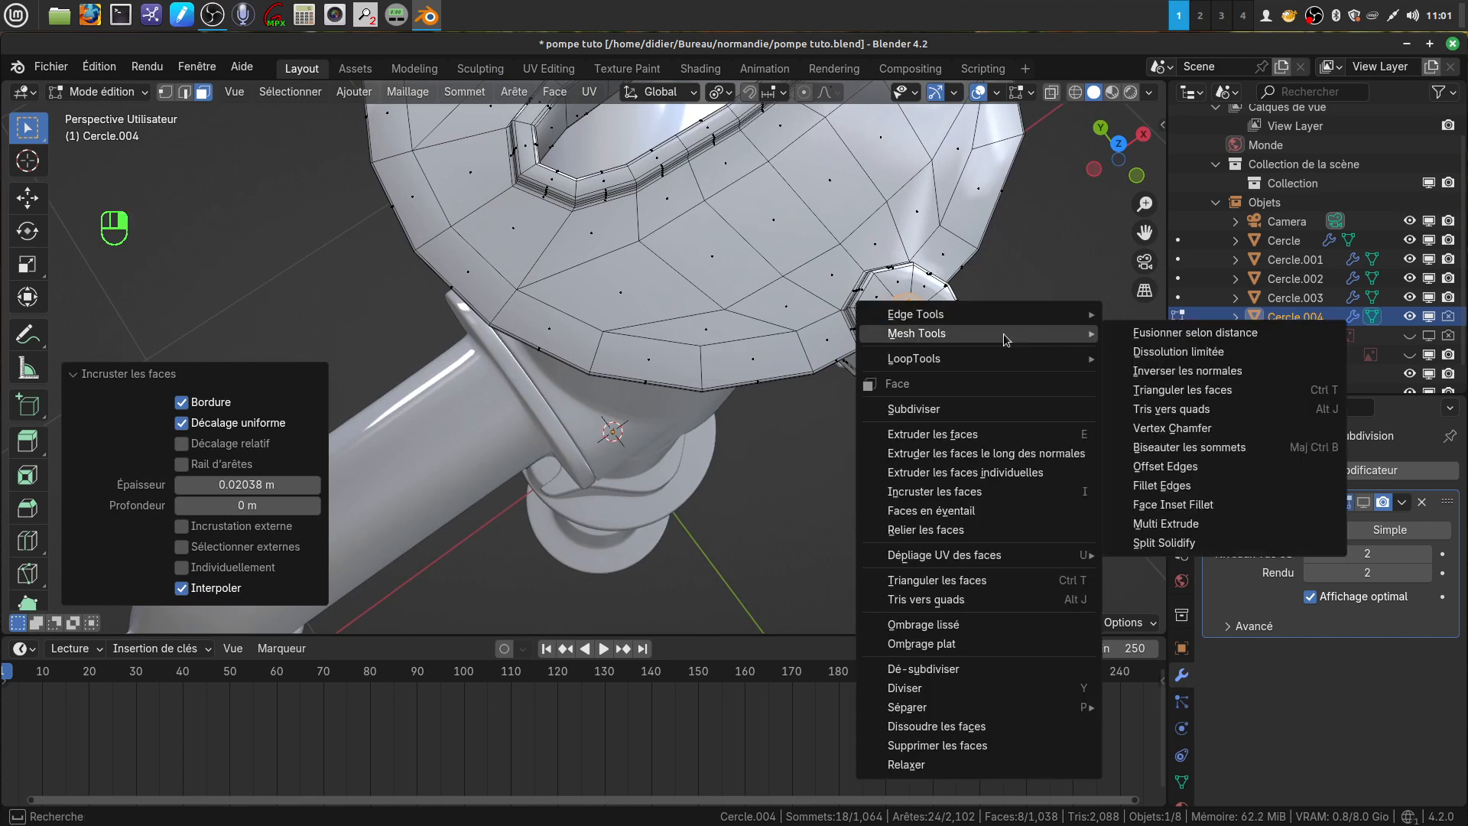
pyautogui.moveTo(1086, 360)
pyautogui.click(1149, 377)
pyautogui.moveTo(1149, 377); pyautogui.dragTo(1015, 273, button='middle')
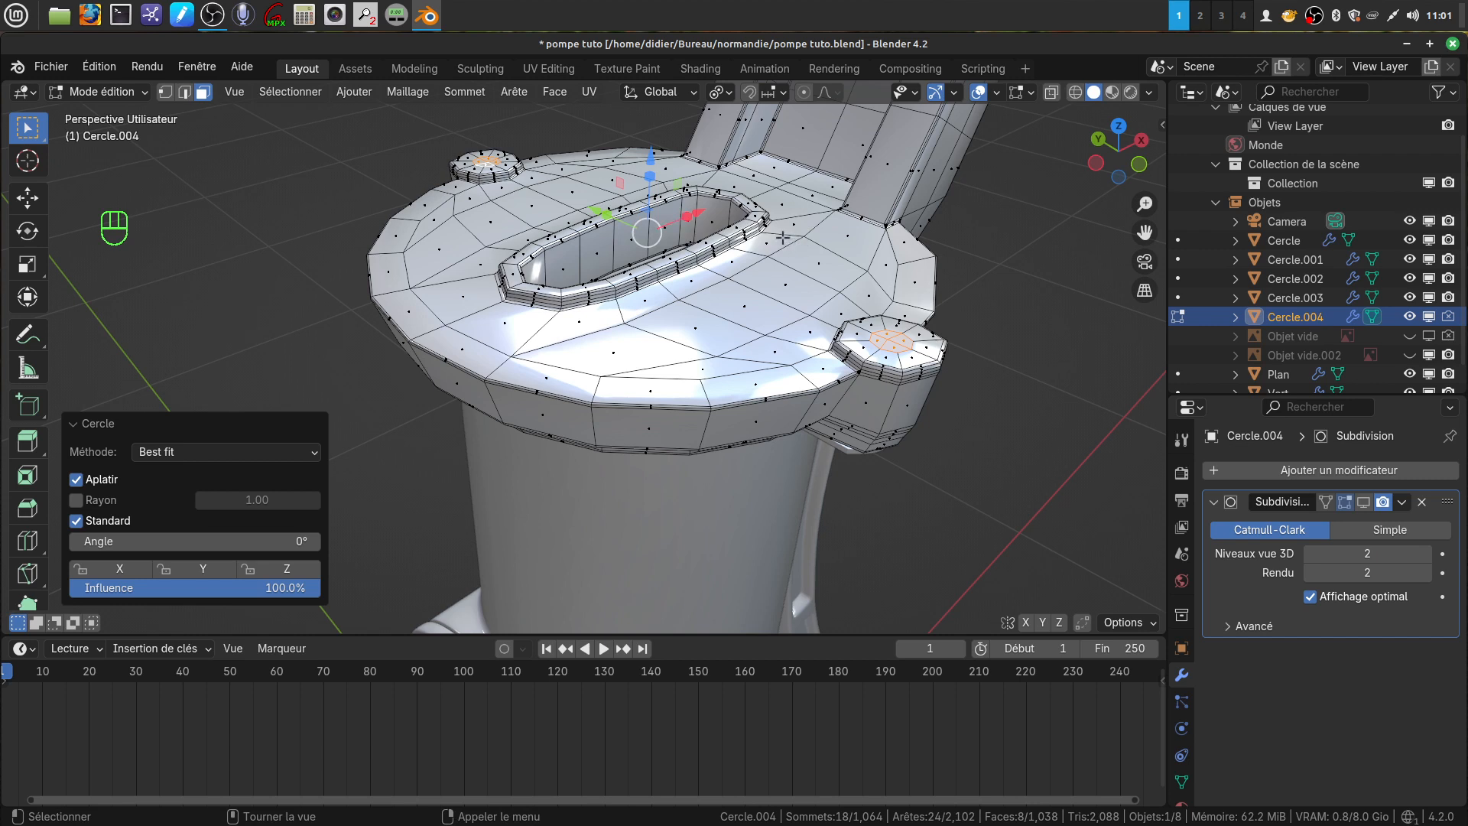
# Step: Extrude the circular faces of both lugs and lower them about 0.0068 m along Z to form recesses
pyautogui.press('e')
pyautogui.rightClick(701, 161)
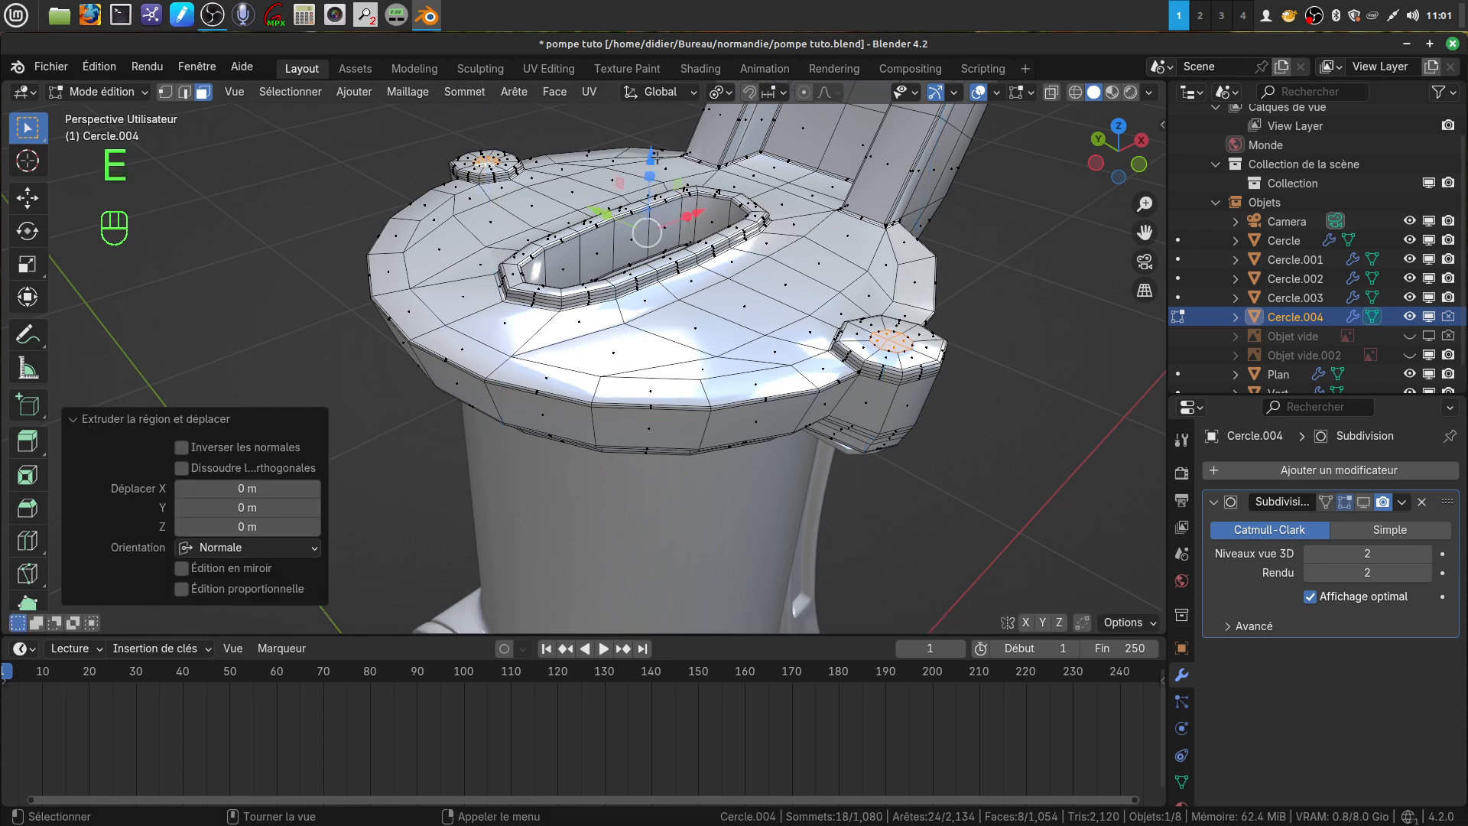
pyautogui.moveTo(651, 158); pyautogui.dragTo(650, 162)
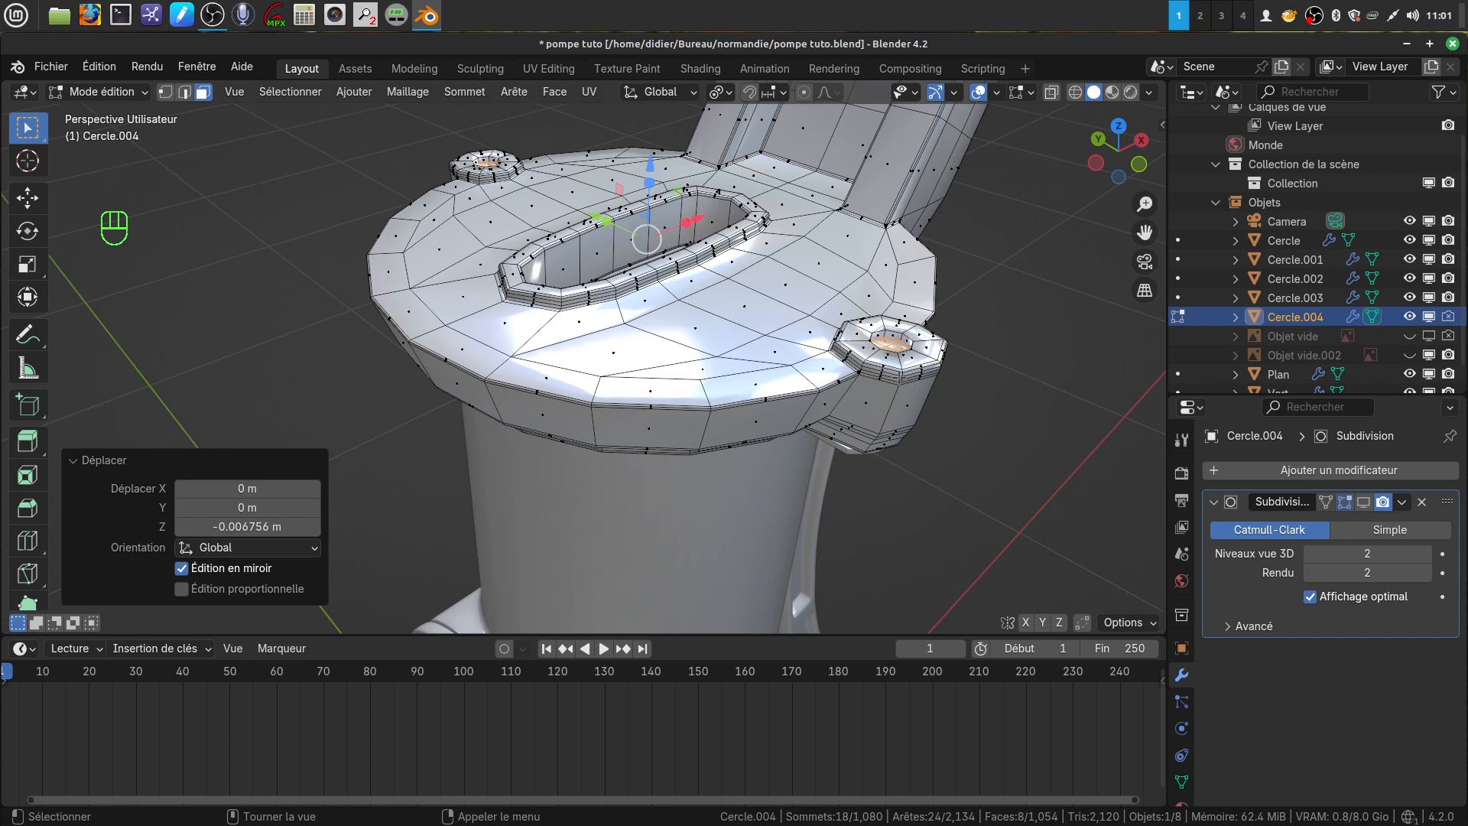
# Step: Inset the floor faces of both lug recesses very slightly, by about 0.0006 m
pyautogui.keyDown('shift'); pyautogui.moveTo(846, 457); pyautogui.dragTo(716, 426, button='middle'); pyautogui.keyUp('shift')
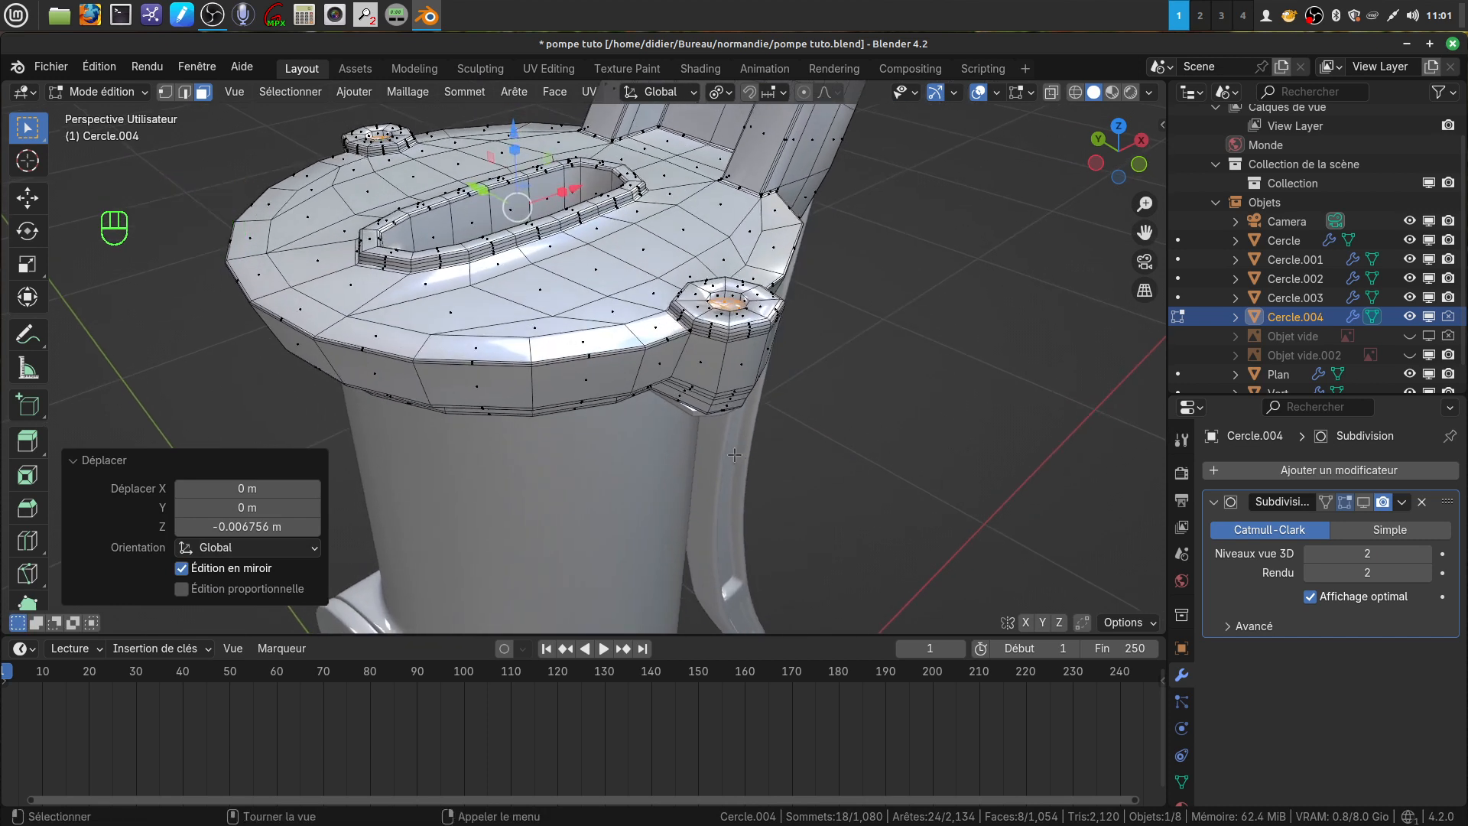
pyautogui.scroll(2, 752, 362)
pyautogui.keyDown('shift'); pyautogui.moveTo(650, 286); pyautogui.dragTo(535, 341, button='middle'); pyautogui.keyUp('shift')
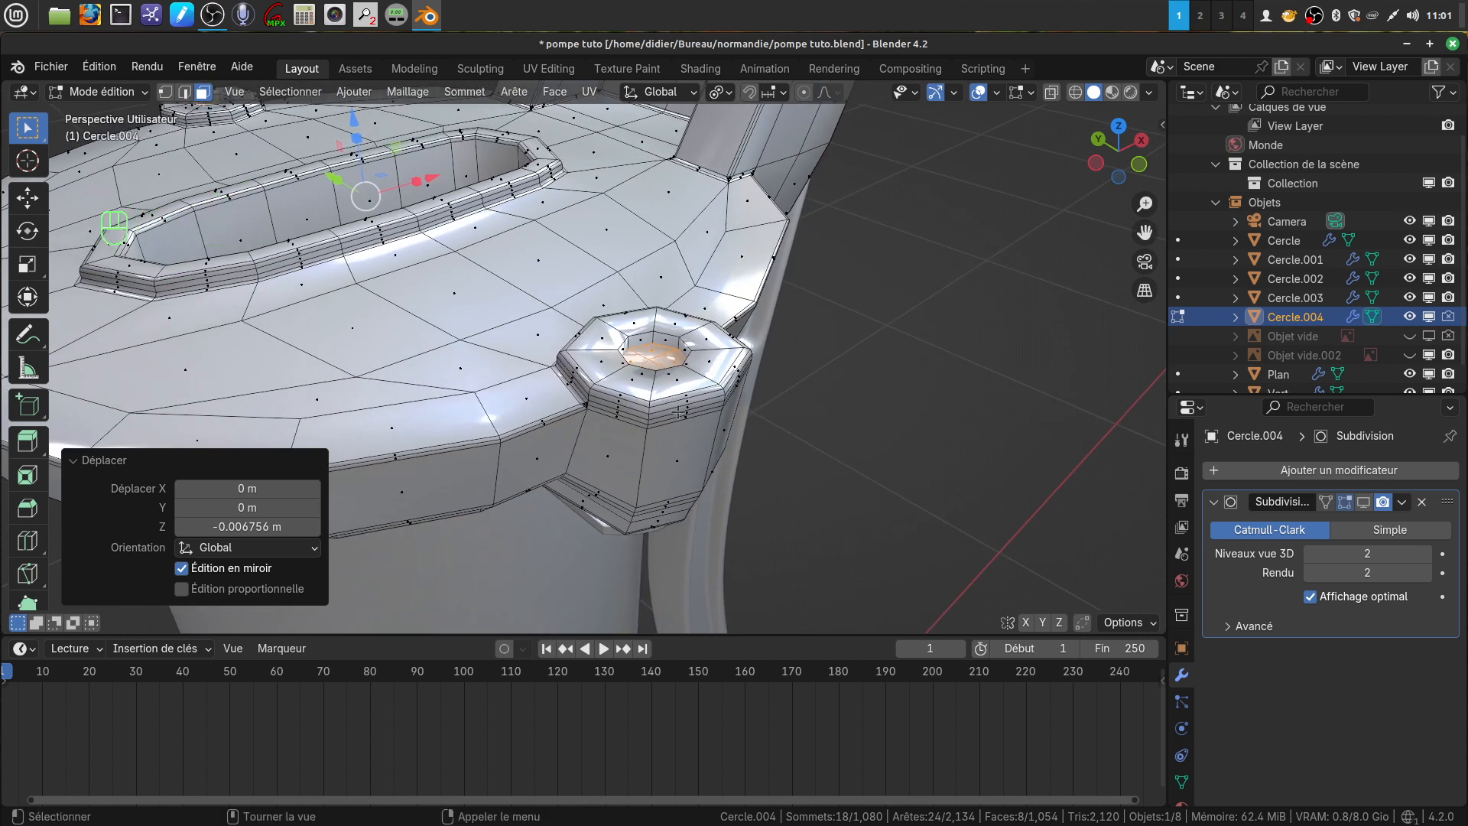
pyautogui.scroll(3, 703, 448)
pyautogui.moveTo(717, 410)
pyautogui.keyDown('shift'); pyautogui.mouseDown(button='middle')
pyautogui.moveTo(674, 414)
pyautogui.moveTo(692, 421)
pyautogui.mouseUp(button='middle'); pyautogui.keyUp('shift')
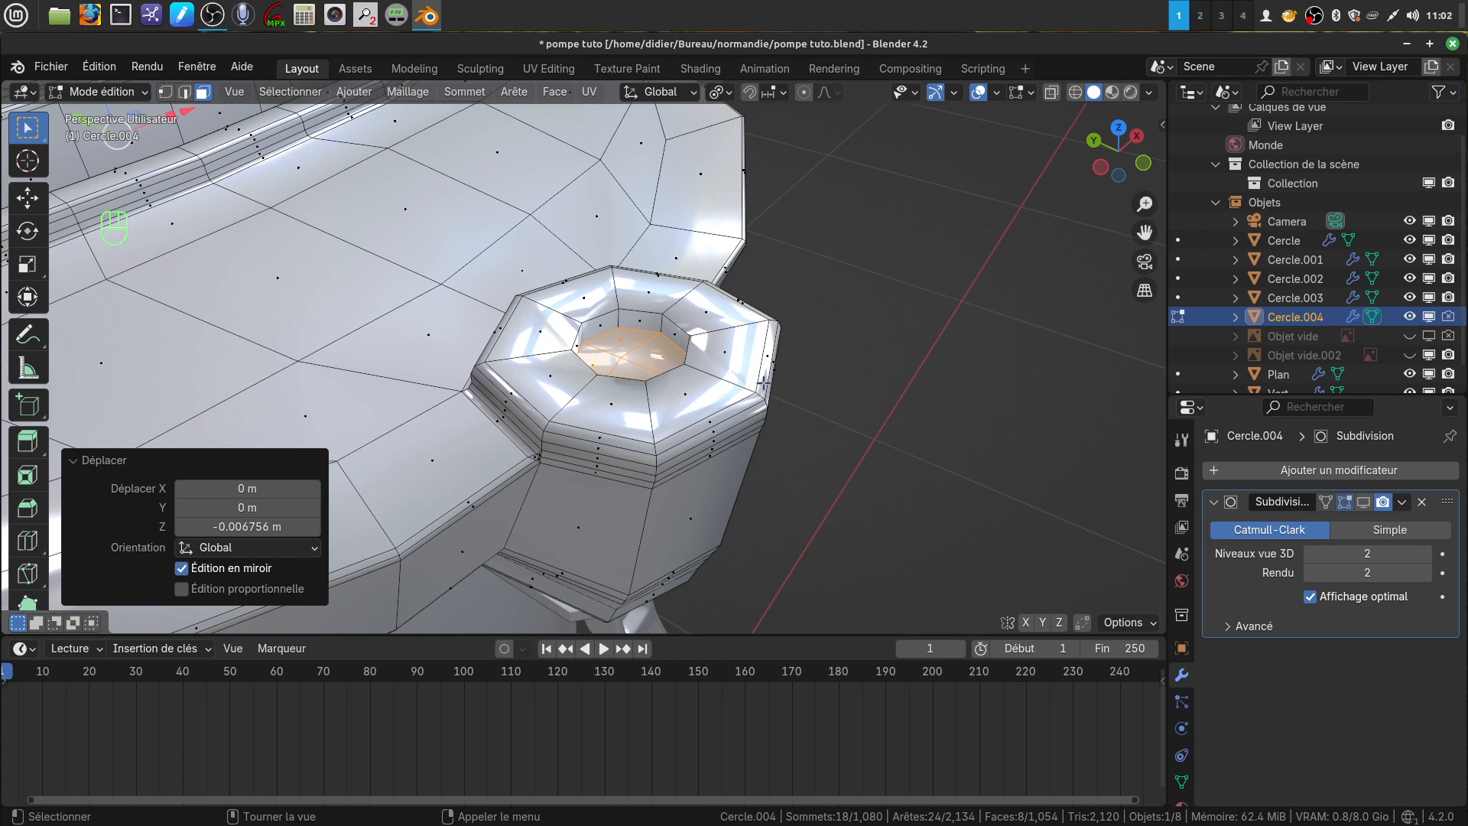
pyautogui.press('i')
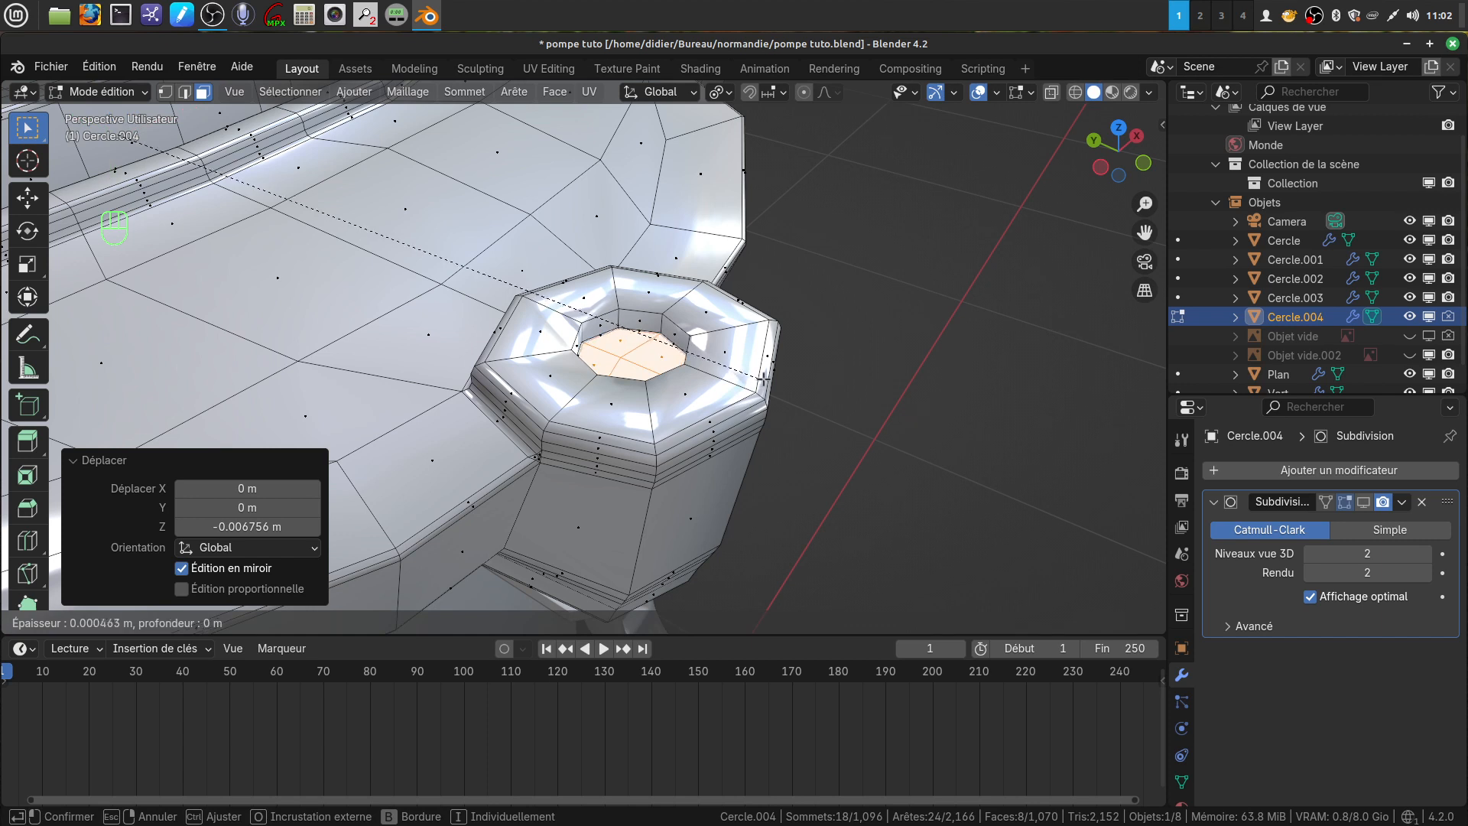
pyautogui.click(763, 378)
# Step: Extrude the inset recess floors of both lugs and raise them 0.00465 m along Z
pyautogui.moveTo(749, 386); pyautogui.dragTo(745, 373, button='middle')
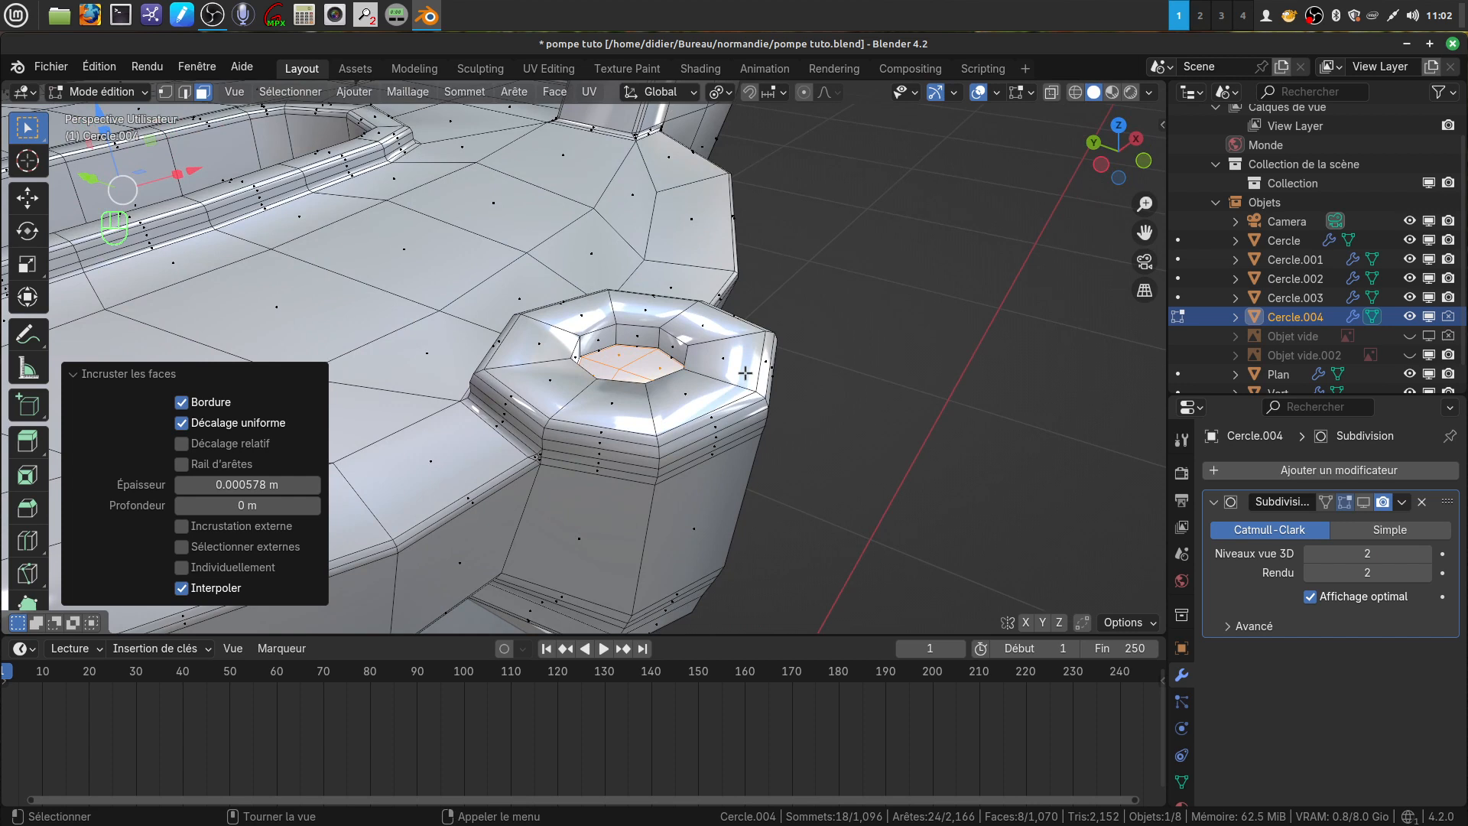
pyautogui.press('e')
pyautogui.rightClick(745, 373)
pyautogui.scroll(-3, 745, 373)
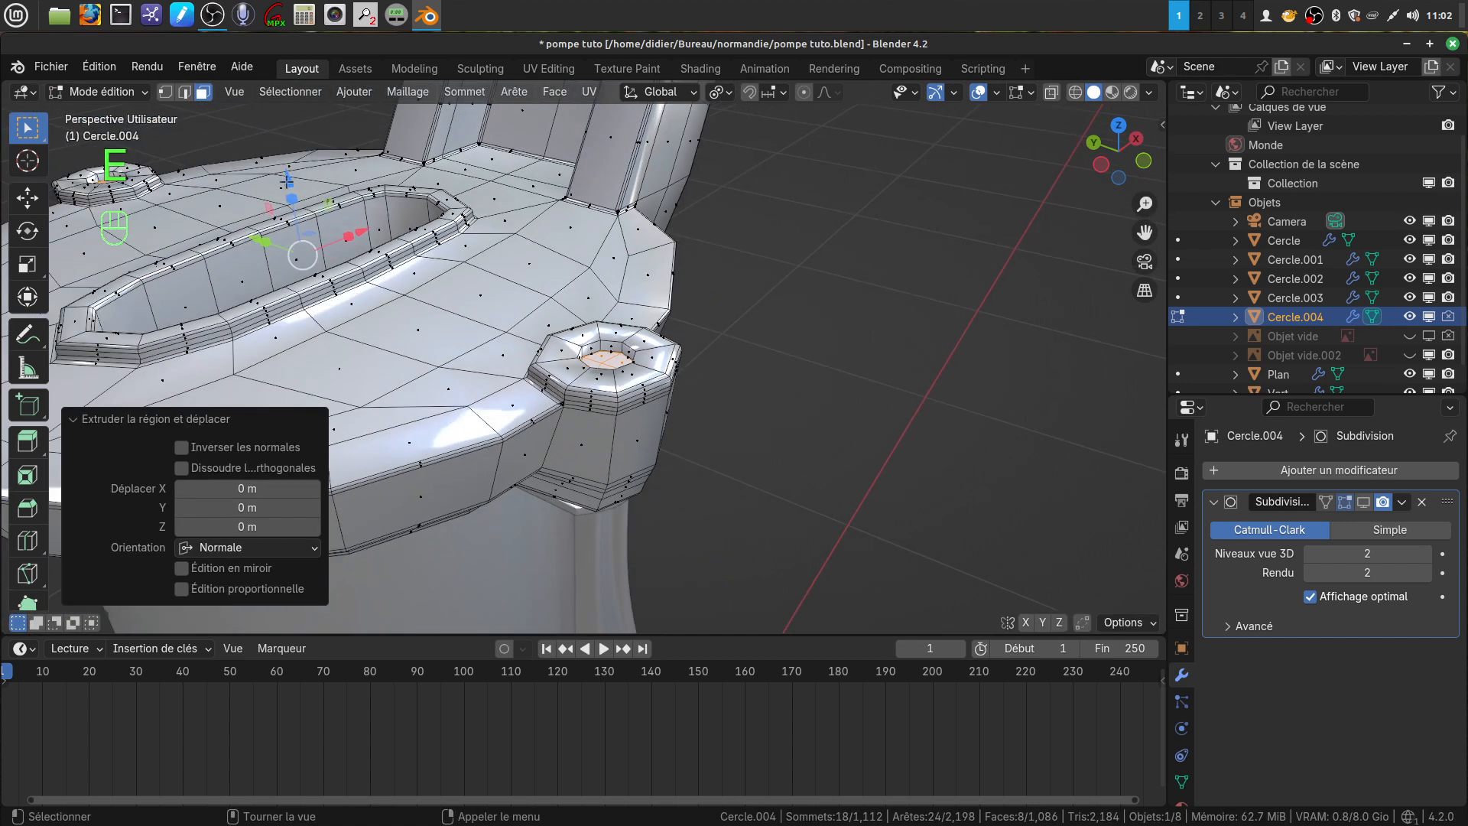
pyautogui.press('g')
pyautogui.press('z')
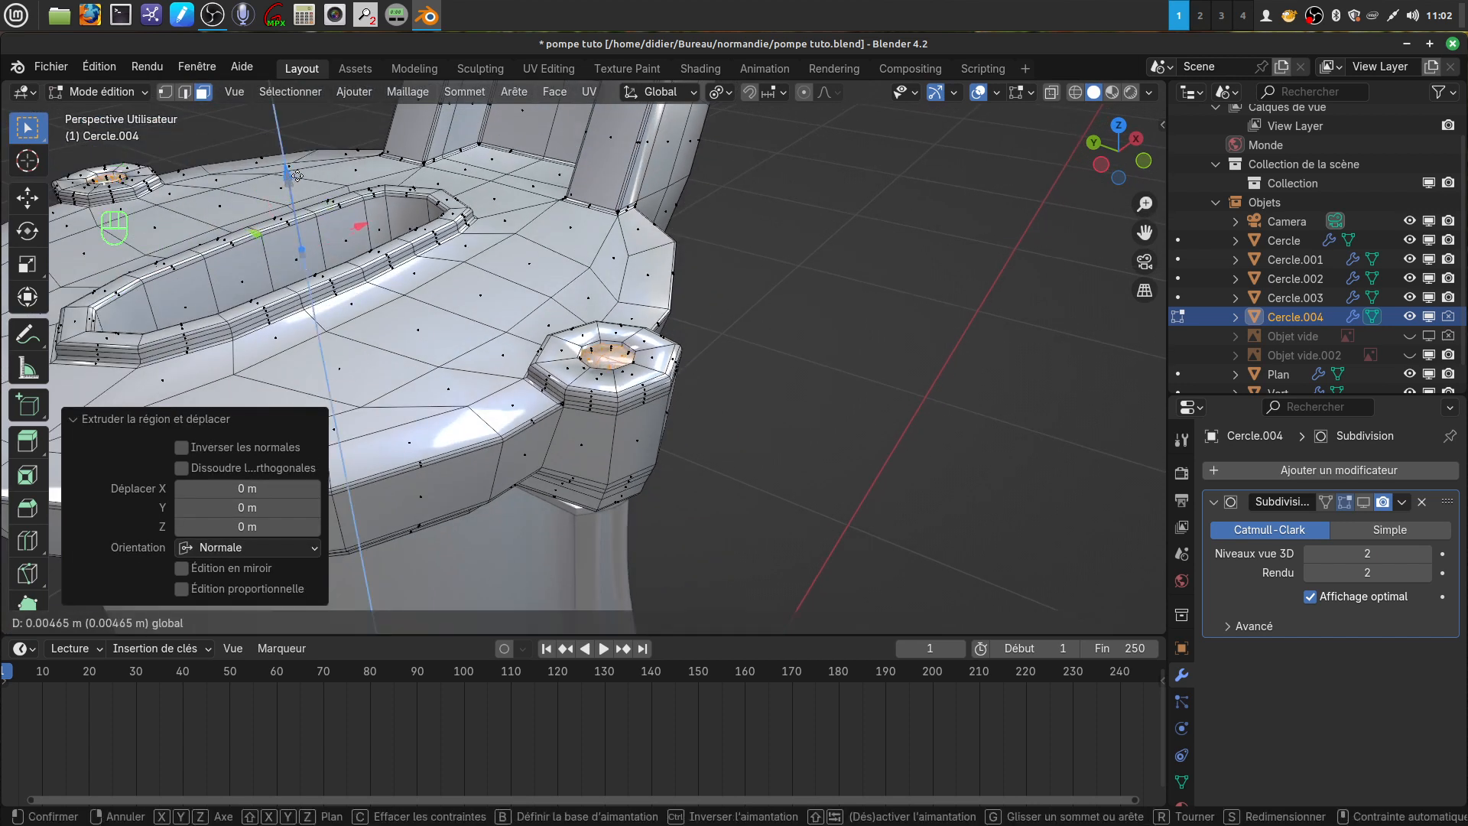
pyautogui.click(298, 176)
# Step: Switch to edge selection and deselect the inner cross edges of the near lug's raised centre, keeping its outline selected
pyautogui.scroll(5, 609, 380)
pyautogui.moveTo(608, 380); pyautogui.dragTo(642, 415, button='middle')
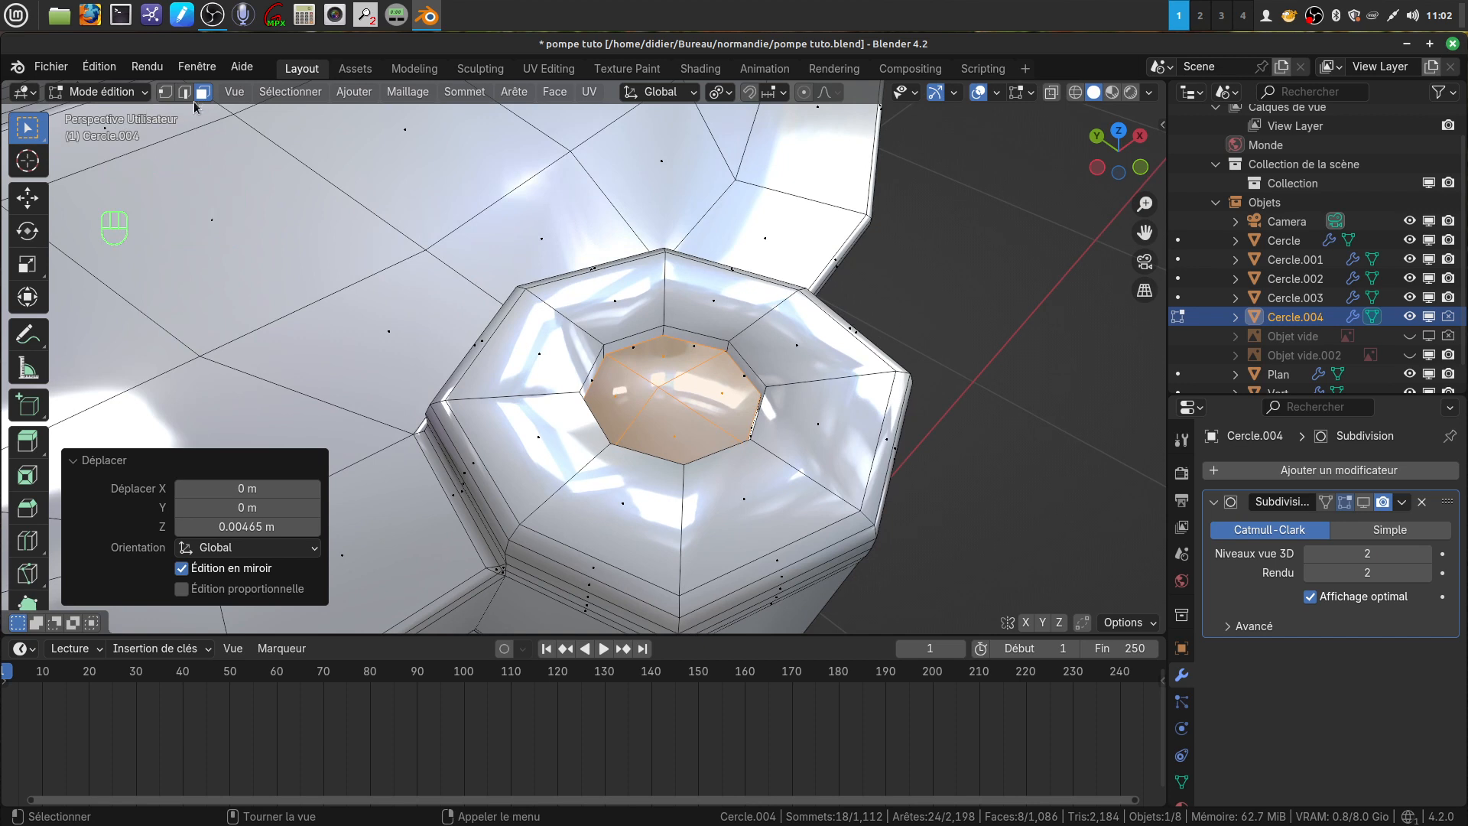
pyautogui.click(184, 92)
pyautogui.keyDown('shift'); pyautogui.click(670, 413); pyautogui.keyUp('shift')
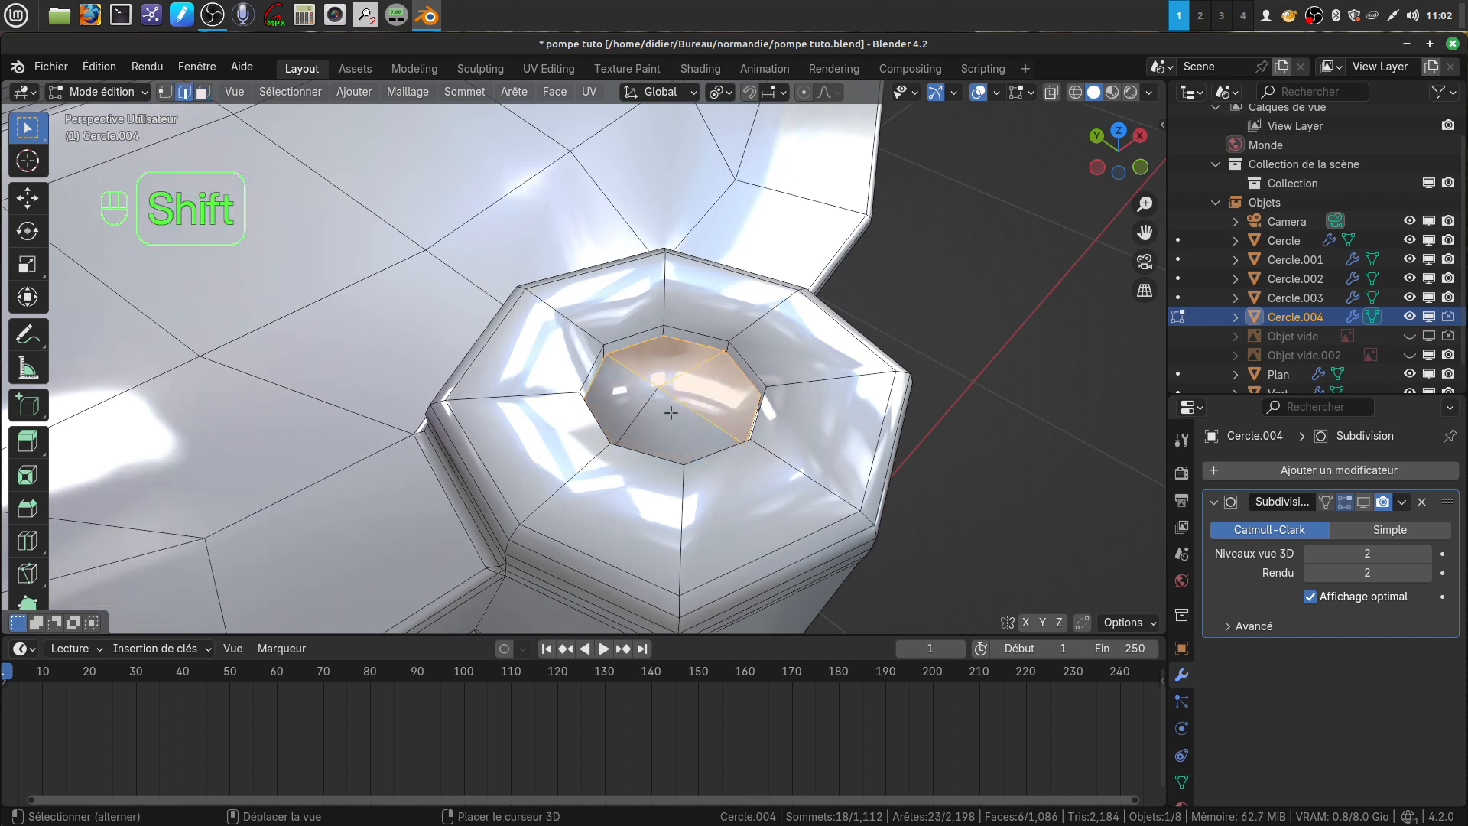
pyautogui.keyDown('shift'); pyautogui.click(688, 409); pyautogui.keyUp('shift')
pyautogui.keyDown('shift'); pyautogui.click(691, 370); pyautogui.keyUp('shift')
pyautogui.keyDown('shift'); pyautogui.click(635, 373); pyautogui.keyUp('shift')
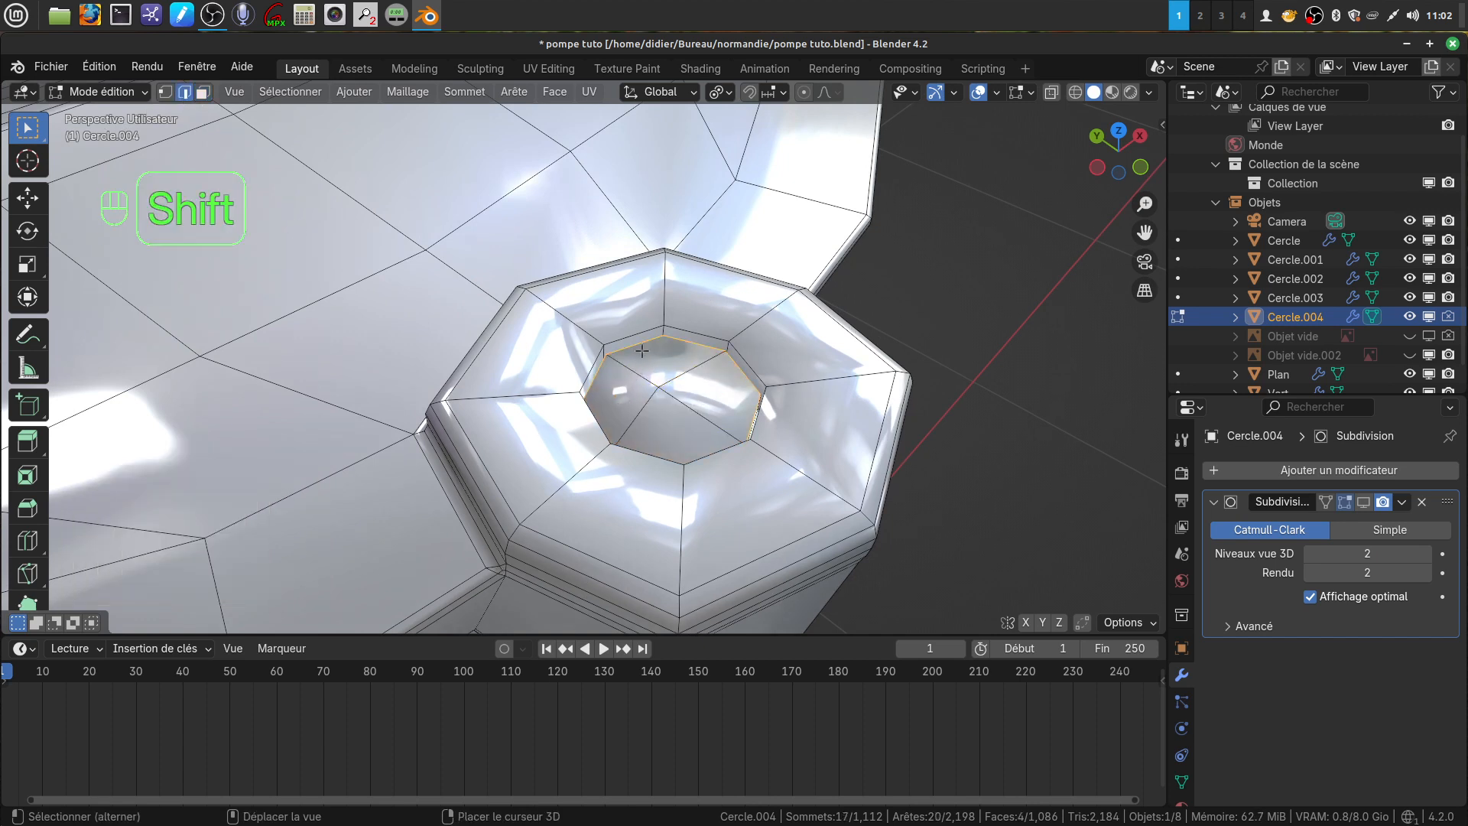
# Step: Deselect the inner cross edges of the opposite lug's raised centre, leaving only the outline edges selected
pyautogui.scroll(-1, 495, 368)
pyautogui.scroll(-4, 496, 368)
pyautogui.keyDown('shift'); pyautogui.moveTo(495, 368); pyautogui.dragTo(712, 481, button='middle'); pyautogui.keyUp('shift')
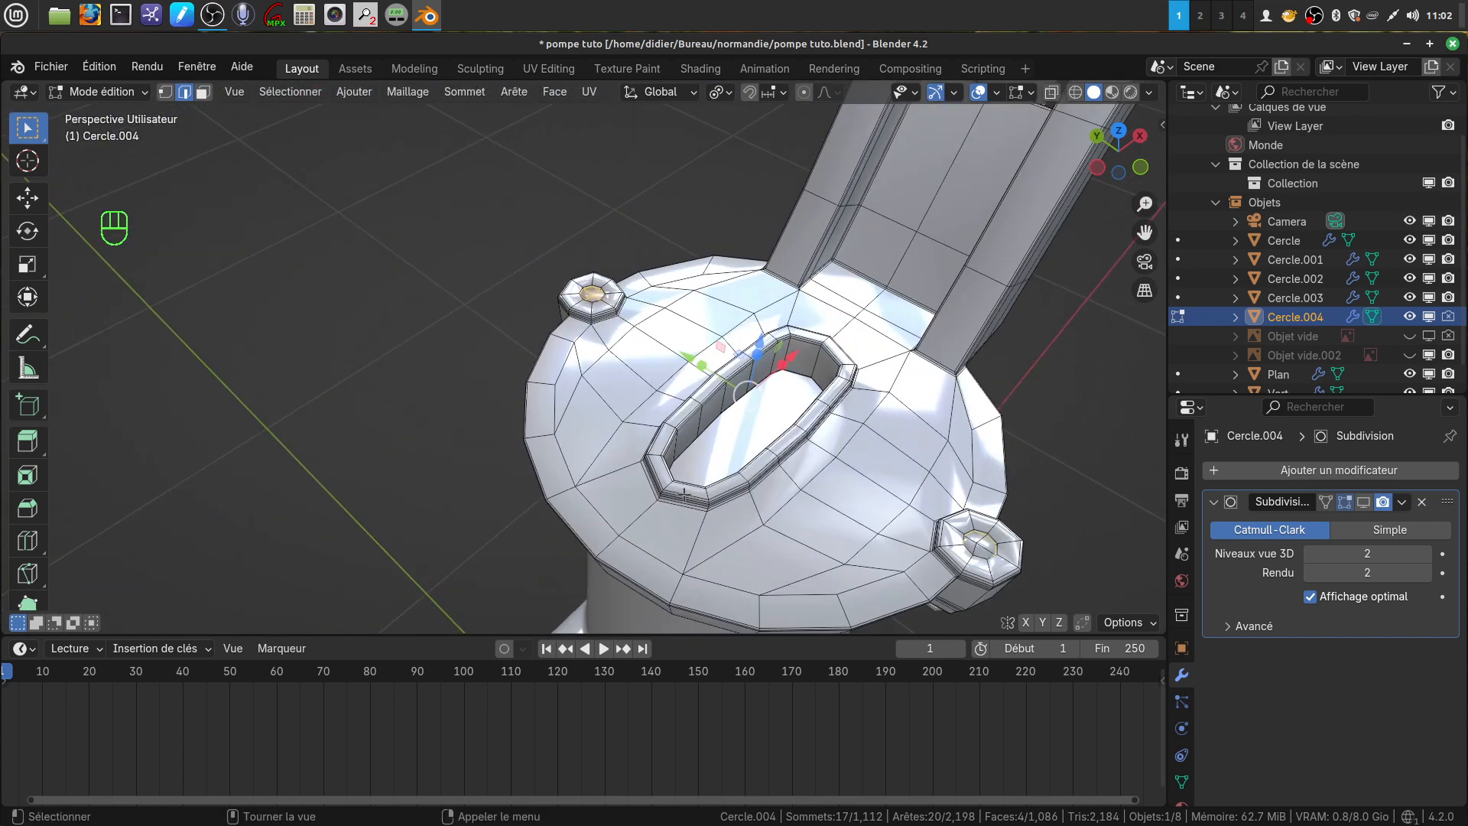
pyautogui.scroll(4, 601, 316)
pyautogui.keyDown('shift'); pyautogui.moveTo(602, 316); pyautogui.dragTo(623, 514, button='middle'); pyautogui.keyUp('shift')
pyautogui.scroll(6, 623, 514)
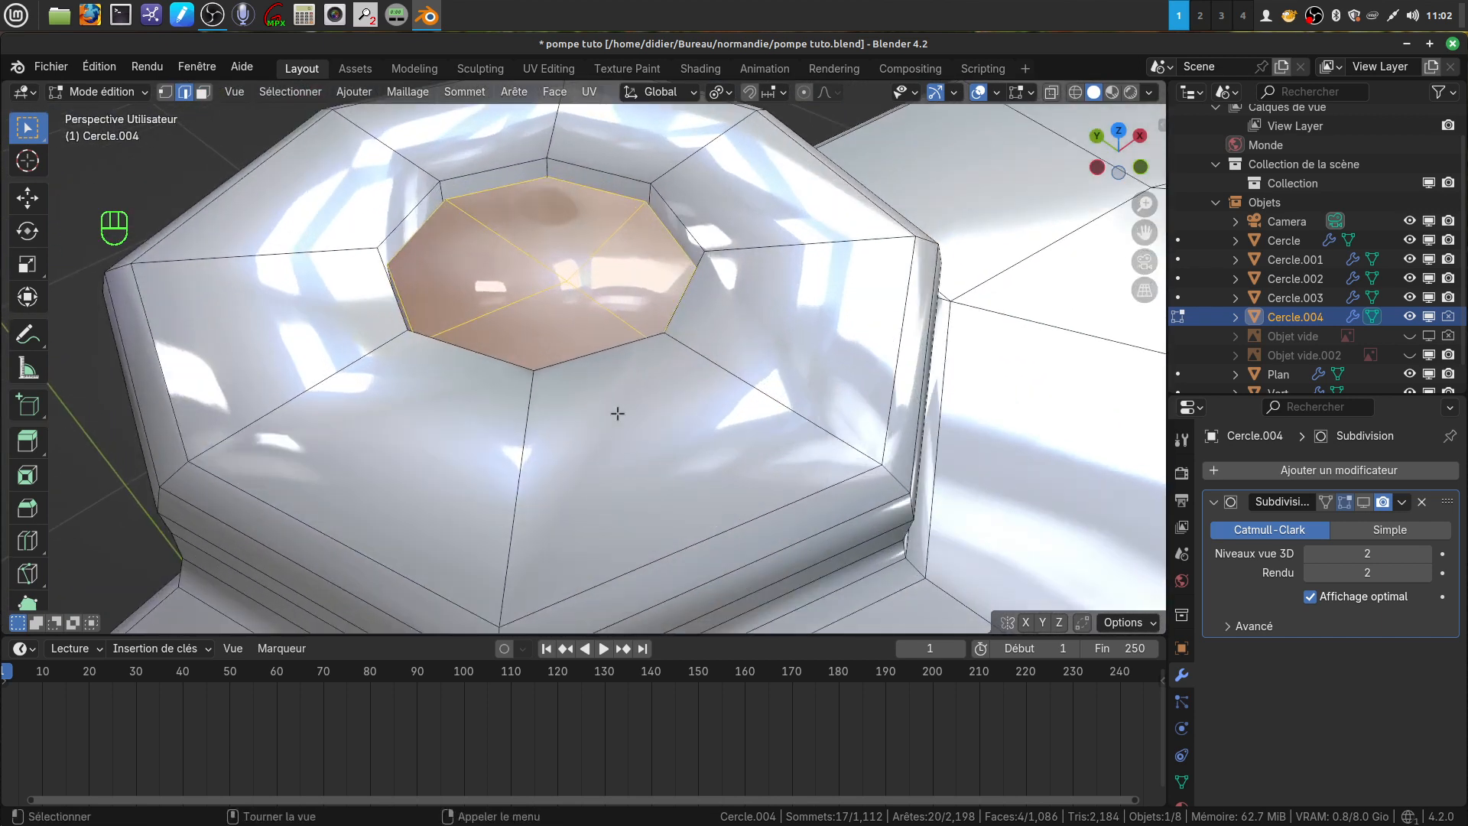
pyautogui.keyDown('shift'); pyautogui.click(602, 251); pyautogui.keyUp('shift')
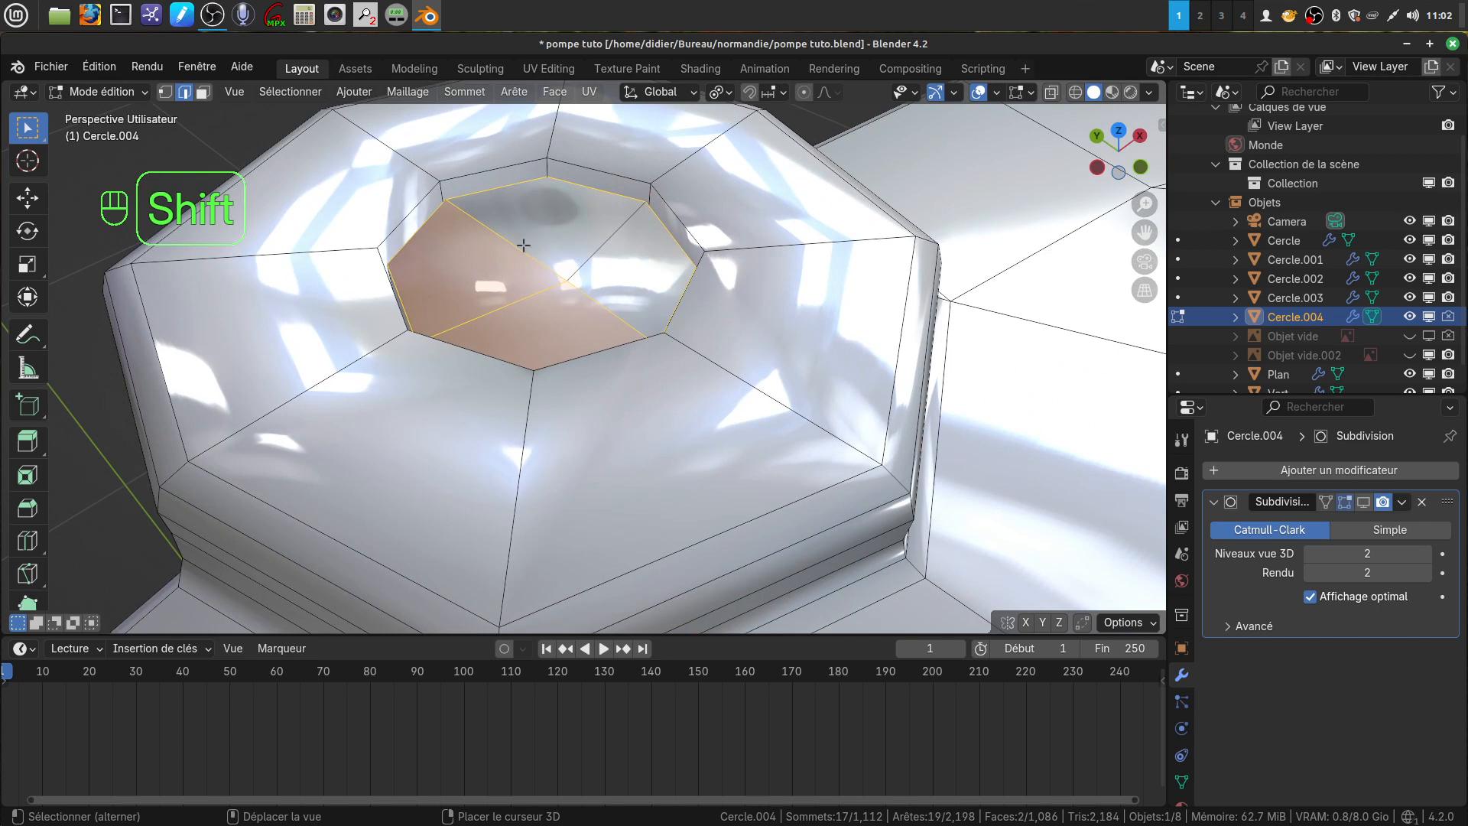
pyautogui.keyDown('shift'); pyautogui.click(516, 248); pyautogui.keyUp('shift')
pyautogui.keyDown('shift'); pyautogui.click(544, 294); pyautogui.keyUp('shift')
pyautogui.keyDown('shift'); pyautogui.click(599, 305); pyautogui.keyUp('shift')
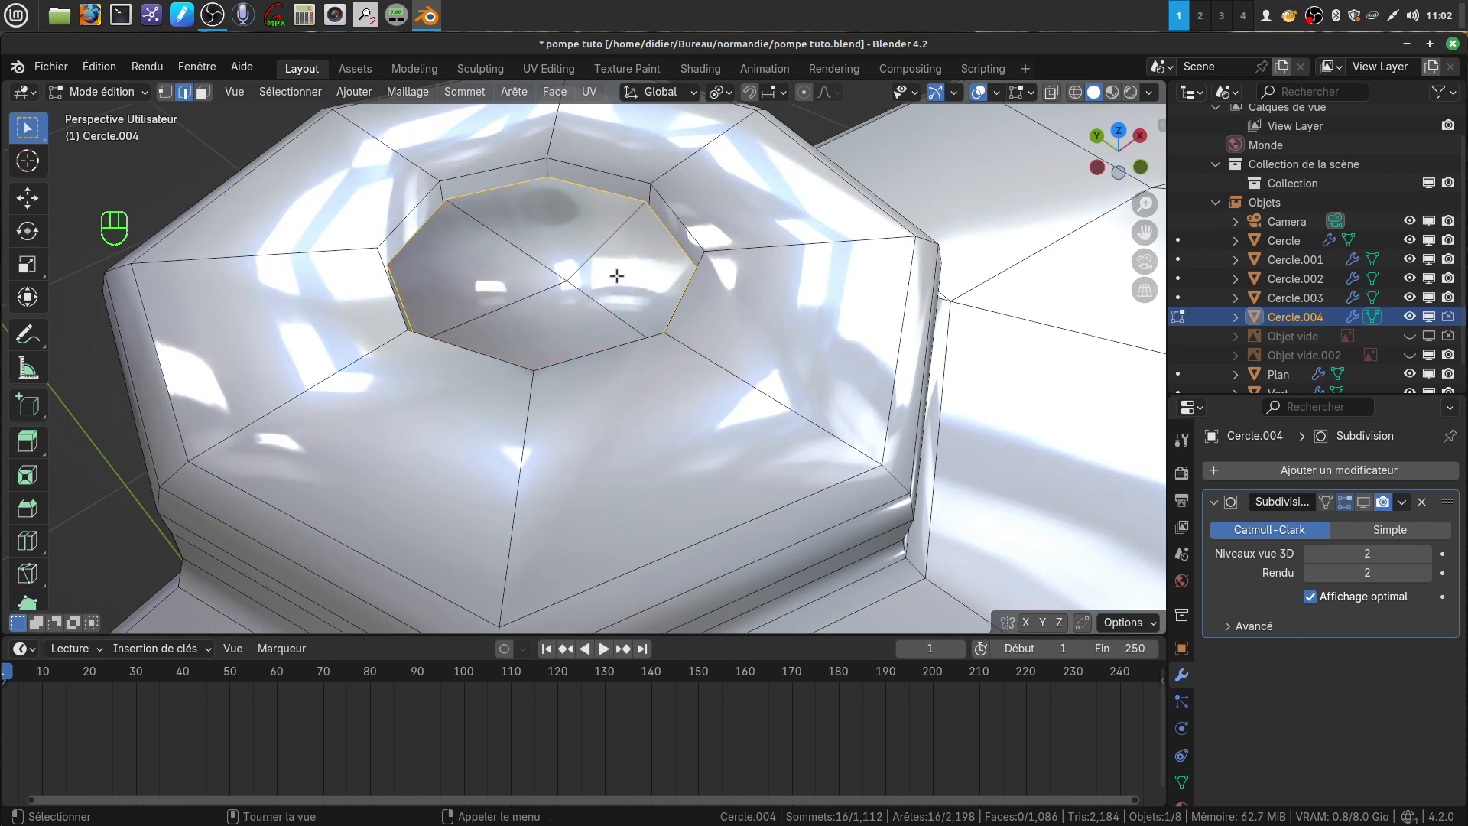
# Step: Bevel the outline edges of both raised centres with a width of about 0.0012 m and 2 segments
pyautogui.hotkey('ctrl', 'b')
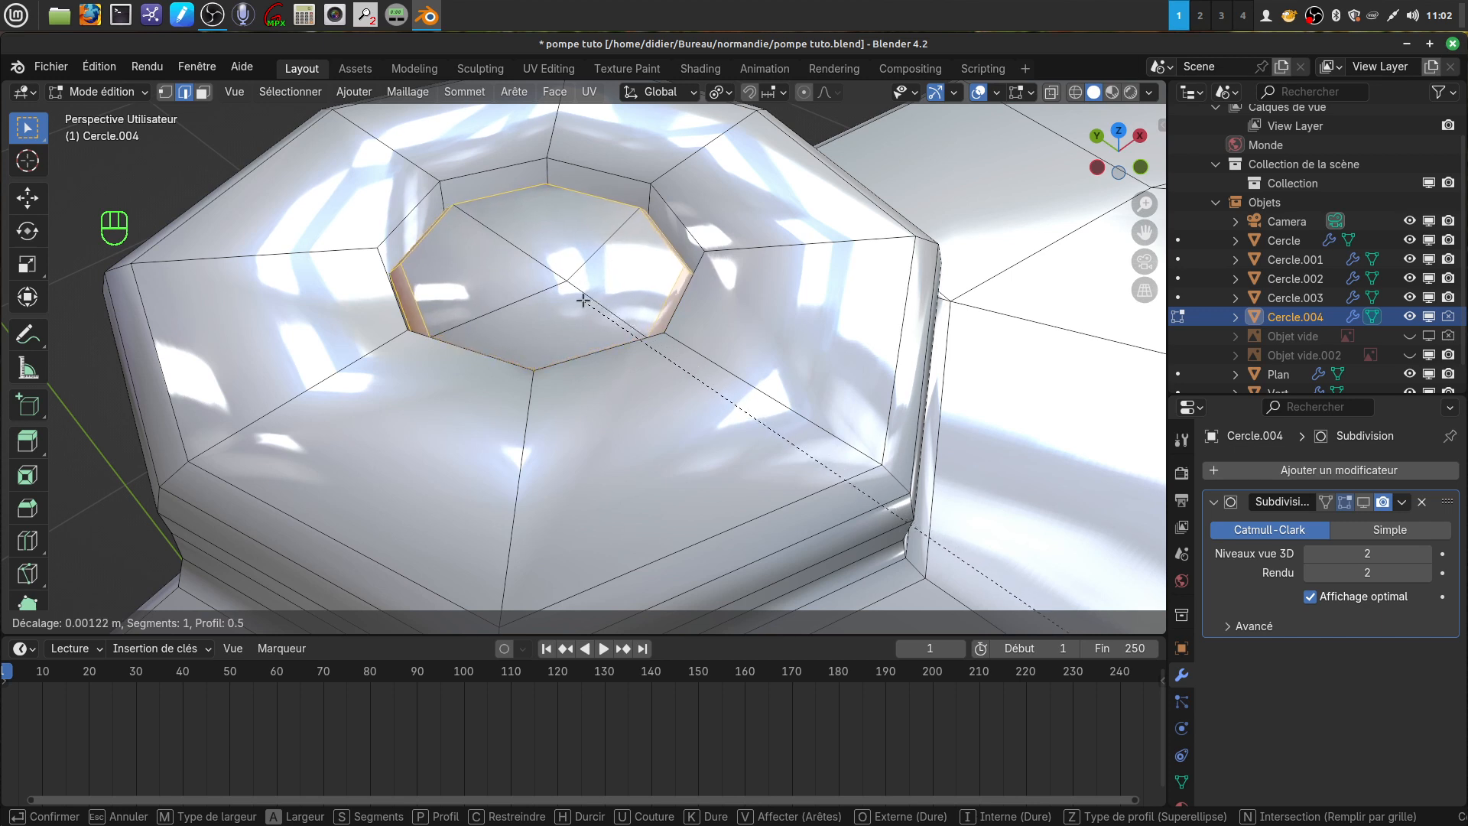
pyautogui.scroll(1, 582, 300)
pyautogui.click(583, 300)
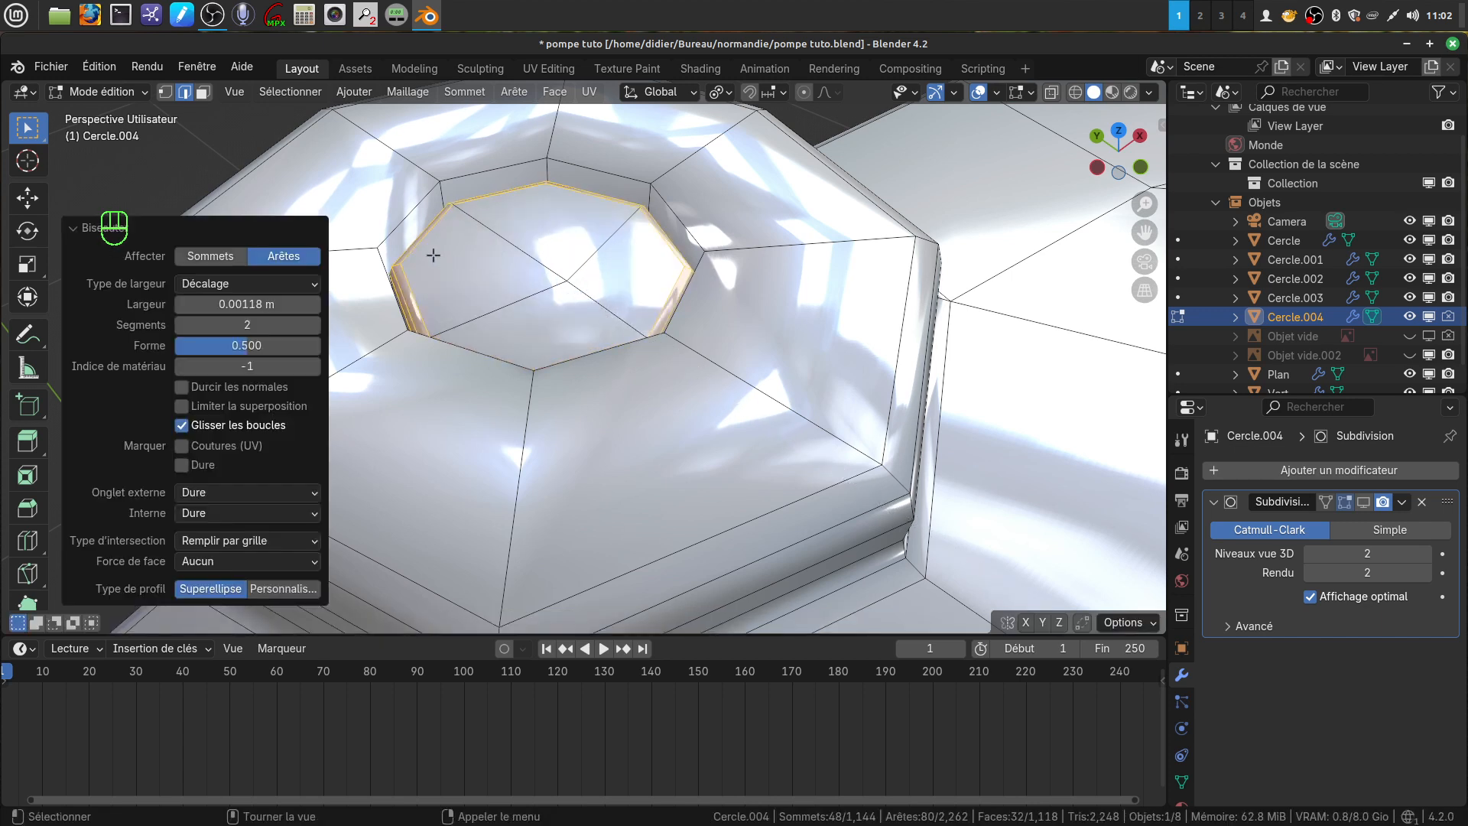
# Step: Select the recess rim edge loops on both lugs and bevel them with a width of about 0.0019 m and 2 segments
pyautogui.keyDown('alt'); pyautogui.click(396, 222); pyautogui.keyUp('alt')
pyautogui.scroll(-5, 849, 459)
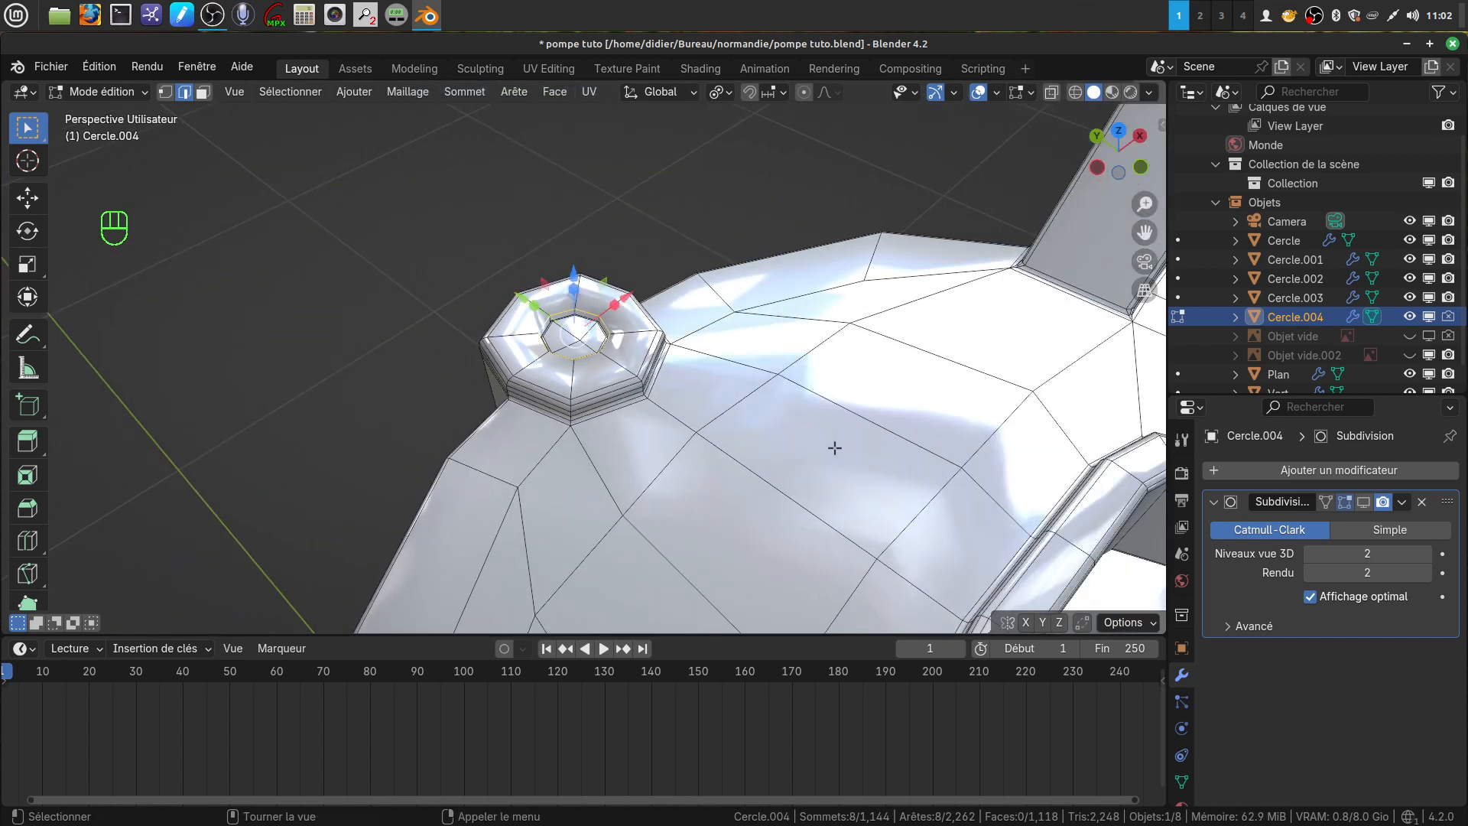
pyautogui.keyDown('shift'); pyautogui.moveTo(864, 459); pyautogui.dragTo(214, 221, button='middle'); pyautogui.keyUp('shift')
pyautogui.scroll(-4, 534, 341)
pyautogui.keyDown('shift'); pyautogui.moveTo(578, 425); pyautogui.dragTo(489, 180, button='middle'); pyautogui.keyUp('shift')
pyautogui.scroll(7, 717, 410)
pyautogui.keyDown('alt'); pyautogui.keyDown('shift'); pyautogui.click(686, 224); pyautogui.keyUp('shift'); pyautogui.keyUp('alt')
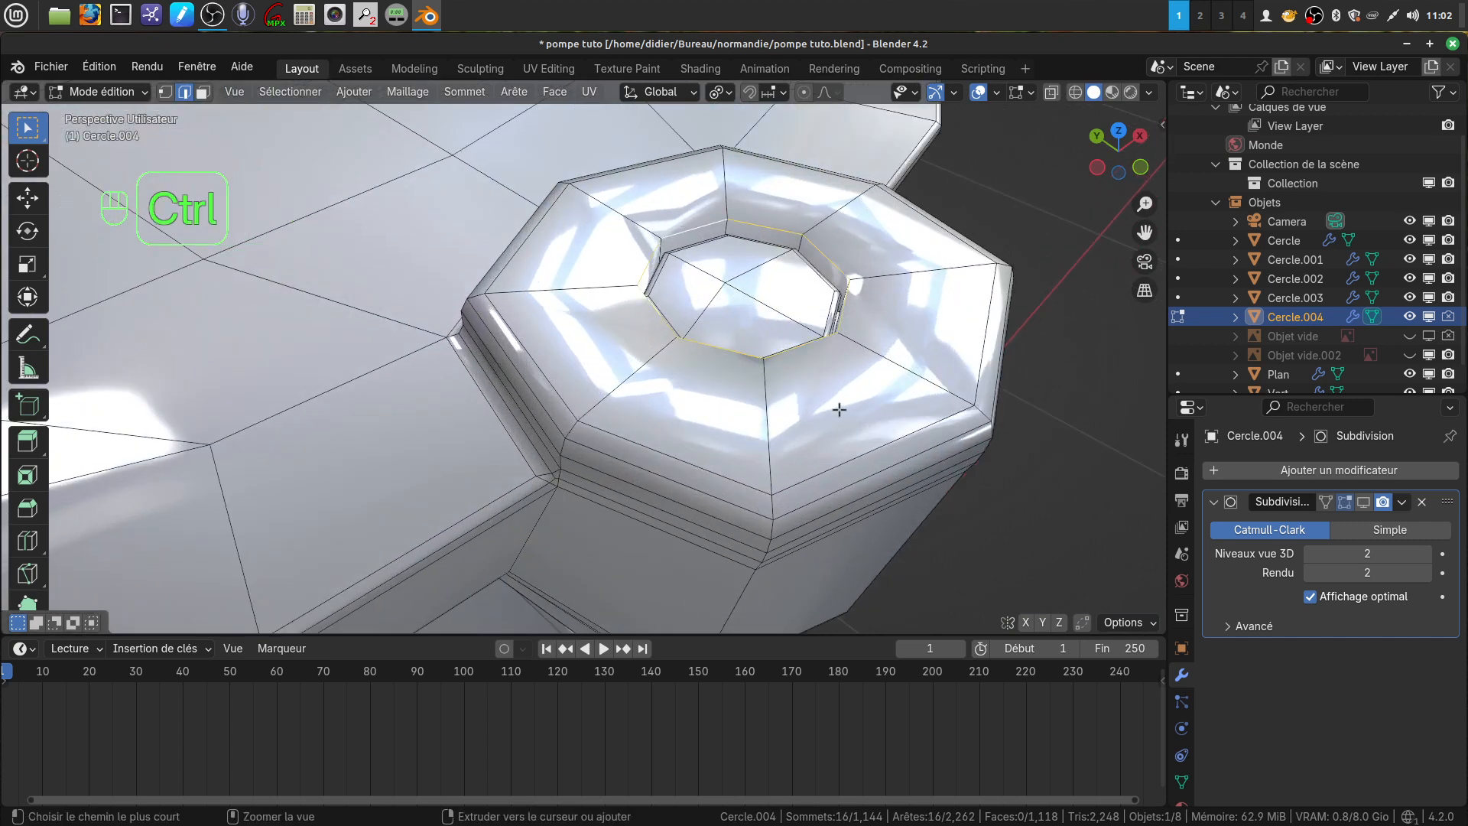
pyautogui.hotkey('ctrl', 'b')
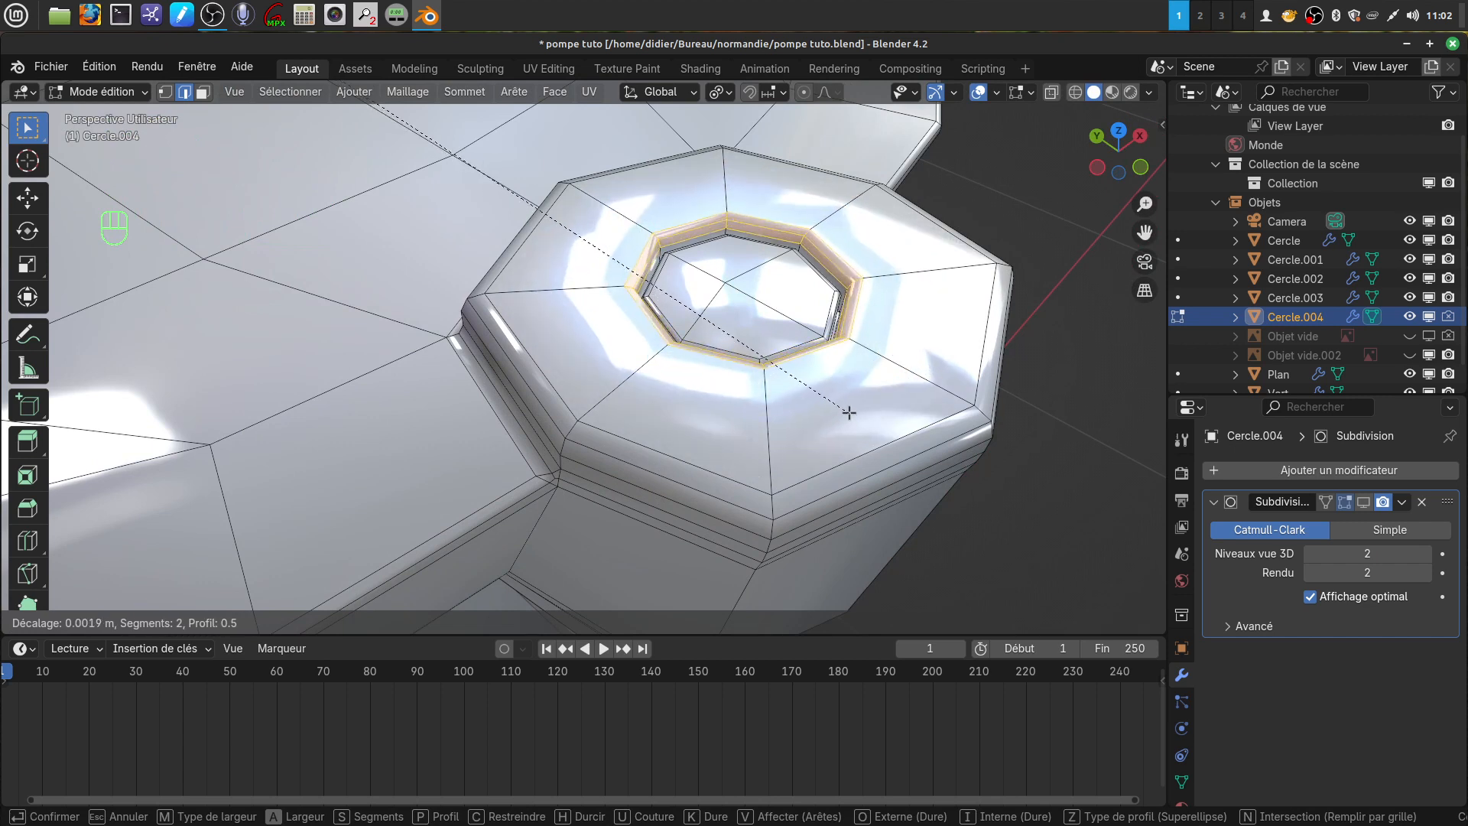
pyautogui.click(845, 411)
# Step: Return to object mode, enable the lid's Subdivision display in the viewport and deselect the lid
pyautogui.scroll(-3, 844, 398)
pyautogui.moveTo(843, 399); pyautogui.dragTo(817, 393, button='middle')
pyautogui.press('Tab')
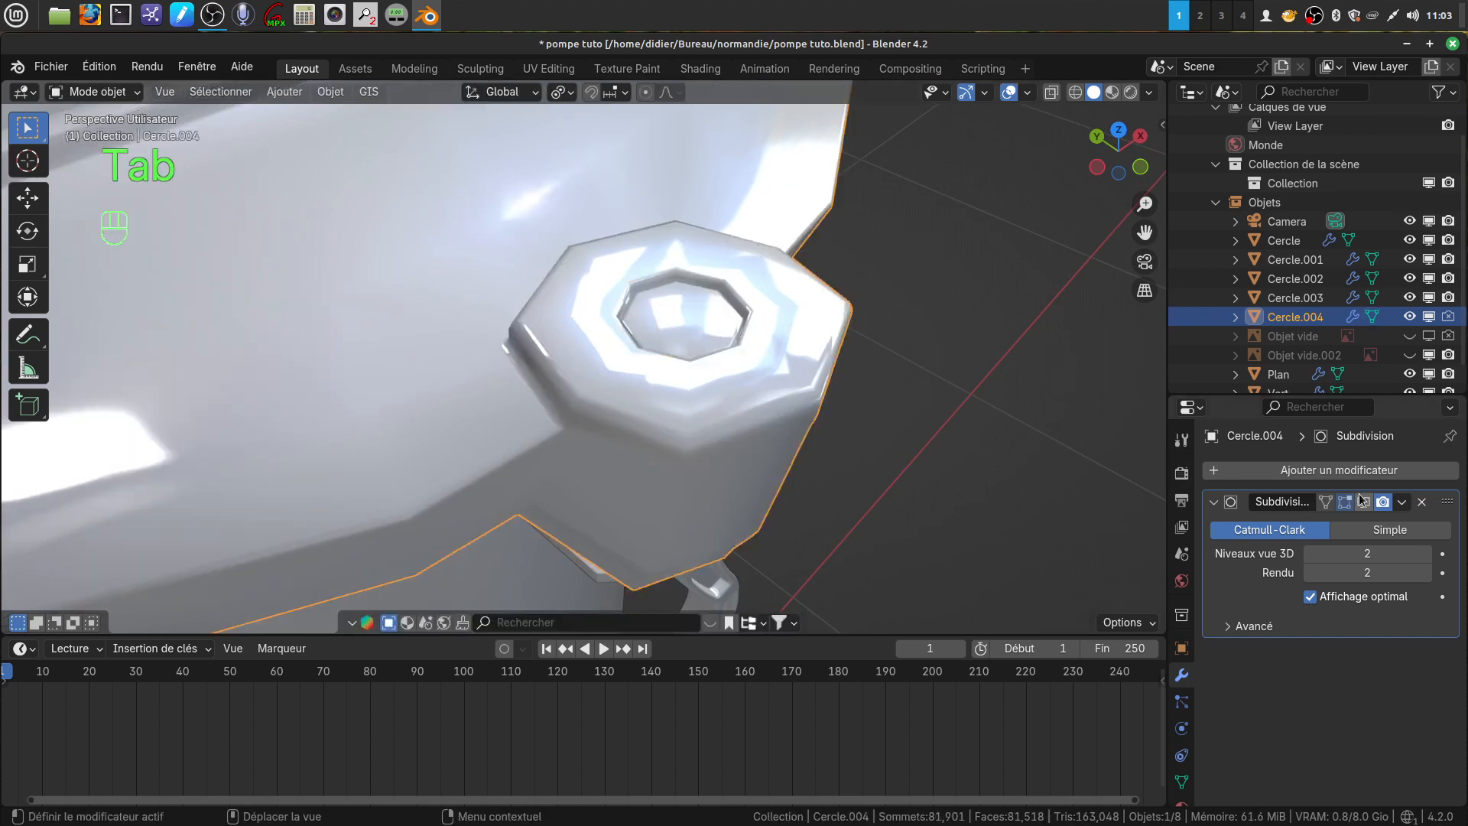
pyautogui.scroll(-5, 695, 352)
pyautogui.moveTo(671, 372); pyautogui.dragTo(714, 345, button='middle')
pyautogui.scroll(-5, 726, 479)
pyautogui.click(726, 429)
pyautogui.scroll(-4, 719, 424)
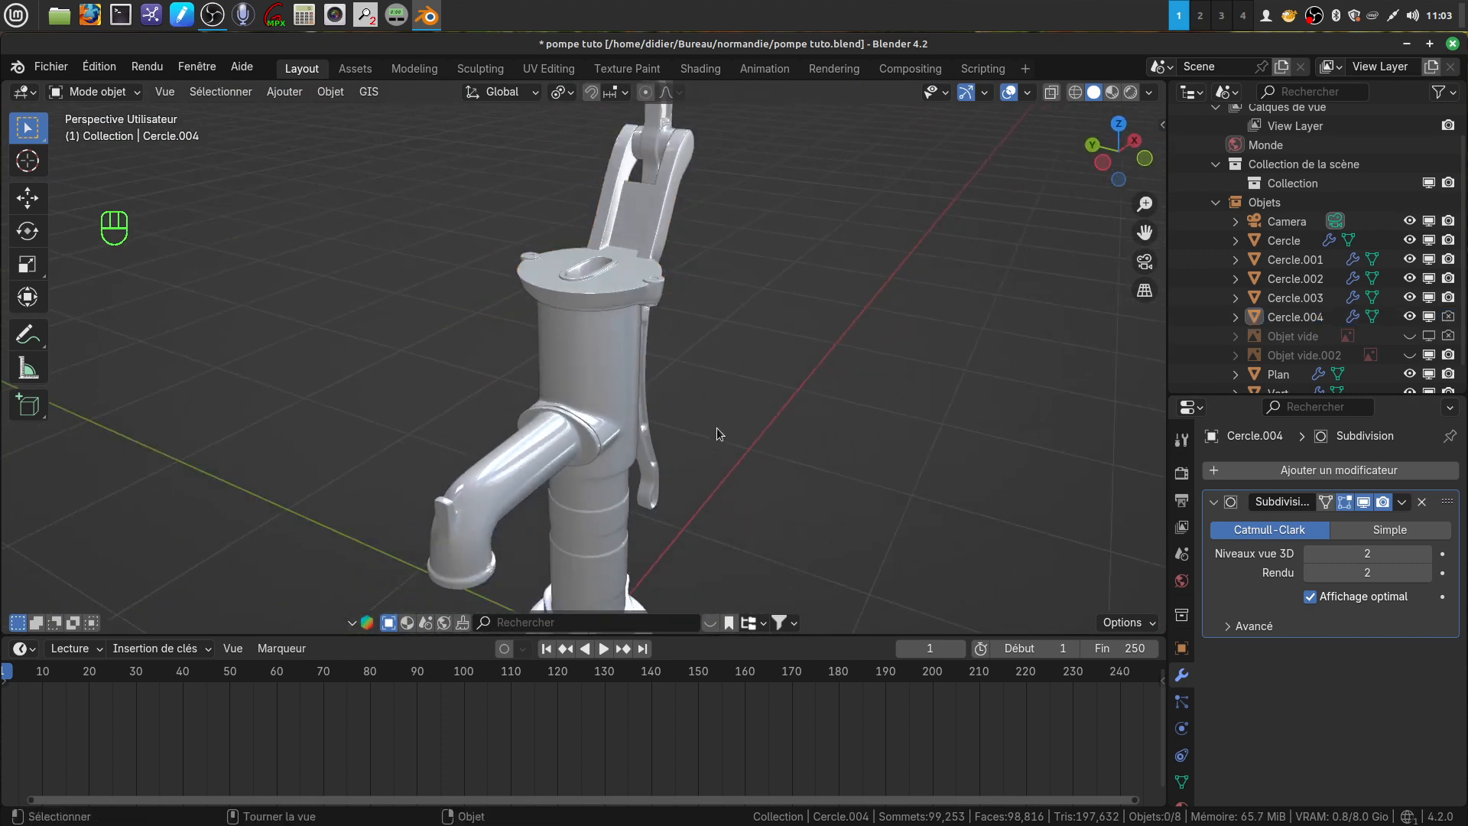
# Step: Add a mesh circle with 20 vertices and no fill at the world origin
pyautogui.keyDown('shift'); pyautogui.moveTo(680, 416); pyautogui.dragTo(503, 364, button='middle'); pyautogui.keyUp('shift')
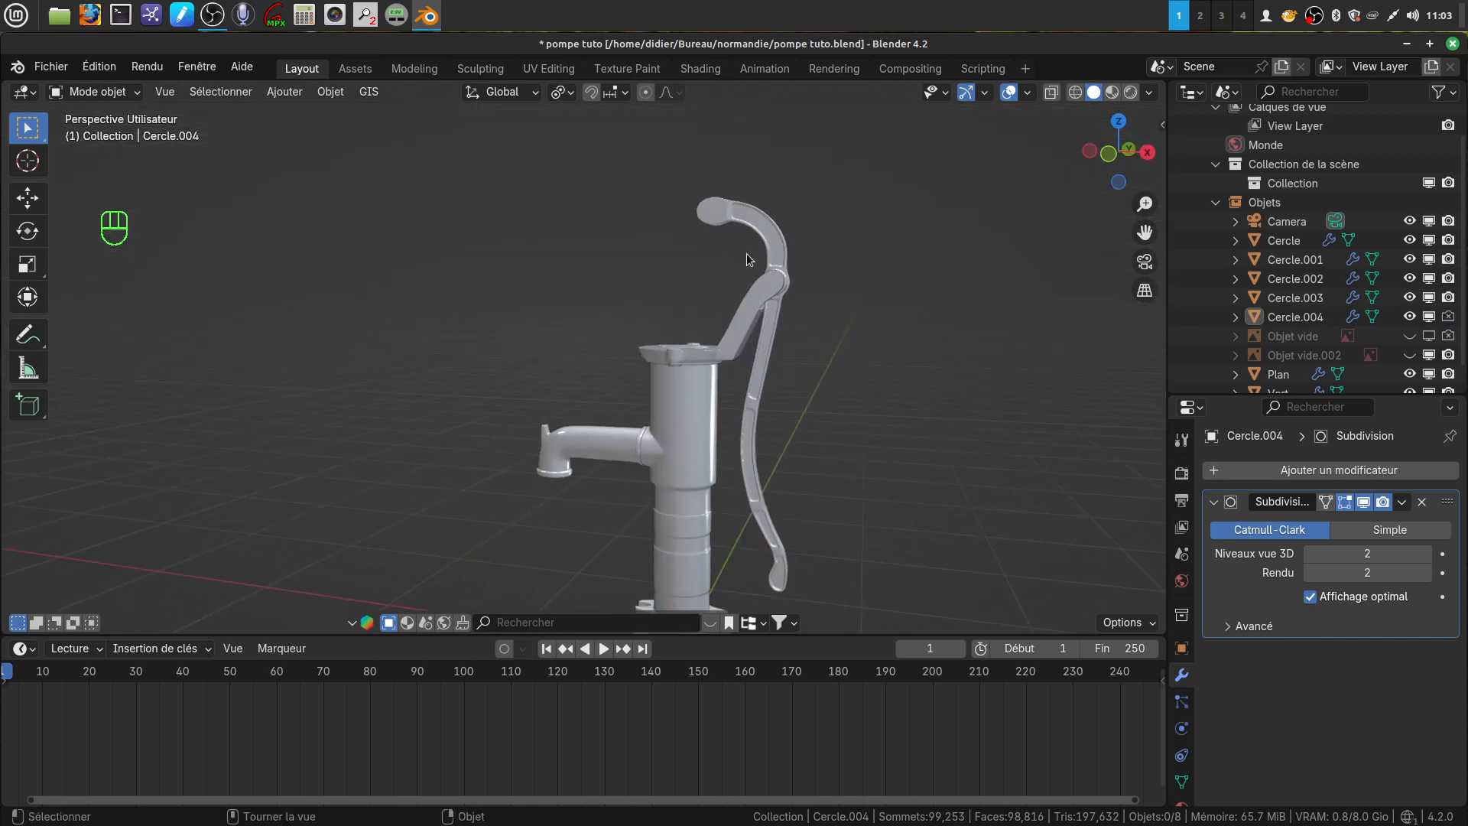
pyautogui.keyDown('shift'); pyautogui.moveTo(695, 381); pyautogui.dragTo(523, 390, button='middle'); pyautogui.keyUp('shift')
pyautogui.scroll(4, 571, 536)
pyautogui.scroll(-4, 576, 392)
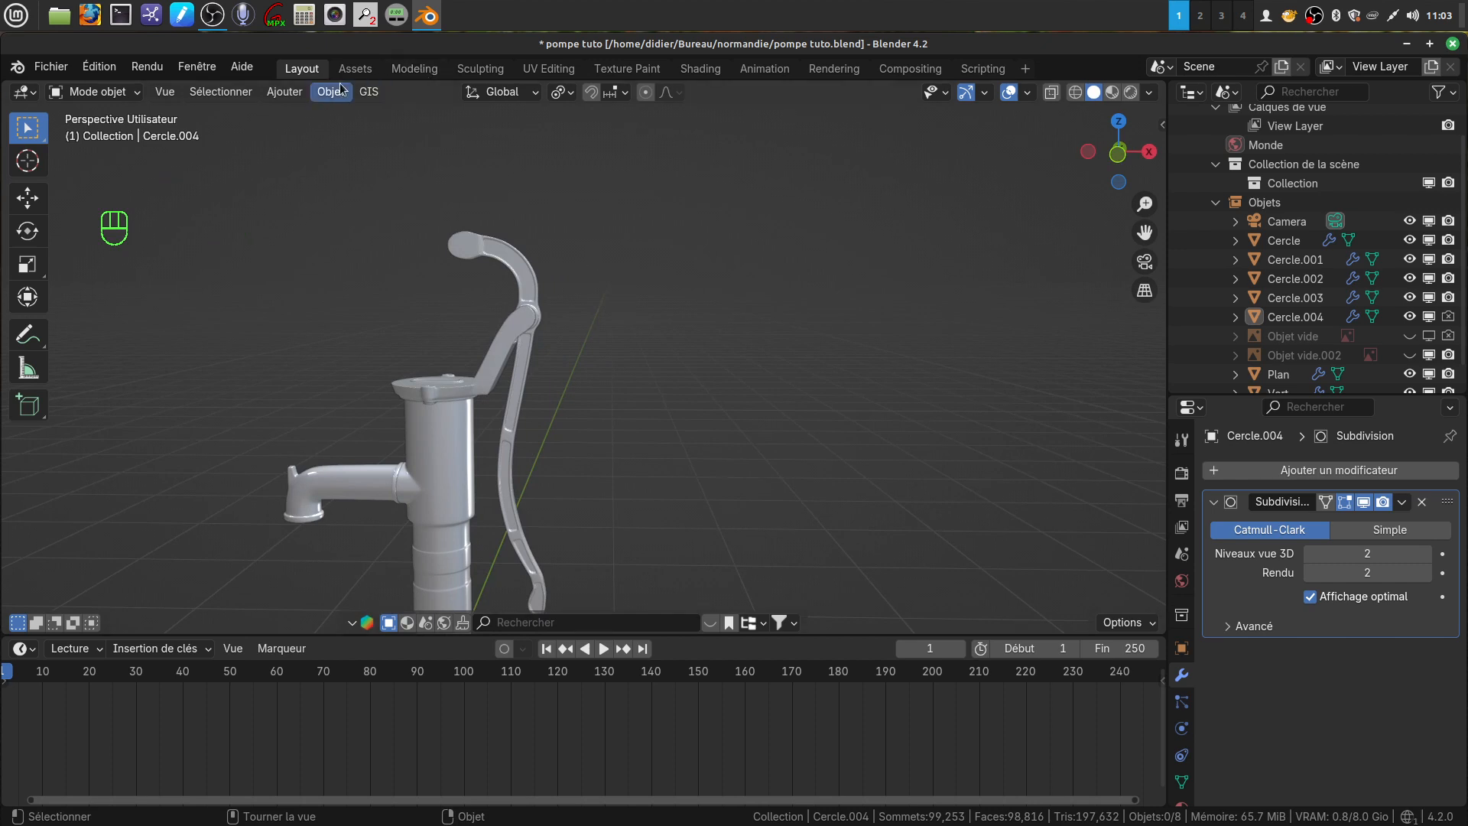
pyautogui.click(285, 92)
pyautogui.moveTo(302, 113)
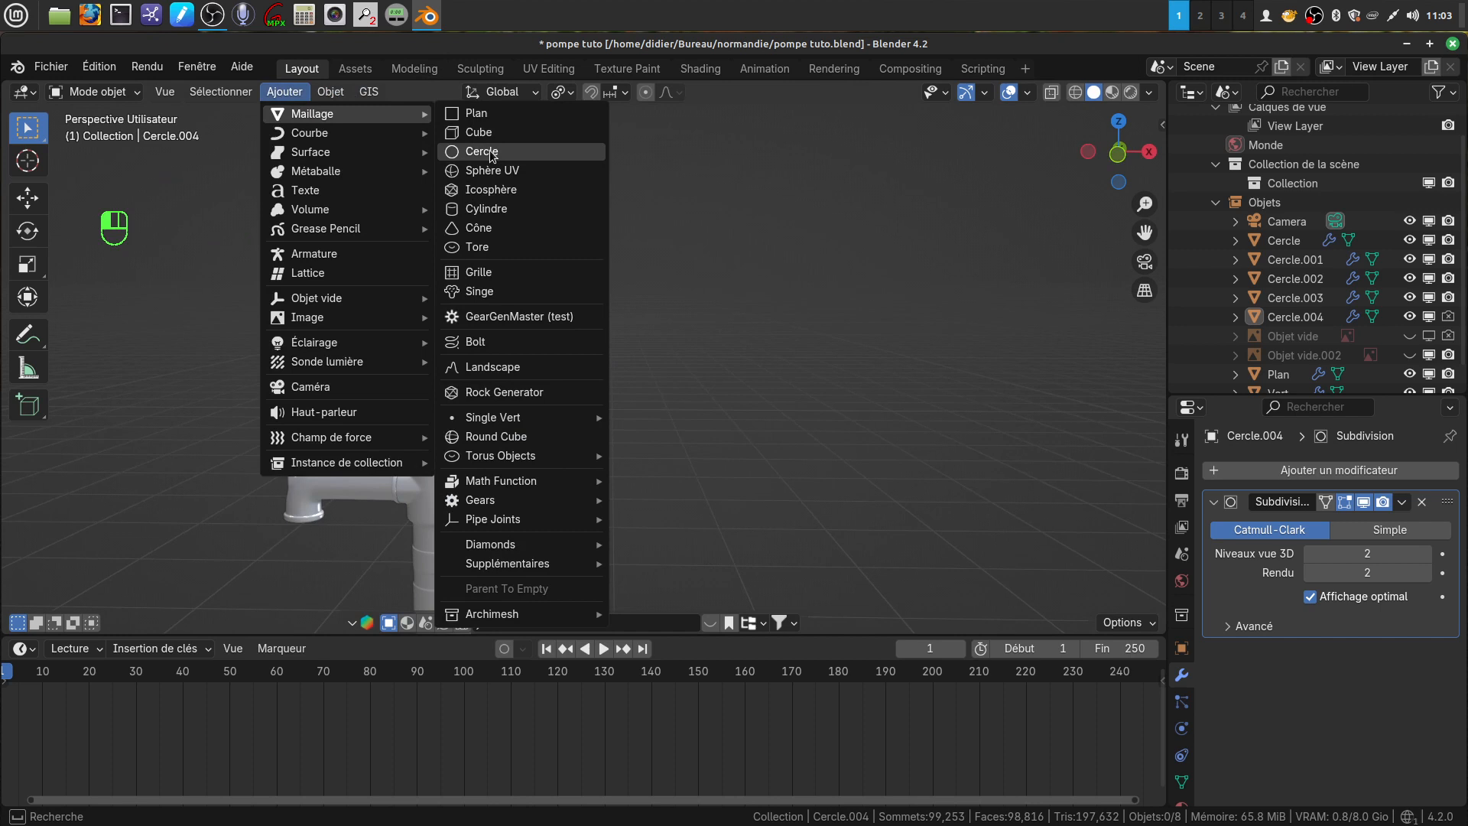
pyautogui.click(482, 152)
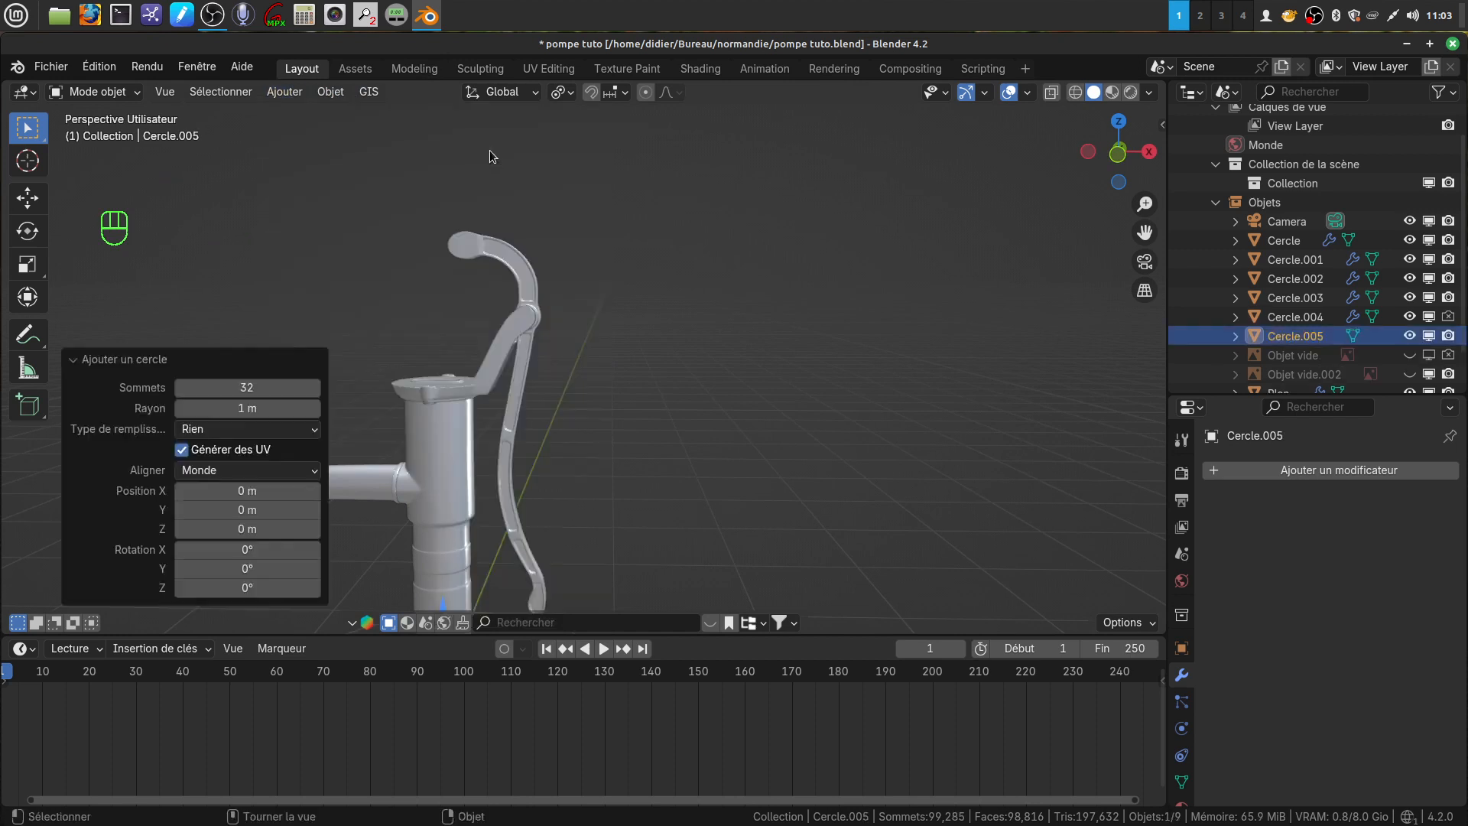
pyautogui.click(181, 387)
pyautogui.click(180, 388)
pyautogui.click(180, 388)
pyautogui.click(180, 387)
pyautogui.click(180, 387)
pyautogui.click(180, 388)
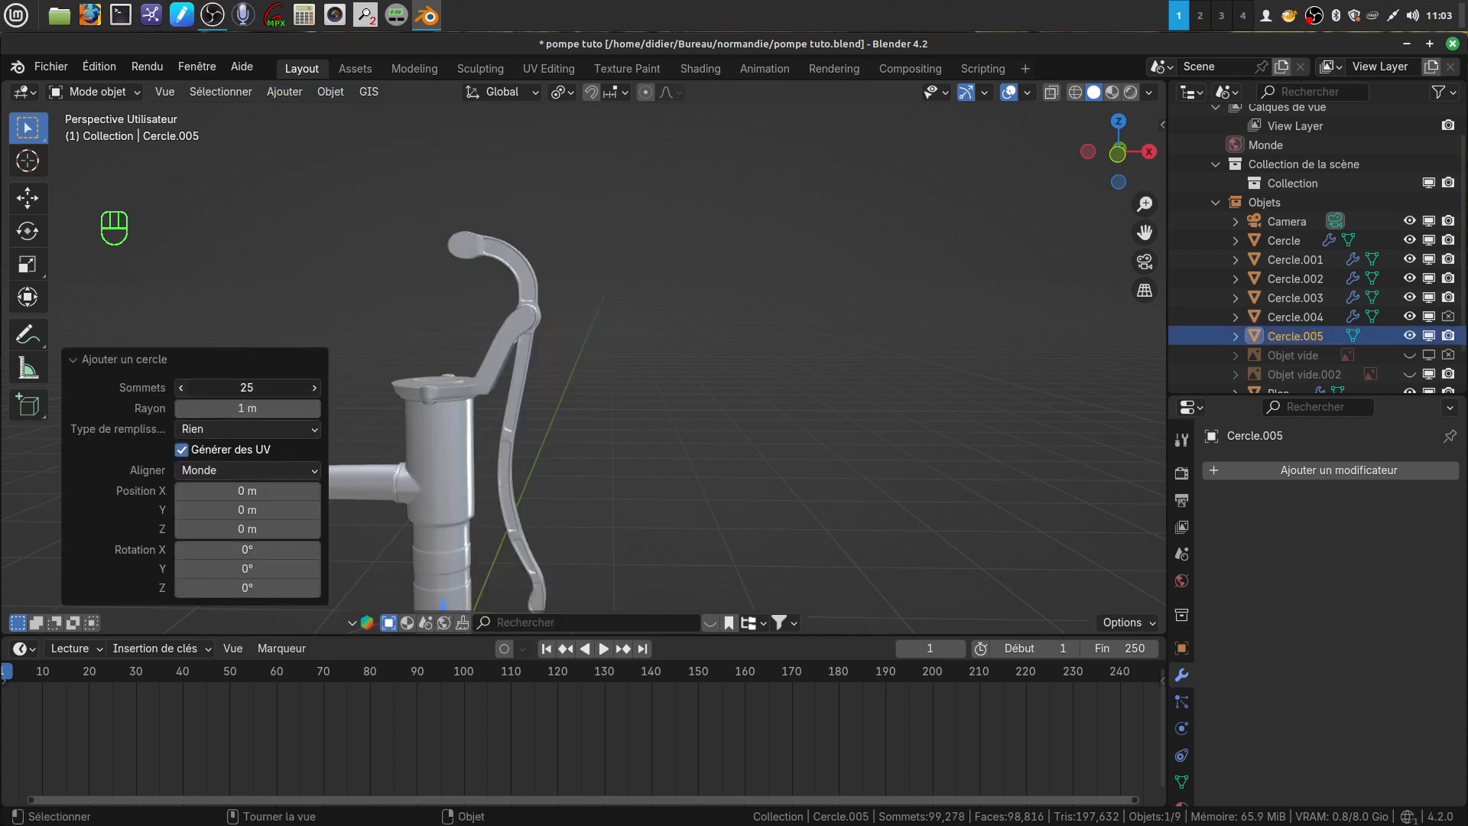
pyautogui.click(180, 388)
pyautogui.click(181, 387)
pyautogui.click(181, 388)
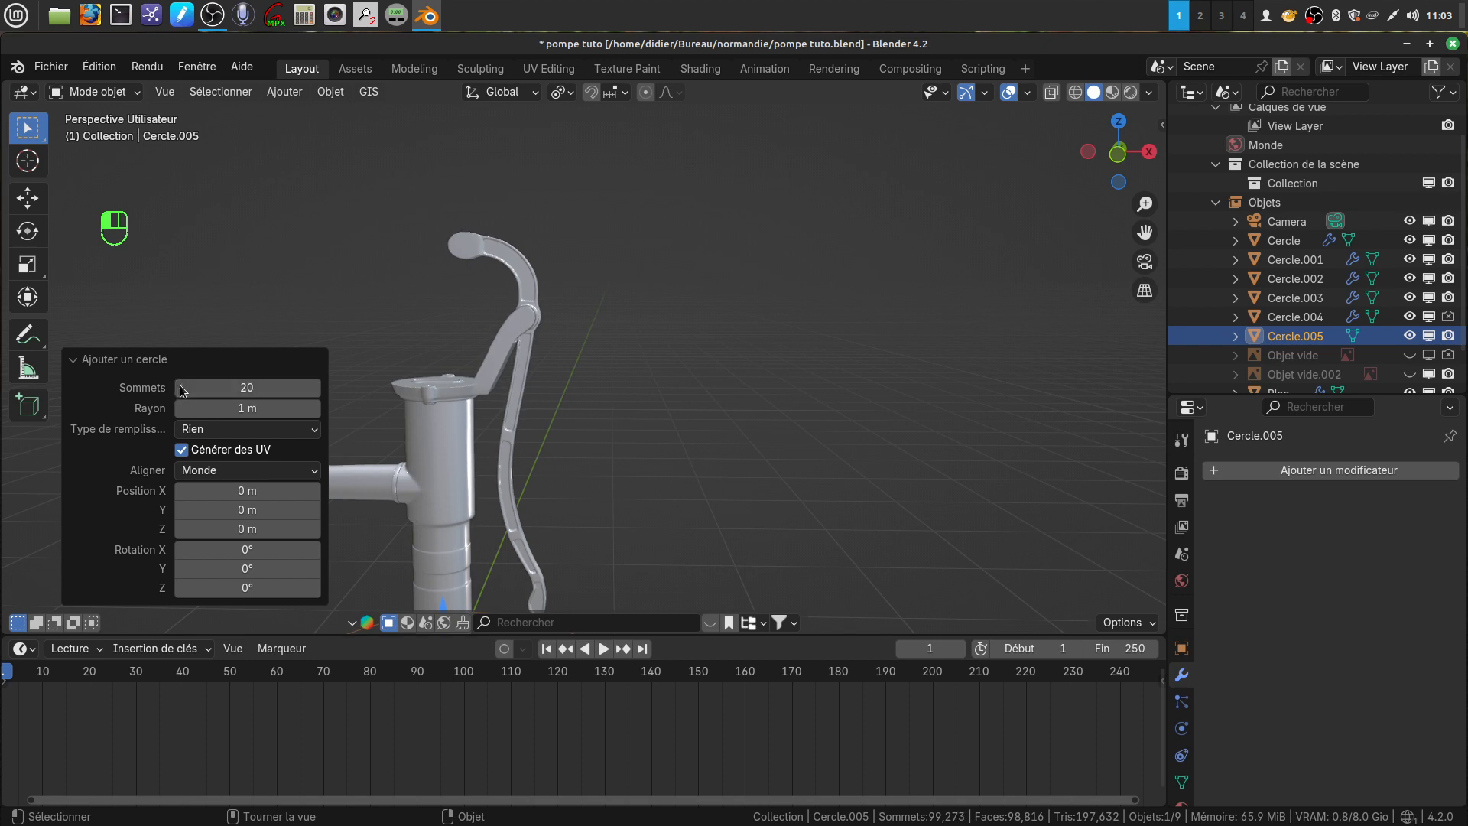
# Step: Move the circle about 4.02 m along X and rotate its vertices 90° about X in edit mode
pyautogui.scroll(-5, 809, 386)
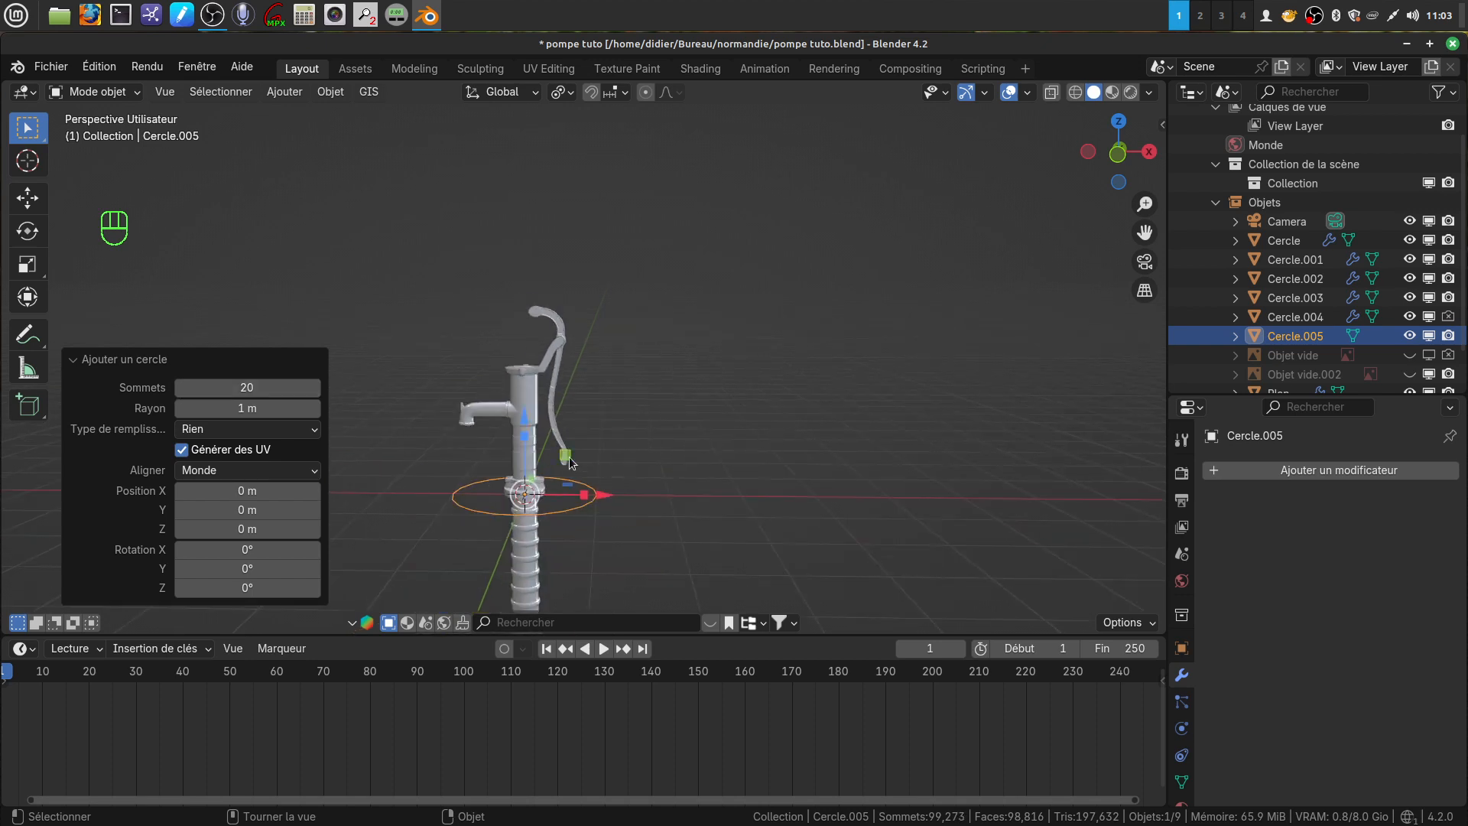
pyautogui.moveTo(612, 493); pyautogui.dragTo(903, 497)
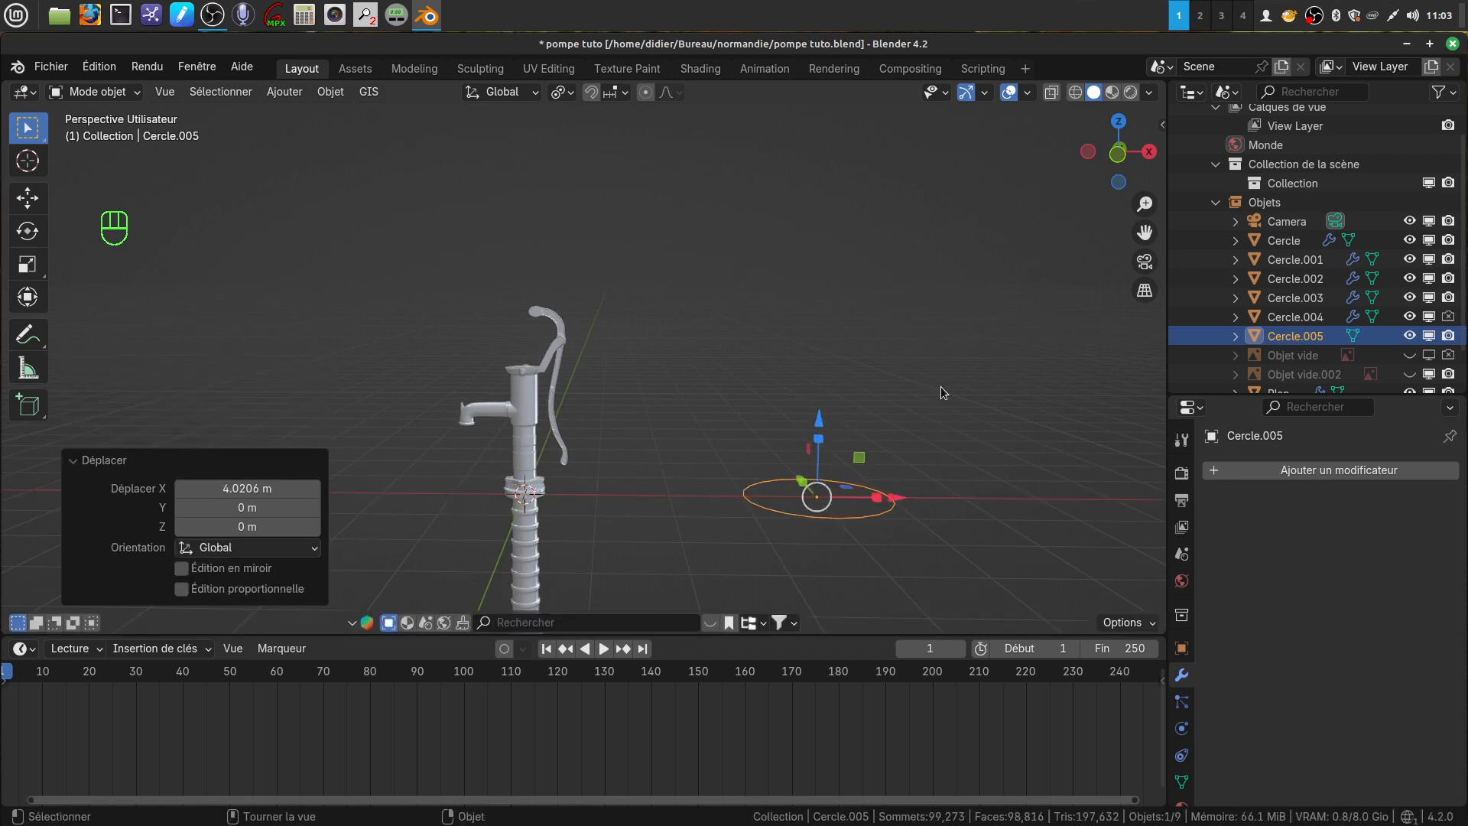
pyautogui.press('Tab')
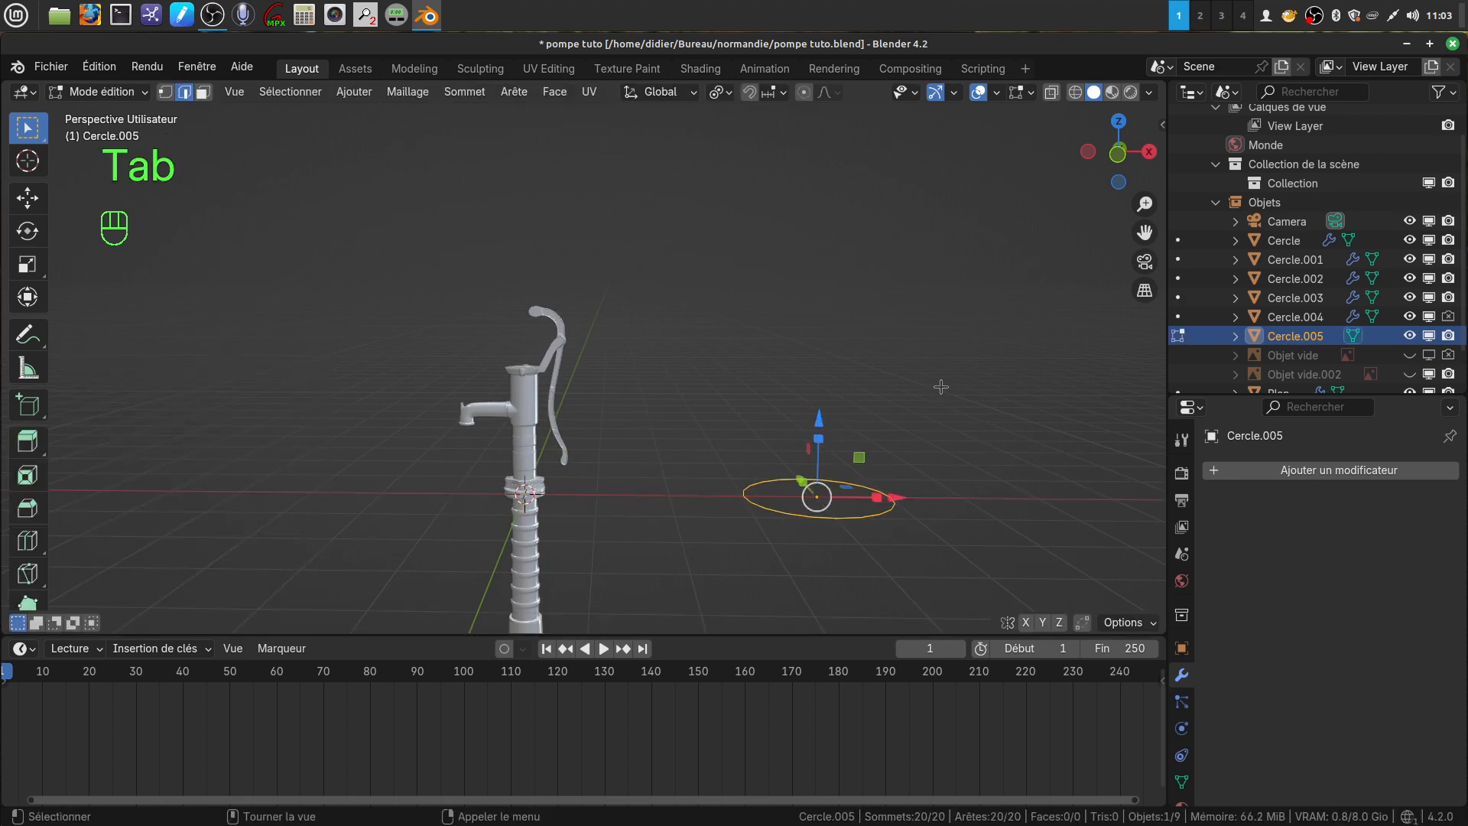
pyautogui.click(165, 92)
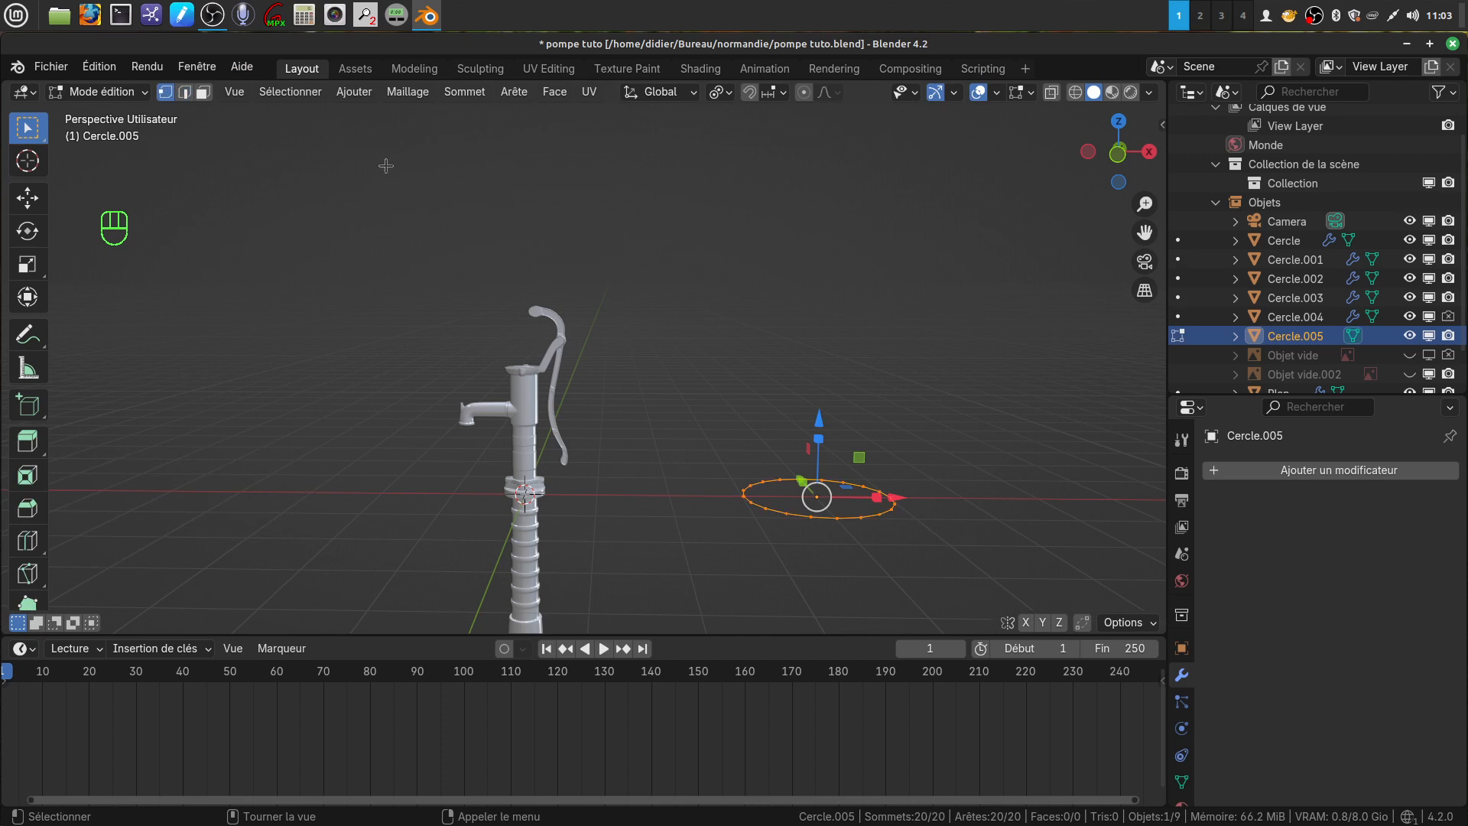
pyautogui.press('r')
pyautogui.press('x')
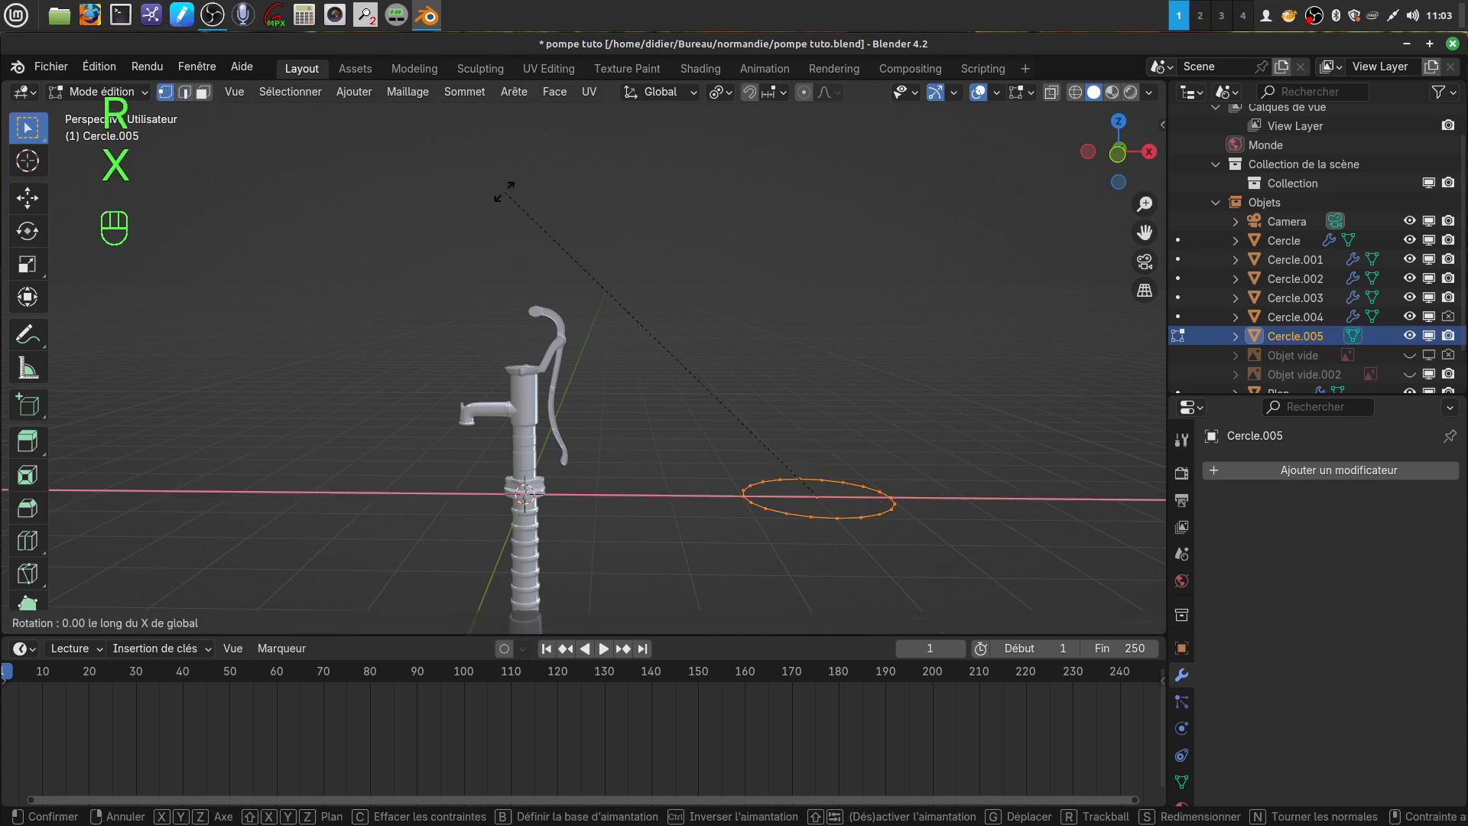
pyautogui.press('KP_9')
pyautogui.press('KP_0')
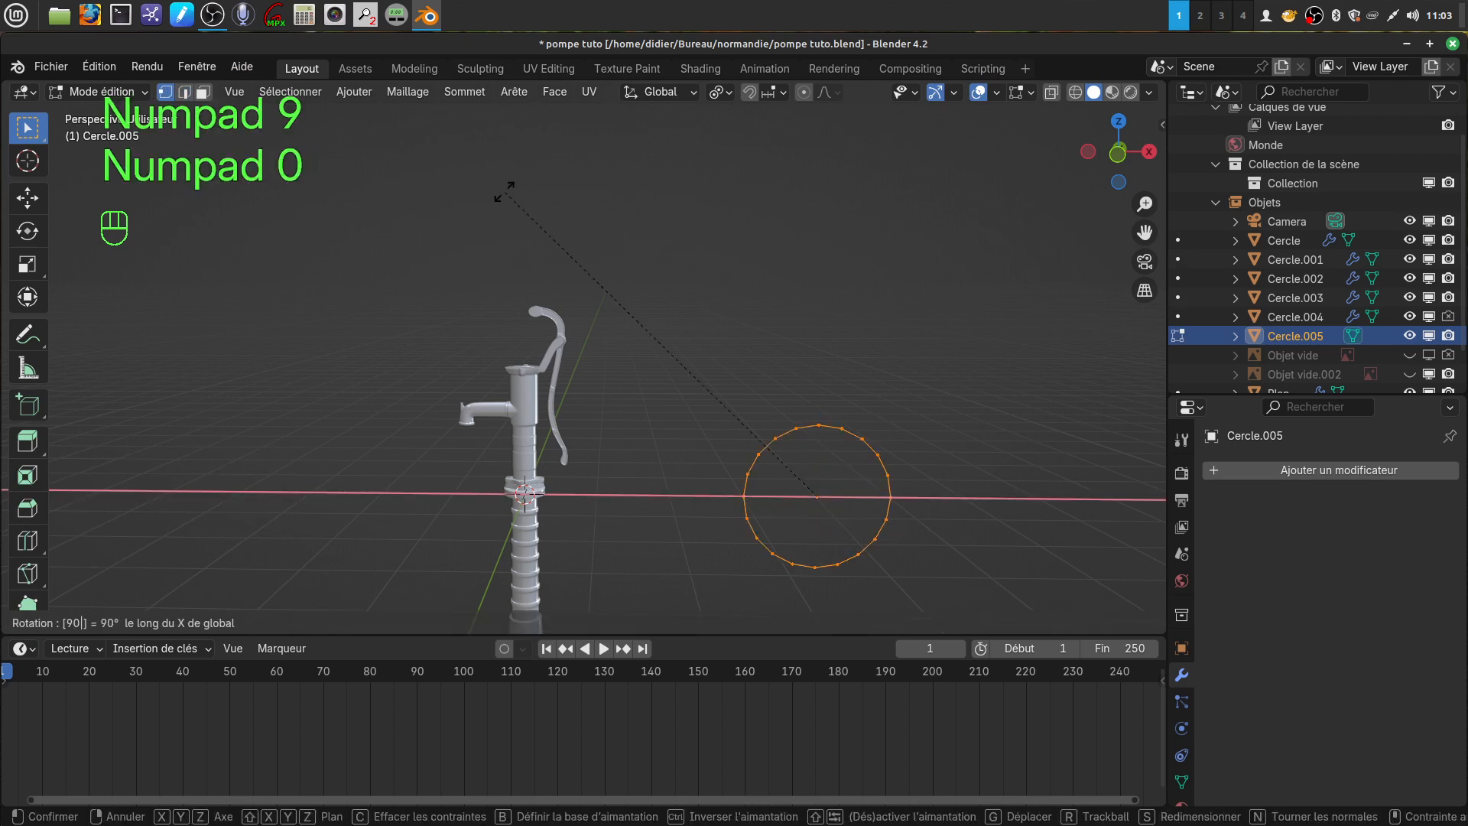
pyautogui.click(504, 191)
# Step: Scale down the upright circle and place it above and beside the pump handle, moving it about -2.14 m along X
pyautogui.scroll(-3, 719, 425)
pyautogui.press('s')
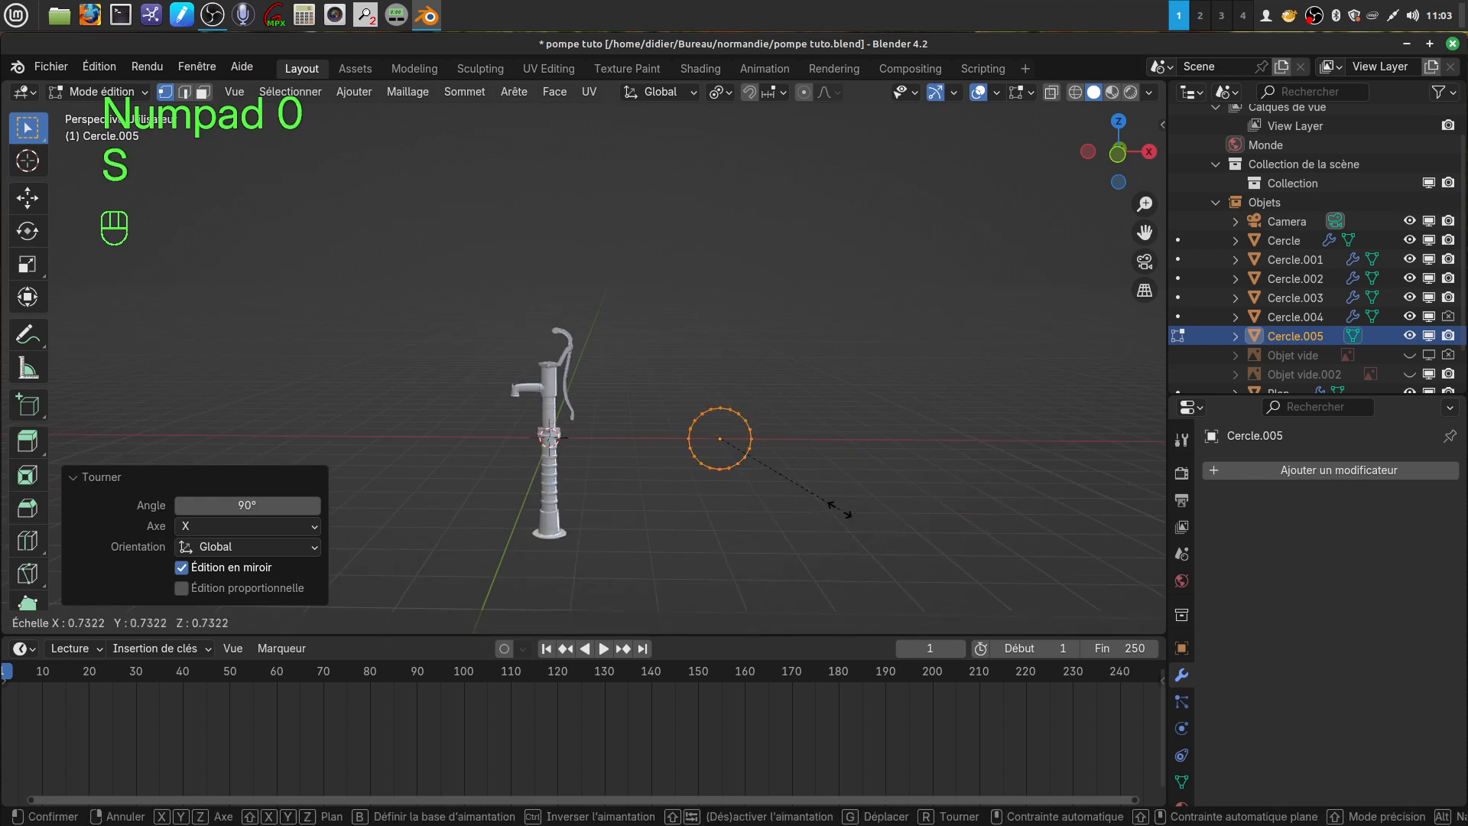
pyautogui.click(785, 473)
pyautogui.moveTo(723, 355); pyautogui.dragTo(724, 234)
pyautogui.moveTo(812, 319); pyautogui.dragTo(715, 318)
pyautogui.scroll(4, 581, 459)
pyautogui.keyDown('shift'); pyautogui.moveTo(748, 363); pyautogui.dragTo(595, 442, button='middle'); pyautogui.keyUp('shift')
pyautogui.scroll(2, 662, 515)
pyautogui.press('KP_1')
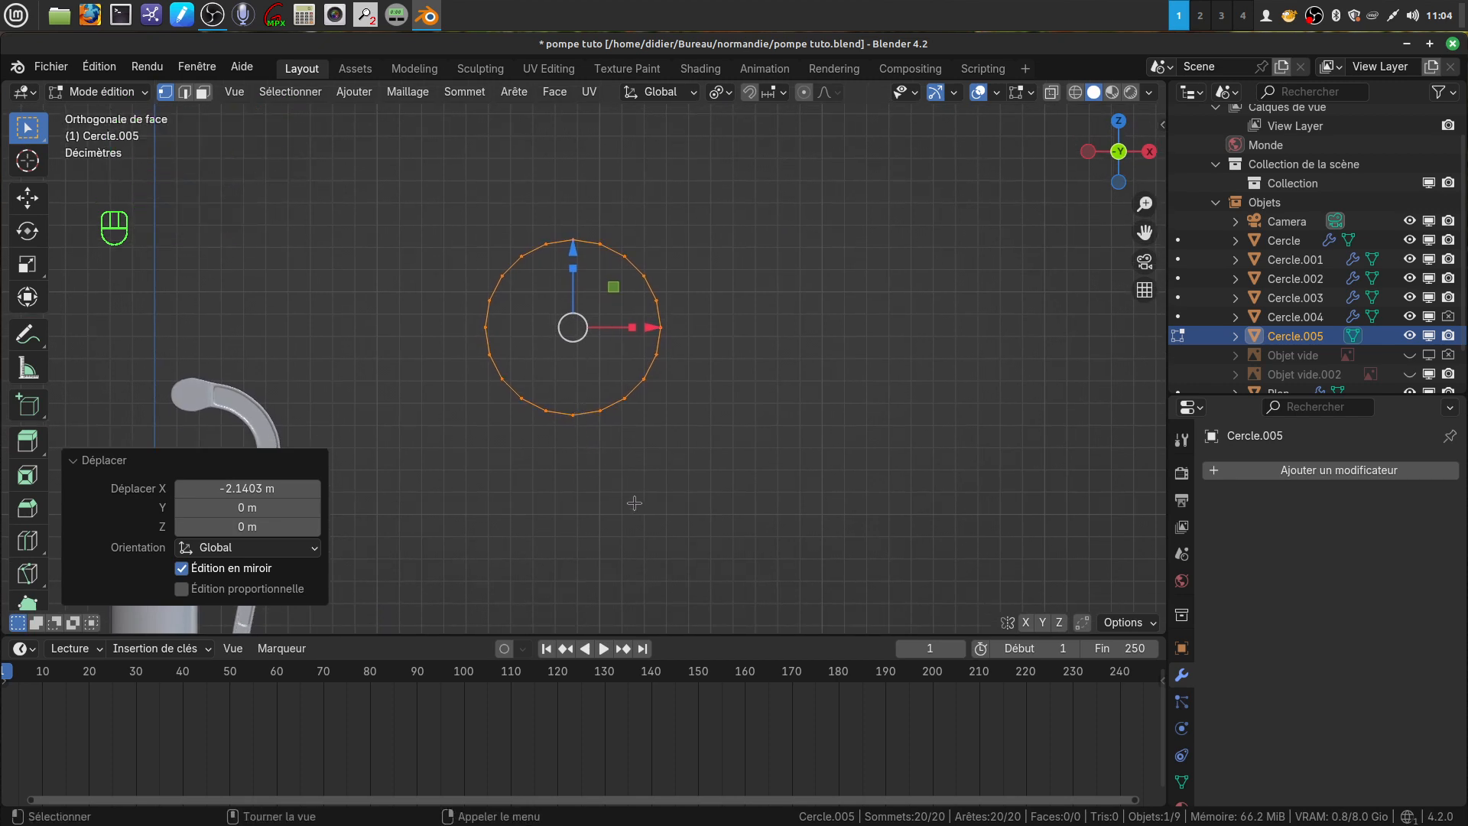
# Step: Delete three neighbouring vertices at the bottom of the circle to open it
pyautogui.press('a')
pyautogui.press('c')
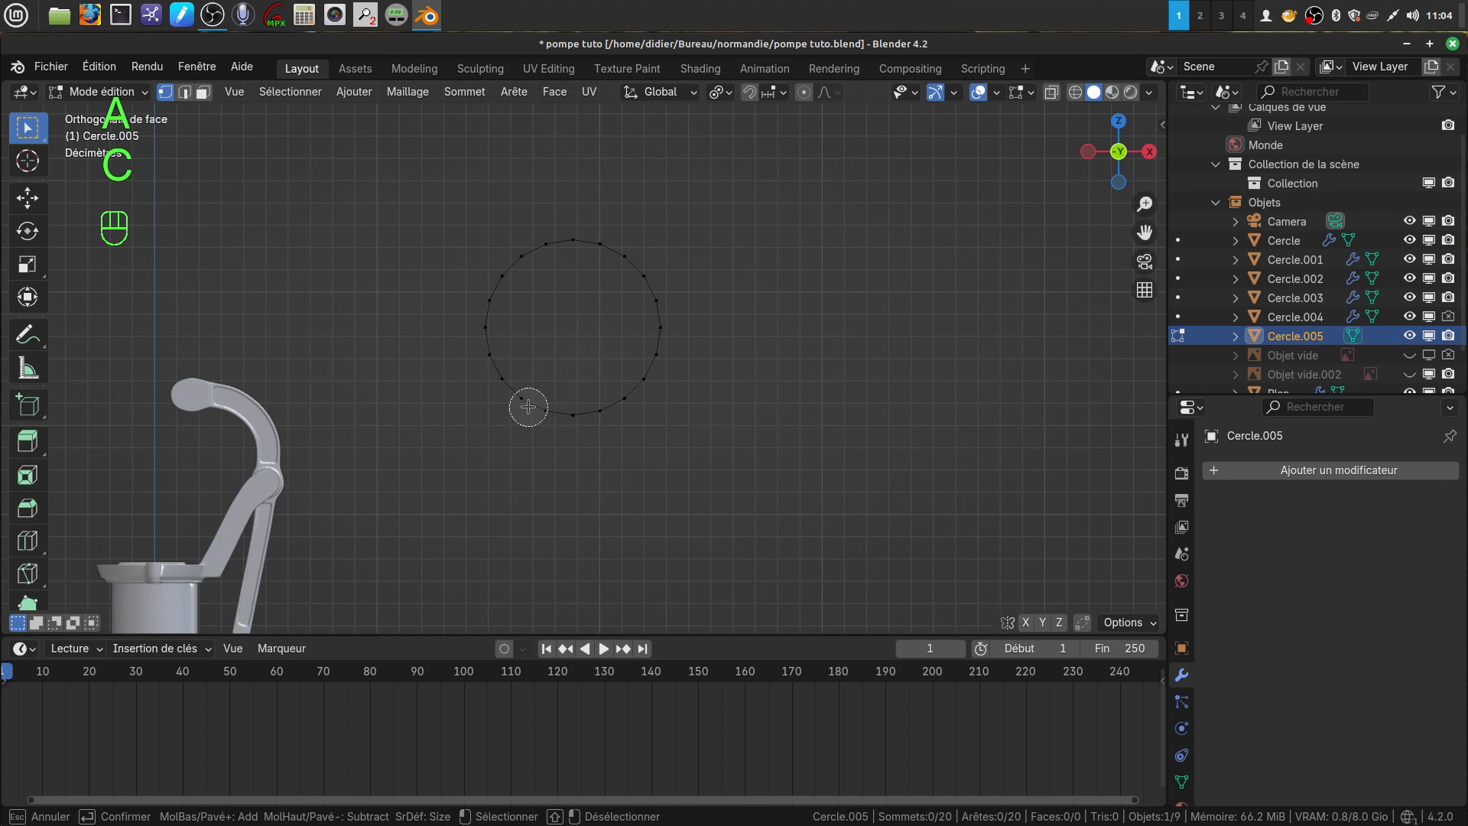
pyautogui.moveTo(528, 407); pyautogui.dragTo(564, 413)
pyautogui.press('Escape')
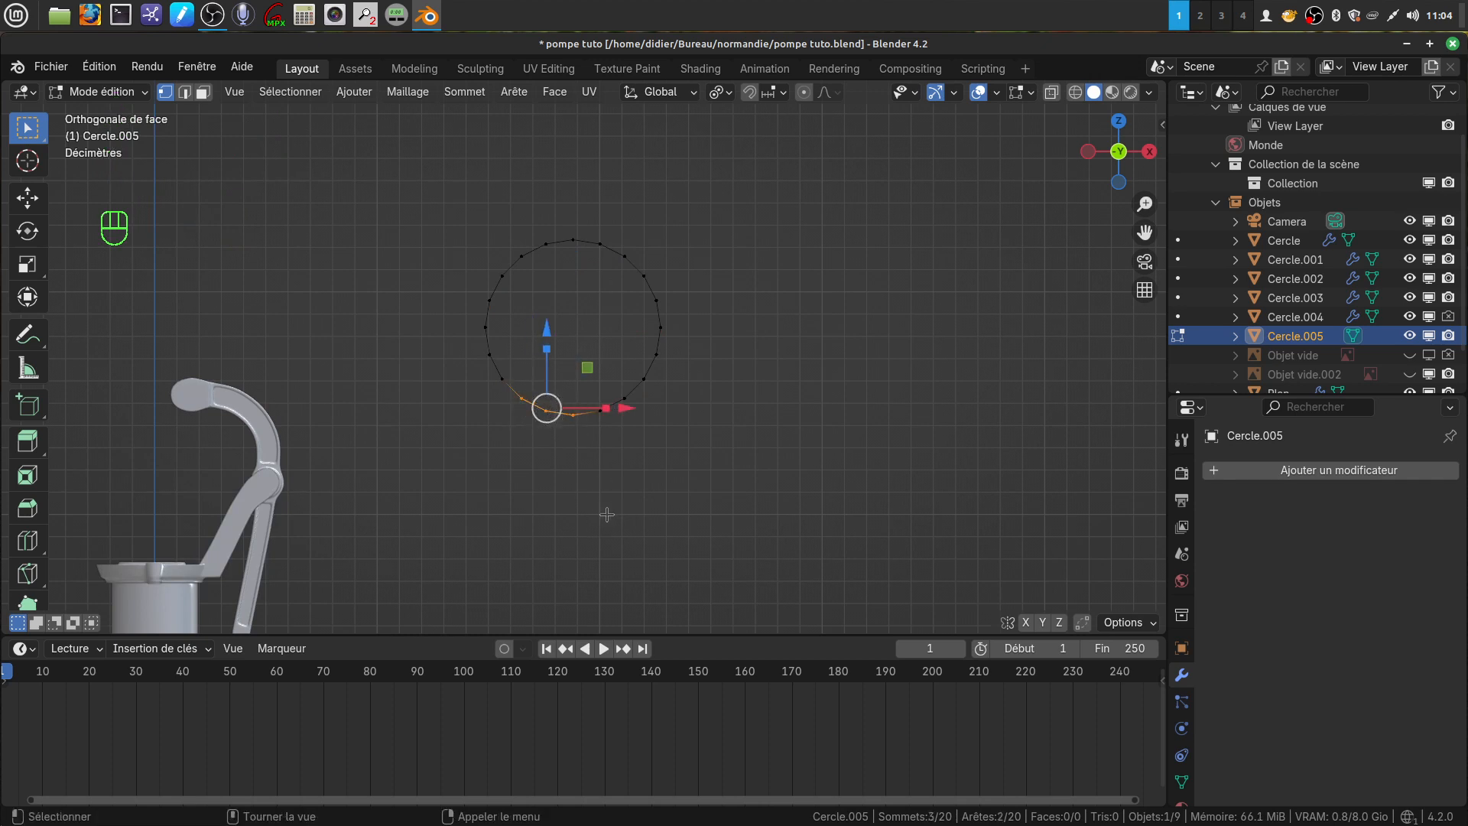
pyautogui.press('x')
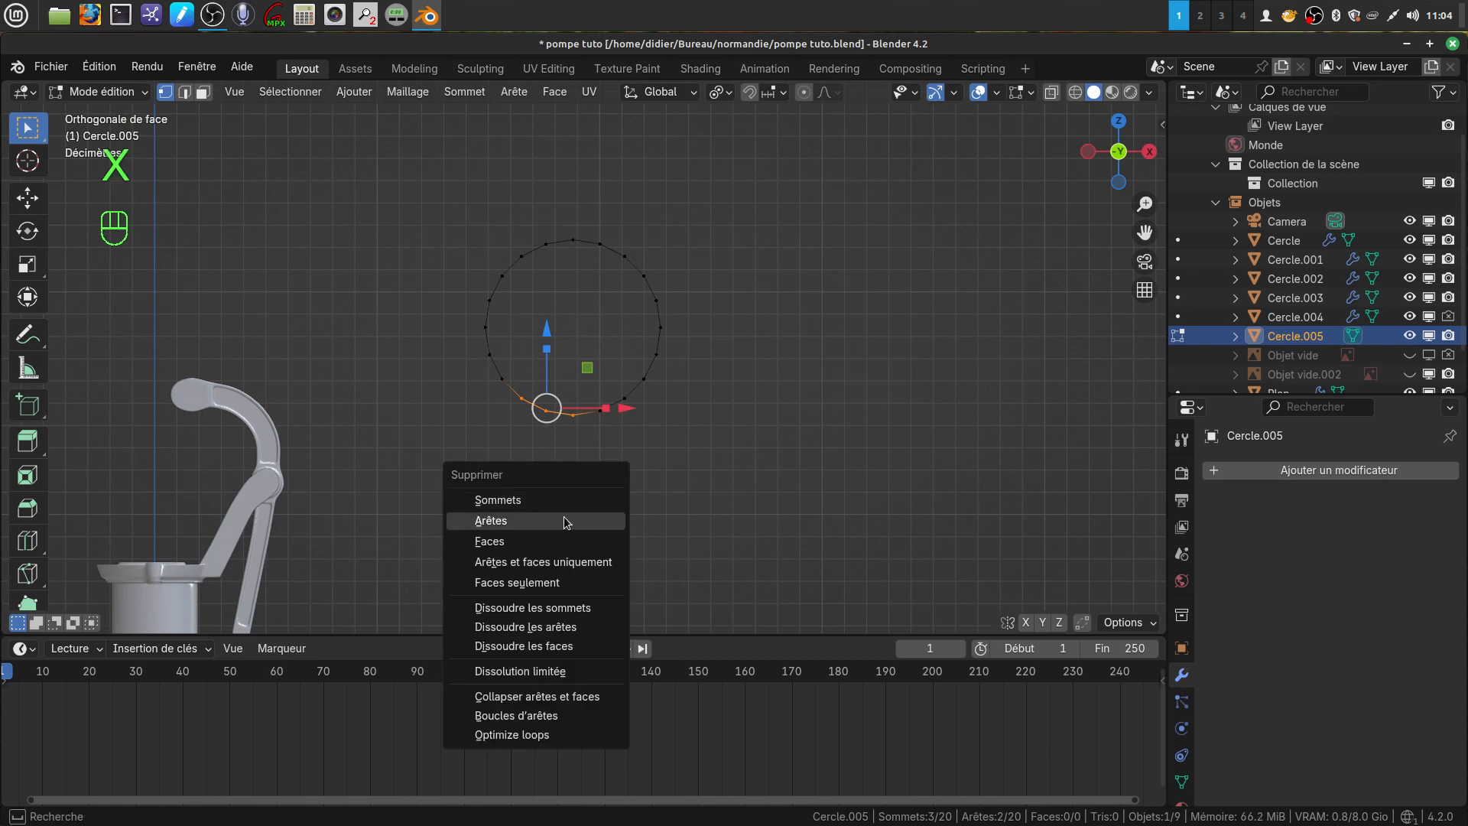
pyautogui.click(559, 500)
# Step: Extrude the circle's lower open end in three segments to form a curved neck ending in a vertical segment about 0.26 m long
pyautogui.click(599, 411)
pyautogui.scroll(-3, 622, 508)
pyautogui.keyDown('shift'); pyautogui.moveTo(622, 508); pyautogui.dragTo(613, 461, button='middle'); pyautogui.keyUp('shift')
pyautogui.scroll(3, 613, 462)
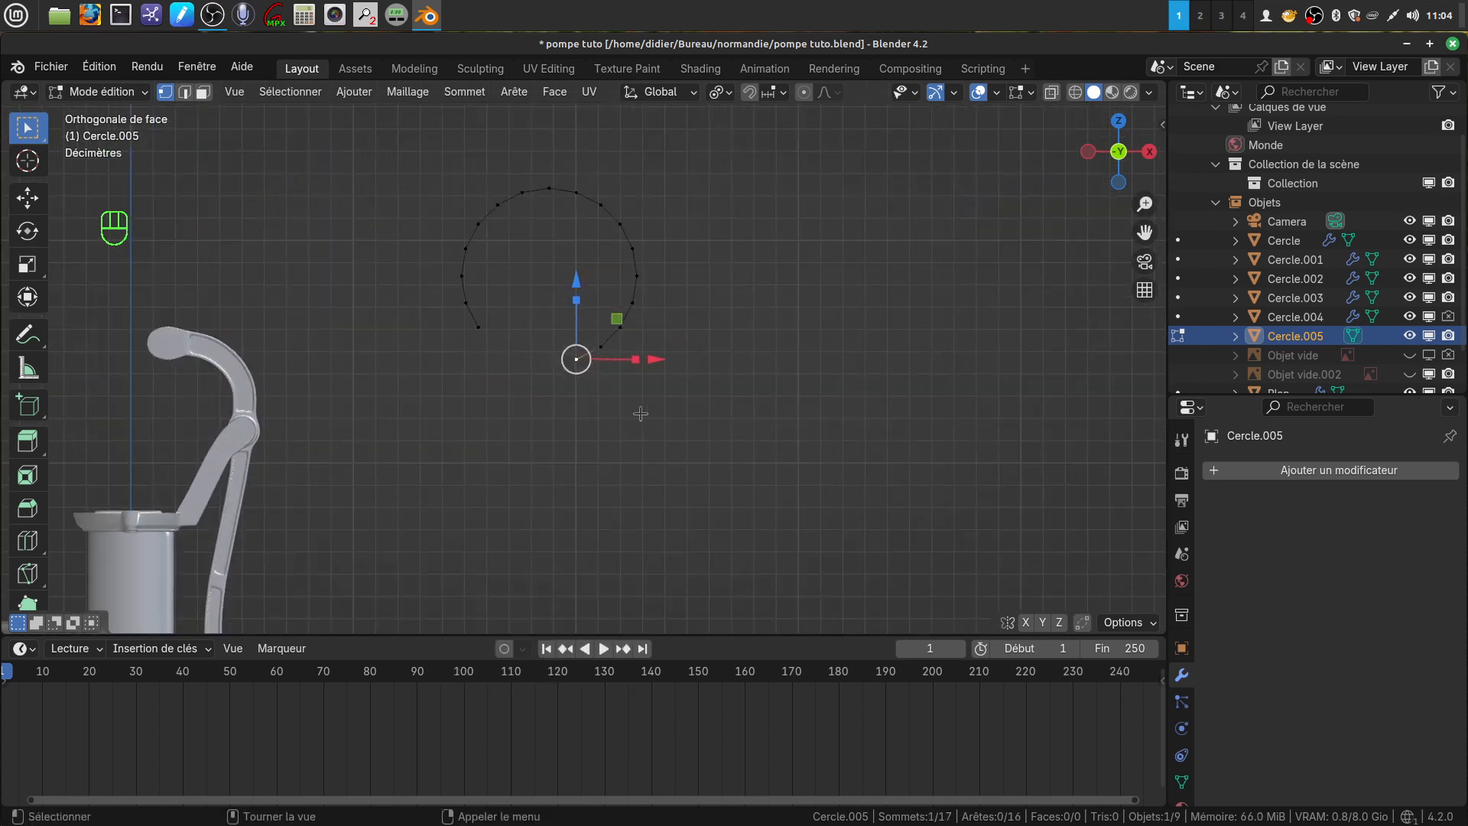
pyautogui.press('e')
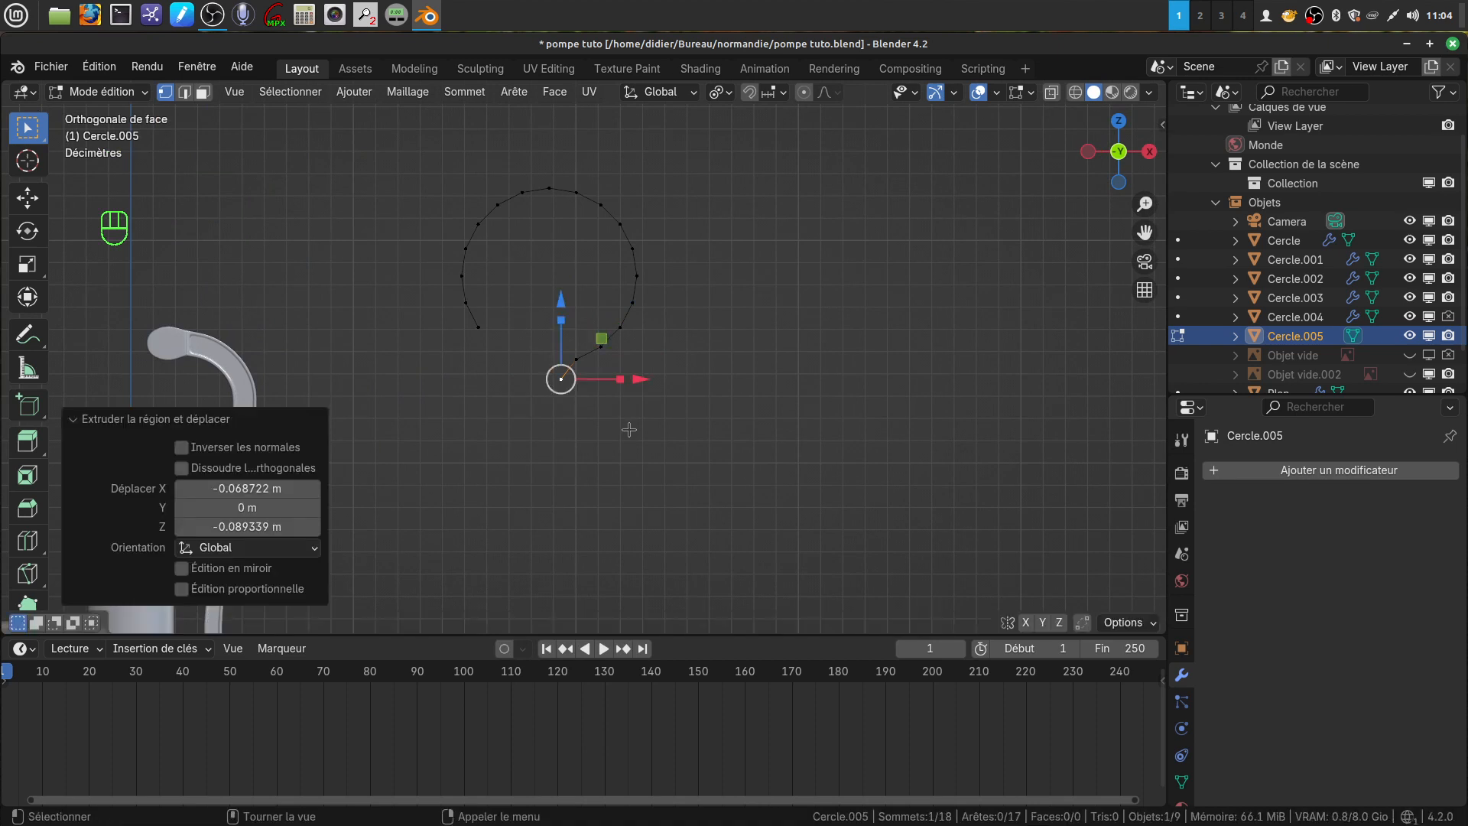
pyautogui.press('e')
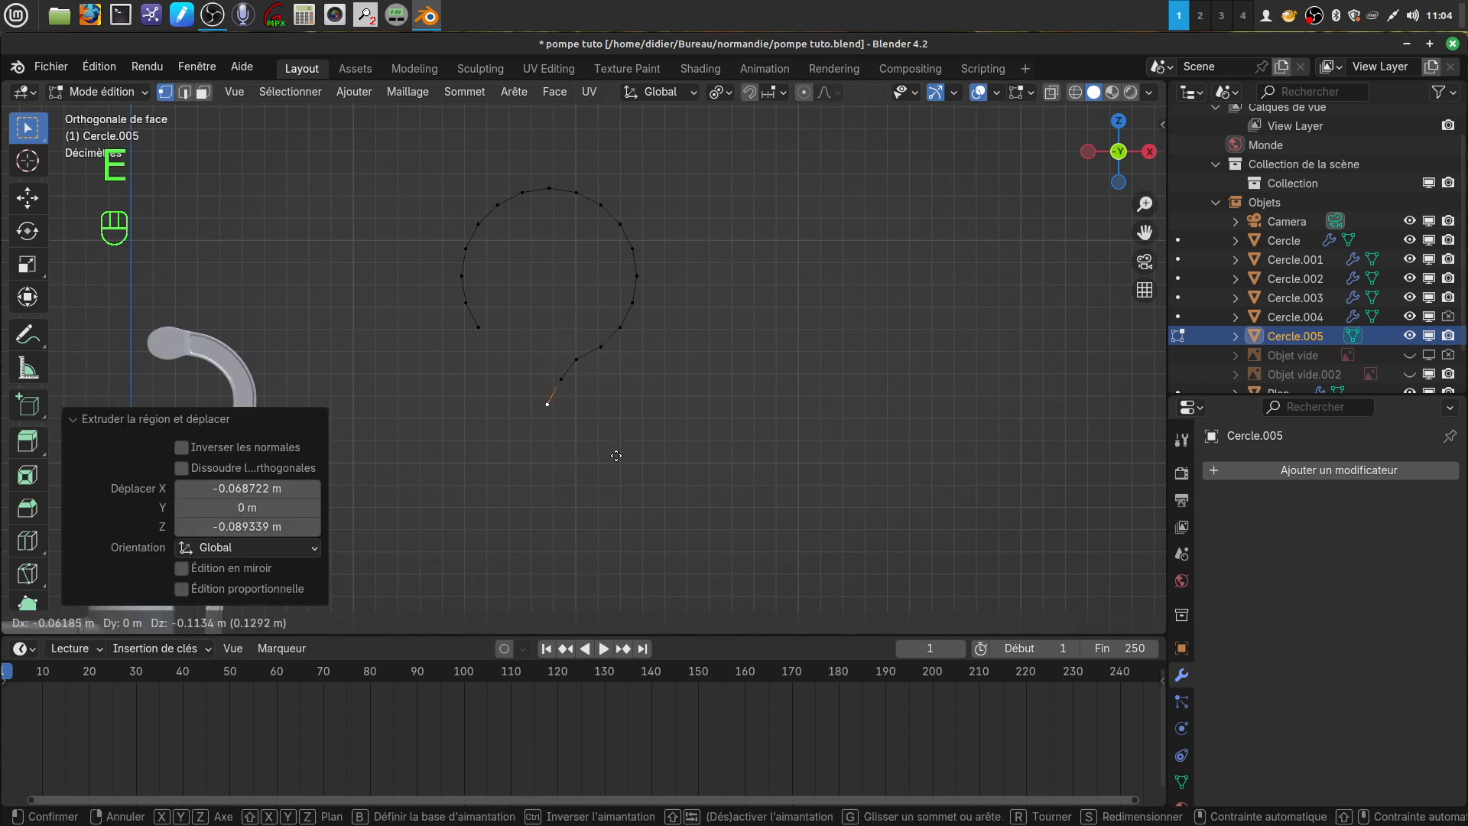
pyautogui.click(617, 456)
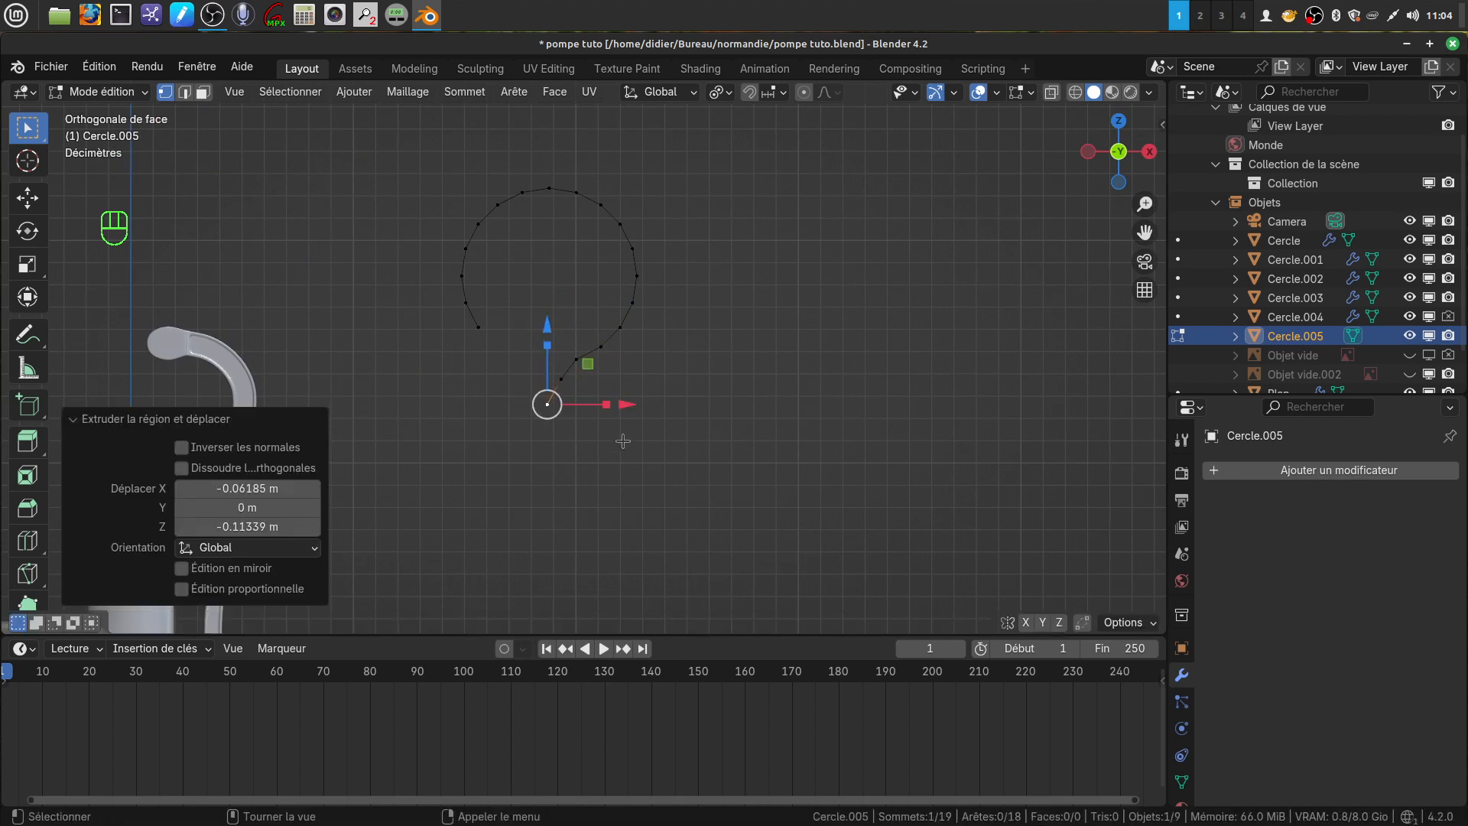
pyautogui.press('e')
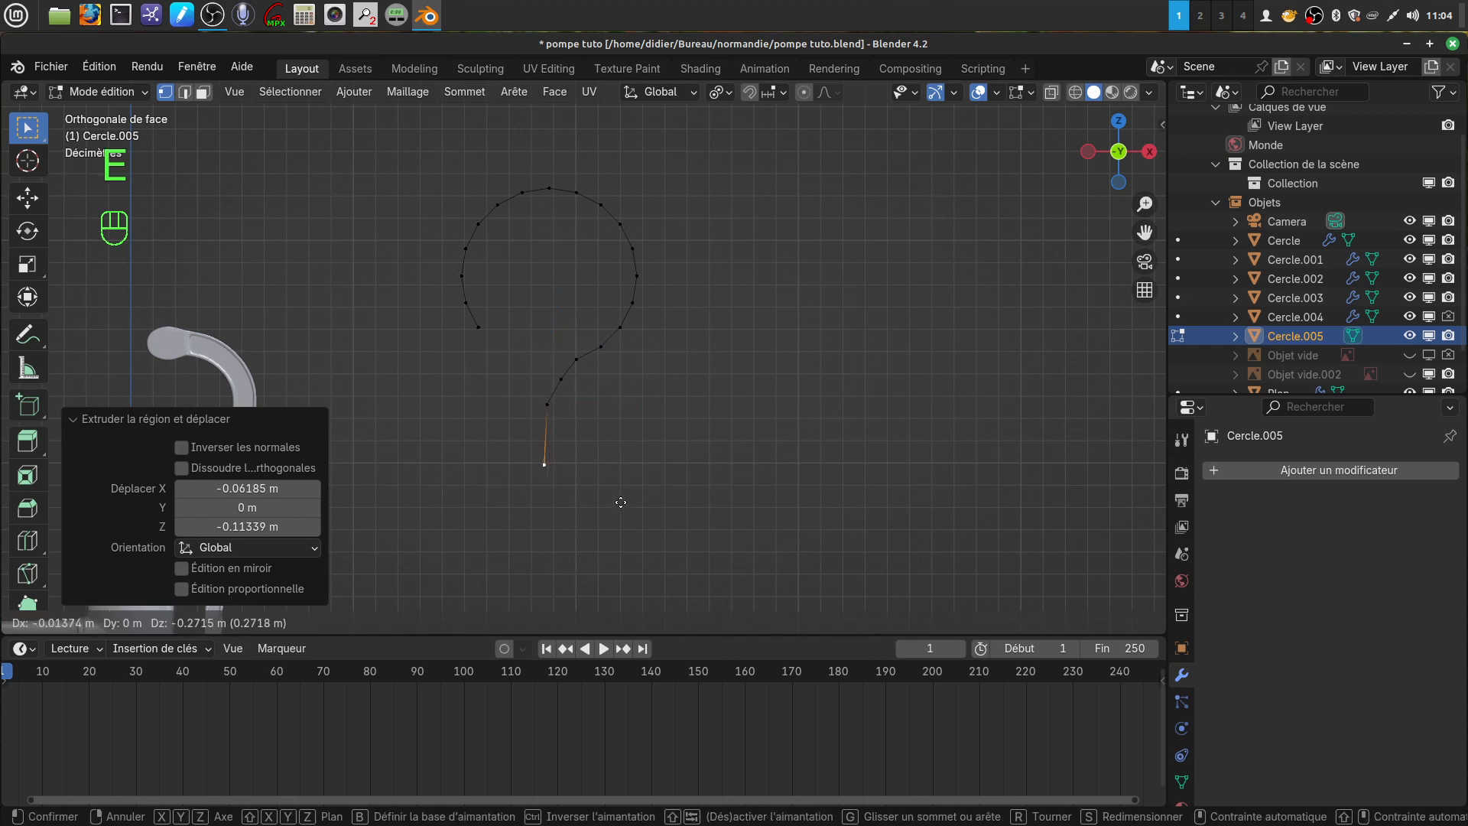
pyautogui.click(623, 501)
# Step: Extrude the neck's end straight down into a long vertical stem and return to object mode
pyautogui.scroll(-7, 627, 497)
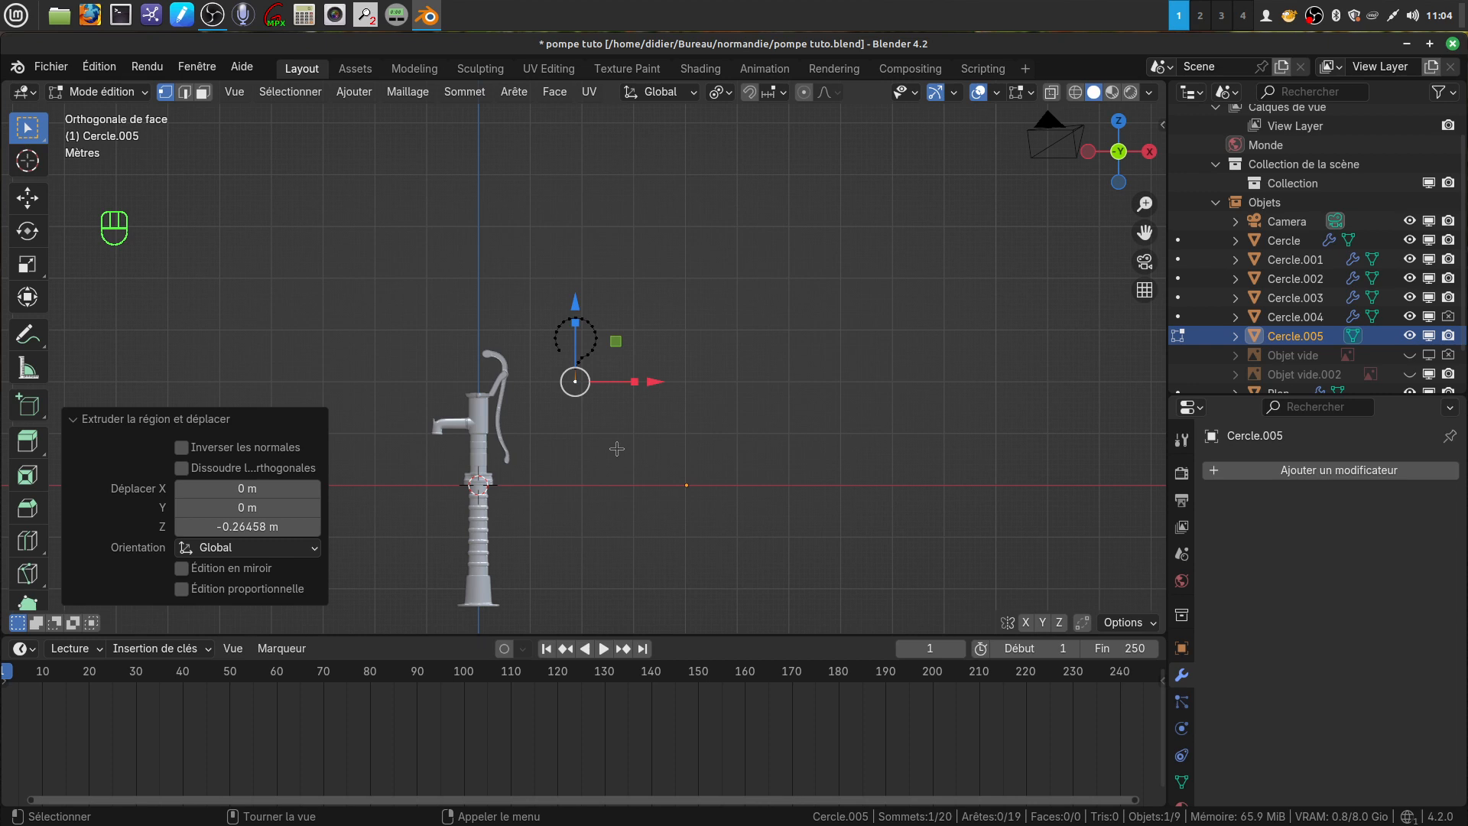
pyautogui.press('e')
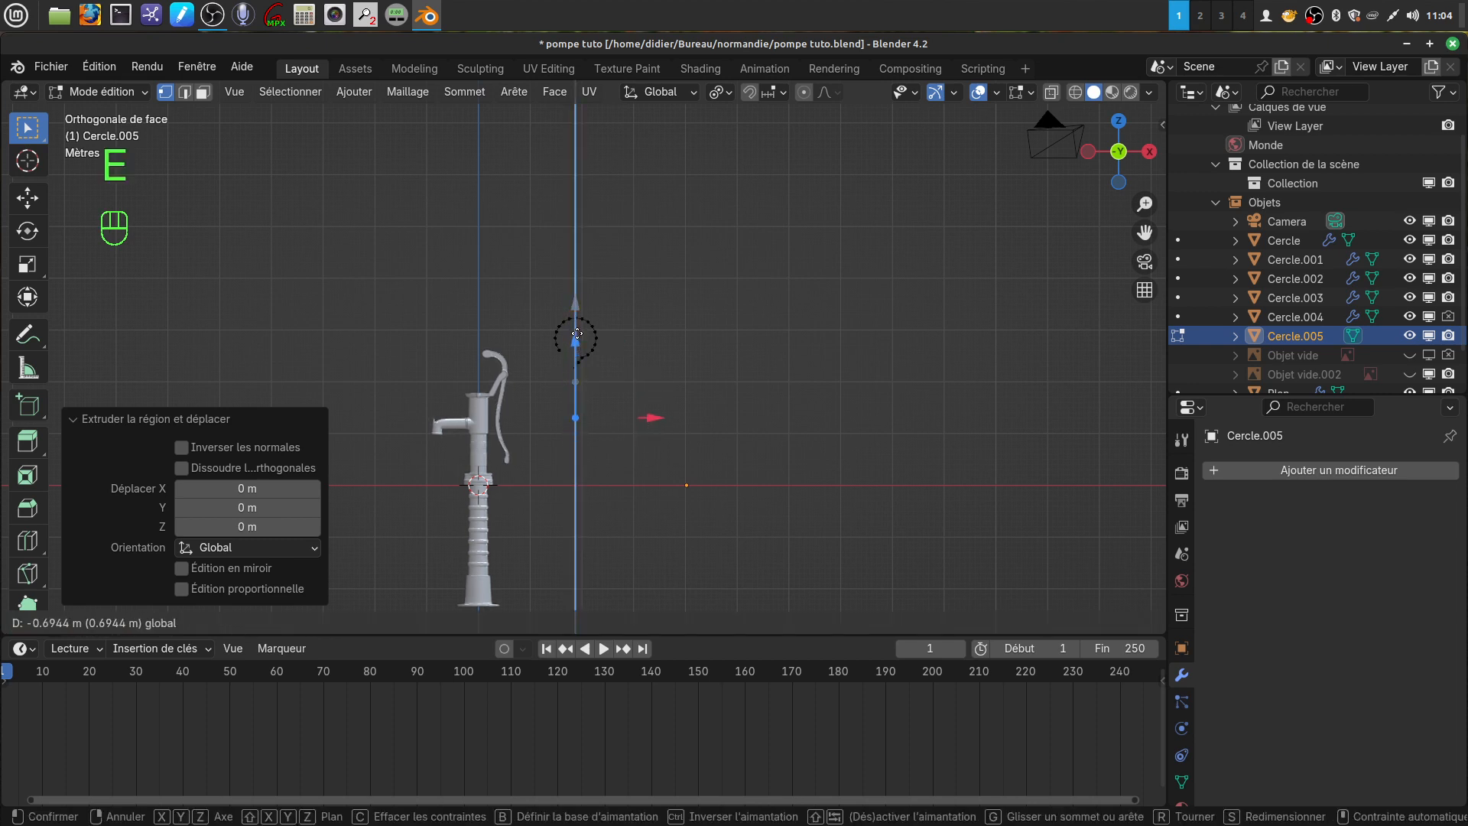
pyautogui.click(577, 334)
pyautogui.keyDown('shift'); pyautogui.moveTo(691, 524); pyautogui.dragTo(747, 429, button='middle'); pyautogui.keyUp('shift')
pyautogui.press('e')
pyautogui.moveTo(620, 260); pyautogui.dragTo(642, 499)
pyautogui.keyDown('shift'); pyautogui.moveTo(715, 442); pyautogui.dragTo(675, 507, button='middle'); pyautogui.keyUp('shift')
pyautogui.scroll(5, 684, 463)
pyautogui.press('Tab')
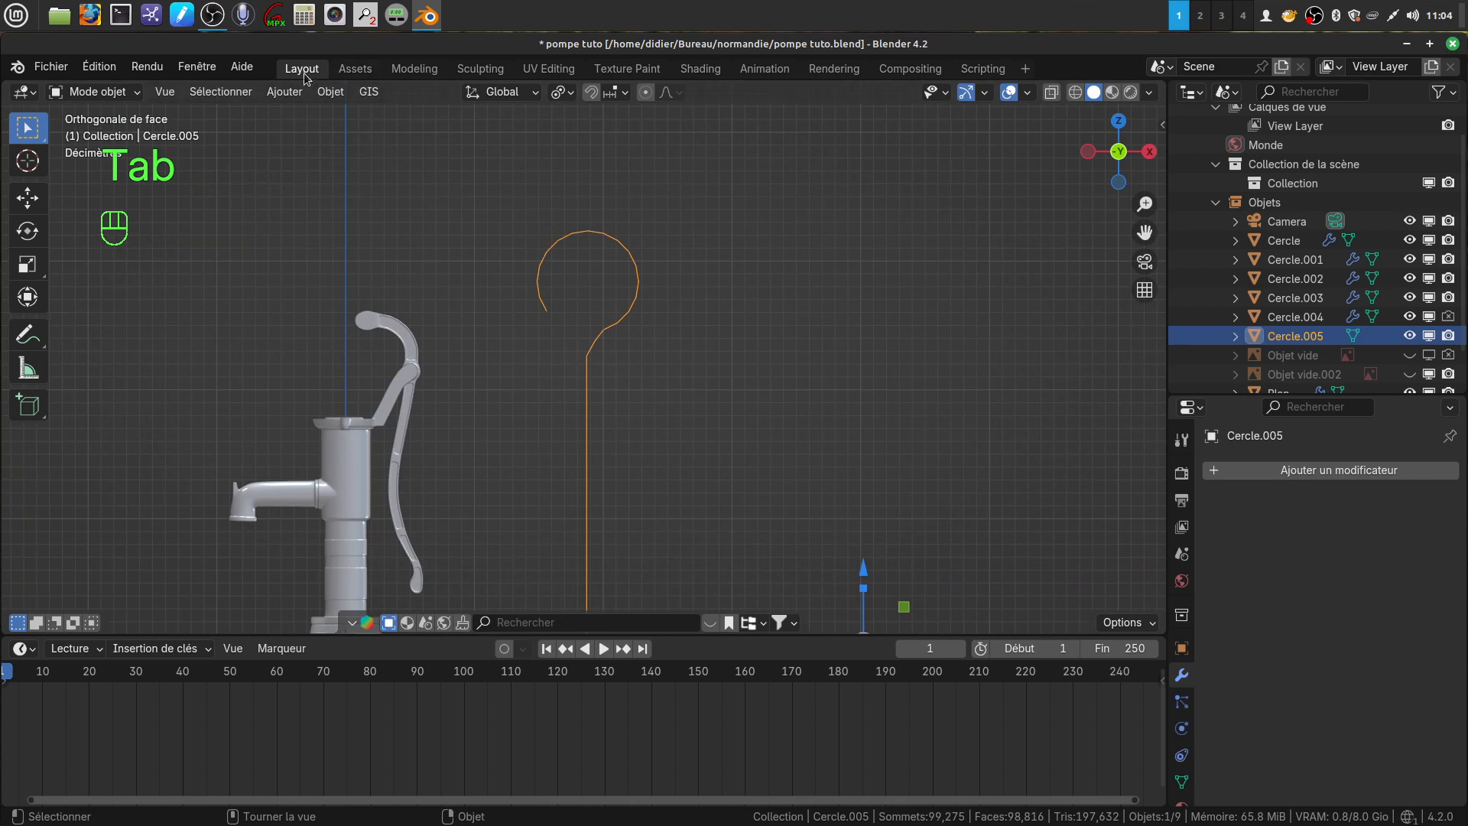
# Step: Convert the open loop and stem mesh into a curve
pyautogui.click(334, 92)
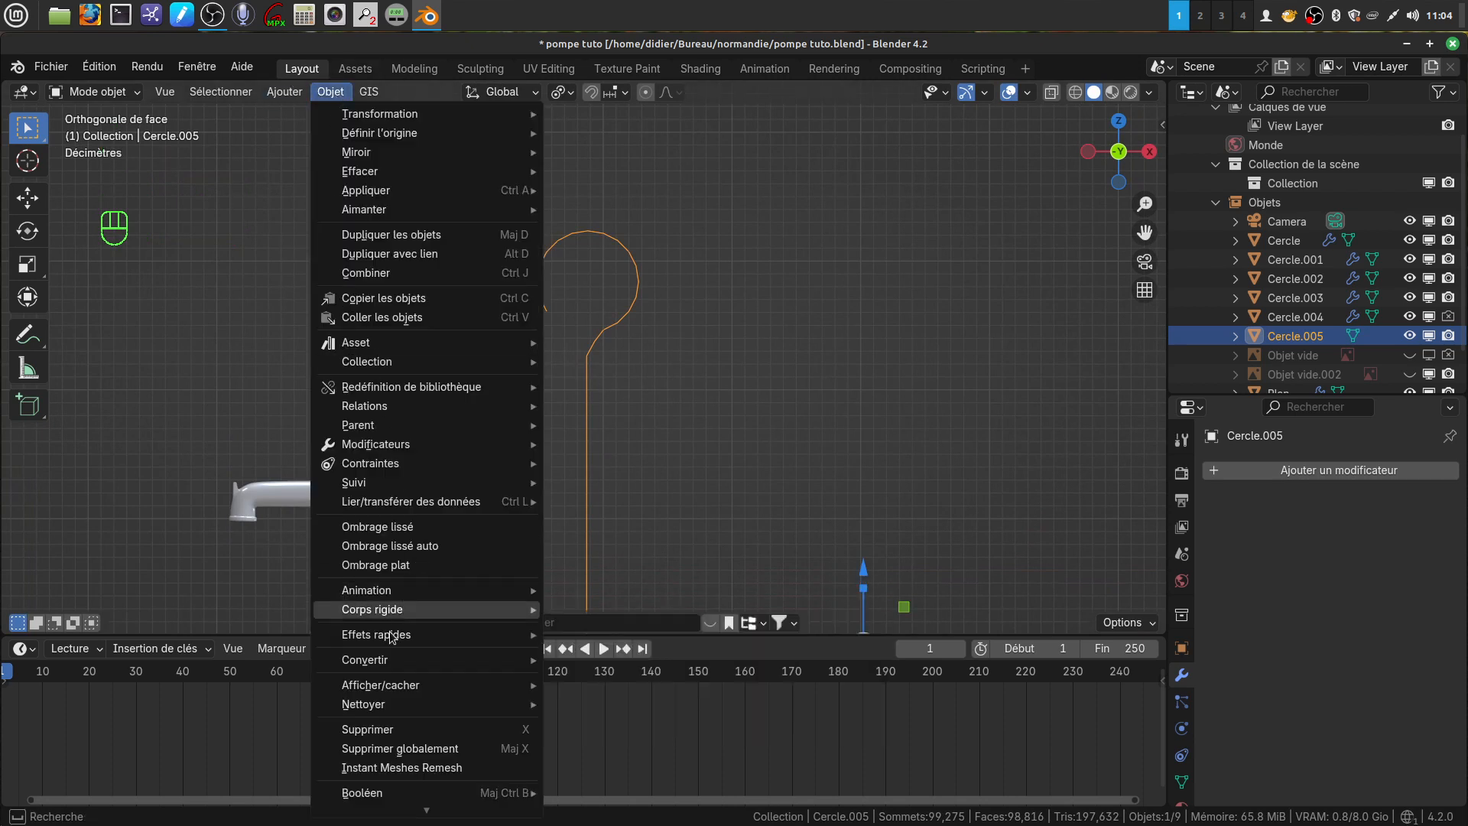
pyautogui.moveTo(405, 659)
pyautogui.click(592, 679)
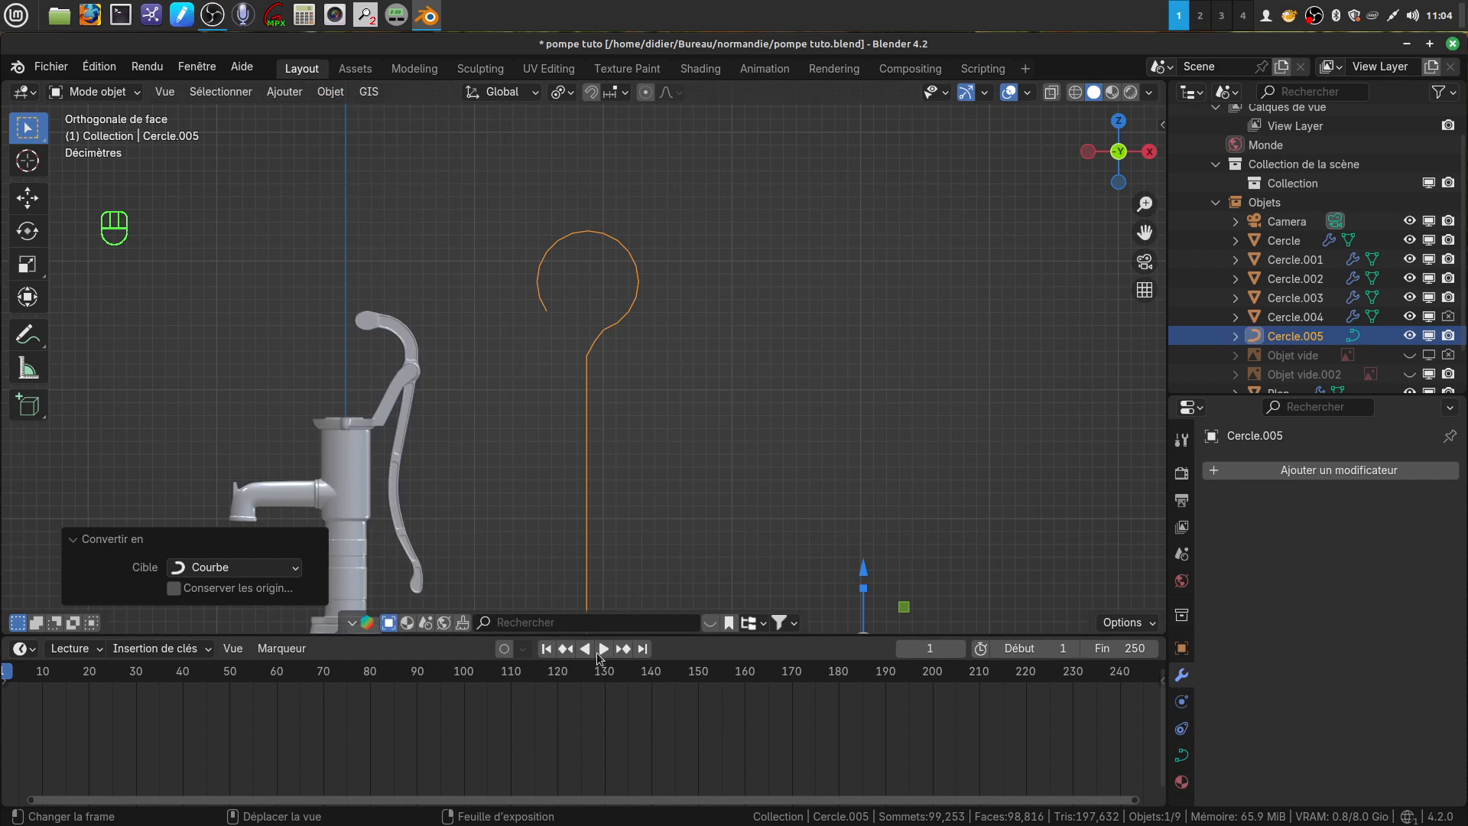
pyautogui.scroll(-2, 669, 497)
pyautogui.keyDown('shift'); pyautogui.moveTo(672, 492); pyautogui.dragTo(603, 514, button='middle'); pyautogui.keyUp('shift')
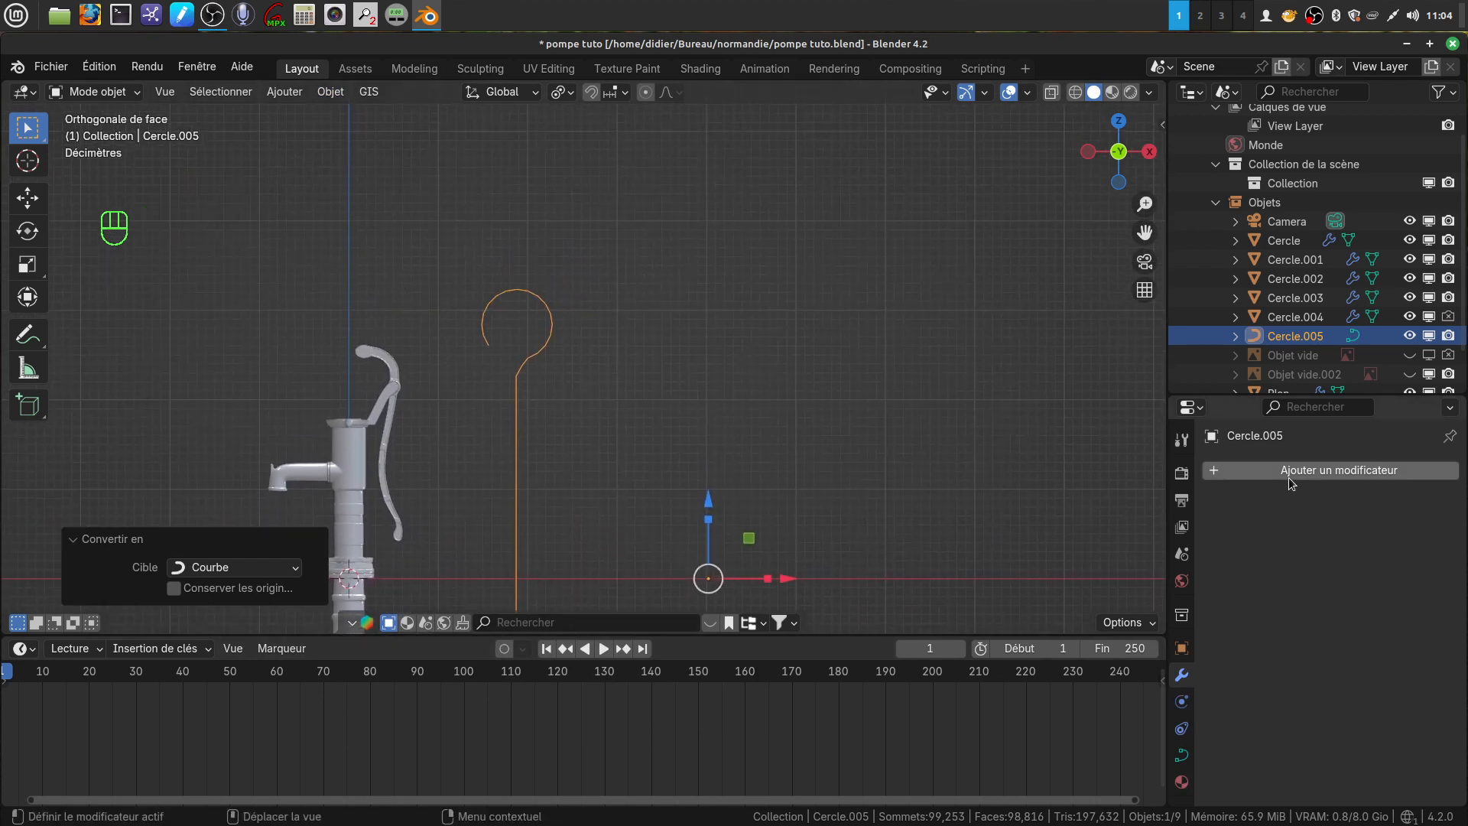
# Step: Give the looped rod curve a round bevel with a depth of 0.1 m
pyautogui.click(1181, 755)
pyautogui.scroll(-5, 1332, 655)
pyautogui.scroll(-1, 1330, 656)
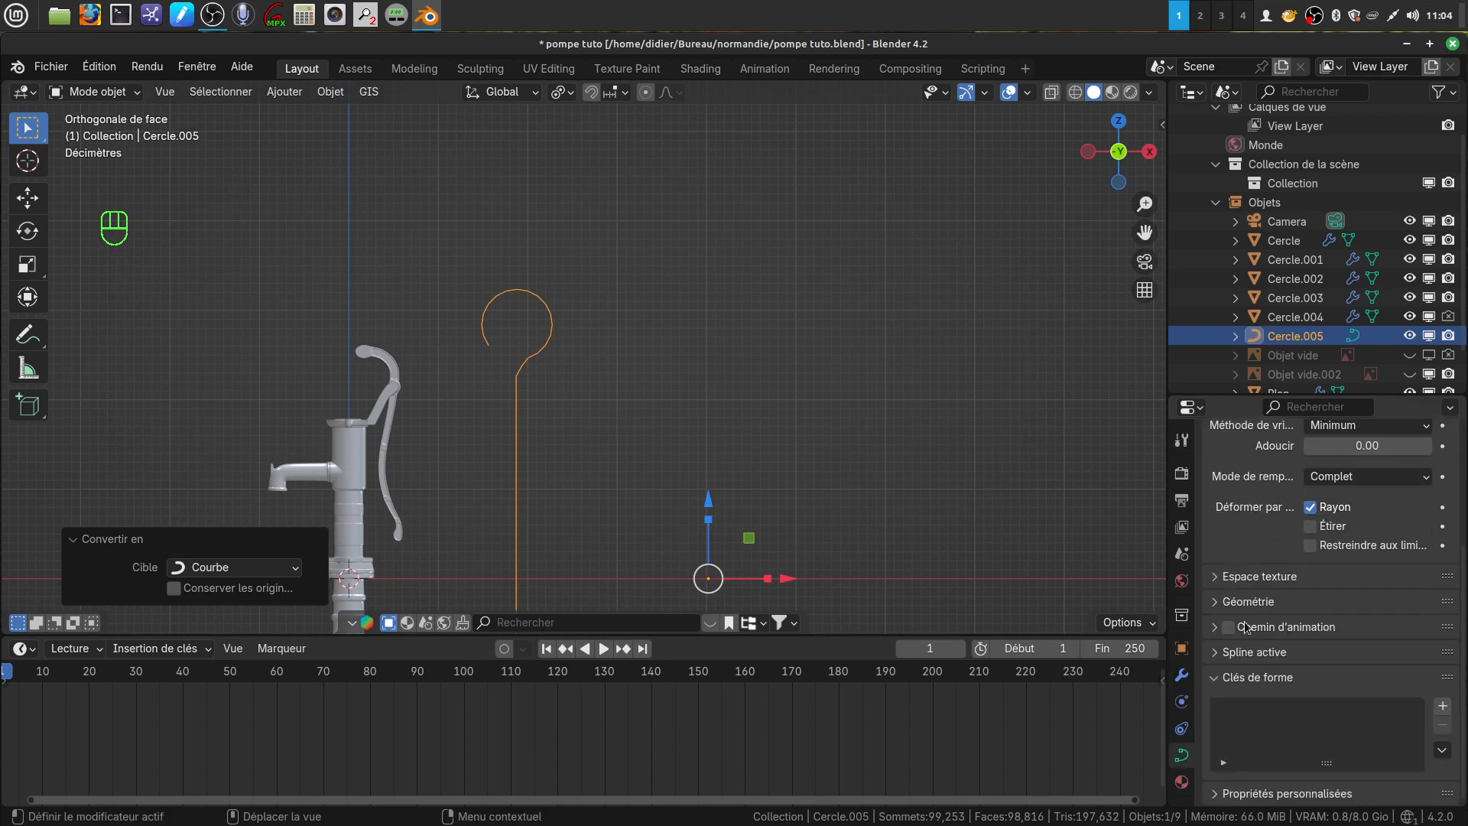
pyautogui.click(1212, 601)
pyautogui.scroll(-5, 1296, 655)
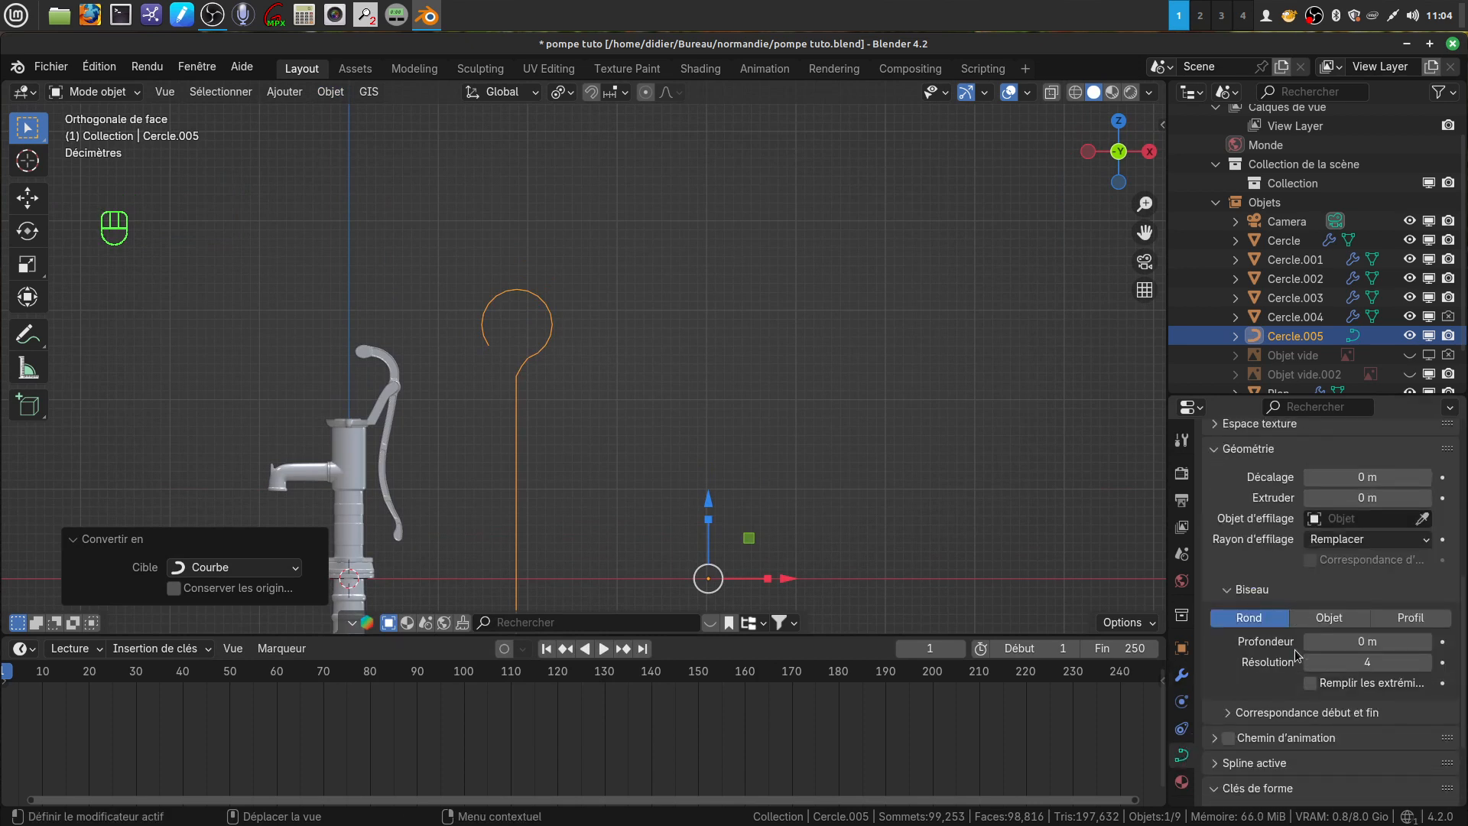
pyautogui.click(1426, 642)
pyautogui.click(1426, 642)
pyautogui.click(1426, 642)
pyautogui.click(1426, 642)
pyautogui.click(1426, 642)
pyautogui.click(1426, 642)
pyautogui.click(1426, 642)
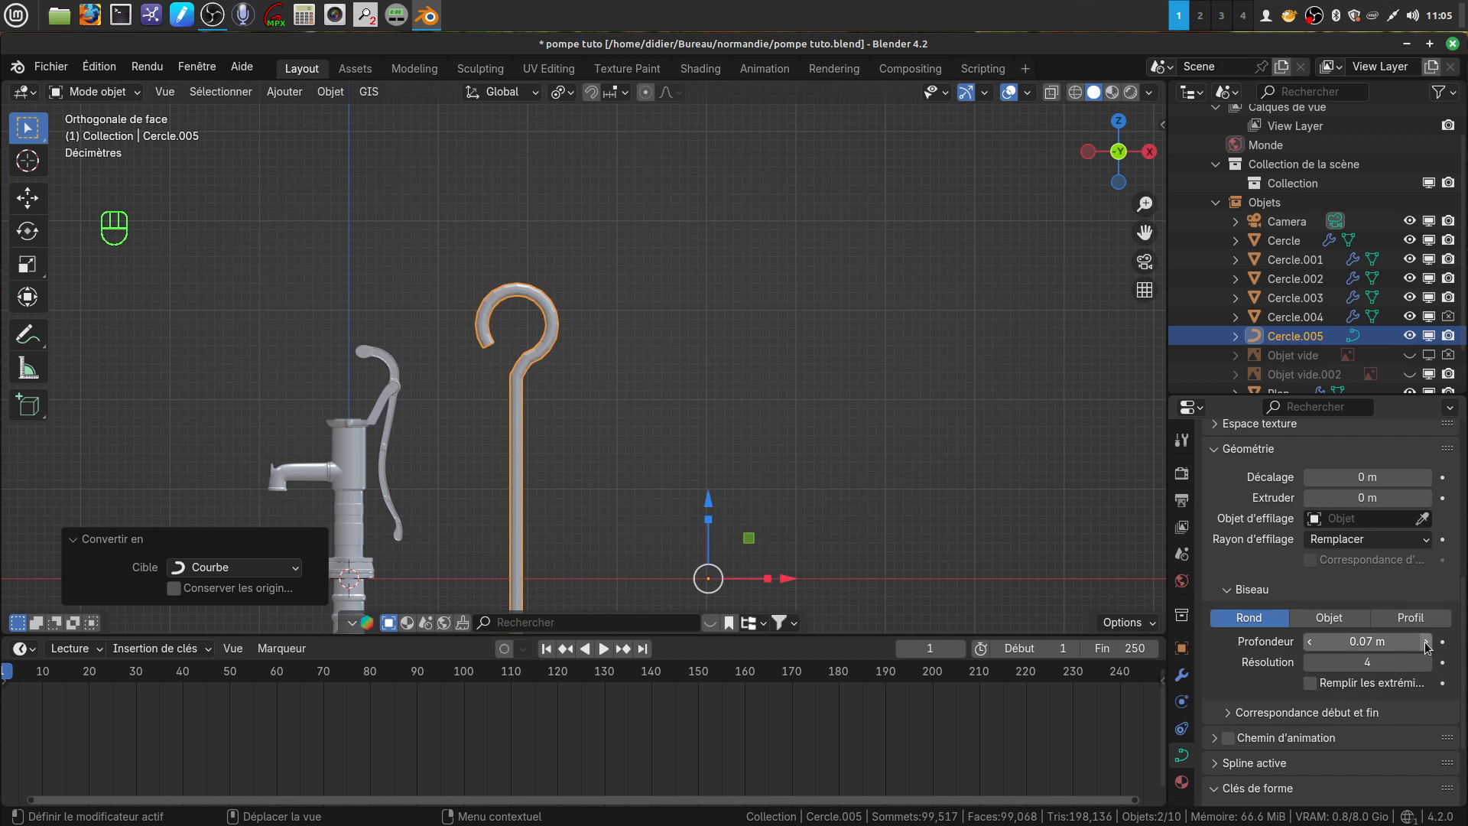
pyautogui.click(1426, 643)
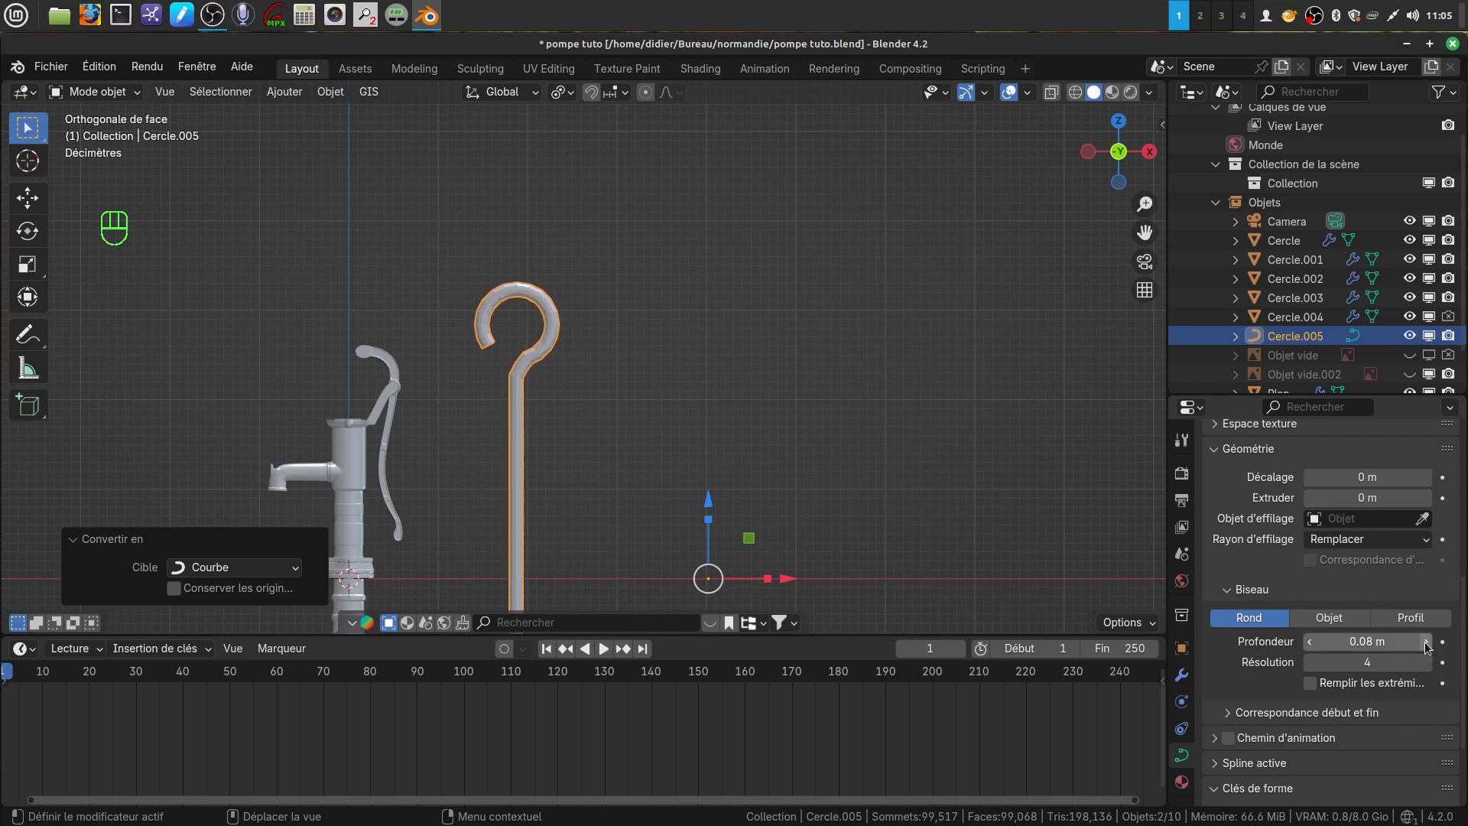
pyautogui.click(1426, 642)
pyautogui.click(1426, 642)
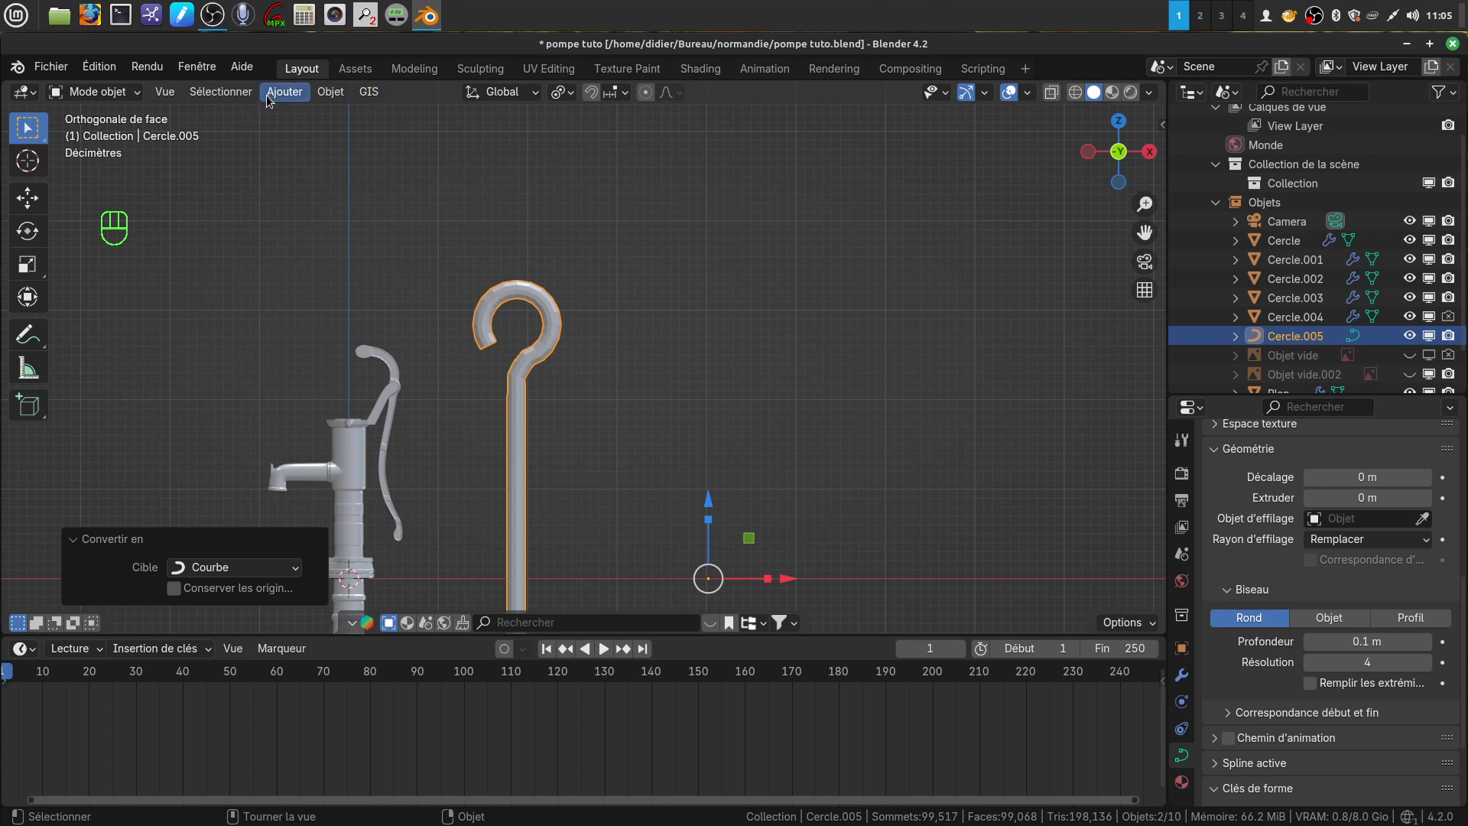
# Step: Convert the thickened rod curve into a mesh
pyautogui.click(336, 93)
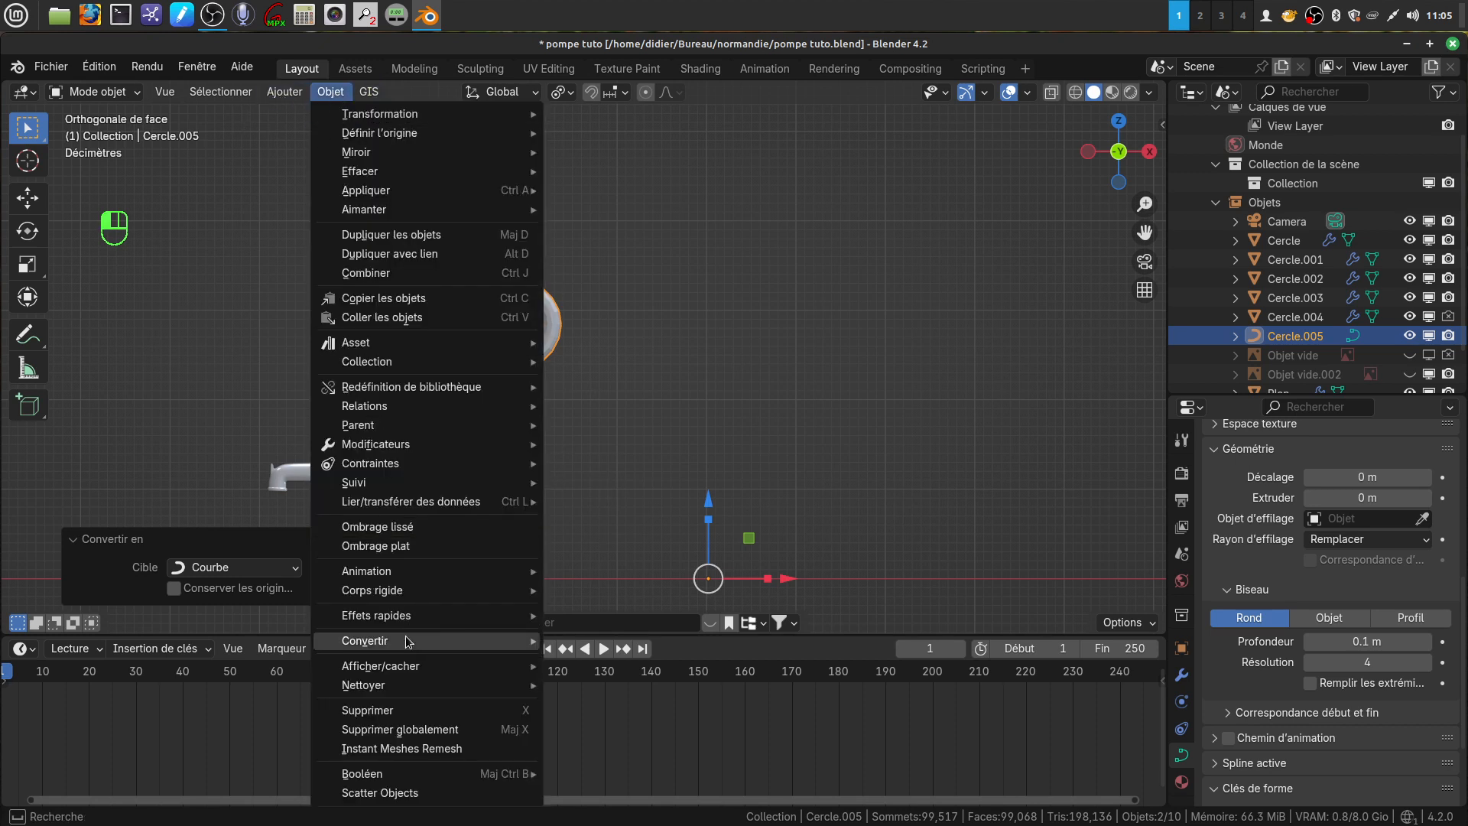
pyautogui.moveTo(395, 645)
pyautogui.click(593, 639)
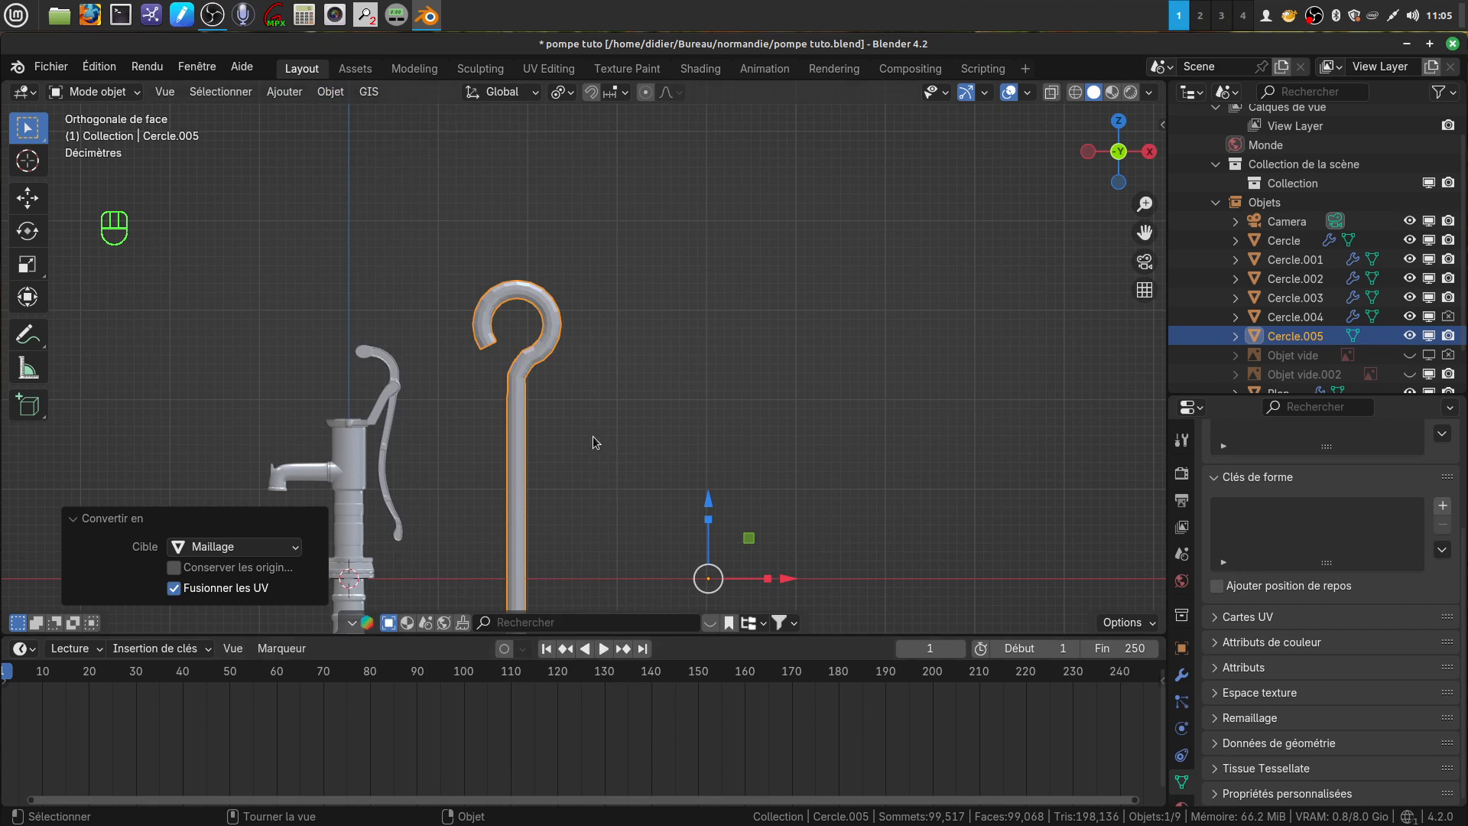
# Step: Cap the loop's open end by extruding its edge loop inward at 0.342 scale and grid-filling the remaining hole
pyautogui.keyDown('shift'); pyautogui.moveTo(591, 422); pyautogui.dragTo(705, 529, button='middle'); pyautogui.keyUp('shift')
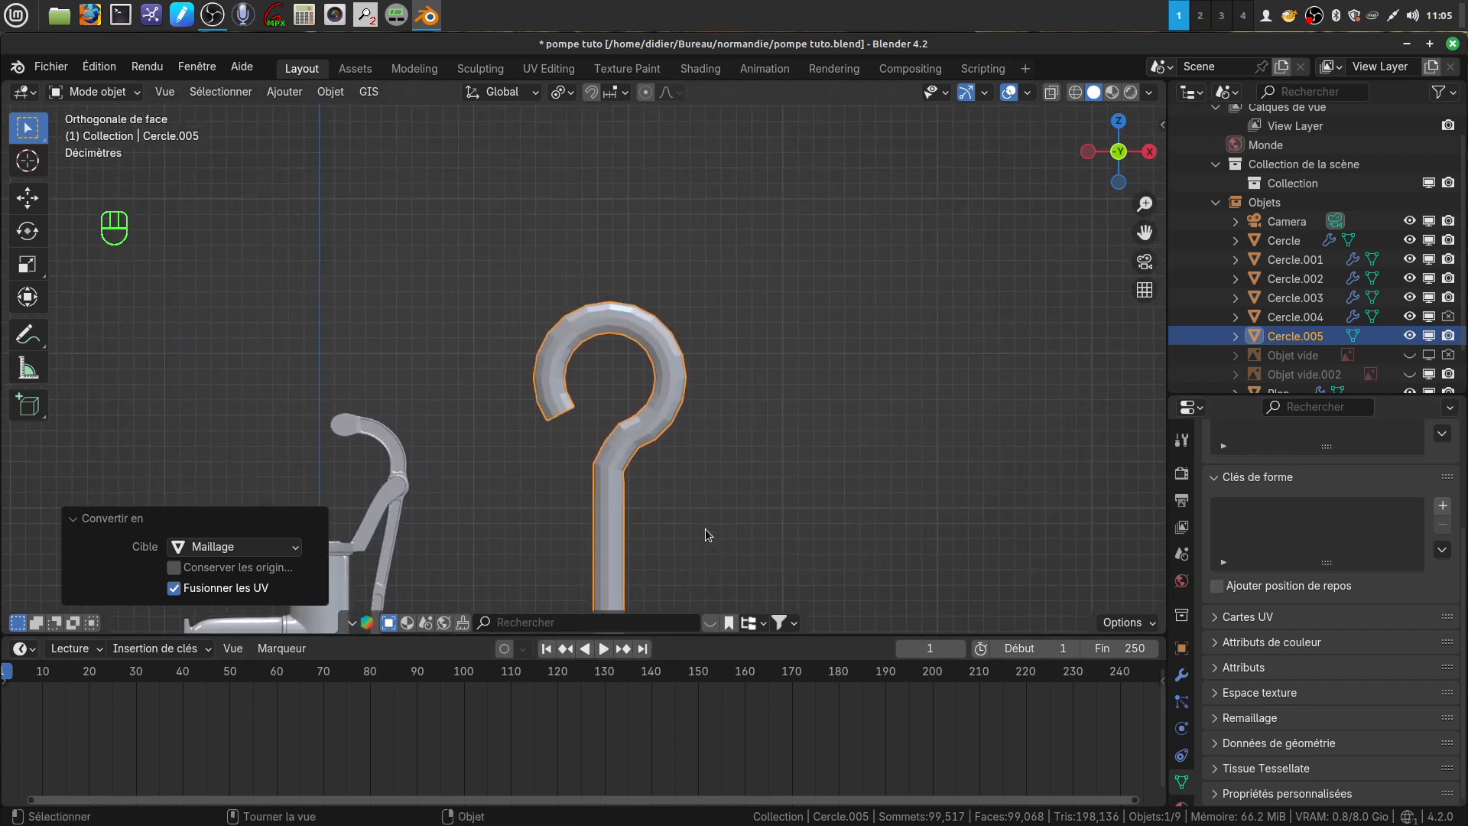
pyautogui.scroll(6, 705, 529)
pyautogui.moveTo(667, 467); pyautogui.dragTo(656, 395, button='middle')
pyautogui.keyDown('shift'); pyautogui.moveTo(616, 494); pyautogui.dragTo(646, 348, button='middle'); pyautogui.keyUp('shift')
pyautogui.scroll(3, 658, 461)
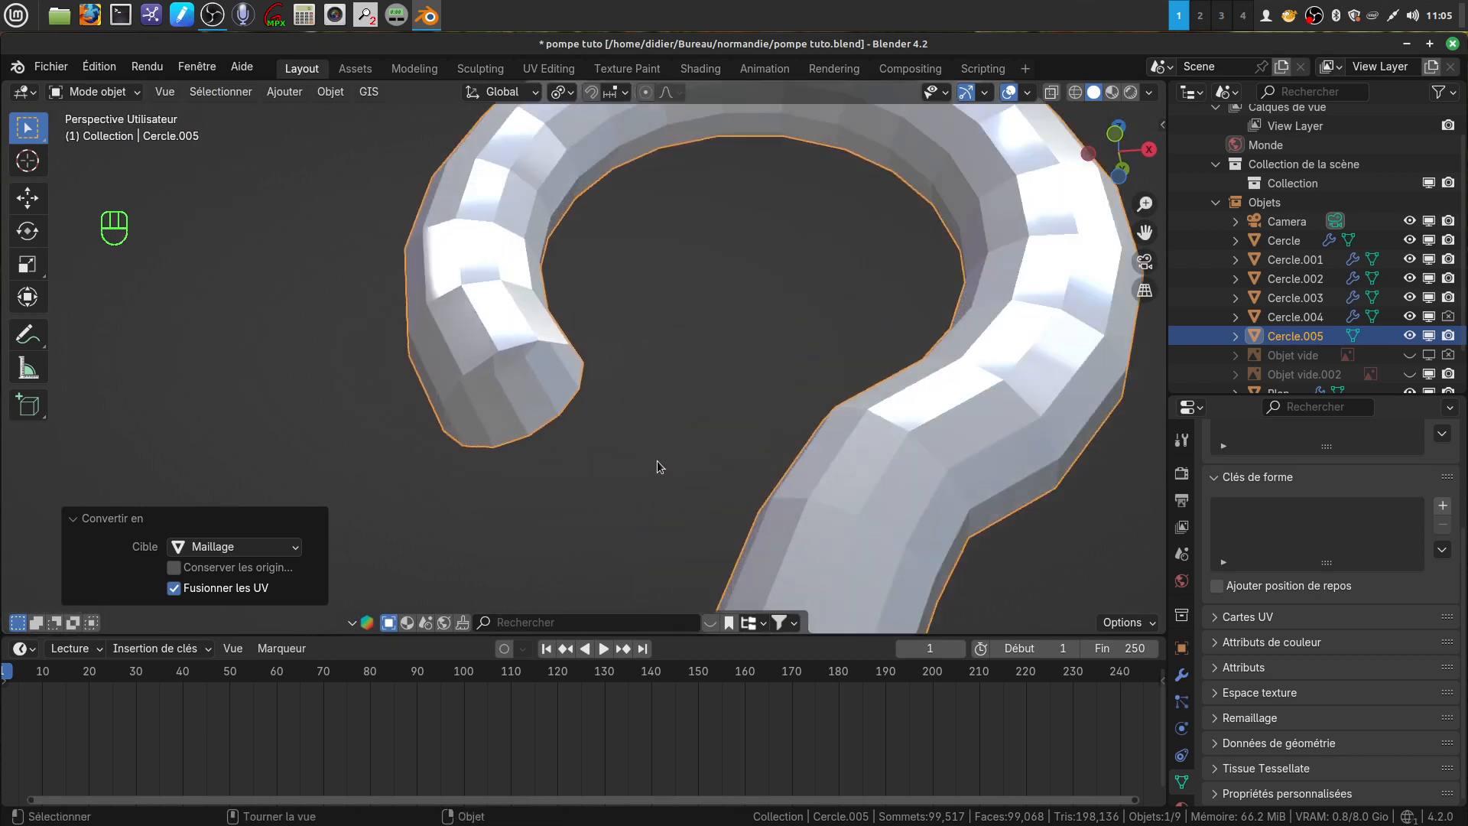
pyautogui.keyDown('shift'); pyautogui.moveTo(647, 450); pyautogui.dragTo(636, 471, button='middle'); pyautogui.keyUp('shift')
pyautogui.press('Tab')
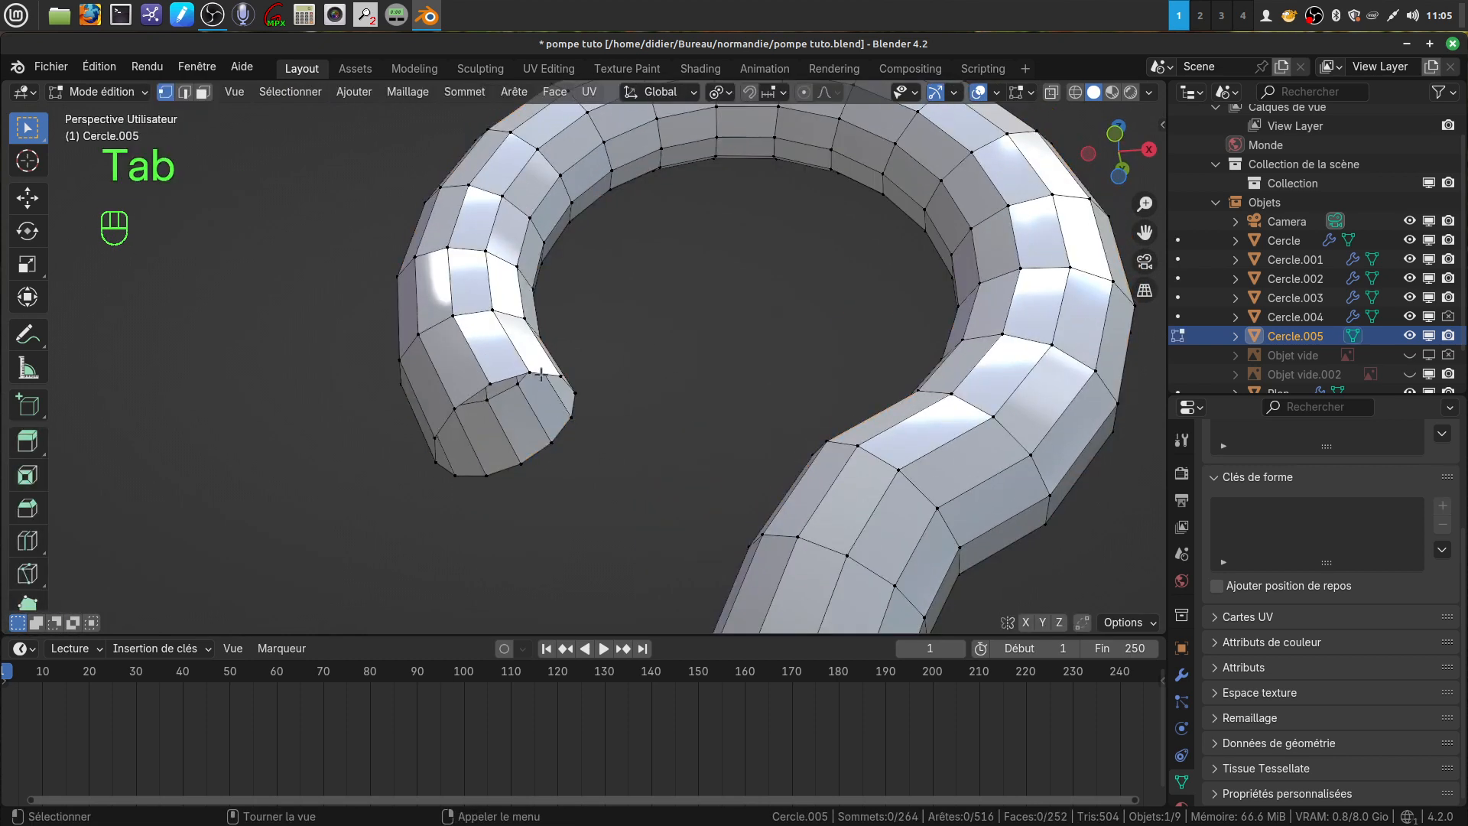
pyautogui.keyDown('alt'); pyautogui.click(540, 374); pyautogui.keyUp('alt')
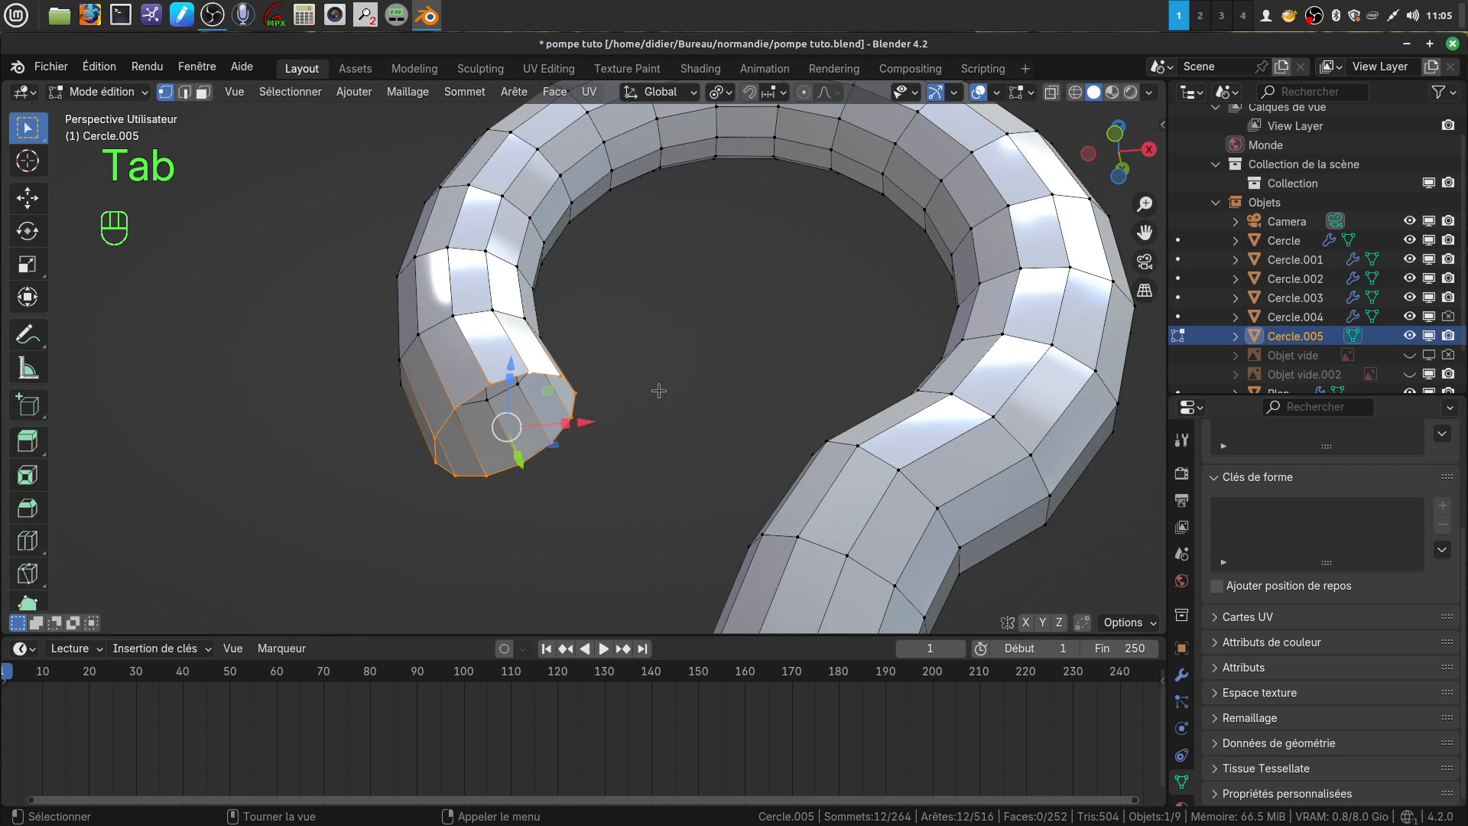
pyautogui.press('e')
pyautogui.press('s')
pyautogui.click(555, 413)
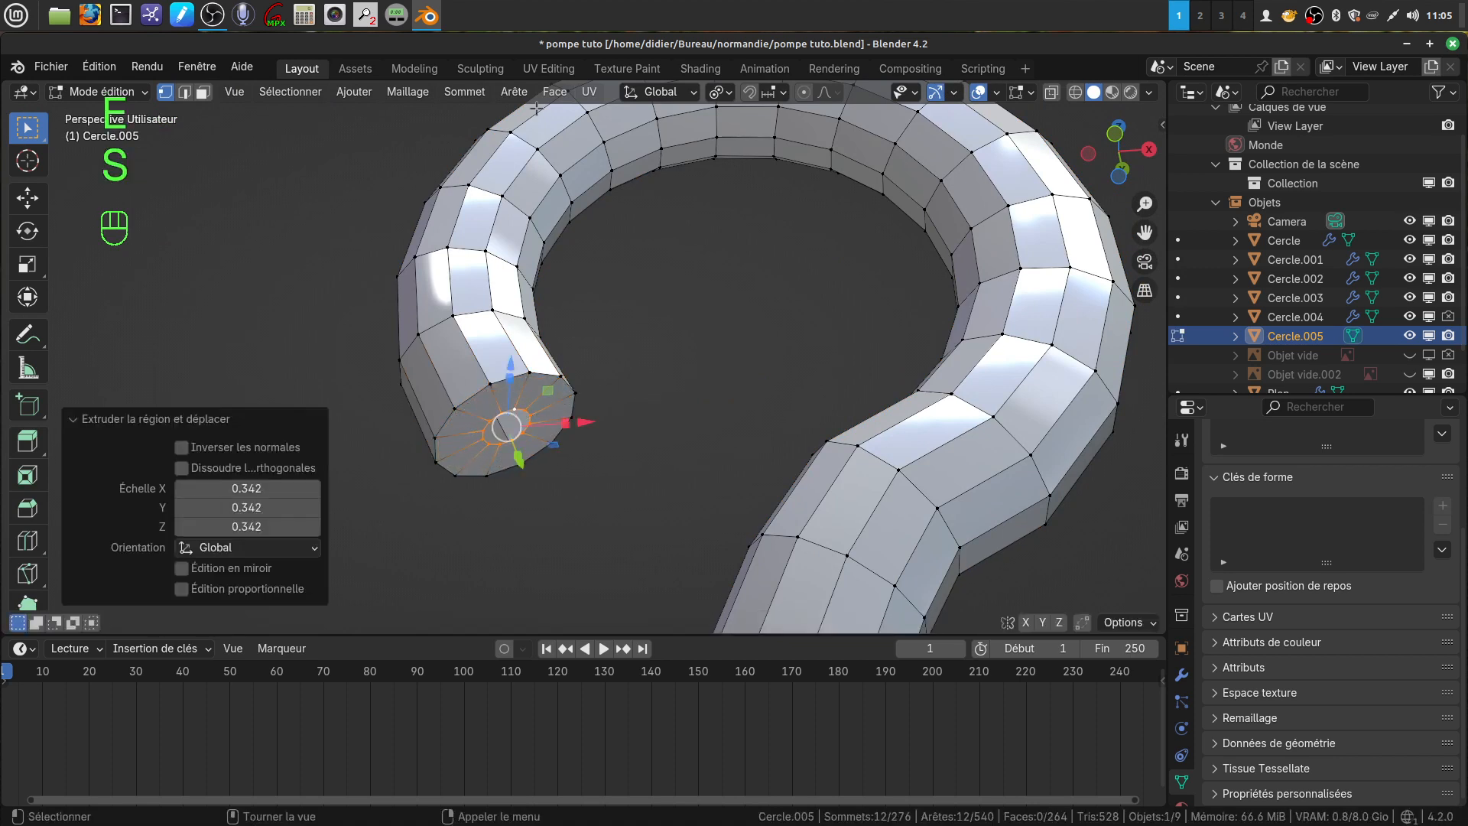
pyautogui.click(552, 92)
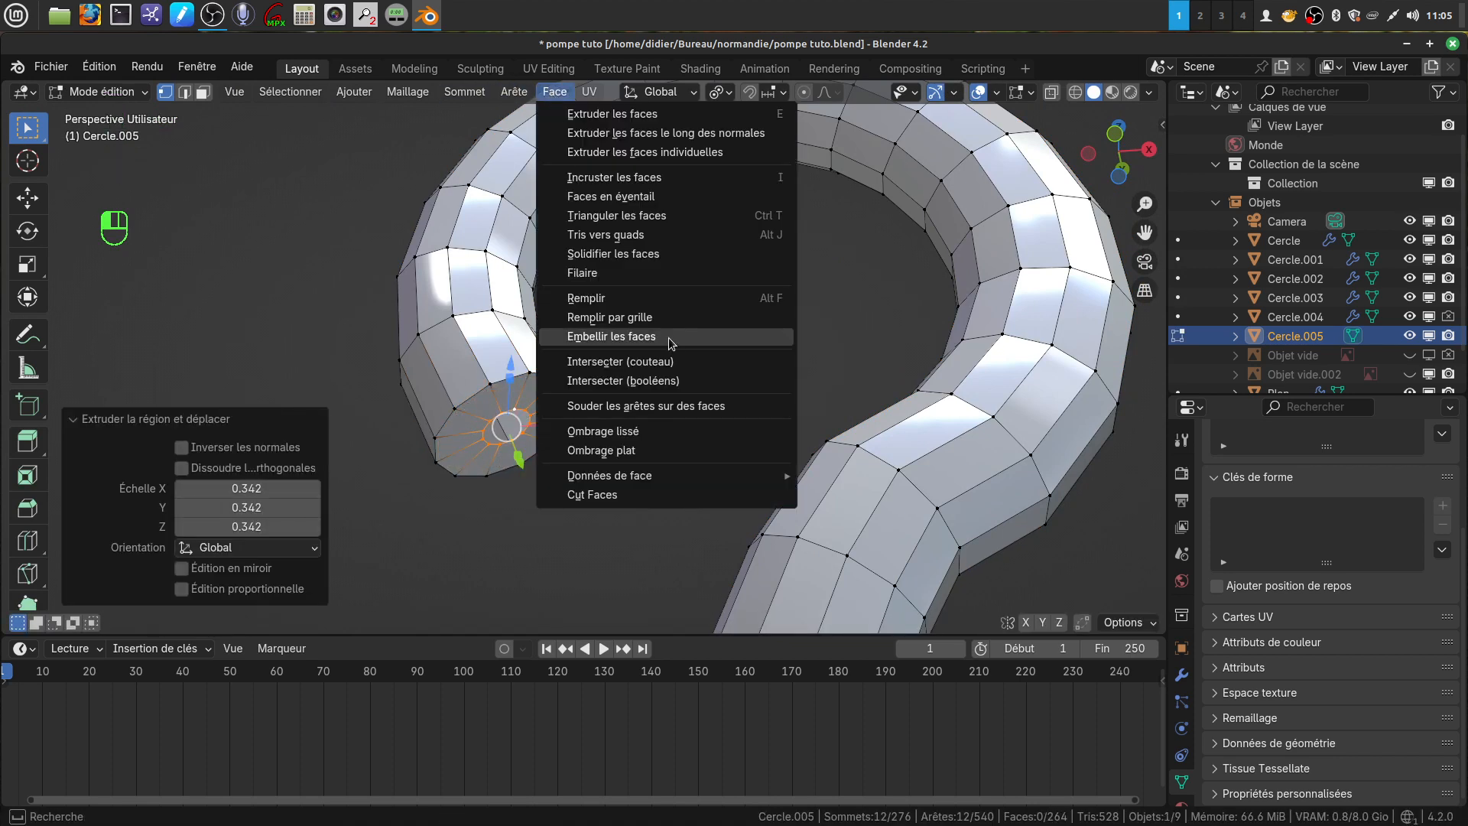
pyautogui.click(654, 317)
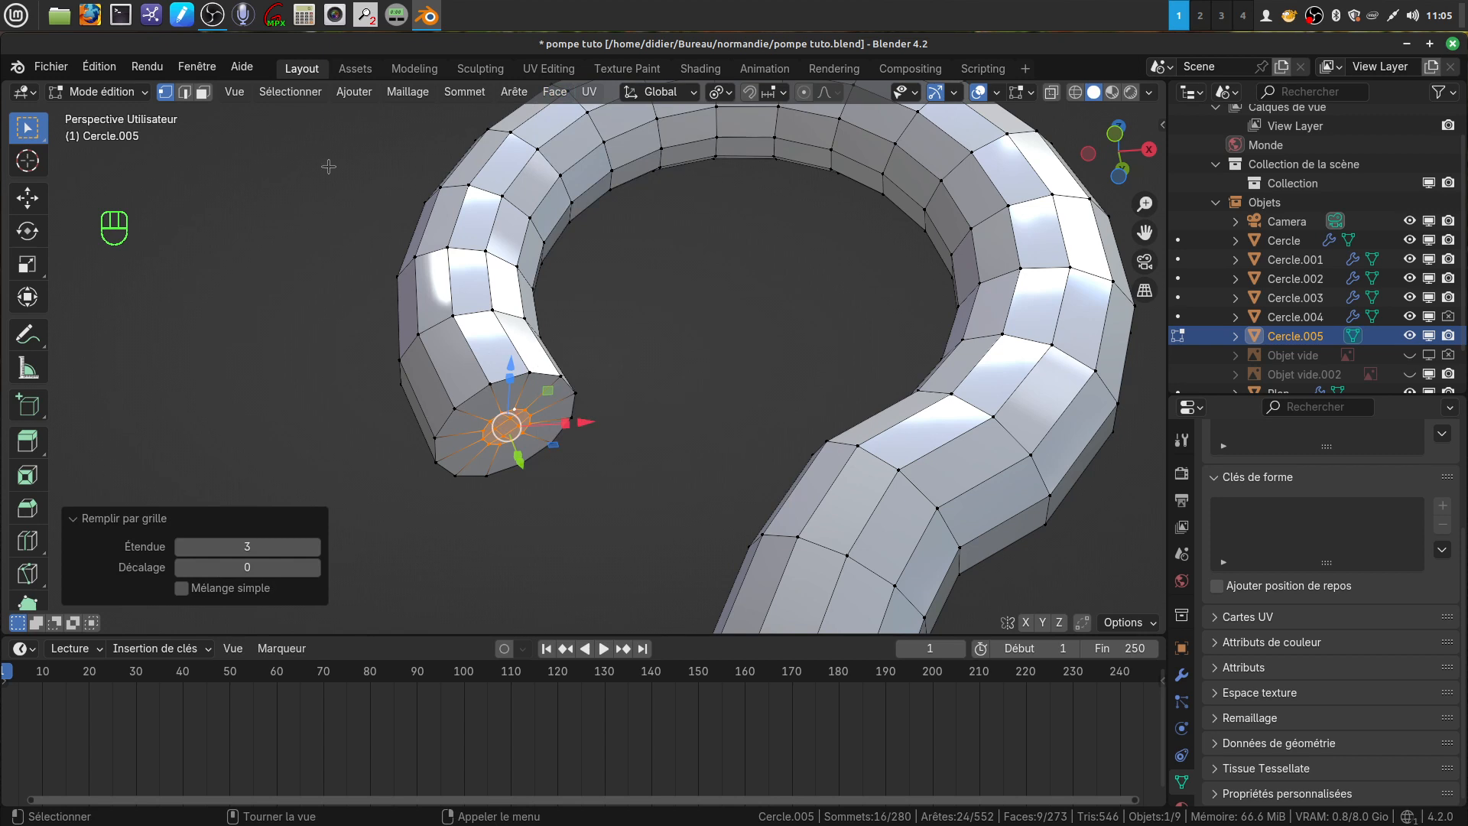
# Step: Bevel the outer edge loop of the capped end by about 0.0185 m with 2 segments and return to object mode
pyautogui.click(184, 92)
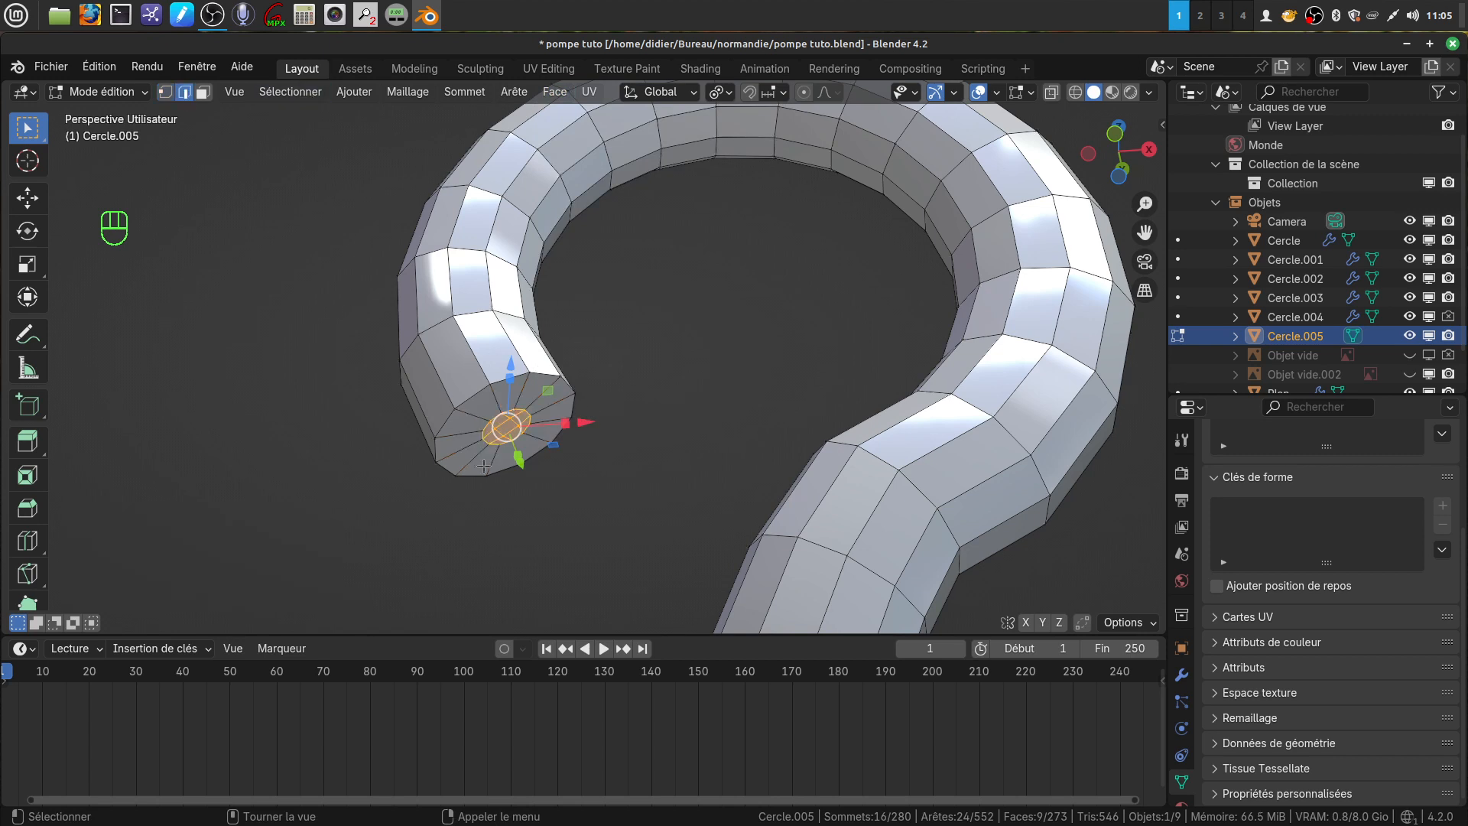
pyautogui.keyDown('alt'); pyautogui.click(467, 400); pyautogui.keyUp('alt')
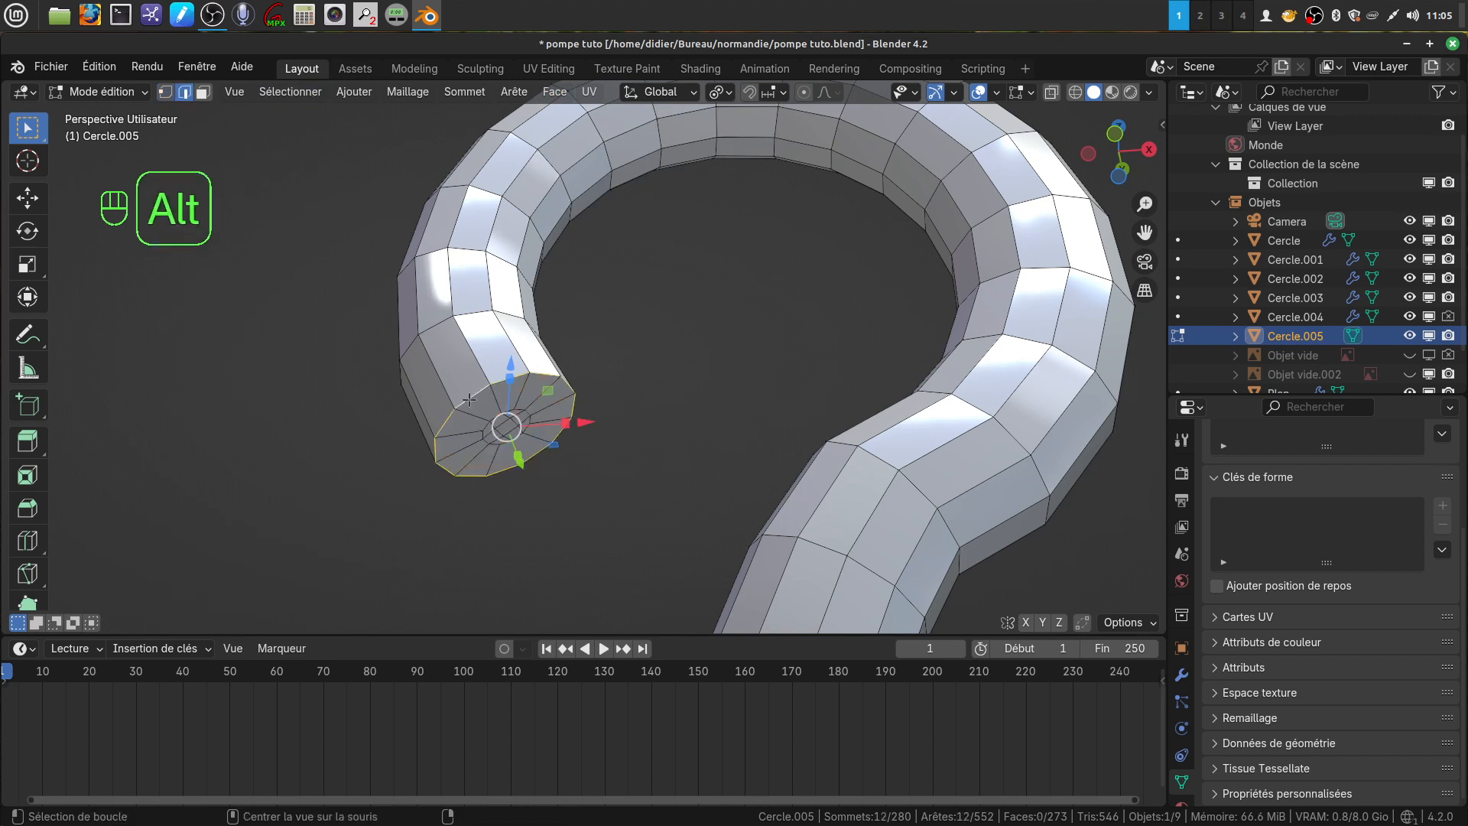
pyautogui.hotkey('ctrl', 'b')
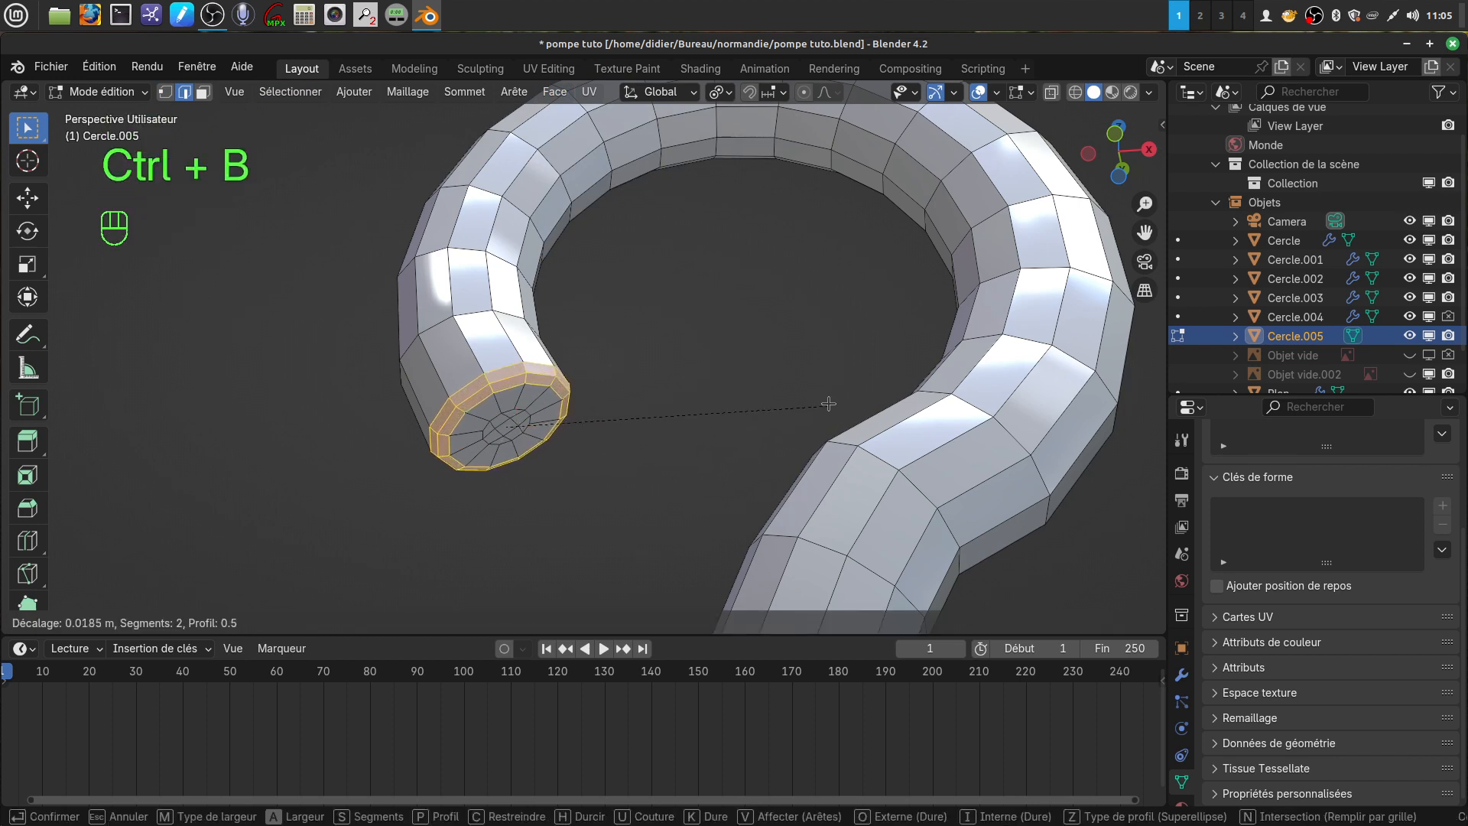
pyautogui.click(829, 403)
pyautogui.scroll(-9, 829, 404)
pyautogui.moveTo(640, 456); pyautogui.dragTo(662, 534, button='middle')
pyautogui.press('Tab')
# Step: Add a Subdivision Surface modifier to the rod with its viewport level set to 2
pyautogui.scroll(-2, 645, 498)
pyautogui.scroll(-2, 617, 430)
pyautogui.keyDown('shift'); pyautogui.moveTo(634, 438); pyautogui.dragTo(614, 357, button='middle'); pyautogui.keyUp('shift')
pyautogui.scroll(-1, 617, 429)
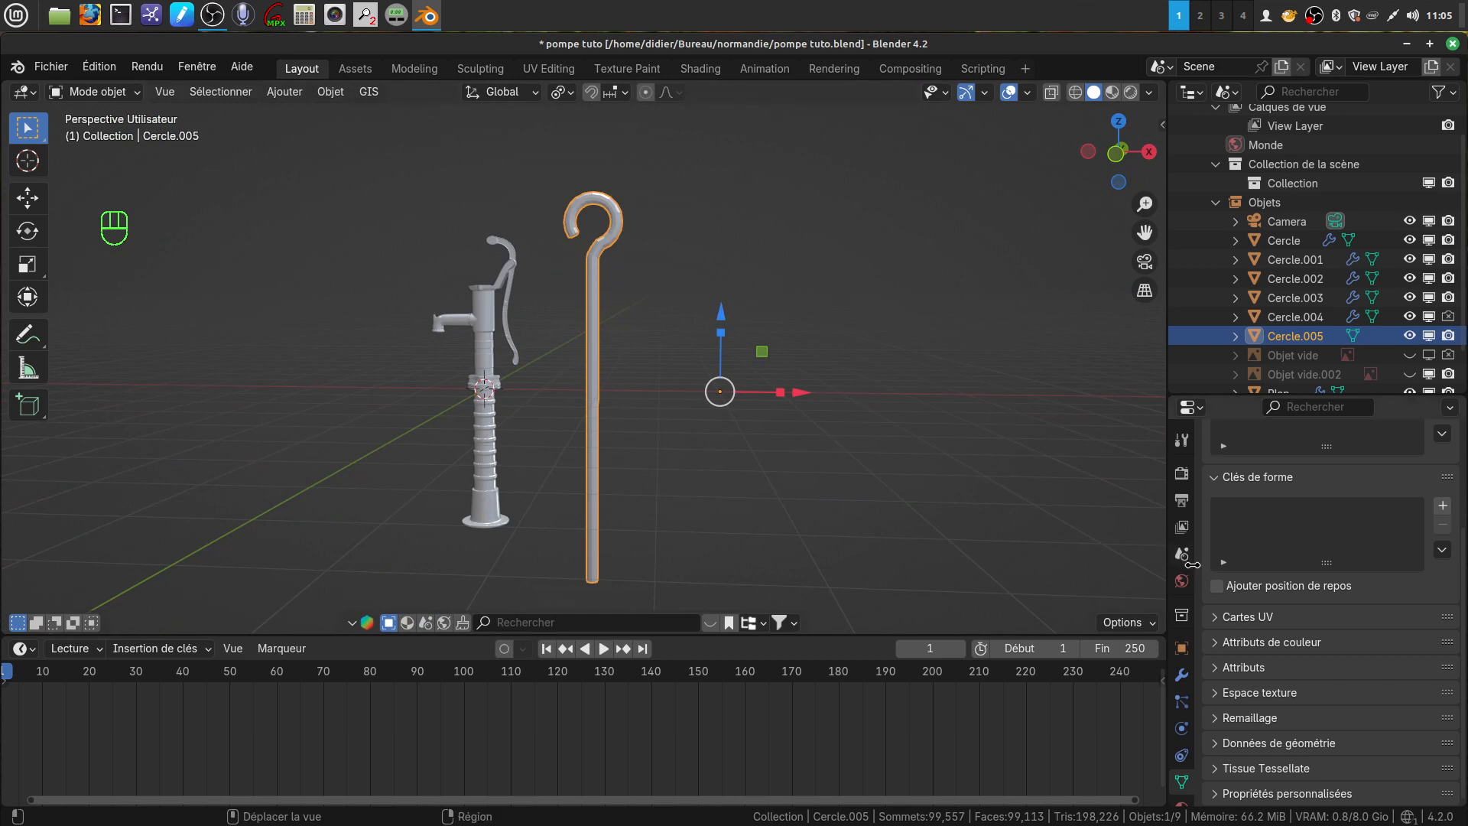
pyautogui.click(1181, 674)
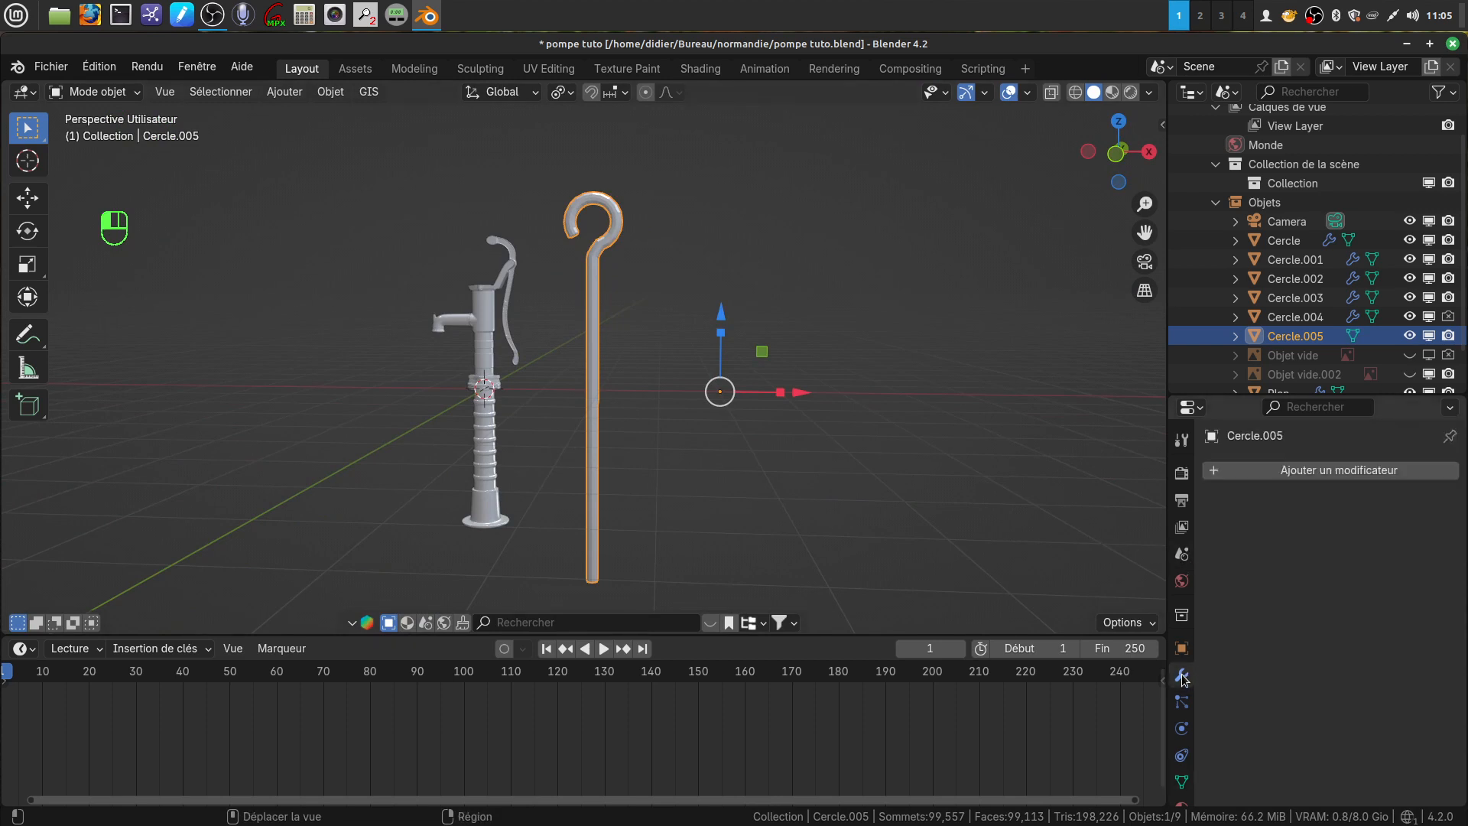
pyautogui.click(1295, 469)
pyautogui.moveTo(1229, 557)
pyautogui.moveTo(1193, 540)
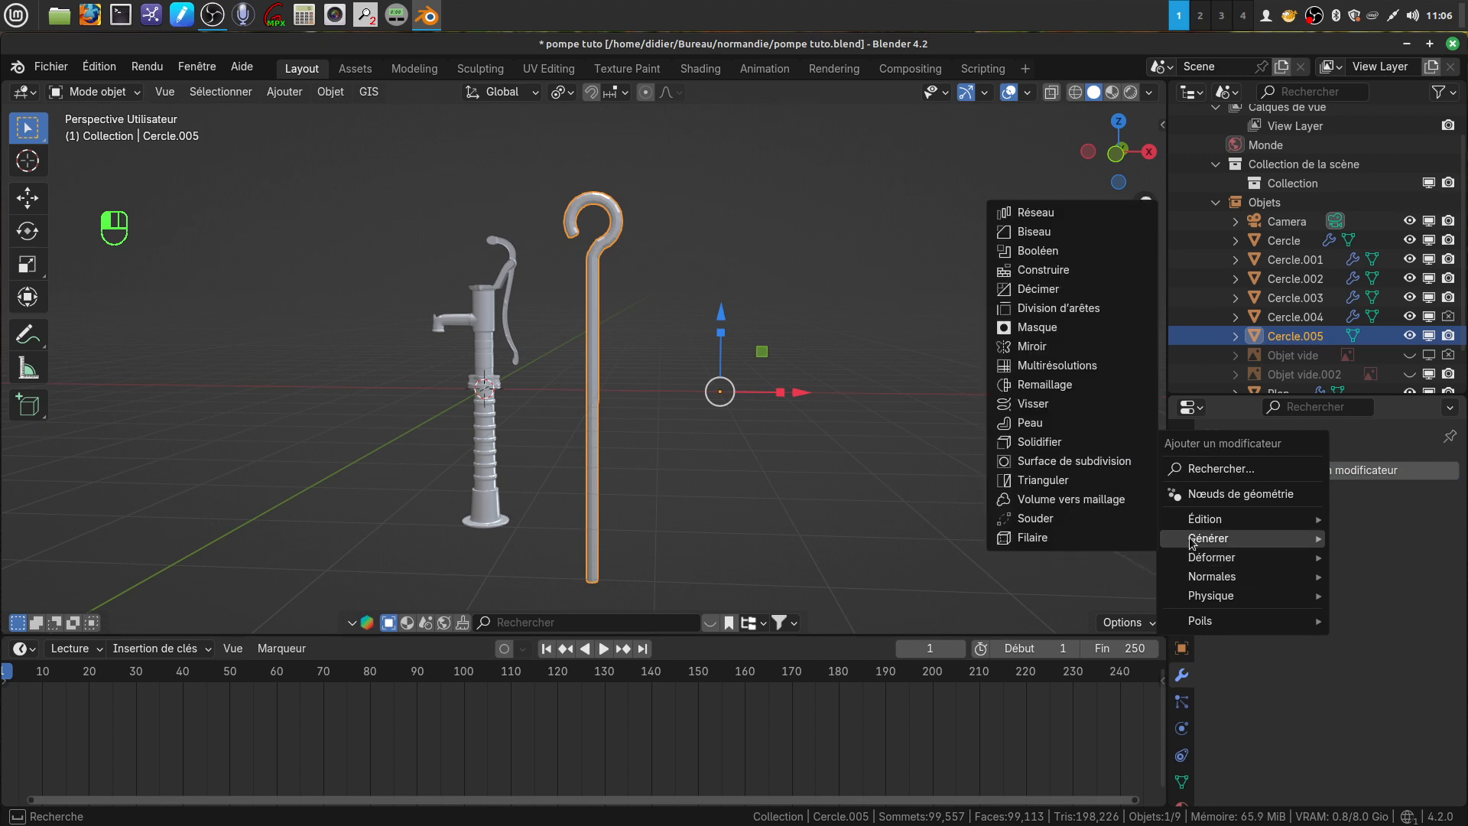
pyautogui.click(1095, 461)
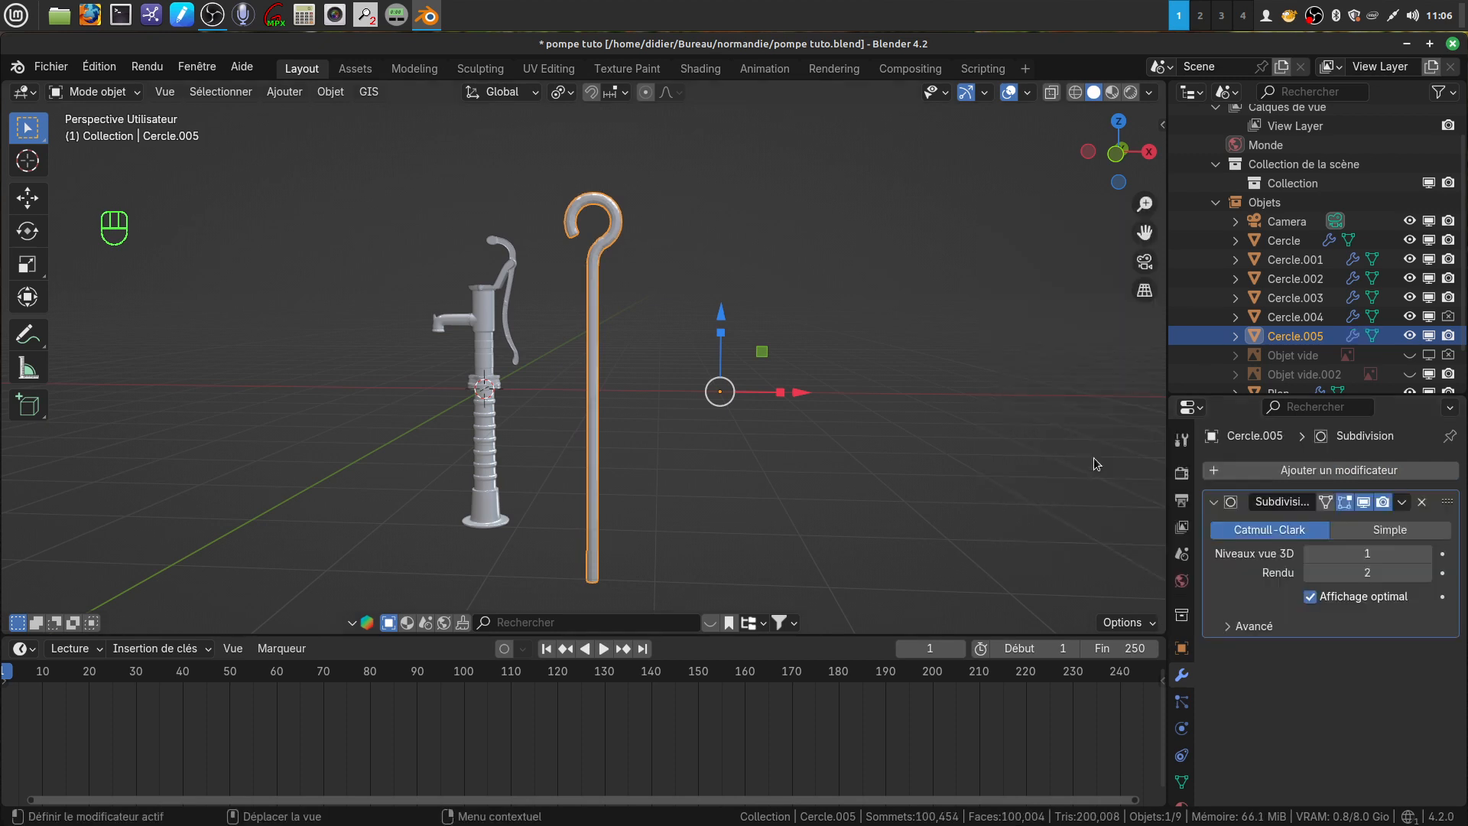
pyautogui.click(1426, 554)
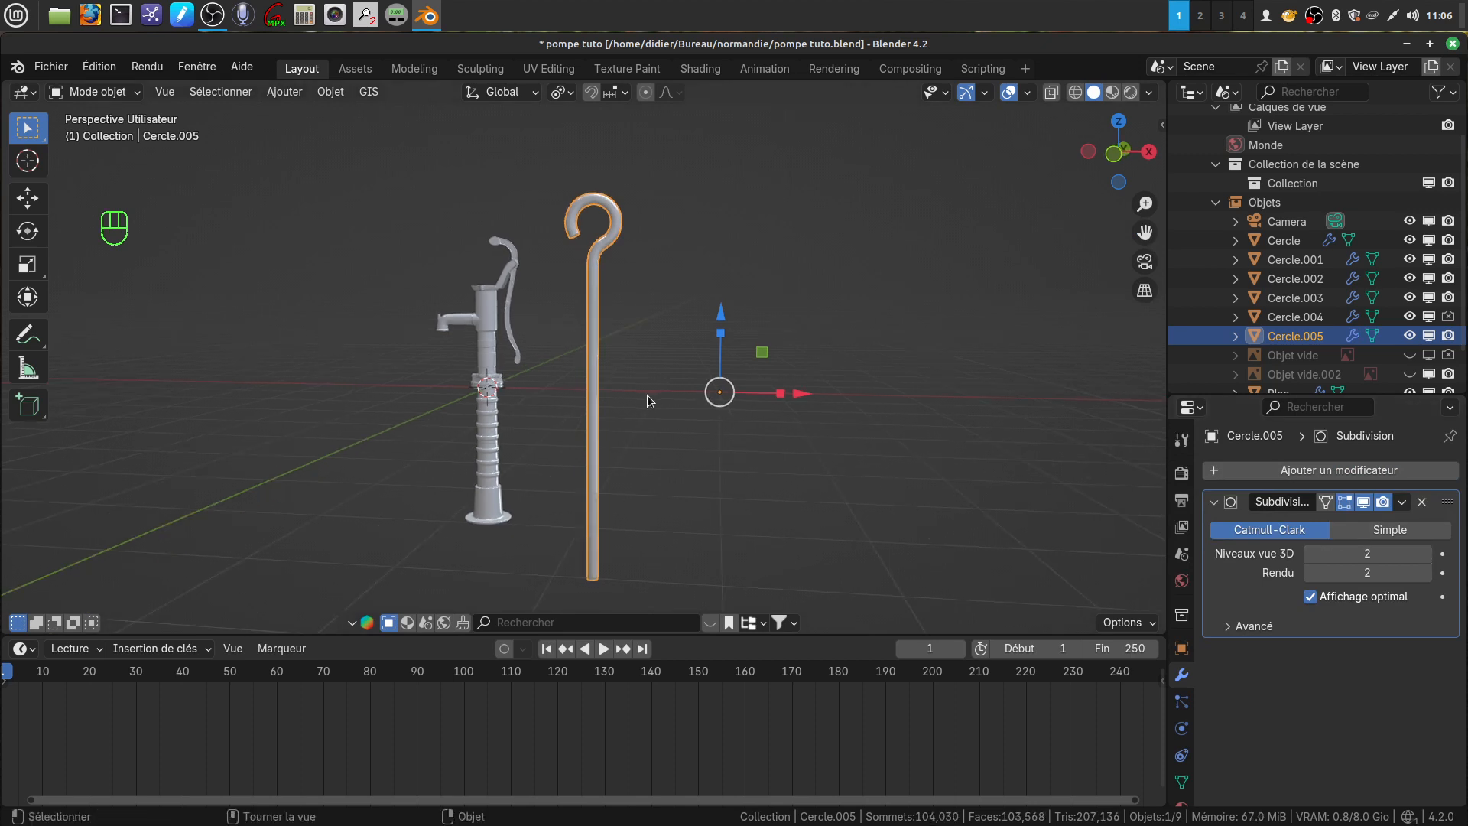
# Step: Set the rod's origin to its geometry and scale the rod uniformly to about 0.186
pyautogui.keyDown('shift'); pyautogui.moveTo(648, 403); pyautogui.dragTo(688, 454, button='middle'); pyautogui.keyUp('shift')
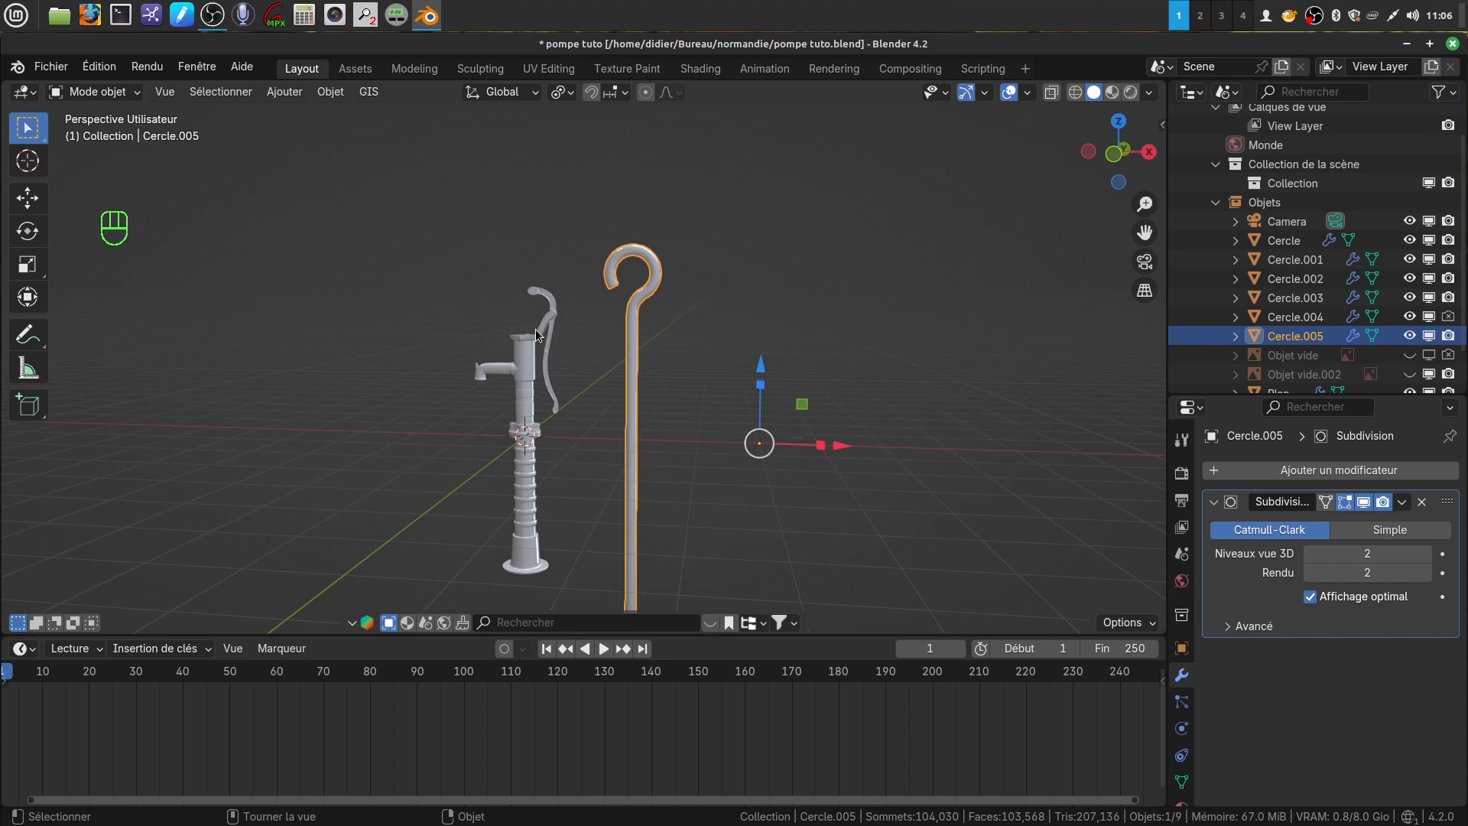
pyautogui.click(330, 91)
pyautogui.moveTo(390, 134)
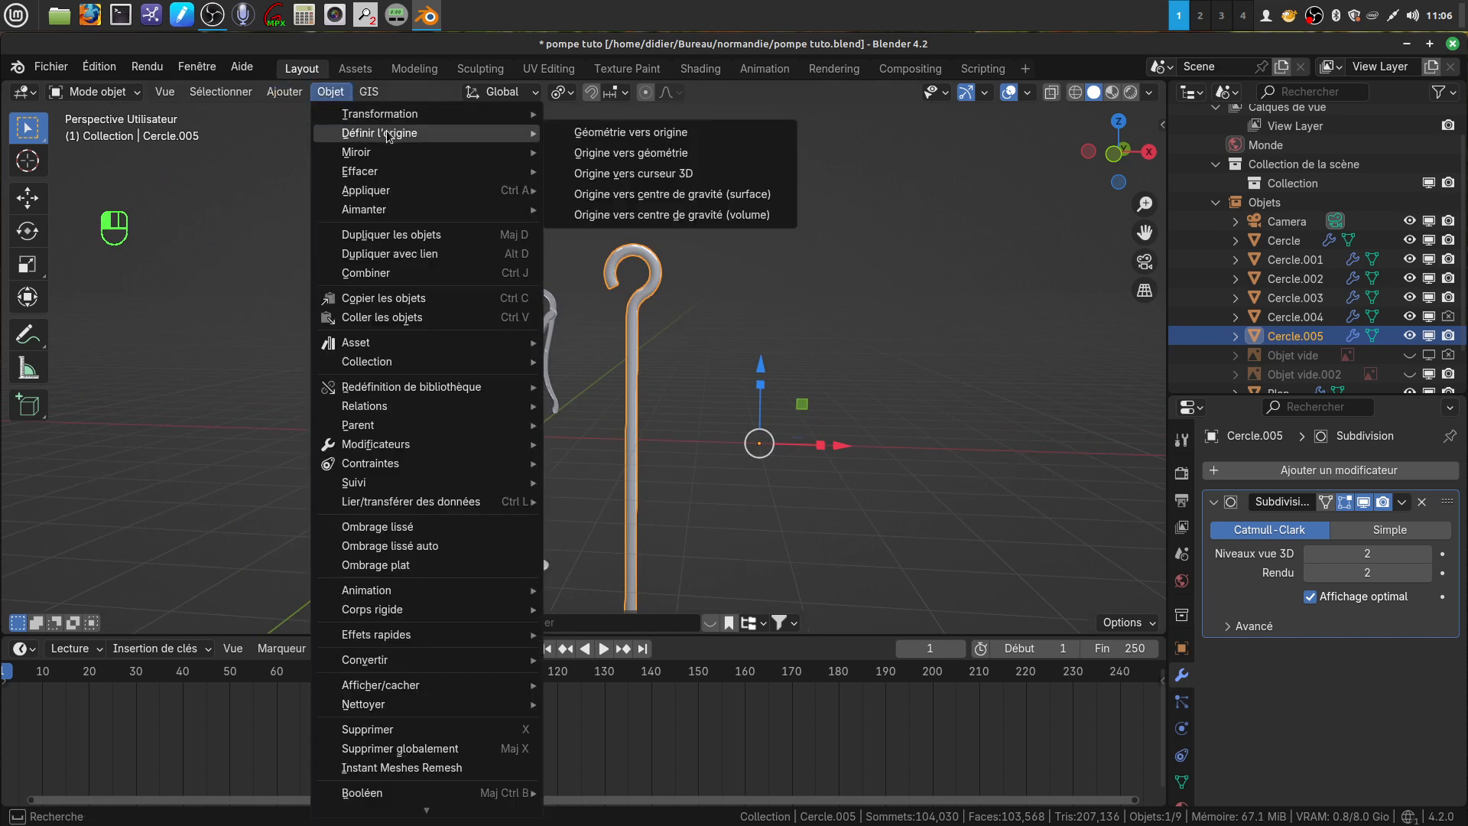
pyautogui.click(615, 153)
pyautogui.keyDown('shift'); pyautogui.moveTo(677, 314); pyautogui.dragTo(681, 309, button='middle'); pyautogui.keyUp('shift')
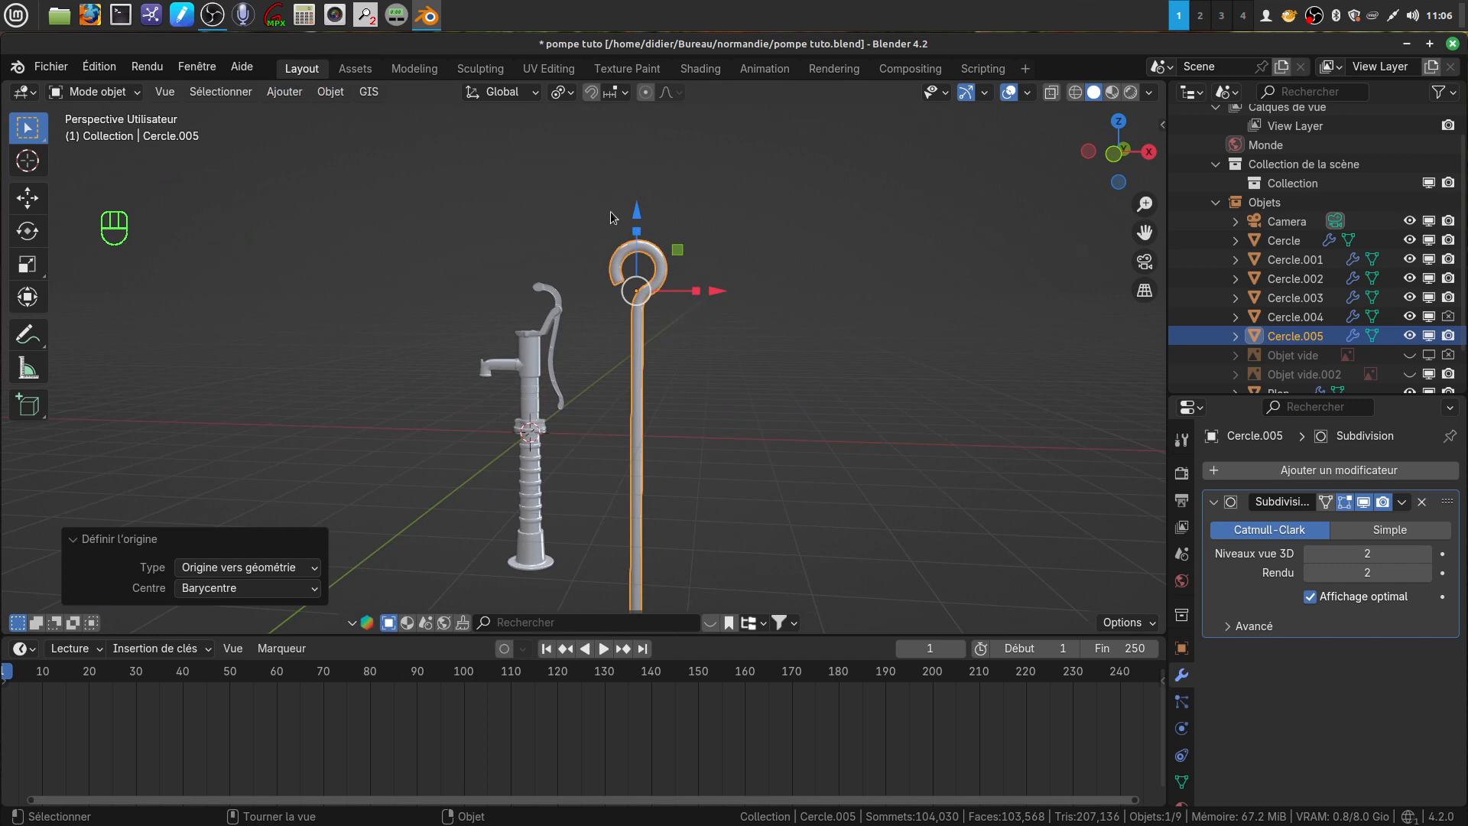
pyautogui.press('s')
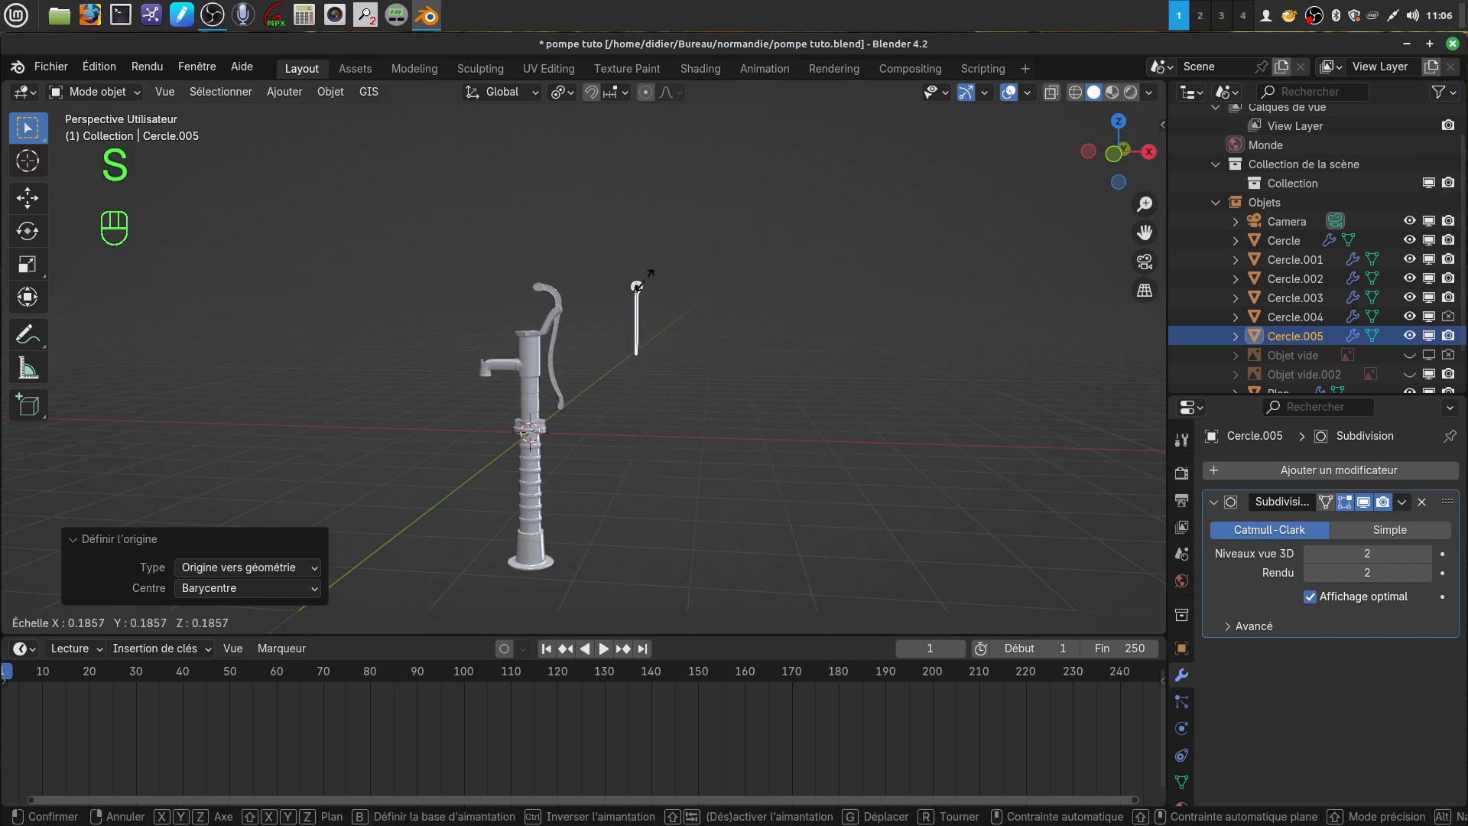
pyautogui.click(644, 277)
# Step: In front view, move the rod about -1.71 m along X so its loop sits on the end of the pump handle
pyautogui.scroll(2, 682, 370)
pyautogui.keyDown('shift'); pyautogui.moveTo(682, 369); pyautogui.dragTo(735, 393, button='middle'); pyautogui.keyUp('shift')
pyautogui.scroll(2, 823, 415)
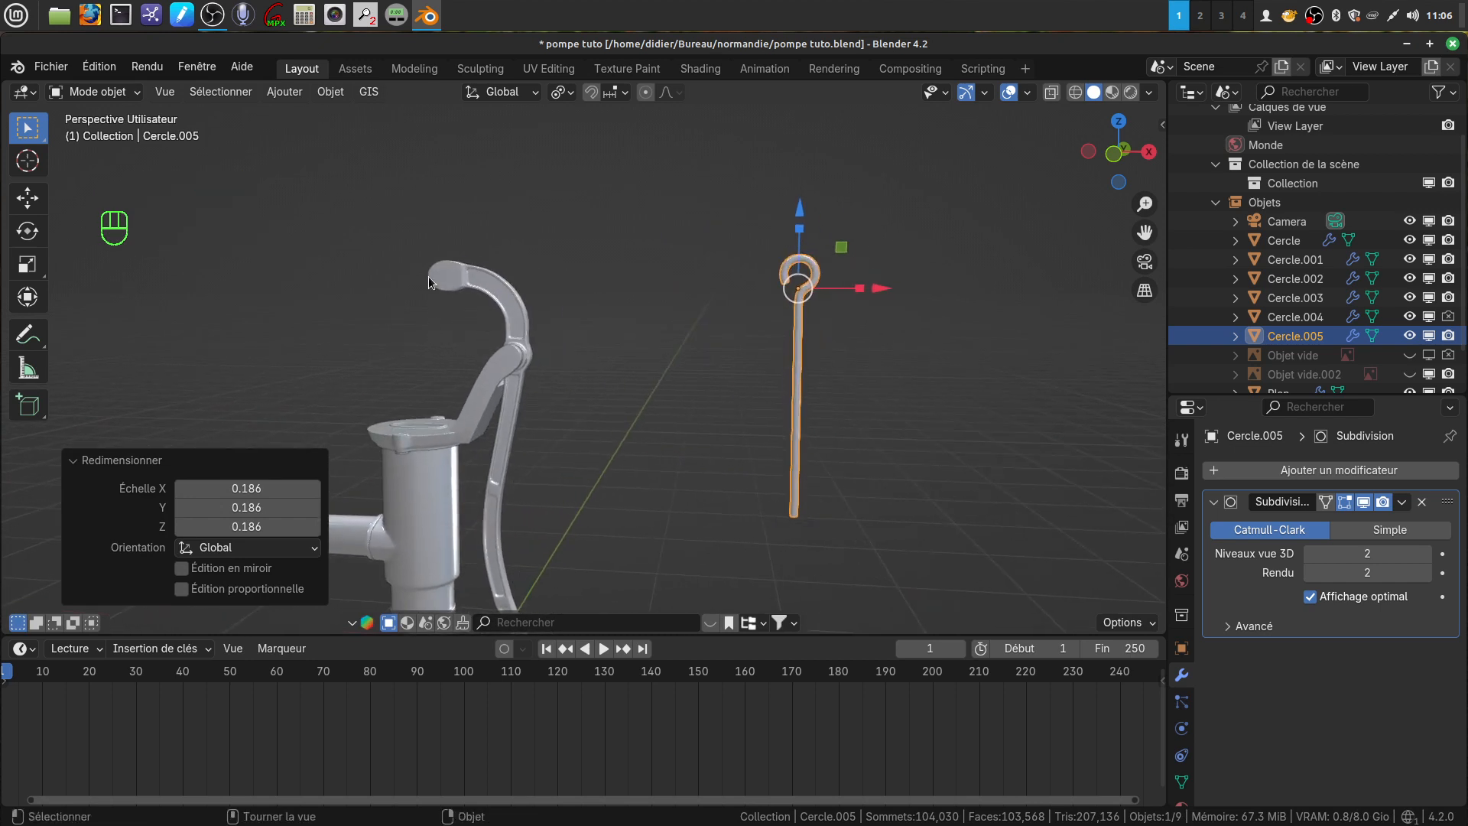
pyautogui.press('KP_1')
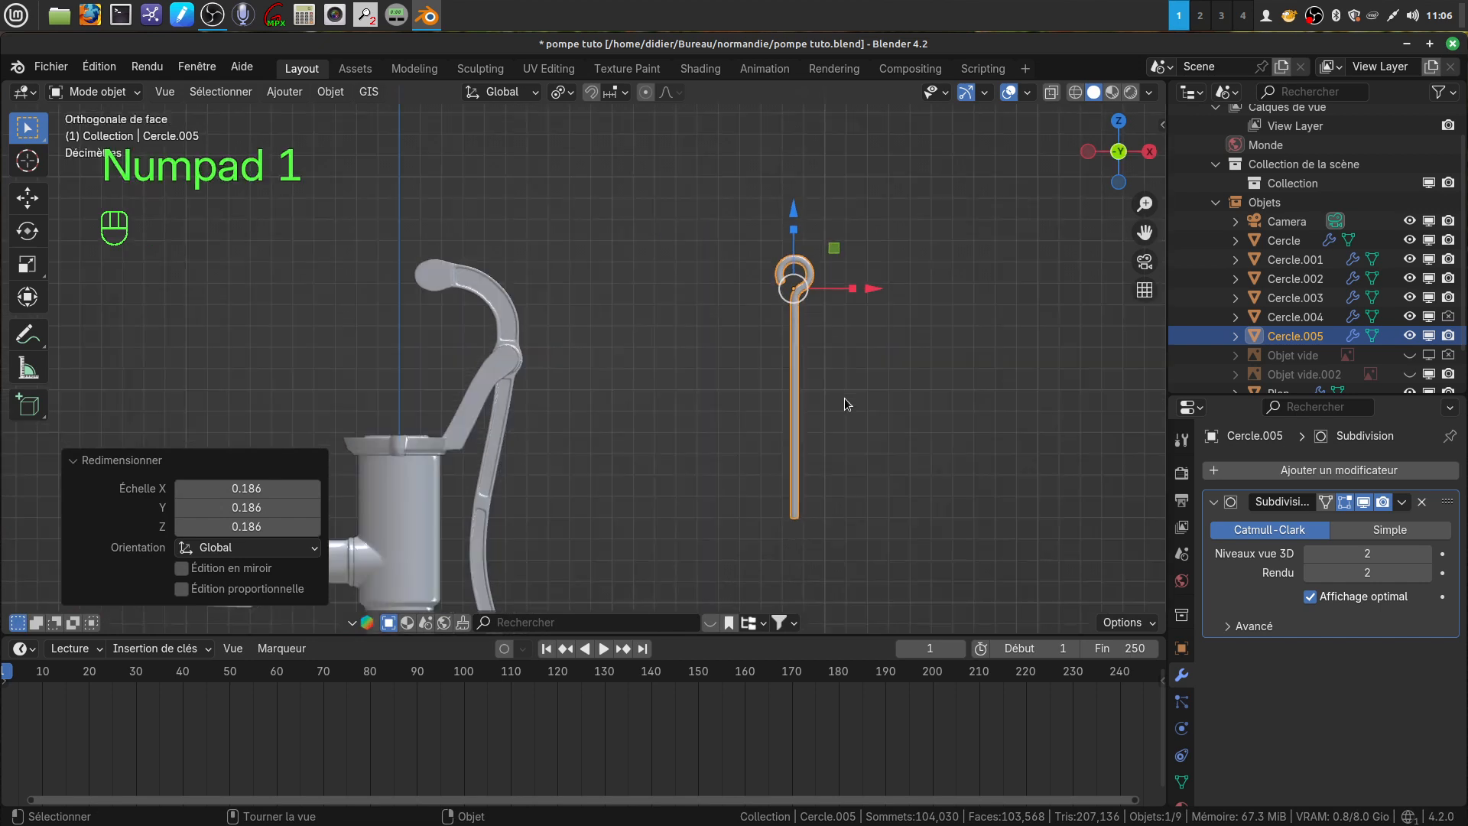
pyautogui.keyDown('shift'); pyautogui.moveTo(844, 403); pyautogui.dragTo(889, 480, button='middle'); pyautogui.keyUp('shift')
pyautogui.moveTo(917, 376); pyautogui.dragTo(621, 490)
pyautogui.scroll(3, 621, 485)
pyautogui.keyDown('shift'); pyautogui.moveTo(523, 427); pyautogui.dragTo(668, 406, button='middle'); pyautogui.keyUp('shift')
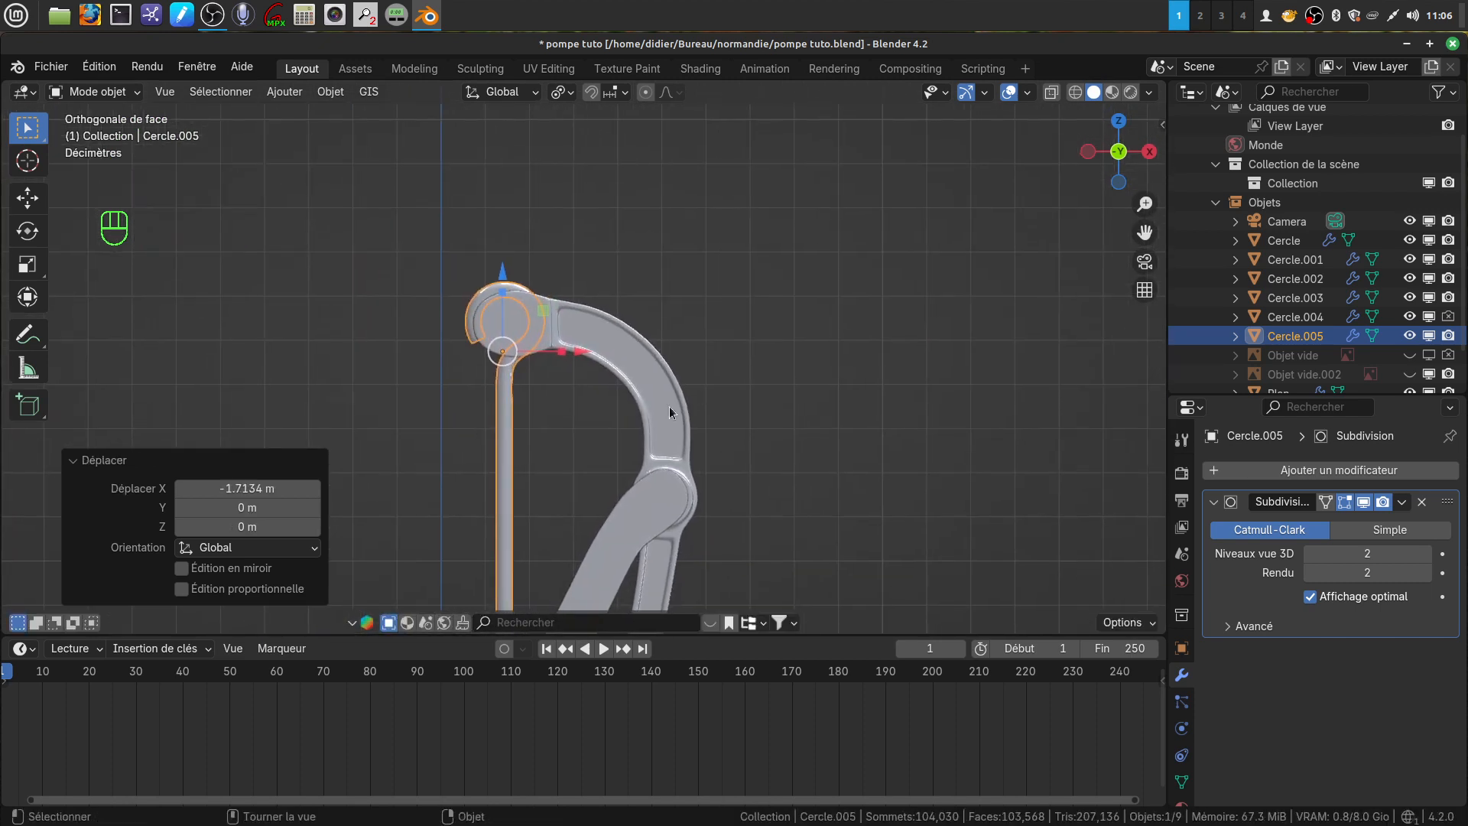
# Step: Scale the rod uniformly to about 0.721 so its loop fits within the handle's rounded end
pyautogui.scroll(2, 593, 514)
pyautogui.keyDown('shift'); pyautogui.moveTo(592, 510); pyautogui.dragTo(603, 343, button='middle'); pyautogui.keyUp('shift')
pyautogui.scroll(-4, 604, 349)
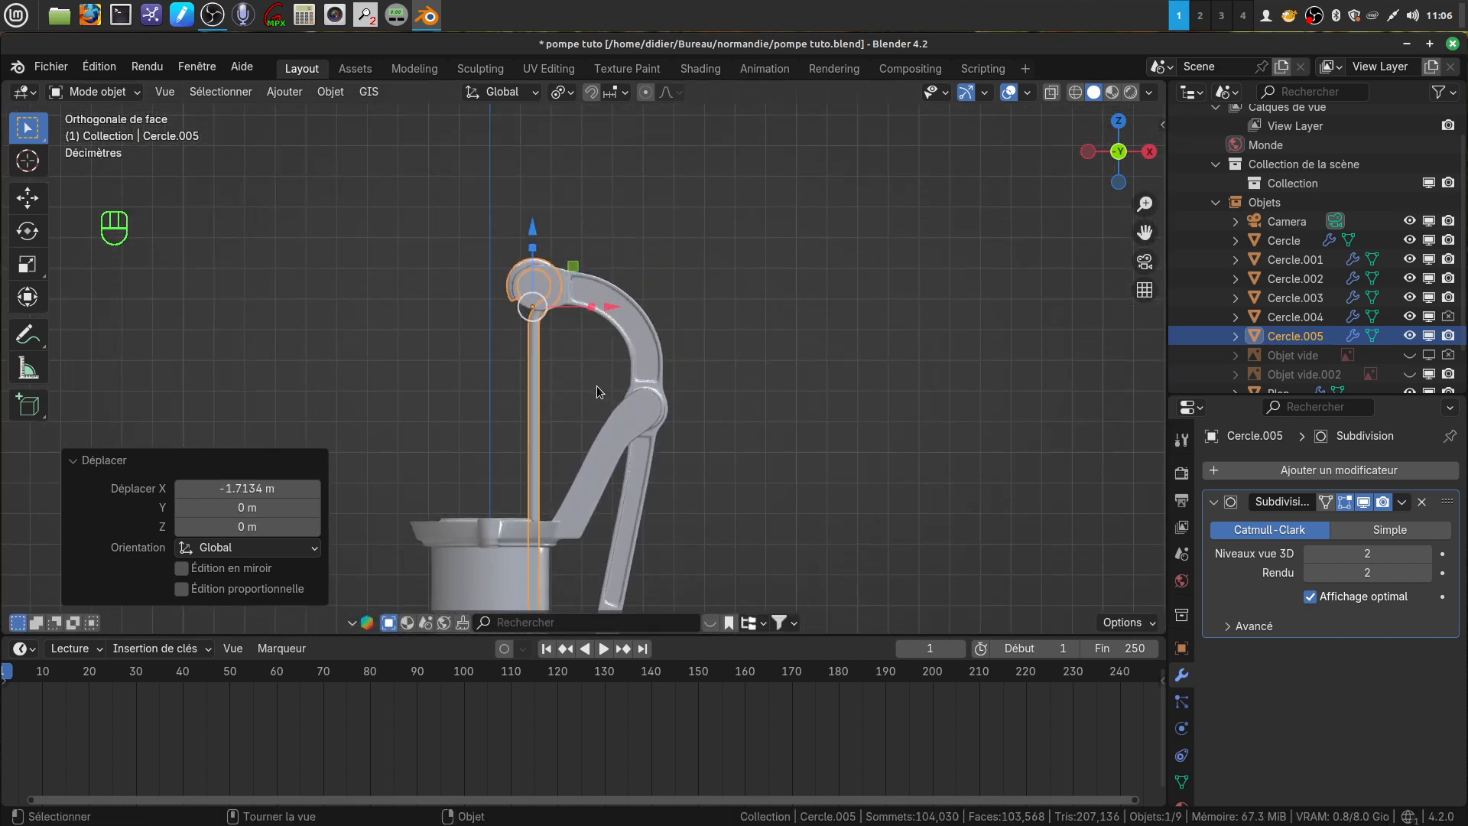
pyautogui.press('s')
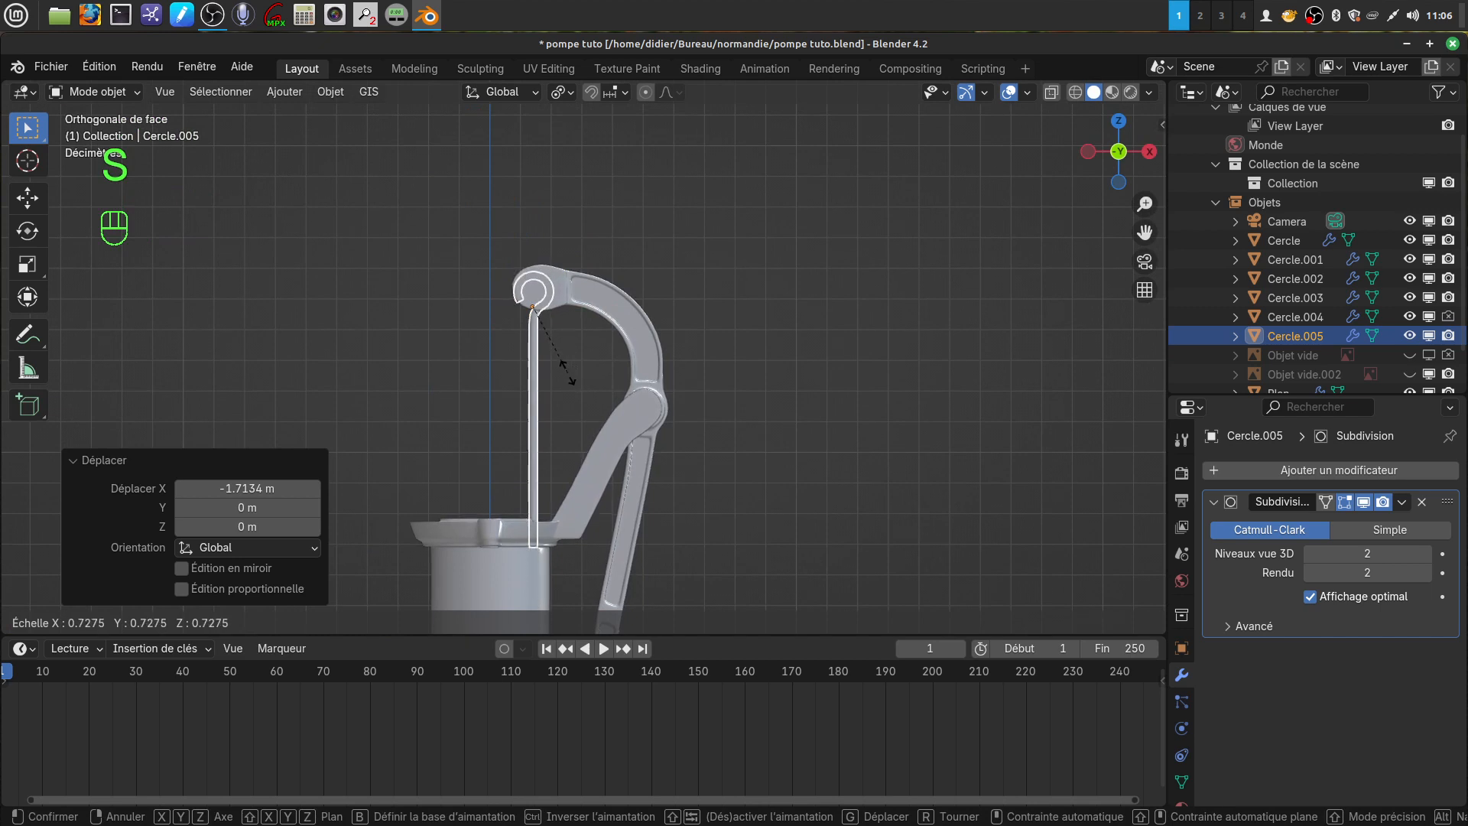
pyautogui.click(566, 373)
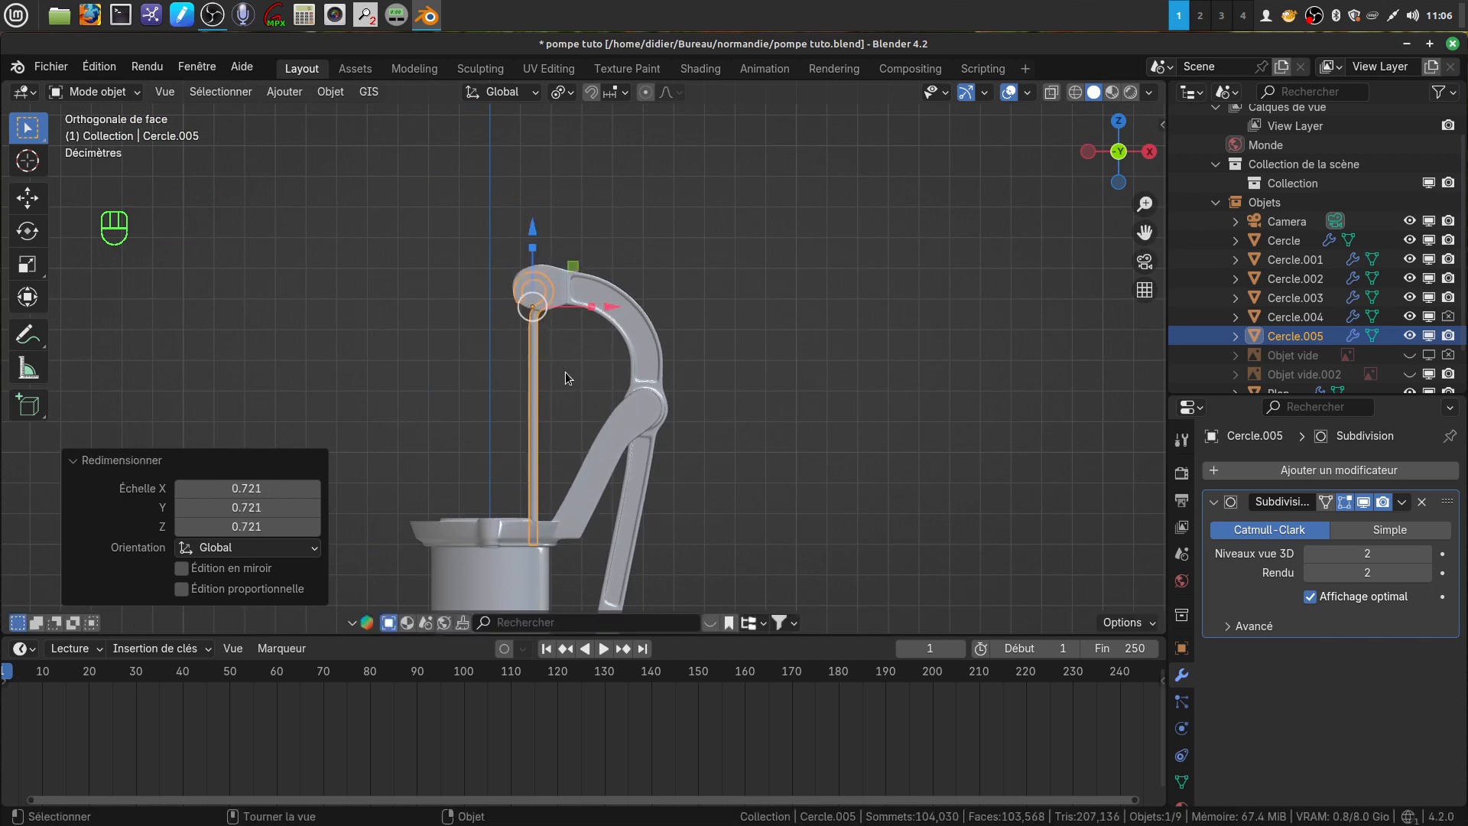
pyautogui.scroll(3, 567, 442)
pyautogui.moveTo(567, 443)
pyautogui.keyDown('shift'); pyautogui.mouseDown(button='middle')
pyautogui.moveTo(616, 335)
pyautogui.moveTo(579, 434)
pyautogui.mouseUp(button='middle'); pyautogui.keyUp('shift')
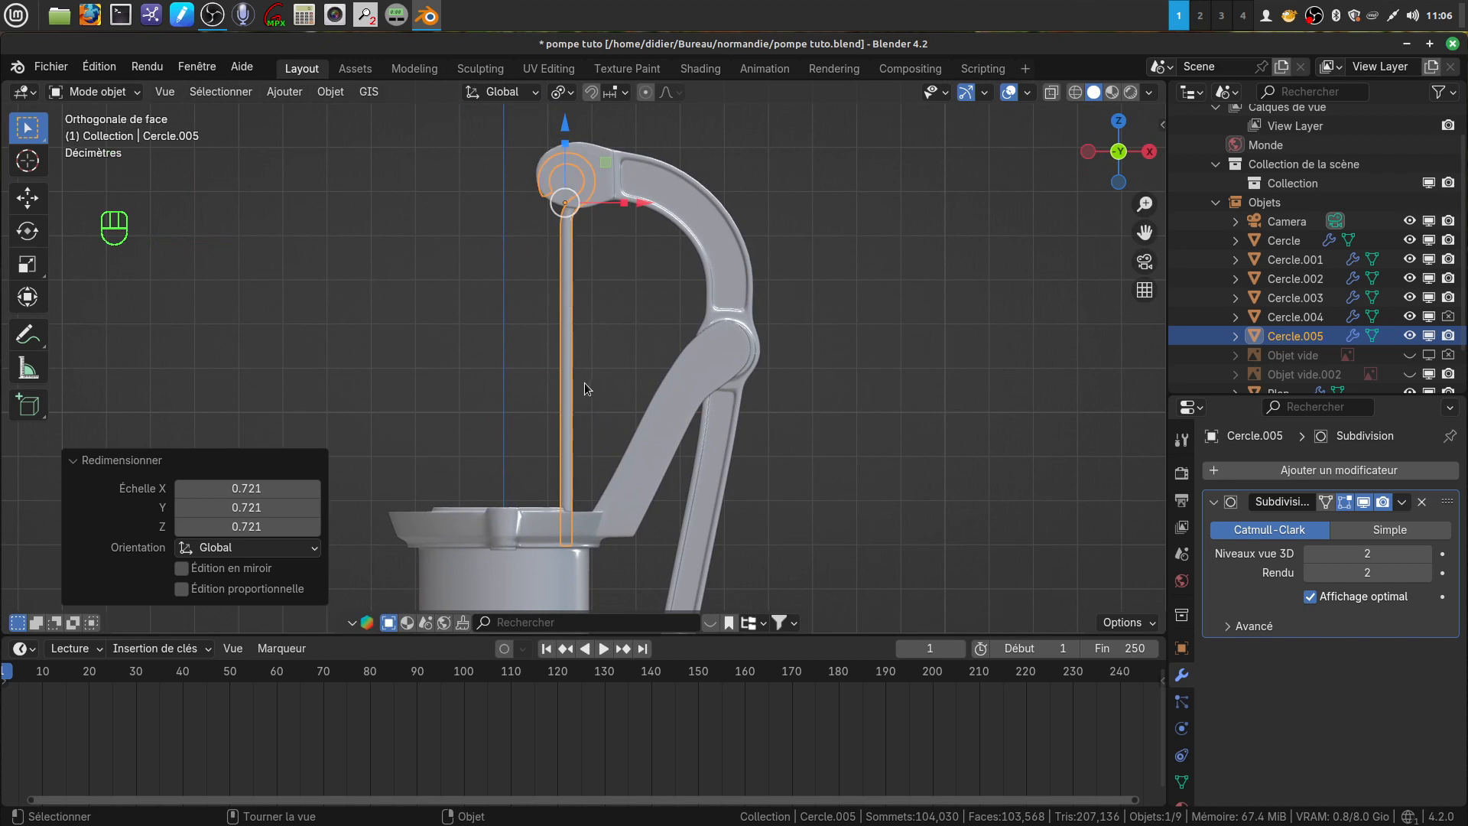
pyautogui.moveTo(594, 425)
pyautogui.keyDown('shift'); pyautogui.mouseDown(button='middle')
pyautogui.moveTo(576, 455)
pyautogui.moveTo(584, 438)
pyautogui.mouseUp(button='middle'); pyautogui.keyUp('shift')
pyautogui.scroll(1, 581, 448)
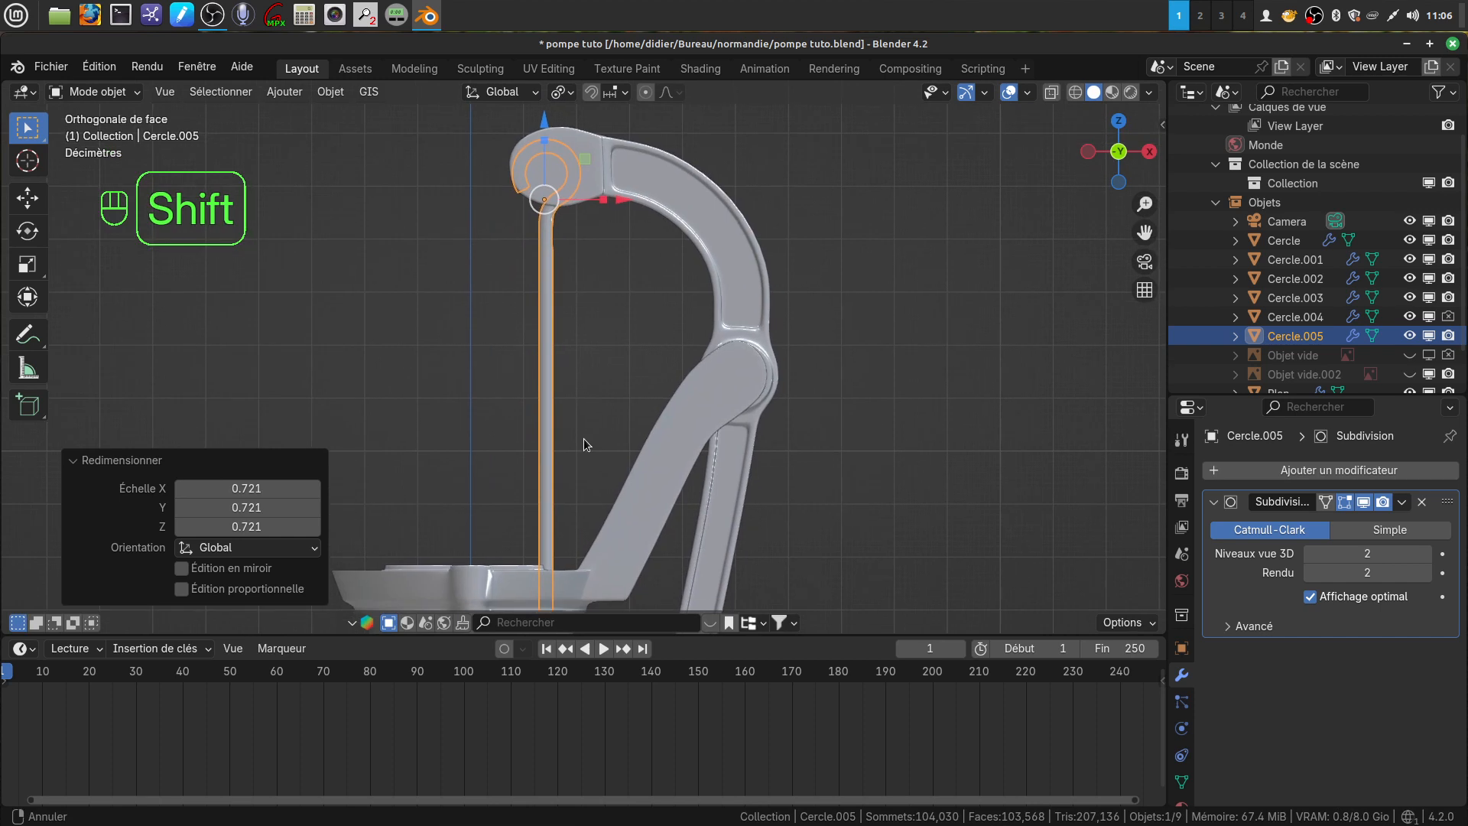
pyautogui.press('Tab')
pyautogui.press('Tab')
pyautogui.press('Tab')
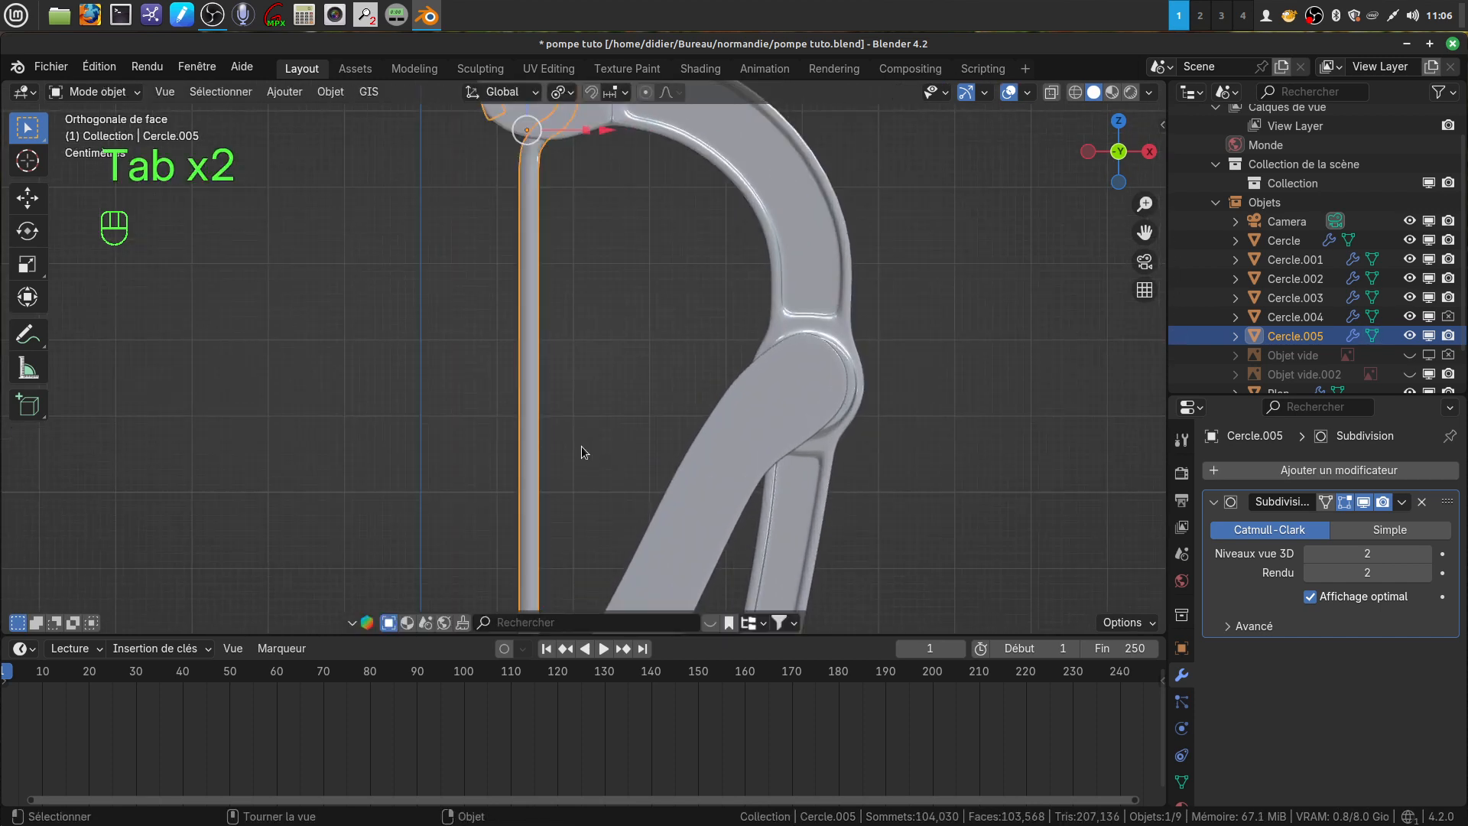
# Step: Add two edge loops around the rod's shaft, one slid to factor 0.552 and one below it to 0.622
pyautogui.scroll(1, 578, 438)
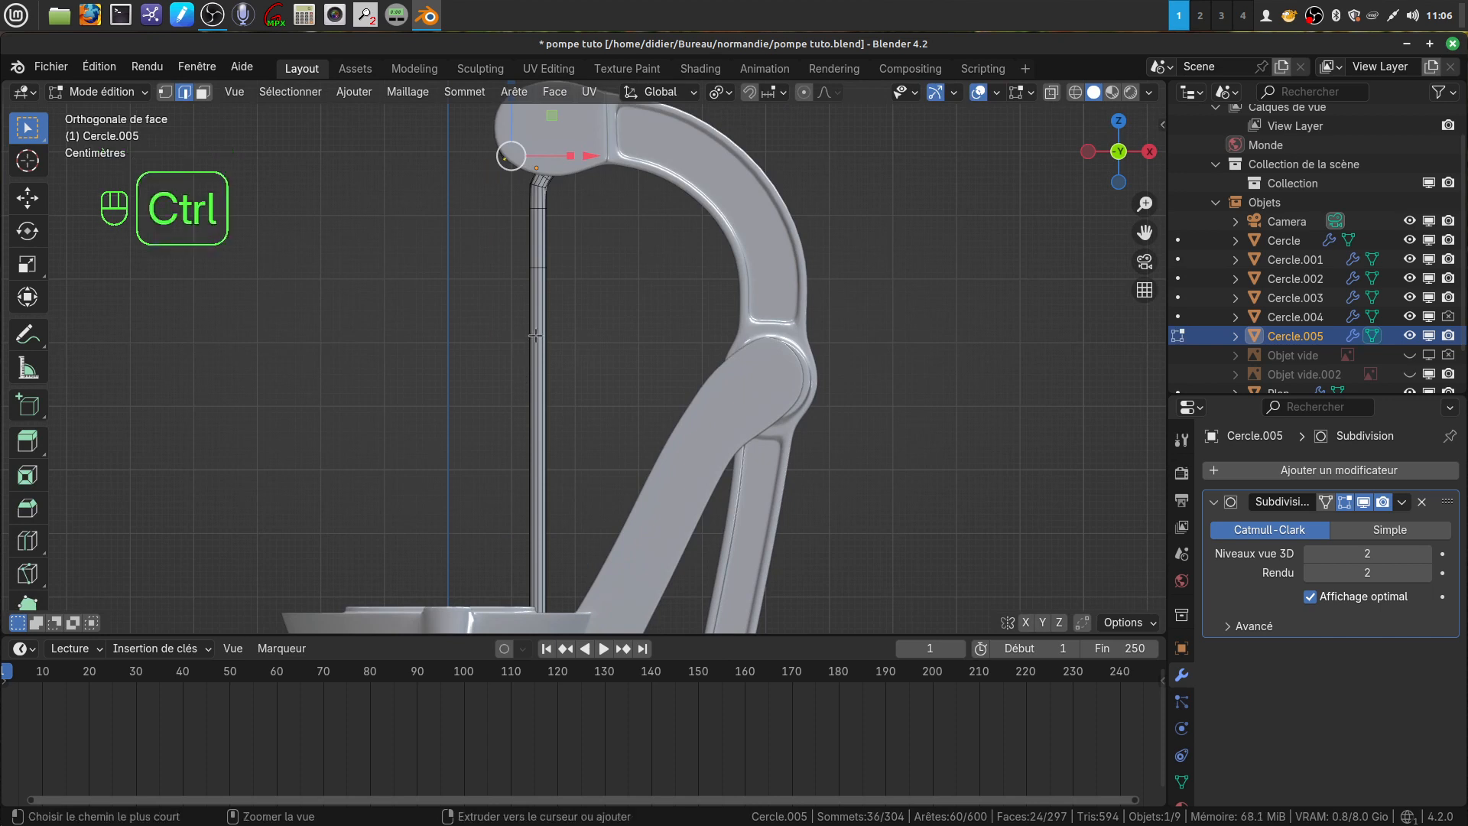
pyautogui.hotkey('ctrl', 'r')
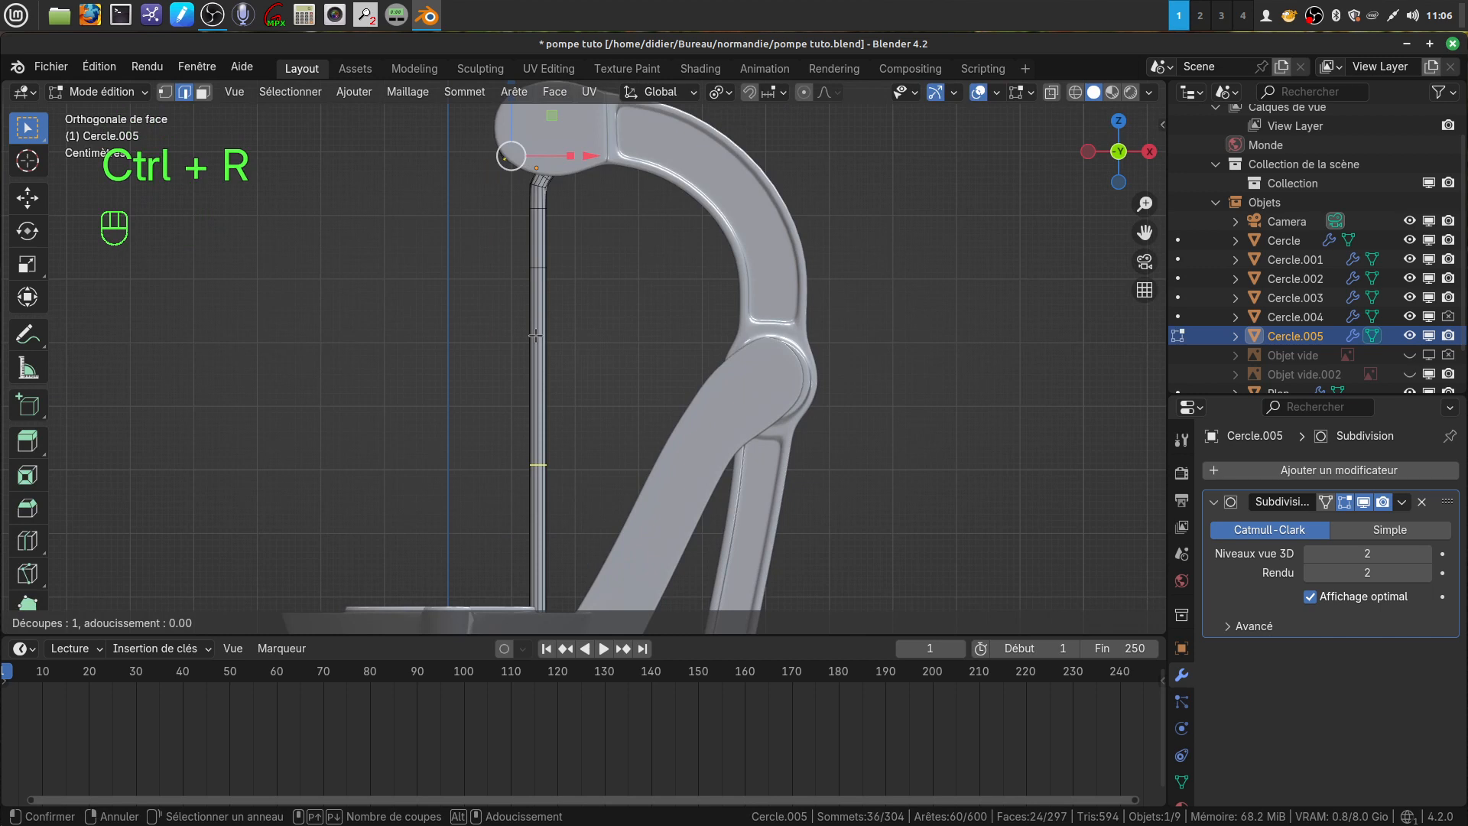
pyautogui.click(535, 335)
pyautogui.click(560, 226)
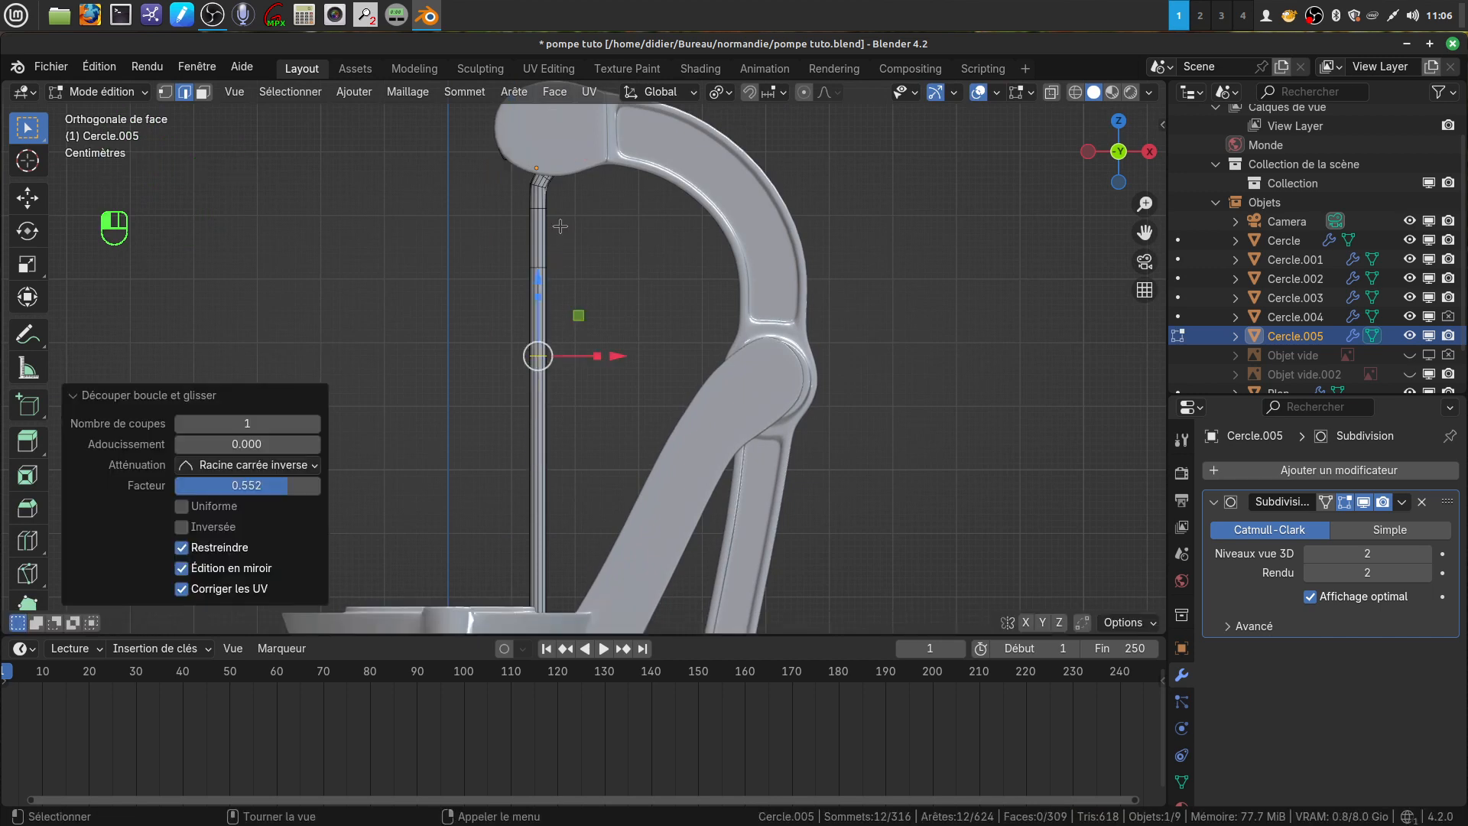
pyautogui.scroll(1, 578, 337)
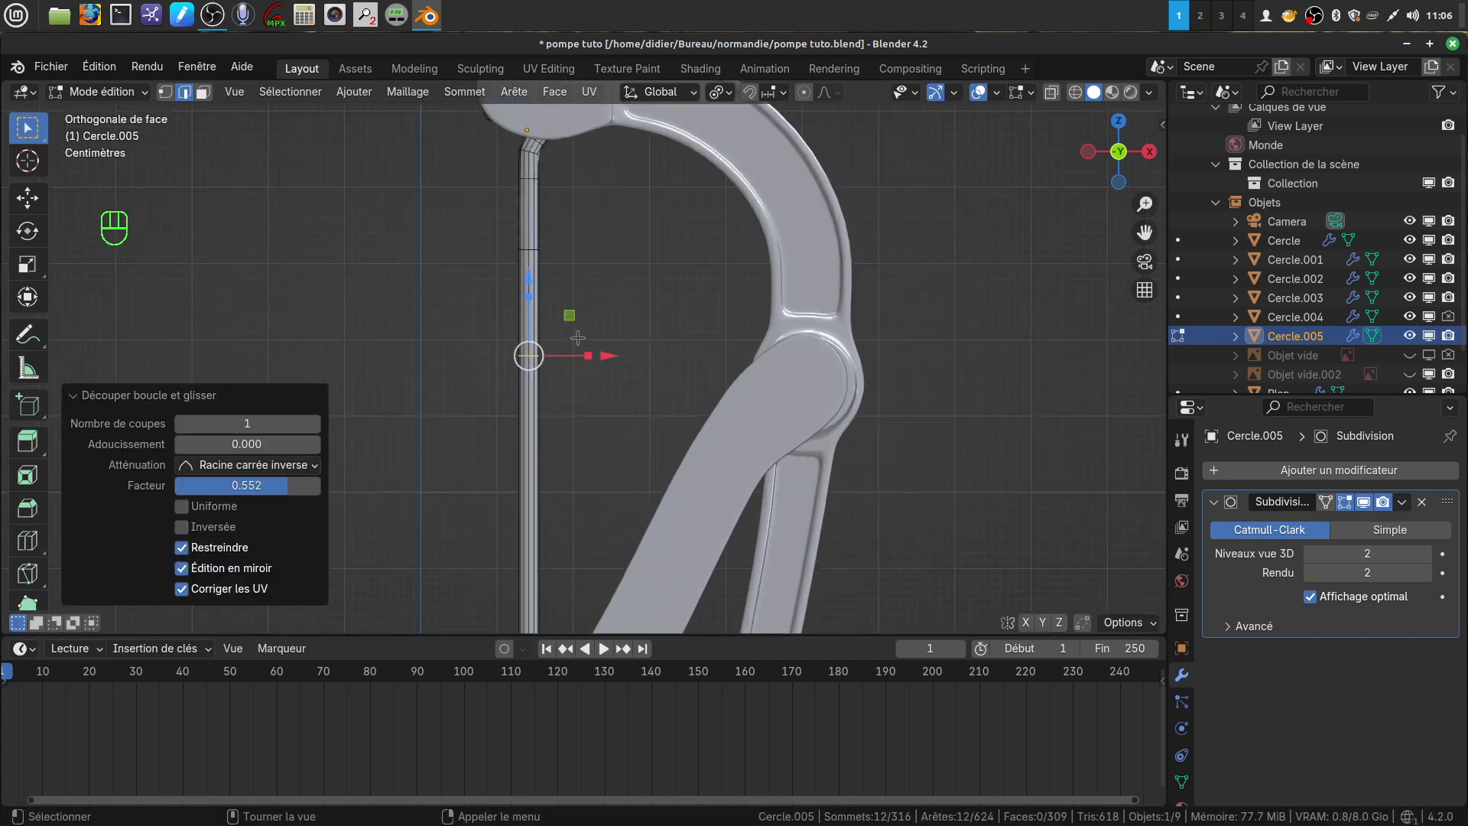
pyautogui.press('ctrl')
pyautogui.hotkey('ctrl', 'r')
pyautogui.click(531, 428)
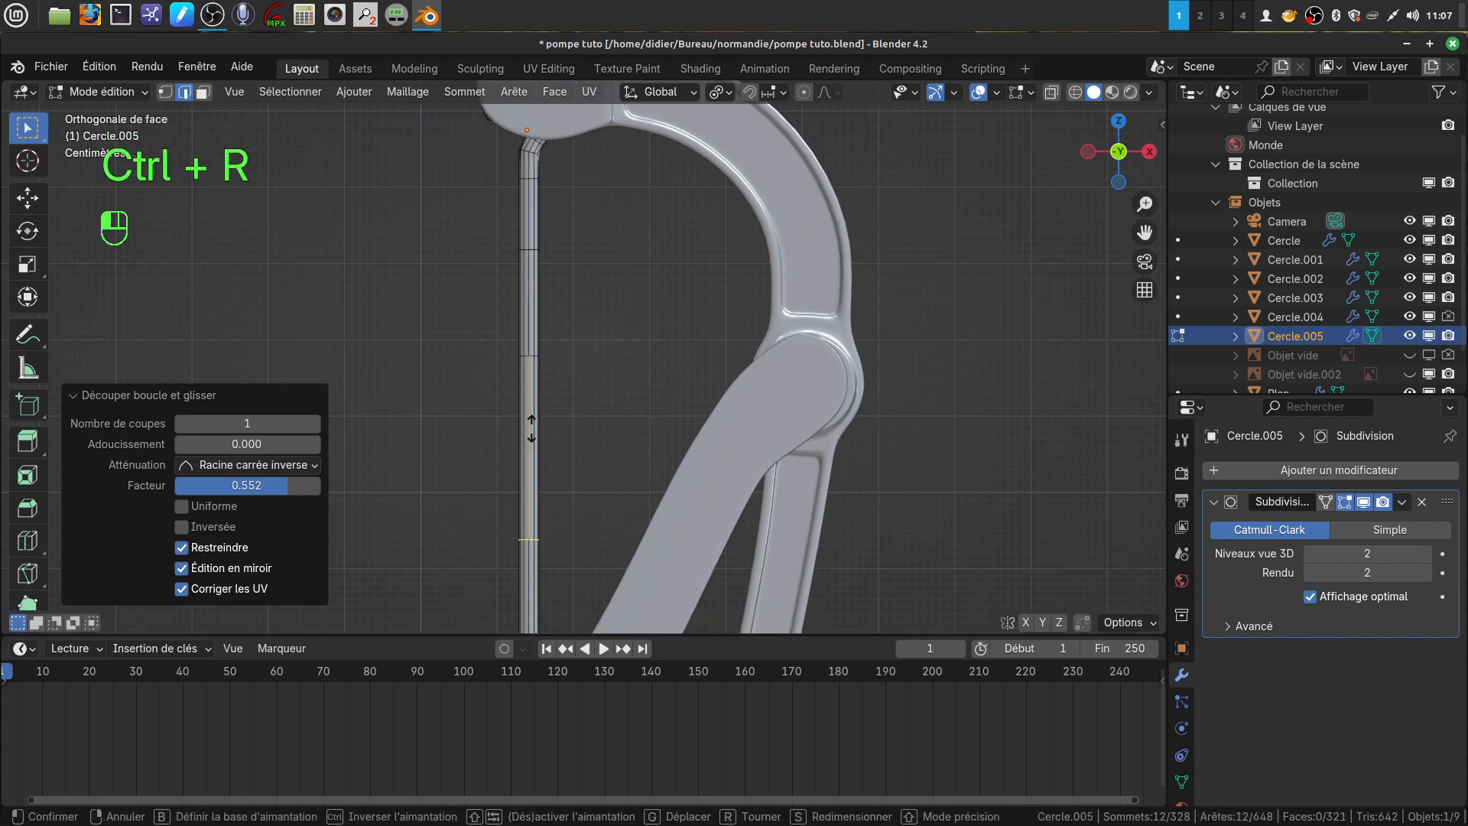
pyautogui.click(570, 314)
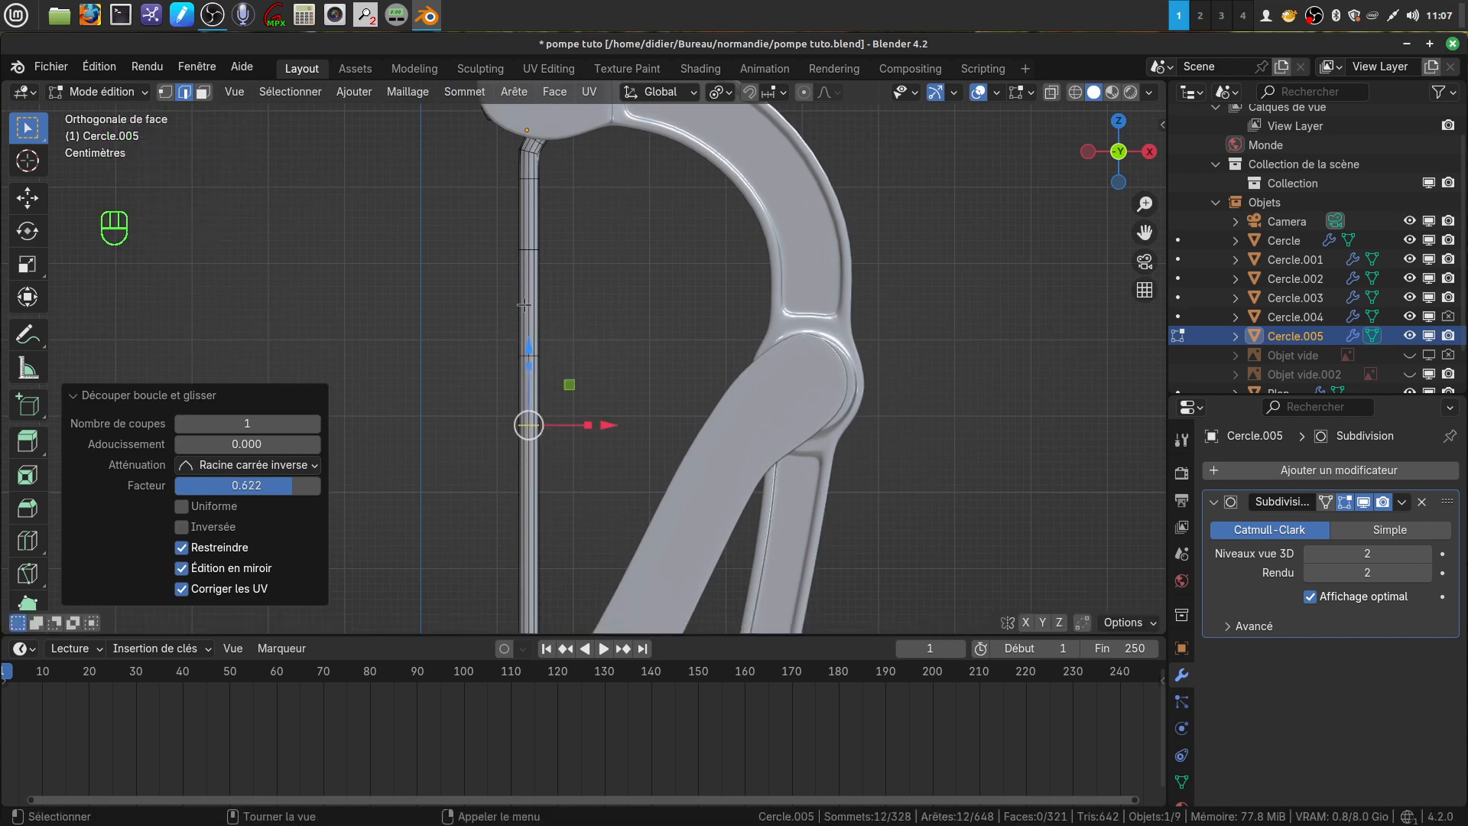
# Step: Slide the edge loop above the two new cuts along the rod to factor 0.377
pyautogui.scroll(3, 563, 300)
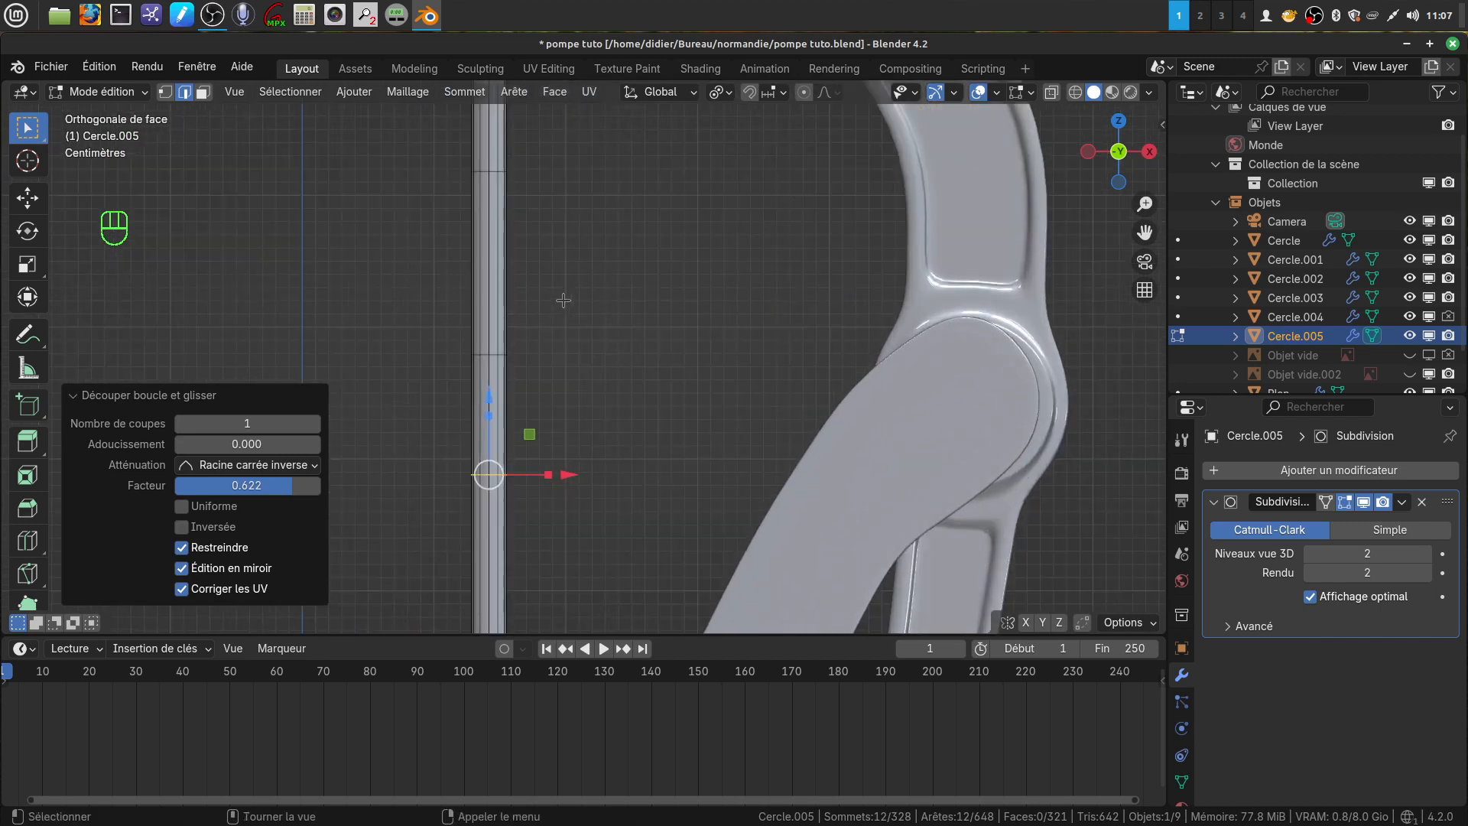
pyautogui.keyDown('alt'); pyautogui.click(482, 168); pyautogui.keyUp('alt')
pyautogui.press('g')
pyautogui.press('g')
pyautogui.click(576, 305)
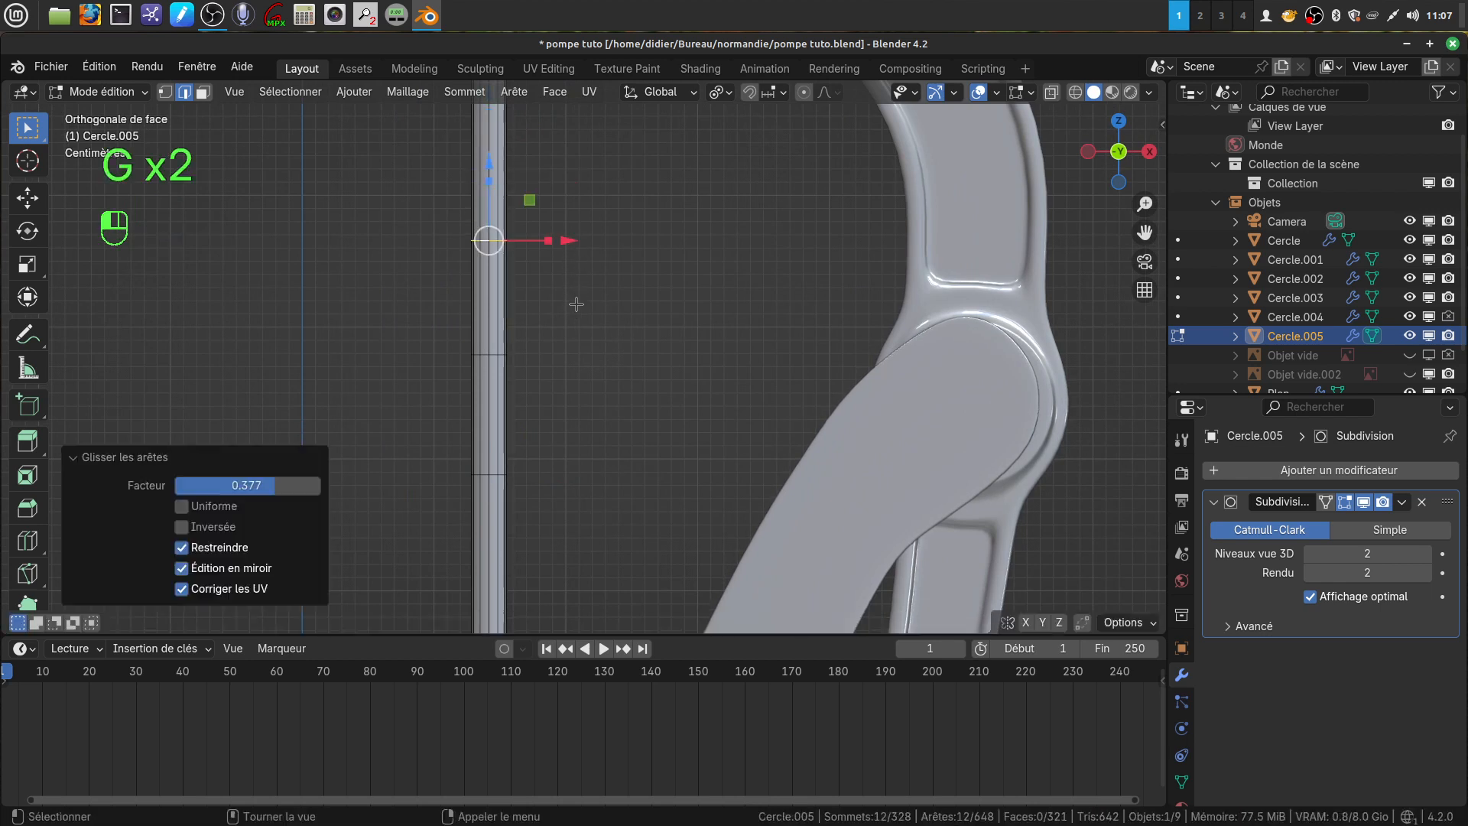
# Step: Add two evenly spaced loop cuts in each of the two shaft sections between the three edge loops in the rod's middle
pyautogui.hotkey('ctrl', 'r')
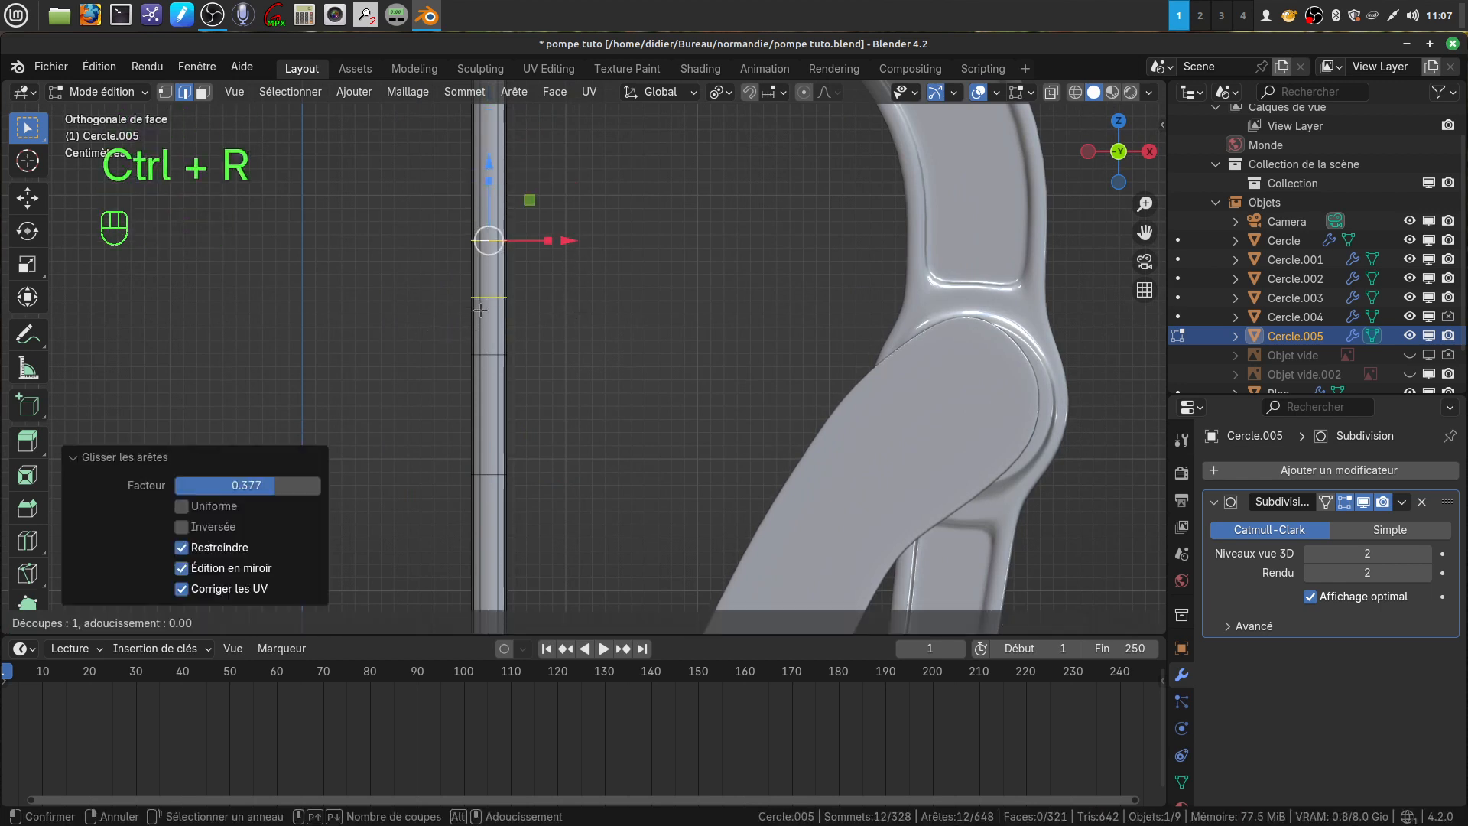
pyautogui.scroll(1, 480, 310)
pyautogui.click(480, 310)
pyautogui.rightClick(481, 312)
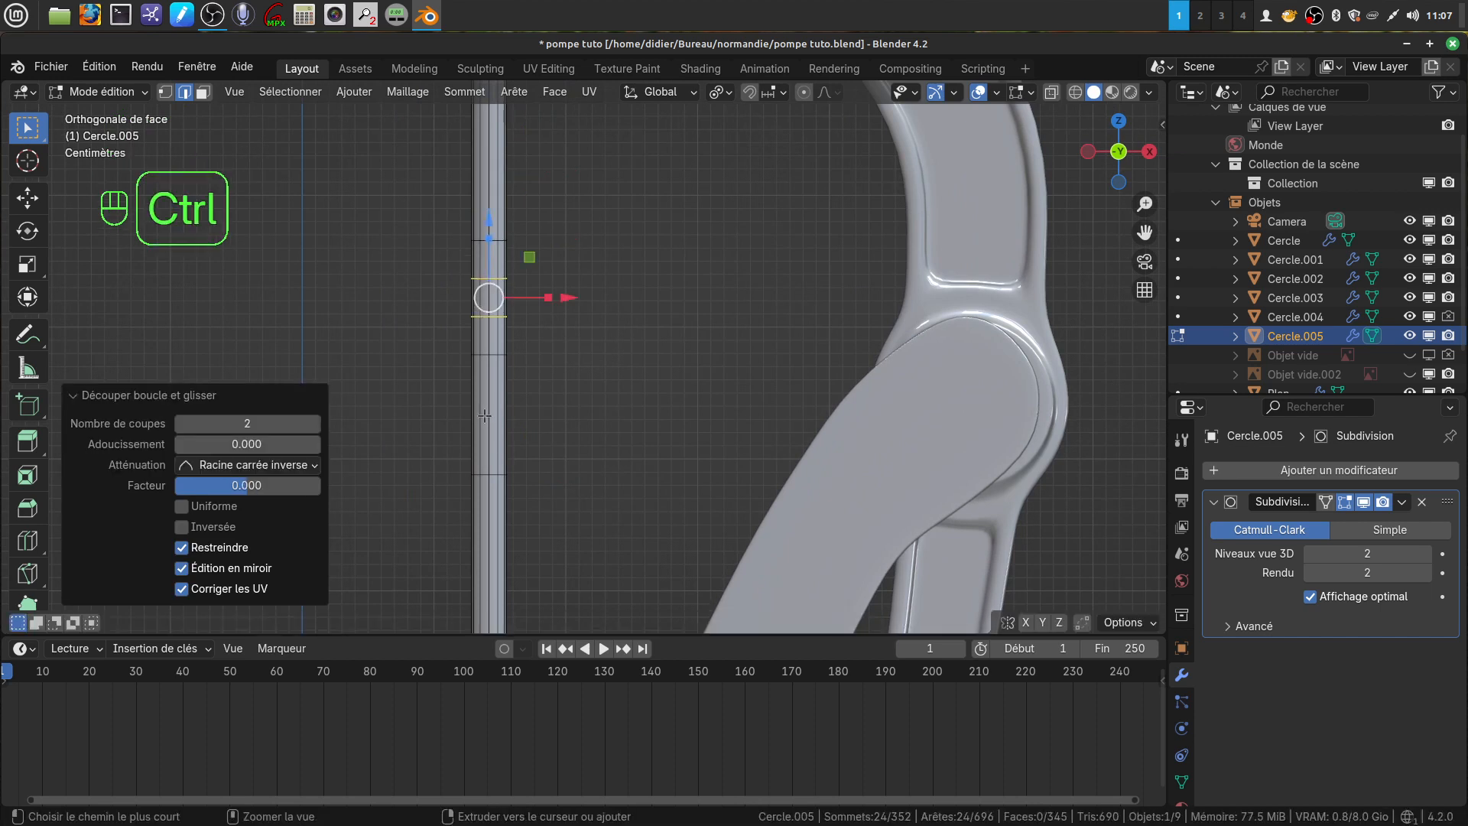
pyautogui.hotkey('ctrl', 'r')
pyautogui.scroll(1, 484, 415)
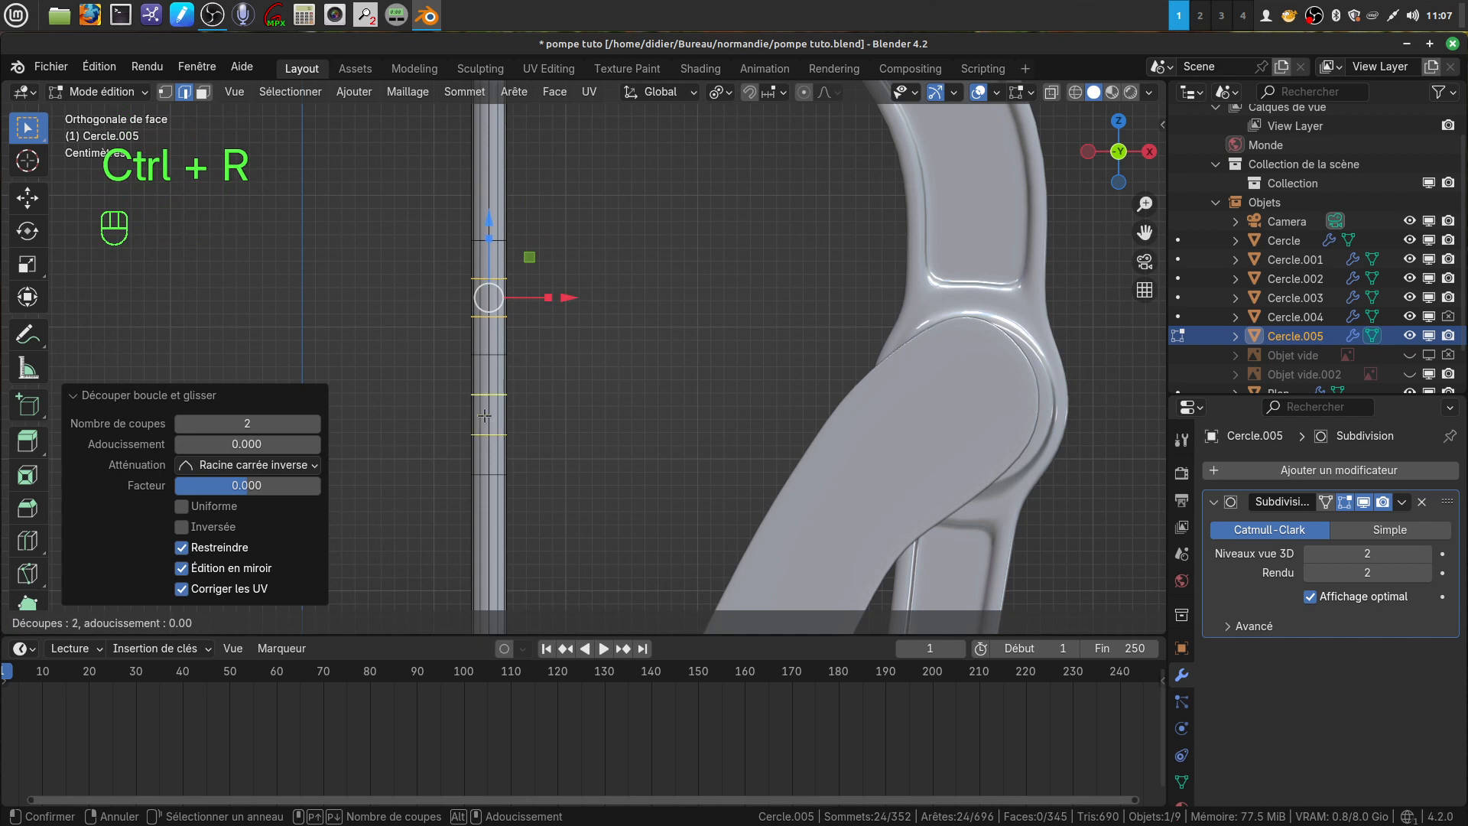
pyautogui.click(485, 415)
pyautogui.rightClick(484, 415)
pyautogui.scroll(2, 642, 418)
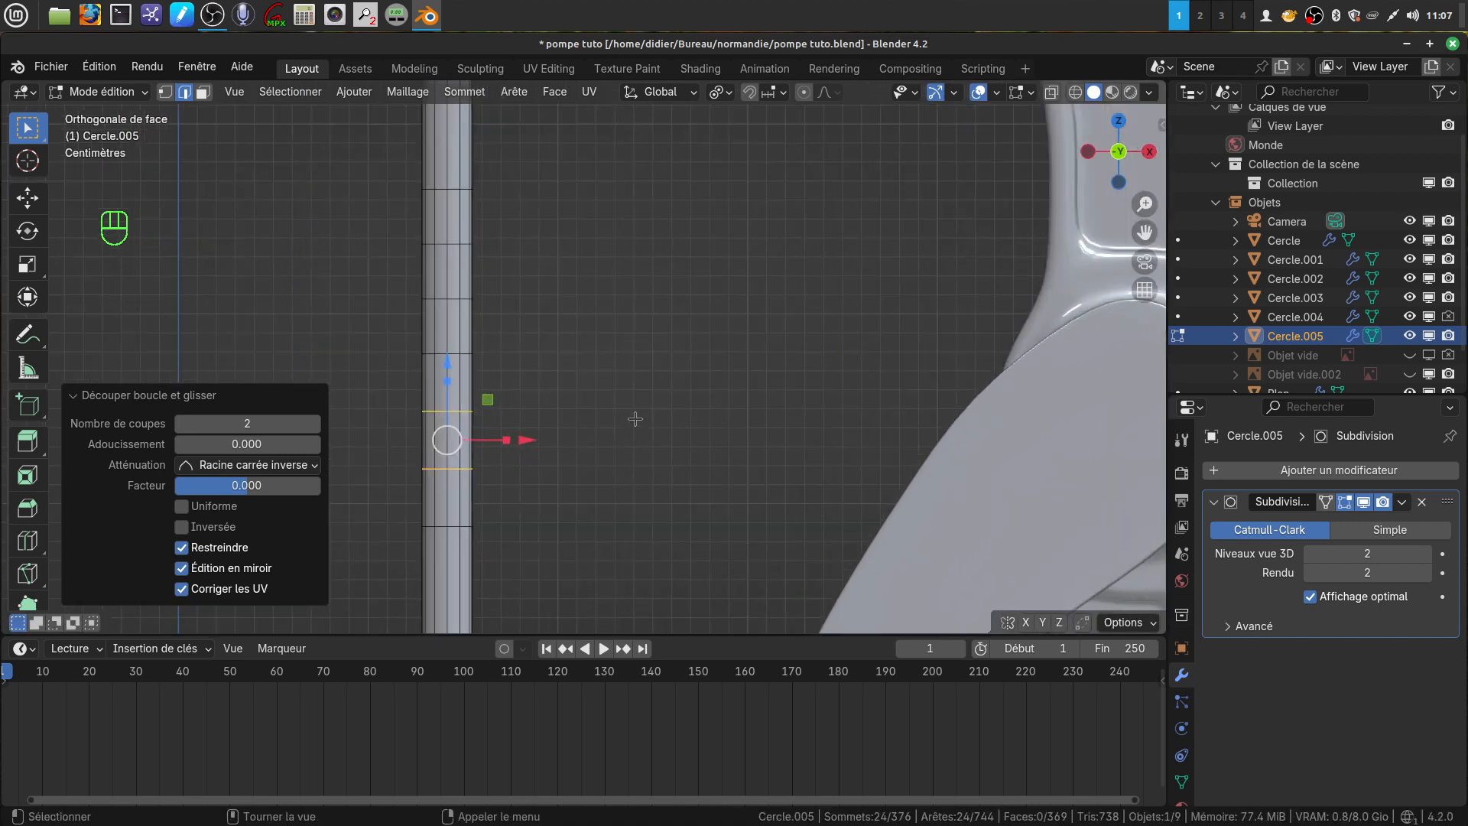
pyautogui.scroll(-6, 589, 405)
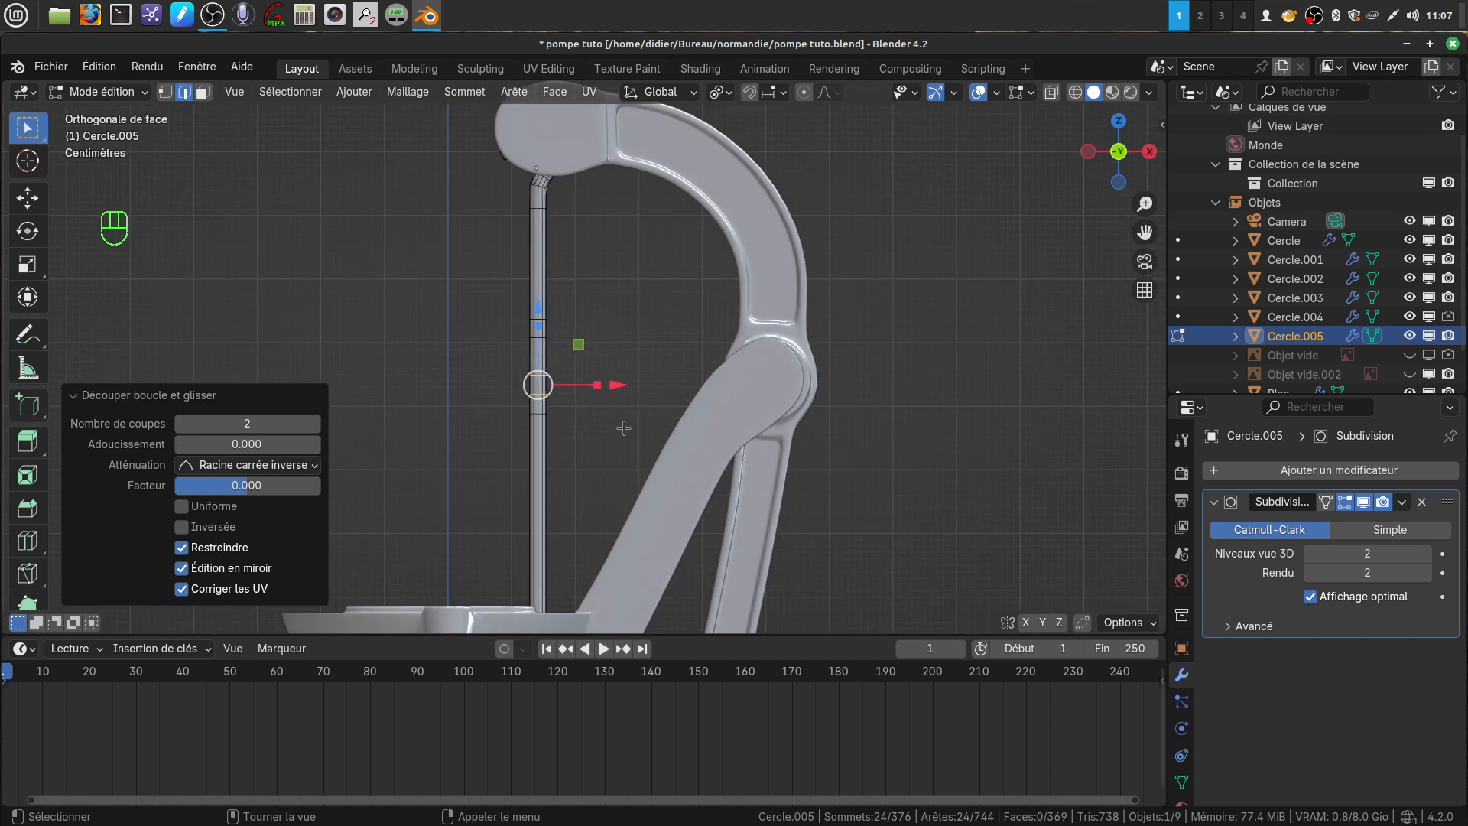
# Step: In wireframe view and vertex mode, box-select the rod's loop and upper shaft above the new cuts
pyautogui.keyDown('ctrl'); pyautogui.moveTo(624, 428); pyautogui.dragTo(598, 367, button='middle'); pyautogui.keyUp('ctrl')
pyautogui.scroll(-4, 599, 367)
pyautogui.keyDown('shift'); pyautogui.moveTo(604, 312); pyautogui.dragTo(598, 345, button='middle'); pyautogui.keyUp('shift')
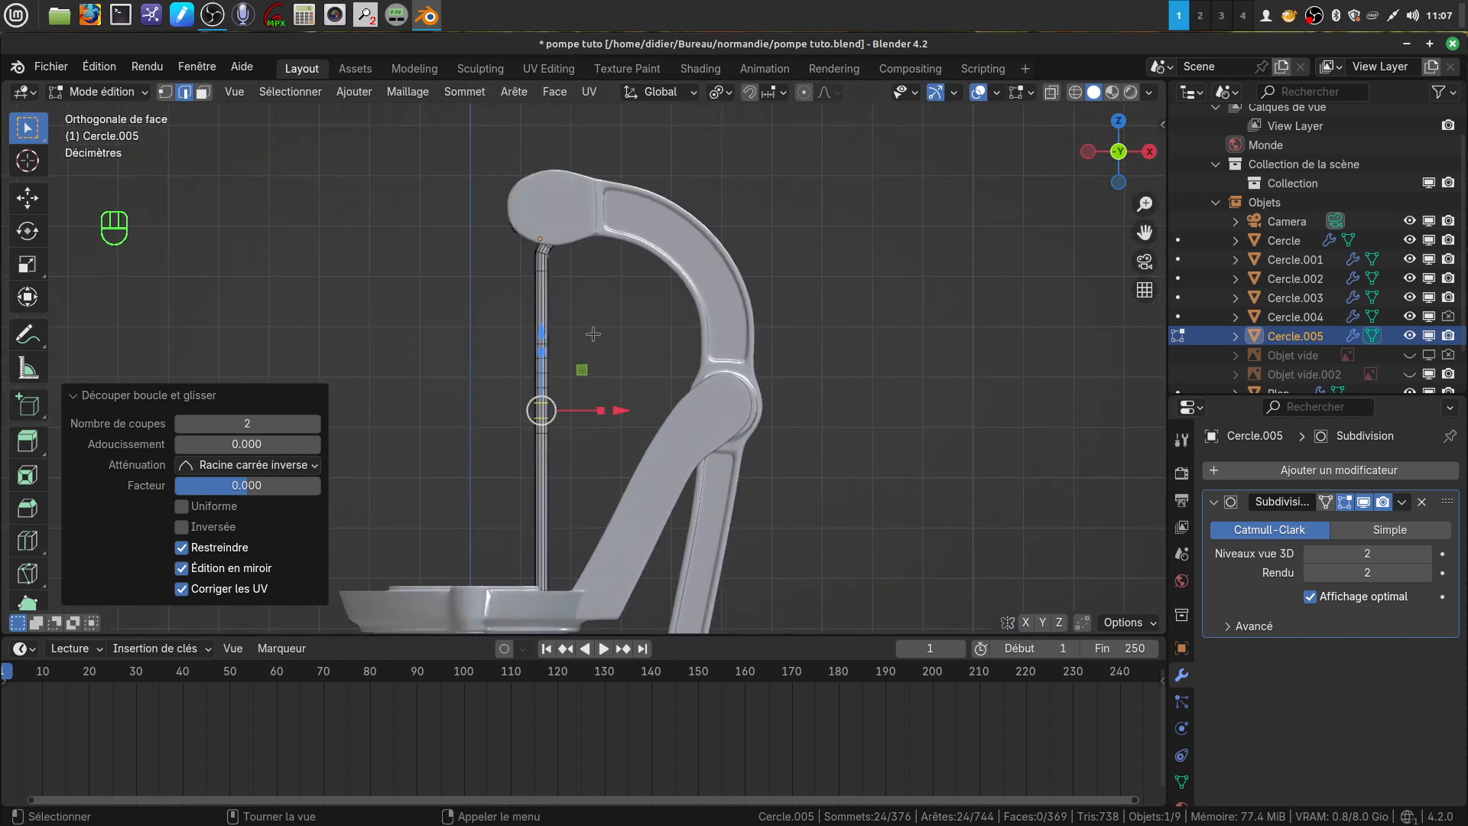
pyautogui.press('z')
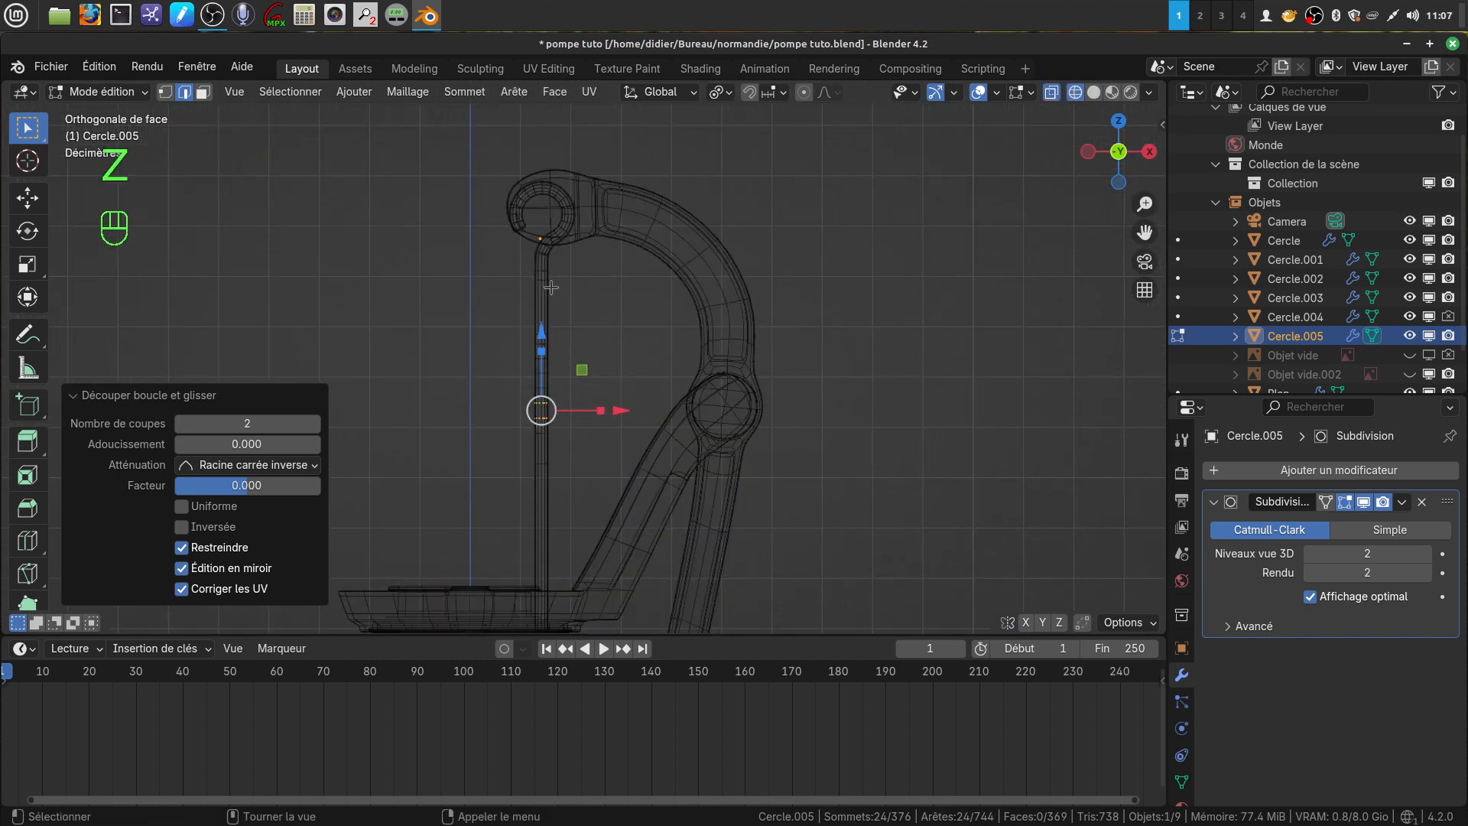
pyautogui.click(165, 92)
pyautogui.click(409, 288)
pyautogui.moveTo(409, 165); pyautogui.dragTo(646, 321)
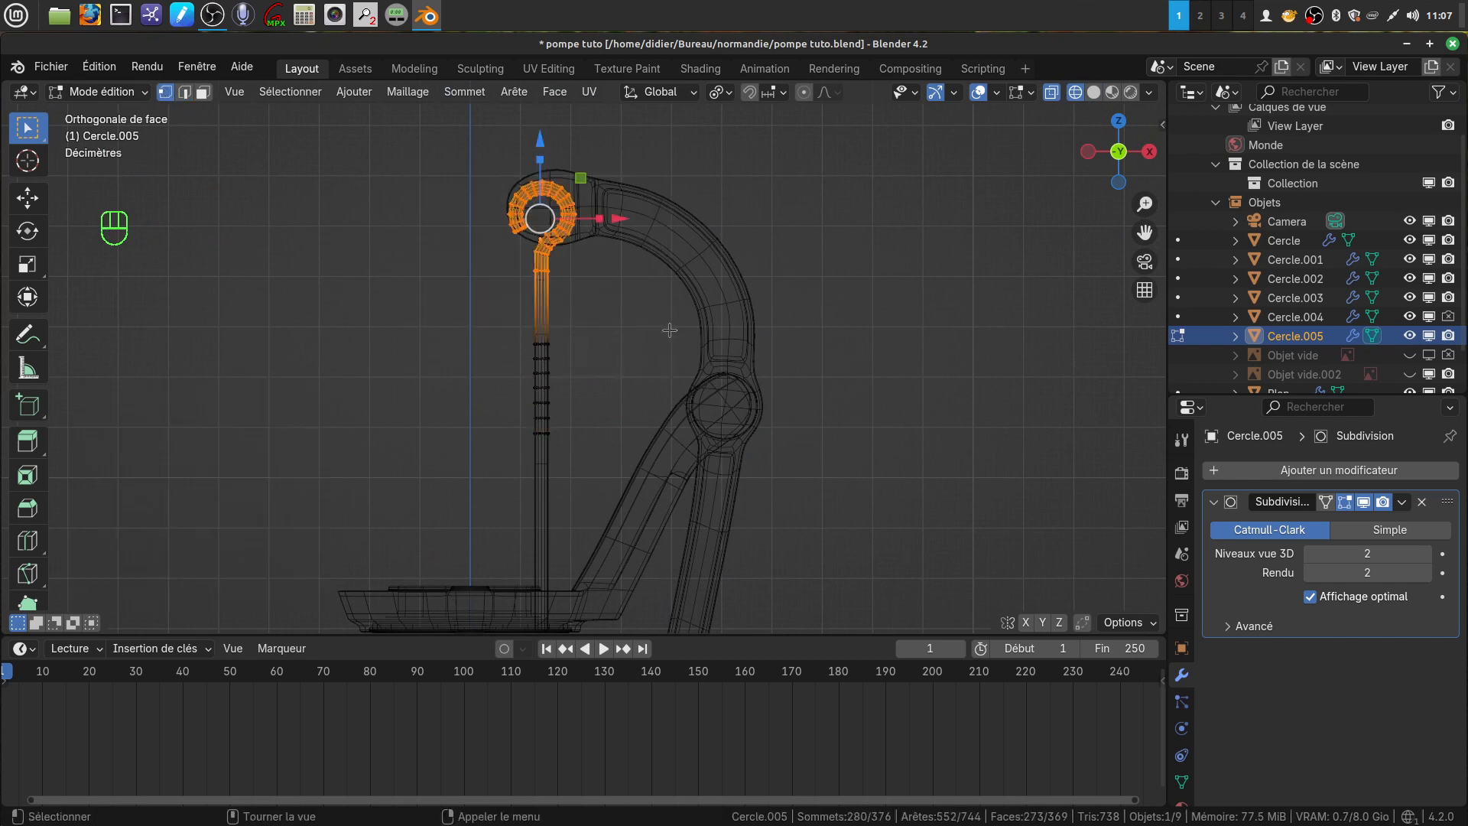
# Step: Enable proportional editing and shift the rod's selected top along X toward the handle, with a proportional size of 0.263
pyautogui.scroll(1, 662, 376)
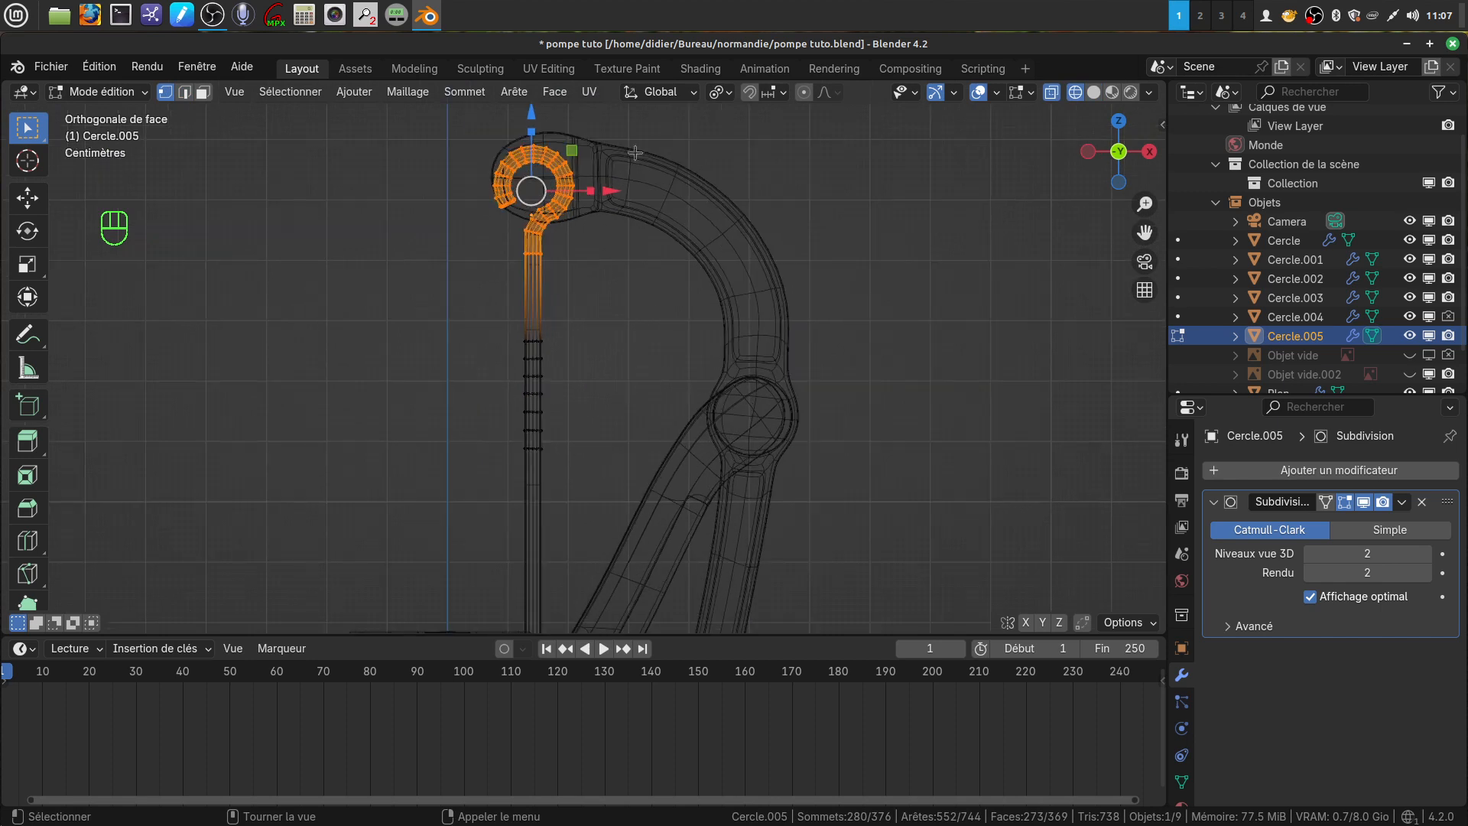
pyautogui.click(803, 95)
pyautogui.scroll(-1, 684, 358)
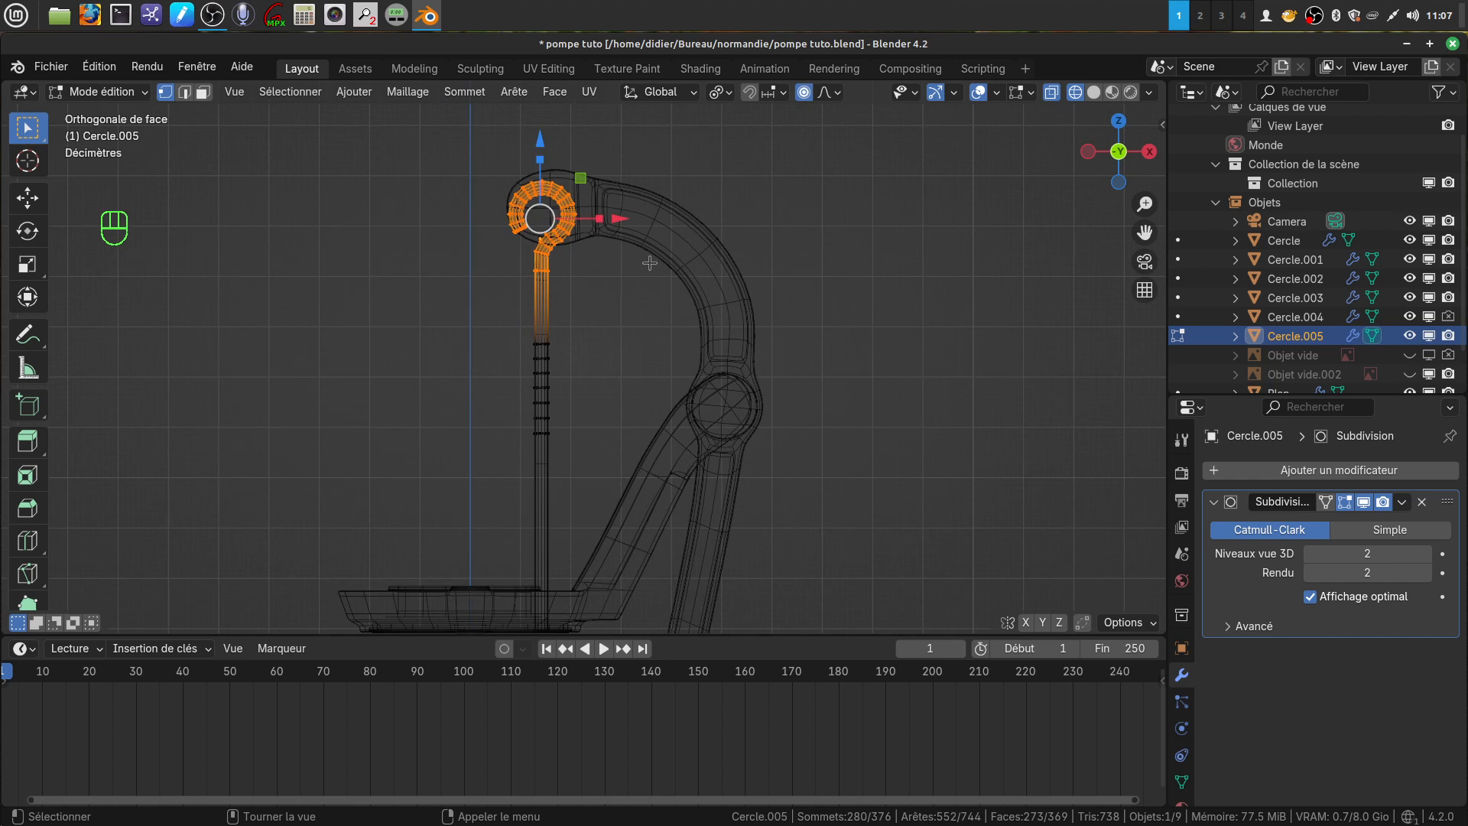
pyautogui.moveTo(621, 218)
pyautogui.mouseDown()
pyautogui.moveTo(657, 229)
pyautogui.moveTo(645, 227)
pyautogui.mouseUp()
pyautogui.scroll(-10, 631, 218)
pyautogui.scroll(-4, 652, 230)
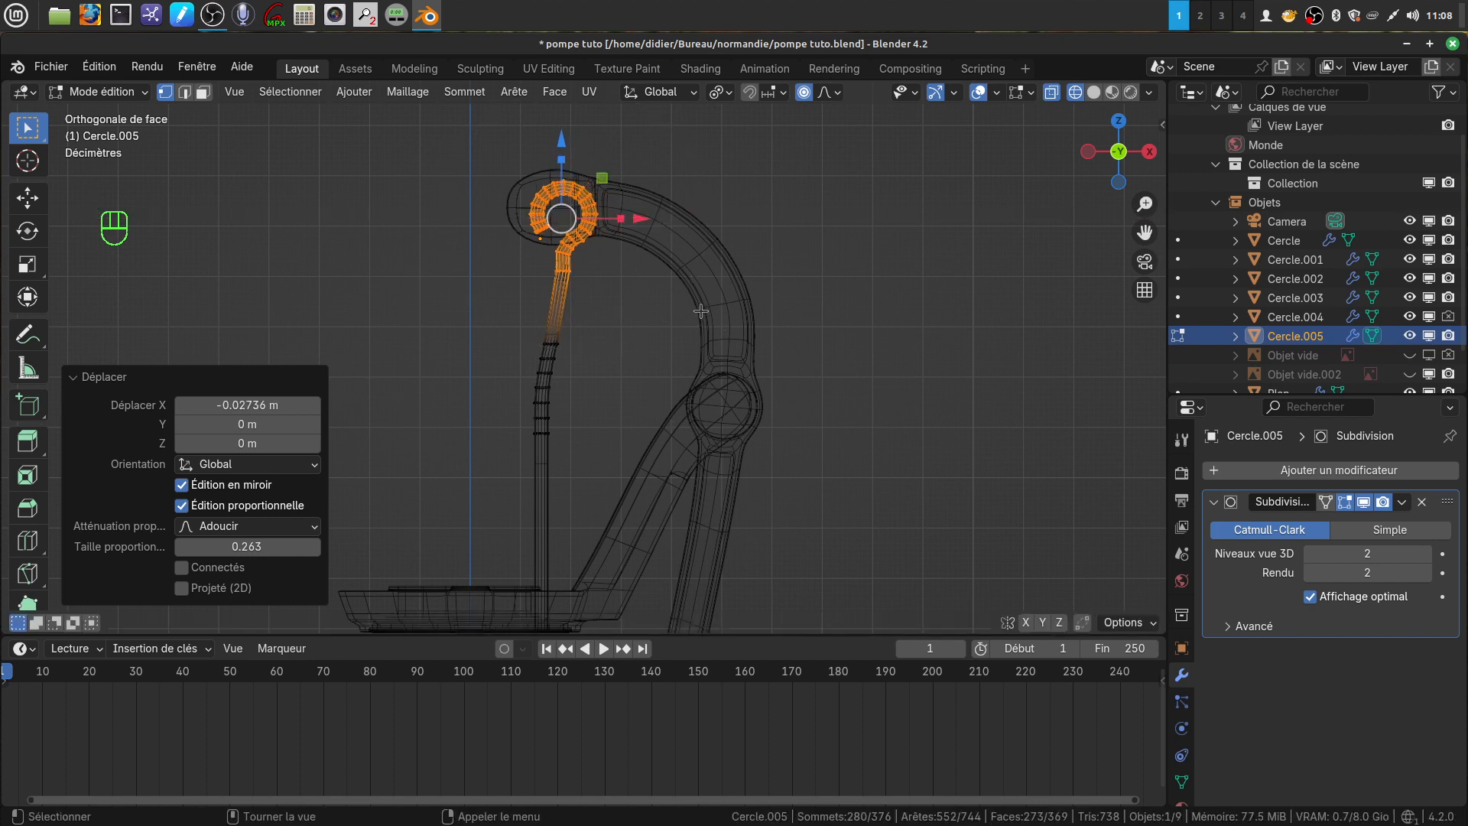
# Step: Rotate the rod's selected top about 3.84° with a proportional size of 0.149
pyautogui.press('r')
pyautogui.scroll(6, 701, 311)
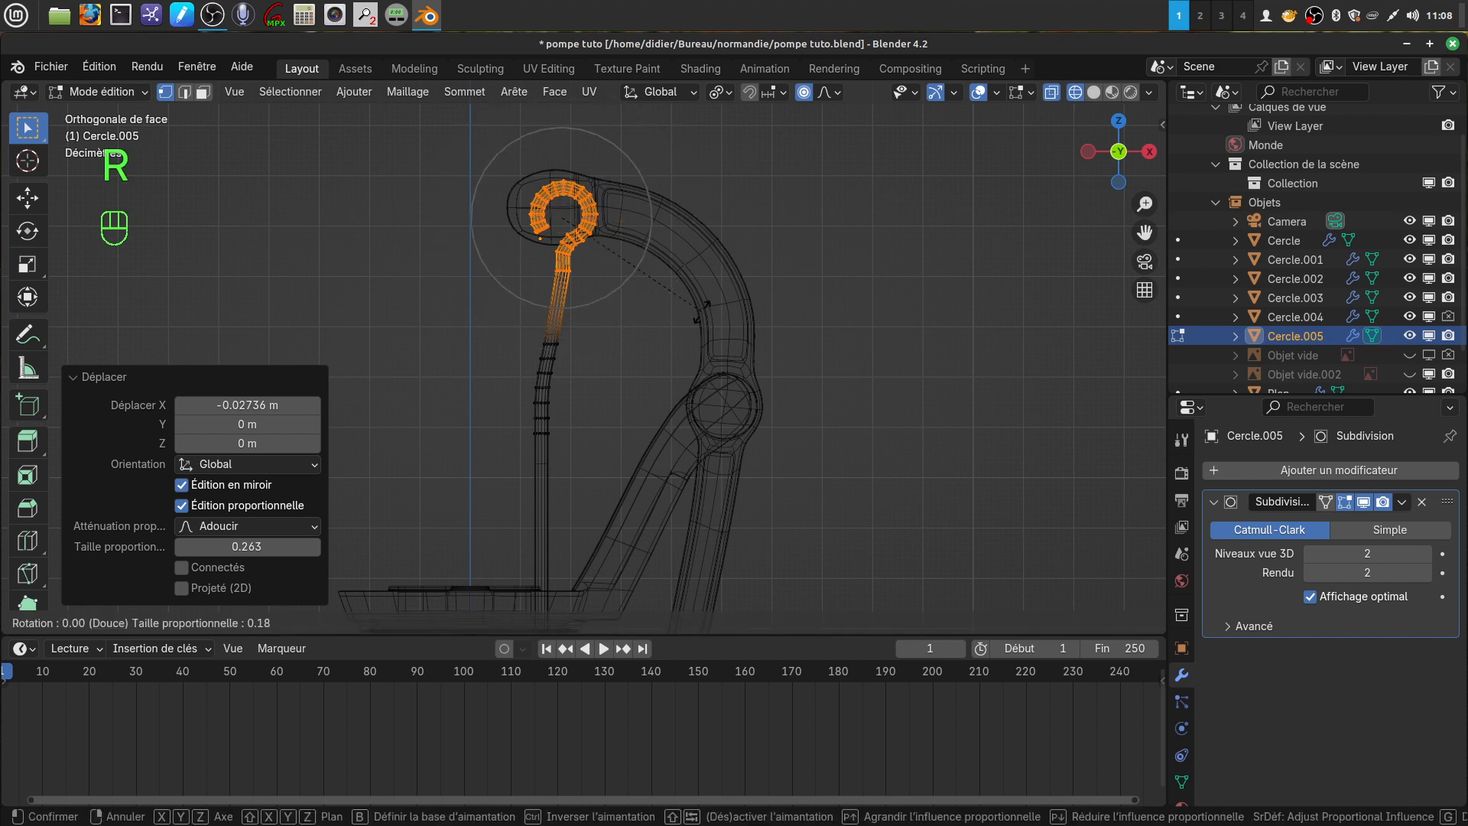
pyautogui.click(692, 321)
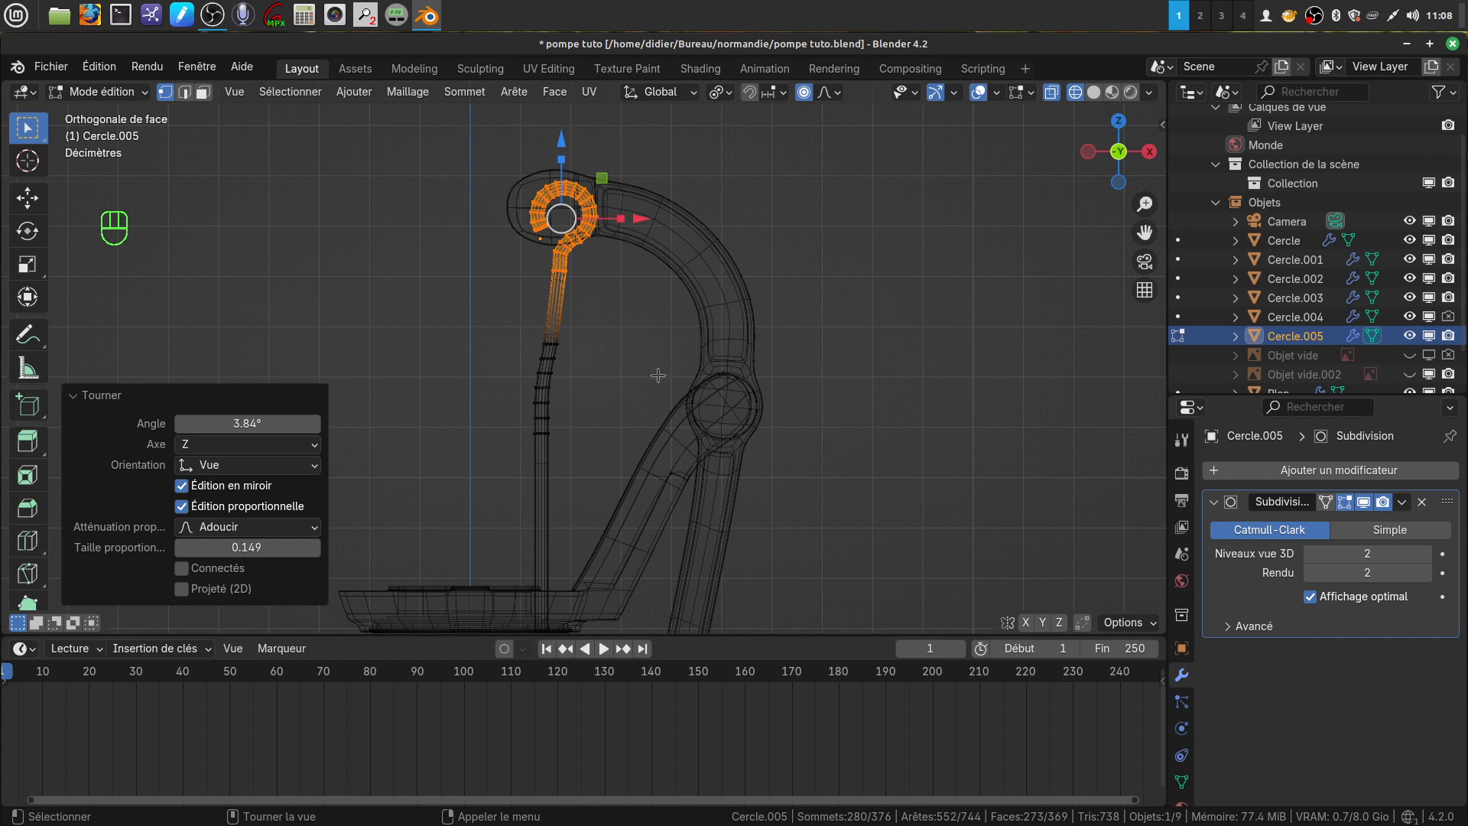
# Step: In object mode and solid view, move the whole rod about -0.036 m along X and 0.0085 m along Z into the handle's end
pyautogui.hotkey('shift', 'z')
pyautogui.press('Tab')
pyautogui.moveTo(616, 239); pyautogui.dragTo(604, 239)
pyautogui.moveTo(614, 312); pyautogui.dragTo(631, 463, button='middle')
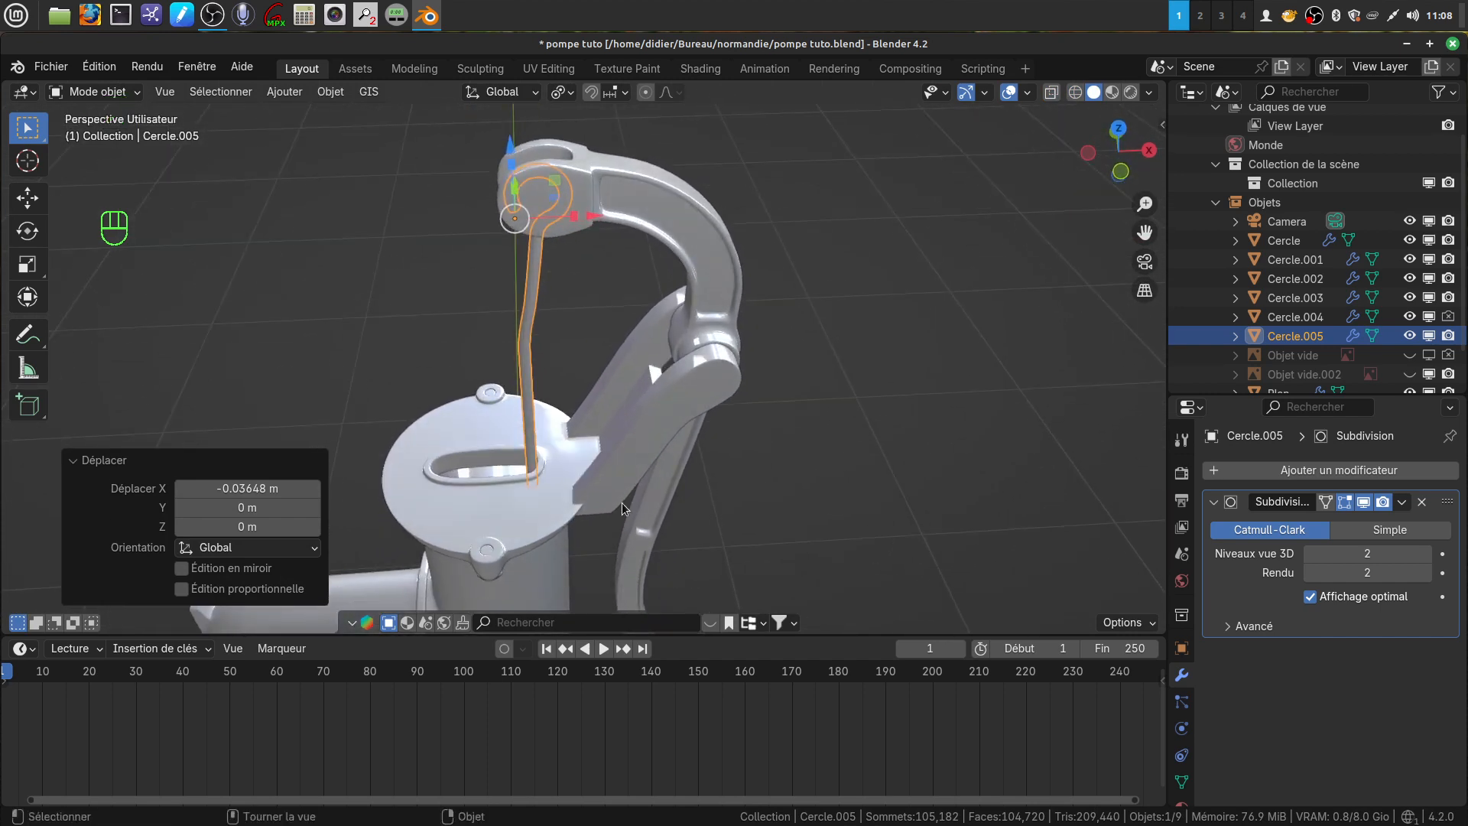
pyautogui.scroll(2, 619, 520)
pyautogui.moveTo(604, 554); pyautogui.dragTo(600, 569, button='middle')
pyautogui.scroll(-3, 511, 517)
pyautogui.moveTo(536, 462); pyautogui.dragTo(521, 340, button='middle')
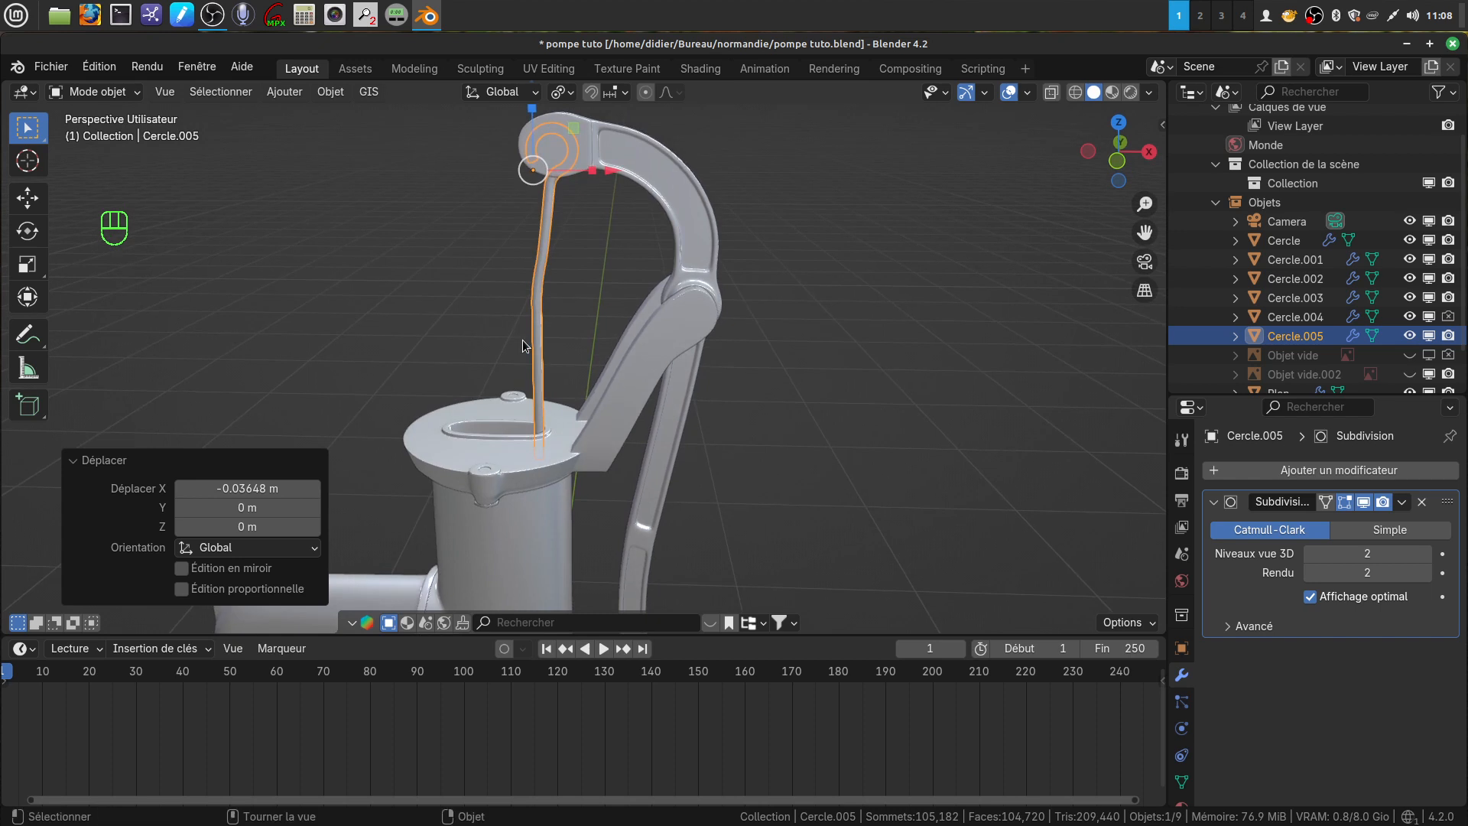
pyautogui.keyDown('shift'); pyautogui.moveTo(575, 214); pyautogui.dragTo(609, 346, button='middle'); pyautogui.keyUp('shift')
pyautogui.scroll(2, 608, 344)
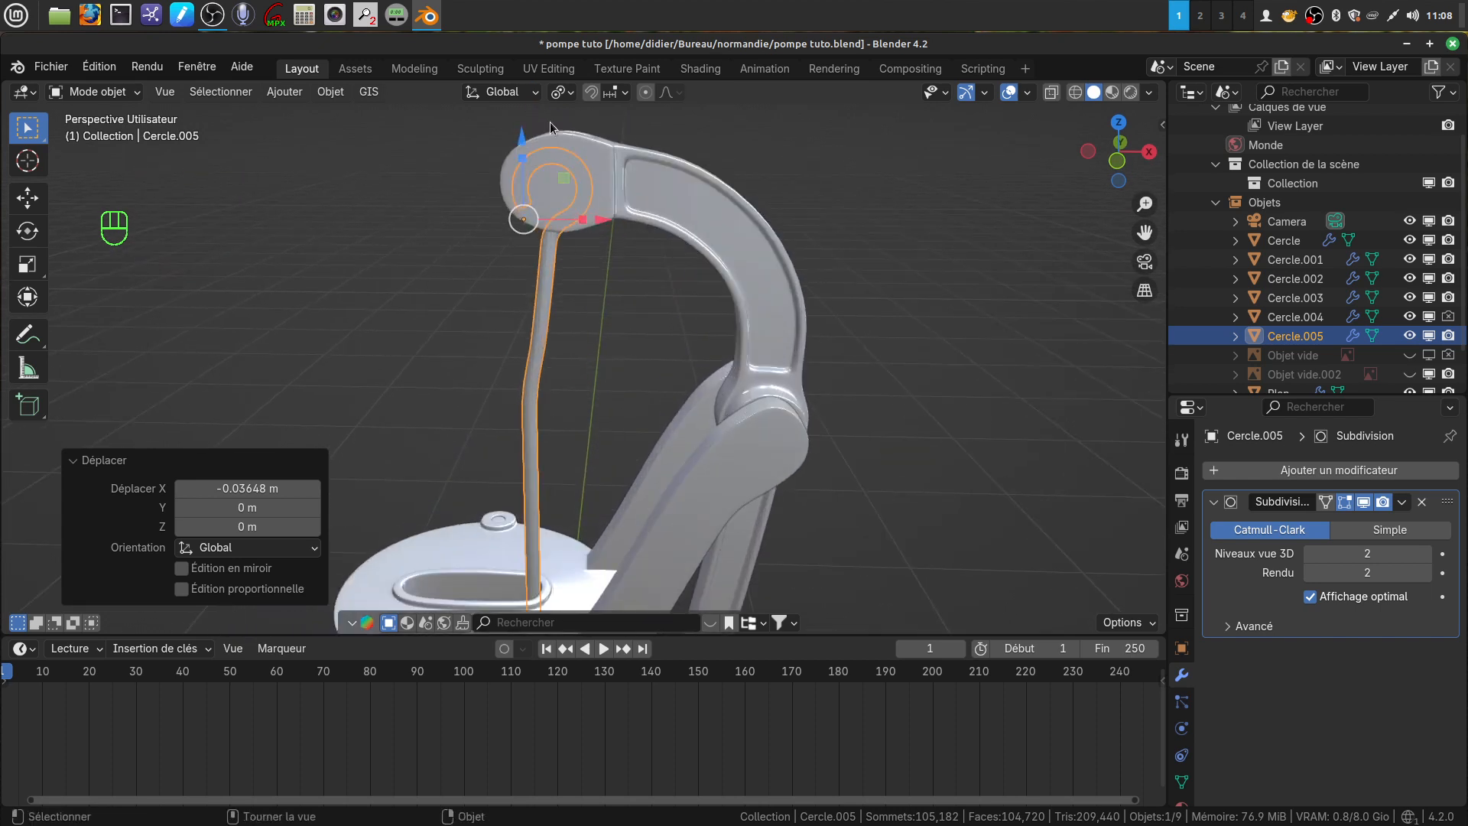
pyautogui.moveTo(523, 136); pyautogui.dragTo(523, 131)
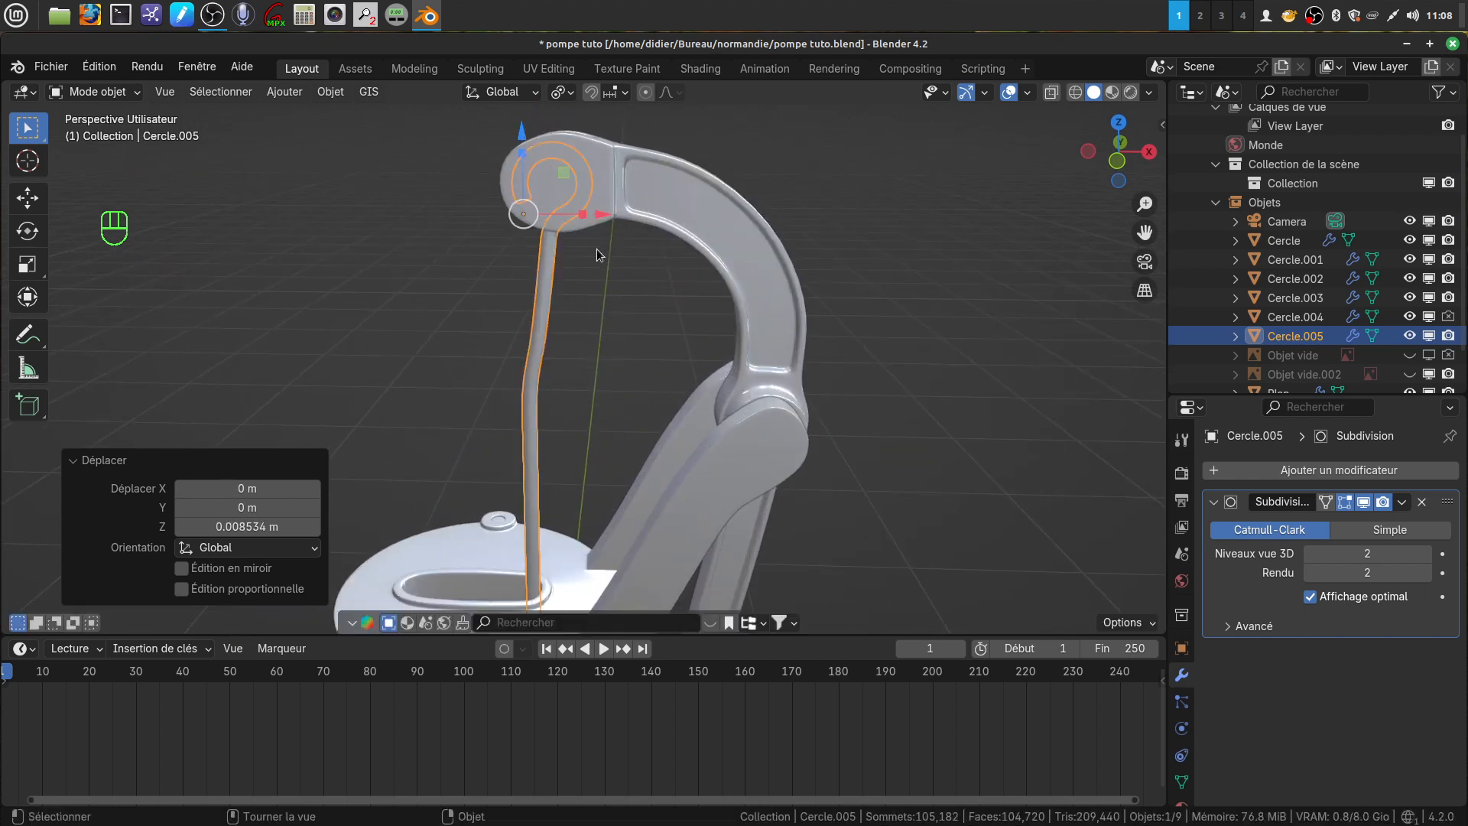
# Step: Select the edge ring at the rod's lower end and lower it about 0.402 m along Z through the lid slot into the pump body
pyautogui.scroll(-4, 597, 255)
pyautogui.keyDown('shift'); pyautogui.moveTo(607, 382); pyautogui.dragTo(610, 286, button='middle'); pyautogui.keyUp('shift')
pyautogui.click(795, 468)
pyautogui.scroll(6, 676, 546)
pyautogui.moveTo(676, 548); pyautogui.dragTo(681, 407, button='middle')
pyautogui.scroll(2, 722, 495)
pyautogui.press('Tab')
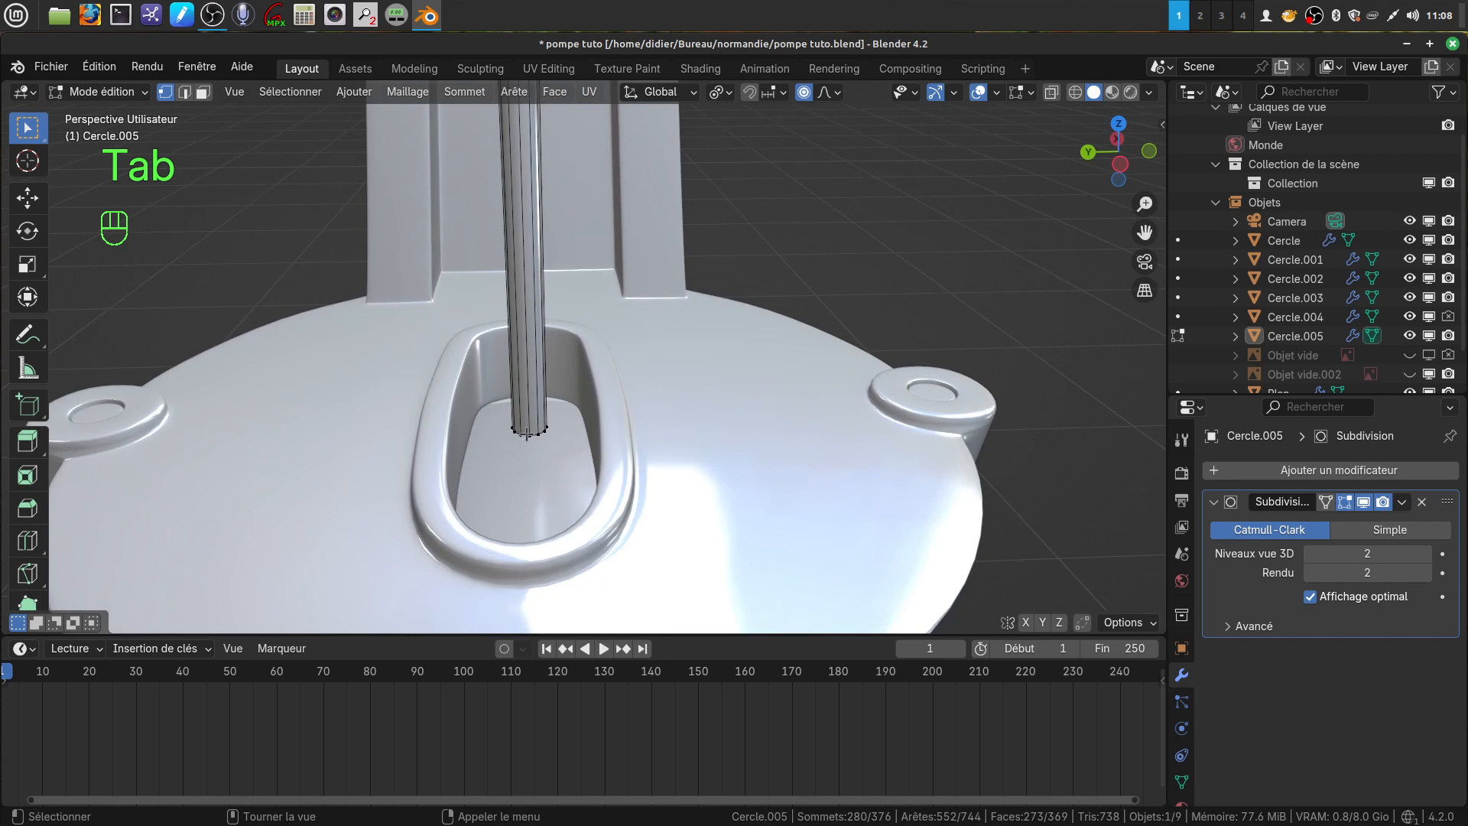
pyautogui.keyDown('alt'); pyautogui.click(527, 432); pyautogui.keyUp('alt')
pyautogui.scroll(-5, 527, 432)
pyautogui.moveTo(527, 433); pyautogui.dragTo(511, 420, button='middle')
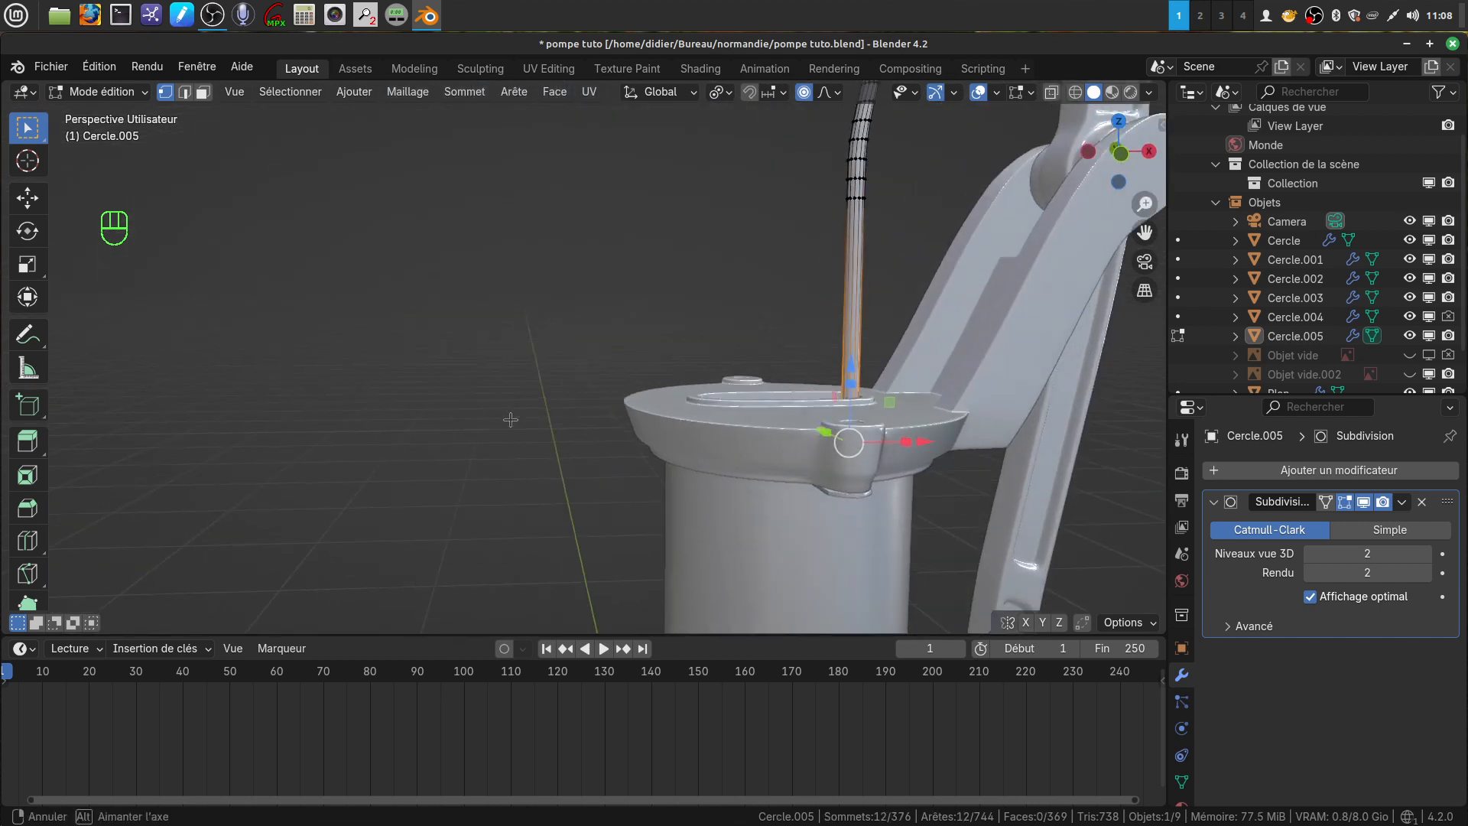
pyautogui.scroll(-3, 511, 419)
pyautogui.moveTo(733, 330); pyautogui.dragTo(747, 458)
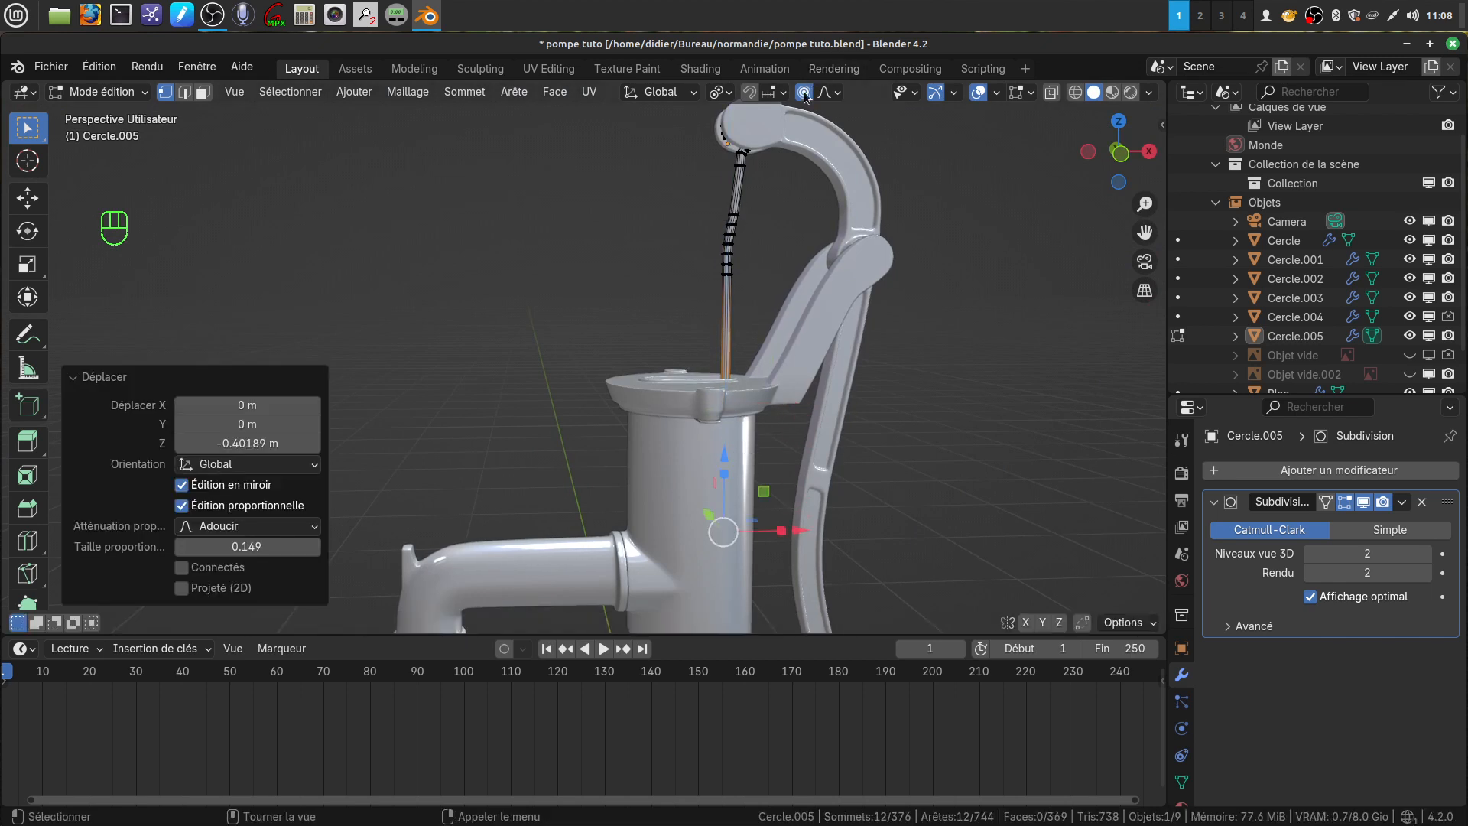
pyautogui.moveTo(799, 342); pyautogui.dragTo(809, 410, button='middle')
pyautogui.press('Tab')
# Step: Add a Bolt mesh with a hex head to the scene
pyautogui.scroll(-5, 808, 409)
pyautogui.scroll(-2, 725, 482)
pyautogui.keyDown('shift'); pyautogui.moveTo(725, 482); pyautogui.dragTo(575, 621, button='middle'); pyautogui.keyUp('shift')
pyautogui.scroll(2, 664, 419)
pyautogui.scroll(2, 676, 478)
pyautogui.scroll(3, 497, 402)
pyautogui.moveTo(497, 403); pyautogui.dragTo(401, 434, button='middle')
pyautogui.scroll(3, 674, 462)
pyautogui.scroll(-2, 520, 466)
pyautogui.click(292, 95)
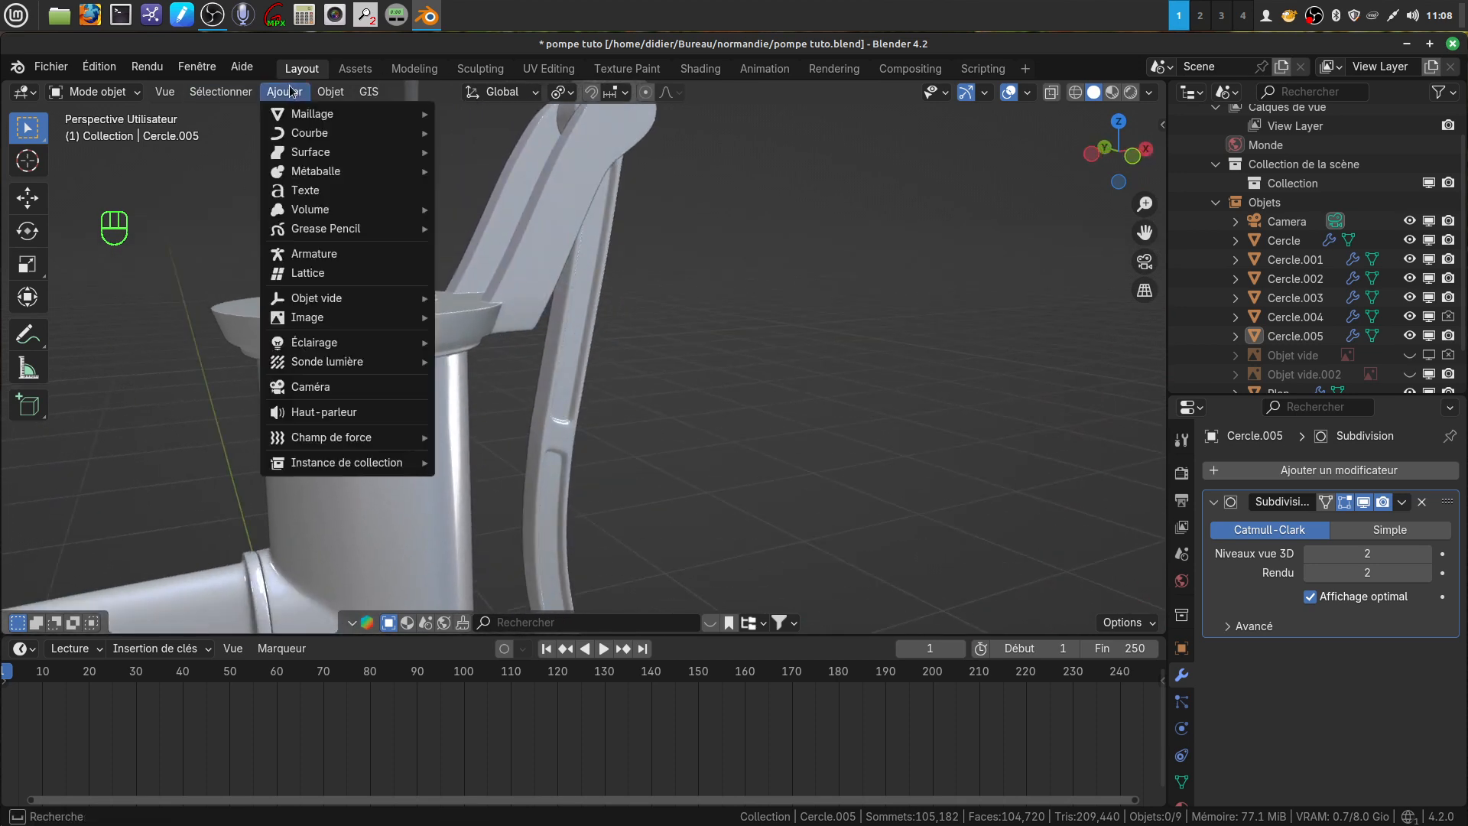
pyautogui.moveTo(324, 115)
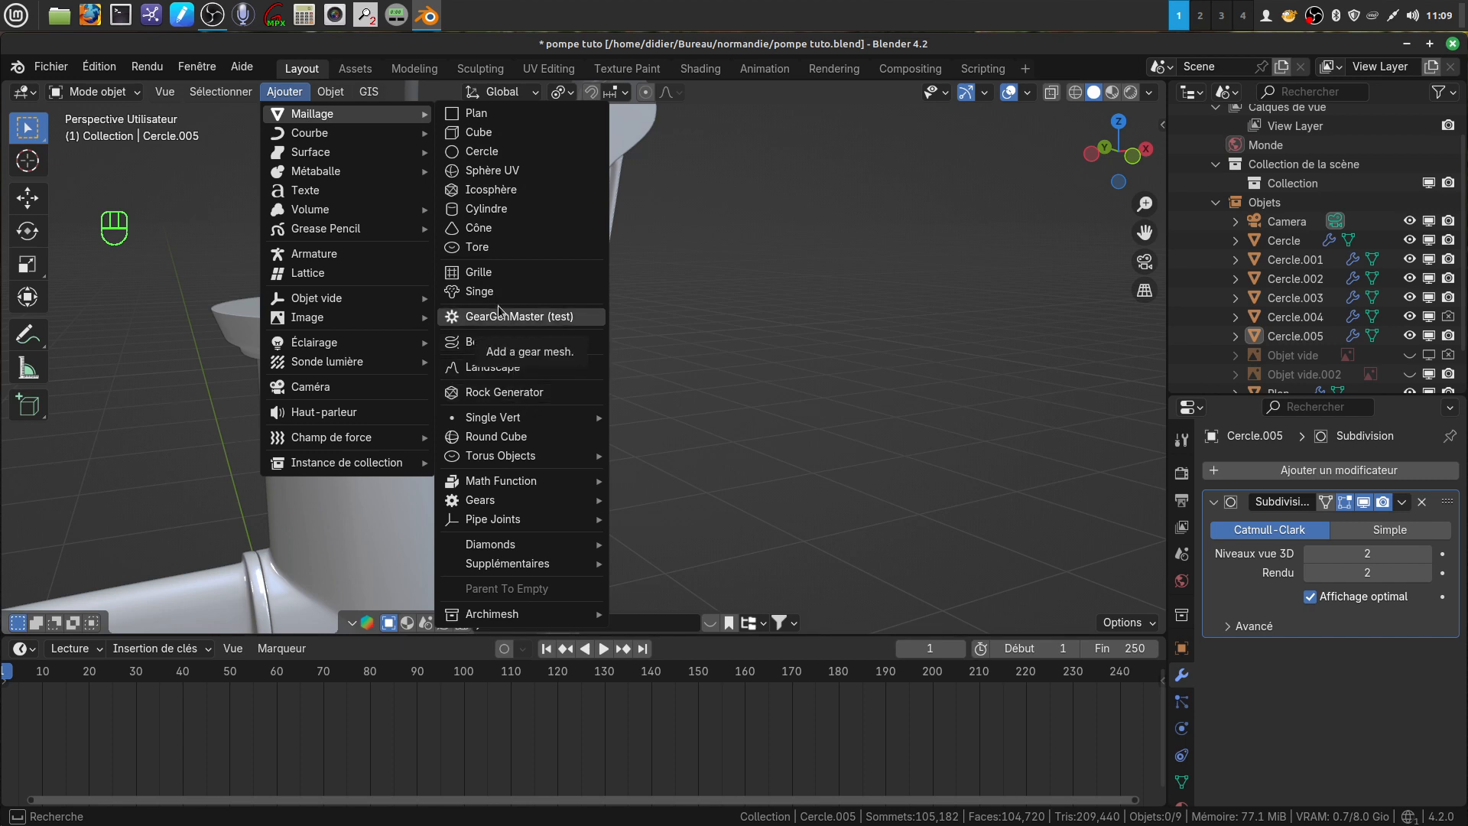
pyautogui.click(291, 92)
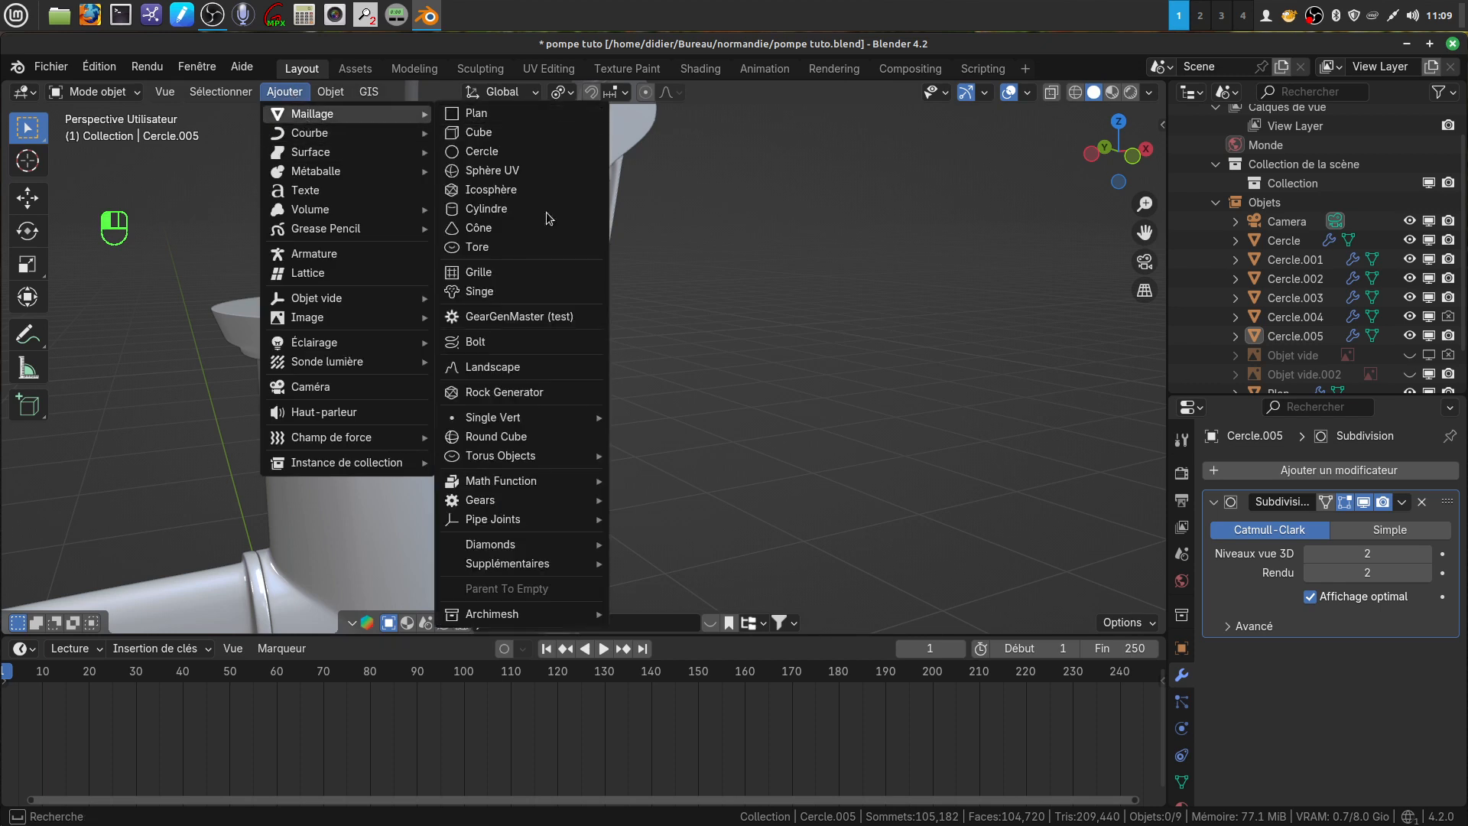
pyautogui.click(526, 341)
pyautogui.scroll(3, 710, 420)
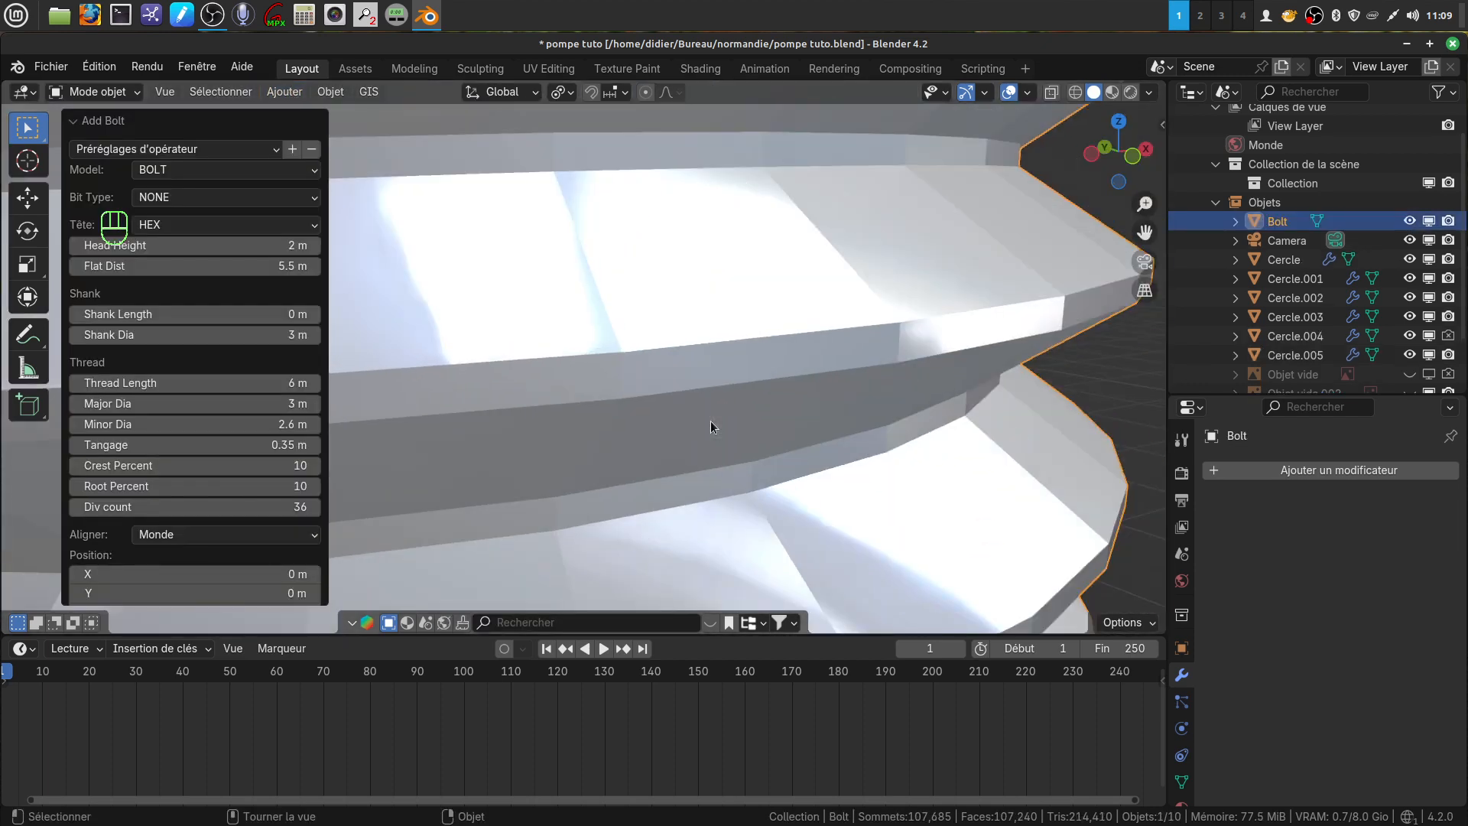
pyautogui.scroll(-10, 710, 425)
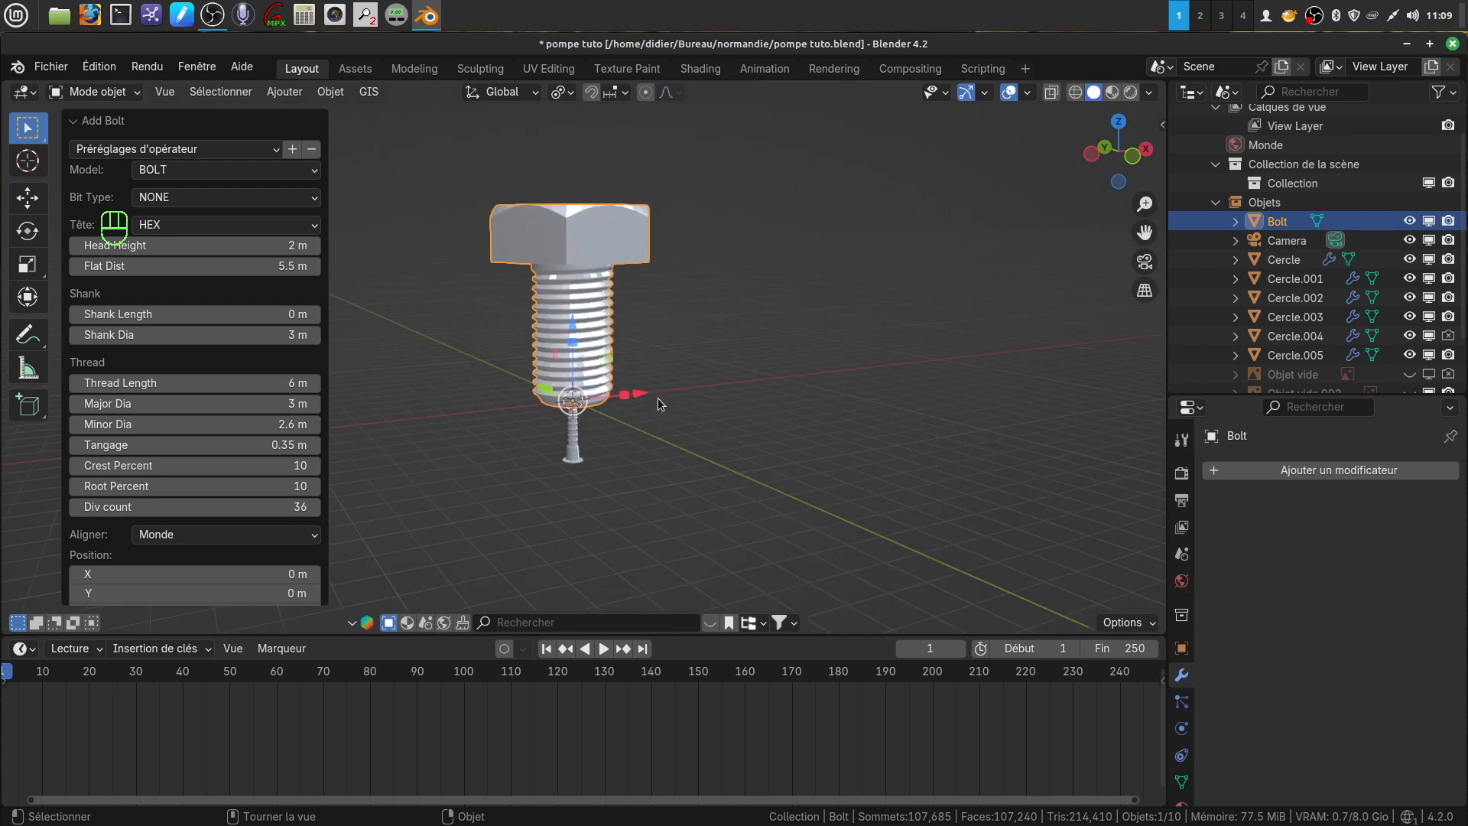
# Step: Move the bolt along X to stand clear of the pump
pyautogui.moveTo(640, 397); pyautogui.dragTo(814, 393)
pyautogui.keyDown('shift'); pyautogui.moveTo(814, 393); pyautogui.dragTo(701, 384, button='middle'); pyautogui.keyUp('shift')
pyautogui.scroll(6, 688, 428)
# Step: In edit mode with a front wireframe view, select all of the bolt's threaded shank below the head and delete its faces
pyautogui.press('Tab')
pyautogui.hotkey('alt', 'a')
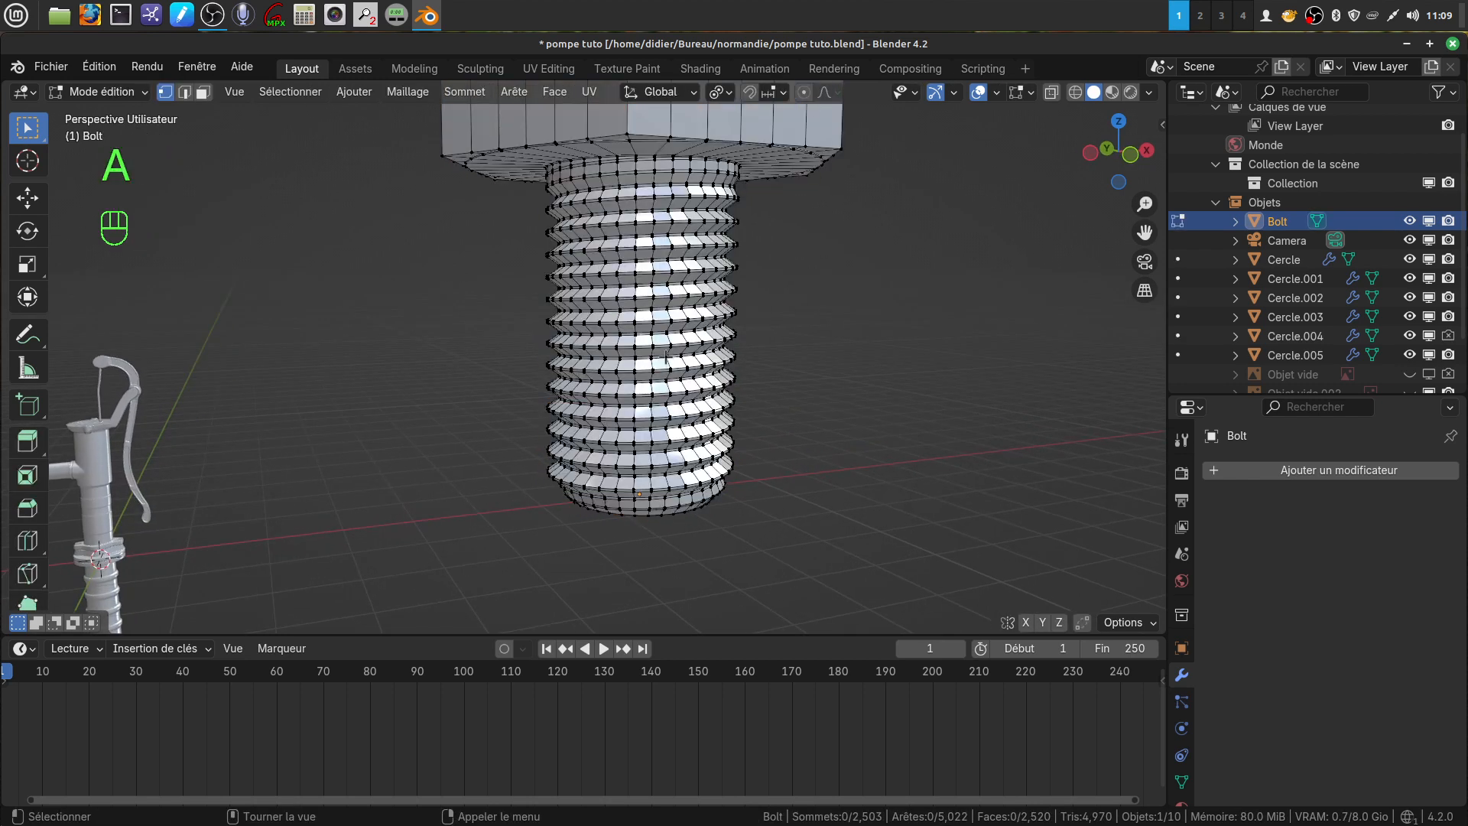
pyautogui.press('KP_1')
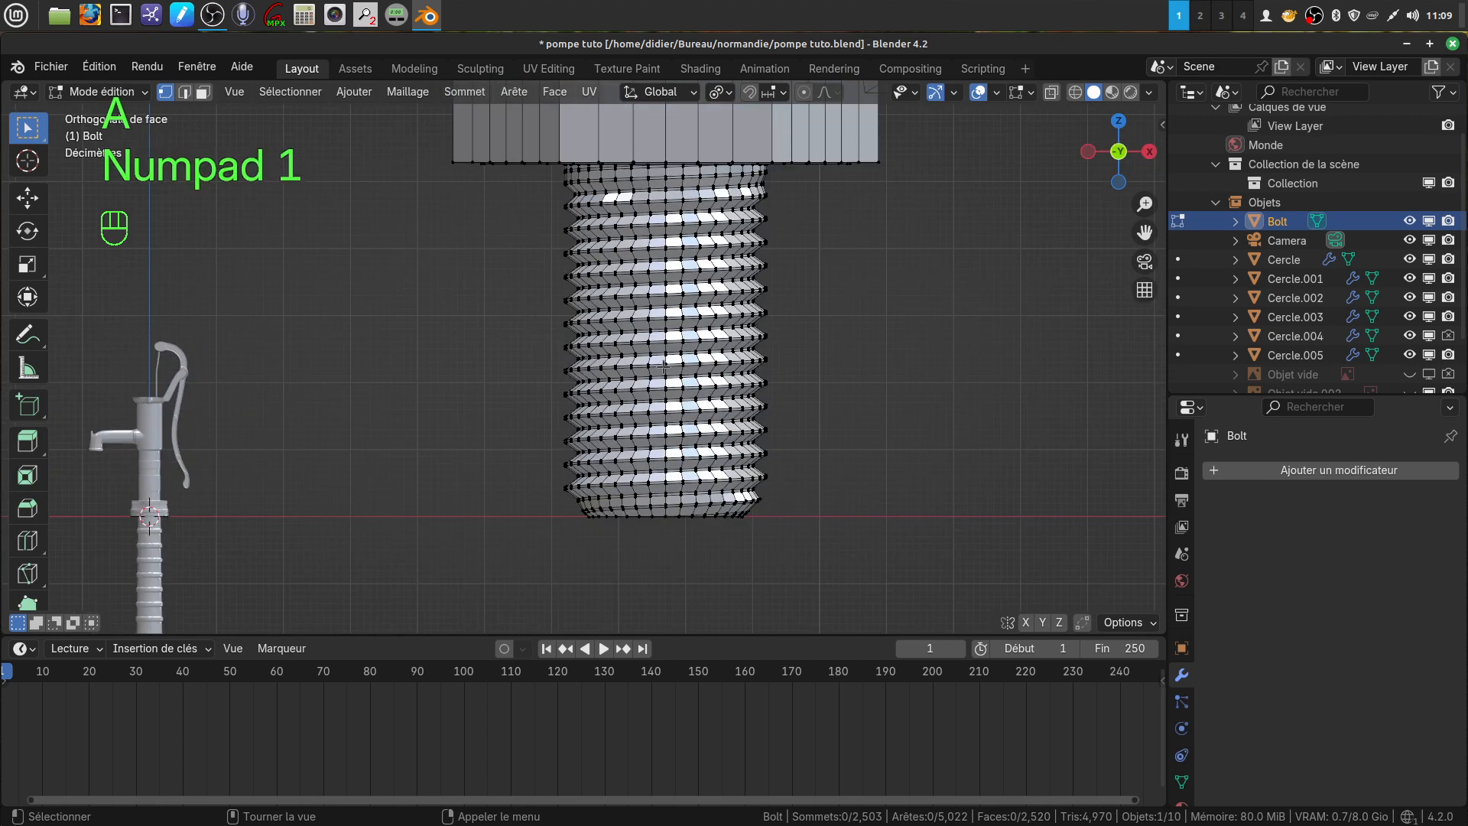
pyautogui.keyDown('shift'); pyautogui.moveTo(662, 367); pyautogui.dragTo(634, 436, button='middle'); pyautogui.keyUp('shift')
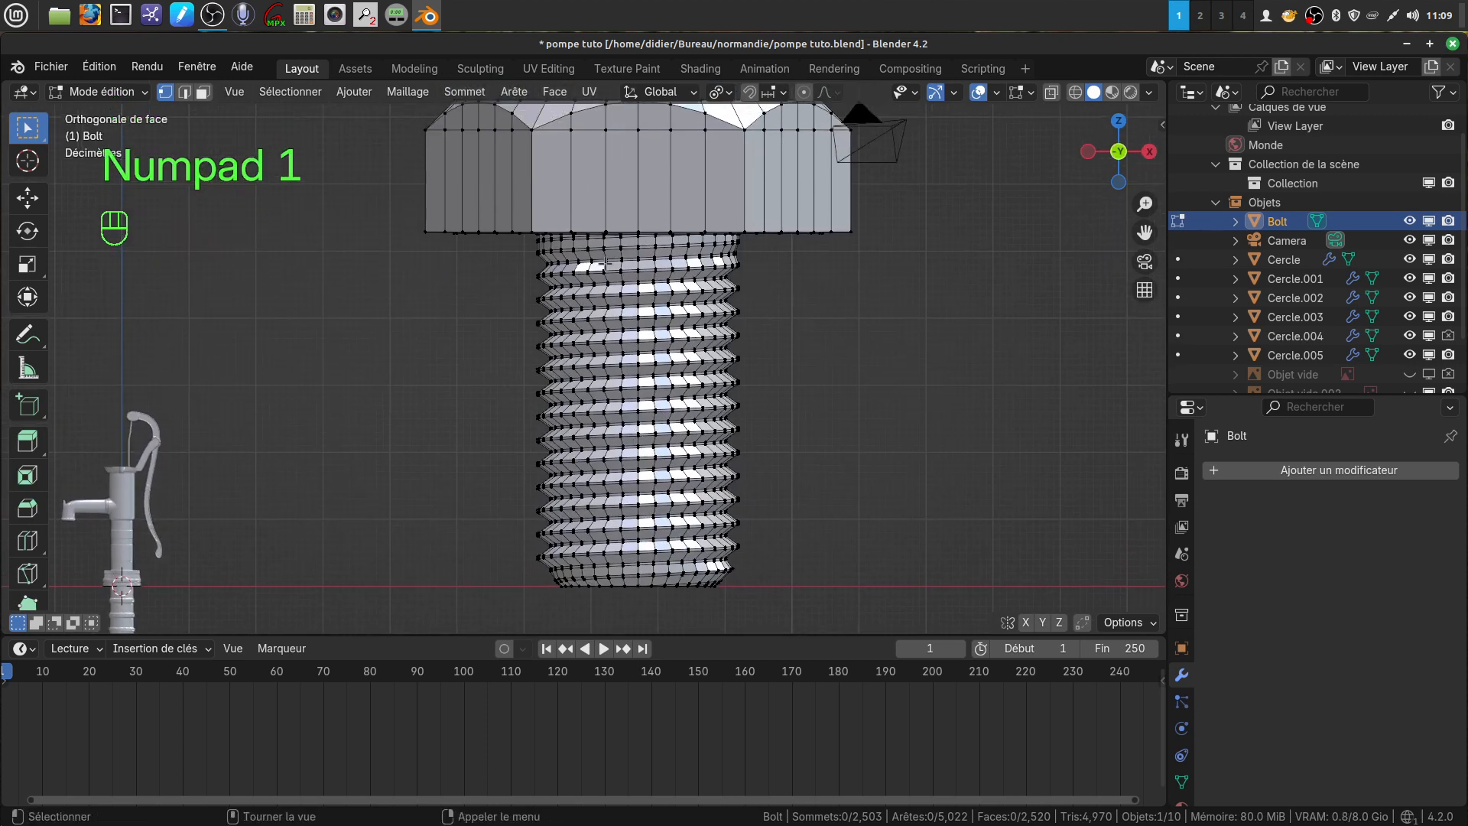
pyautogui.click(184, 93)
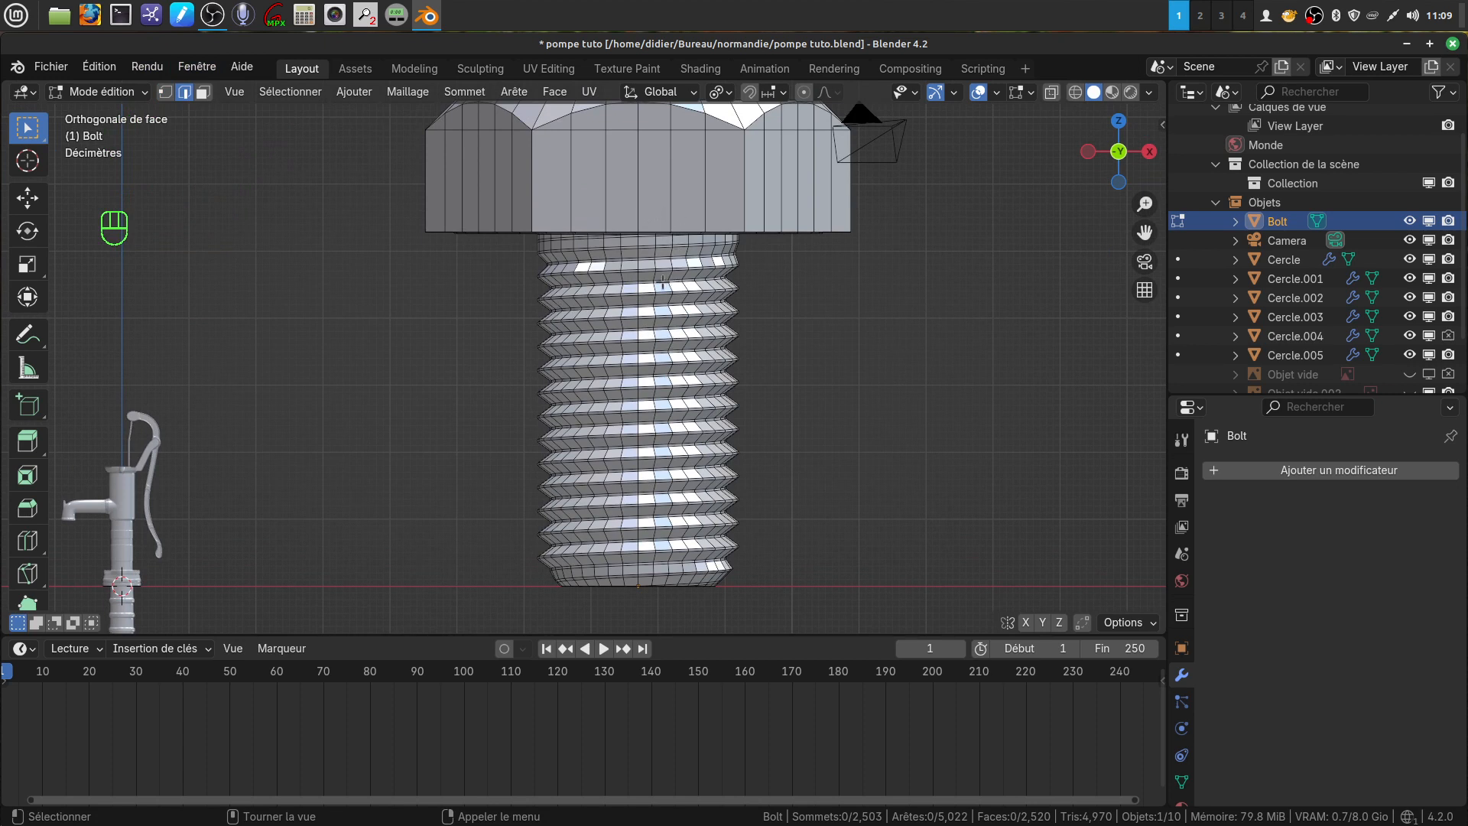
pyautogui.press('a')
pyautogui.click(203, 92)
pyautogui.hotkey('shift', 'z')
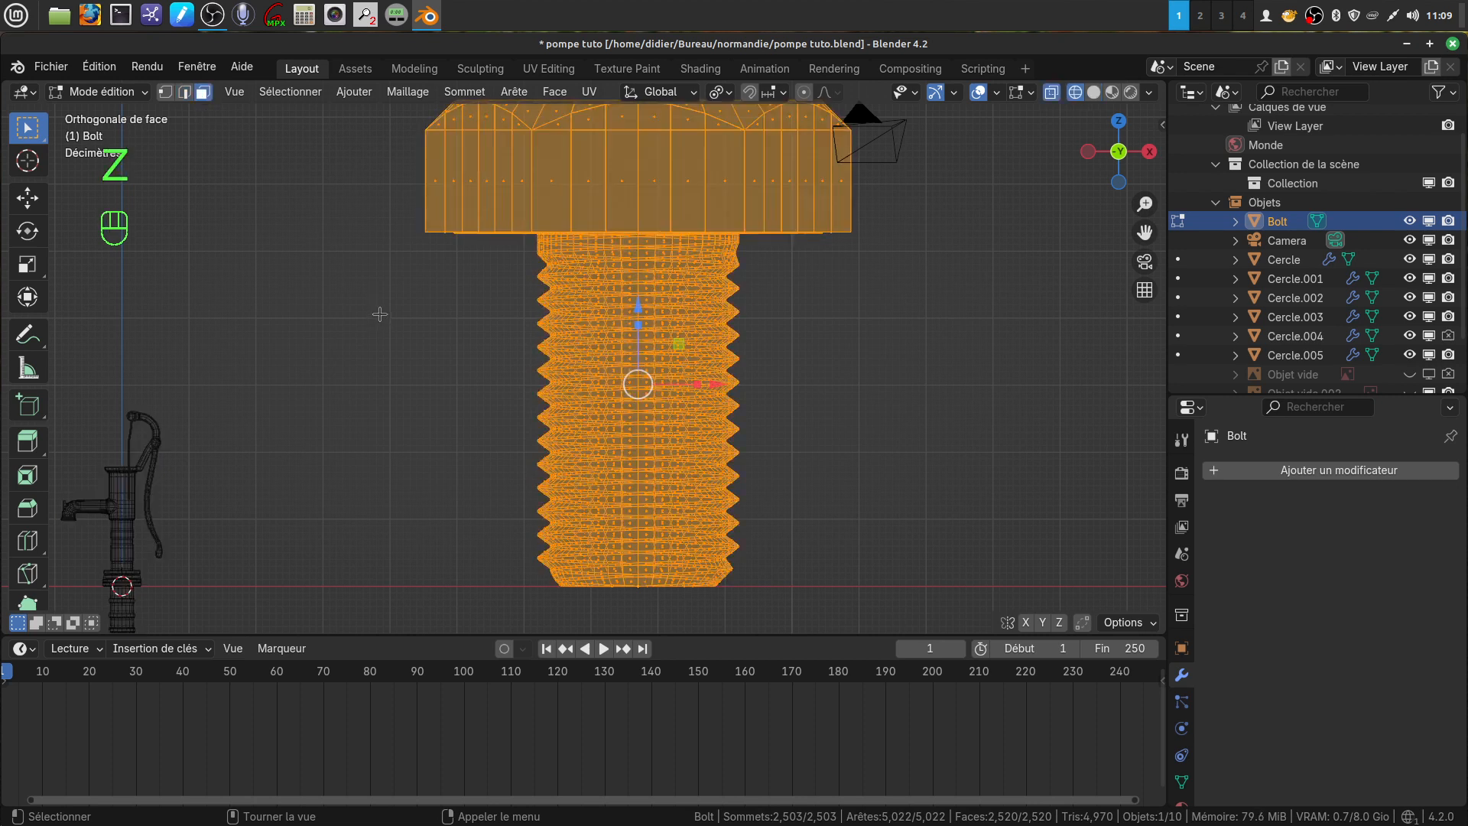
pyautogui.click(379, 318)
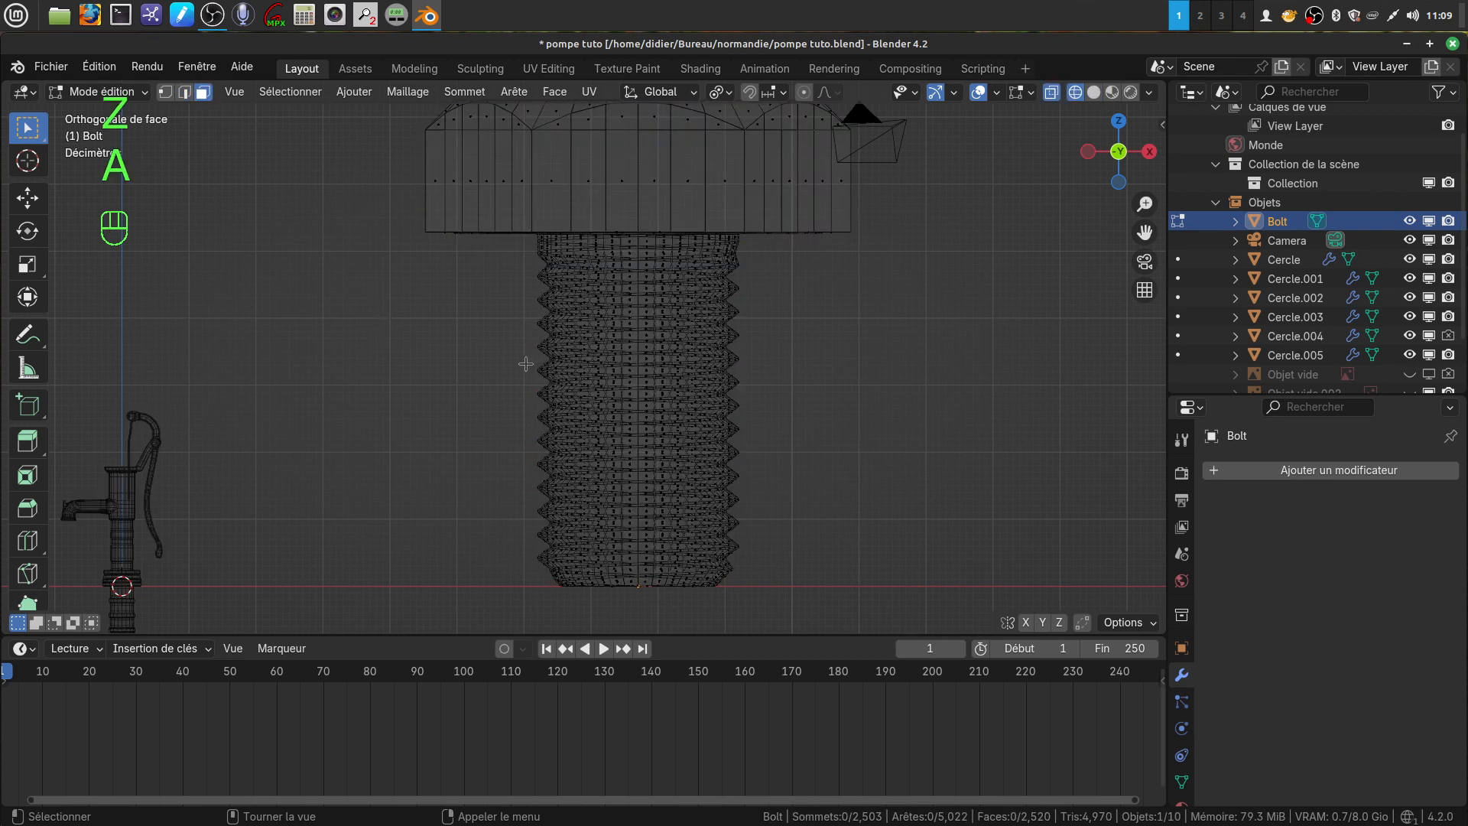
pyautogui.press('b')
pyautogui.moveTo(474, 237); pyautogui.dragTo(815, 587)
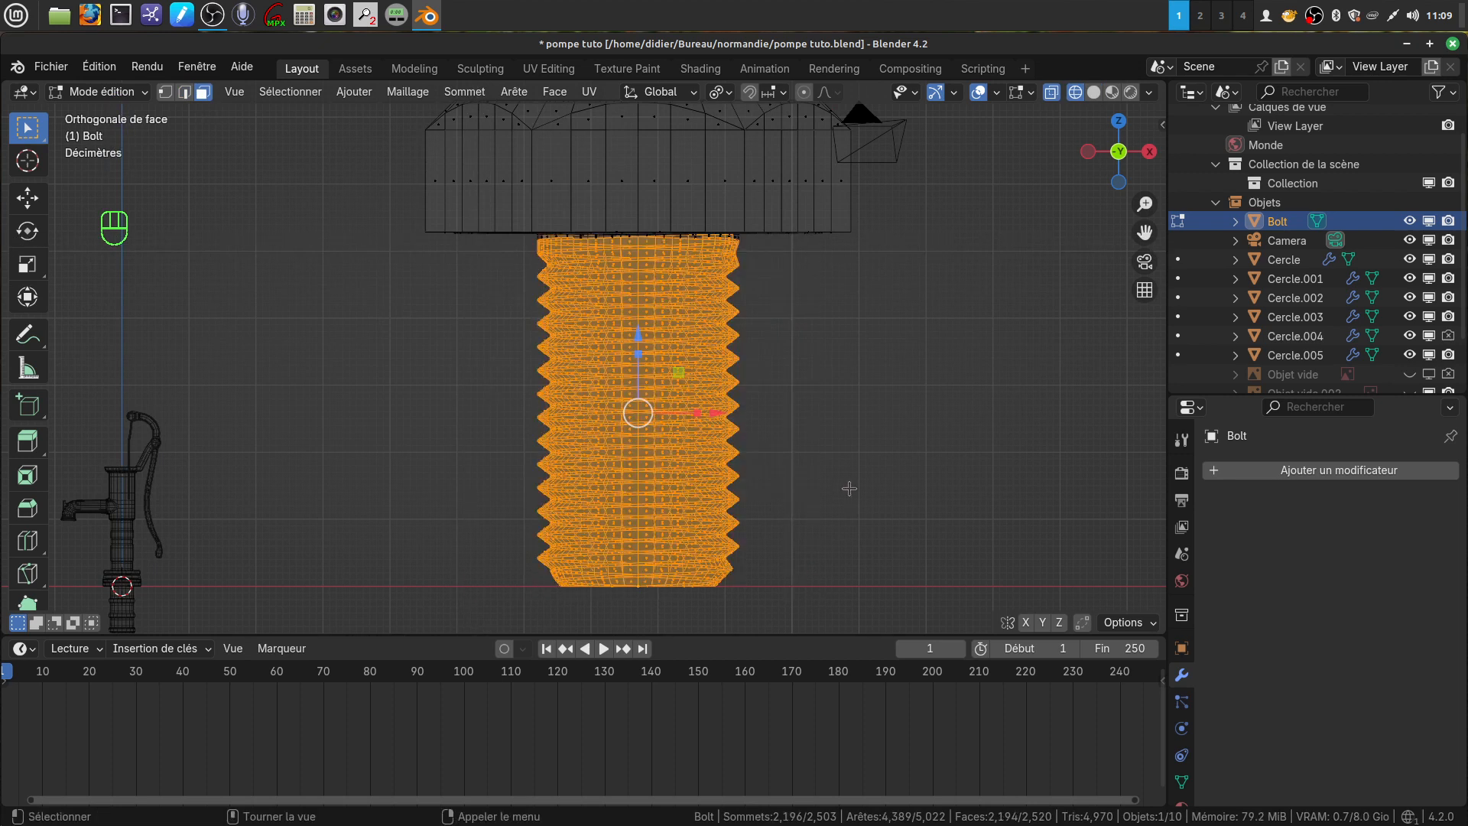
pyautogui.press('x')
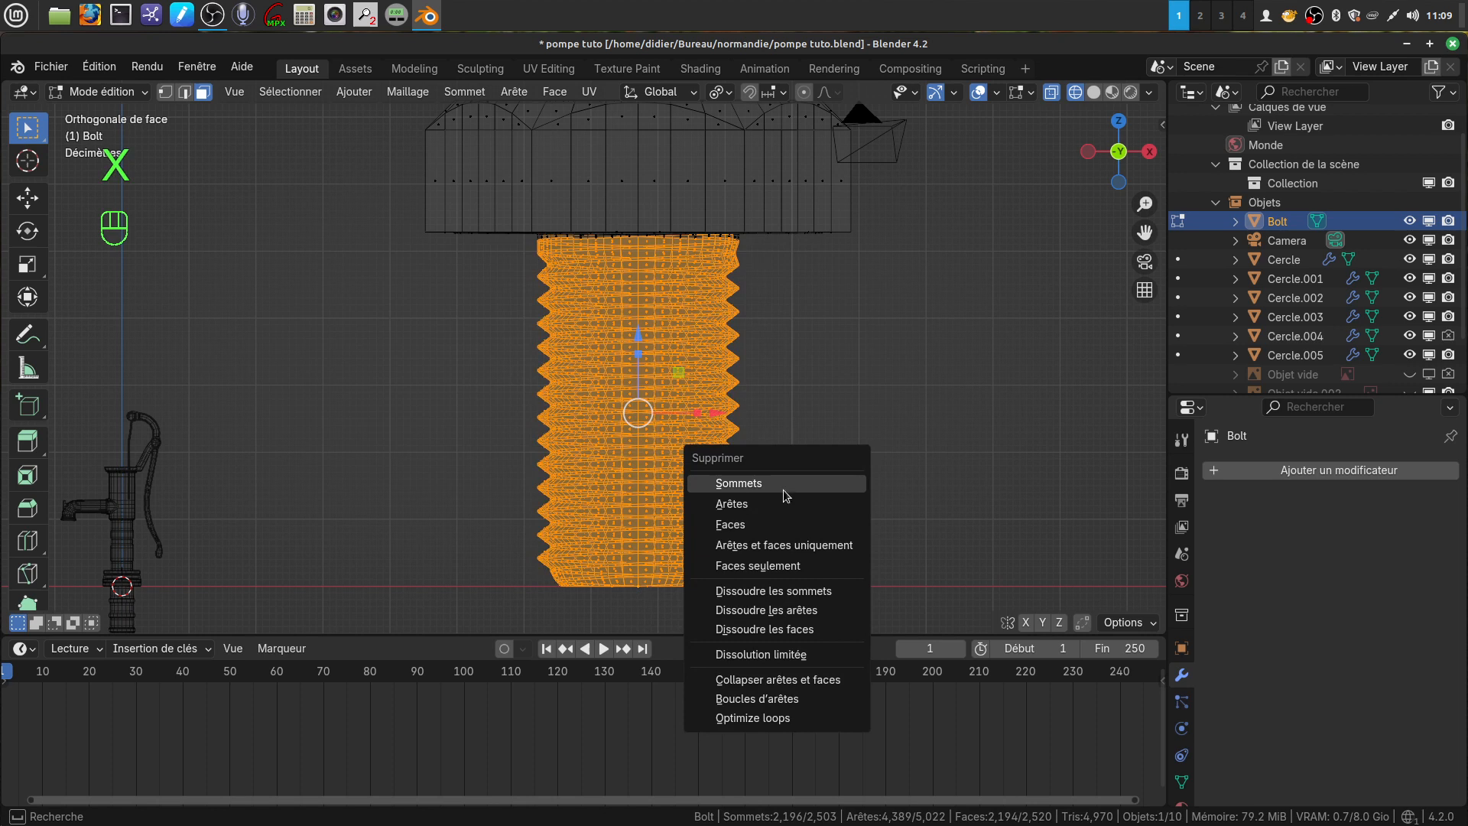
pyautogui.click(775, 530)
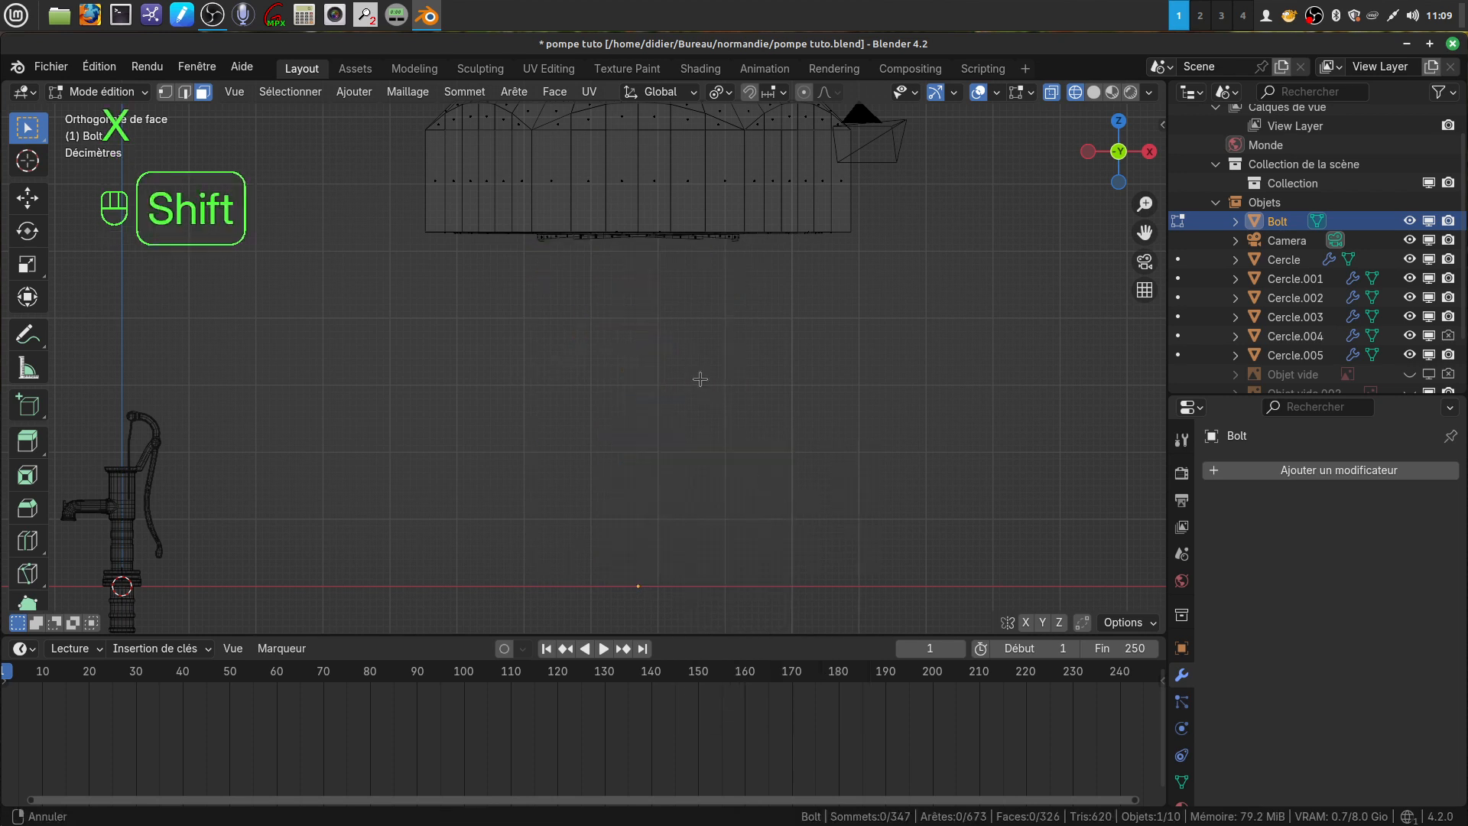
# Step: Select the thread remnants still protruding beneath the bolt head and delete their faces
pyautogui.keyDown('shift'); pyautogui.scroll(-3, 709, 385); pyautogui.keyUp('shift')
pyautogui.keyDown('shift'); pyautogui.scroll(5, 709, 384); pyautogui.keyUp('shift')
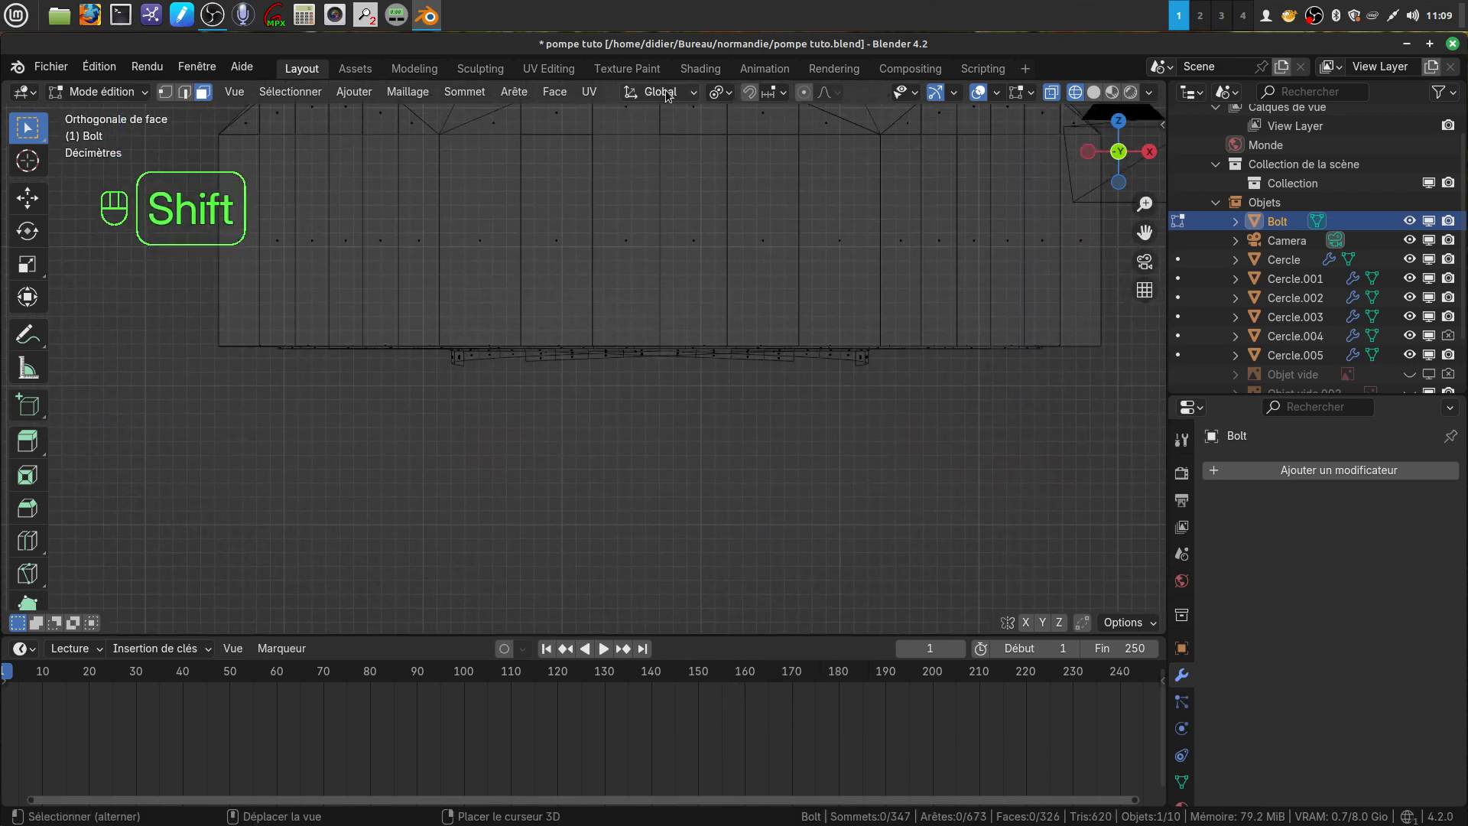
pyautogui.scroll(5, 733, 312)
pyautogui.keyDown('shift'); pyautogui.moveTo(734, 299); pyautogui.dragTo(727, 246, button='middle'); pyautogui.keyUp('shift')
pyautogui.scroll(-1, 666, 311)
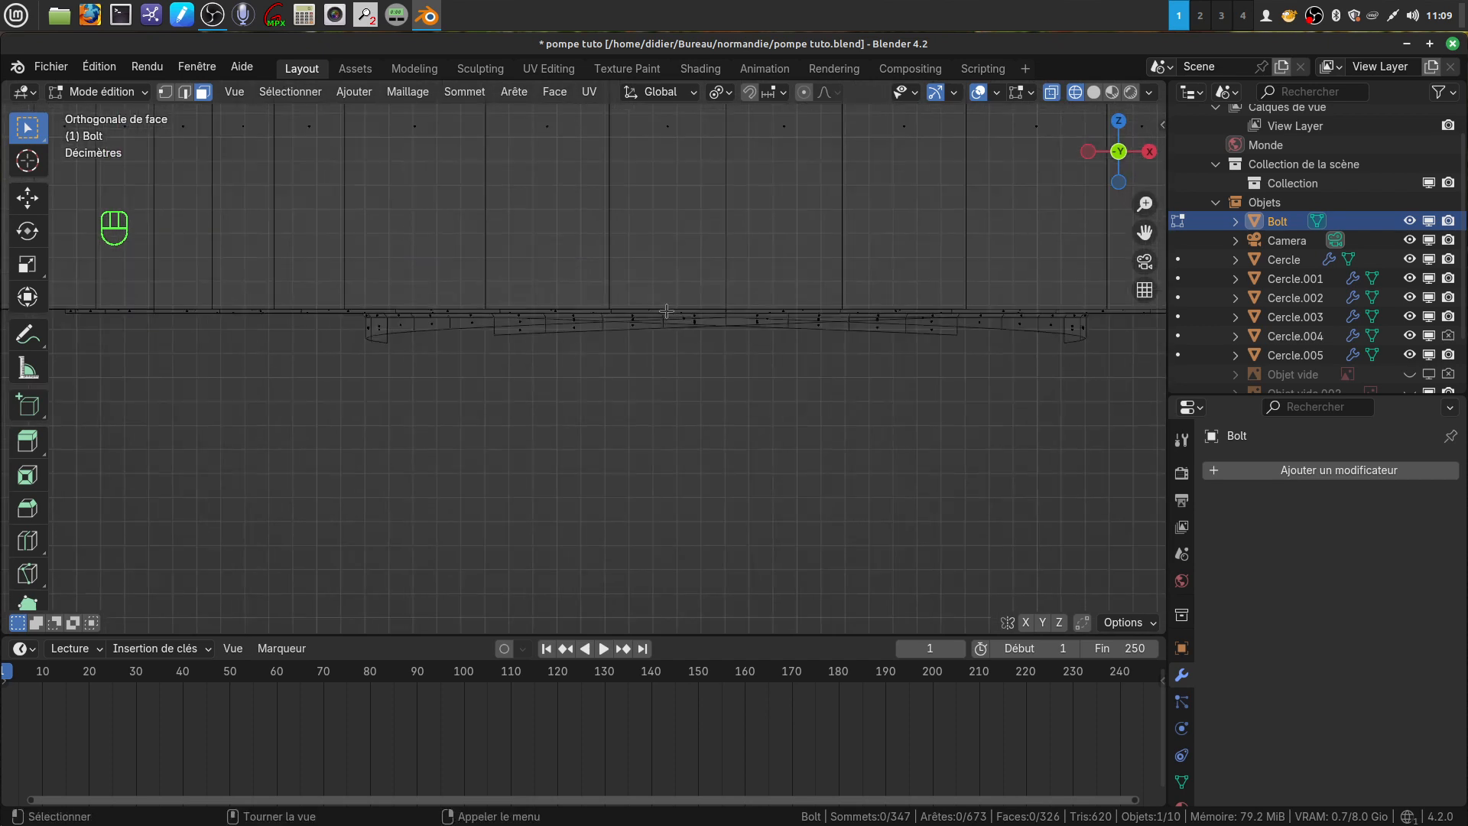
pyautogui.press('b')
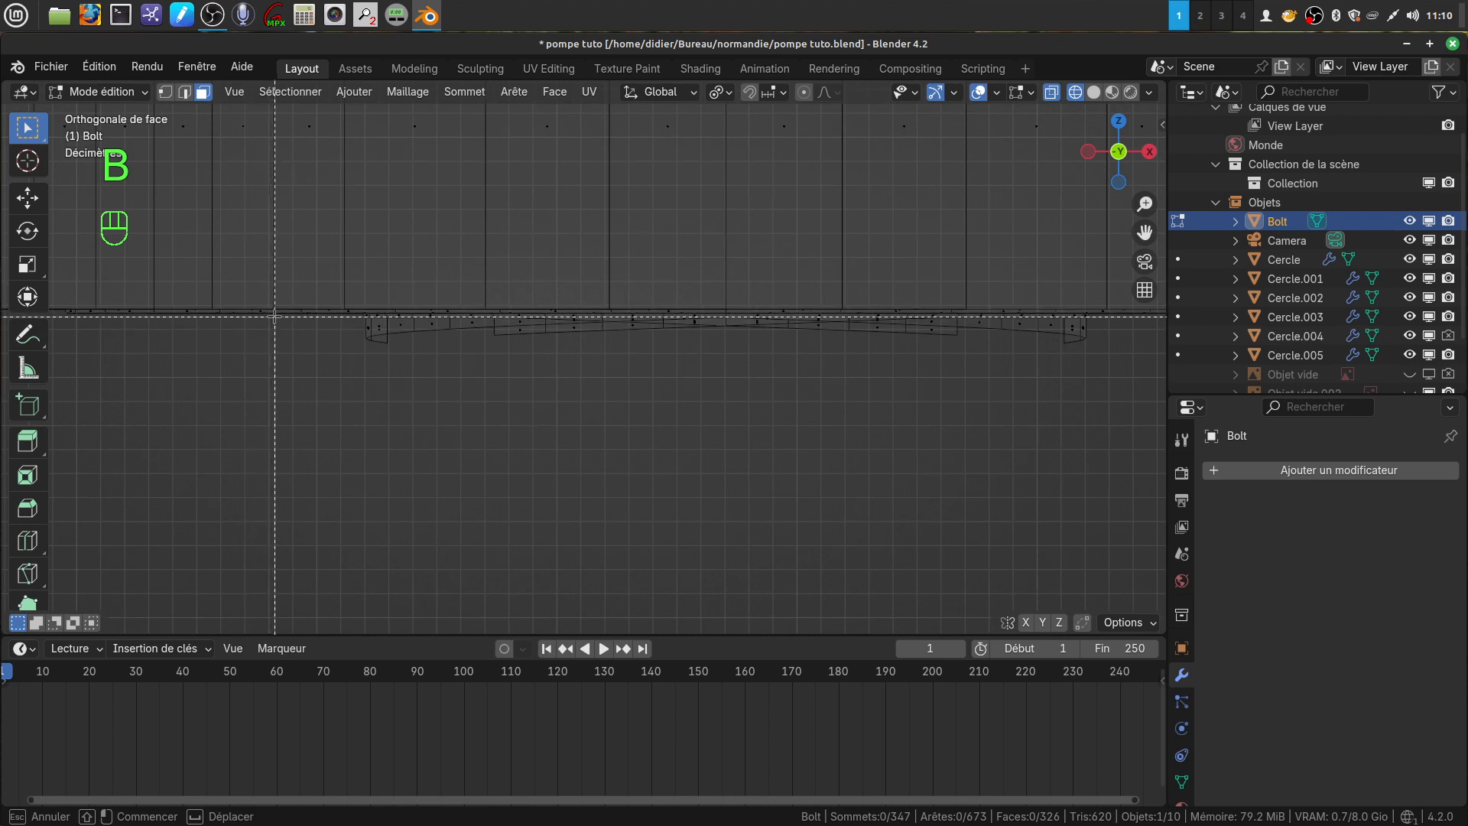
pyautogui.moveTo(275, 315); pyautogui.dragTo(1162, 469)
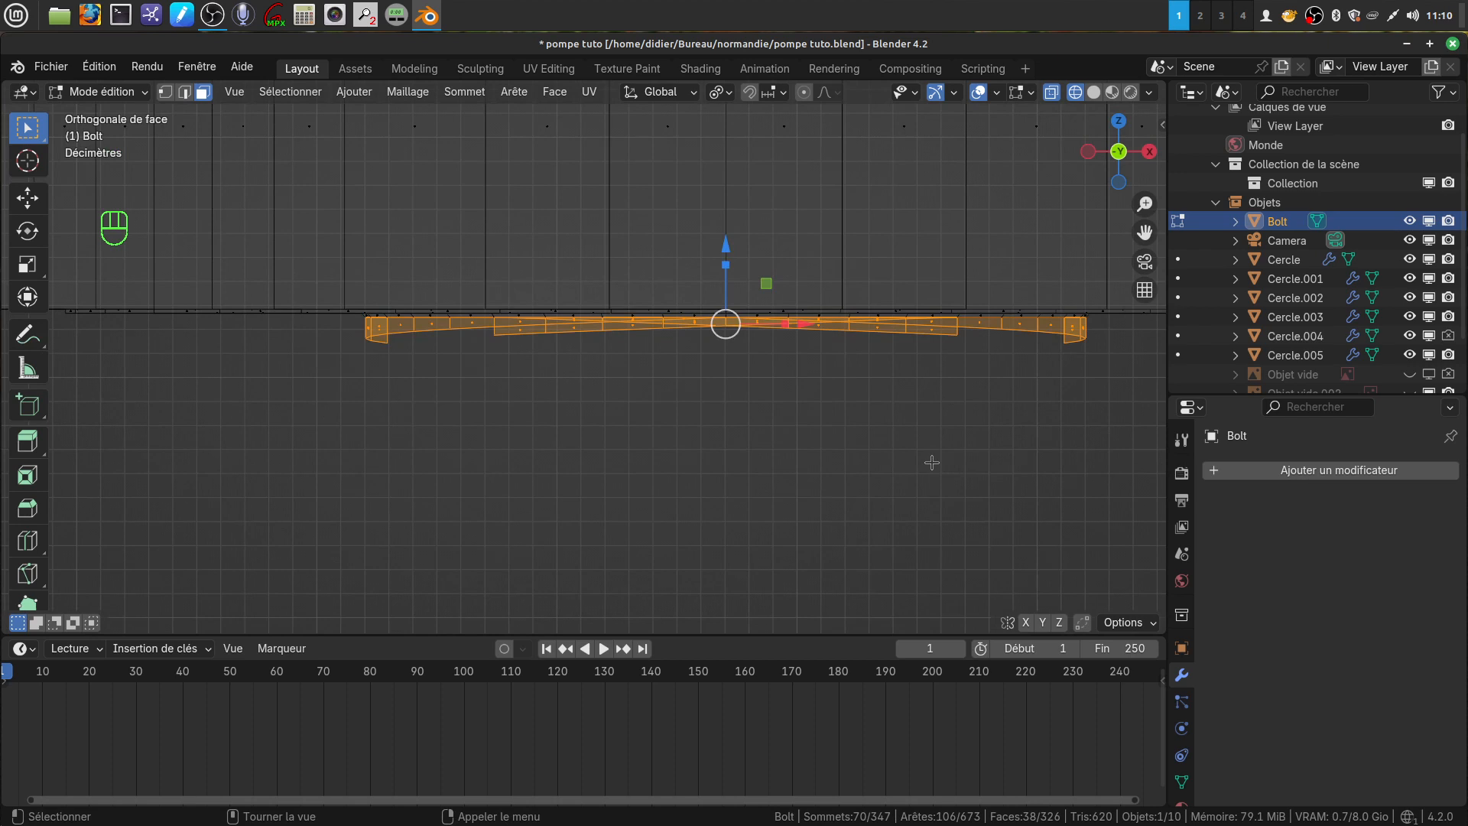
pyautogui.press('x')
pyautogui.click(850, 465)
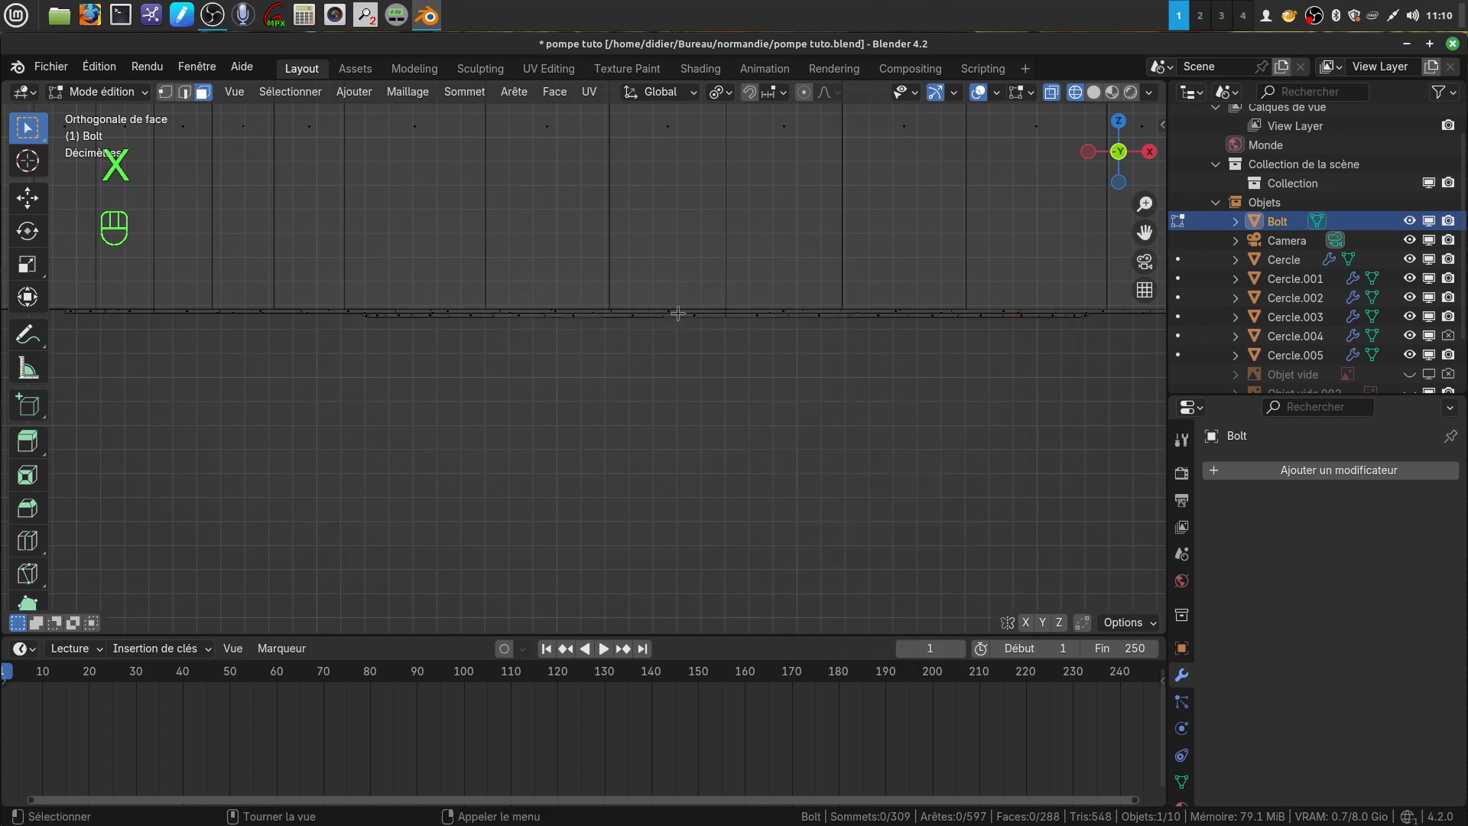
pyautogui.scroll(-5, 627, 319)
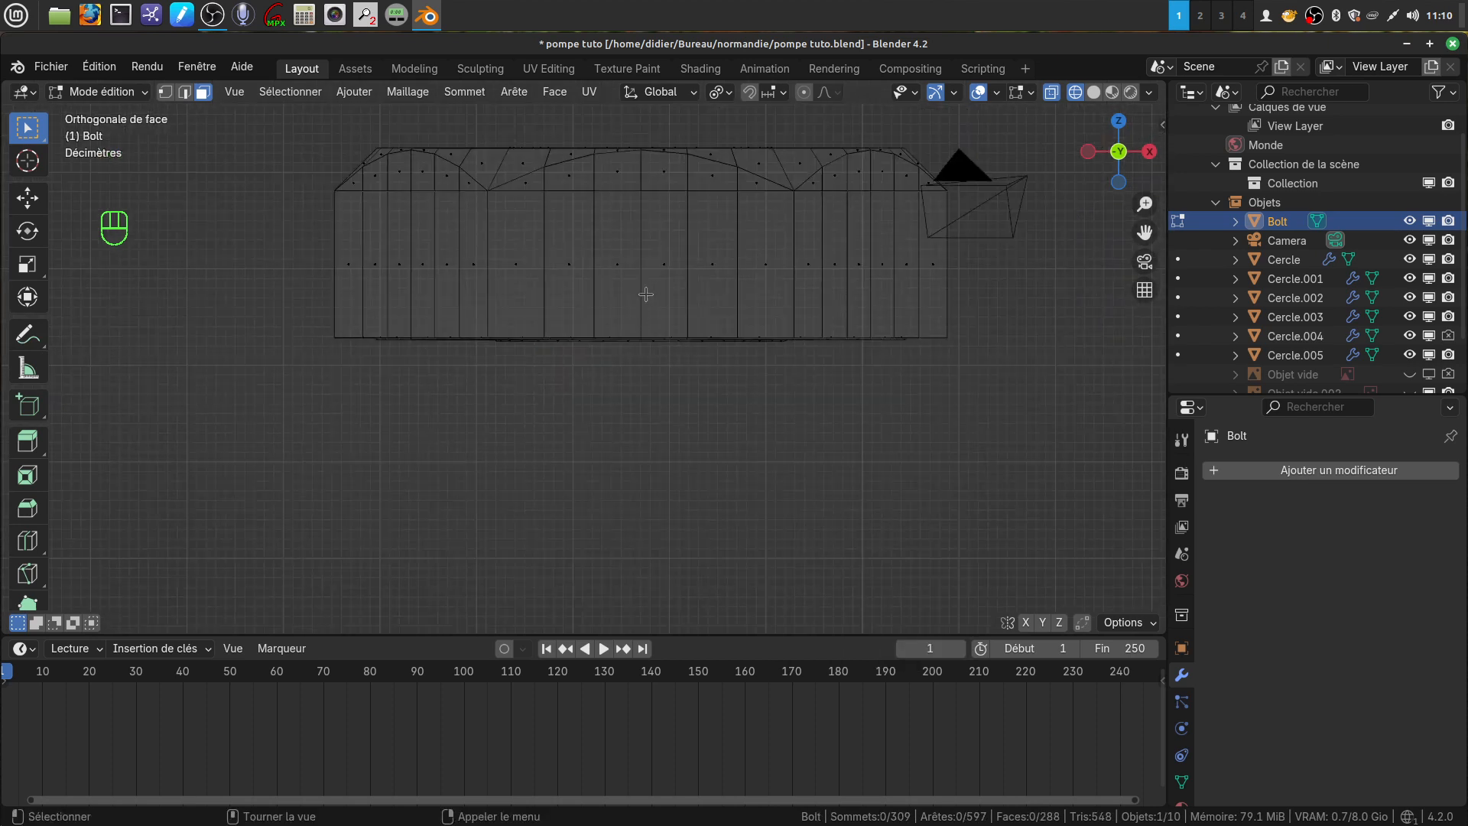
pyautogui.scroll(3, 710, 353)
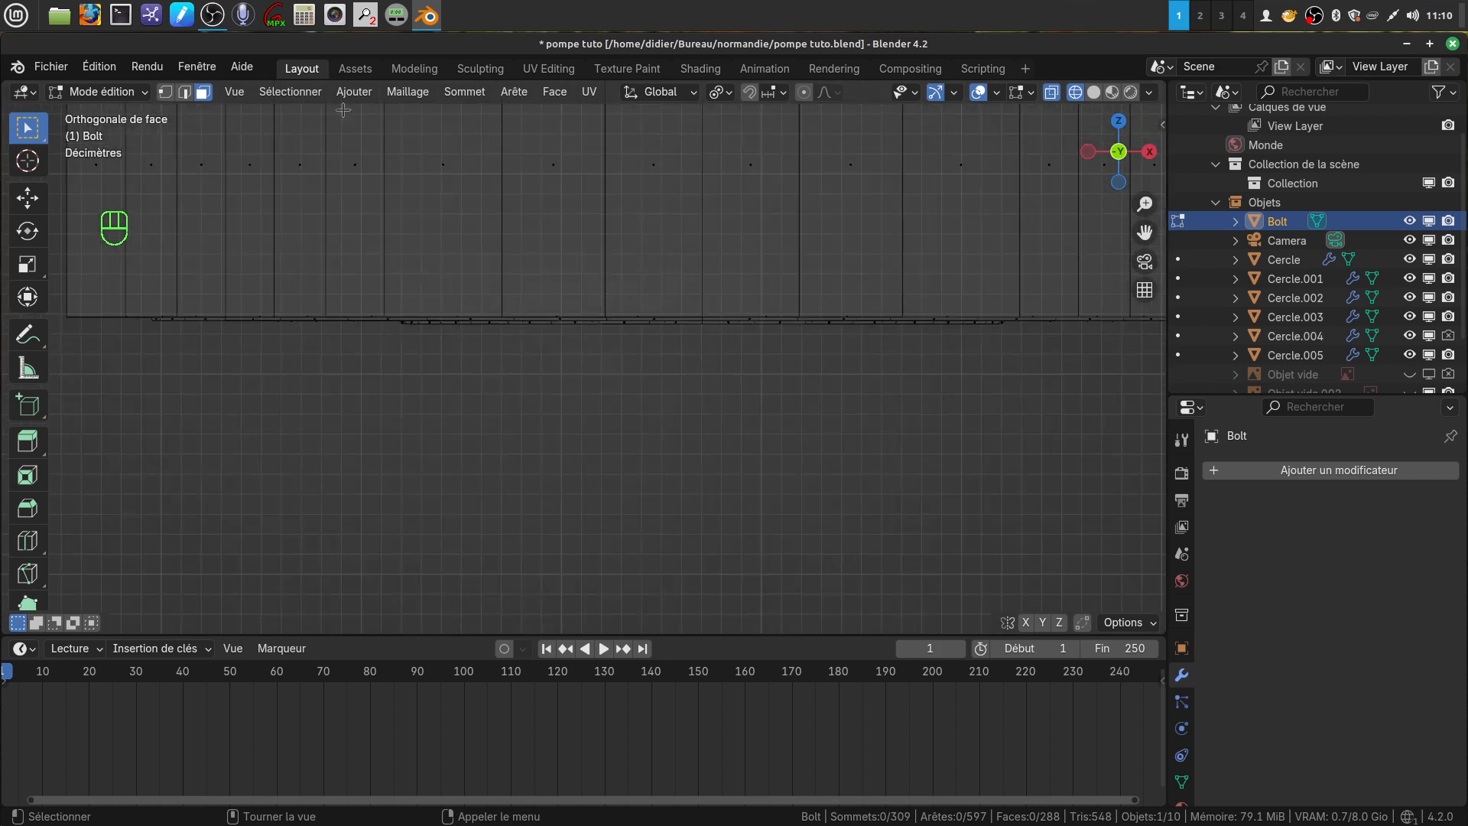
# Step: In solid view, select the ring of faces around the hole under the head, grow the selection once and delete those faces
pyautogui.press('z')
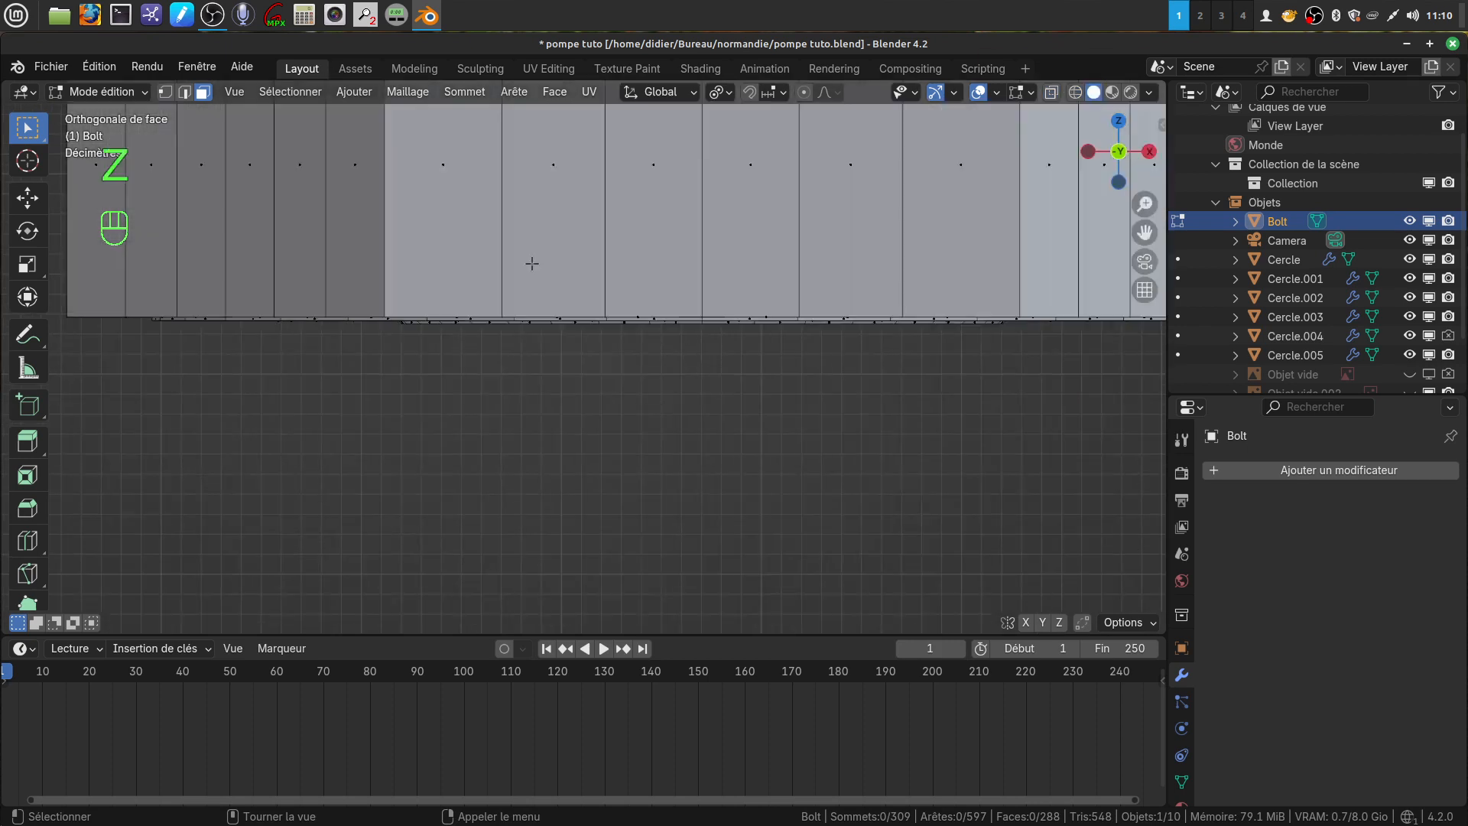
pyautogui.click(184, 91)
pyautogui.moveTo(665, 359); pyautogui.dragTo(685, 263, button='middle')
pyautogui.scroll(4, 668, 423)
pyautogui.keyDown('shift'); pyautogui.moveTo(651, 428); pyautogui.dragTo(666, 298, button='middle'); pyautogui.keyUp('shift')
pyautogui.scroll(-3, 670, 376)
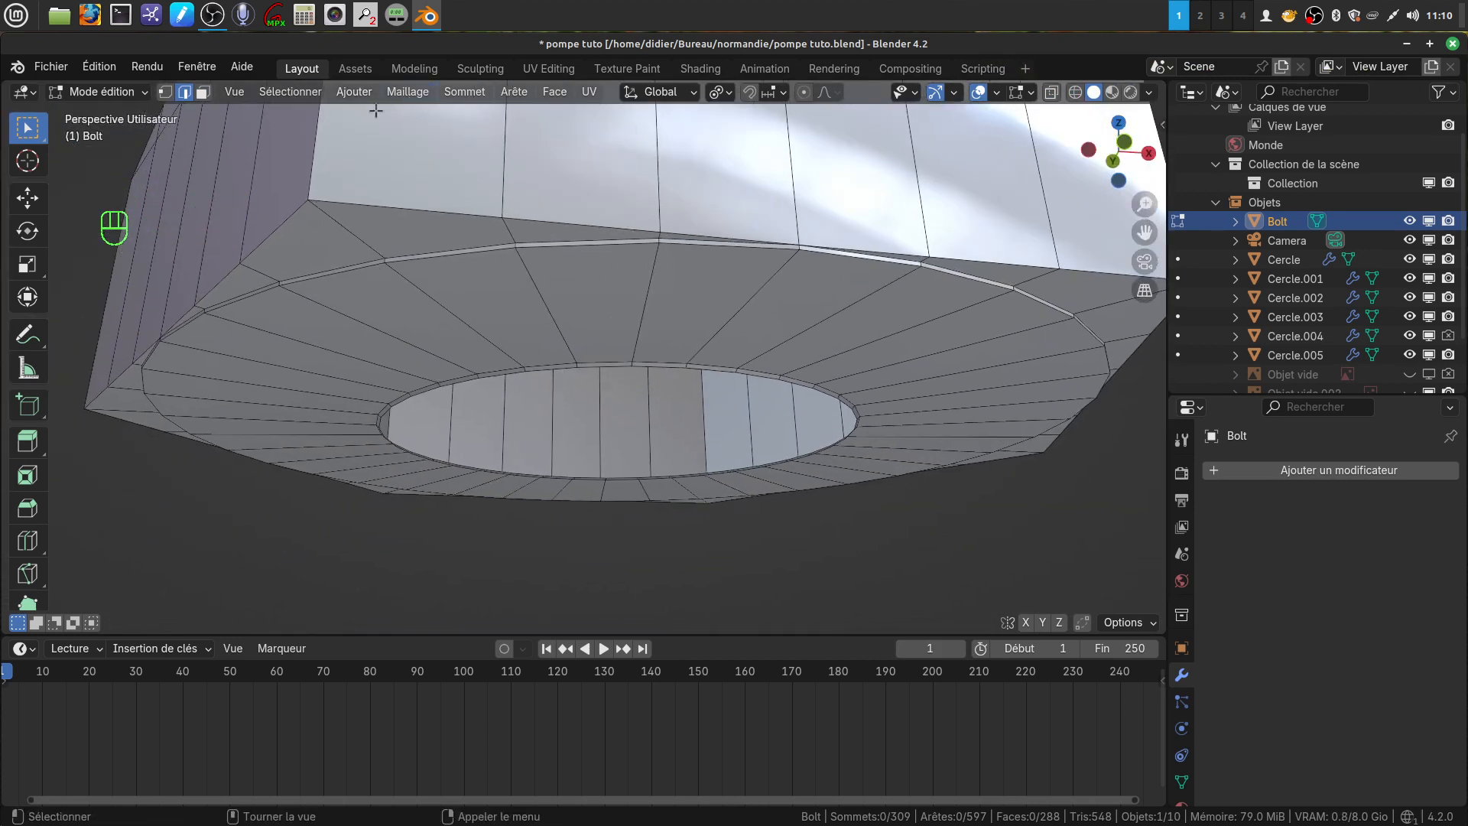
pyautogui.click(203, 92)
pyautogui.scroll(4, 757, 401)
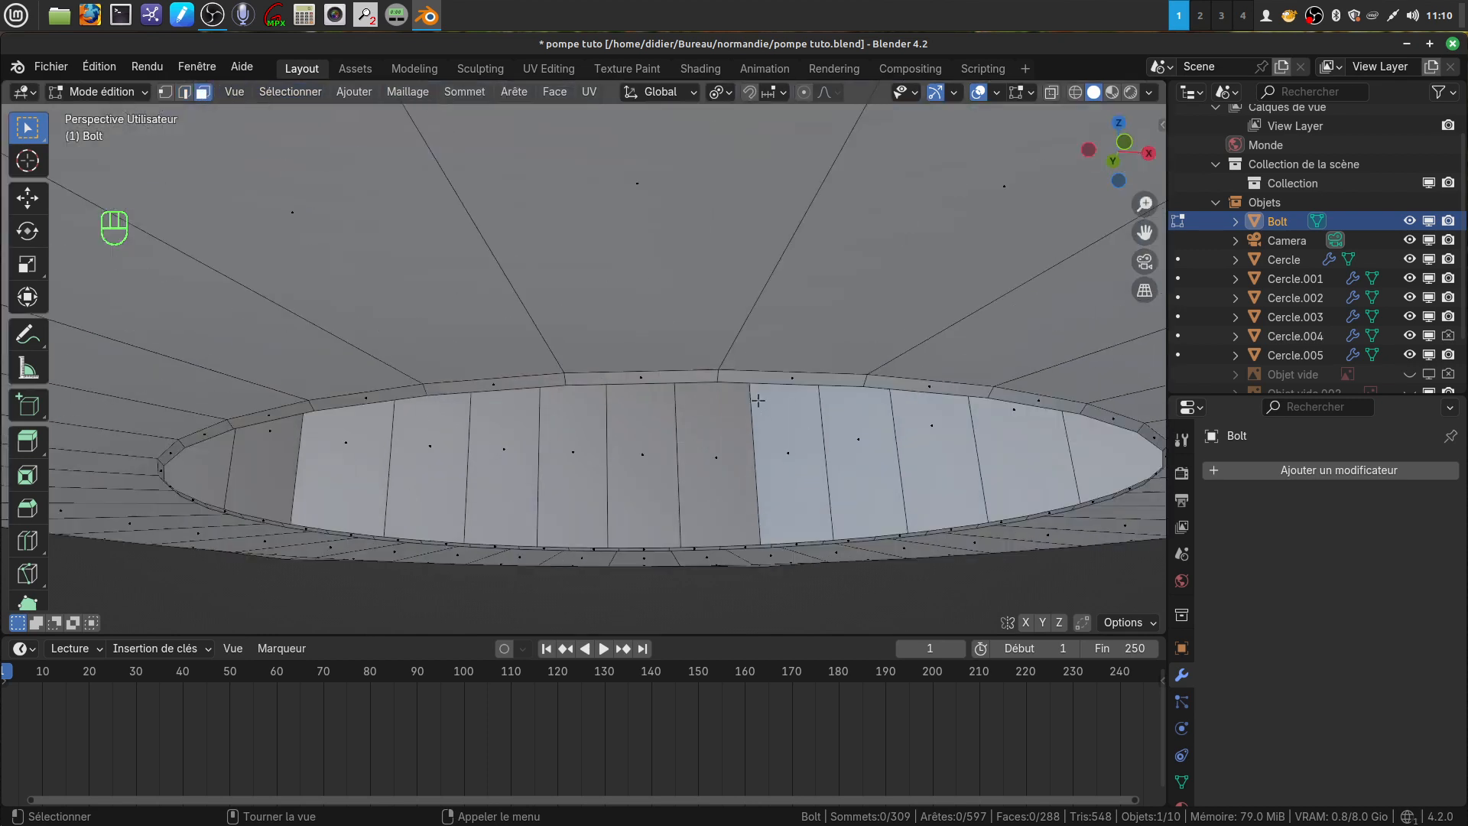
pyautogui.keyDown('alt'); pyautogui.click(733, 331); pyautogui.keyUp('alt')
pyautogui.scroll(-2, 765, 374)
pyautogui.press('ctrl')
pyautogui.press('ctrl+KP_Add')
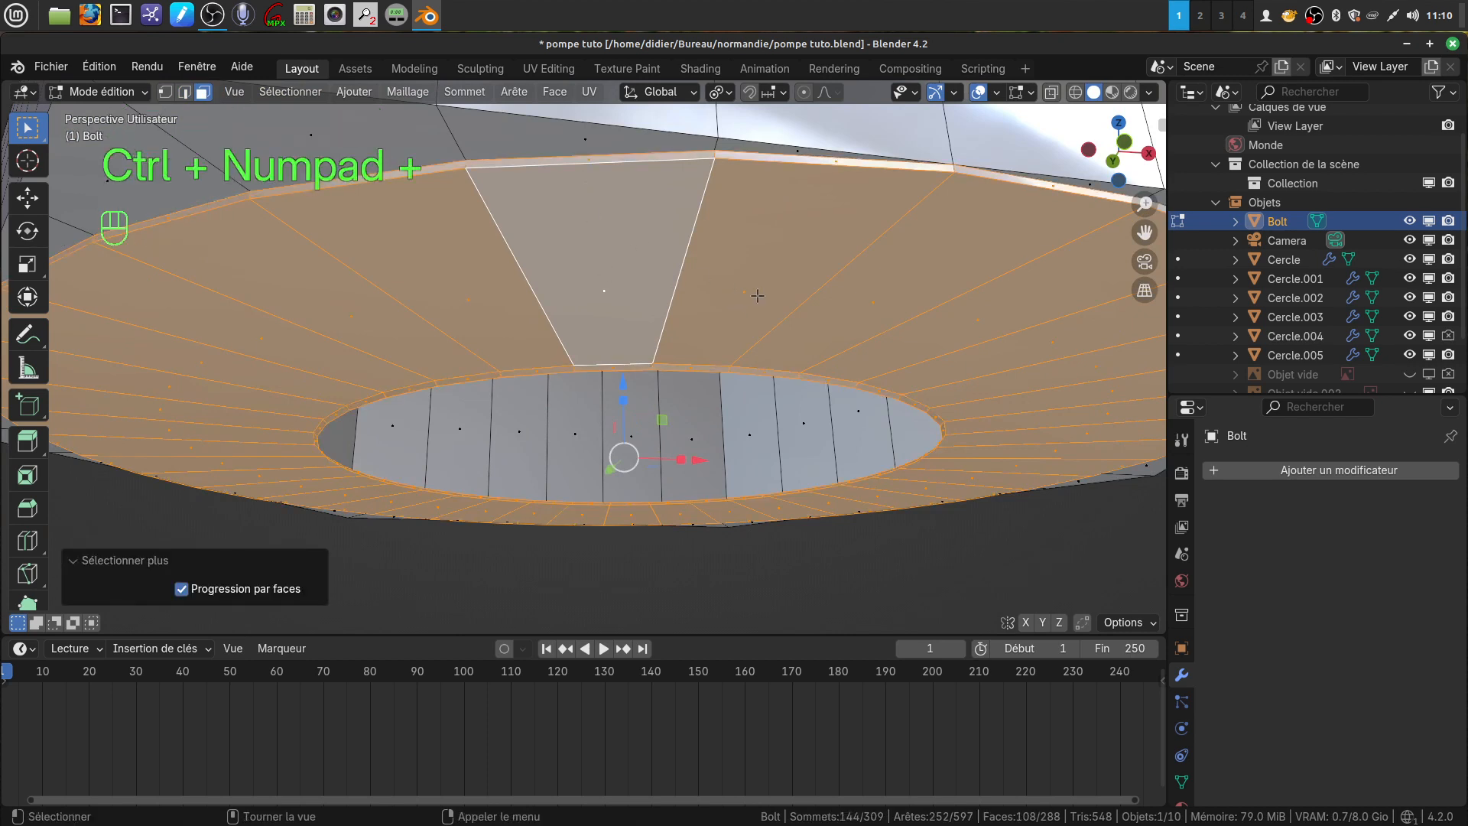
pyautogui.press('x')
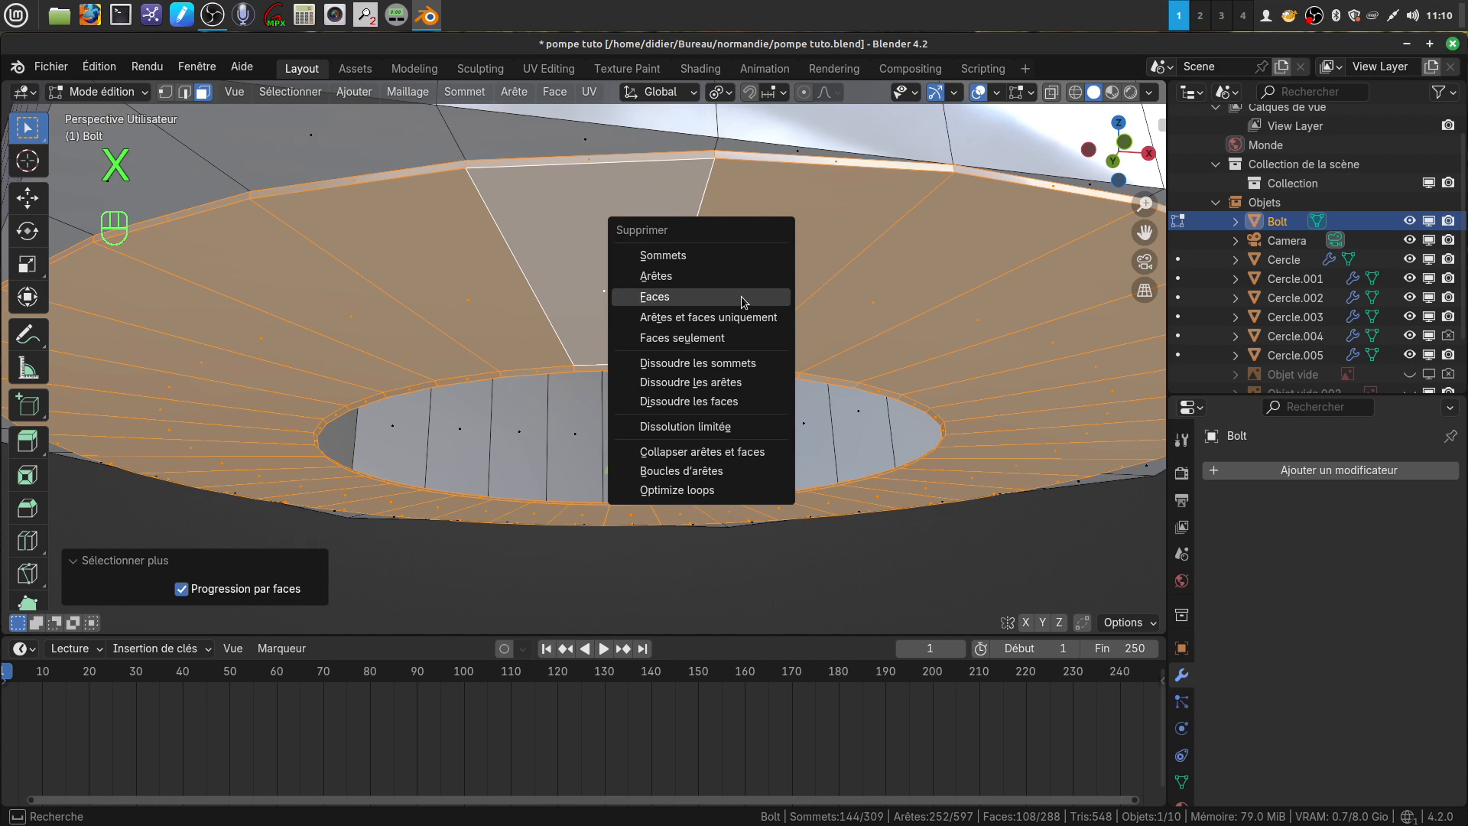
pyautogui.click(685, 308)
# Step: Select the open circular edge loop under the bolt head and extrude it inward at a scale of about 0.487
pyautogui.click(189, 95)
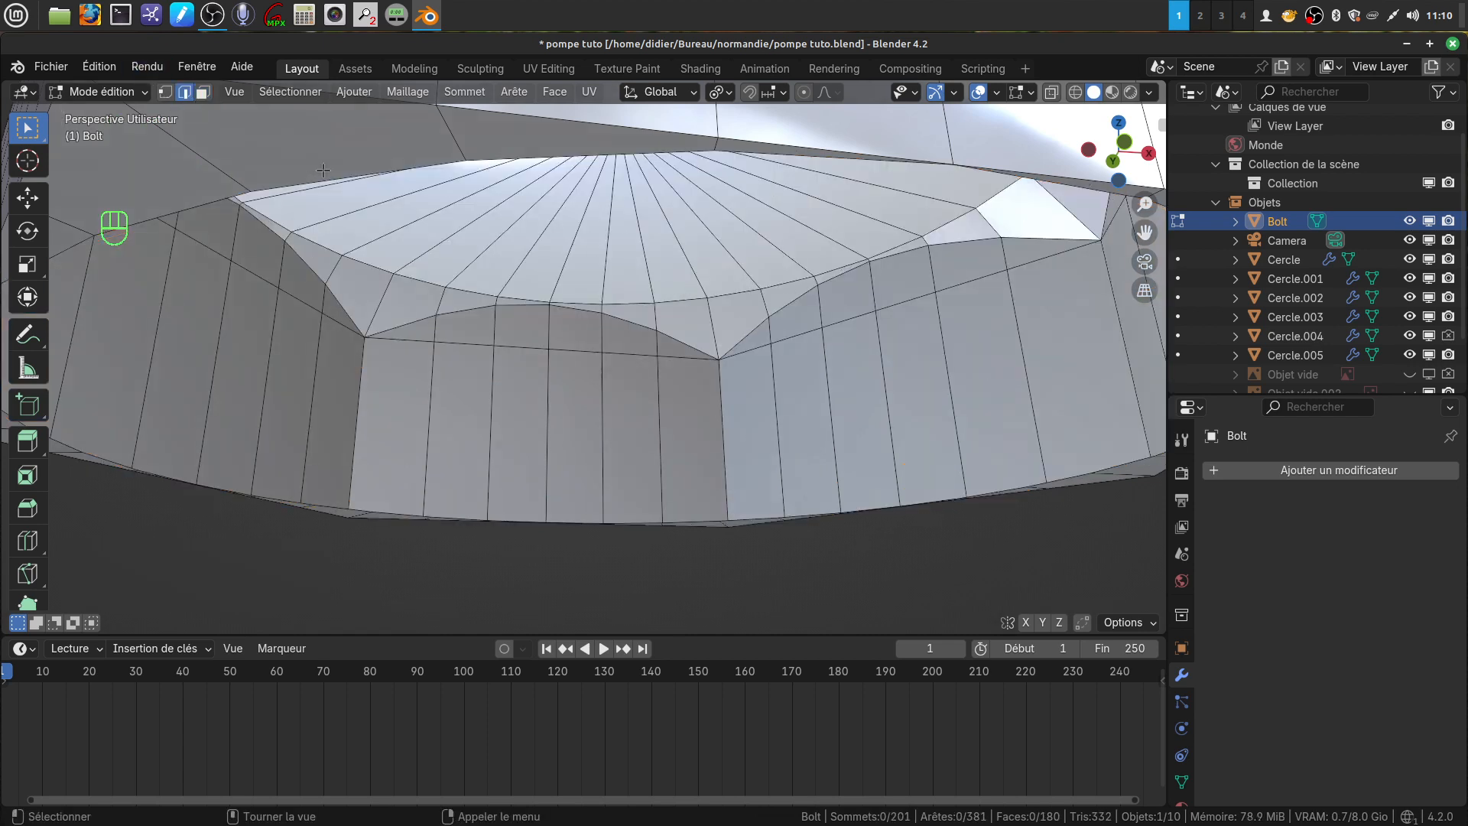
pyautogui.keyDown('alt'); pyautogui.click(326, 180); pyautogui.keyUp('alt')
pyautogui.press('KP_Decimal')
pyautogui.moveTo(776, 343); pyautogui.dragTo(880, 455, button='middle')
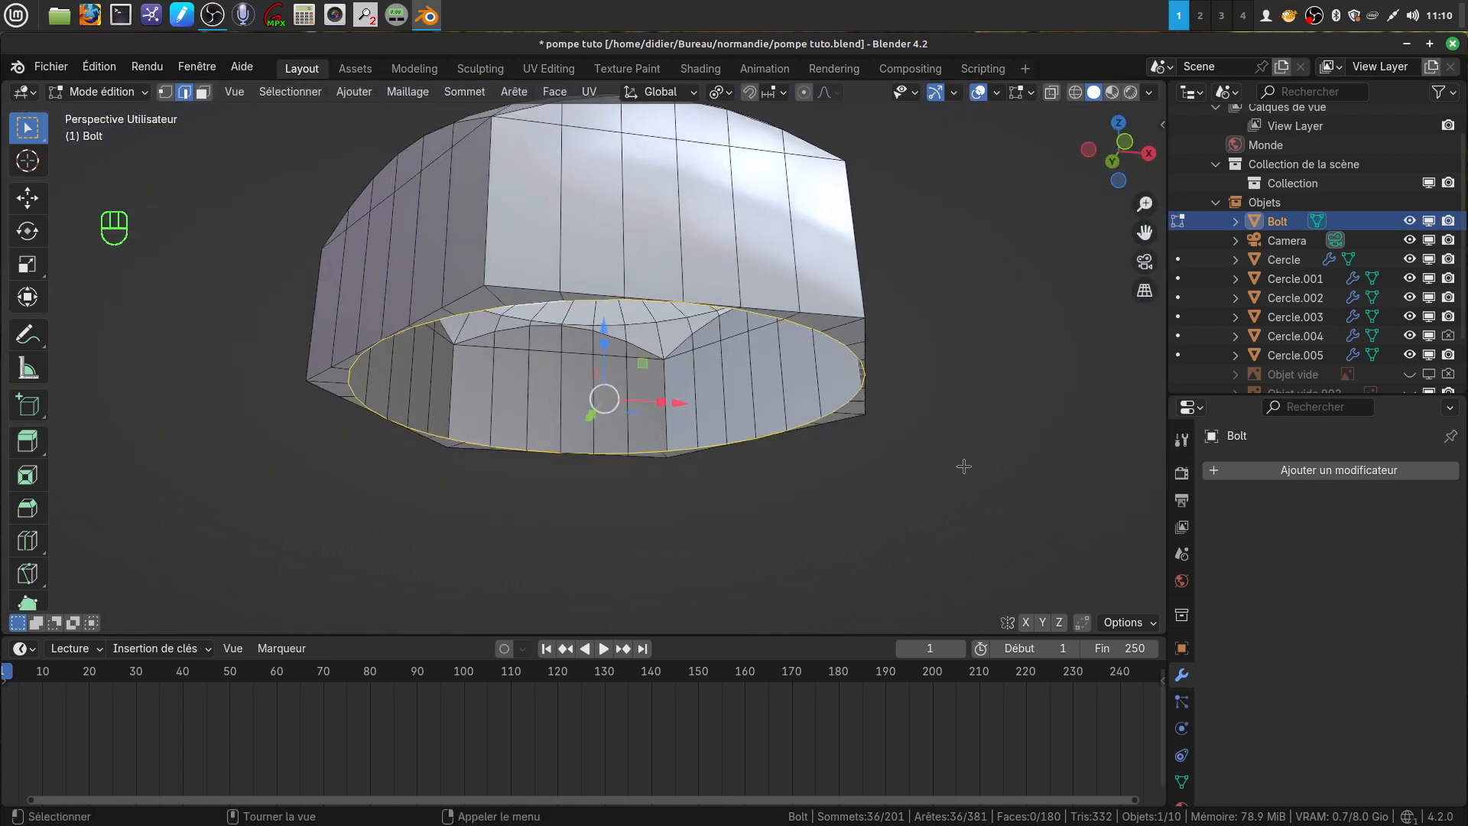
pyautogui.press('s')
pyautogui.rightClick(883, 443)
pyautogui.press('e')
pyautogui.press('s')
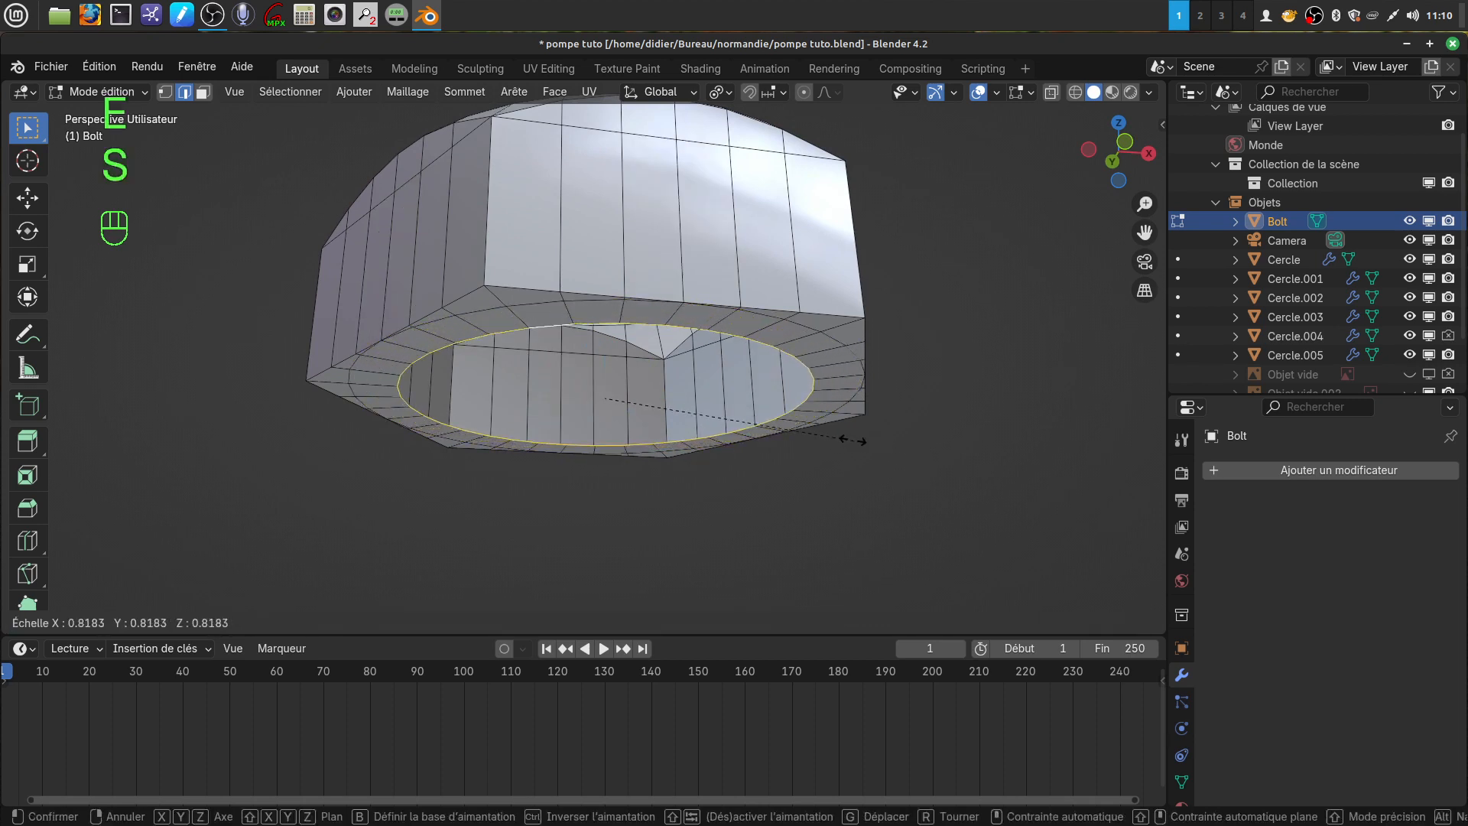
pyautogui.click(745, 431)
# Step: Slightly enlarge the inner edge ring, then extrude it about 4.31 m downward along Z to form a smooth shank
pyautogui.moveTo(746, 430)
pyautogui.mouseDown(button='middle')
pyautogui.moveTo(728, 348)
pyautogui.moveTo(737, 304)
pyautogui.moveTo(743, 425)
pyautogui.moveTo(765, 436)
pyautogui.mouseUp(button='middle')
pyautogui.press('s')
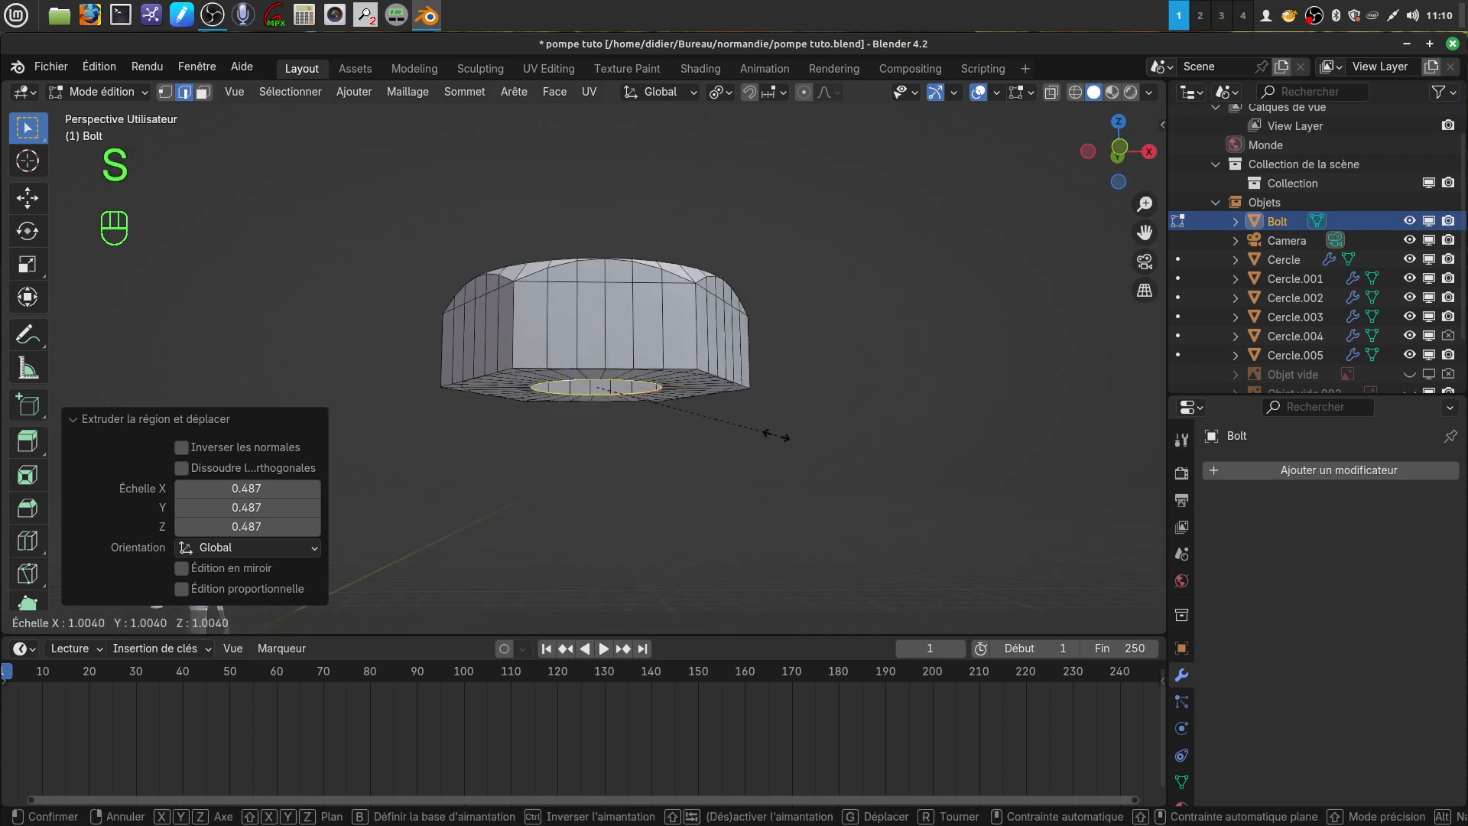
pyautogui.click(773, 448)
pyautogui.press('e')
pyautogui.rightClick(749, 442)
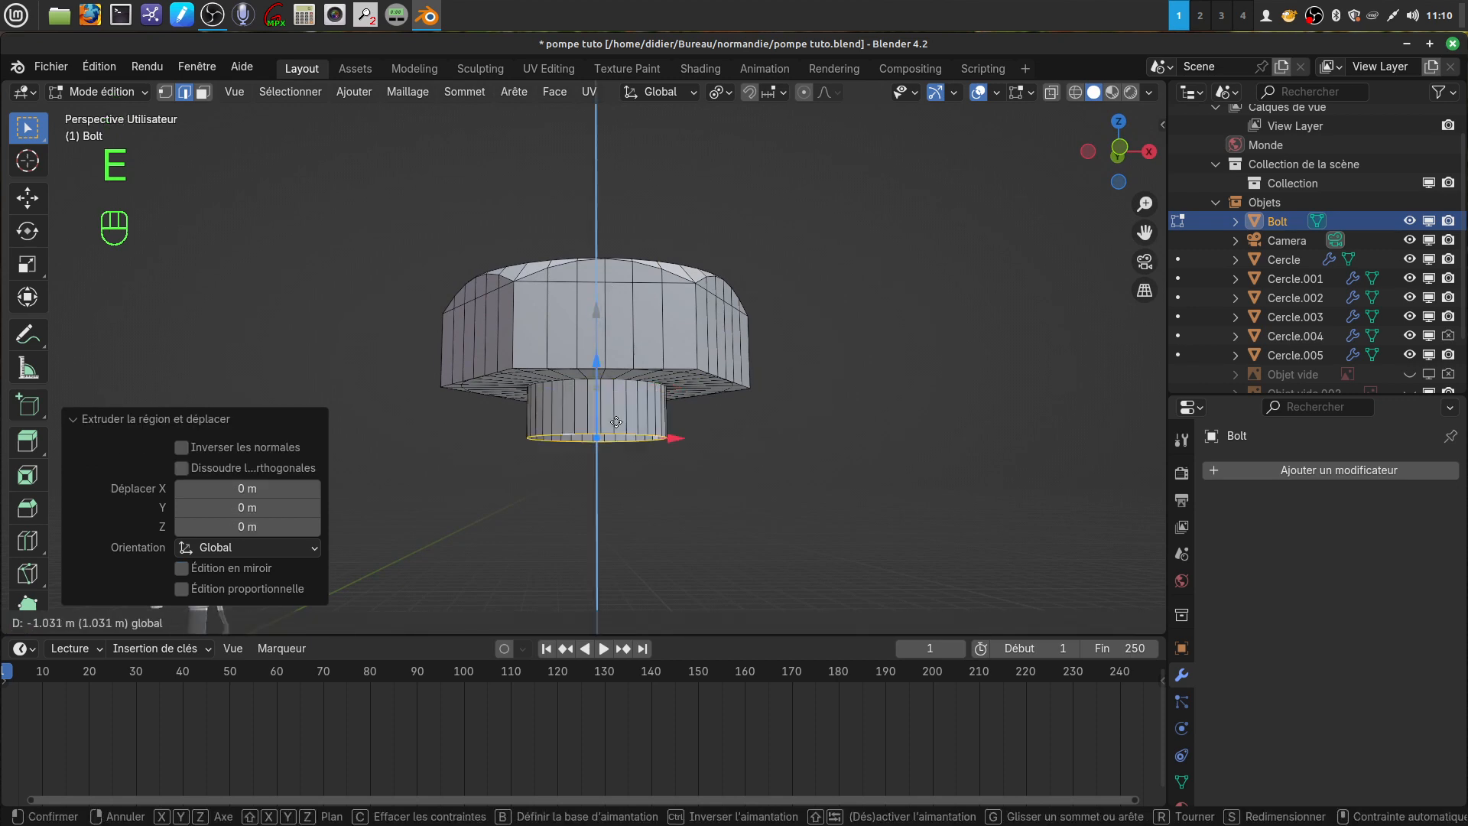
pyautogui.click(696, 429)
# Step: Select every arc segment of the circular edge on the underside of the bolt head and dissolve those edges
pyautogui.scroll(-1, 675, 475)
pyautogui.scroll(-1, 670, 472)
pyautogui.moveTo(665, 468); pyautogui.dragTo(747, 393, button='middle')
pyautogui.scroll(4, 688, 469)
pyautogui.scroll(1, 688, 469)
pyautogui.scroll(1, 689, 475)
pyautogui.moveTo(688, 475); pyautogui.dragTo(824, 267, button='middle')
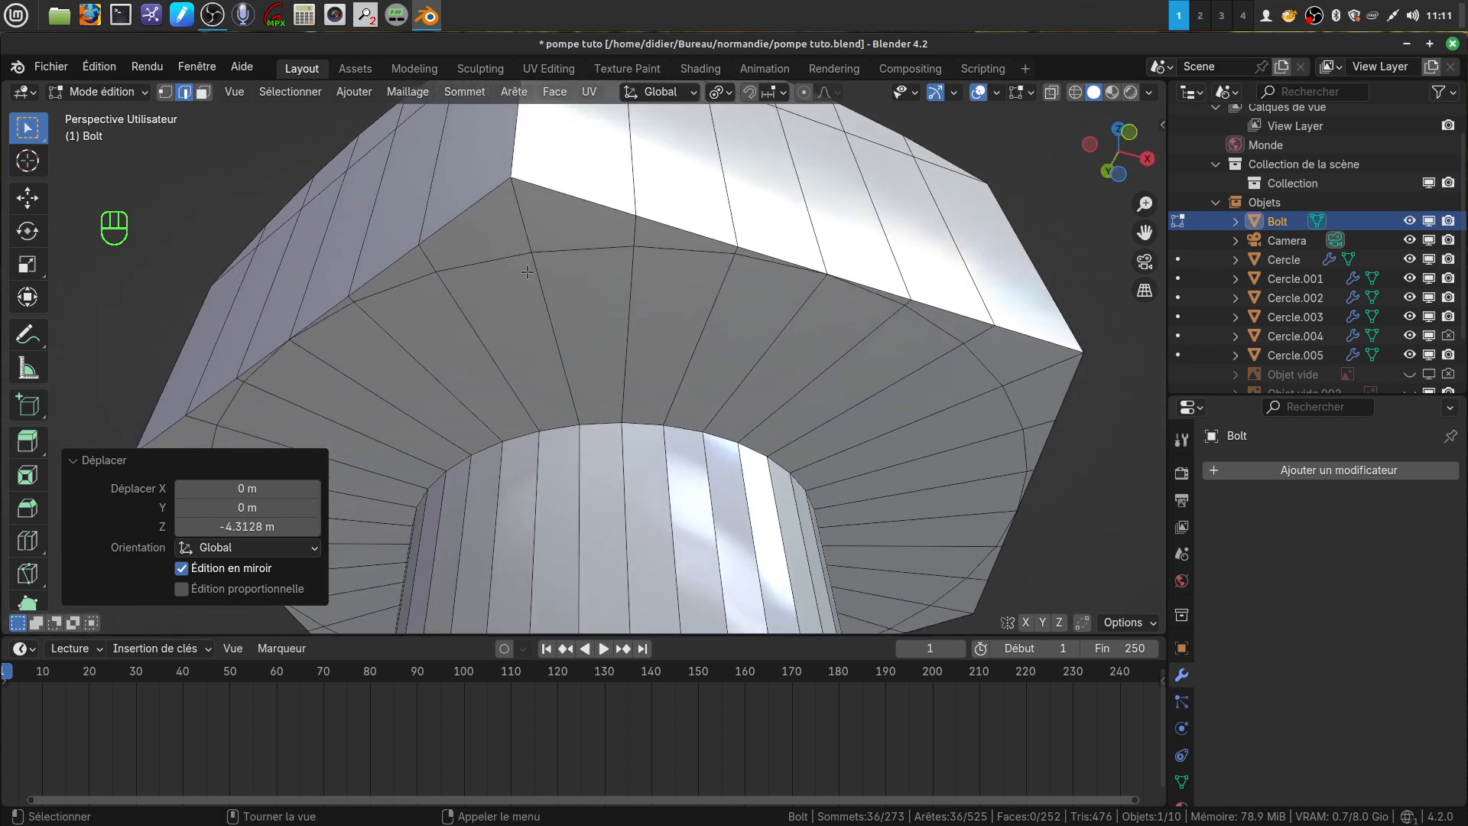
pyautogui.keyDown('alt'); pyautogui.click(487, 263); pyautogui.keyUp('alt')
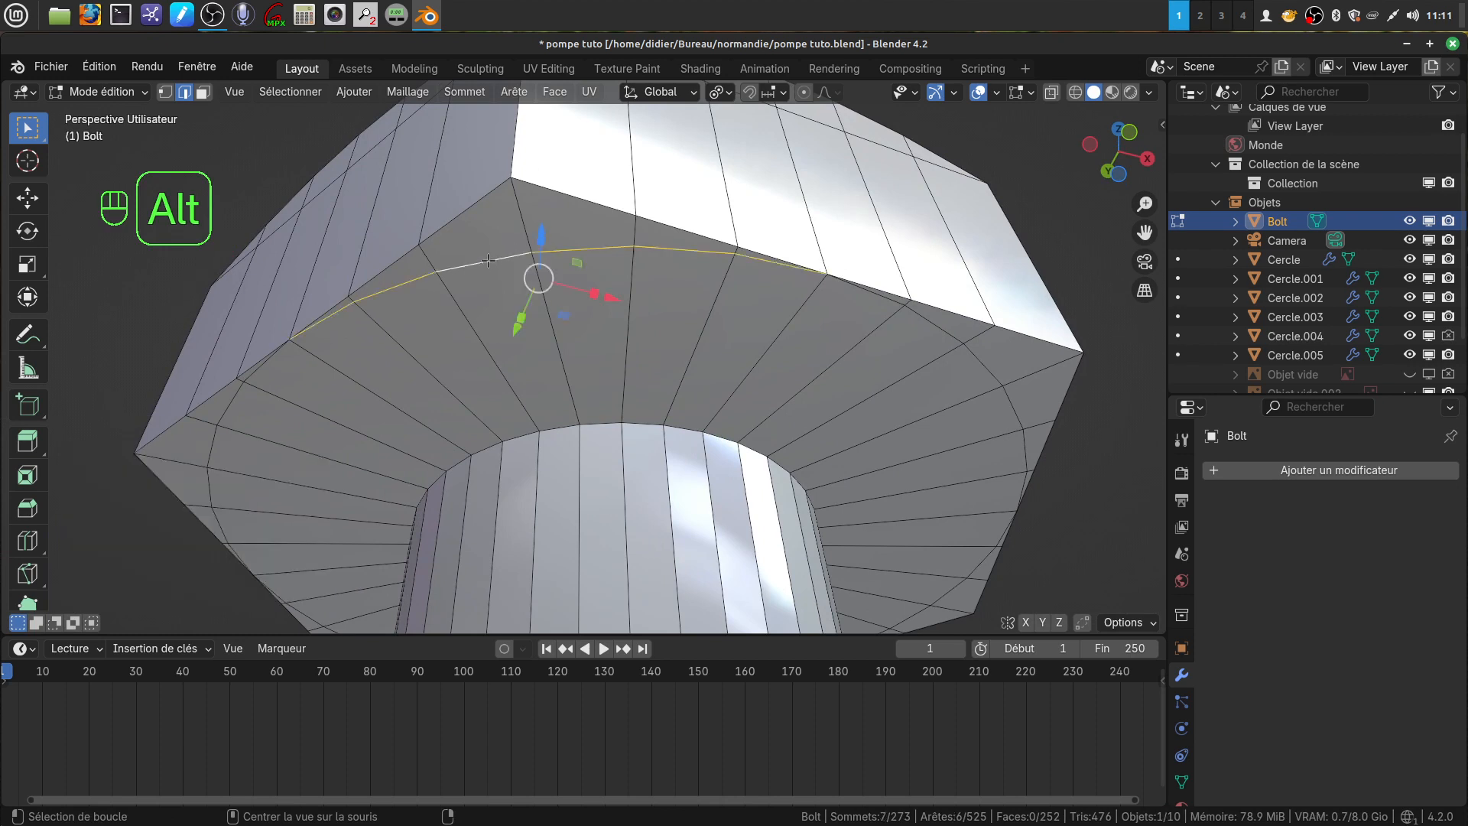
pyautogui.keyDown('alt'); pyautogui.keyDown('shift'); pyautogui.click(206, 441); pyautogui.keyUp('shift'); pyautogui.keyUp('alt')
pyautogui.moveTo(206, 441); pyautogui.dragTo(746, 339, button='middle')
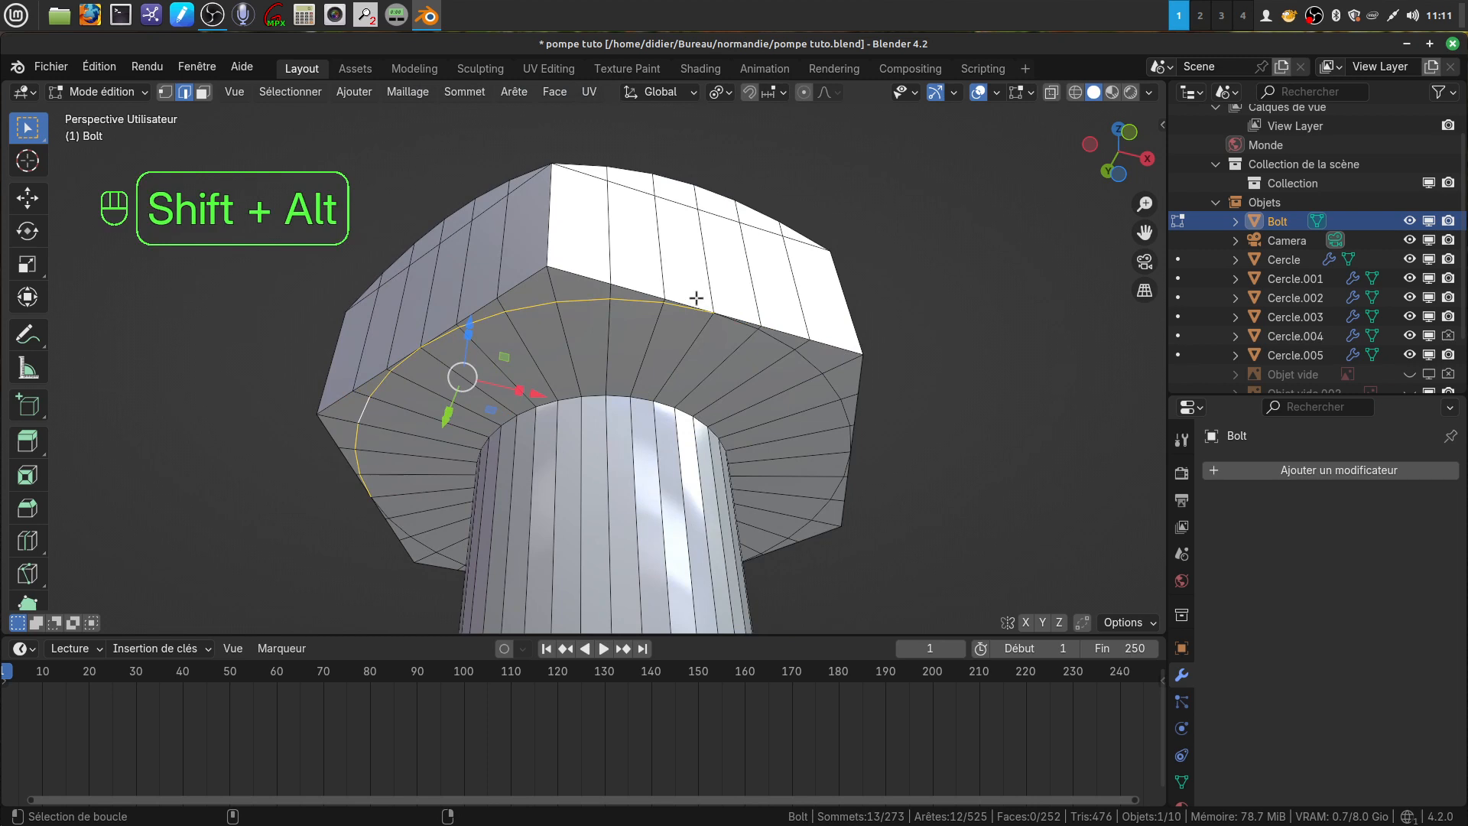
pyautogui.keyDown('alt'); pyautogui.keyDown('shift'); pyautogui.click(798, 350); pyautogui.keyUp('shift'); pyautogui.keyUp('alt')
pyautogui.keyDown('alt'); pyautogui.keyDown('shift'); pyautogui.click(817, 506); pyautogui.keyUp('shift'); pyautogui.keyUp('alt')
pyautogui.moveTo(817, 506); pyautogui.dragTo(920, 551, button='middle')
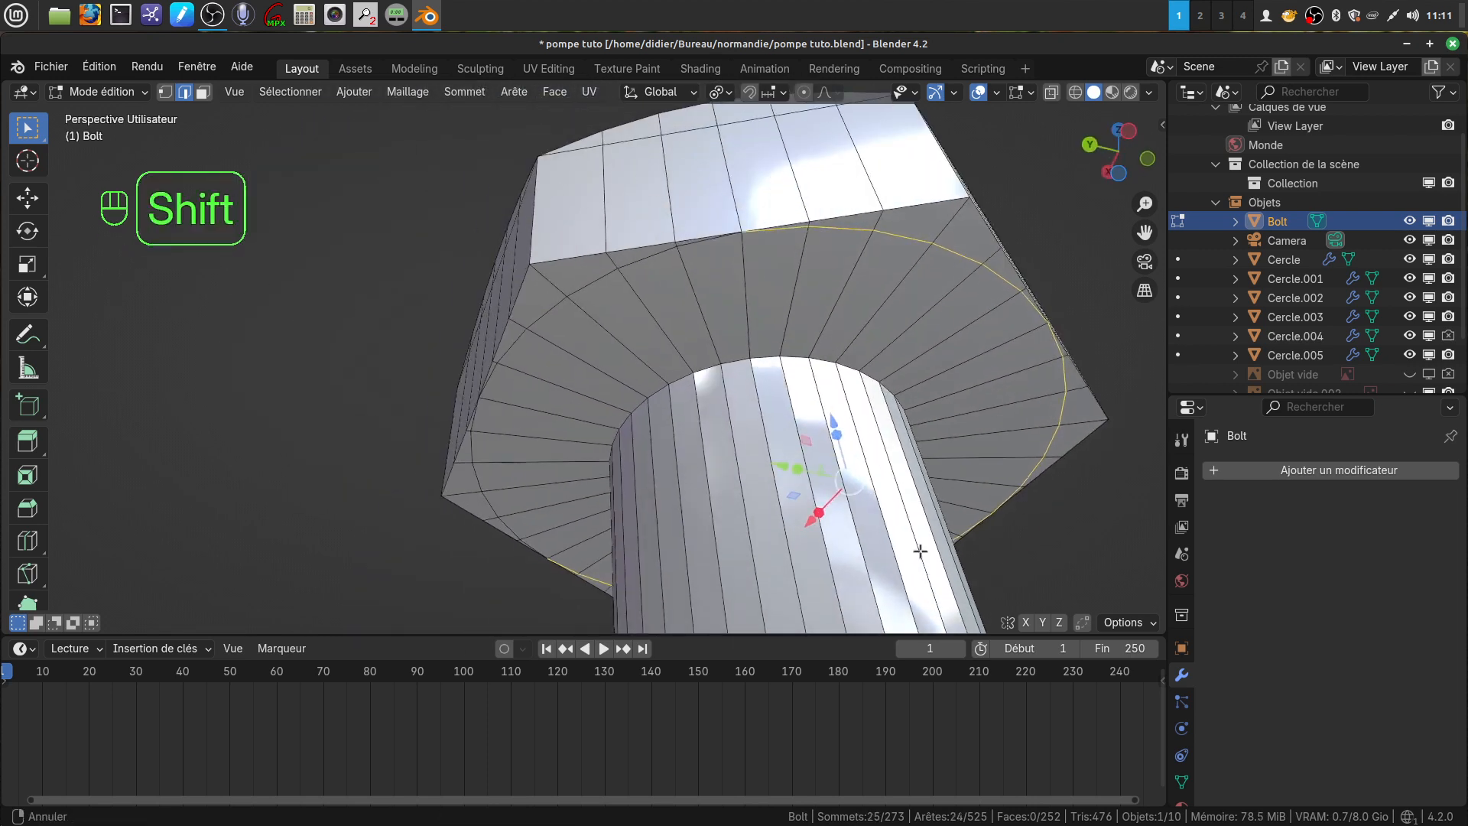
pyautogui.keyDown('alt'); pyautogui.keyDown('shift'); pyautogui.click(581, 306); pyautogui.keyUp('shift'); pyautogui.keyUp('alt')
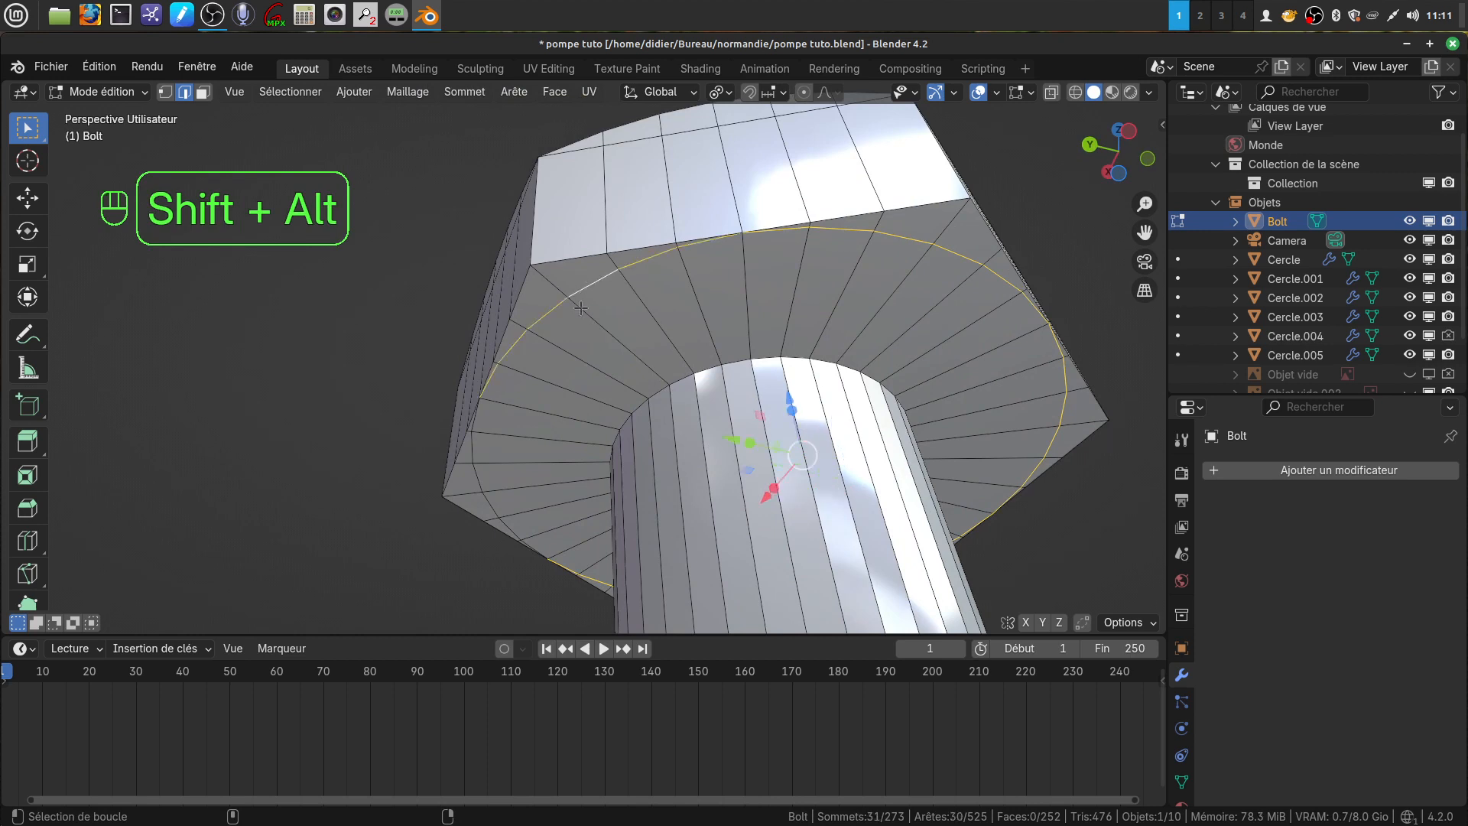
pyautogui.keyDown('alt'); pyautogui.keyDown('shift'); pyautogui.click(481, 475); pyautogui.keyUp('shift'); pyautogui.keyUp('alt')
pyautogui.moveTo(481, 475); pyautogui.dragTo(586, 498, button='middle')
pyautogui.scroll(1, 744, 496)
pyautogui.keyDown('shift'); pyautogui.moveTo(744, 496); pyautogui.dragTo(746, 469, button='middle'); pyautogui.keyUp('shift')
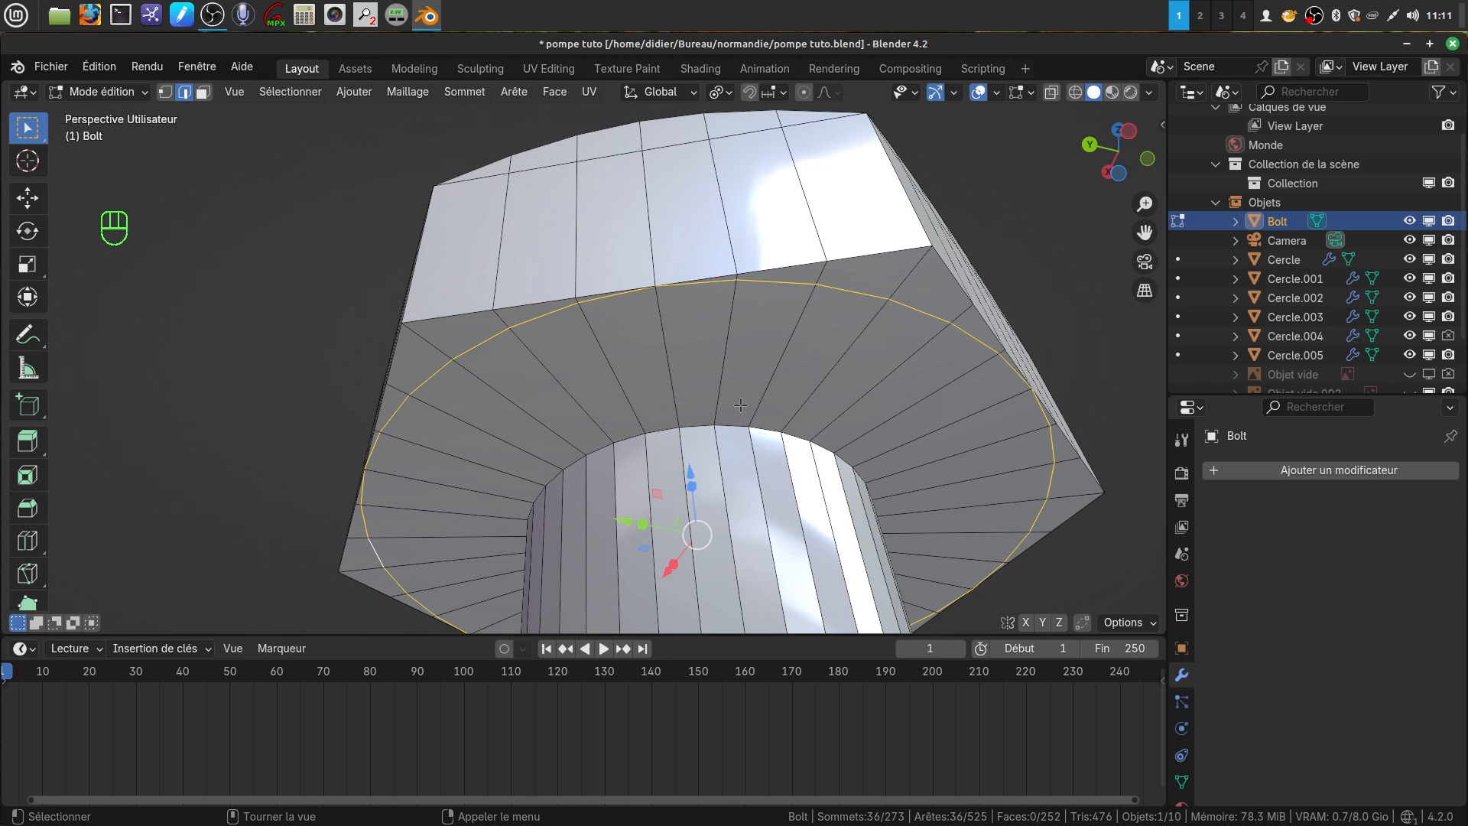
pyautogui.press('x')
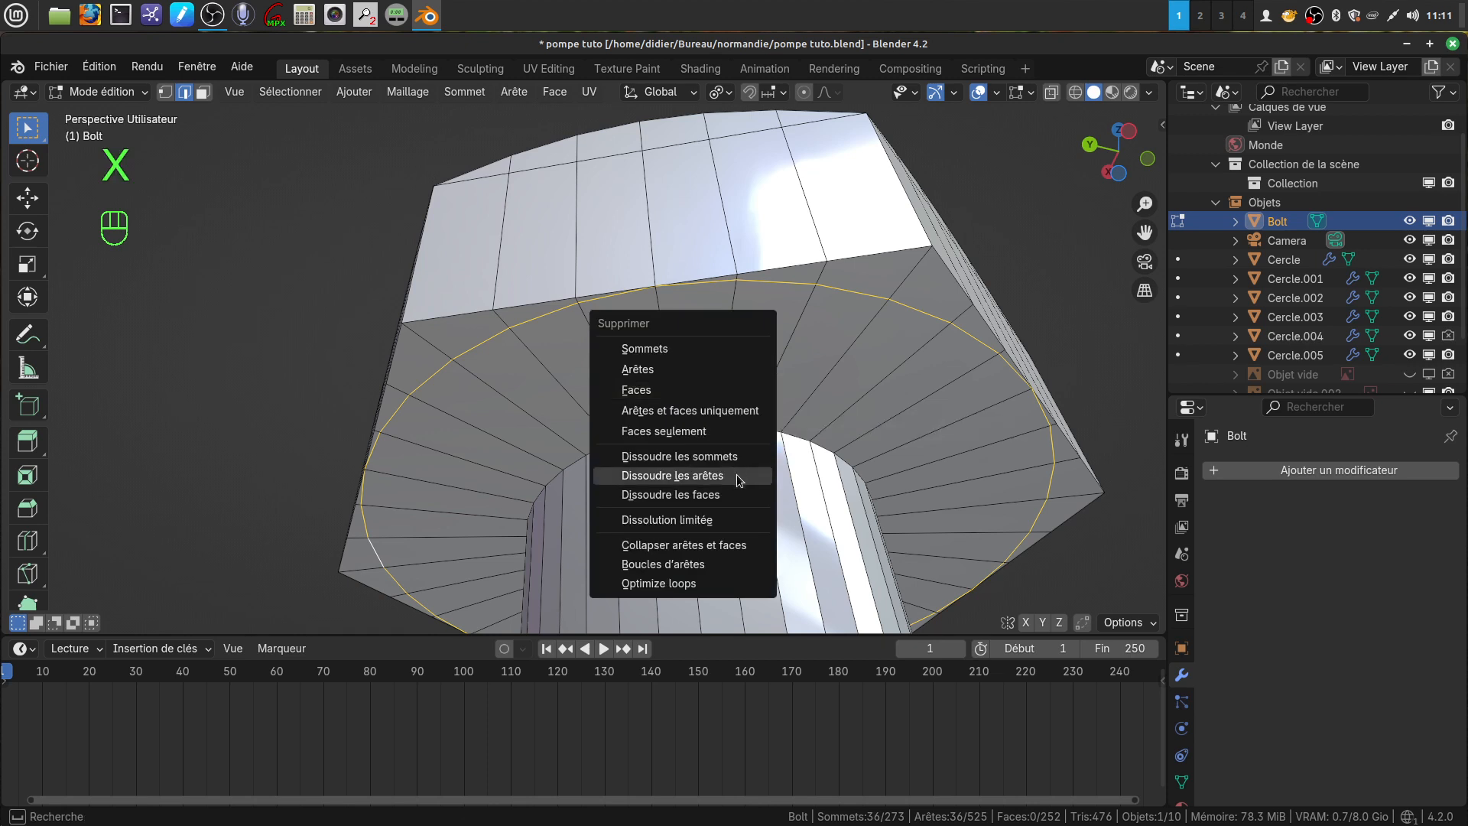
pyautogui.click(737, 476)
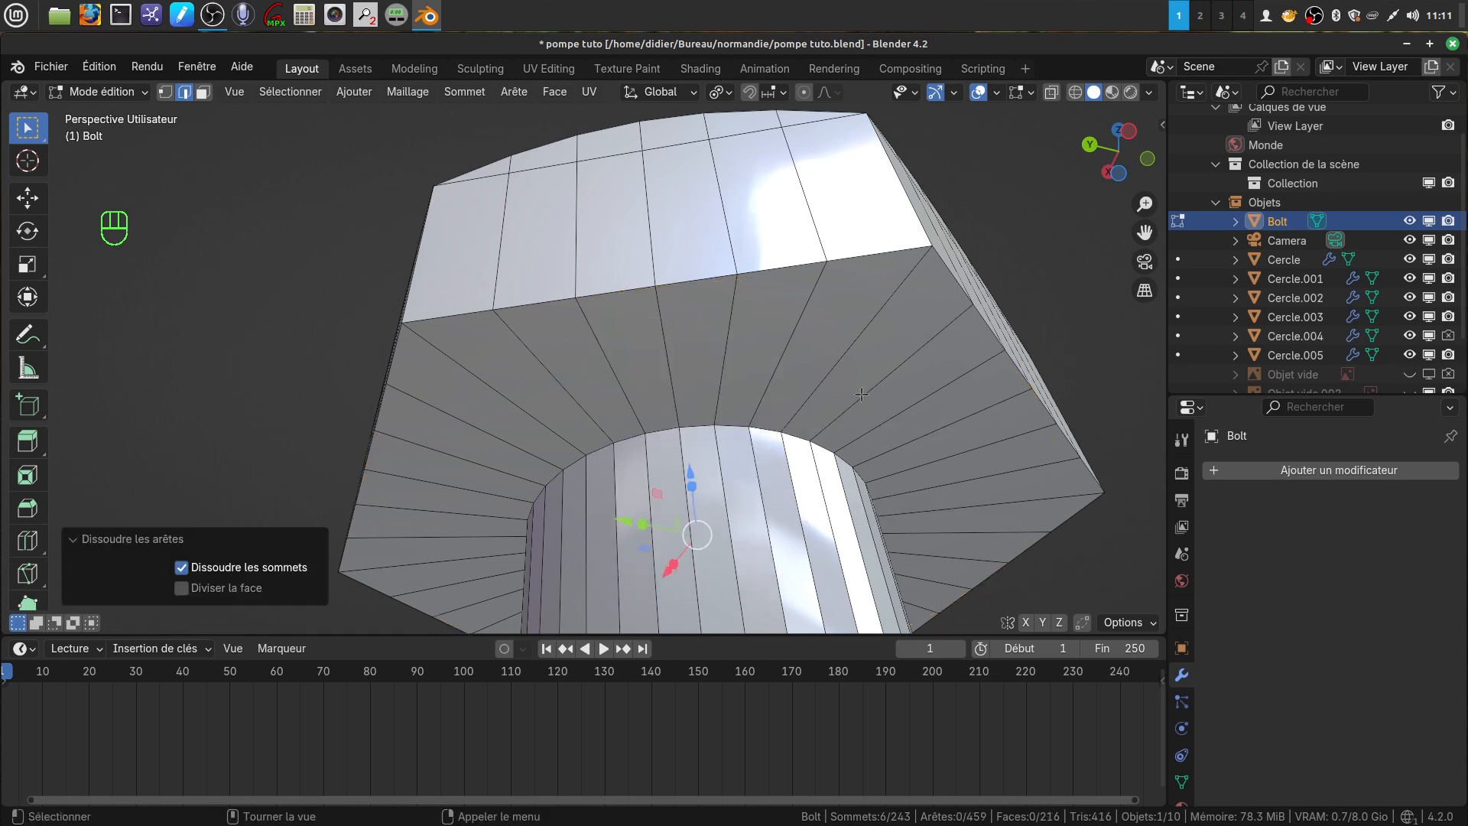
pyautogui.moveTo(862, 394); pyautogui.dragTo(671, 354, button='middle')
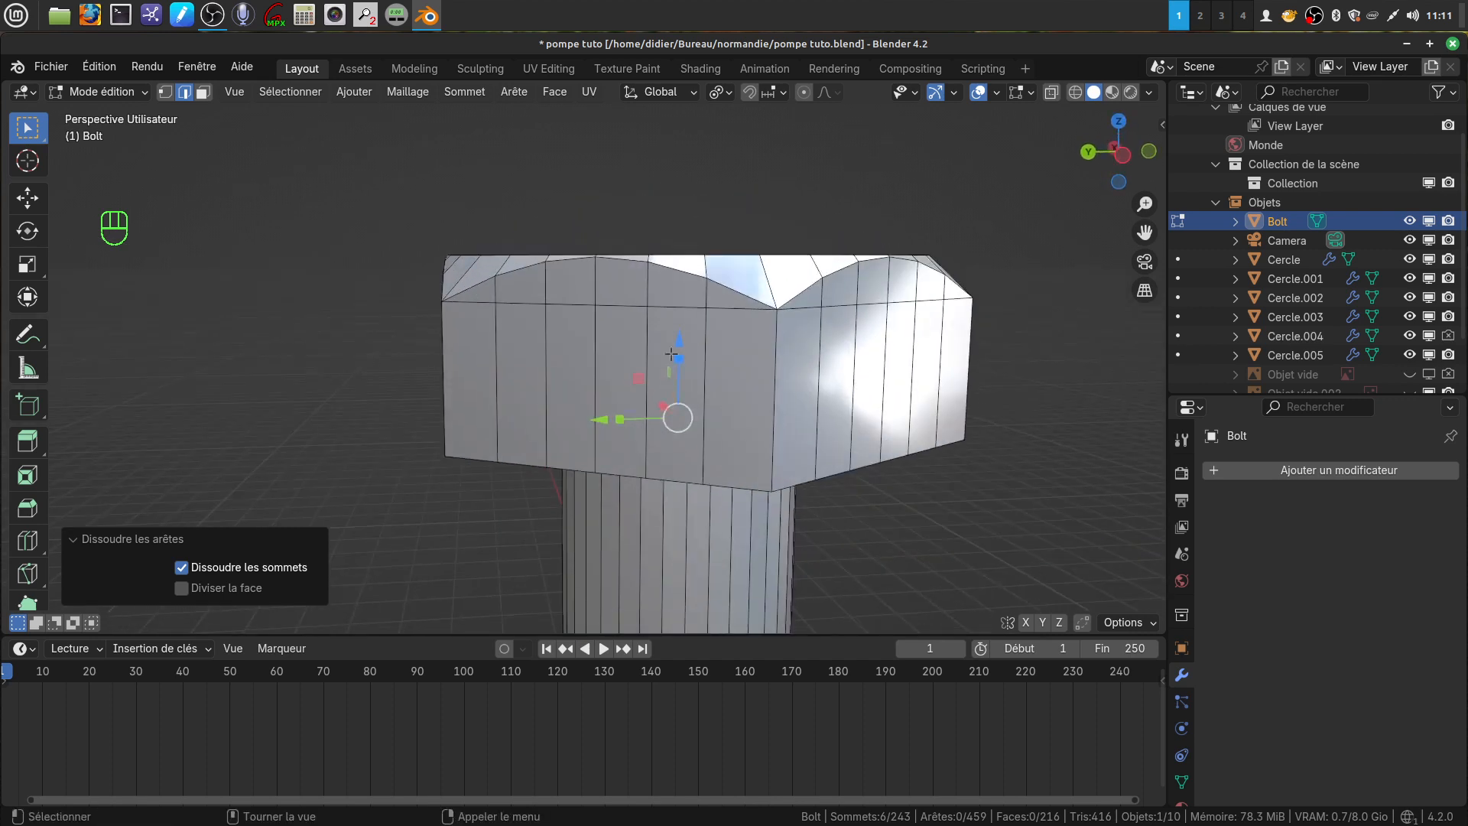
# Step: Select the straight horizontal edge line across all six side faces of the bolt head and dissolve those edges
pyautogui.keyDown('alt'); pyautogui.click(628, 307); pyautogui.keyUp('alt')
pyautogui.keyDown('alt'); pyautogui.keyDown('shift'); pyautogui.click(845, 308); pyautogui.keyUp('shift'); pyautogui.keyUp('alt')
pyautogui.moveTo(737, 311); pyautogui.dragTo(546, 406, button='middle')
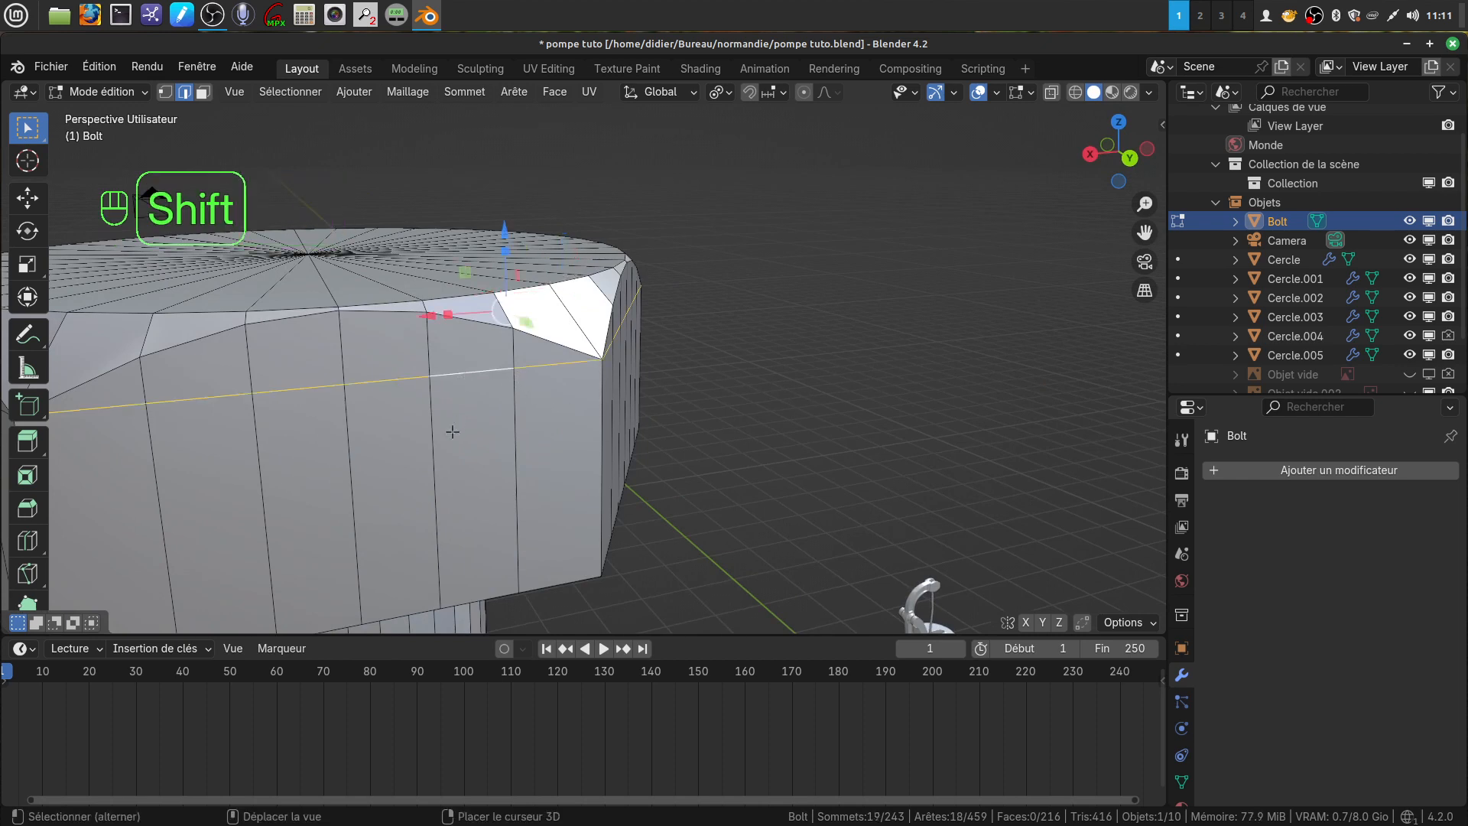
pyautogui.scroll(-4, 465, 367)
pyautogui.keyDown('alt'); pyautogui.keyDown('shift'); pyautogui.click(465, 352); pyautogui.keyUp('shift'); pyautogui.keyUp('alt')
pyautogui.moveTo(497, 354); pyautogui.dragTo(681, 369, button='middle')
pyautogui.keyDown('shift'); pyautogui.moveTo(495, 449); pyautogui.dragTo(1108, 406, button='middle'); pyautogui.keyUp('shift')
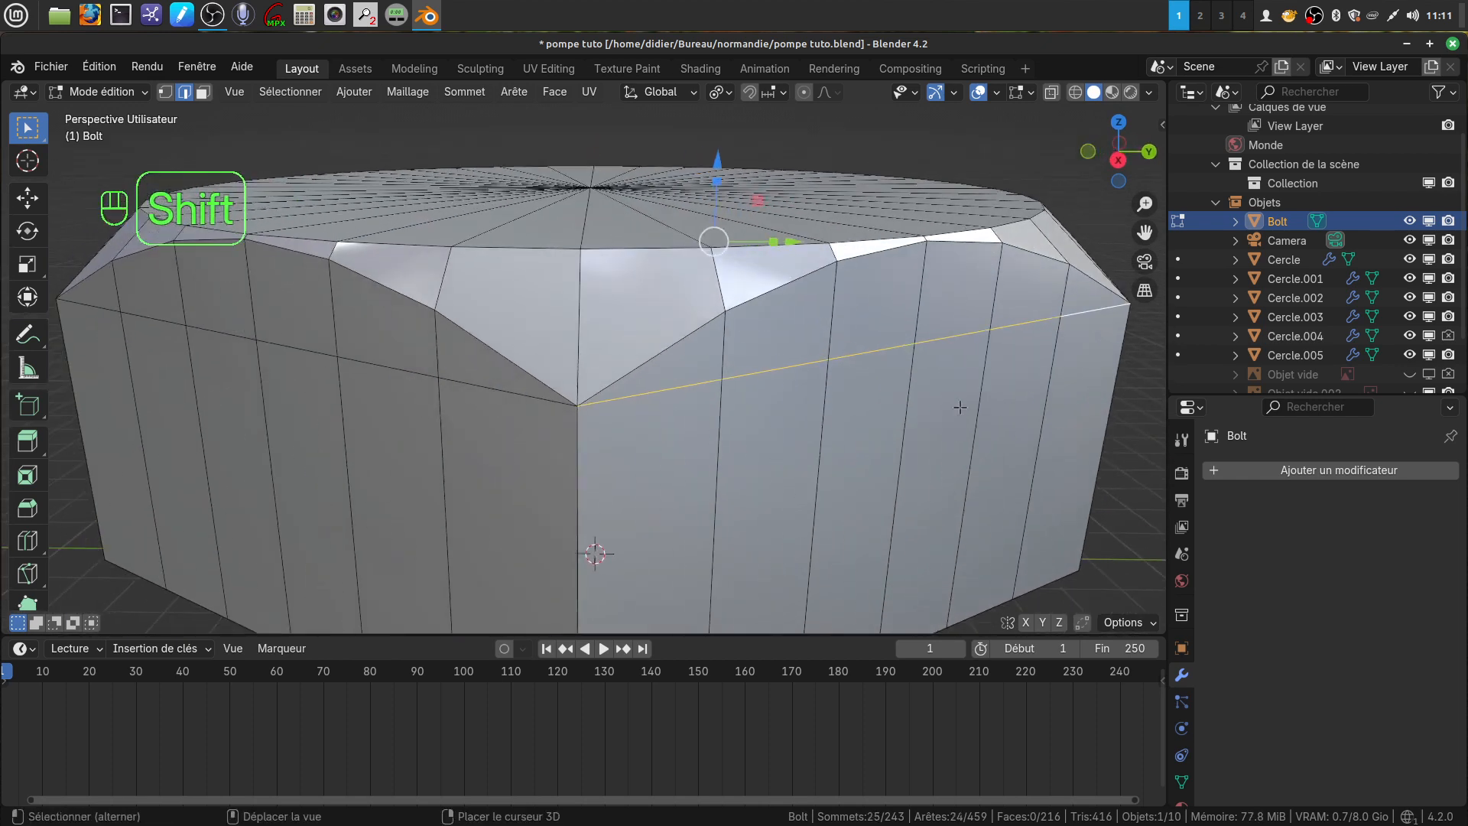
pyautogui.keyDown('alt'); pyautogui.keyDown('shift'); pyautogui.click(505, 404); pyautogui.keyUp('shift'); pyautogui.keyUp('alt')
pyautogui.scroll(-3, 535, 417)
pyautogui.moveTo(574, 438); pyautogui.dragTo(734, 423, button='middle')
pyautogui.keyDown('shift'); pyautogui.moveTo(218, 386); pyautogui.dragTo(677, 348, button='middle'); pyautogui.keyUp('shift')
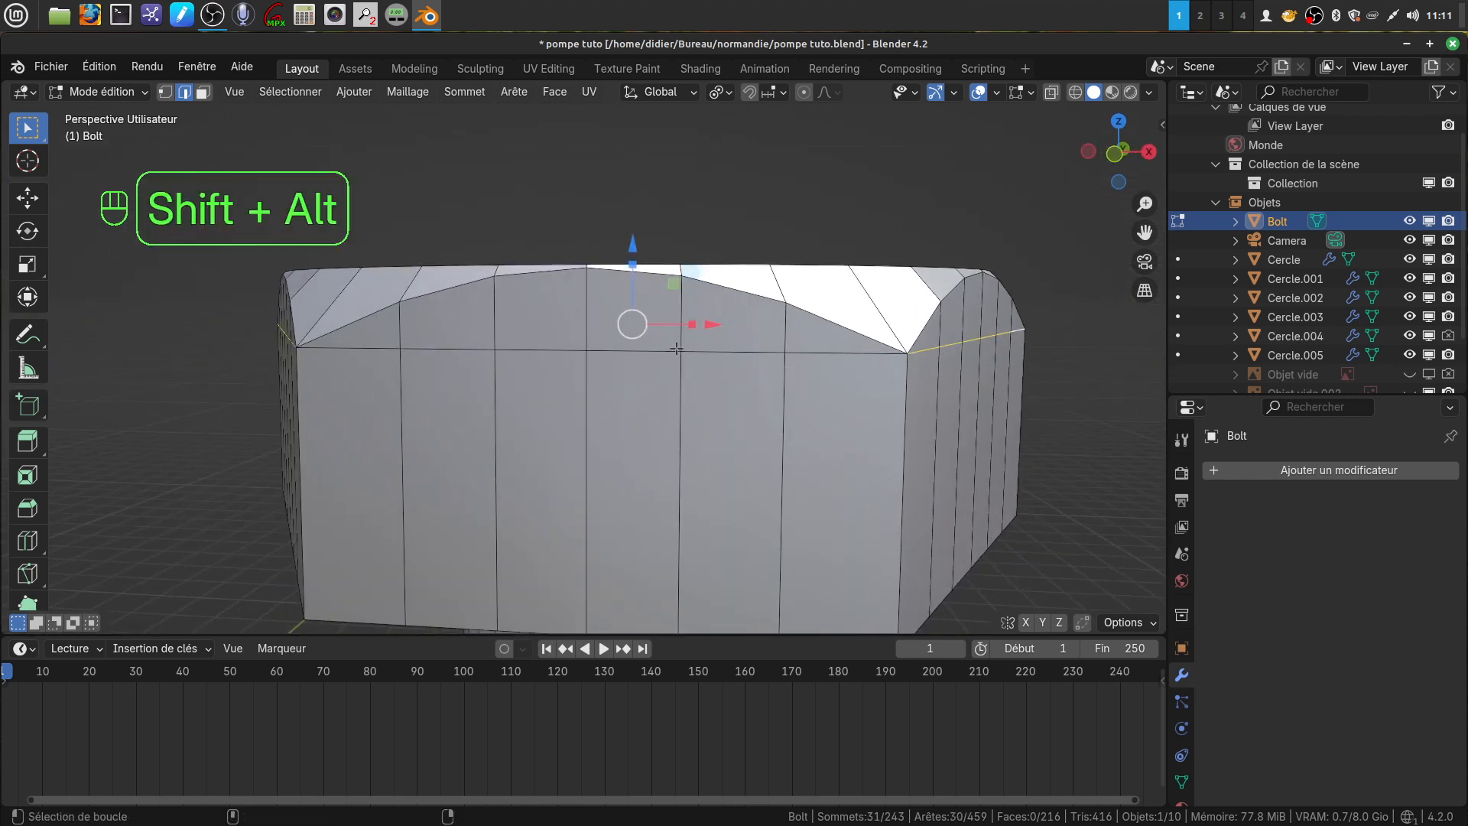
pyautogui.keyDown('alt'); pyautogui.keyDown('shift'); pyautogui.click(657, 356); pyautogui.keyUp('shift'); pyautogui.keyUp('alt')
pyautogui.moveTo(659, 410); pyautogui.dragTo(808, 477, button='middle')
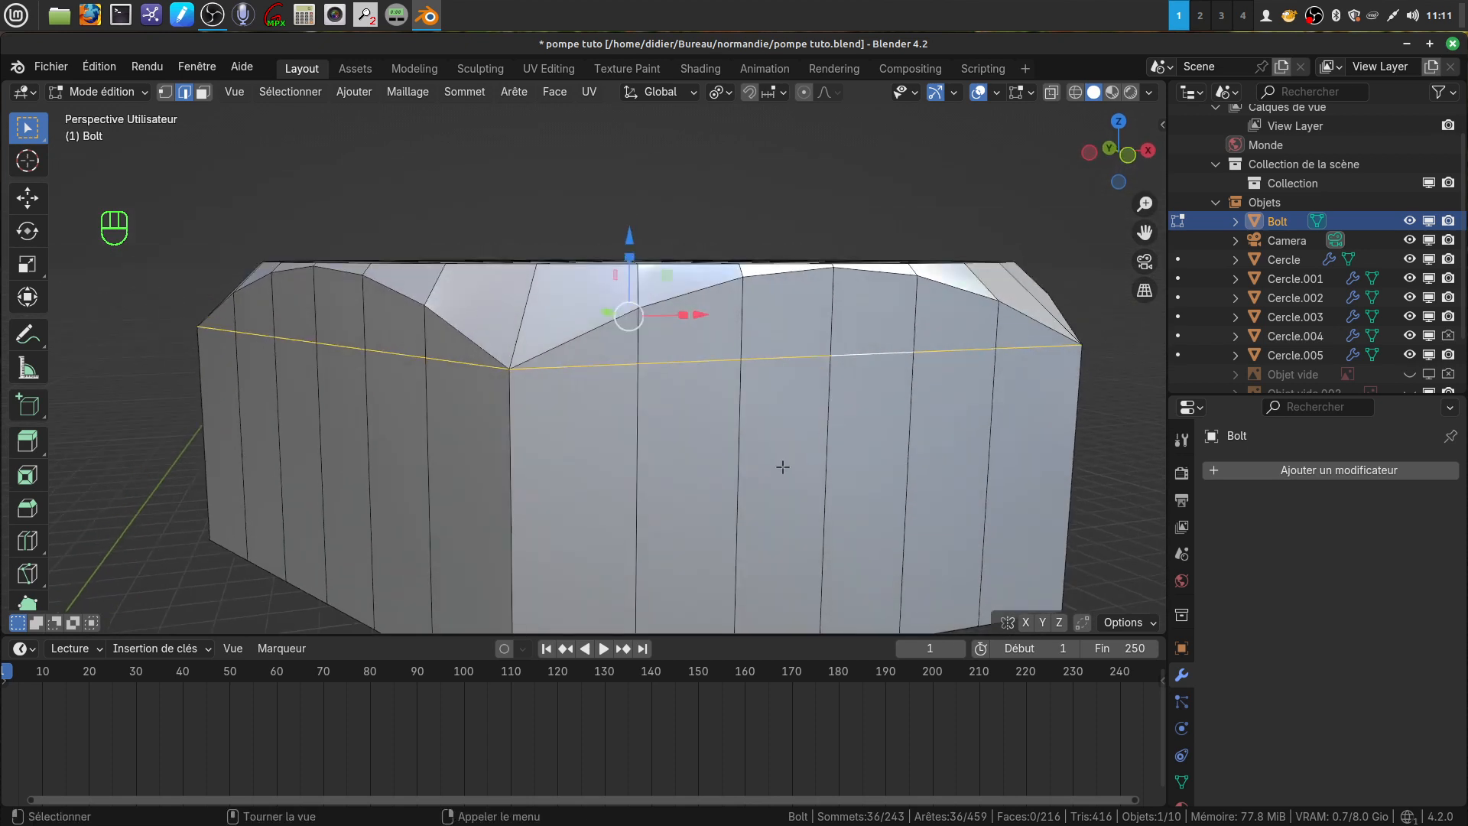
pyautogui.press('x')
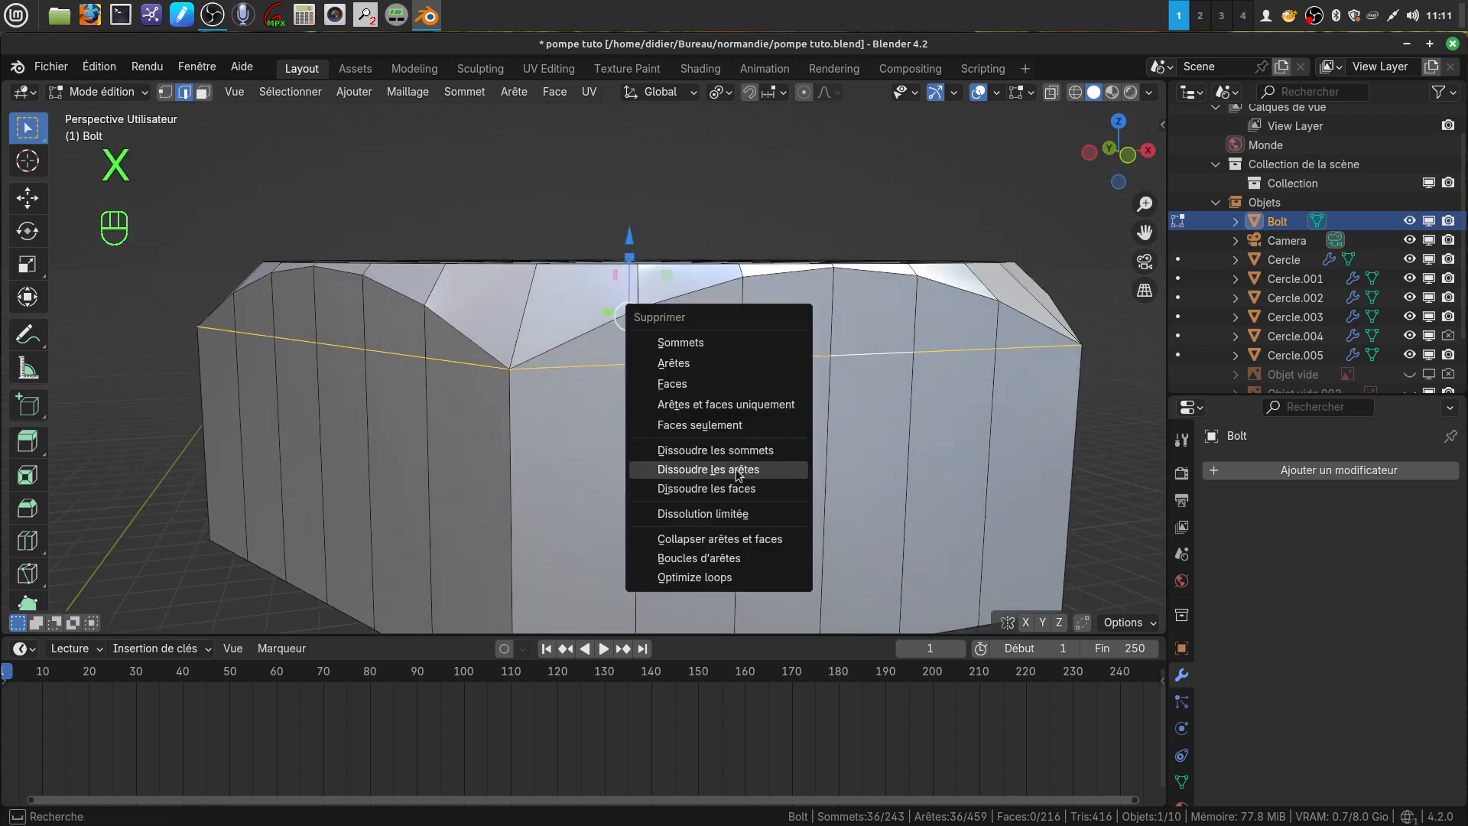
pyautogui.click(738, 470)
pyautogui.moveTo(737, 463); pyautogui.dragTo(751, 406, button='middle')
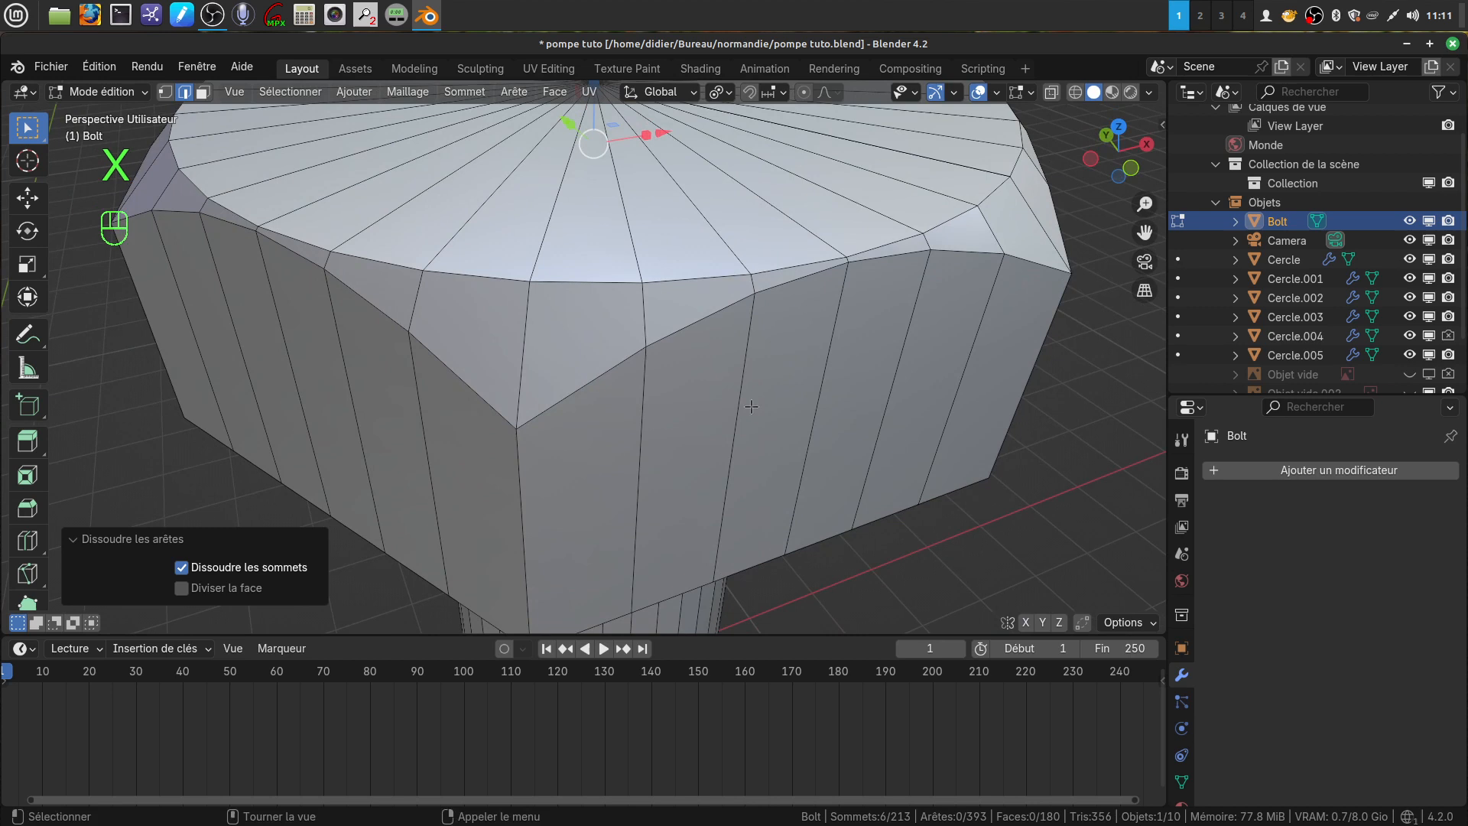
# Step: Select the circular edge loop on top of the bolt head and scale it inward to 0.937
pyautogui.scroll(-2, 749, 380)
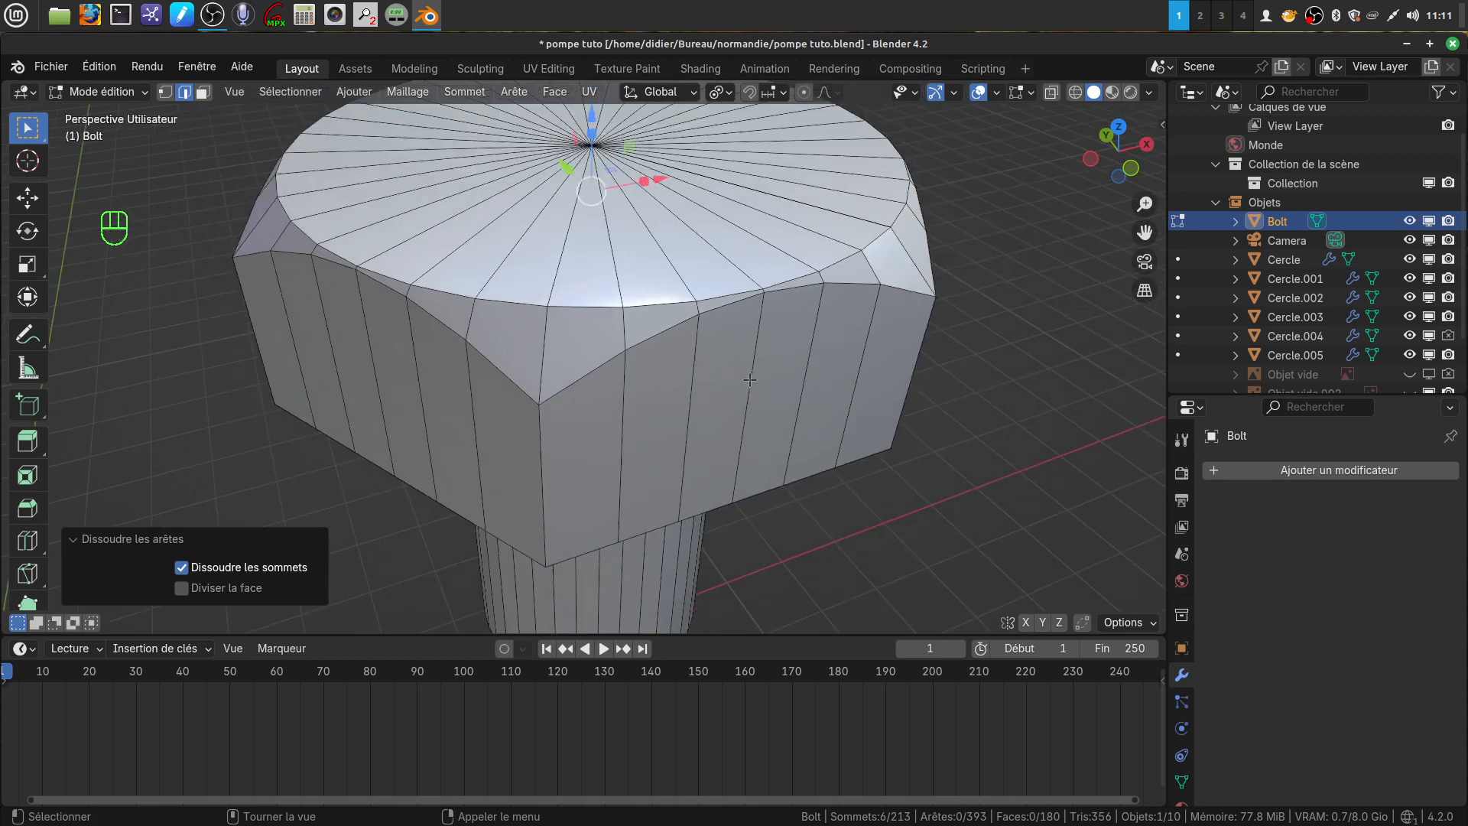
pyautogui.keyDown('alt'); pyautogui.click(649, 298); pyautogui.keyUp('alt')
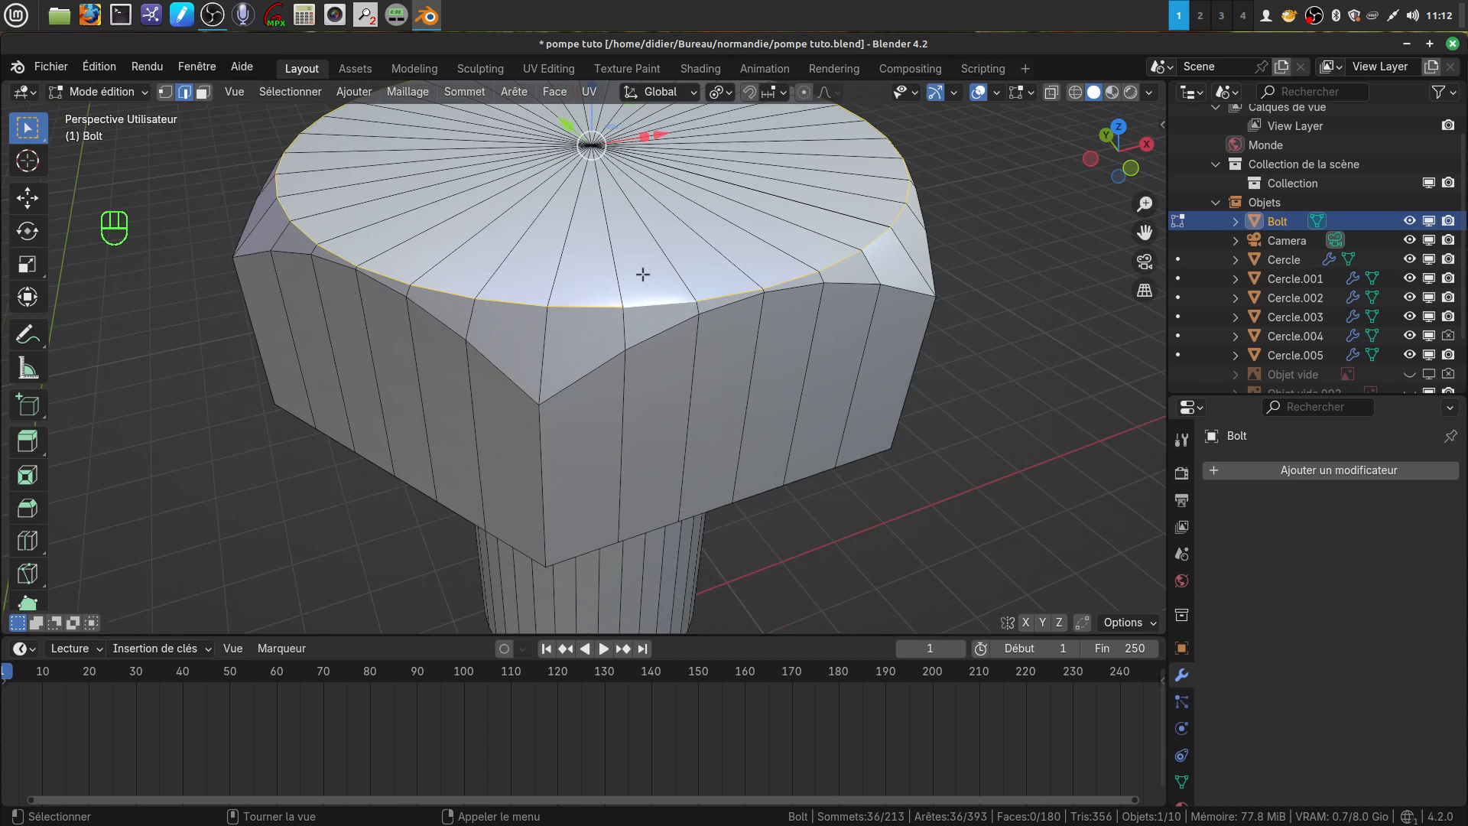
pyautogui.press('s')
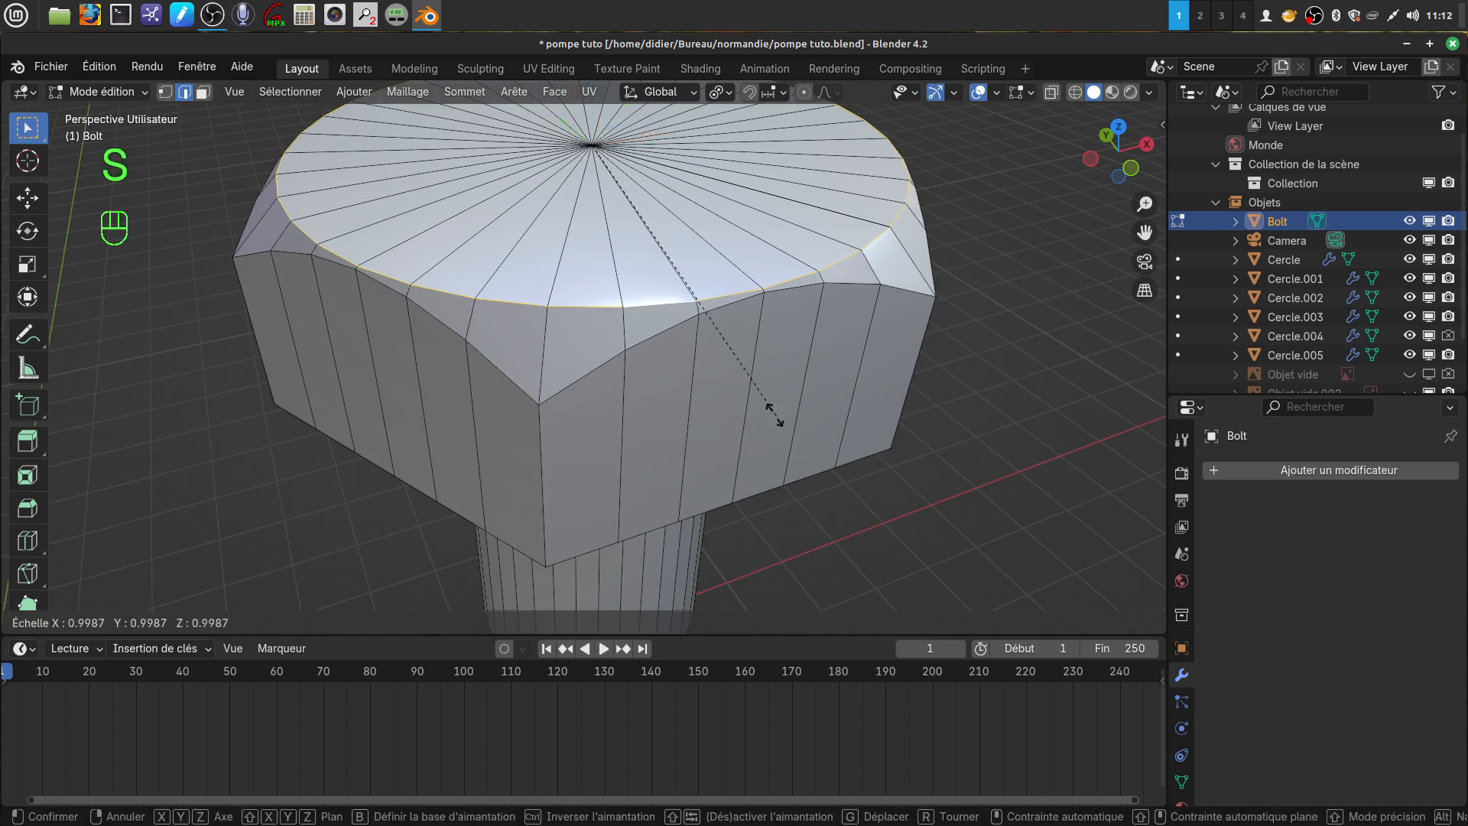
pyautogui.click(759, 402)
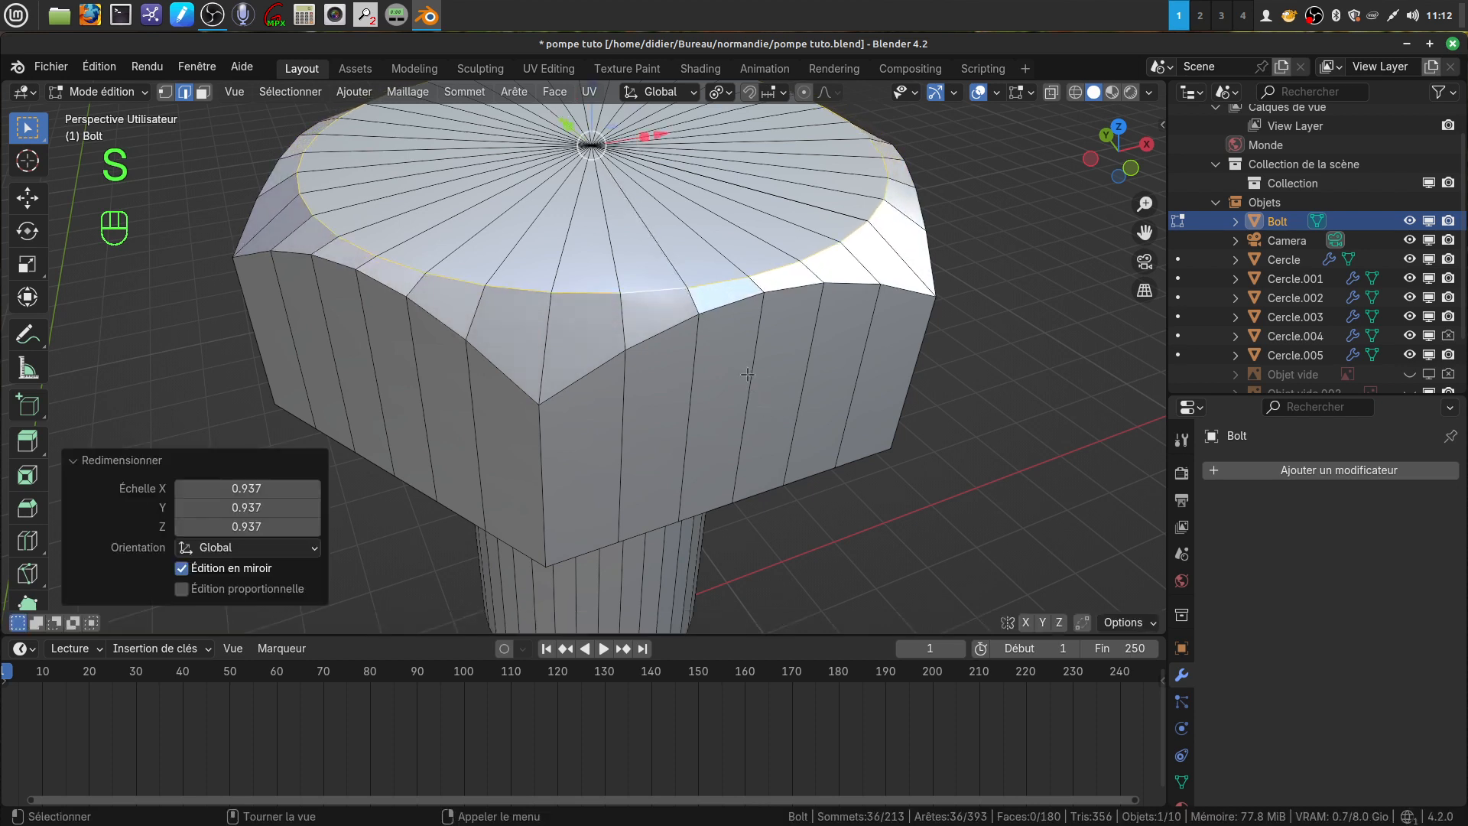
# Step: Bevel the head's top circle, curved chamfer outline, underside hexagon, six vertical corners and shank junction together with a 0.055 m offset and 2 segments
pyautogui.keyDown('shift'); pyautogui.moveTo(748, 373); pyautogui.dragTo(660, 393, button='middle'); pyautogui.keyUp('shift')
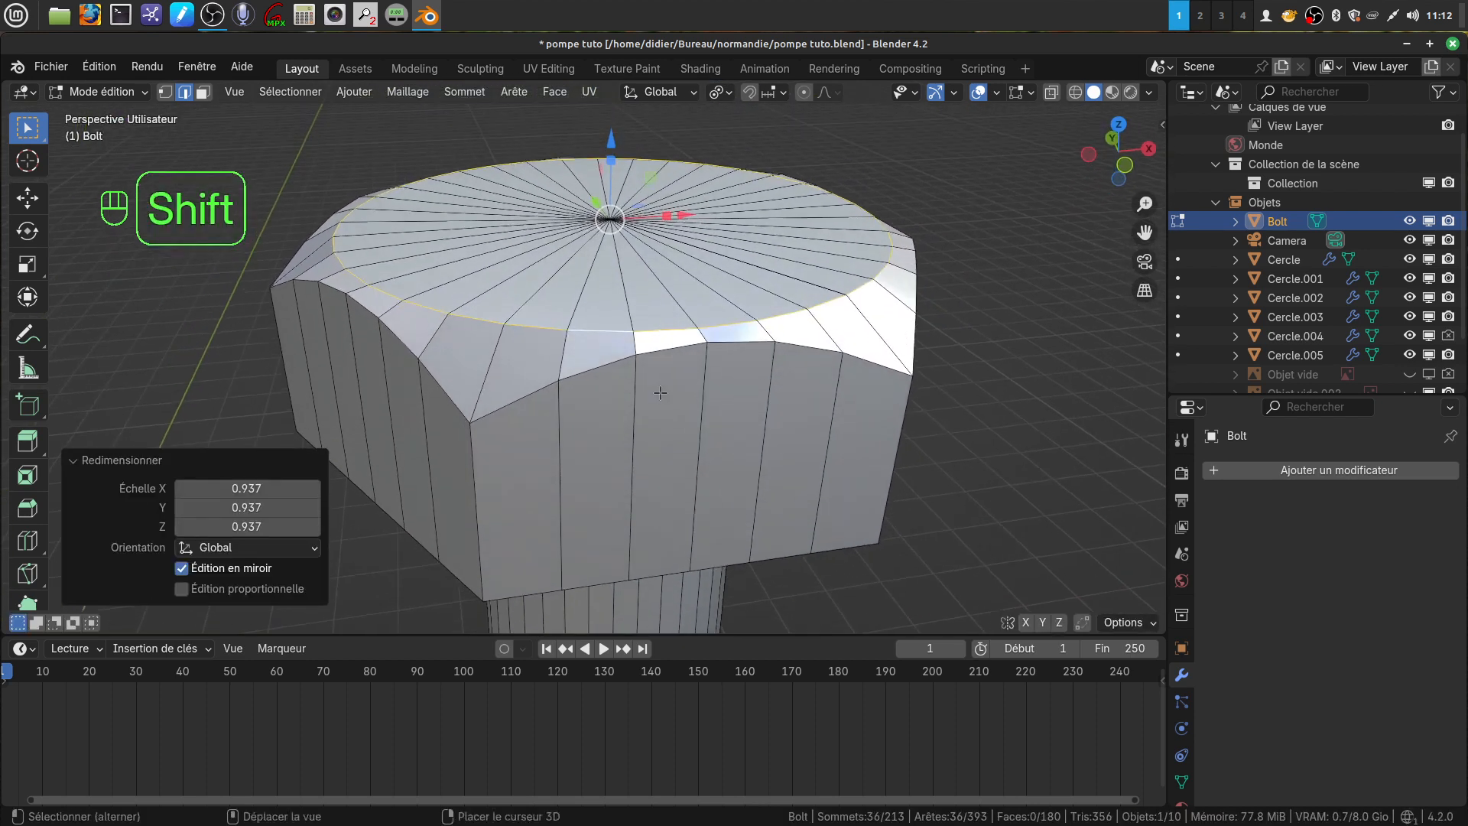
pyautogui.keyDown('alt'); pyautogui.keyDown('shift'); pyautogui.click(593, 367); pyautogui.keyUp('shift'); pyautogui.keyUp('alt')
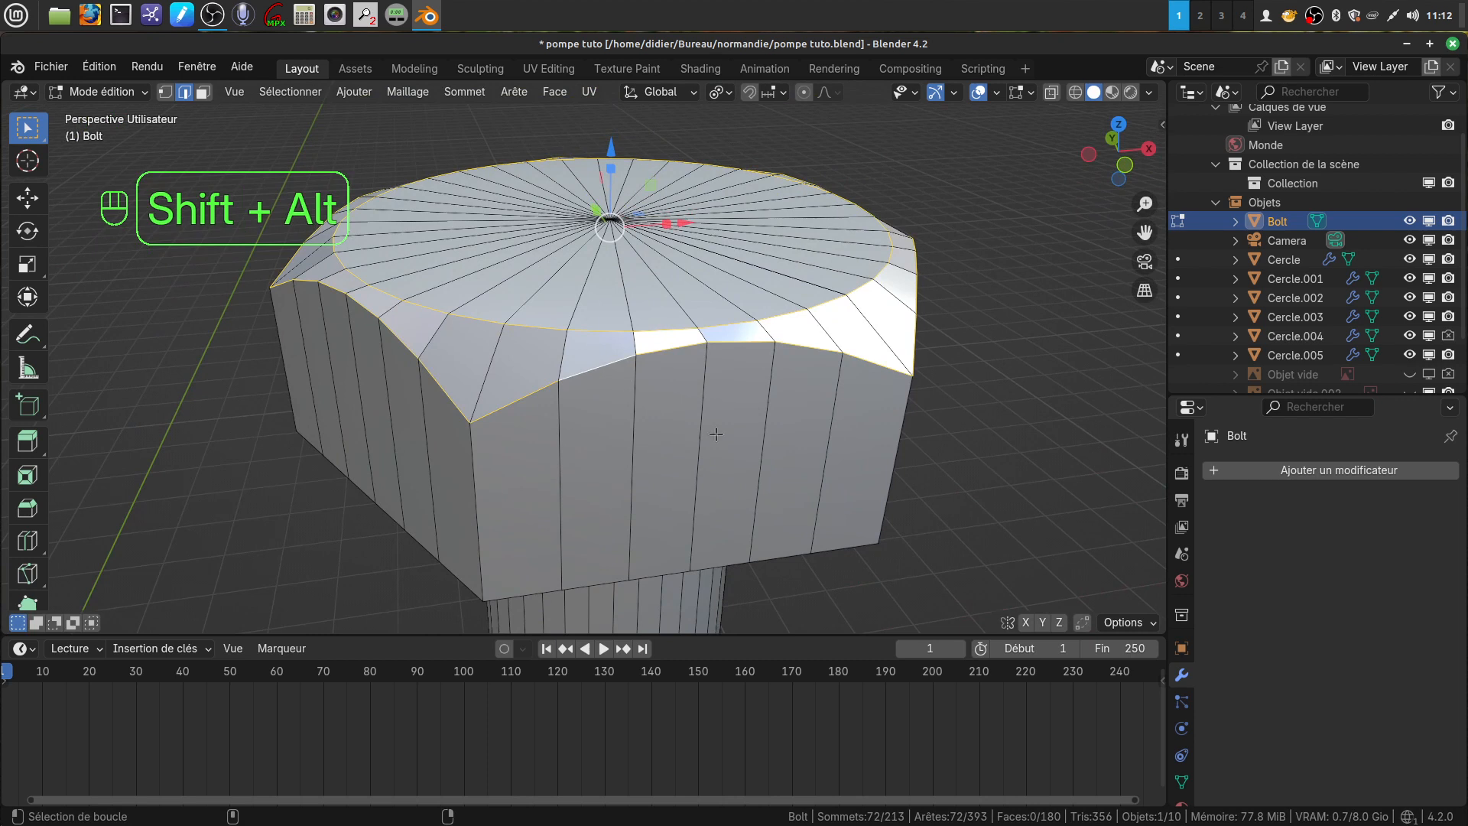
pyautogui.keyDown('alt'); pyautogui.keyDown('shift'); pyautogui.click(732, 563); pyautogui.keyUp('shift'); pyautogui.keyUp('alt')
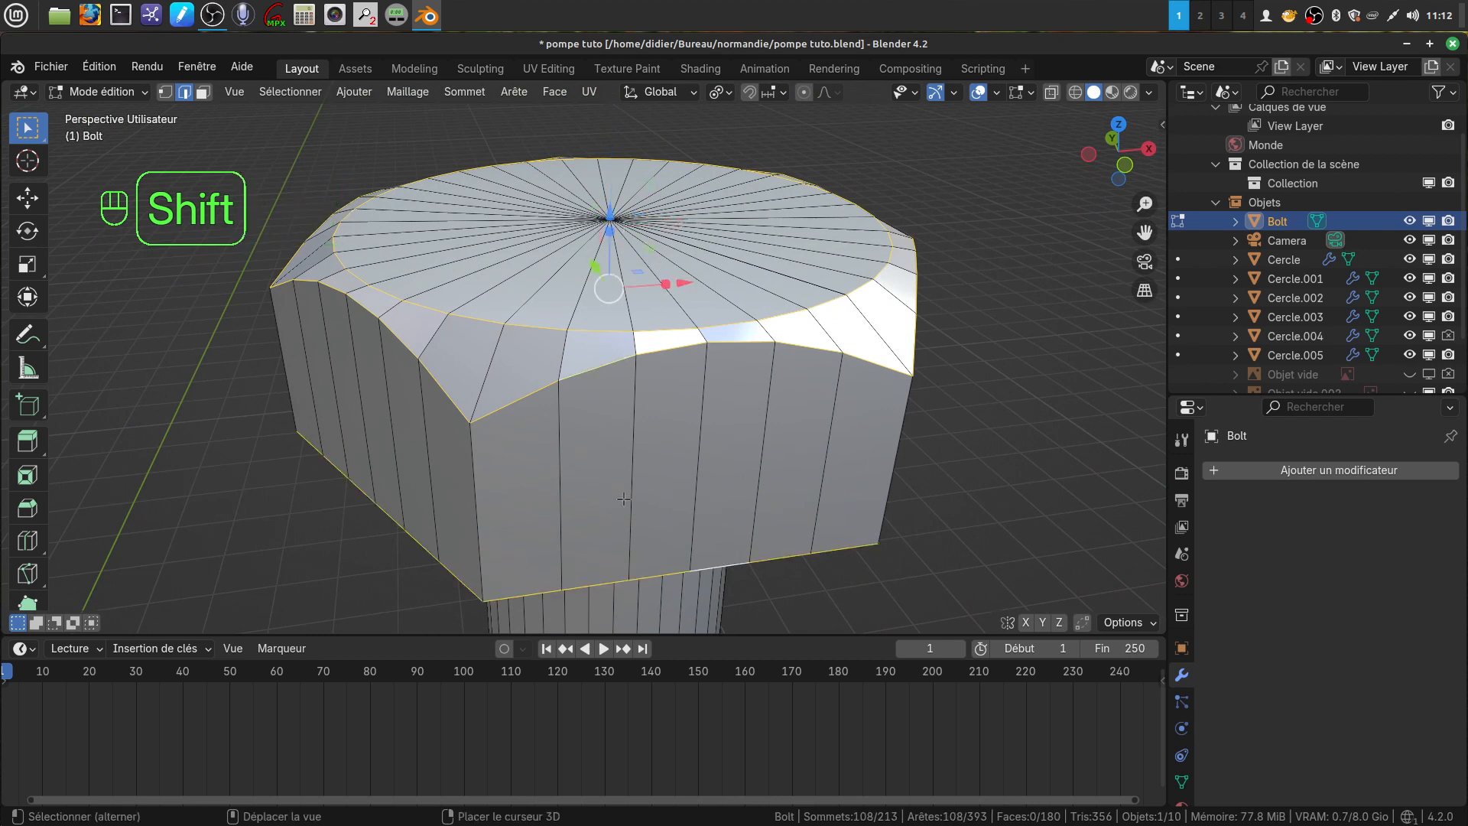
pyautogui.keyDown('shift'); pyautogui.click(472, 507); pyautogui.keyUp('shift')
pyautogui.keyDown('shift'); pyautogui.click(888, 438); pyautogui.keyUp('shift')
pyautogui.keyDown('shift'); pyautogui.click(276, 353); pyautogui.keyUp('shift')
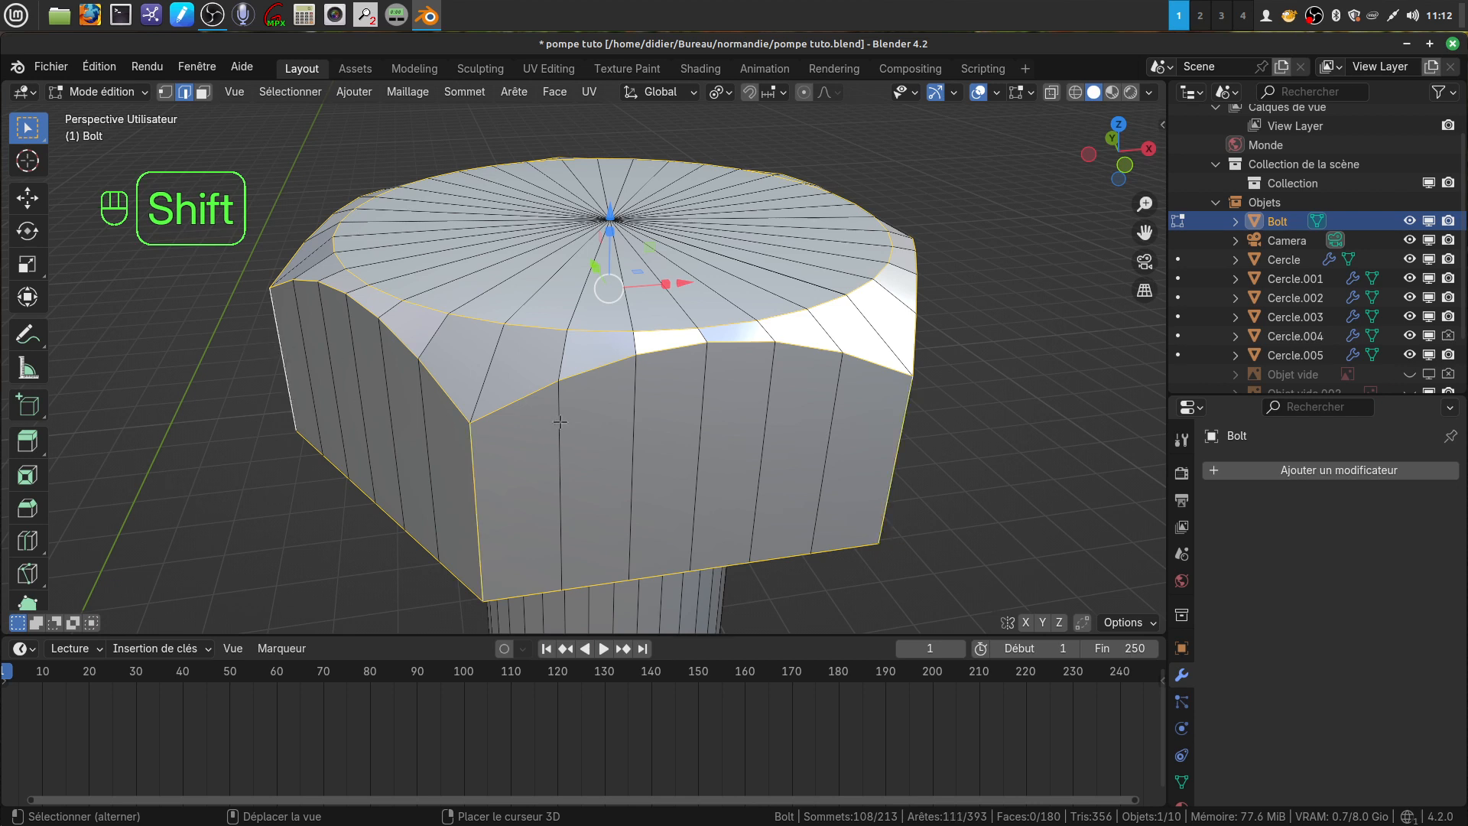
pyautogui.scroll(-3, 590, 403)
pyautogui.moveTo(590, 403); pyautogui.dragTo(624, 392, button='middle')
pyautogui.keyDown('shift'); pyautogui.click(624, 392); pyautogui.keyUp('shift')
pyautogui.keyDown('shift'); pyautogui.click(726, 363); pyautogui.keyUp('shift')
pyautogui.moveTo(726, 363); pyautogui.dragTo(471, 412, button='middle')
pyautogui.scroll(3, 704, 434)
pyautogui.keyDown('shift'); pyautogui.click(700, 367); pyautogui.keyUp('shift')
pyautogui.moveTo(700, 368); pyautogui.dragTo(735, 419, button='middle')
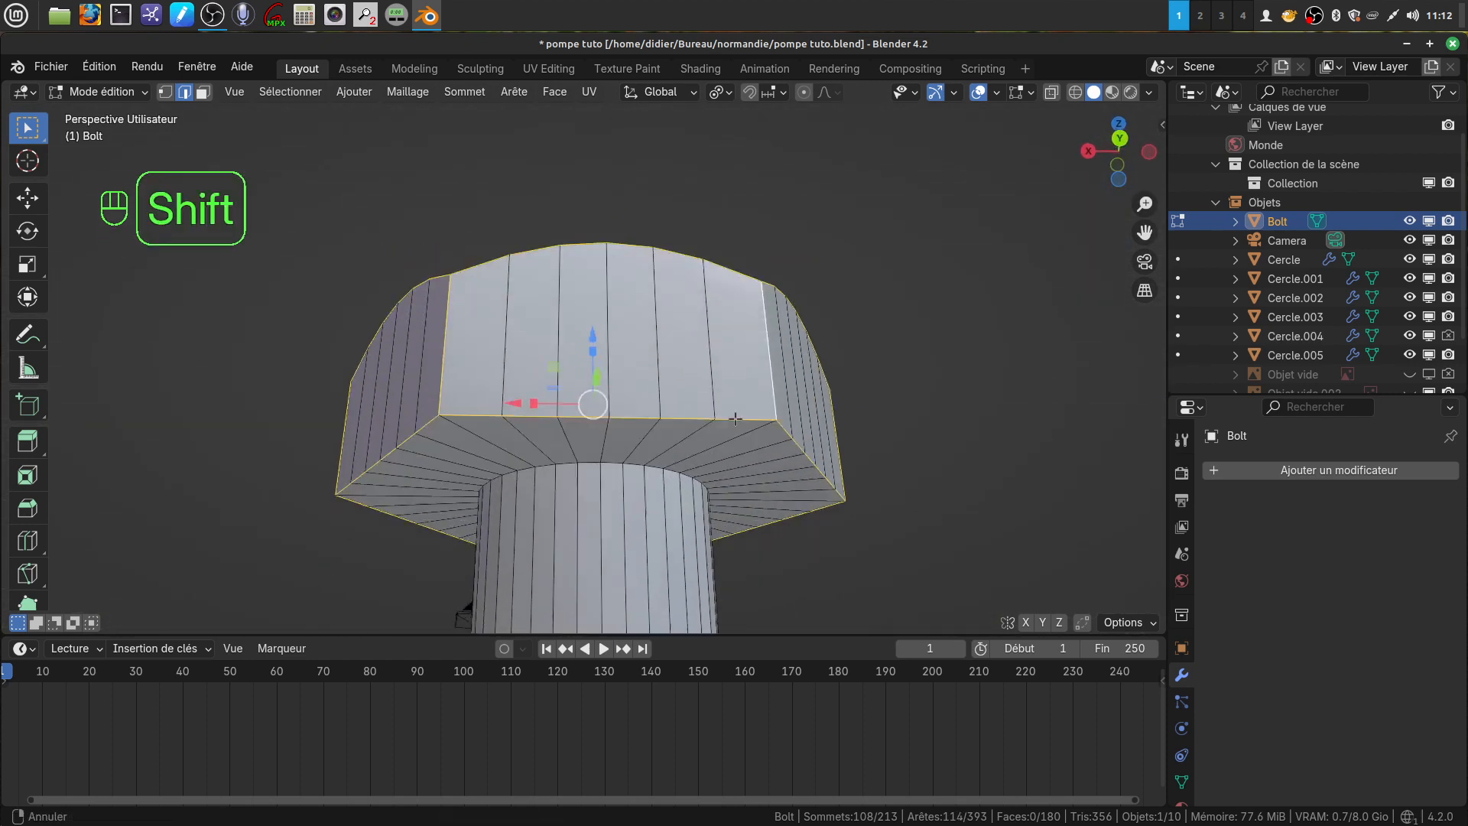
pyautogui.scroll(4, 735, 419)
pyautogui.keyDown('alt'); pyautogui.keyDown('shift'); pyautogui.click(683, 391); pyautogui.keyUp('shift'); pyautogui.keyUp('alt')
pyautogui.moveTo(682, 419); pyautogui.dragTo(808, 479, button='middle')
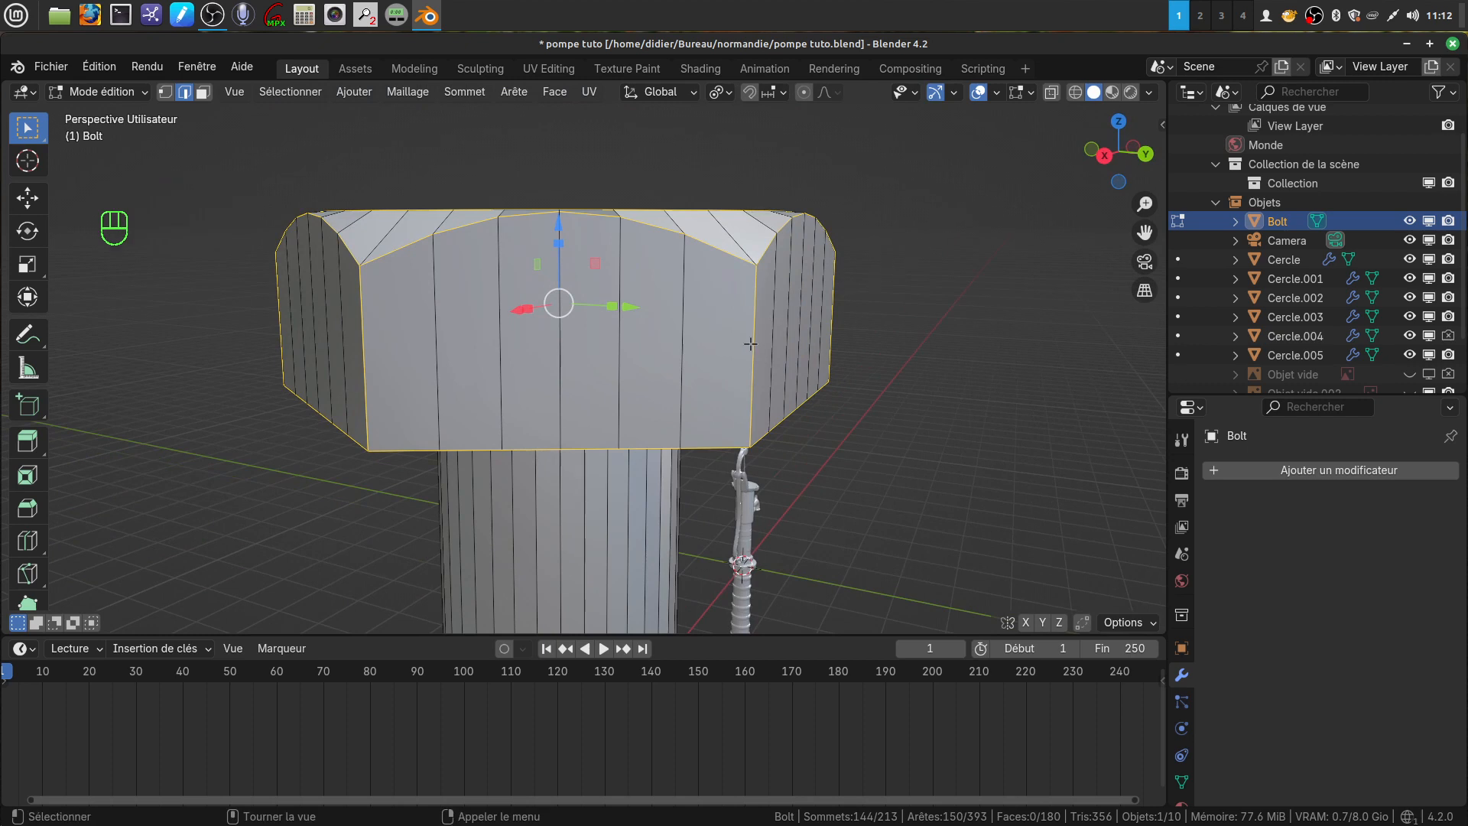
pyautogui.moveTo(824, 431); pyautogui.dragTo(774, 468, button='middle')
pyautogui.scroll(1, 772, 466)
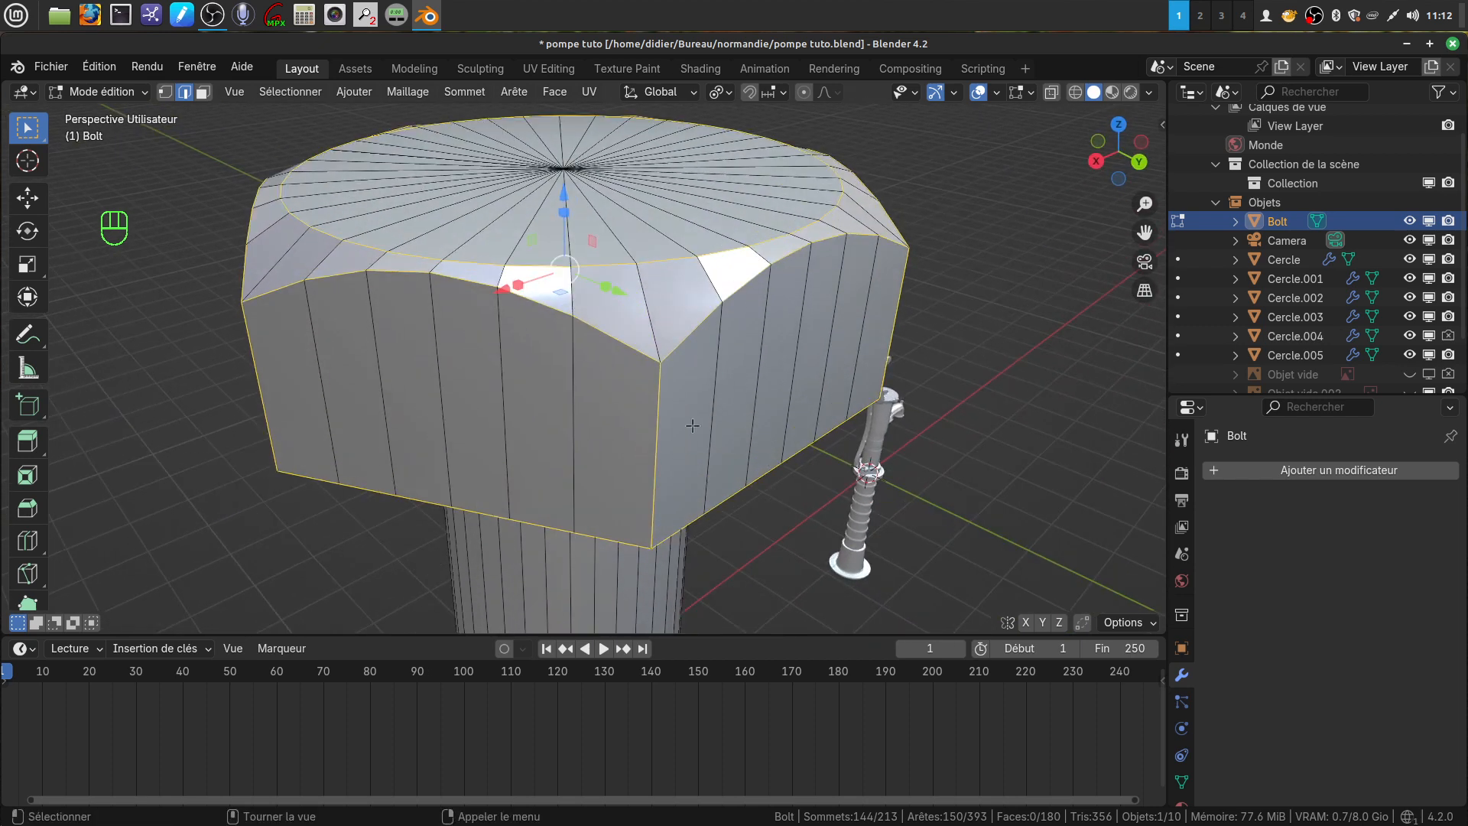
pyautogui.press('ctrl')
pyautogui.hotkey('ctrl', 'b')
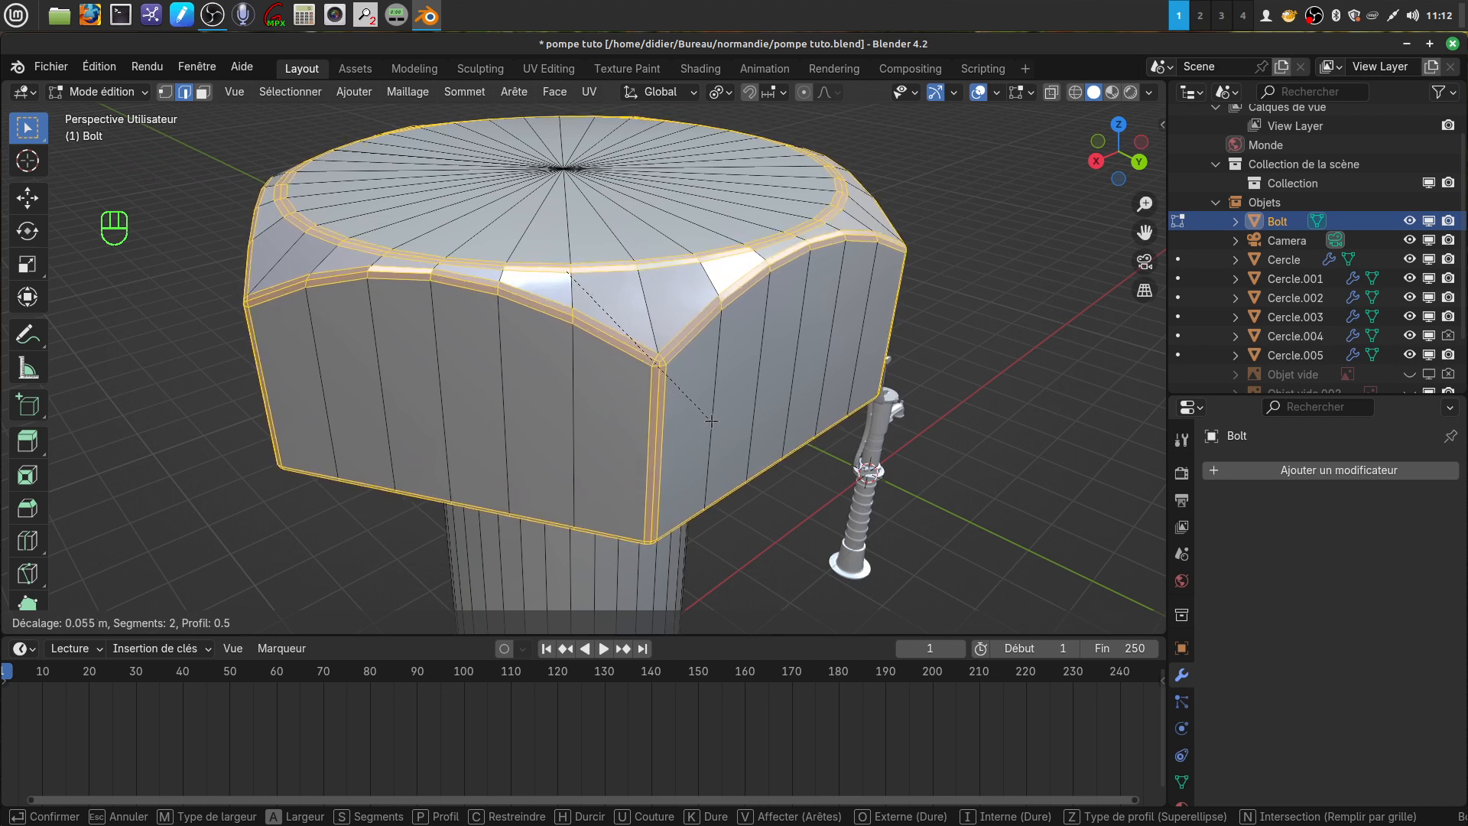
pyautogui.click(711, 420)
# Step: Return to object mode and apply smooth shading to the bolt
pyautogui.scroll(-2, 711, 372)
pyautogui.moveTo(711, 372); pyautogui.dragTo(696, 352, button='middle')
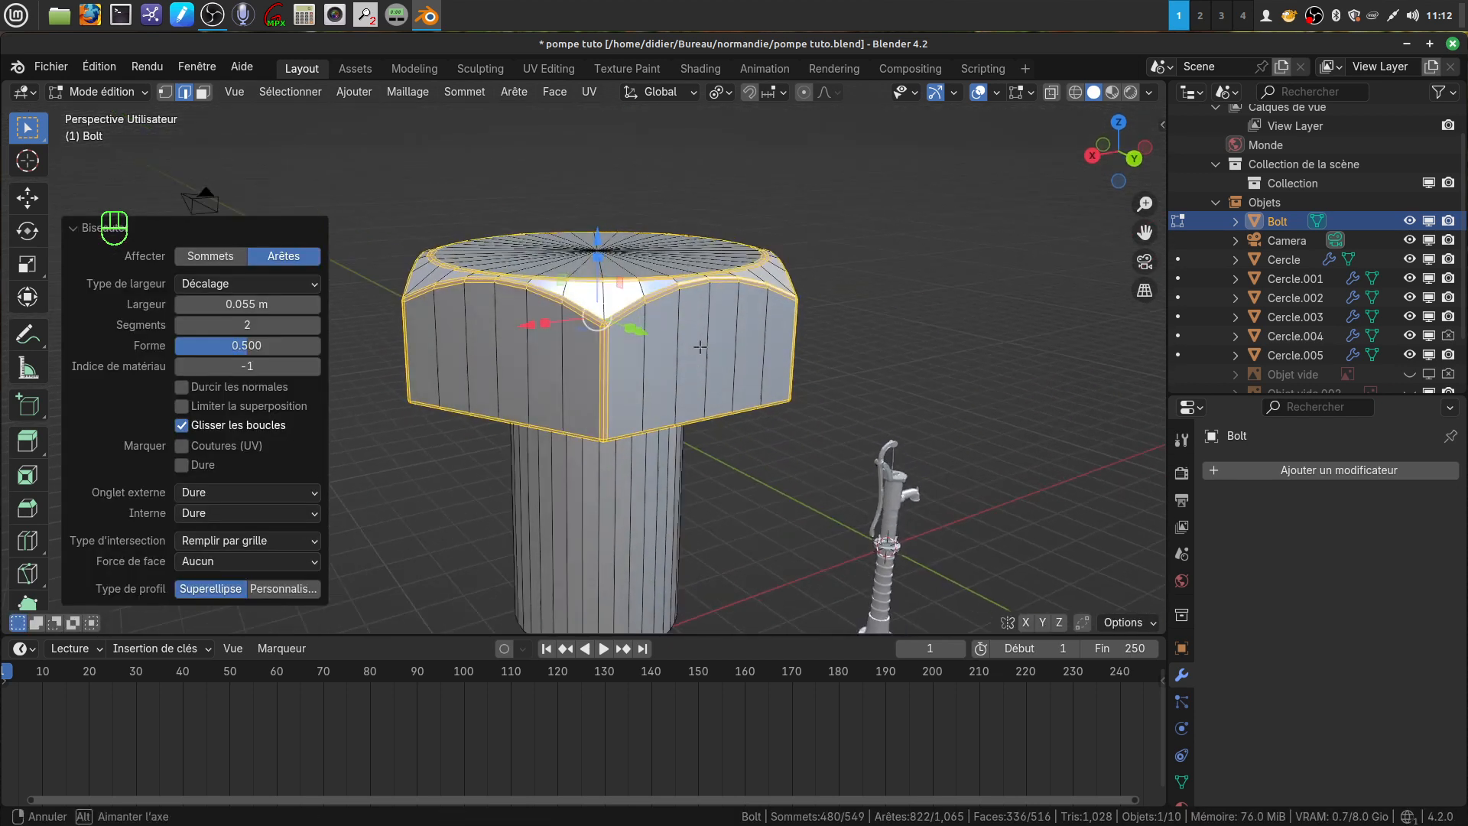
pyautogui.press('Tab')
pyautogui.rightClick(668, 352)
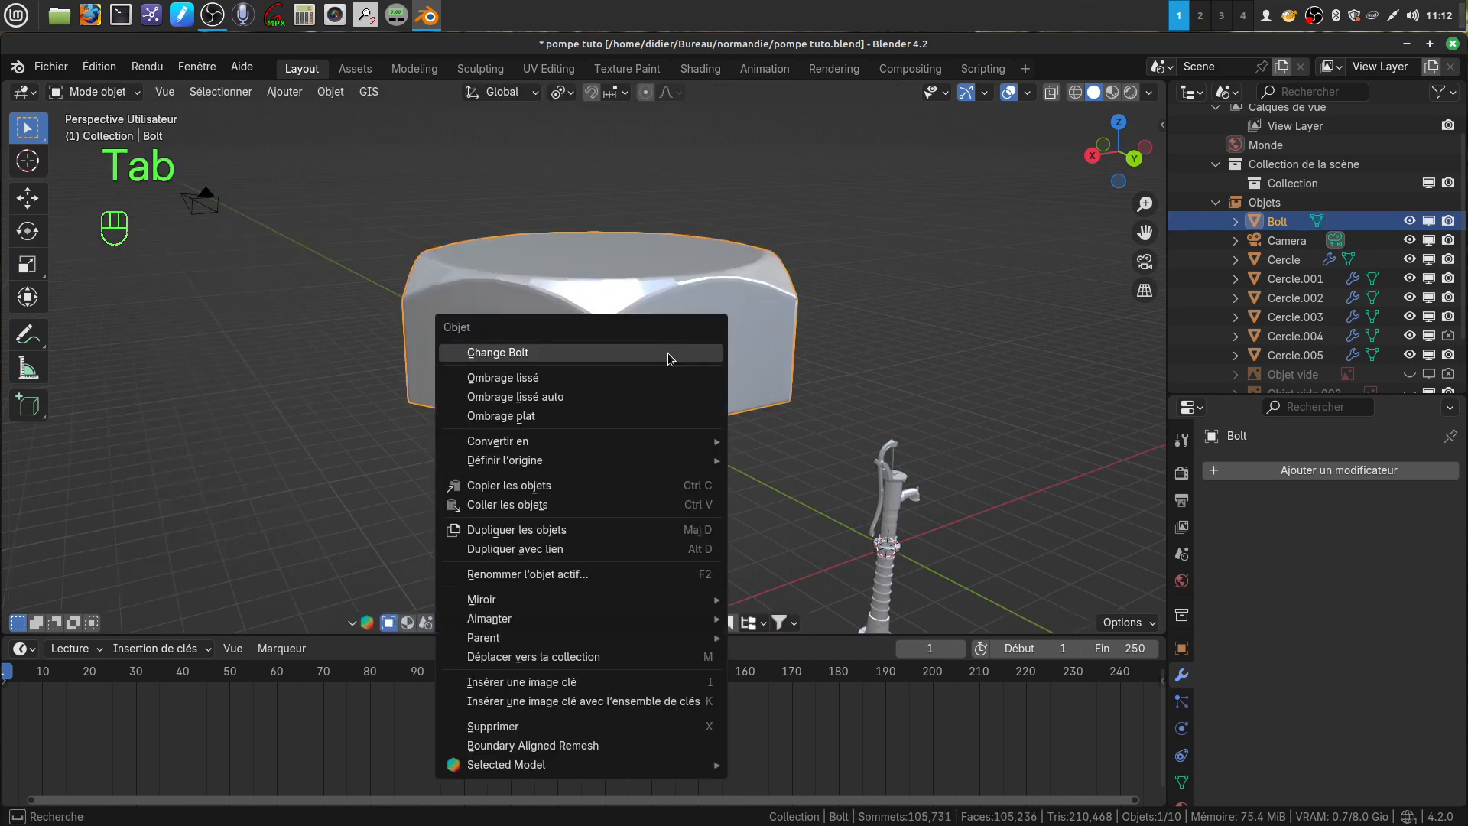
pyautogui.click(599, 375)
# Step: Scale the whole bolt down uniformly to 0.332
pyautogui.scroll(-2, 647, 392)
pyautogui.moveTo(679, 420); pyautogui.dragTo(875, 386, button='middle')
pyautogui.keyDown('shift'); pyautogui.moveTo(705, 468); pyautogui.dragTo(678, 258, button='middle'); pyautogui.keyUp('shift')
pyautogui.scroll(2, 754, 409)
pyautogui.keyDown('shift'); pyautogui.moveTo(655, 346); pyautogui.dragTo(727, 329, button='middle'); pyautogui.keyUp('shift')
pyautogui.keyDown('shift'); pyautogui.moveTo(586, 355); pyautogui.dragTo(730, 348, button='middle'); pyautogui.keyUp('shift')
pyautogui.keyDown('shift'); pyautogui.moveTo(612, 450); pyautogui.dragTo(594, 463, button='middle'); pyautogui.keyUp('shift')
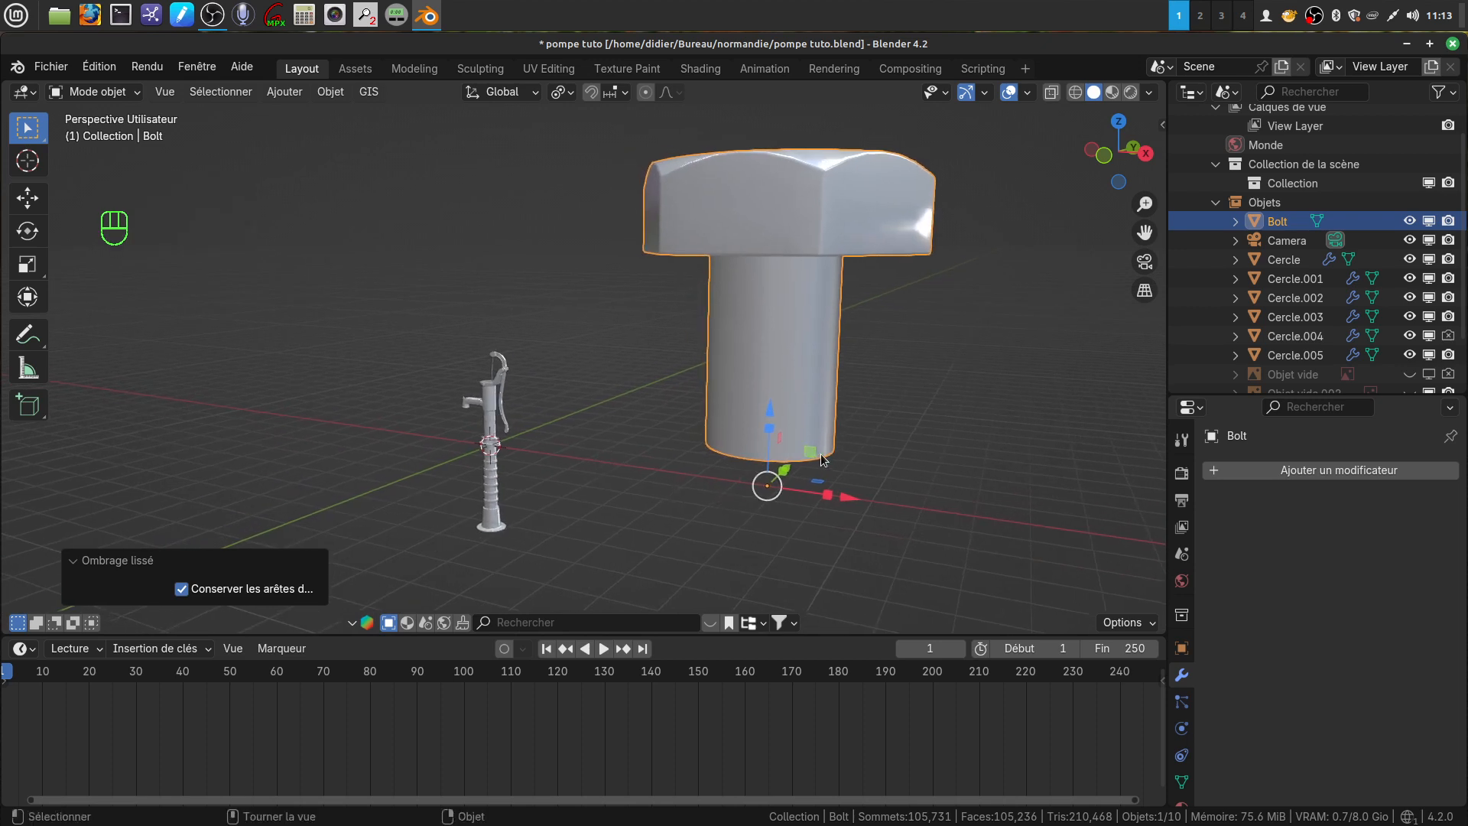
pyautogui.press('s')
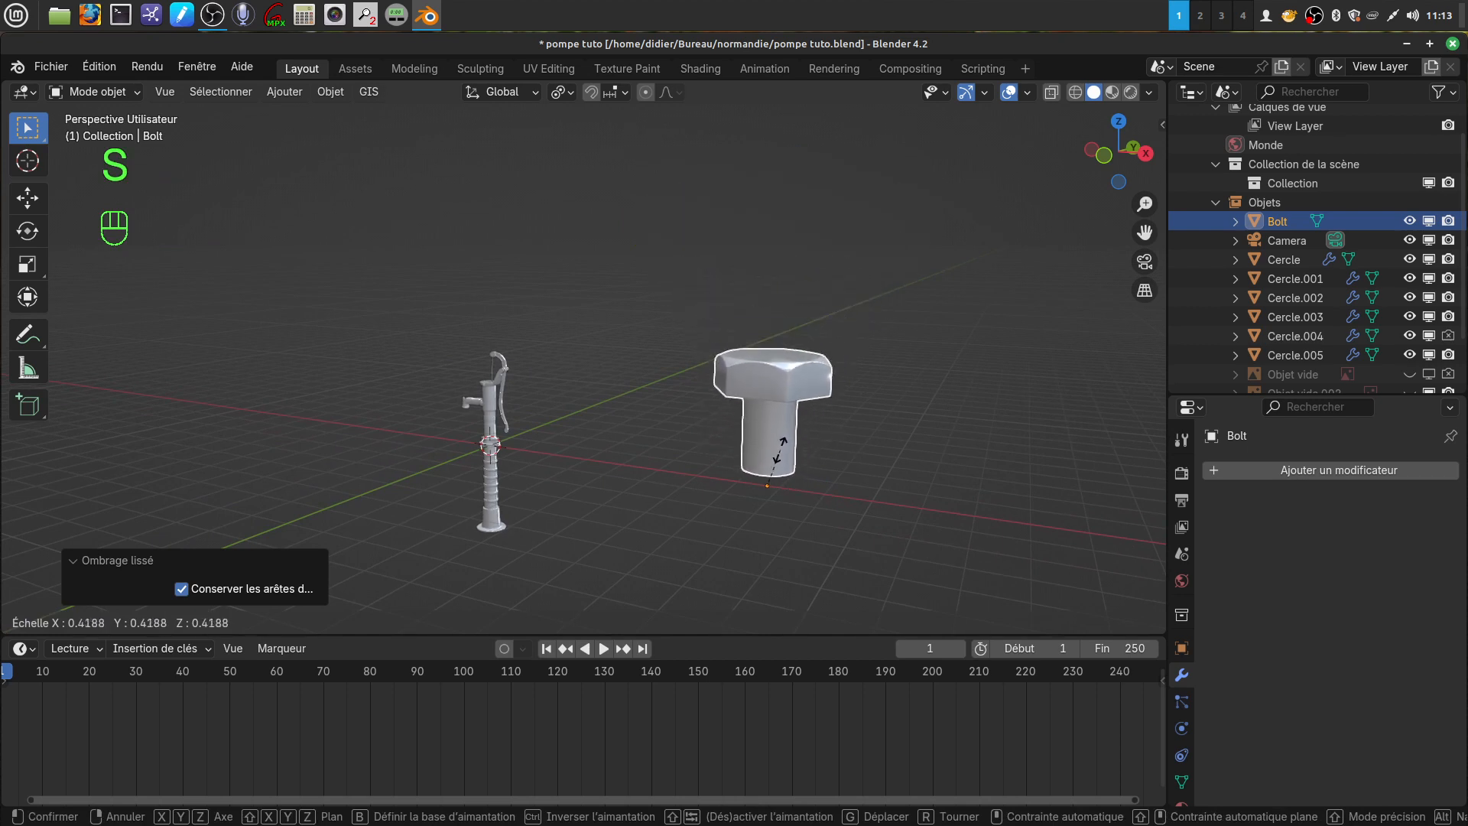
pyautogui.click(779, 459)
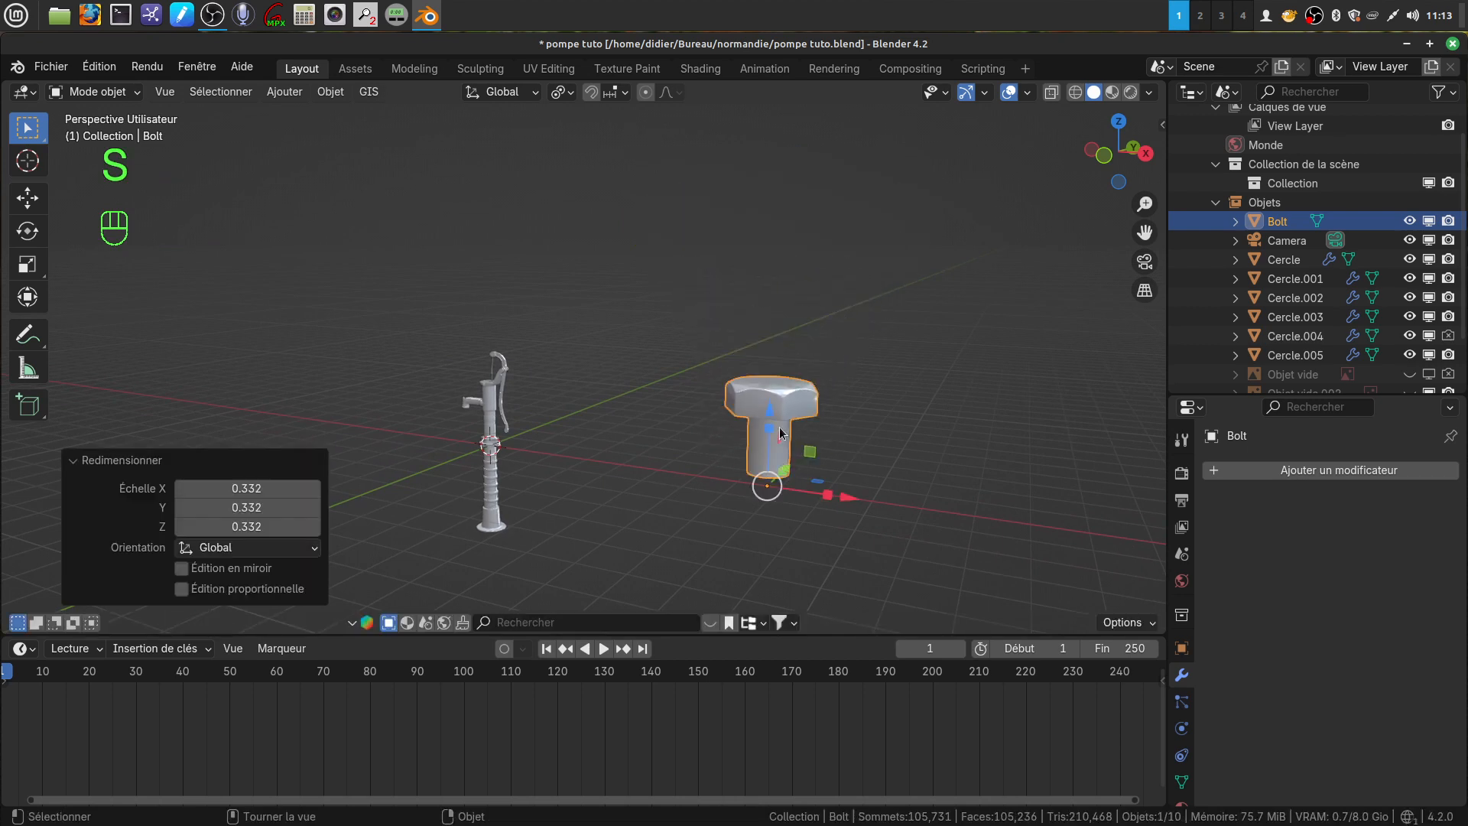
# Step: Set the bolt's origin to its geometry and move it about -6.63 m along X toward the pump
pyautogui.click(330, 91)
pyautogui.moveTo(428, 133)
pyautogui.click(639, 158)
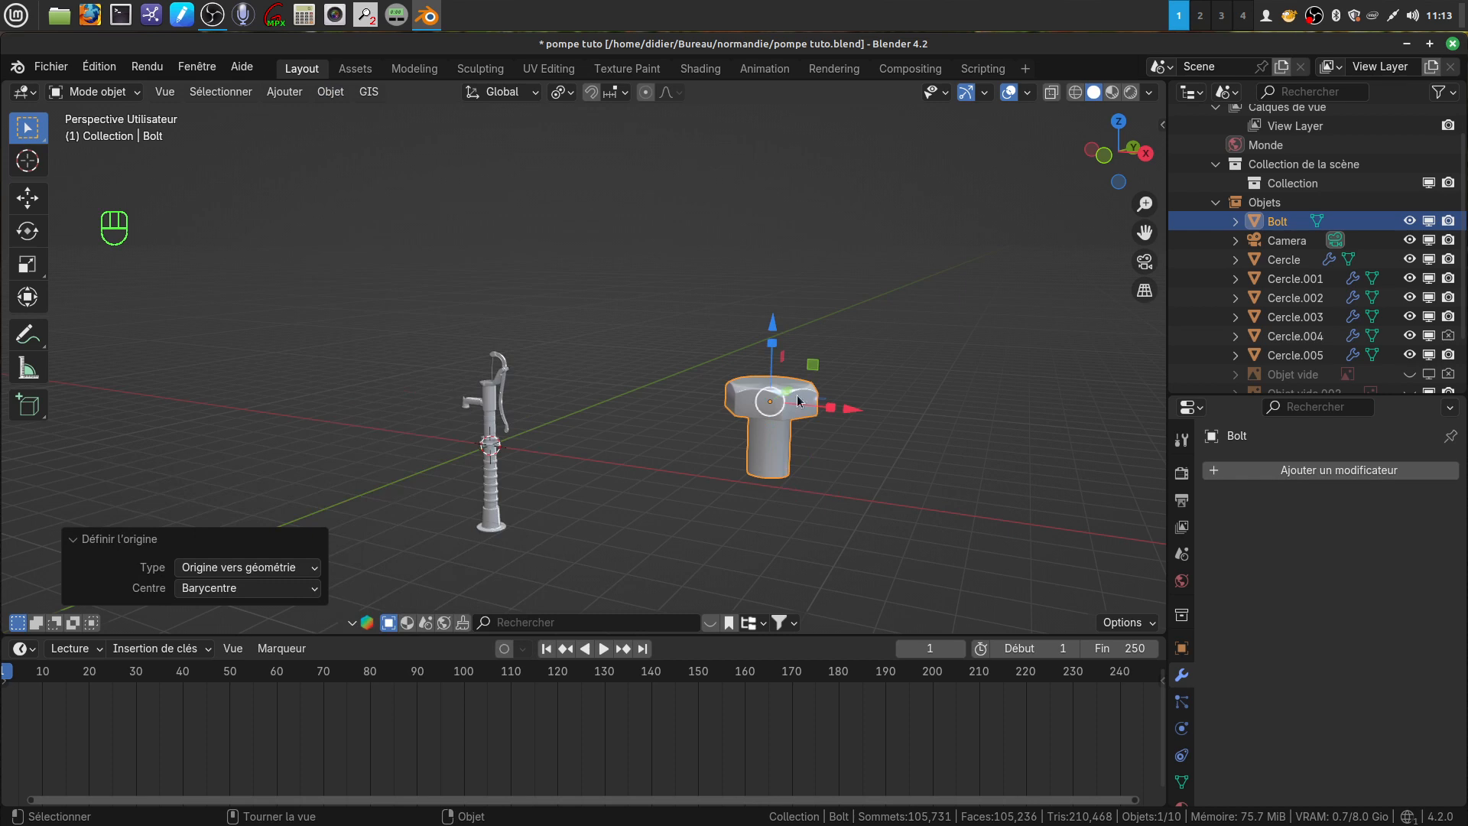
pyautogui.press('g')
pyautogui.press('x')
pyautogui.click(606, 404)
# Step: Scale the bolt down again, uniformly to 0.155, beside the pump
pyautogui.scroll(2, 688, 561)
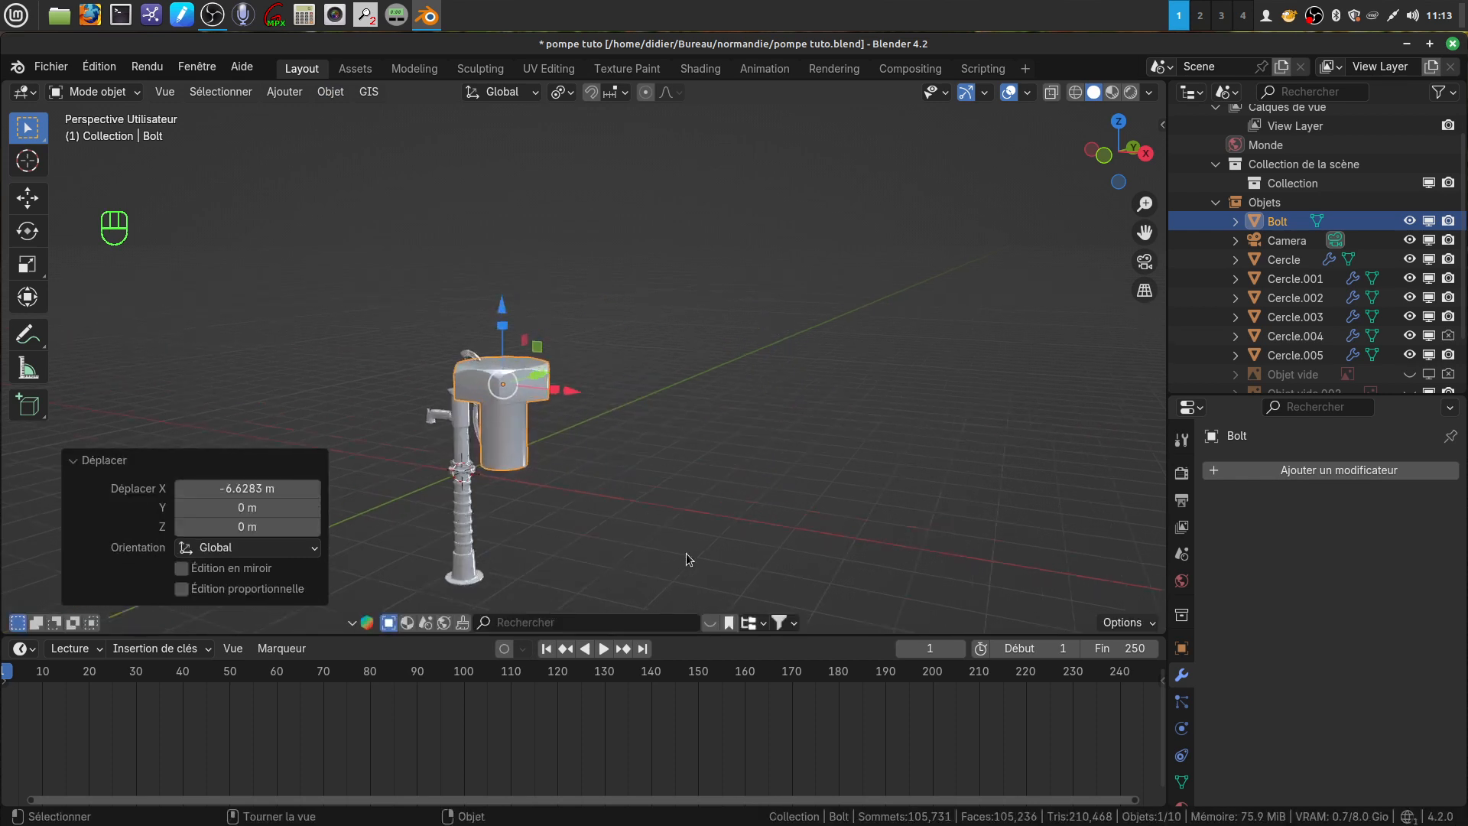
pyautogui.keyDown('shift'); pyautogui.moveTo(658, 504); pyautogui.dragTo(750, 495, button='middle'); pyautogui.keyUp('shift')
pyautogui.scroll(3, 680, 555)
pyautogui.press('s')
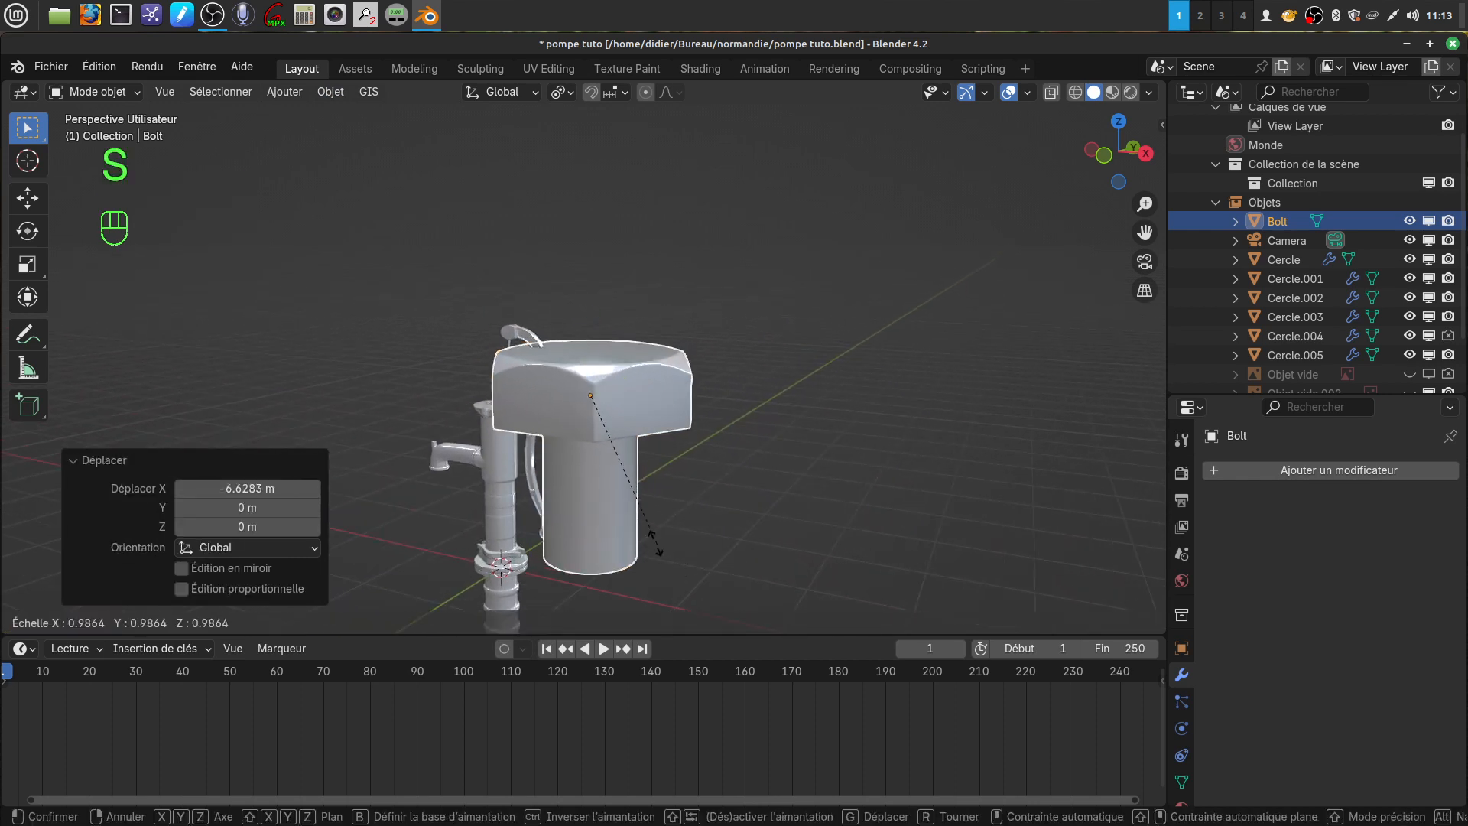
pyautogui.click(587, 416)
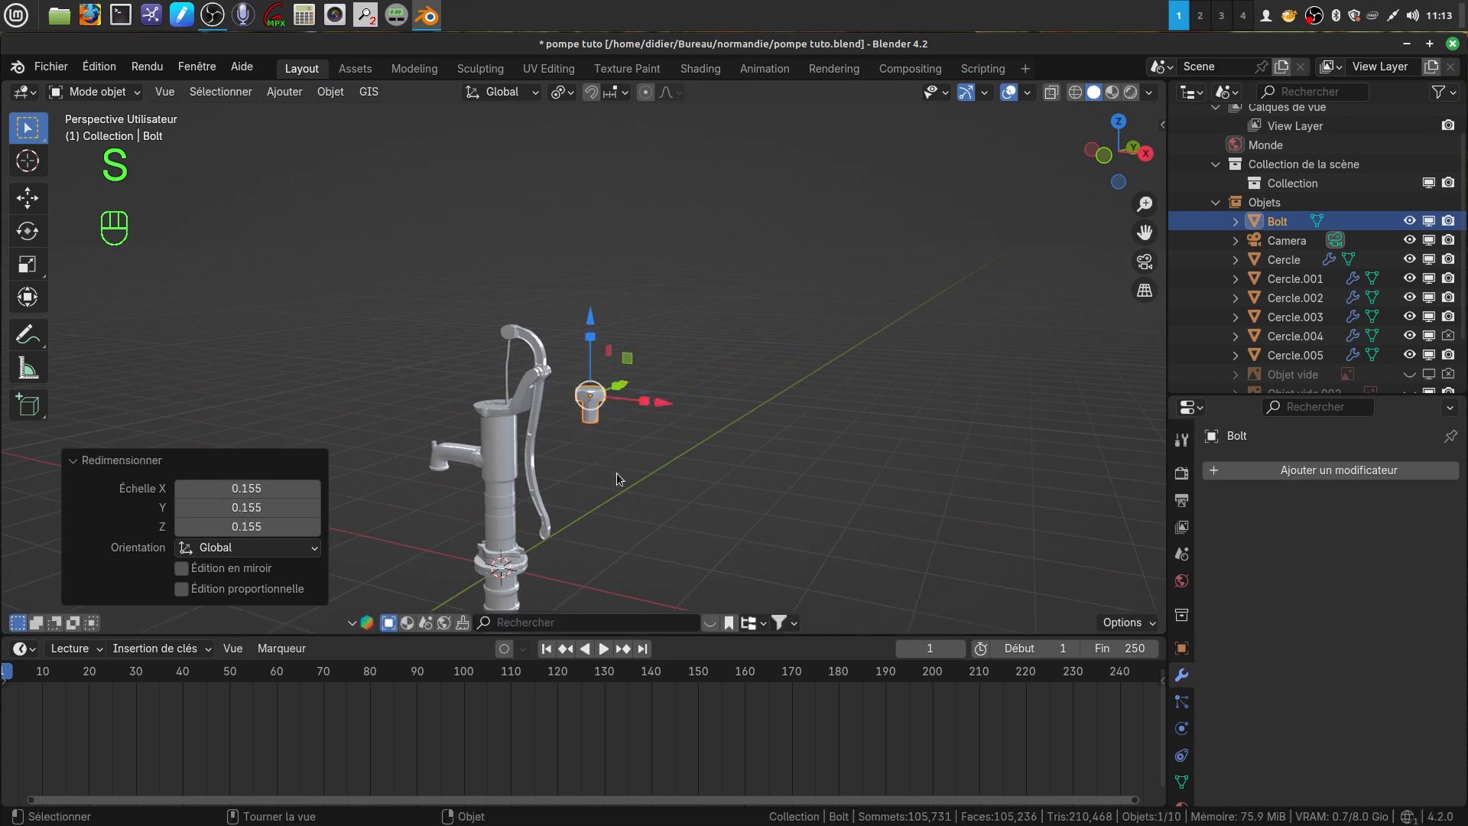
# Step: Duplicate the bolt in place and move the copy about -4.25 m along X to the other side of the pump
pyautogui.keyDown('shift'); pyautogui.moveTo(609, 513); pyautogui.dragTo(722, 547, button='middle'); pyautogui.keyUp('shift')
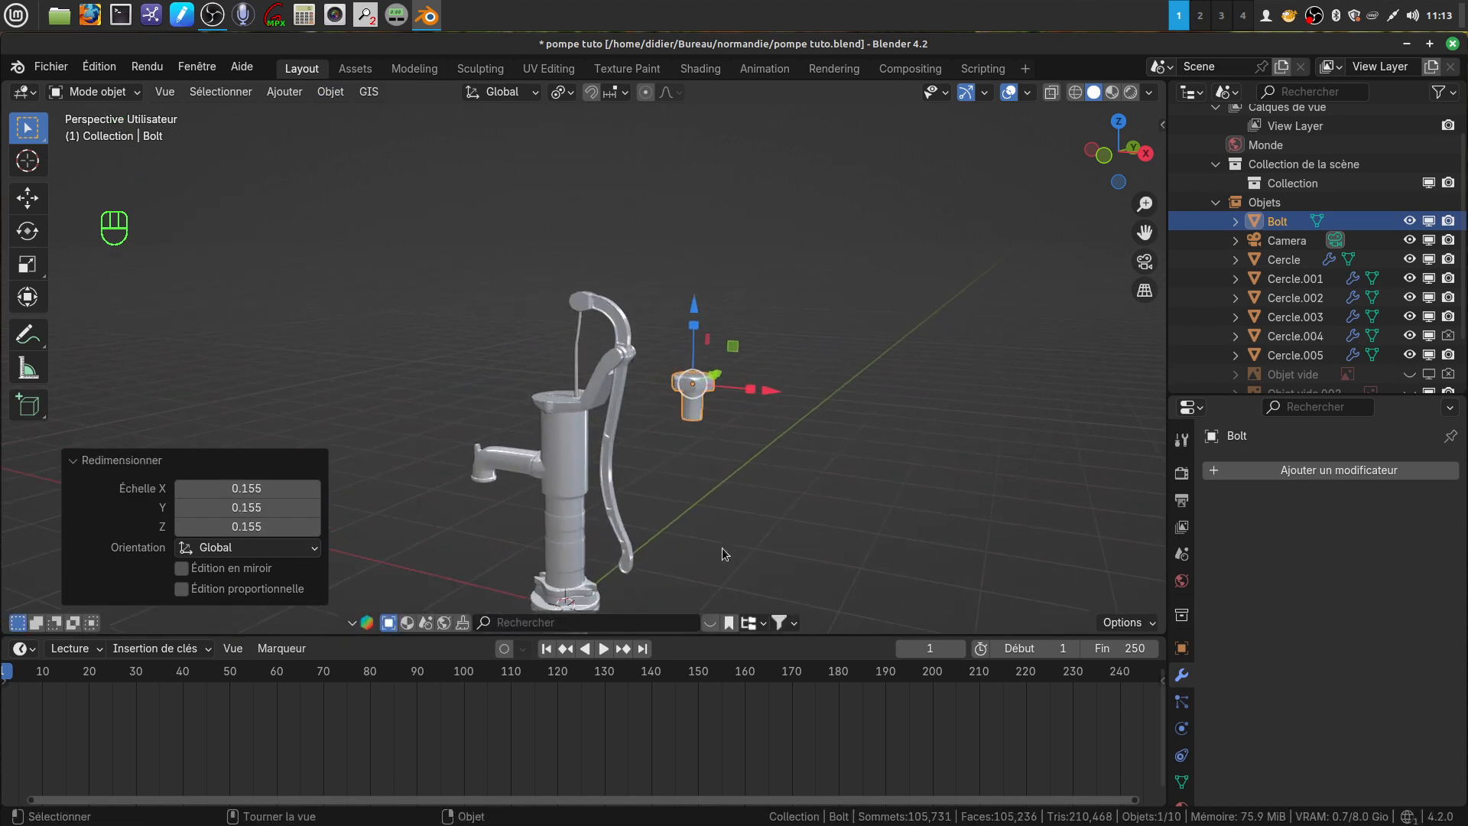
pyautogui.hotkey('shift', 'd')
pyautogui.click(708, 508)
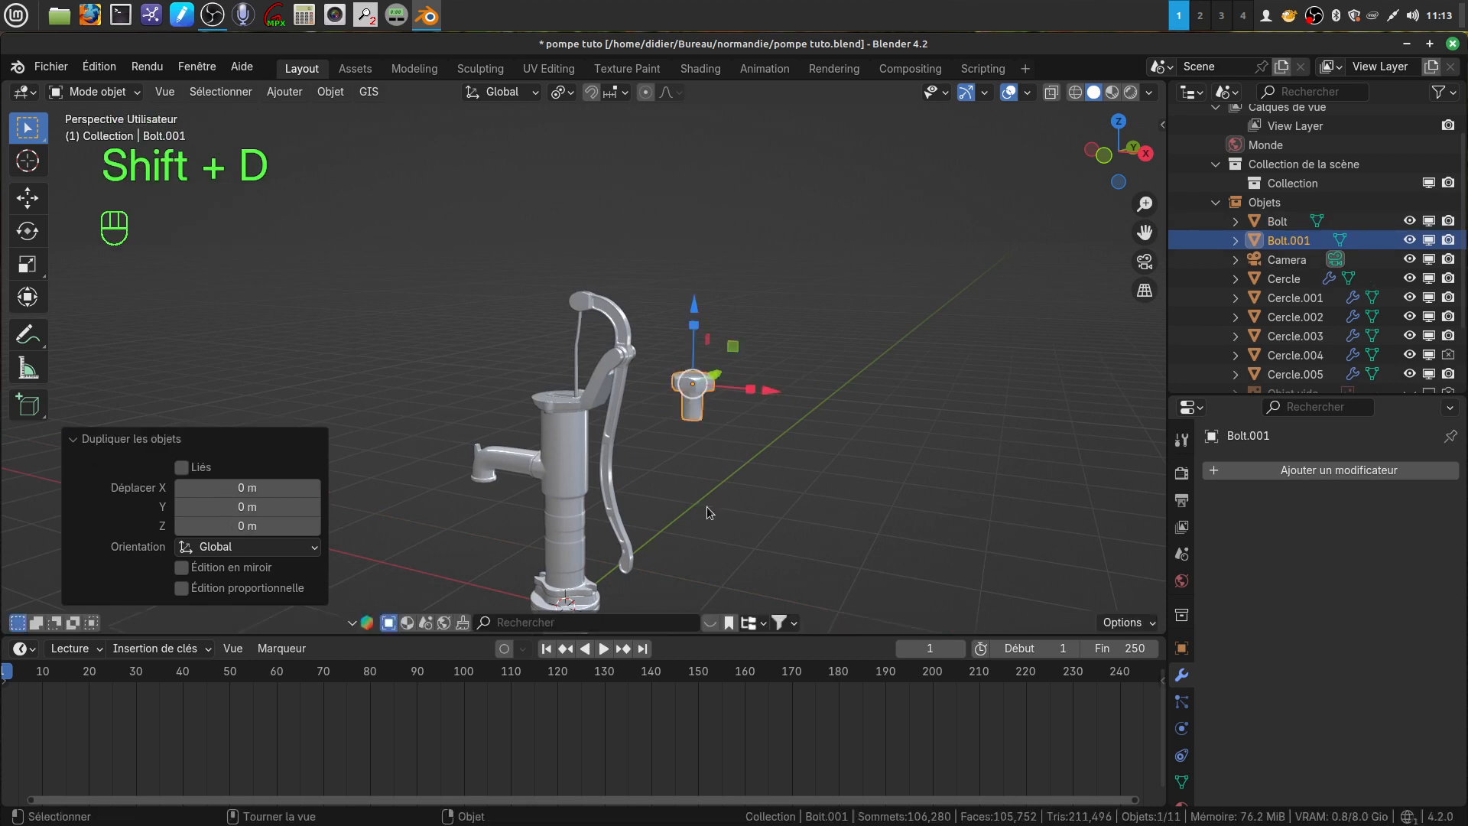
pyautogui.moveTo(769, 390); pyautogui.dragTo(358, 354)
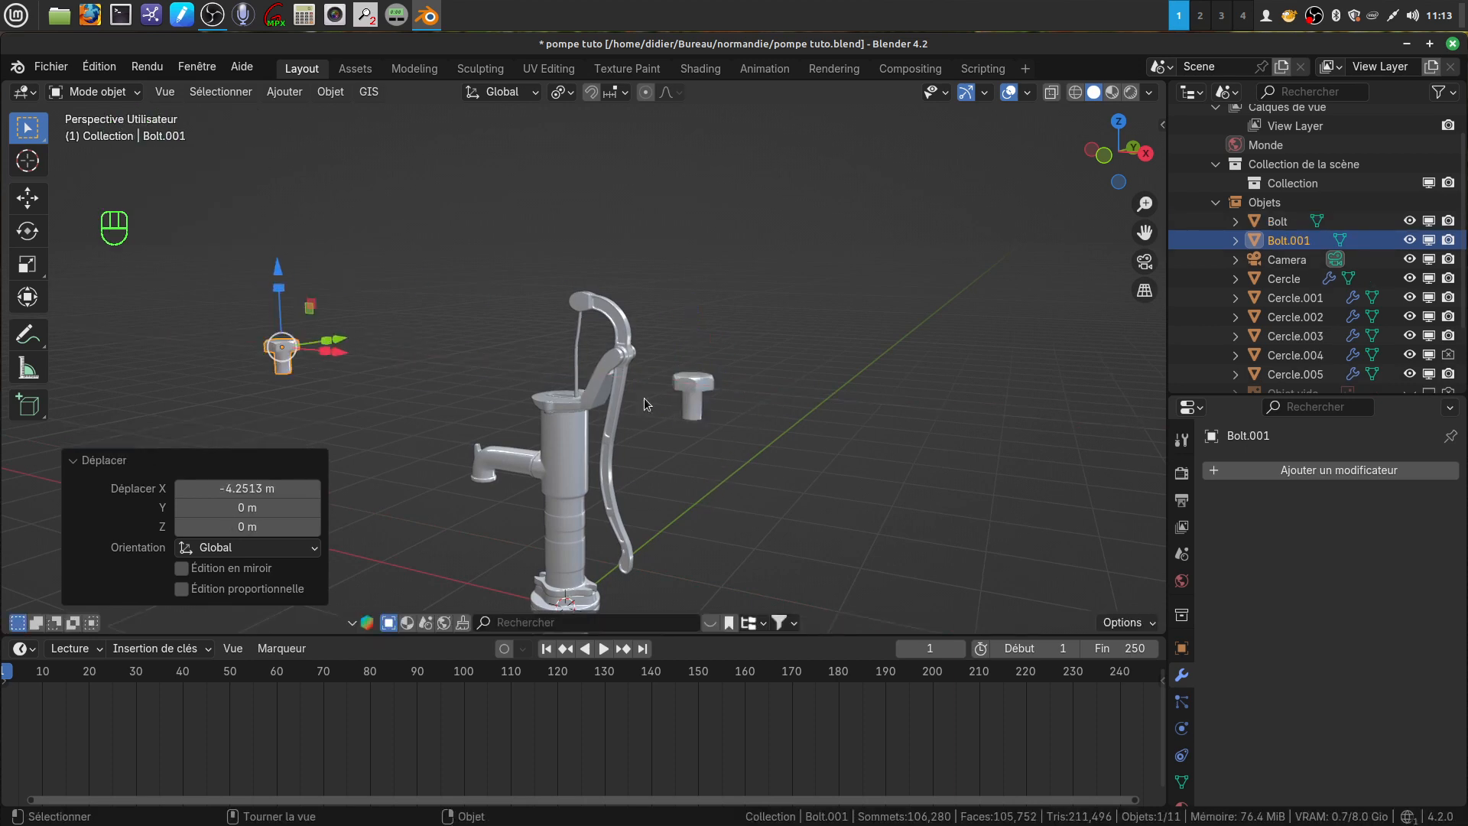
# Step: Select the original bolt, shrink it uniformly and move it about -1.2 m along X, above the pump body's flange
pyautogui.click(693, 413)
pyautogui.scroll(2, 684, 516)
pyautogui.keyDown('shift'); pyautogui.moveTo(708, 510); pyautogui.dragTo(716, 510, button='middle'); pyautogui.keyUp('shift')
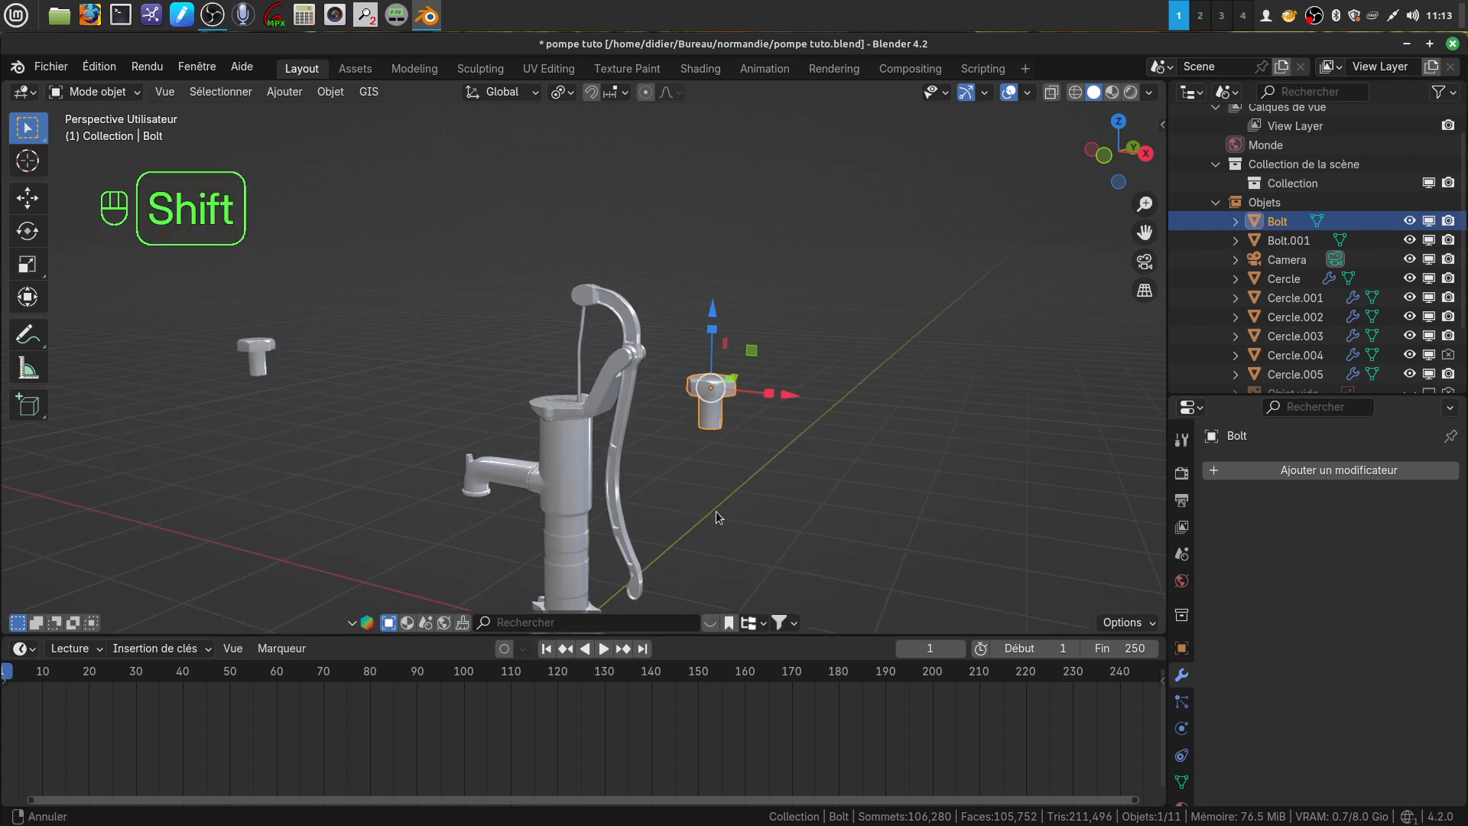
pyautogui.press('s')
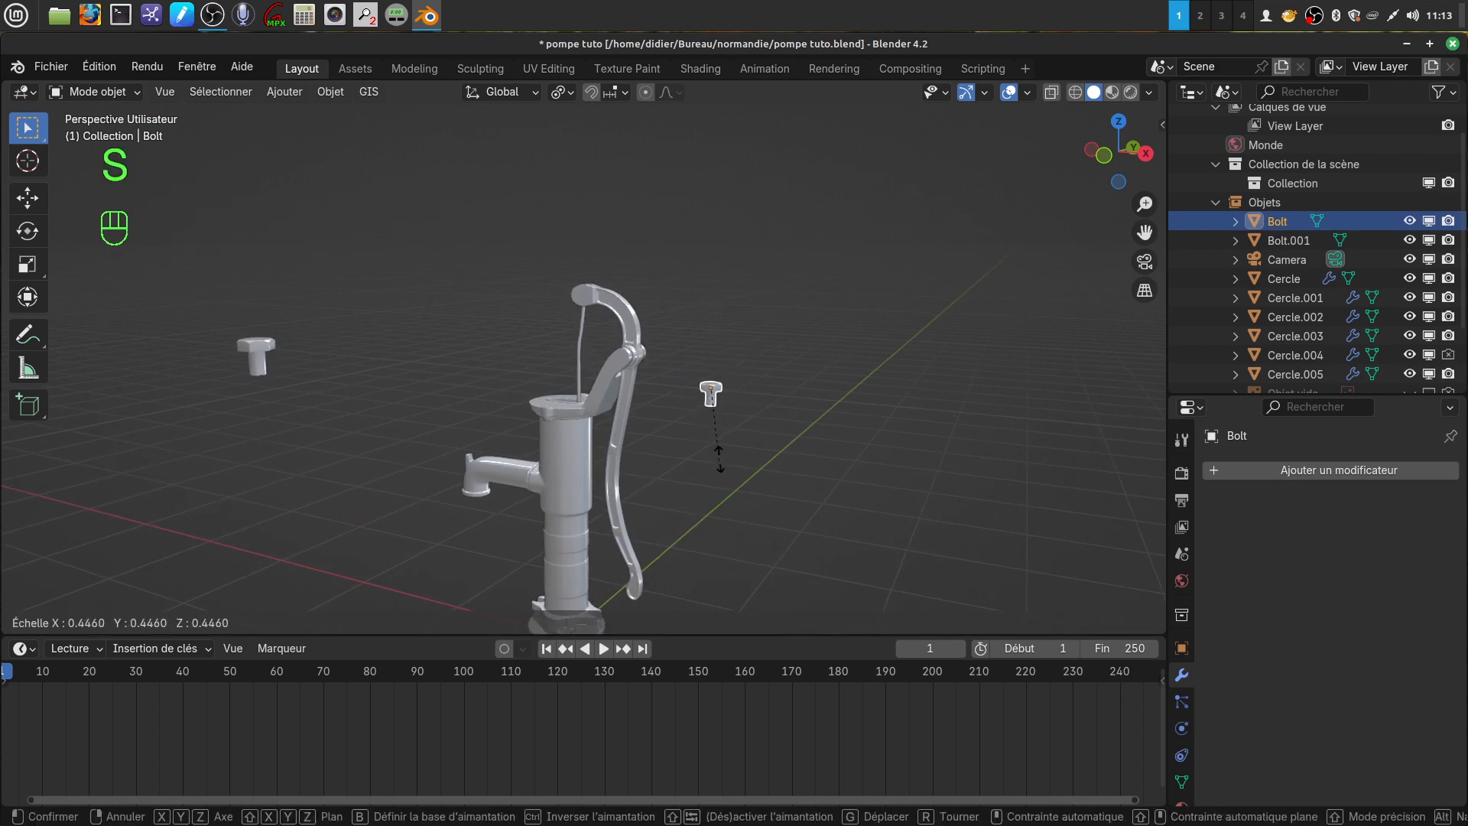
pyautogui.click(722, 443)
pyautogui.moveTo(790, 396); pyautogui.dragTo(644, 414)
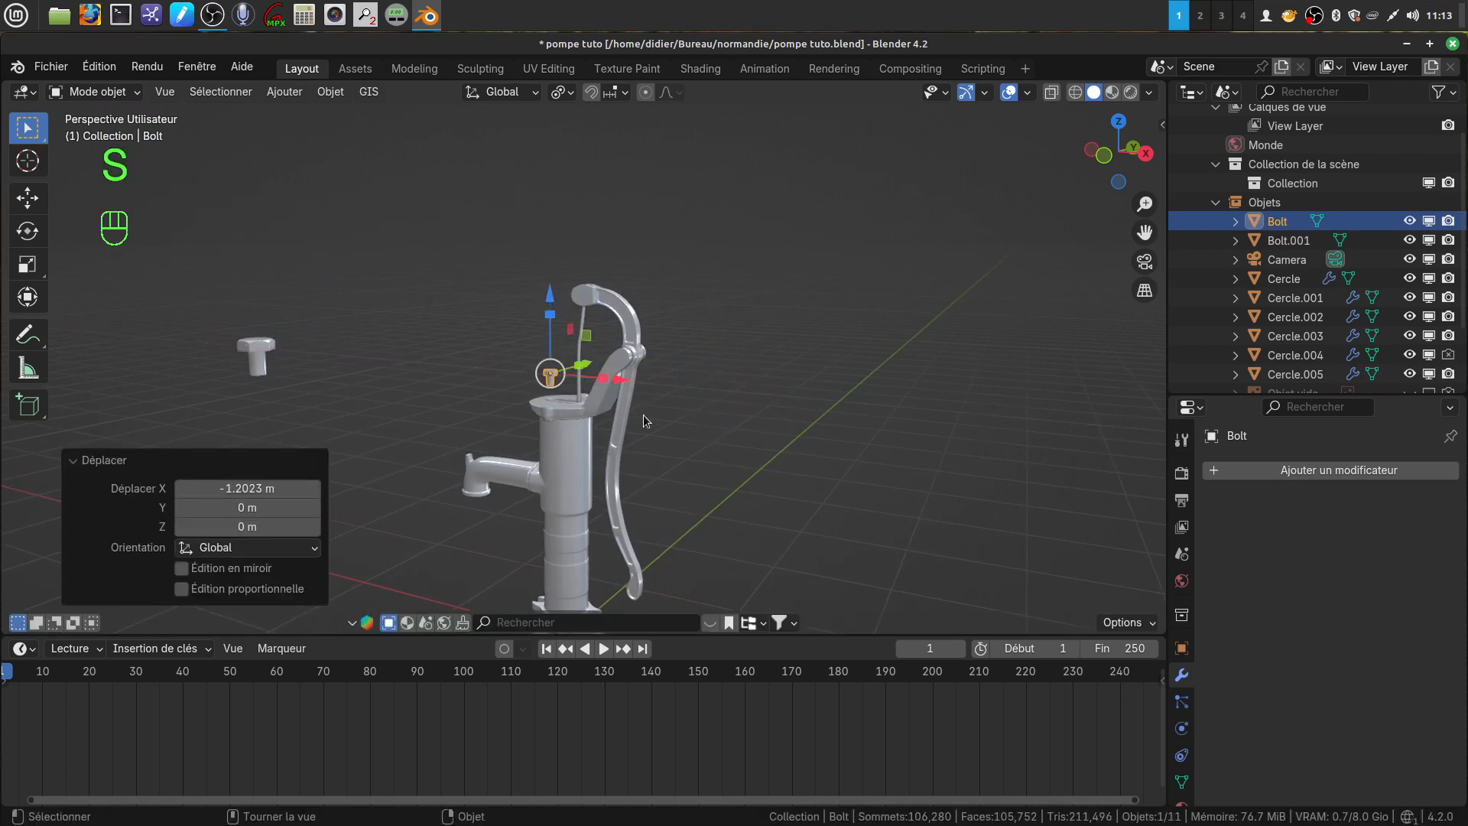
# Step: Shrink the bolt uniformly, lower it to the underside of the pump's top flange and move it about 0.125 m along X to the lug's centreline
pyautogui.scroll(4, 802, 432)
pyautogui.moveTo(802, 433); pyautogui.dragTo(302, 406, button='middle')
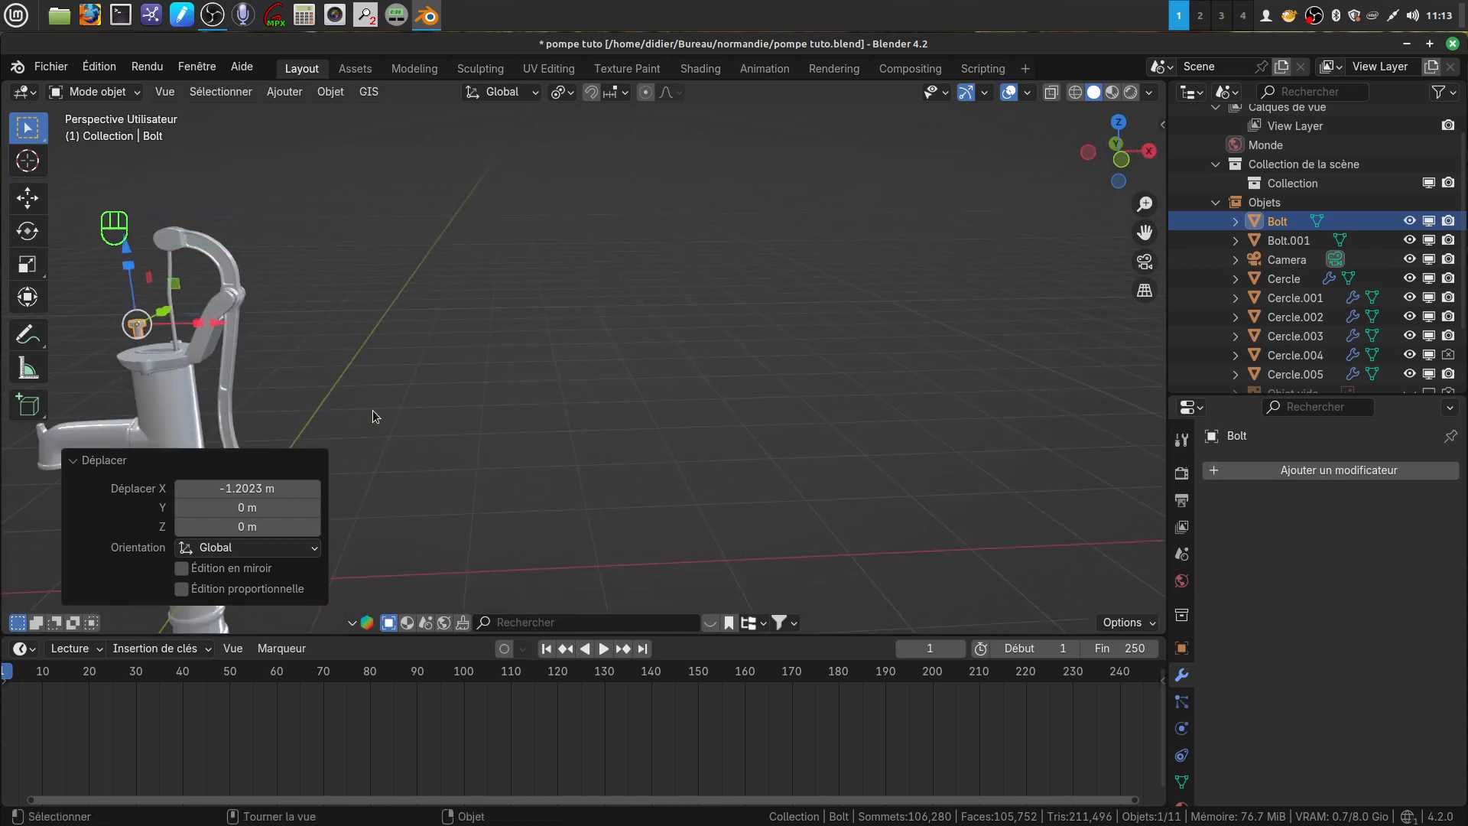
pyautogui.press('KP_1')
pyautogui.keyDown('shift'); pyautogui.moveTo(377, 446); pyautogui.dragTo(163, 474, button='middle'); pyautogui.keyUp('shift')
pyautogui.keyDown('shift'); pyautogui.moveTo(133, 526); pyautogui.dragTo(732, 106, button='middle'); pyautogui.keyUp('shift')
pyautogui.scroll(5, 629, 380)
pyautogui.keyDown('shift'); pyautogui.moveTo(552, 388); pyautogui.dragTo(521, 304, button='middle'); pyautogui.keyUp('shift')
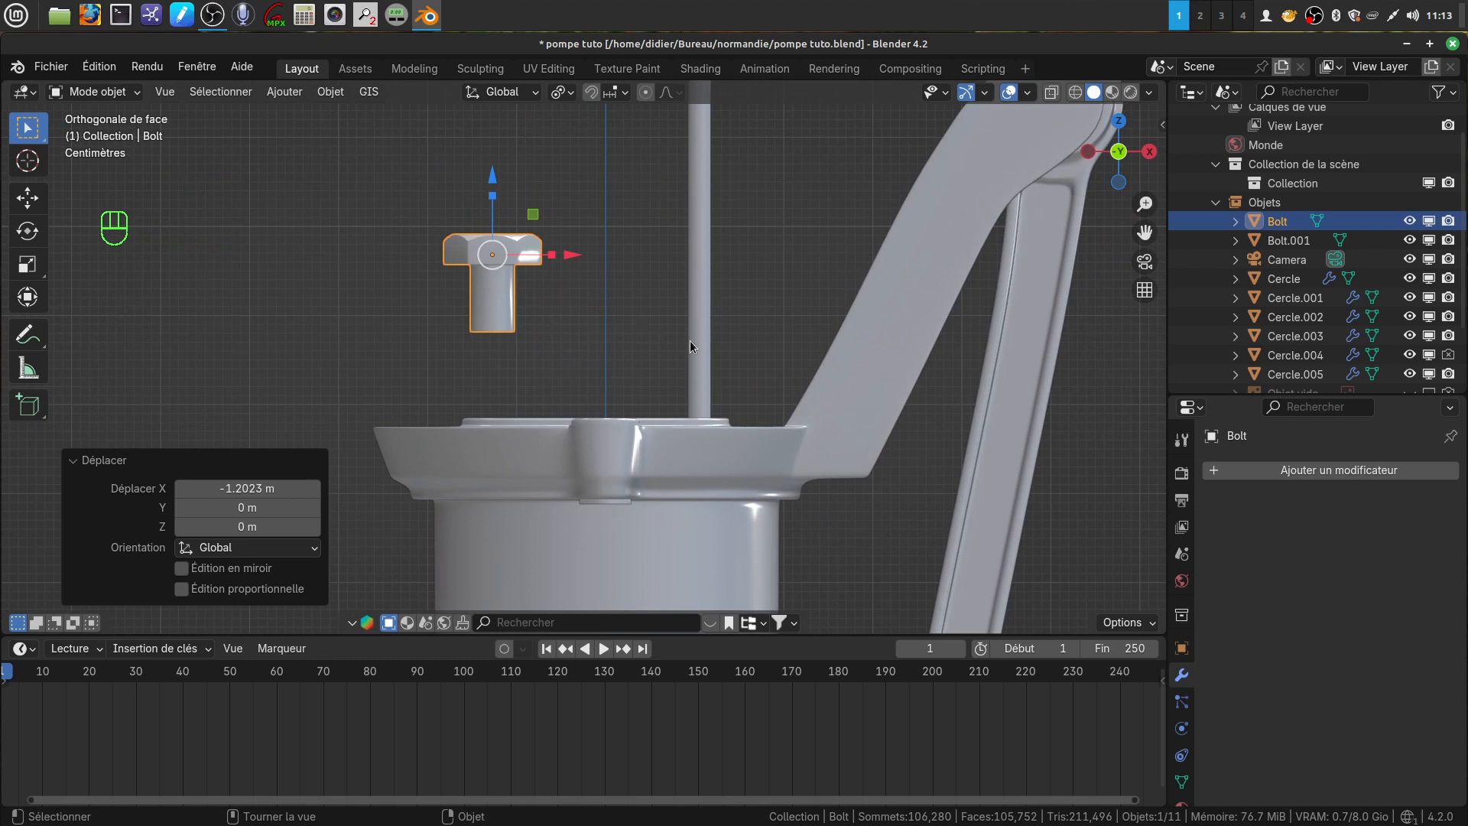
pyautogui.press('s')
pyautogui.click(579, 303)
pyautogui.moveTo(487, 181); pyautogui.dragTo(486, 423)
pyautogui.moveTo(569, 502); pyautogui.dragTo(684, 499)
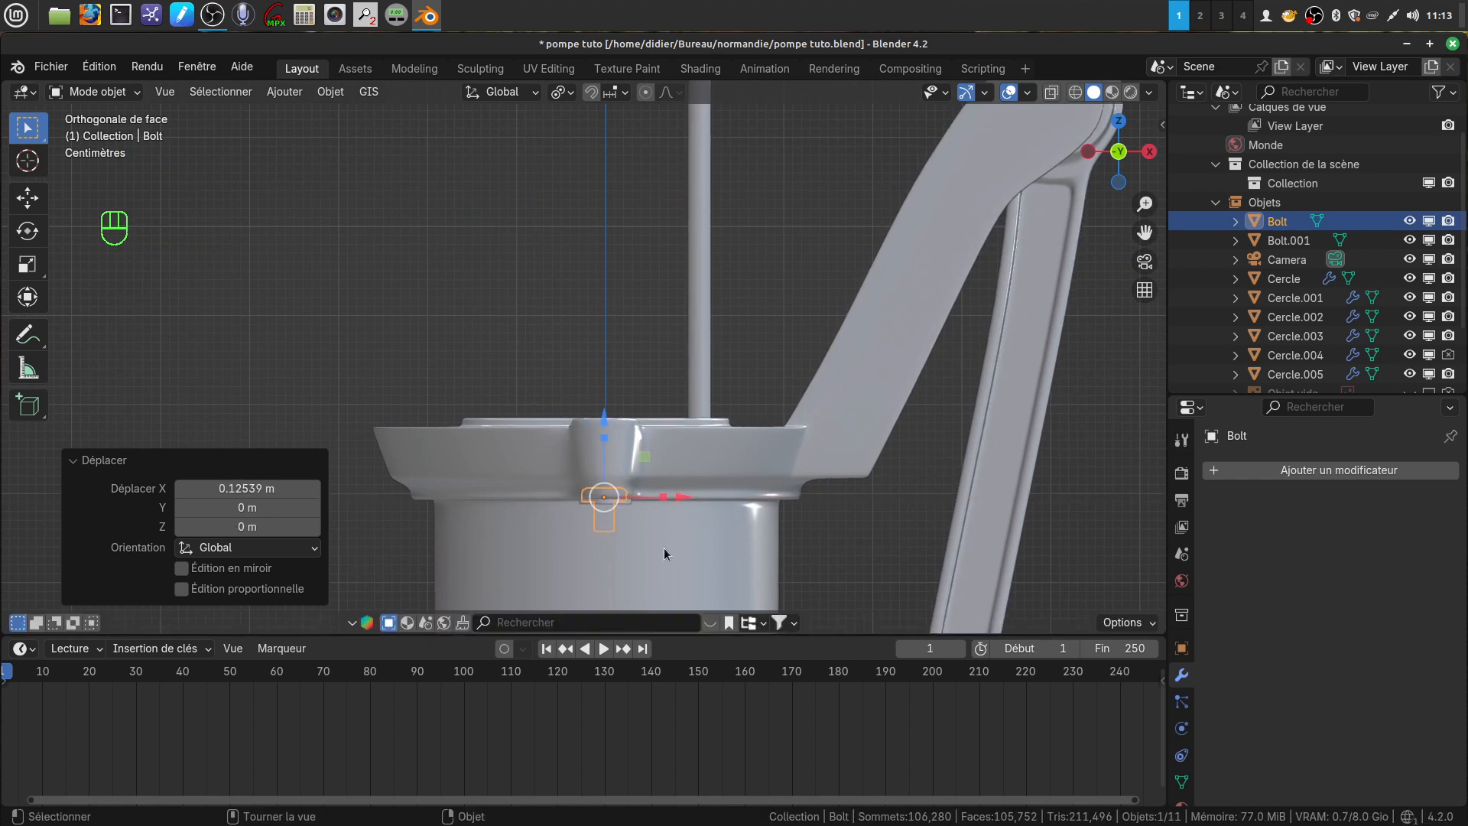
# Step: Rotate the bolt 180° about the X axis to point its head downward
pyautogui.press('r')
pyautogui.press('x')
pyautogui.press('KP_1')
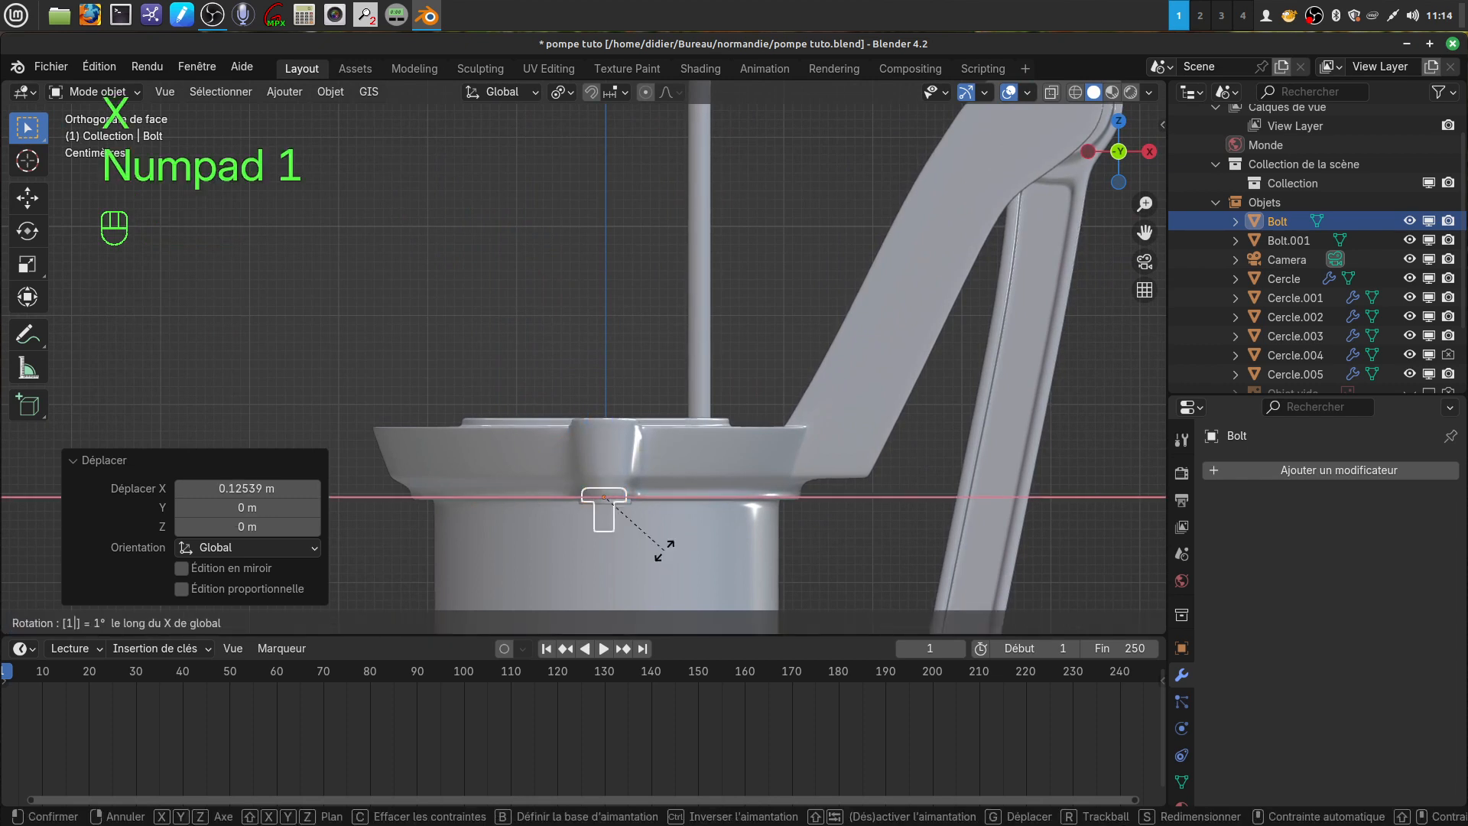
pyautogui.press('KP_8')
pyautogui.press('KP_0')
pyautogui.click(662, 551)
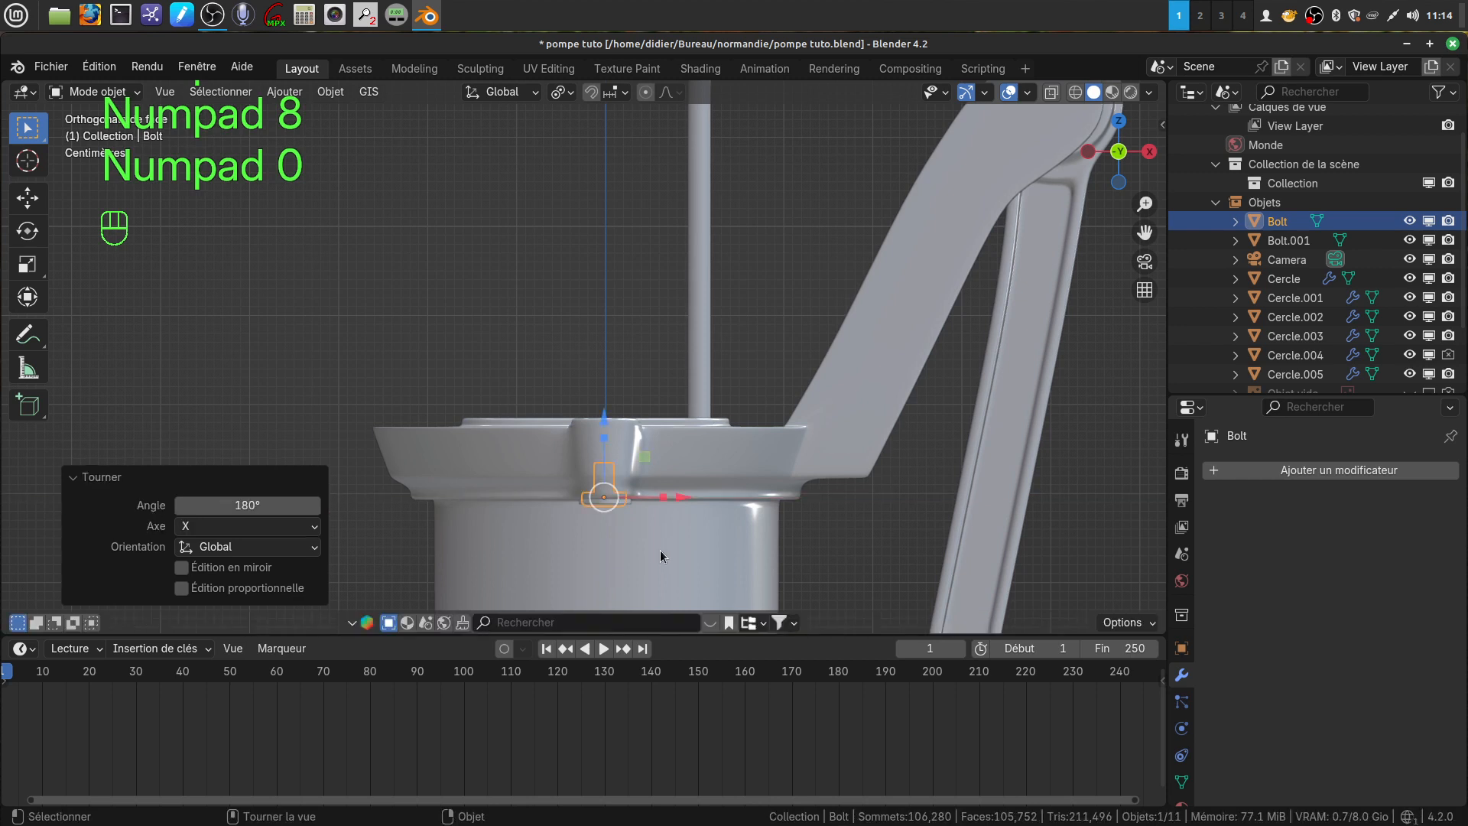
# Step: Lower the bolt slightly and move it about -0.253 m along Y, beneath the top flange's front lug
pyautogui.scroll(6, 659, 549)
pyautogui.keyDown('shift'); pyautogui.moveTo(659, 529); pyautogui.dragTo(603, 136, button='middle'); pyautogui.keyUp('shift')
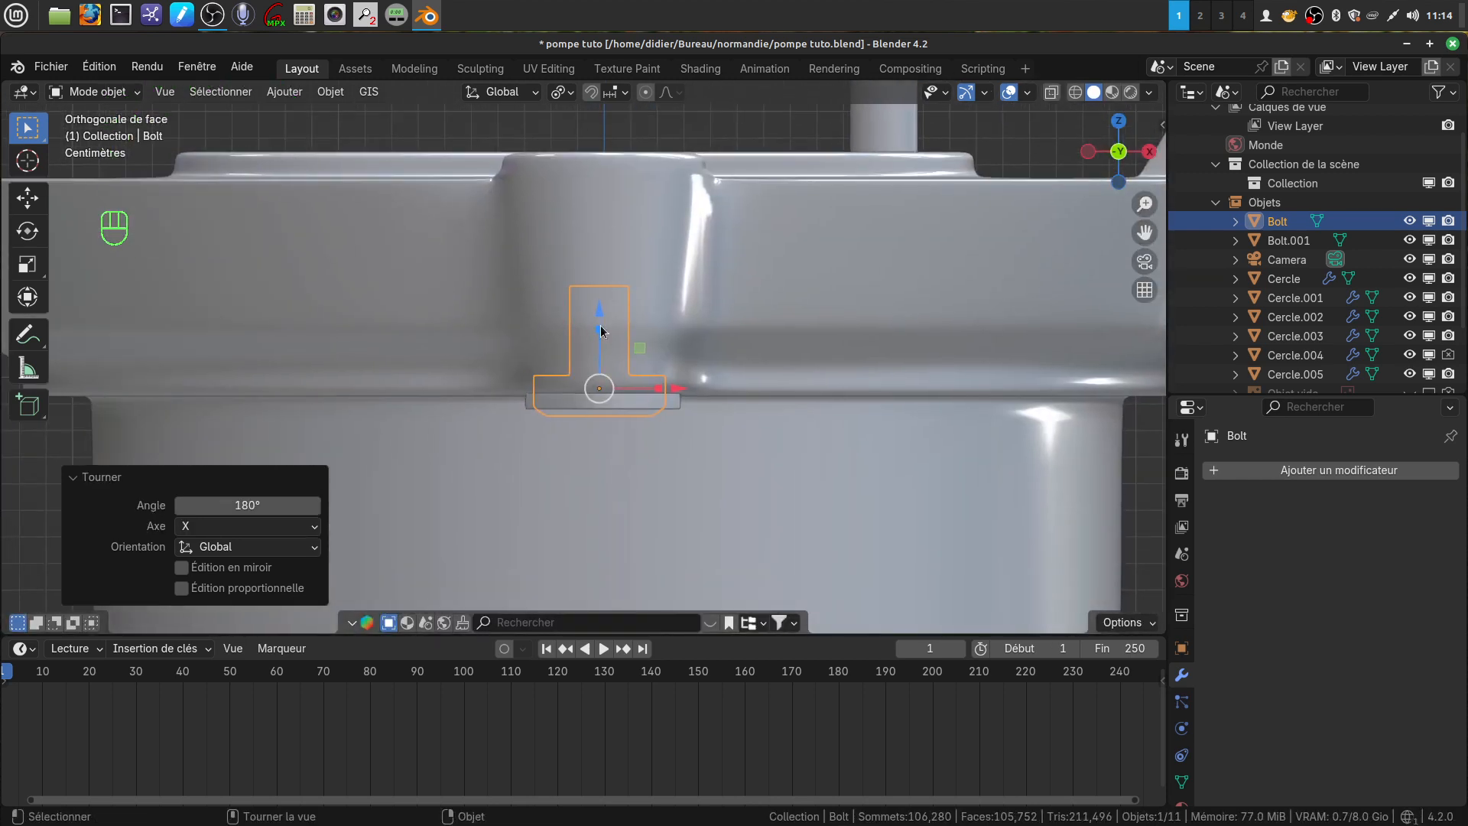
pyautogui.moveTo(602, 307); pyautogui.dragTo(608, 340)
pyautogui.moveTo(608, 340); pyautogui.dragTo(864, 404, button='middle')
pyautogui.moveTo(314, 399); pyautogui.dragTo(654, 427)
pyautogui.keyDown('shift'); pyautogui.moveTo(654, 426); pyautogui.dragTo(279, 392, button='middle'); pyautogui.keyUp('shift')
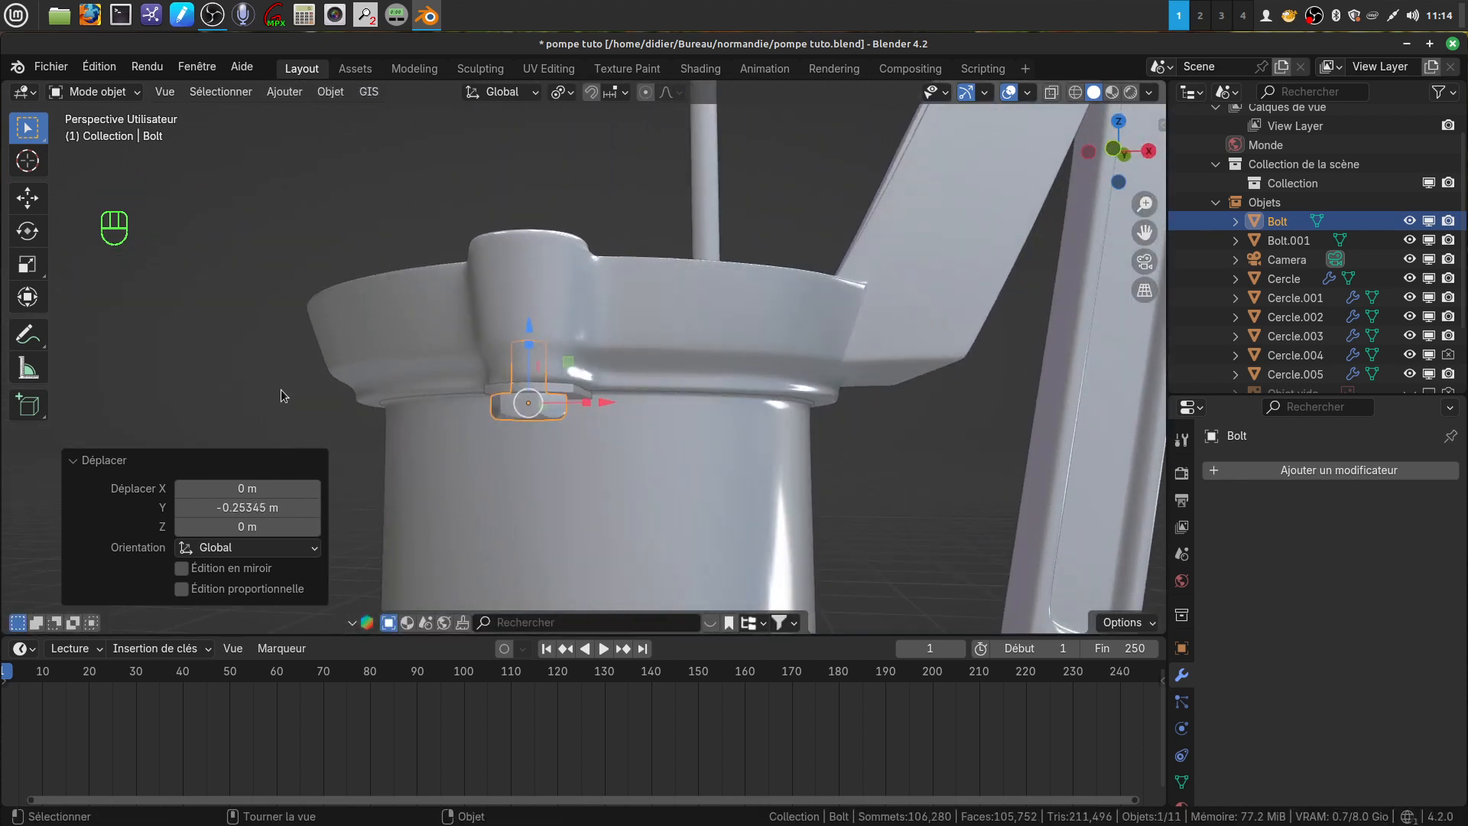
# Step: Fine-tune the bolt's centring under the lug, moving it about 0.0015 m along X and -0.0026 m along Y
pyautogui.press('KP_1')
pyautogui.scroll(4, 278, 387)
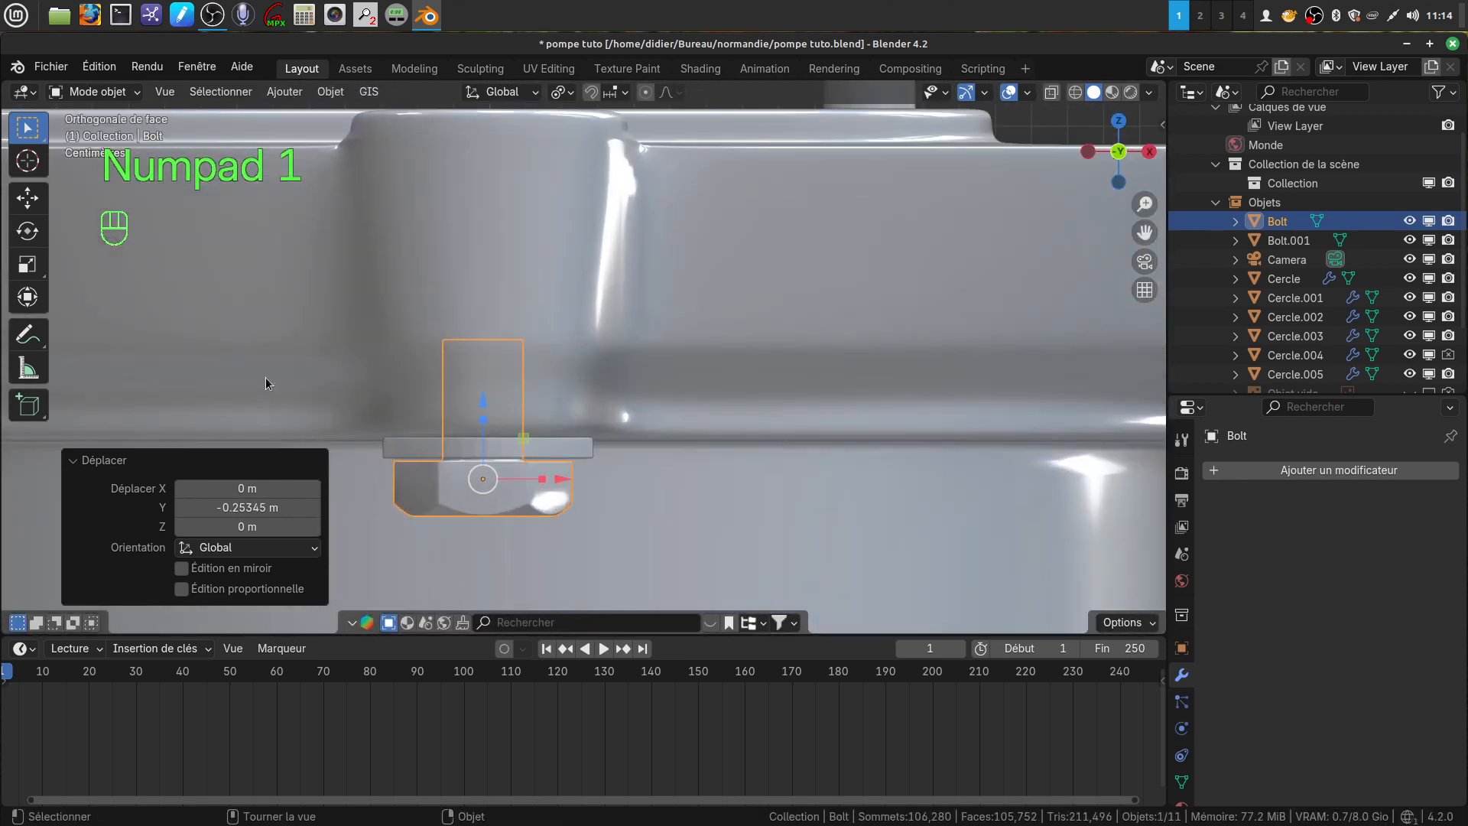
pyautogui.click(579, 457)
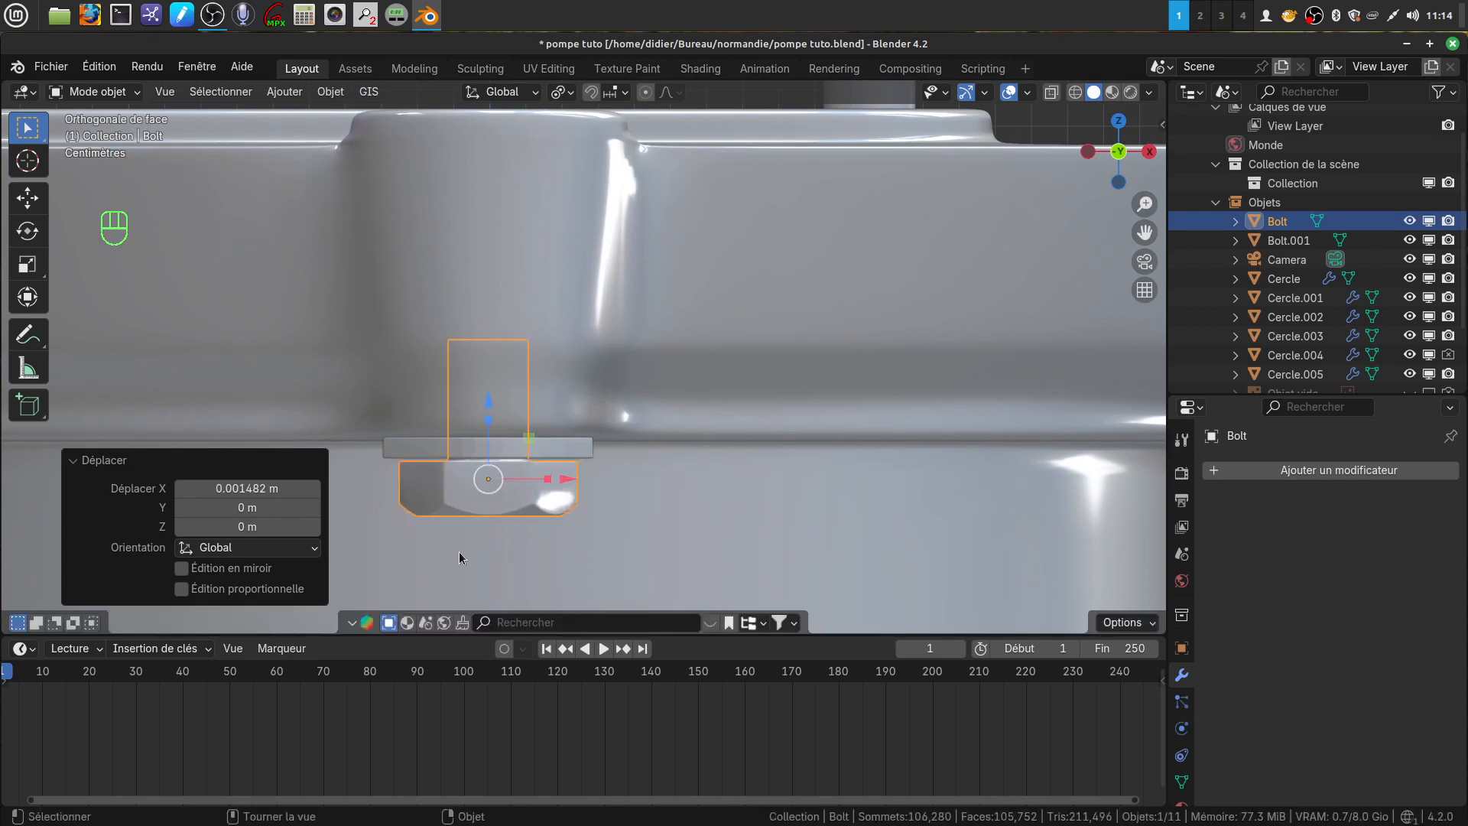
pyautogui.press('KP_3')
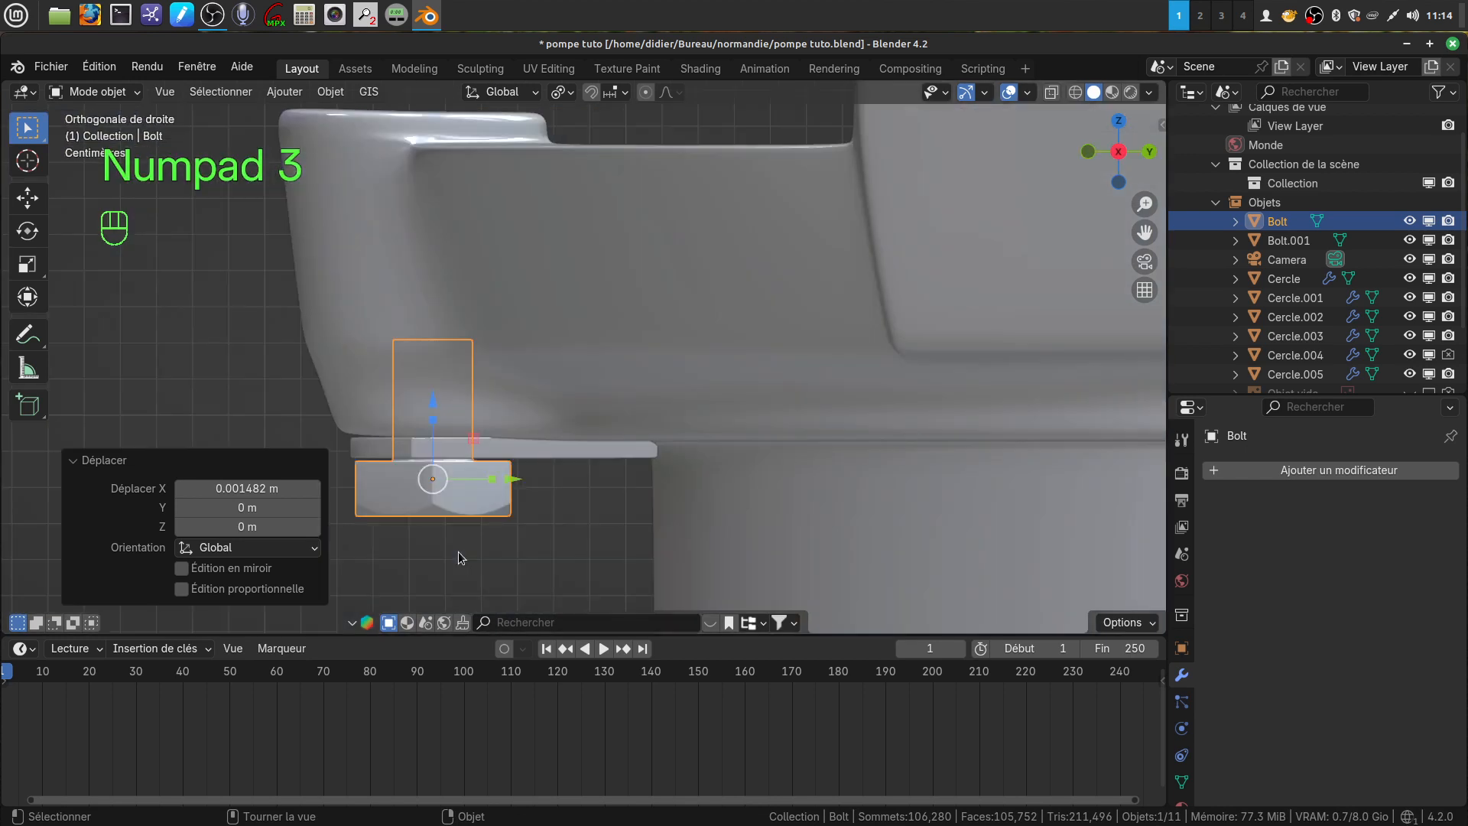
pyautogui.scroll(-4, 412, 528)
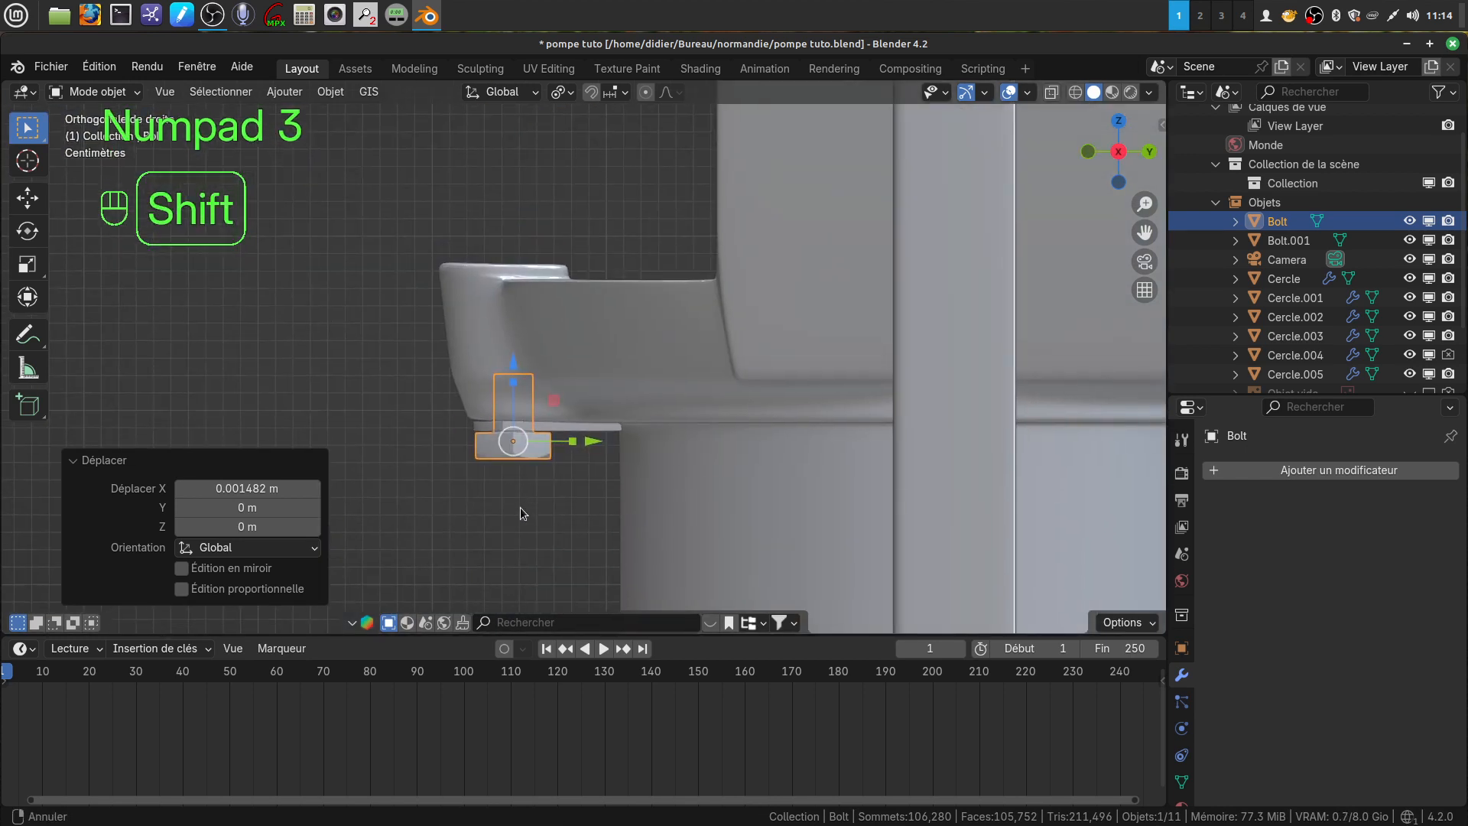
pyautogui.moveTo(585, 451); pyautogui.dragTo(585, 445)
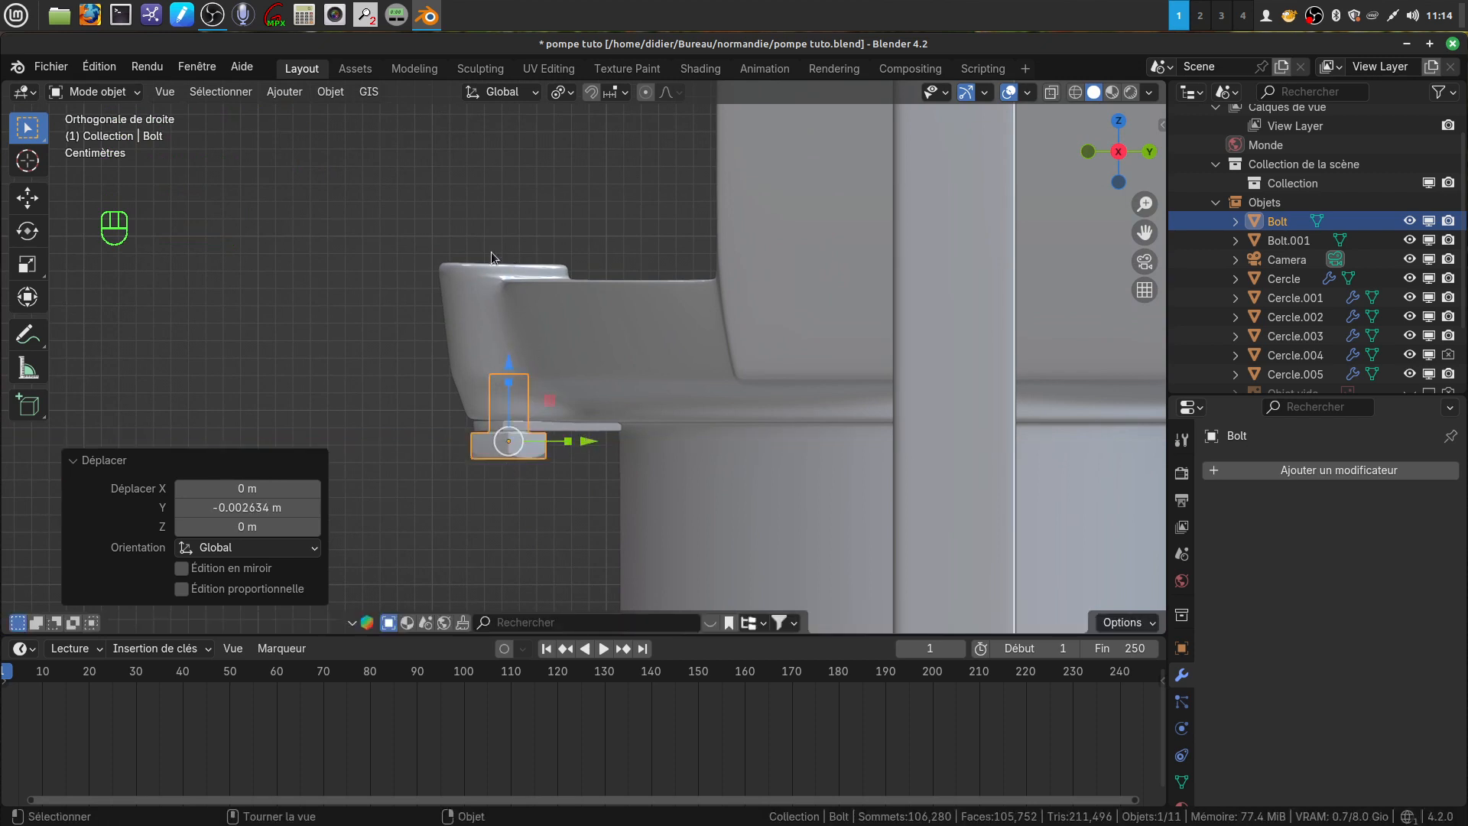
# Step: Enlarge the bolt under the front lug uniformly by about 1.163 and lower it about 0.0008 m along Z
pyautogui.moveTo(584, 472); pyautogui.dragTo(672, 519, button='middle')
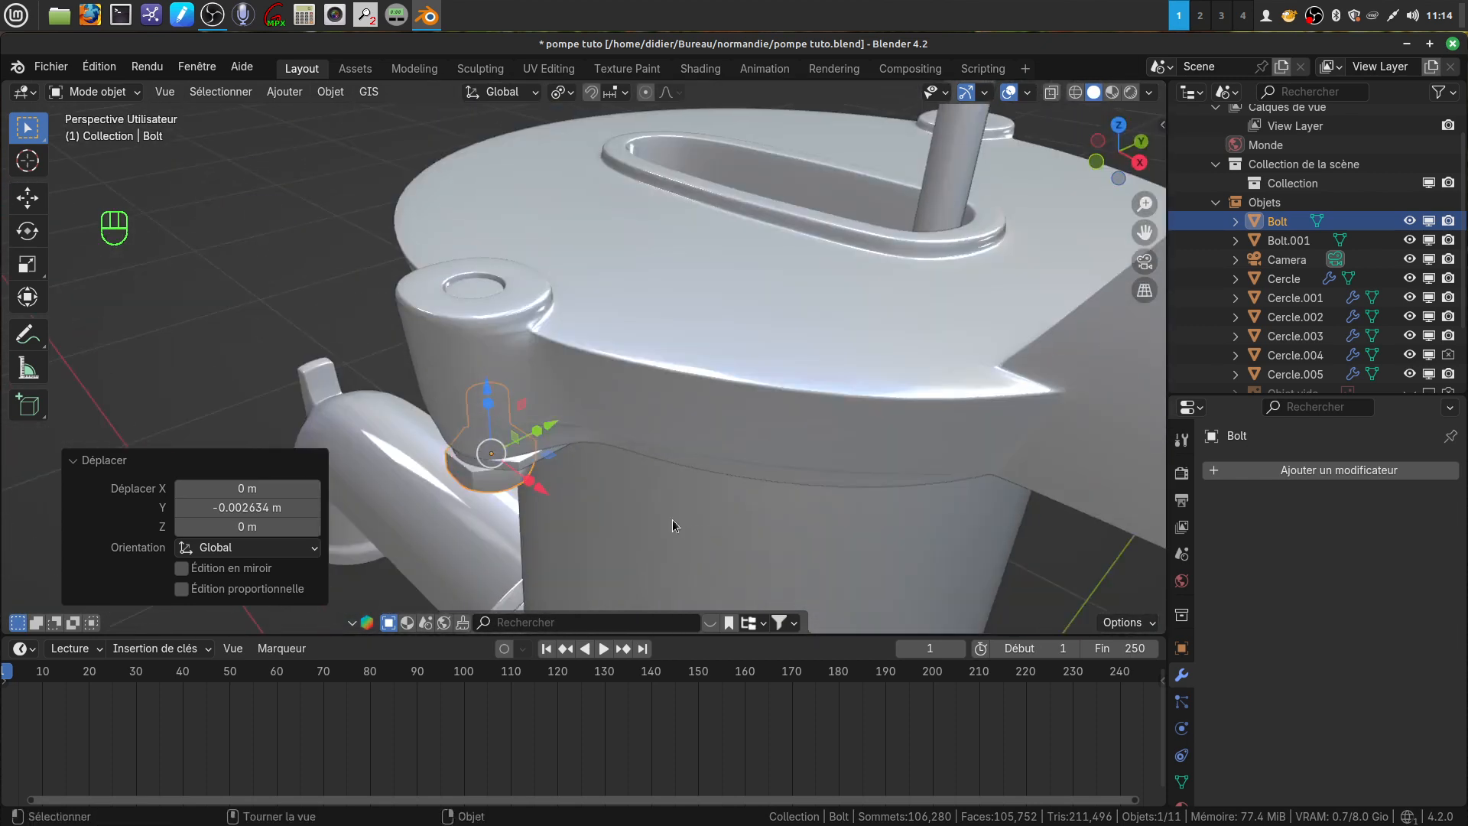
pyautogui.click(336, 335)
pyautogui.moveTo(461, 290); pyautogui.dragTo(471, 407, button='middle')
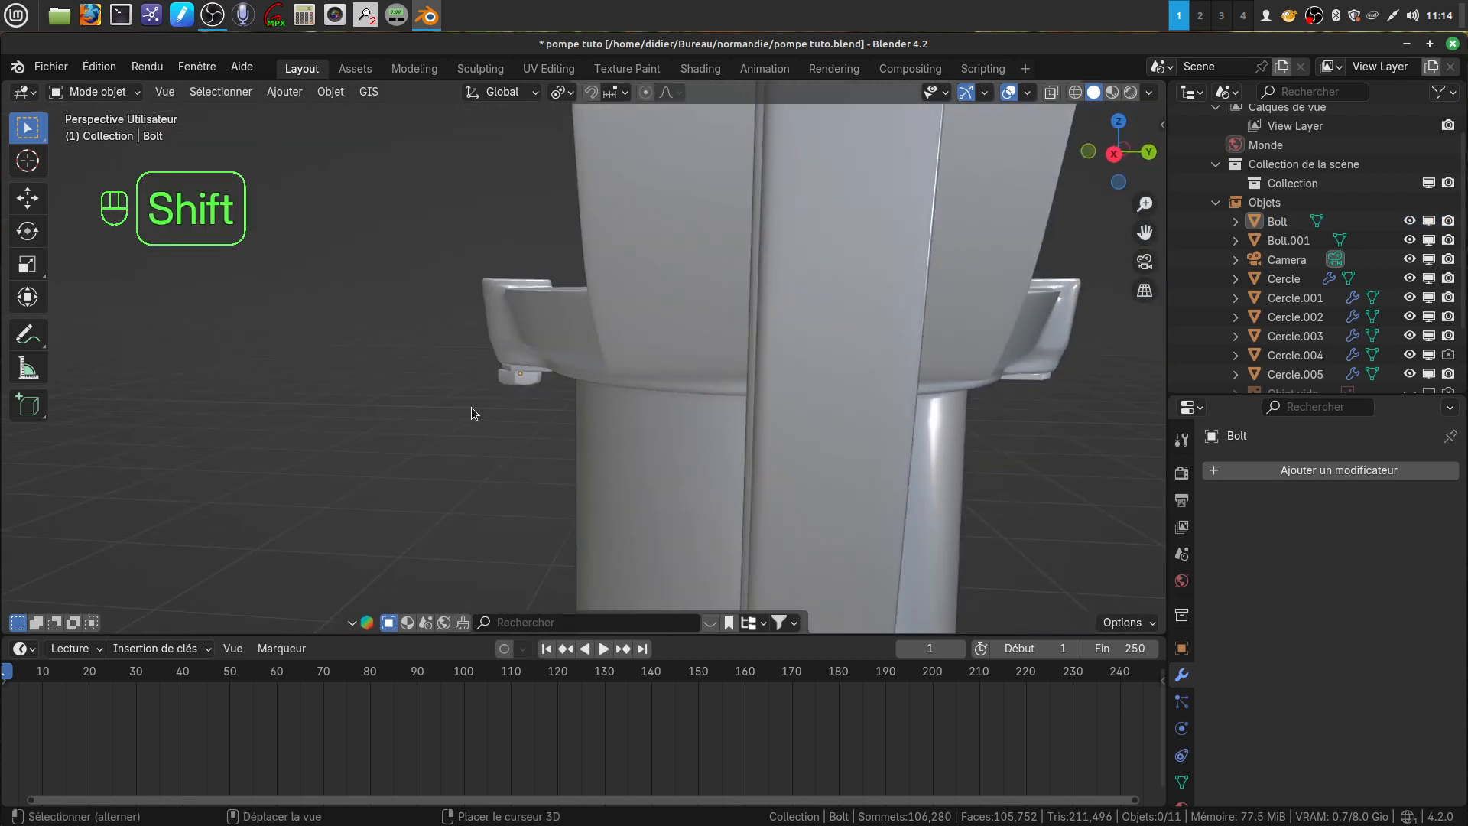
pyautogui.scroll(5, 484, 420)
pyautogui.click(485, 420)
pyautogui.moveTo(498, 462)
pyautogui.mouseDown(button='middle')
pyautogui.moveTo(534, 546)
pyautogui.moveTo(521, 453)
pyautogui.mouseUp(button='middle')
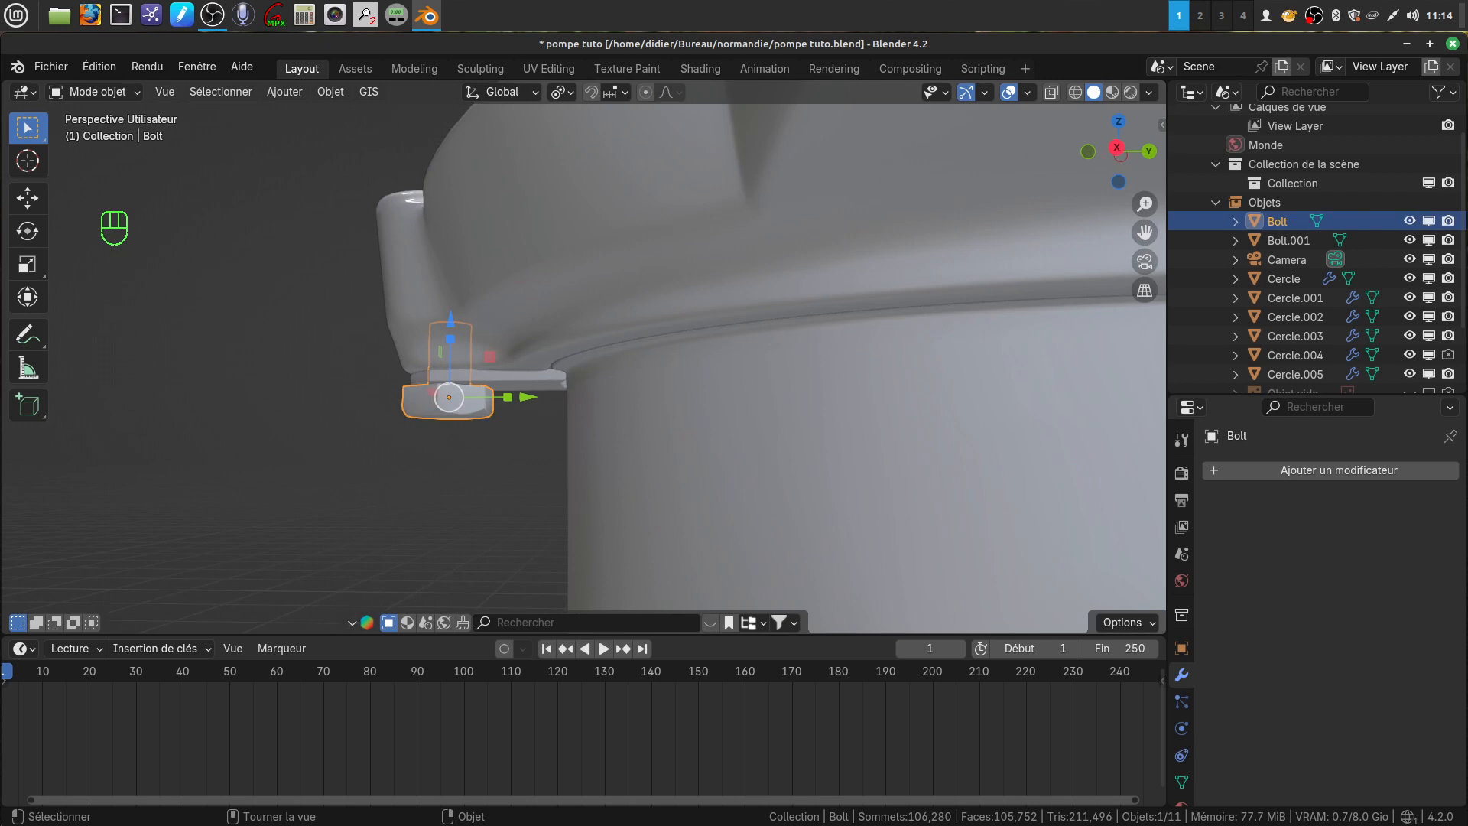
pyautogui.press('s')
pyautogui.click(531, 419)
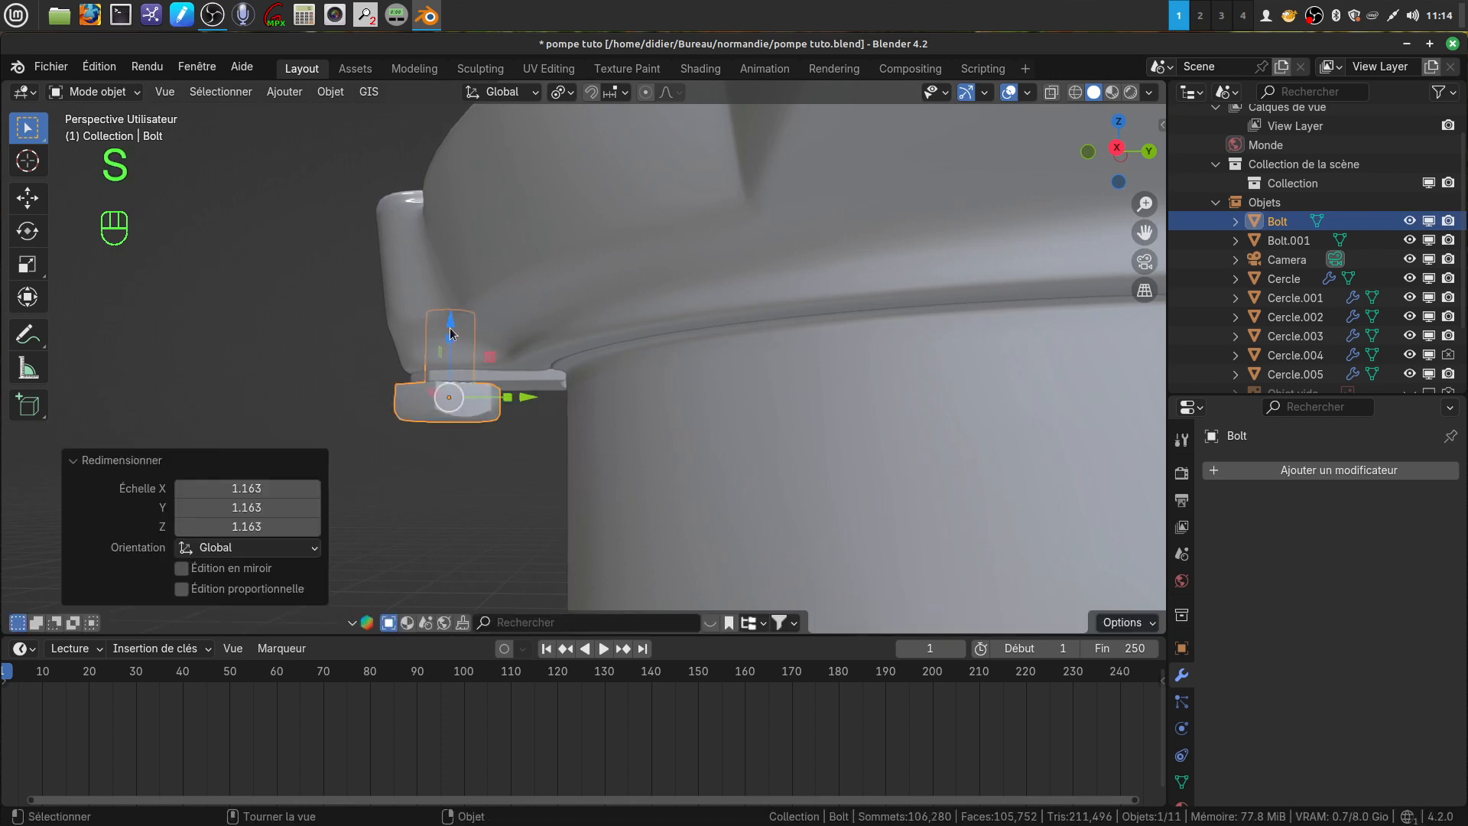
pyautogui.moveTo(451, 321); pyautogui.dragTo(465, 319)
pyautogui.moveTo(519, 492); pyautogui.dragTo(431, 545, button='middle')
pyautogui.scroll(-3, 528, 512)
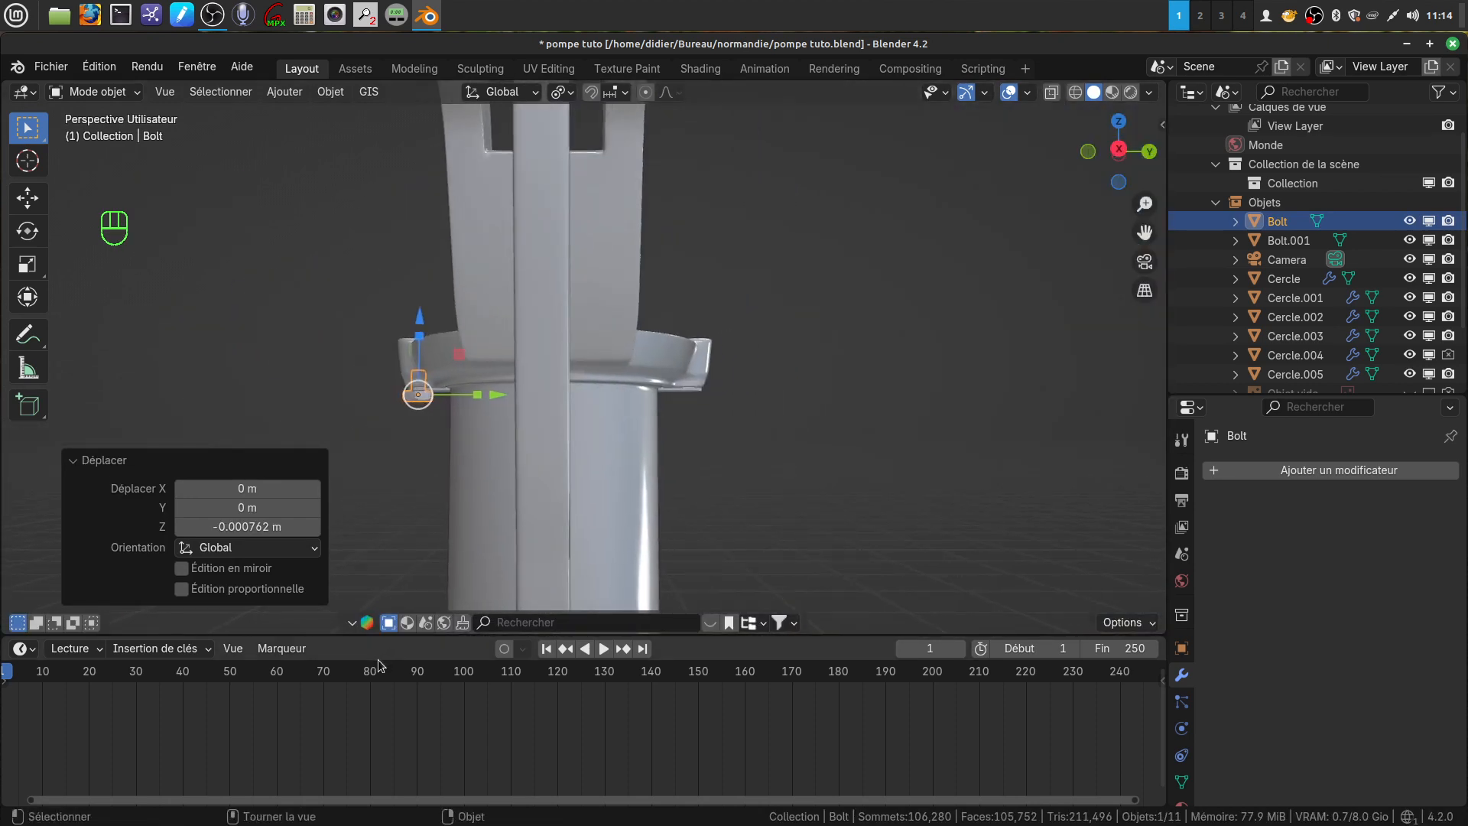
# Step: Duplicate the flange bolt in place and move the copy about 0.514 m along Y, under the opposite lug
pyautogui.press('KP_1')
pyautogui.press('KP_1')
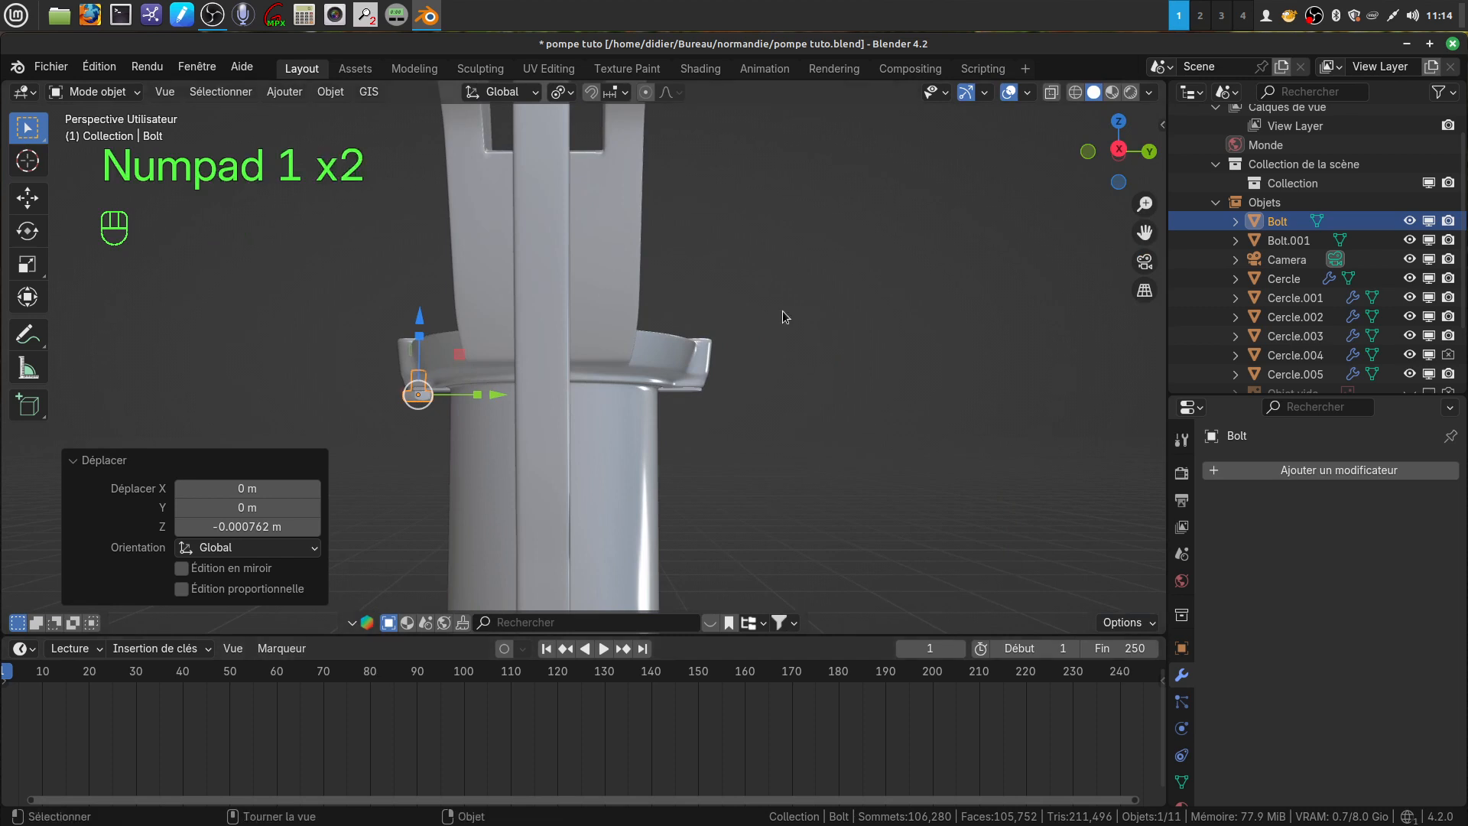
pyautogui.press('KP_1')
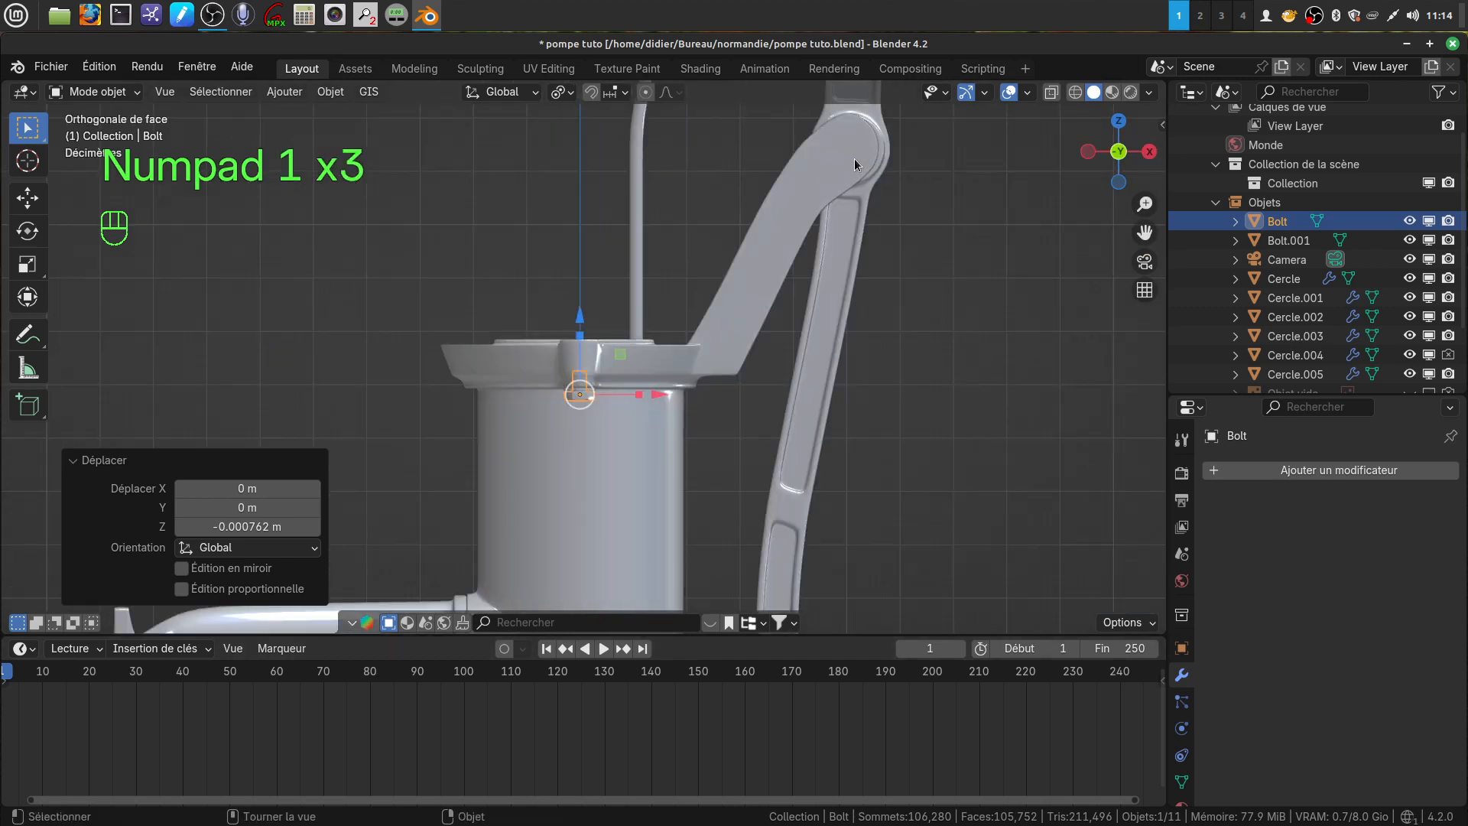
pyautogui.press('KP_3')
pyautogui.keyDown('shift'); pyautogui.moveTo(671, 356); pyautogui.dragTo(637, 378, button='middle'); pyautogui.keyUp('shift')
pyautogui.scroll(2, 664, 368)
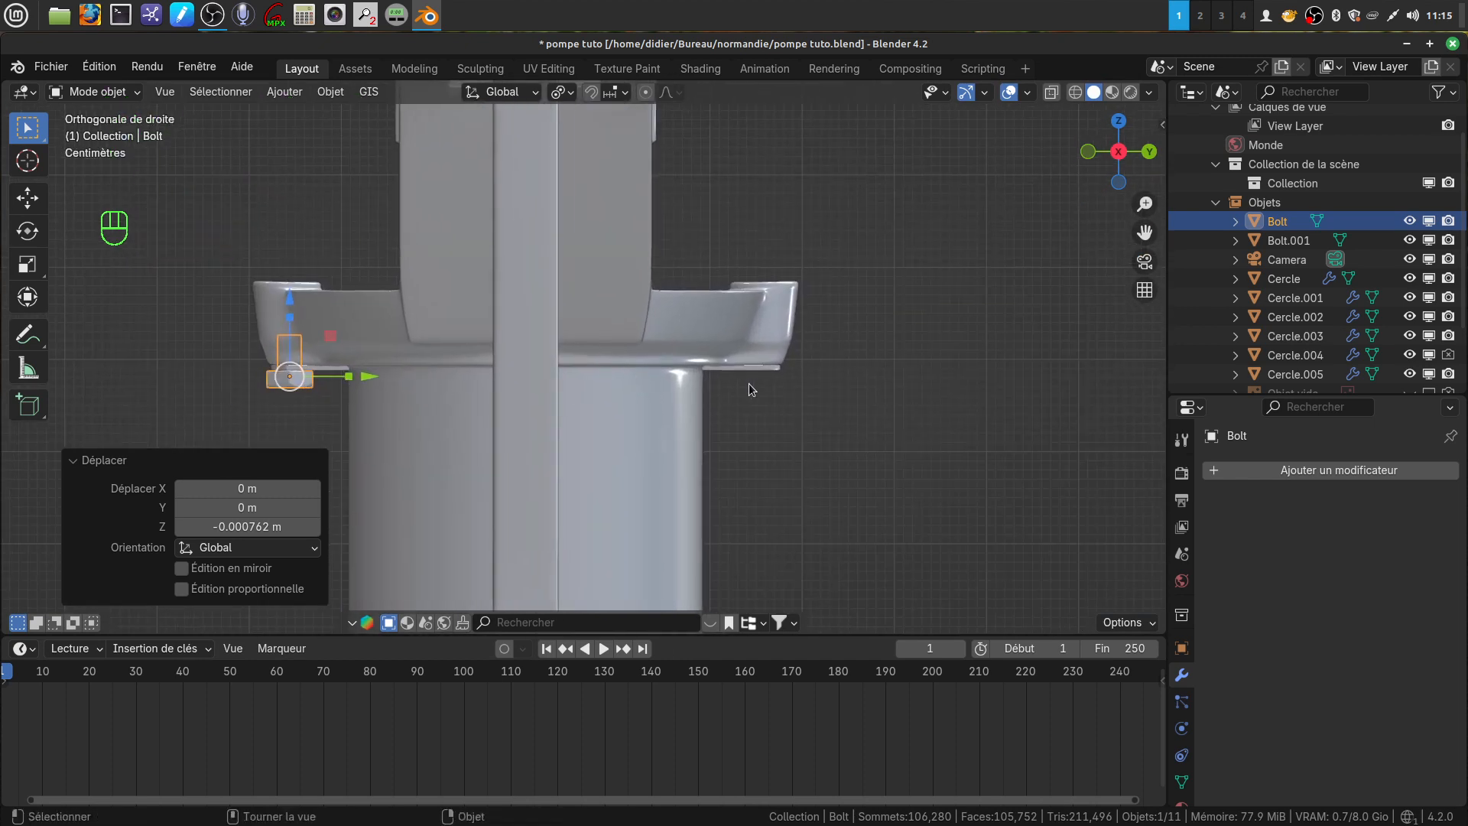
pyautogui.press('shift')
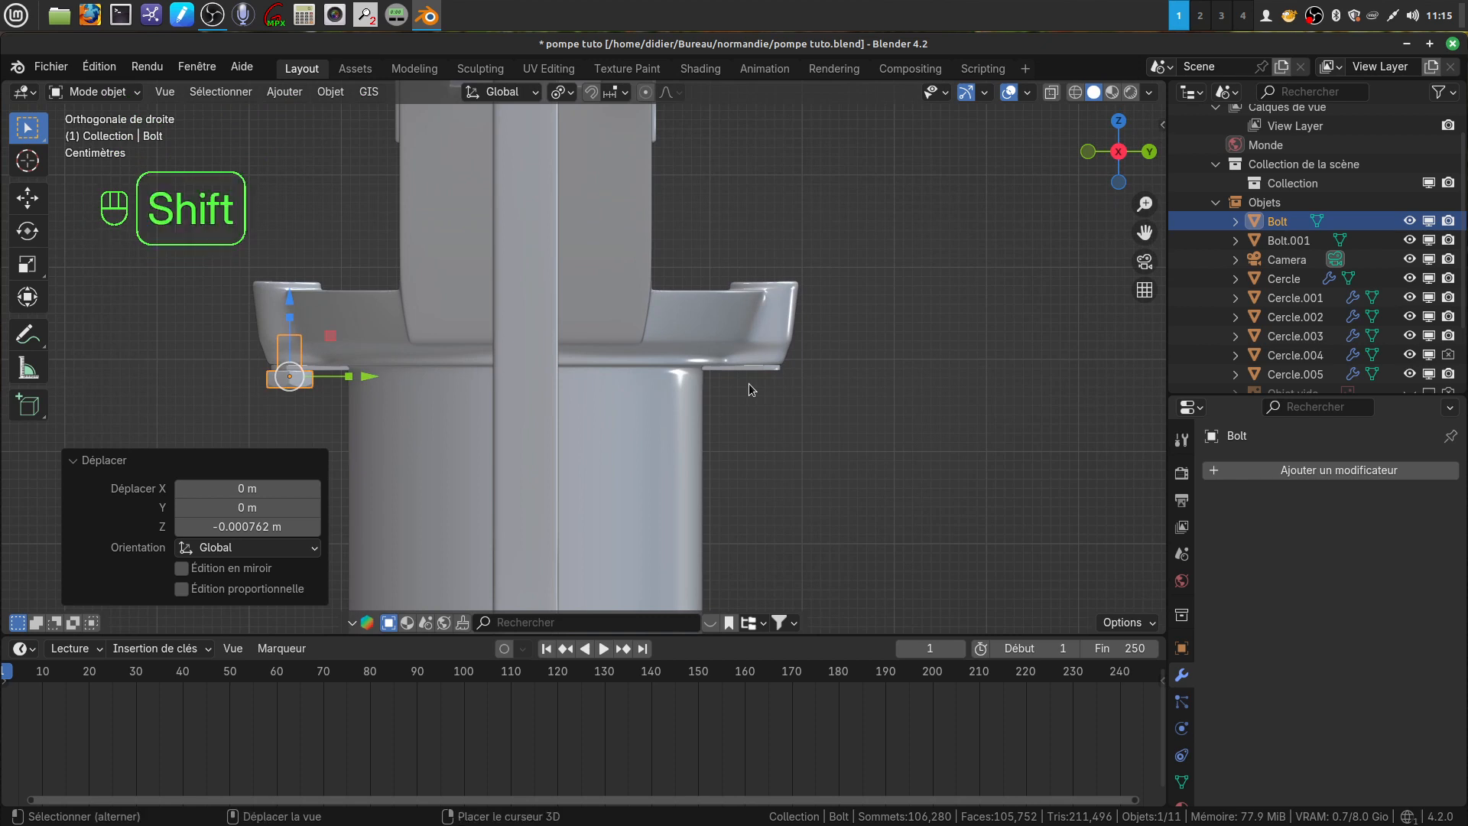
pyautogui.hotkey('shift', 'd')
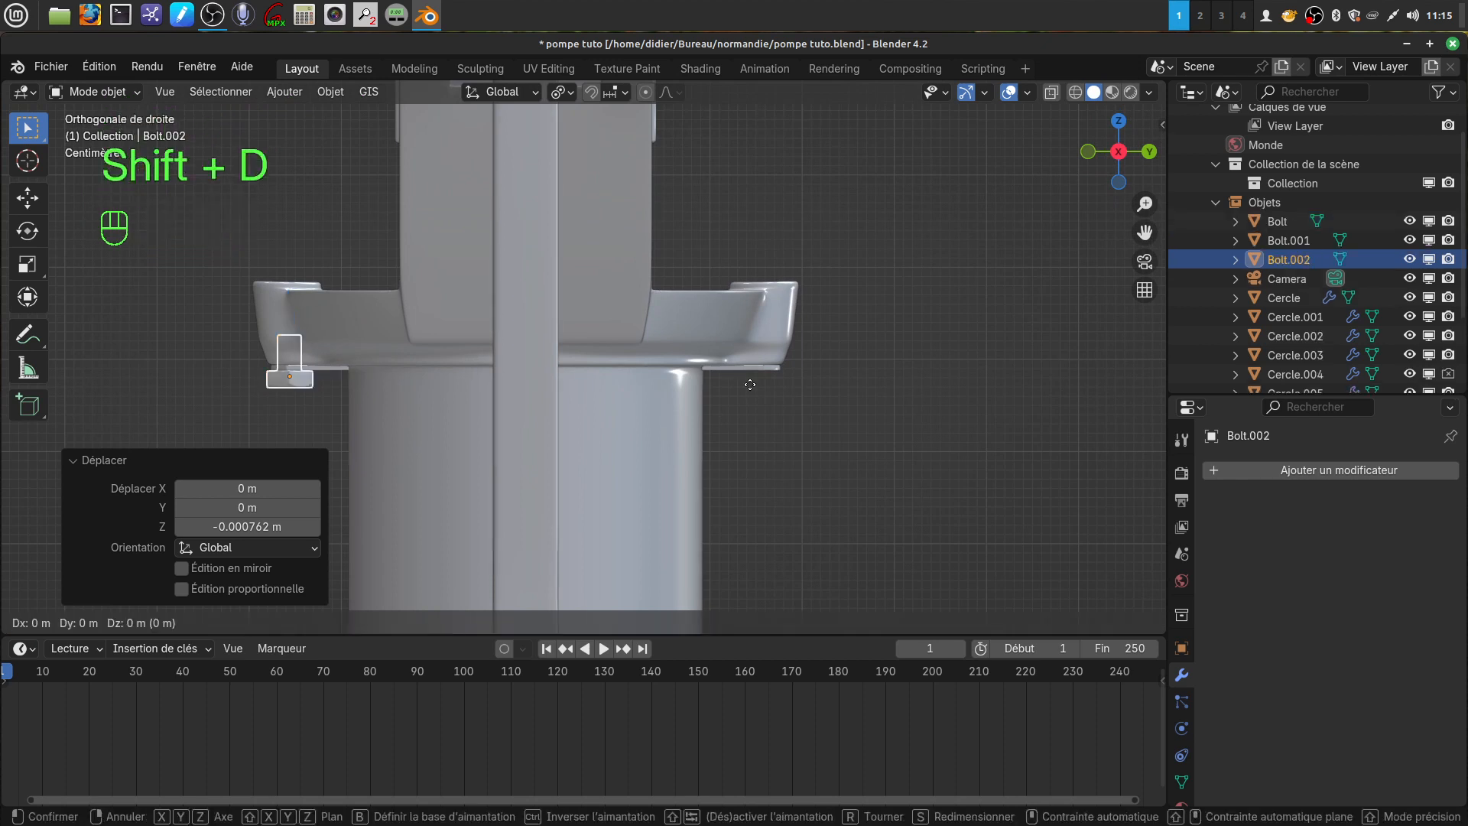
pyautogui.click(750, 385)
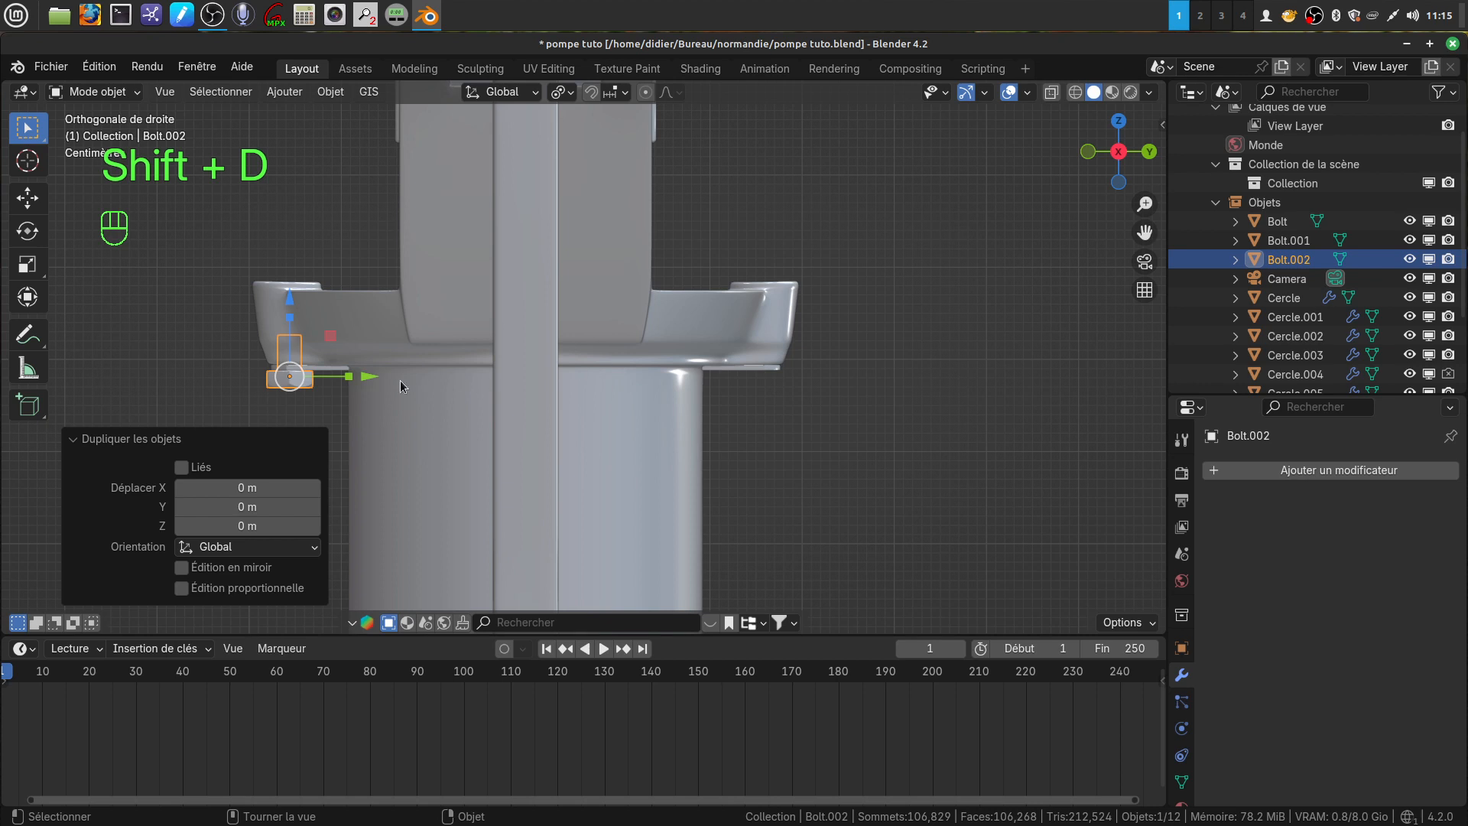
pyautogui.moveTo(368, 376); pyautogui.dragTo(840, 375)
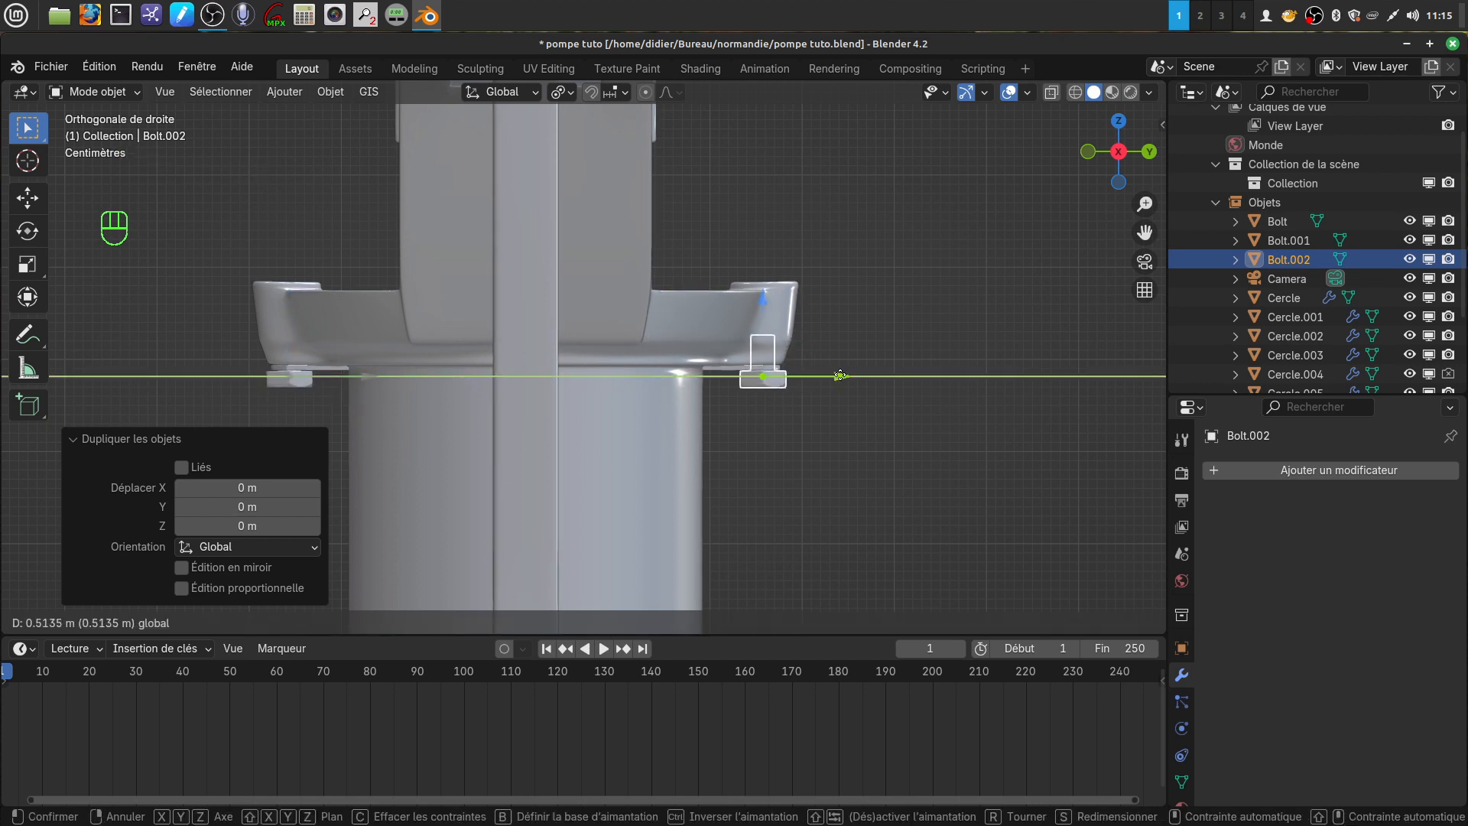
pyautogui.moveTo(839, 377); pyautogui.dragTo(839, 377)
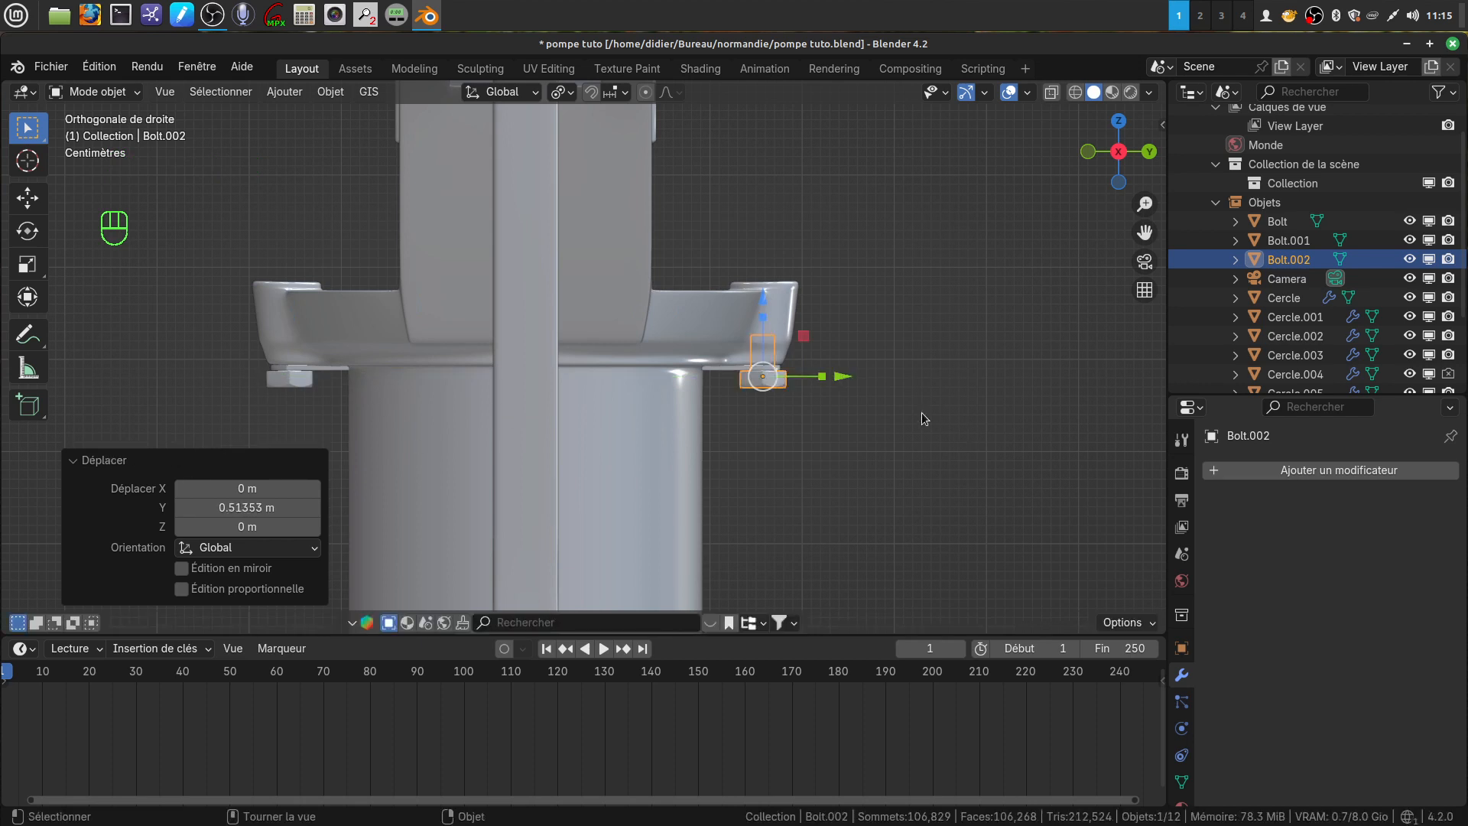
# Step: Examine the pump's lower flange from below and the upper body from the spout side
pyautogui.scroll(-4, 922, 414)
pyautogui.keyDown('shift'); pyautogui.moveTo(750, 469); pyautogui.dragTo(864, 322, button='middle'); pyautogui.keyUp('shift')
pyautogui.scroll(-4, 858, 336)
pyautogui.keyDown('shift'); pyautogui.moveTo(816, 380); pyautogui.dragTo(862, 213, button='middle'); pyautogui.keyUp('shift')
pyautogui.moveTo(733, 458); pyautogui.dragTo(692, 251, button='middle')
pyautogui.scroll(3, 751, 489)
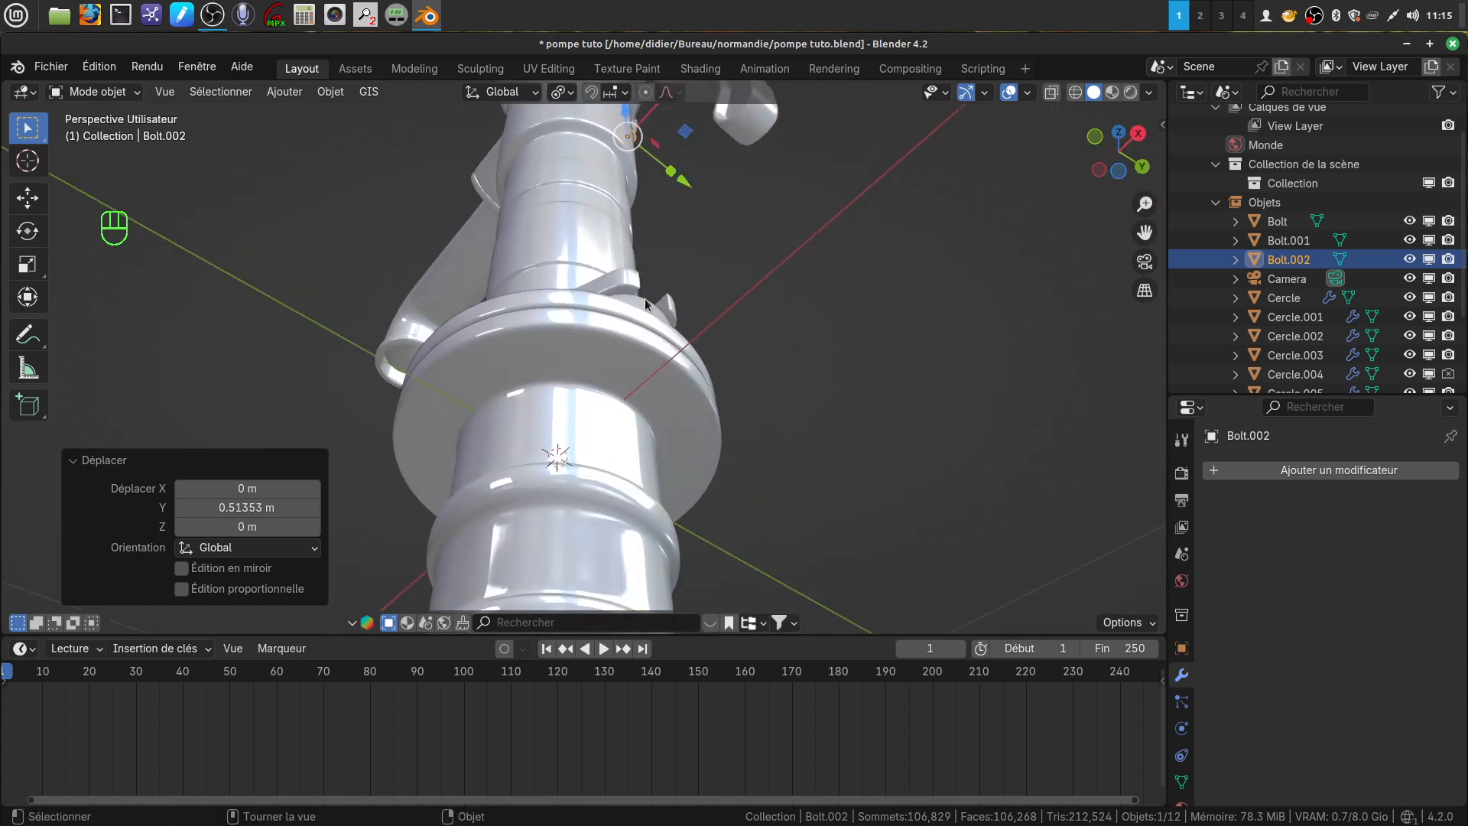
pyautogui.scroll(-3, 651, 354)
pyautogui.moveTo(680, 381); pyautogui.dragTo(745, 380, button='middle')
pyautogui.scroll(-3, 631, 428)
pyautogui.scroll(5, 671, 433)
pyautogui.scroll(-8, 305, 298)
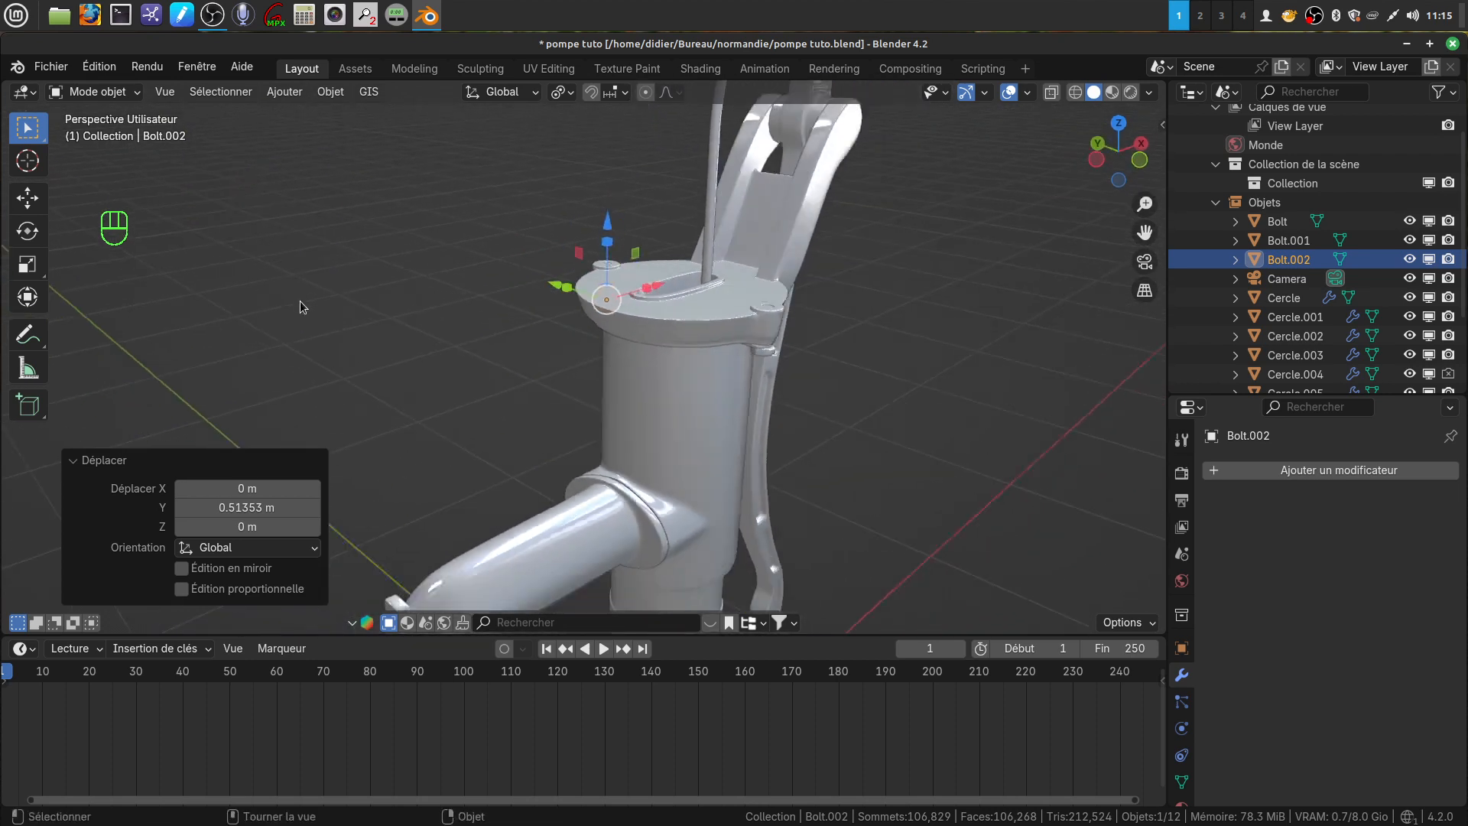
# Step: Select the large spare bolt and move it toward the pump along X and about -1.16 m along Y
pyautogui.click(366, 407)
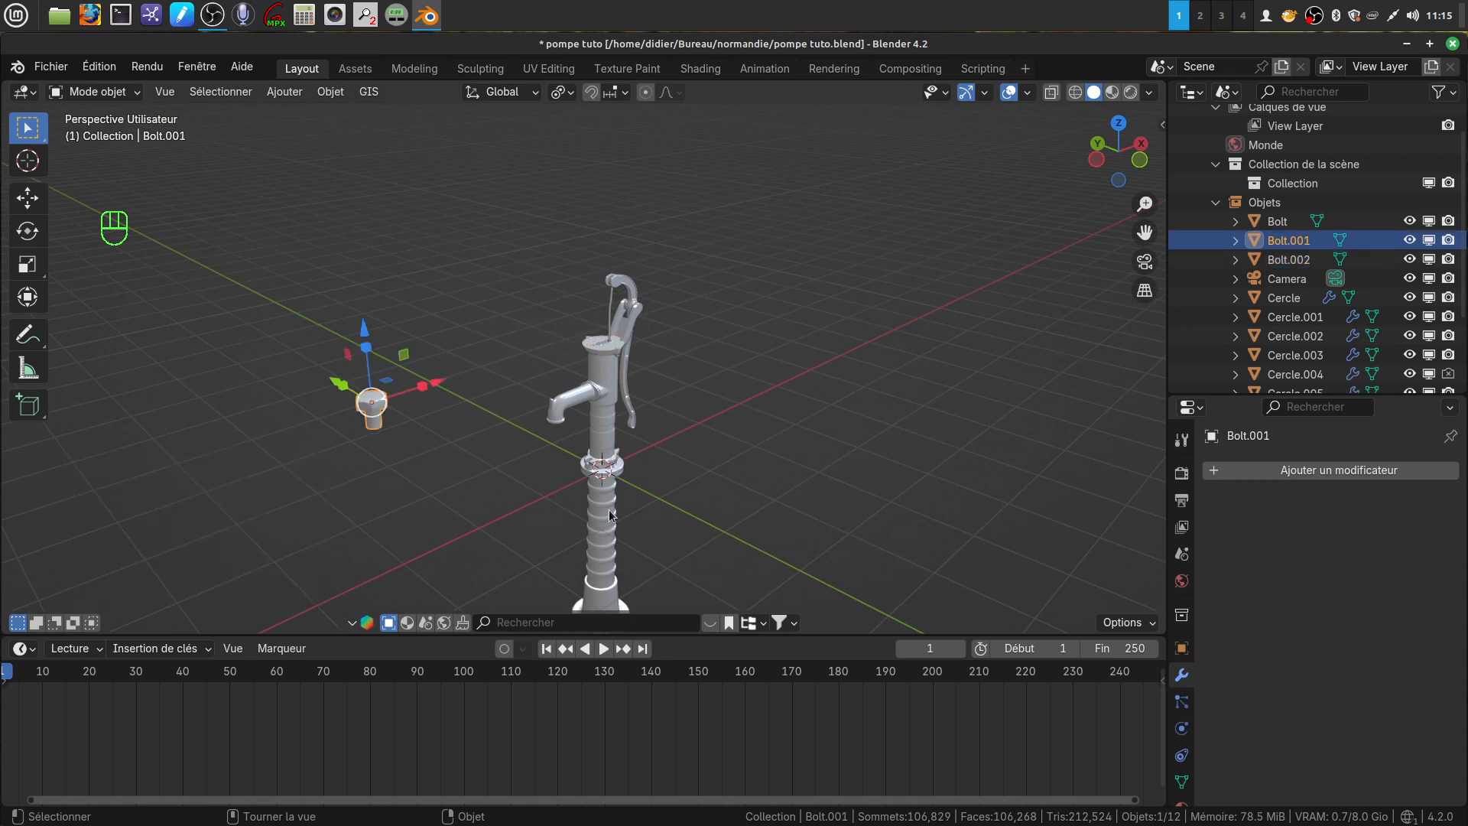
pyautogui.moveTo(535, 466); pyautogui.dragTo(585, 491, button='middle')
pyautogui.press('shift')
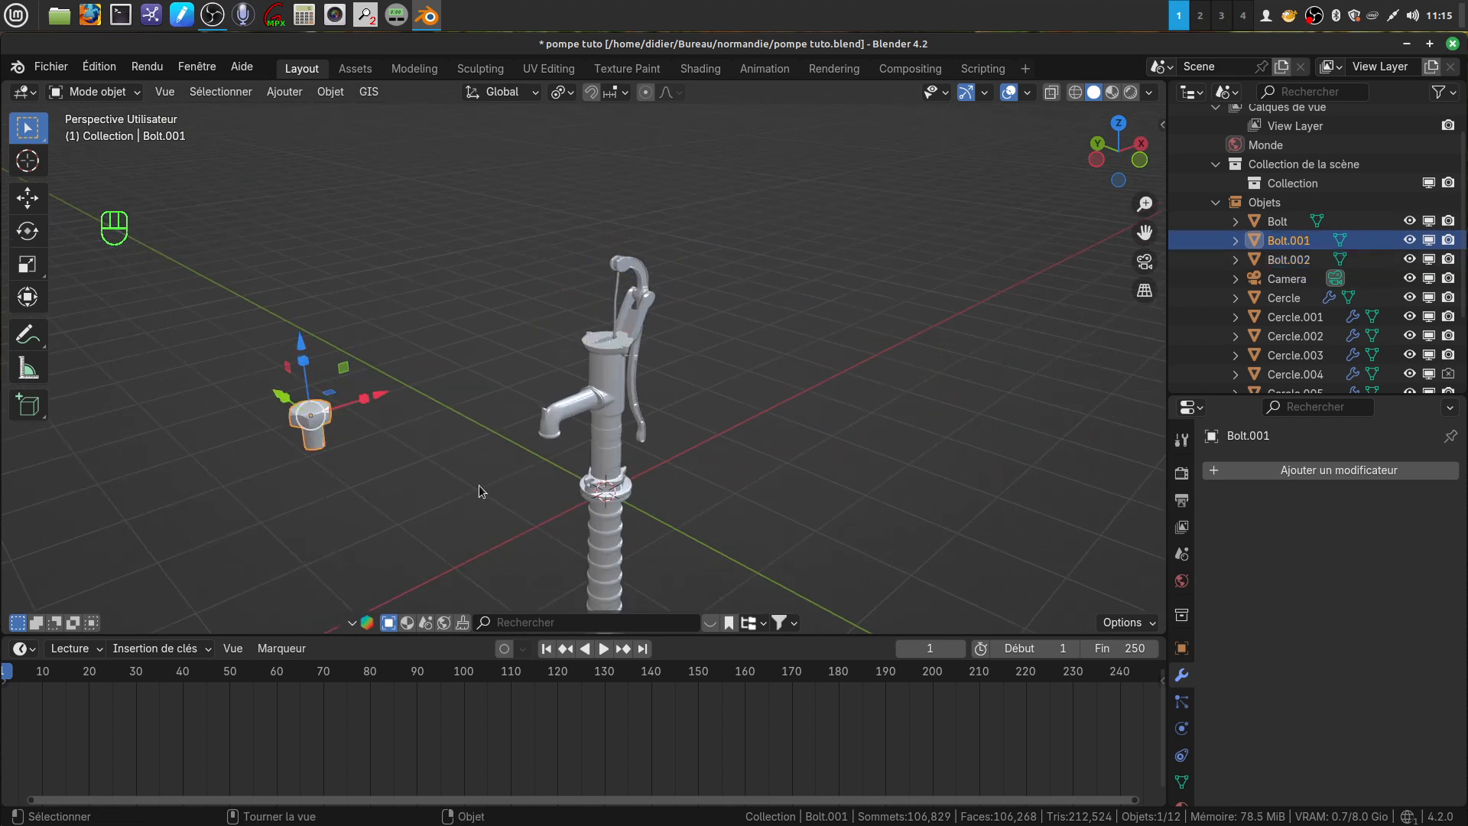
pyautogui.moveTo(415, 398); pyautogui.dragTo(572, 370)
pyautogui.scroll(5, 666, 498)
pyautogui.keyDown('shift'); pyautogui.moveTo(751, 544); pyautogui.dragTo(626, 363, button='middle'); pyautogui.keyUp('shift')
pyautogui.scroll(5, 722, 485)
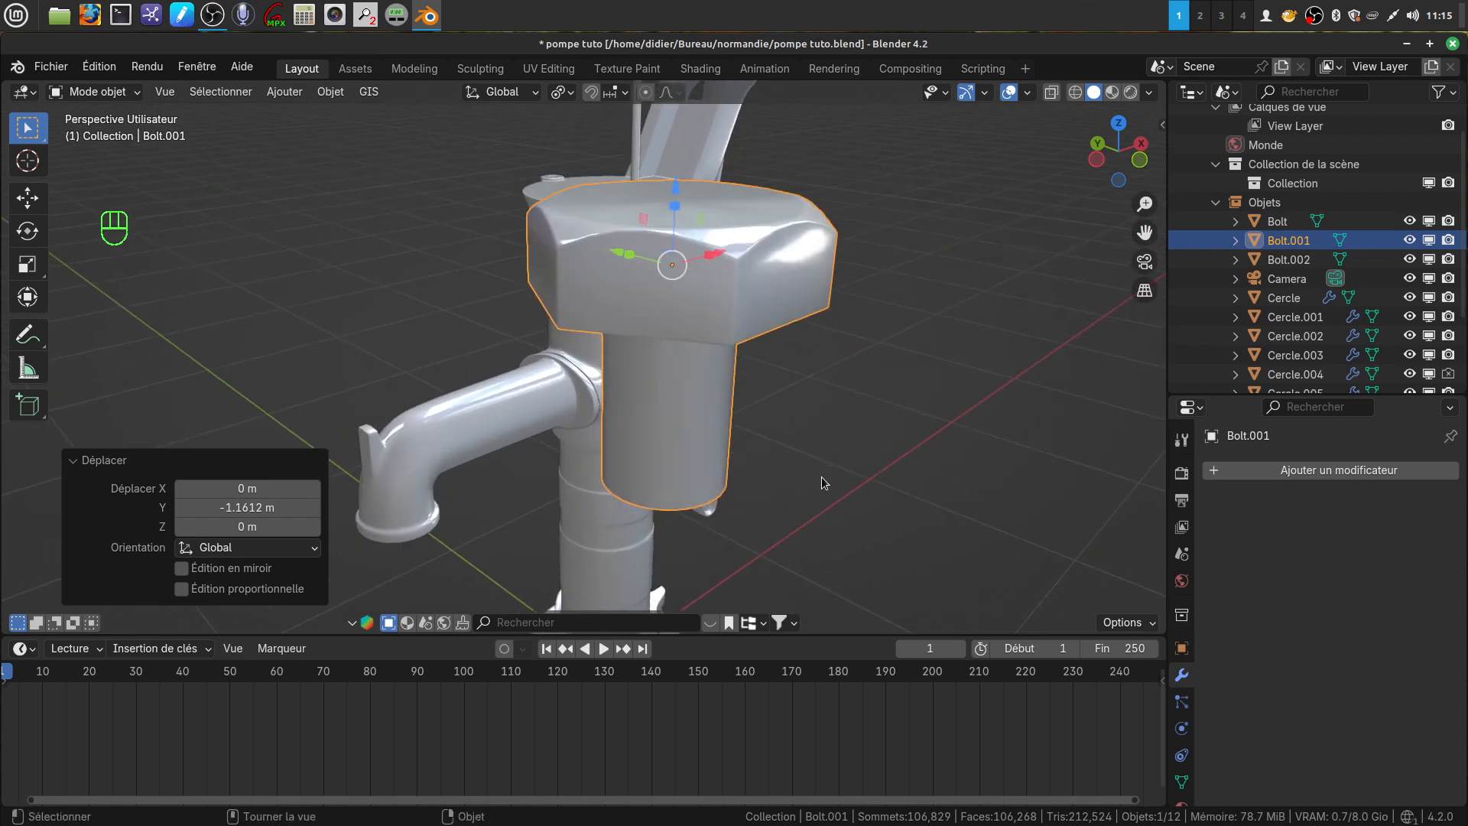
# Step: Shrink the spare bolt uniformly and lower it about 0.139 m along Z
pyautogui.press('s')
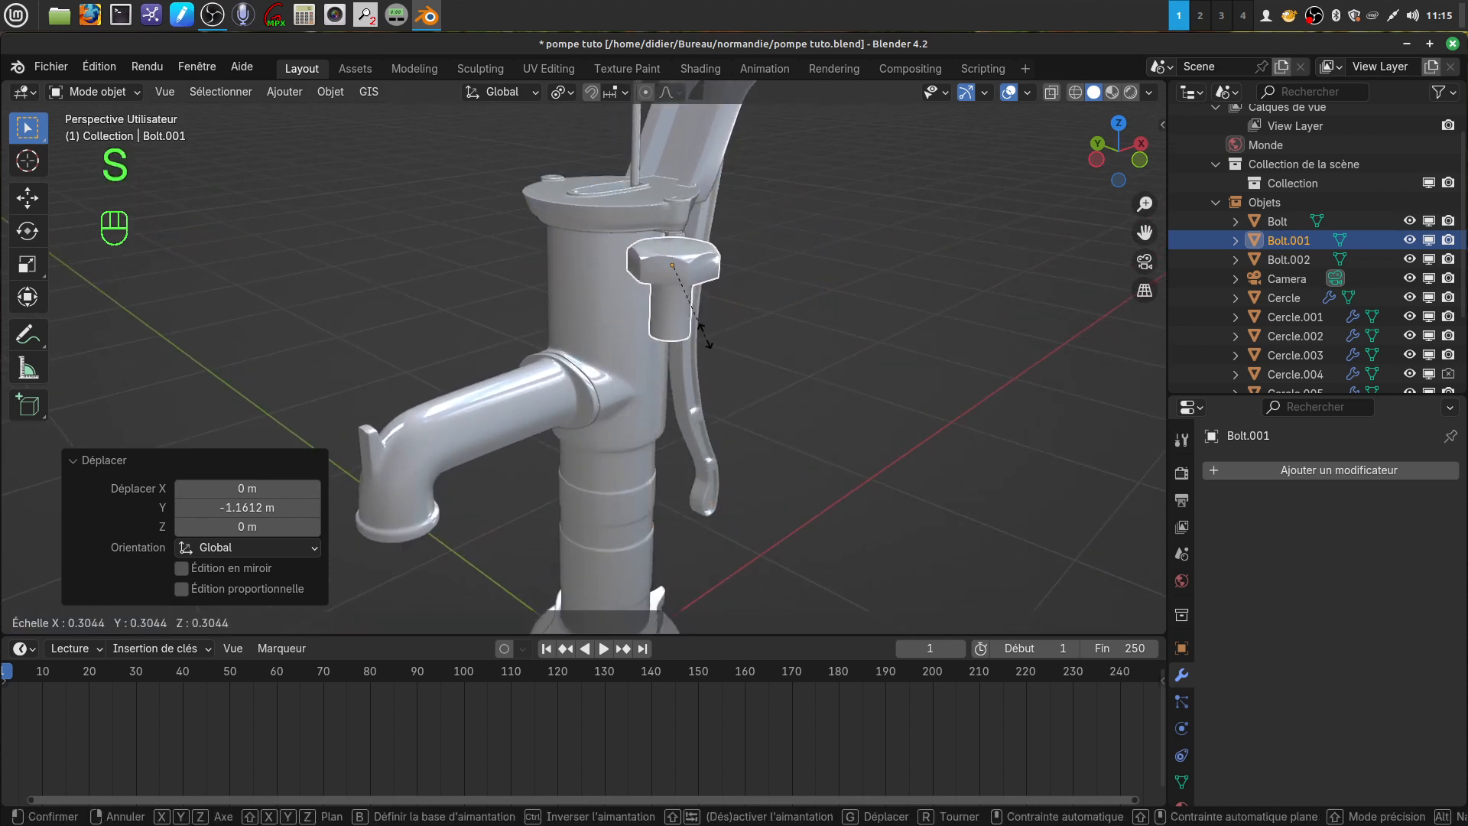
pyautogui.click(703, 310)
pyautogui.moveTo(685, 194); pyautogui.dragTo(686, 298)
# Step: Rotate the spare bolt 90° about the Y axis to lay it horizontally
pyautogui.moveTo(806, 445); pyautogui.dragTo(704, 415, button='middle')
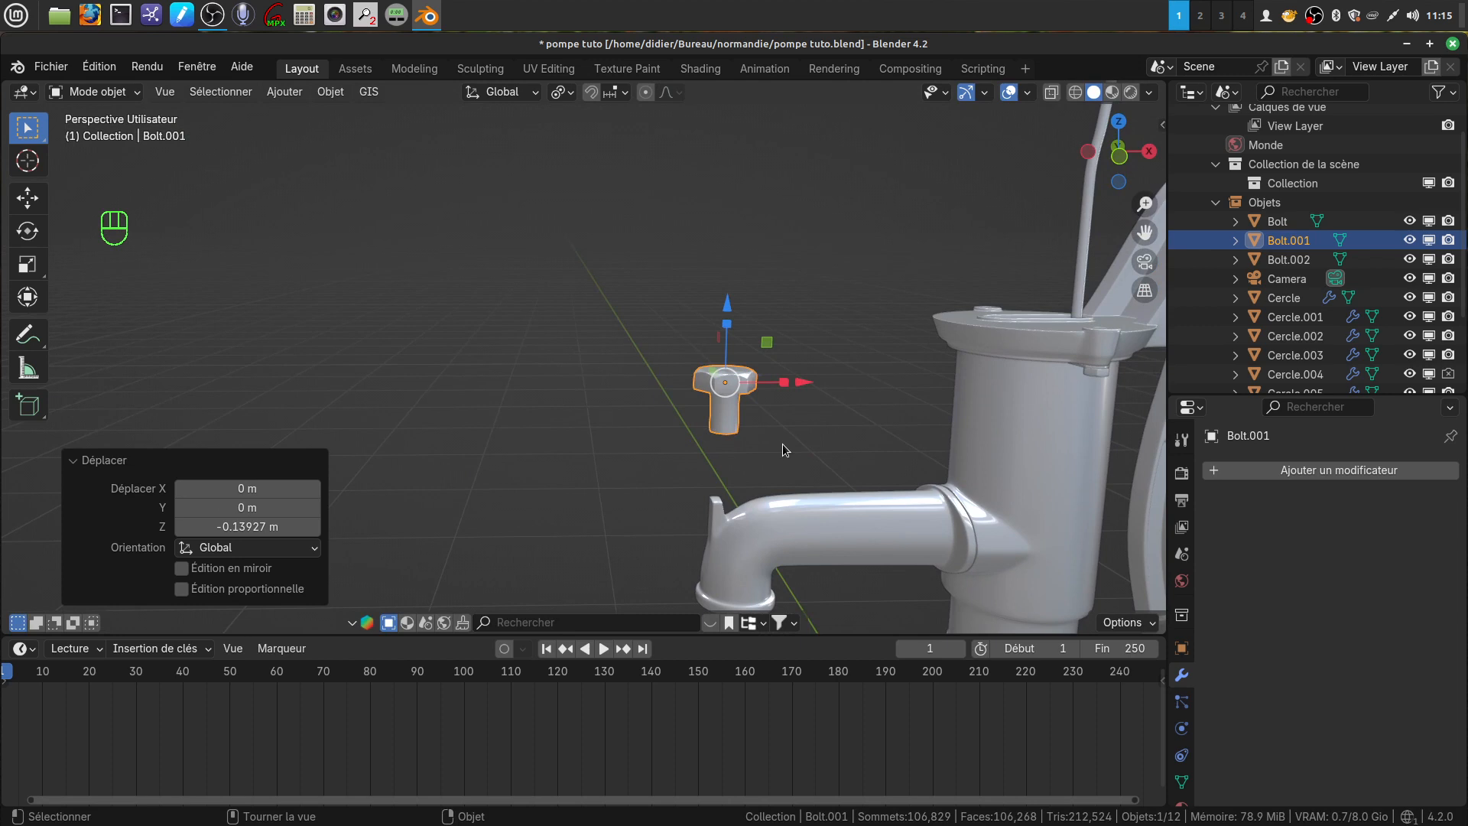
pyautogui.press('r')
pyautogui.press('y')
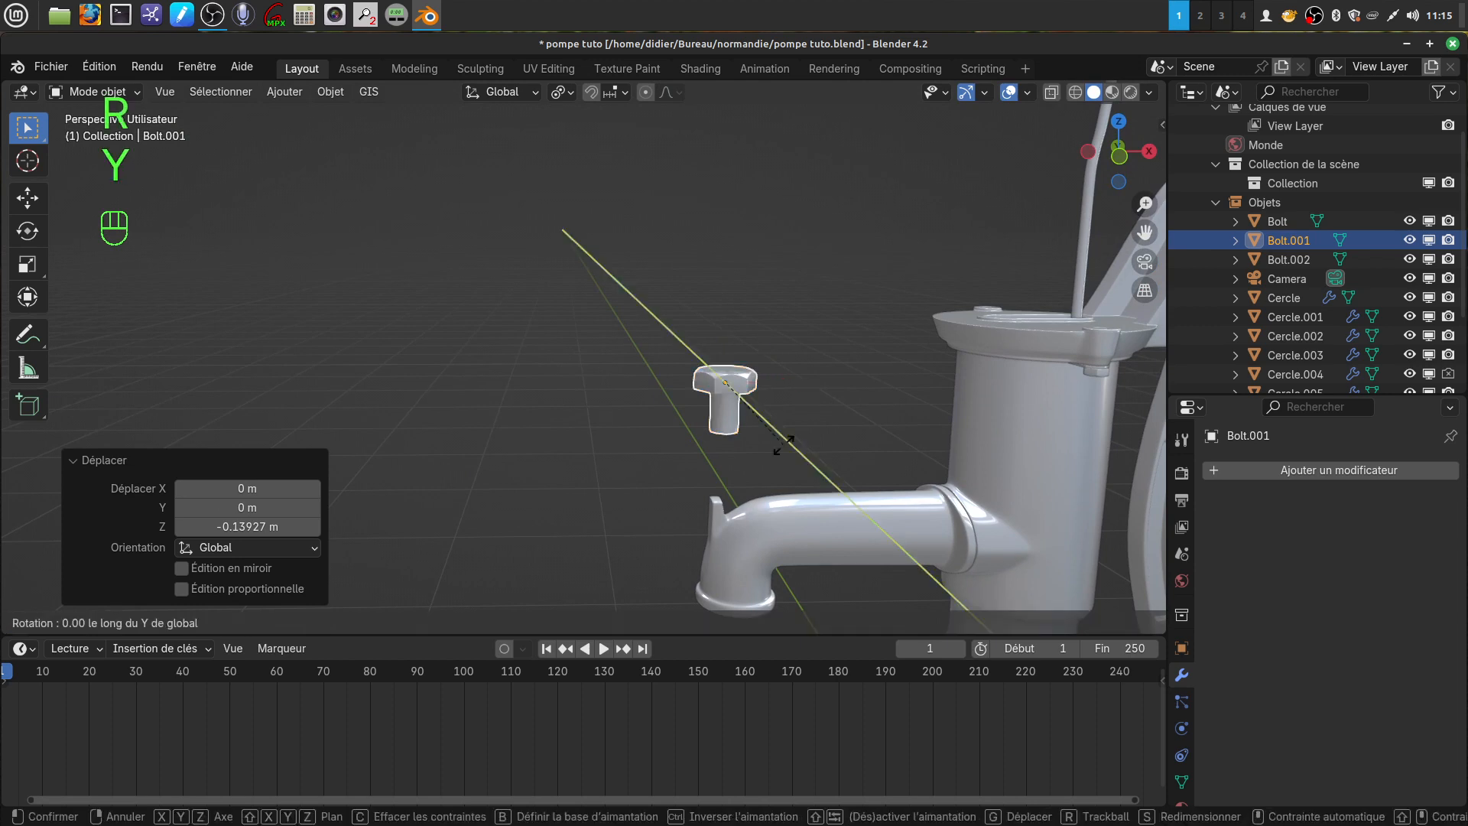
pyautogui.press('KP_9')
pyautogui.press('KP_0')
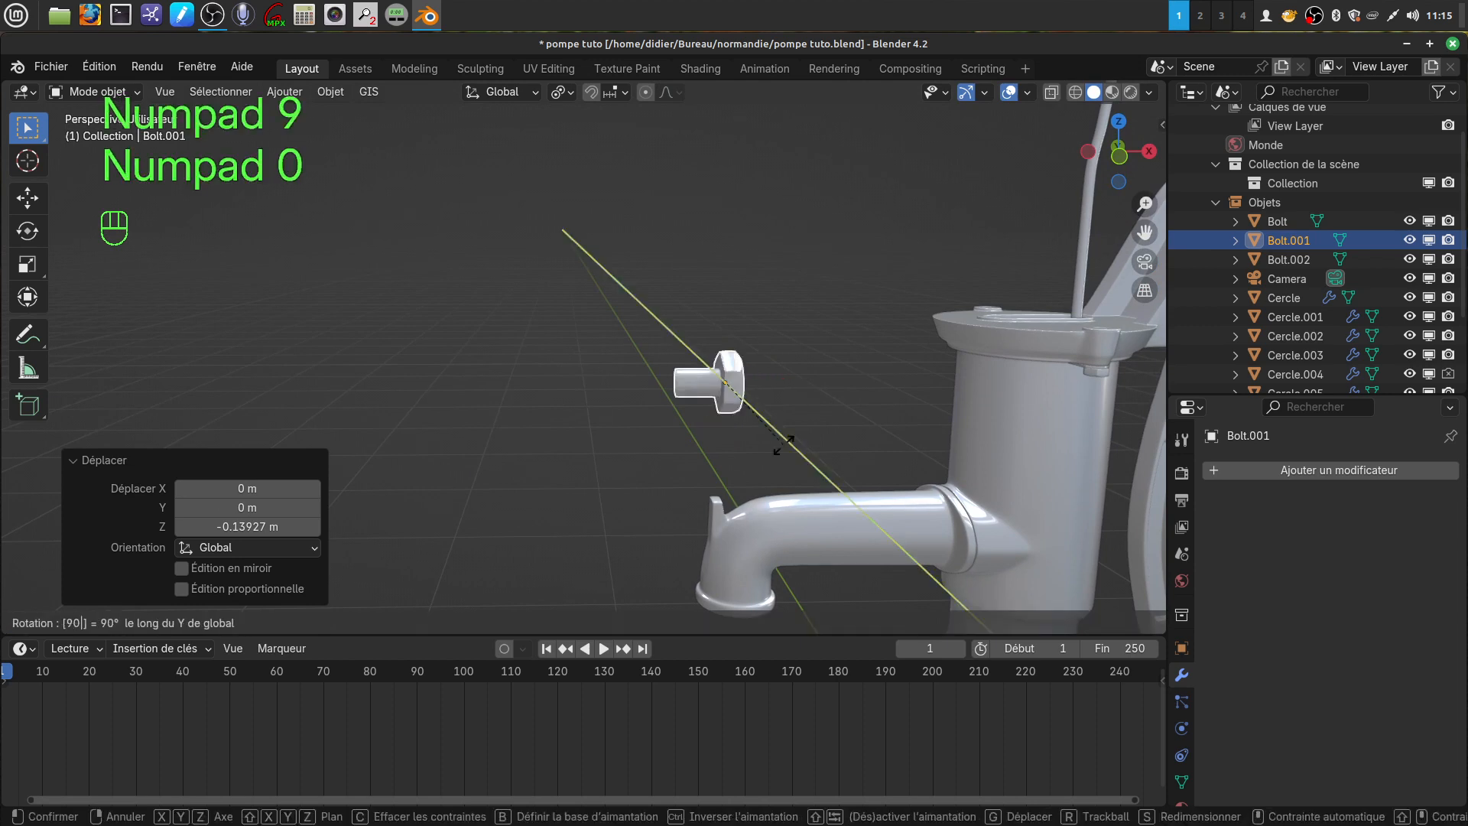
pyautogui.click(783, 443)
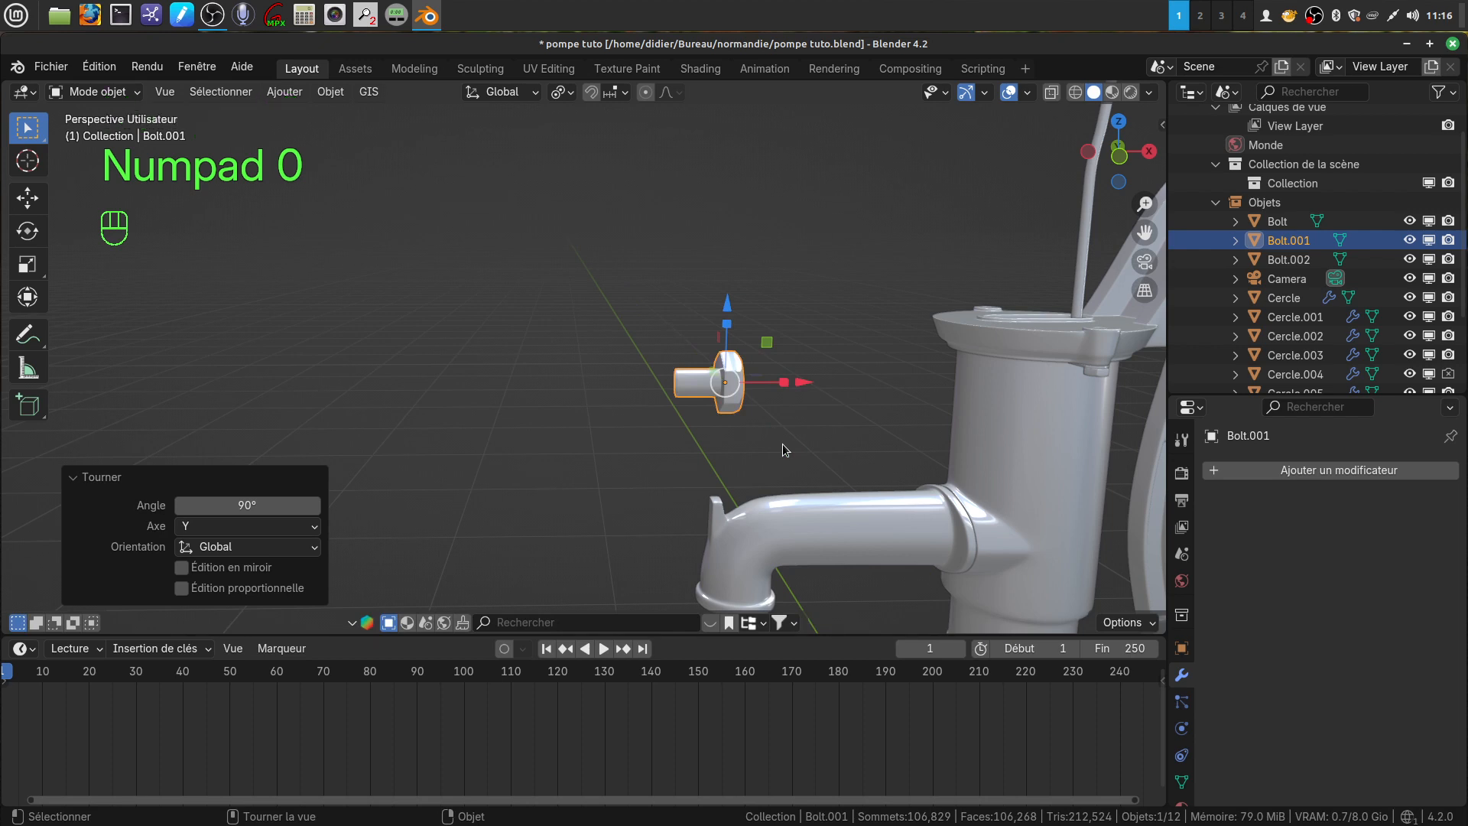
# Step: Rotate the horizontal bolt 180° about the Y axis so its shank points toward the pump body
pyautogui.press('r')
pyautogui.write('y')
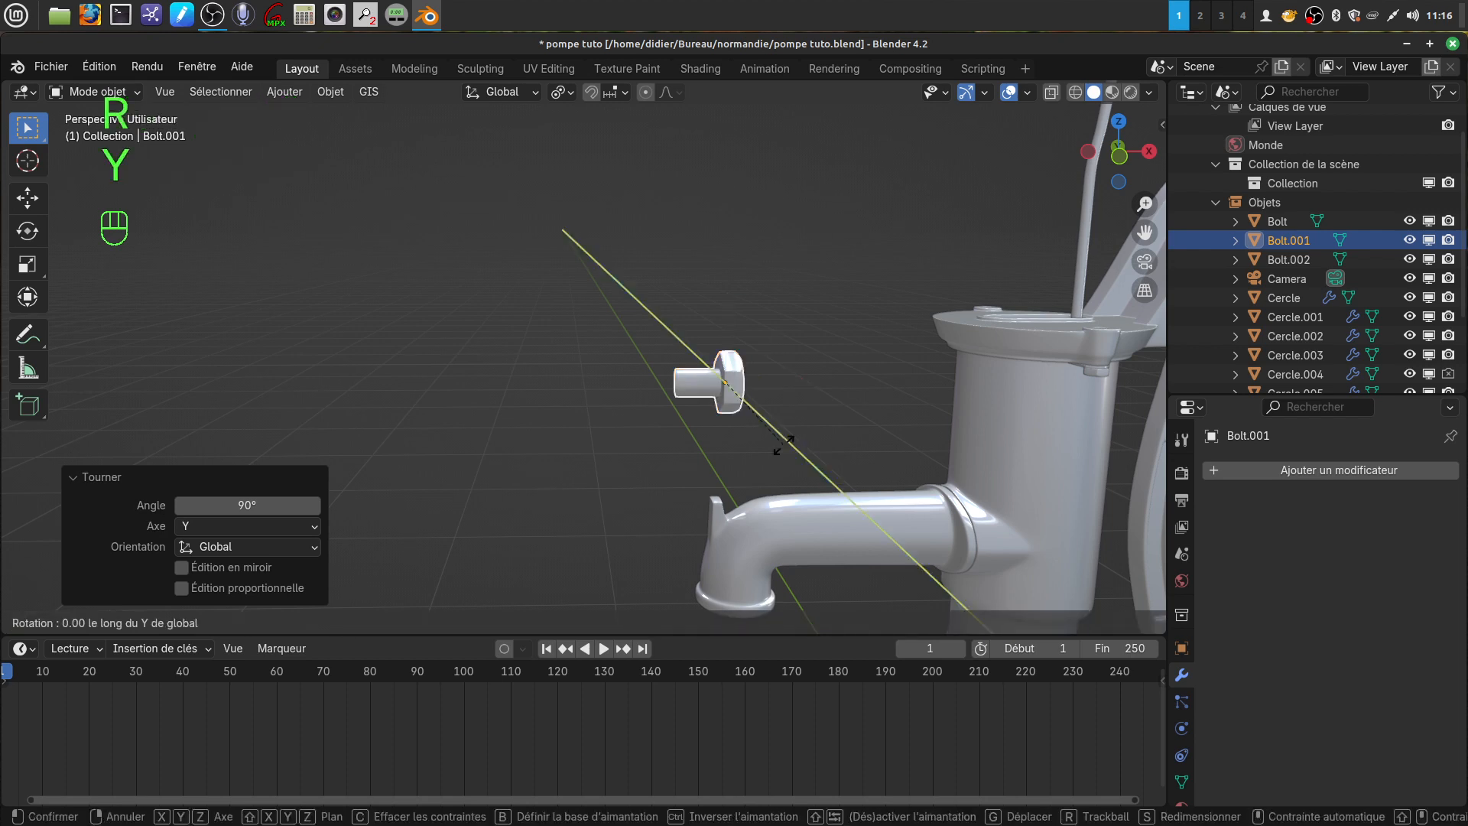
pyautogui.write('180')
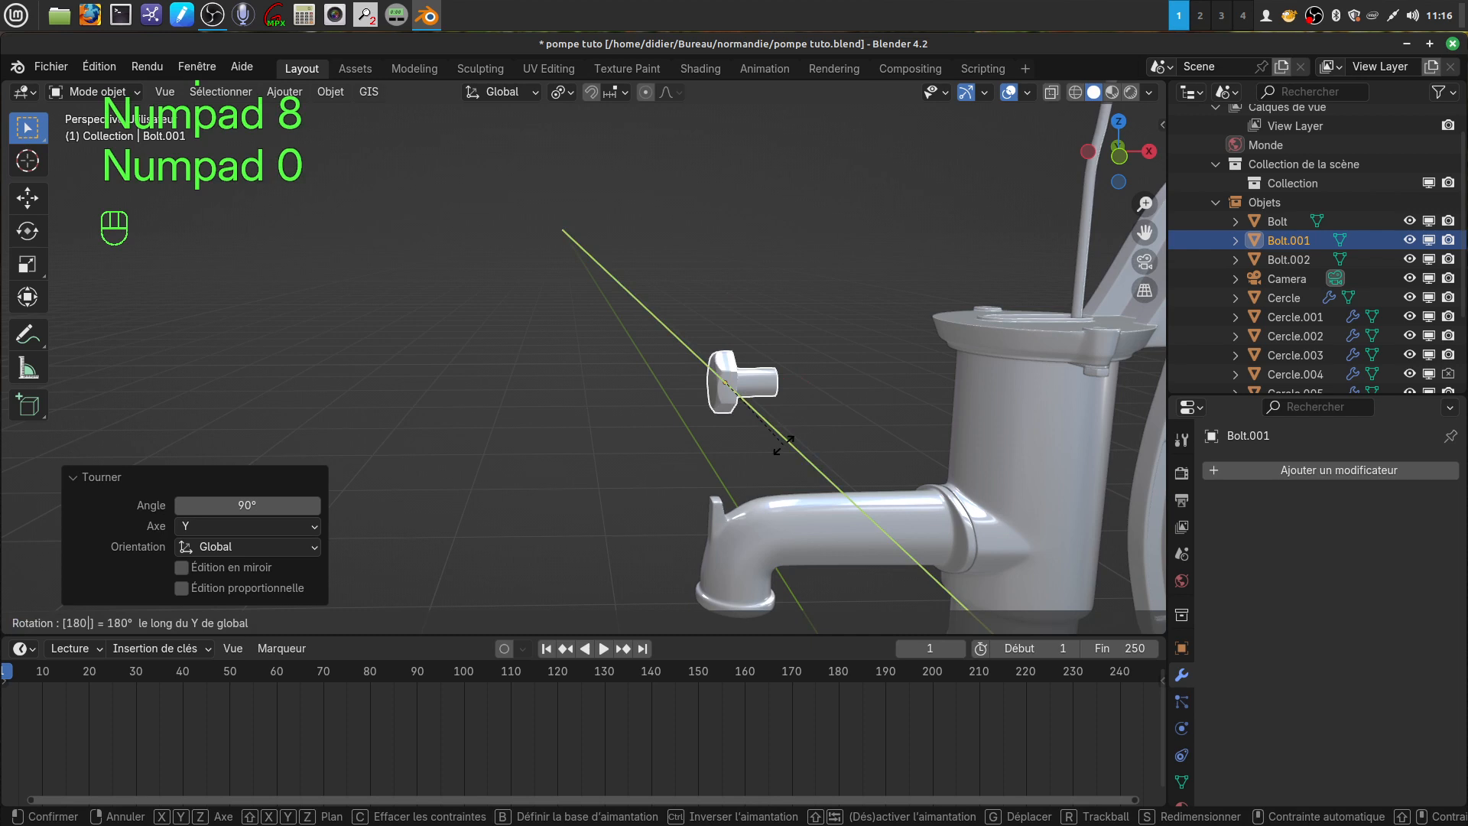
pyautogui.press('Return')
# Step: Lower the bolt about 0.204 m along Z and move it about 0.284 m along X toward the pump body
pyautogui.press('g')
pyautogui.press('z')
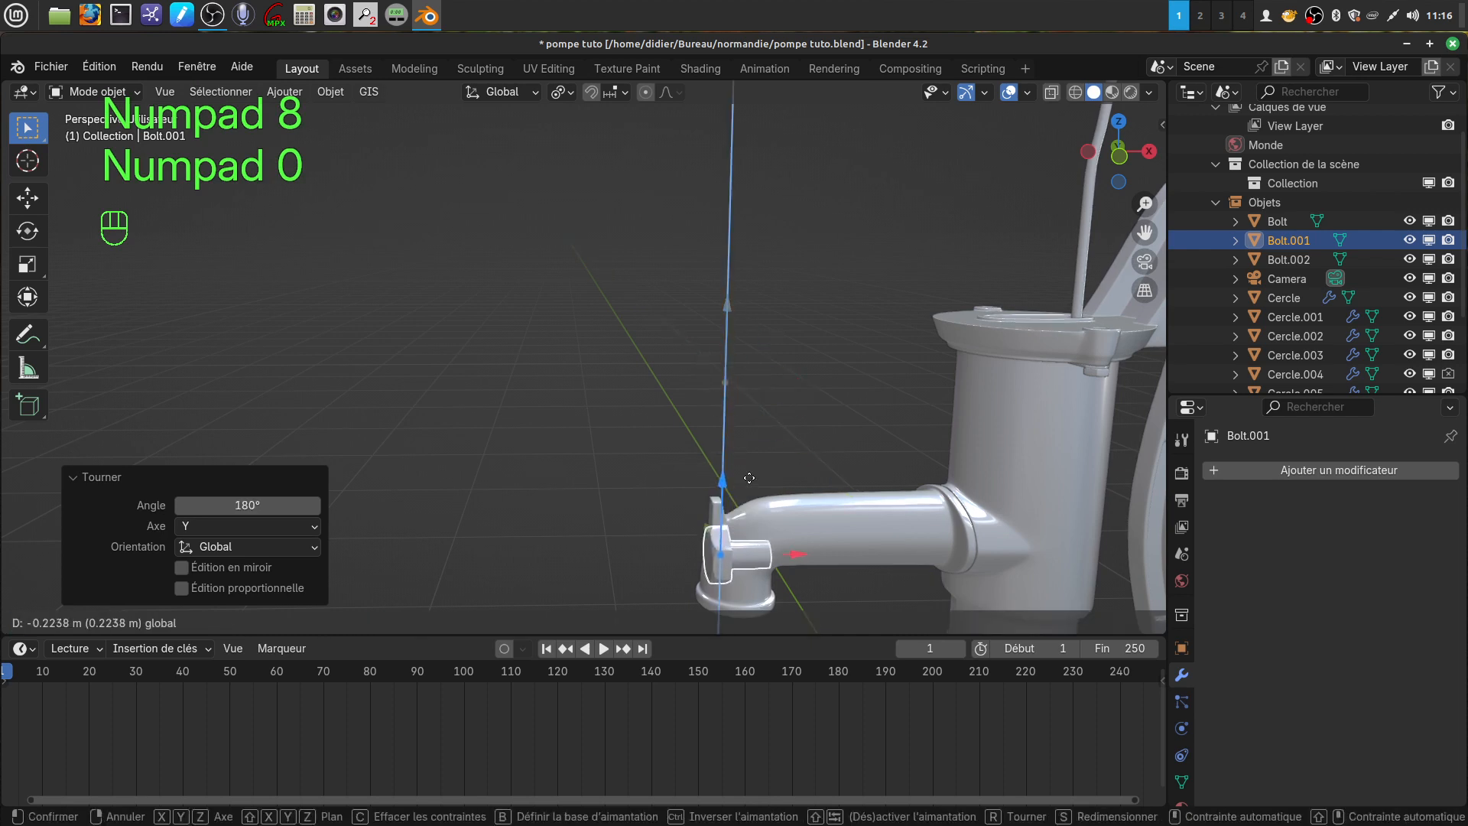
pyautogui.click(753, 466)
pyautogui.press('g')
pyautogui.press('x')
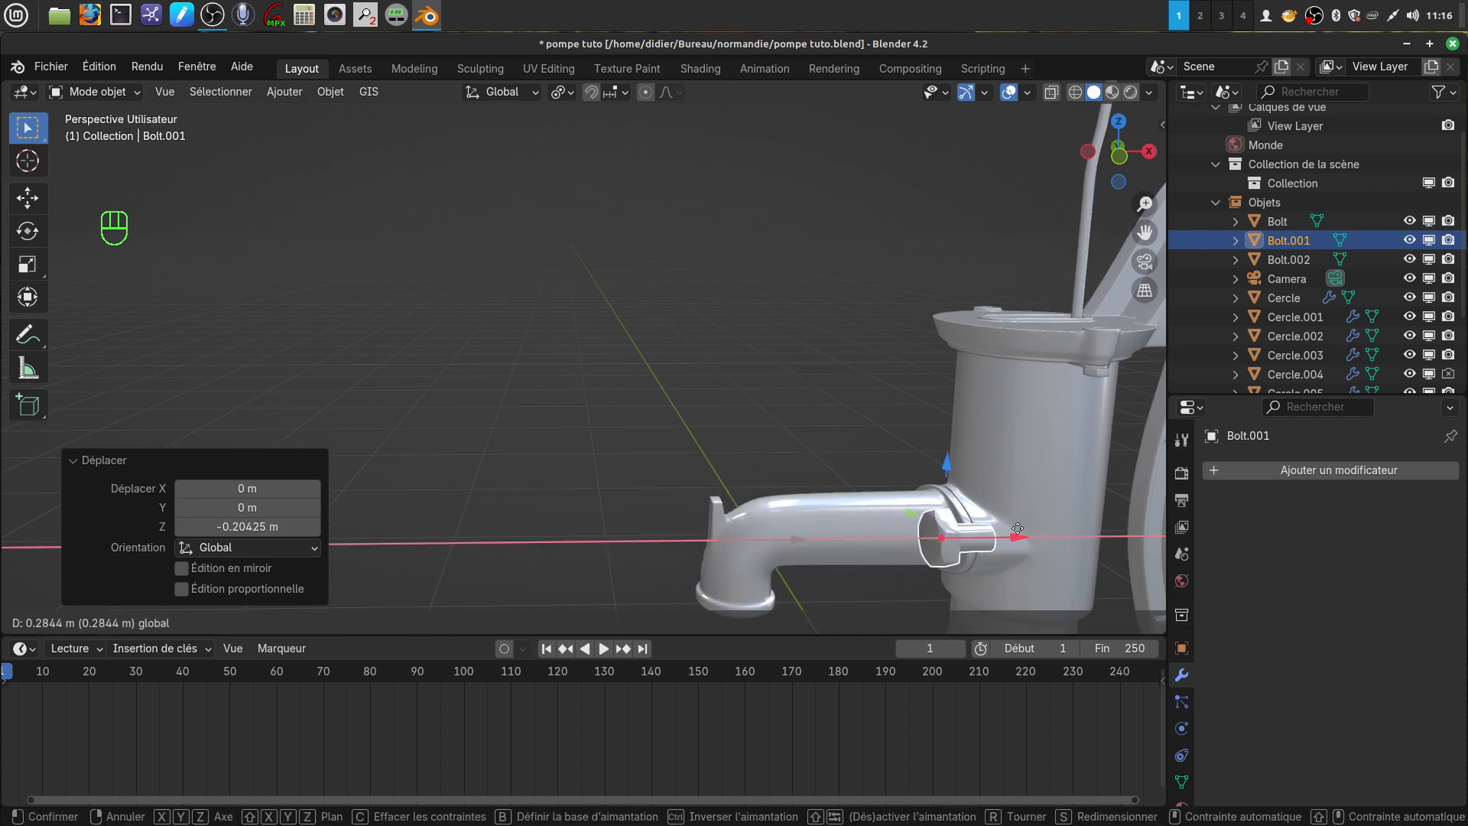
pyautogui.click(991, 535)
# Step: In front view, move the bolt onto the spout flange, about 0.548 m along X and -0.423 m along Z
pyautogui.keyDown('shift'); pyautogui.moveTo(991, 535); pyautogui.dragTo(832, 484, button='middle'); pyautogui.keyUp('shift')
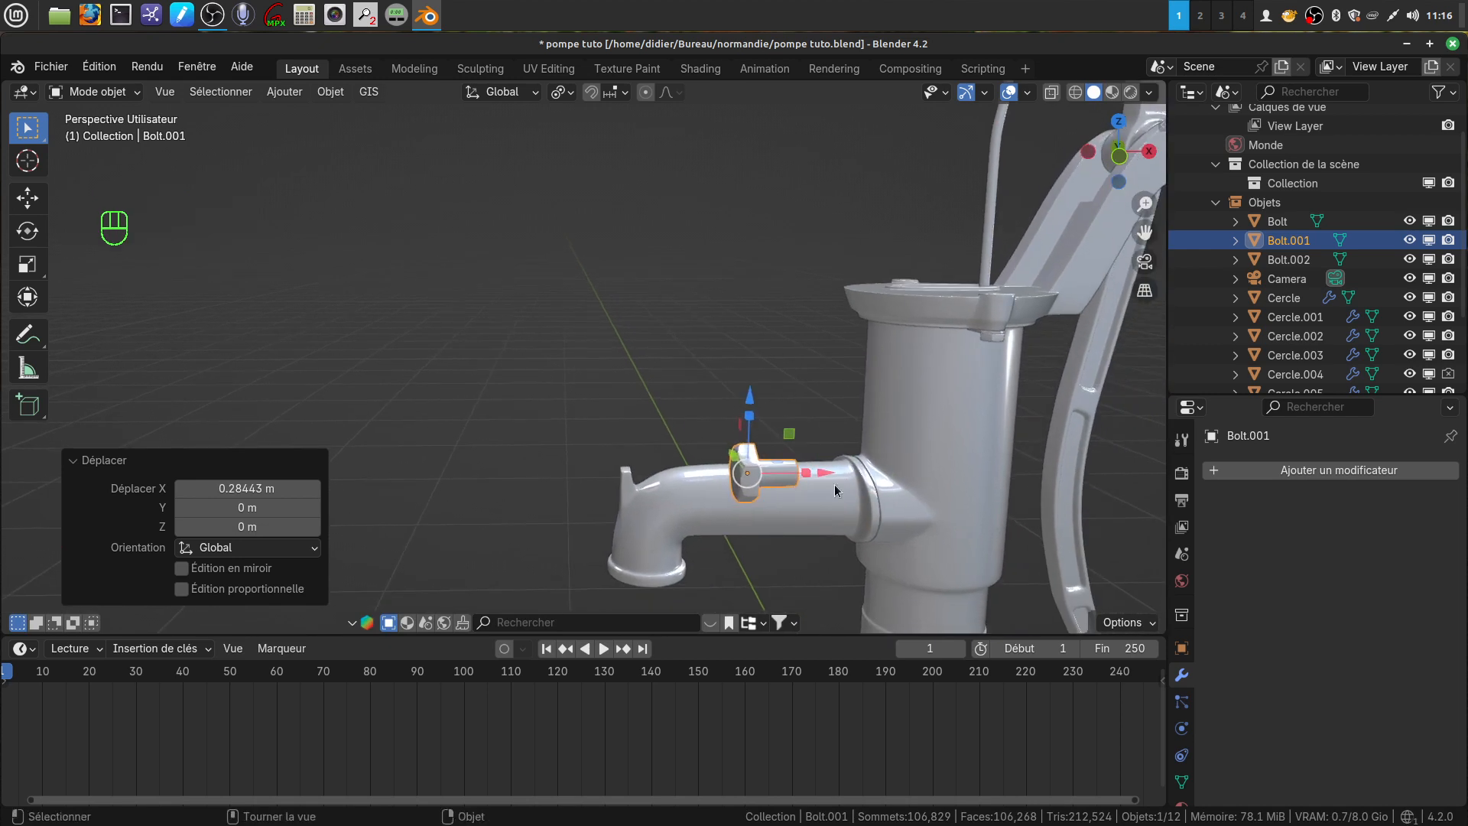
pyautogui.press('KP_1')
pyautogui.scroll(-4, 851, 489)
pyautogui.keyDown('shift'); pyautogui.moveTo(826, 466); pyautogui.dragTo(646, 355, button='middle'); pyautogui.keyUp('shift')
pyautogui.scroll(3, 770, 473)
pyautogui.keyDown('shift'); pyautogui.moveTo(771, 475); pyautogui.dragTo(668, 415, button='middle'); pyautogui.keyUp('shift')
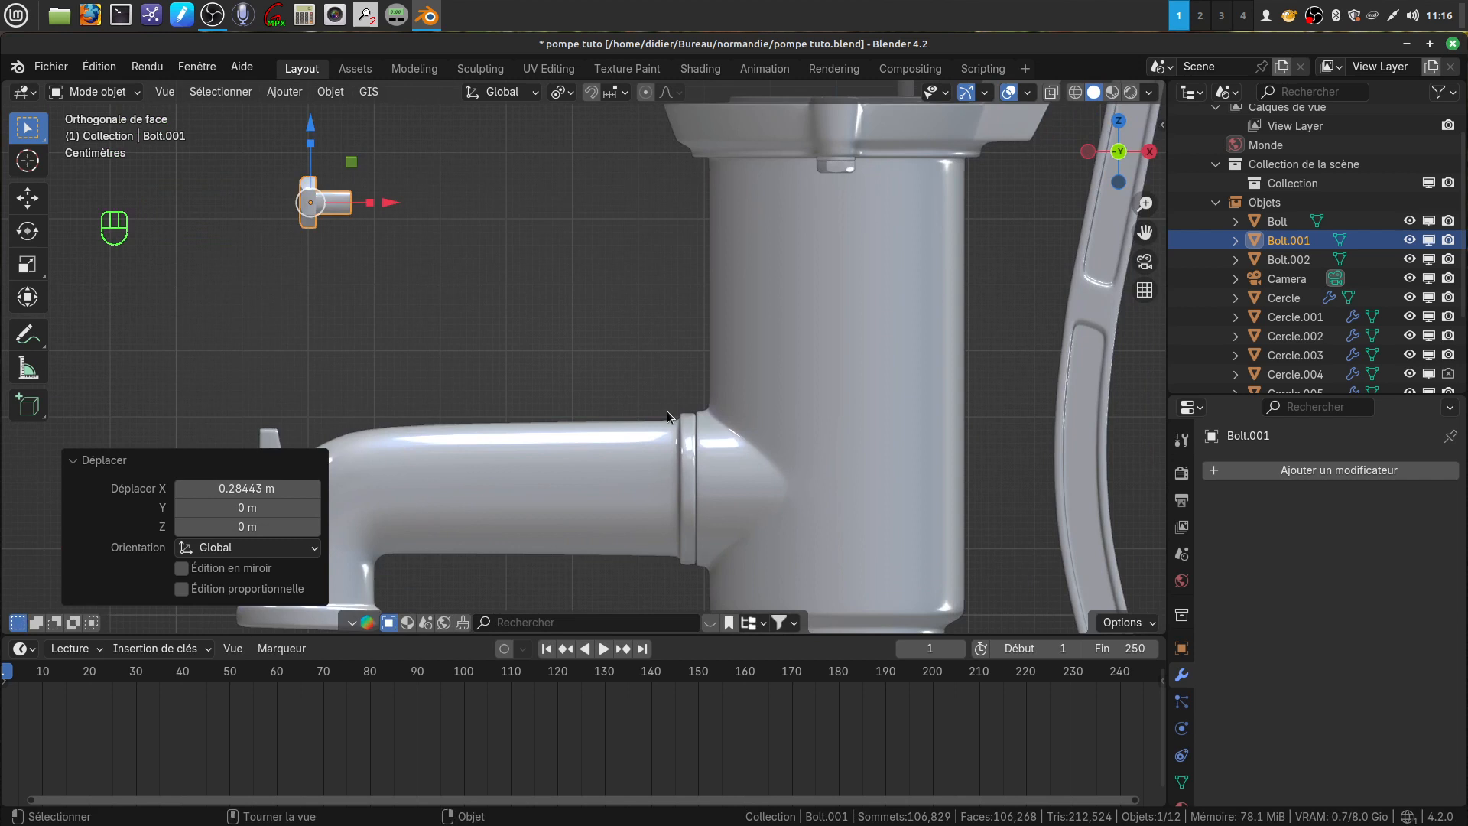
pyautogui.press('g')
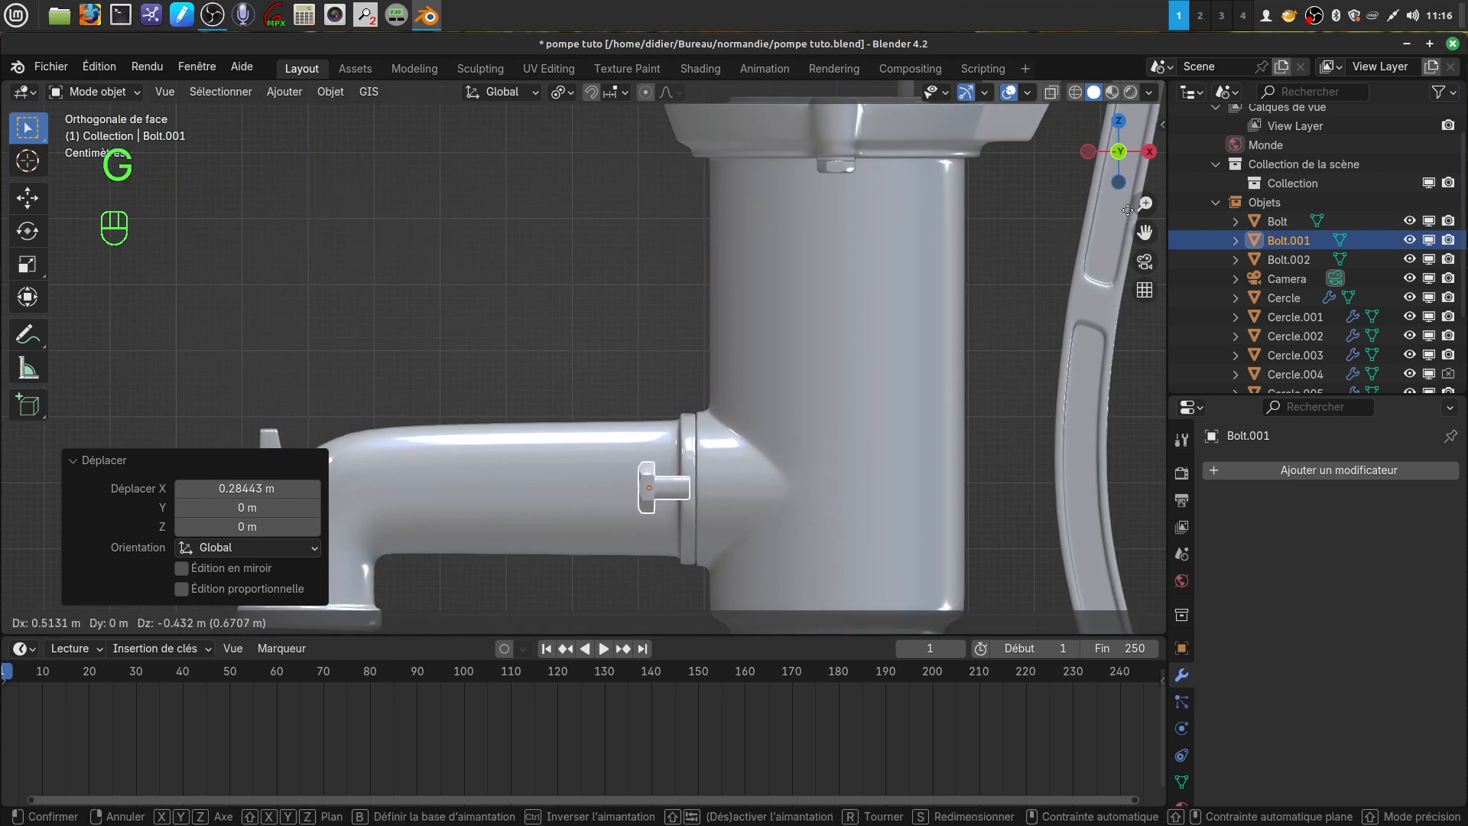
pyautogui.click(1149, 203)
# Step: Scale the bolt down uniformly to about 0.7 to suit the spout flange
pyautogui.scroll(4, 804, 488)
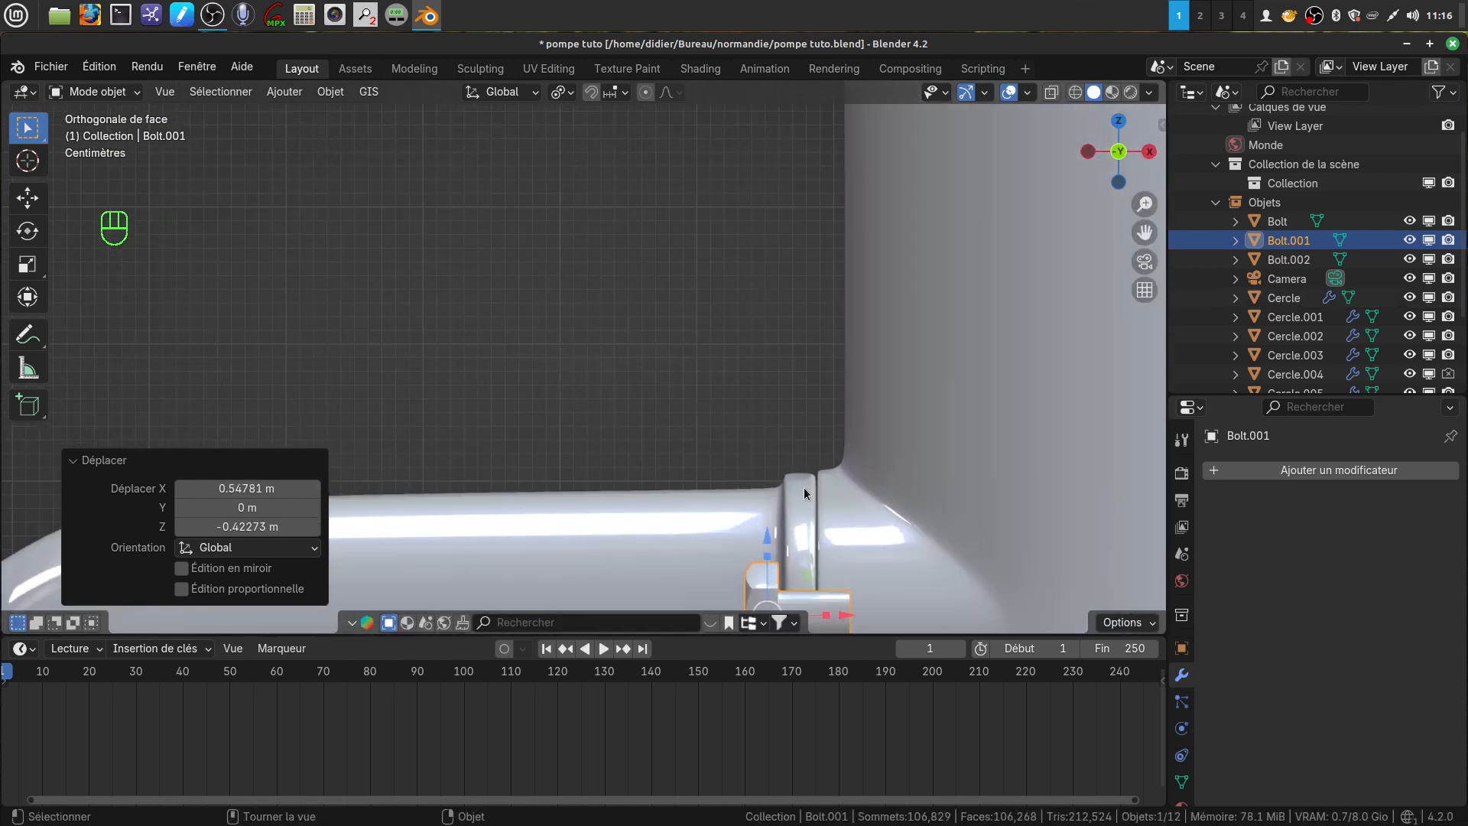
pyautogui.scroll(-2, 815, 486)
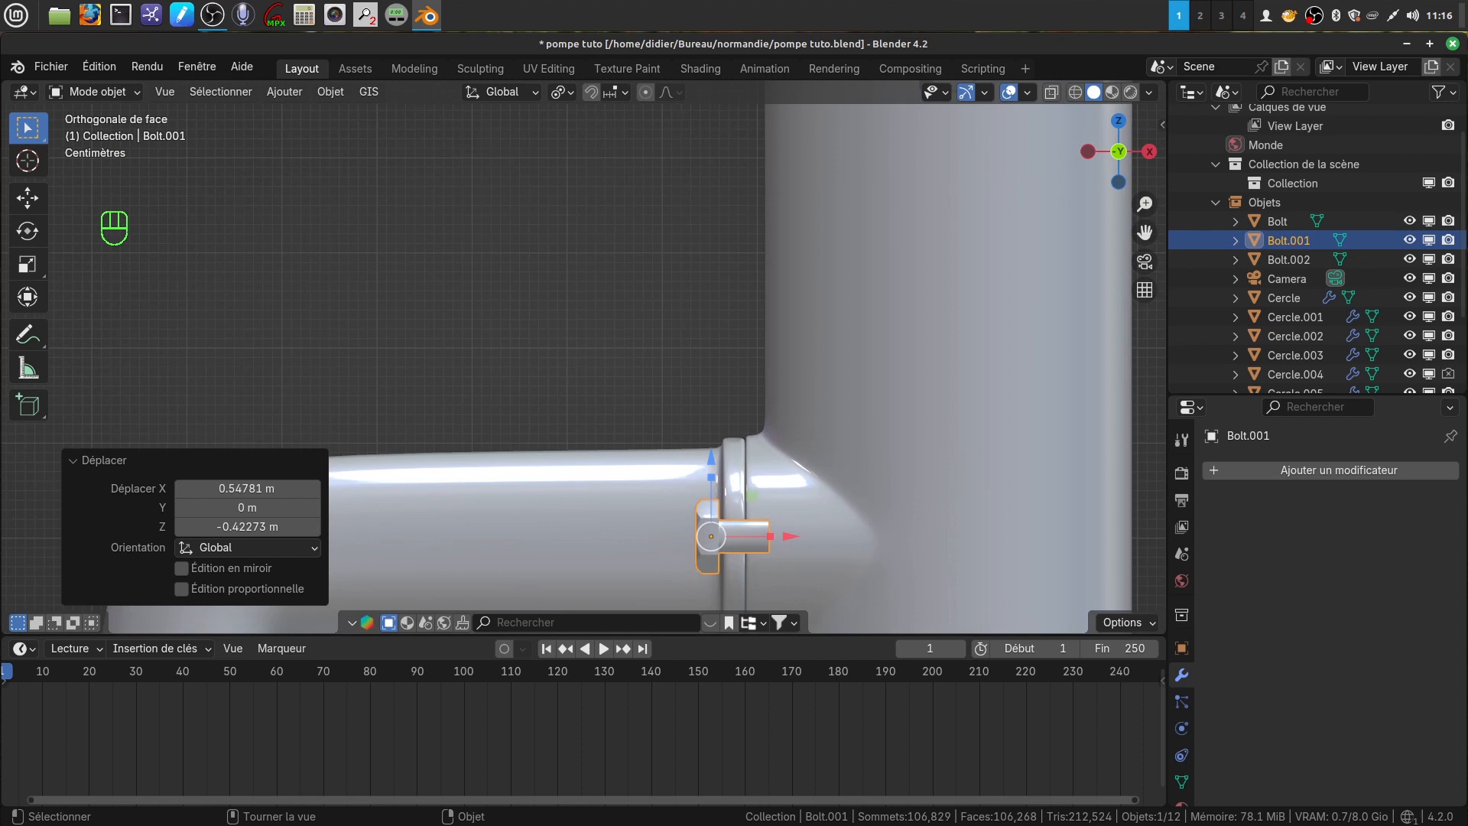
pyautogui.press('s')
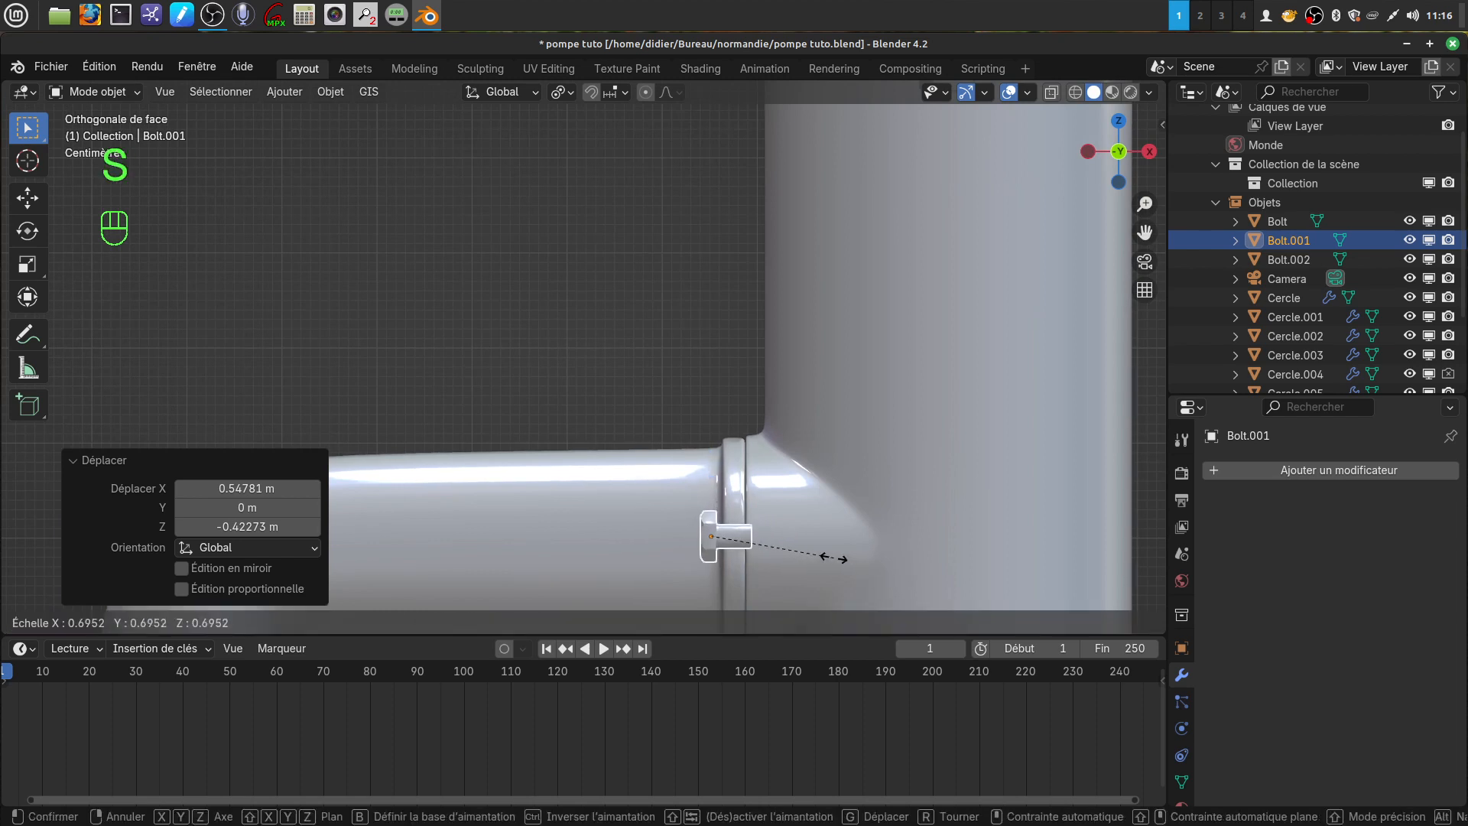
pyautogui.click(835, 558)
# Step: Move the bolt about 1.013 m along Y to bring it to the spout flange
pyautogui.scroll(-2, 809, 154)
pyautogui.moveTo(809, 154); pyautogui.dragTo(905, 411, button='middle')
pyautogui.moveTo(877, 405); pyautogui.dragTo(570, 406)
pyautogui.scroll(6, 788, 503)
pyautogui.moveTo(788, 500); pyautogui.dragTo(616, 473, button='middle')
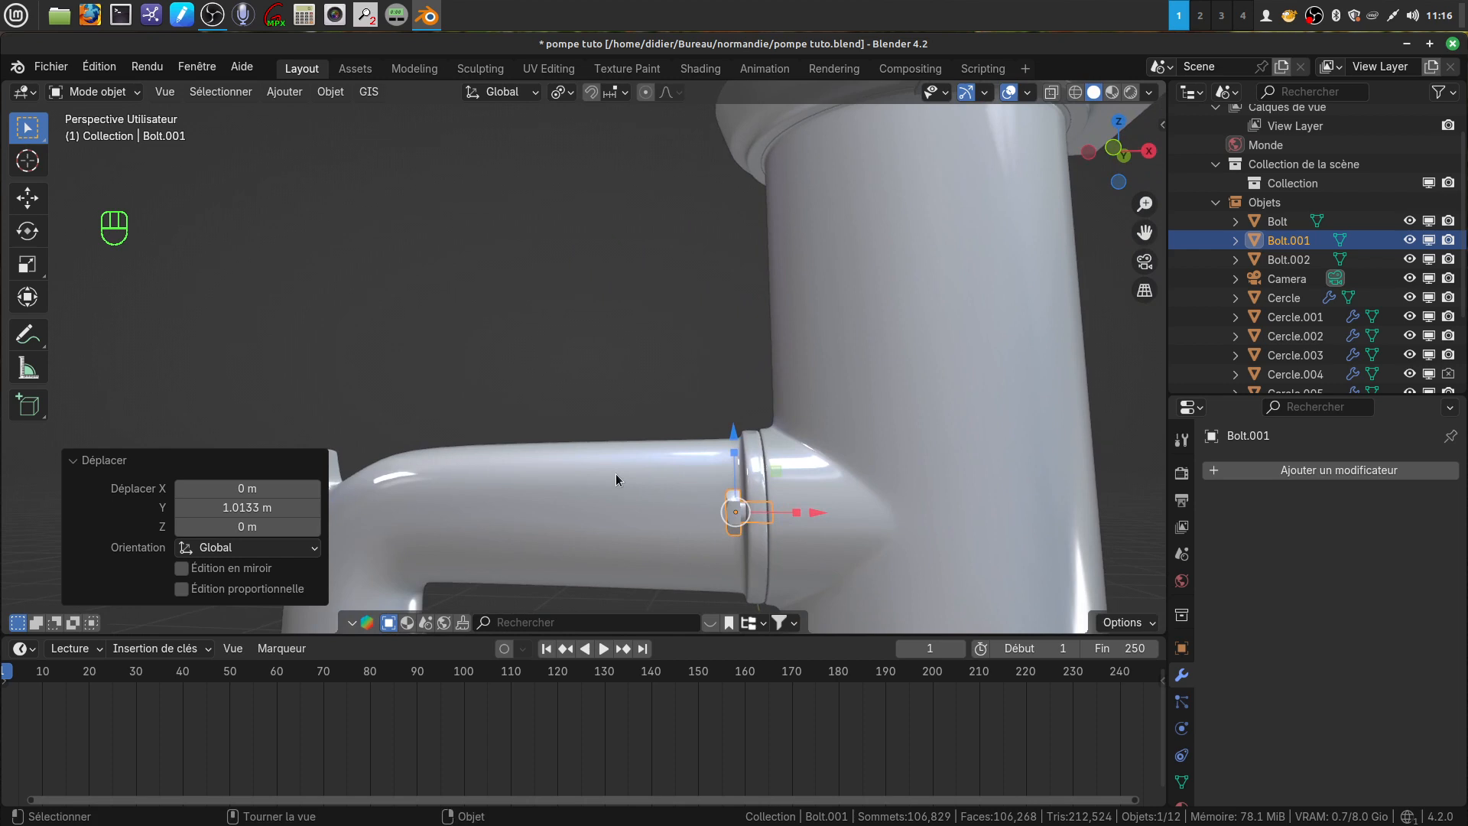
# Step: Center the bolt on the flange ear by moving it about -0.016 m along Z and 0.010 m along Y
pyautogui.press('KP_1')
pyautogui.keyDown('shift'); pyautogui.moveTo(879, 611); pyautogui.dragTo(831, 499, button='middle'); pyautogui.keyUp('shift')
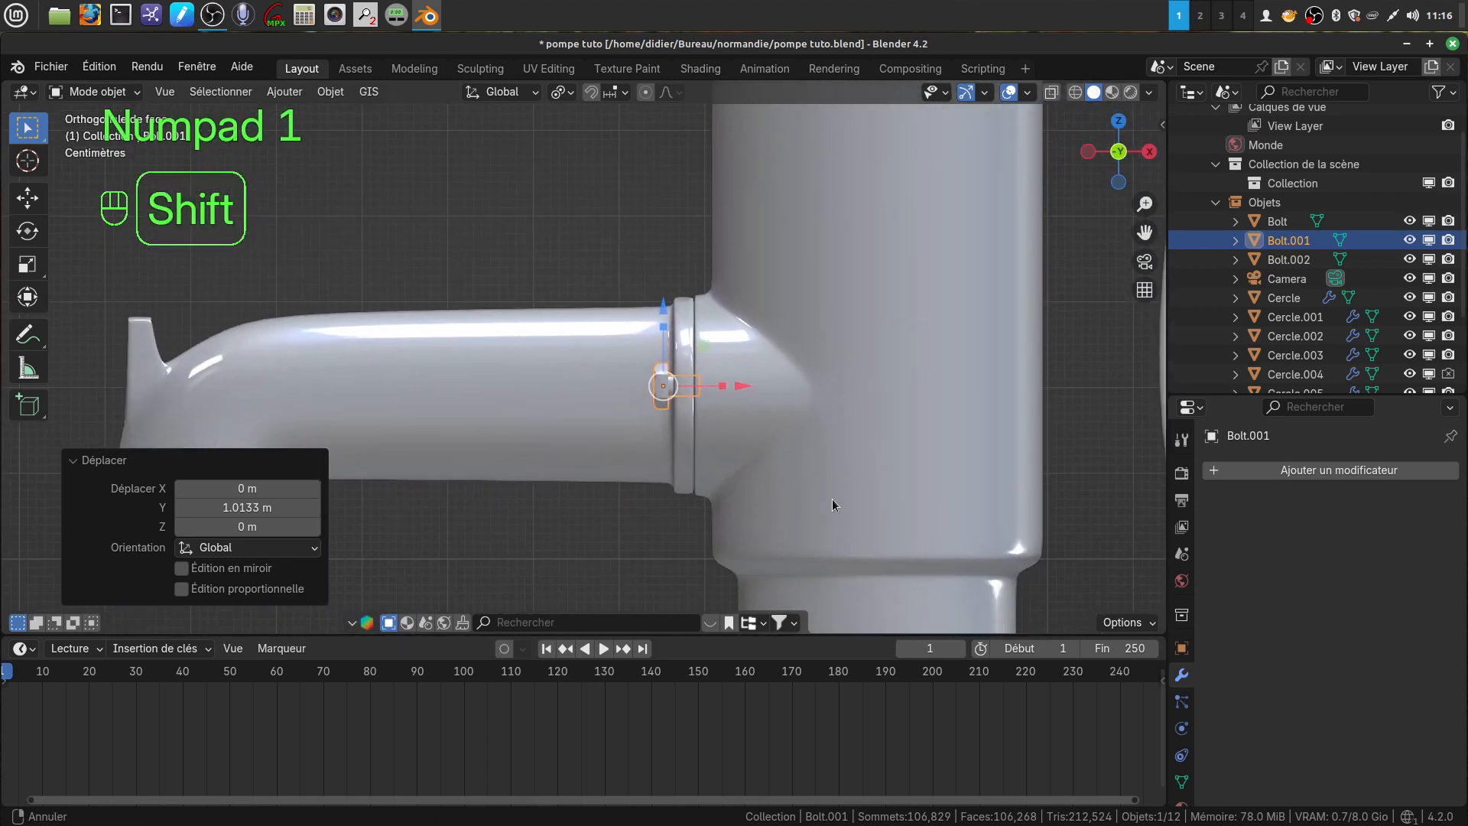
pyautogui.moveTo(663, 306); pyautogui.dragTo(664, 321)
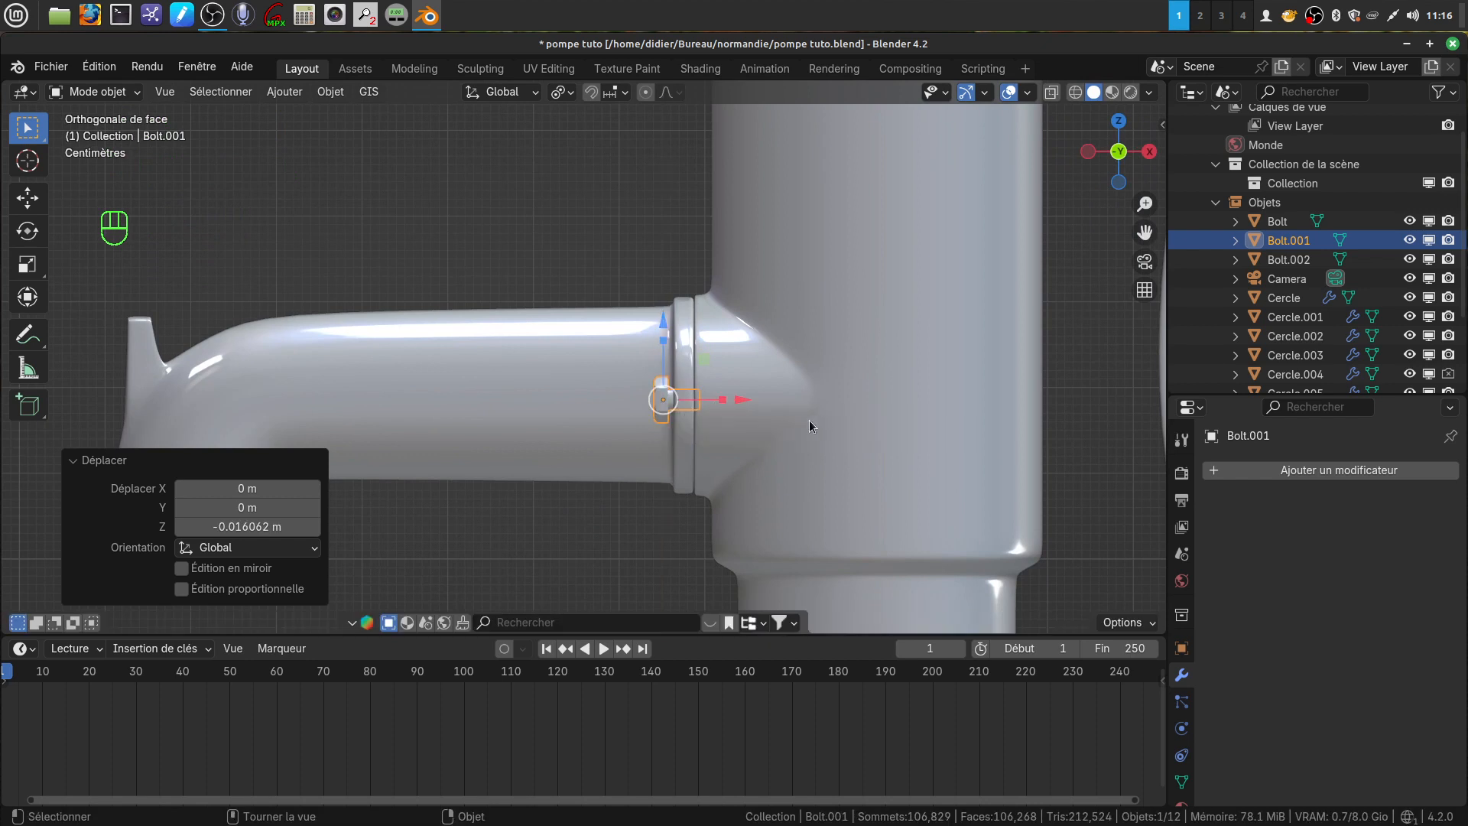
pyautogui.moveTo(759, 446); pyautogui.dragTo(688, 405, button='middle')
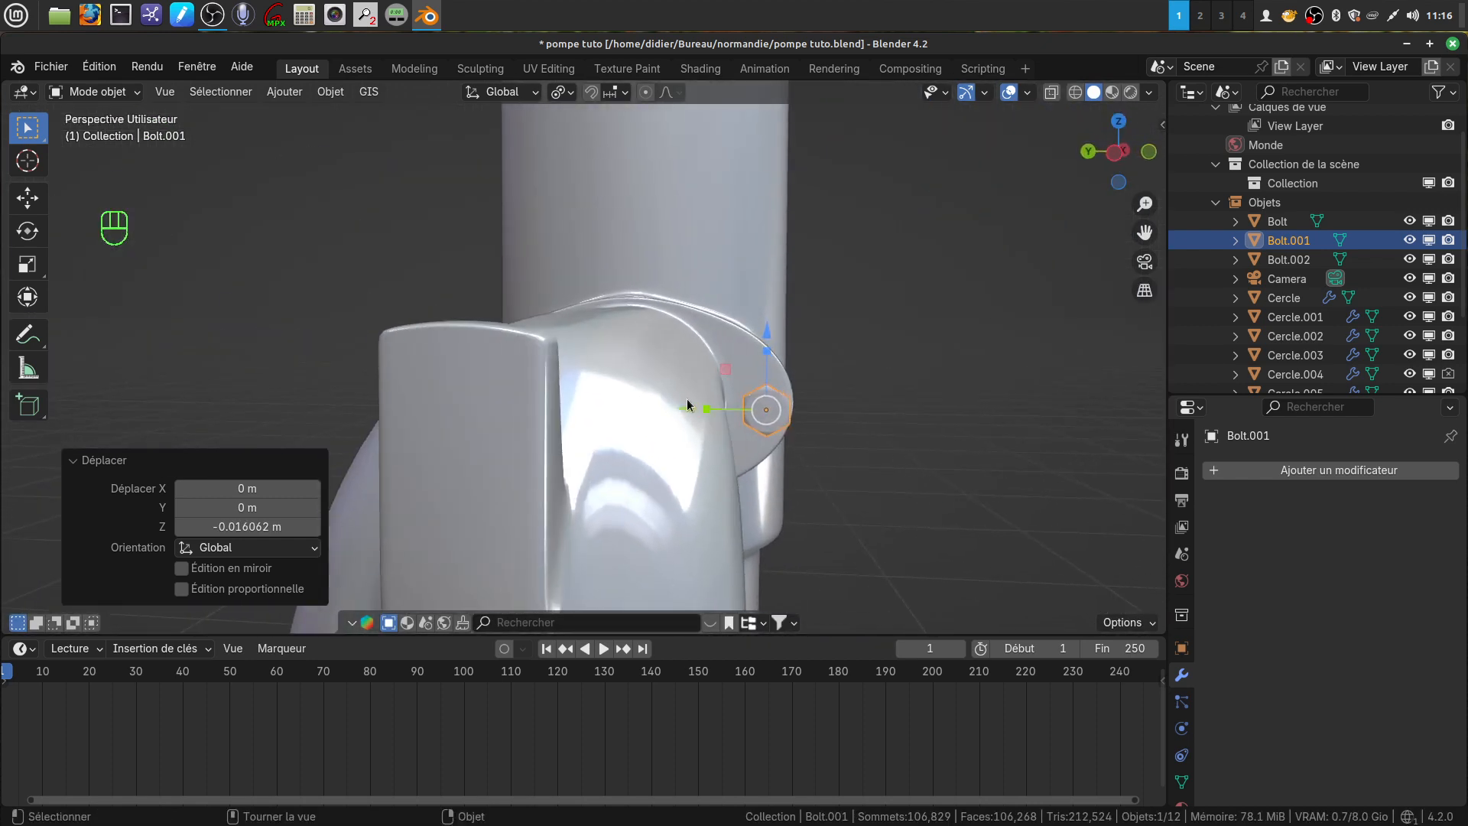
pyautogui.moveTo(682, 413); pyautogui.dragTo(666, 413)
pyautogui.moveTo(856, 443); pyautogui.dragTo(892, 452, button='middle')
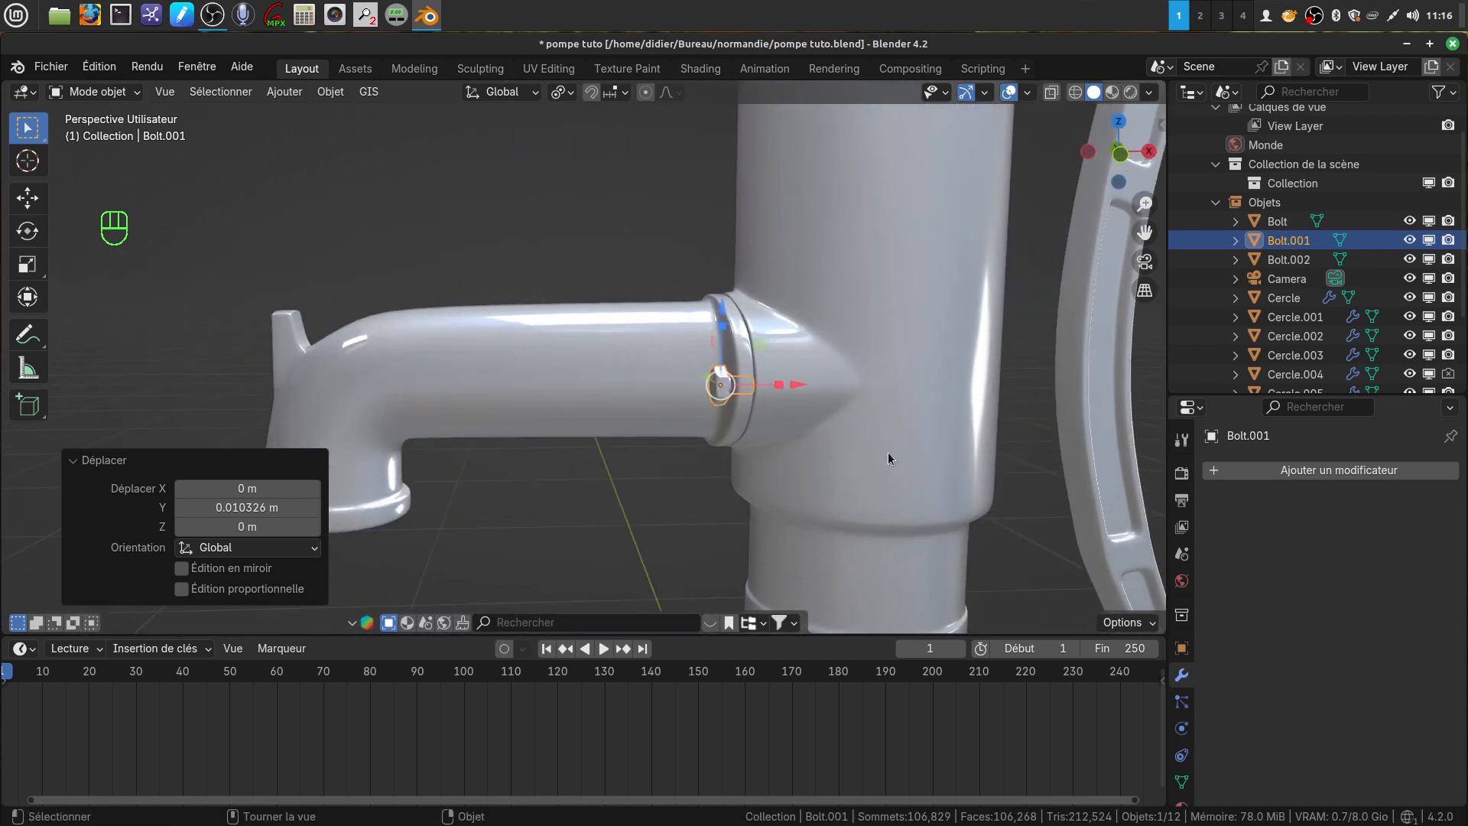
# Step: Slide the bolt about 0.0066 m along X to seat its head against the spout flange
pyautogui.press('KP_1')
pyautogui.scroll(5, 888, 452)
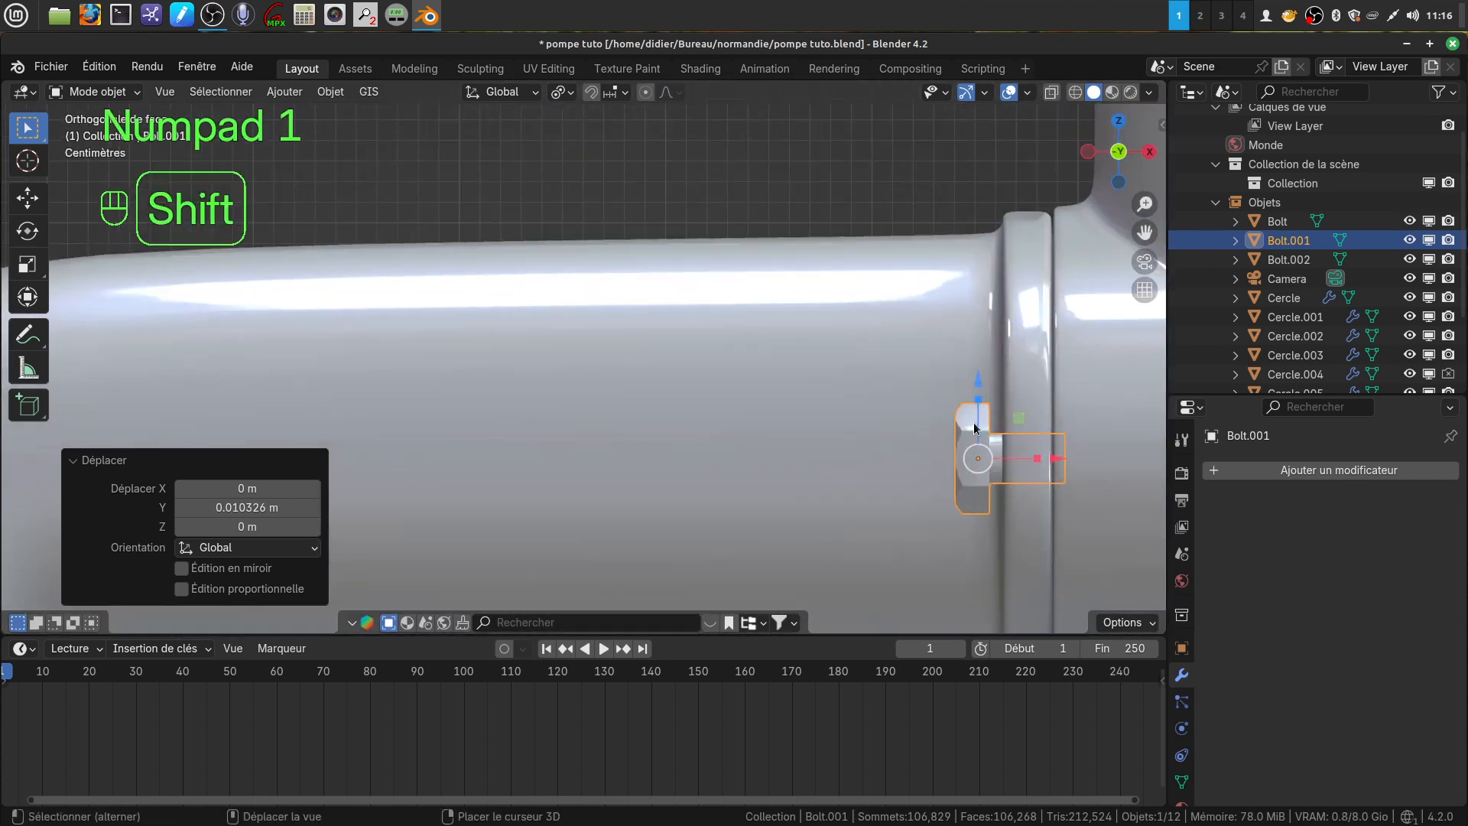
pyautogui.keyDown('shift'); pyautogui.moveTo(951, 406); pyautogui.dragTo(586, 401, button='middle'); pyautogui.keyUp('shift')
pyautogui.scroll(4, 585, 402)
pyautogui.keyDown('shift'); pyautogui.moveTo(742, 526); pyautogui.dragTo(707, 338, button='middle'); pyautogui.keyUp('shift')
pyautogui.moveTo(680, 355); pyautogui.dragTo(711, 363)
# Step: Duplicate the flange bolt and position the copy along Y on the opposite ear of the spout flange
pyautogui.scroll(-6, 711, 363)
pyautogui.moveTo(700, 428); pyautogui.dragTo(765, 520, button='middle')
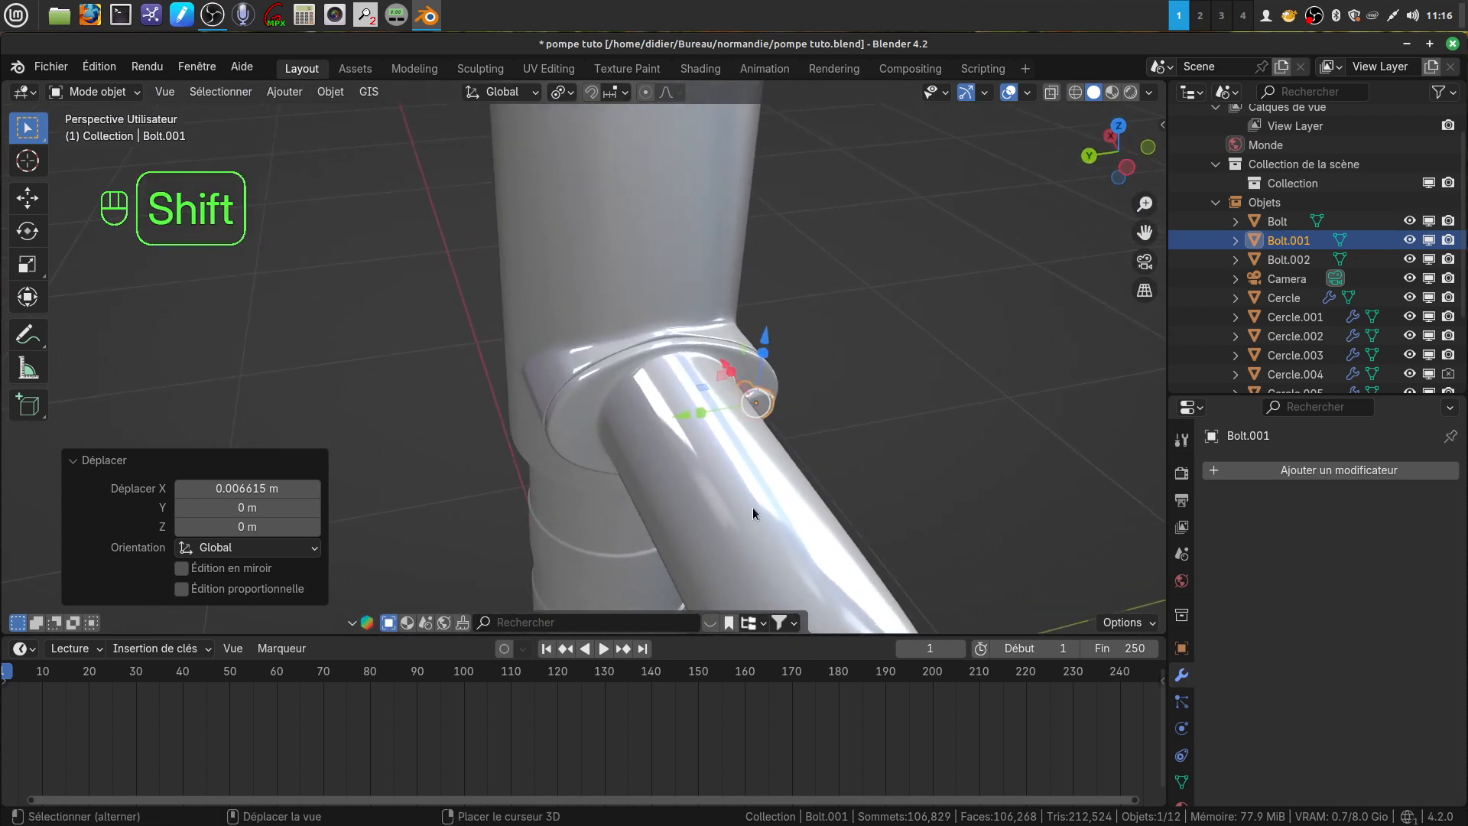
pyautogui.hotkey('shift', 'd')
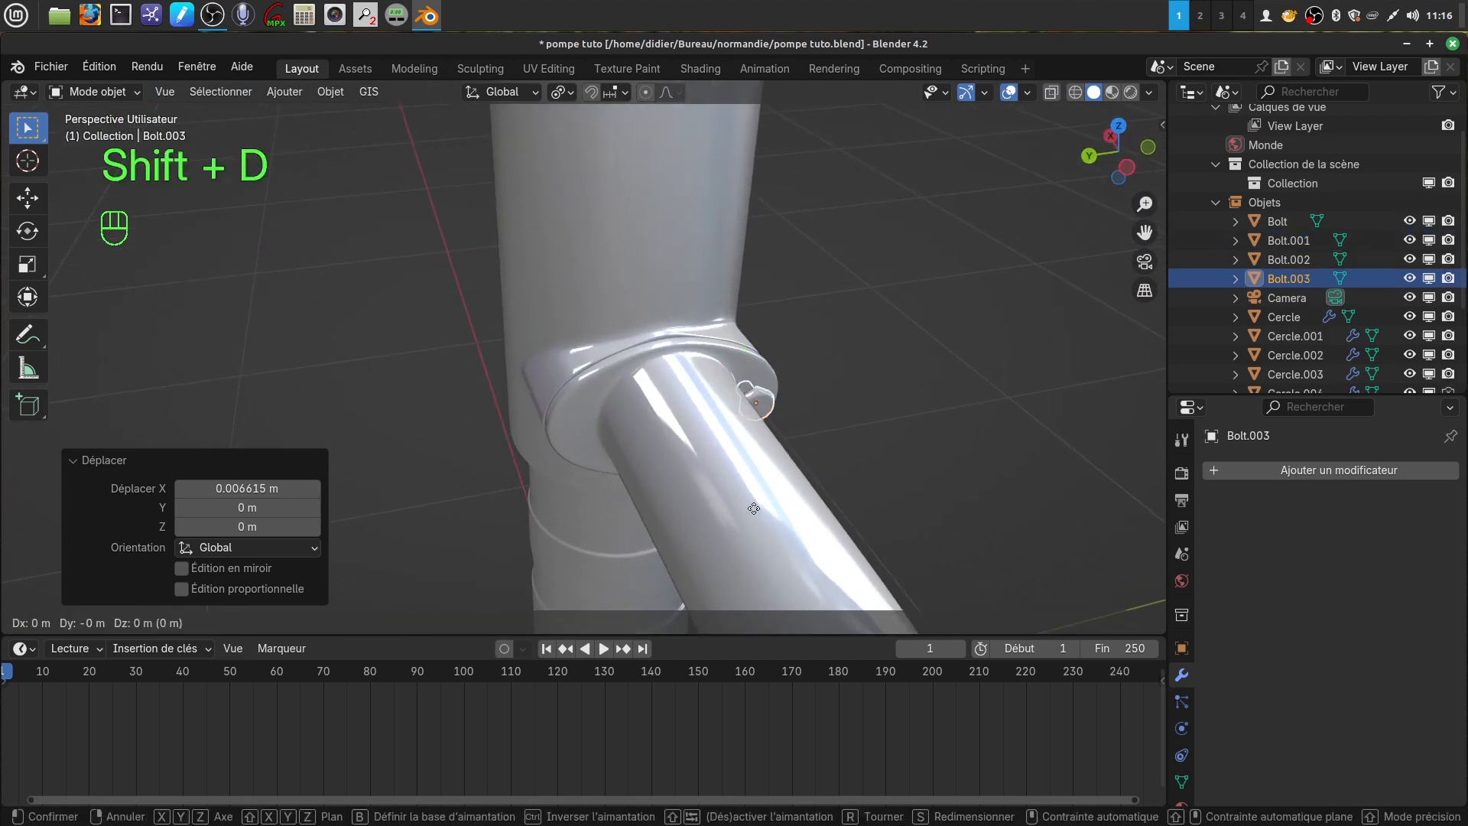
pyautogui.rightClick(722, 442)
pyautogui.moveTo(674, 417); pyautogui.dragTo(482, 396)
pyautogui.moveTo(604, 407); pyautogui.dragTo(766, 362, button='middle')
pyautogui.scroll(5, 713, 535)
pyautogui.moveTo(625, 484); pyautogui.dragTo(648, 382, button='middle')
pyautogui.moveTo(609, 370); pyautogui.dragTo(611, 370)
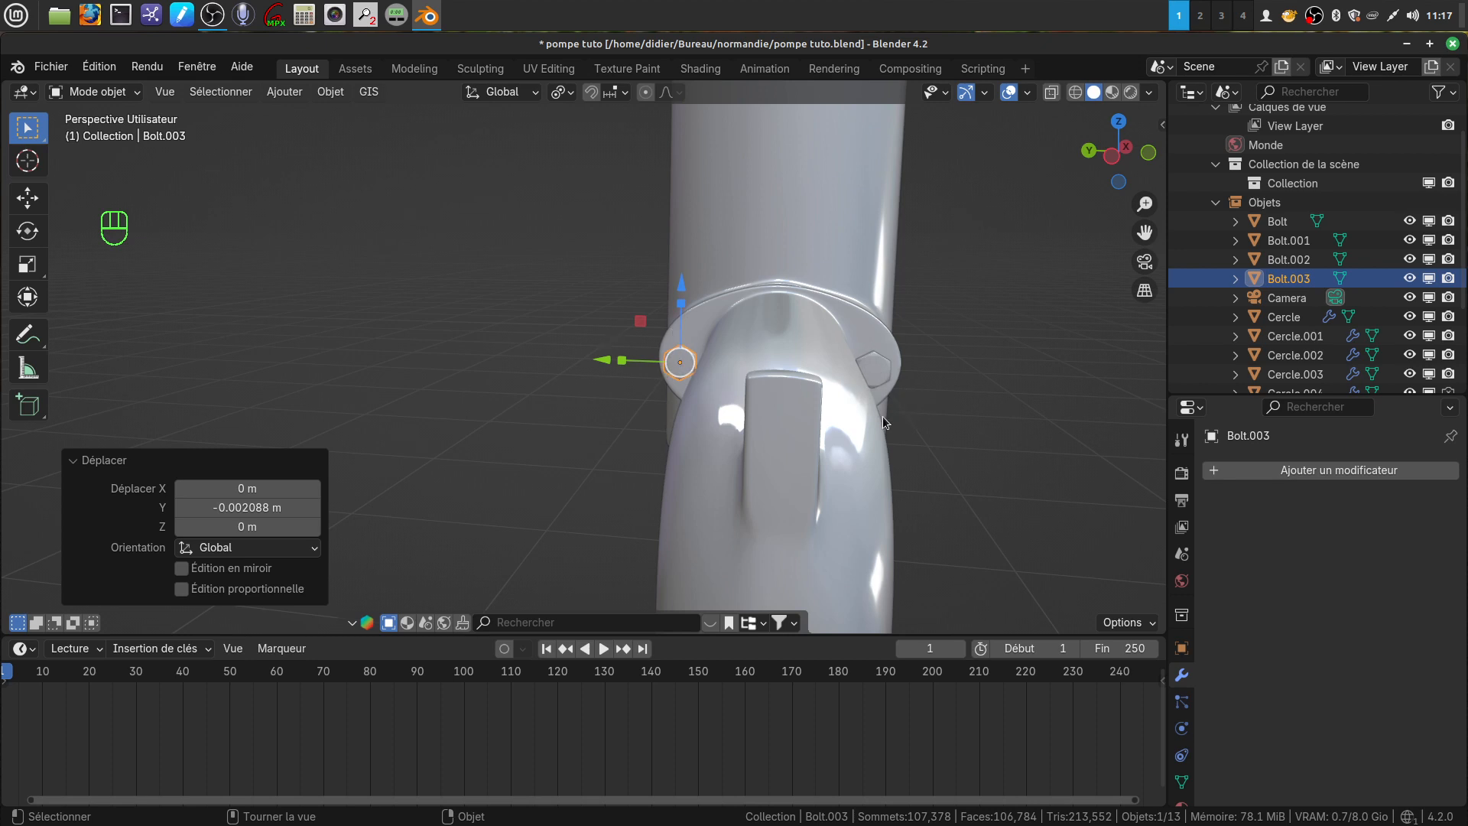
# Step: Rotate the copied bolt slightly about the X axis to vary its hex head's orientation, and deselect it
pyautogui.press('r')
pyautogui.press('x')
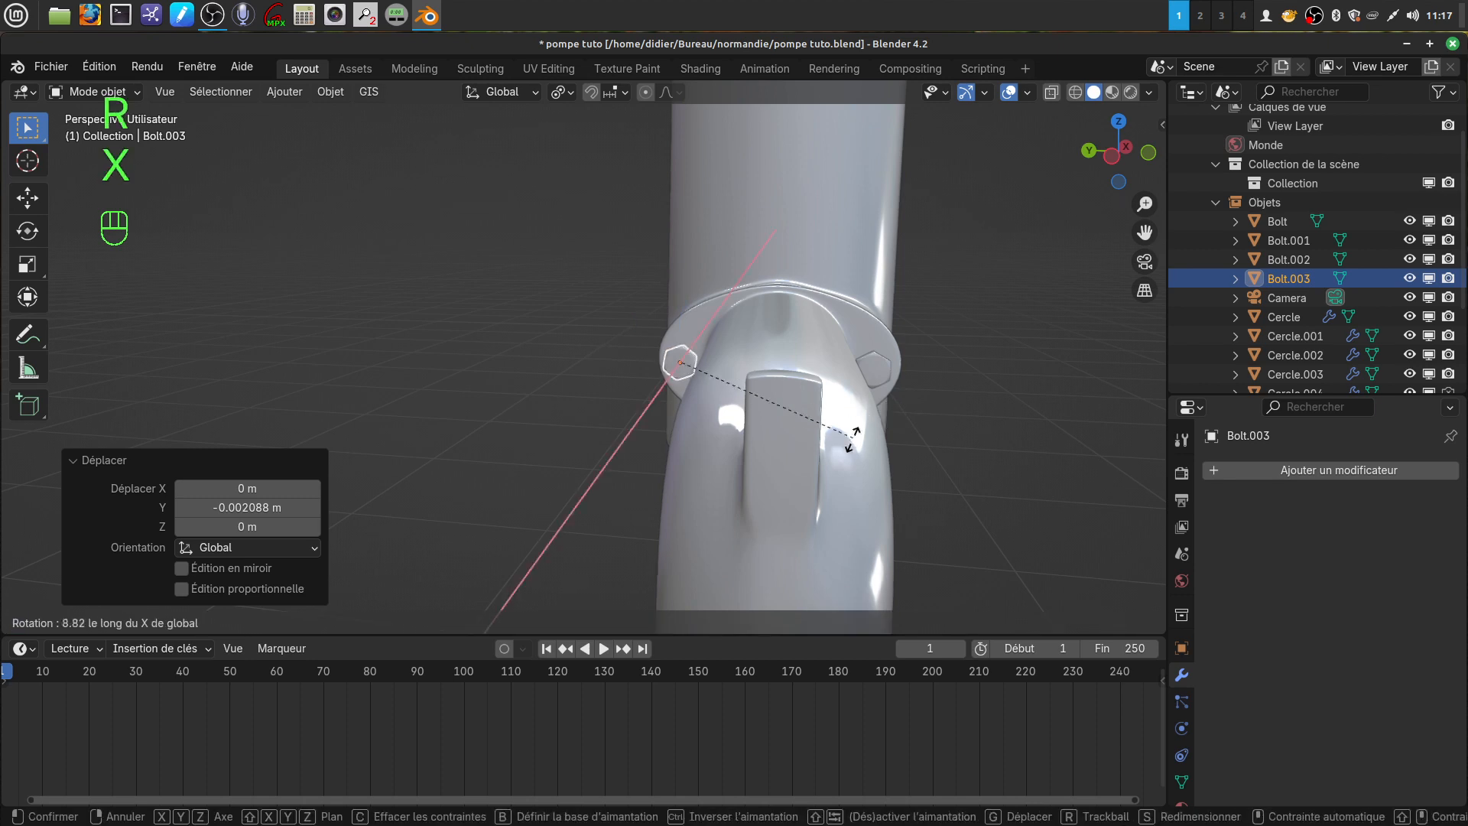
pyautogui.click(822, 454)
pyautogui.moveTo(622, 356); pyautogui.dragTo(772, 382, button='middle')
pyautogui.click(1043, 368)
# Step: Duplicate the second spout-flange bolt and lower the copy about 0.689 m along Z
pyautogui.scroll(-4, 763, 393)
pyautogui.keyDown('shift'); pyautogui.moveTo(736, 330); pyautogui.dragTo(757, 297, button='middle'); pyautogui.keyUp('shift')
pyautogui.scroll(-3, 727, 224)
pyautogui.scroll(4, 710, 359)
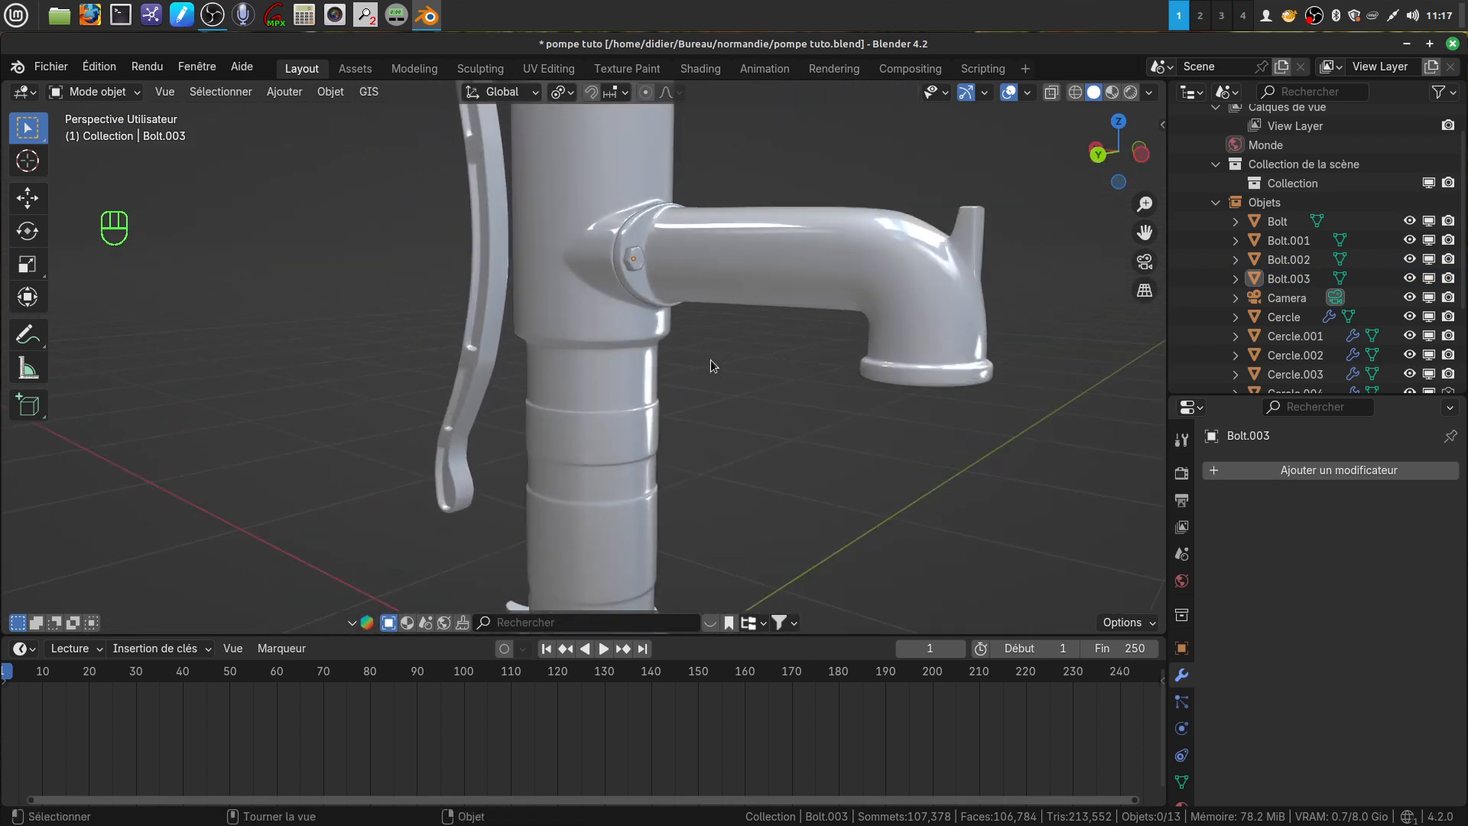
pyautogui.click(630, 265)
pyautogui.scroll(-4, 691, 363)
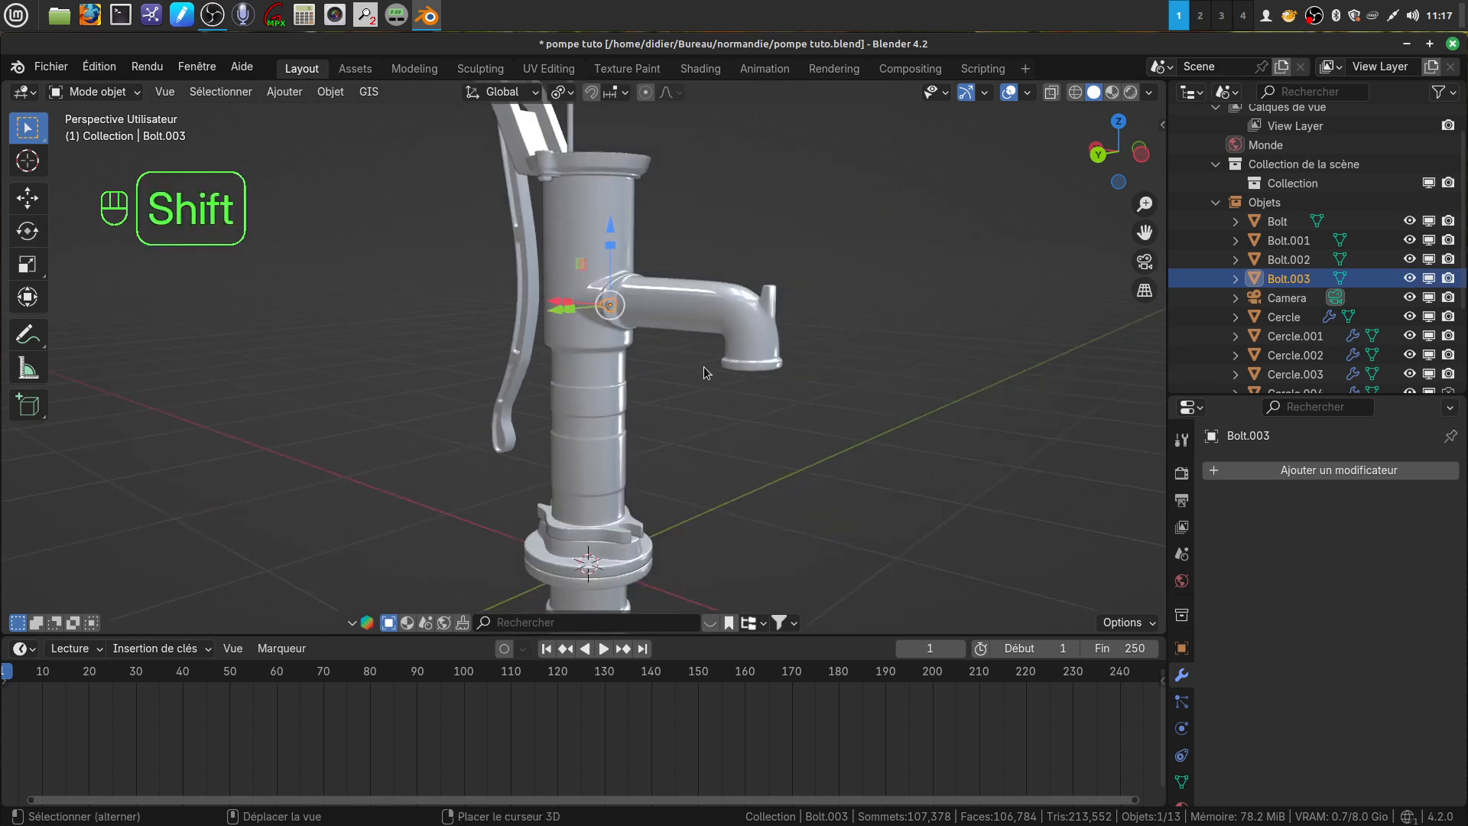
pyautogui.hotkey('shift', 'd')
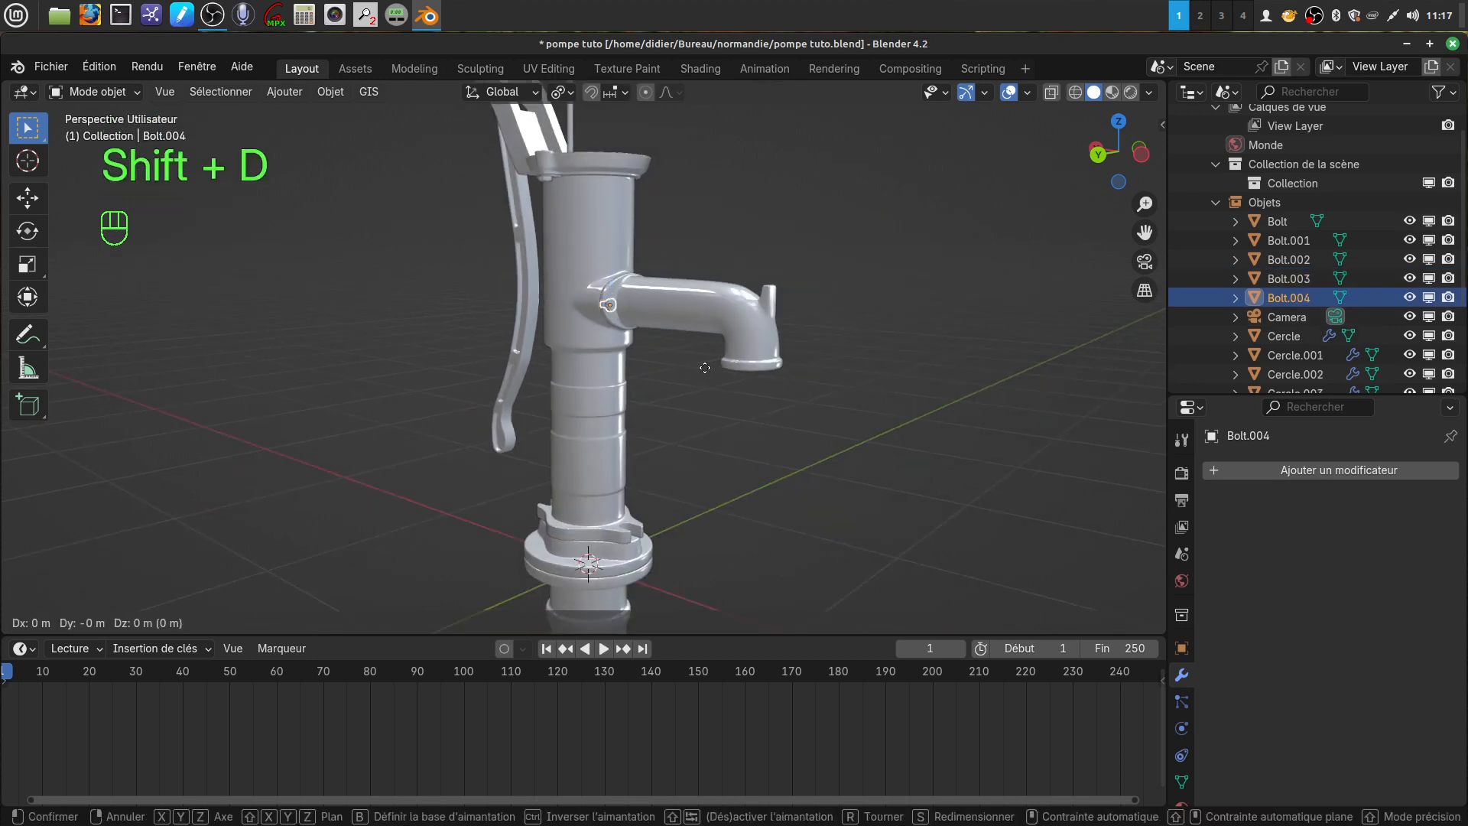
pyautogui.click(704, 364)
pyautogui.moveTo(612, 225); pyautogui.dragTo(635, 397)
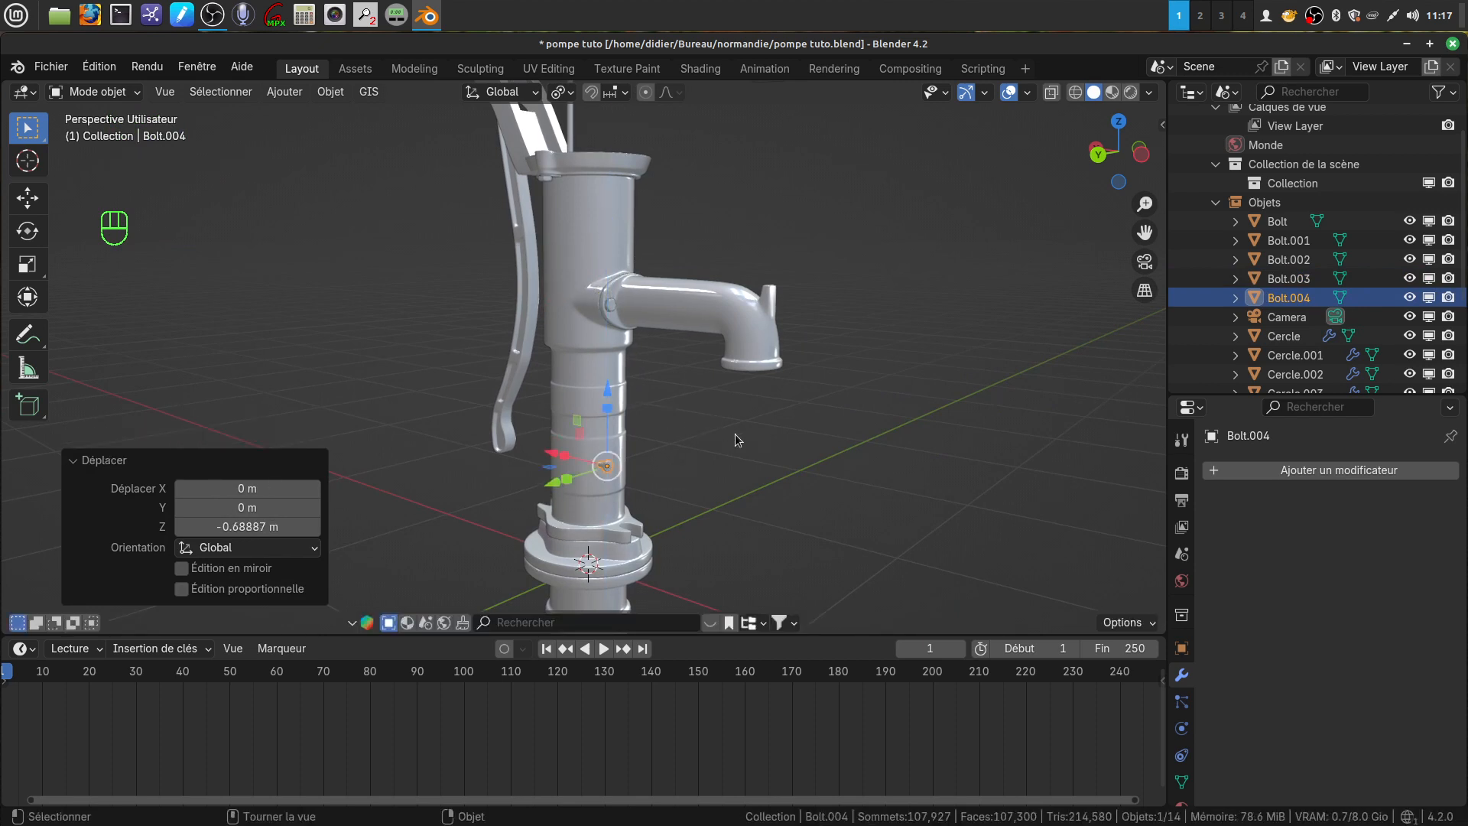
# Step: Enlarge the new bolt uniformly by 2.599 and move it about -0.507 m along Y, clear of the pump column
pyautogui.press('s')
pyautogui.click(538, 484)
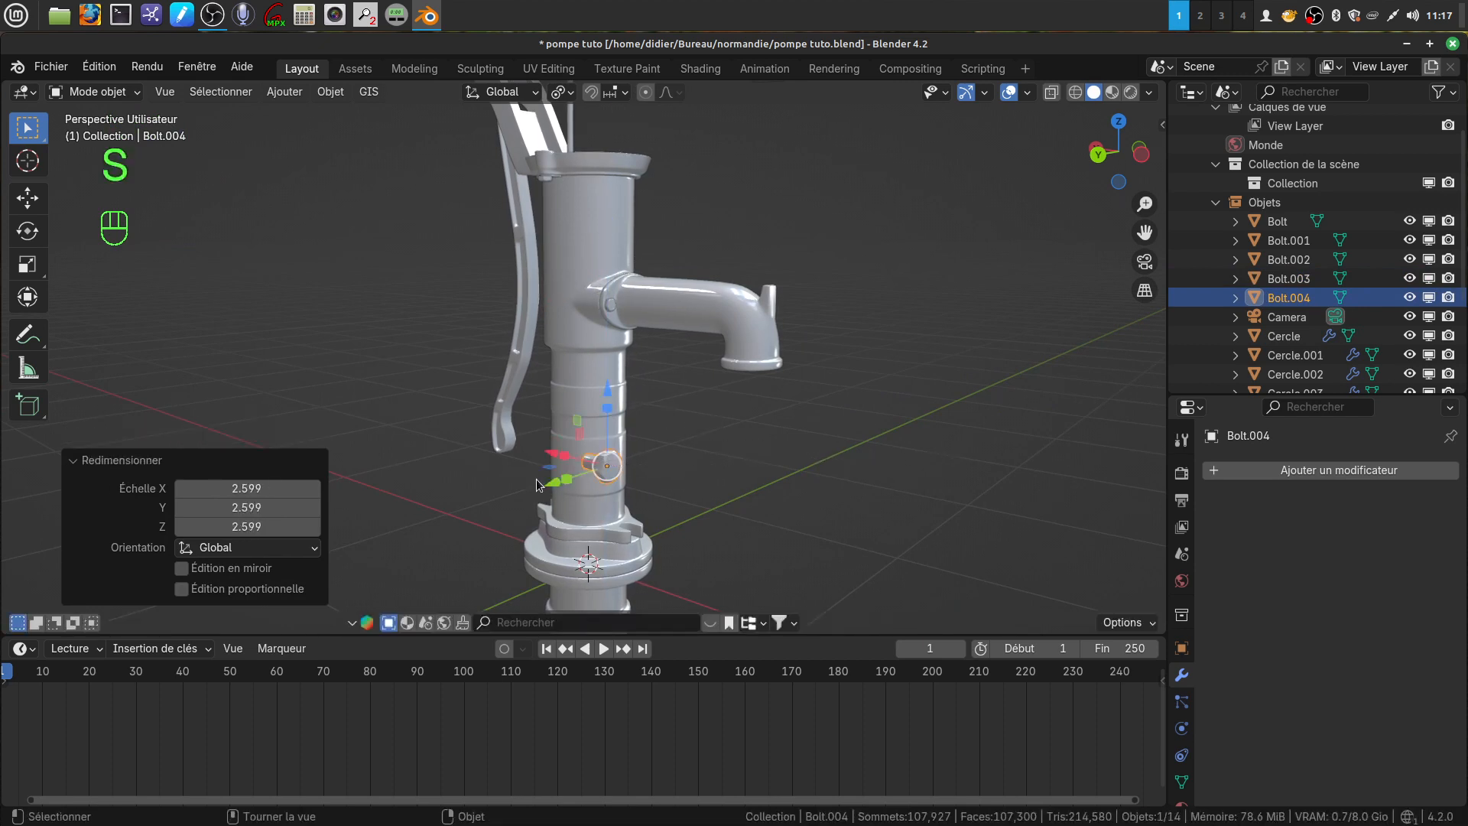
pyautogui.moveTo(546, 480); pyautogui.dragTo(616, 461)
# Step: Rotate the enlarged bolt -90° about the Y axis to stand it vertically
pyautogui.moveTo(650, 489); pyautogui.dragTo(768, 498, button='middle')
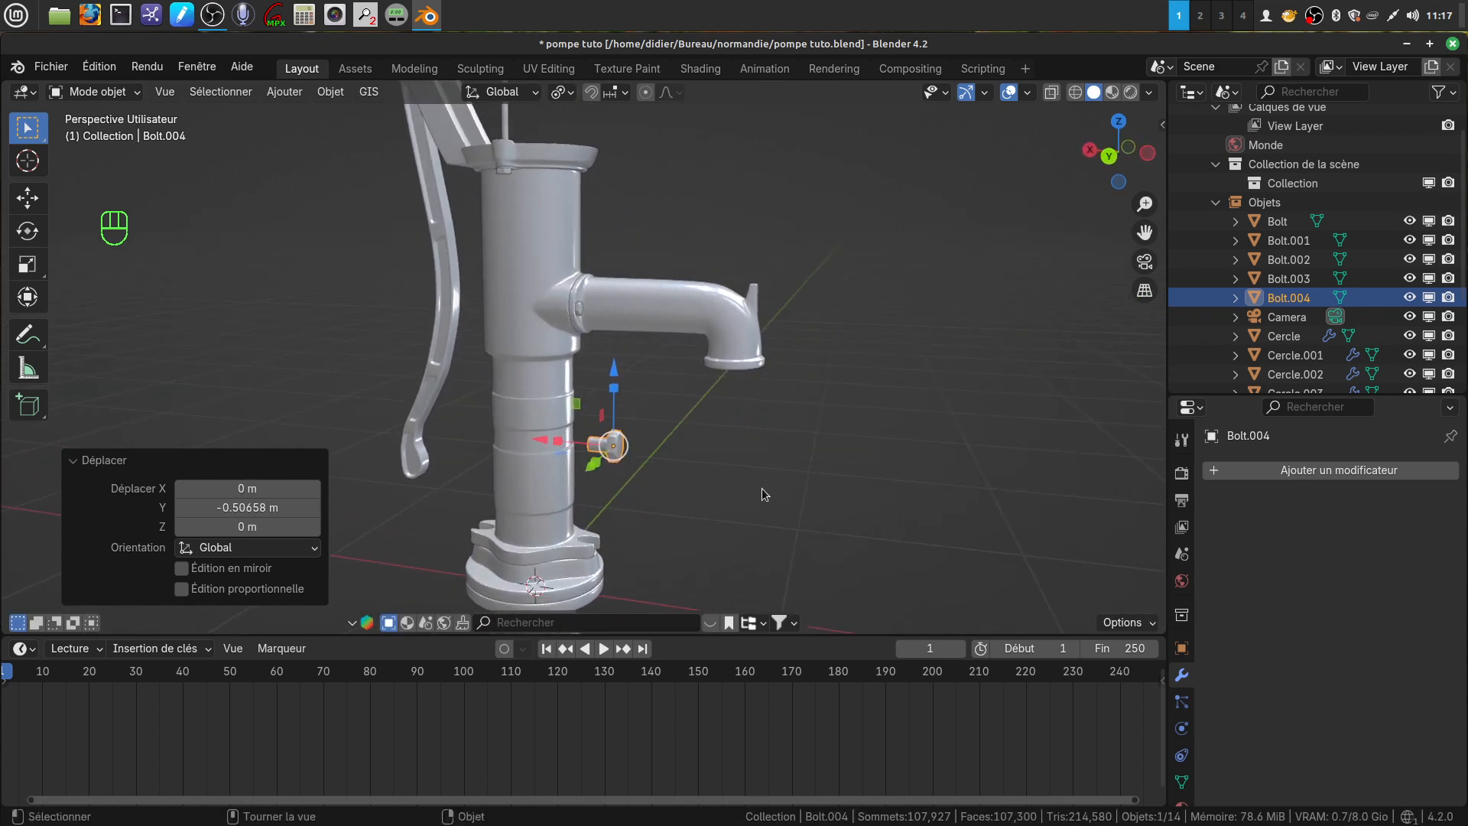
pyautogui.press('r')
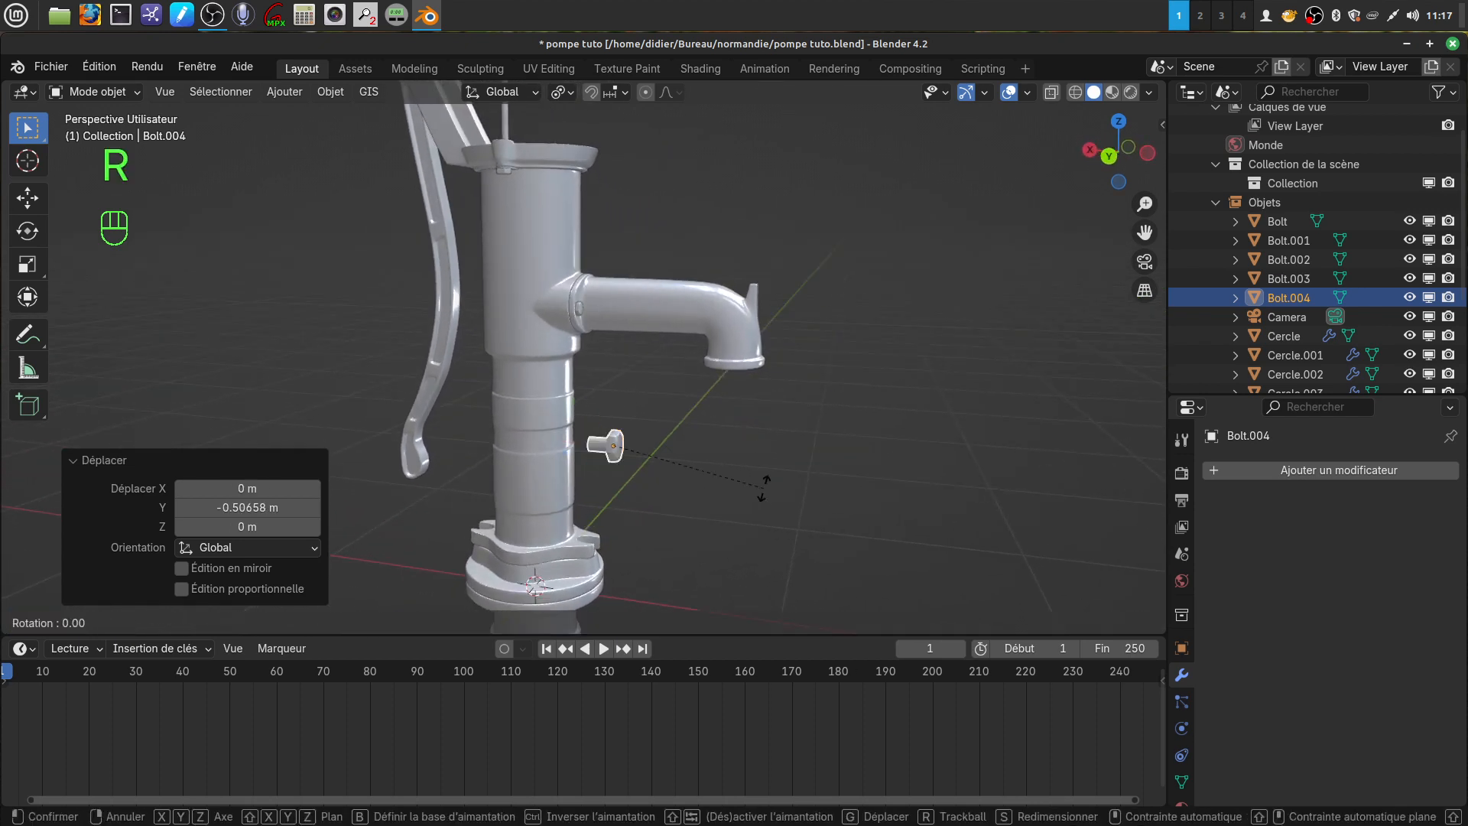
pyautogui.press('y')
pyautogui.press('KP_Subtract')
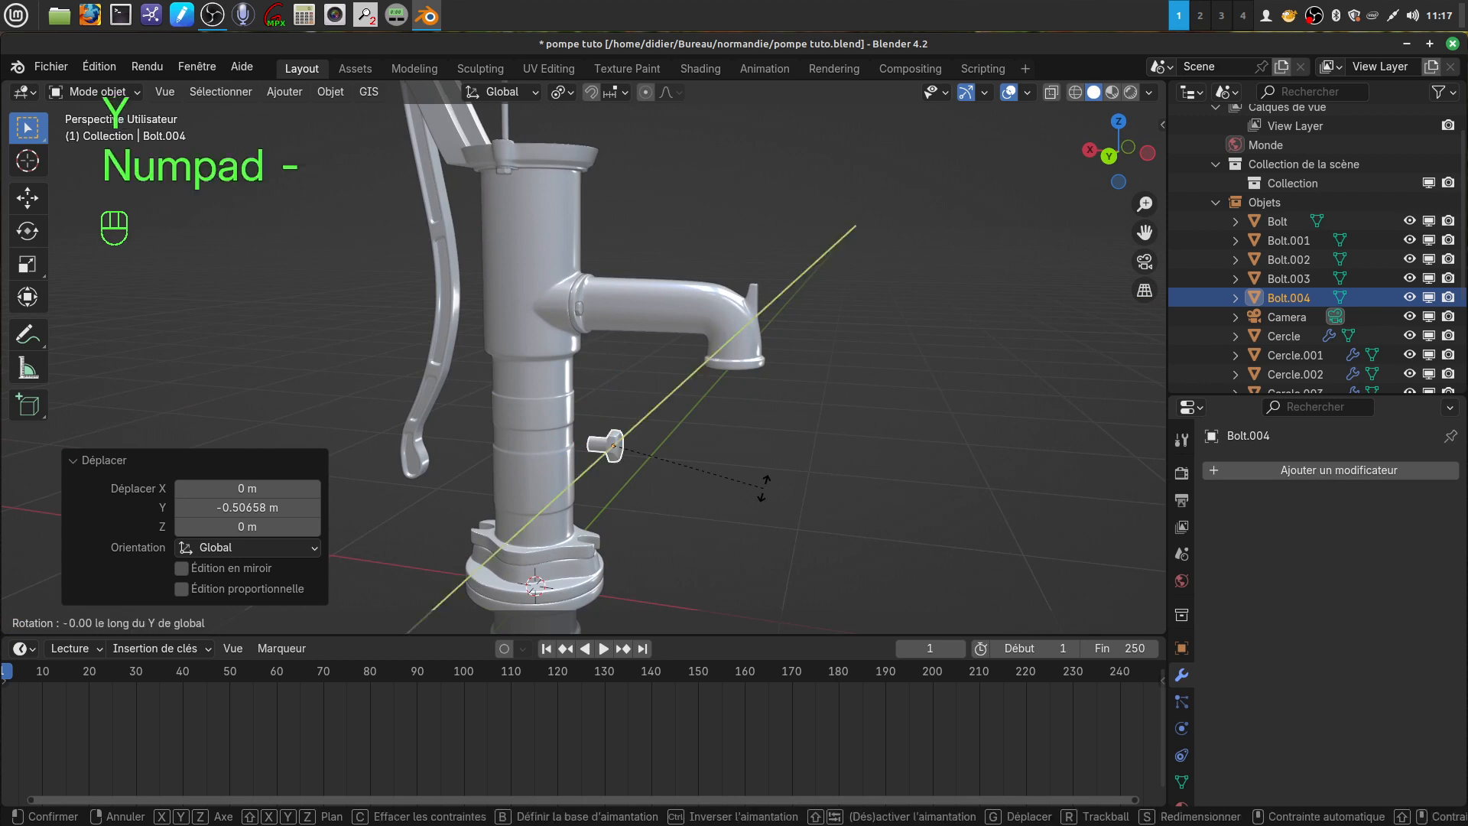
pyautogui.press('KP_9')
pyautogui.press('KP_0')
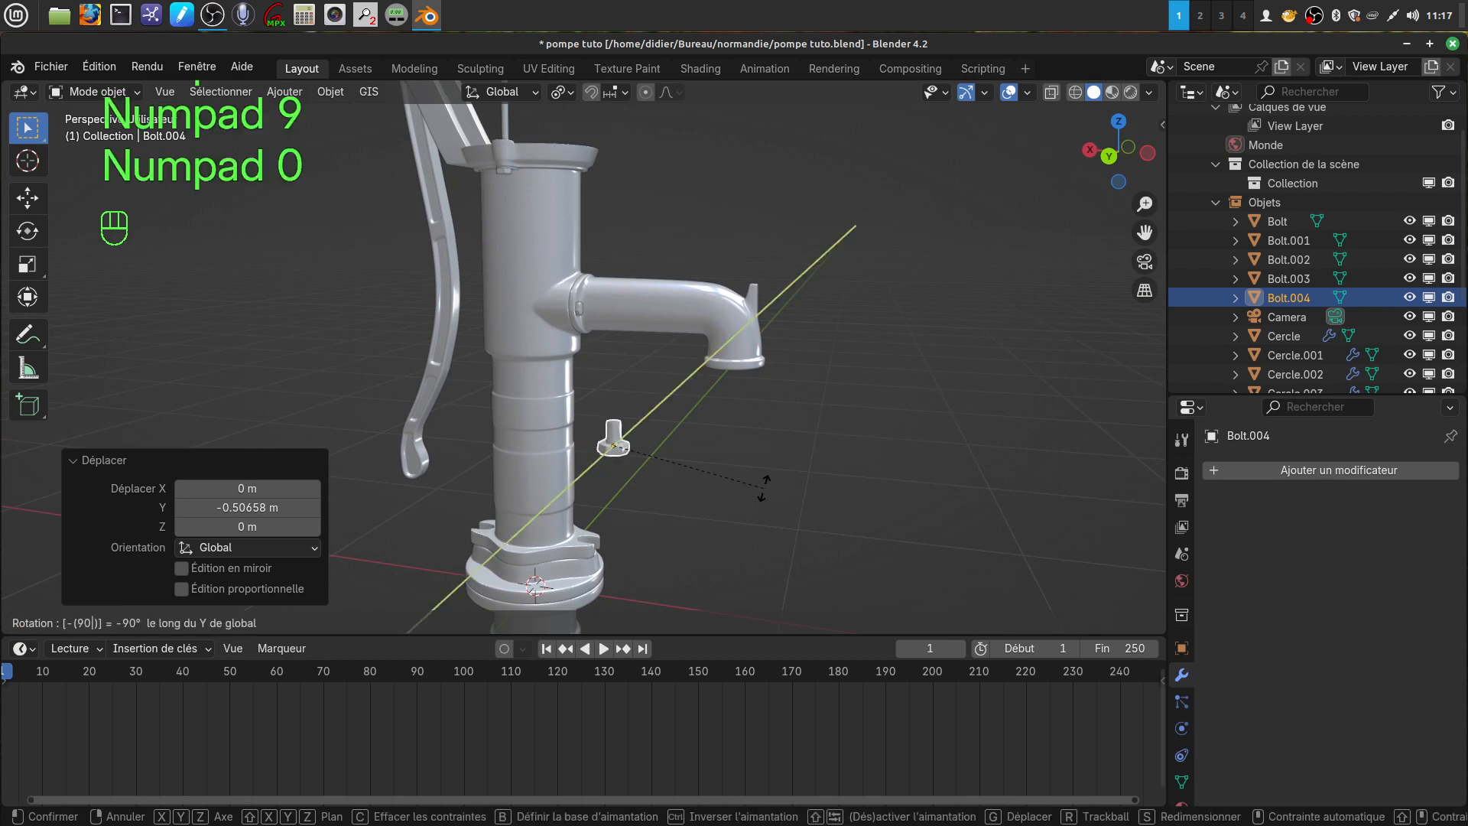
pyautogui.click(765, 490)
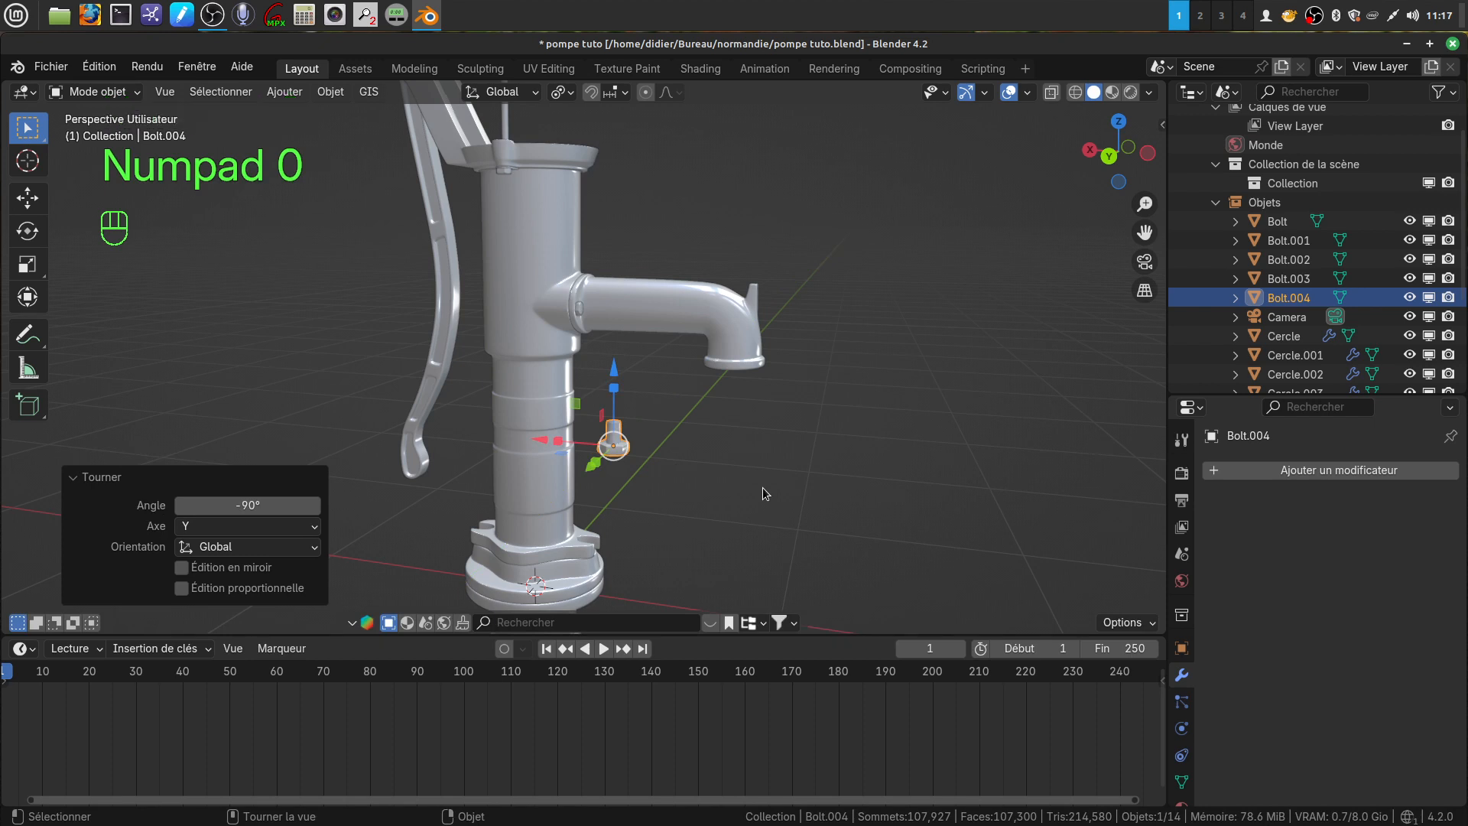
# Step: Rotate the upright enlarged bolt again about the Y axis
pyautogui.press('r')
pyautogui.press('y')
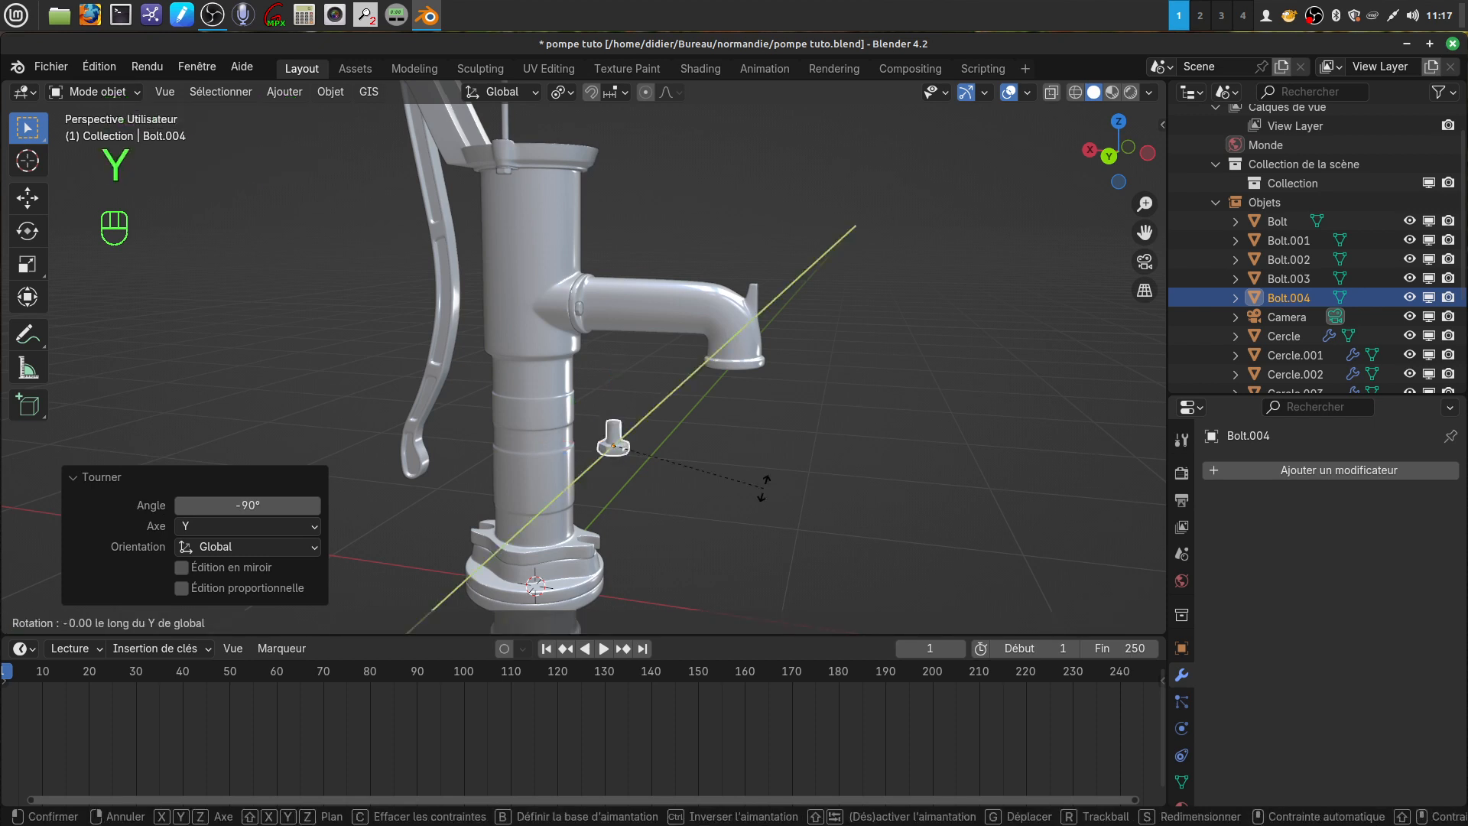
# Step: Rotate the selected bolt 180° about the global Y axis
pyautogui.press('KP_1')
pyautogui.press('KP_8')
pyautogui.press('KP_0')
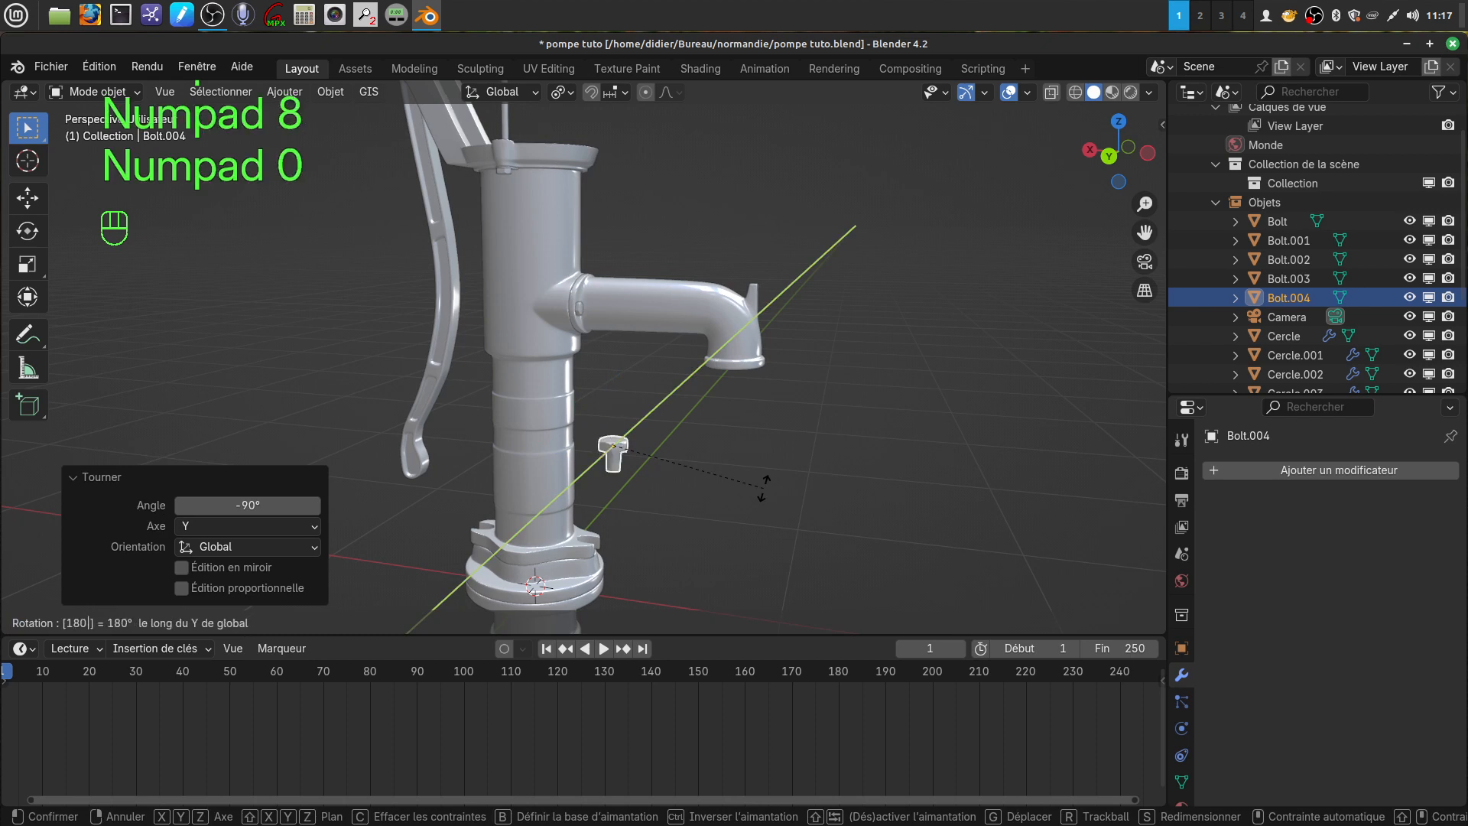
pyautogui.click(763, 486)
# Step: Move the bolt about 0.365 m along Y and lower it about 0.281 m onto the notched flange at the pump's base
pyautogui.moveTo(763, 486); pyautogui.dragTo(566, 393, button='middle')
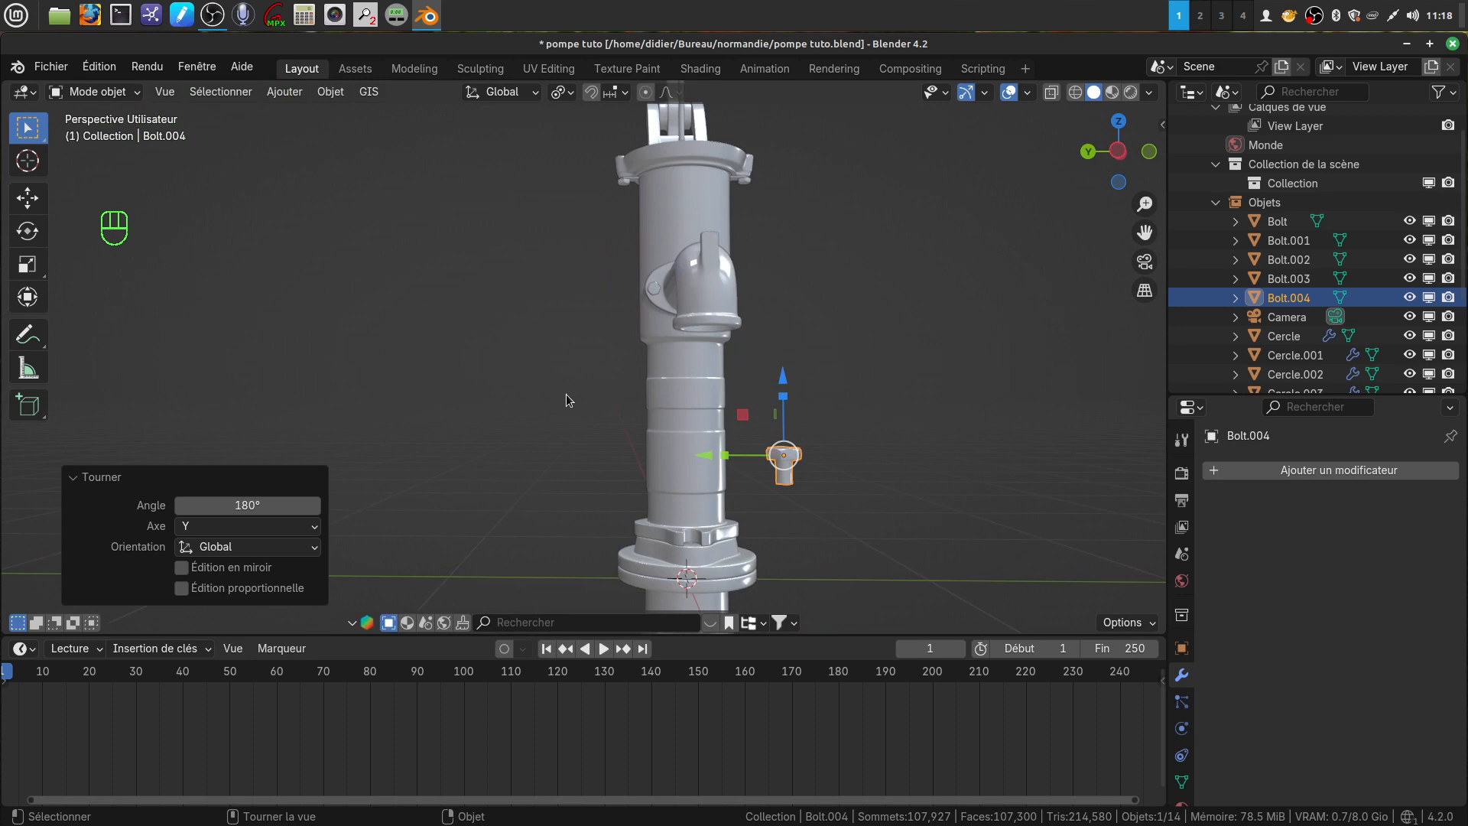
pyautogui.press('KP_3')
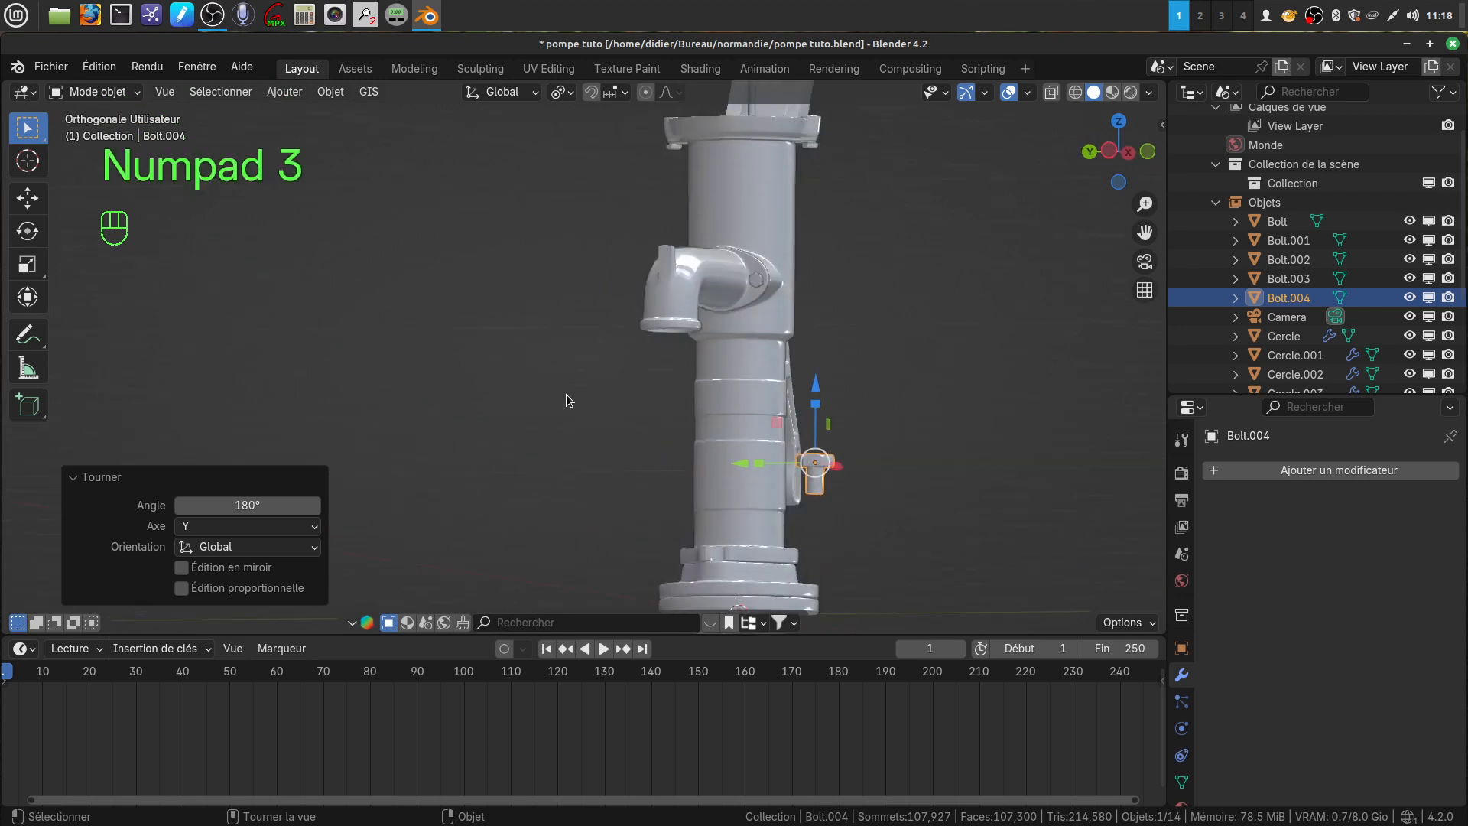
pyautogui.keyDown('shift'); pyautogui.moveTo(566, 399); pyautogui.dragTo(647, 370, button='middle'); pyautogui.keyUp('shift')
pyautogui.moveTo(530, 381); pyautogui.dragTo(669, 373)
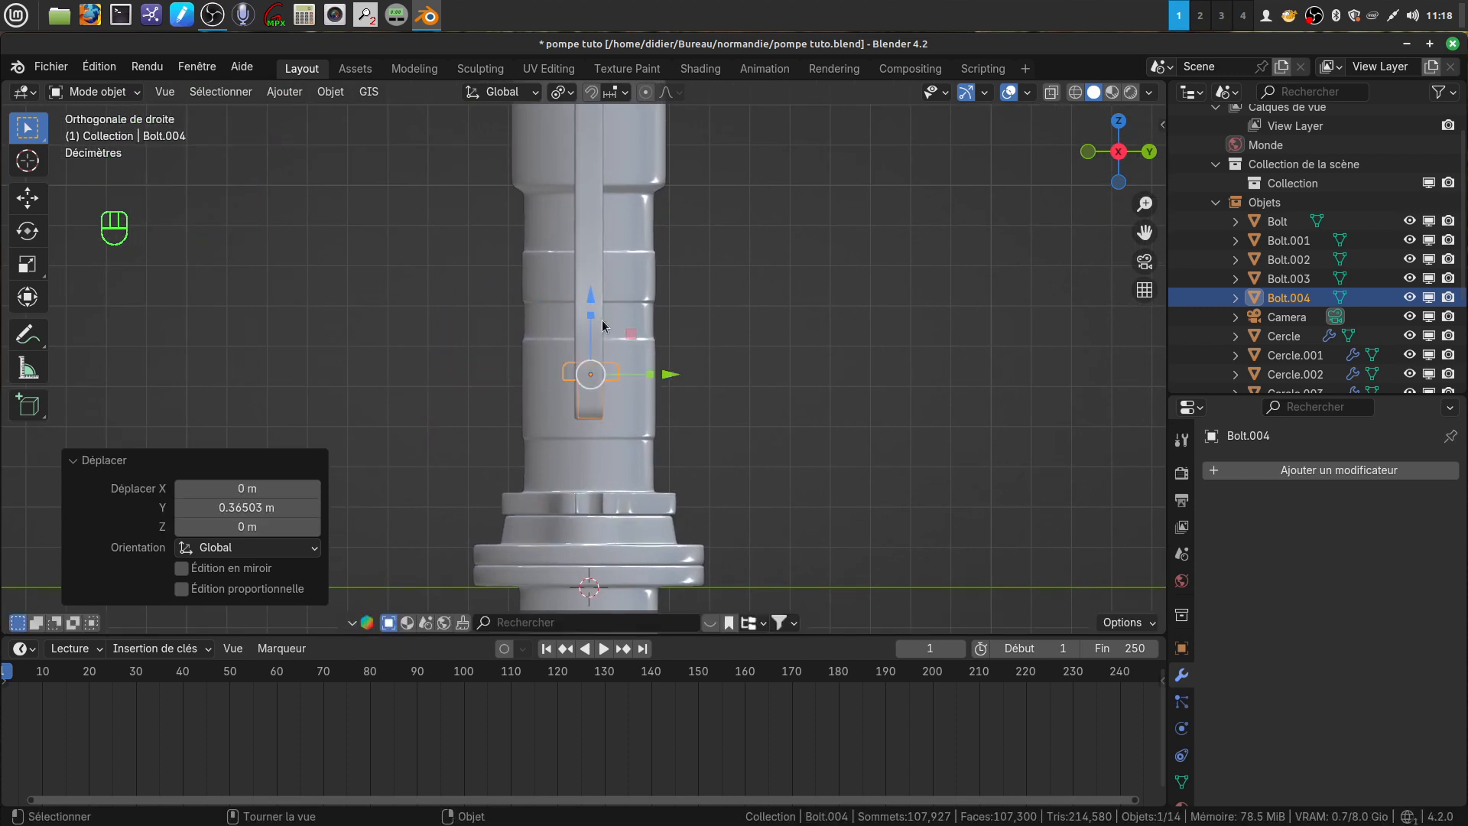
pyautogui.moveTo(590, 305); pyautogui.dragTo(586, 413)
# Step: Scale the bolt down uniformly to suit the notch in the base flange
pyautogui.moveTo(587, 412); pyautogui.dragTo(612, 212, button='middle')
pyautogui.scroll(-3, 633, 302)
pyautogui.moveTo(633, 301); pyautogui.dragTo(857, 363, button='middle')
pyautogui.scroll(3, 671, 504)
pyautogui.keyDown('shift'); pyautogui.moveTo(665, 413); pyautogui.dragTo(617, 367, button='middle'); pyautogui.keyUp('shift')
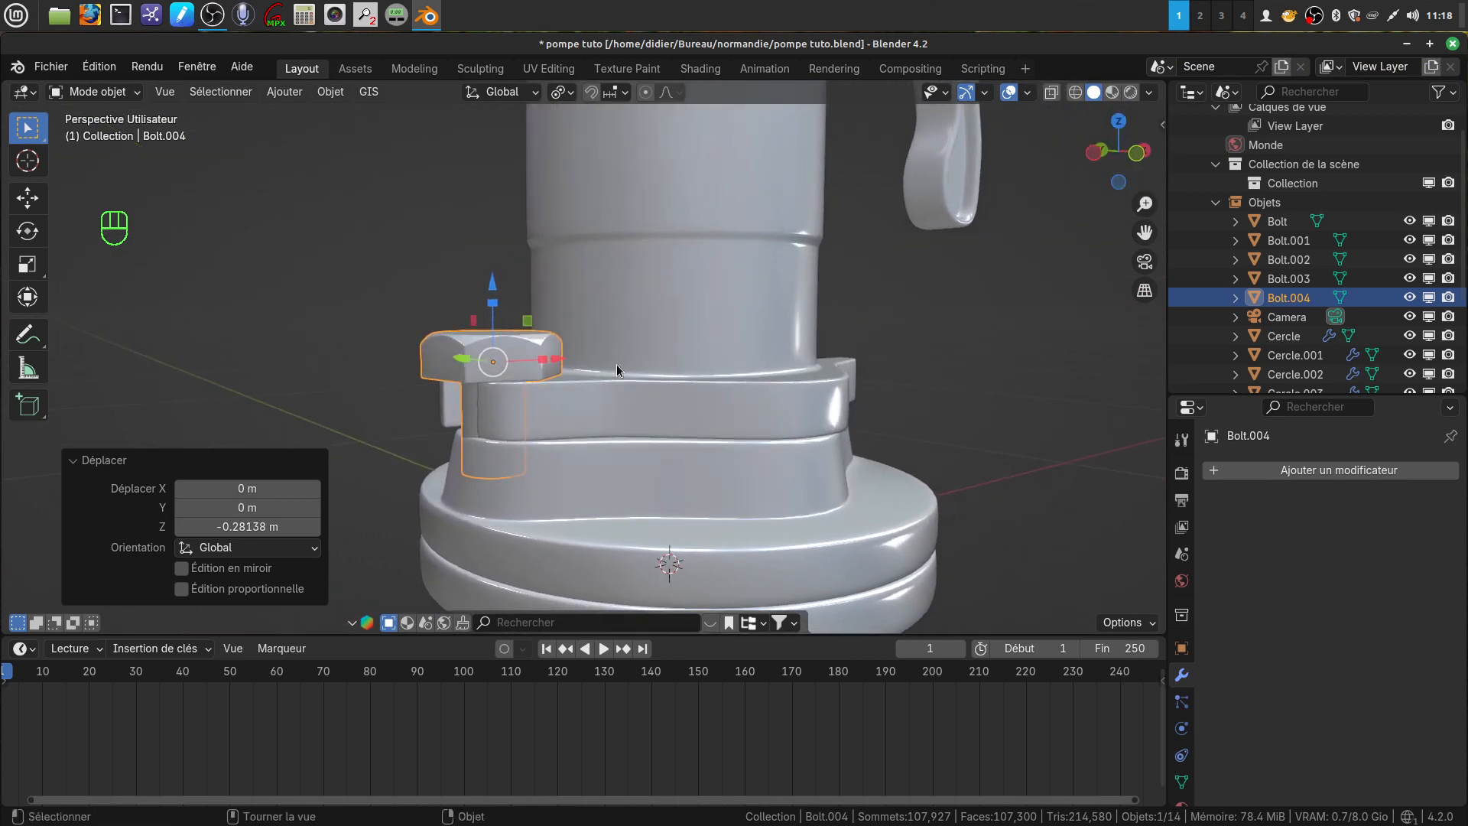
pyautogui.press('s')
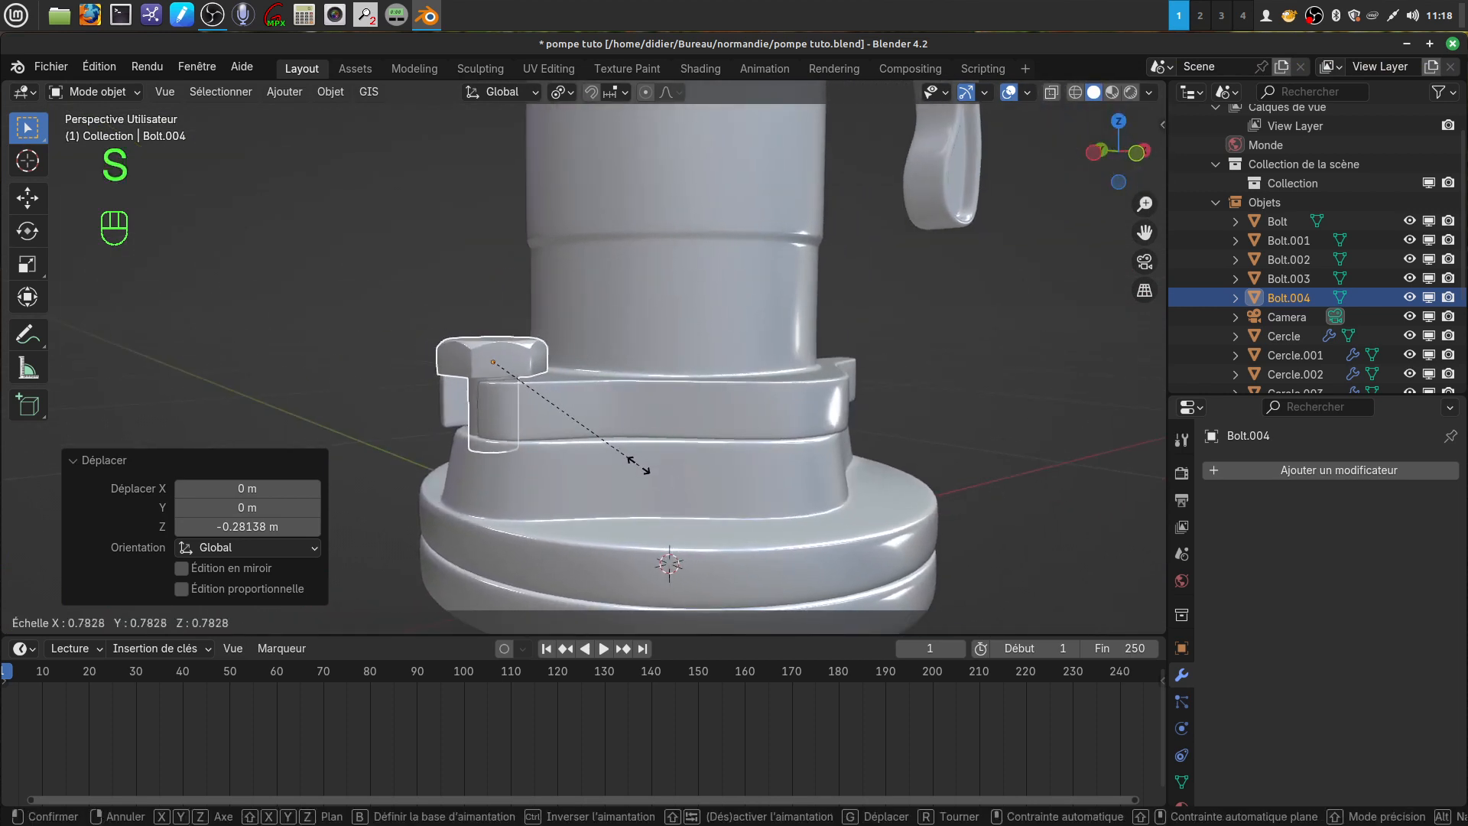
pyautogui.click(634, 462)
pyautogui.moveTo(627, 457); pyautogui.dragTo(782, 365, button='middle')
pyautogui.press('s')
pyautogui.click(608, 418)
# Step: Centre the bolt in the flange notch by shifting it about -0.004 m along Y
pyautogui.click(960, 399)
pyautogui.moveTo(673, 434); pyautogui.dragTo(540, 435, button='middle')
pyautogui.click(489, 428)
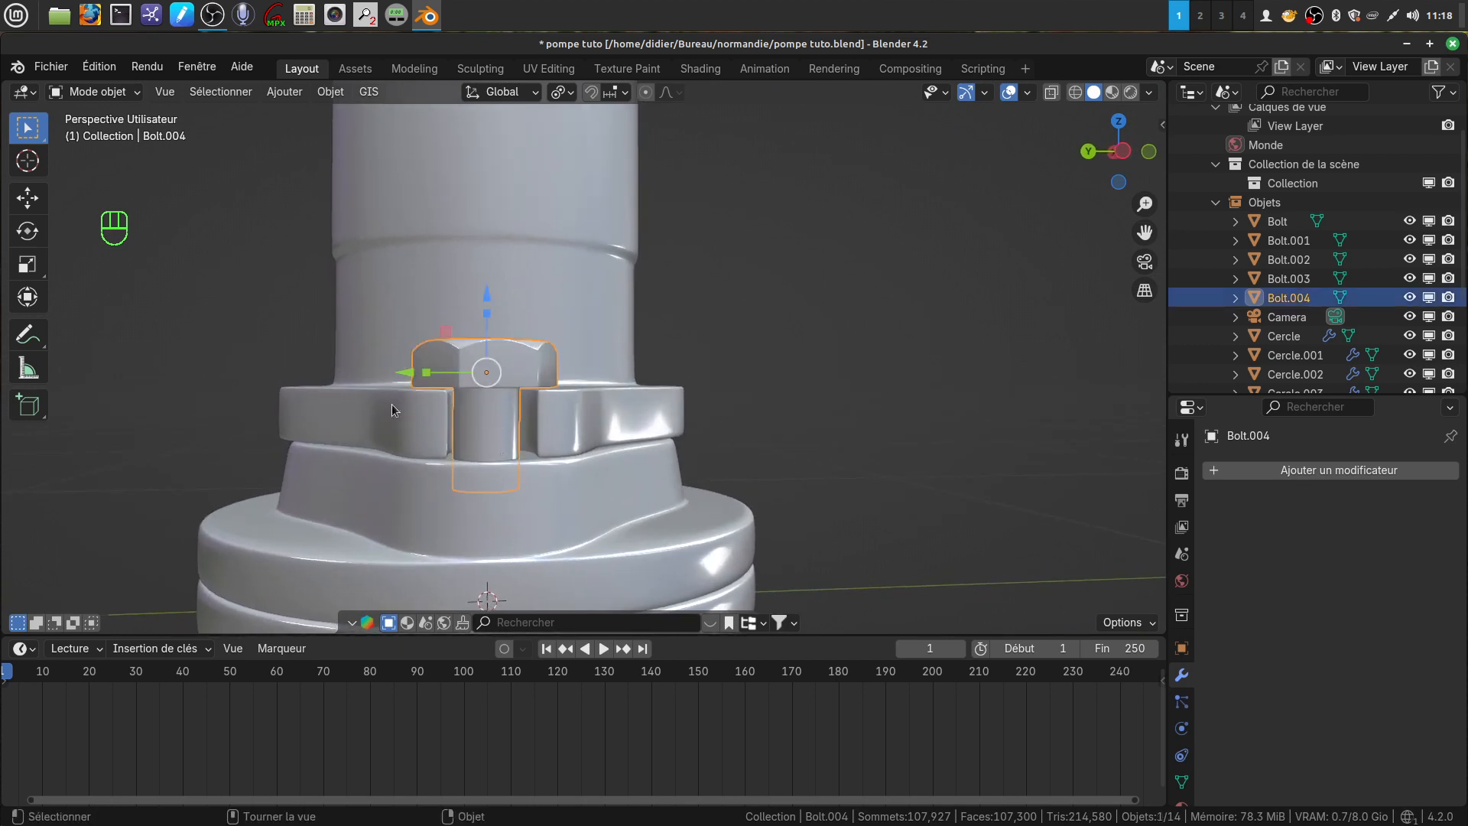
pyautogui.moveTo(394, 378); pyautogui.dragTo(405, 378)
# Step: Duplicate the bolt about 0.45 m along X into the notch on the opposite side of the flange
pyautogui.moveTo(413, 382); pyautogui.dragTo(505, 450, button='middle')
pyautogui.press('shift')
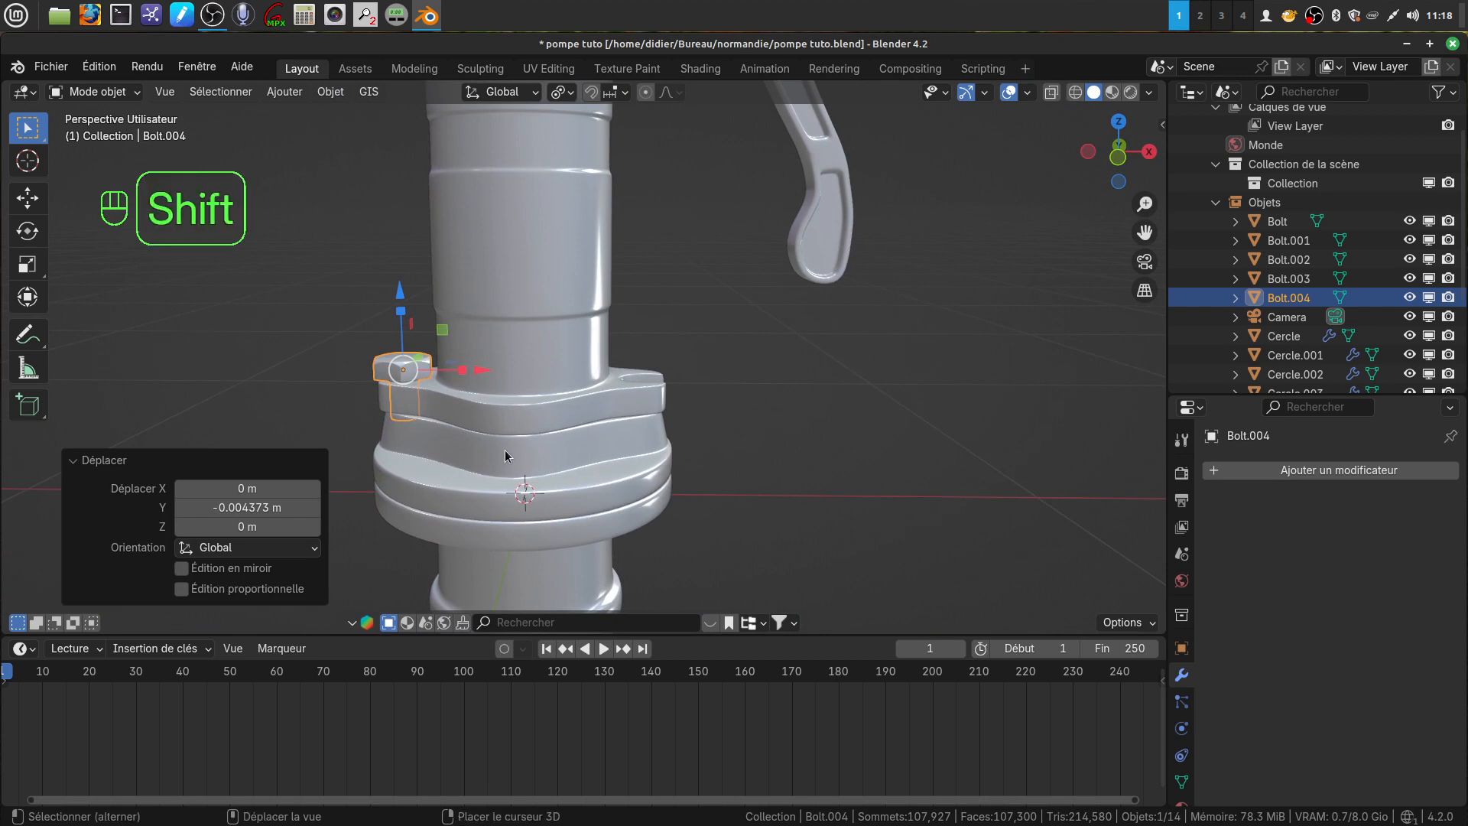
pyautogui.hotkey('shift', 'd')
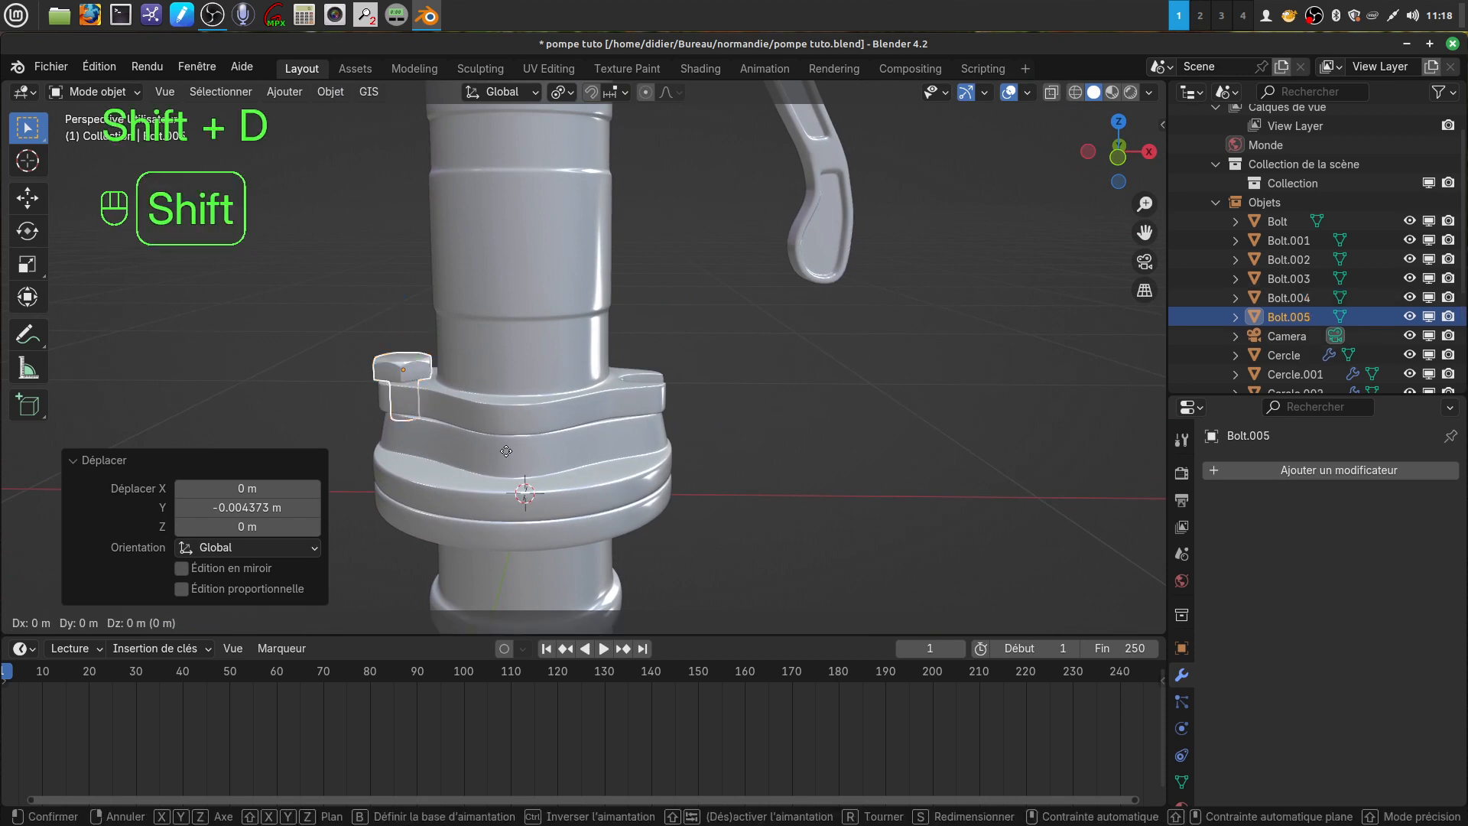
pyautogui.press('x')
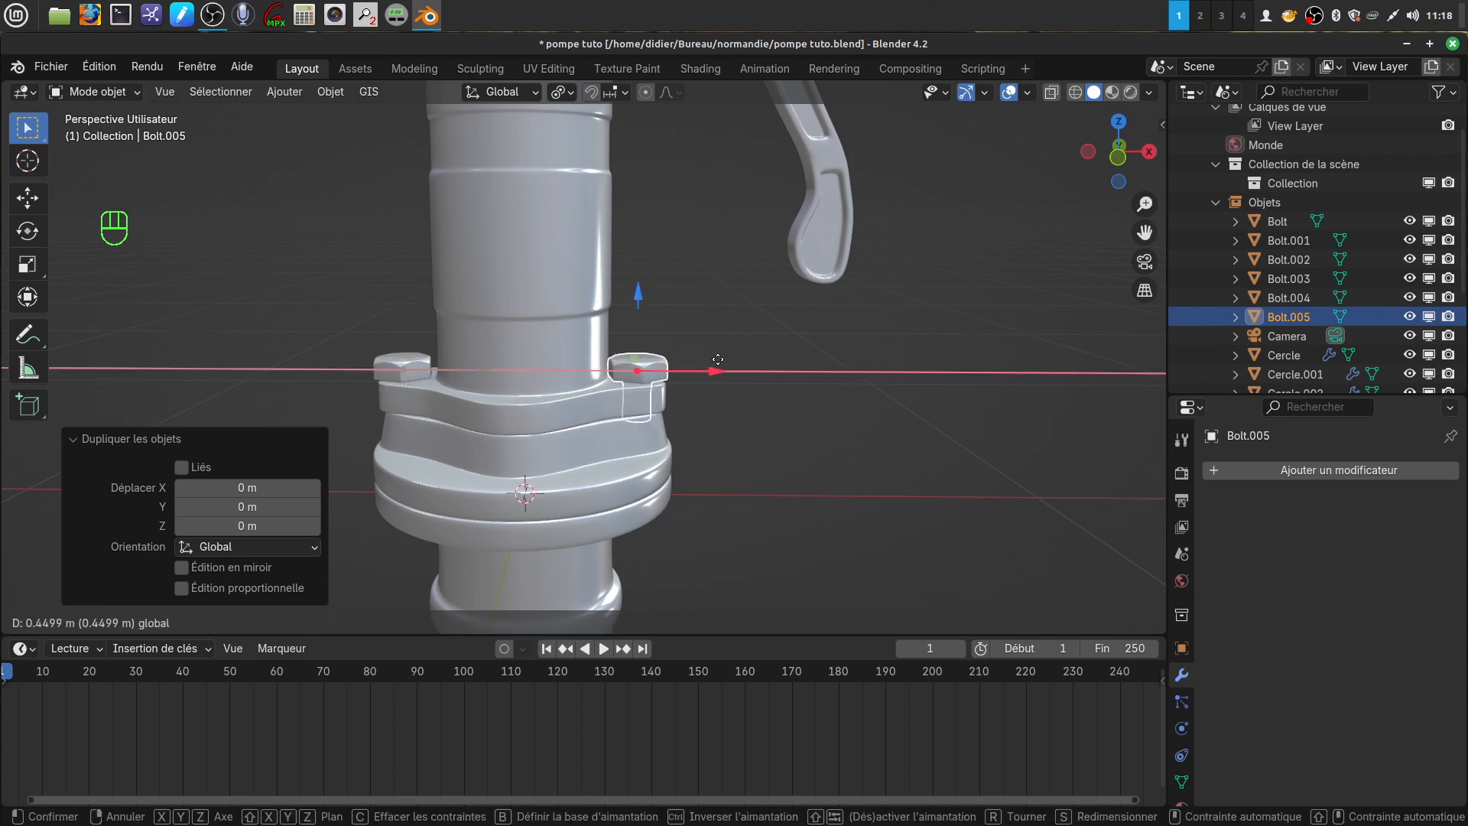
pyautogui.click(715, 359)
# Step: Combine the two flange bolts into a single object
pyautogui.keyDown('shift'); pyautogui.moveTo(601, 474); pyautogui.dragTo(766, 367, button='middle'); pyautogui.keyUp('shift')
pyautogui.scroll(1, 731, 419)
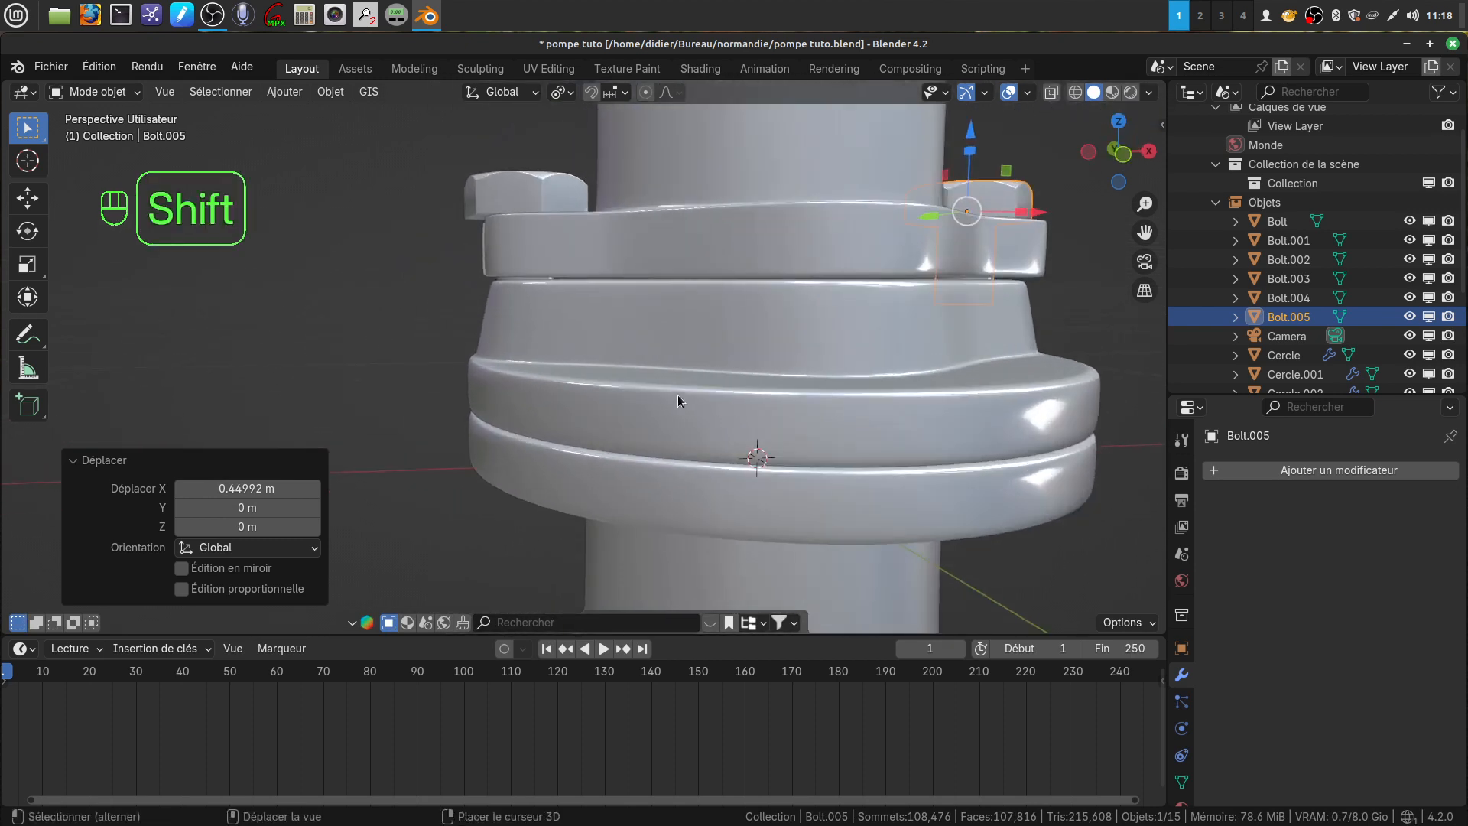
pyautogui.keyDown('shift'); pyautogui.moveTo(677, 394); pyautogui.dragTo(595, 403, button='middle'); pyautogui.keyUp('shift')
pyautogui.keyDown('shift'); pyautogui.click(463, 210); pyautogui.keyUp('shift')
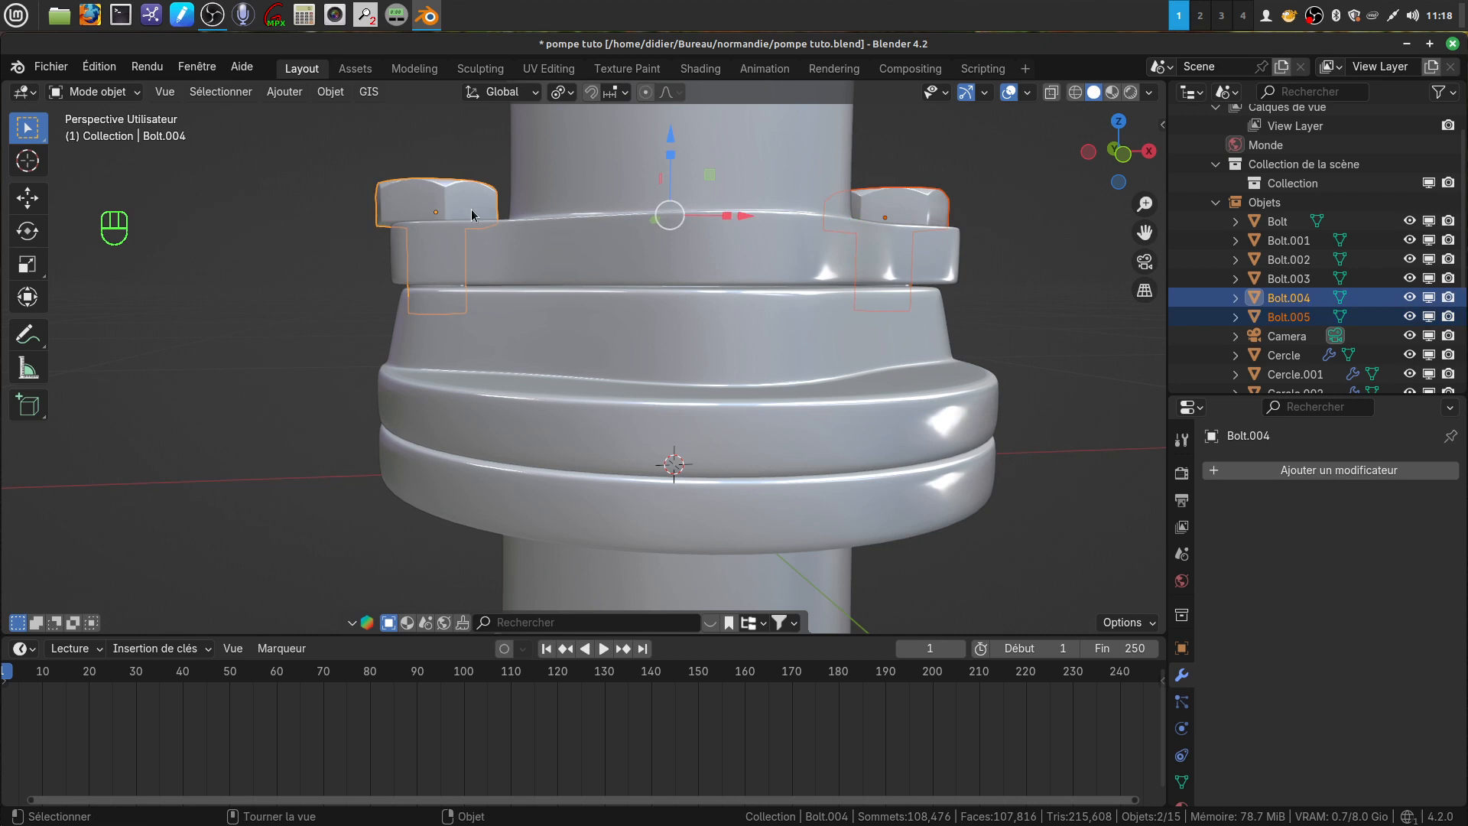
pyautogui.rightClick(1036, 336)
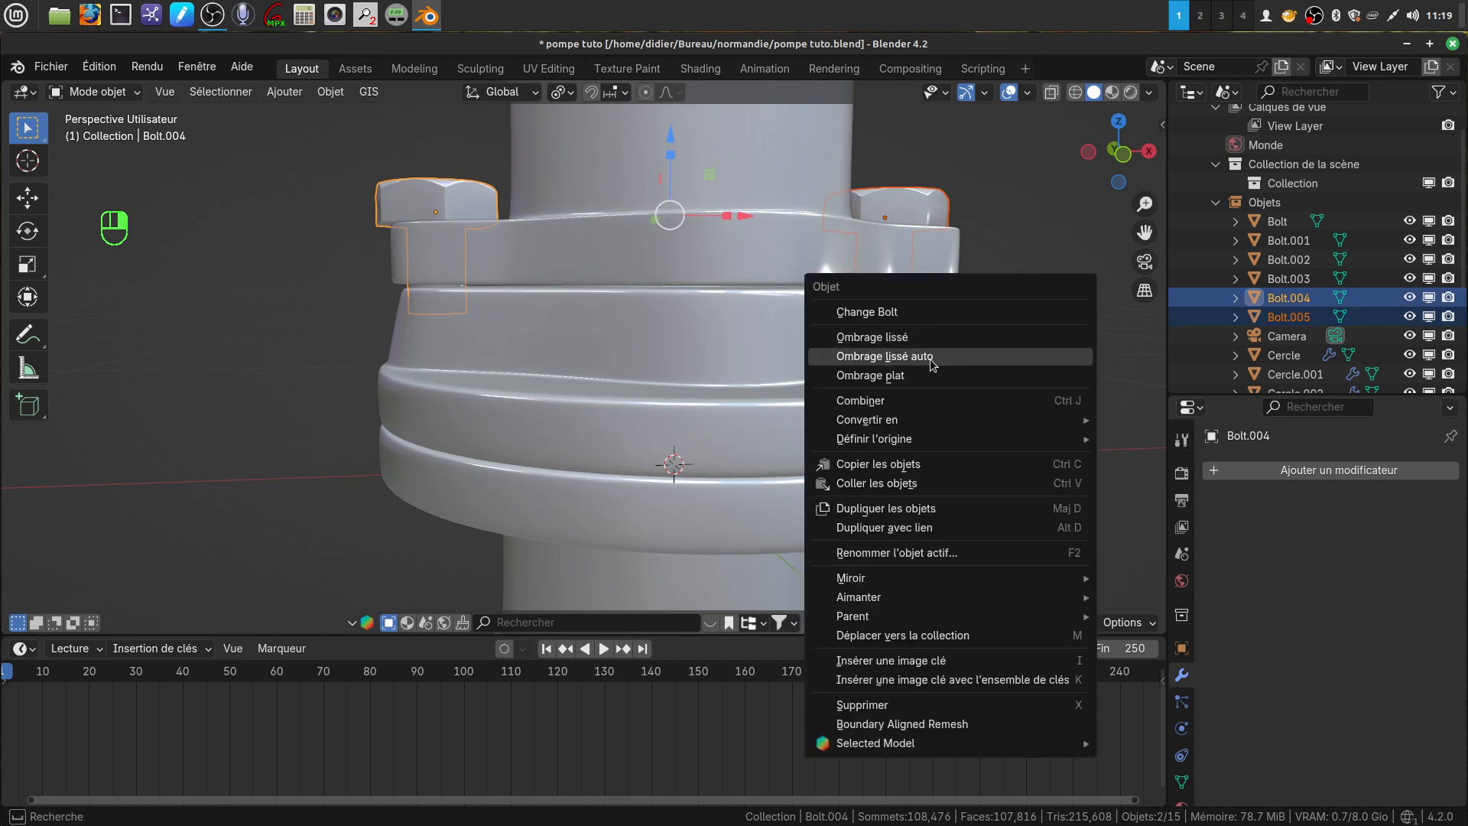
pyautogui.click(929, 397)
# Step: Lengthen both bolt shanks by moving their lower end vertices about 0.198 m down along Z in Edit Mode
pyautogui.scroll(-2, 645, 486)
pyautogui.moveTo(646, 470)
pyautogui.keyDown('shift'); pyautogui.mouseDown(button='middle')
pyautogui.moveTo(639, 445)
pyautogui.moveTo(624, 459)
pyautogui.mouseUp(button='middle'); pyautogui.keyUp('shift')
pyautogui.press('KP_1')
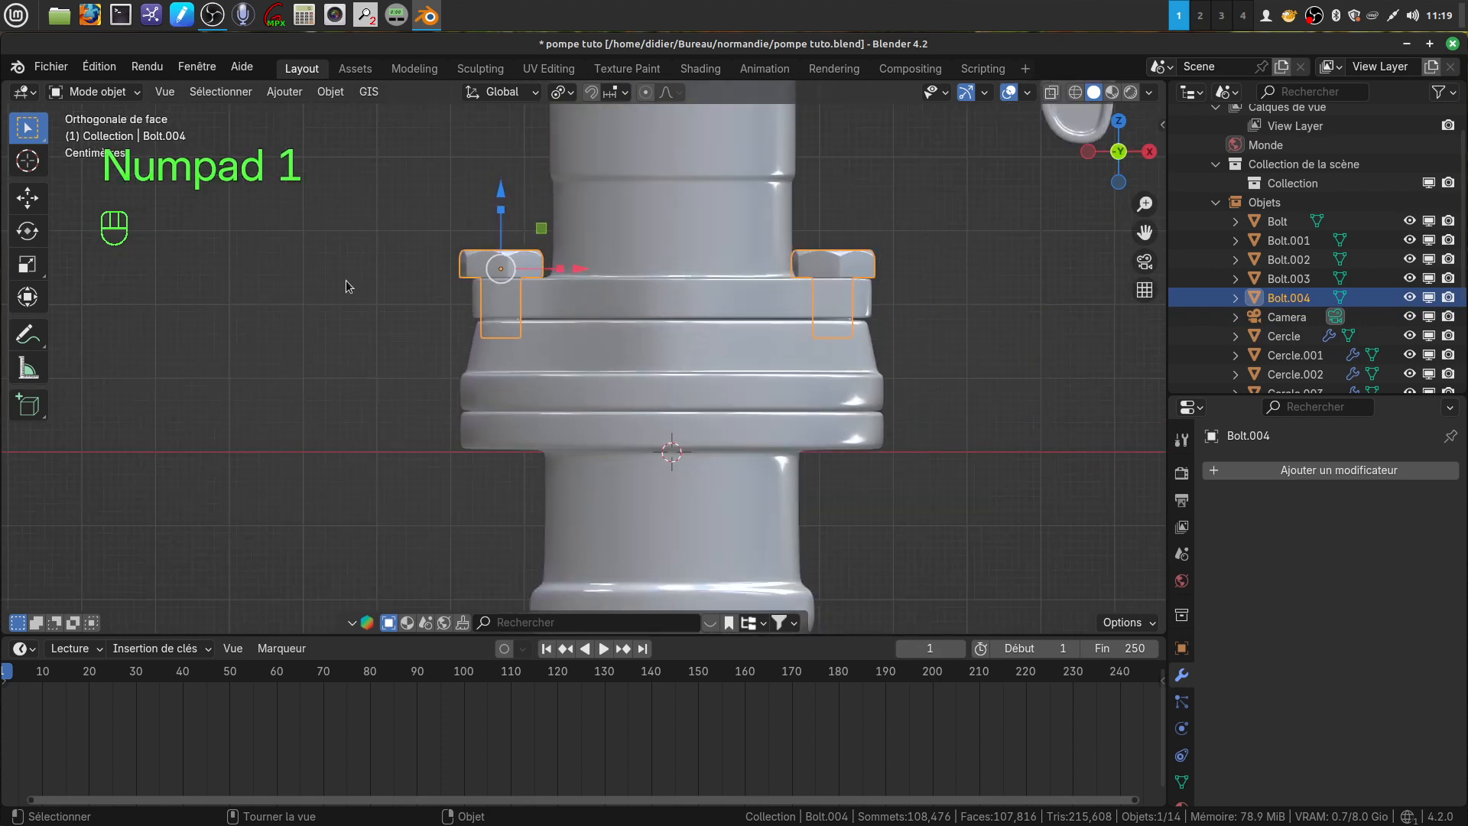
pyautogui.press('Tab')
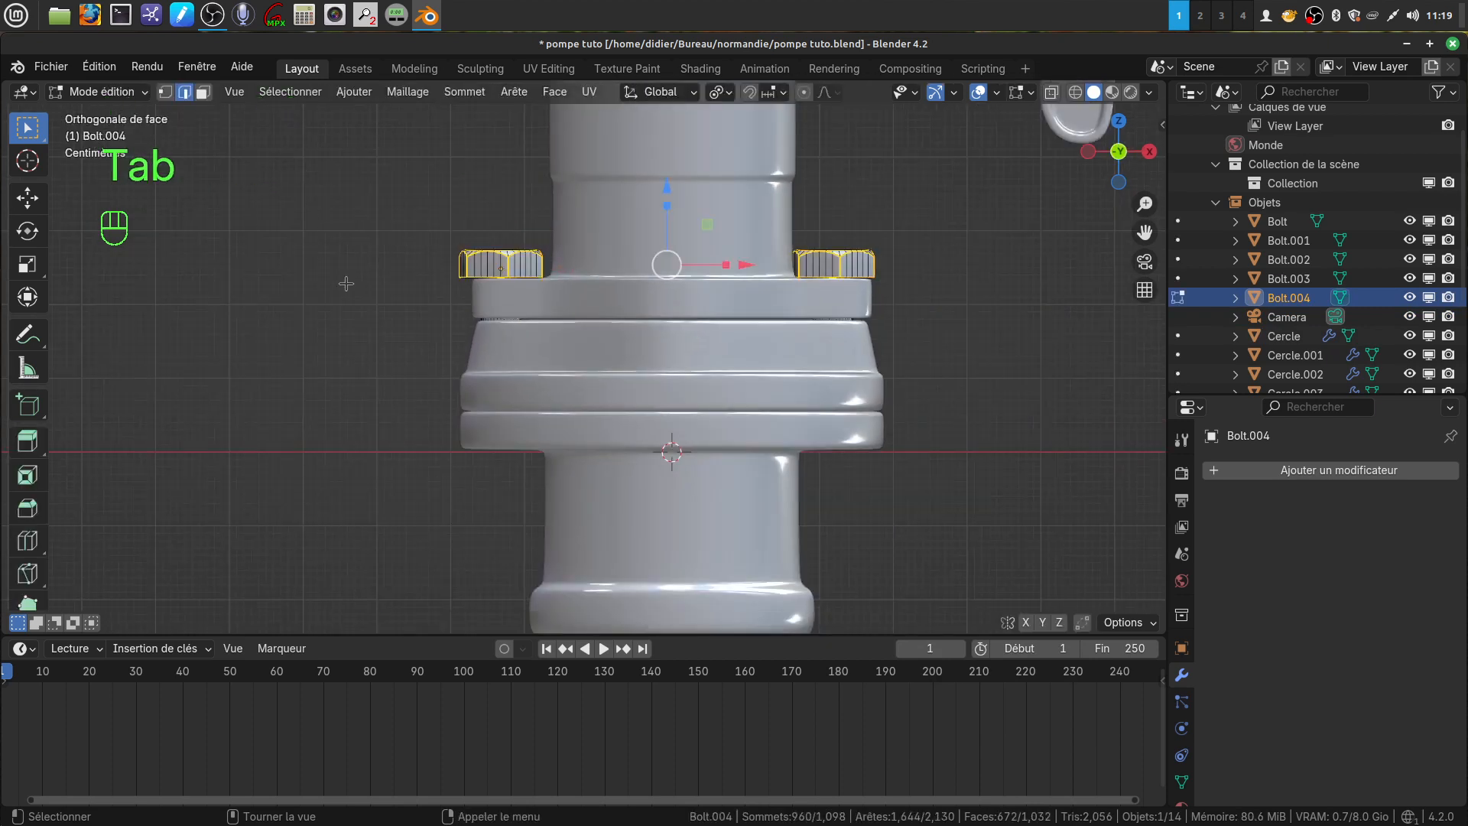
pyautogui.press('z')
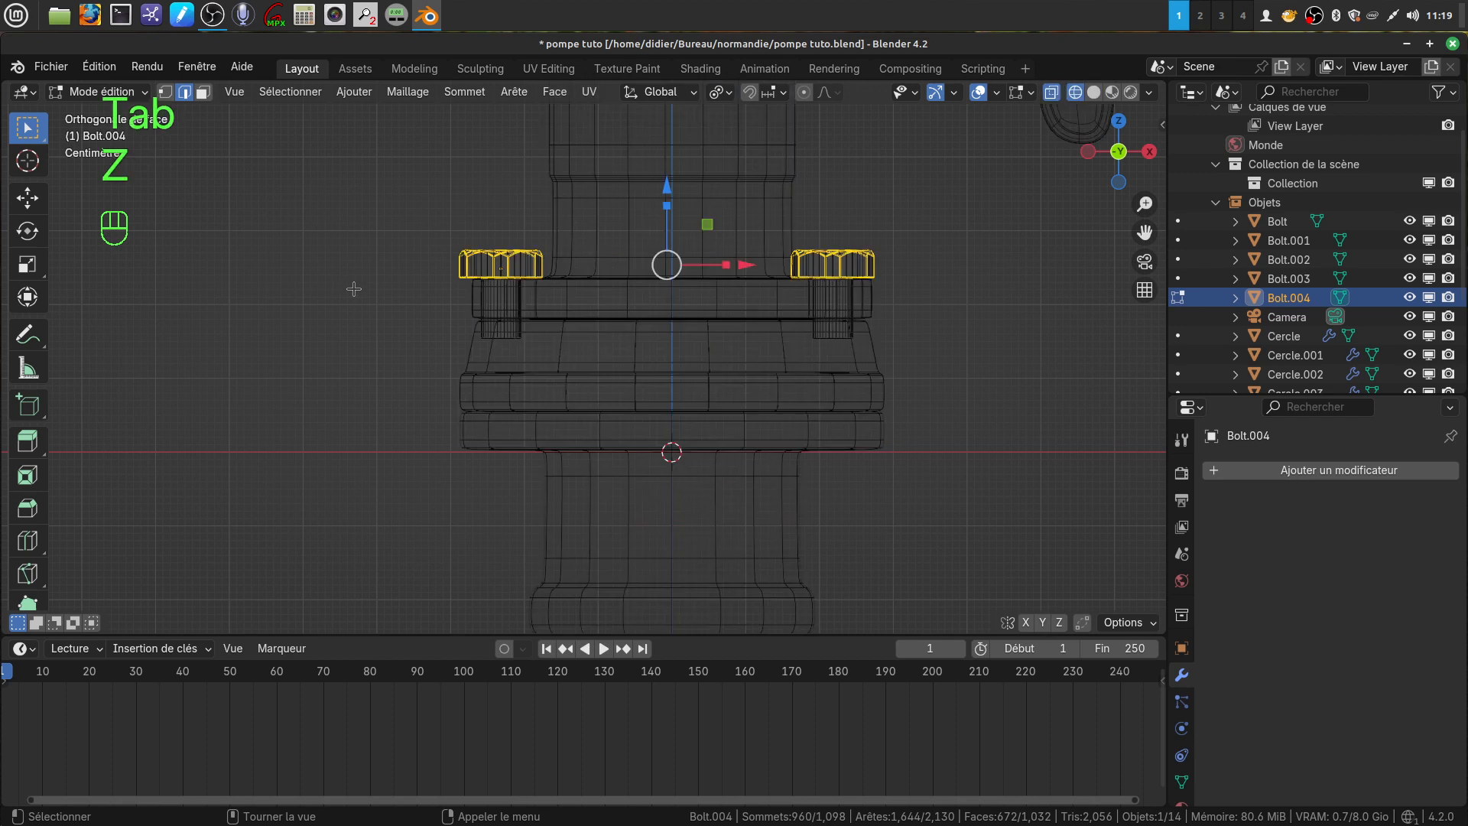
pyautogui.click(166, 93)
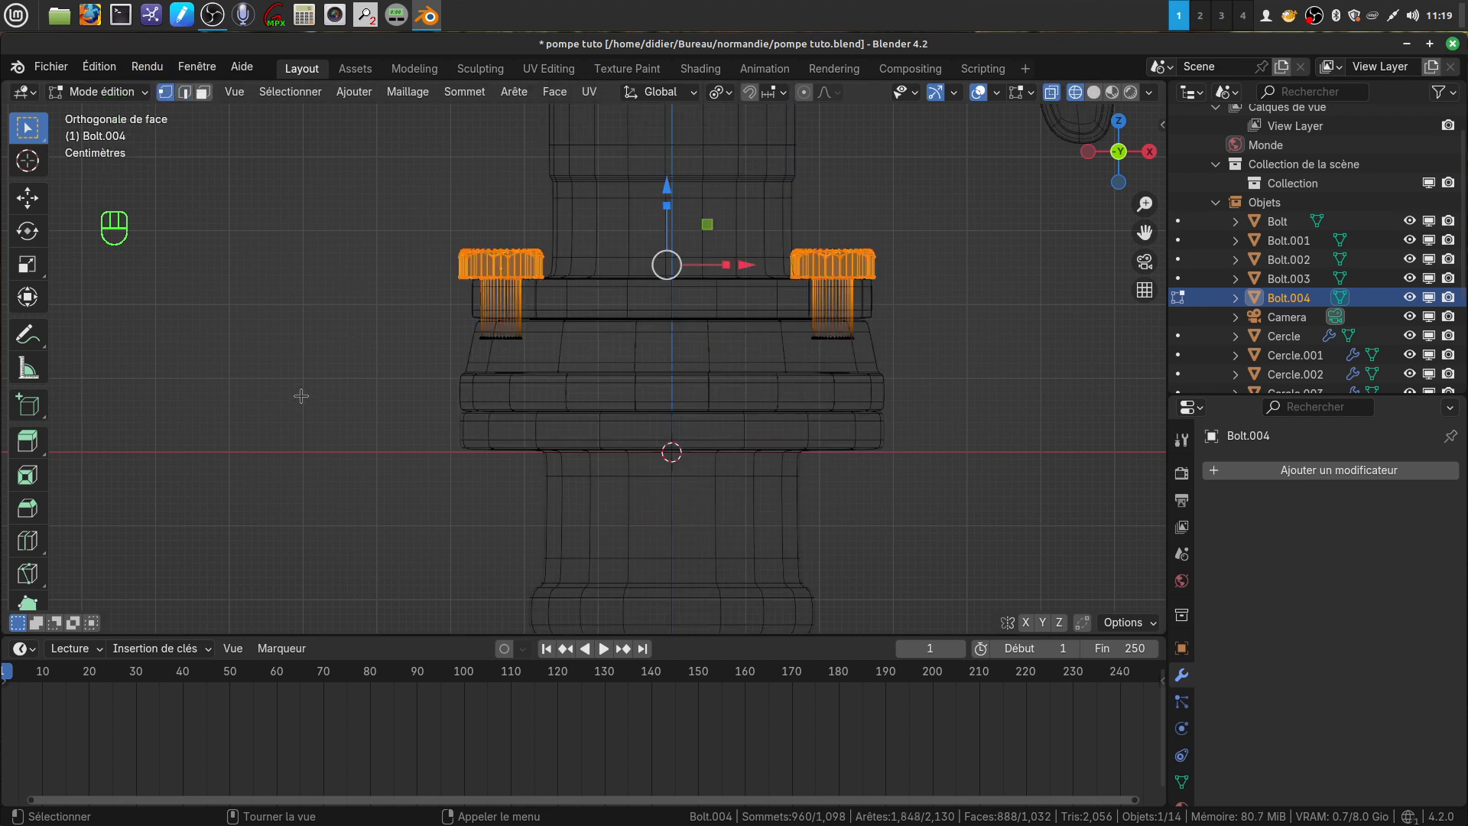
pyautogui.hotkey('alt', 'a')
pyautogui.moveTo(416, 320); pyautogui.dragTo(917, 425)
pyautogui.moveTo(670, 265); pyautogui.dragTo(686, 408)
# Step: Extrude the open lower rims of both shanks inward, scaling them to 0.542
pyautogui.keyDown('shift'); pyautogui.moveTo(531, 504); pyautogui.dragTo(680, 381, button='middle'); pyautogui.keyUp('shift')
pyautogui.press('z')
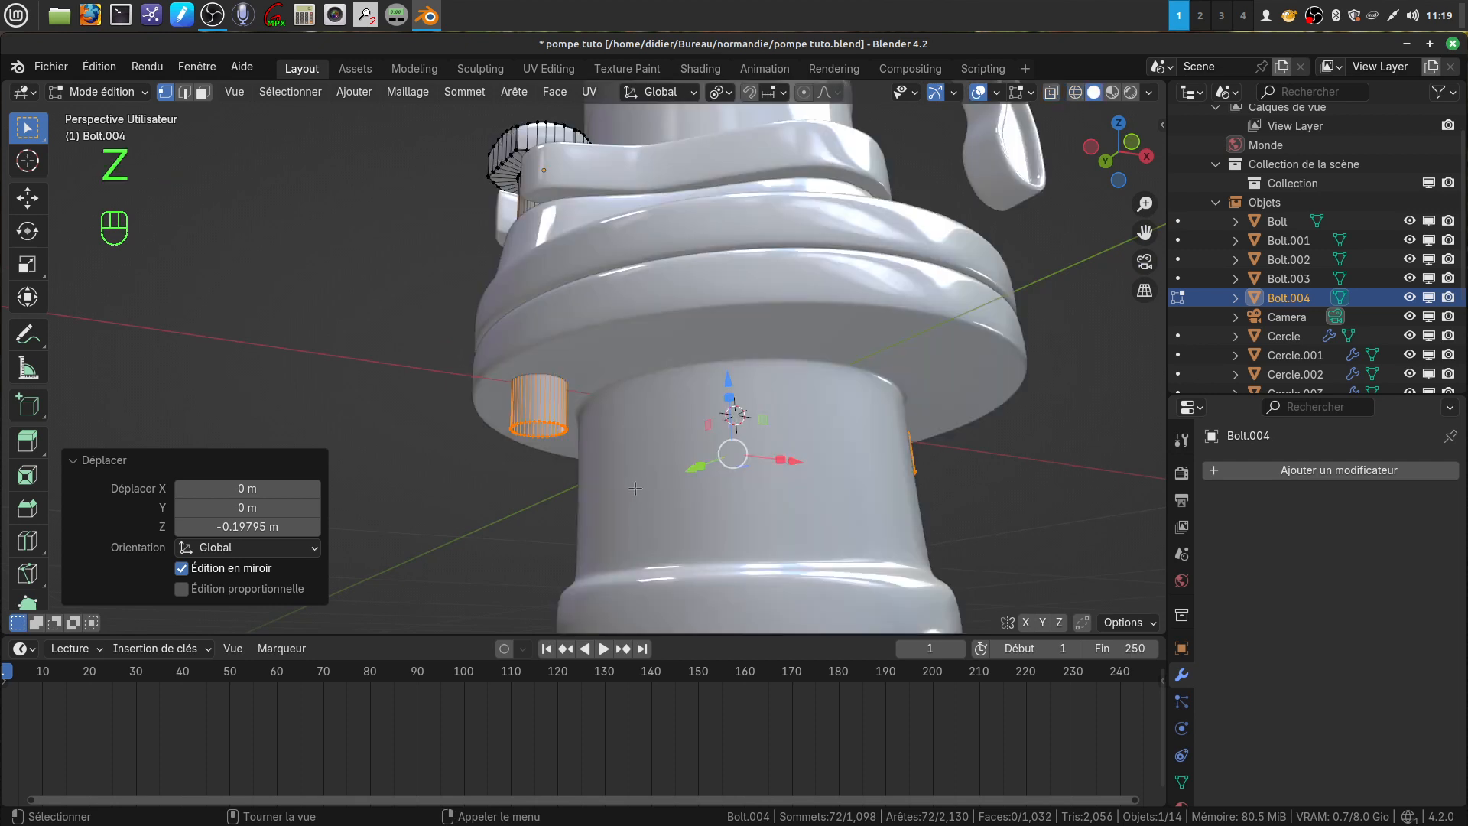
pyautogui.press('e')
pyautogui.press('s')
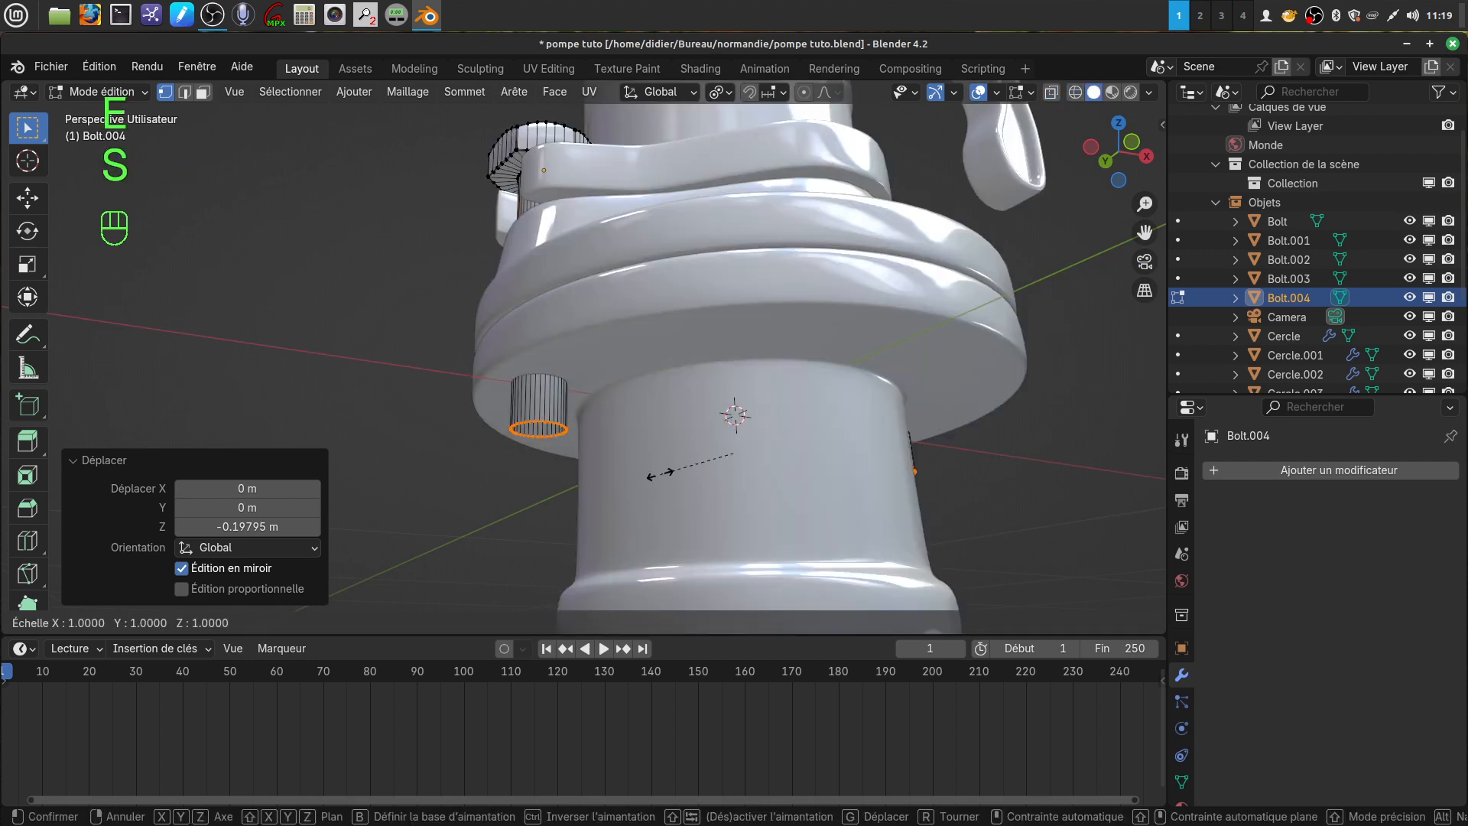
pyautogui.click(697, 488)
# Step: Try to close the openings under the bolt shanks with Grid Fill
pyautogui.moveTo(697, 488); pyautogui.dragTo(622, 355, button='middle')
pyautogui.click(555, 92)
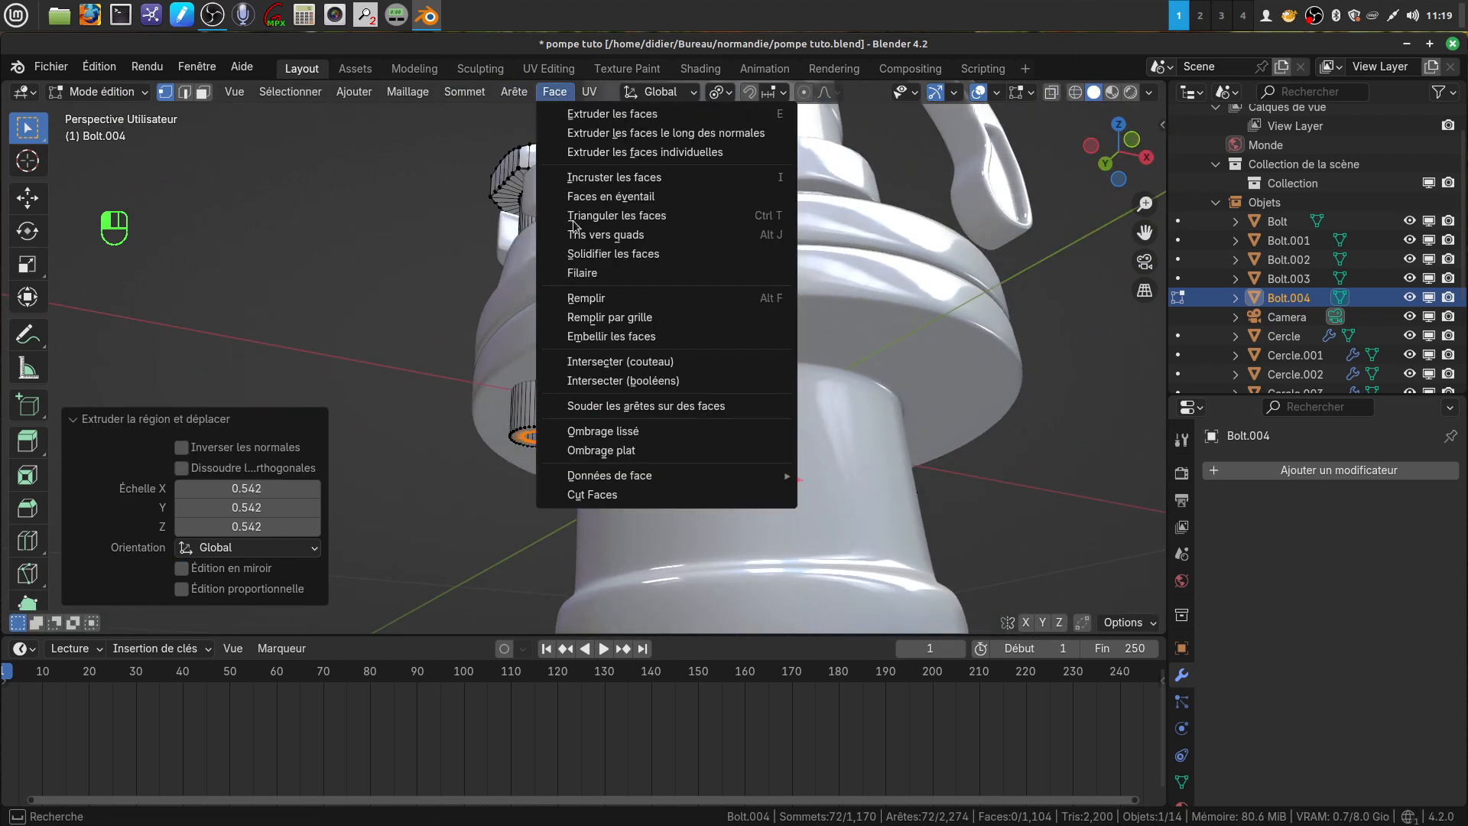
pyautogui.click(625, 317)
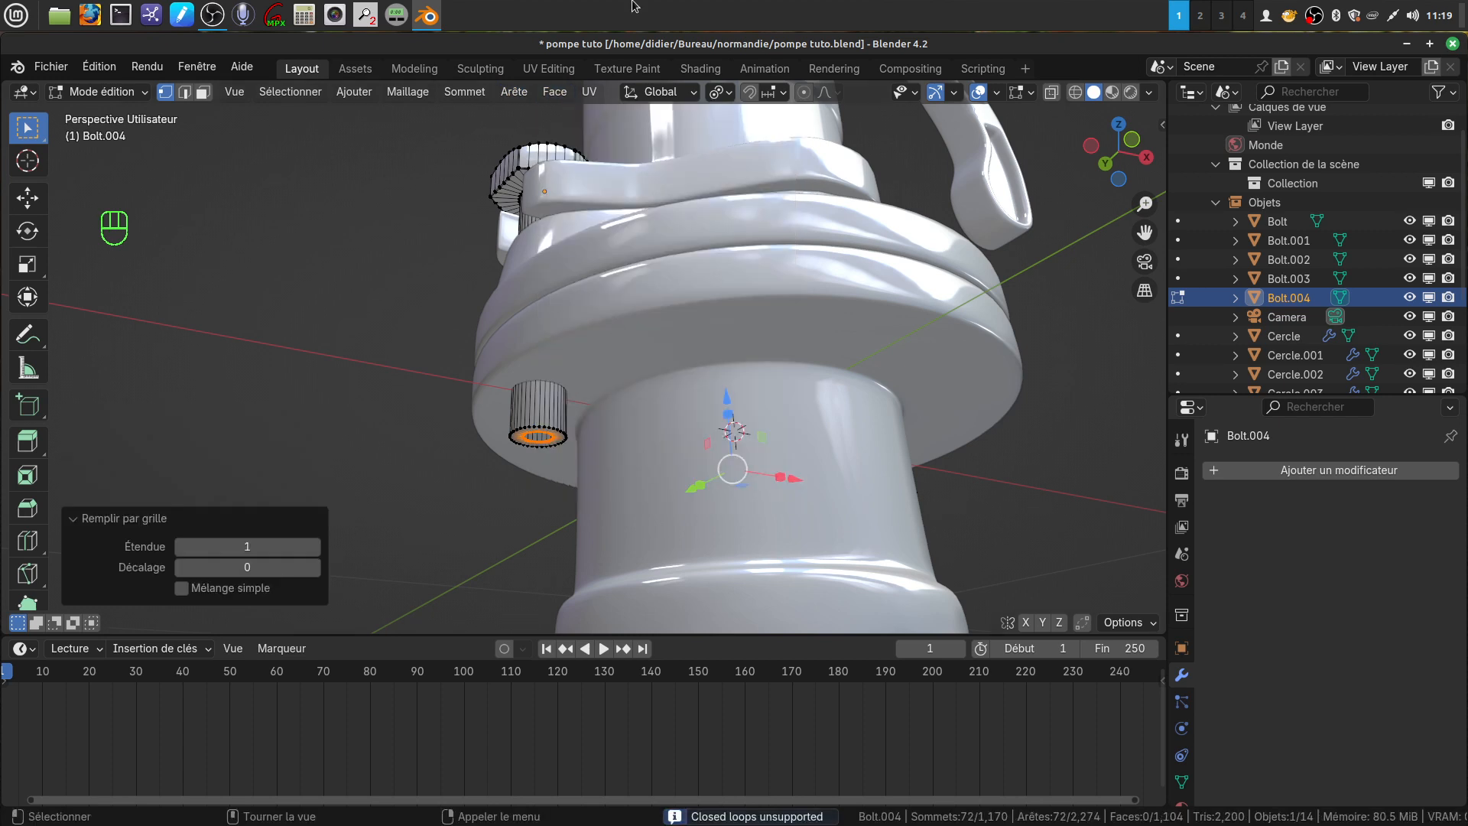
pyautogui.click(555, 92)
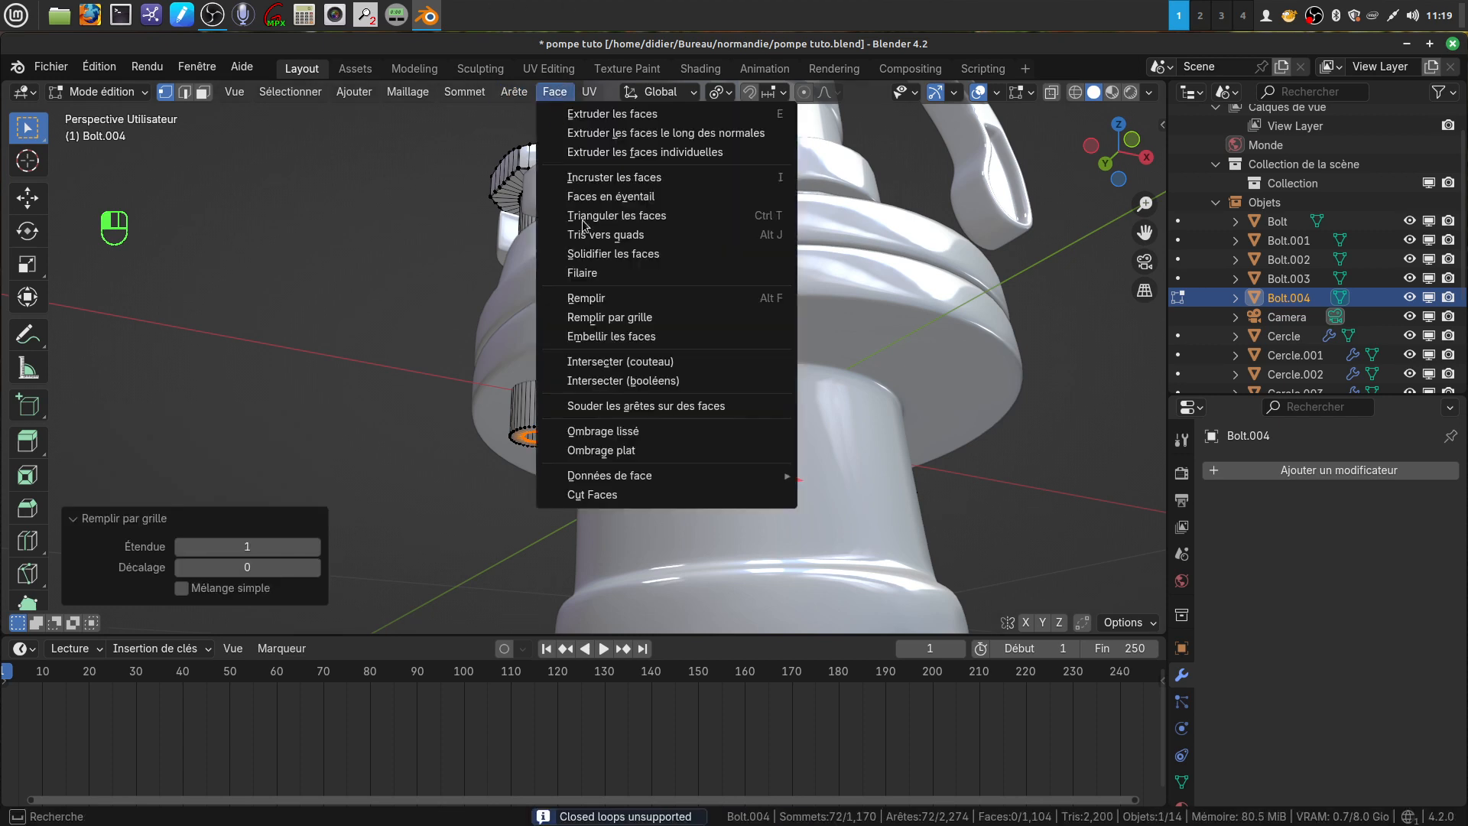
pyautogui.click(638, 317)
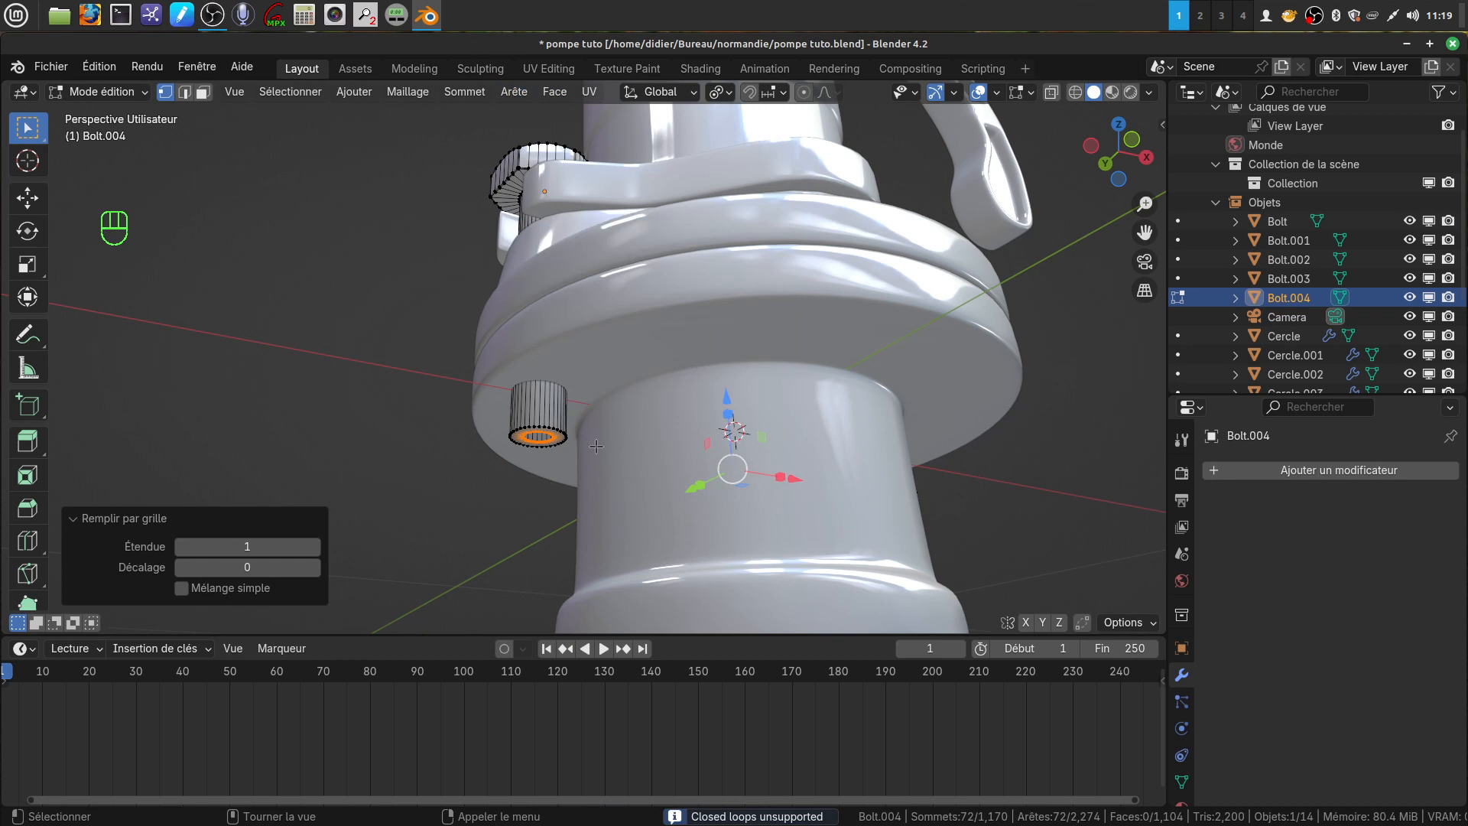
# Step: Shrink the inner rings under the bolt shanks to a scale of 0.271
pyautogui.scroll(3, 583, 421)
pyautogui.keyDown('shift'); pyautogui.moveTo(560, 427); pyautogui.dragTo(635, 340, button='middle'); pyautogui.keyUp('shift')
pyautogui.scroll(3, 635, 339)
pyautogui.keyDown('shift'); pyautogui.moveTo(656, 427); pyautogui.dragTo(639, 486, button='middle'); pyautogui.keyUp('shift')
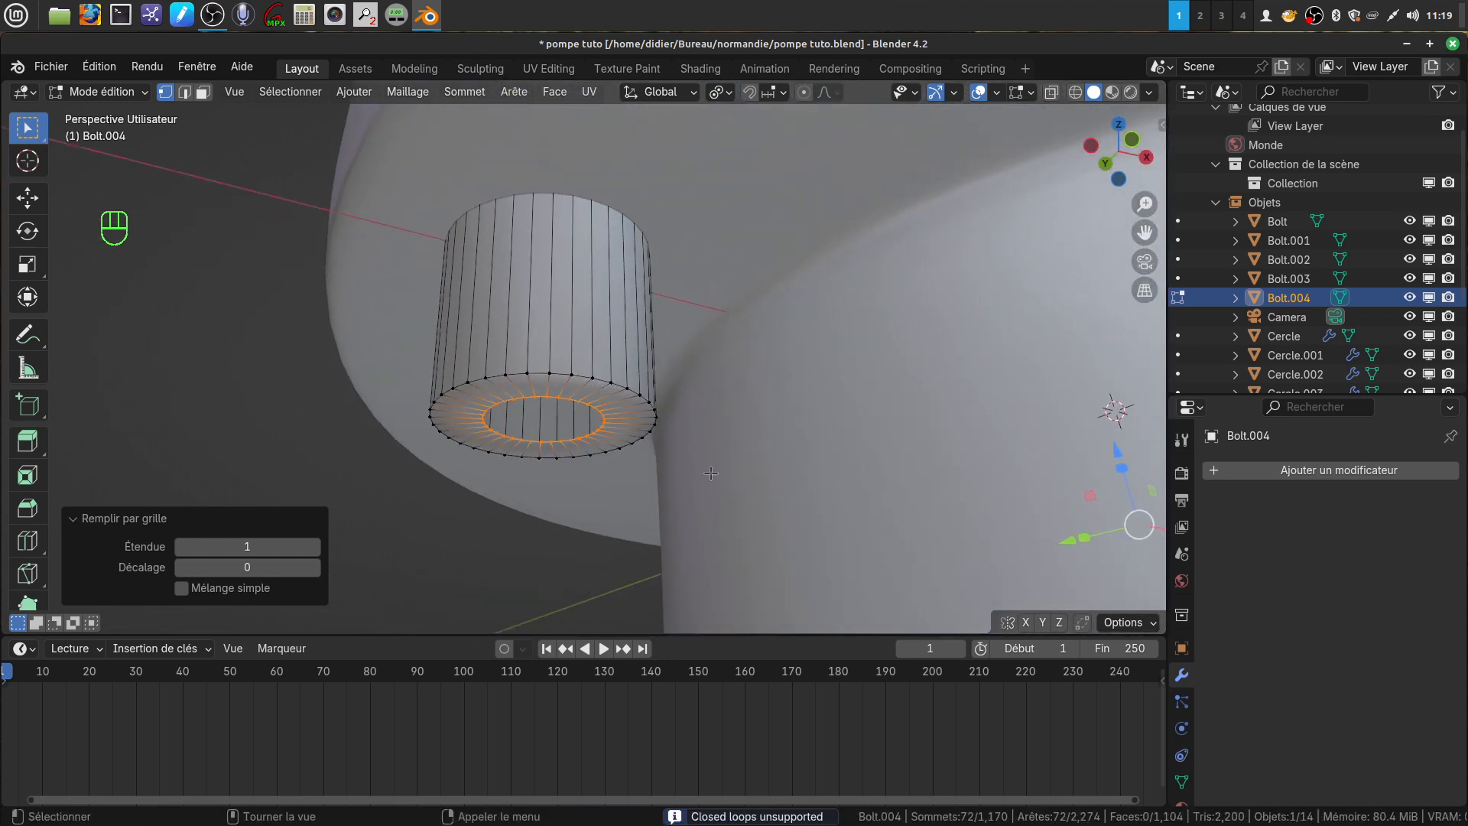
pyautogui.press('s')
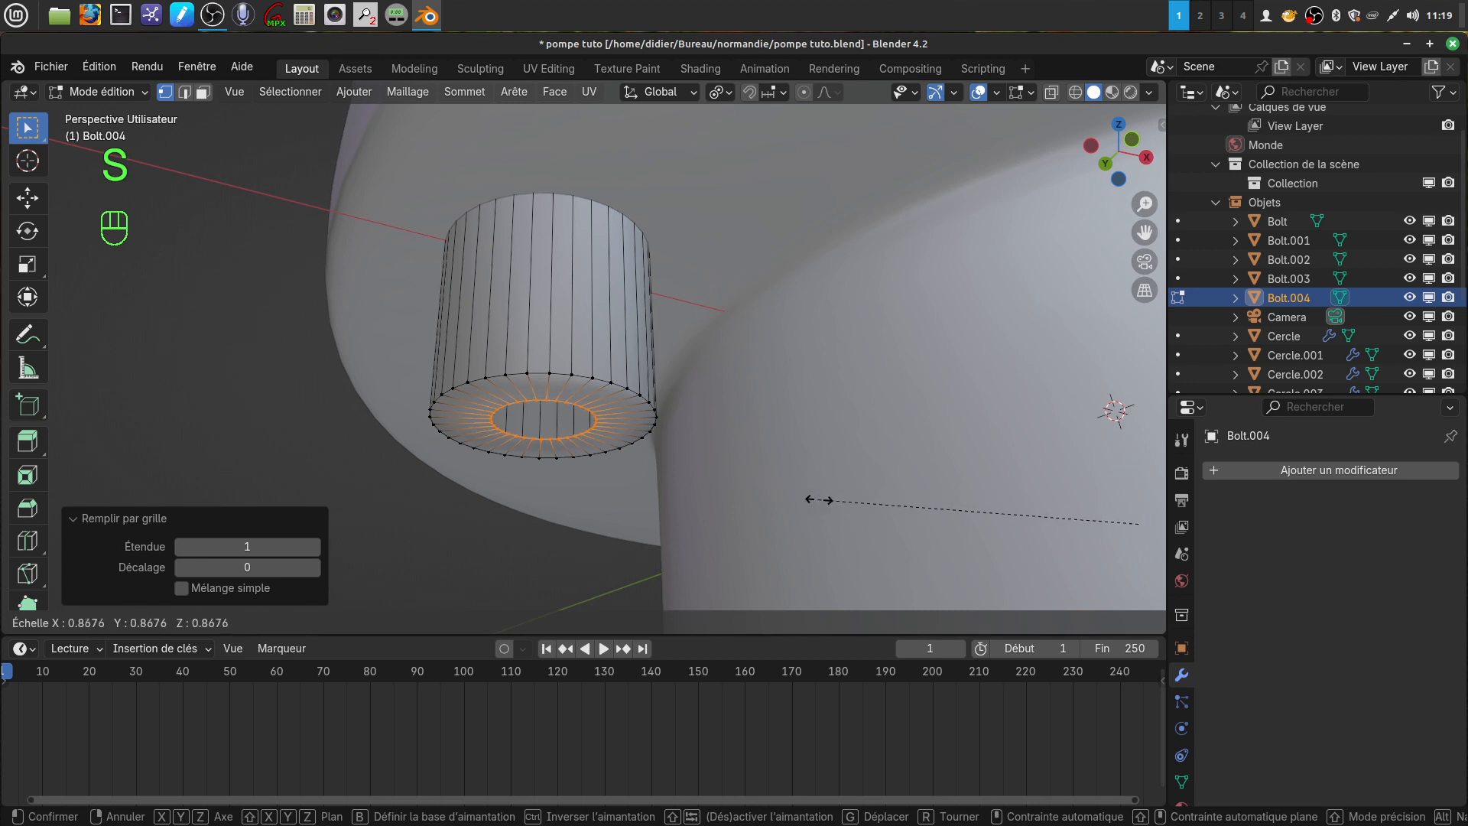
pyautogui.click(639, 476)
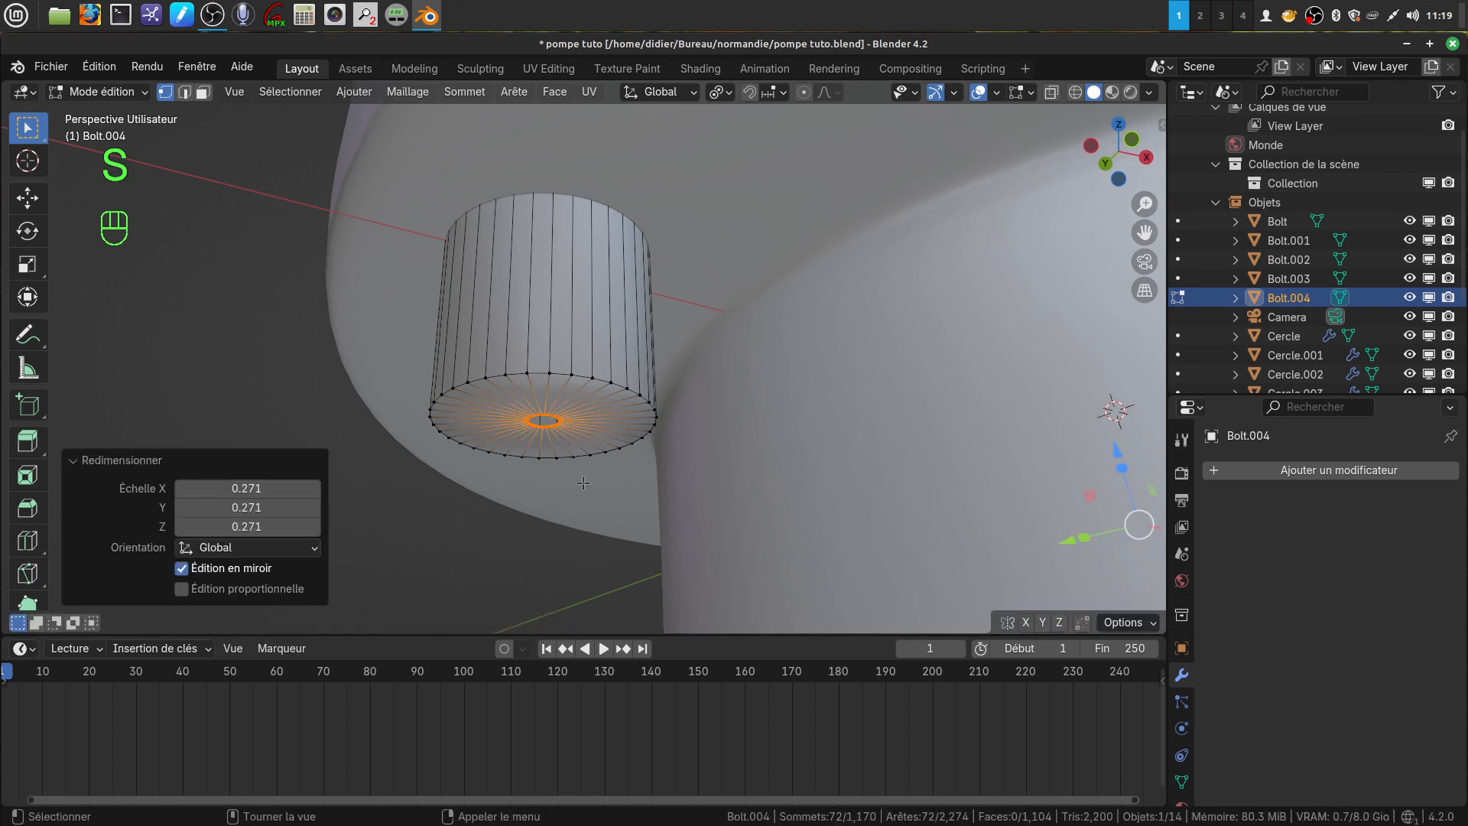
# Step: Close the shank ends by extruding the inner rings and scaling the extrusion to 0
pyautogui.press('e')
pyautogui.press('s')
pyautogui.press('KP_0')
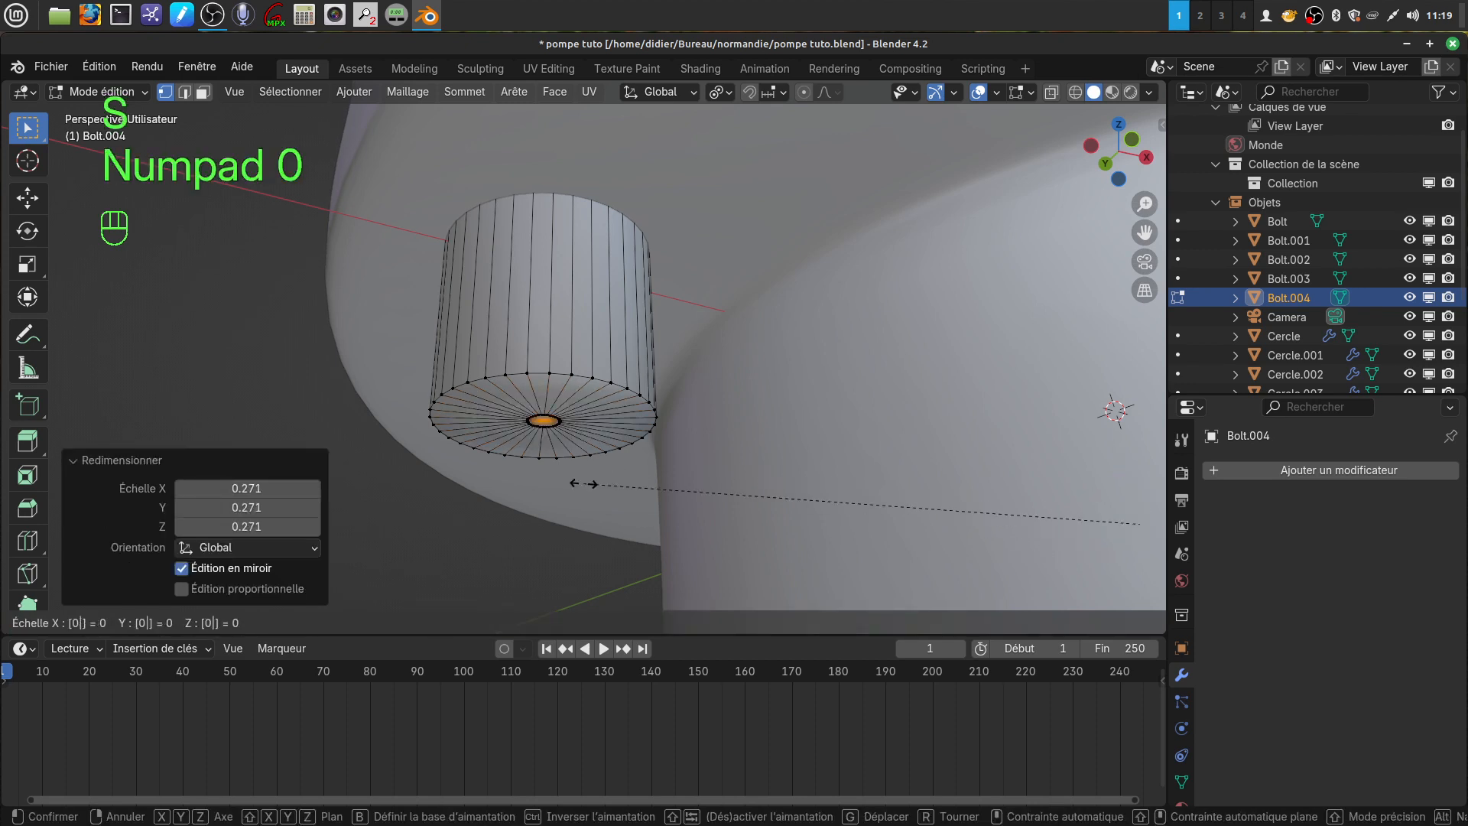
pyautogui.click(583, 484)
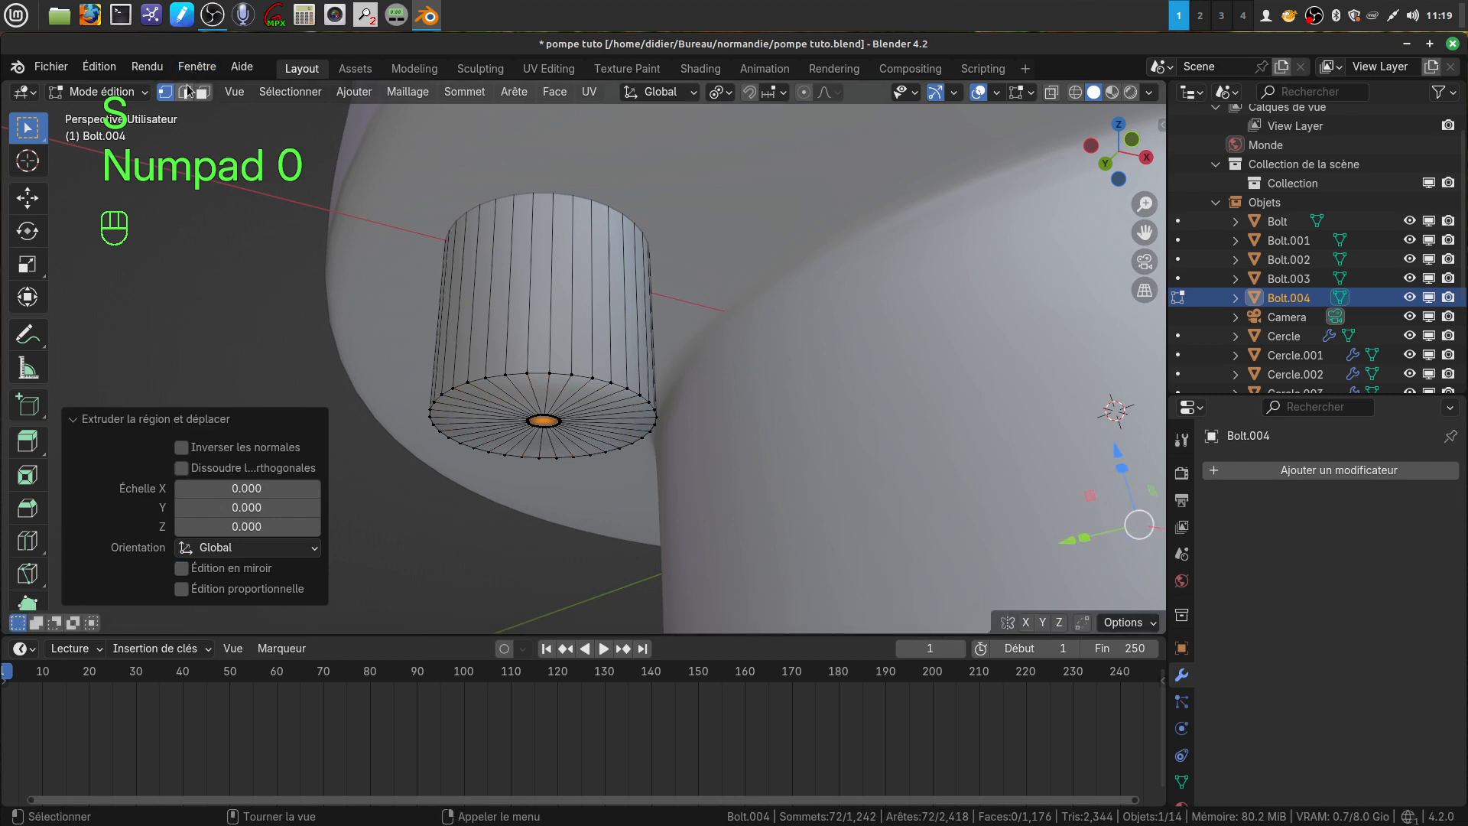
# Step: Bevel the outer bottom edge loops of both bolt shanks with 2 segments and a width of about 0.193 m
pyautogui.click(184, 92)
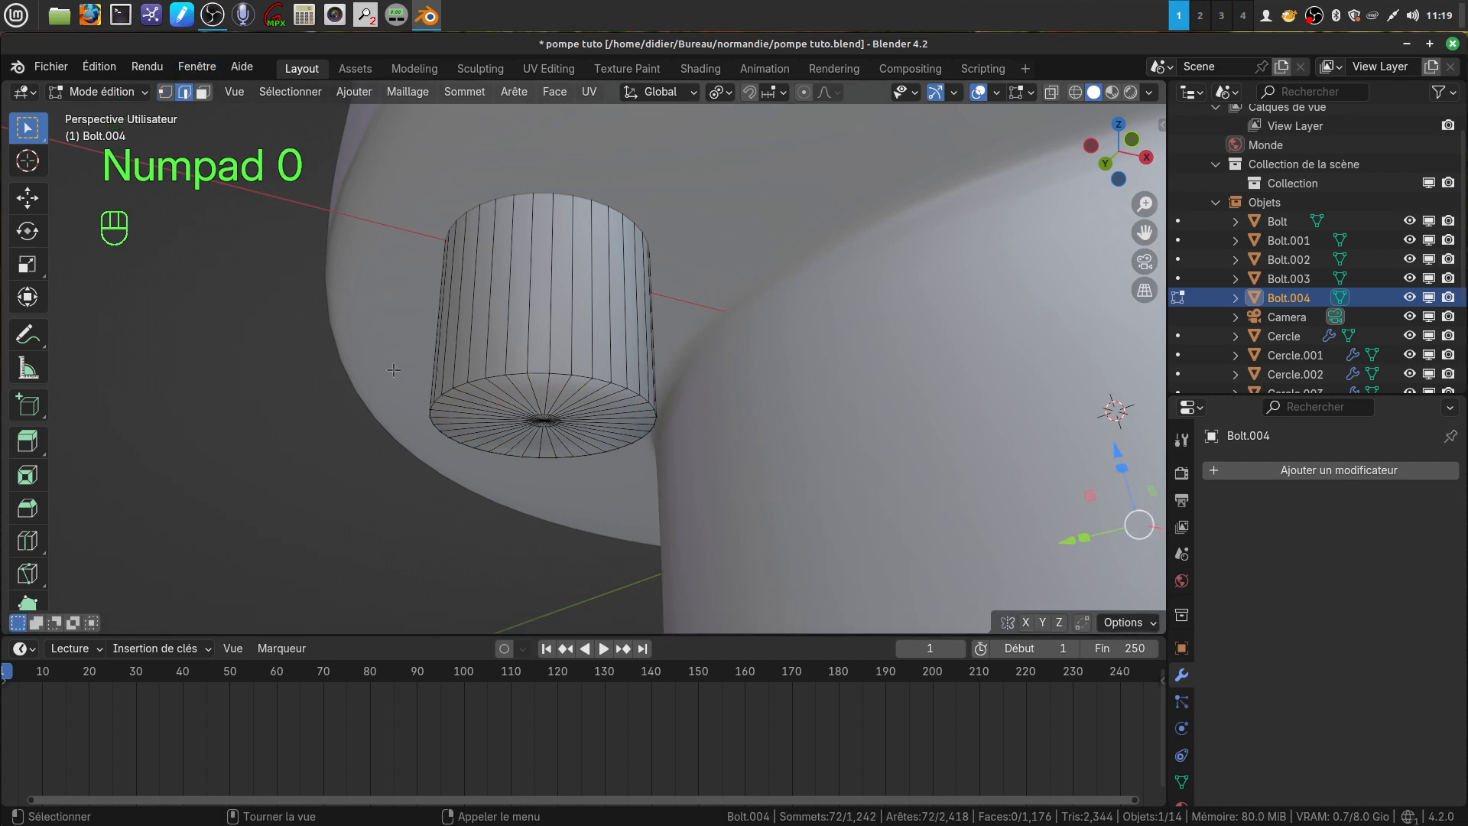
pyautogui.keyDown('alt'); pyautogui.click(474, 377); pyautogui.keyUp('alt')
pyautogui.scroll(-5, 886, 395)
pyautogui.keyDown('shift'); pyautogui.moveTo(885, 395); pyautogui.dragTo(514, 429, button='middle'); pyautogui.keyUp('shift')
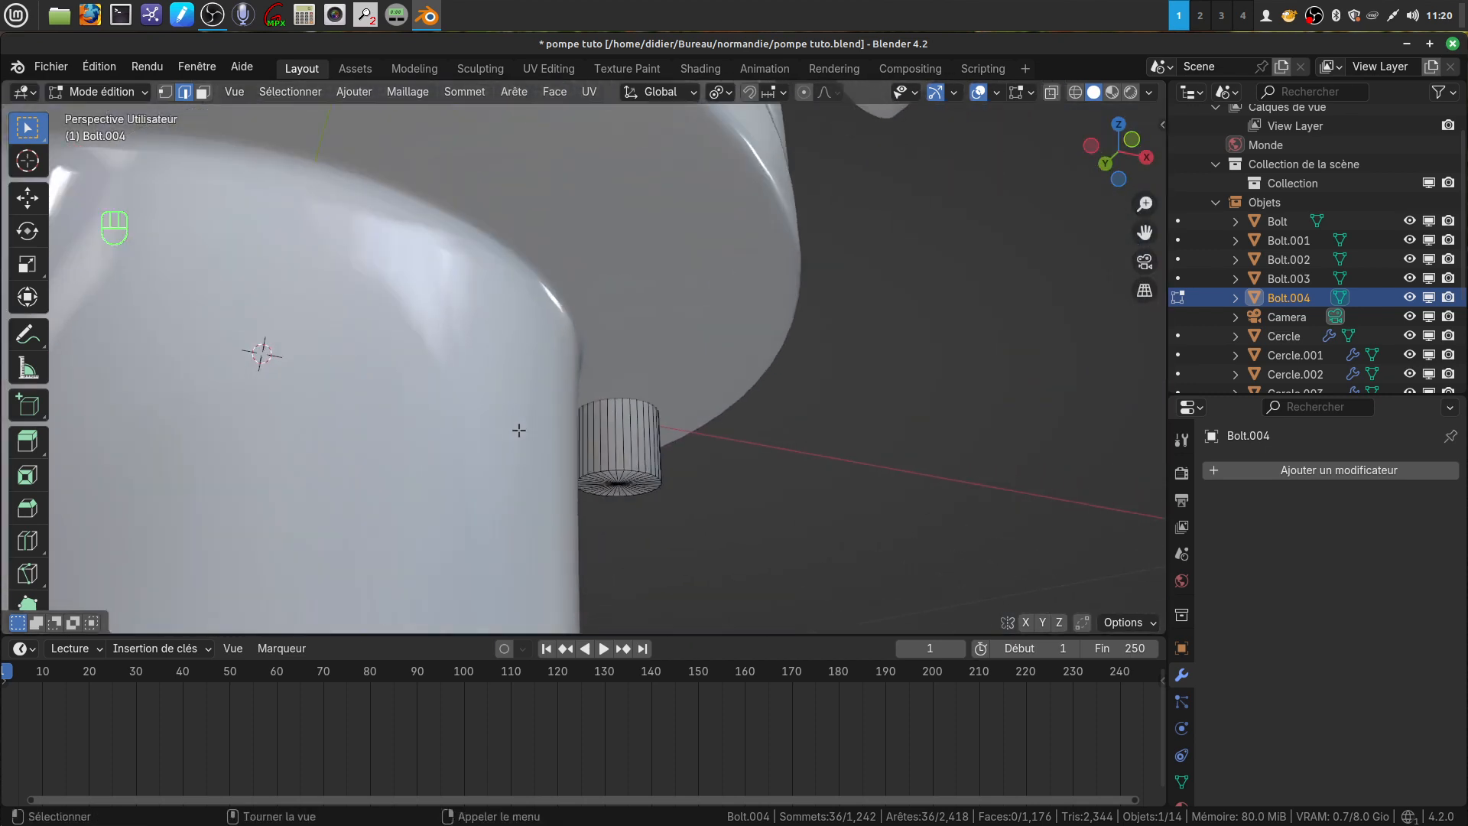
pyautogui.keyDown('alt'); pyautogui.keyDown('shift'); pyautogui.click(629, 468); pyautogui.keyUp('shift'); pyautogui.keyUp('alt')
pyautogui.keyDown('alt'); pyautogui.keyDown('shift'); pyautogui.click(643, 467); pyautogui.keyUp('shift'); pyautogui.keyUp('alt')
pyautogui.scroll(5, 734, 498)
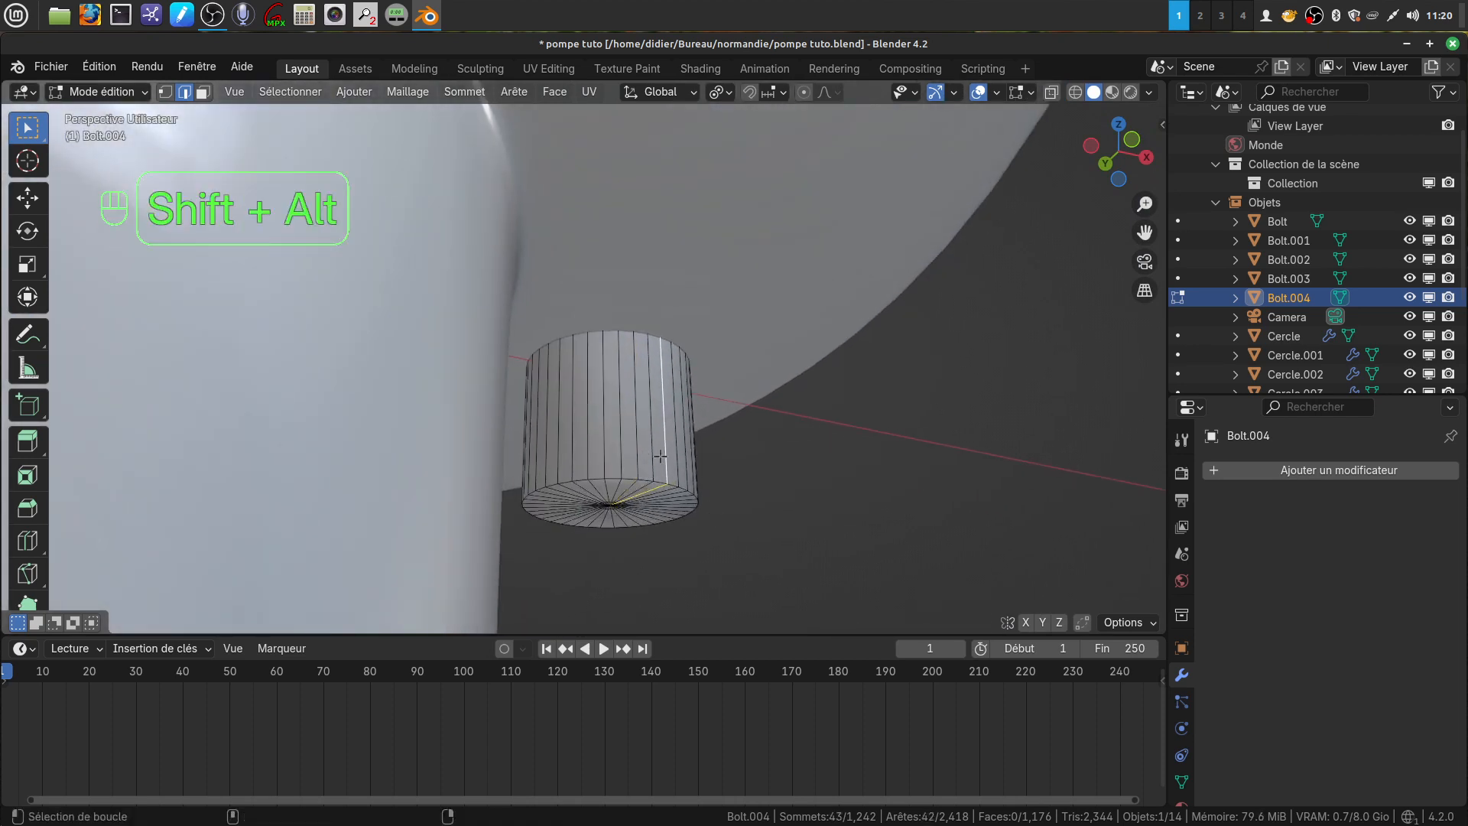
pyautogui.keyDown('alt'); pyautogui.keyDown('shift'); pyautogui.click(665, 453); pyautogui.keyUp('shift'); pyautogui.keyUp('alt')
pyautogui.keyDown('alt'); pyautogui.keyDown('shift'); pyautogui.click(631, 476); pyautogui.keyUp('shift'); pyautogui.keyUp('alt')
pyautogui.hotkey('ctrl', 'b')
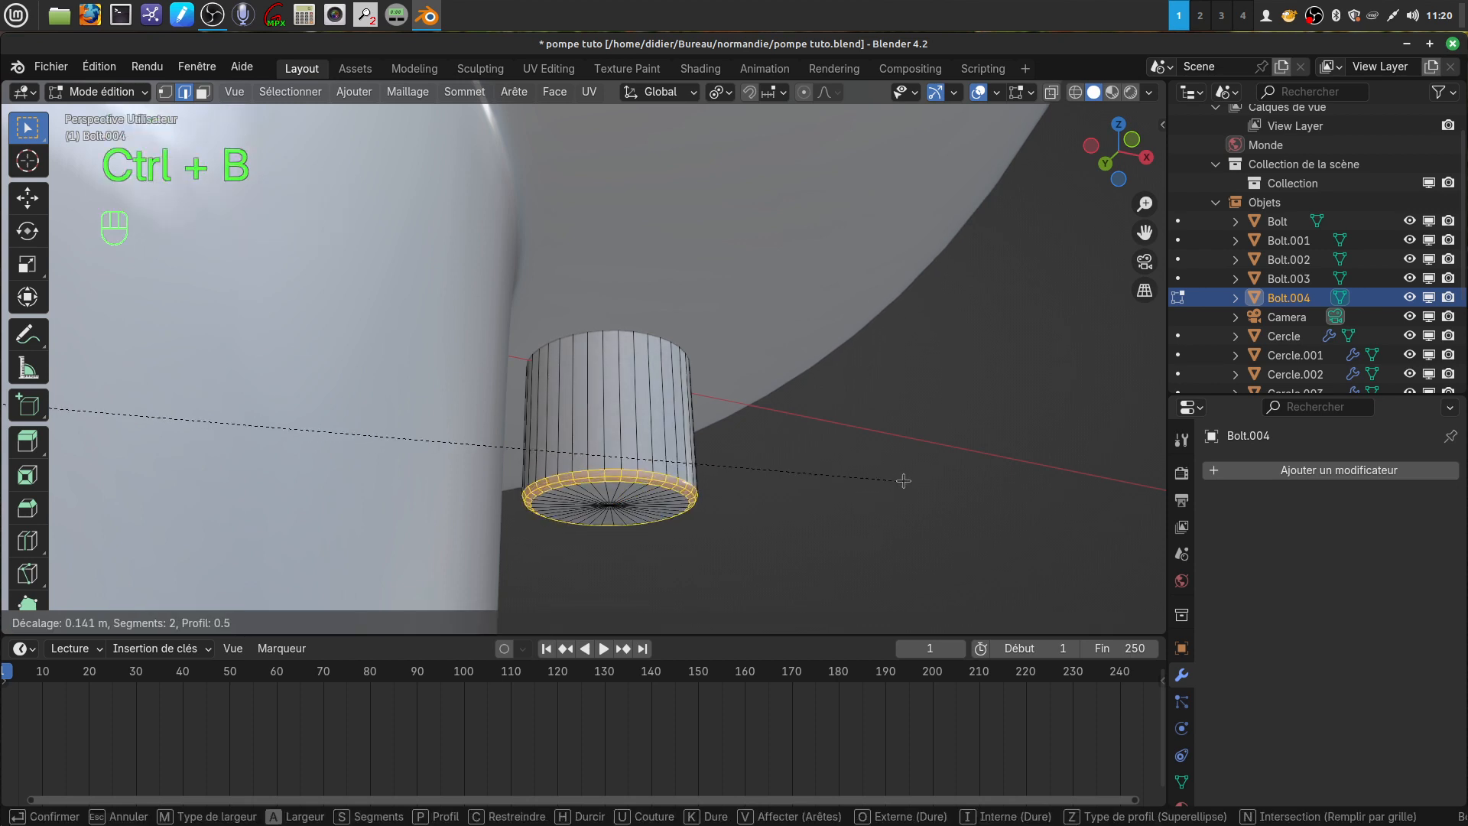
pyautogui.click(908, 477)
# Step: Return the bolts to Object Mode and bring the pump's lower column and foot into view
pyautogui.scroll(-5, 563, 393)
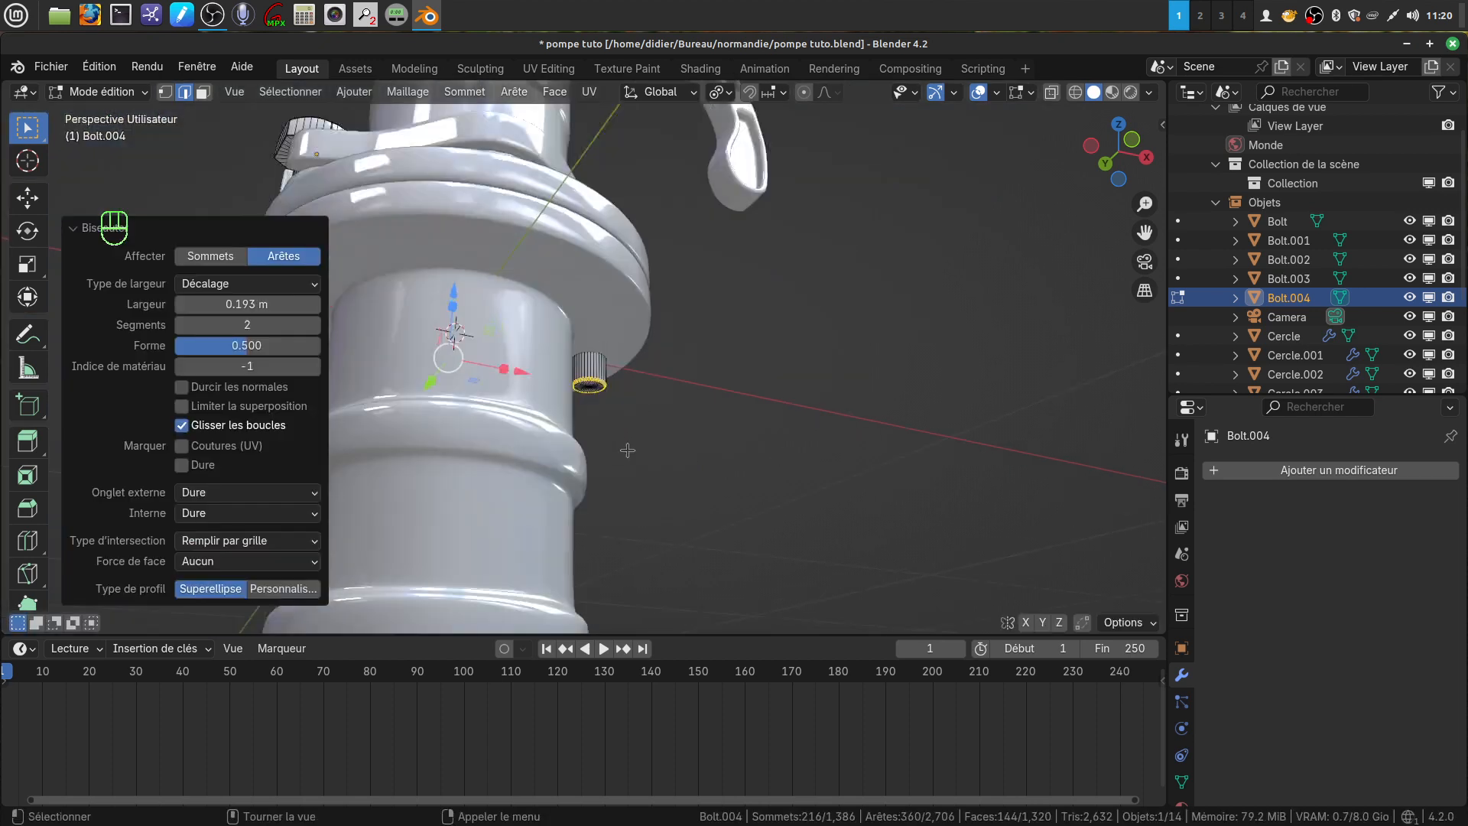
pyautogui.scroll(-2, 563, 394)
pyautogui.moveTo(564, 394); pyautogui.dragTo(580, 295, button='middle')
pyautogui.press('Tab')
pyautogui.scroll(-4, 605, 416)
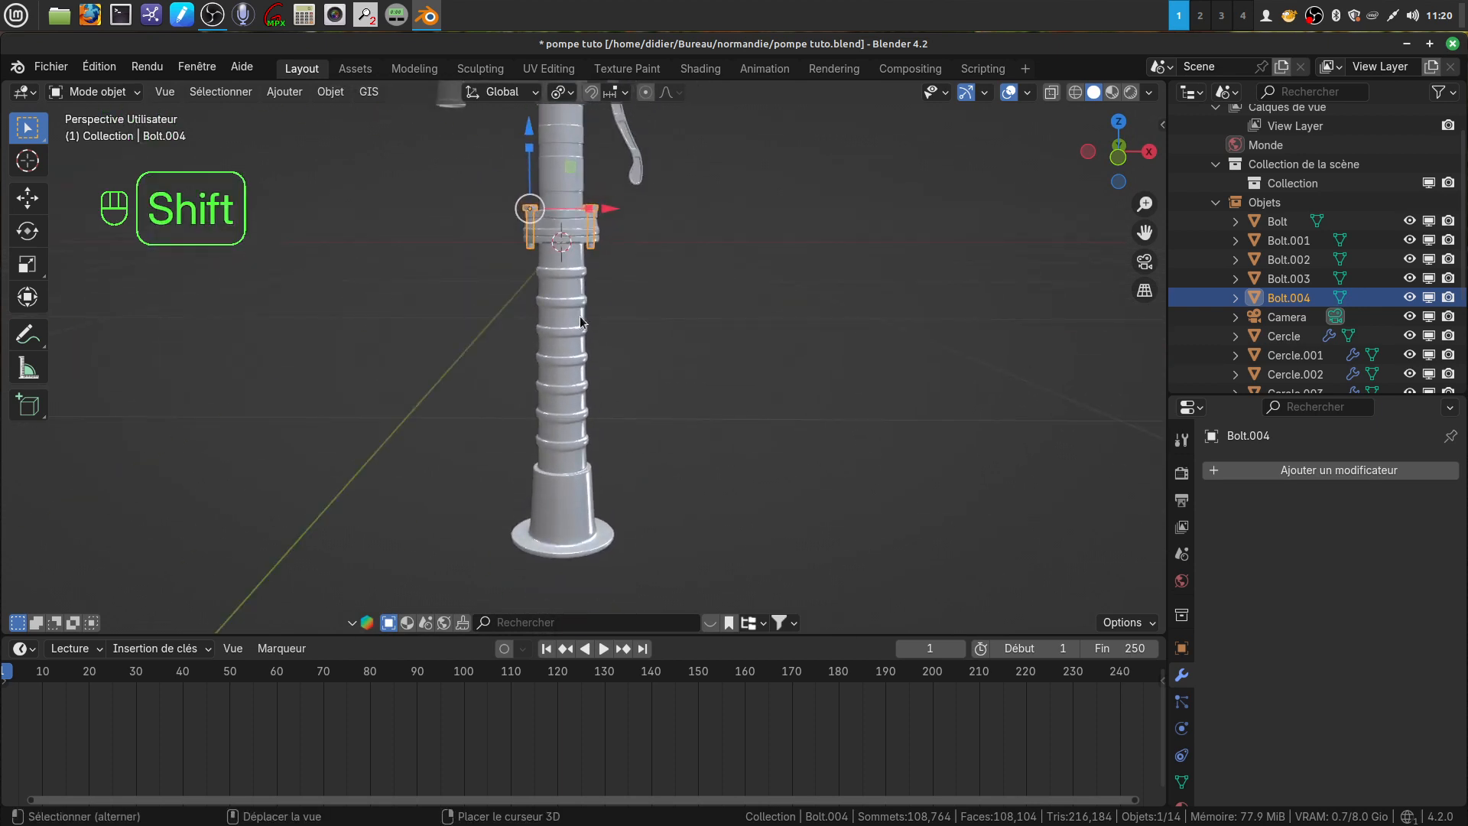
pyautogui.keyDown('shift'); pyautogui.scroll(3, 581, 543); pyautogui.keyUp('shift')
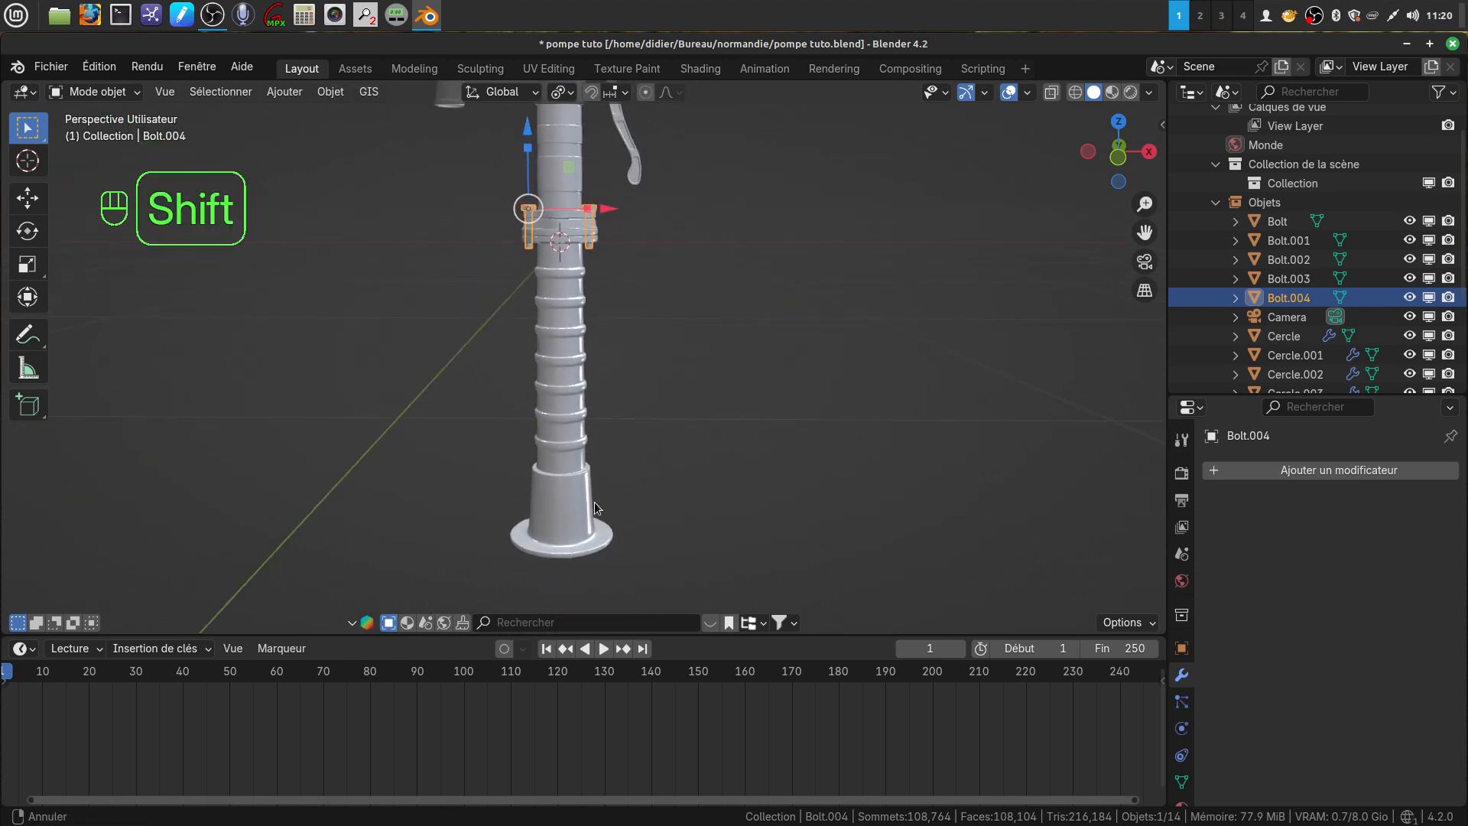
pyautogui.scroll(3, 610, 531)
pyautogui.keyDown('shift'); pyautogui.moveTo(605, 497); pyautogui.dragTo(592, 614, button='middle'); pyautogui.keyUp('shift')
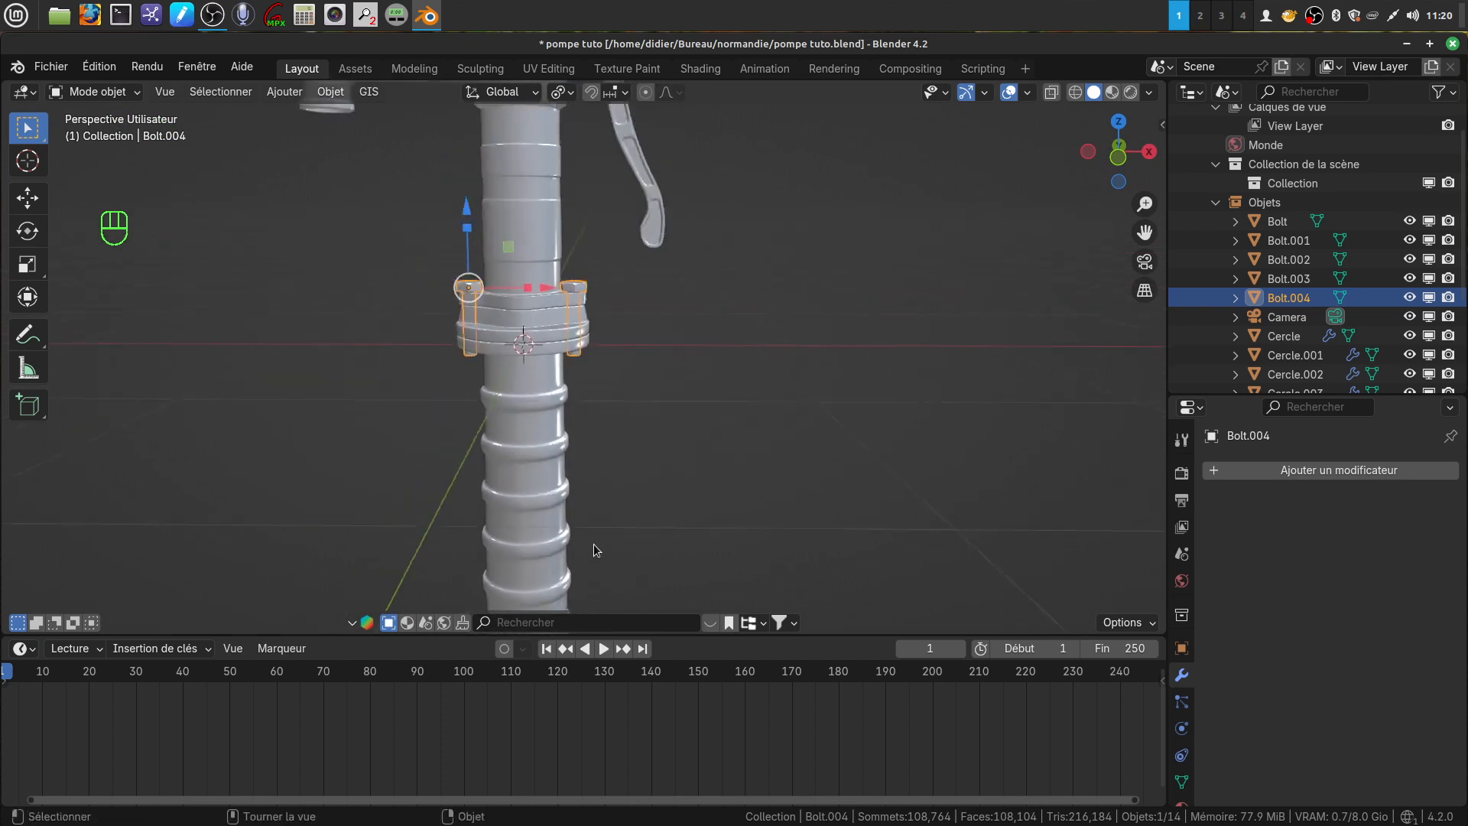
pyautogui.scroll(-2, 645, 534)
pyautogui.keyDown('shift'); pyautogui.moveTo(596, 490); pyautogui.dragTo(649, 572, button='middle'); pyautogui.keyUp('shift')
pyautogui.moveTo(631, 503); pyautogui.dragTo(471, 517, button='middle')
pyautogui.keyDown('shift'); pyautogui.moveTo(548, 448); pyautogui.dragTo(502, 467, button='middle'); pyautogui.keyUp('shift')
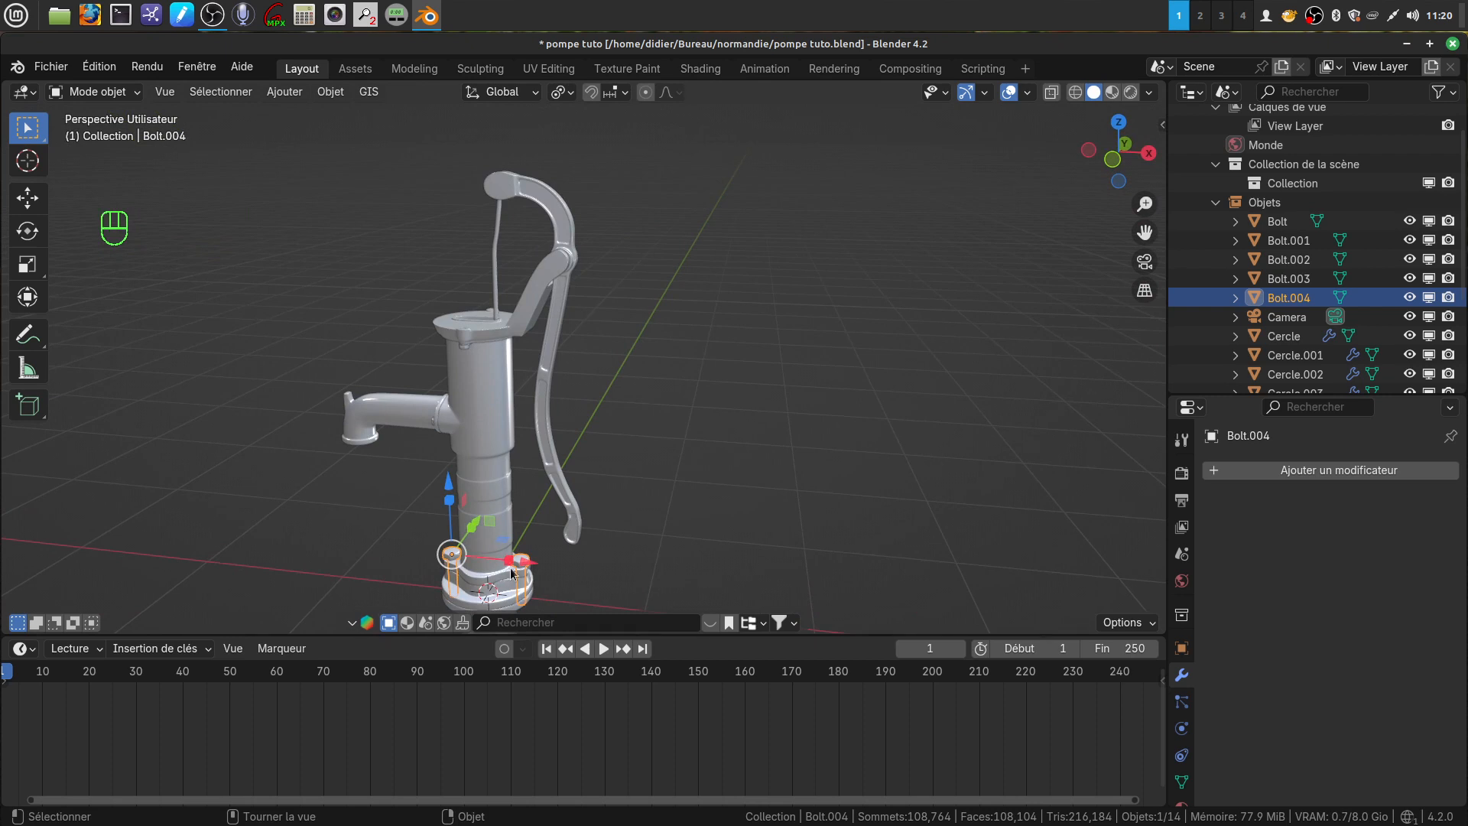
# Step: Duplicate one complete flange bolt within the bolt mesh and raise the copy about 2.06 m along Z, near the handle
pyautogui.keyDown('shift'); pyautogui.moveTo(719, 573); pyautogui.dragTo(744, 400, button='middle'); pyautogui.keyUp('shift')
pyautogui.press('Tab')
pyautogui.scroll(5, 542, 476)
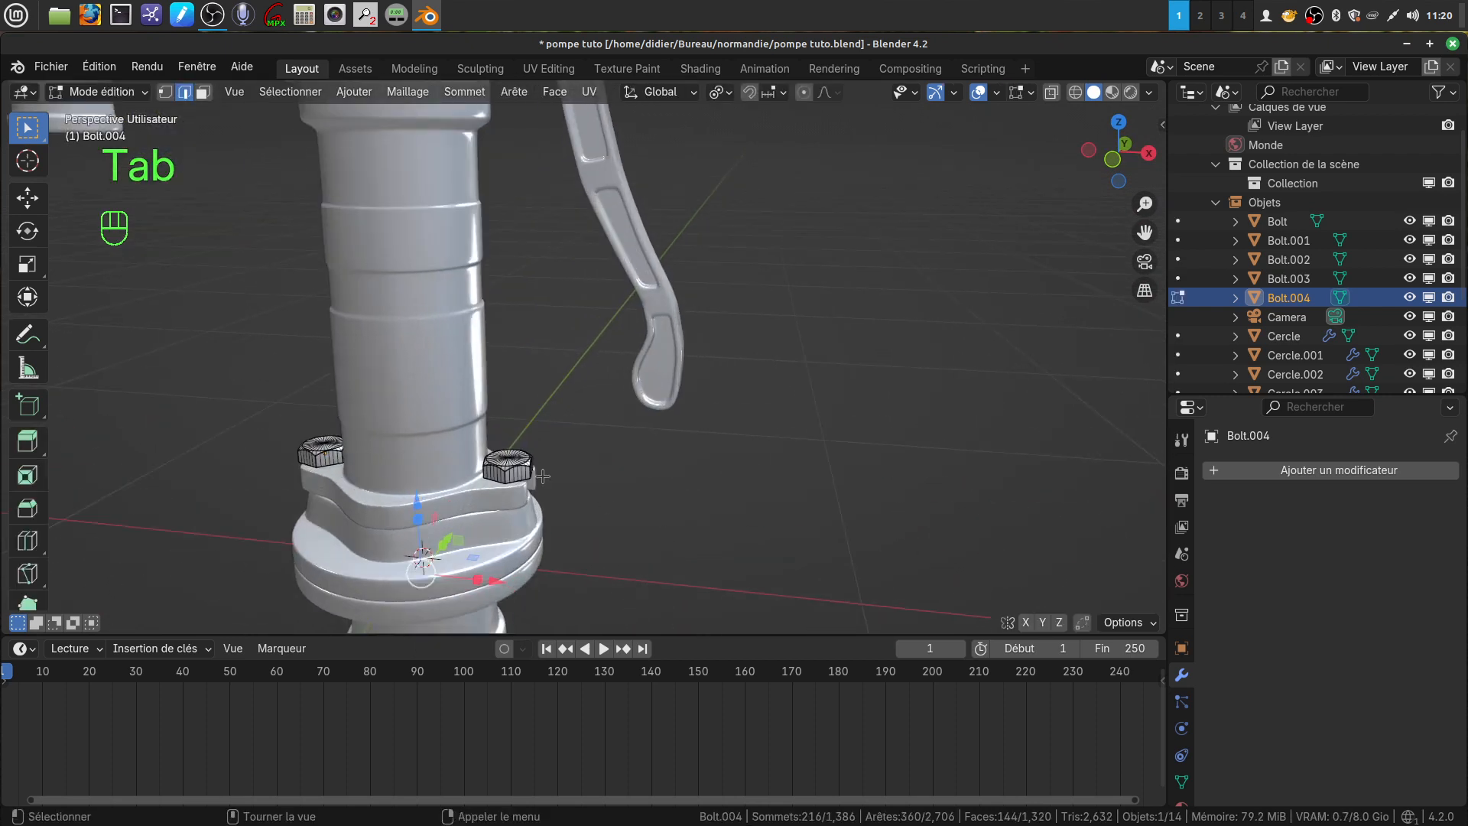
pyautogui.click(517, 462)
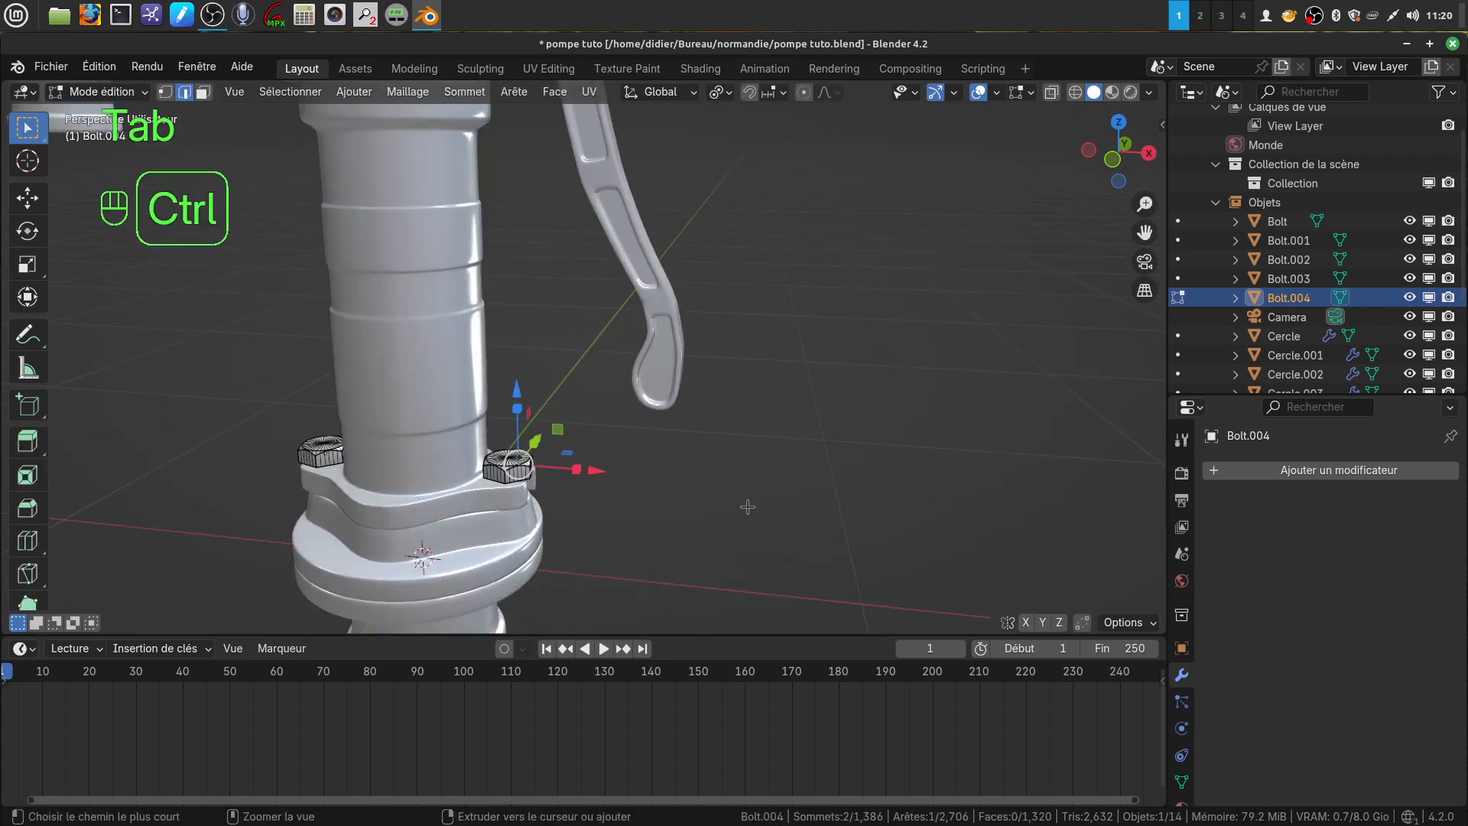
pyautogui.hotkey('ctrl', 'l')
pyautogui.scroll(-6, 748, 507)
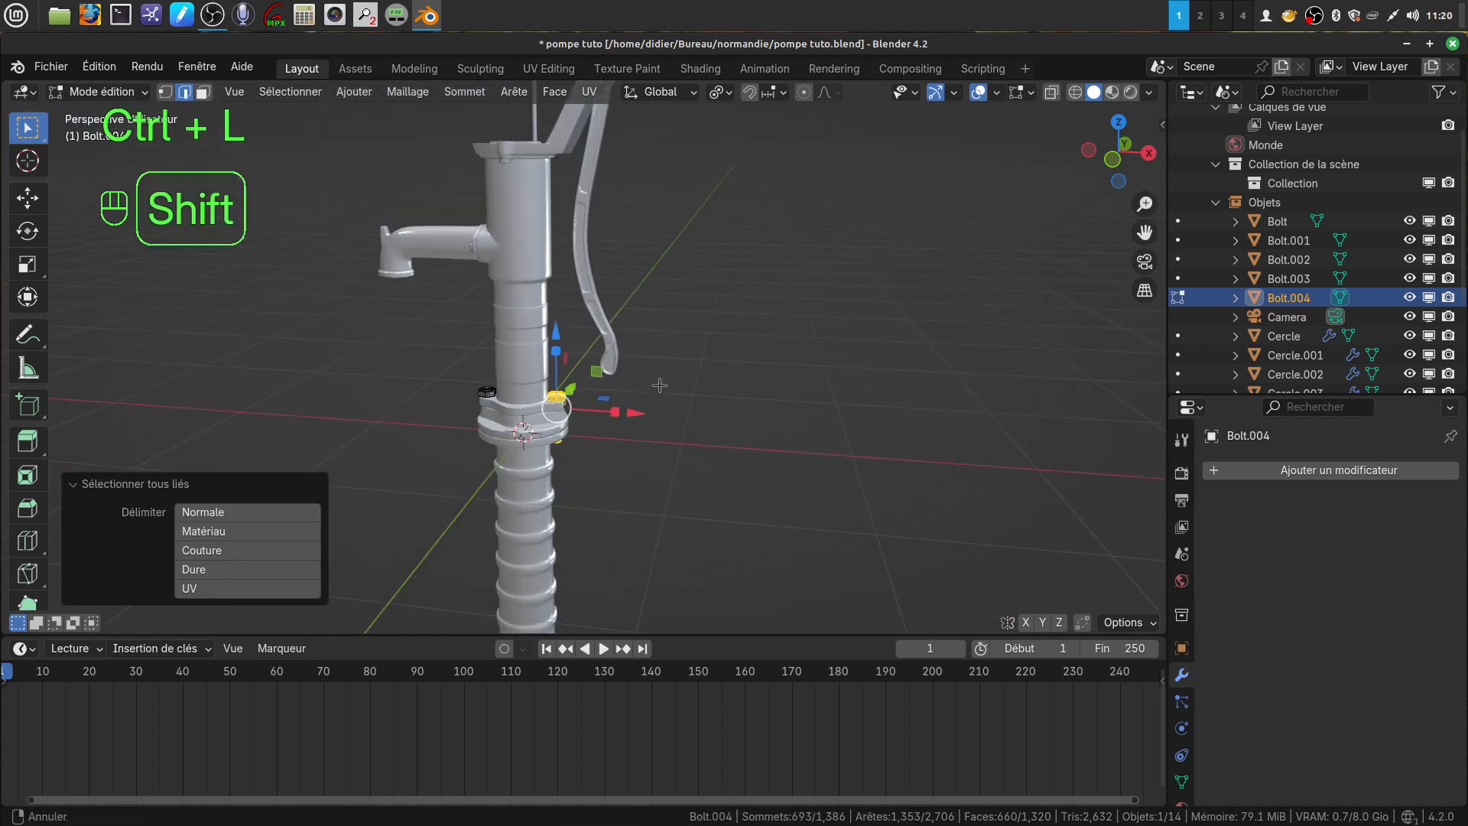
pyautogui.keyDown('shift'); pyautogui.moveTo(627, 459); pyautogui.dragTo(663, 486, button='middle'); pyautogui.keyUp('shift')
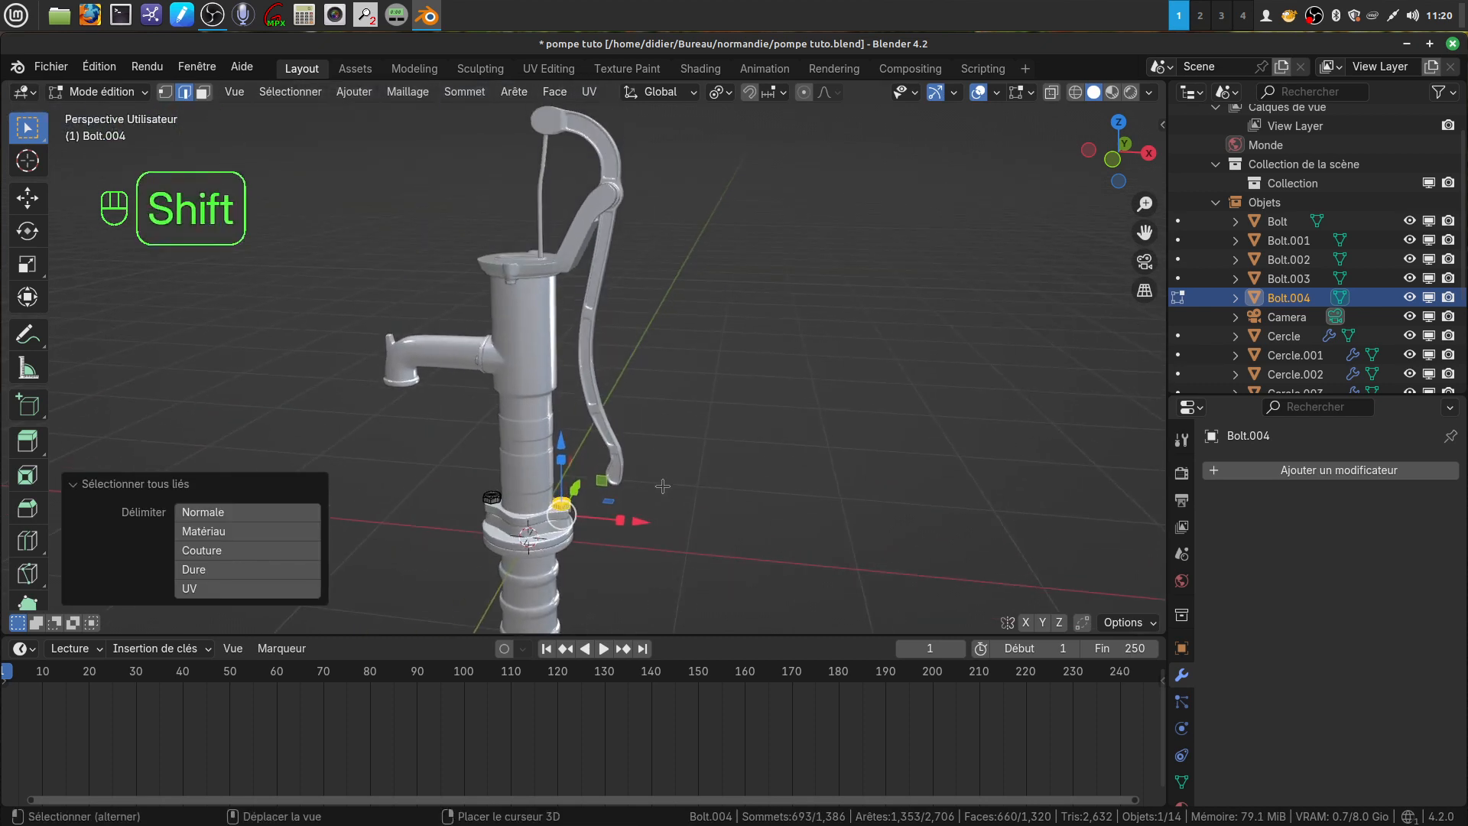
pyautogui.hotkey('shift', 'd')
pyautogui.rightClick(662, 487)
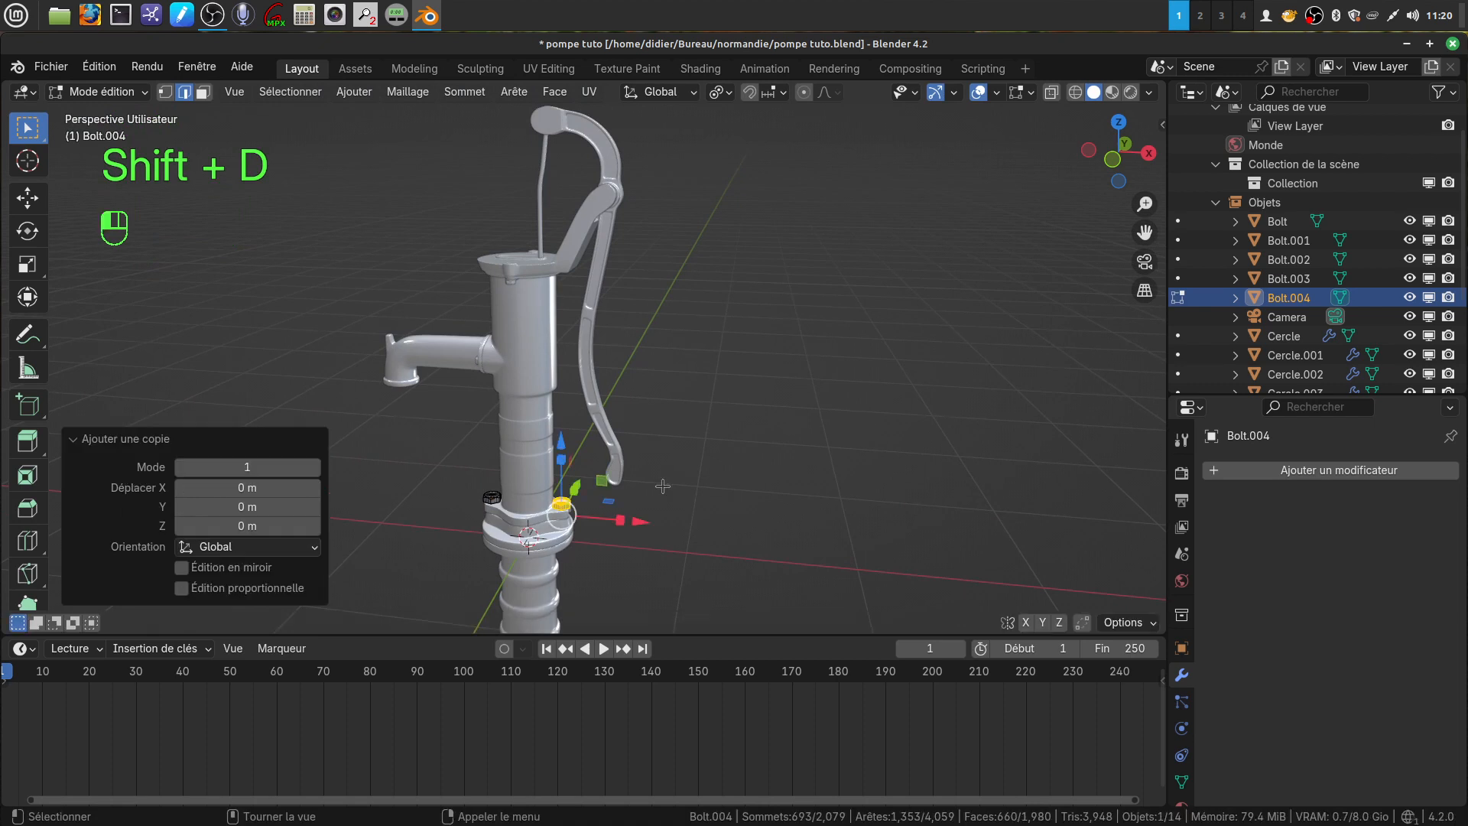
pyautogui.moveTo(562, 441); pyautogui.dragTo(515, 130)
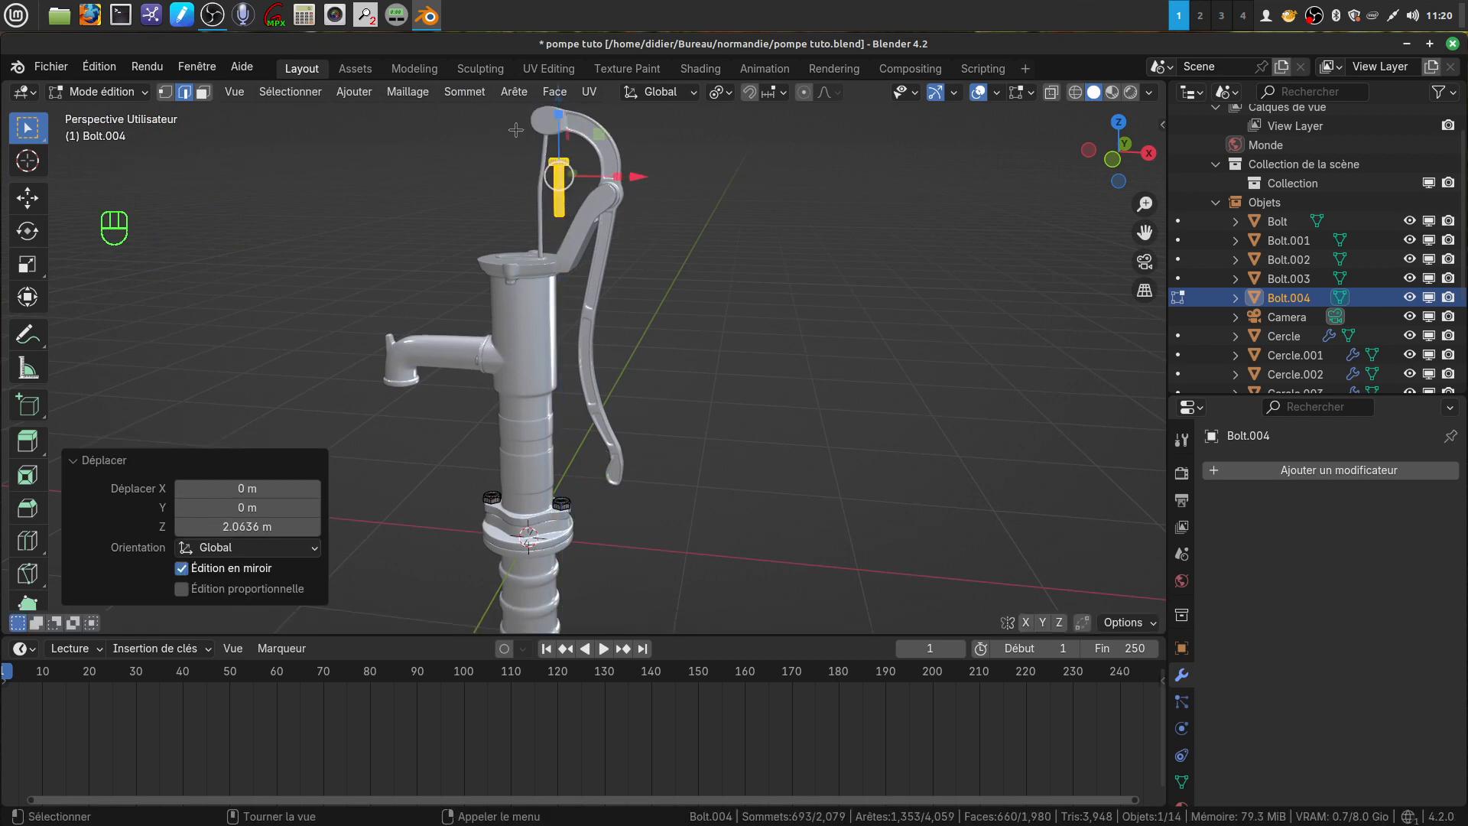
# Step: Separate the copied bolt into its own object and set its origin to its geometry
pyautogui.press('p')
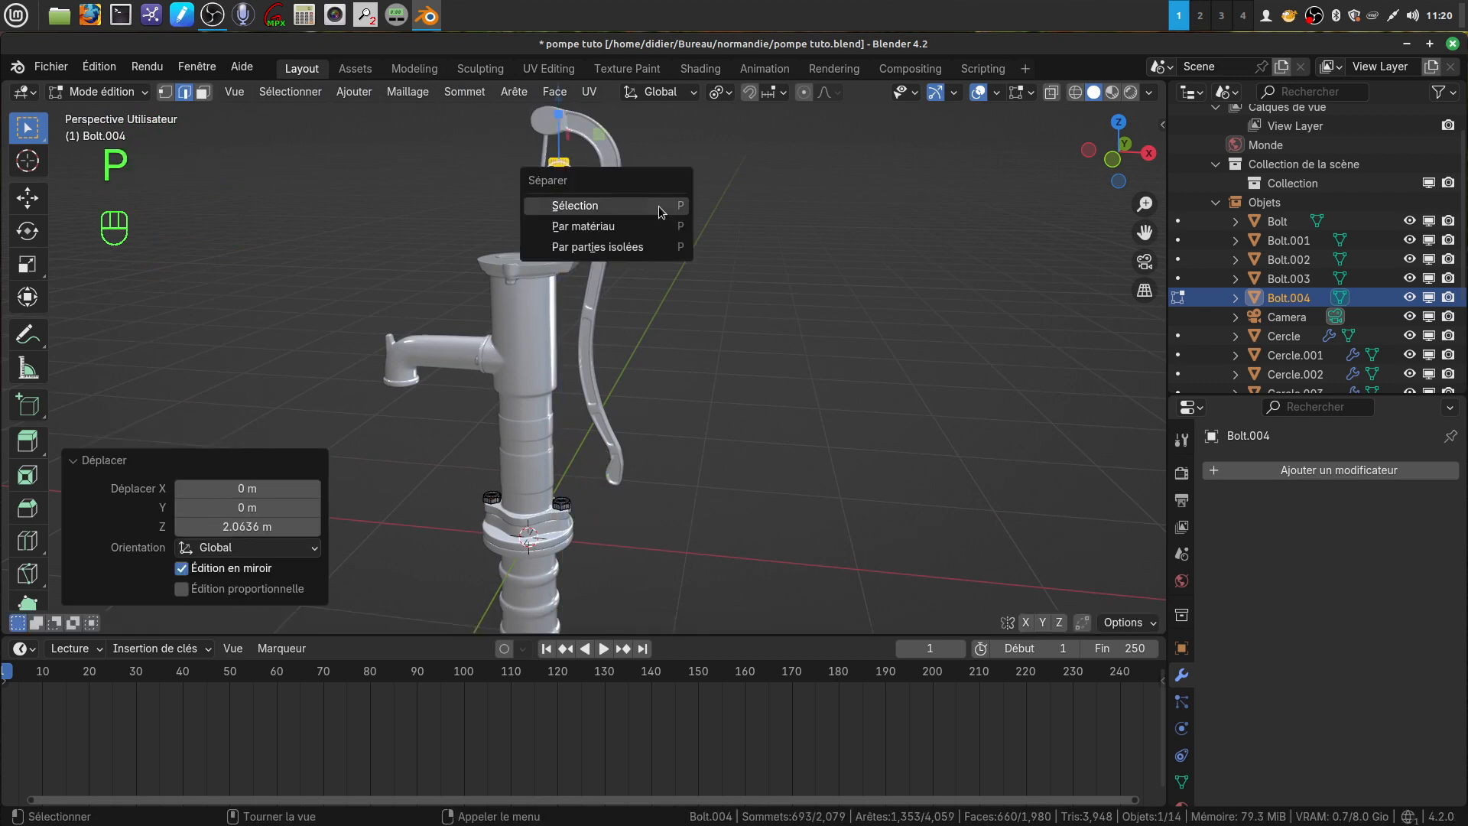
pyautogui.click(604, 205)
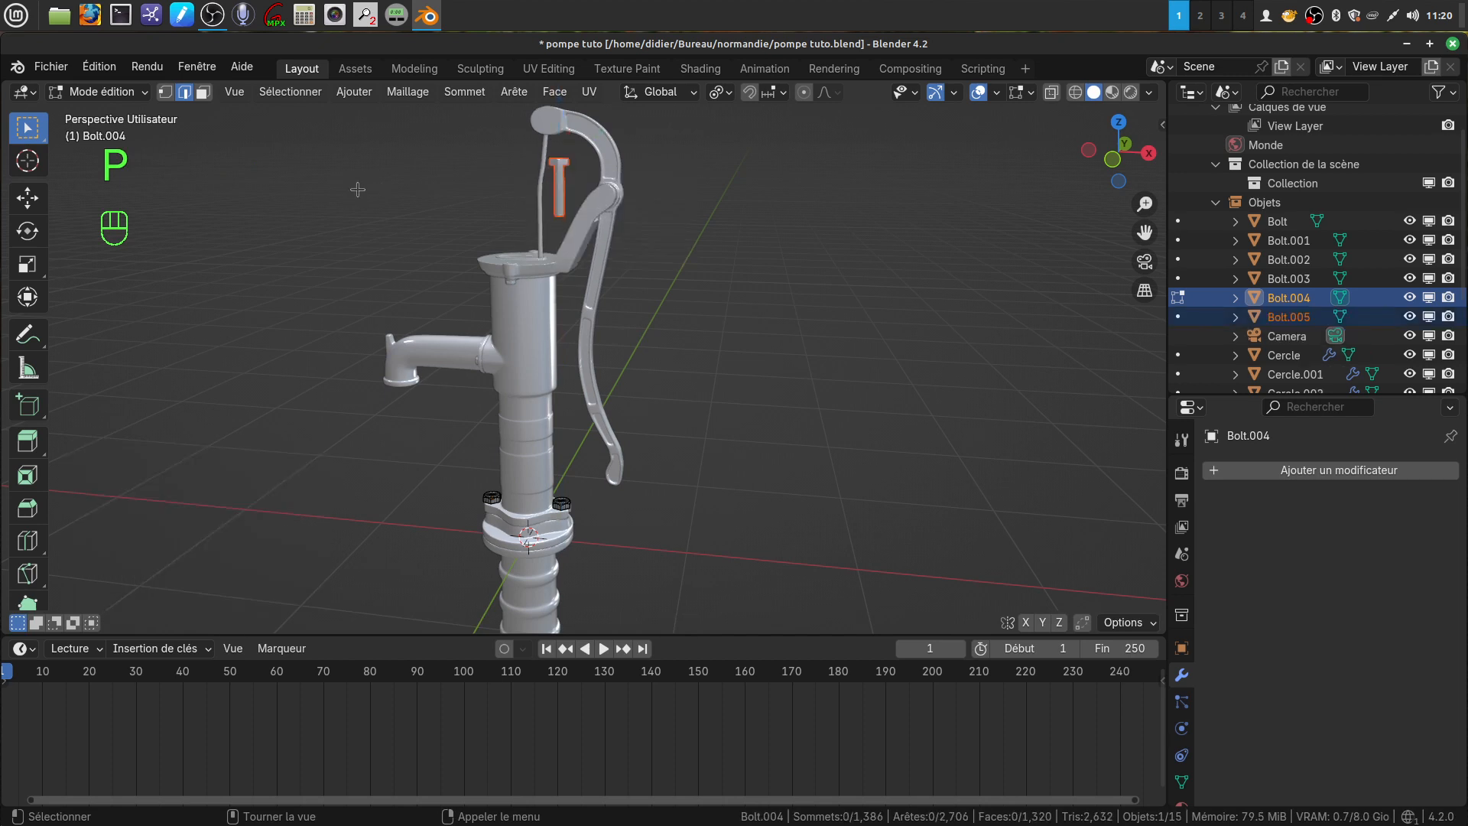
pyautogui.press('Tab')
pyautogui.click(566, 196)
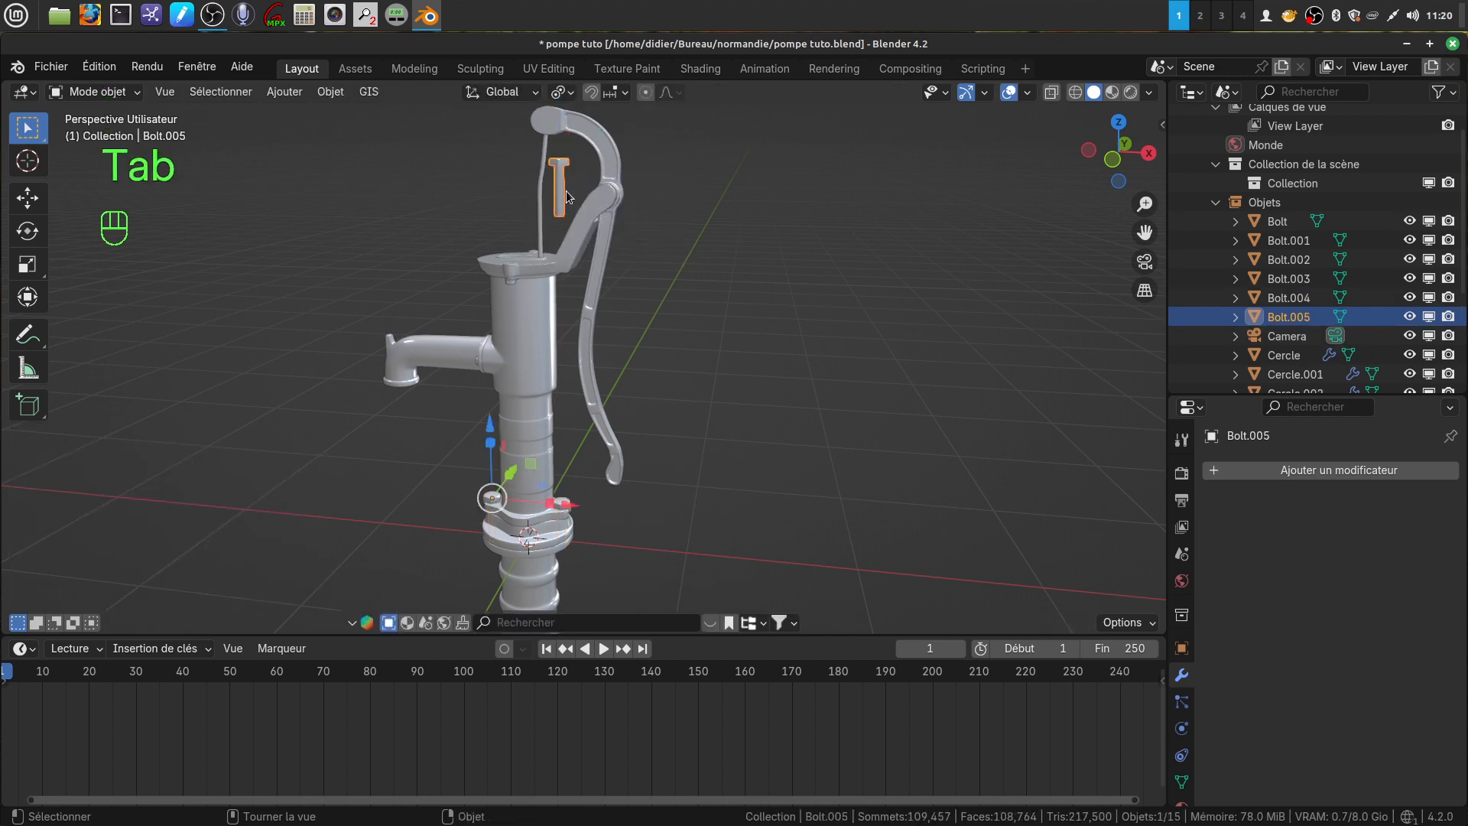
pyautogui.click(330, 92)
pyautogui.moveTo(459, 133)
pyautogui.click(610, 153)
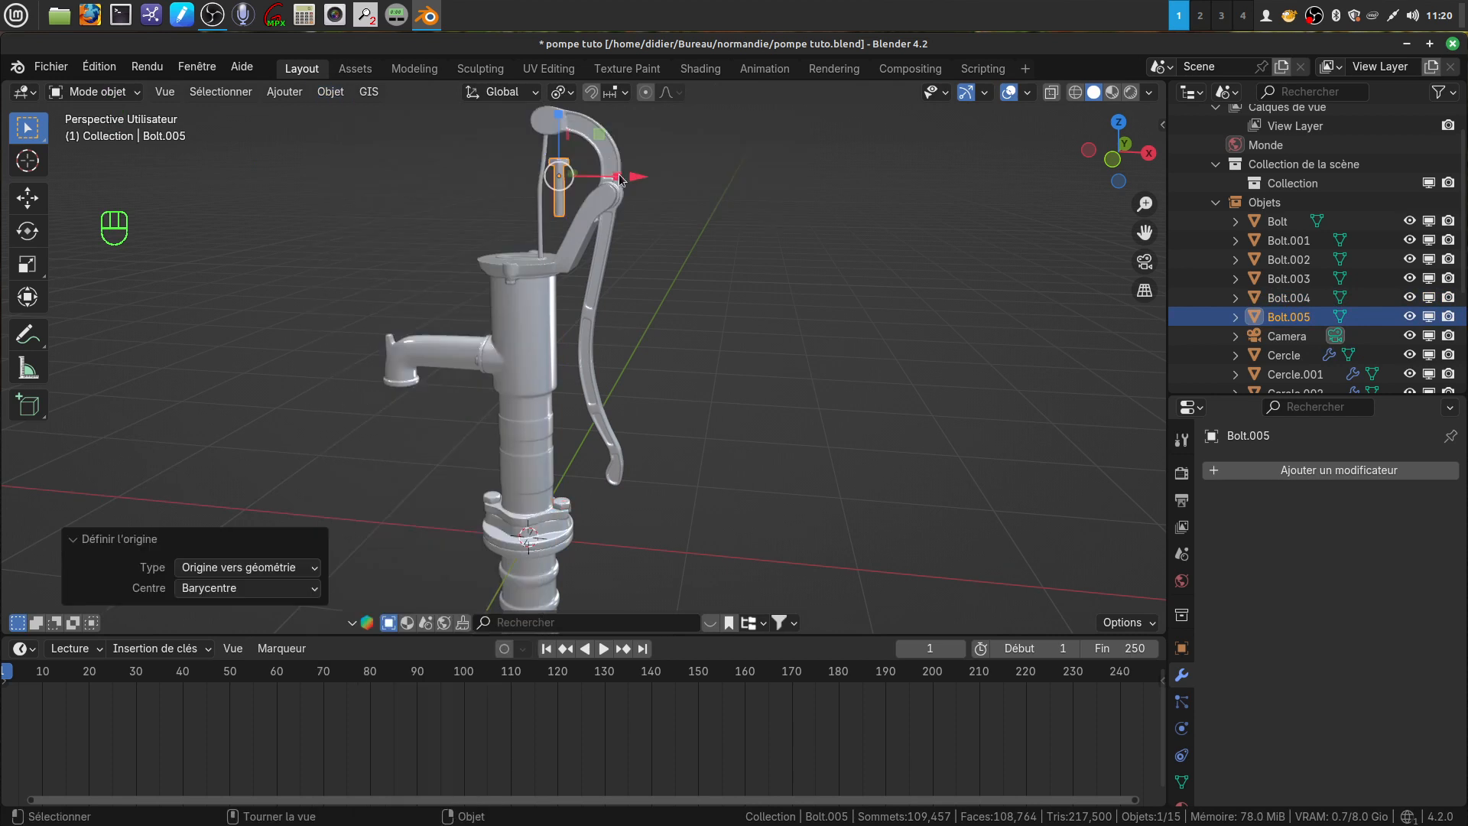
# Step: Rotate the separated bolt 90° around the global X axis so that it lies horizontally
pyautogui.keyDown('shift'); pyautogui.moveTo(627, 214); pyautogui.dragTo(603, 422, button='middle'); pyautogui.keyUp('shift')
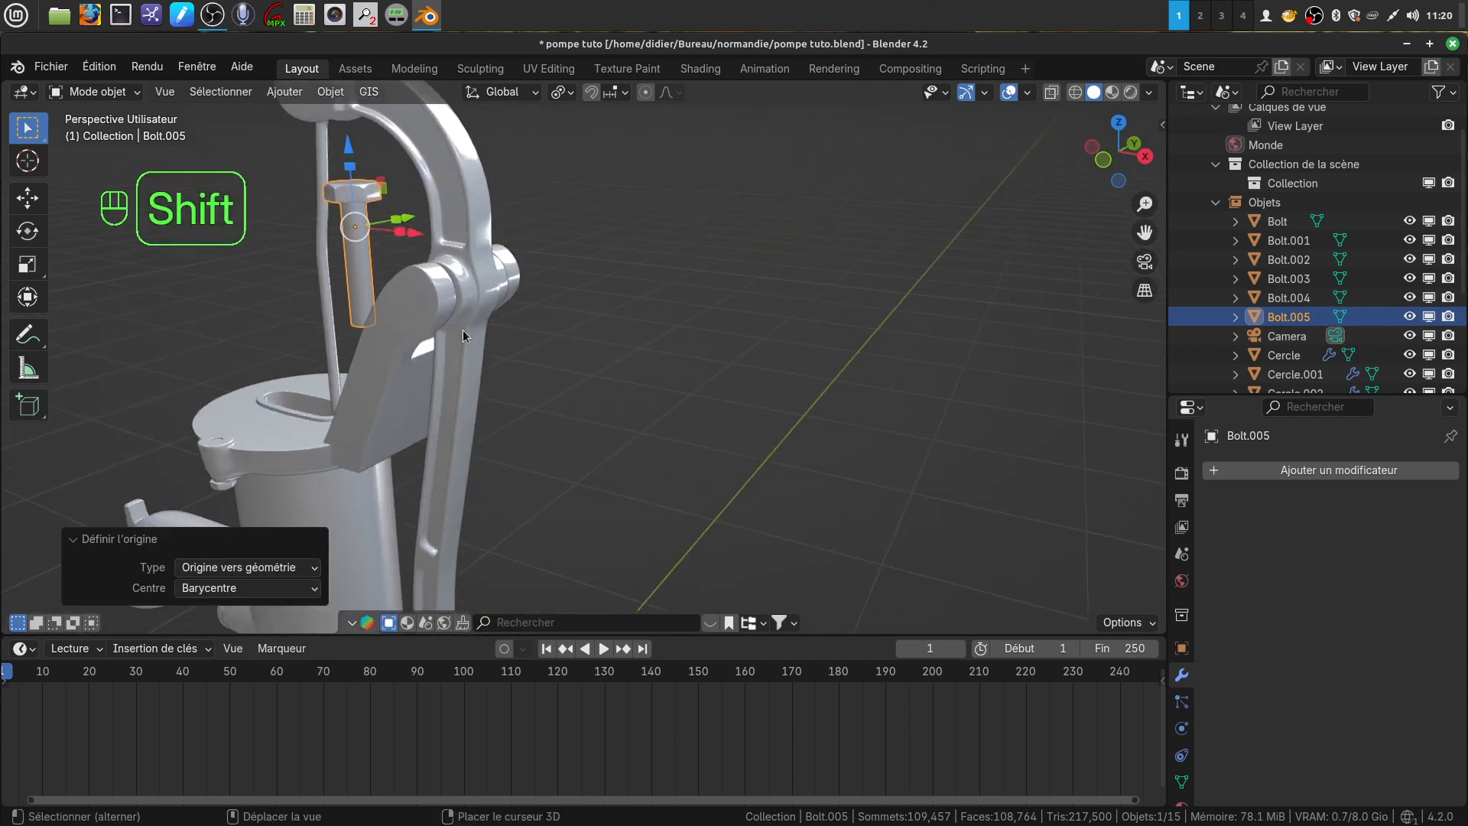
pyautogui.keyDown('shift'); pyautogui.moveTo(462, 329); pyautogui.dragTo(569, 405, button='middle'); pyautogui.keyUp('shift')
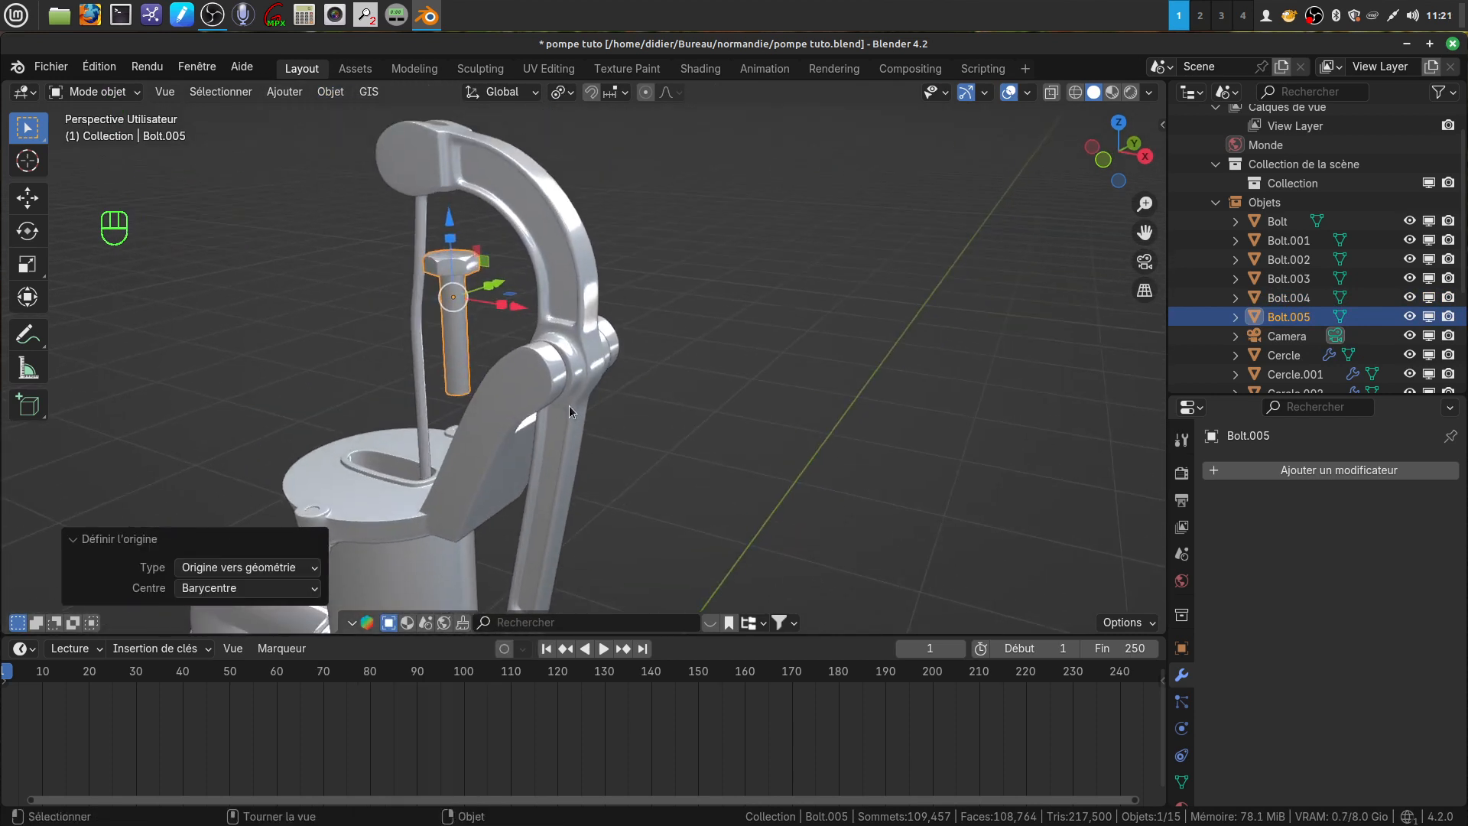
pyautogui.press('r')
pyautogui.press('x')
pyautogui.press('KP_9')
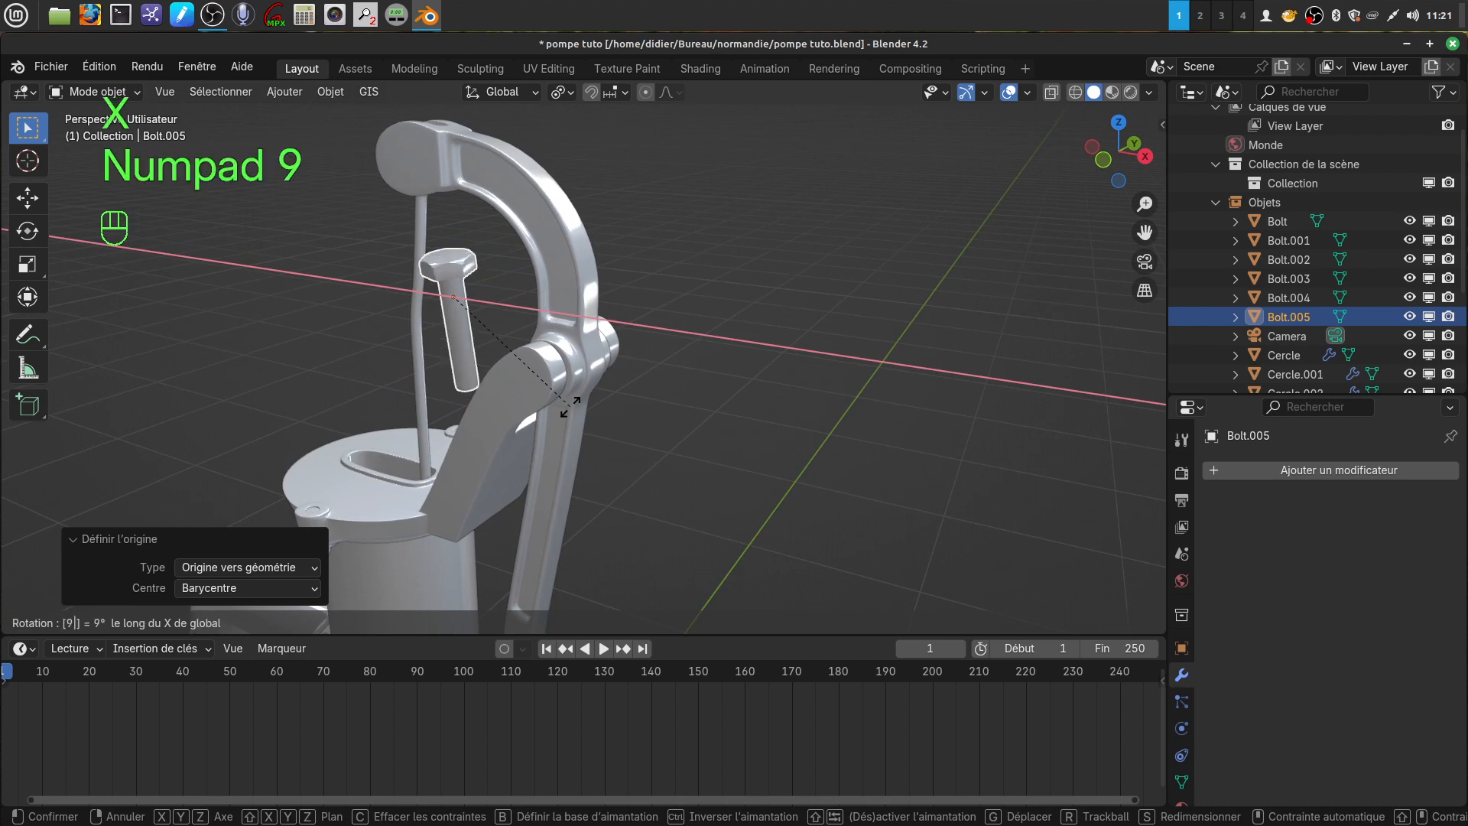
pyautogui.press('KP_0')
pyautogui.click(569, 405)
# Step: Shift the horizontal bolt about -0.13 m along Y, so its head sits in front of the handle
pyautogui.moveTo(552, 333); pyautogui.dragTo(629, 260, button='middle')
pyautogui.press('g')
pyautogui.press('y')
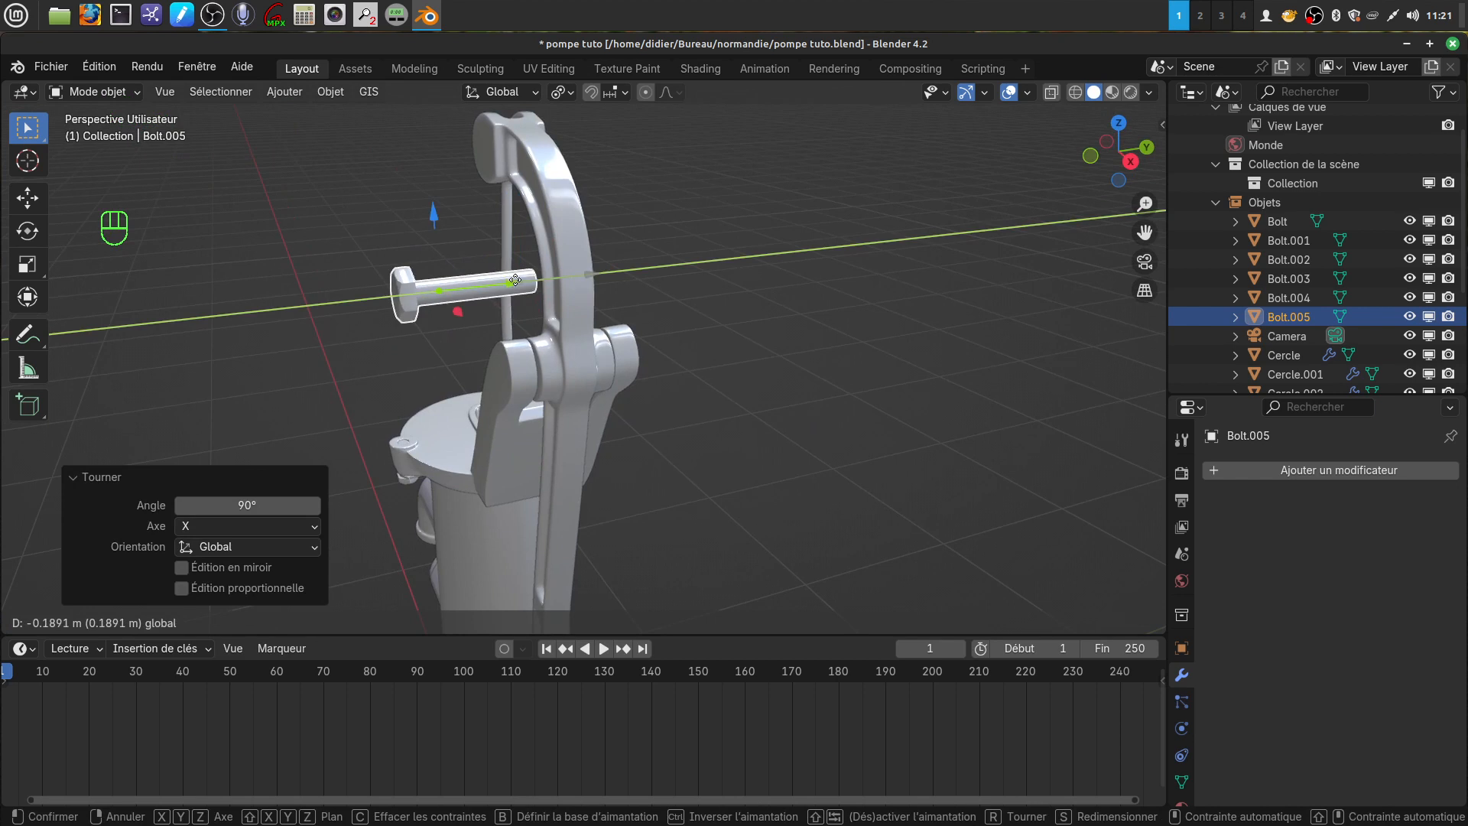
pyautogui.click(549, 327)
# Step: Align the bolt with the handle's pivot in front view, moving it about 0.283 m in X and -0.094 m in Z
pyautogui.moveTo(549, 327); pyautogui.dragTo(724, 287, button='middle')
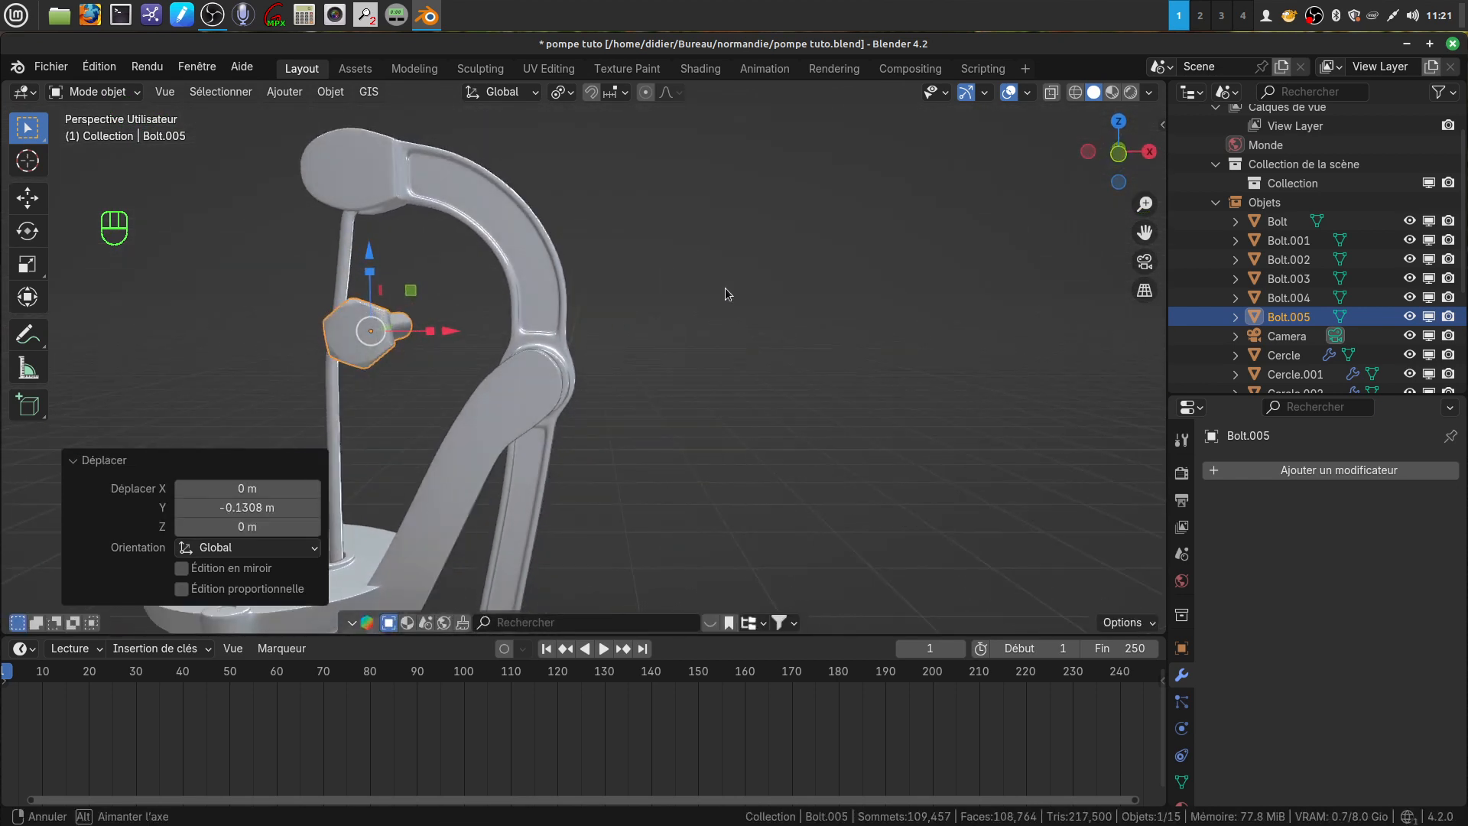
pyautogui.press('KP_1')
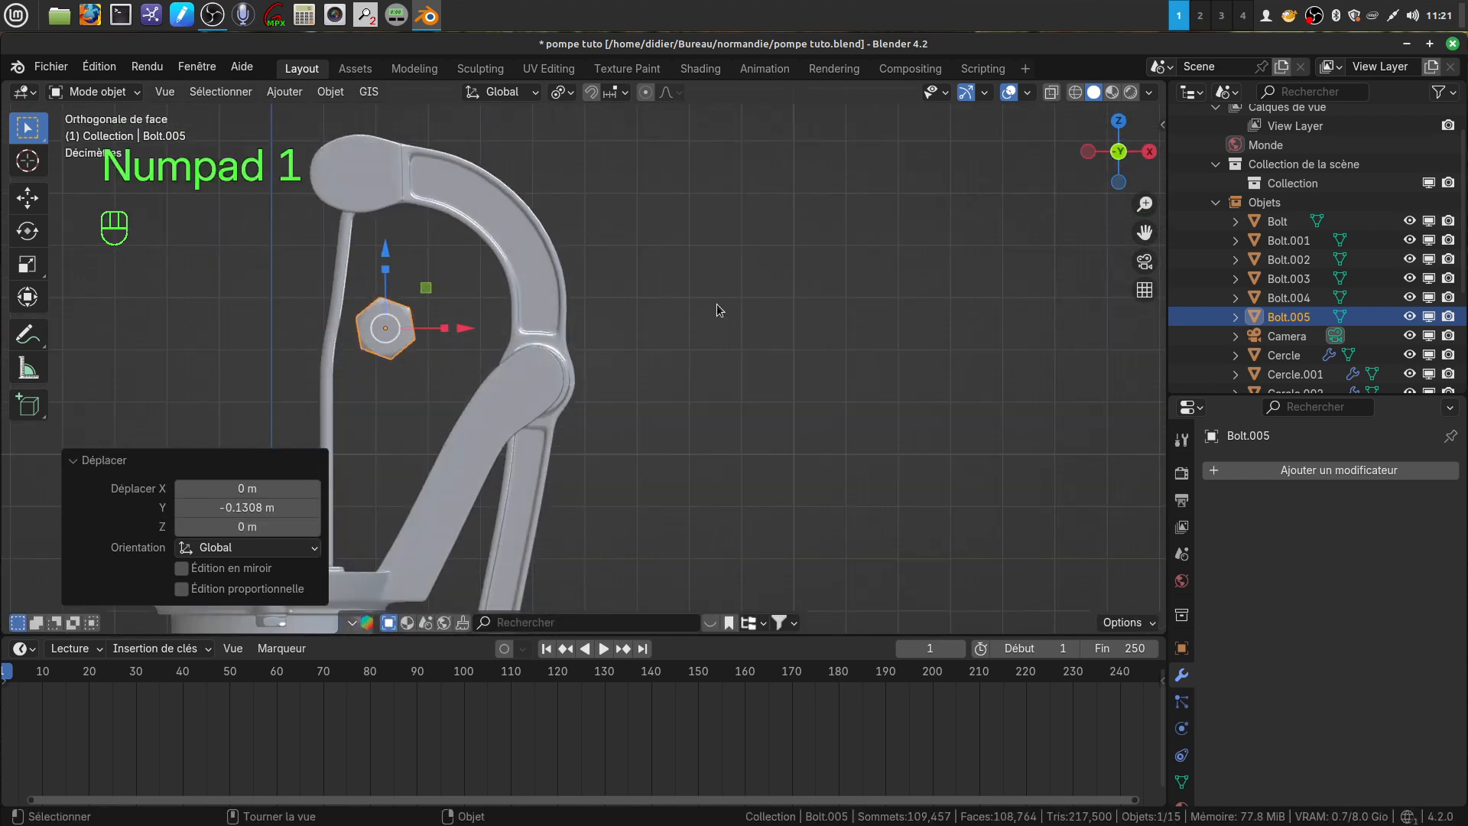
pyautogui.press('g')
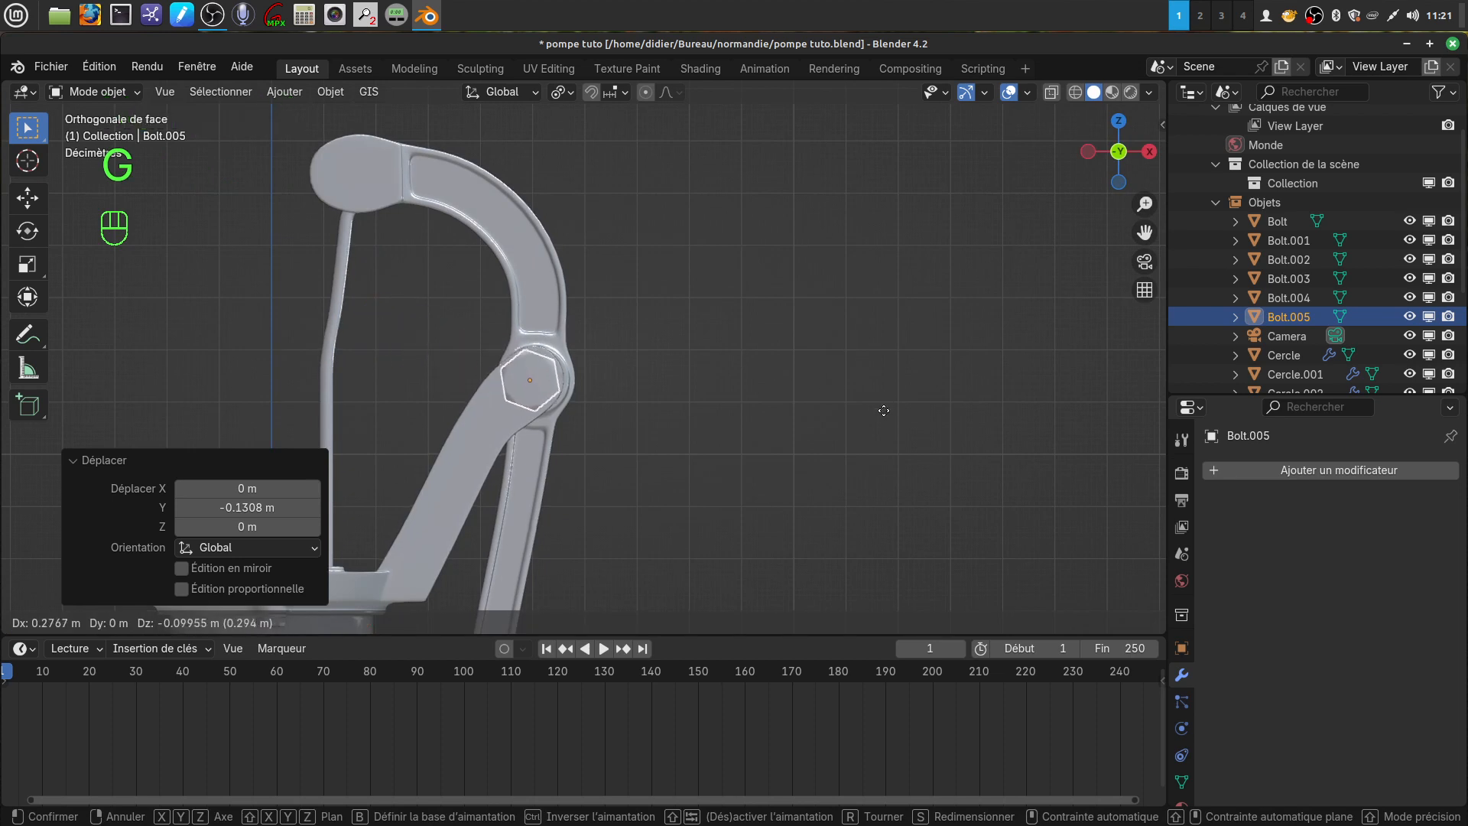
pyautogui.click(888, 413)
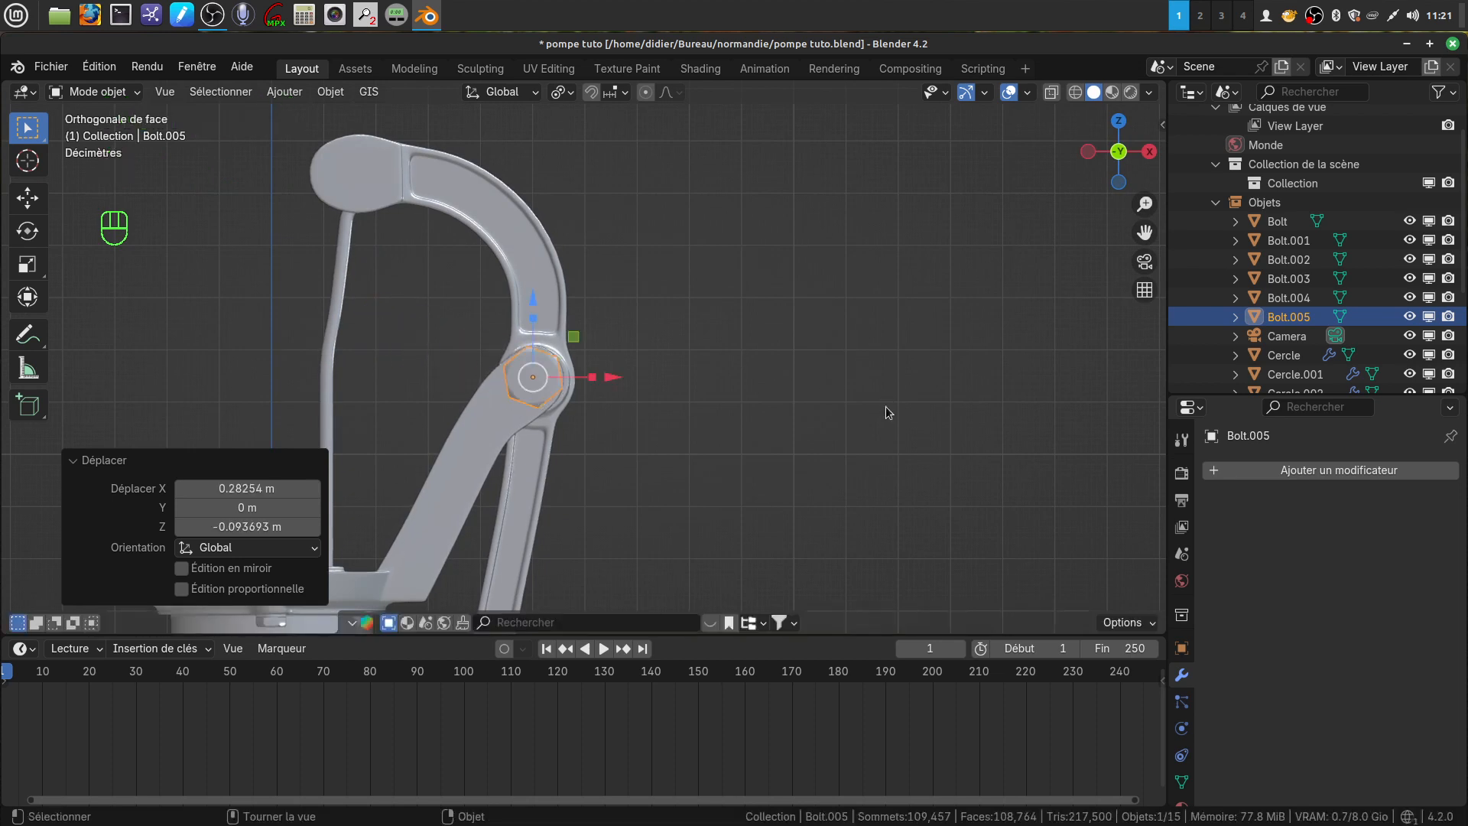
# Step: Scale the pivot bolt to about 0.756 and lower it about 0.006 m along Z to centre it on the pivot
pyautogui.press('s')
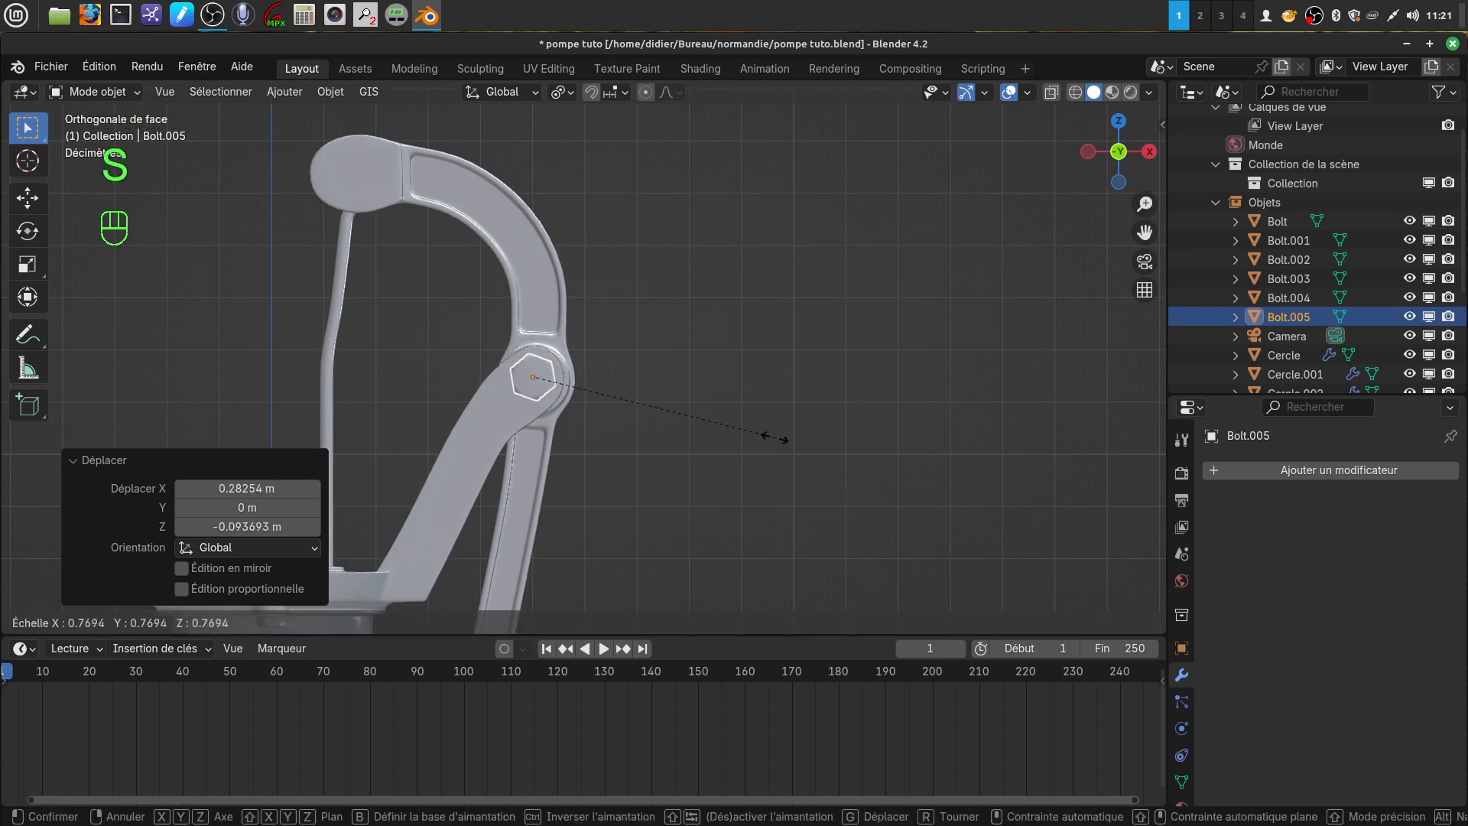
pyautogui.click(772, 437)
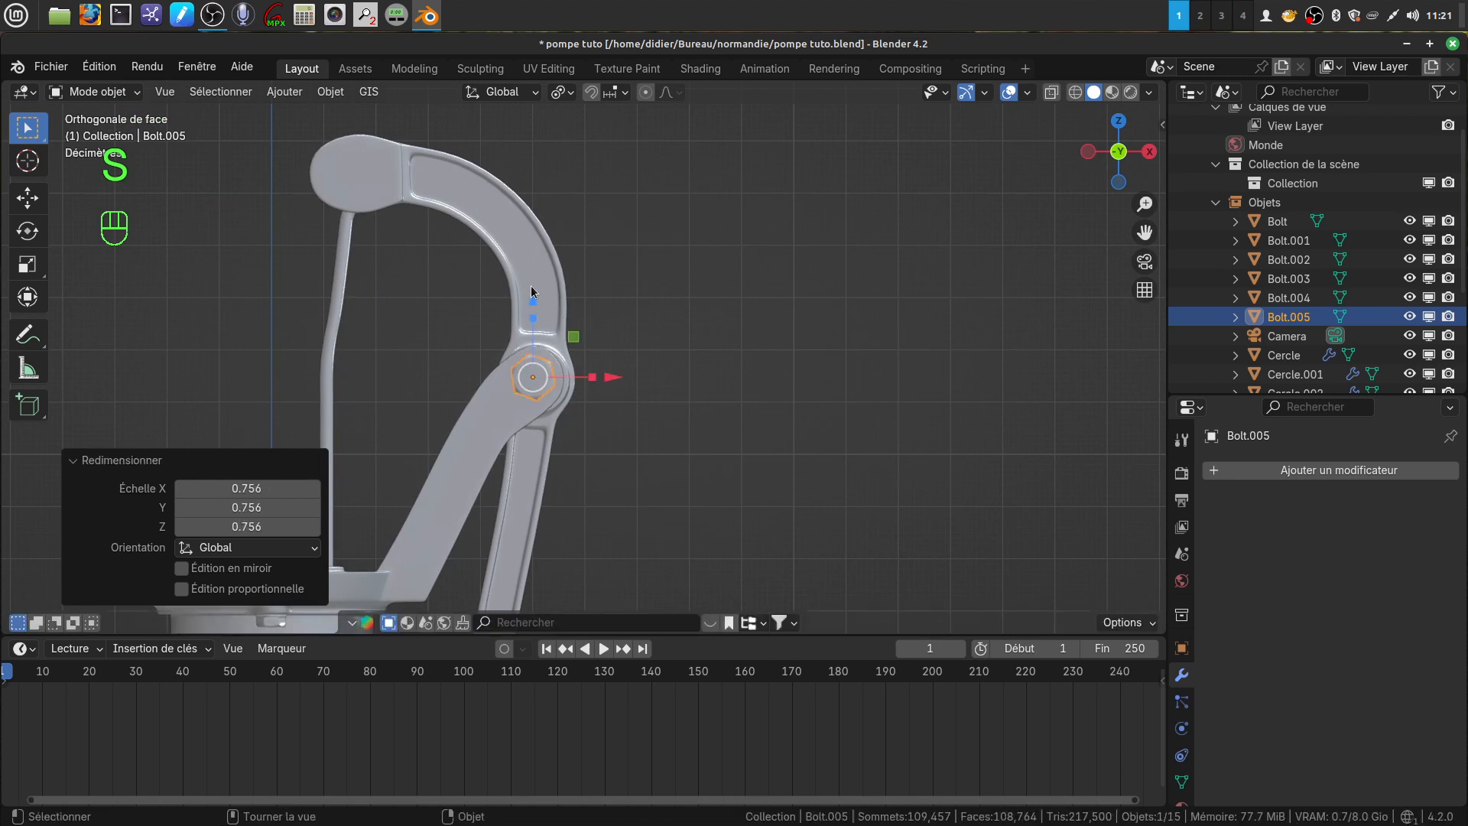
pyautogui.moveTo(533, 298); pyautogui.dragTo(532, 299)
# Step: Slide the pivot bolt about 0.030 m and a further 0.008 m along Y until its head rests against the fork's outer face
pyautogui.moveTo(532, 299); pyautogui.dragTo(571, 407, button='middle')
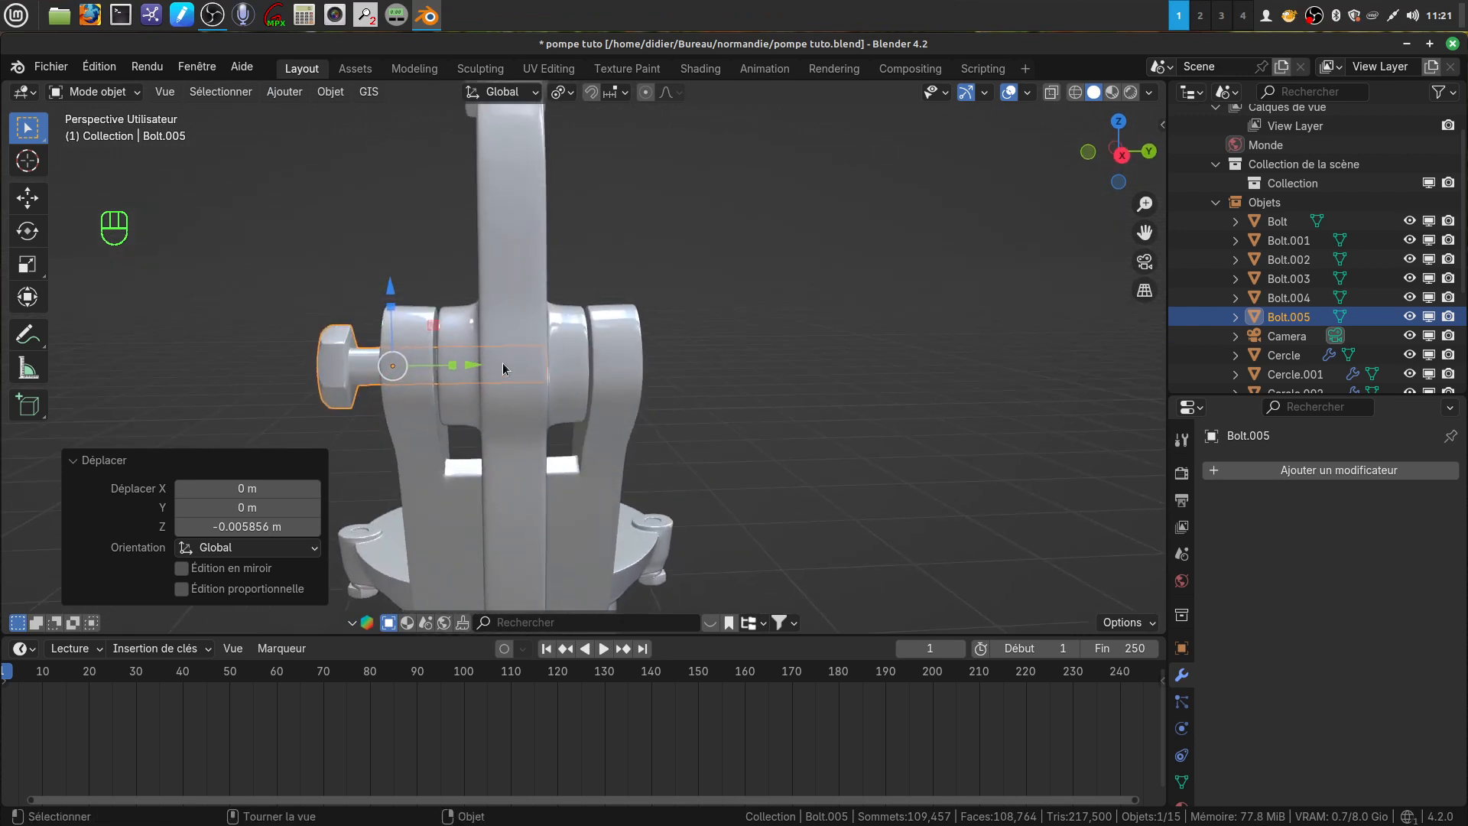
pyautogui.moveTo(469, 372); pyautogui.dragTo(497, 363)
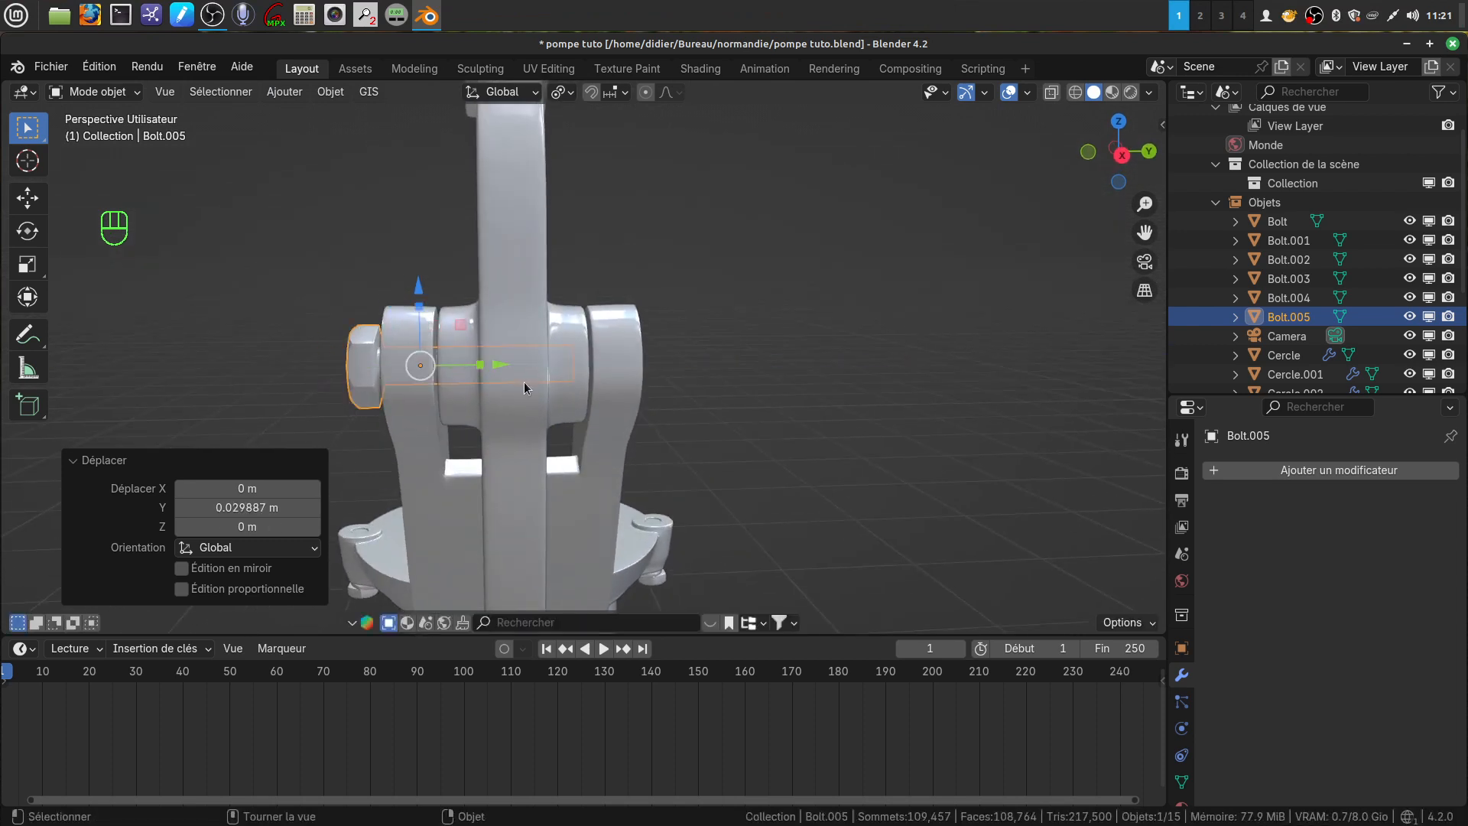
pyautogui.press('KP_3')
pyautogui.scroll(4, 526, 388)
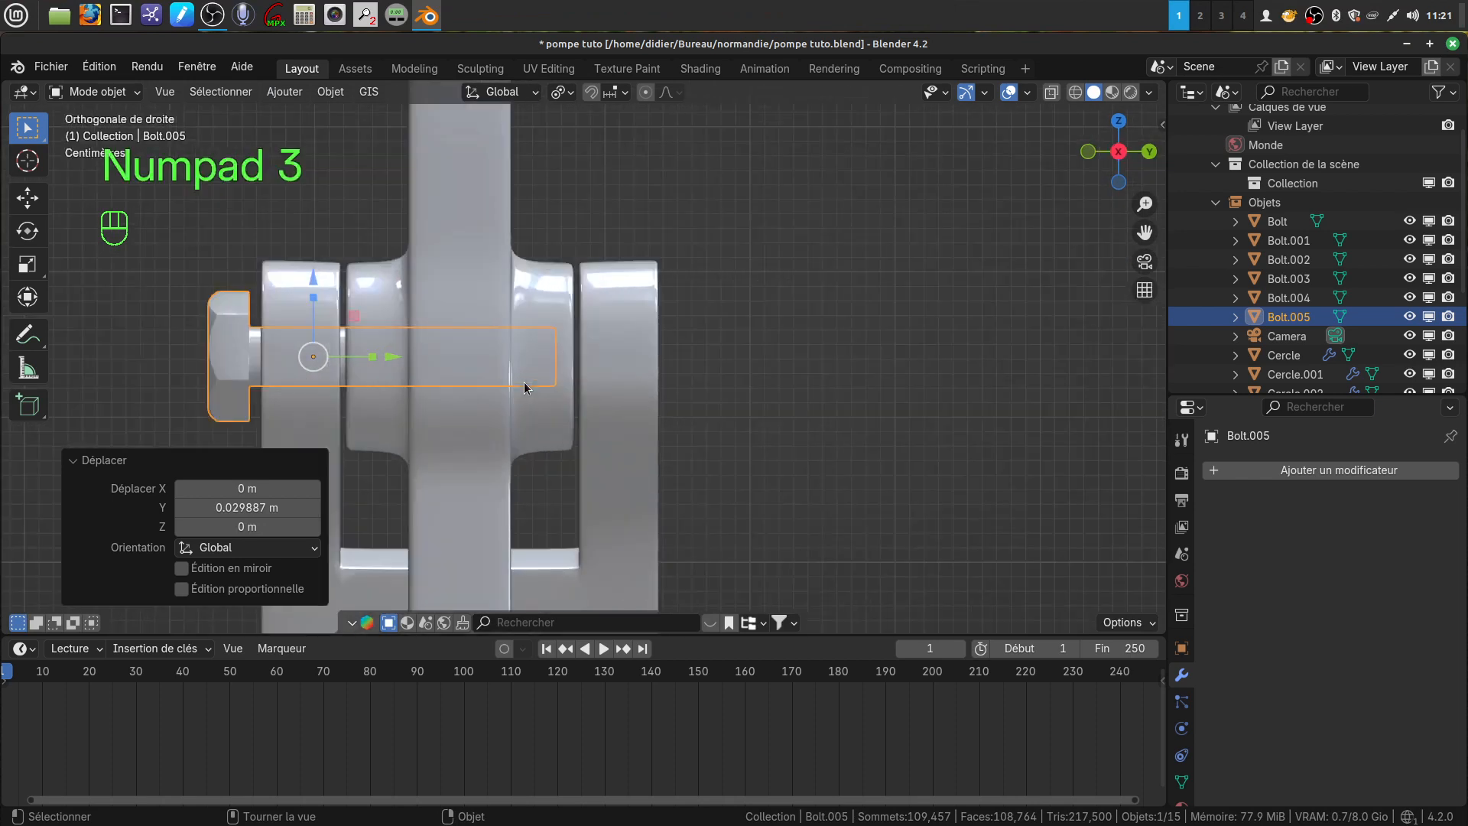
pyautogui.keyDown('shift'); pyautogui.moveTo(527, 386); pyautogui.dragTo(741, 386, button='middle'); pyautogui.keyUp('shift')
pyautogui.moveTo(614, 357); pyautogui.dragTo(627, 357)
pyautogui.keyDown('shift'); pyautogui.moveTo(750, 440); pyautogui.dragTo(639, 390, button='middle'); pyautogui.keyUp('shift')
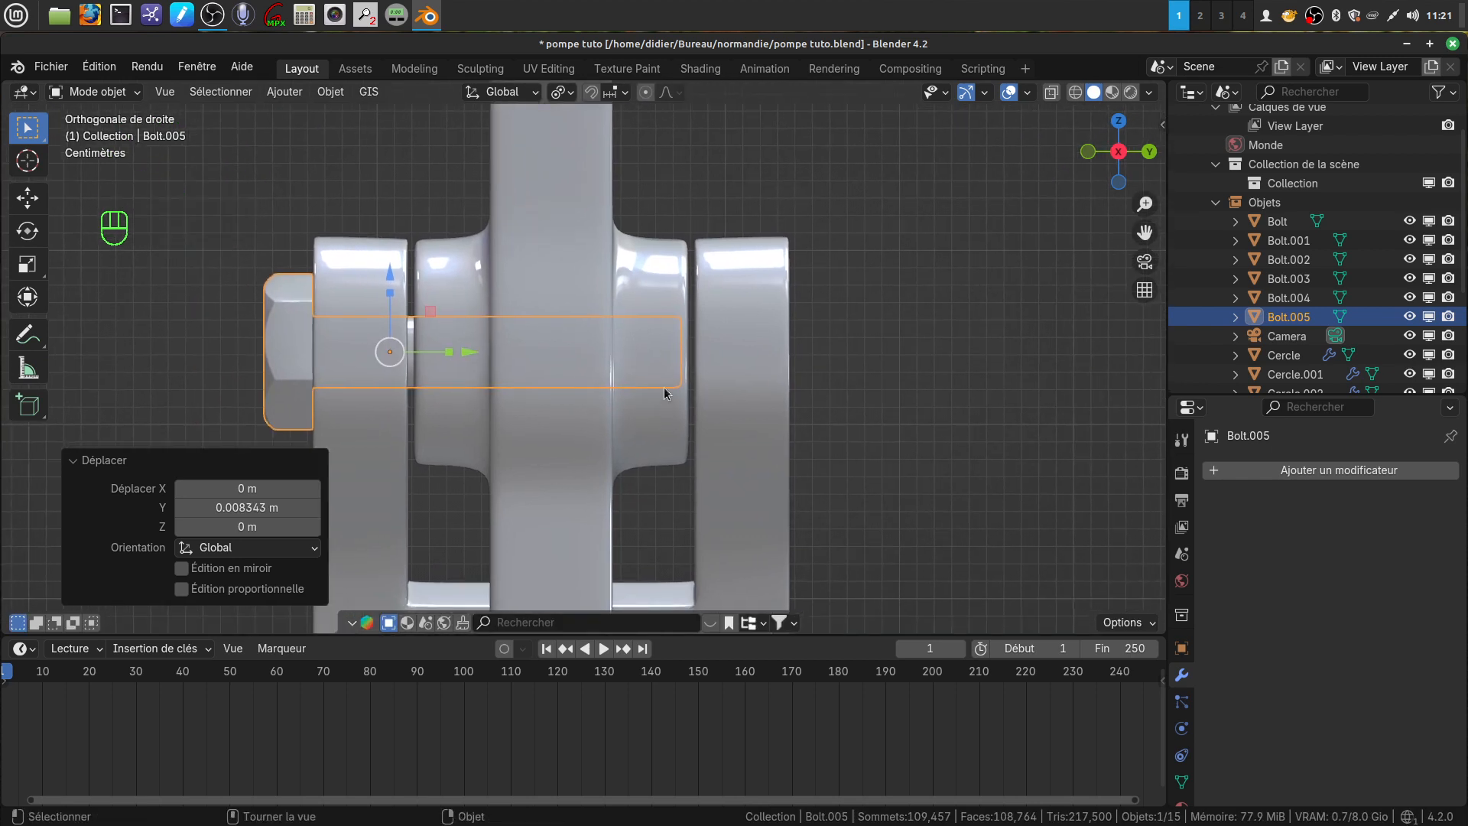
# Step: Lengthen the pivot bolt's shank along Y by moving its end vertices through the far fork arm, and return to solid shading in Object Mode
pyautogui.hotkey('shift', 'z')
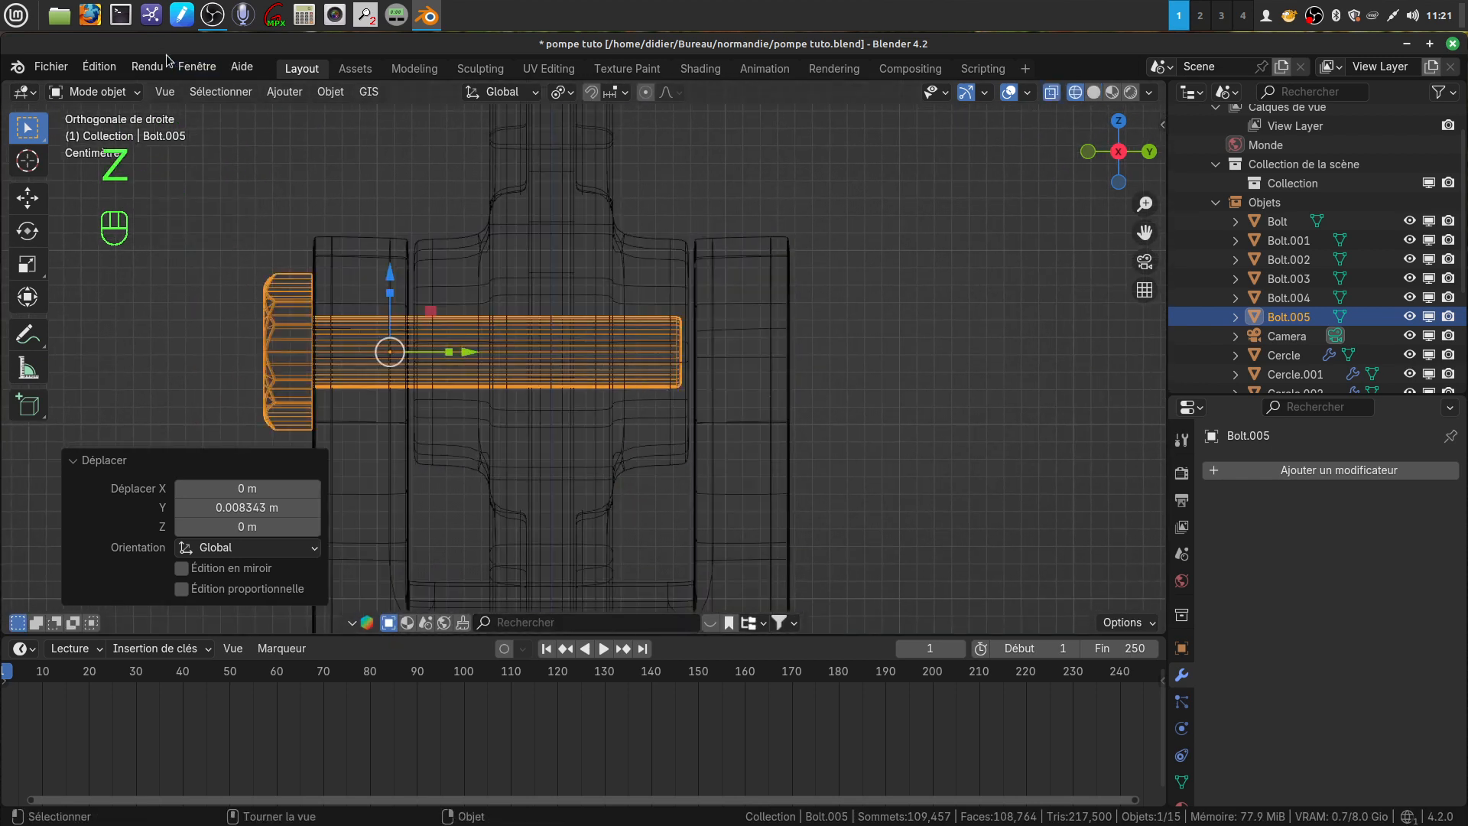
pyautogui.press('Tab')
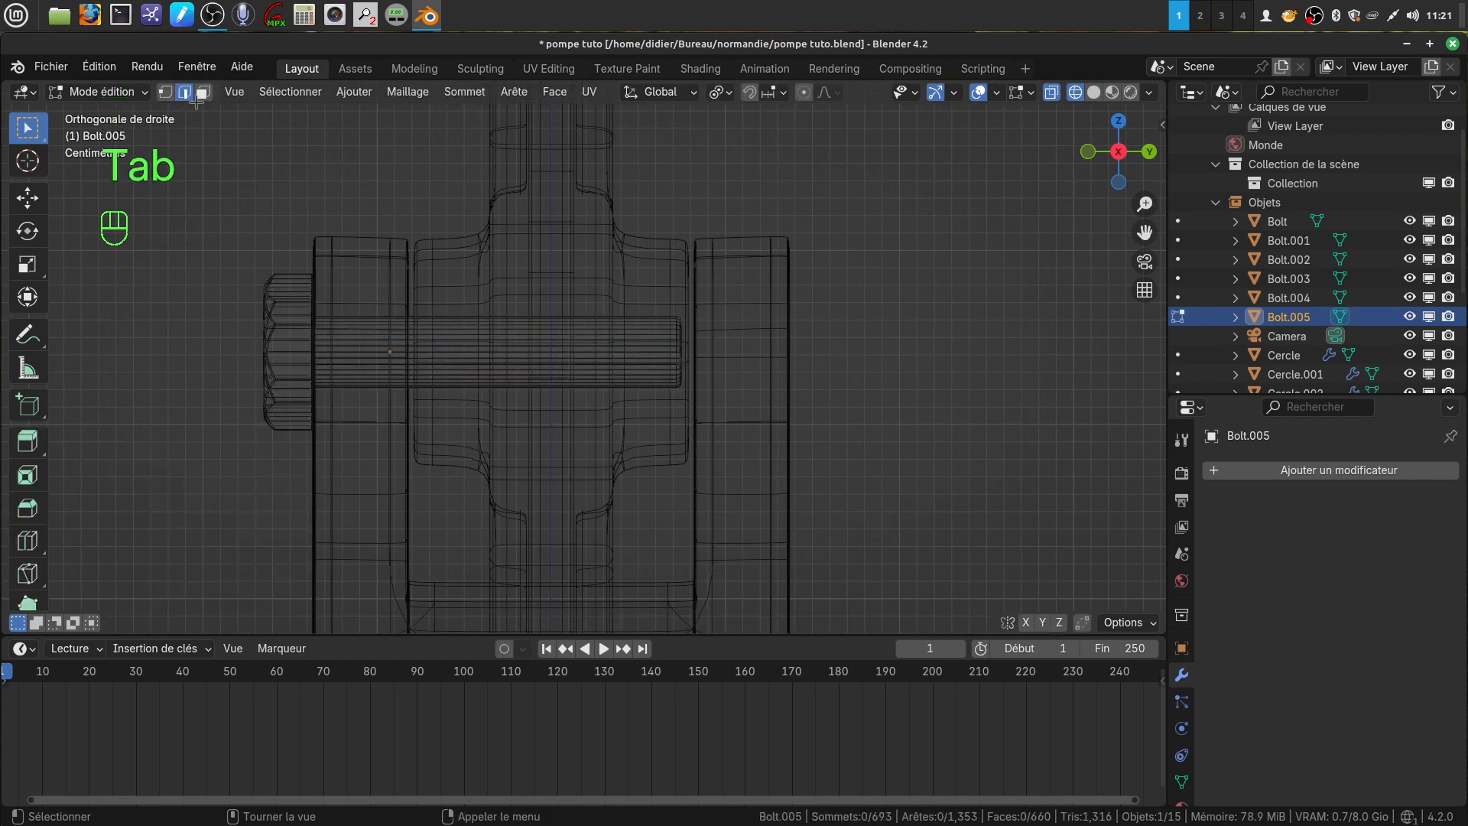
pyautogui.click(165, 92)
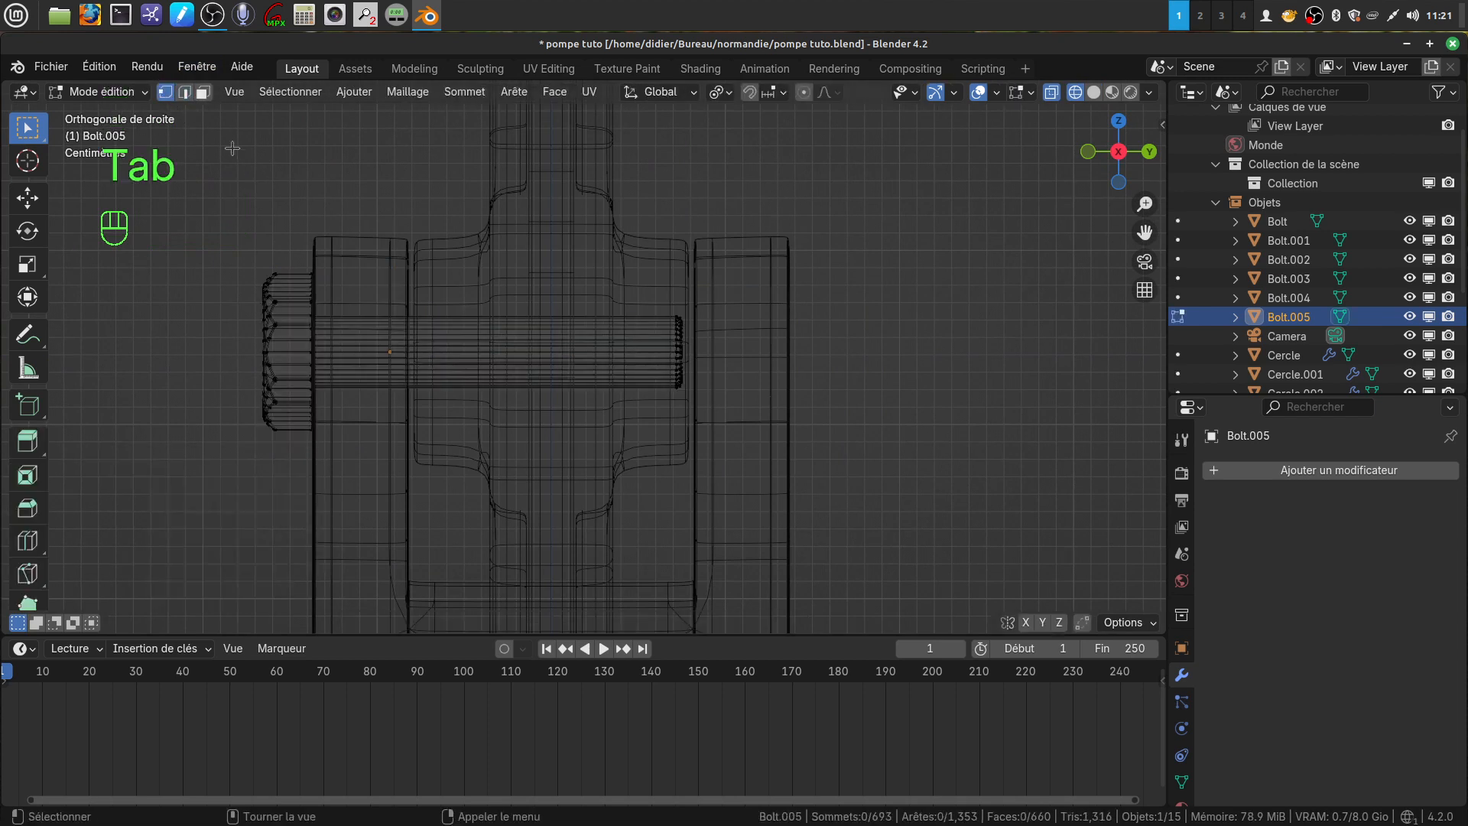
pyautogui.moveTo(643, 286); pyautogui.dragTo(712, 420)
pyautogui.moveTo(751, 352); pyautogui.dragTo(910, 343)
pyautogui.scroll(-4, 800, 455)
pyautogui.keyDown('shift'); pyautogui.moveTo(720, 458); pyautogui.dragTo(659, 519, button='middle'); pyautogui.keyUp('shift')
pyautogui.scroll(-4, 736, 404)
pyautogui.press('Tab')
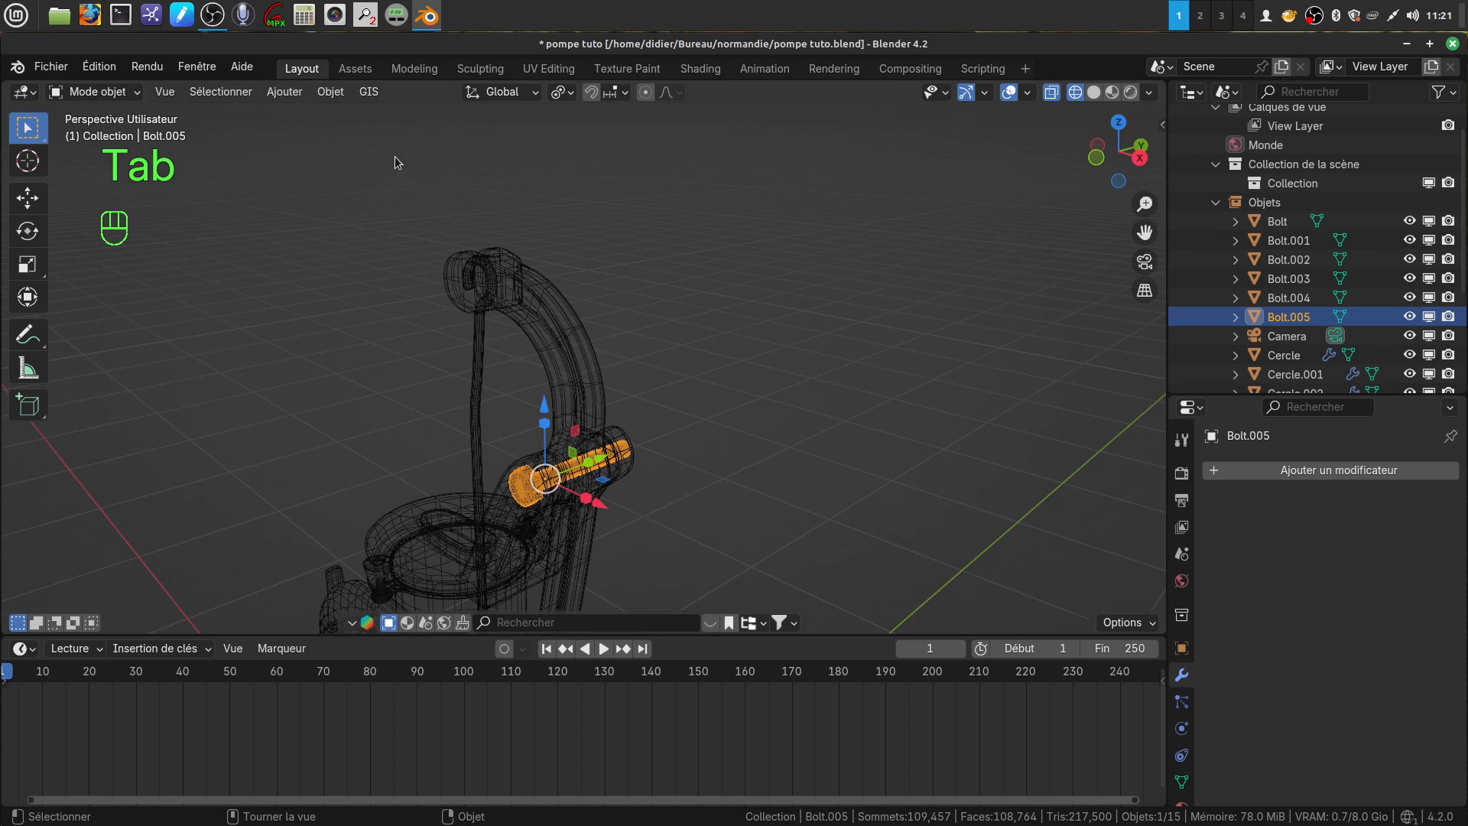
pyautogui.press('z')
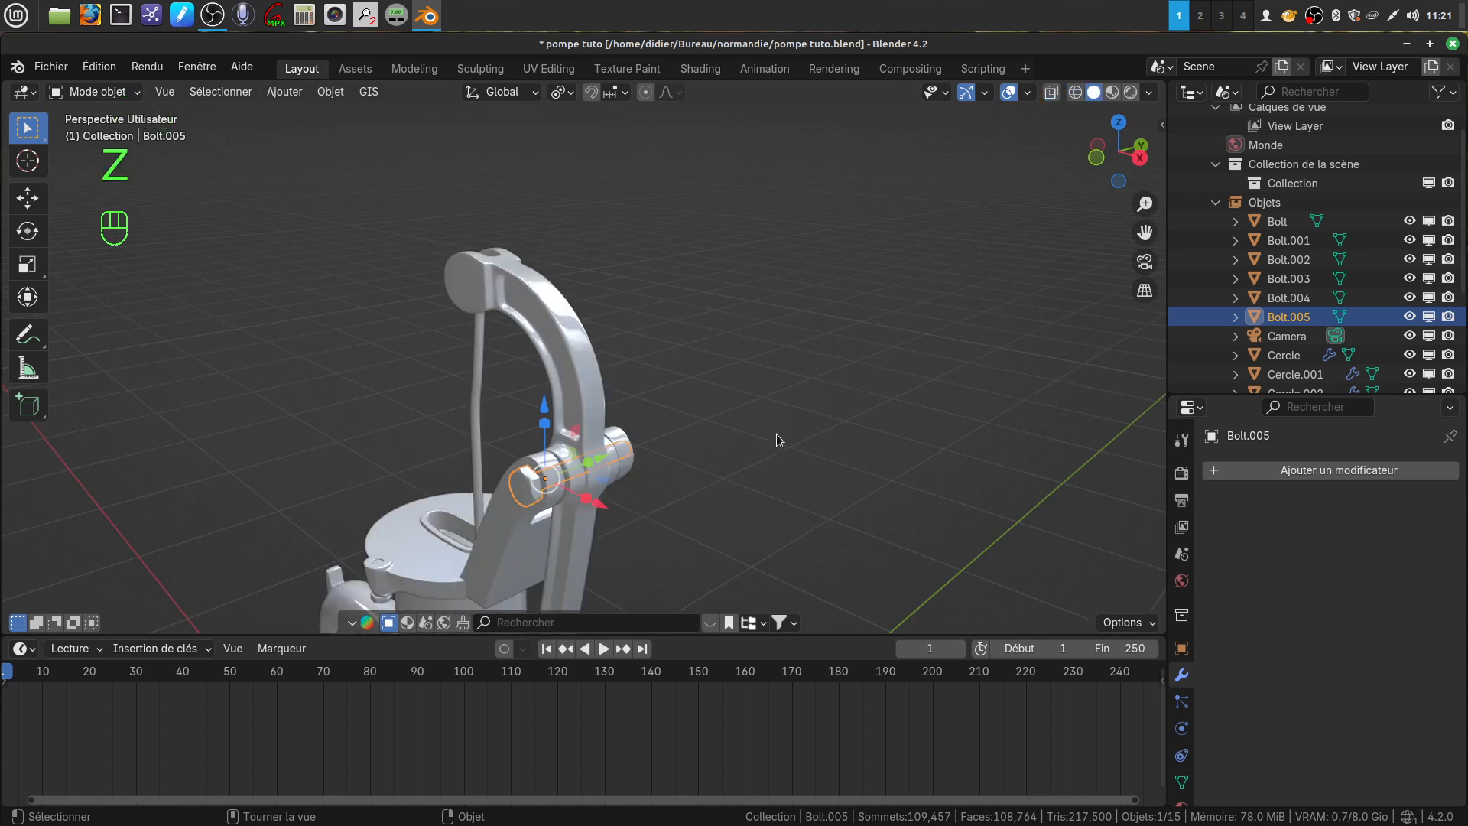
# Step: Duplicate the pivot bolt and raise the copy about 0.424 m along Z
pyautogui.press('shift')
pyautogui.hotkey('shift', 'd')
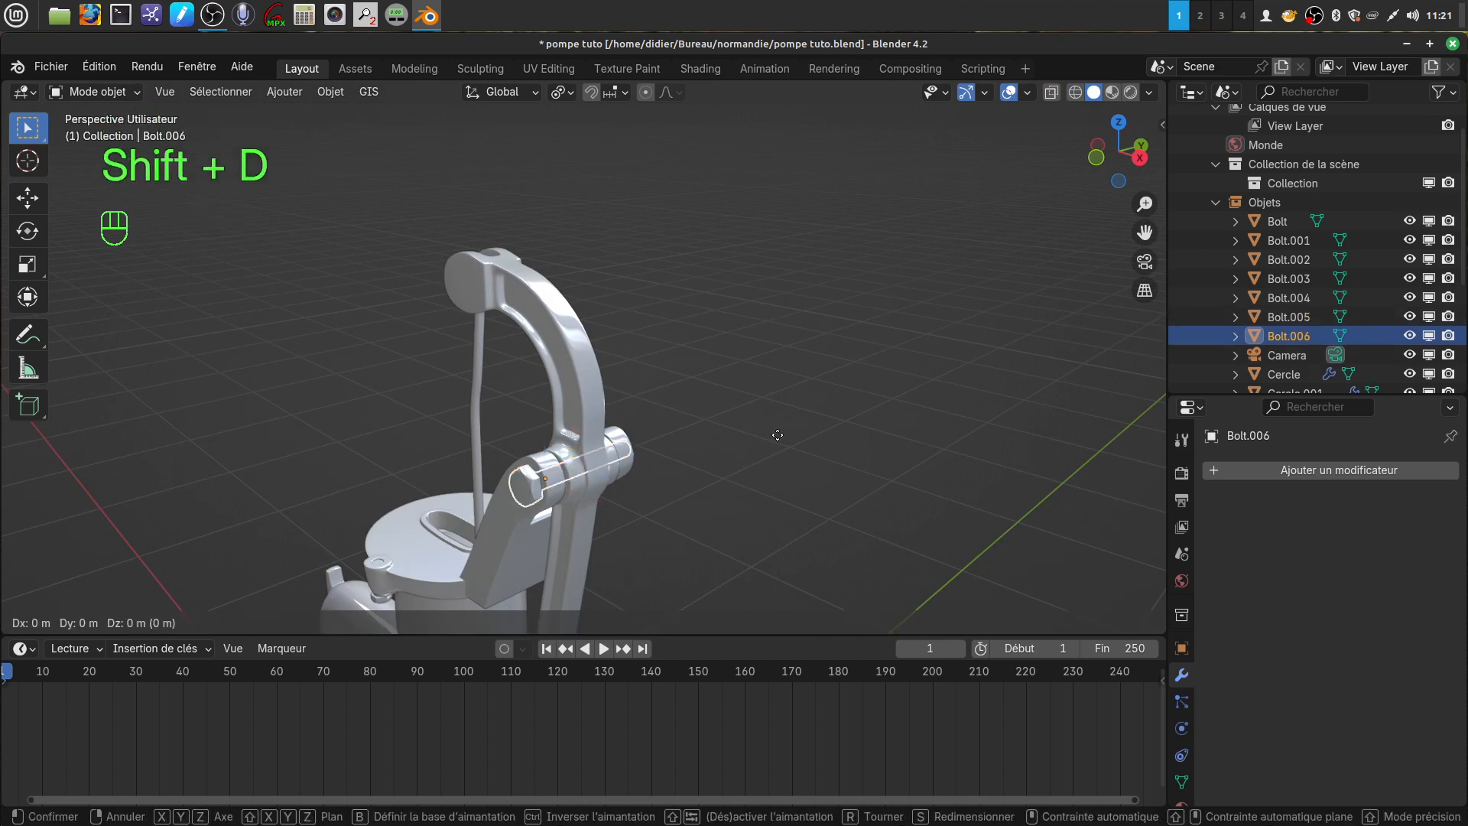
pyautogui.click(777, 435)
pyautogui.moveTo(546, 419); pyautogui.dragTo(534, 222)
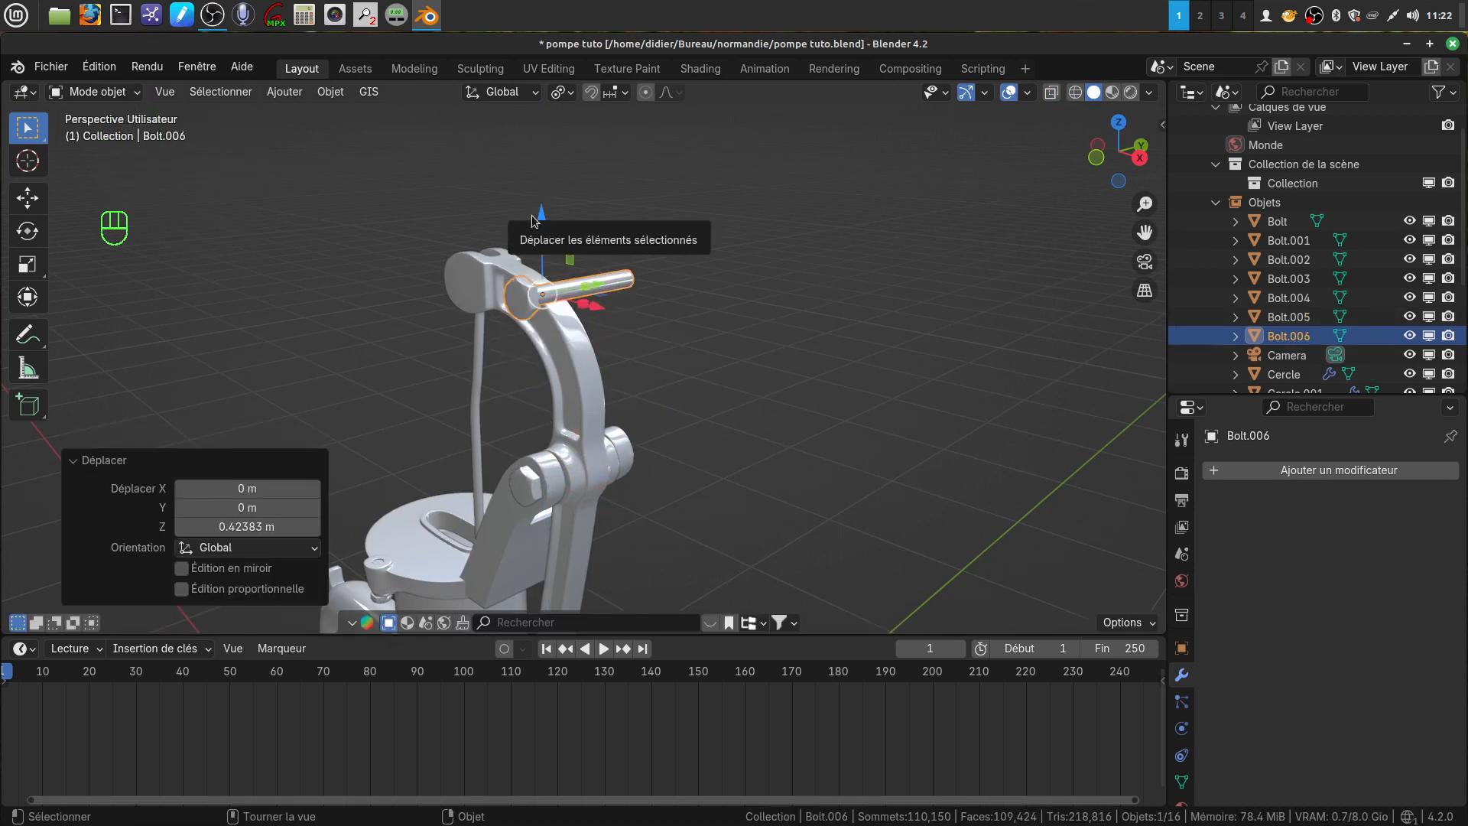
# Step: Move the copied bolt onto the centre of the handle's rounded head and slide it about 0.081 m along Y into the fork
pyautogui.press('KP_1')
pyautogui.scroll(4, 531, 214)
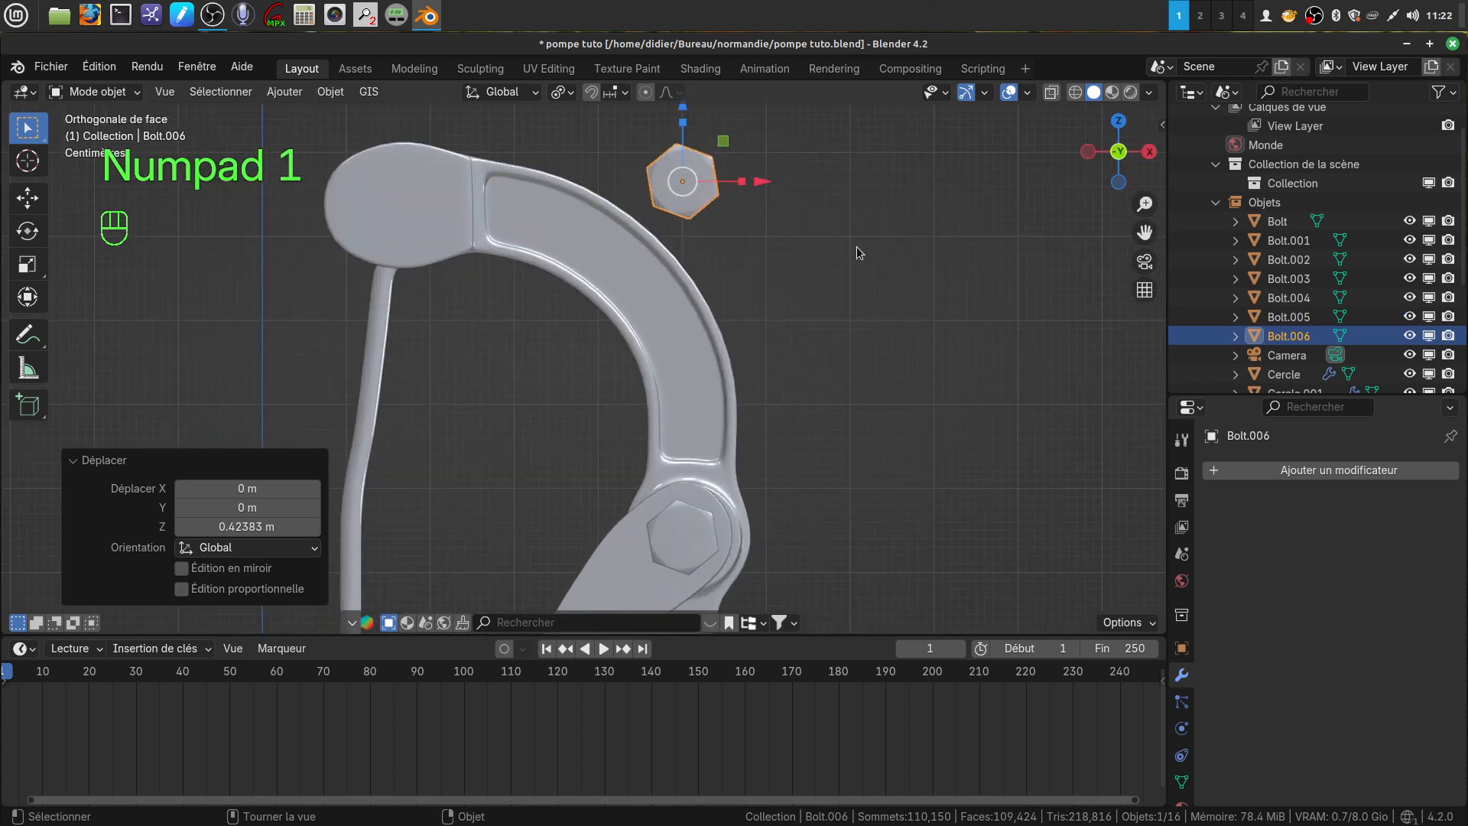
pyautogui.press('g')
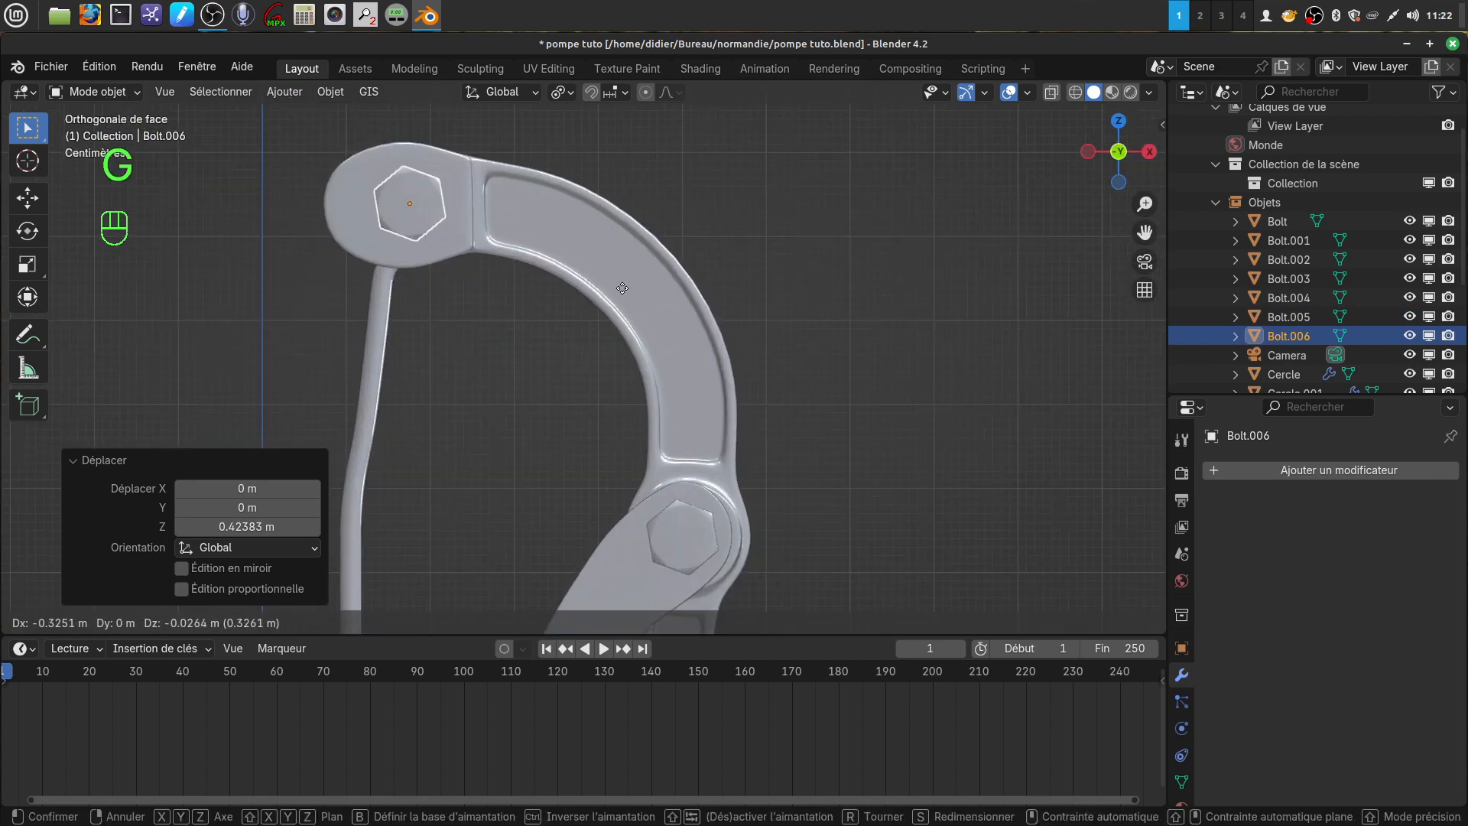
pyautogui.click(610, 286)
pyautogui.moveTo(580, 283); pyautogui.dragTo(511, 327, button='middle')
pyautogui.moveTo(521, 208); pyautogui.dragTo(450, 220)
pyautogui.moveTo(449, 220); pyautogui.dragTo(705, 258, button='middle')
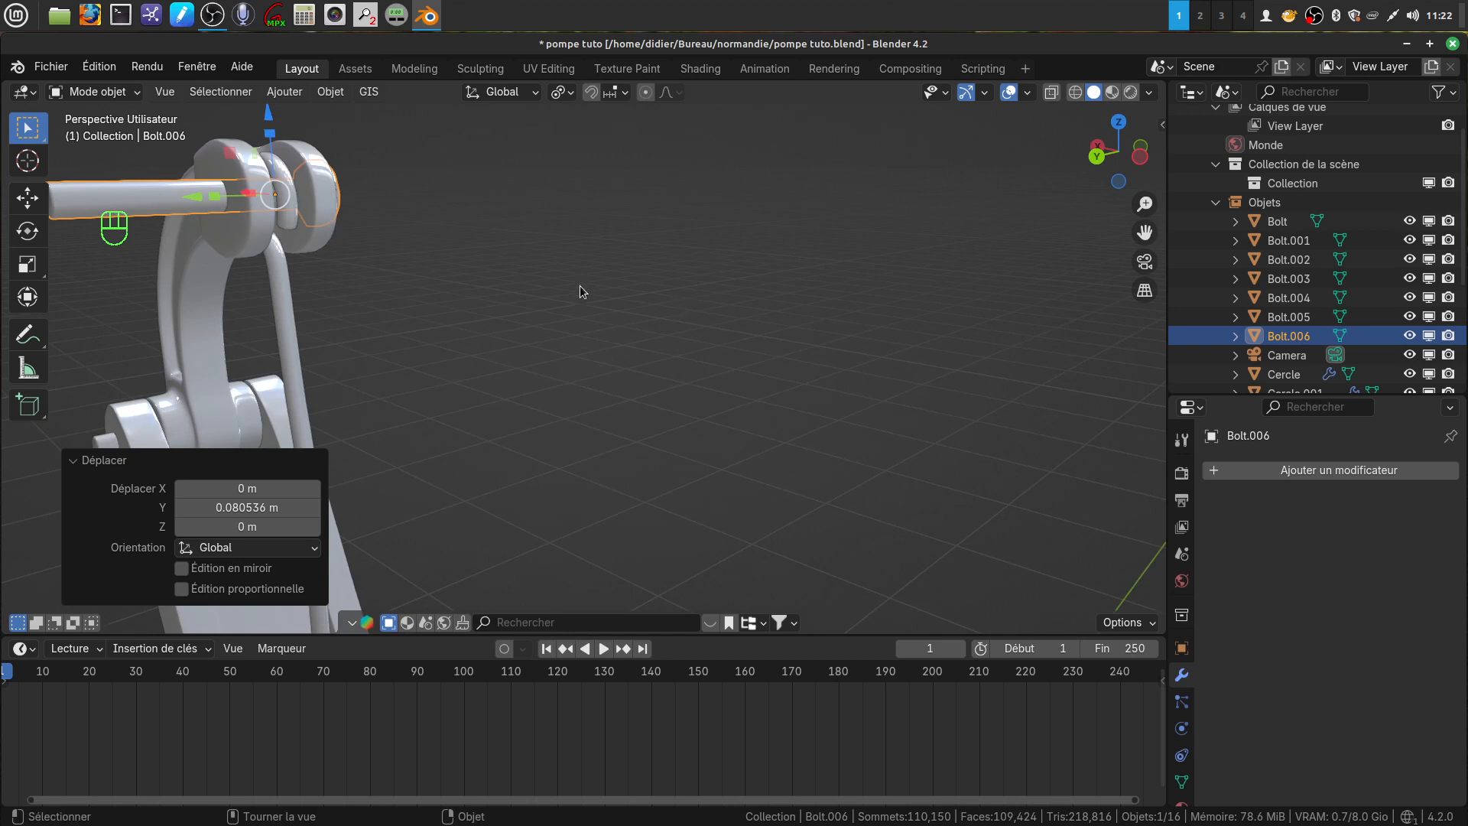
# Step: Shorten the head bolt's shank by moving its end vertices about -0.157 m and a further -0.002 m along Y, and return to Object Mode
pyautogui.keyDown('shift'); pyautogui.moveTo(449, 294); pyautogui.dragTo(961, 443, button='middle'); pyautogui.keyUp('shift')
pyautogui.scroll(3, 746, 432)
pyautogui.moveTo(746, 431); pyautogui.dragTo(631, 412, button='middle')
pyautogui.press('Tab')
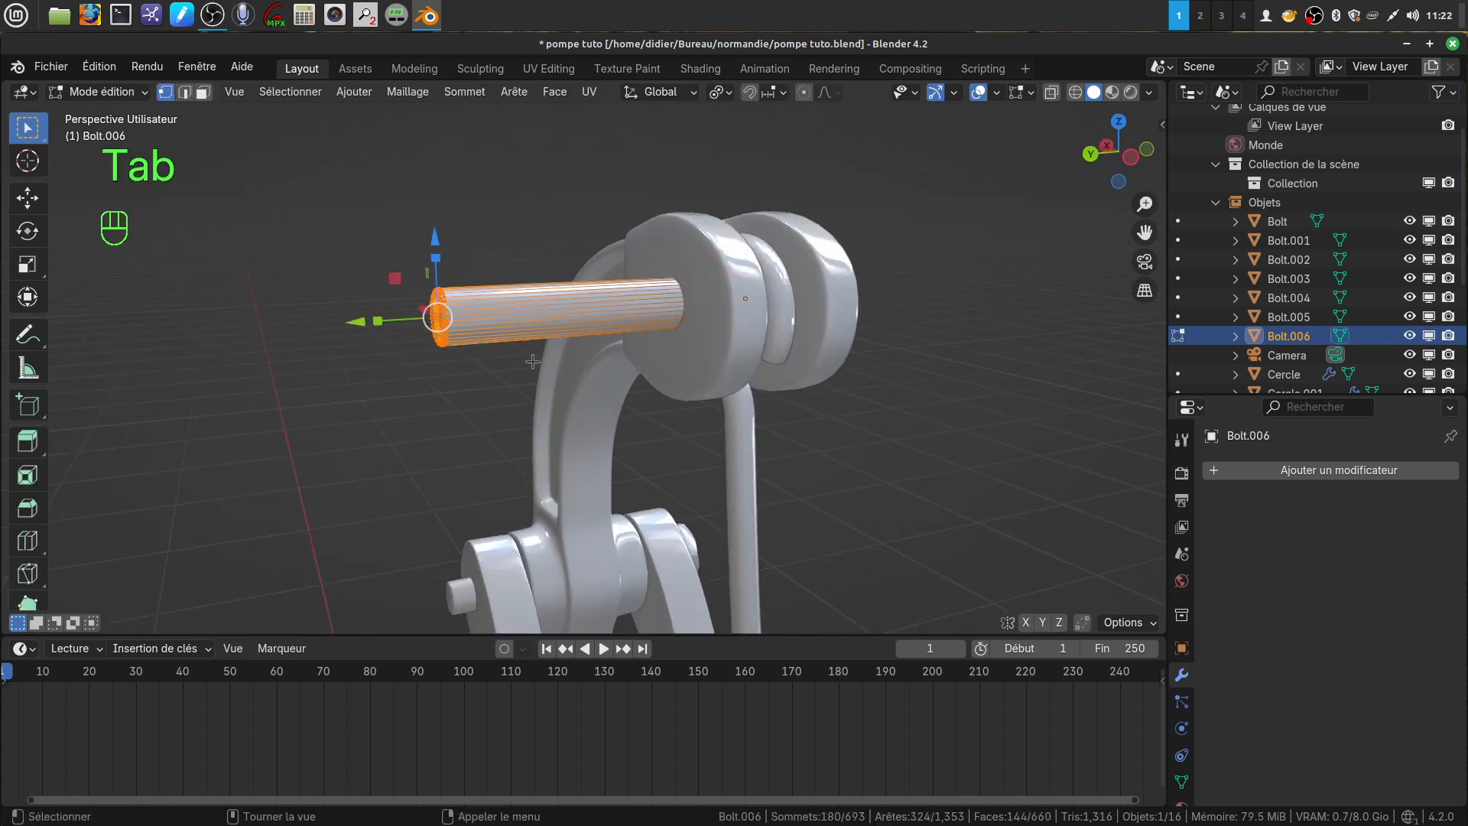
pyautogui.moveTo(344, 324); pyautogui.dragTo(550, 303)
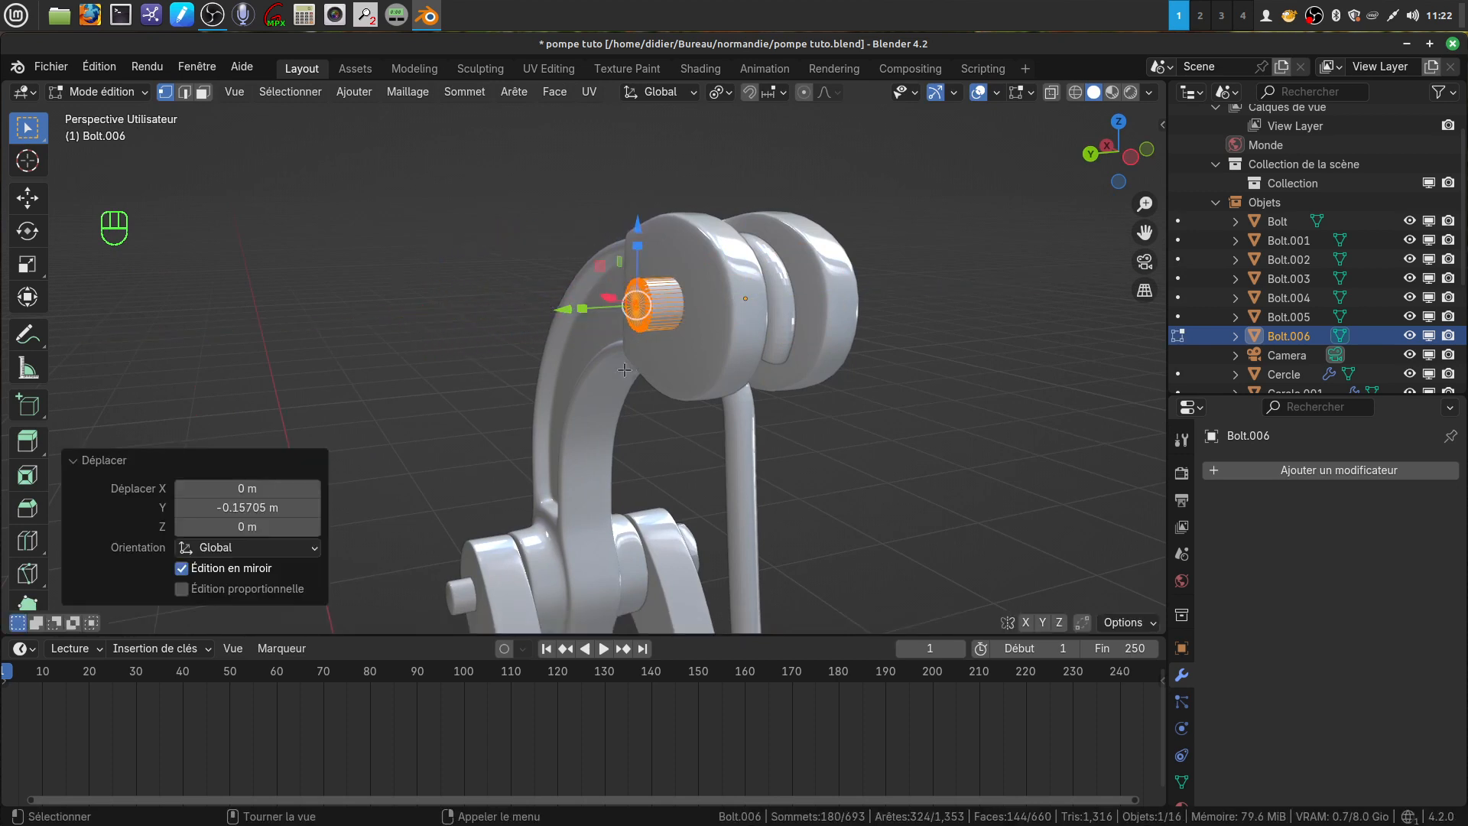
pyautogui.moveTo(550, 303); pyautogui.dragTo(478, 313, button='middle')
pyautogui.moveTo(459, 295); pyautogui.dragTo(461, 295)
pyautogui.scroll(-4, 589, 394)
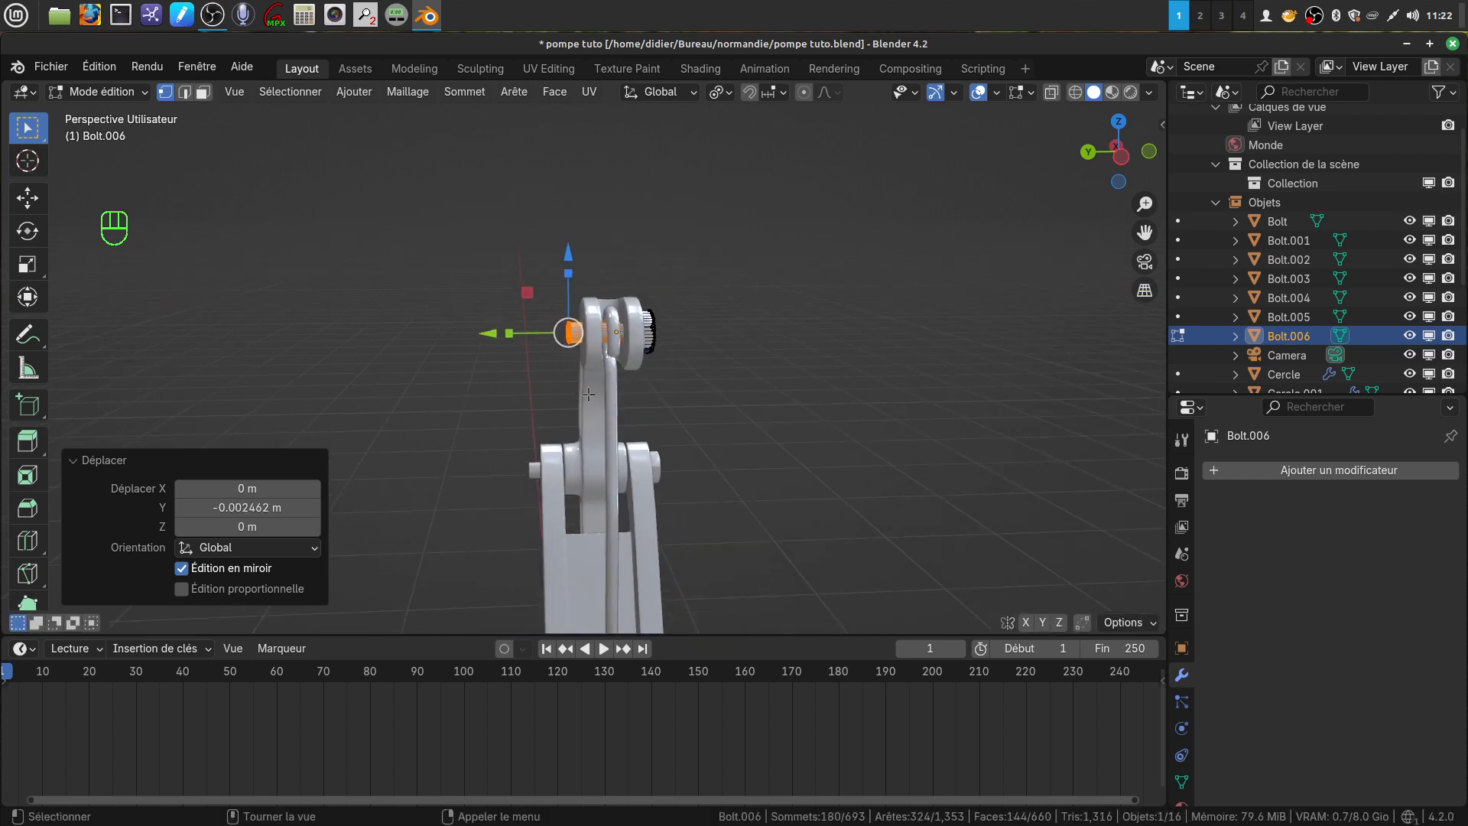
pyautogui.scroll(-2, 588, 394)
pyautogui.keyDown('shift'); pyautogui.moveTo(621, 434); pyautogui.dragTo(502, 282, button='middle'); pyautogui.keyUp('shift')
pyautogui.press('Tab')
# Step: Examine the whole pump, from the spout and middle flange down to the base and back up to the handle
pyautogui.scroll(-2, 500, 341)
pyautogui.scroll(-3, 502, 255)
pyautogui.moveTo(599, 388); pyautogui.dragTo(529, 357, button='middle')
pyautogui.scroll(3, 590, 444)
pyautogui.scroll(-3, 529, 356)
pyautogui.keyDown('shift'); pyautogui.moveTo(561, 413); pyautogui.dragTo(567, 354, button='middle'); pyautogui.keyUp('shift')
pyautogui.scroll(6, 592, 465)
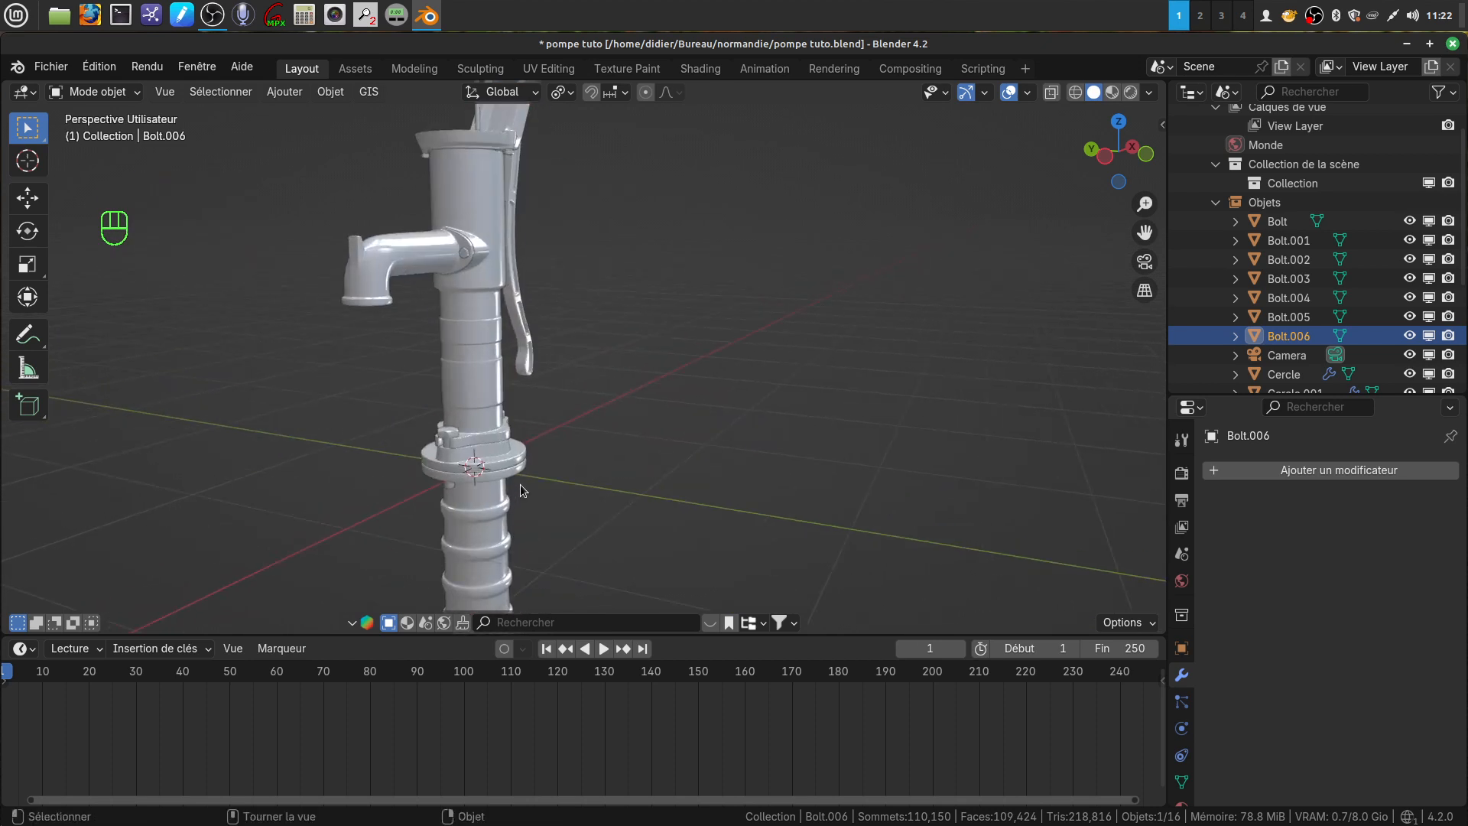
pyautogui.scroll(3, 520, 490)
pyautogui.keyDown('shift'); pyautogui.moveTo(491, 456); pyautogui.dragTo(674, 310, button='middle'); pyautogui.keyUp('shift')
pyautogui.moveTo(534, 452); pyautogui.dragTo(552, 323, button='middle')
pyautogui.scroll(-4, 553, 546)
pyautogui.moveTo(549, 524)
pyautogui.keyDown('shift'); pyautogui.mouseDown(button='middle')
pyautogui.moveTo(548, 497)
pyautogui.moveTo(552, 514)
pyautogui.mouseUp(button='middle'); pyautogui.keyUp('shift')
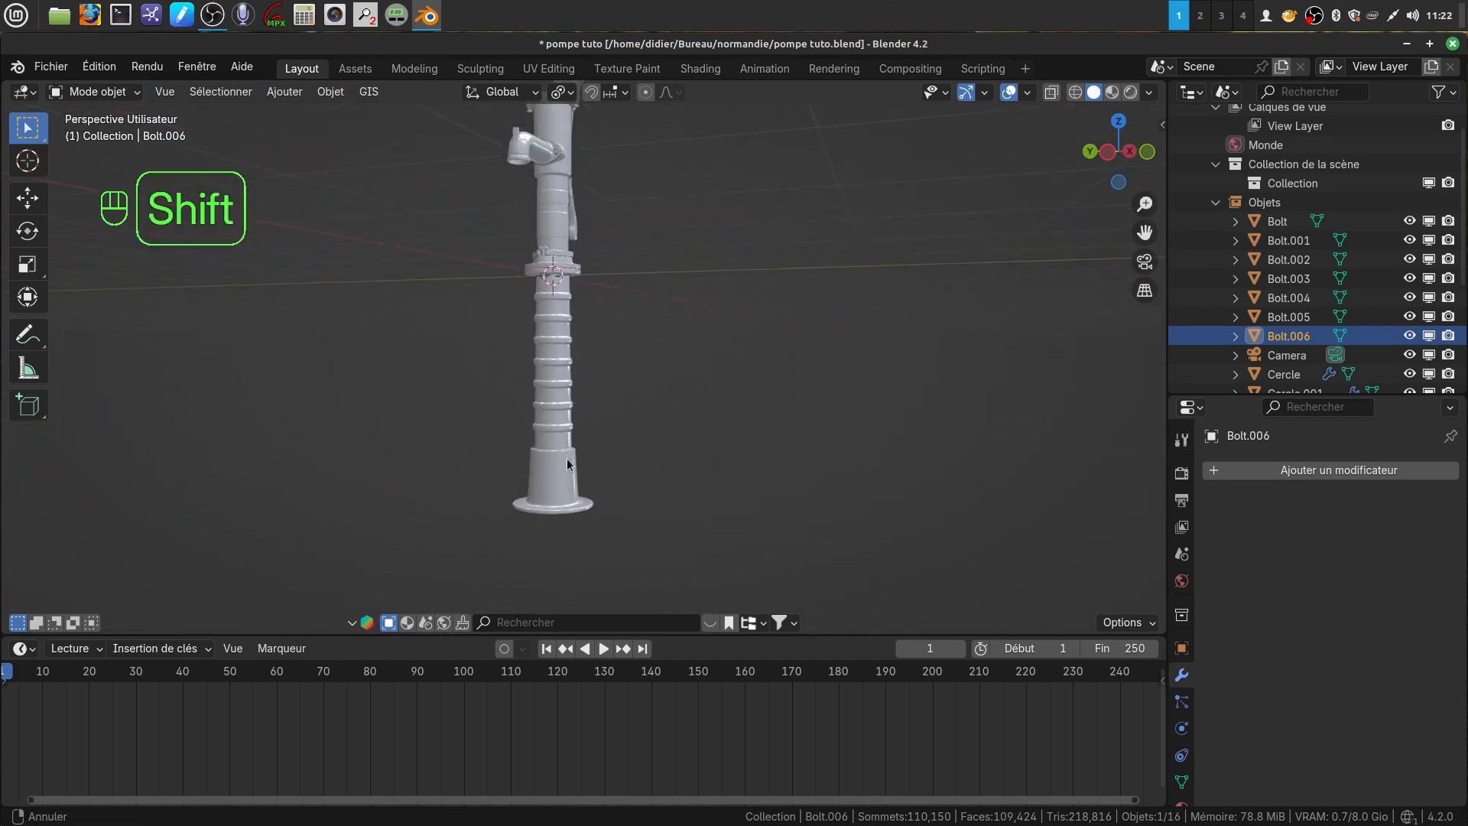
pyautogui.keyDown('shift'); pyautogui.moveTo(567, 458); pyautogui.dragTo(549, 100, button='middle'); pyautogui.keyUp('shift')
pyautogui.scroll(5, 555, 112)
pyautogui.keyDown('shift'); pyautogui.moveTo(540, 223); pyautogui.dragTo(608, 435, button='middle'); pyautogui.keyUp('shift')
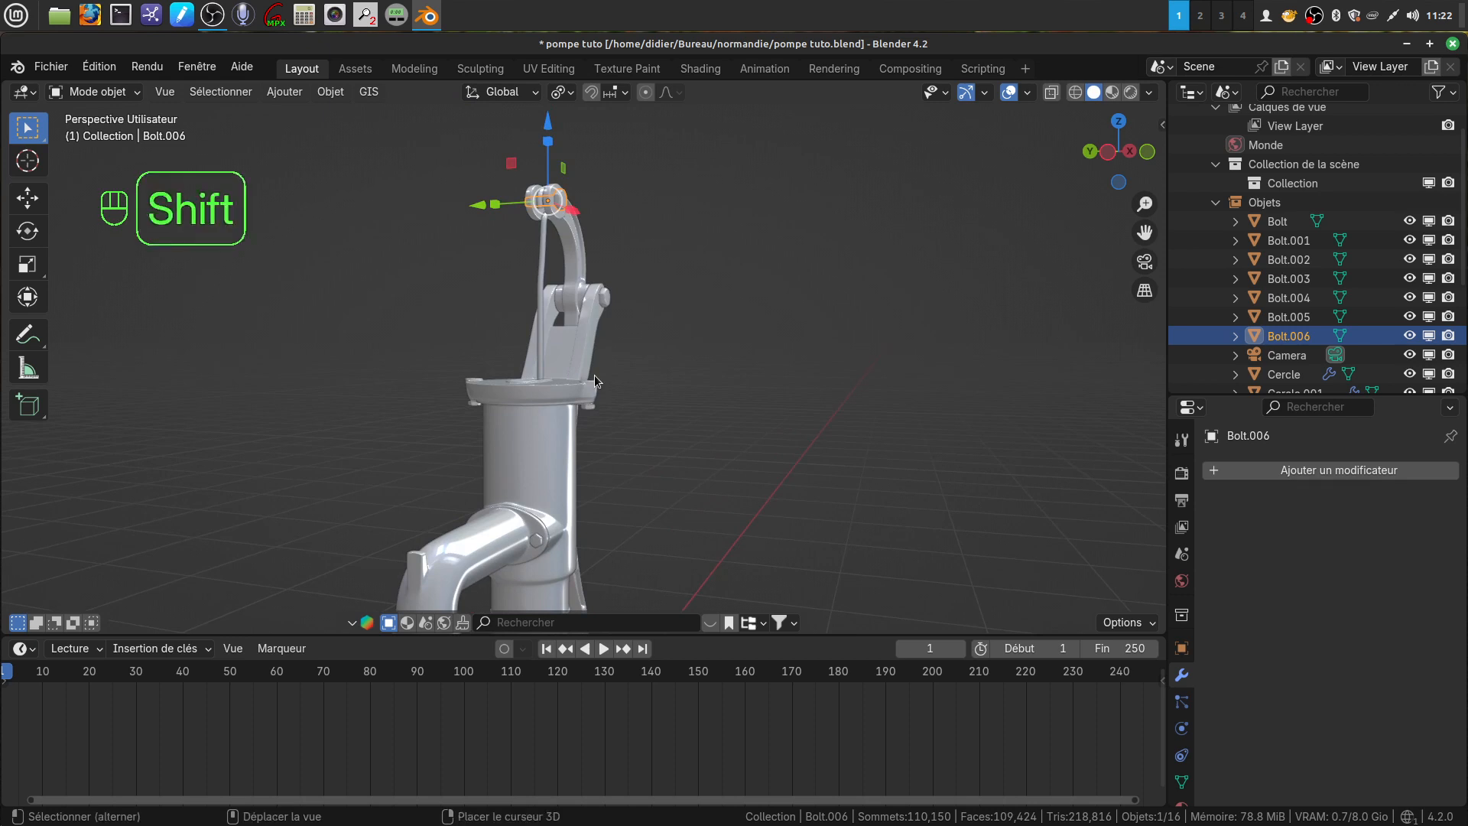
# Step: Duplicate the handle head's bolt and move the copy about -1.575 m along Z, -1.2 m along Y and a further -3.12 m along Z
pyautogui.hotkey('shift', 'd')
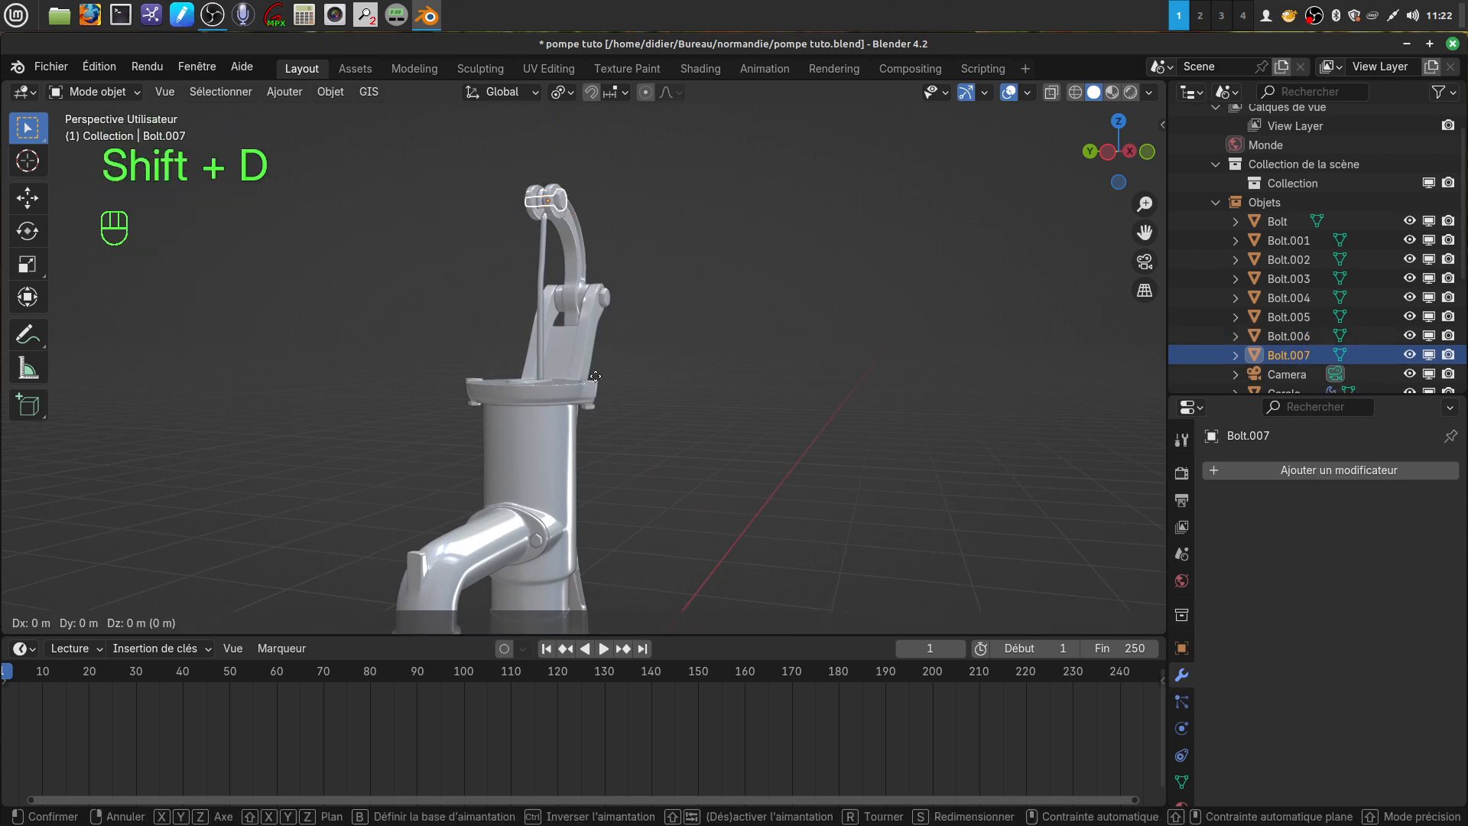
pyautogui.rightClick(595, 376)
pyautogui.moveTo(556, 140); pyautogui.dragTo(565, 526)
pyautogui.scroll(-2, 566, 526)
pyautogui.scroll(-4, 566, 526)
pyautogui.keyDown('shift'); pyautogui.moveTo(566, 526); pyautogui.dragTo(584, 344, button='middle'); pyautogui.keyUp('shift')
pyautogui.moveTo(520, 253); pyautogui.dragTo(607, 277)
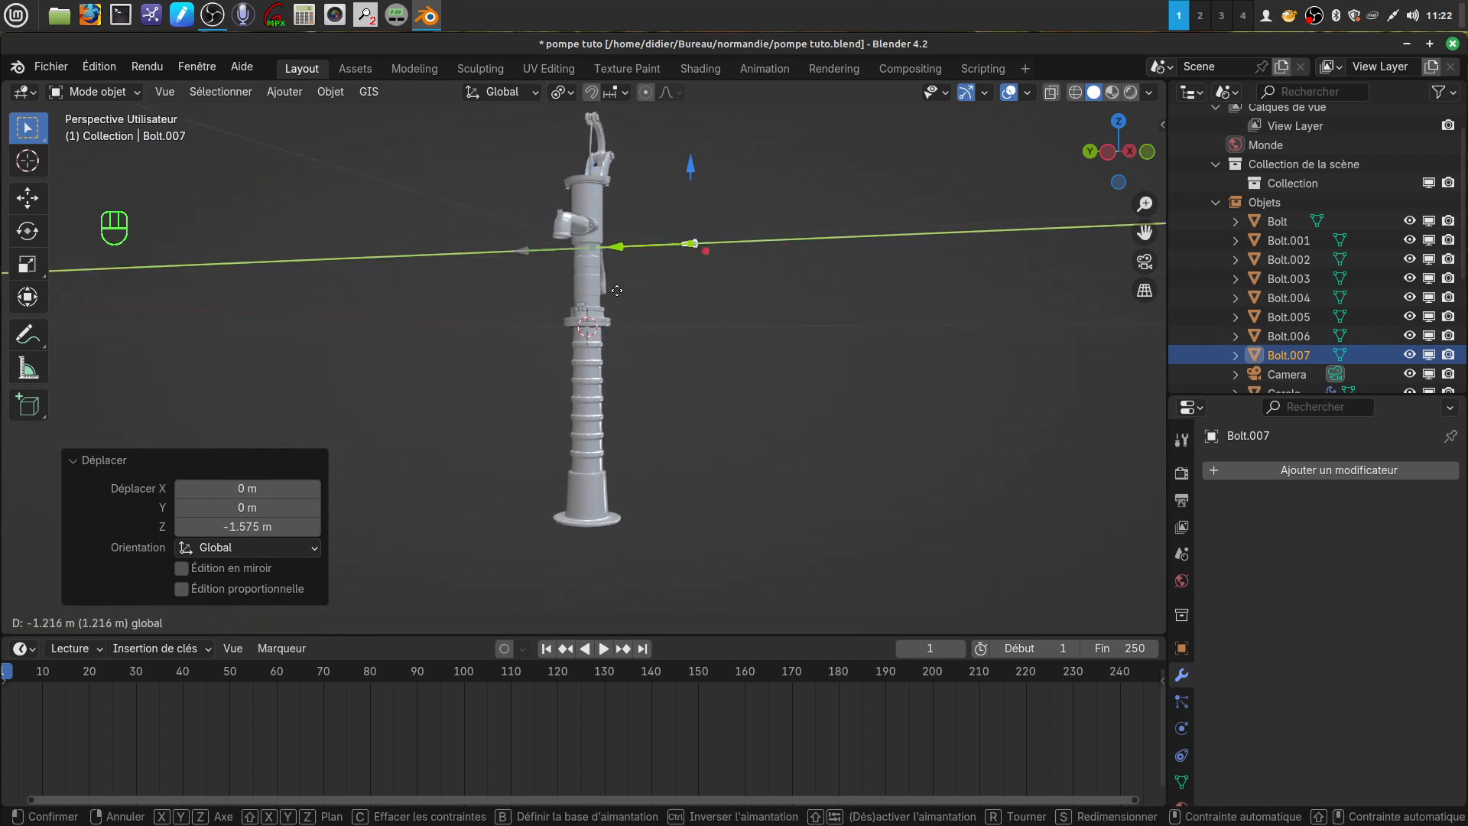
pyautogui.moveTo(691, 170); pyautogui.dragTo(677, 430)
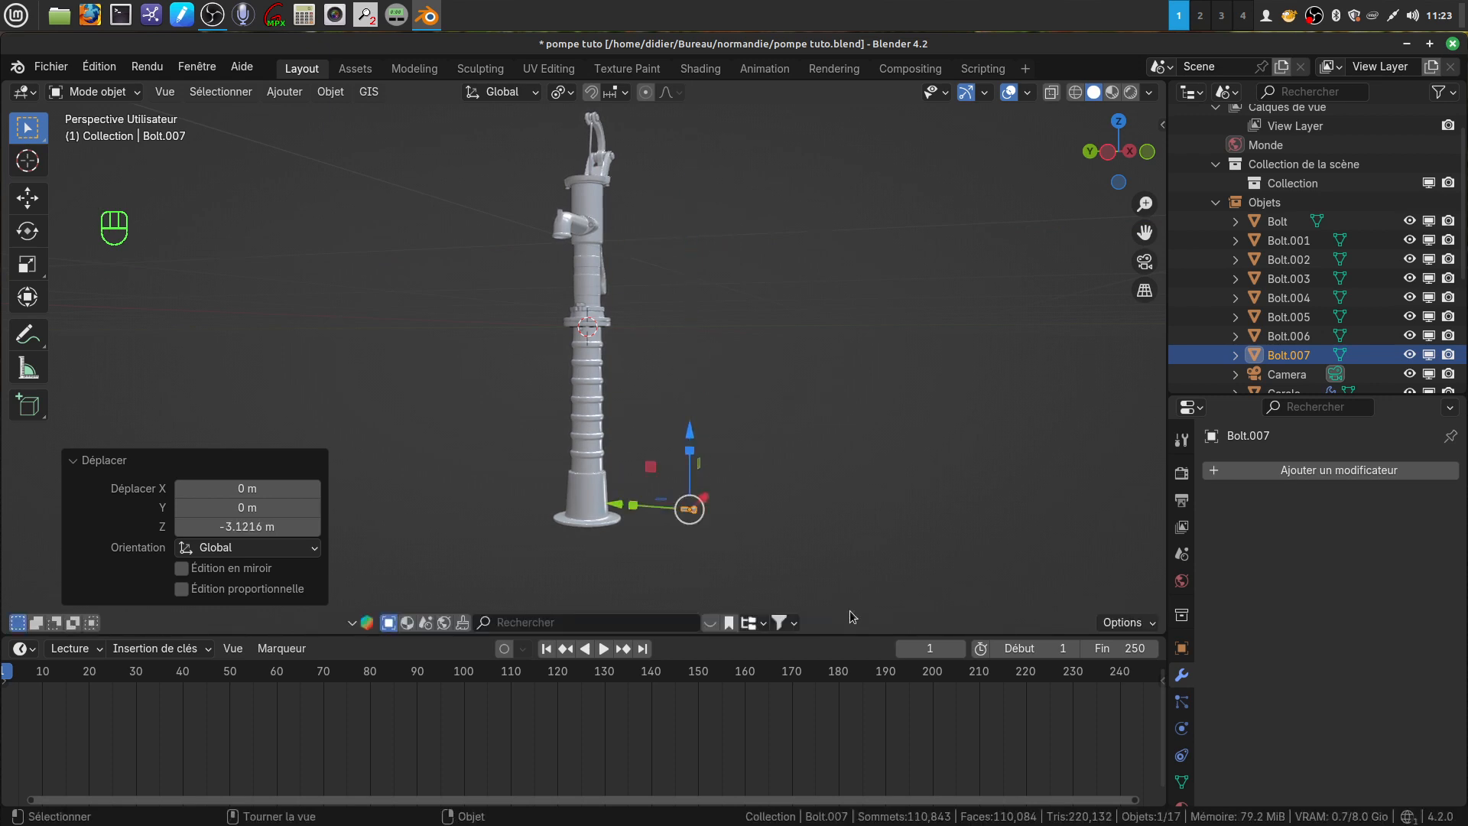
# Step: Slide the new bolt about 0.843 m along Y until it sits beside the pump's base
pyautogui.scroll(3, 843, 554)
pyautogui.keyDown('shift'); pyautogui.moveTo(842, 553); pyautogui.dragTo(691, 285, button='middle'); pyautogui.keyUp('shift')
pyautogui.scroll(2, 802, 480)
pyautogui.keyDown('shift'); pyautogui.moveTo(801, 481); pyautogui.dragTo(905, 359, button='middle'); pyautogui.keyUp('shift')
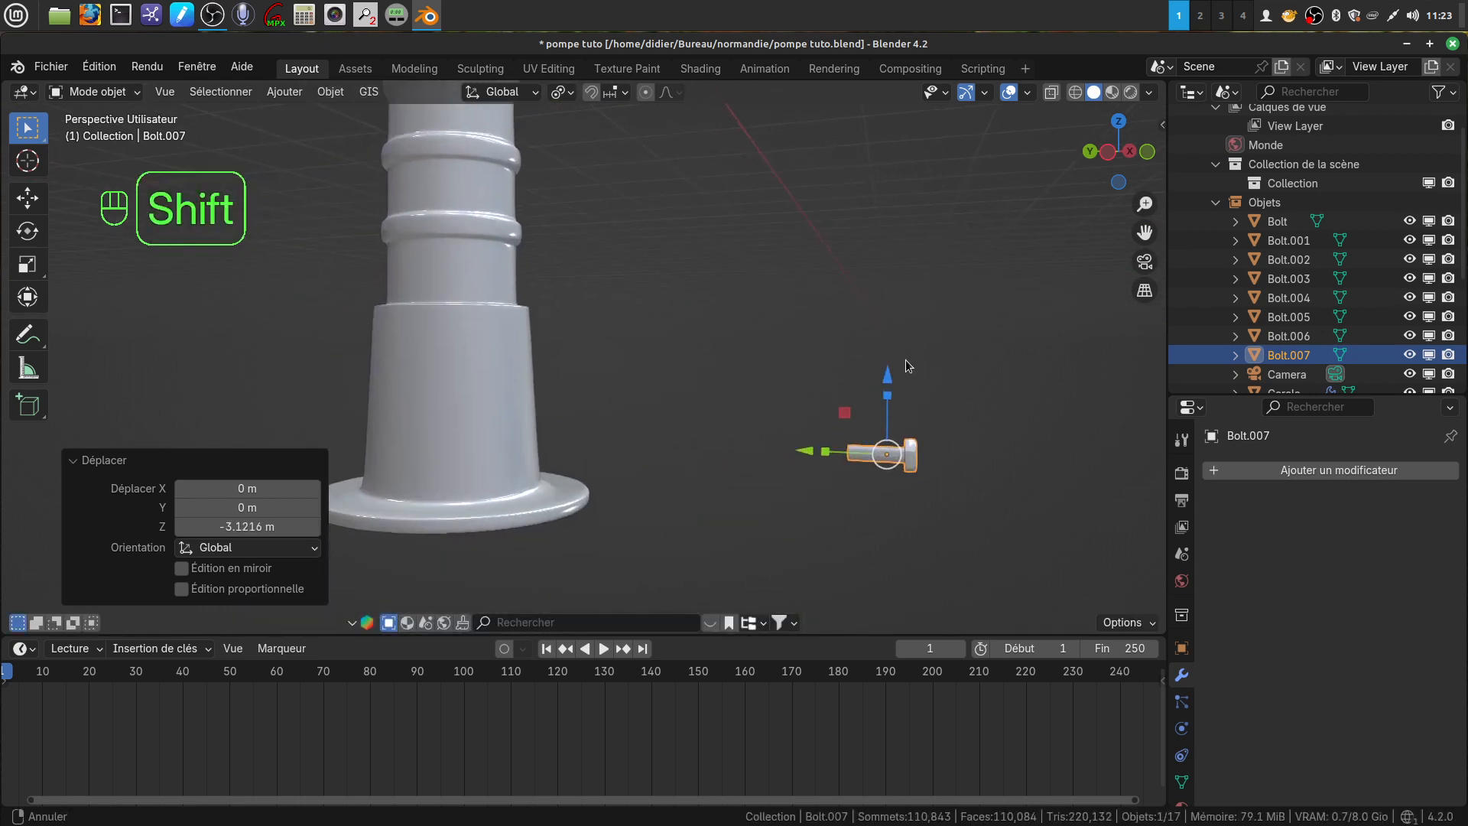
pyautogui.moveTo(758, 443); pyautogui.dragTo(510, 430)
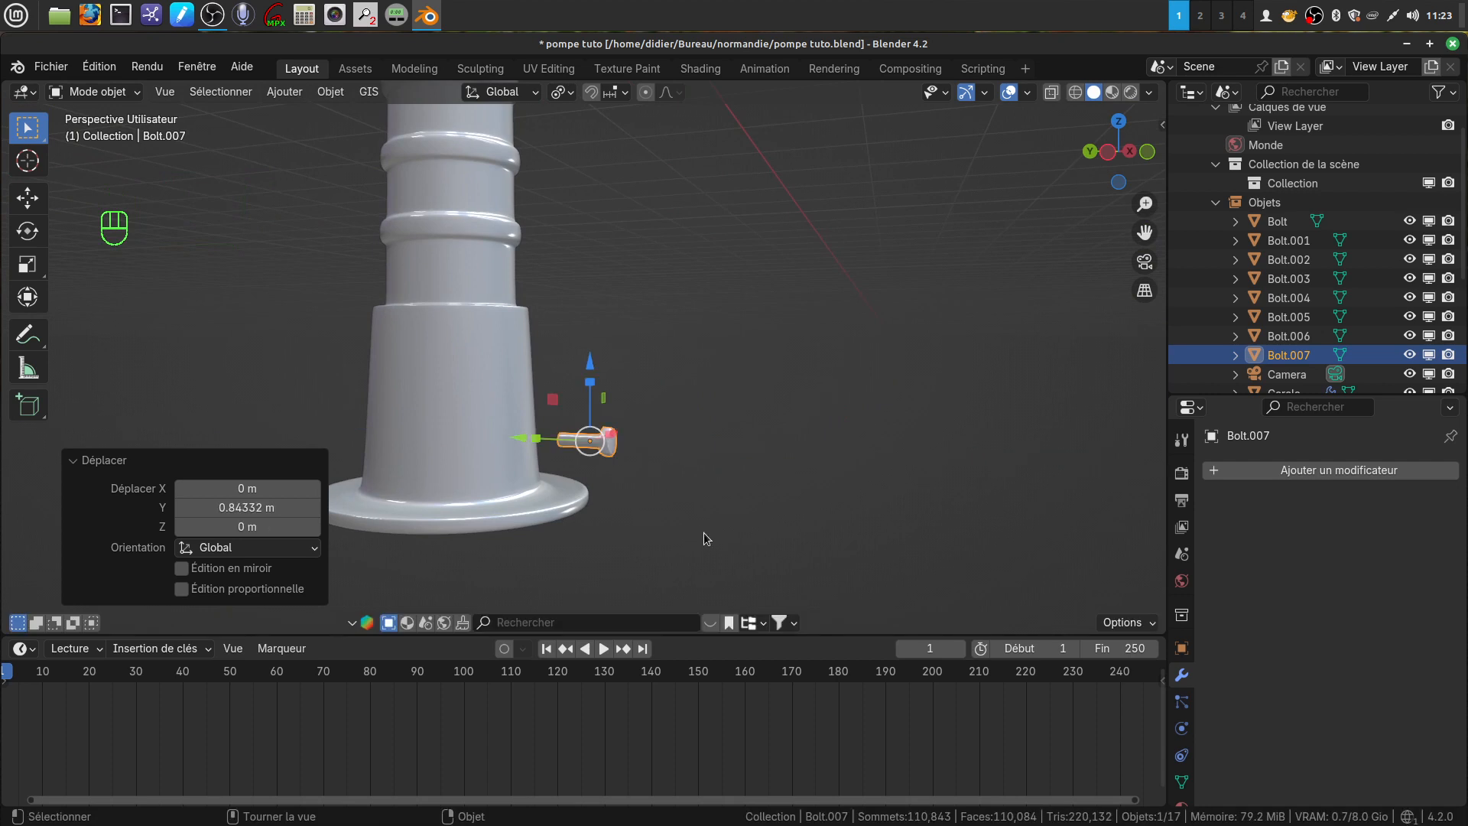
# Step: Rotate the base bolt 90° and a further 180° about the global X axis so its head points up
pyautogui.scroll(2, 703, 533)
pyautogui.keyDown('shift'); pyautogui.moveTo(712, 529); pyautogui.dragTo(781, 373, button='middle'); pyautogui.keyUp('shift')
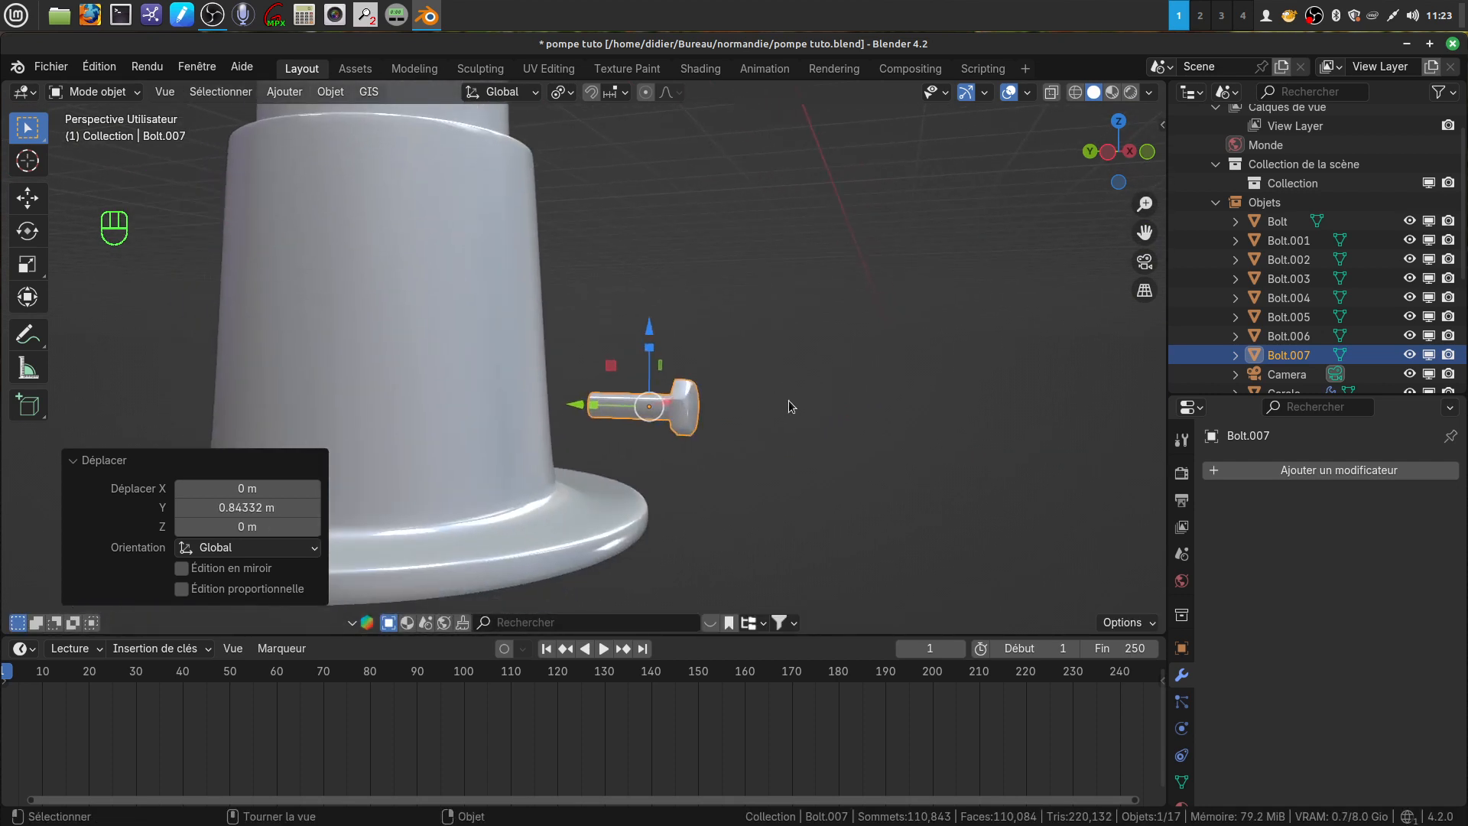
pyautogui.press('r')
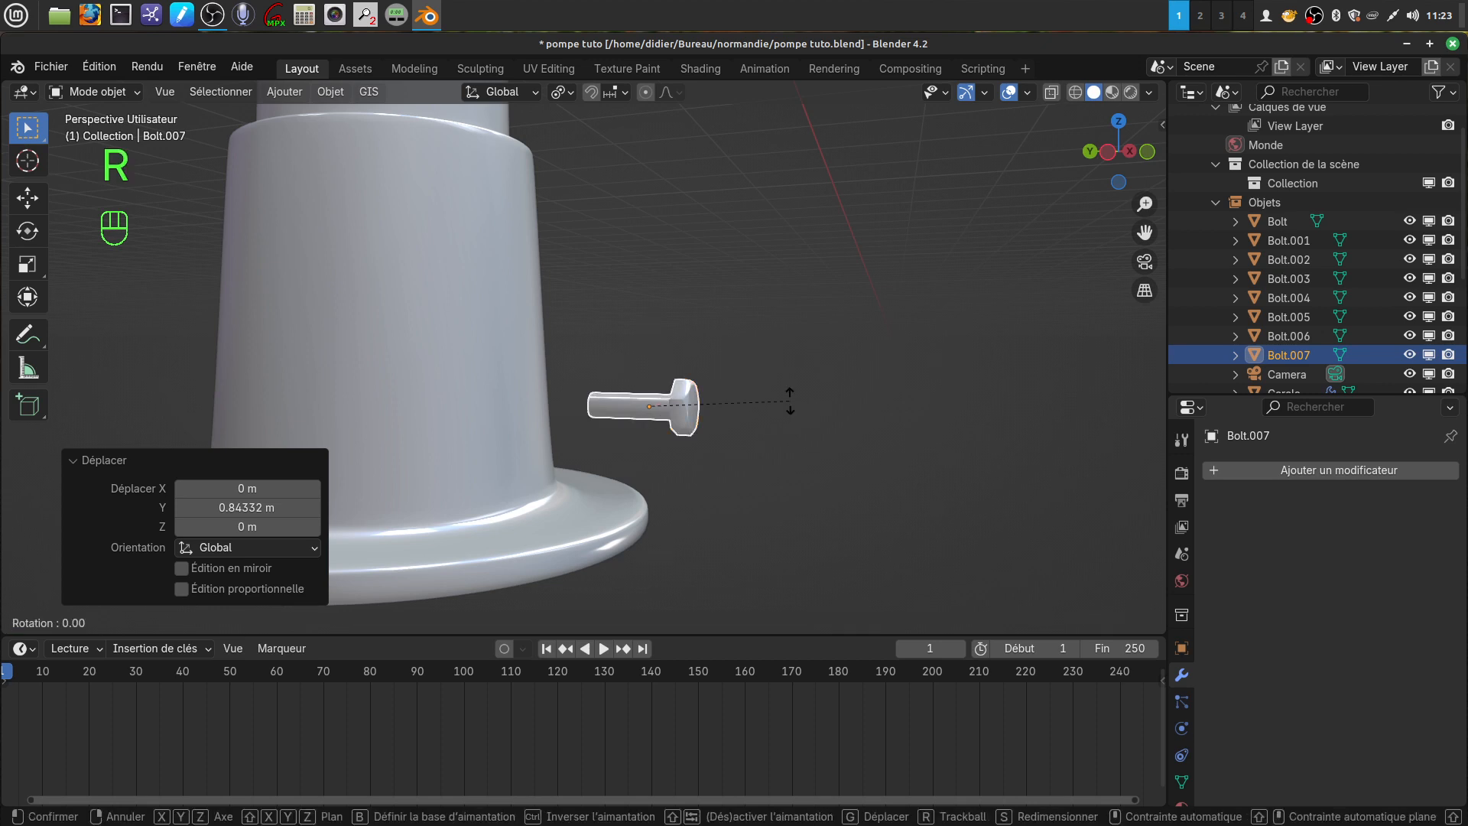
pyautogui.press('x')
pyautogui.press('KP_9')
pyautogui.press('KP_0')
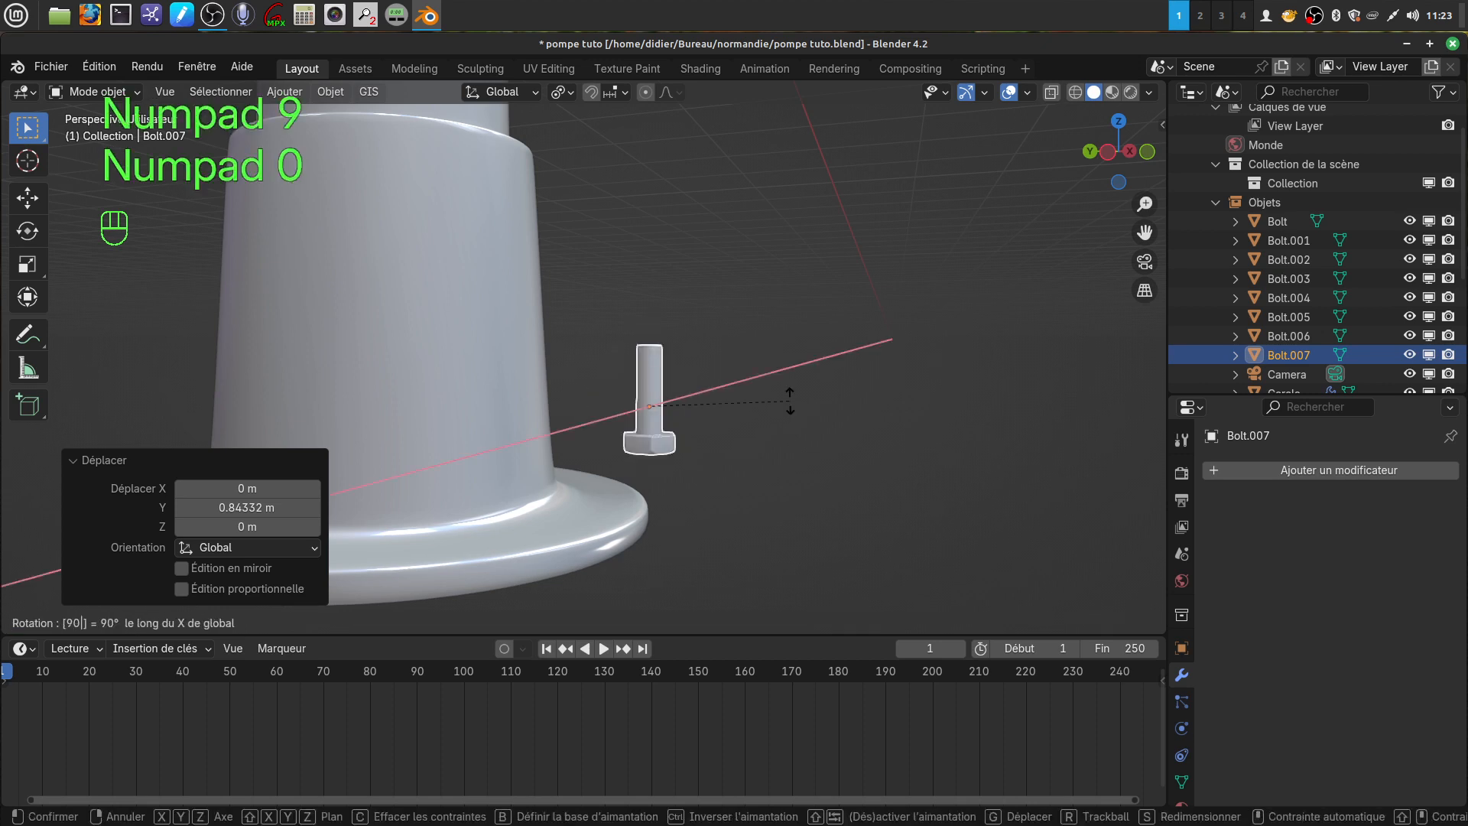
pyautogui.click(800, 443)
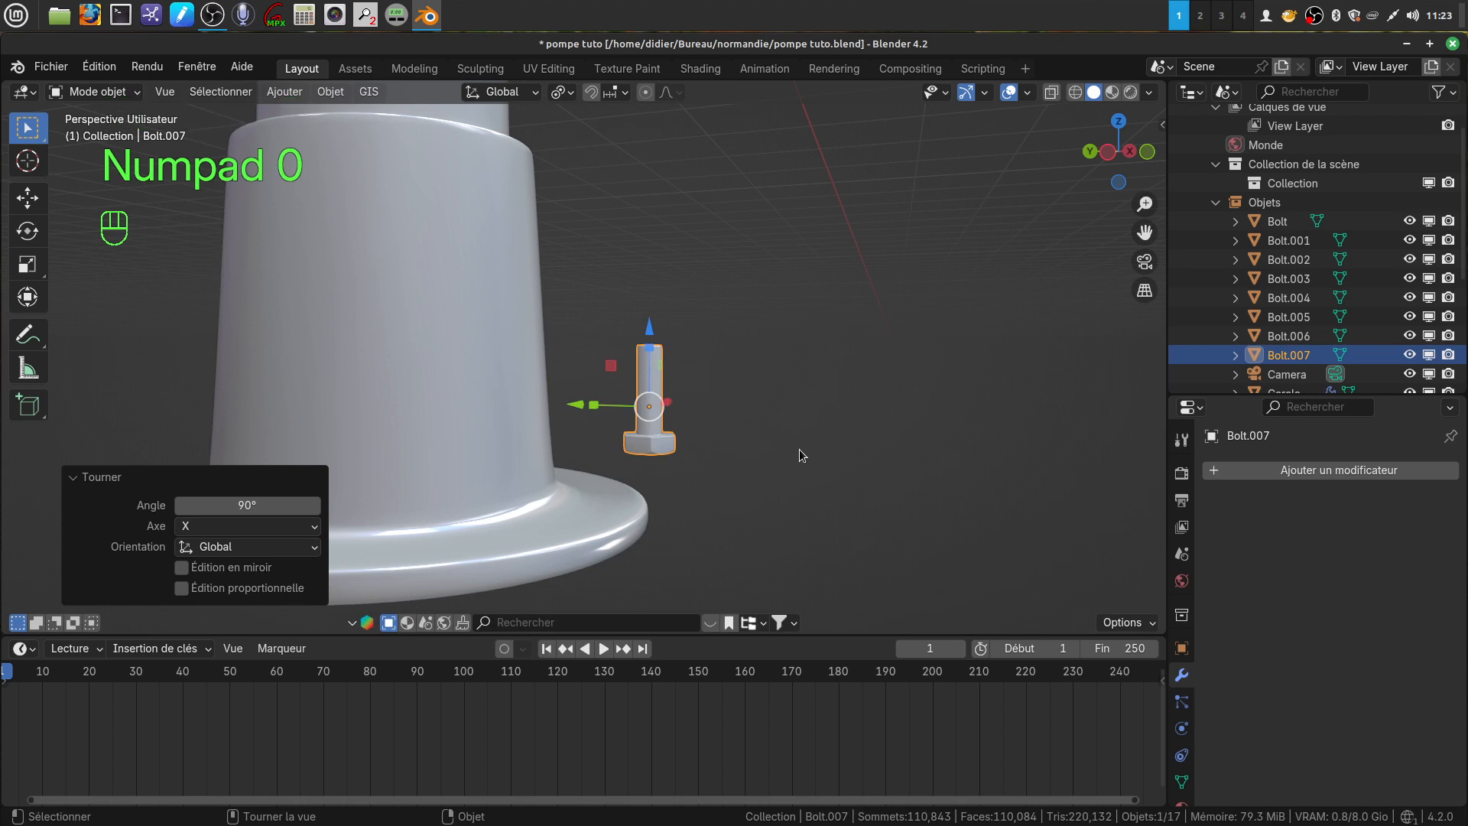
pyautogui.press('r')
pyautogui.press('x')
pyautogui.press('KP_1')
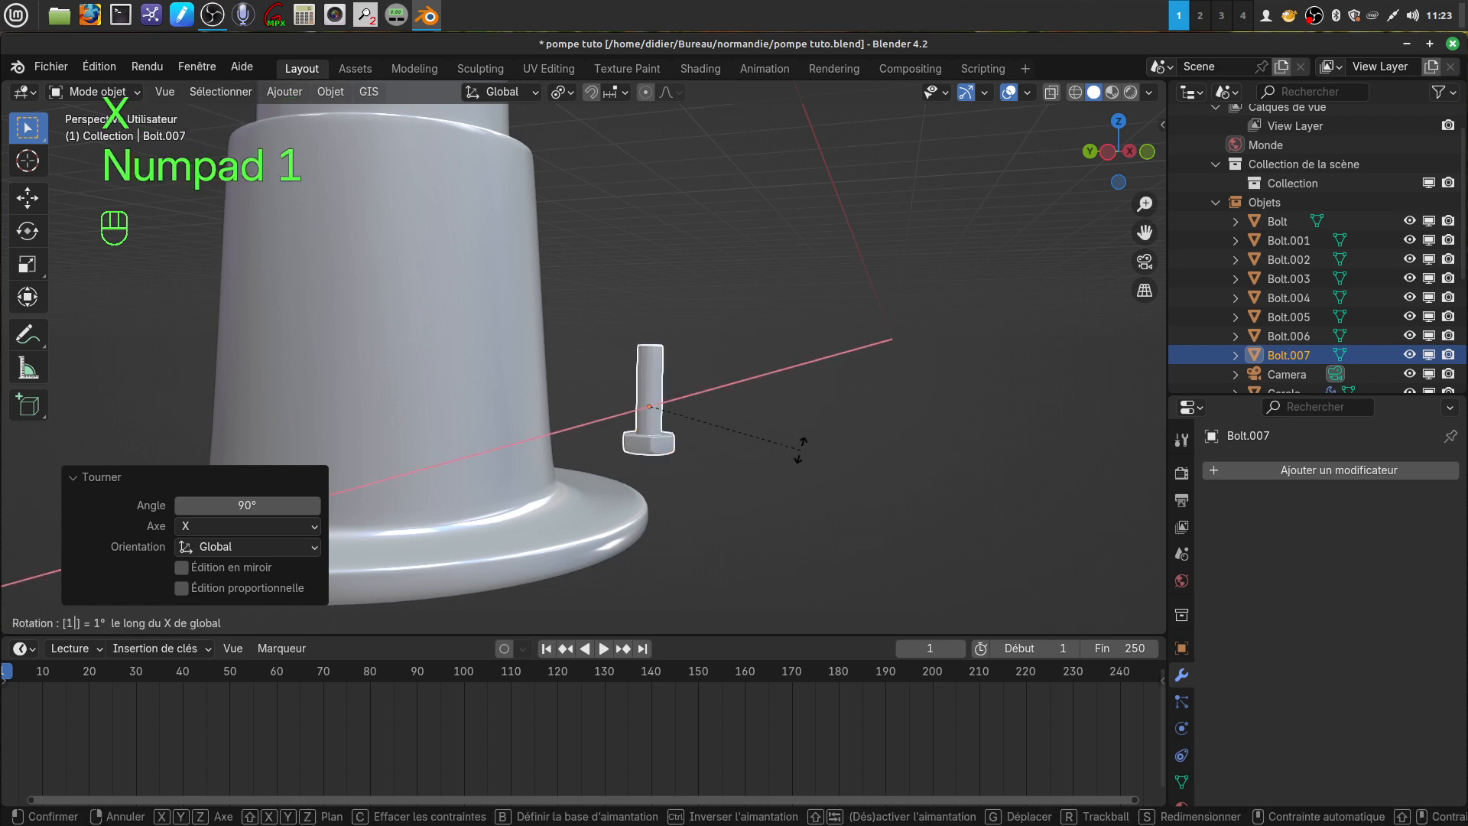
pyautogui.press('KP_8')
pyautogui.press('KP_0')
pyautogui.click(800, 449)
# Step: Move the base bolt about 0.087 m along Y, and centre it on the base along X in front view
pyautogui.scroll(-3, 711, 456)
pyautogui.moveTo(711, 455); pyautogui.dragTo(680, 420, button='middle')
pyautogui.moveTo(520, 364); pyautogui.dragTo(493, 366)
pyautogui.moveTo(640, 395); pyautogui.dragTo(439, 370, button='middle')
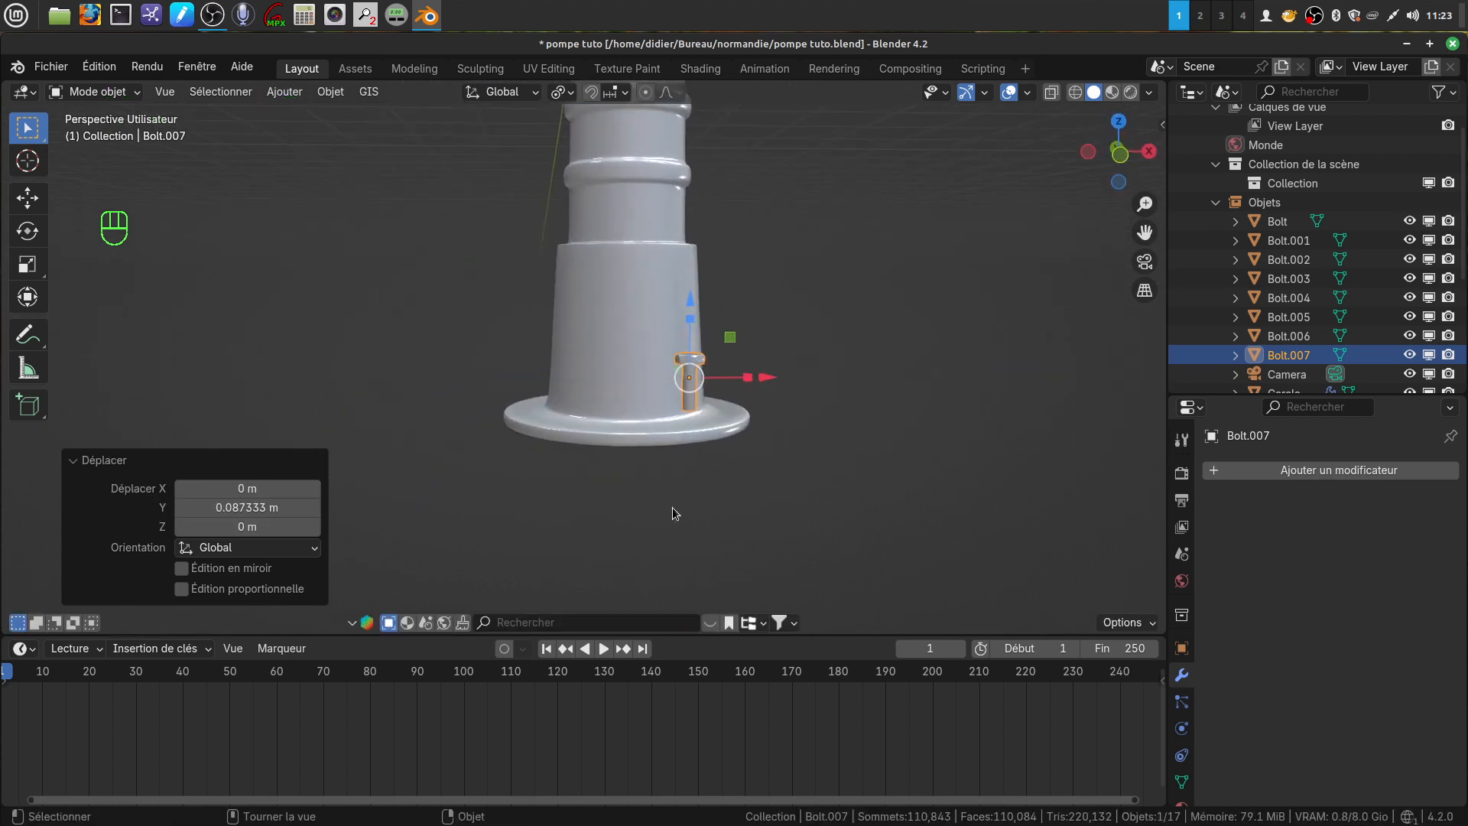
pyautogui.scroll(2, 674, 467)
pyautogui.keyDown('shift'); pyautogui.moveTo(677, 425); pyautogui.dragTo(426, 372, button='middle'); pyautogui.keyUp('shift')
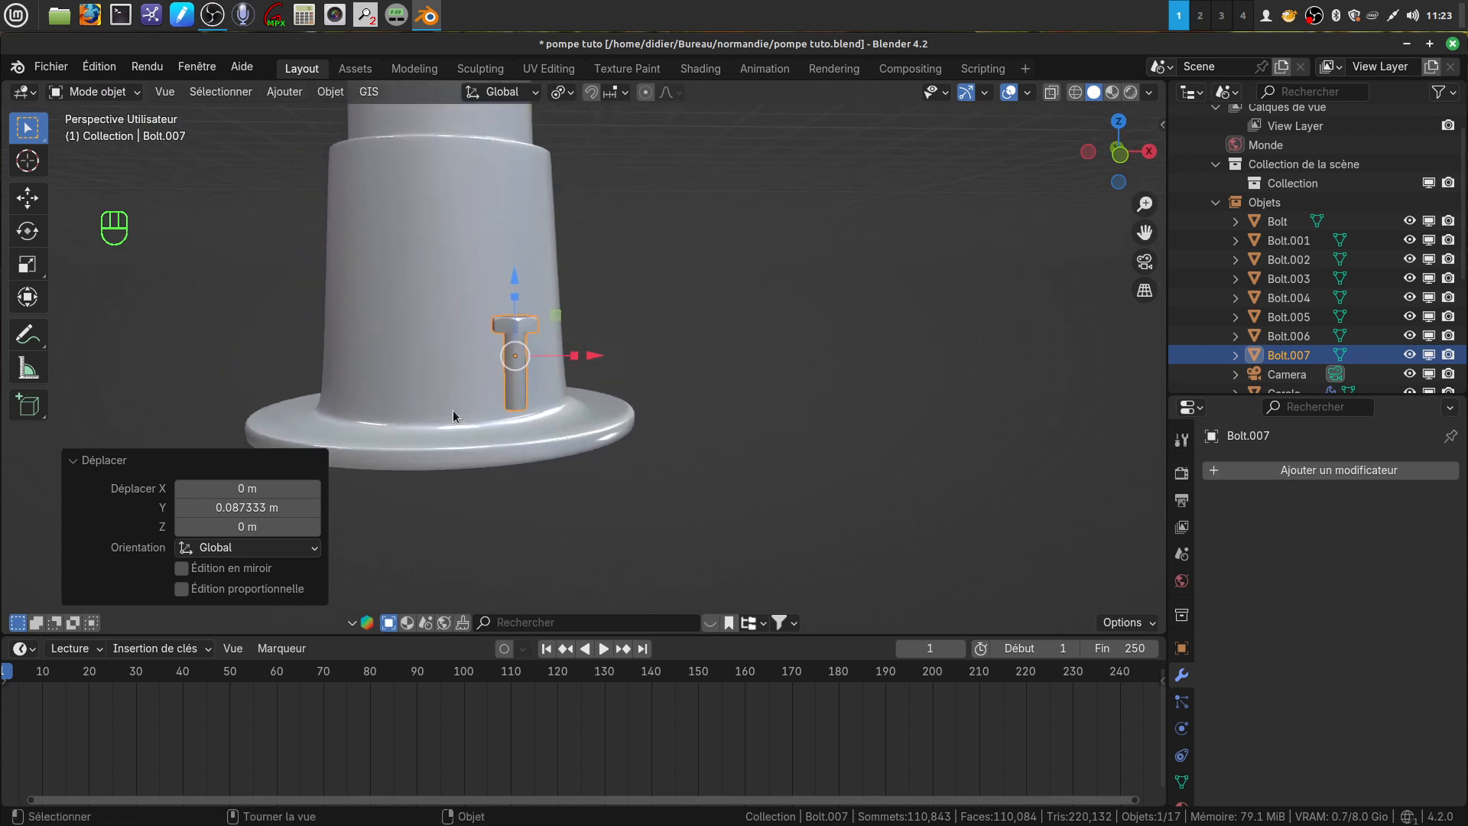
pyautogui.press('KP_3')
pyautogui.press('KP_1')
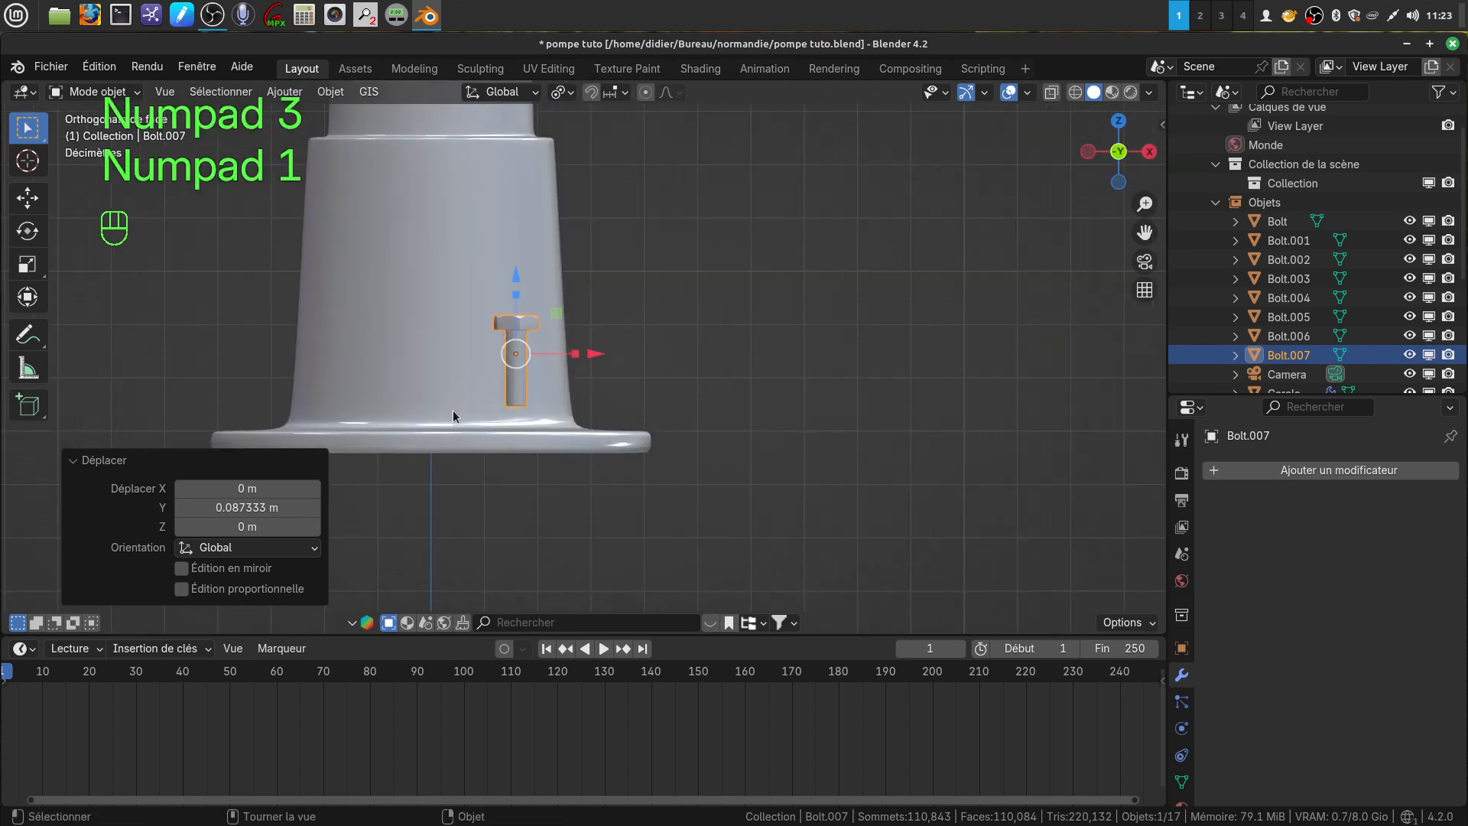
pyautogui.keyDown('shift'); pyautogui.moveTo(540, 393); pyautogui.dragTo(744, 416, button='middle'); pyautogui.keyUp('shift')
pyautogui.moveTo(807, 373); pyautogui.dragTo(718, 379)
# Step: Delete the vertices of the bevelled tip at the base bolt's shank end in Edit Mode, keeping the shank's last edge loop
pyautogui.scroll(4, 725, 465)
pyautogui.keyDown('shift'); pyautogui.moveTo(723, 461); pyautogui.dragTo(608, 355, button='middle'); pyautogui.keyUp('shift')
pyautogui.press('Tab')
pyautogui.scroll(2, 624, 435)
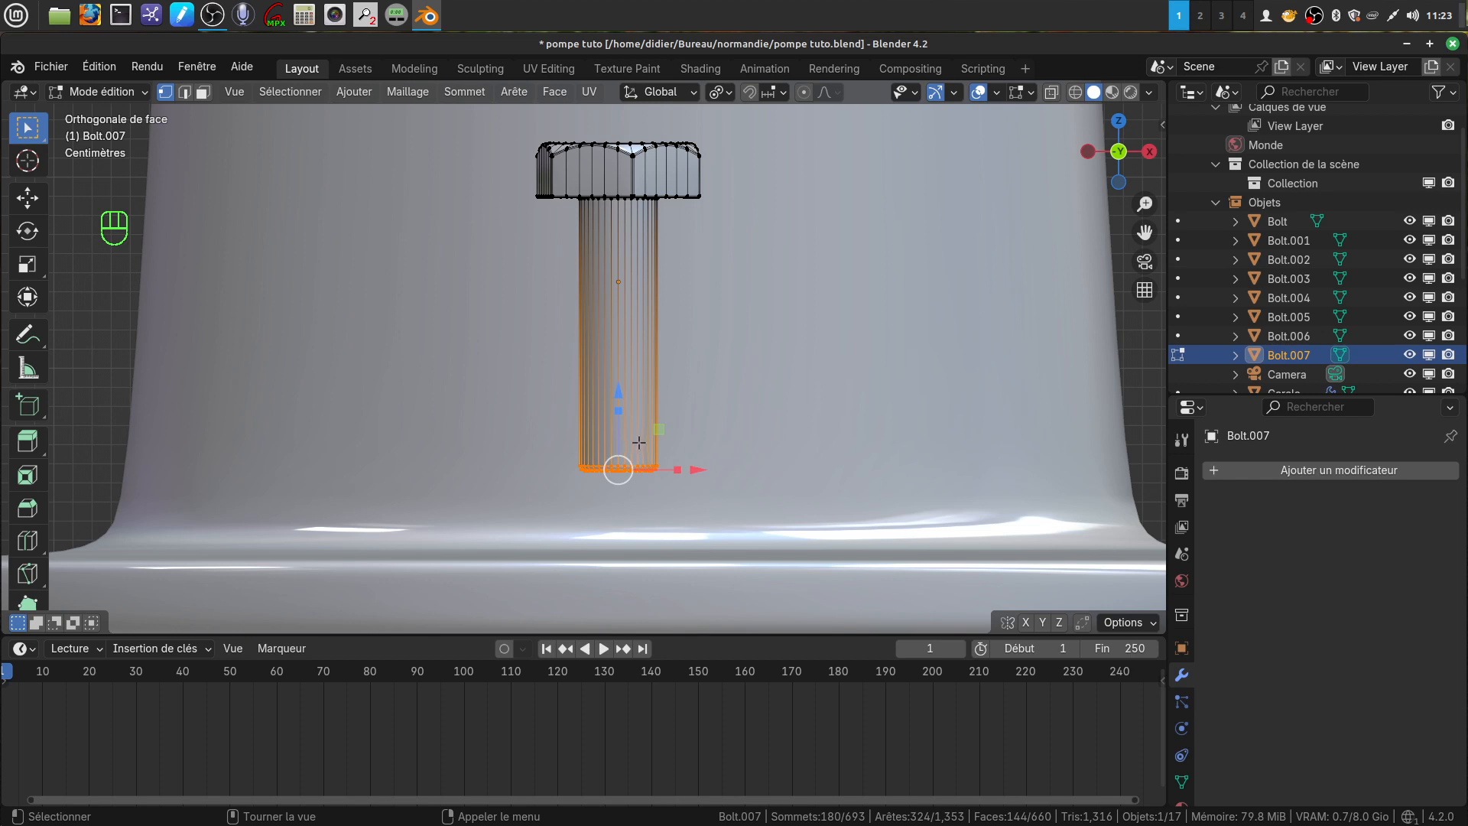
pyautogui.scroll(3, 698, 473)
pyautogui.keyDown('shift'); pyautogui.moveTo(698, 474); pyautogui.dragTo(643, 267, button='middle'); pyautogui.keyUp('shift')
pyautogui.scroll(5, 704, 417)
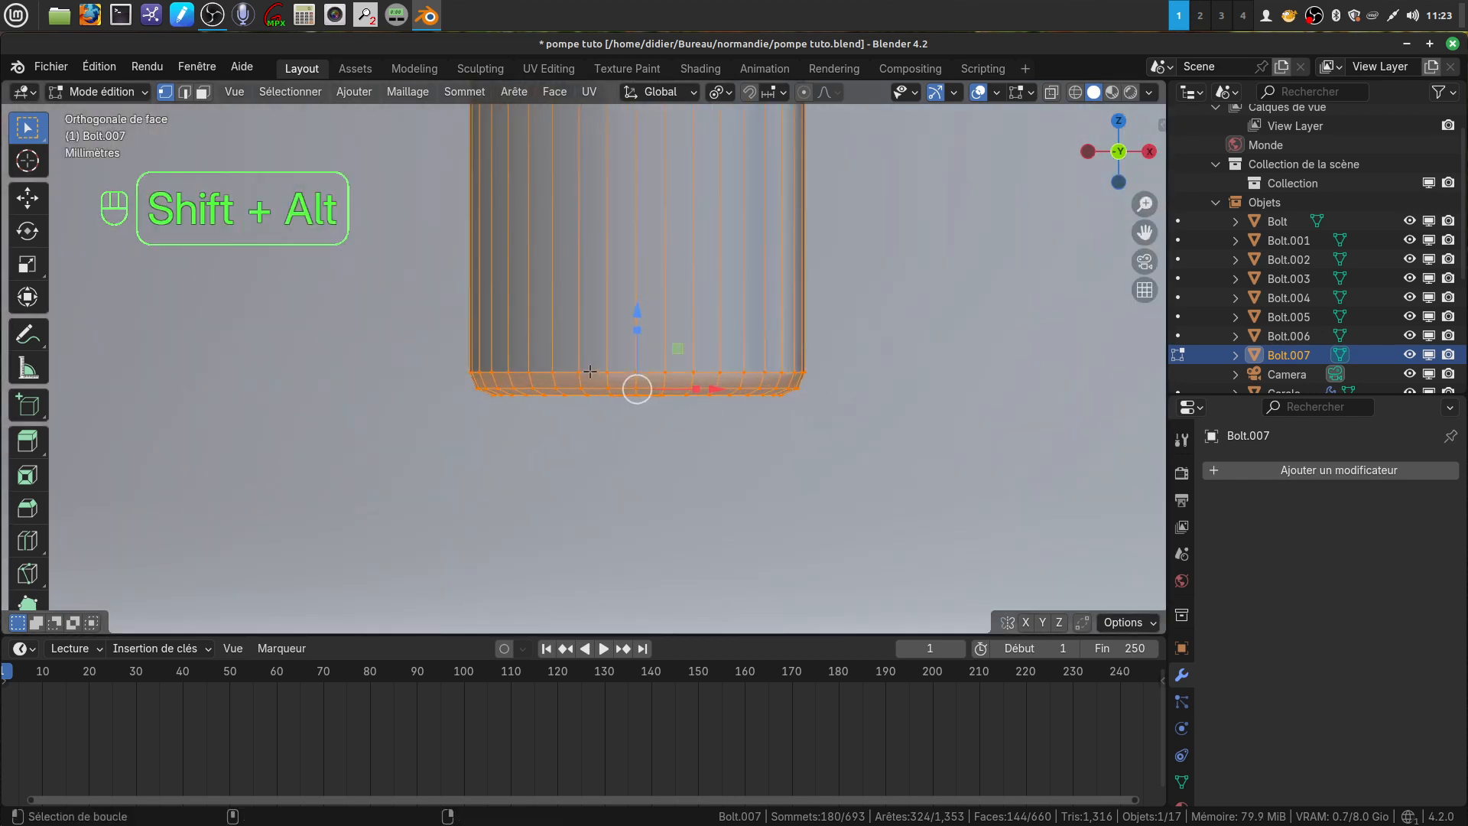
pyautogui.keyDown('alt'); pyautogui.keyDown('shift'); pyautogui.click(589, 372); pyautogui.keyUp('shift'); pyautogui.keyUp('alt')
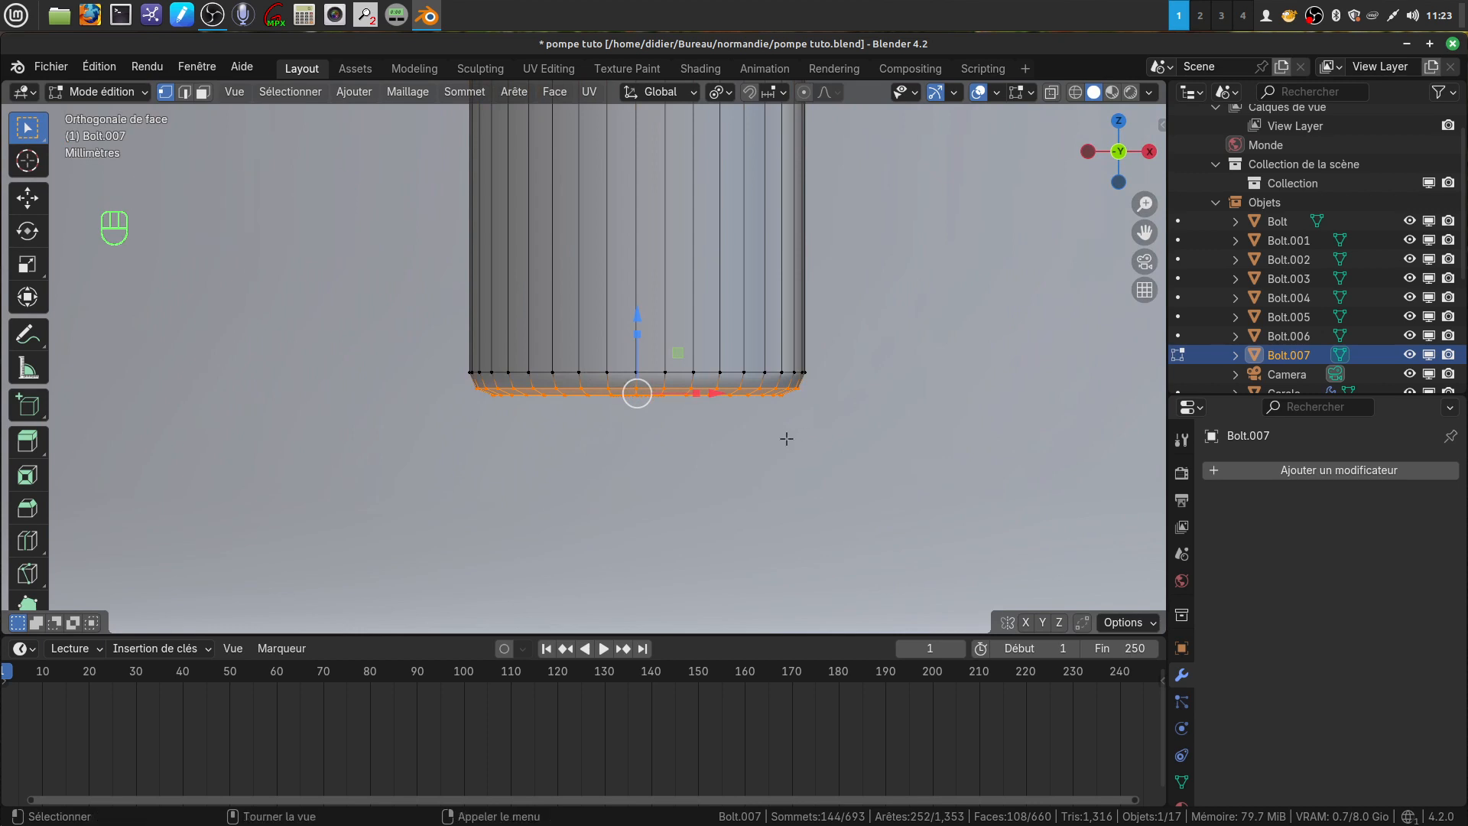
pyautogui.press('x')
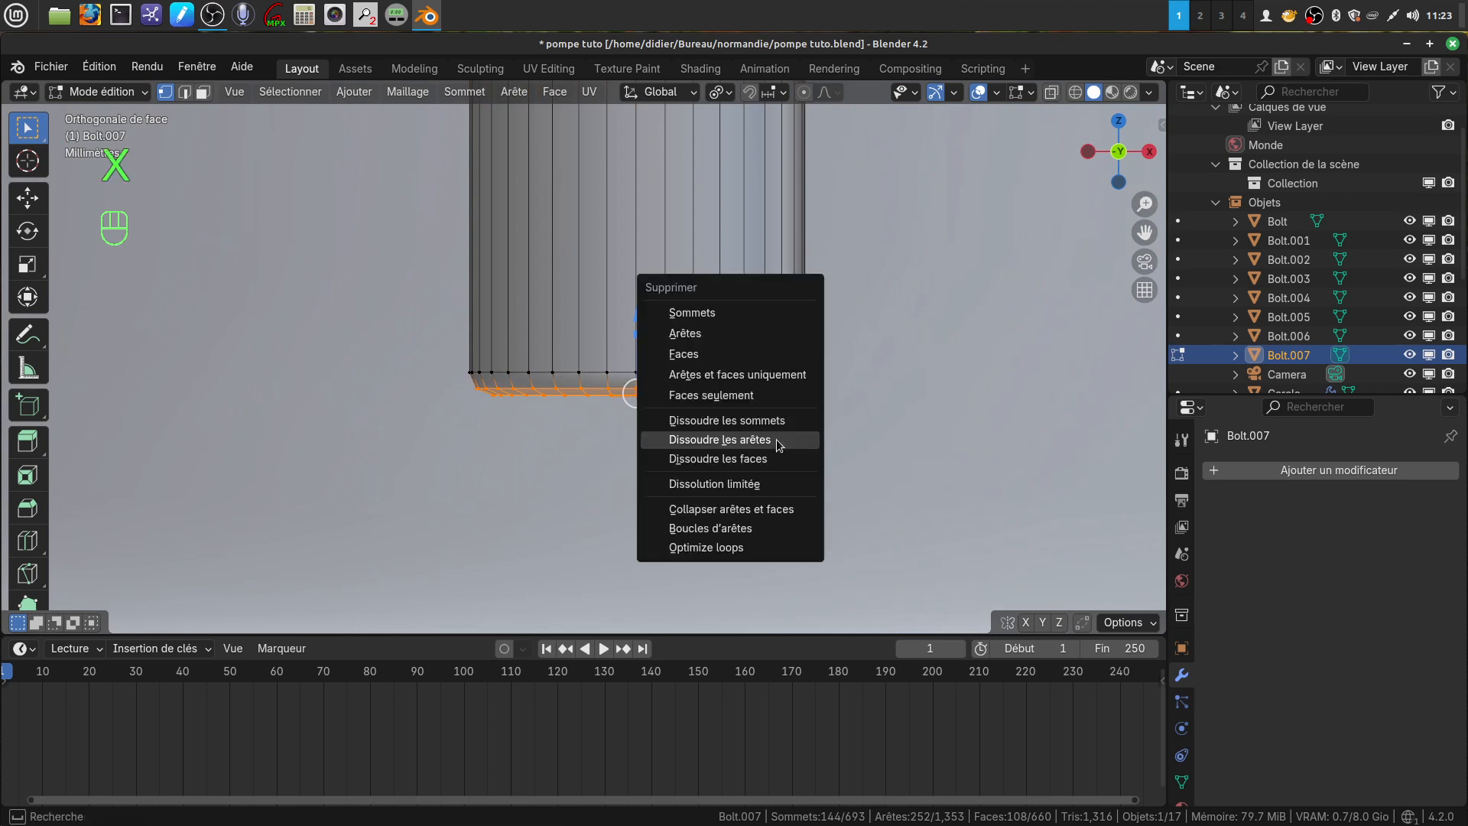
pyautogui.click(704, 315)
# Step: Shorten the base bolt to a short stub by raising its open end loop along Z, and return to Object Mode
pyautogui.press('a')
pyautogui.scroll(-8, 802, 377)
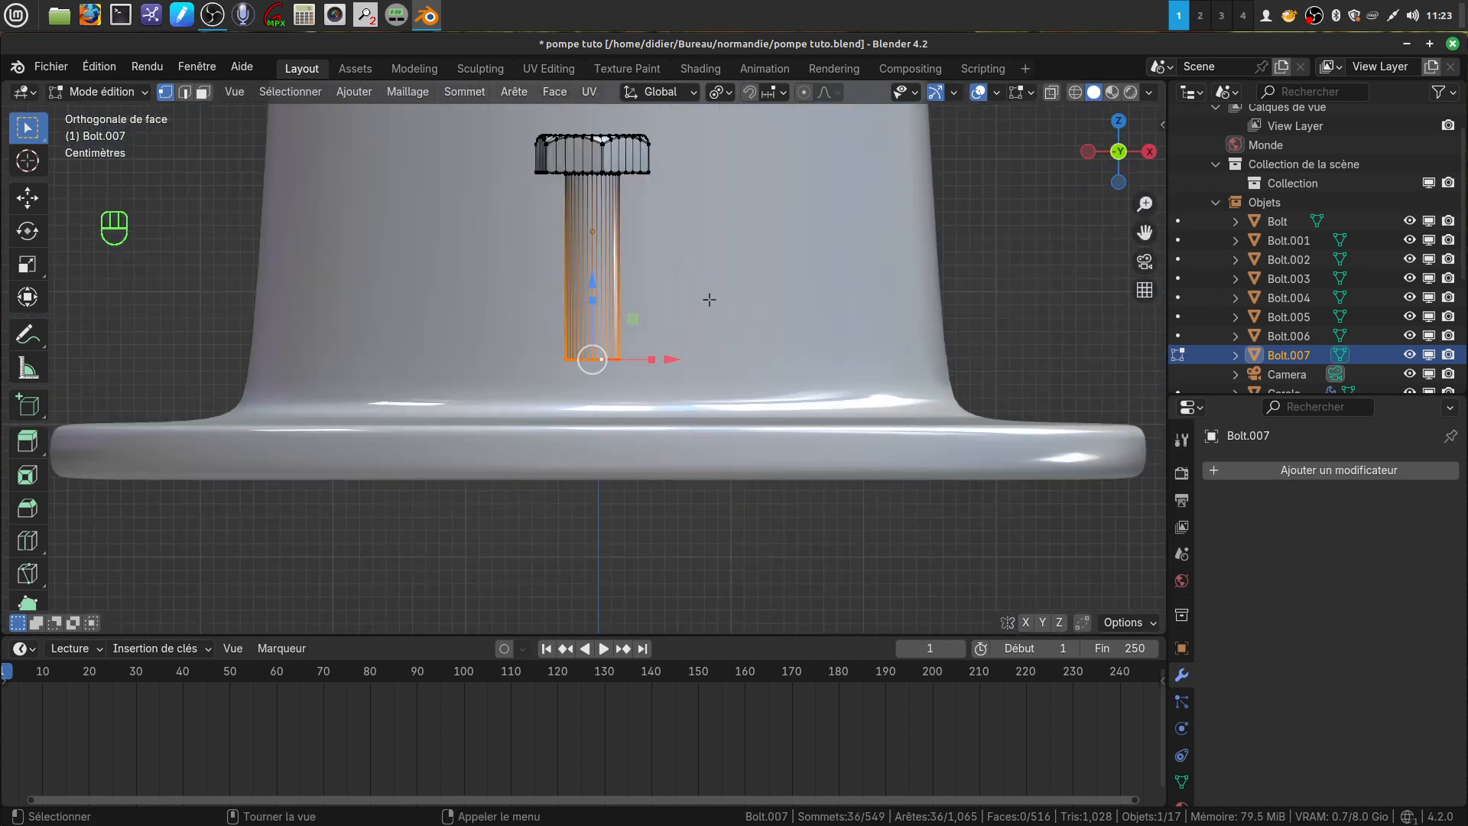
pyautogui.moveTo(594, 277); pyautogui.dragTo(594, 120)
pyautogui.keyDown('shift'); pyautogui.moveTo(740, 282); pyautogui.dragTo(747, 341, button='middle'); pyautogui.keyUp('shift')
pyautogui.press('Tab')
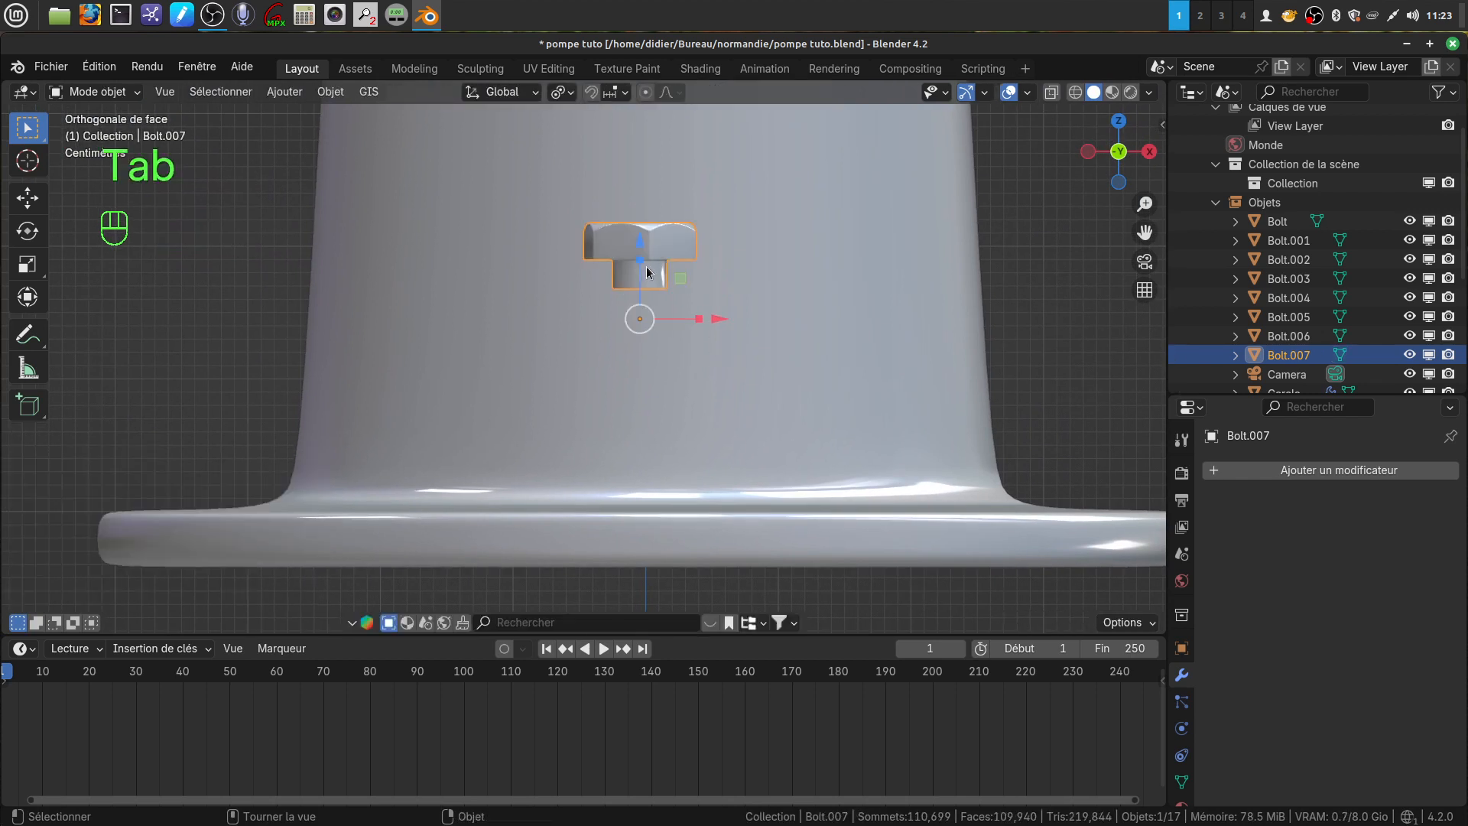
# Step: Lower the base bolt about 0.191 m along Z and raise it about 0.003 m so its head rests on the base flange
pyautogui.moveTo(640, 242); pyautogui.dragTo(650, 494)
pyautogui.scroll(5, 688, 535)
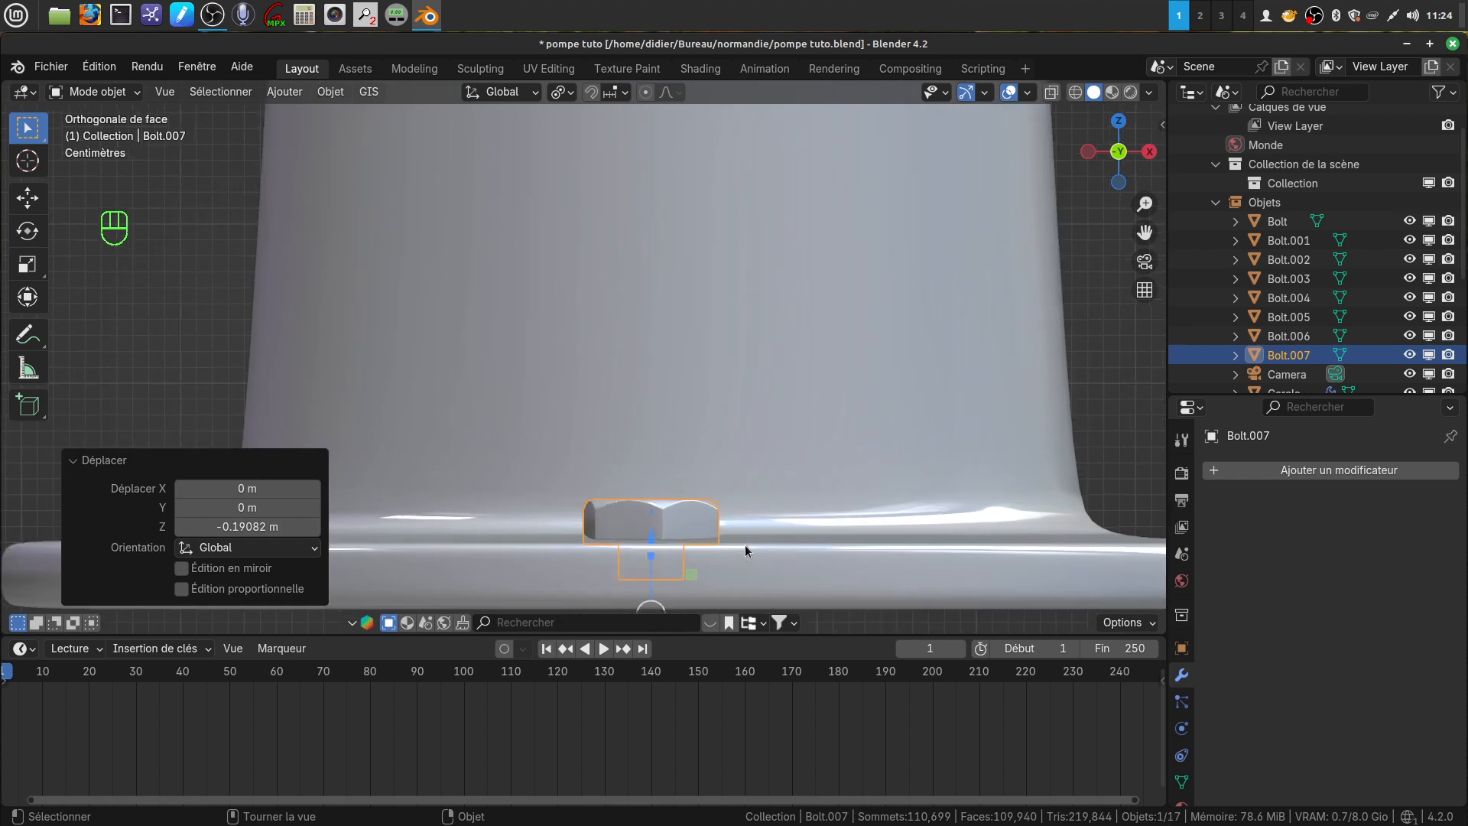
pyautogui.keyDown('shift'); pyautogui.moveTo(720, 336); pyautogui.dragTo(710, 276, button='middle'); pyautogui.keyUp('shift')
pyautogui.moveTo(772, 464); pyautogui.dragTo(754, 437, button='middle')
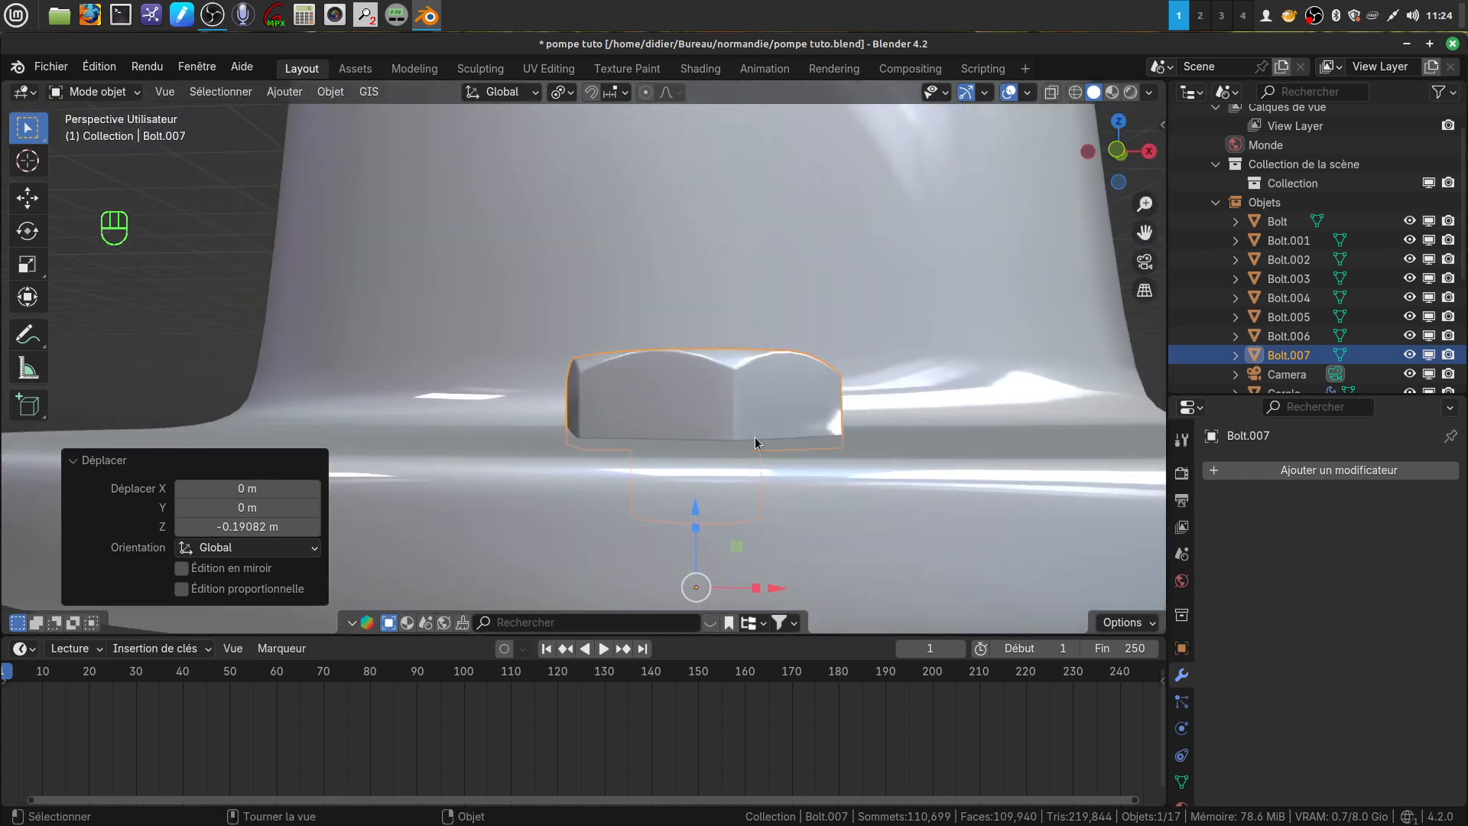
pyautogui.press('KP_1')
pyautogui.moveTo(726, 591)
pyautogui.mouseDown()
pyautogui.moveTo(733, 528)
pyautogui.moveTo(730, 569)
pyautogui.mouseUp()
pyautogui.scroll(-6, 798, 477)
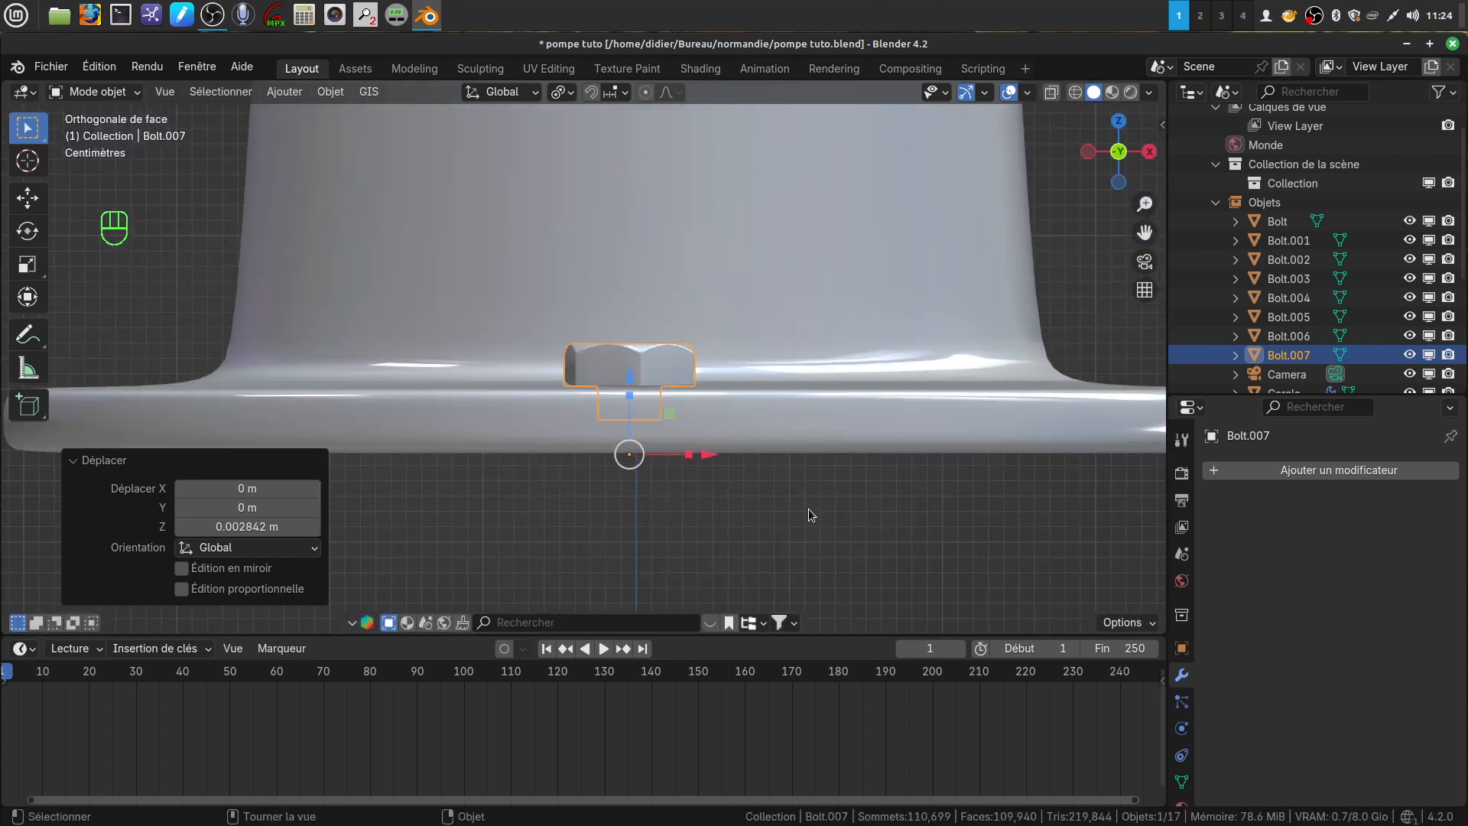
# Step: Slide the base bolt about -0.045 m along Y, away from the column towards the flange's outer rim
pyautogui.moveTo(781, 492); pyautogui.dragTo(946, 550, button='middle')
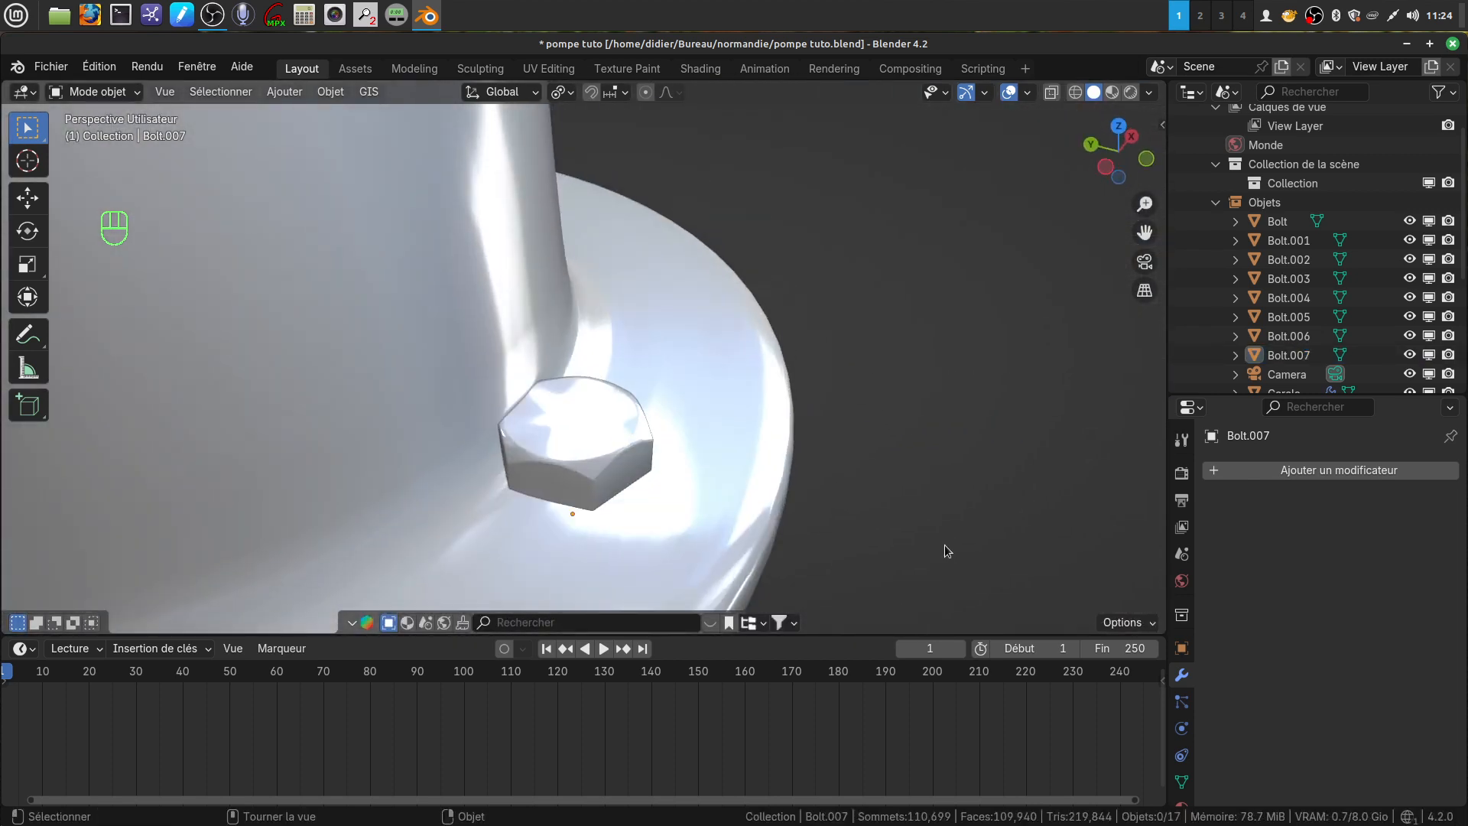
pyautogui.click(658, 488)
pyautogui.moveTo(496, 504); pyautogui.dragTo(577, 490)
pyautogui.scroll(-6, 746, 454)
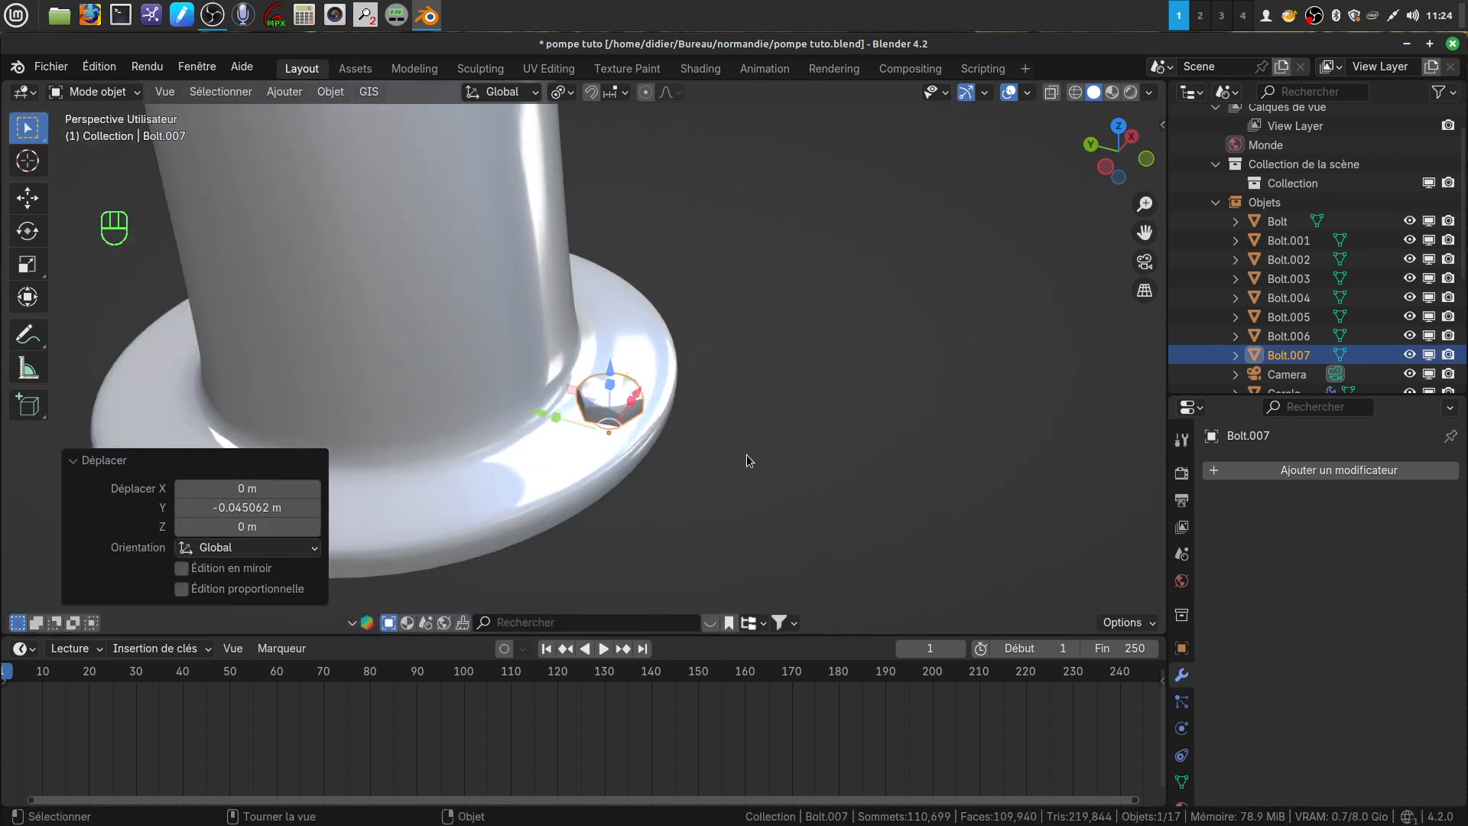
pyautogui.moveTo(746, 454); pyautogui.dragTo(645, 431, button='middle')
pyautogui.keyDown('shift'); pyautogui.moveTo(666, 498); pyautogui.dragTo(711, 564, button='middle'); pyautogui.keyUp('shift')
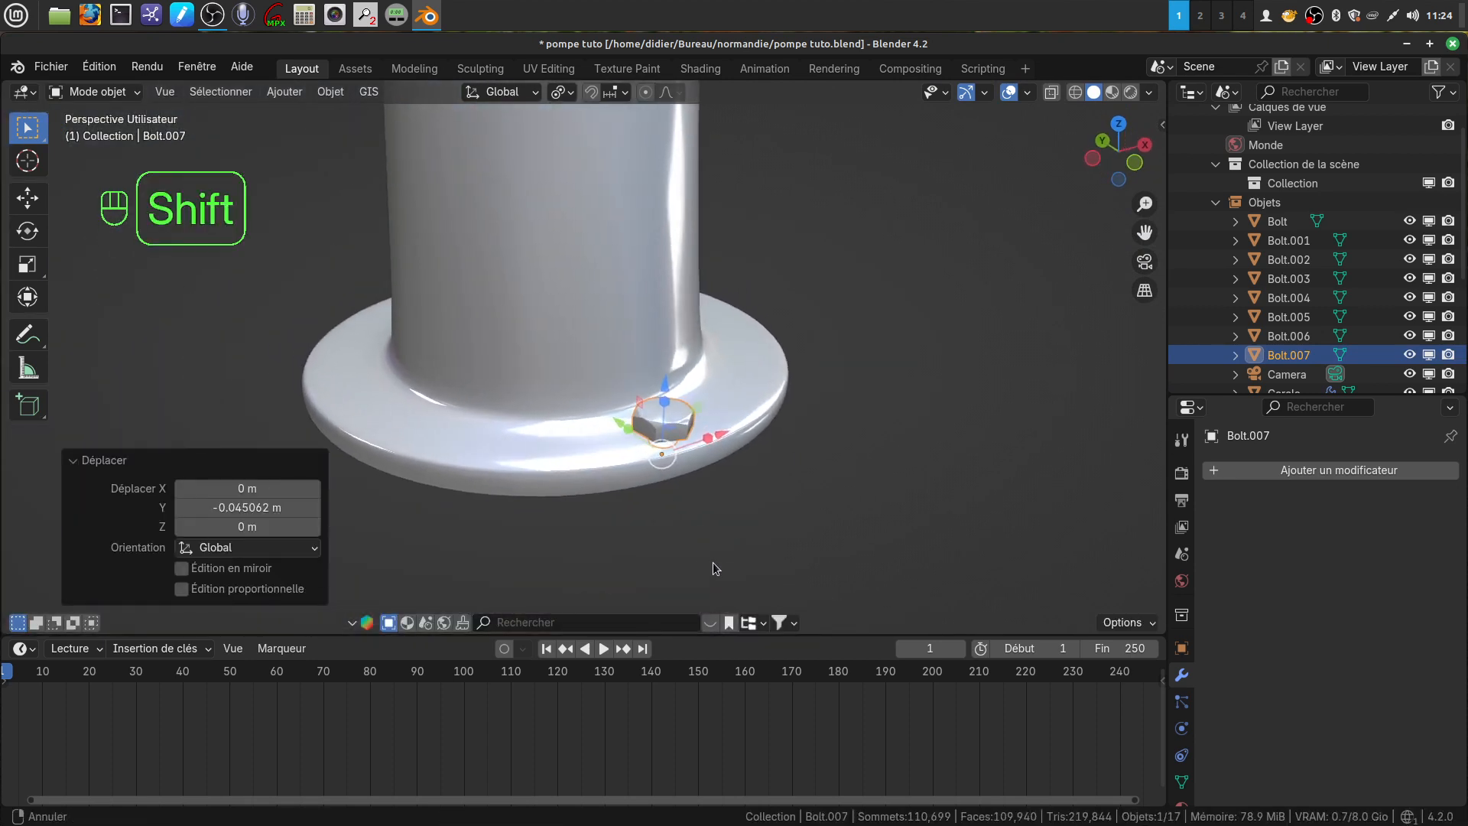
pyautogui.keyDown('shift'); pyautogui.moveTo(577, 369); pyautogui.dragTo(603, 461, button='middle'); pyautogui.keyUp('shift')
pyautogui.scroll(-9, 602, 461)
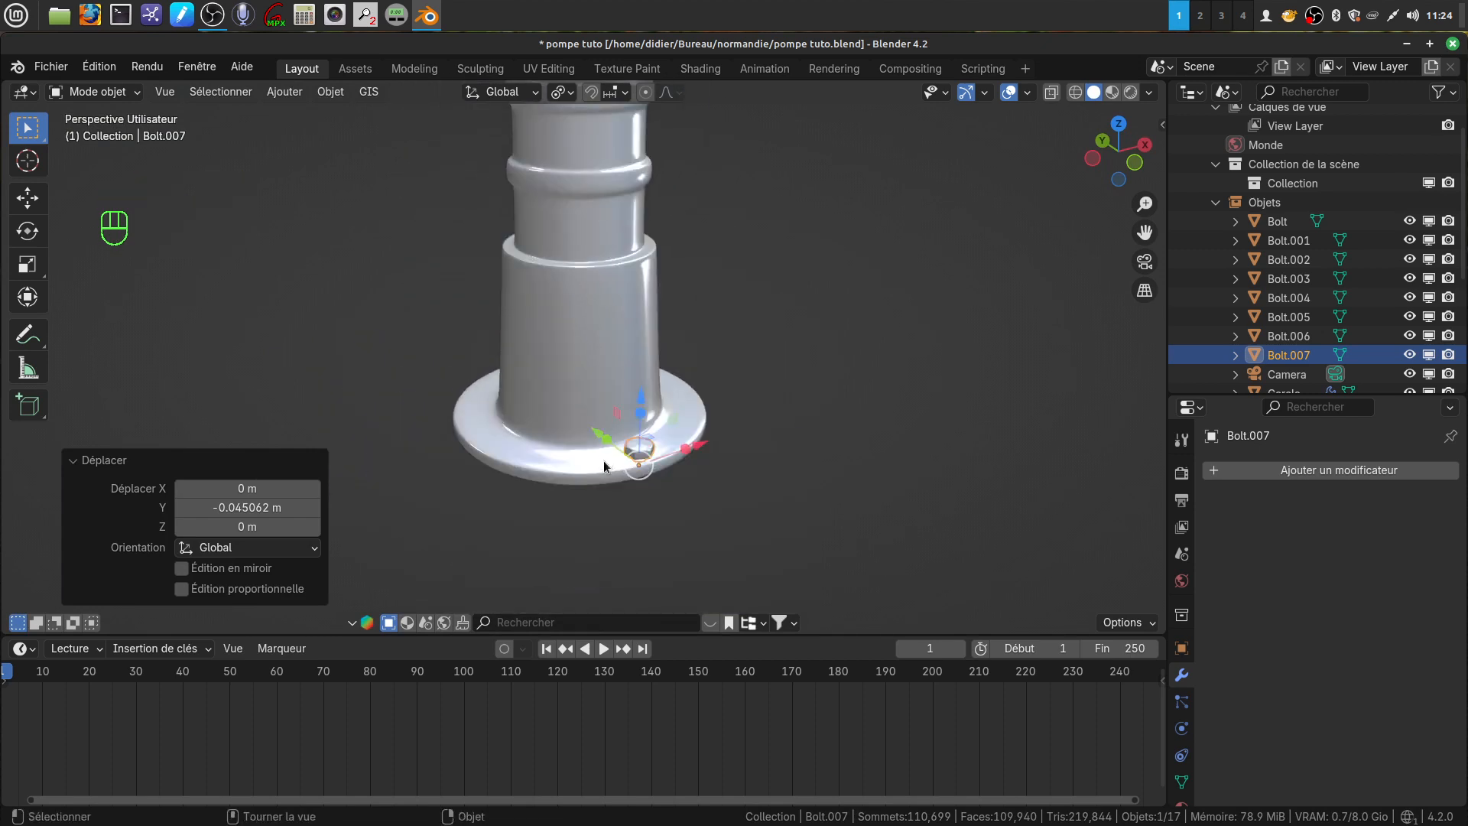
# Step: Set the base bolt's origin to the 3D cursor at the column's axis
pyautogui.keyDown('shift'); pyautogui.moveTo(607, 330); pyautogui.dragTo(610, 452, button='middle'); pyautogui.keyUp('shift')
pyautogui.scroll(4, 672, 499)
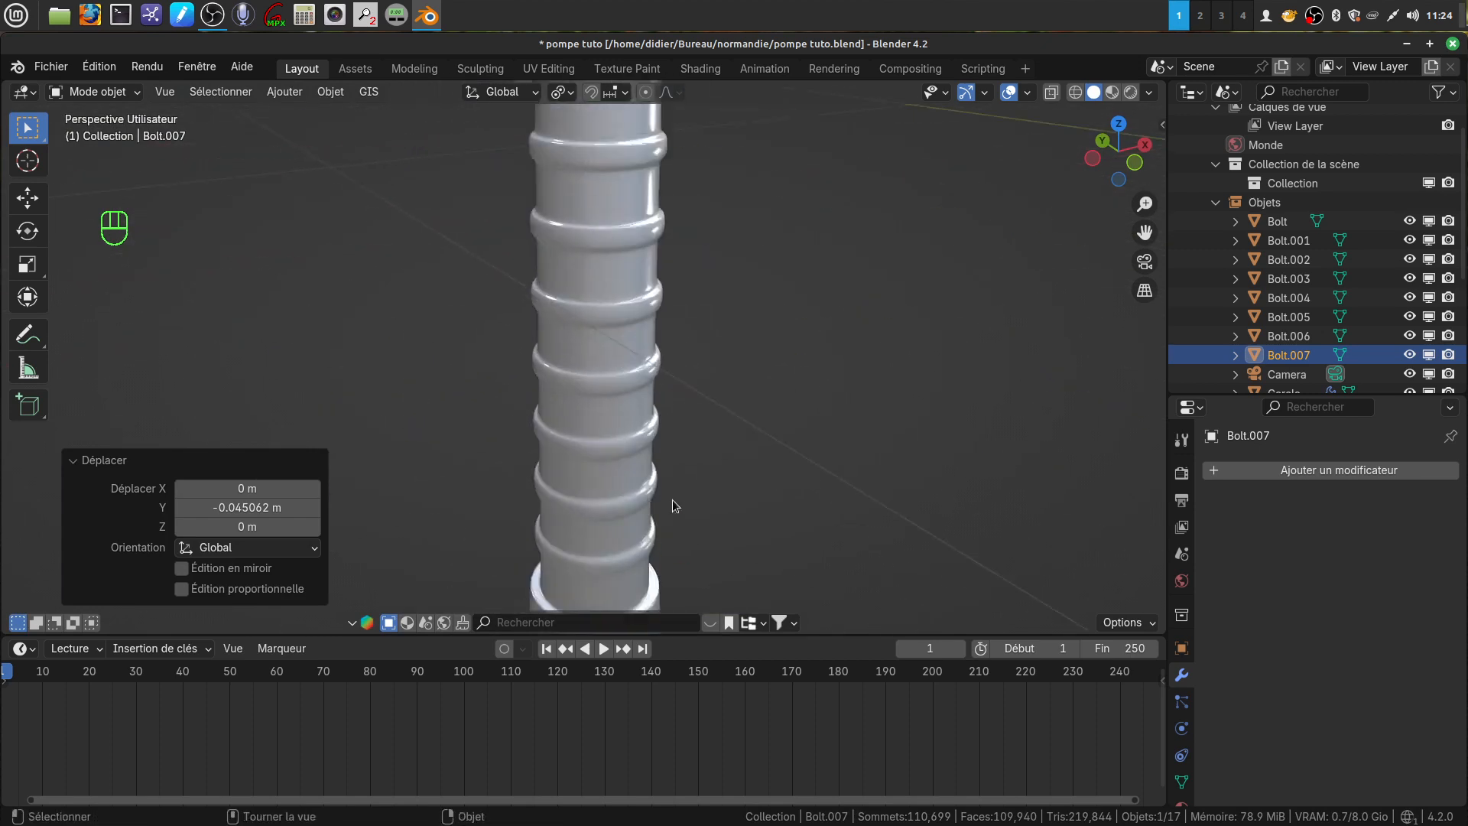
pyautogui.keyDown('shift'); pyautogui.moveTo(672, 498); pyautogui.dragTo(612, 260, button='middle'); pyautogui.keyUp('shift')
pyautogui.scroll(2, 687, 476)
pyautogui.scroll(3, 686, 482)
pyautogui.scroll(-1, 717, 324)
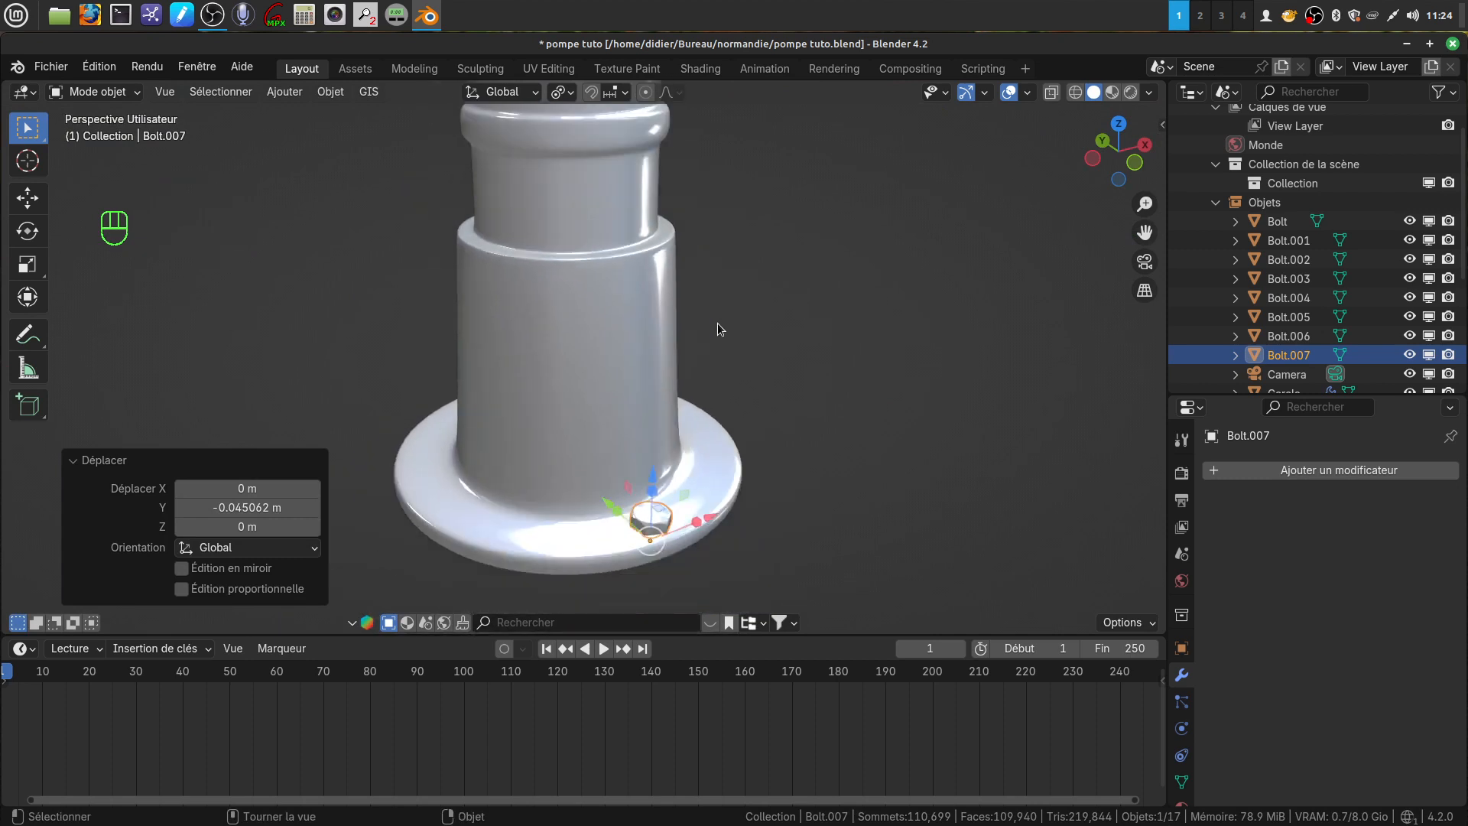
pyautogui.click(285, 94)
pyautogui.moveTo(321, 96)
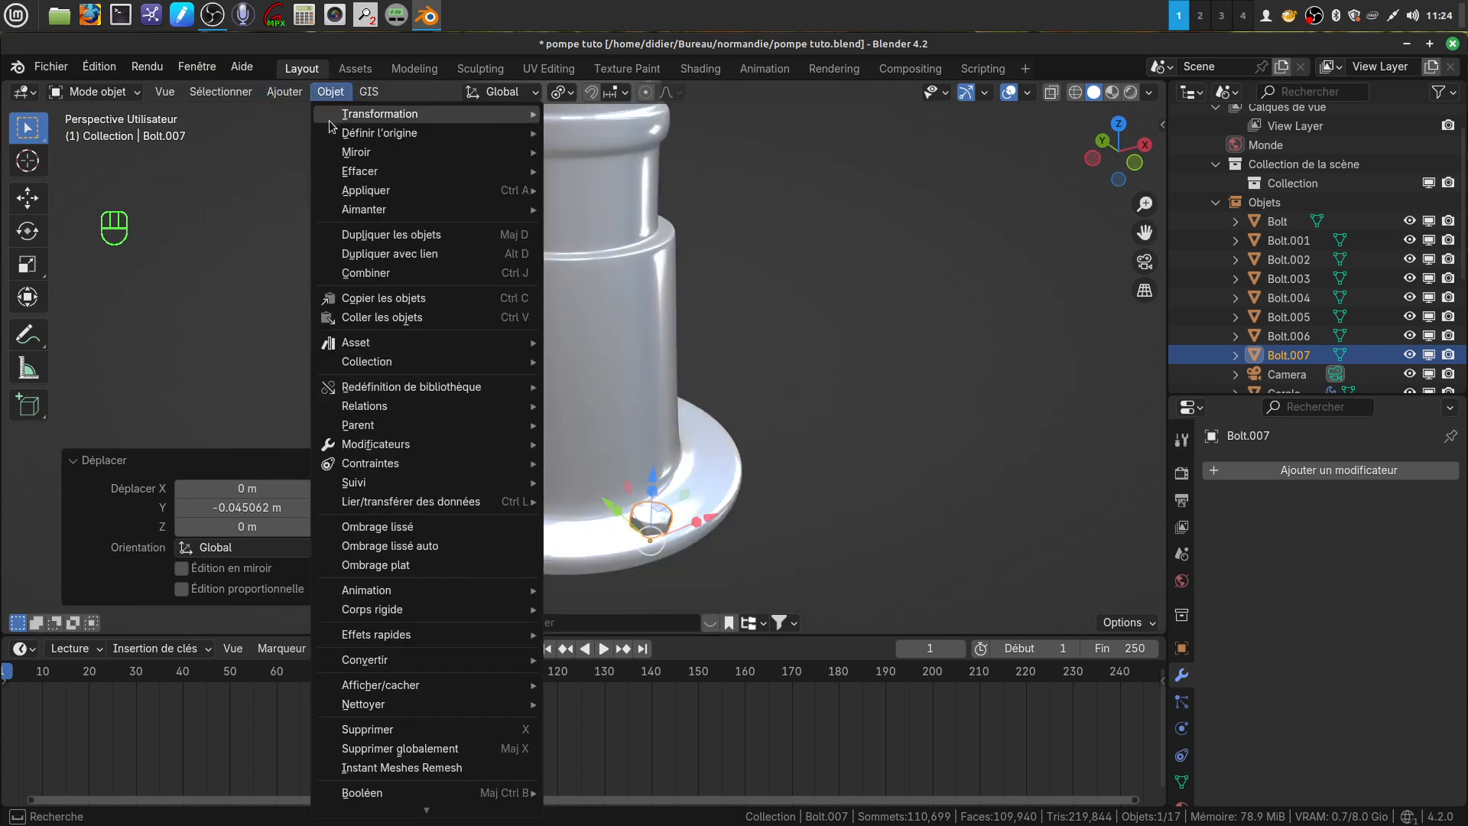
pyautogui.moveTo(334, 122)
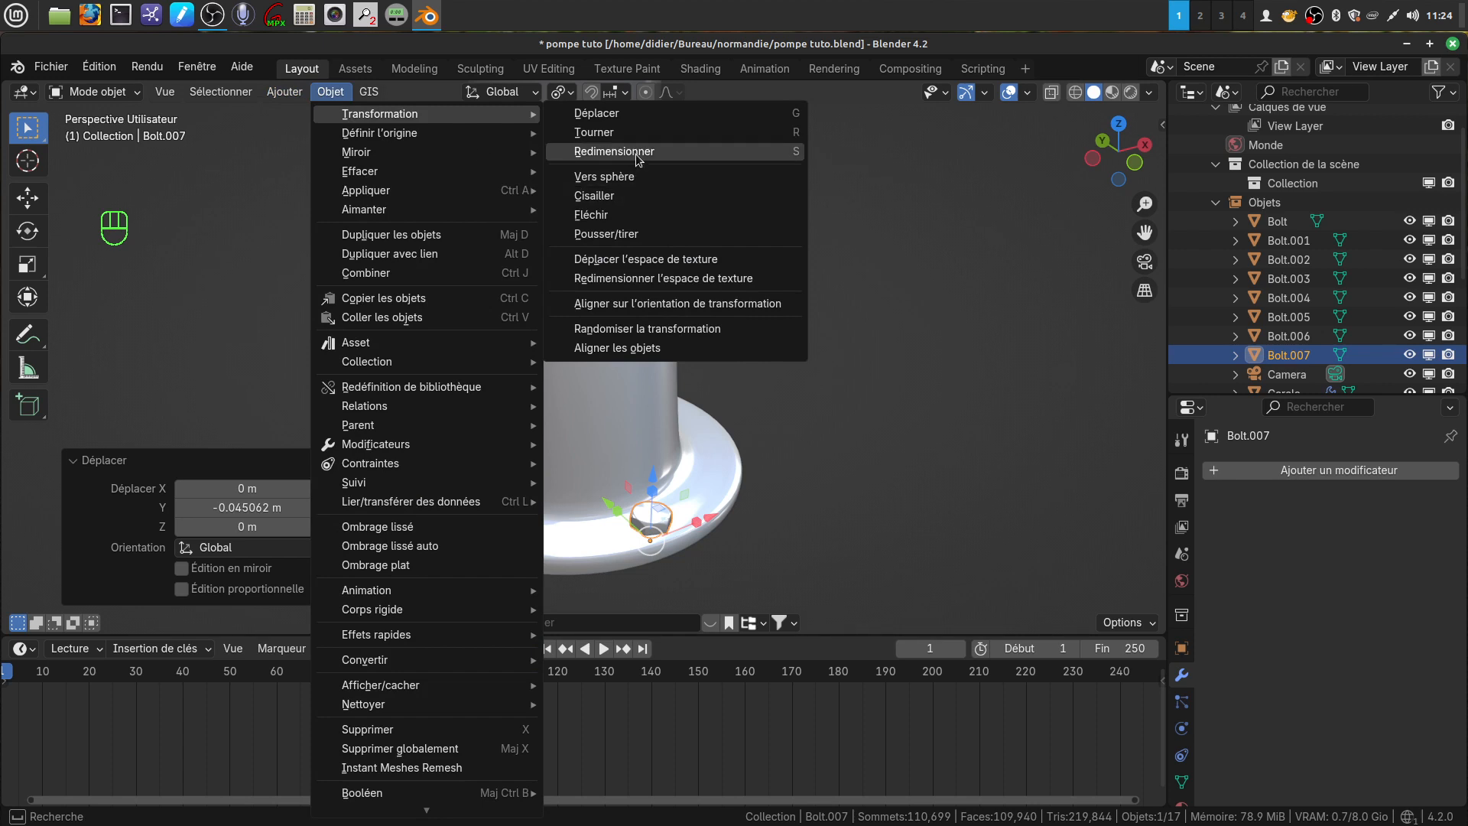
pyautogui.moveTo(447, 136)
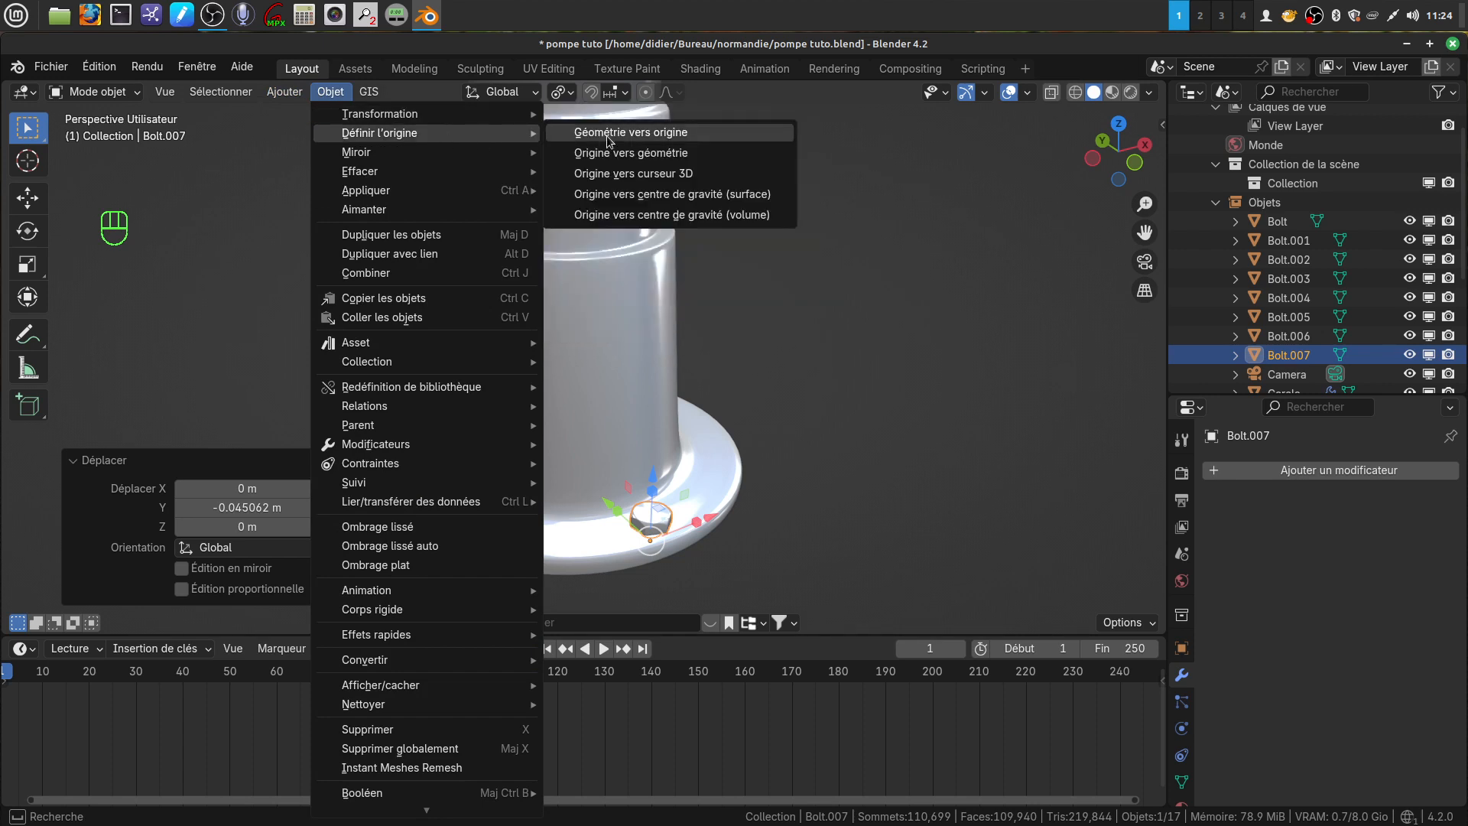
pyautogui.click(640, 175)
pyautogui.scroll(-5, 836, 442)
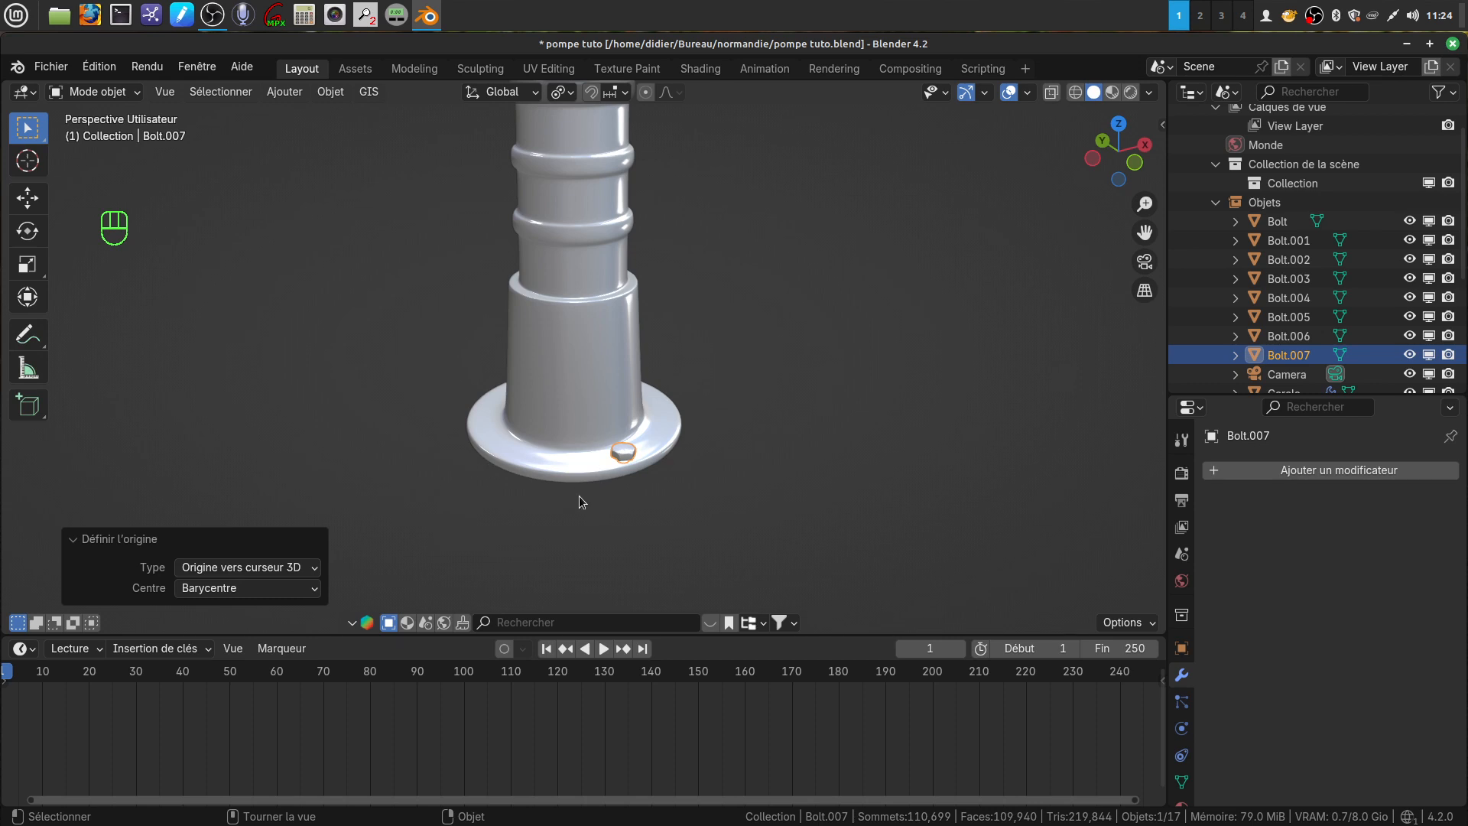
# Step: Select the base bolt's entire mesh in Edit Mode and set up the Spin tool around the Z axis
pyautogui.press('a')
pyautogui.press('a')
pyautogui.click(620, 452)
pyautogui.press('Tab')
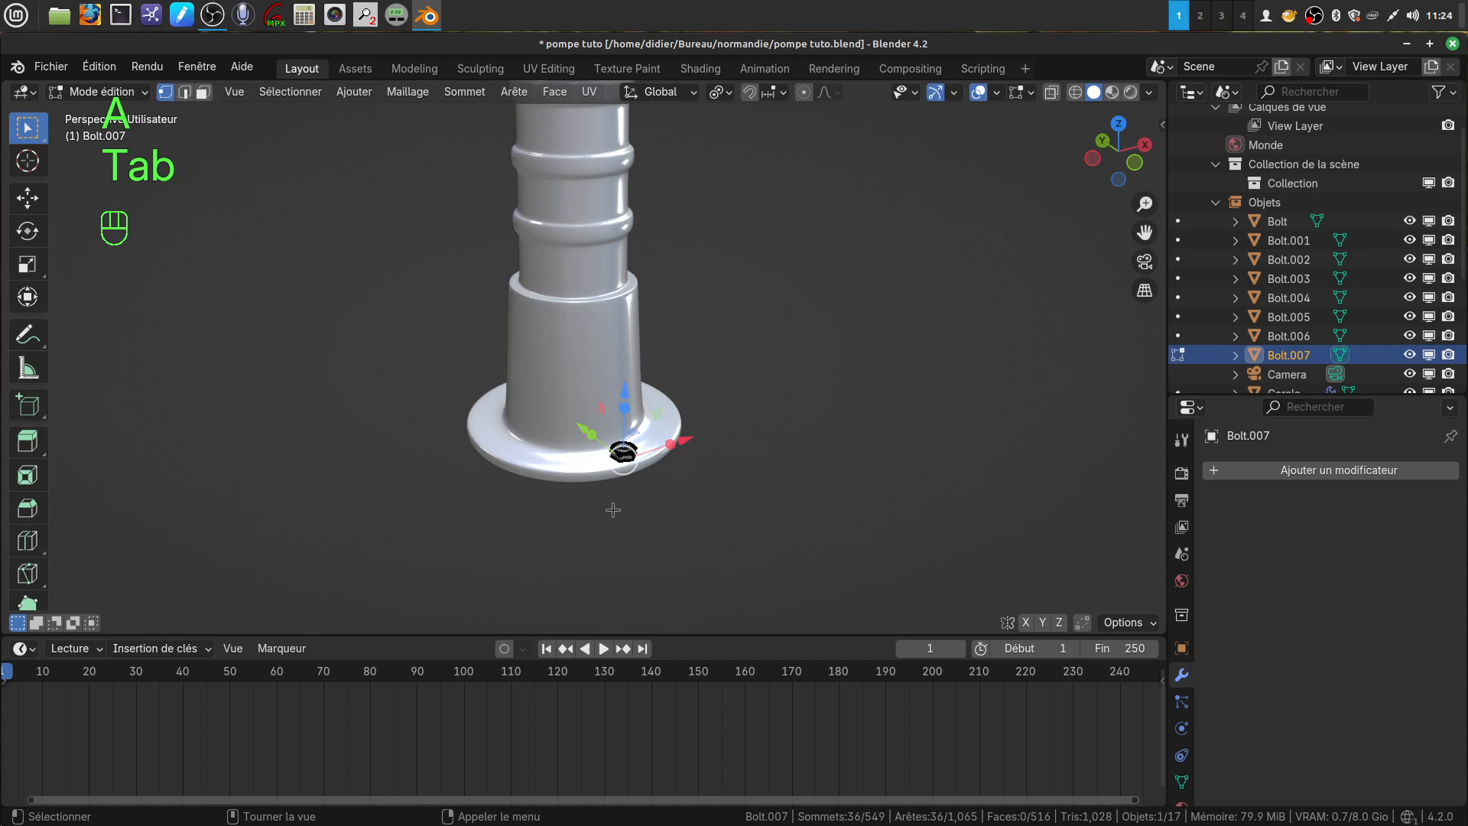
pyautogui.press('a')
pyautogui.press('a')
pyautogui.scroll(-5, 31, 596)
pyautogui.click(27, 420)
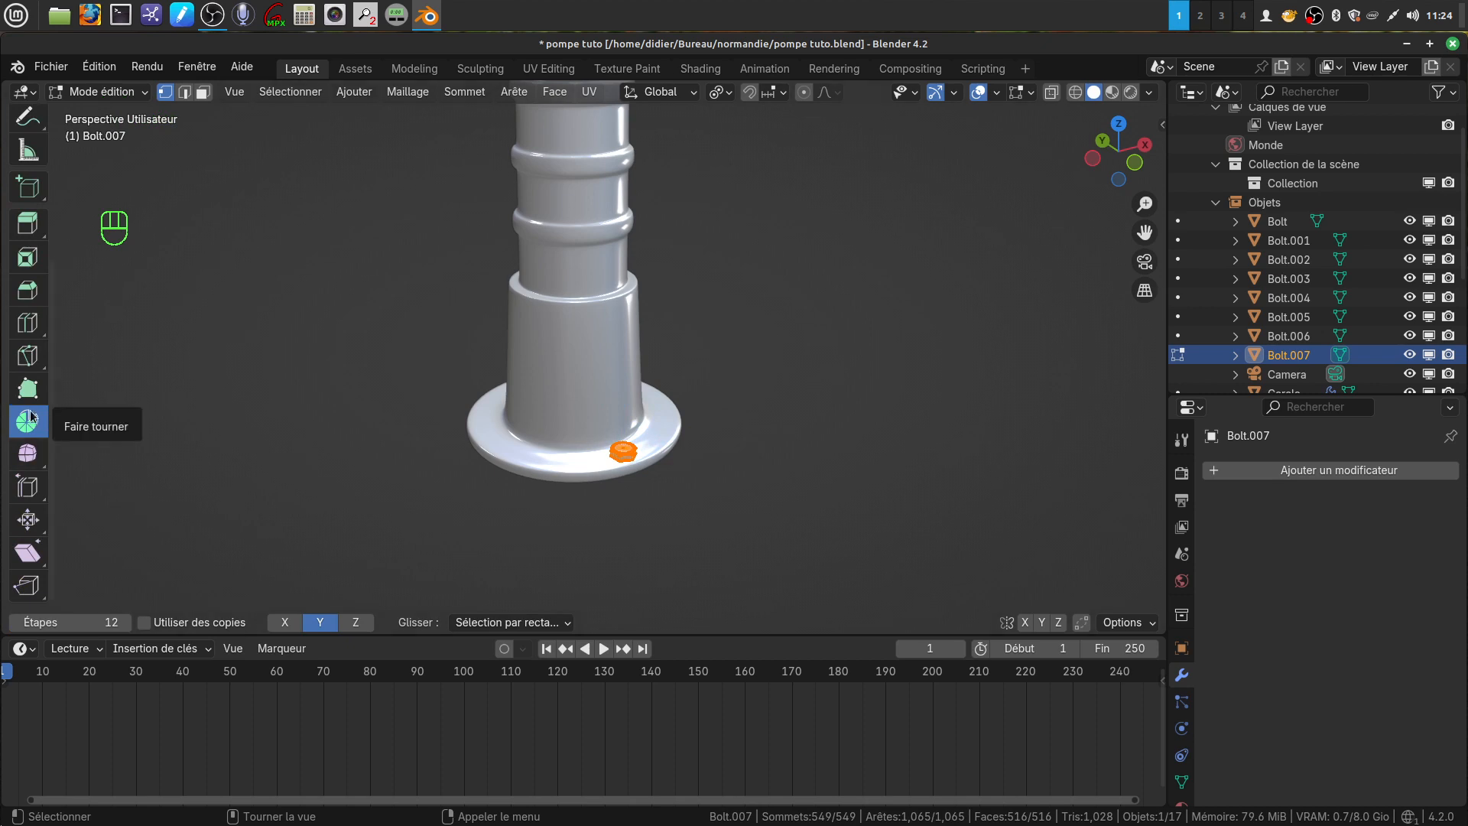
pyautogui.scroll(-1, 411, 488)
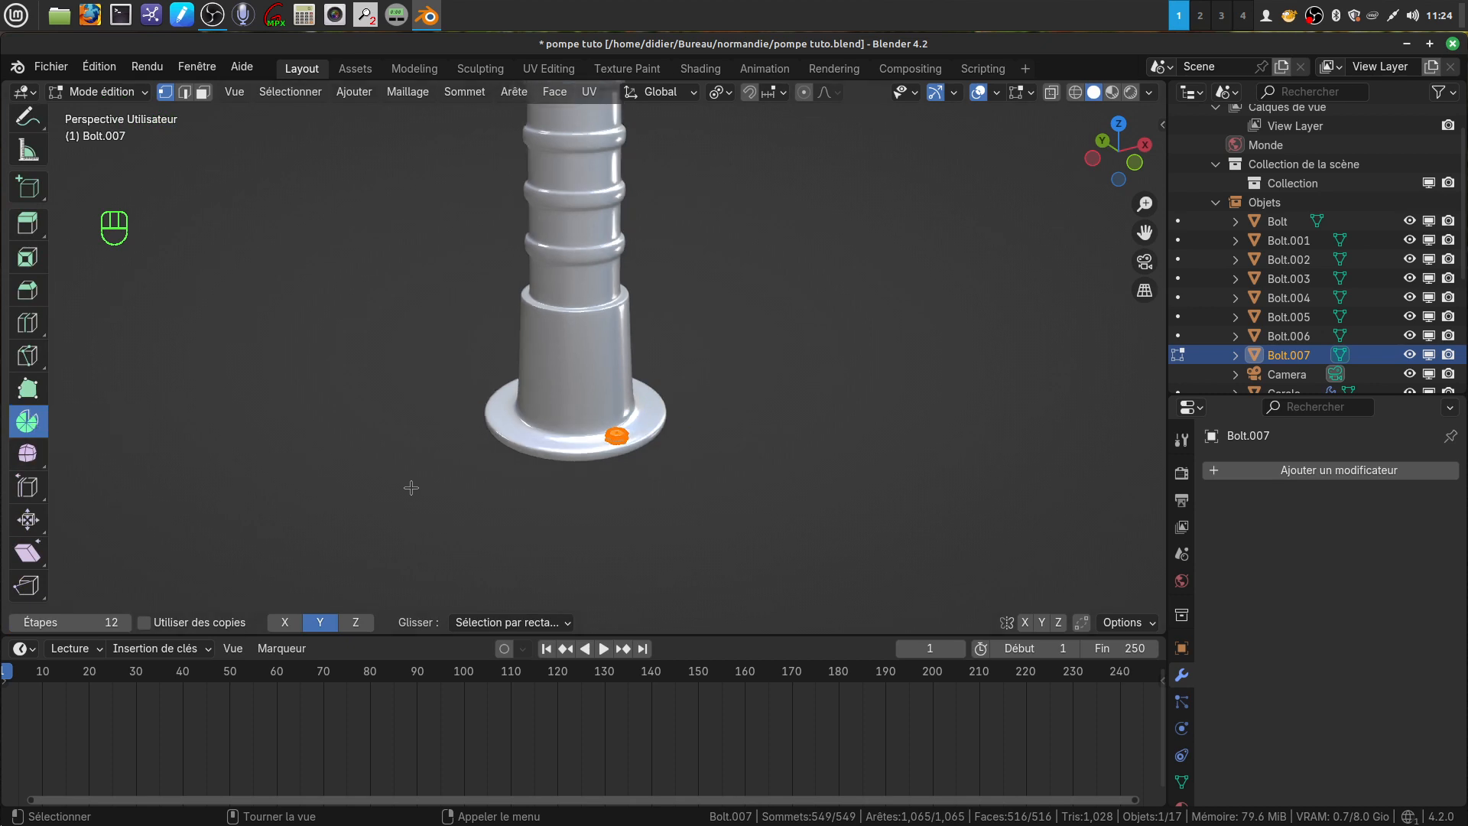
pyautogui.scroll(-5, 685, 375)
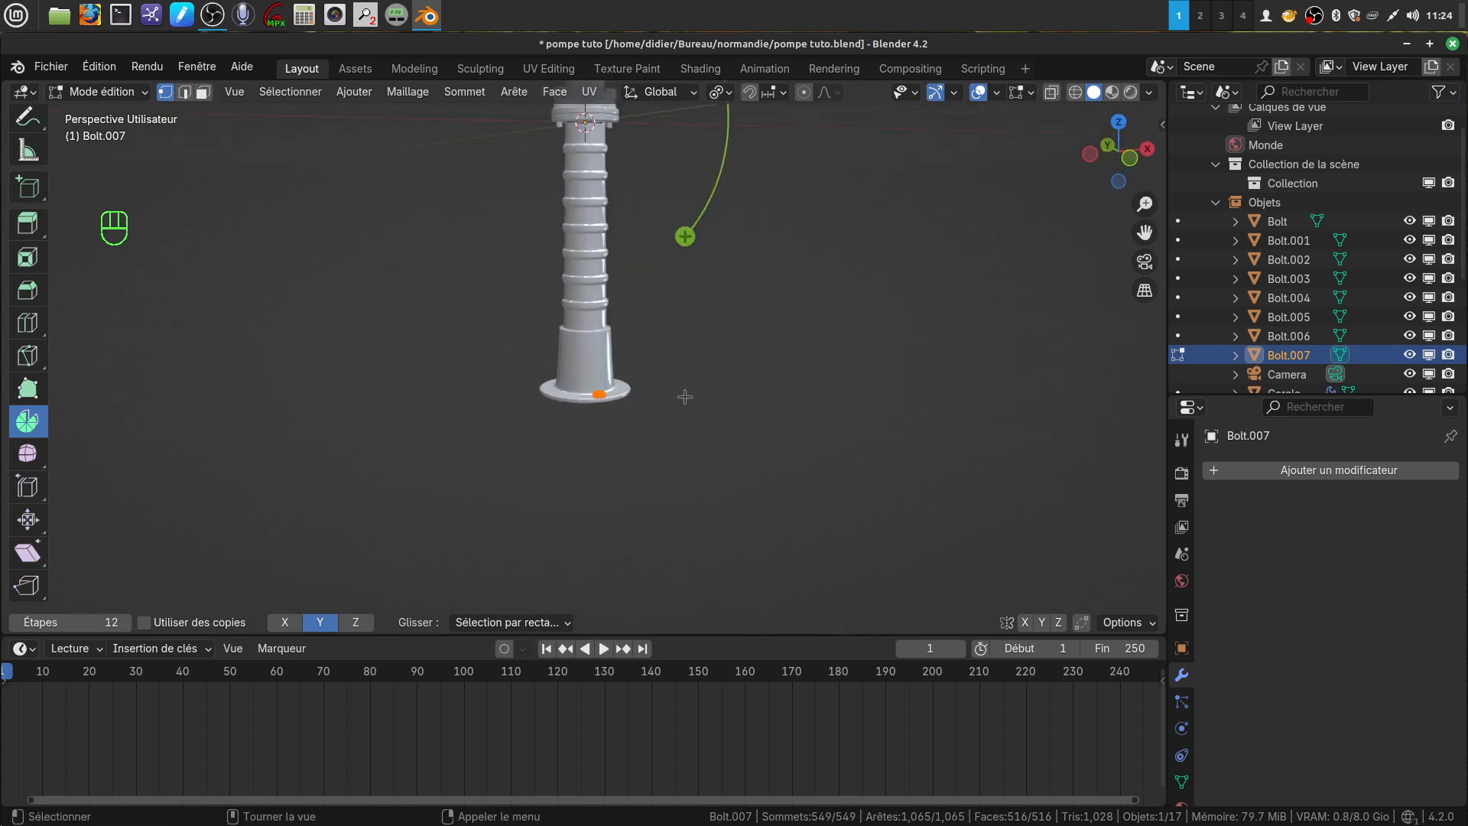
pyautogui.scroll(-3, 685, 391)
pyautogui.keyDown('shift'); pyautogui.moveTo(698, 426); pyautogui.dragTo(683, 508, button='middle'); pyautogui.keyUp('shift')
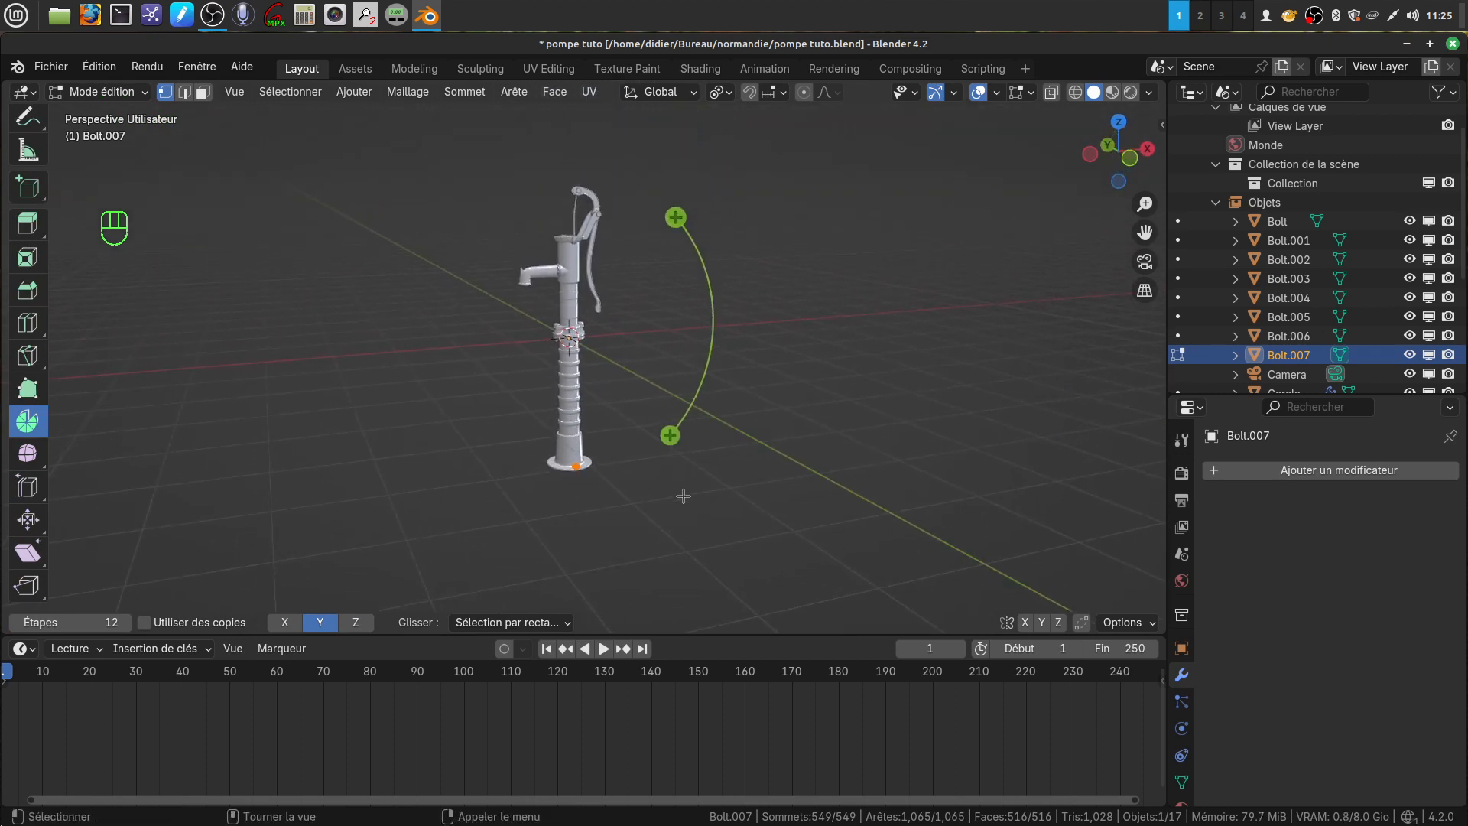
pyautogui.click(357, 623)
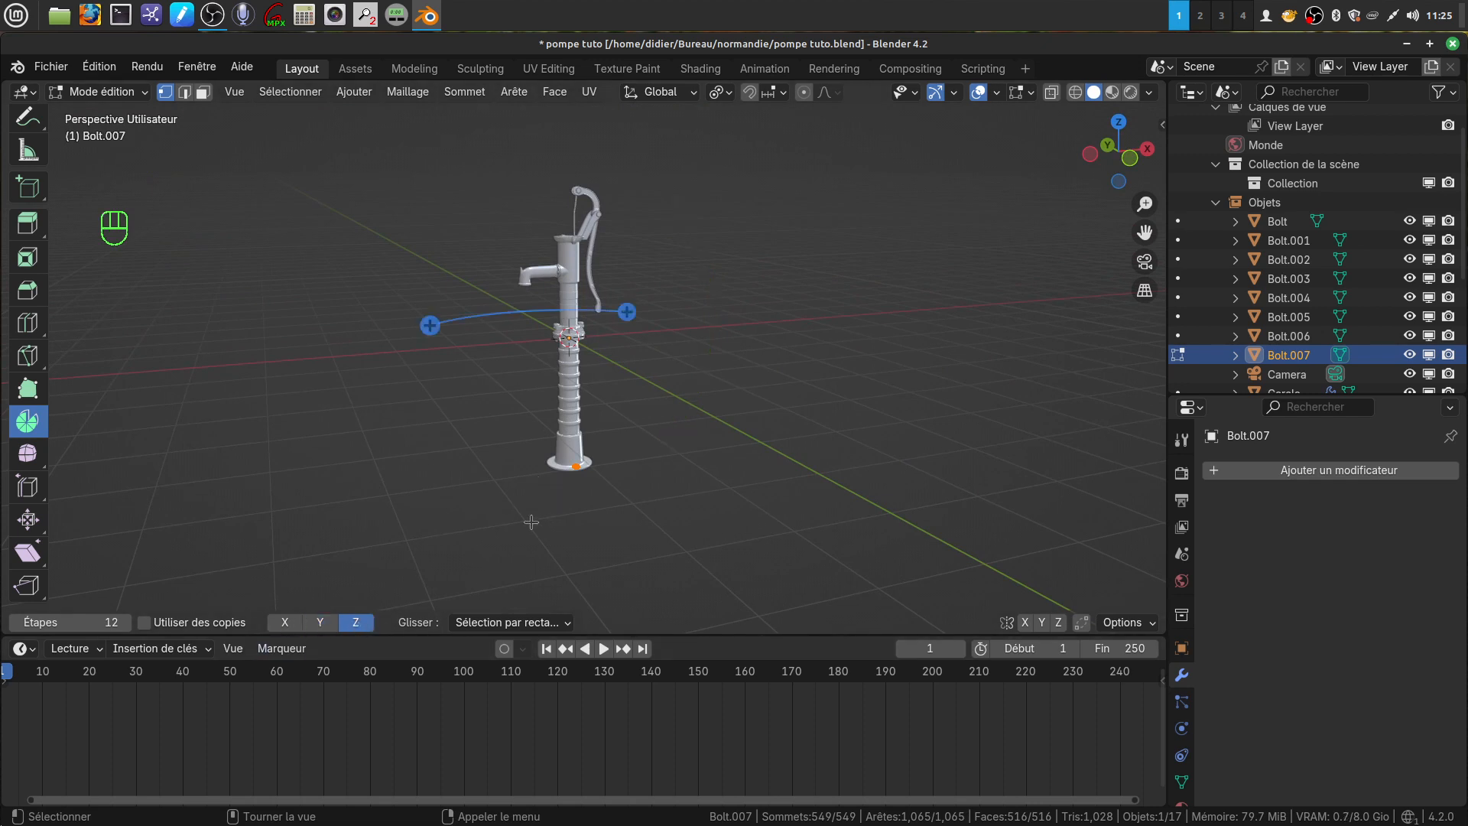
# Step: Spin the base bolt 360° around the column with 4 steps, using separate copies
pyautogui.click(430, 325)
pyautogui.scroll(4, 397, 498)
pyautogui.keyDown('shift'); pyautogui.moveTo(397, 497); pyautogui.dragTo(480, 497, button='middle'); pyautogui.keyUp('shift')
pyautogui.click(268, 388)
pyautogui.press('BackSpace')
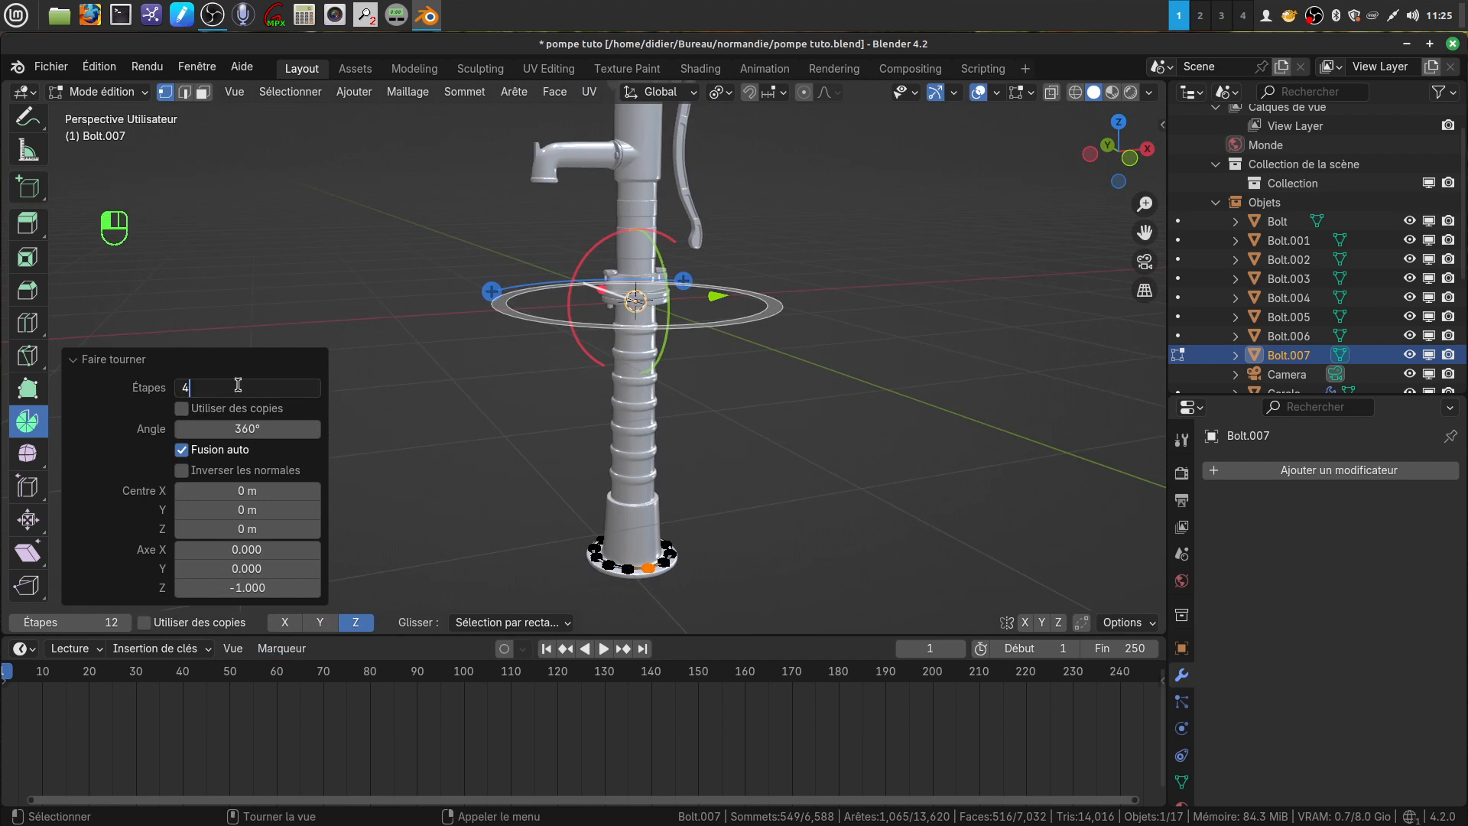
pyautogui.write('4')
pyautogui.press('Return')
pyautogui.click(182, 410)
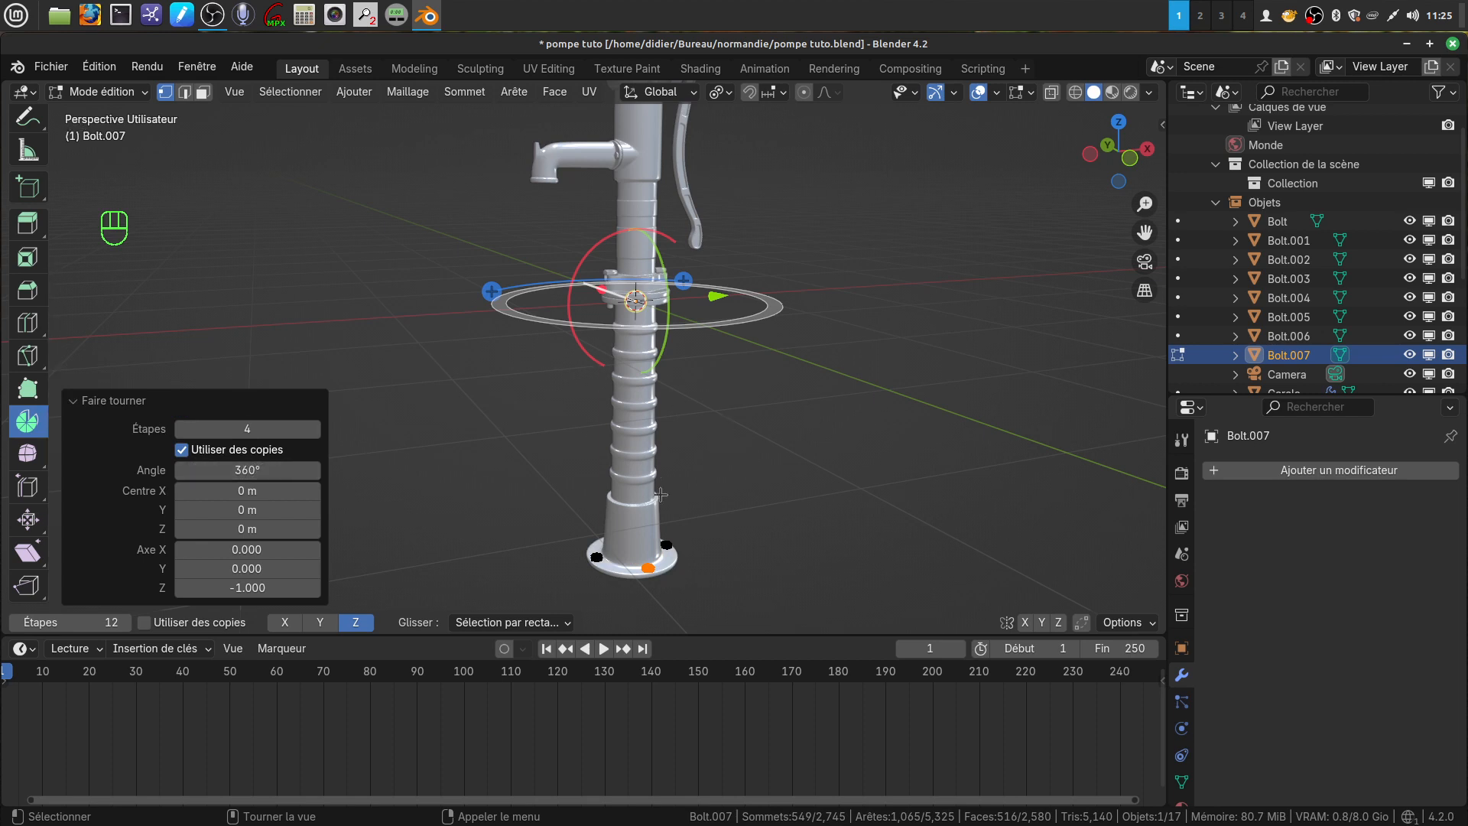
# Step: Select all the spun base bolts and merge their overlapping vertices by distance
pyautogui.press('a')
pyautogui.press('a')
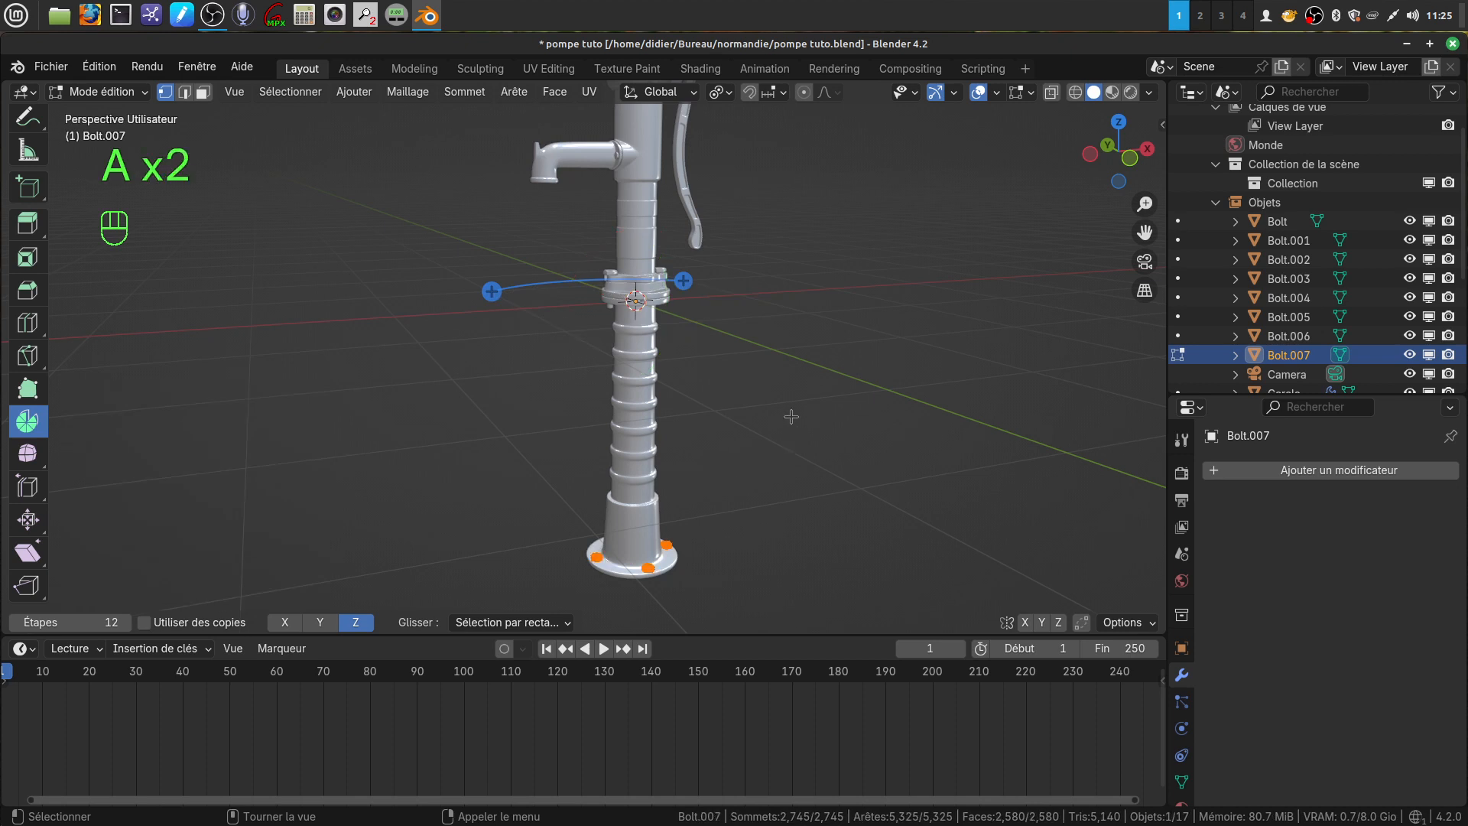
pyautogui.press('m')
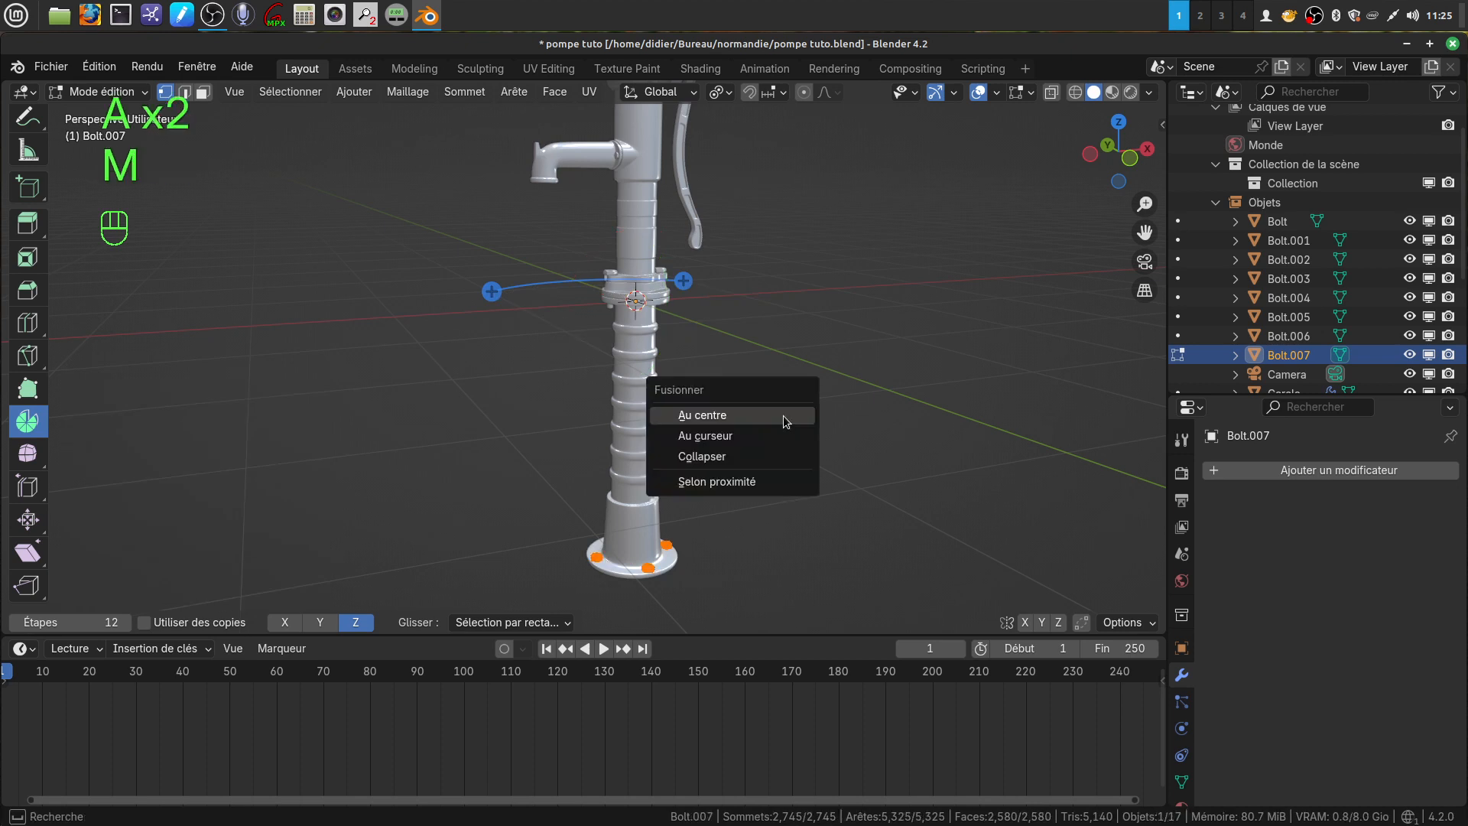
pyautogui.click(762, 481)
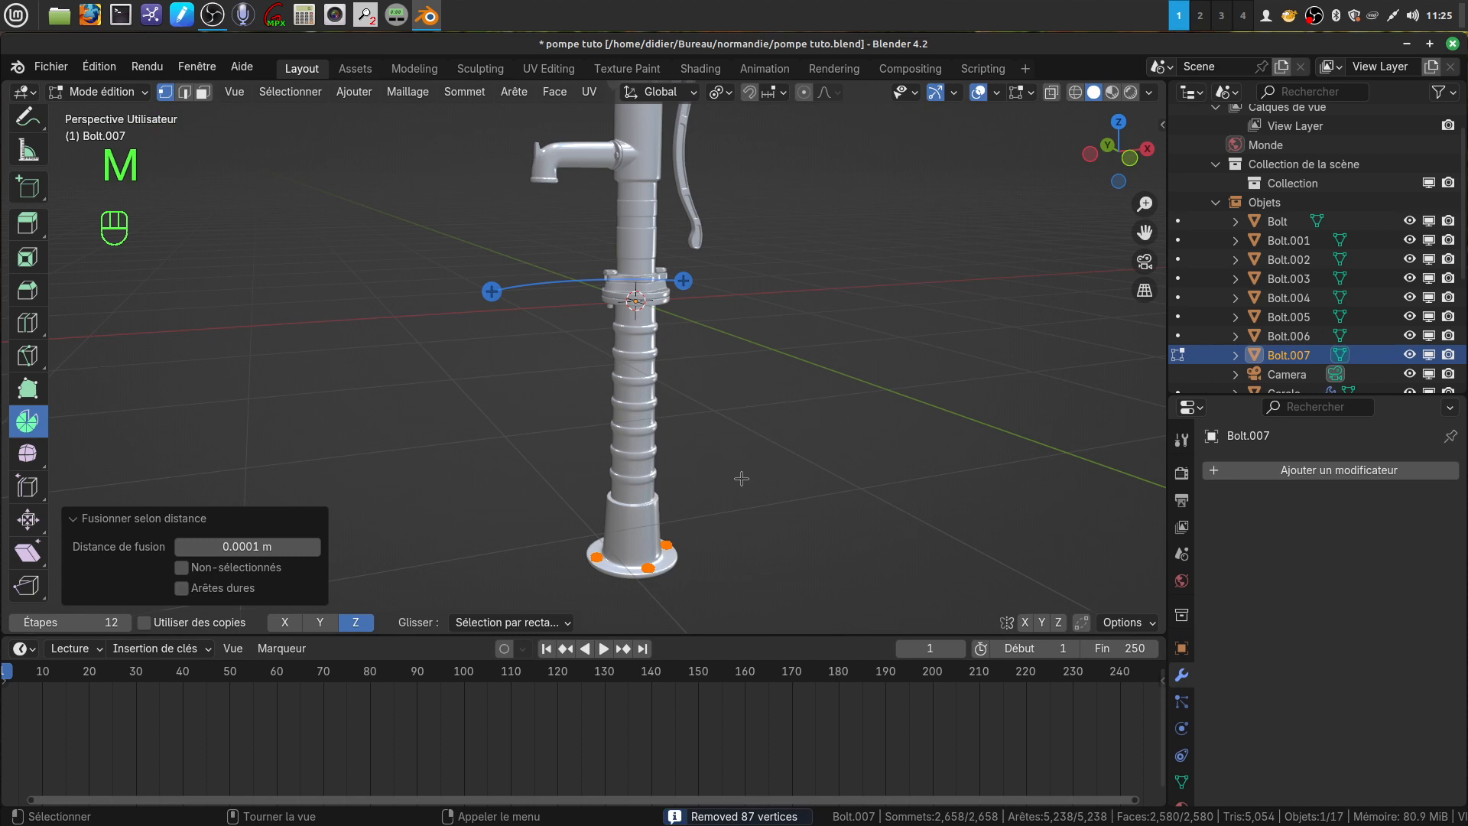
pyautogui.scroll(2, 740, 478)
pyautogui.scroll(-3, 732, 479)
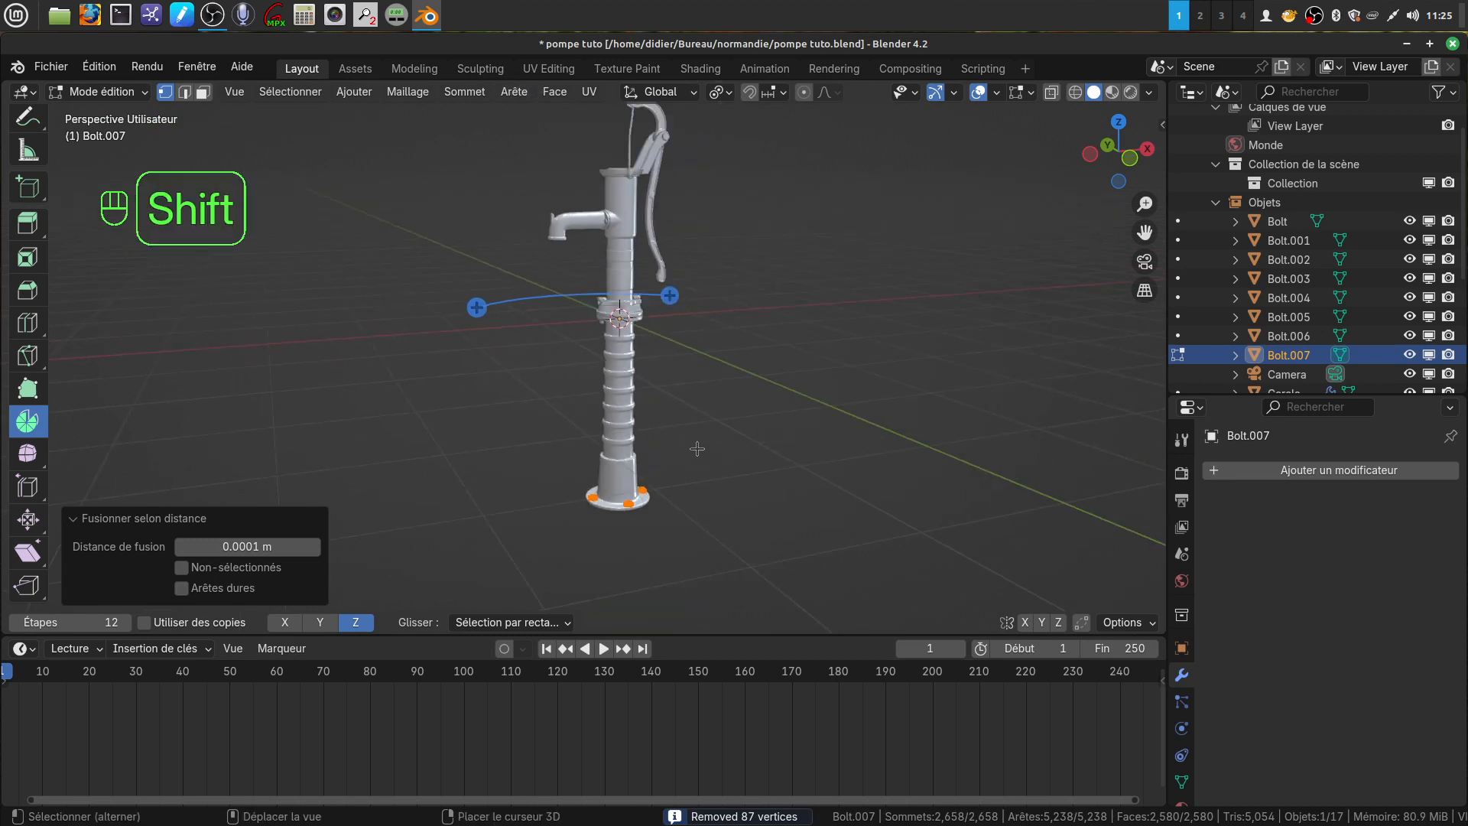
# Step: Switch back to the selection tool, return to Object Mode and deselect the base bolts
pyautogui.keyDown('shift'); pyautogui.moveTo(344, 338); pyautogui.dragTo(363, 308, button='middle'); pyautogui.keyUp('shift')
pyautogui.scroll(5, 27, 305)
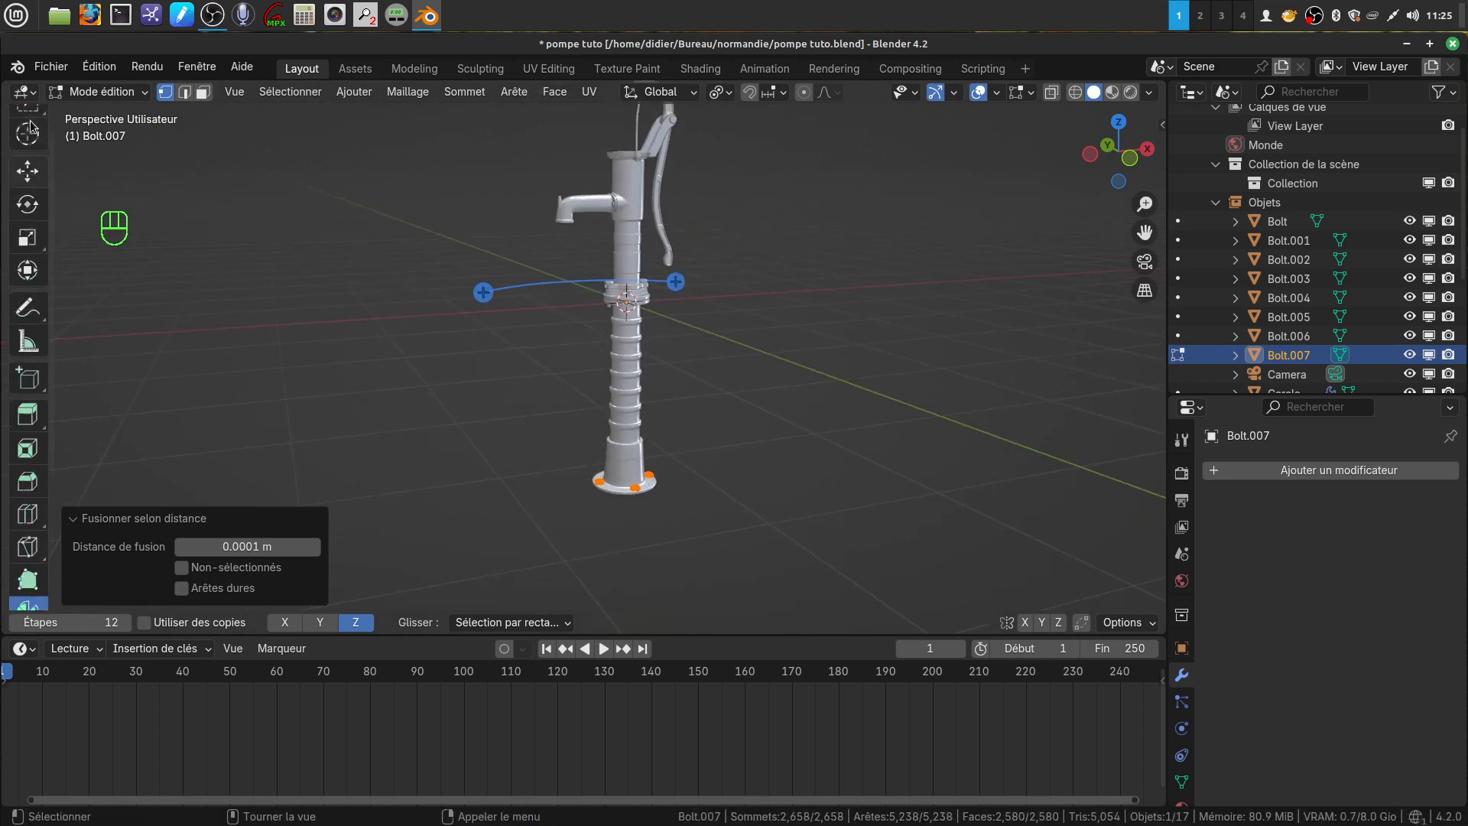
pyautogui.click(27, 127)
pyautogui.scroll(5, 809, 480)
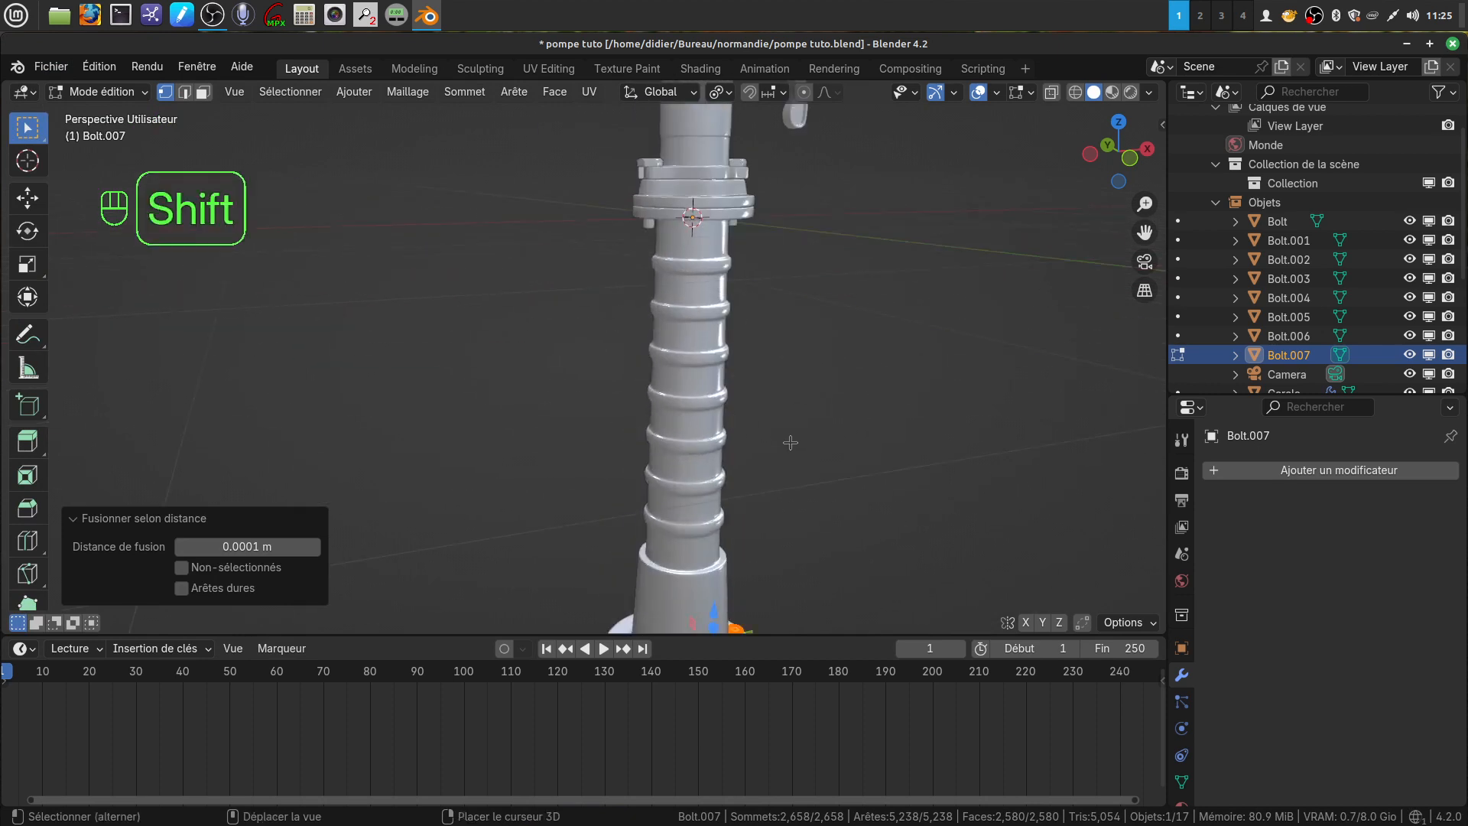
pyautogui.keyDown('shift'); pyautogui.moveTo(789, 441); pyautogui.dragTo(696, 243, button='middle'); pyautogui.keyUp('shift')
pyautogui.scroll(5, 644, 667)
pyautogui.scroll(3, 646, 444)
pyautogui.keyDown('shift'); pyautogui.moveTo(672, 444); pyautogui.dragTo(623, 290, button='middle'); pyautogui.keyUp('shift')
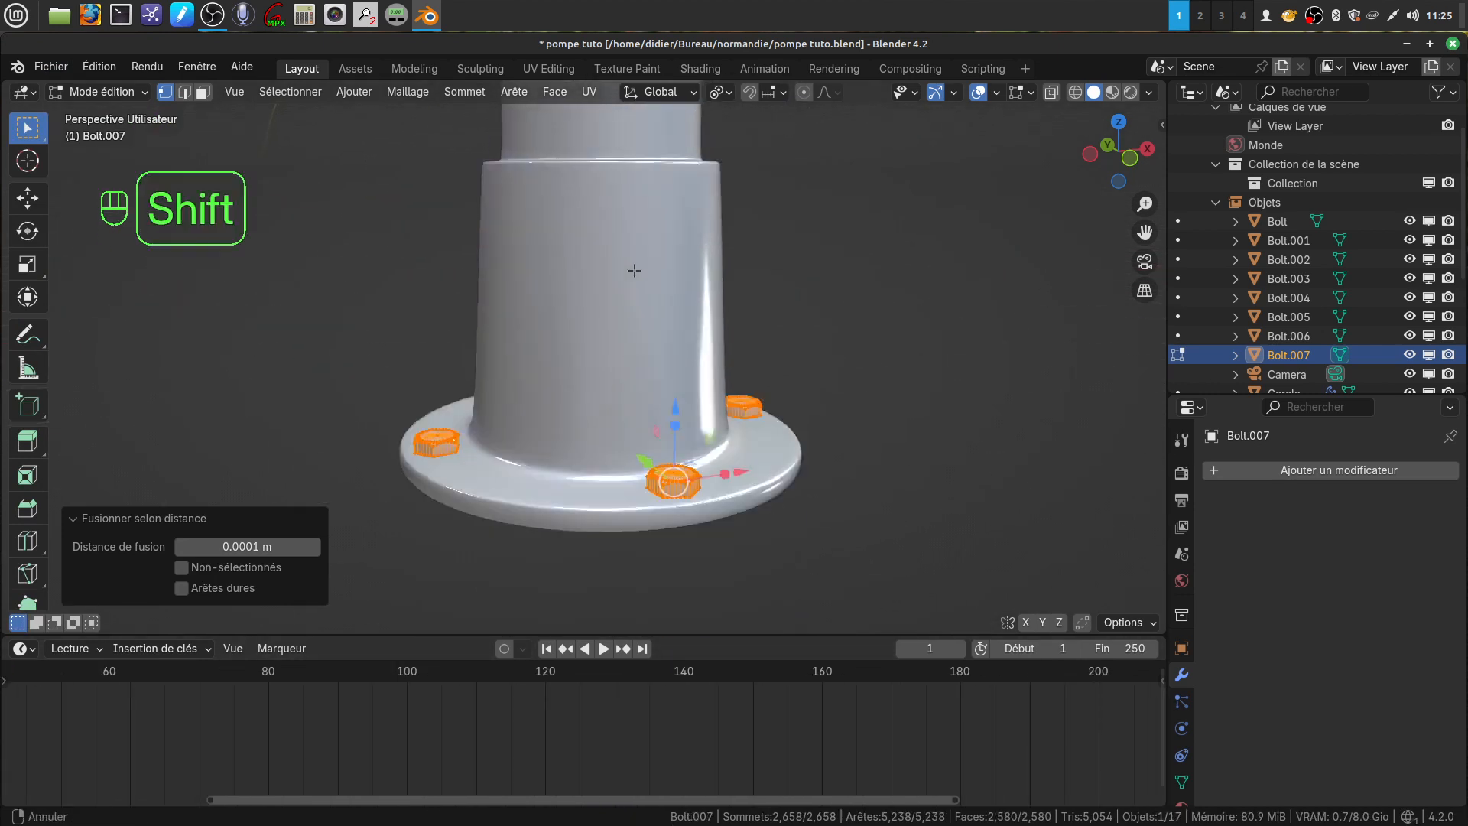
pyautogui.press('Tab')
pyautogui.moveTo(688, 367); pyautogui.dragTo(719, 416, button='middle')
pyautogui.click(736, 479)
pyautogui.scroll(-4, 704, 464)
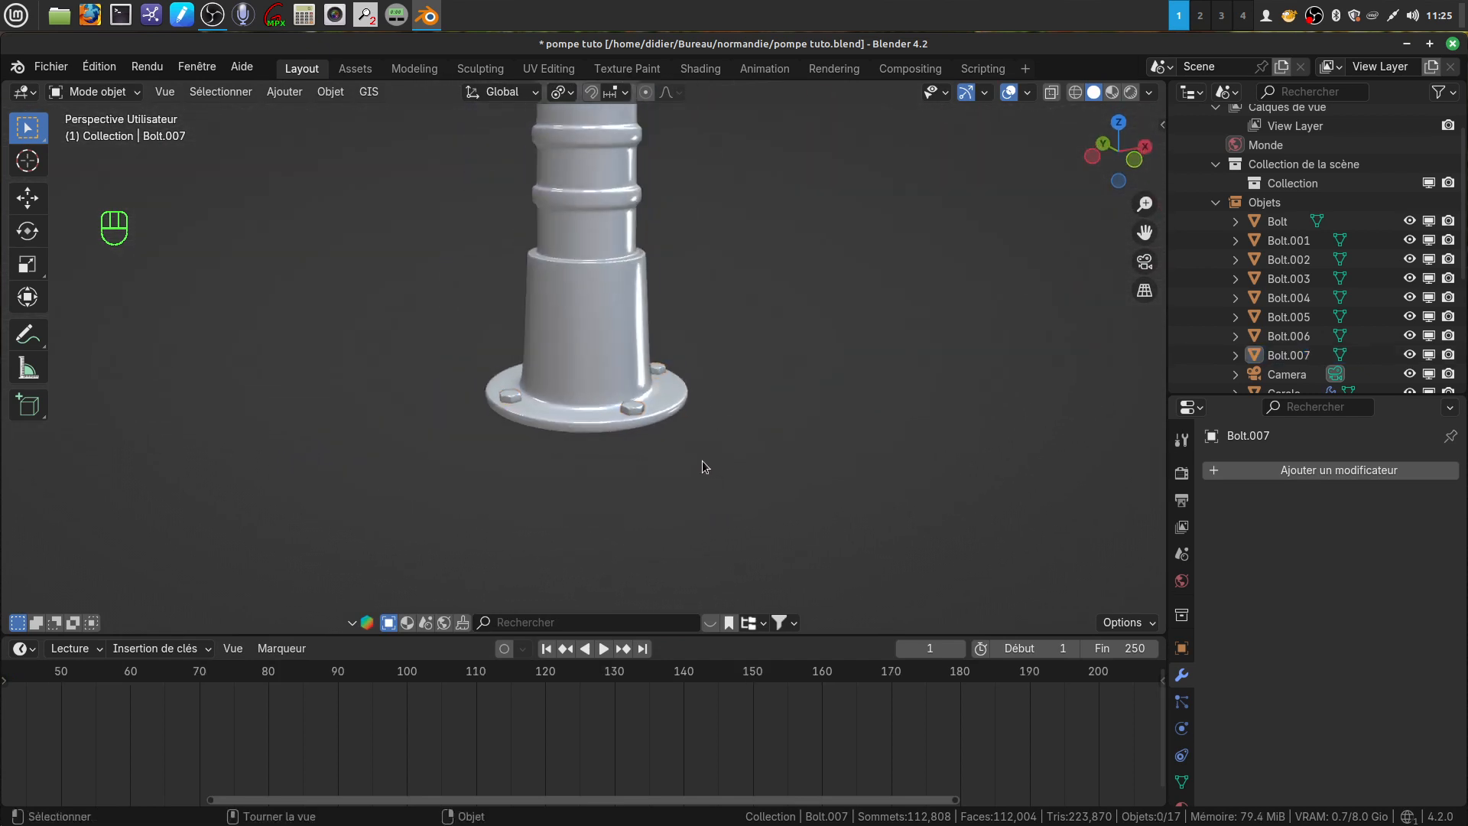
# Step: Examine the whole pump, including the middle flange, the spout joint and the handle support
pyautogui.keyDown('shift'); pyautogui.moveTo(655, 380); pyautogui.dragTo(631, 496, button='middle'); pyautogui.keyUp('shift')
pyautogui.scroll(-3, 653, 497)
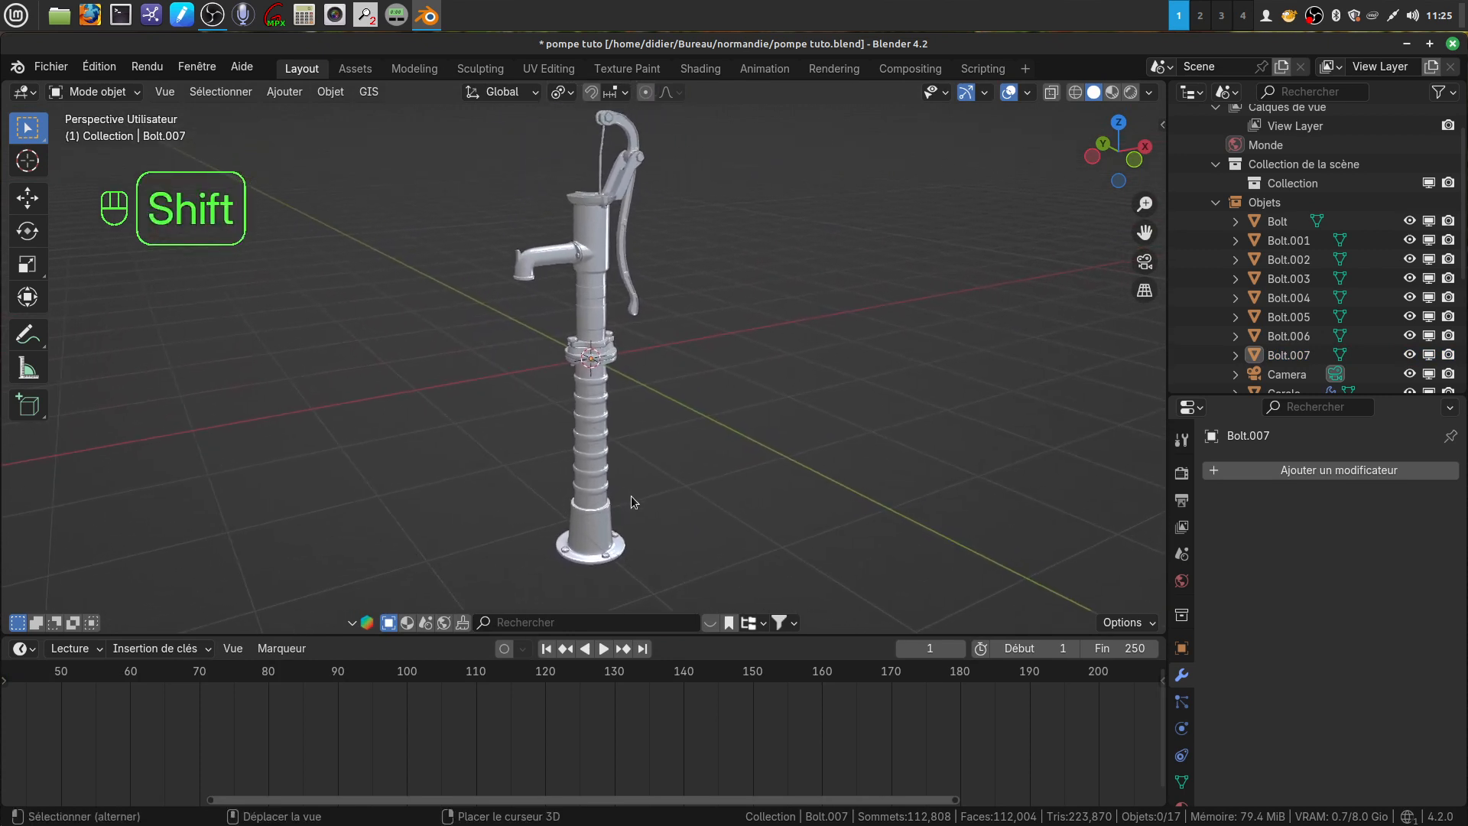
pyautogui.scroll(5, 663, 492)
pyautogui.keyDown('shift'); pyautogui.moveTo(648, 412); pyautogui.dragTo(627, 433, button='middle'); pyautogui.keyUp('shift')
pyautogui.scroll(4, 660, 472)
pyautogui.scroll(-2, 603, 444)
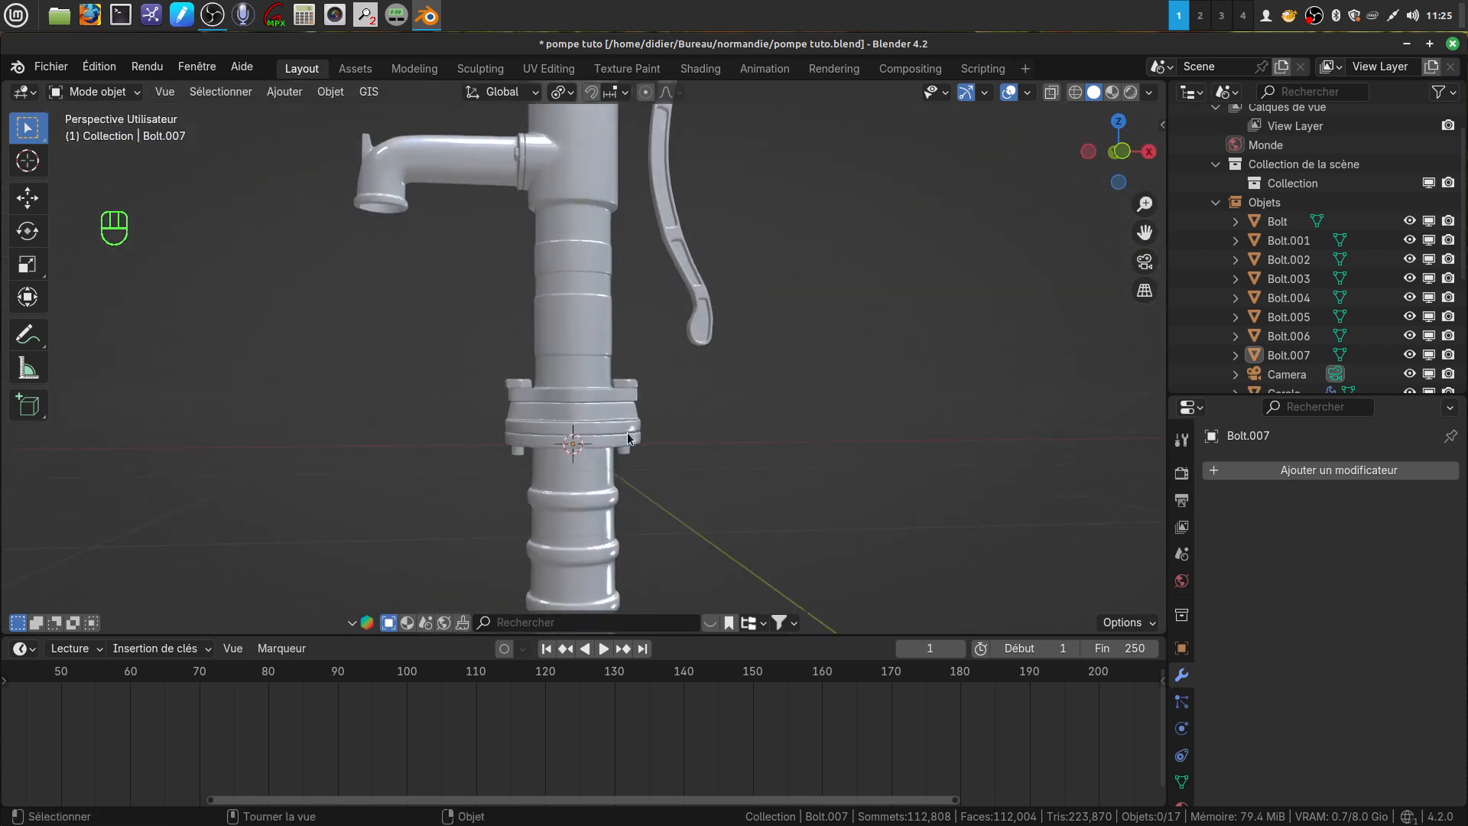
pyautogui.scroll(-4, 526, 461)
pyautogui.keyDown('shift'); pyautogui.moveTo(603, 134); pyautogui.dragTo(620, 246, button='middle'); pyautogui.keyUp('shift')
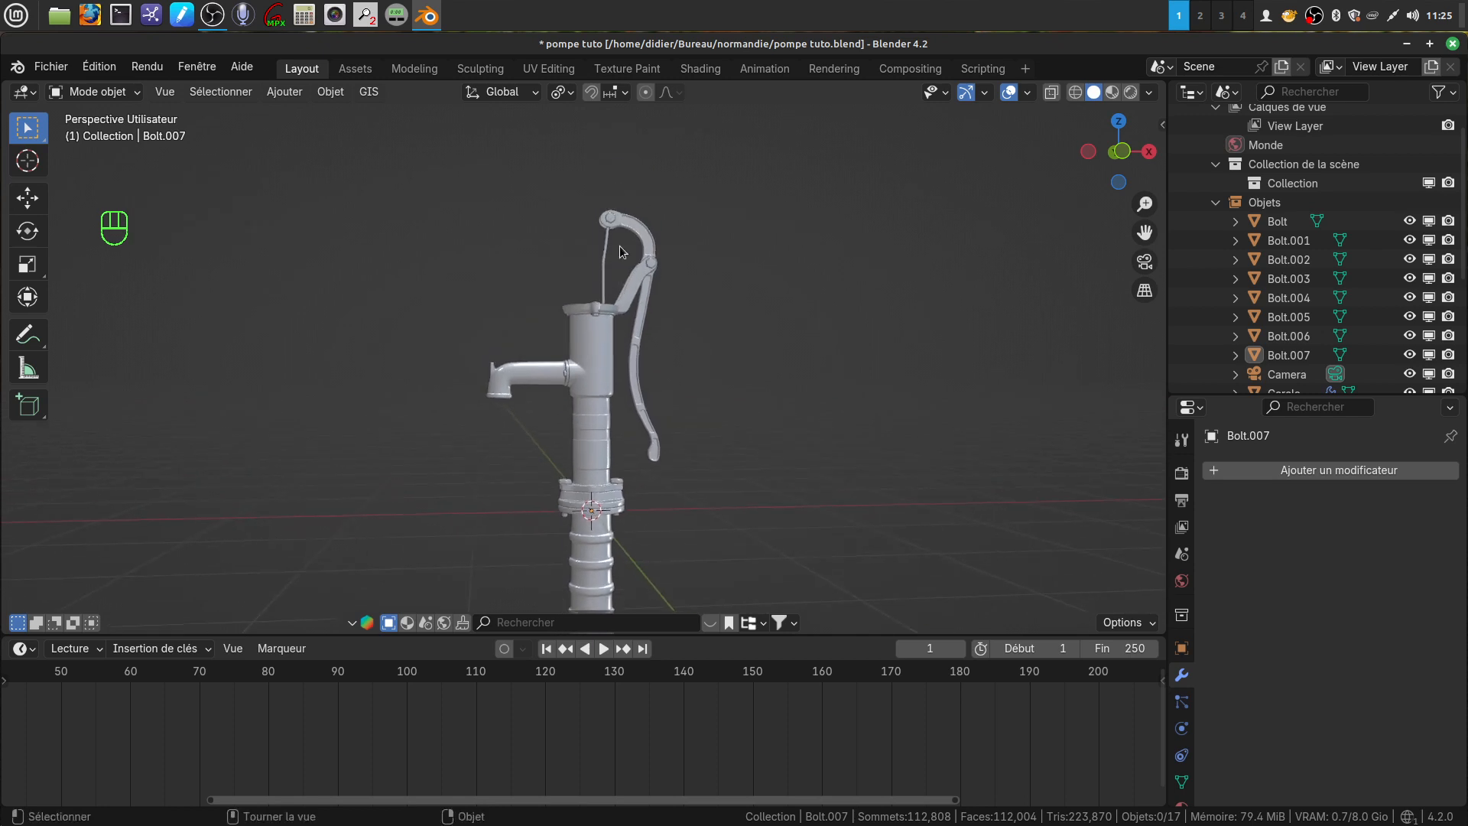
pyautogui.scroll(5, 659, 405)
pyautogui.moveTo(659, 405)
pyautogui.mouseDown(button='middle')
pyautogui.moveTo(704, 422)
pyautogui.moveTo(673, 417)
pyautogui.mouseUp(button='middle')
pyautogui.keyDown('shift'); pyautogui.moveTo(630, 397); pyautogui.dragTo(569, 478, button='middle'); pyautogui.keyUp('shift')
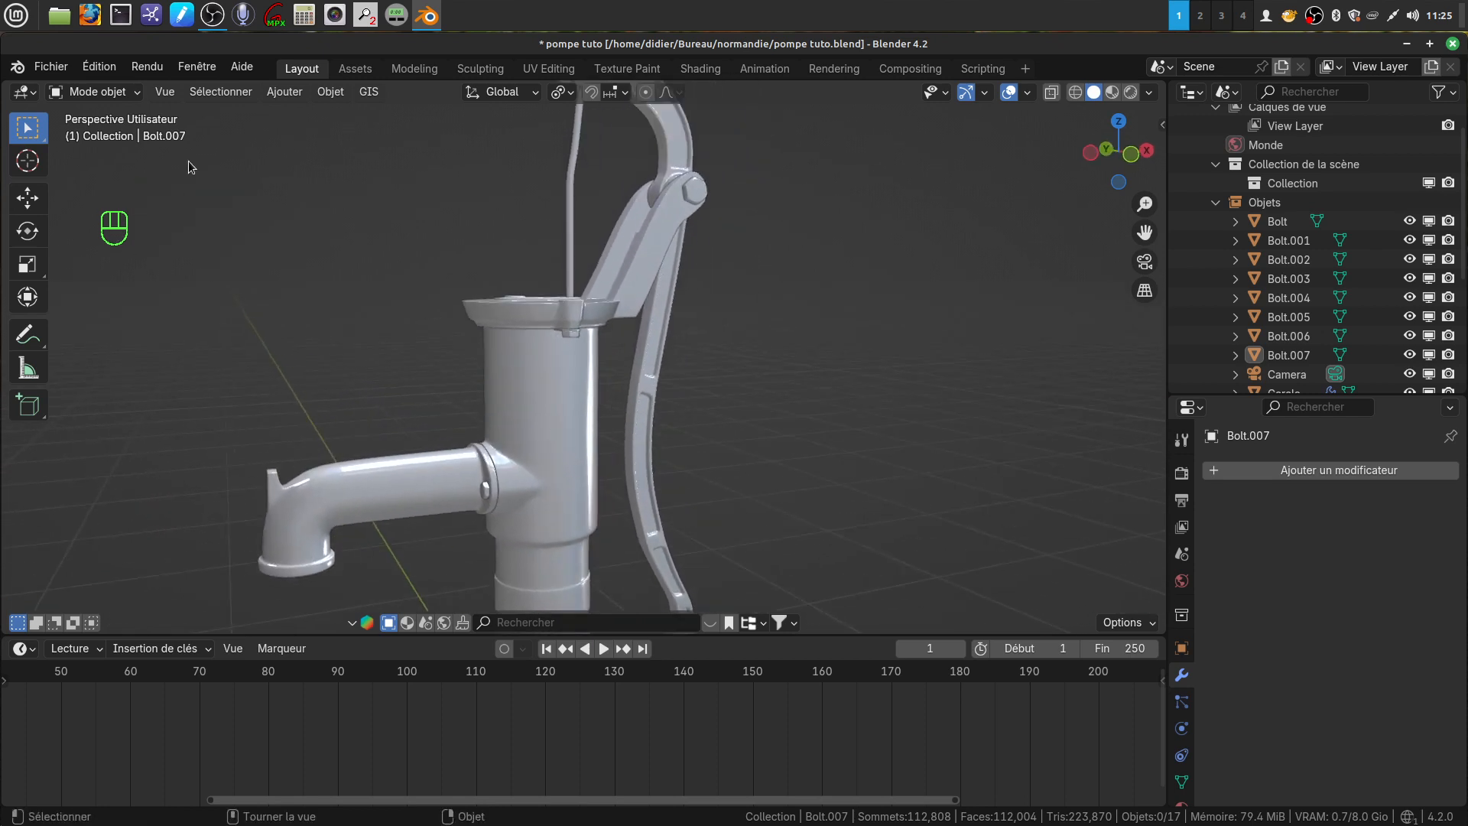
# Step: Add a mesh Bolt object and change its model to NUT with the HEX nut type
pyautogui.click(284, 92)
pyautogui.moveTo(293, 116)
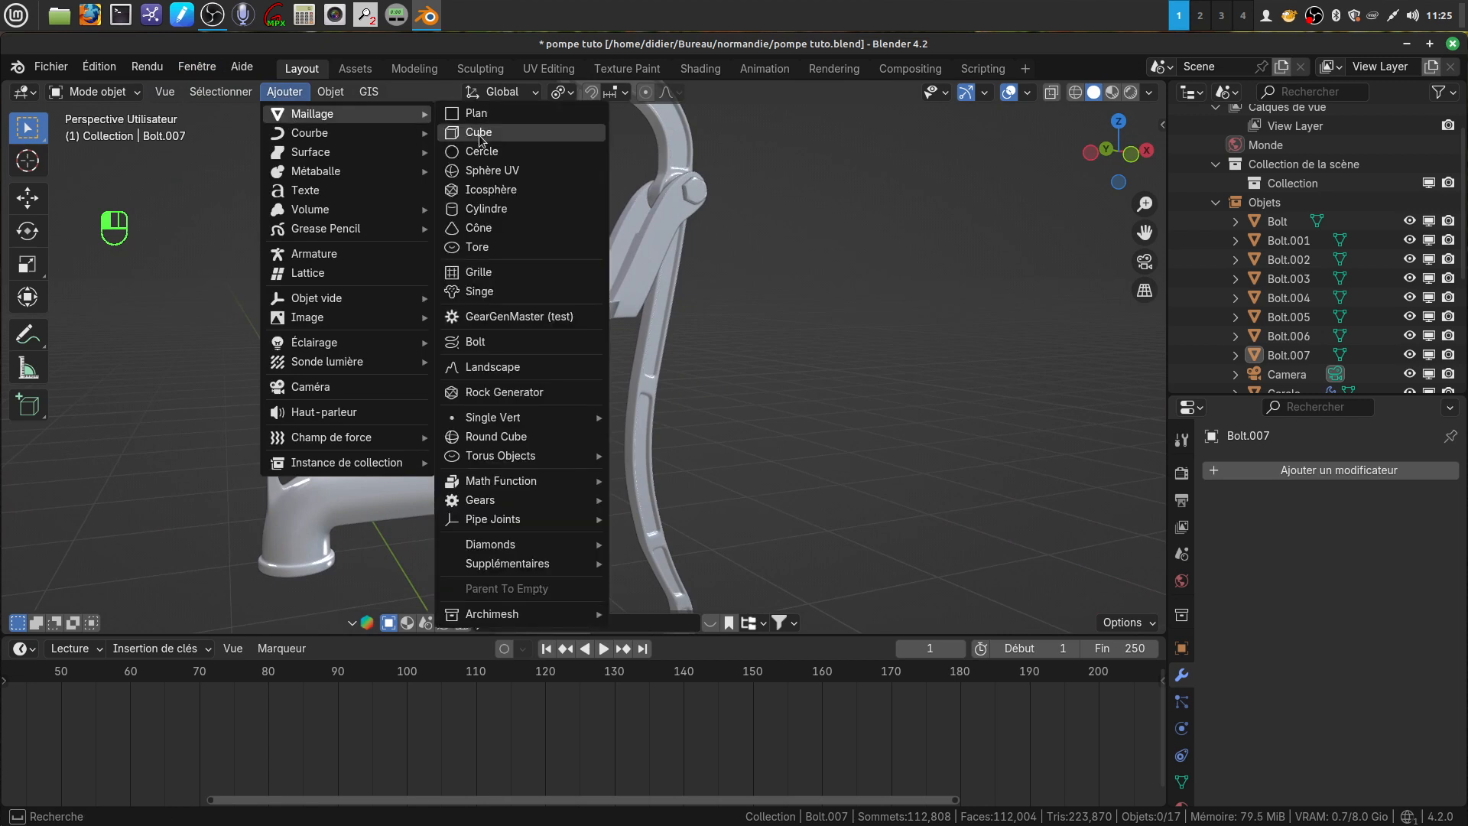
pyautogui.click(500, 342)
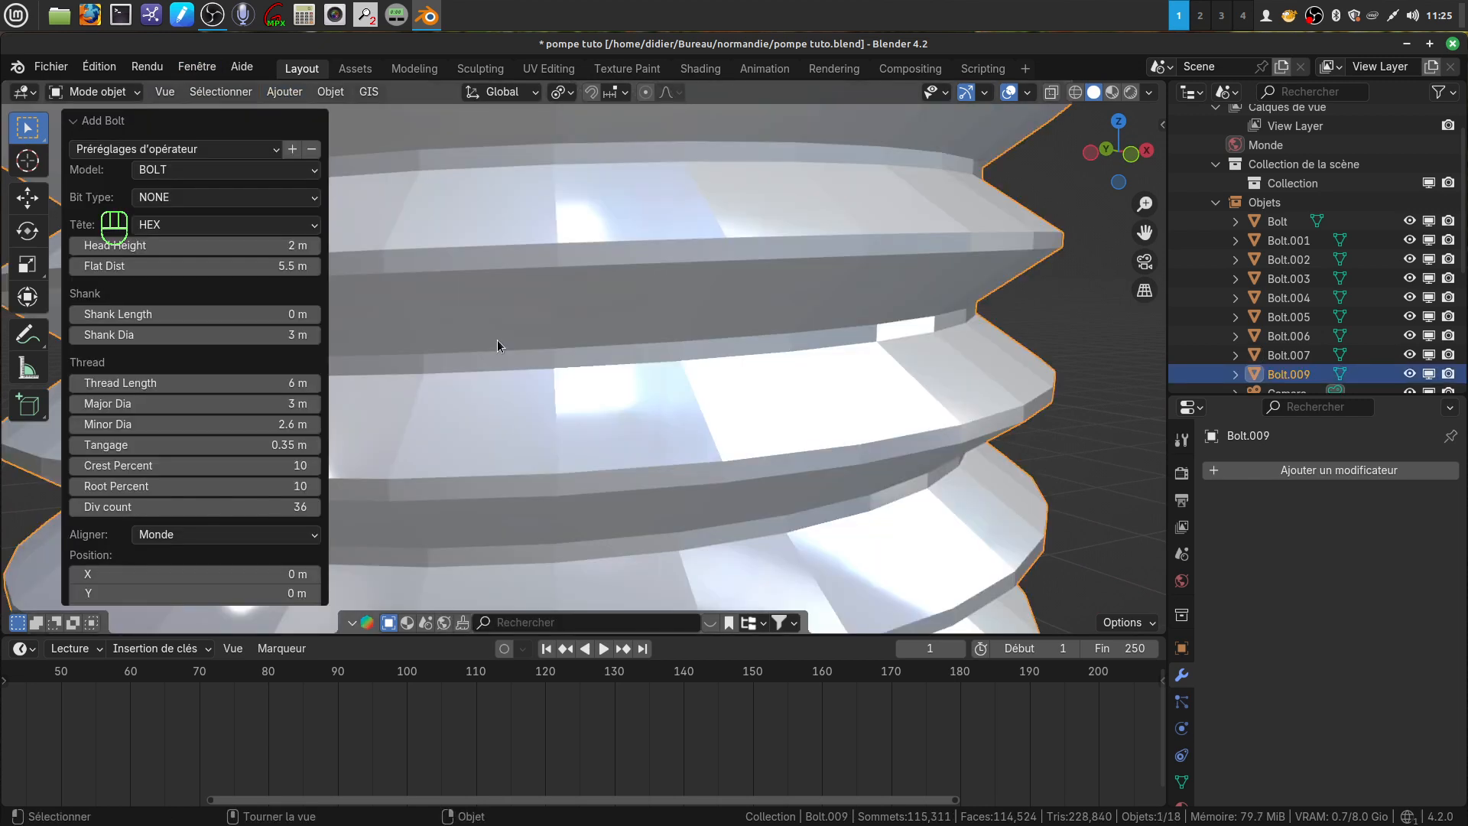
pyautogui.click(296, 170)
pyautogui.click(282, 209)
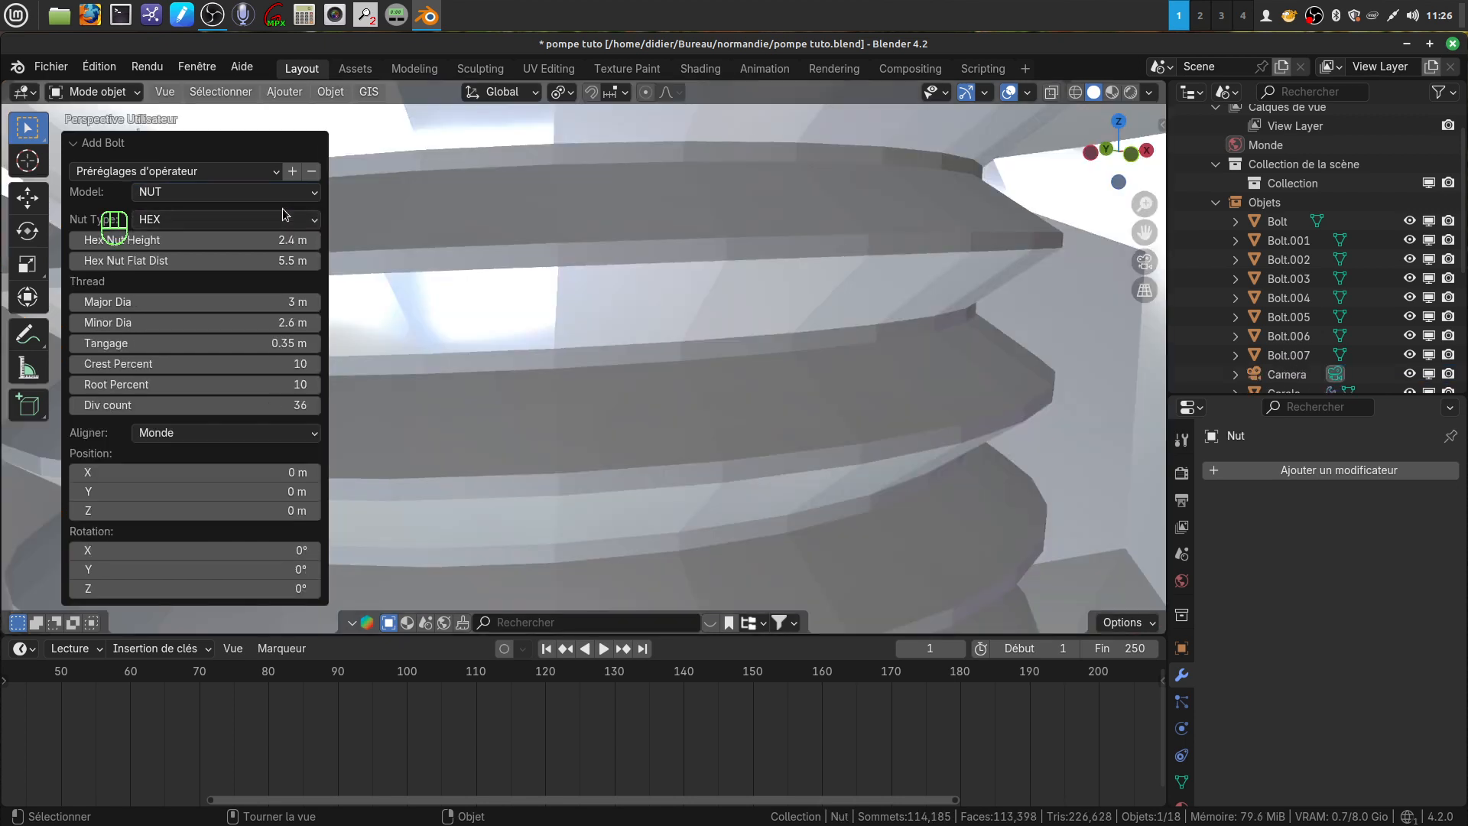
pyautogui.scroll(-8, 530, 278)
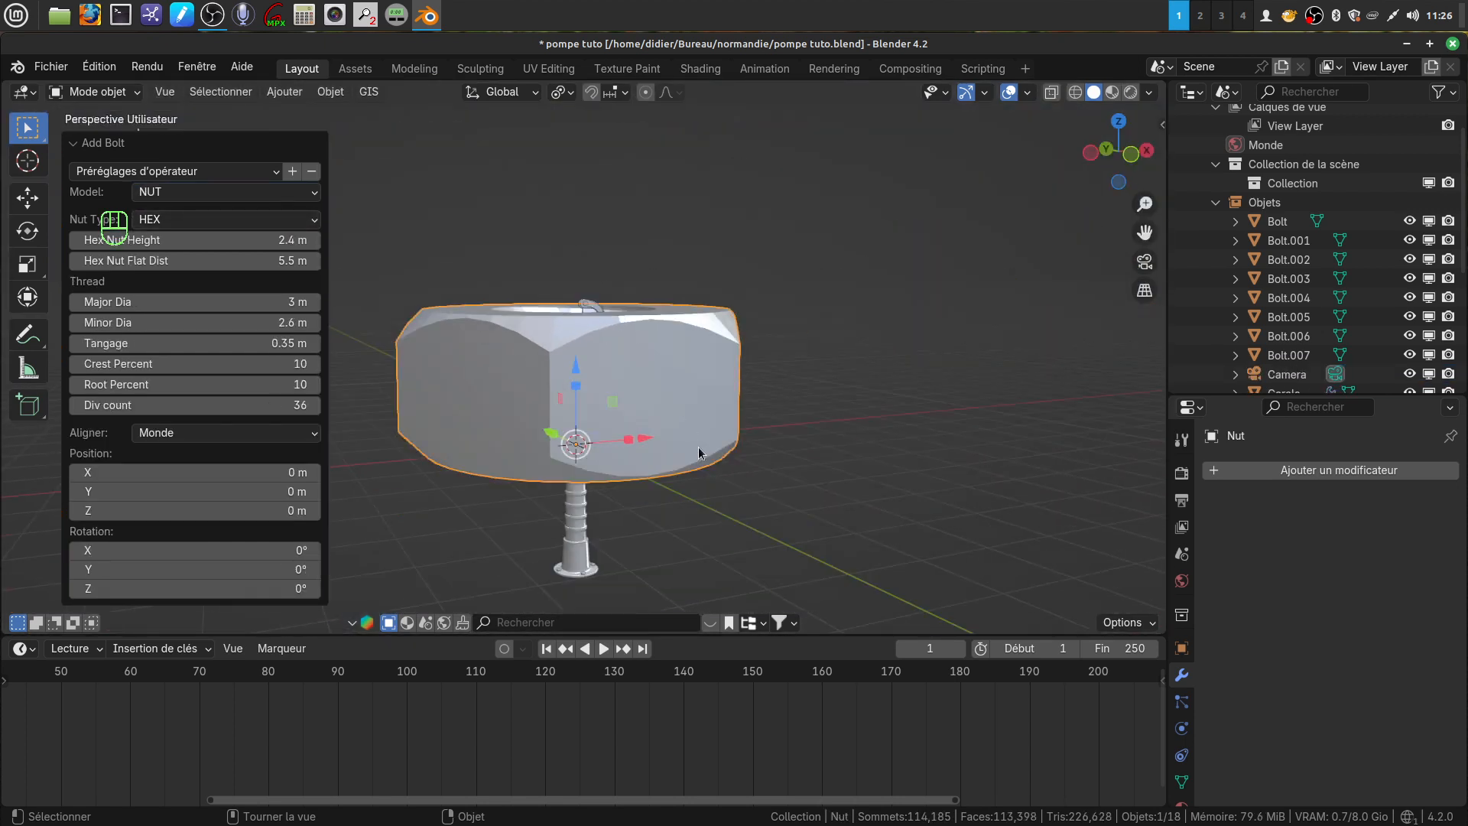
# Step: Move the nut about 5.38 m along X, clear of the pump, and view it from above
pyautogui.moveTo(648, 442); pyautogui.dragTo(886, 419)
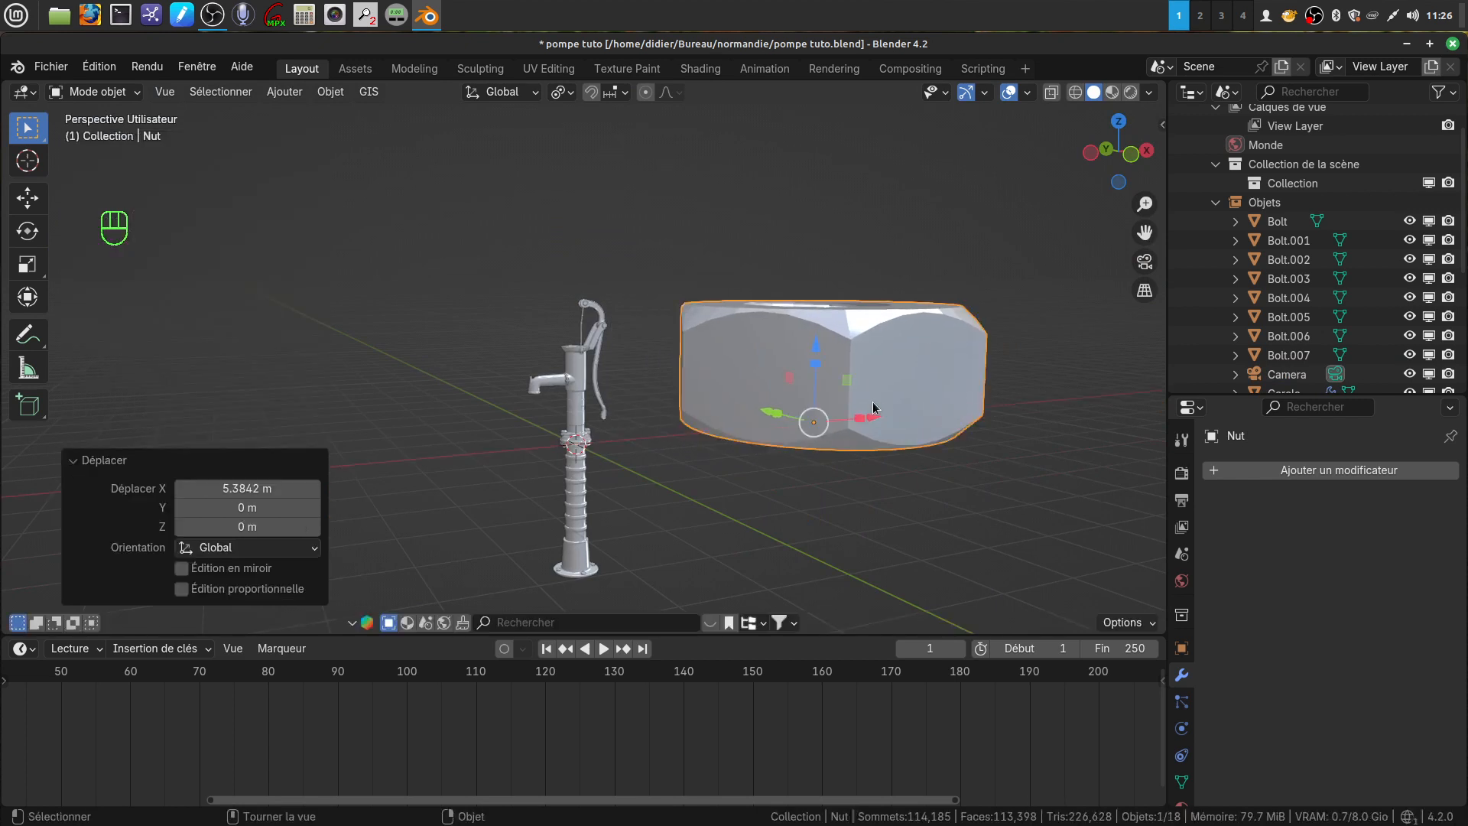
pyautogui.keyDown('shift'); pyautogui.moveTo(885, 419); pyautogui.dragTo(654, 408, button='middle'); pyautogui.keyUp('shift')
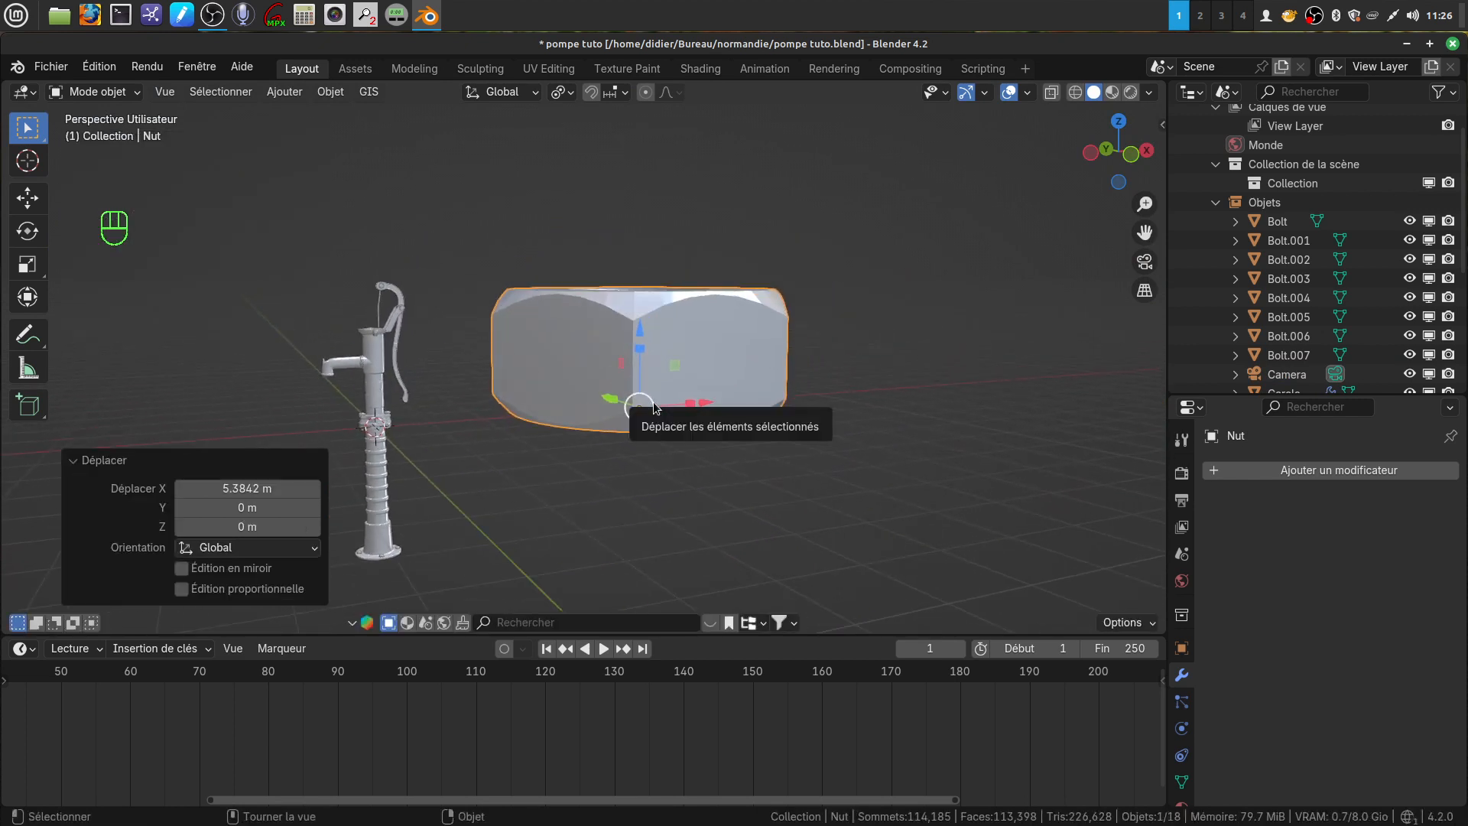
pyautogui.press('KP_7')
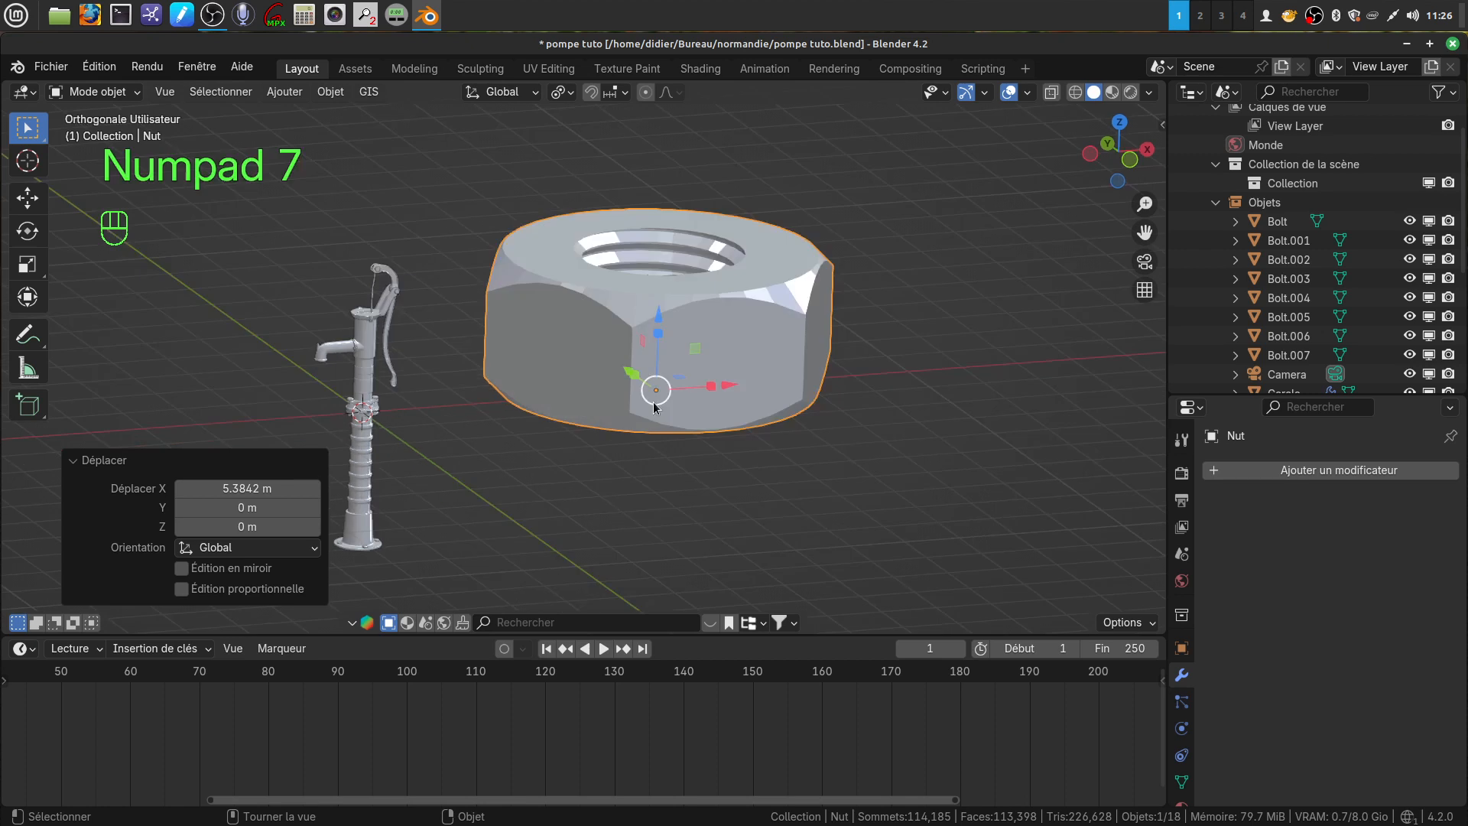
pyautogui.keyDown('shift'); pyautogui.moveTo(740, 322); pyautogui.dragTo(662, 464, button='middle'); pyautogui.keyUp('shift')
pyautogui.scroll(3, 714, 520)
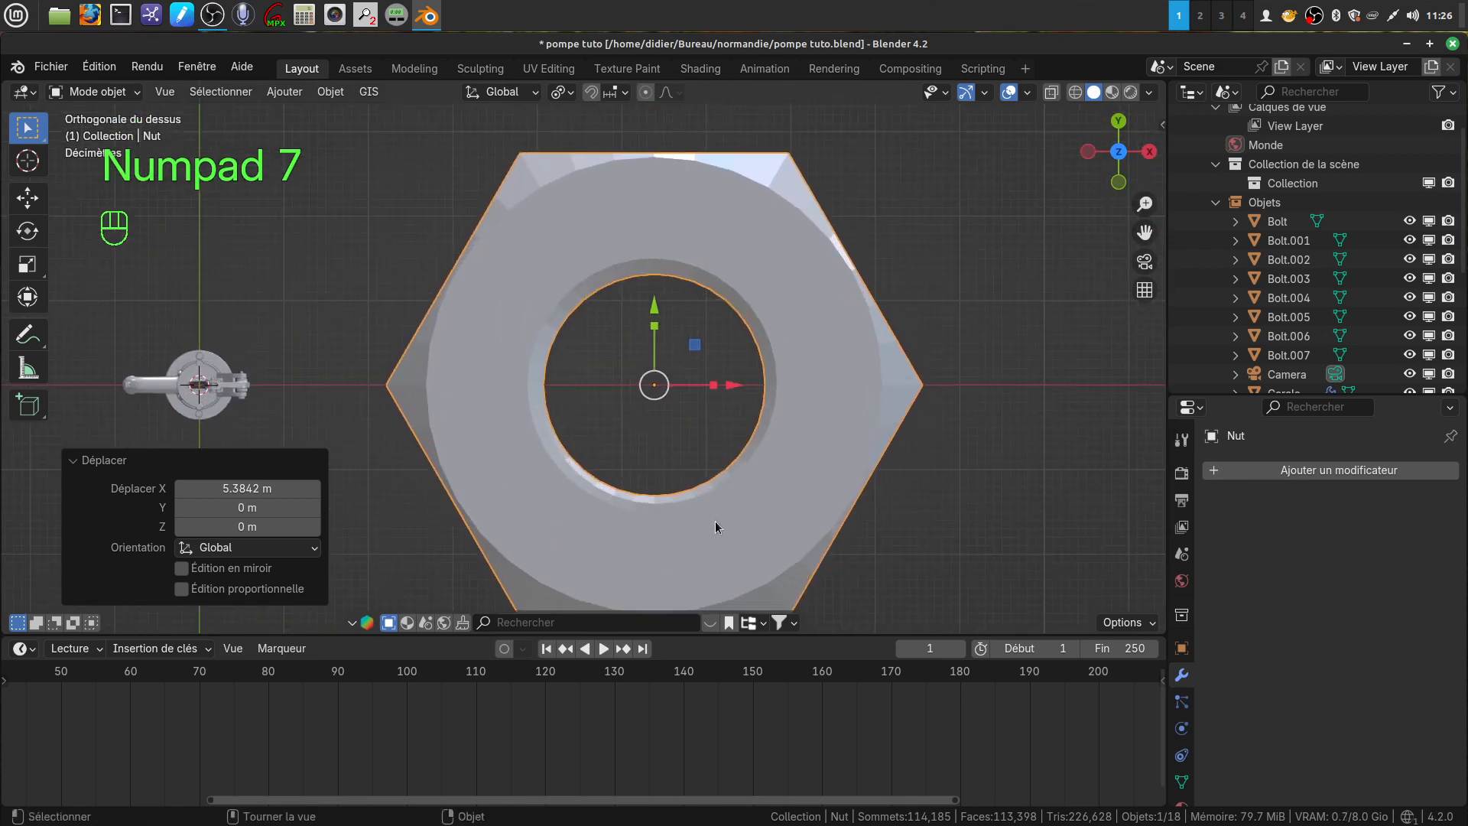
pyautogui.keyDown('shift'); pyautogui.moveTo(714, 521); pyautogui.dragTo(695, 461, button='middle'); pyautogui.keyUp('shift')
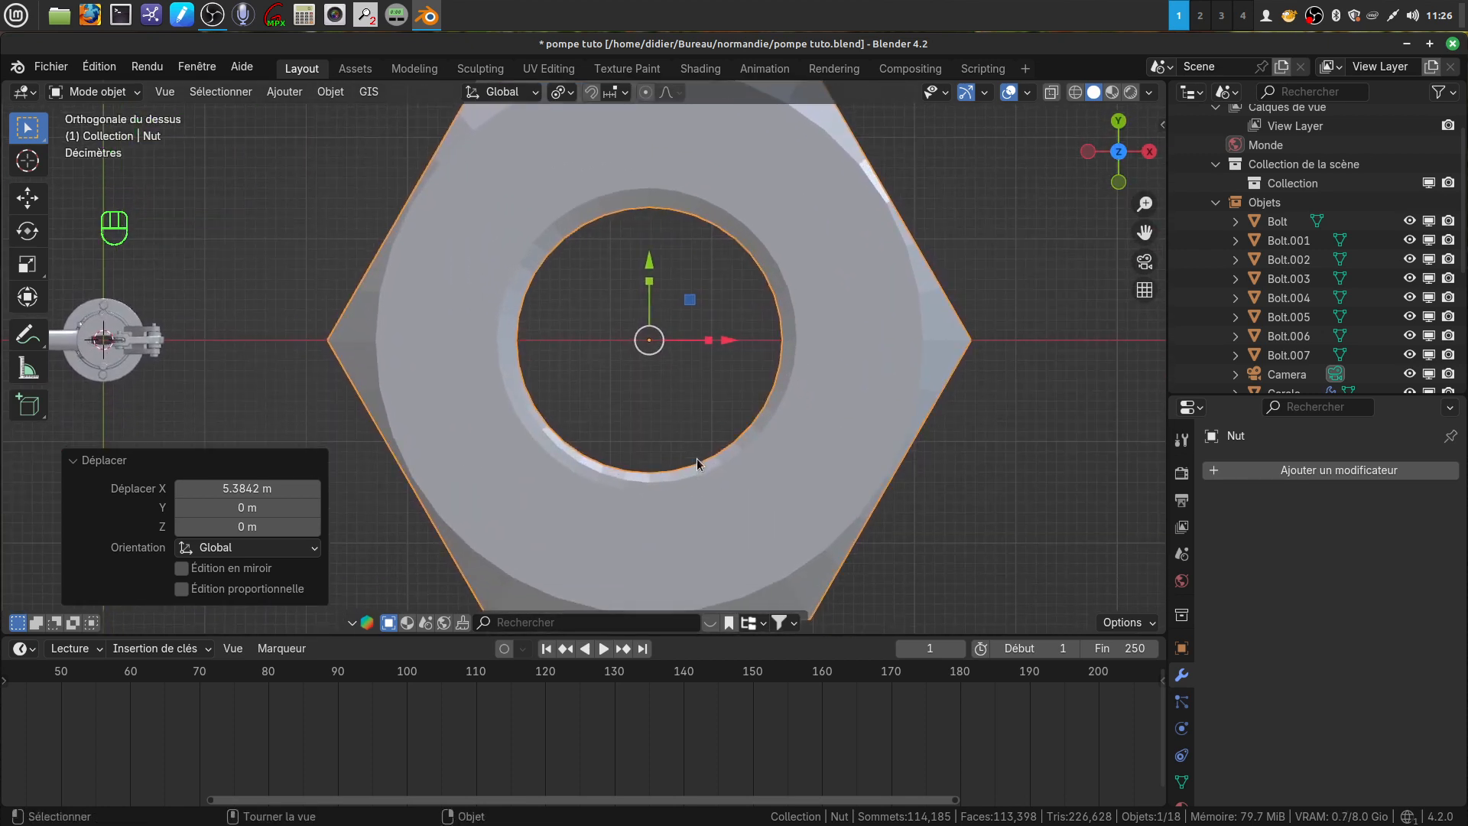
# Step: Enter Edit Mode on the nut and delete all vertices of its inner threaded bore using Circle Select in wireframe view
pyautogui.press('Tab')
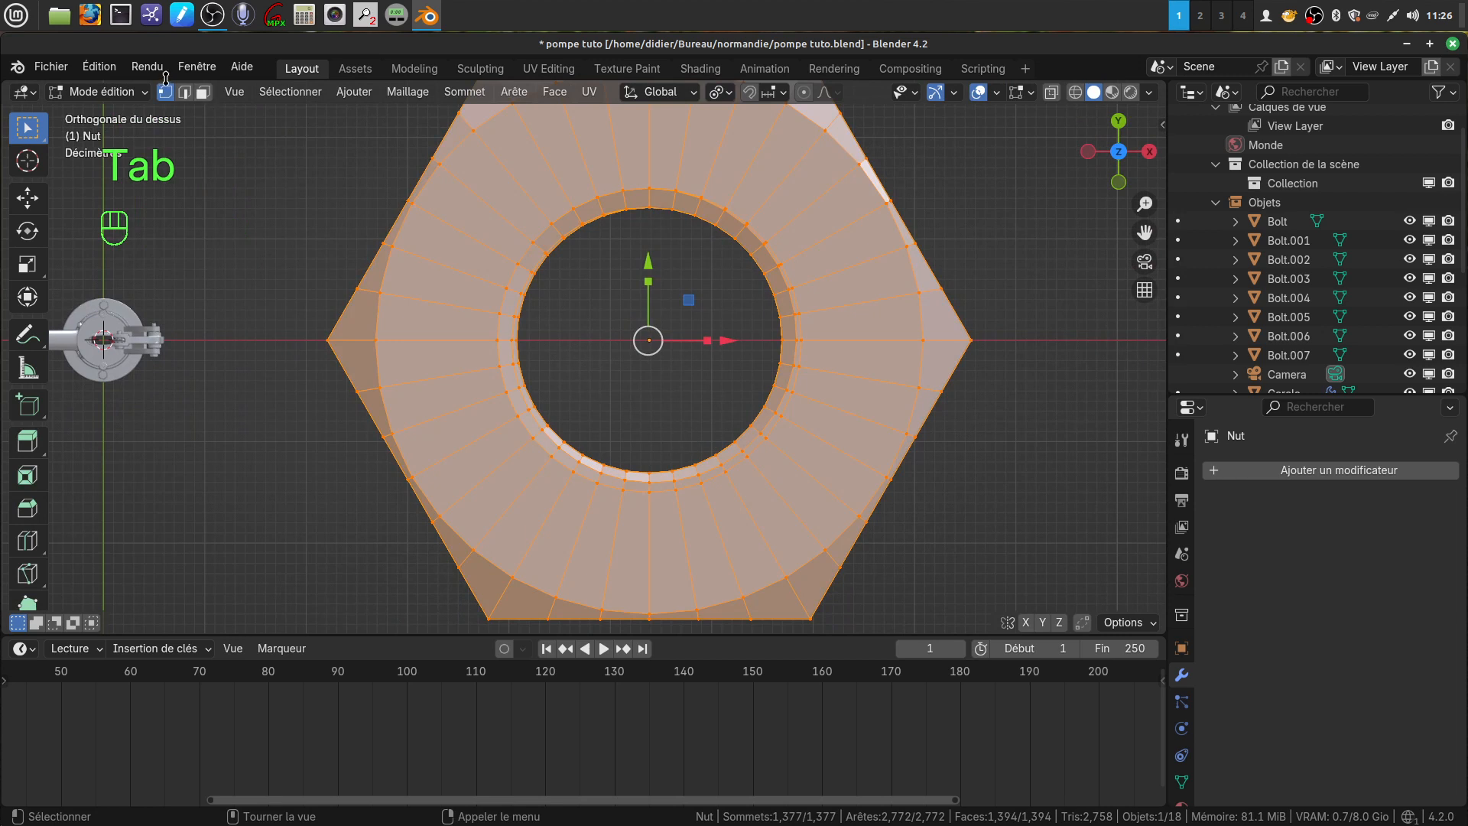
pyautogui.scroll(-1, 559, 398)
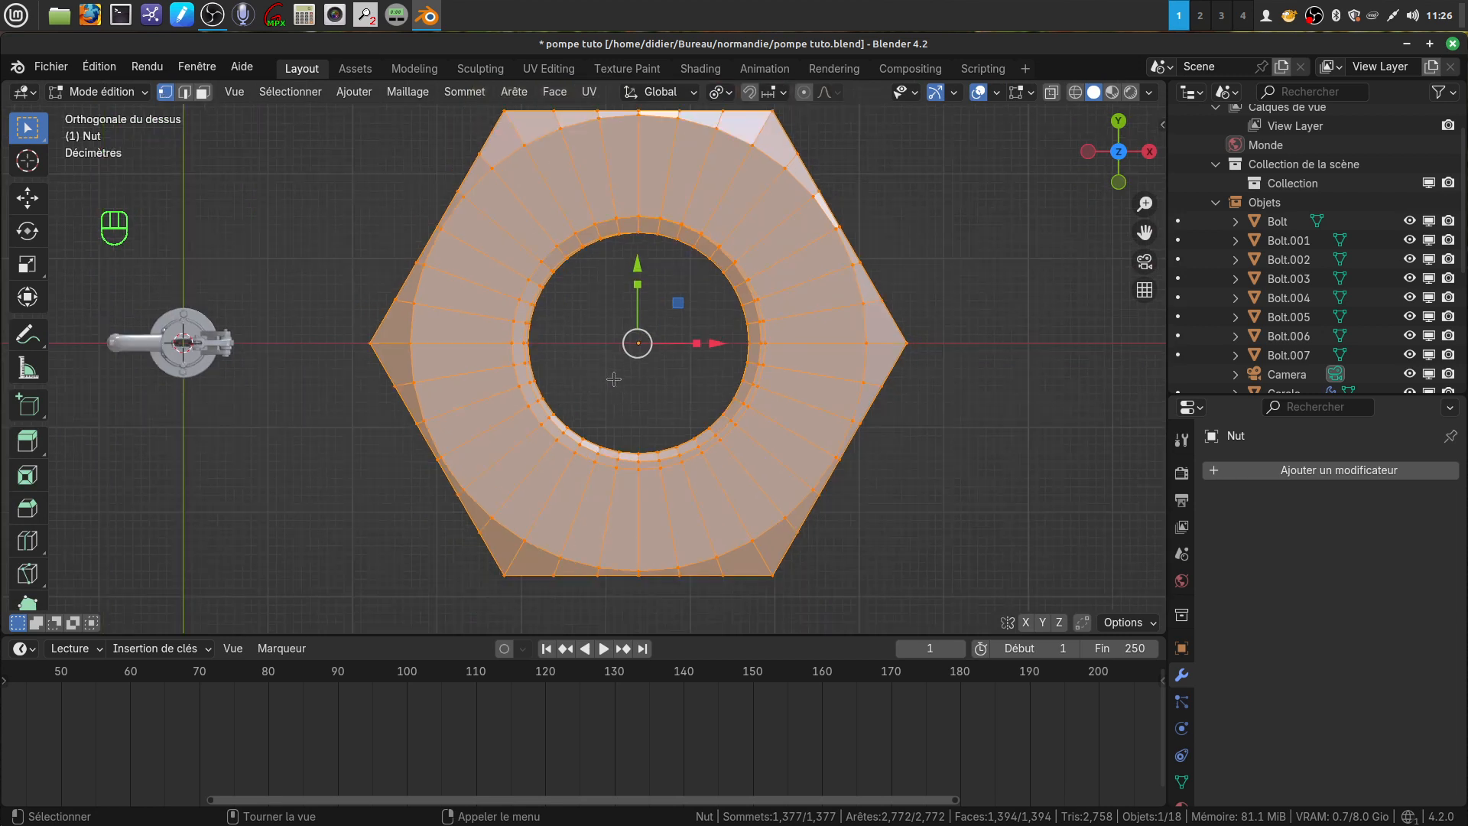
pyautogui.press('a')
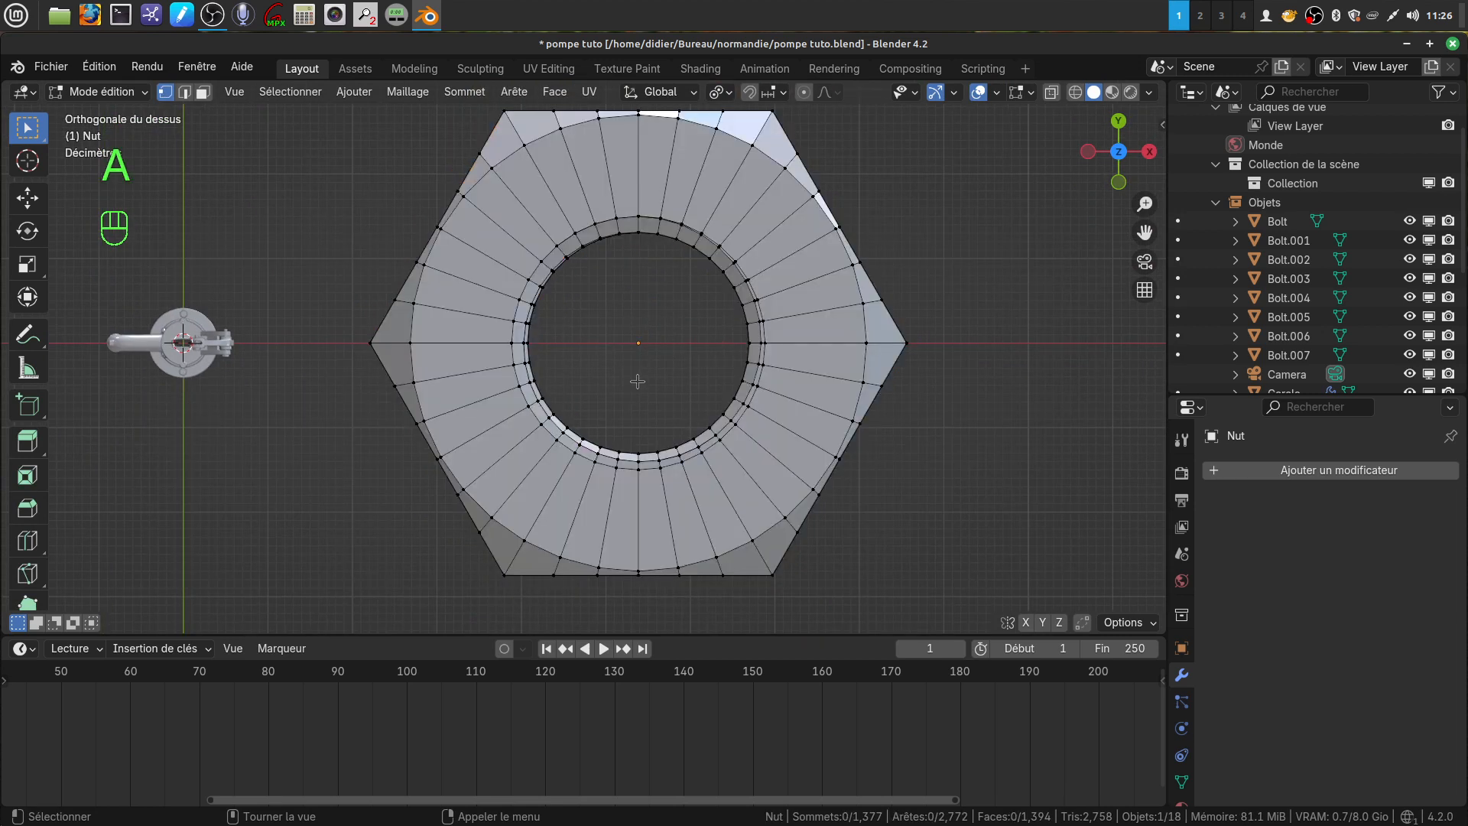
pyautogui.hotkey('shift', 'z')
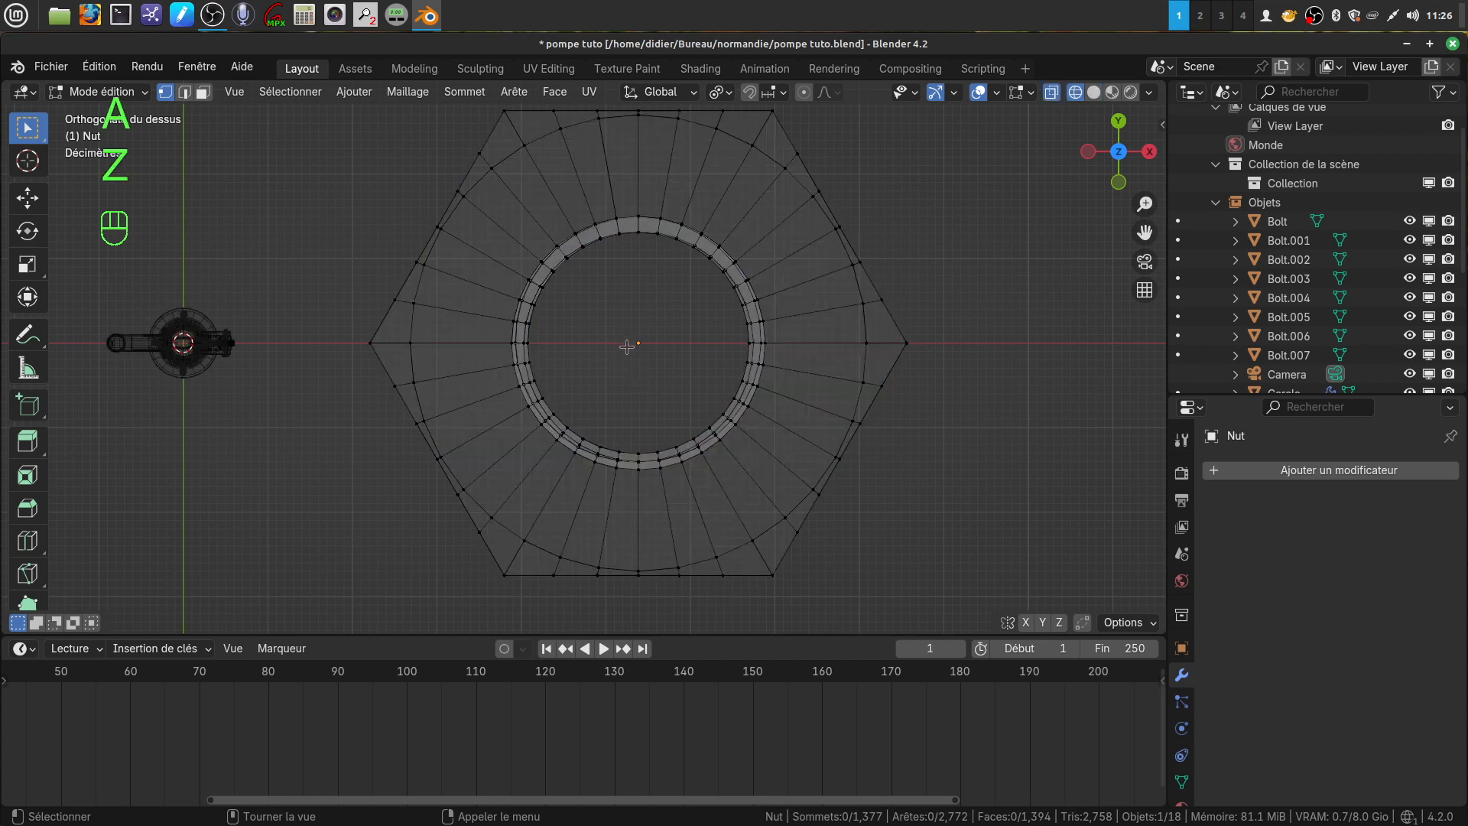
pyautogui.press('c')
pyautogui.moveTo(581, 252)
pyautogui.mouseDown()
pyautogui.moveTo(550, 277)
pyautogui.moveTo(603, 422)
pyautogui.moveTo(757, 367)
pyautogui.moveTo(657, 245)
pyautogui.moveTo(581, 260)
pyautogui.moveTo(722, 305)
pyautogui.mouseUp()
pyautogui.press('Escape')
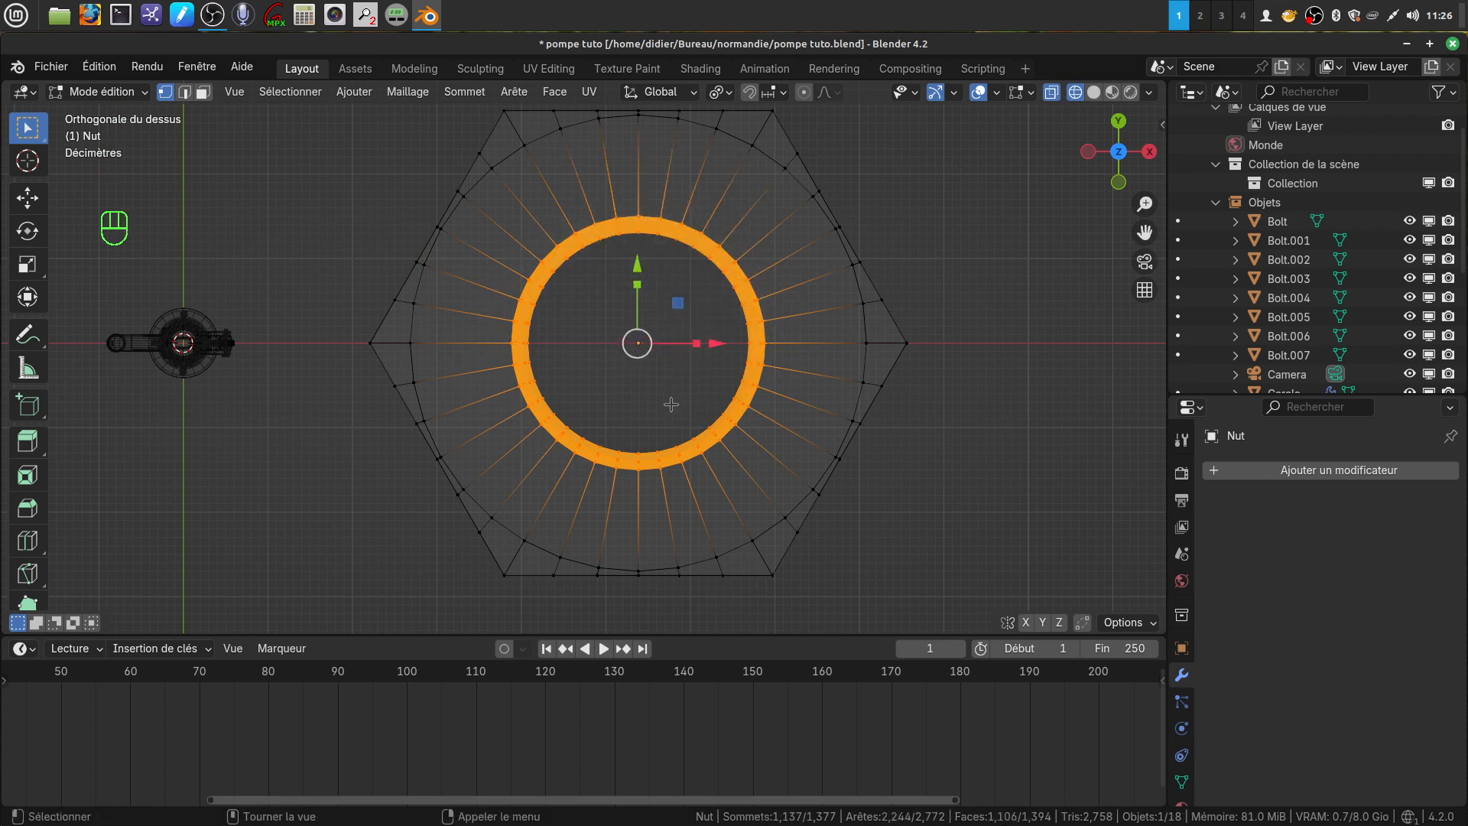
pyautogui.press('x')
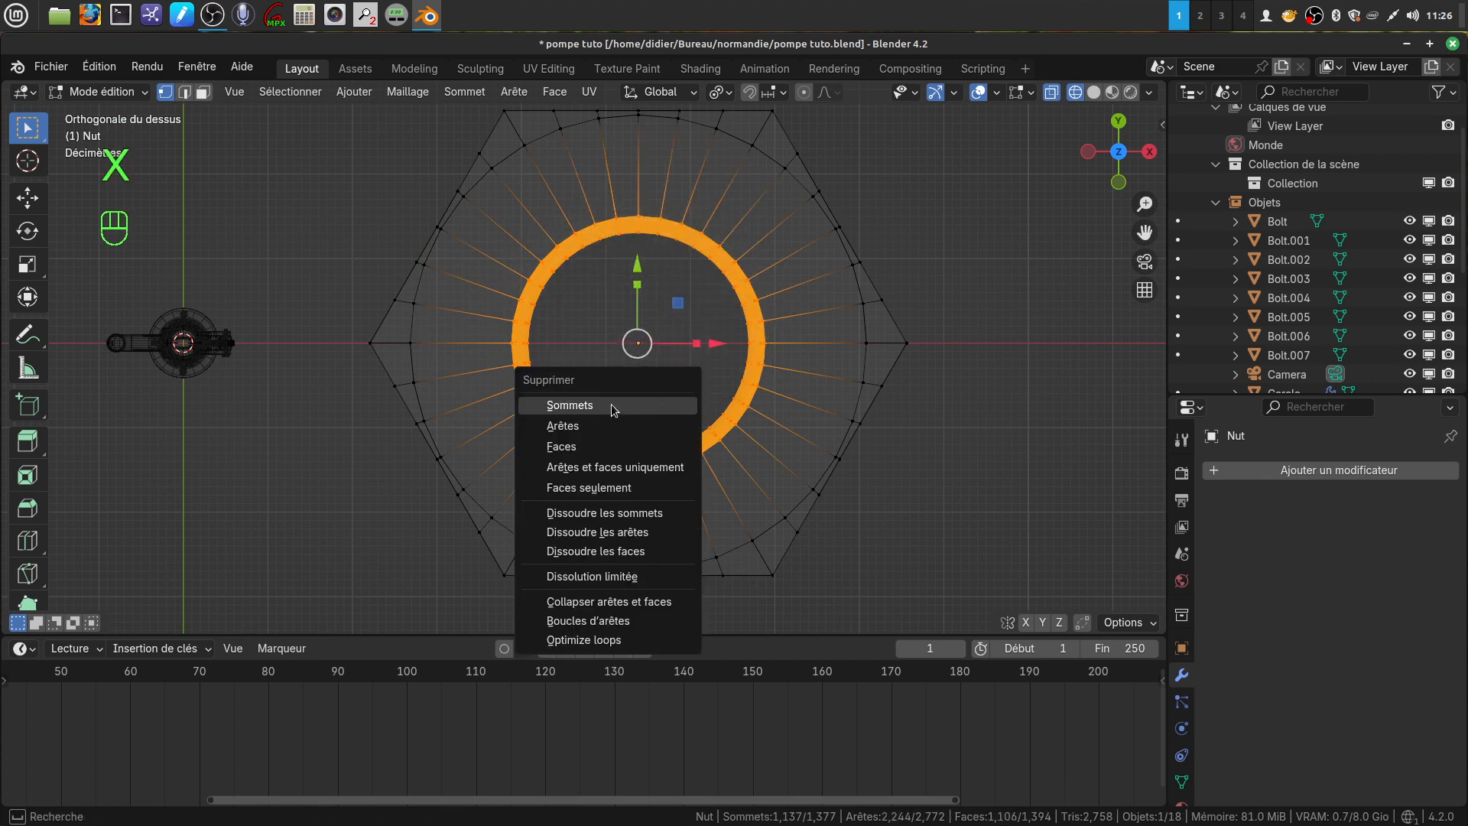
pyautogui.click(612, 404)
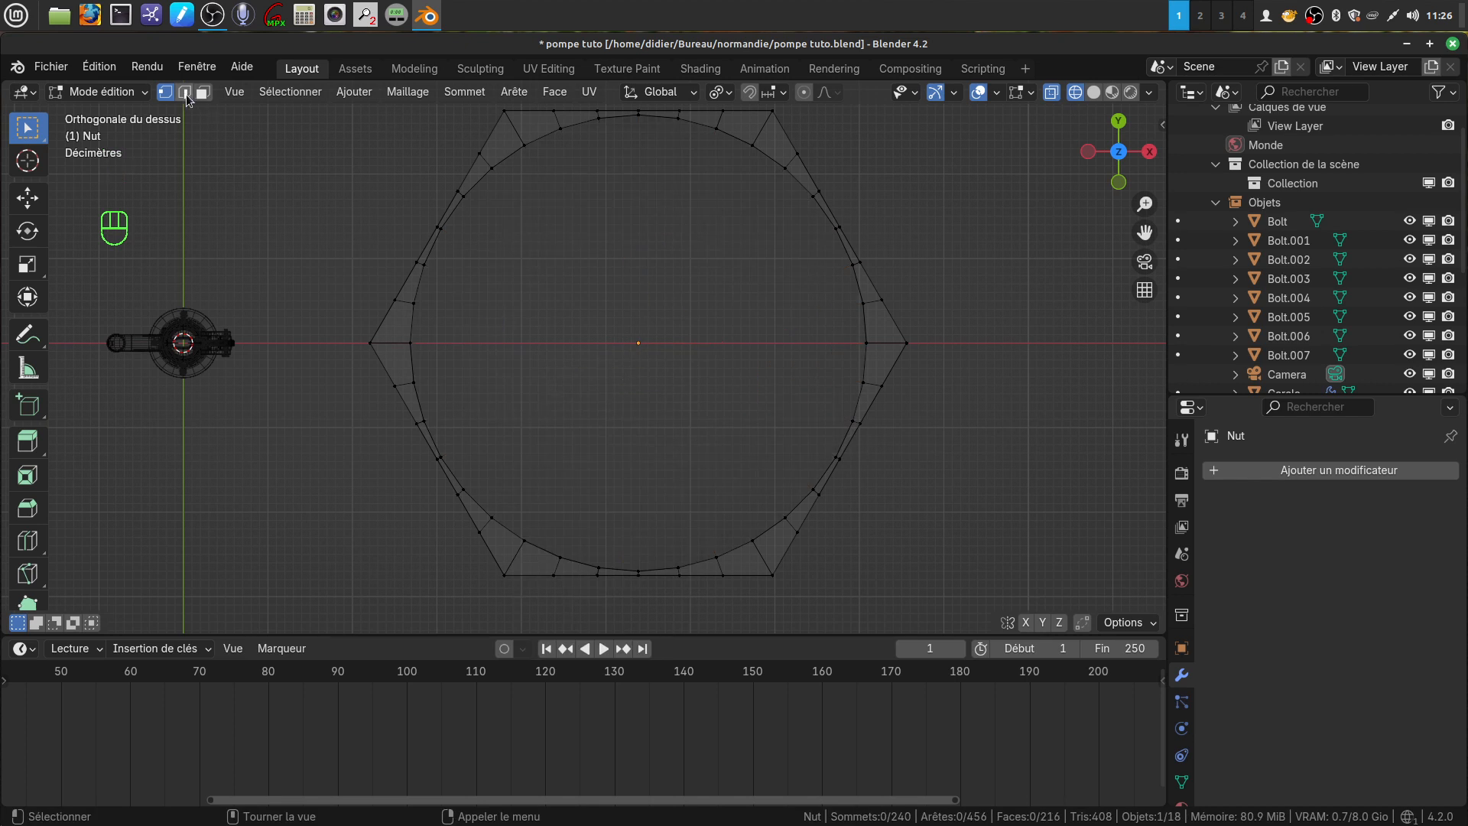
# Step: Select the open circular edge loops on the nut's two faces and extrude them inward, scaled to about 0.582
pyautogui.keyDown('alt'); pyautogui.click(845, 425); pyautogui.keyUp('alt')
pyautogui.moveTo(841, 422)
pyautogui.mouseDown(button='middle')
pyautogui.moveTo(870, 409)
pyautogui.moveTo(856, 425)
pyautogui.moveTo(847, 382)
pyautogui.moveTo(835, 406)
pyautogui.mouseUp(button='middle')
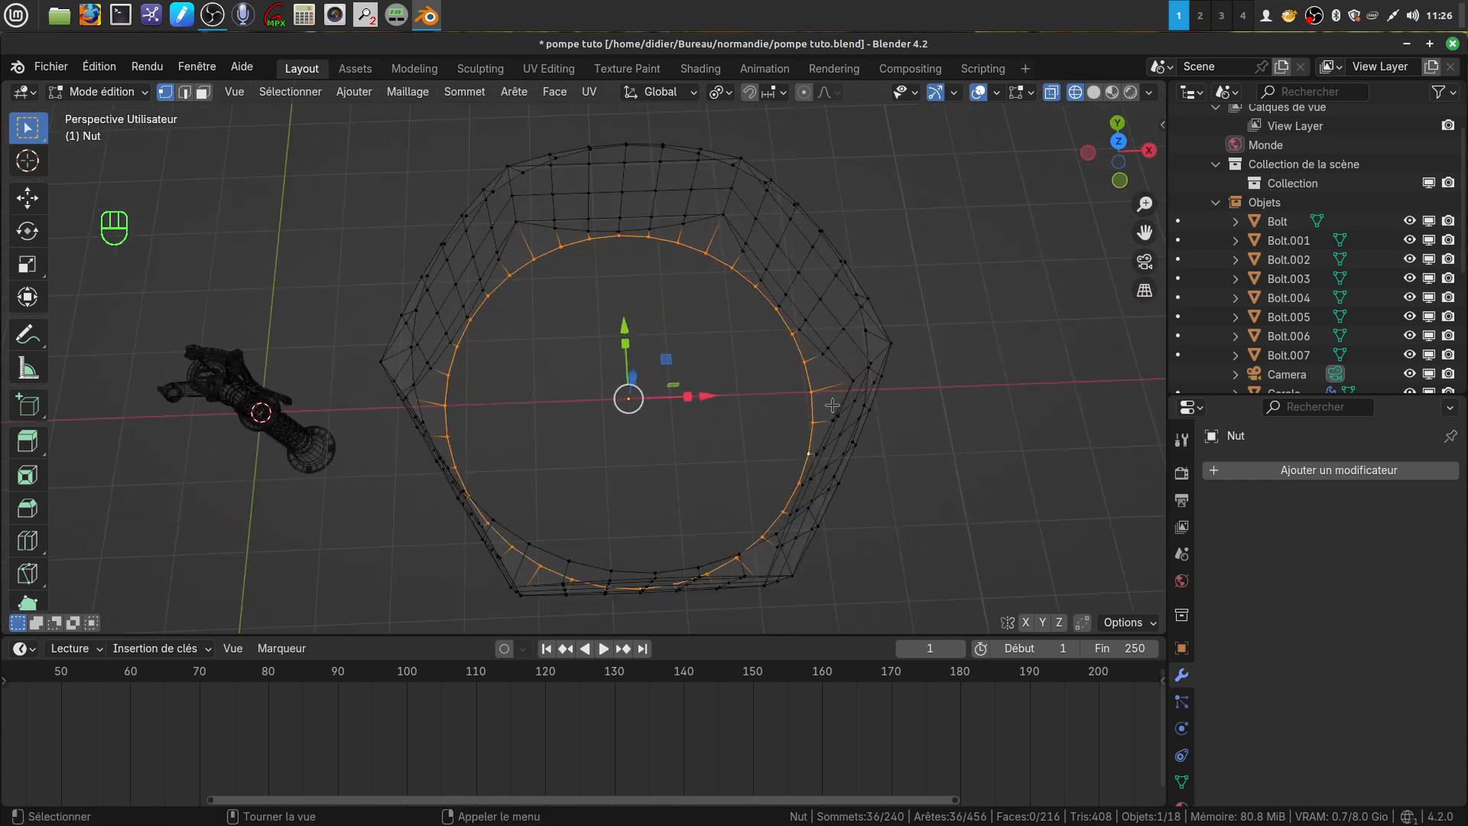
pyautogui.keyDown('alt'); pyautogui.keyDown('shift'); pyautogui.click(861, 343); pyautogui.keyUp('shift'); pyautogui.keyUp('alt')
pyautogui.moveTo(881, 393); pyautogui.dragTo(872, 401, button='middle')
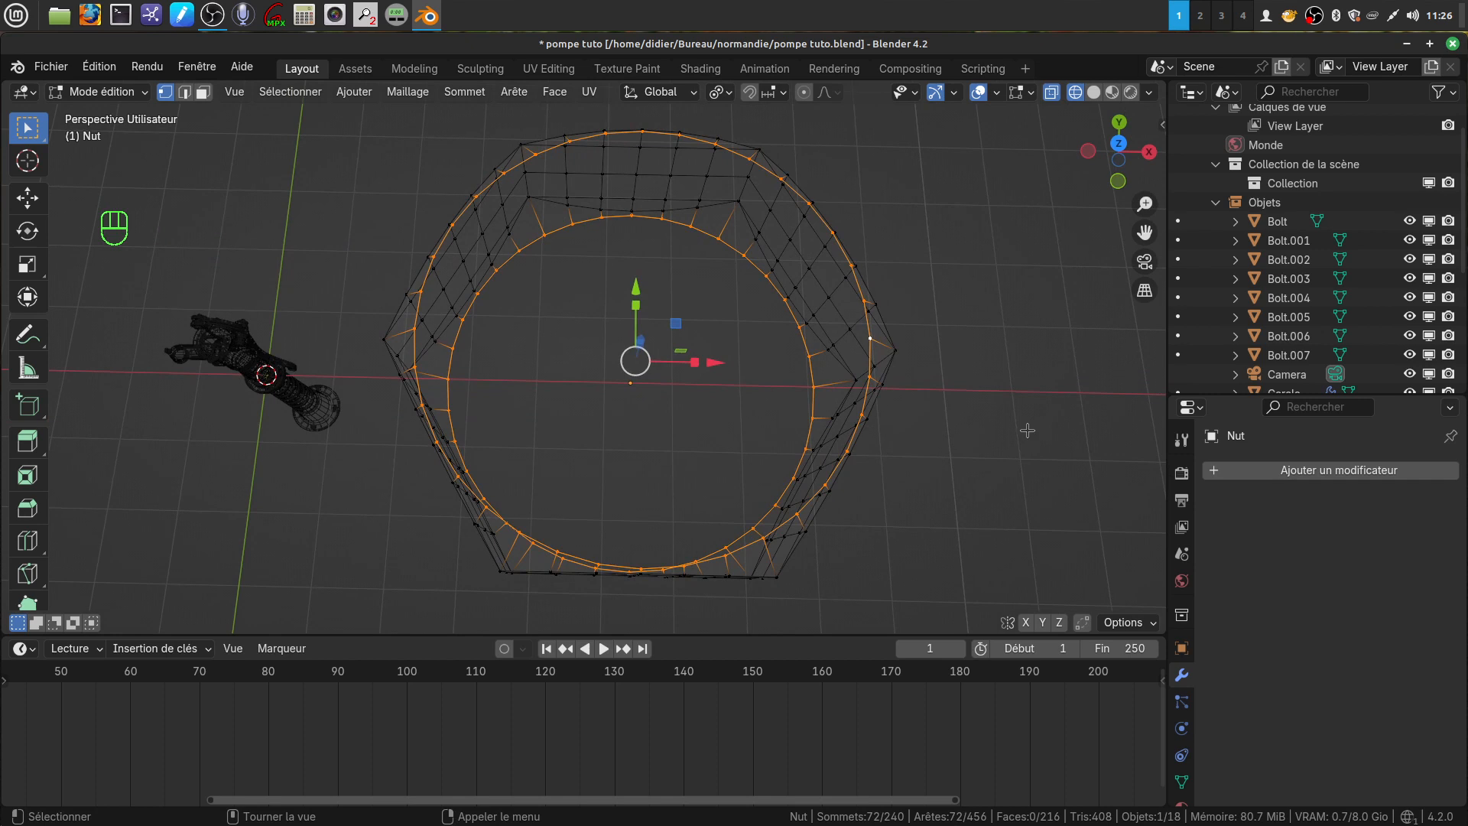
pyautogui.press('KP_7')
pyautogui.press('e')
pyautogui.press('s')
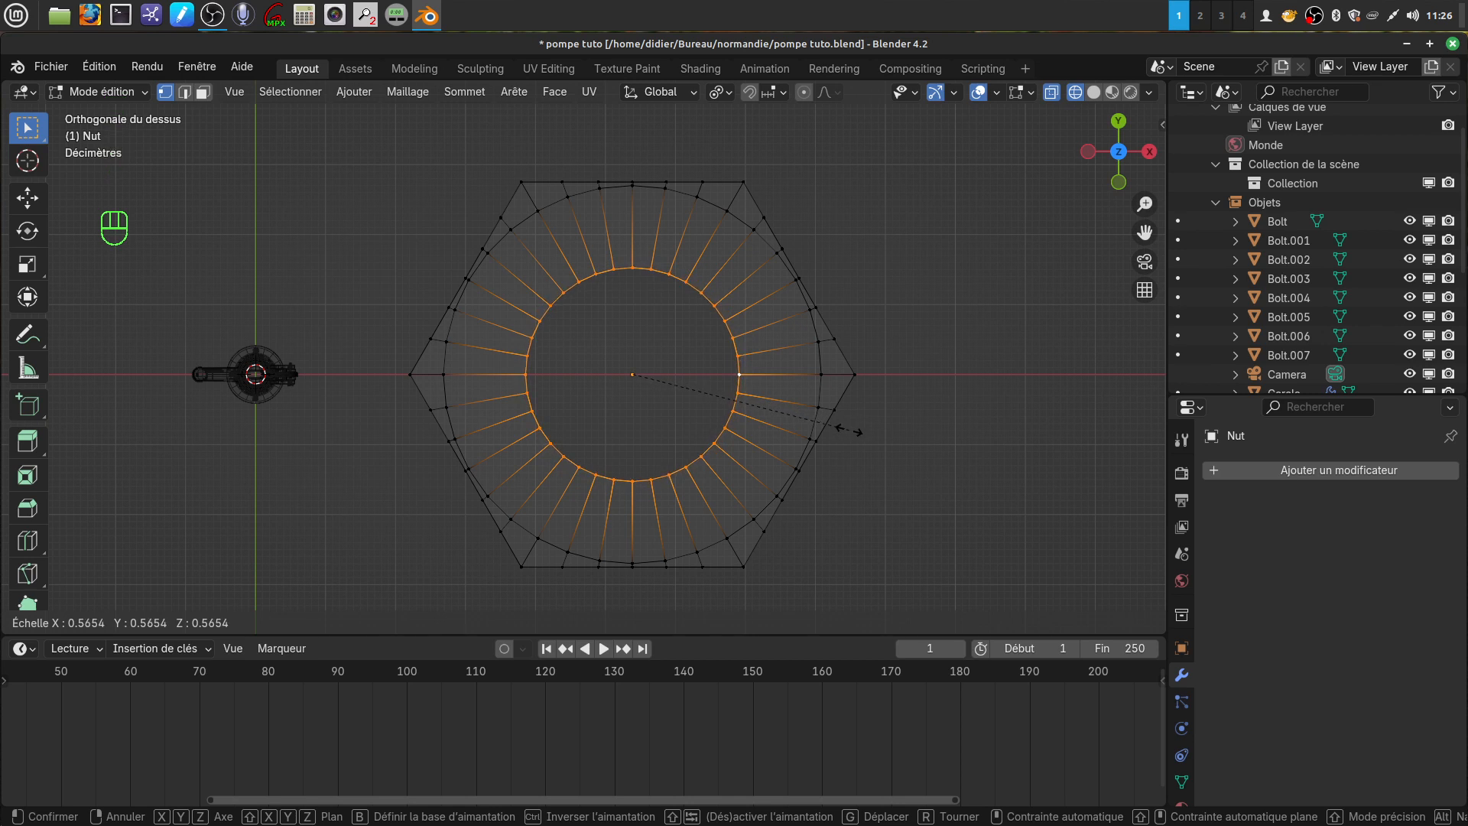
pyautogui.click(855, 421)
# Step: Set the pivot point to Barycentre (median point) and extrude both inner loops inward again, scaled to about 0.902
pyautogui.moveTo(767, 469); pyautogui.dragTo(757, 322, button='middle')
pyautogui.keyDown('shift'); pyautogui.moveTo(739, 482); pyautogui.dragTo(719, 359, button='middle'); pyautogui.keyUp('shift')
pyautogui.scroll(2, 734, 390)
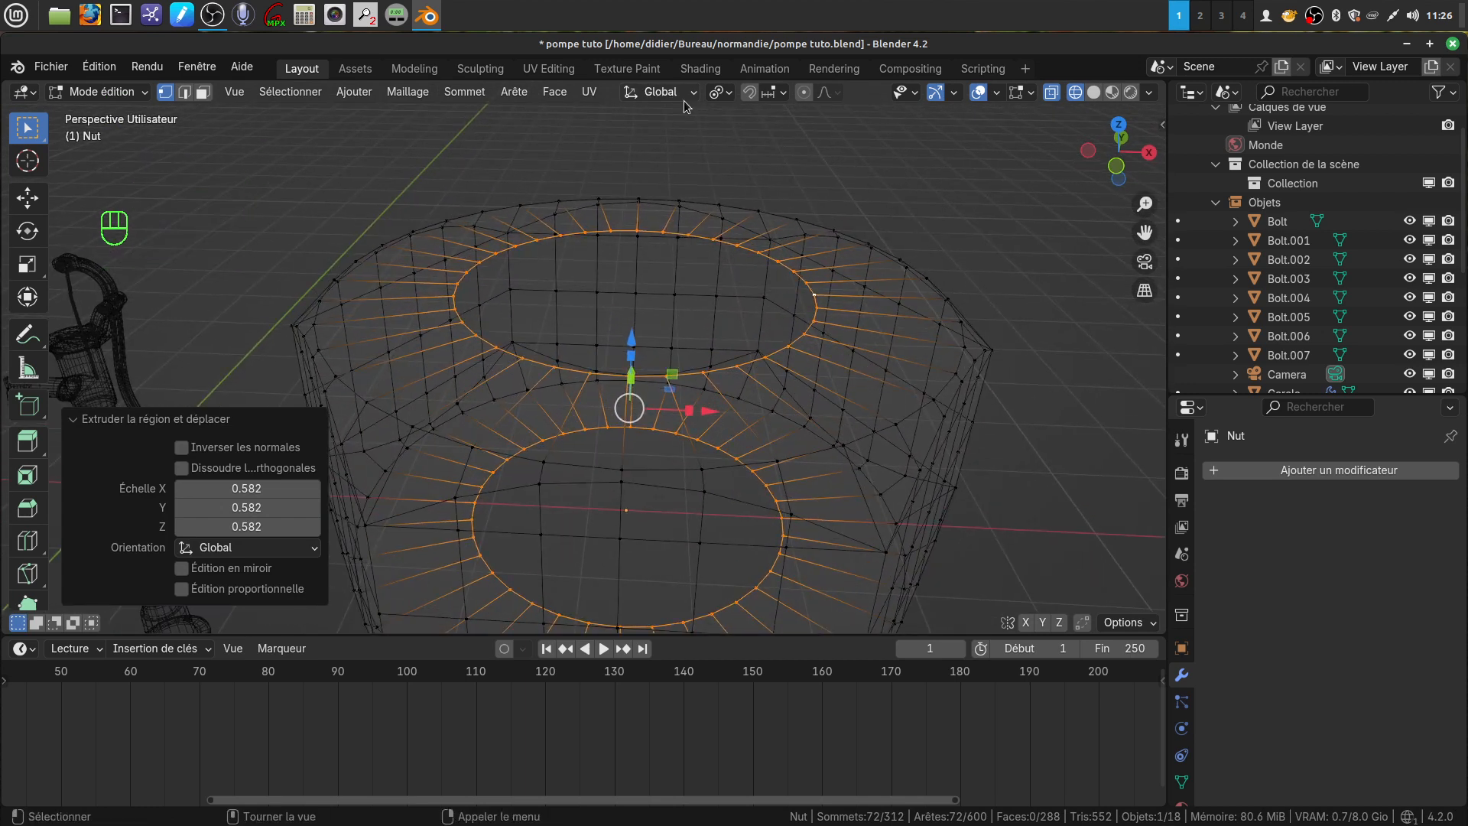
pyautogui.click(728, 94)
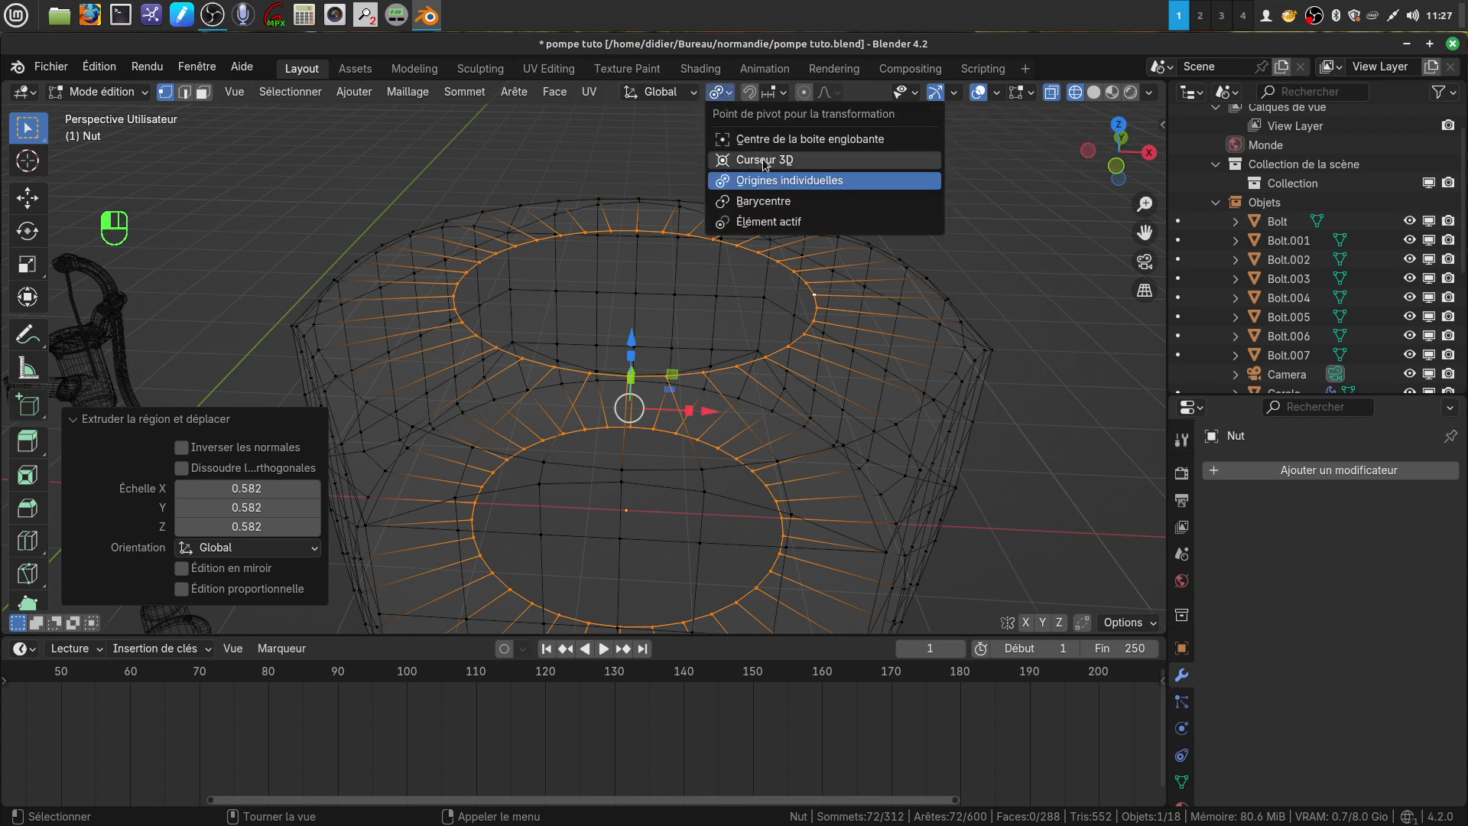
pyautogui.click(769, 202)
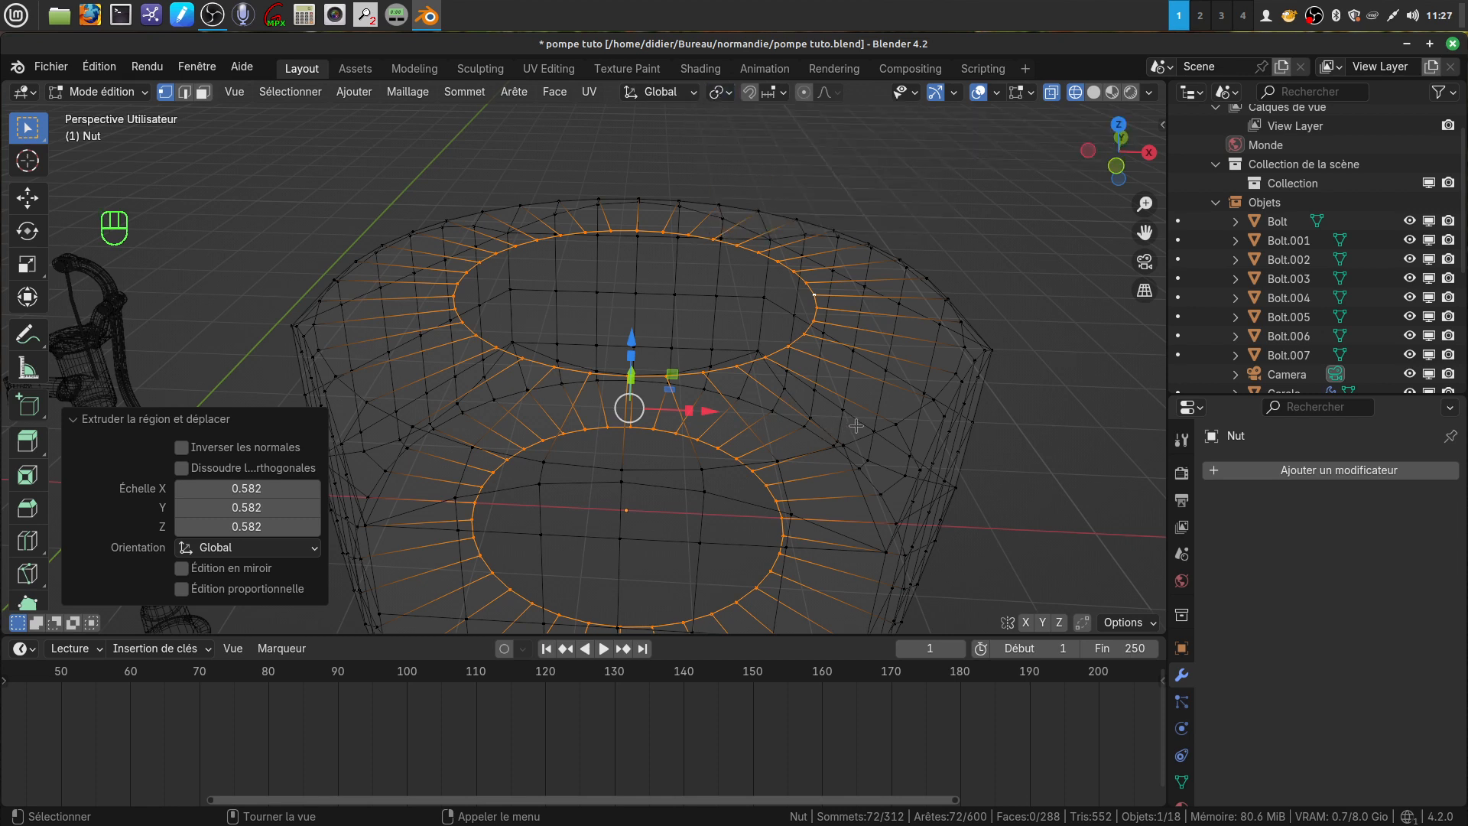
pyautogui.press('e')
pyautogui.press('s')
pyautogui.click(833, 423)
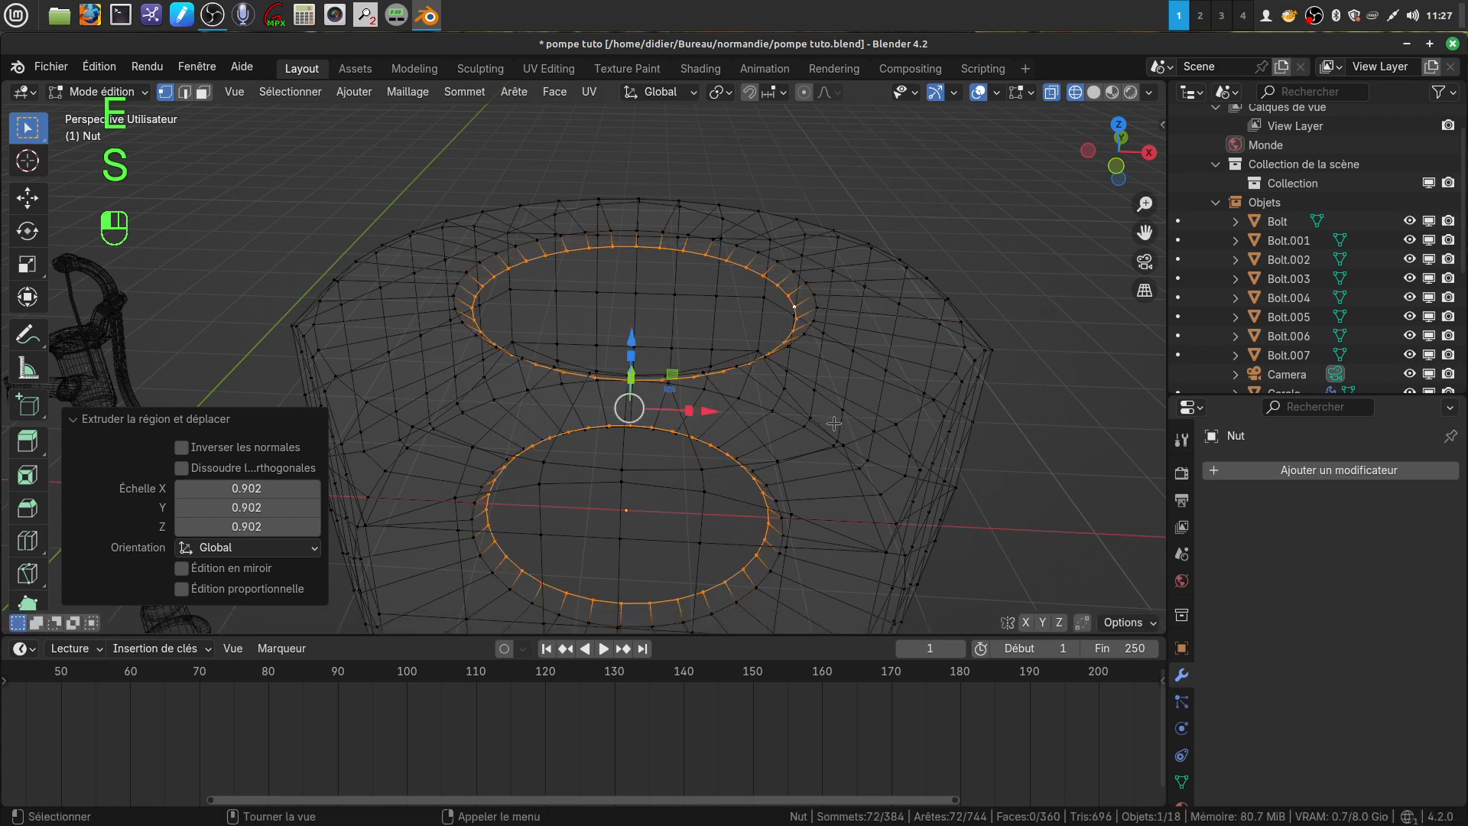
# Step: Bridge the two inner edge loops to form the bore wall and return the nut to solid shading
pyautogui.click(587, 93)
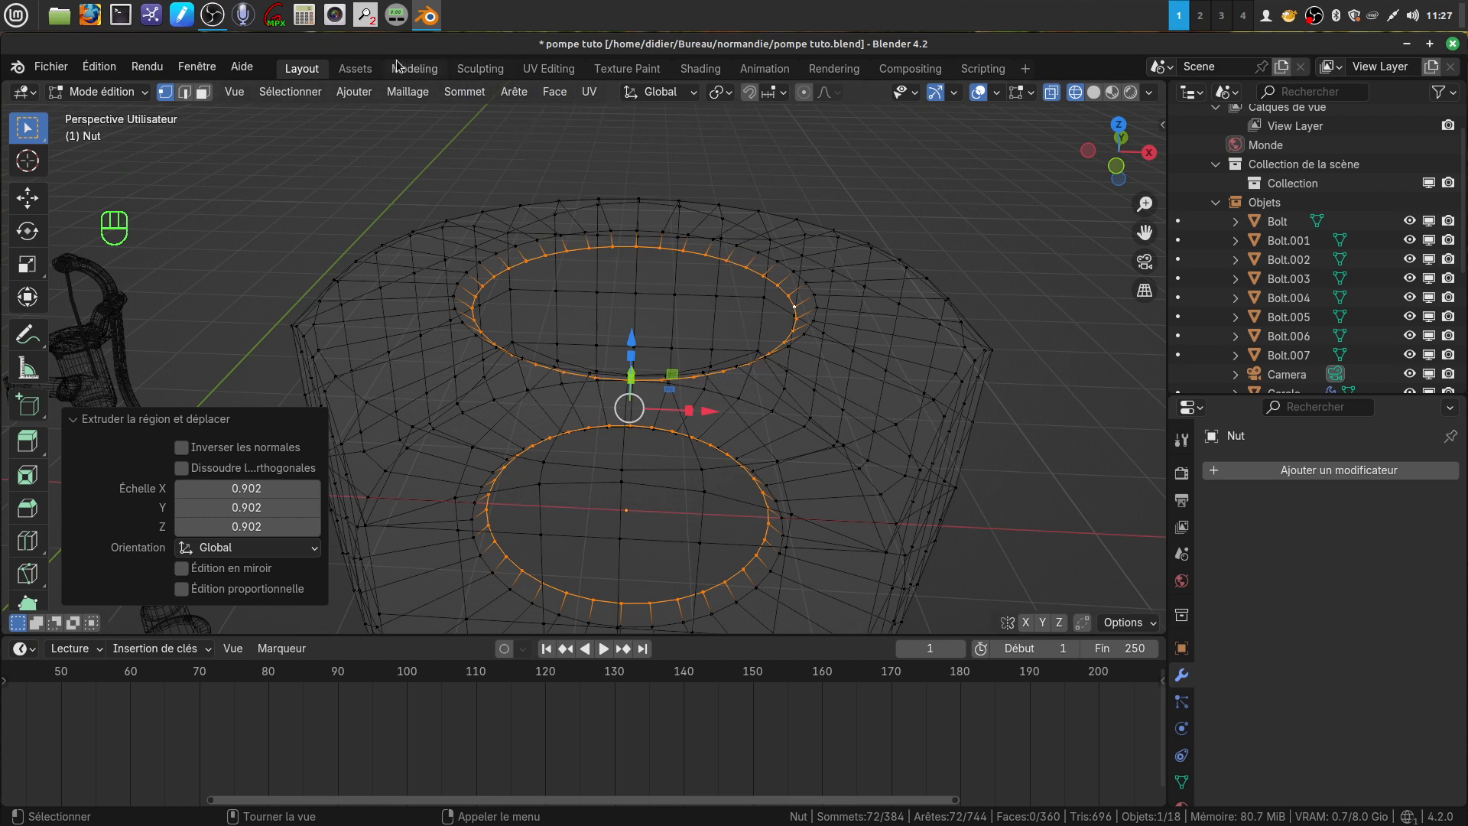
pyautogui.click(555, 93)
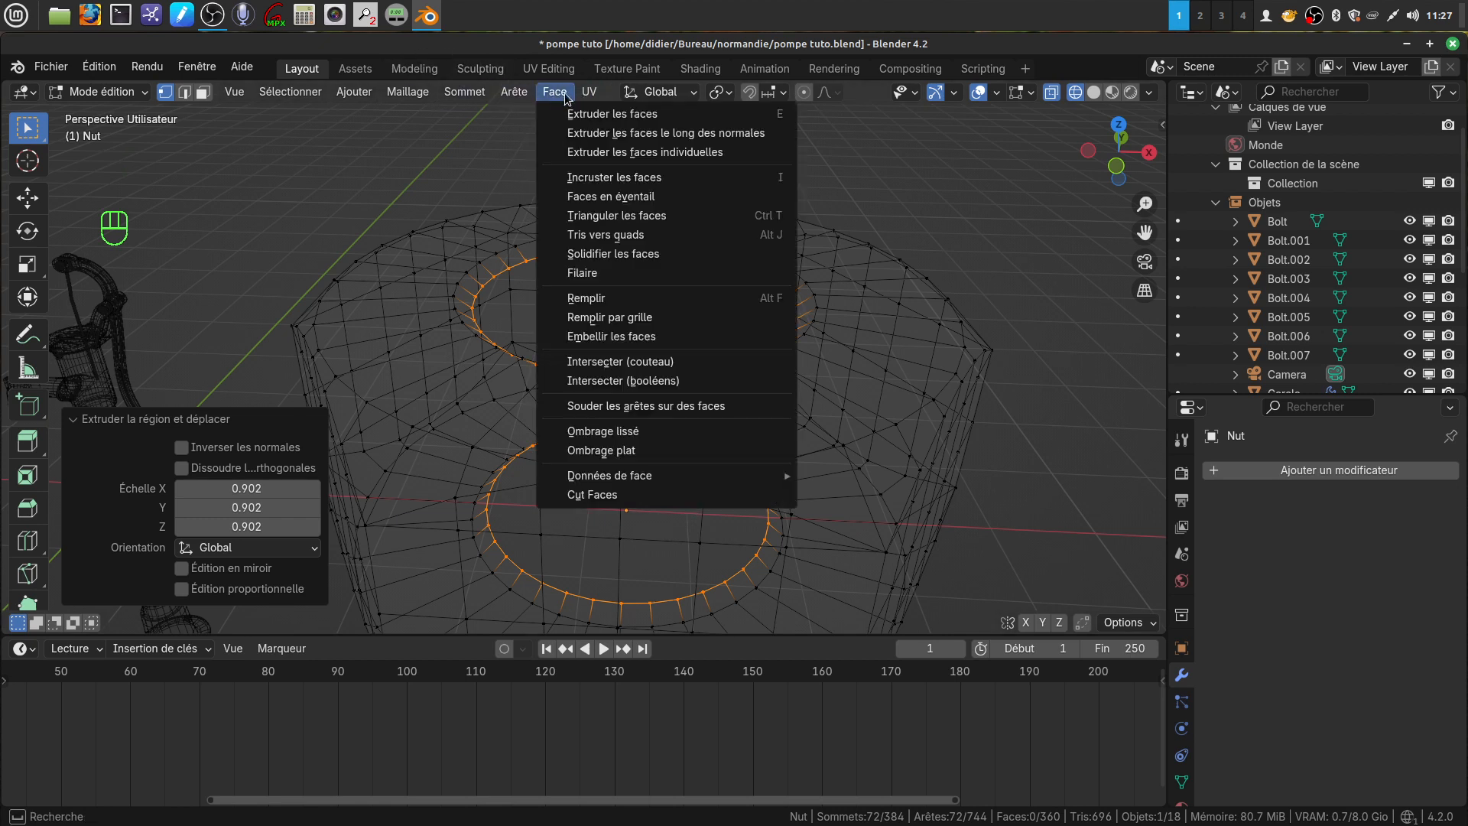
pyautogui.moveTo(514, 92)
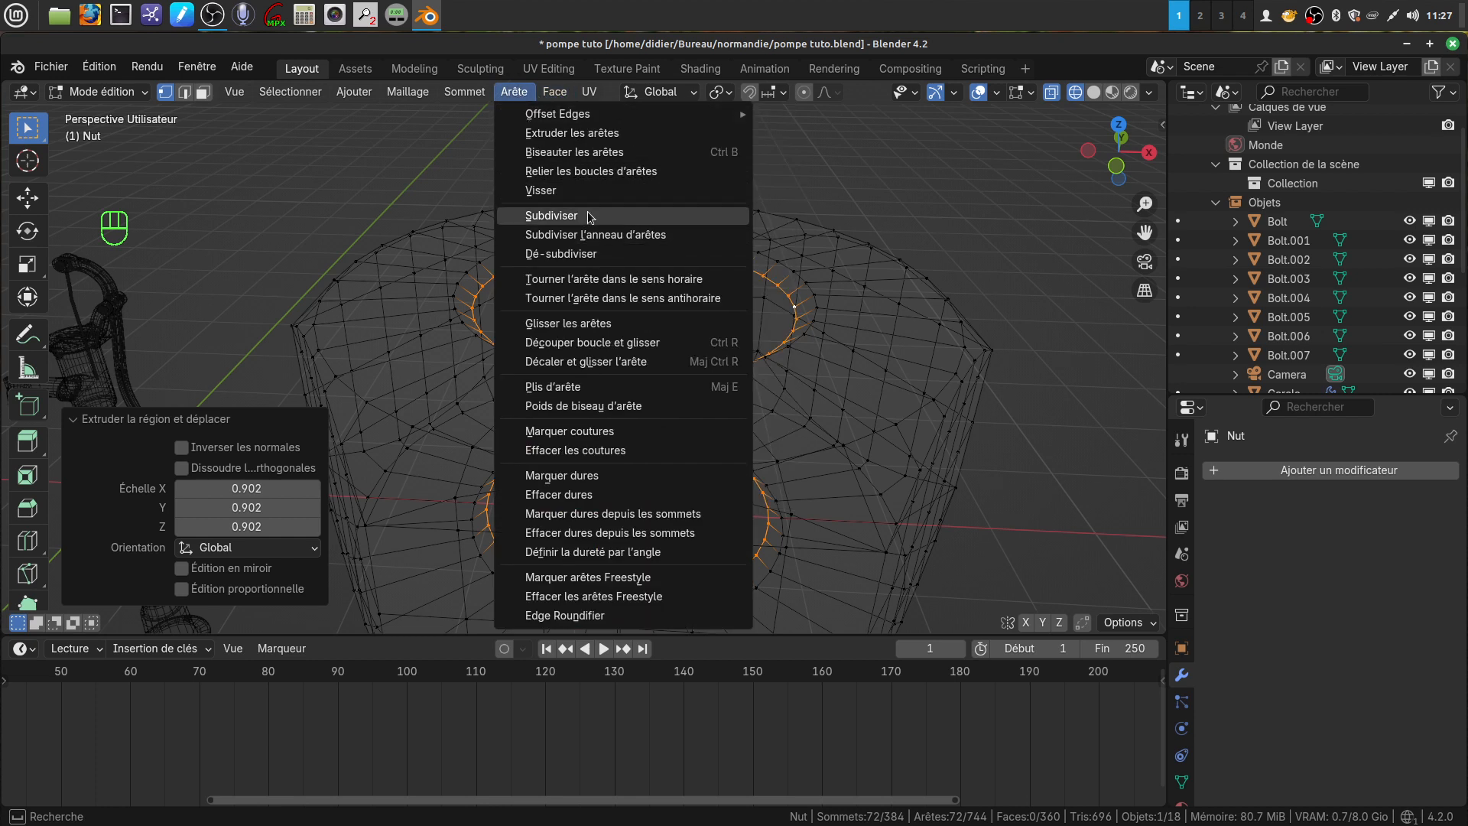
pyautogui.click(599, 173)
pyautogui.moveTo(679, 269); pyautogui.dragTo(655, 244, button='middle')
pyautogui.scroll(-3, 655, 269)
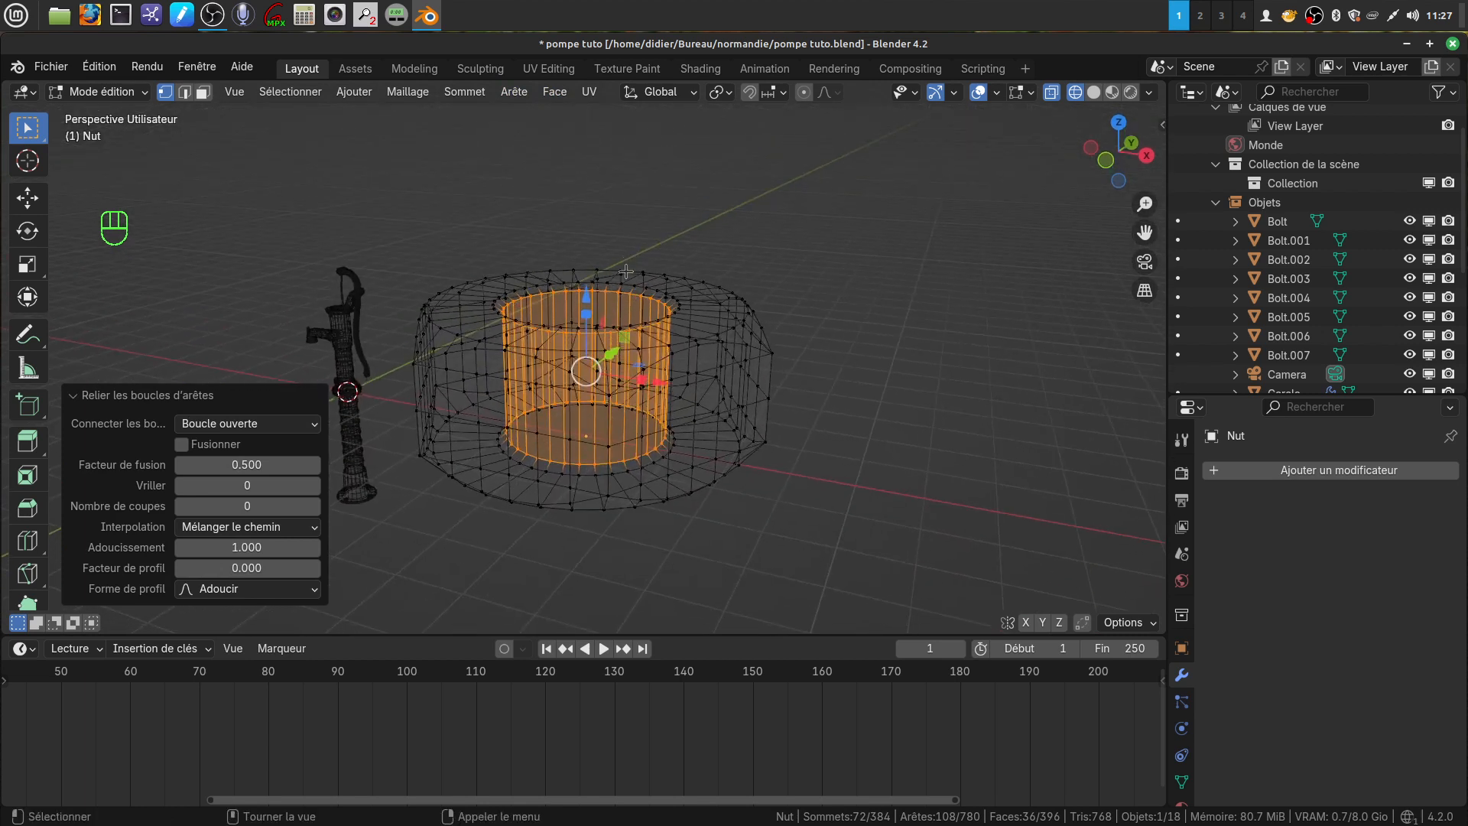
pyautogui.press('z')
pyautogui.scroll(4, 625, 334)
pyautogui.moveTo(684, 442); pyautogui.dragTo(650, 407, button='middle')
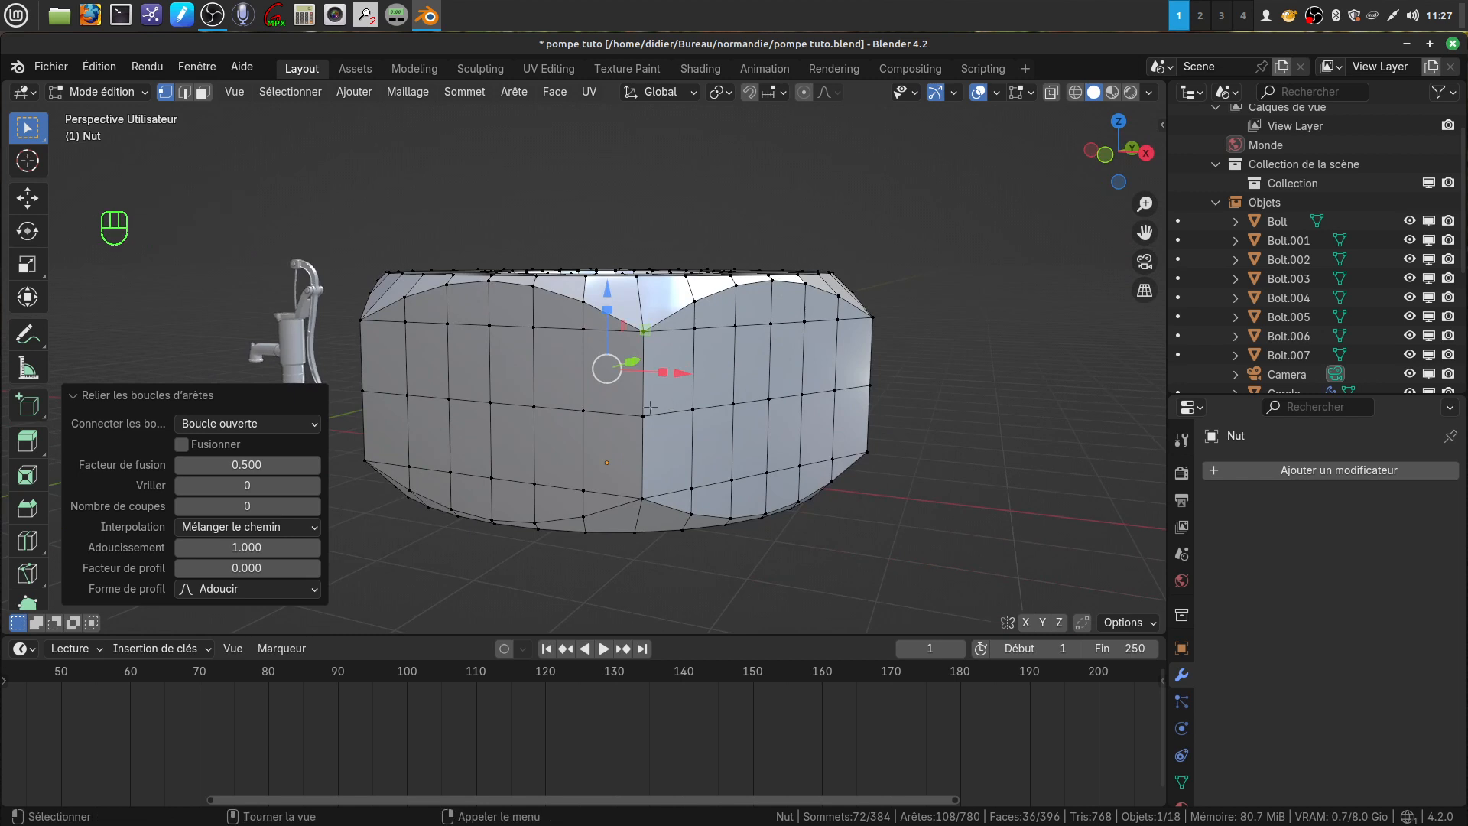
# Step: In edge mode, select the three horizontal edge rows around all six sides of the nut and dissolve those edges
pyautogui.click(184, 92)
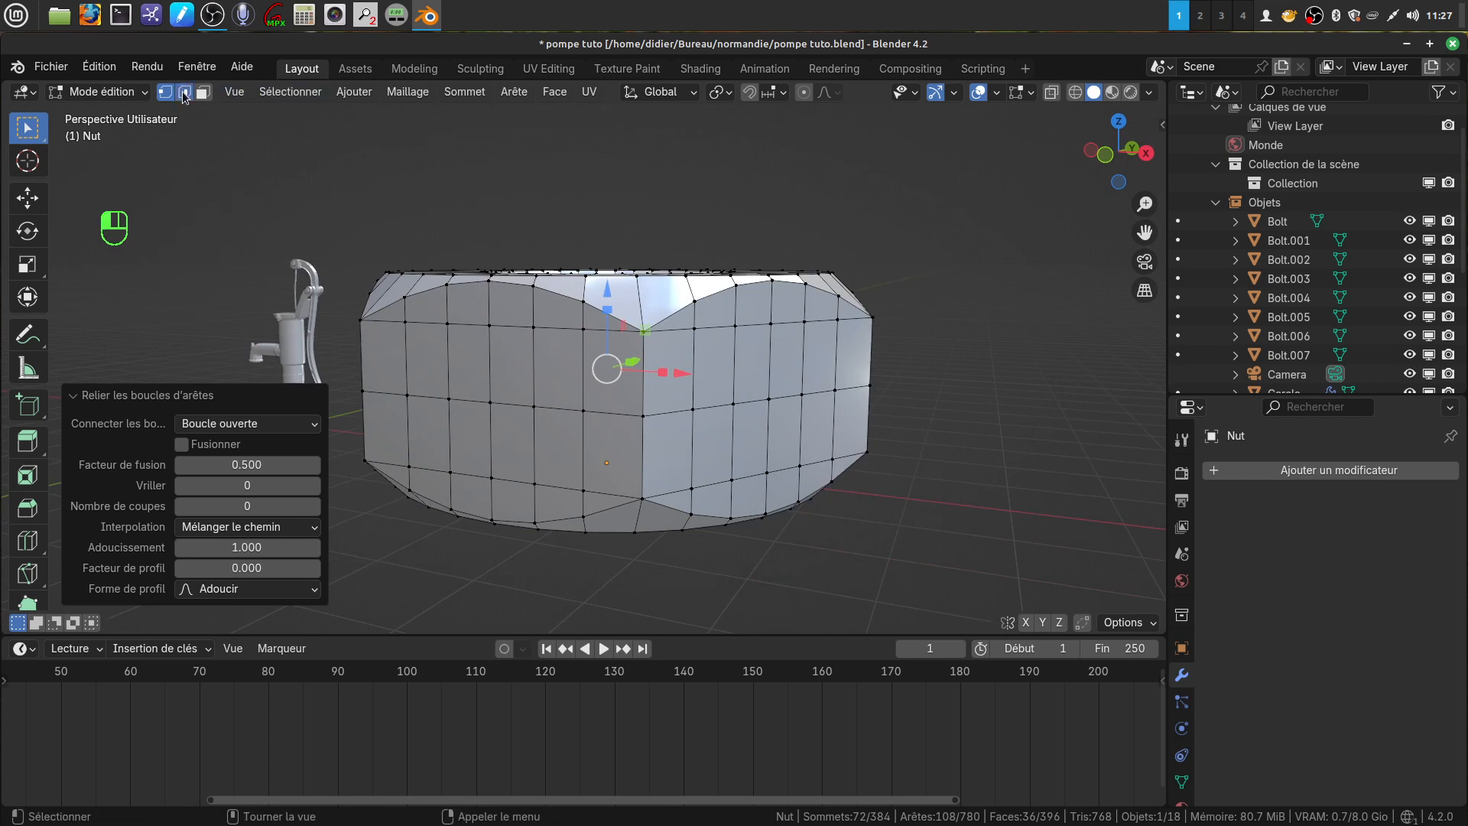
pyautogui.keyDown('alt'); pyautogui.click(706, 407); pyautogui.keyUp('alt')
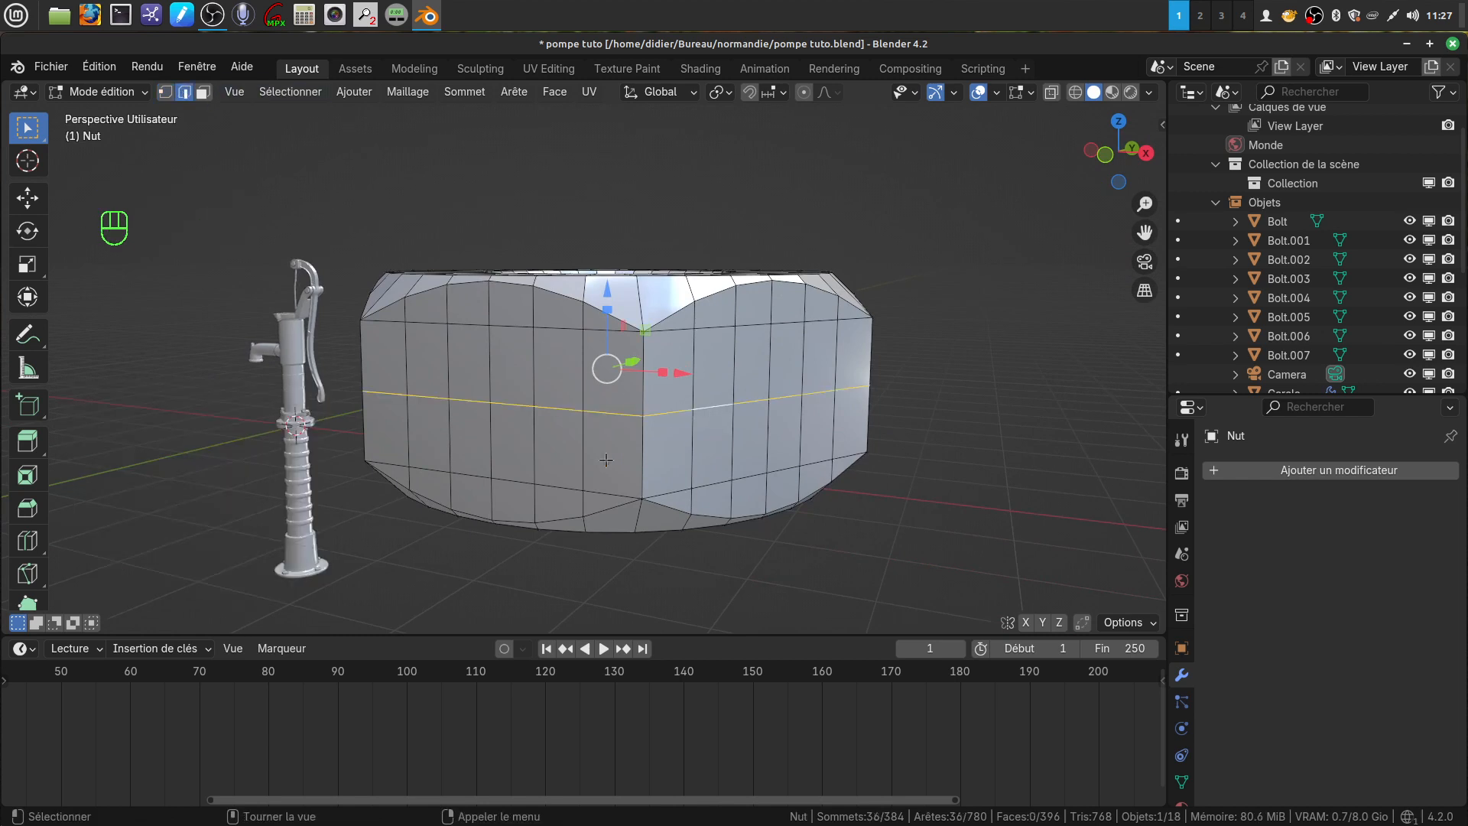
pyautogui.keyDown('alt'); pyautogui.keyDown('shift'); pyautogui.click(555, 486); pyautogui.keyUp('shift'); pyautogui.keyUp('alt')
pyautogui.keyDown('alt'); pyautogui.keyDown('shift'); pyautogui.click(549, 328); pyautogui.keyUp('shift'); pyautogui.keyUp('alt')
pyautogui.keyDown('alt'); pyautogui.keyDown('shift'); pyautogui.click(720, 328); pyautogui.keyUp('shift'); pyautogui.keyUp('alt')
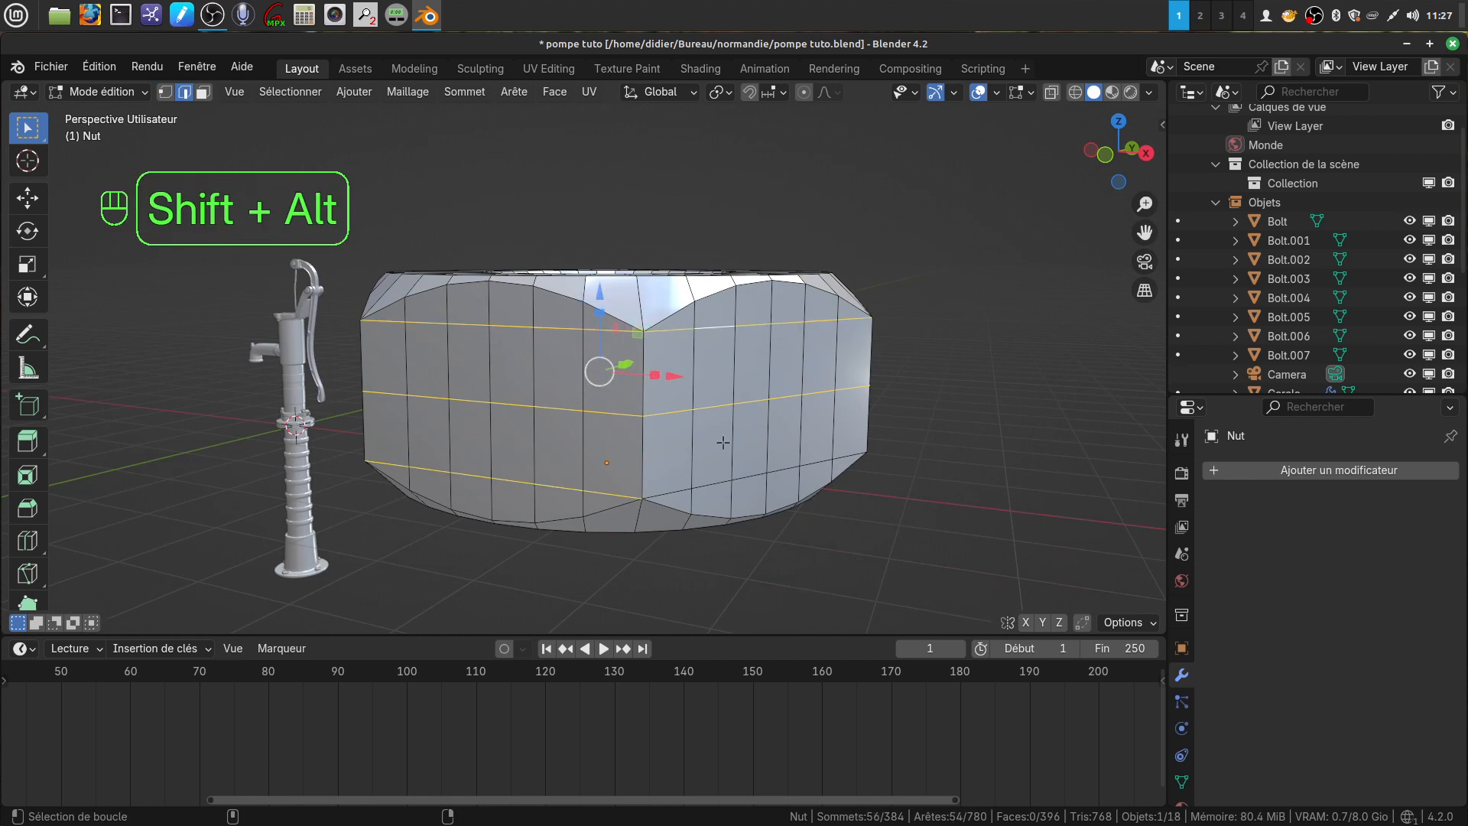
pyautogui.keyDown('alt'); pyautogui.keyDown('shift'); pyautogui.click(723, 478); pyautogui.keyUp('shift'); pyautogui.keyUp('alt')
pyautogui.moveTo(770, 410); pyautogui.dragTo(611, 399, button='middle')
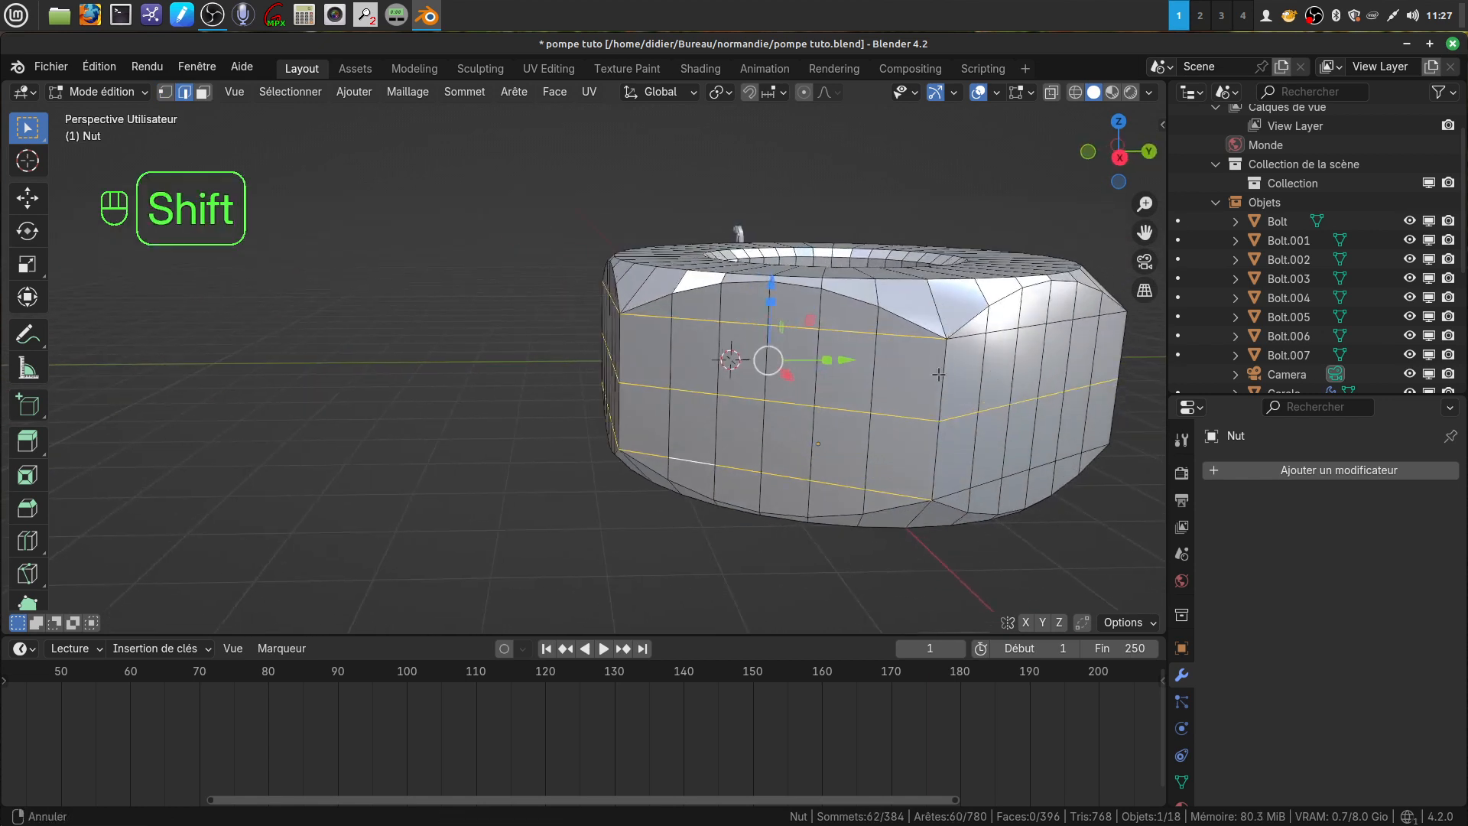
pyautogui.keyDown('shift'); pyautogui.moveTo(937, 374); pyautogui.dragTo(646, 401, button='middle'); pyautogui.keyUp('shift')
pyautogui.keyDown('alt'); pyautogui.keyDown('shift'); pyautogui.click(671, 380); pyautogui.keyUp('shift'); pyautogui.keyUp('alt')
pyautogui.keyDown('alt'); pyautogui.keyDown('shift'); pyautogui.click(671, 533); pyautogui.keyUp('shift'); pyautogui.keyUp('alt')
pyautogui.moveTo(800, 448); pyautogui.dragTo(489, 424, button='middle')
pyautogui.keyDown('shift'); pyautogui.moveTo(877, 386); pyautogui.dragTo(638, 396, button='middle'); pyautogui.keyUp('shift')
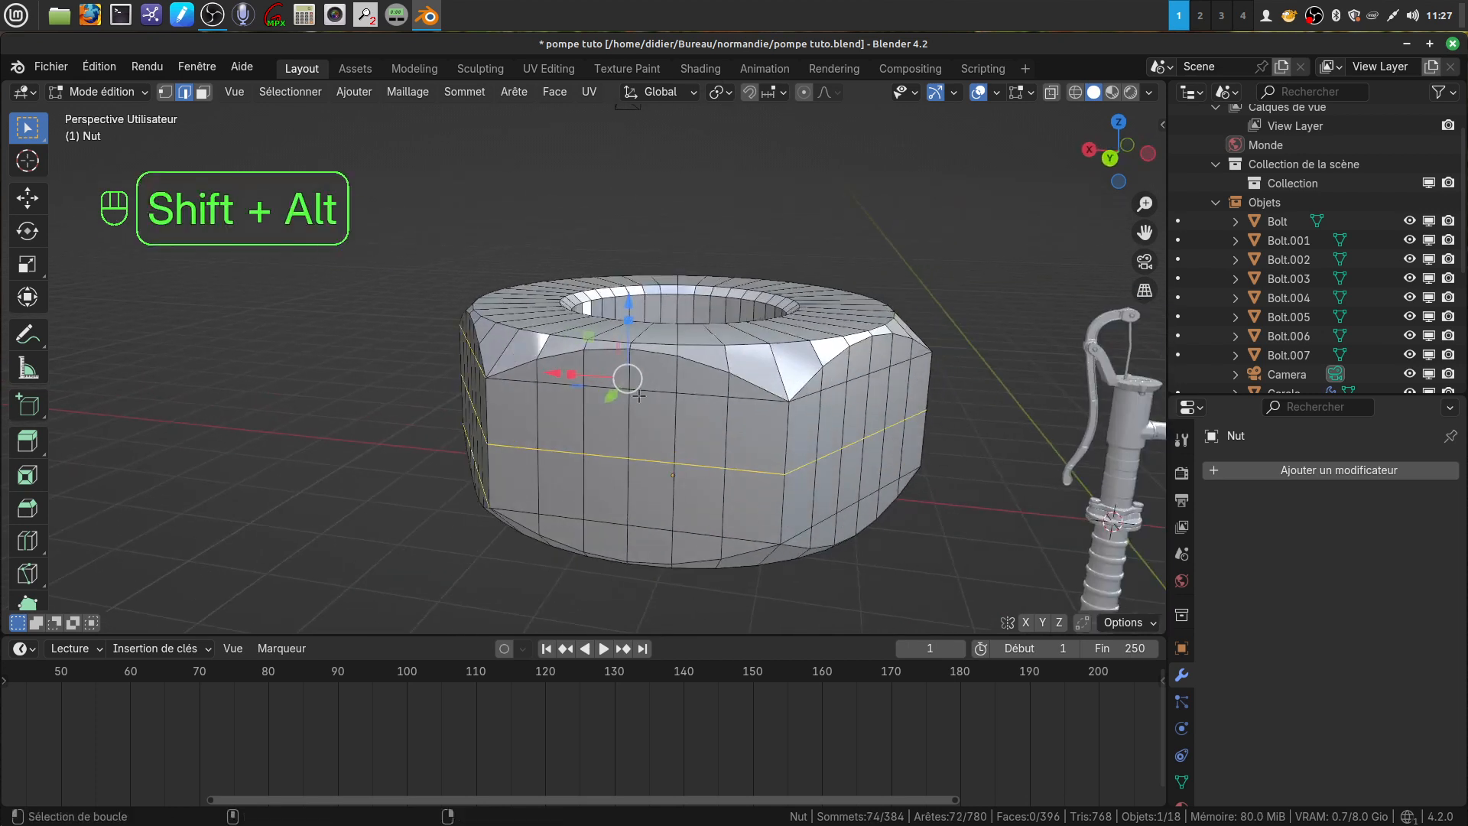
pyautogui.keyDown('alt'); pyautogui.keyDown('shift'); pyautogui.click(699, 396); pyautogui.keyUp('shift'); pyautogui.keyUp('alt')
pyautogui.keyDown('alt'); pyautogui.keyDown('shift'); pyautogui.click(695, 524); pyautogui.keyUp('shift'); pyautogui.keyUp('alt')
pyautogui.moveTo(695, 525); pyautogui.dragTo(707, 368, button='middle')
pyautogui.keyDown('alt'); pyautogui.keyDown('shift'); pyautogui.click(683, 380); pyautogui.keyUp('shift'); pyautogui.keyUp('alt')
pyautogui.keyDown('alt'); pyautogui.keyDown('shift'); pyautogui.click(667, 521); pyautogui.keyUp('shift'); pyautogui.keyUp('alt')
pyautogui.moveTo(667, 520); pyautogui.dragTo(513, 360, button='middle')
pyautogui.keyDown('alt'); pyautogui.keyDown('shift'); pyautogui.click(513, 360); pyautogui.keyUp('shift'); pyautogui.keyUp('alt')
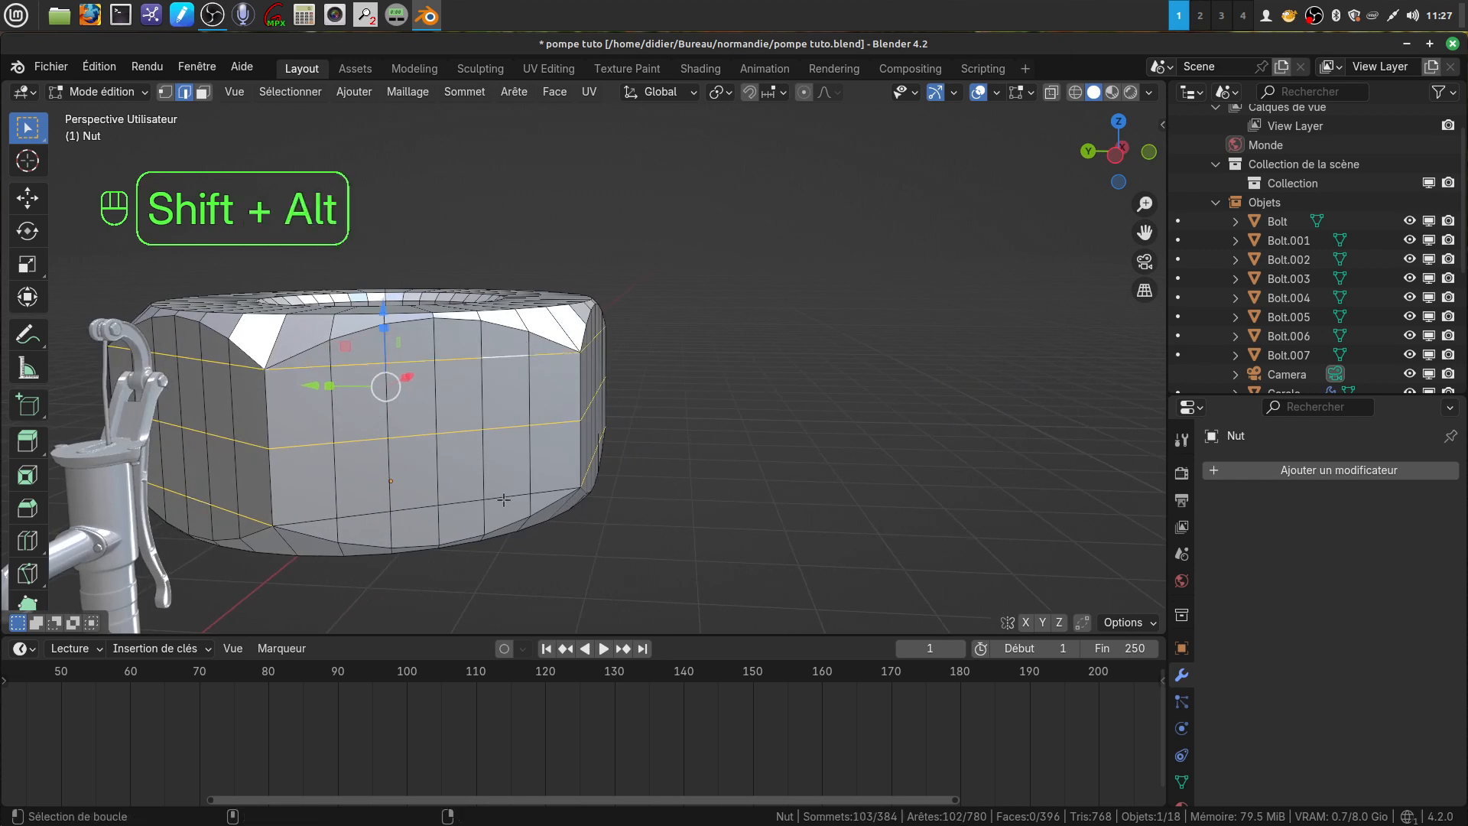
pyautogui.keyDown('alt'); pyautogui.keyDown('shift'); pyautogui.click(504, 499); pyautogui.keyUp('shift'); pyautogui.keyUp('alt')
pyautogui.moveTo(503, 499); pyautogui.dragTo(741, 477, button='middle')
pyautogui.press('x')
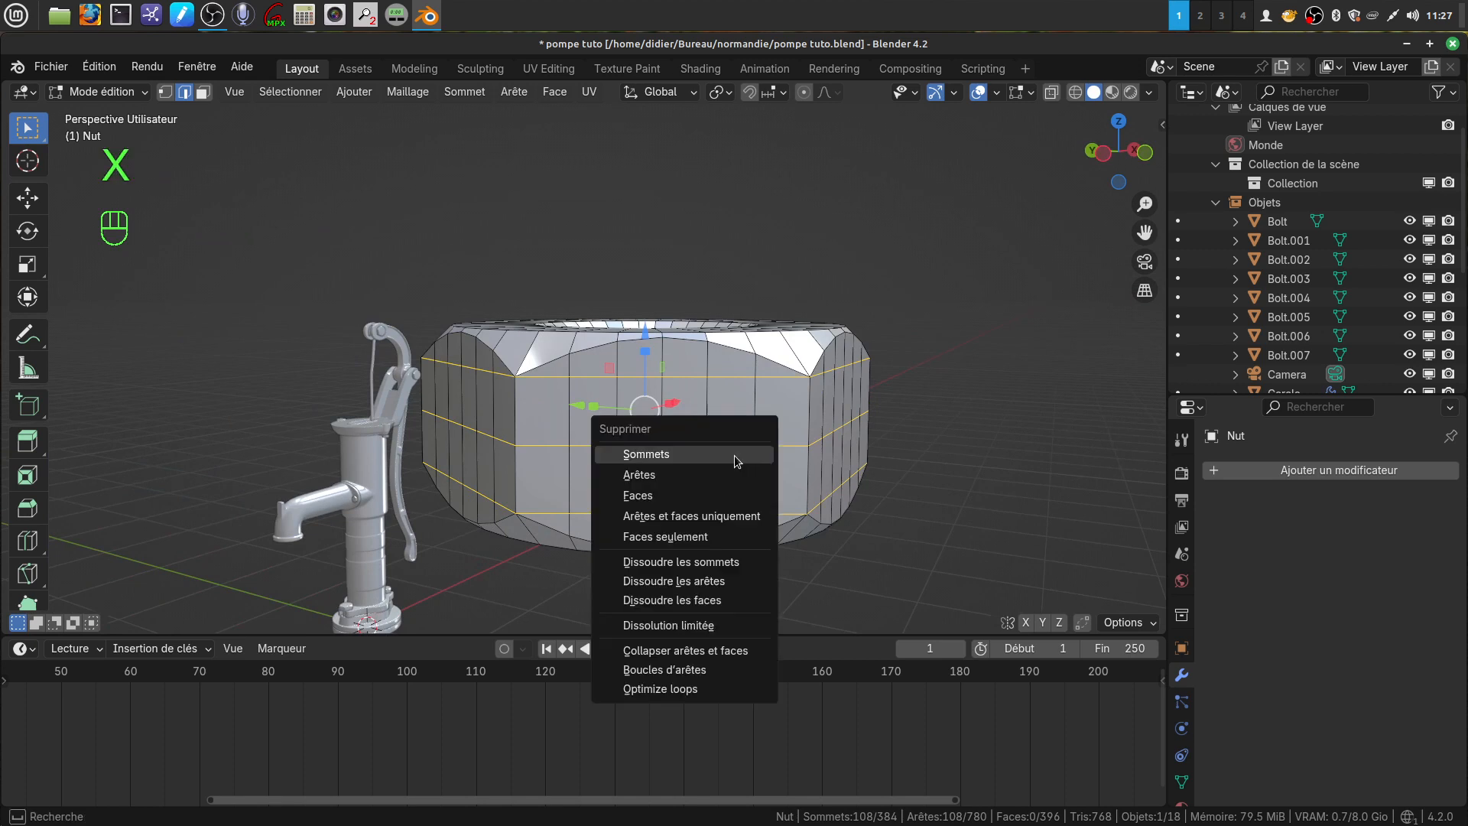
pyautogui.click(734, 582)
# Step: Select the outer circular loops of the nut's two faces and scale them to about 0.964 around individual origins
pyautogui.moveTo(749, 374); pyautogui.dragTo(760, 407, button='middle')
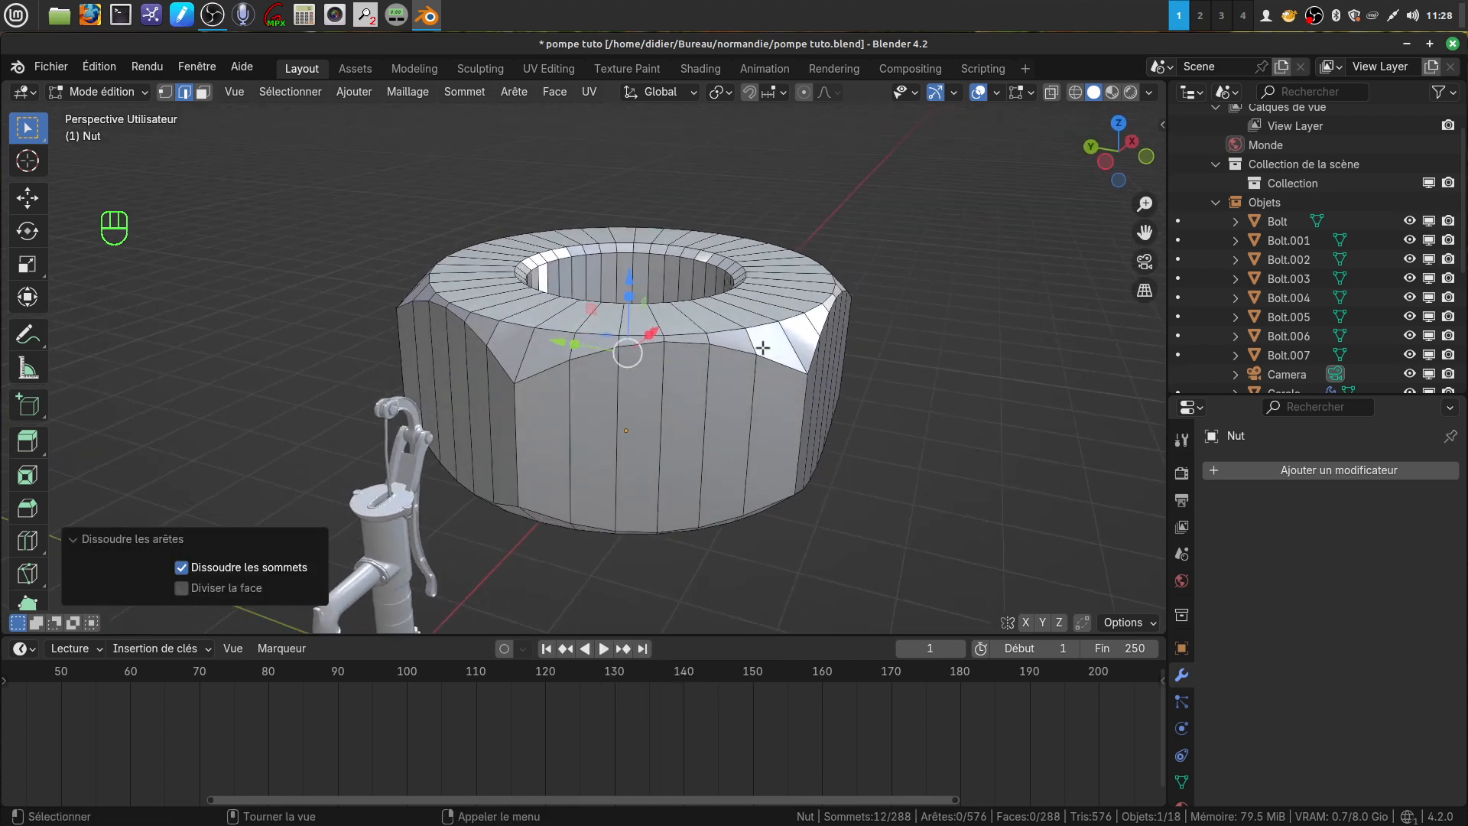
pyautogui.press('alt')
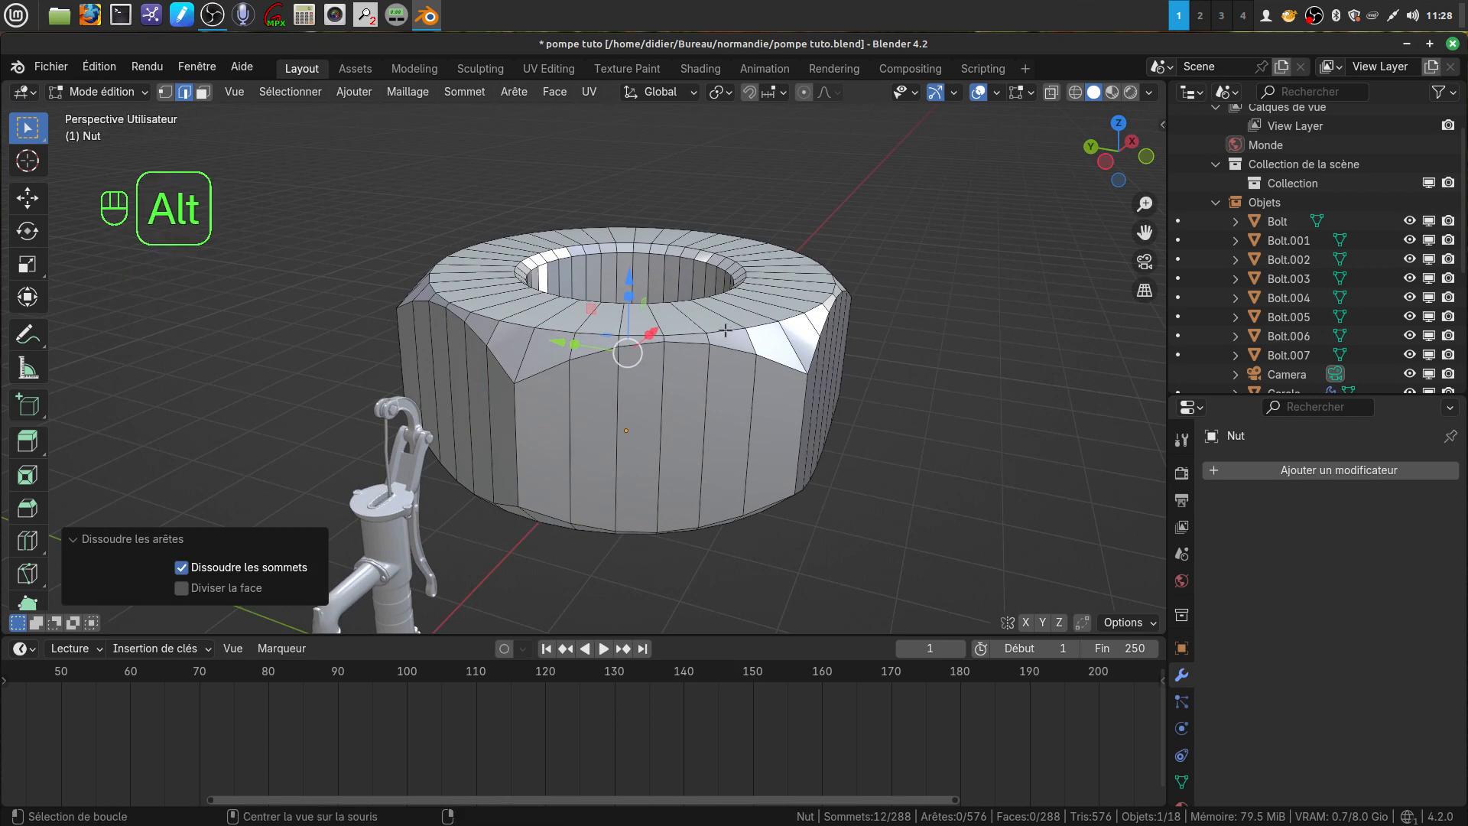
pyautogui.keyDown('alt'); pyautogui.click(726, 330); pyautogui.keyUp('alt')
pyautogui.moveTo(740, 337); pyautogui.dragTo(744, 224, button='middle')
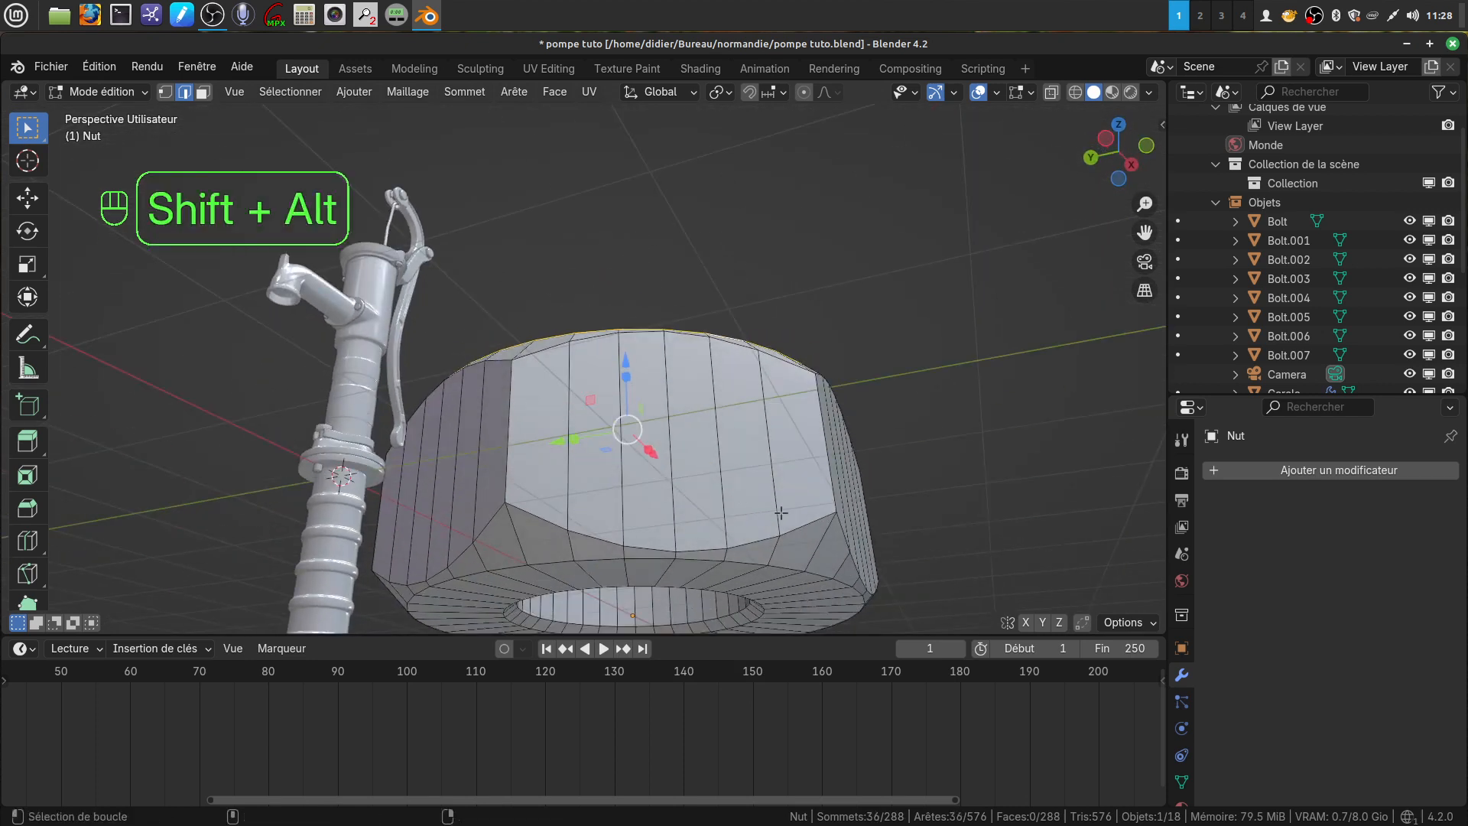
pyautogui.keyDown('alt'); pyautogui.keyDown('shift'); pyautogui.click(759, 562); pyautogui.keyUp('shift'); pyautogui.keyUp('alt')
pyautogui.moveTo(759, 563); pyautogui.dragTo(847, 486, button='middle')
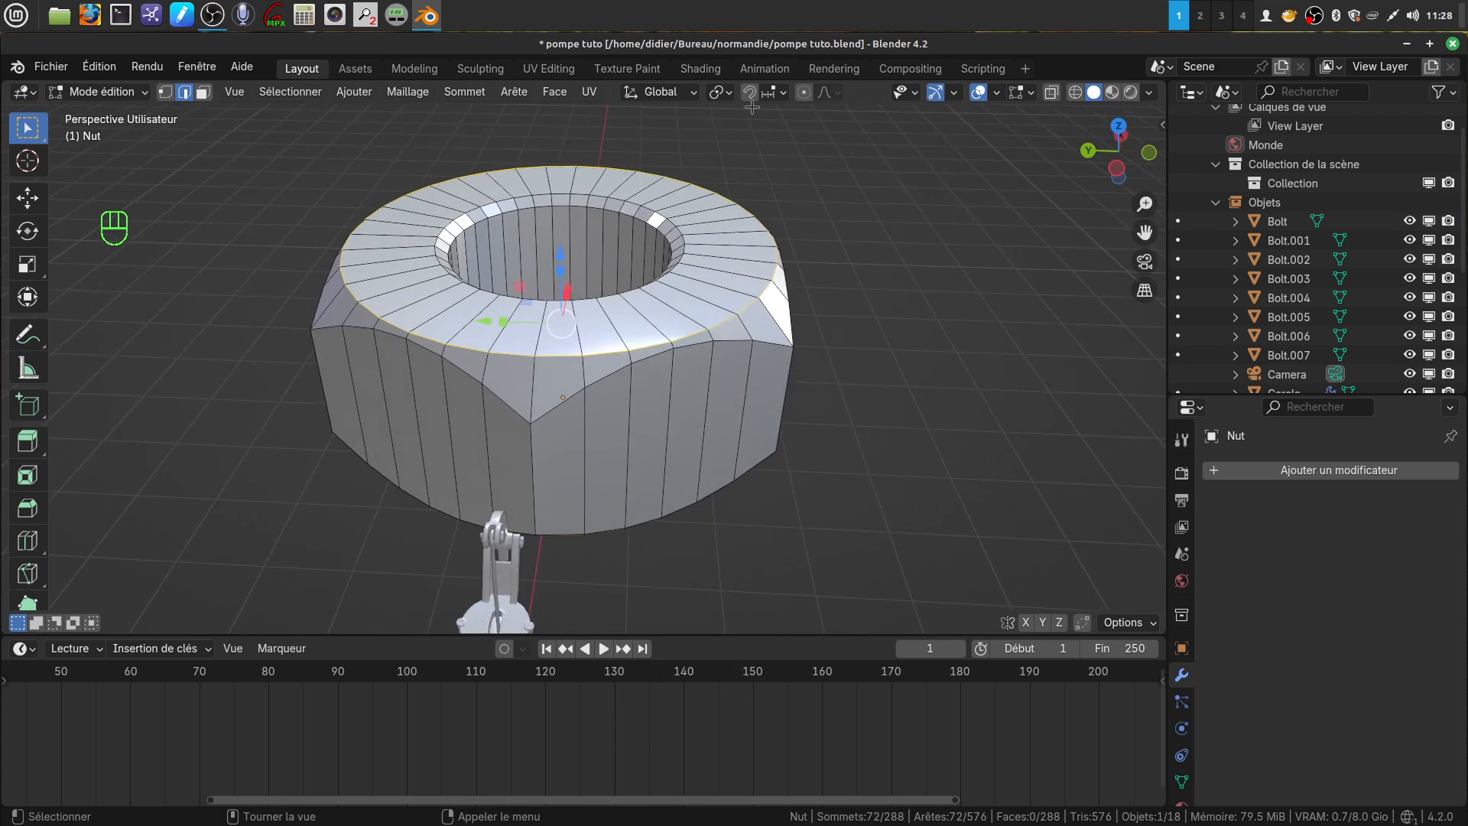
pyautogui.click(722, 92)
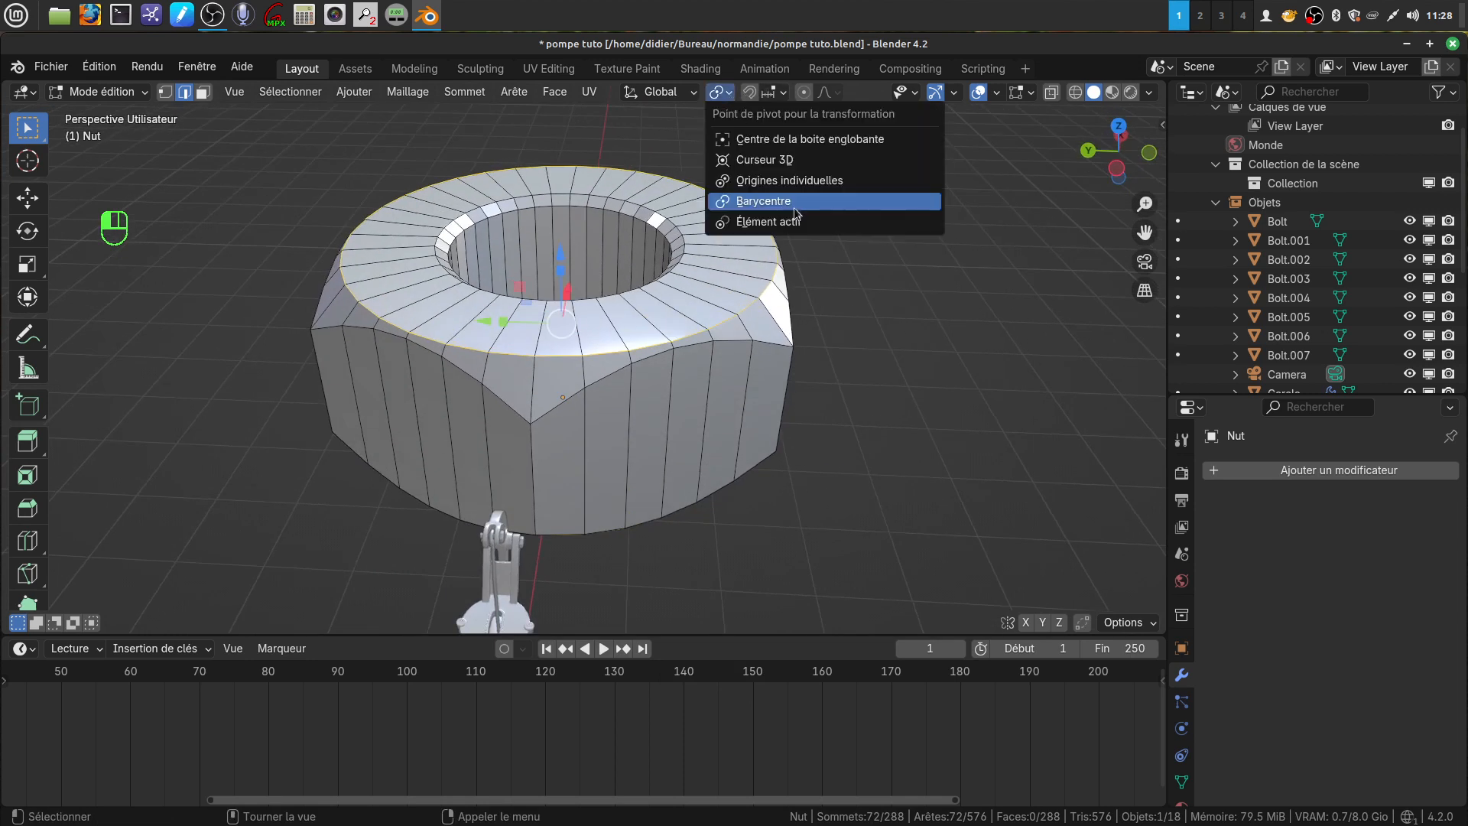
pyautogui.click(799, 184)
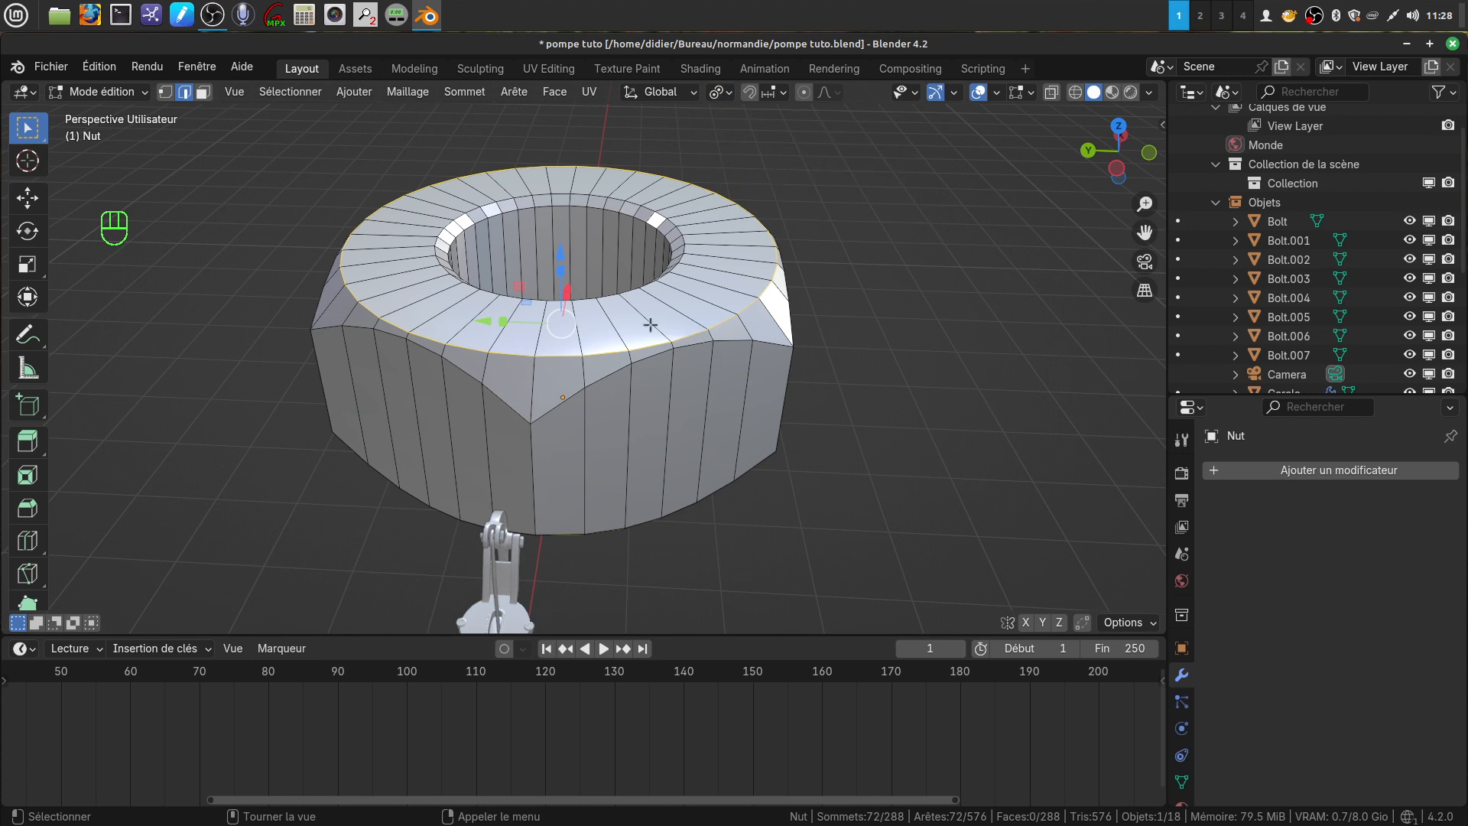
pyautogui.press('s')
pyautogui.click(948, 470)
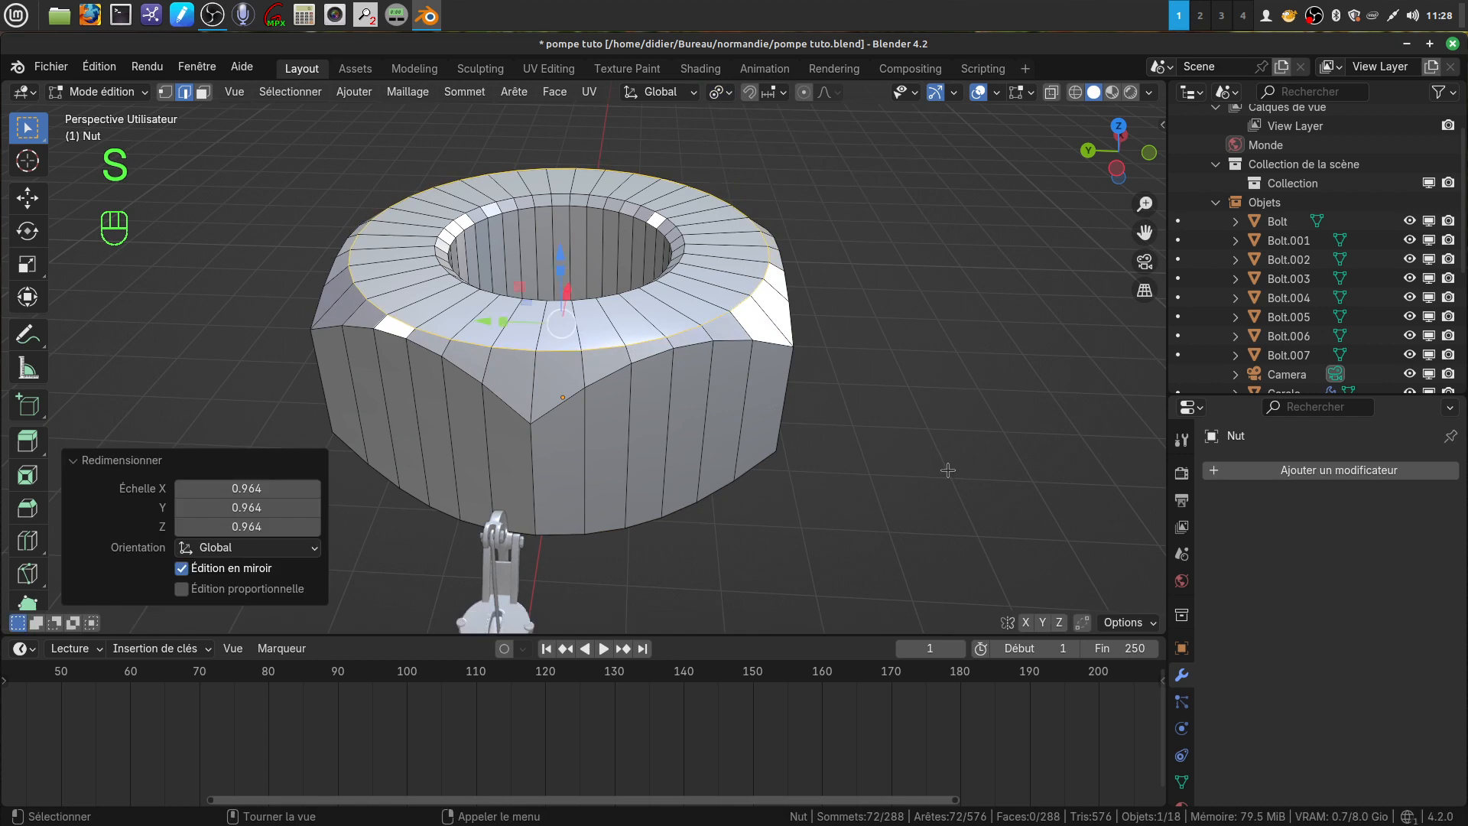
# Step: Add the nut's chamfer boundary loops on both faces and the chamfered rims of the bore to the edge selection
pyautogui.moveTo(659, 413); pyautogui.dragTo(648, 400, button='middle')
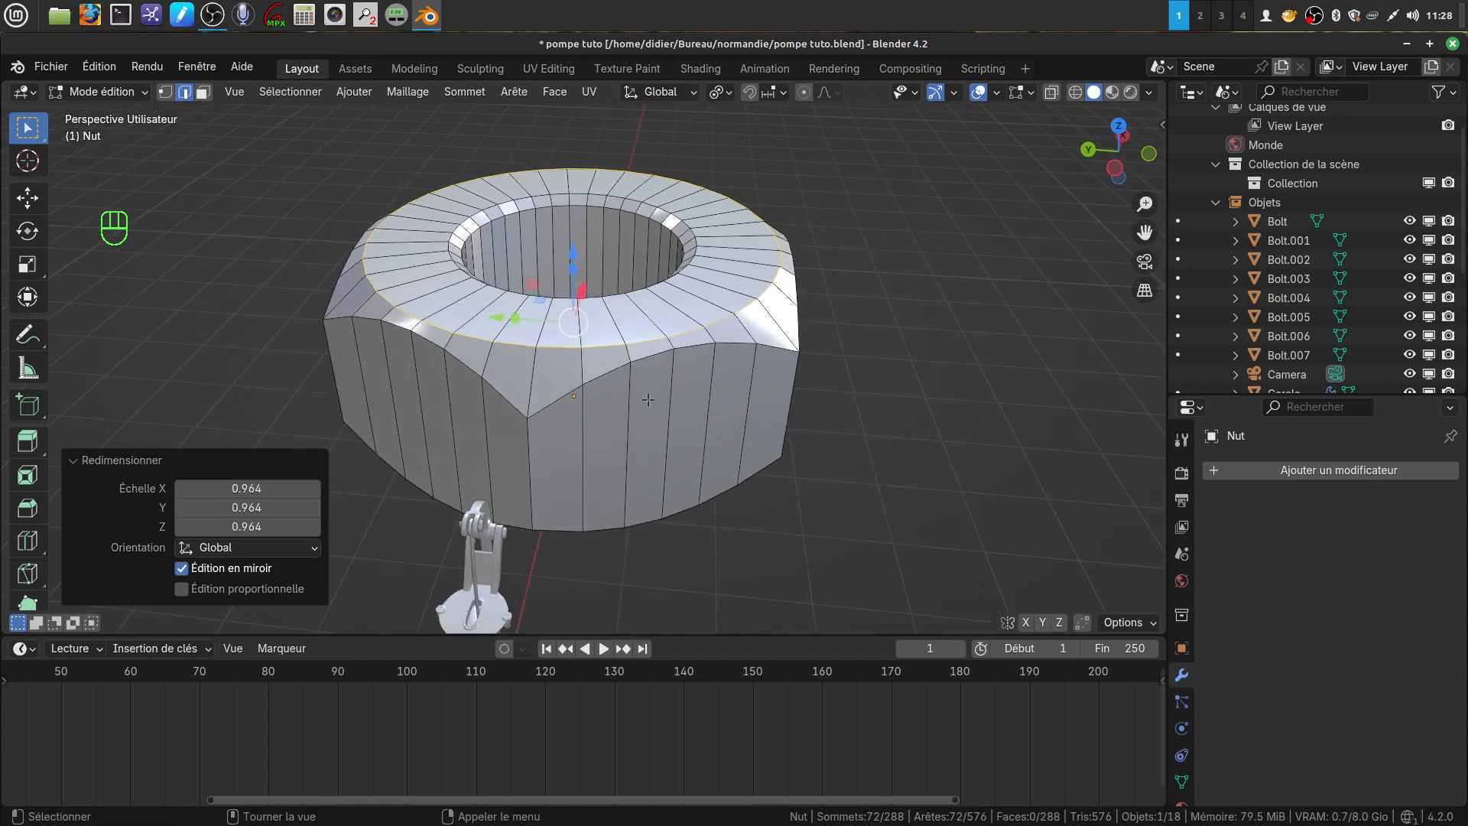
pyautogui.hotkey('shift', 'alt')
pyautogui.keyDown('alt'); pyautogui.keyDown('shift'); pyautogui.click(590, 377); pyautogui.keyUp('shift'); pyautogui.keyUp('alt')
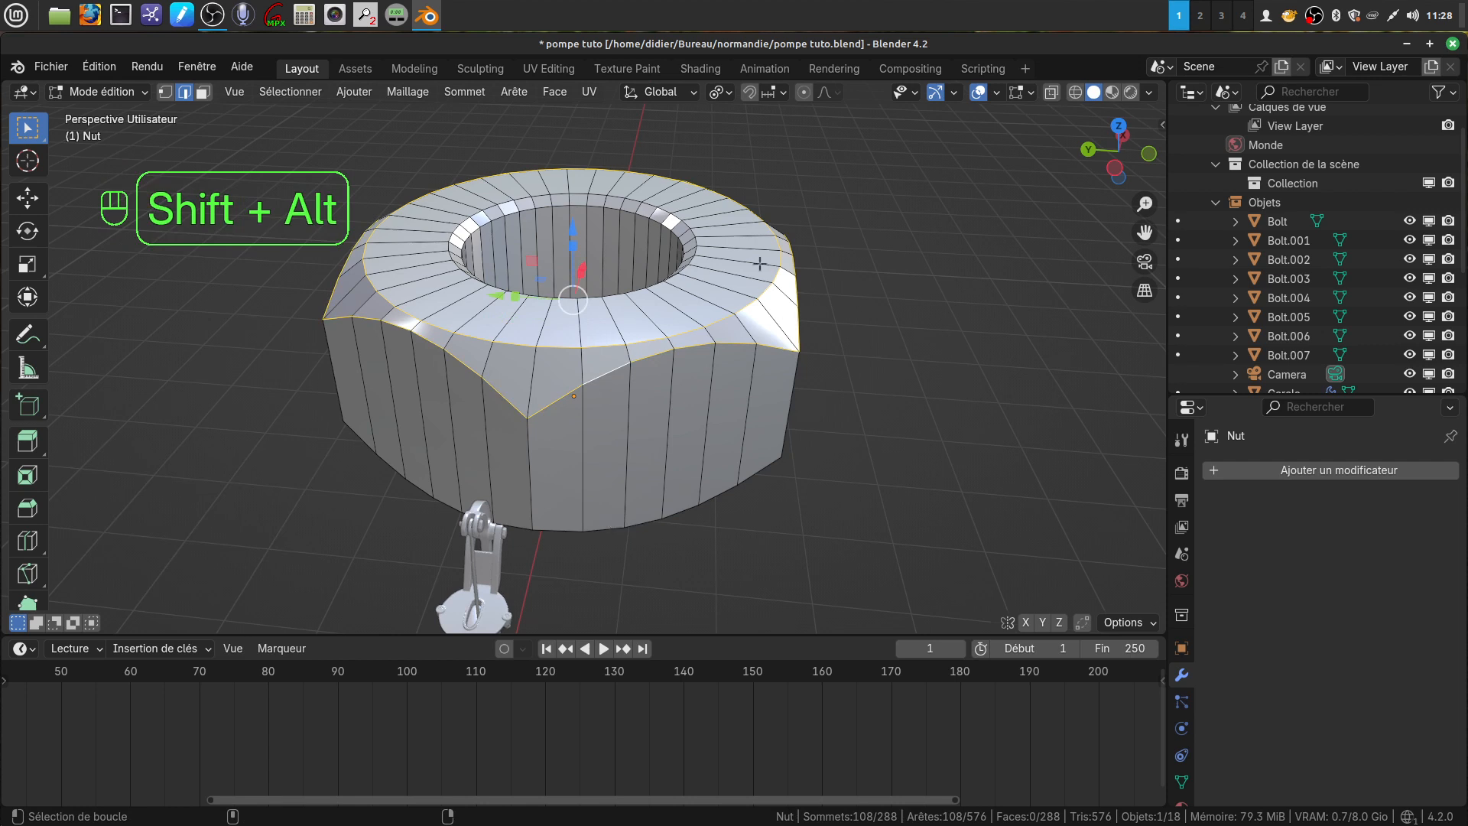
pyautogui.keyDown('alt'); pyautogui.keyDown('shift'); pyautogui.click(695, 250); pyautogui.keyUp('shift'); pyautogui.keyUp('alt')
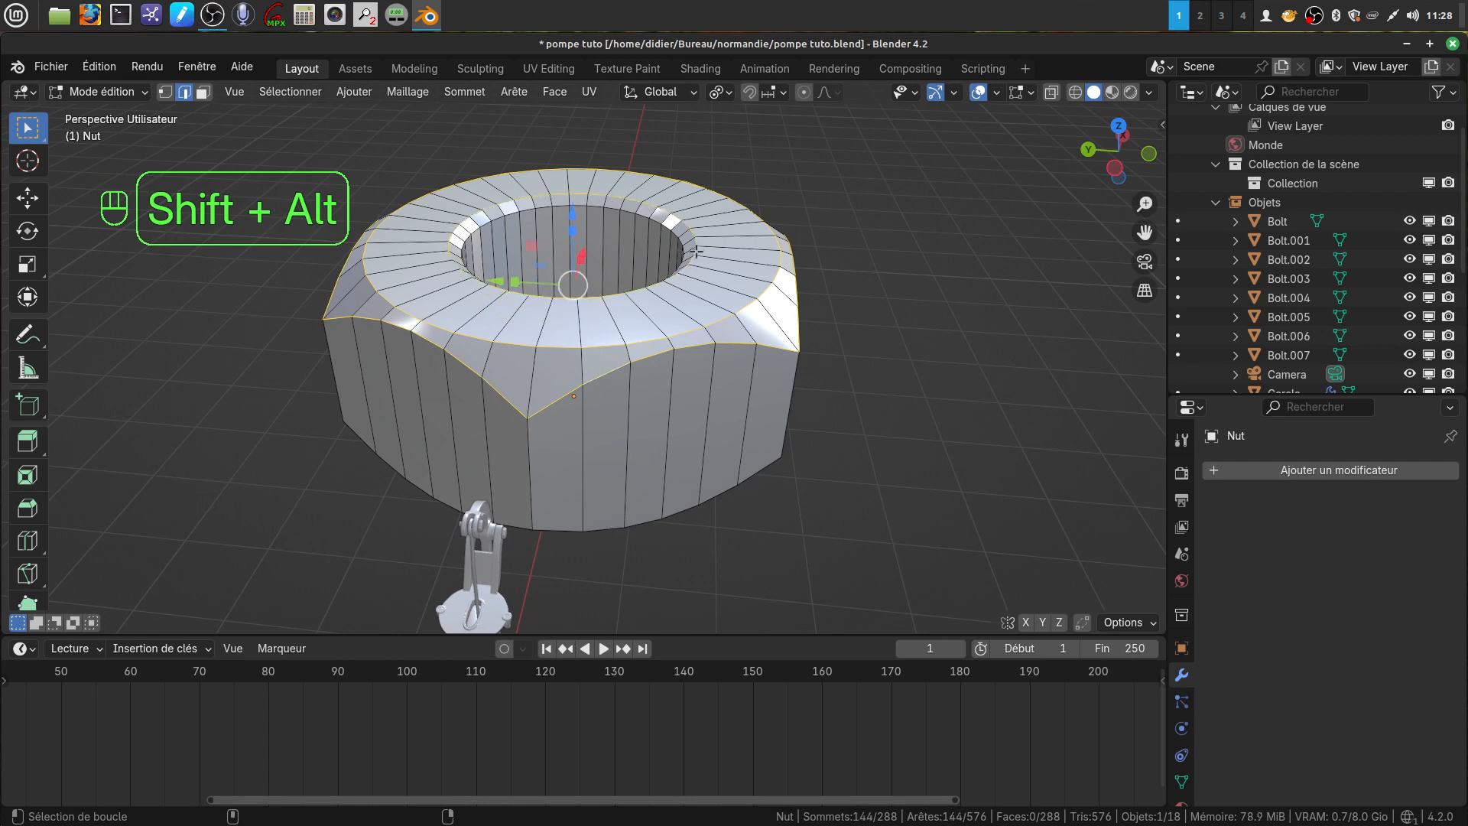
pyautogui.moveTo(738, 329); pyautogui.dragTo(790, 77, button='middle')
pyautogui.keyDown('alt'); pyautogui.keyDown('shift'); pyautogui.click(721, 314); pyautogui.keyUp('shift'); pyautogui.keyUp('alt')
pyautogui.keyDown('alt'); pyautogui.keyDown('shift'); pyautogui.click(709, 447); pyautogui.keyUp('shift'); pyautogui.keyUp('alt')
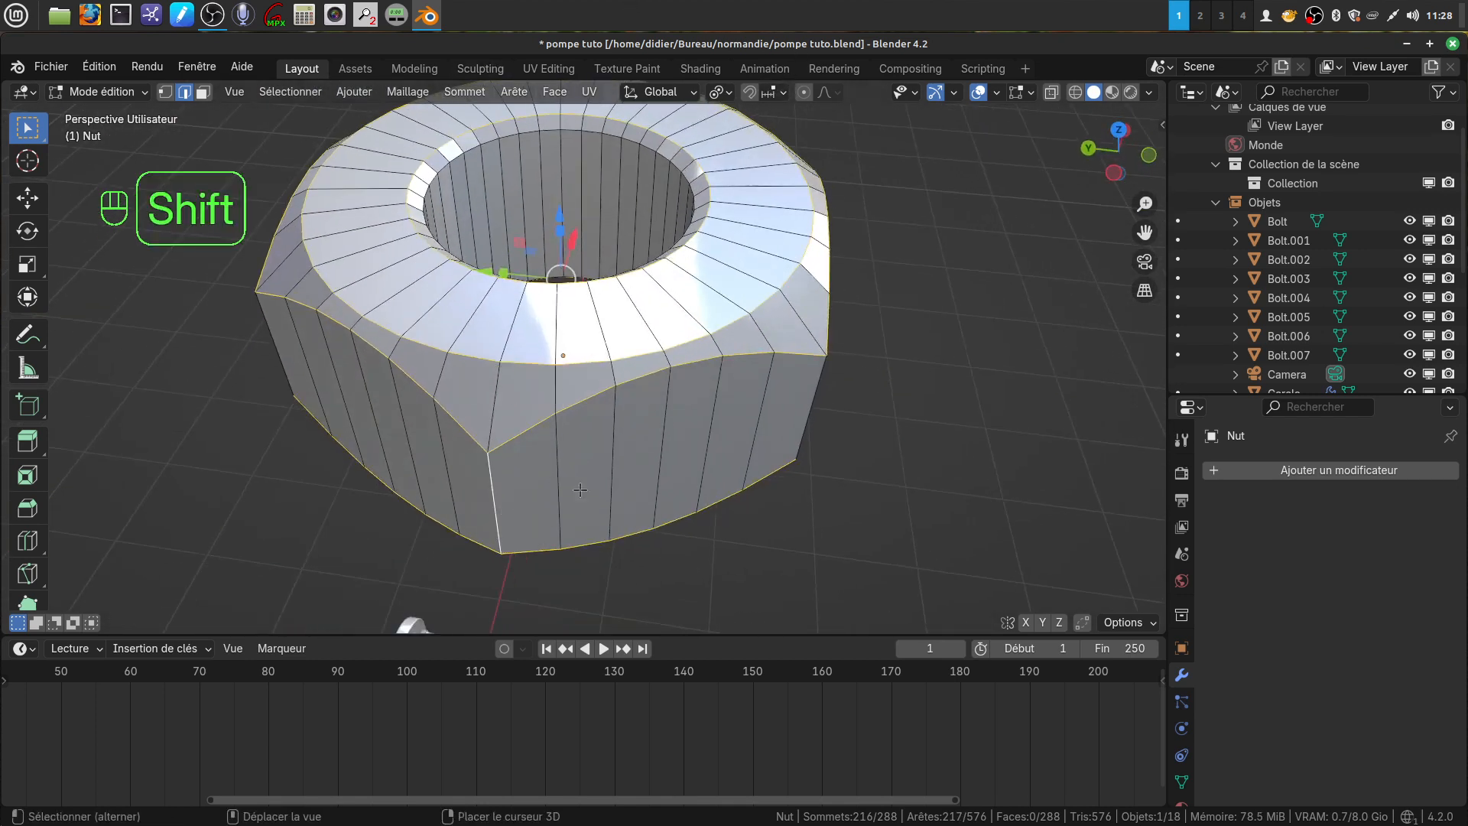
# Step: Add the six vertical corner edges of the nut to the selection and bevel everything by about 0.047 m with 2 segments
pyautogui.keyDown('shift'); pyautogui.click(268, 347); pyautogui.keyUp('shift')
pyautogui.scroll(-4, 587, 271)
pyautogui.moveTo(608, 247); pyautogui.dragTo(381, 191, button='middle')
pyautogui.scroll(4, 627, 322)
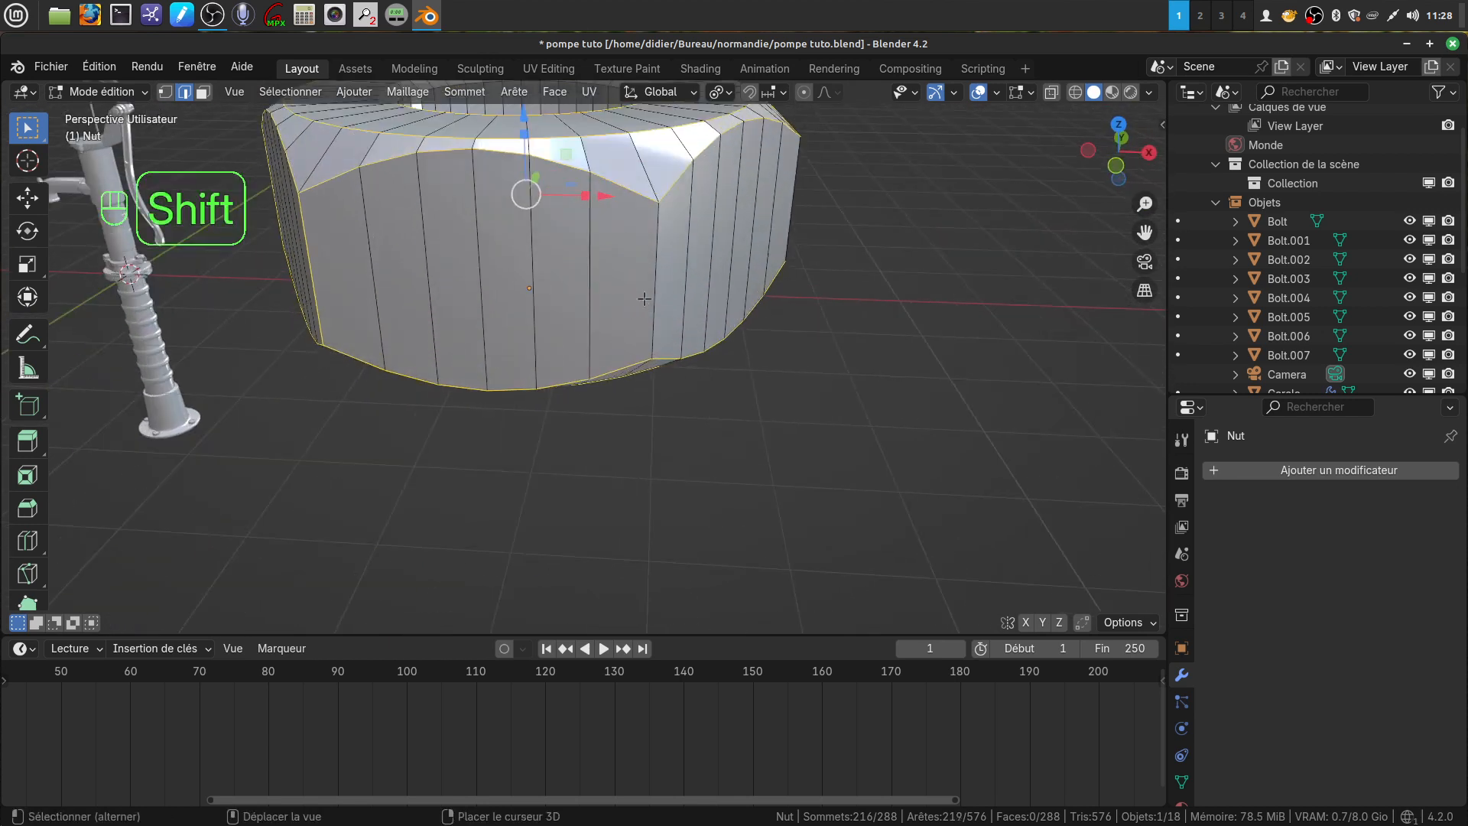
pyautogui.keyDown('shift'); pyautogui.click(801, 197); pyautogui.keyUp('shift')
pyautogui.moveTo(828, 223); pyautogui.dragTo(727, 233, button='middle')
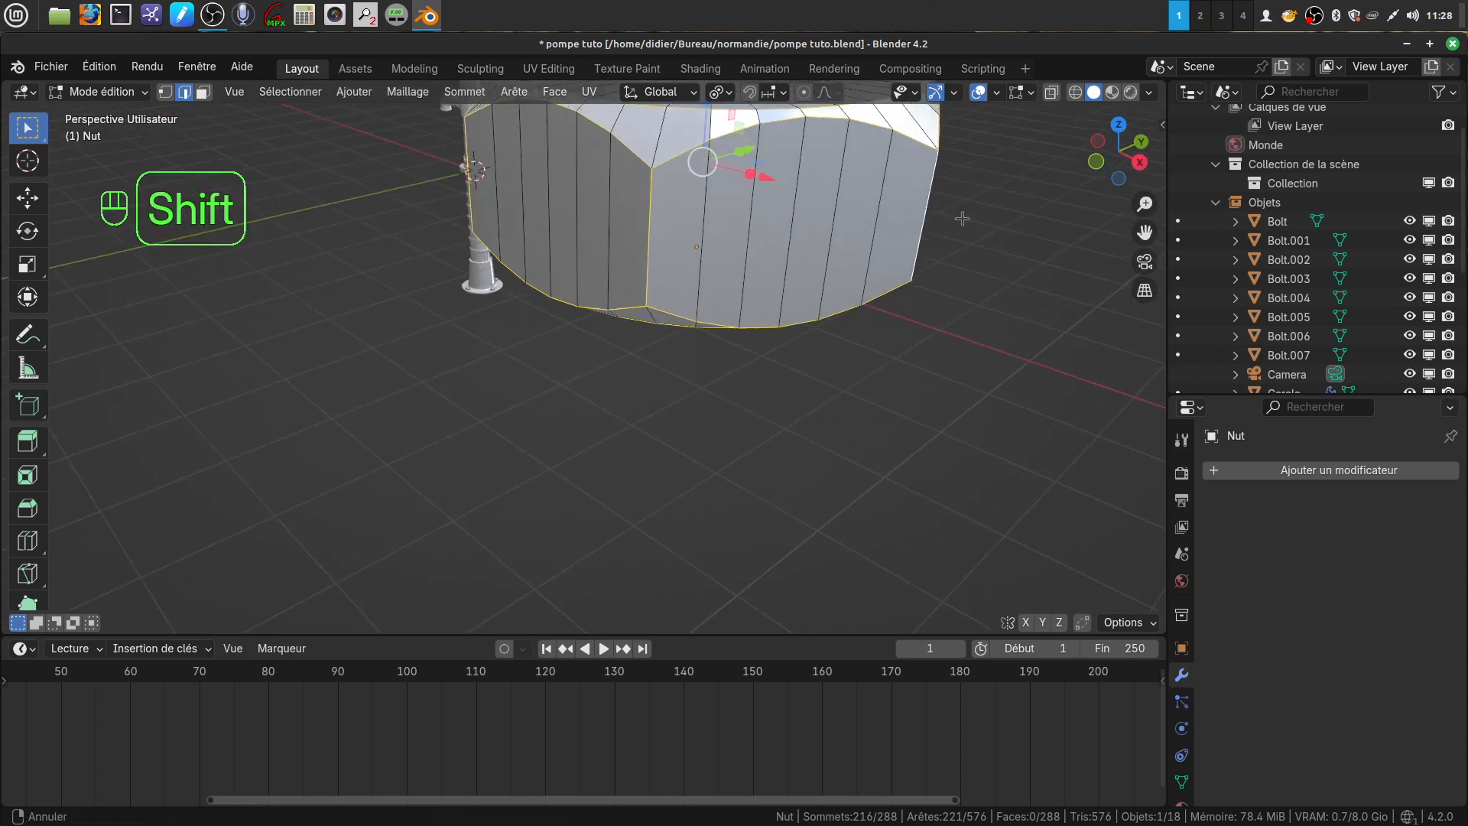
pyautogui.keyDown('shift'); pyautogui.moveTo(960, 220); pyautogui.dragTo(685, 341, button='middle'); pyautogui.keyUp('shift')
pyautogui.moveTo(573, 314); pyautogui.dragTo(441, 280, button='middle')
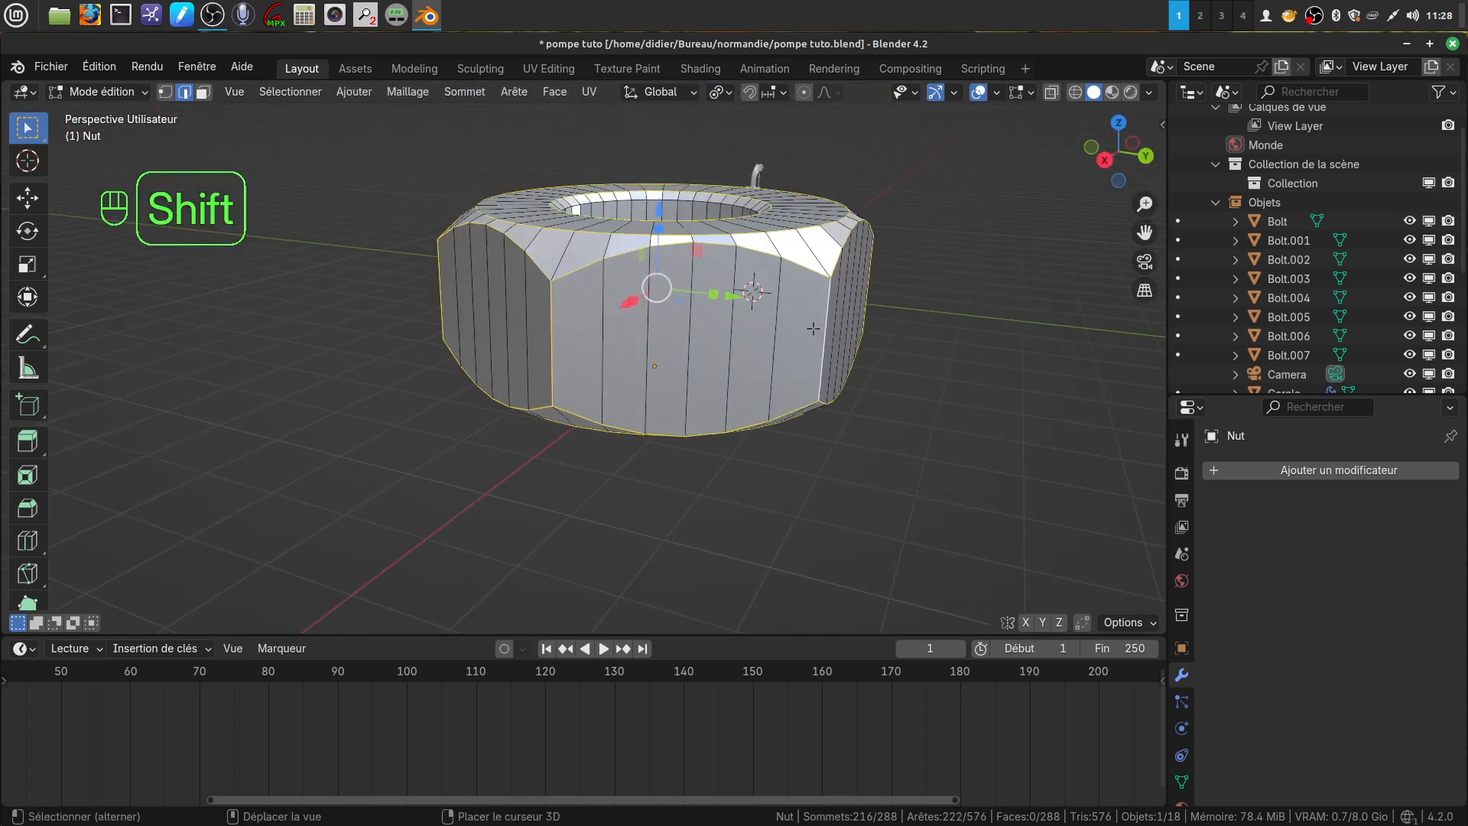
pyautogui.keyDown('shift'); pyautogui.moveTo(813, 328); pyautogui.dragTo(489, 373, button='middle'); pyautogui.keyUp('shift')
pyautogui.scroll(2, 629, 364)
pyautogui.moveTo(630, 364); pyautogui.dragTo(852, 386, button='middle')
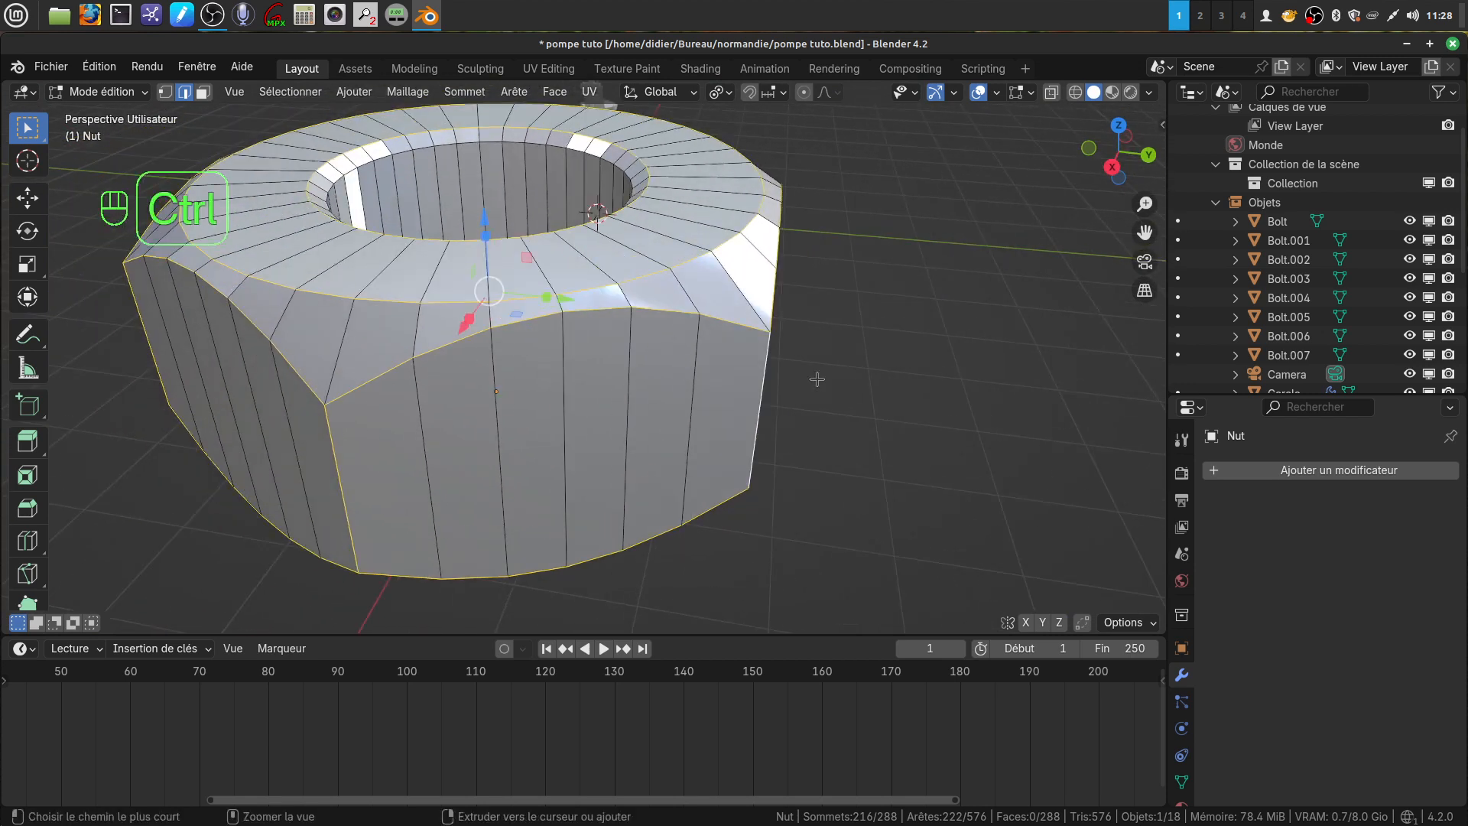
pyautogui.hotkey('ctrl', 'b')
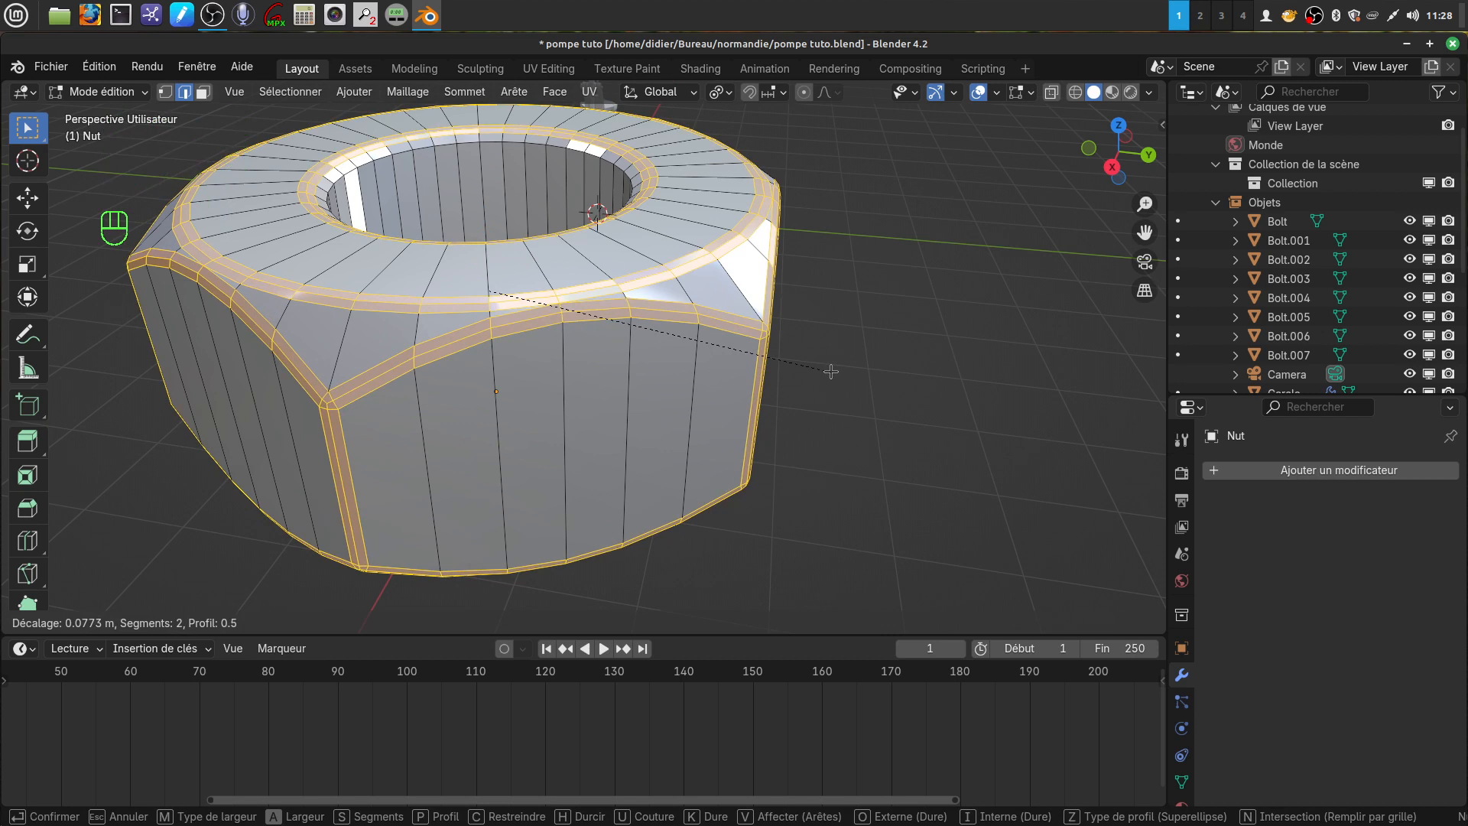
pyautogui.click(827, 371)
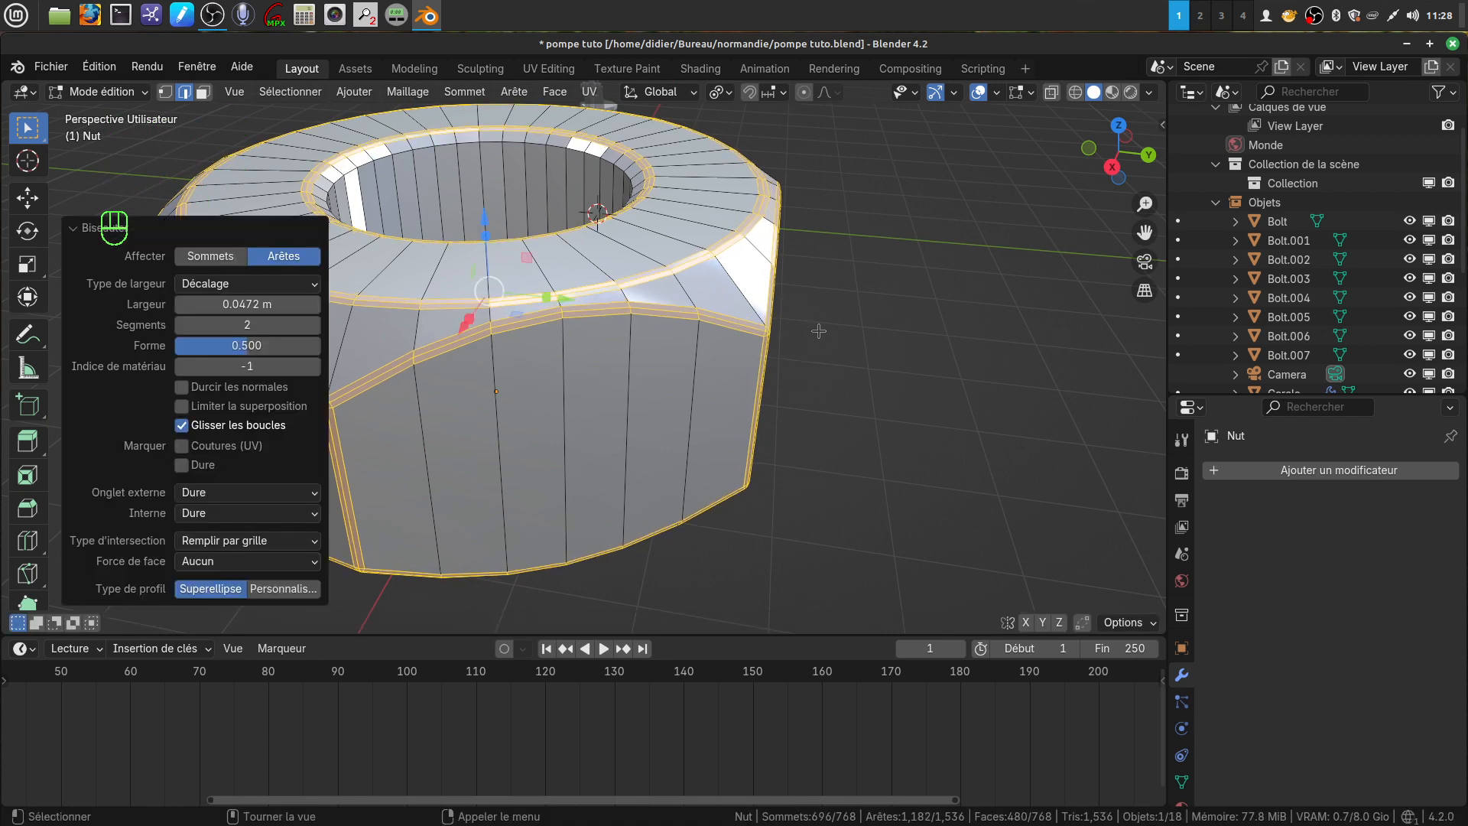
# Step: Select the upper and lower edge loops of the bore wall and bevel them by about 0.054 m with 2 segments
pyautogui.scroll(-3, 810, 330)
pyautogui.keyDown('shift'); pyautogui.moveTo(784, 329); pyautogui.dragTo(770, 497, button='middle'); pyautogui.keyUp('shift')
pyautogui.scroll(4, 770, 498)
pyautogui.keyDown('shift'); pyautogui.moveTo(763, 378); pyautogui.dragTo(744, 458, button='middle'); pyautogui.keyUp('shift')
pyautogui.scroll(2, 762, 437)
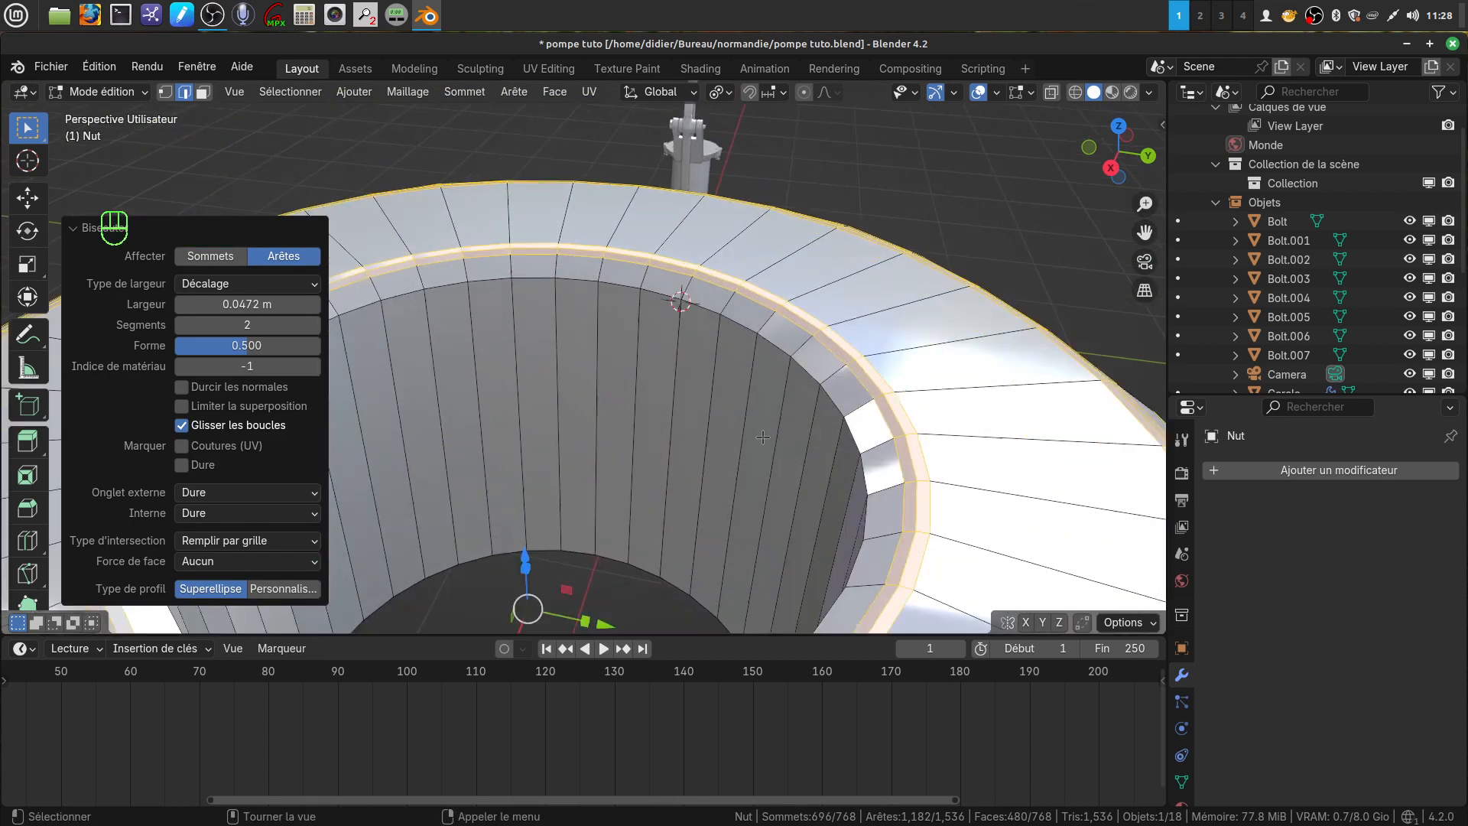
pyautogui.keyDown('alt'); pyautogui.click(802, 366); pyautogui.keyUp('alt')
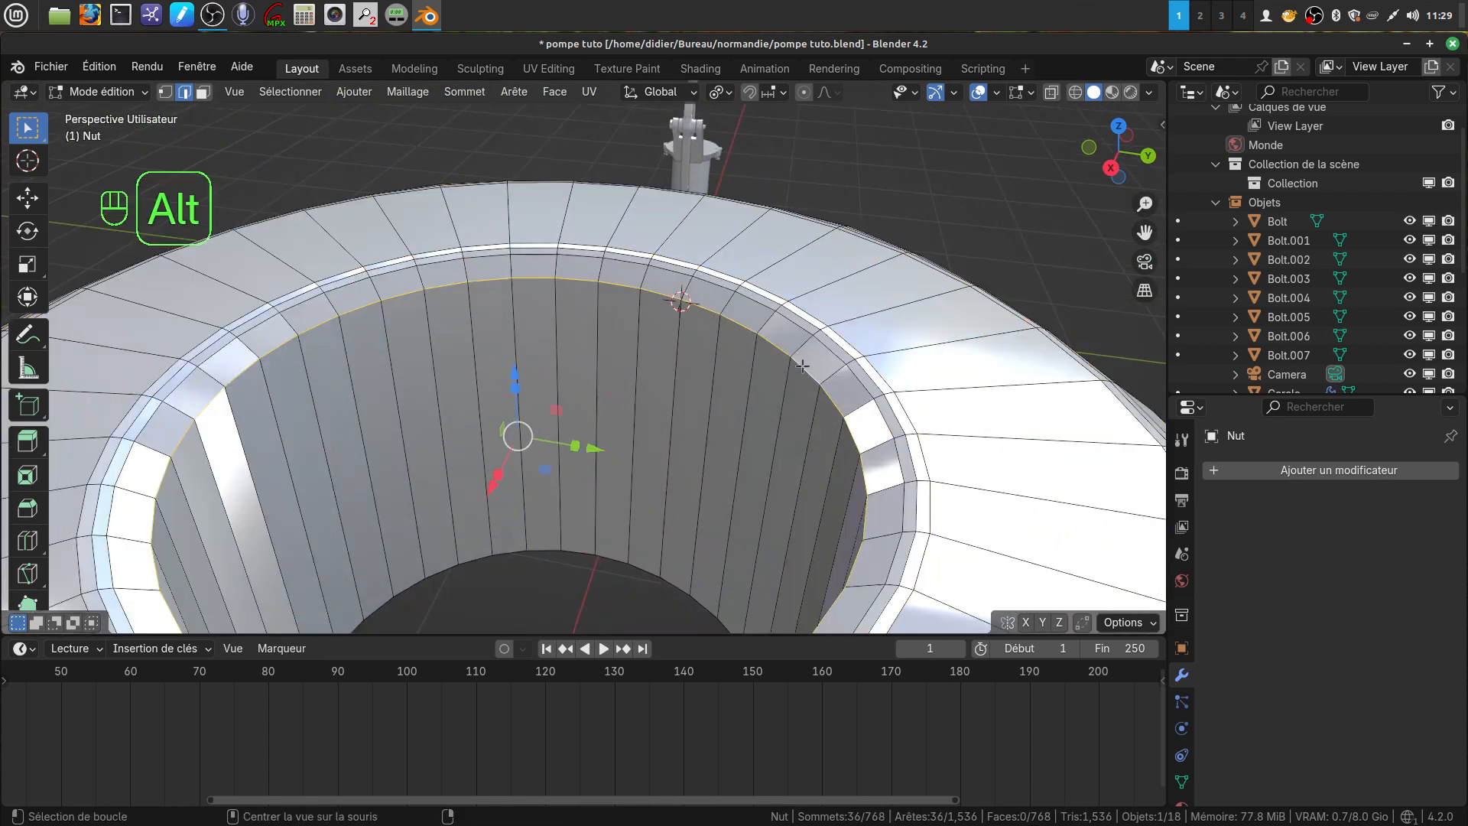
pyautogui.keyDown('alt'); pyautogui.keyDown('shift'); pyautogui.click(611, 562); pyautogui.keyUp('shift'); pyautogui.keyUp('alt')
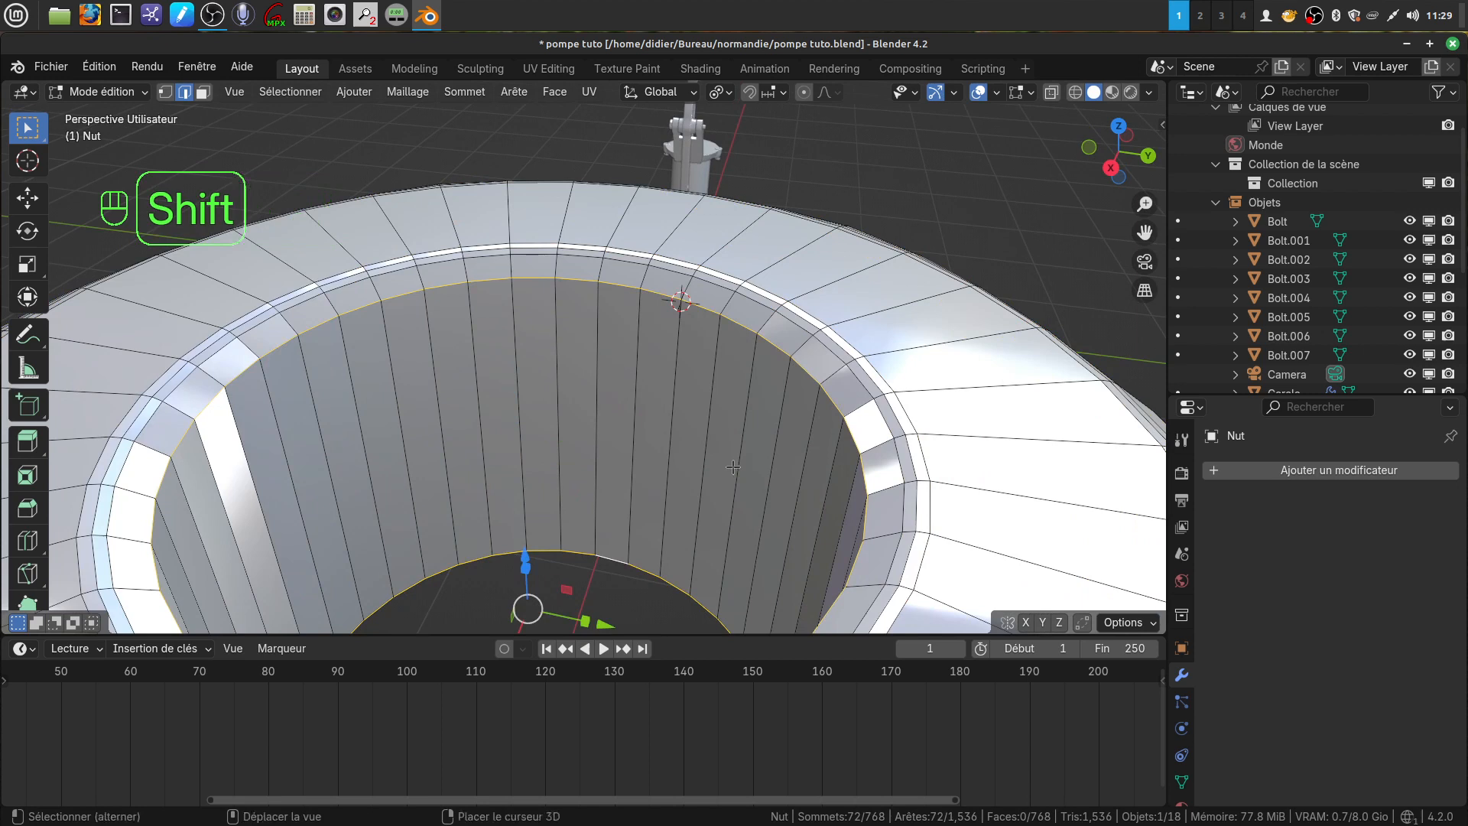
pyautogui.hotkey('ctrl', 'b')
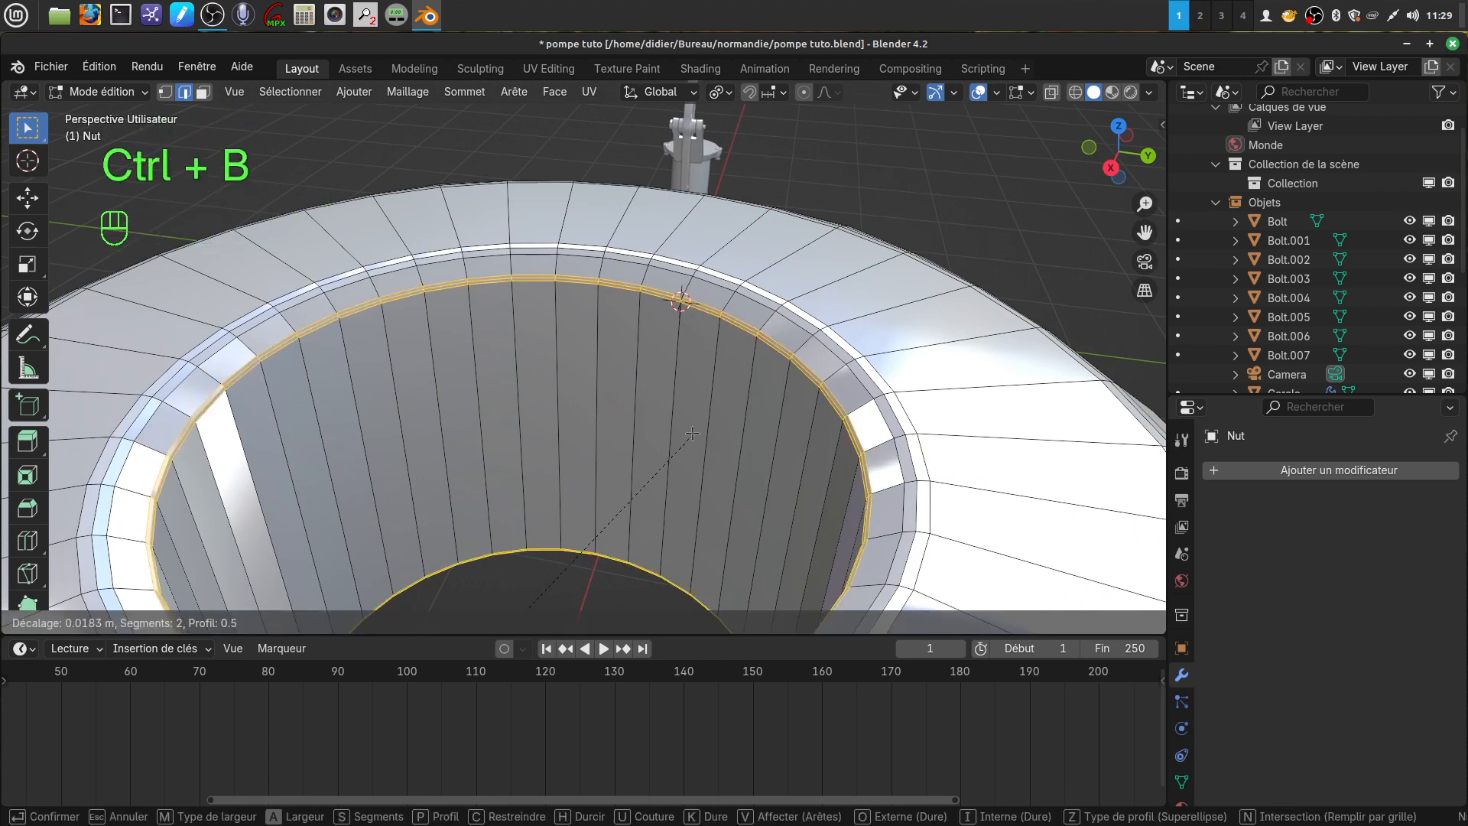
pyautogui.click(711, 429)
# Step: Return the nut to object mode, apply smooth shading and check its surface
pyautogui.scroll(-4, 711, 429)
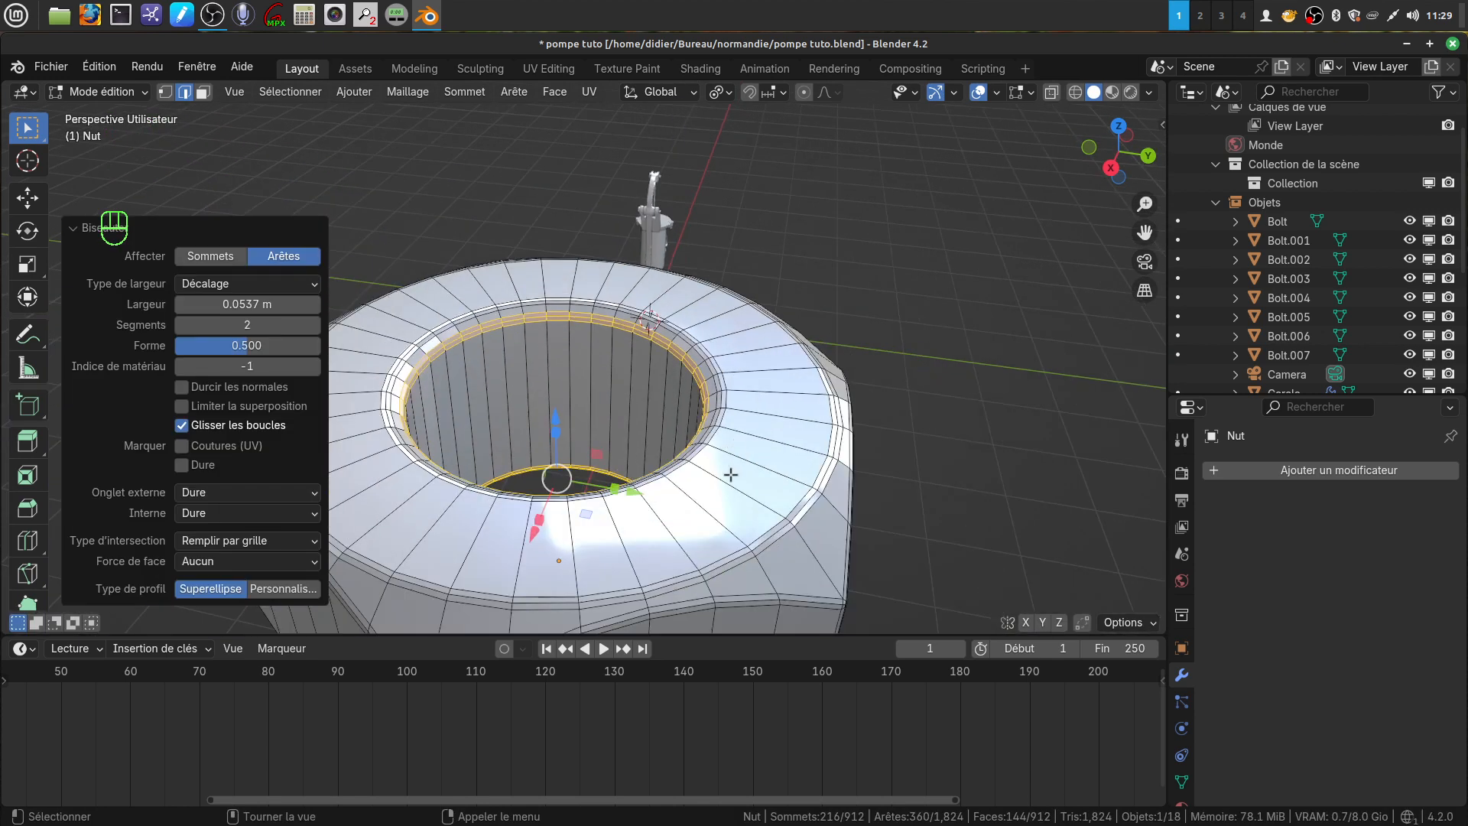
pyautogui.moveTo(730, 474); pyautogui.dragTo(662, 359, button='middle')
pyautogui.press('Tab')
pyautogui.rightClick(622, 451)
pyautogui.click(596, 421)
pyautogui.scroll(-4, 629, 446)
pyautogui.keyDown('shift'); pyautogui.moveTo(659, 487); pyautogui.dragTo(581, 489, button='middle'); pyautogui.keyUp('shift')
pyautogui.scroll(4, 740, 455)
pyautogui.scroll(2, 580, 511)
pyautogui.scroll(1, 580, 512)
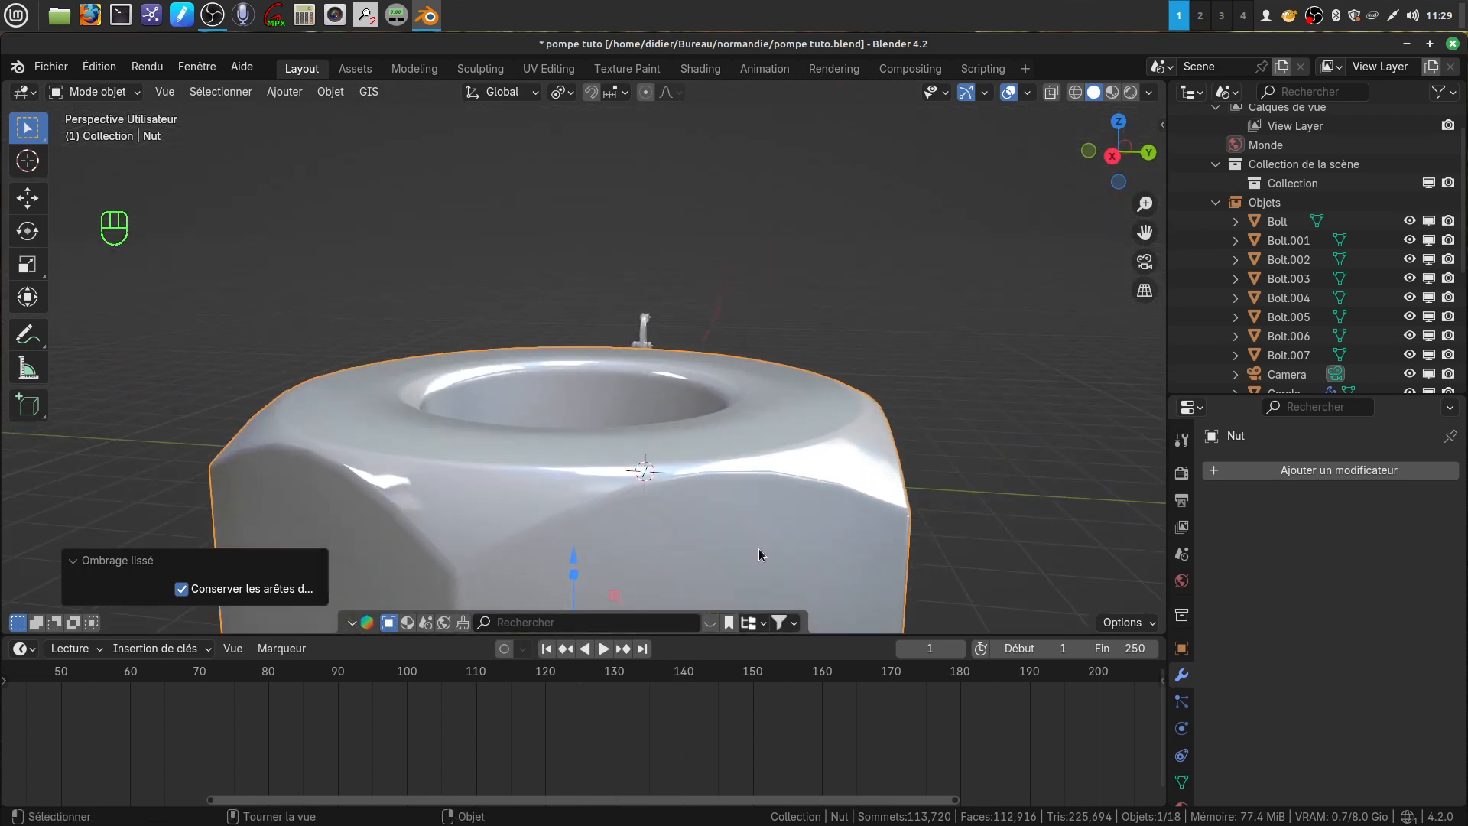
# Step: Scale the nut to about 0.198 and, in front view, move it about -5.406 m along X onto the pump body
pyautogui.press('s')
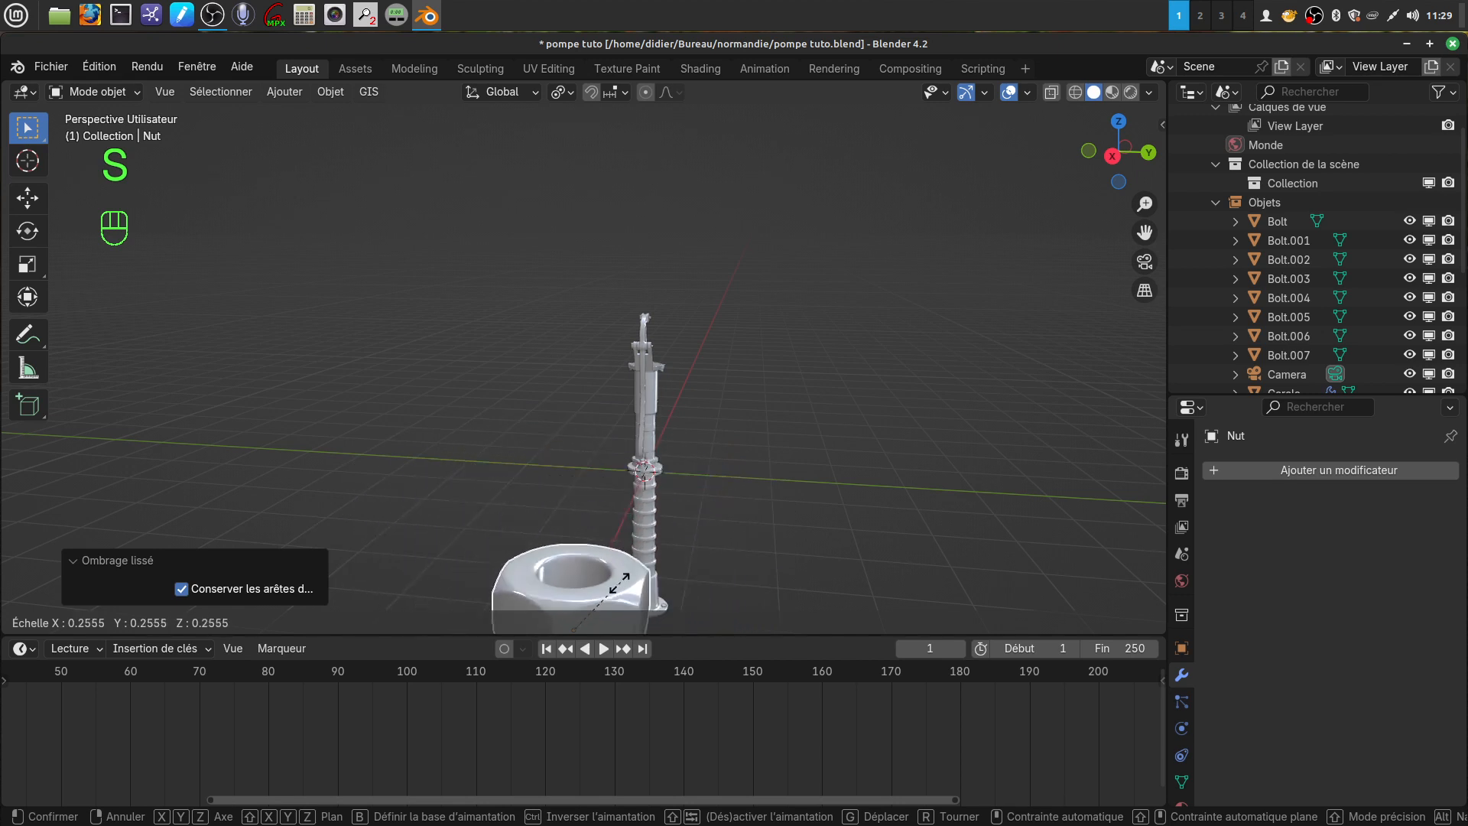
pyautogui.click(625, 580)
pyautogui.keyDown('shift'); pyautogui.moveTo(656, 499); pyautogui.dragTo(649, 451, button='middle'); pyautogui.keyUp('shift')
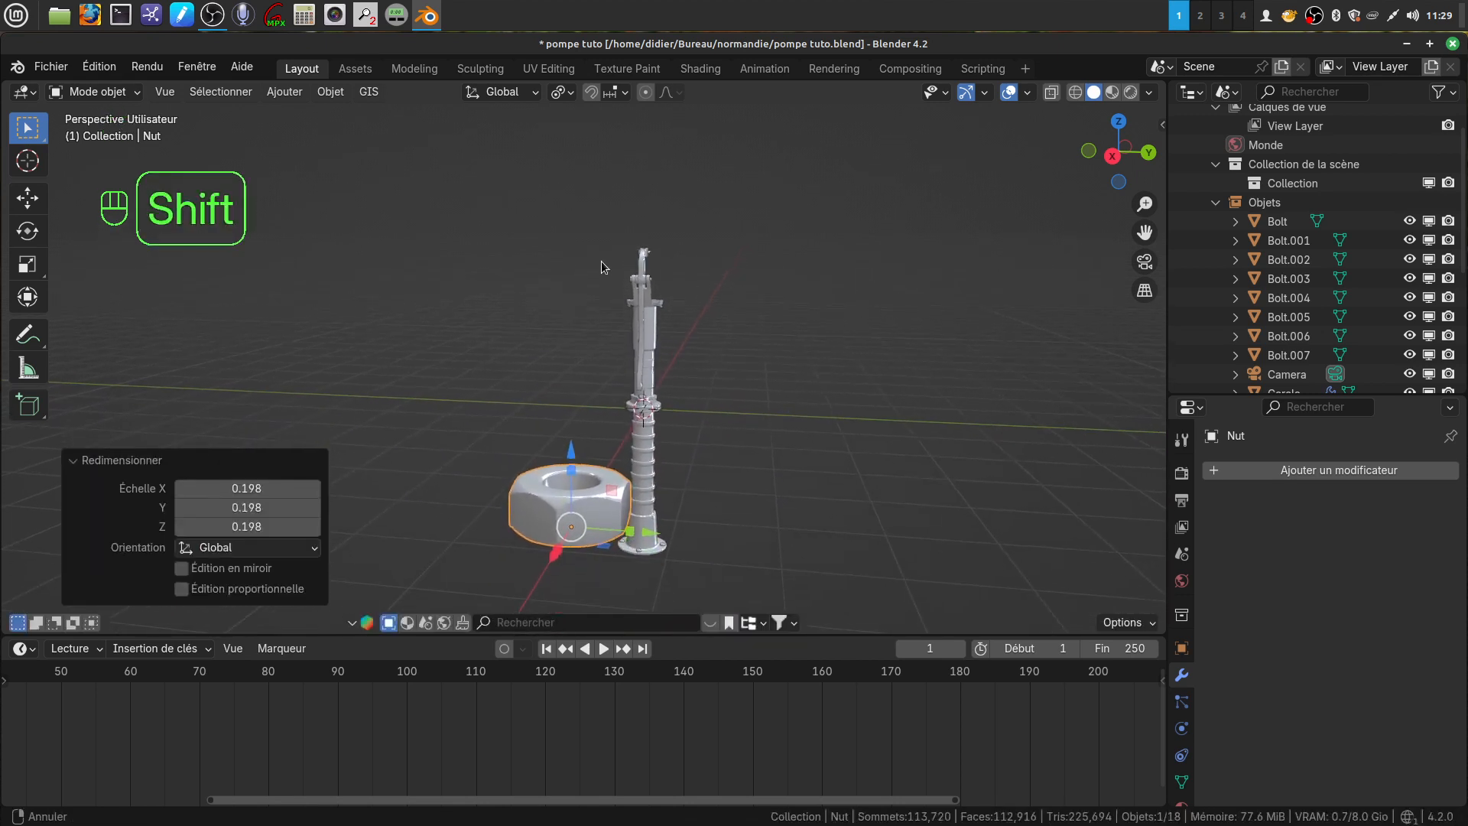
pyautogui.scroll(2, 743, 480)
pyautogui.press('KP_1')
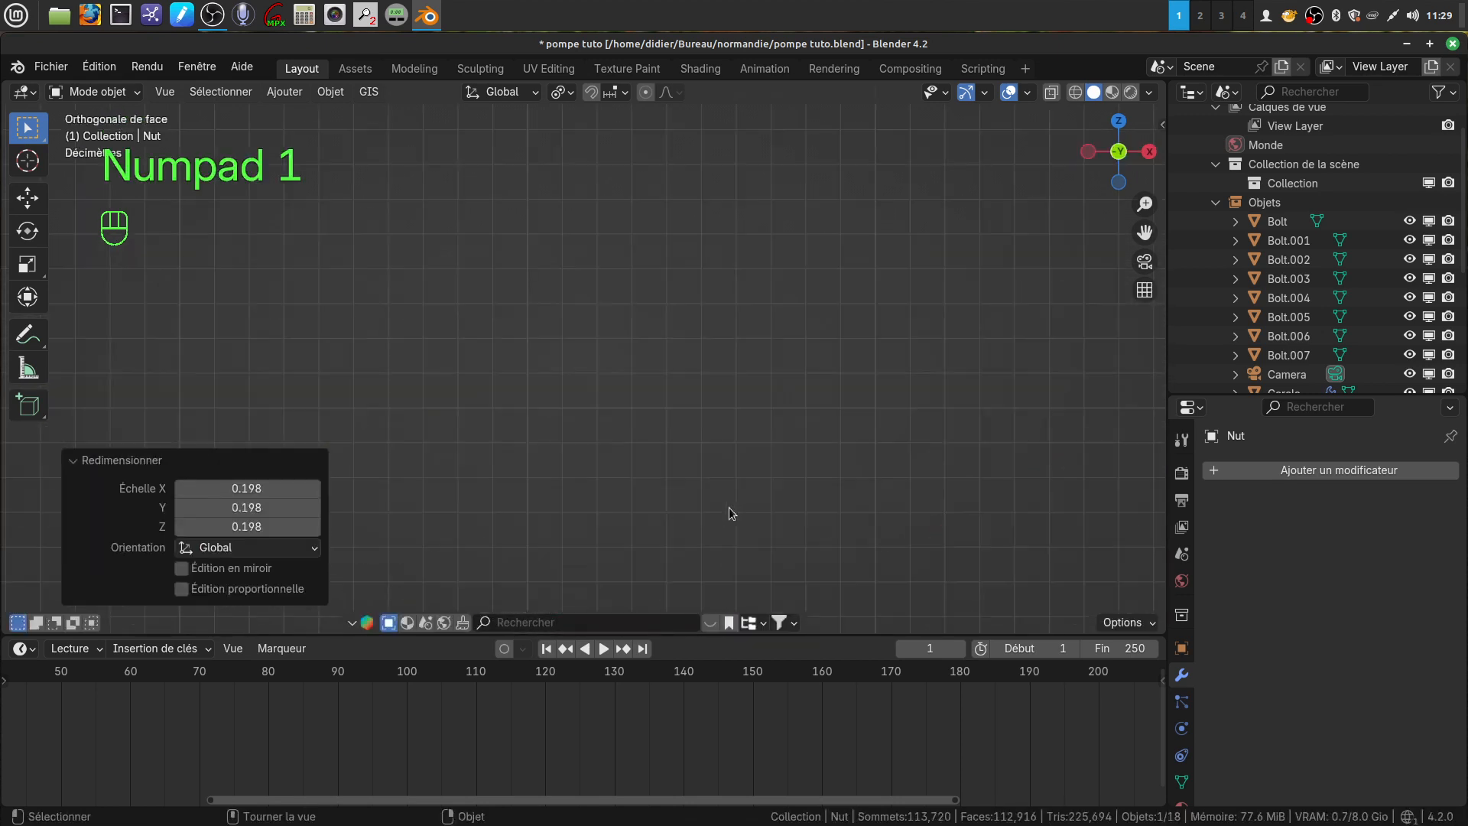
pyautogui.keyDown('shift'); pyautogui.moveTo(656, 526); pyautogui.dragTo(1009, 502, button='middle'); pyautogui.keyUp('shift')
pyautogui.moveTo(936, 459); pyautogui.dragTo(662, 462)
pyautogui.scroll(6, 727, 526)
pyautogui.keyDown('shift'); pyautogui.moveTo(744, 554); pyautogui.dragTo(655, 214, button='middle'); pyautogui.keyUp('shift')
pyautogui.scroll(-2, 672, 321)
pyautogui.keyDown('shift'); pyautogui.moveTo(705, 495); pyautogui.dragTo(704, 353, button='middle'); pyautogui.keyUp('shift')
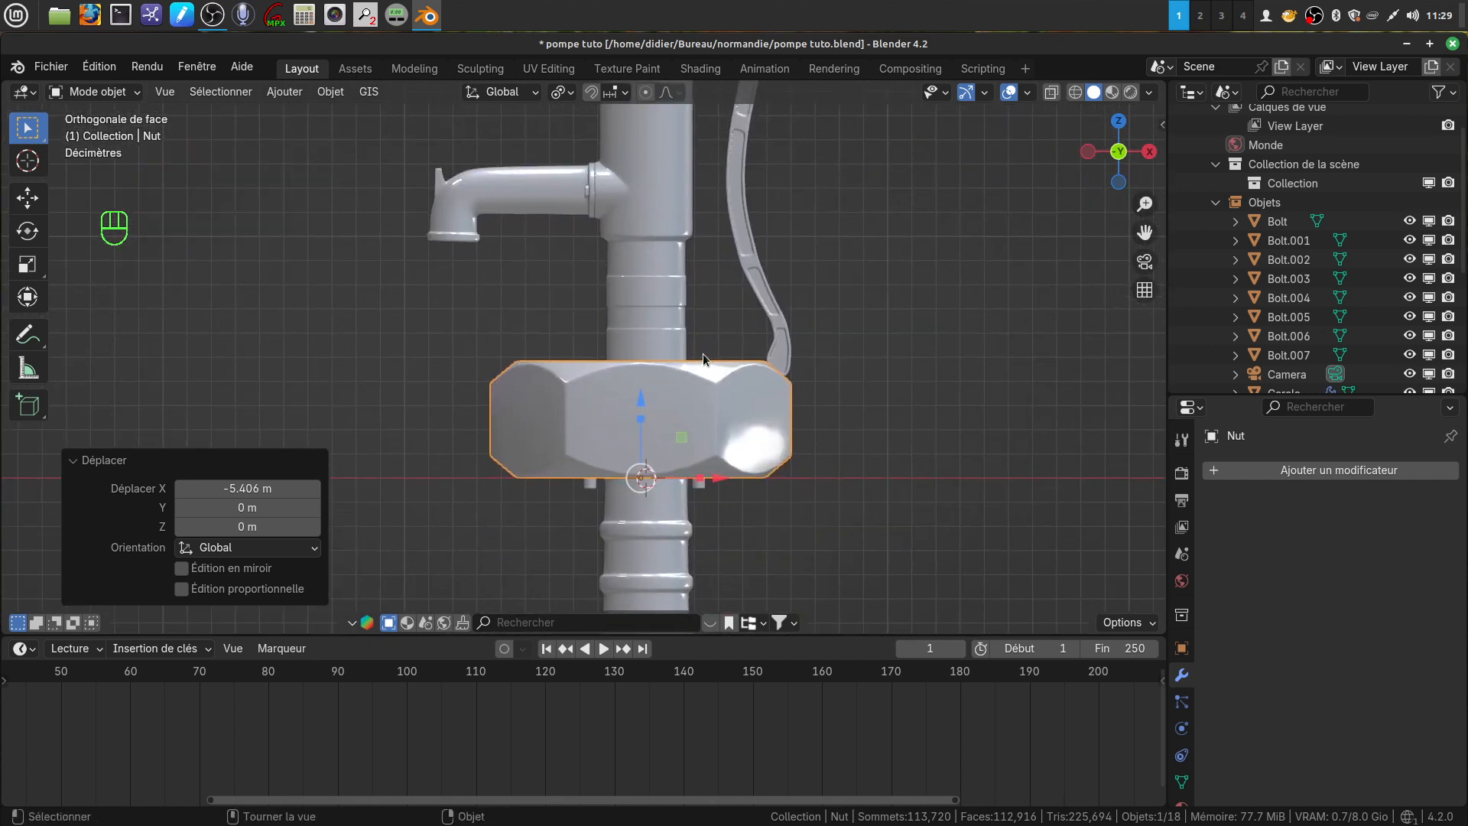
# Step: Scale the nut to about 0.332, shift it along X in line with the left flange bolt and lower it about 0.161 m
pyautogui.press('s')
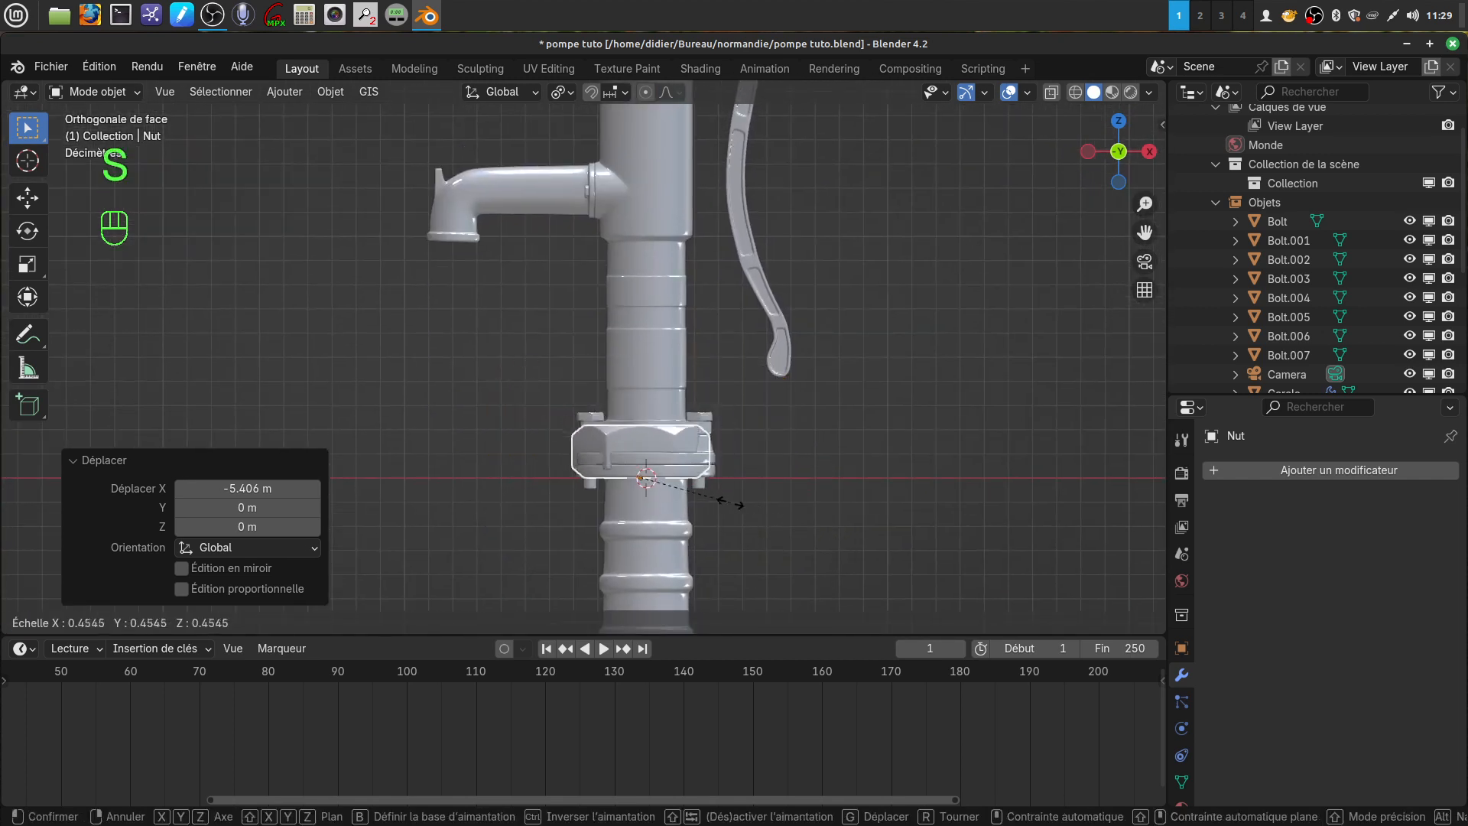
pyautogui.click(723, 478)
pyautogui.press('g')
pyautogui.press('x')
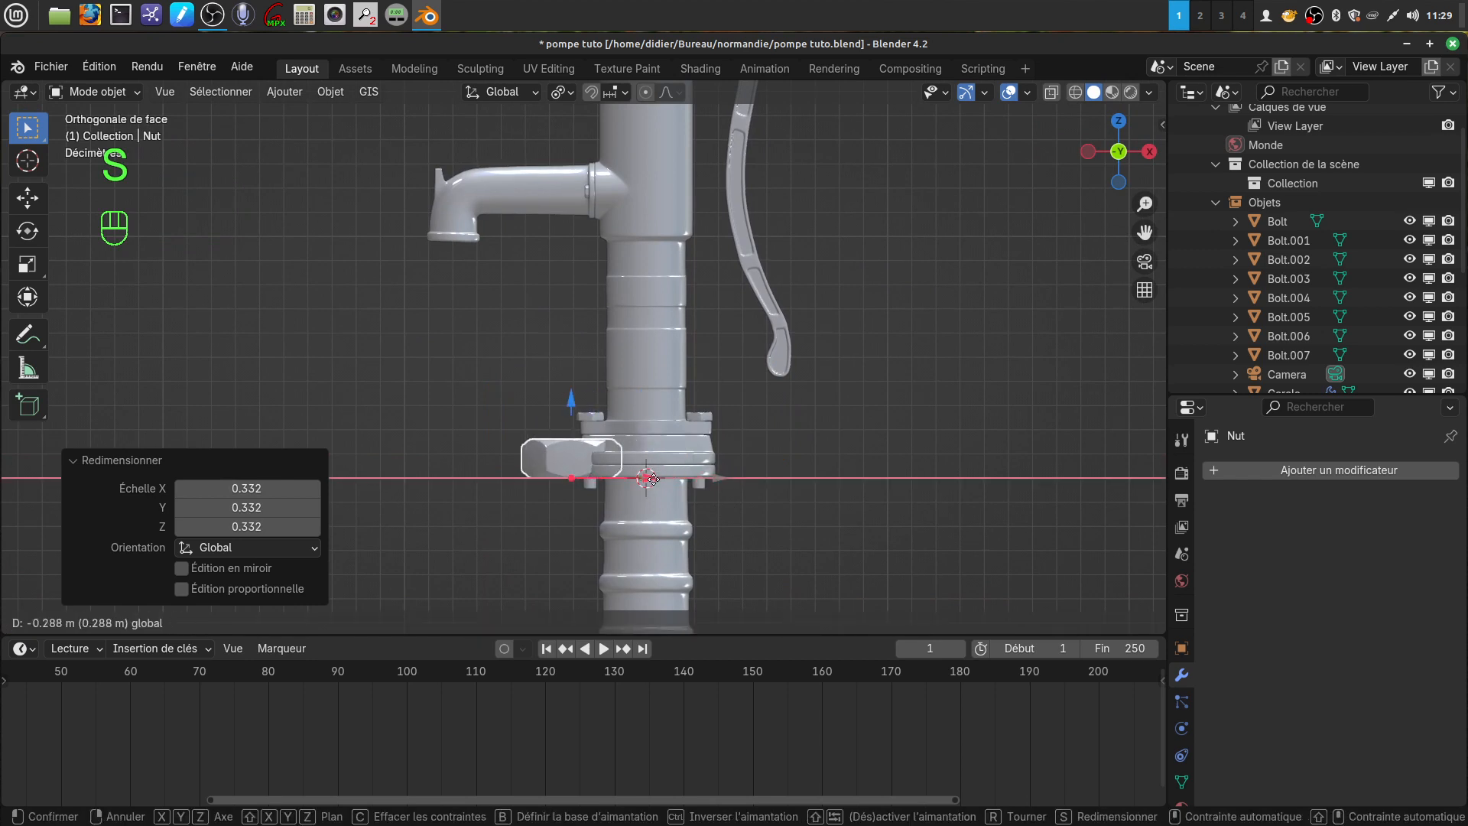
pyautogui.moveTo(674, 460); pyautogui.dragTo(674, 459)
pyautogui.moveTo(594, 400); pyautogui.dragTo(594, 439)
# Step: Scale the nut to about 0.258 and raise it about 0.398 m over the bolt head to compare their sizes
pyautogui.scroll(4, 709, 523)
pyautogui.scroll(2, 708, 523)
pyautogui.keyDown('shift'); pyautogui.moveTo(709, 523); pyautogui.dragTo(670, 204, button='middle'); pyautogui.keyUp('shift')
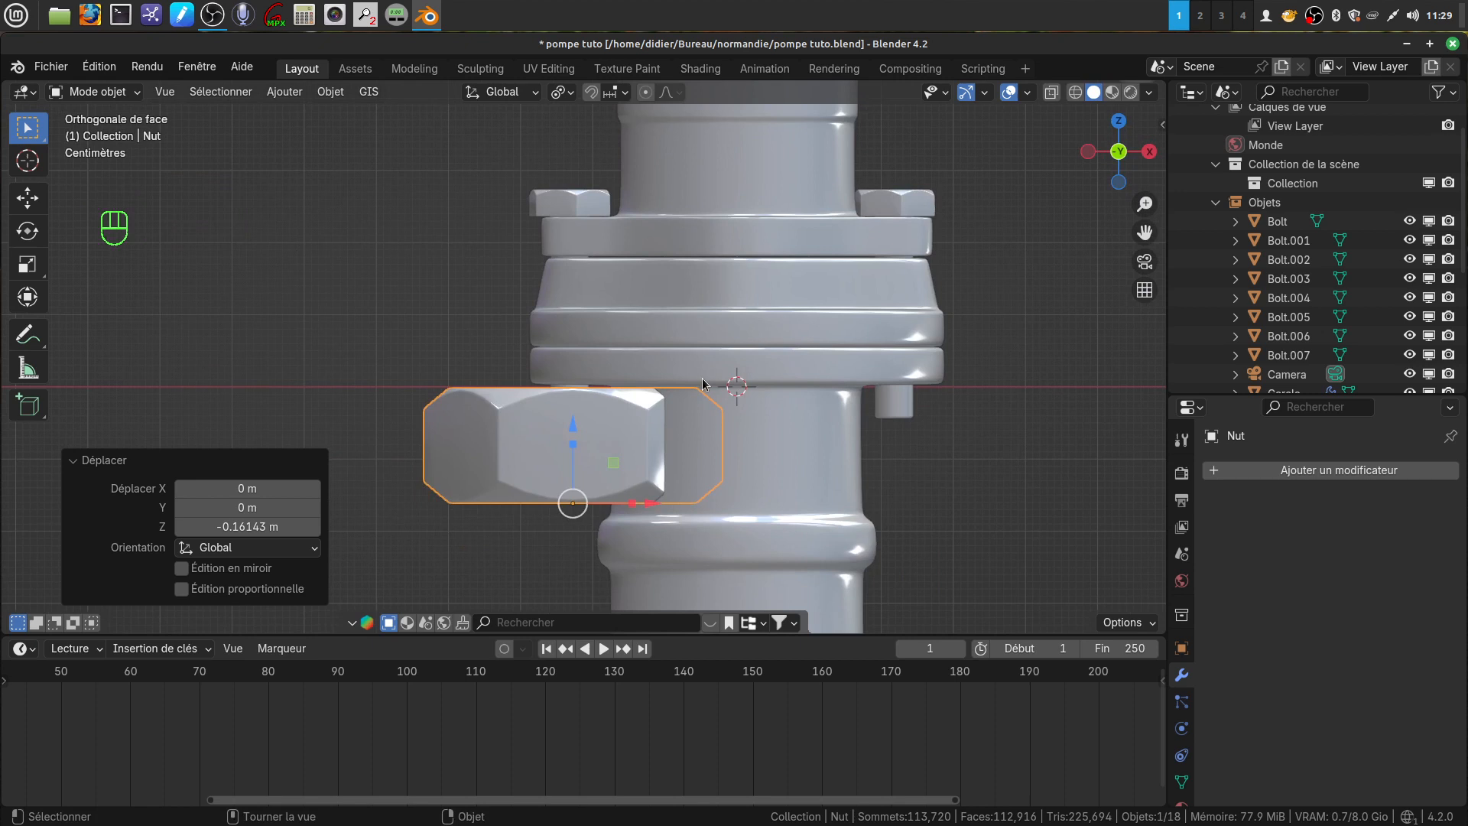
pyautogui.scroll(2, 744, 479)
pyautogui.press('s')
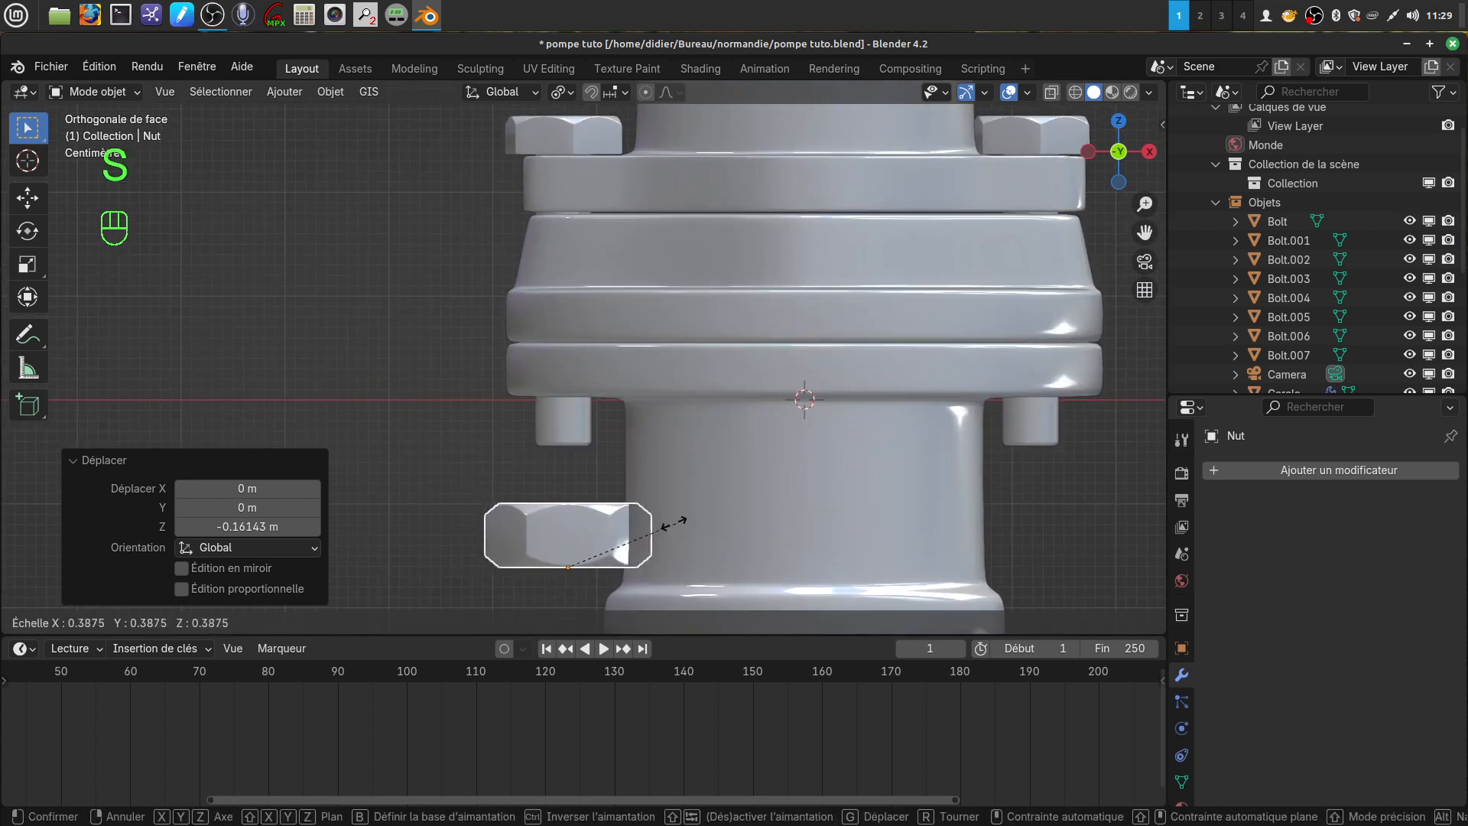
pyautogui.click(613, 503)
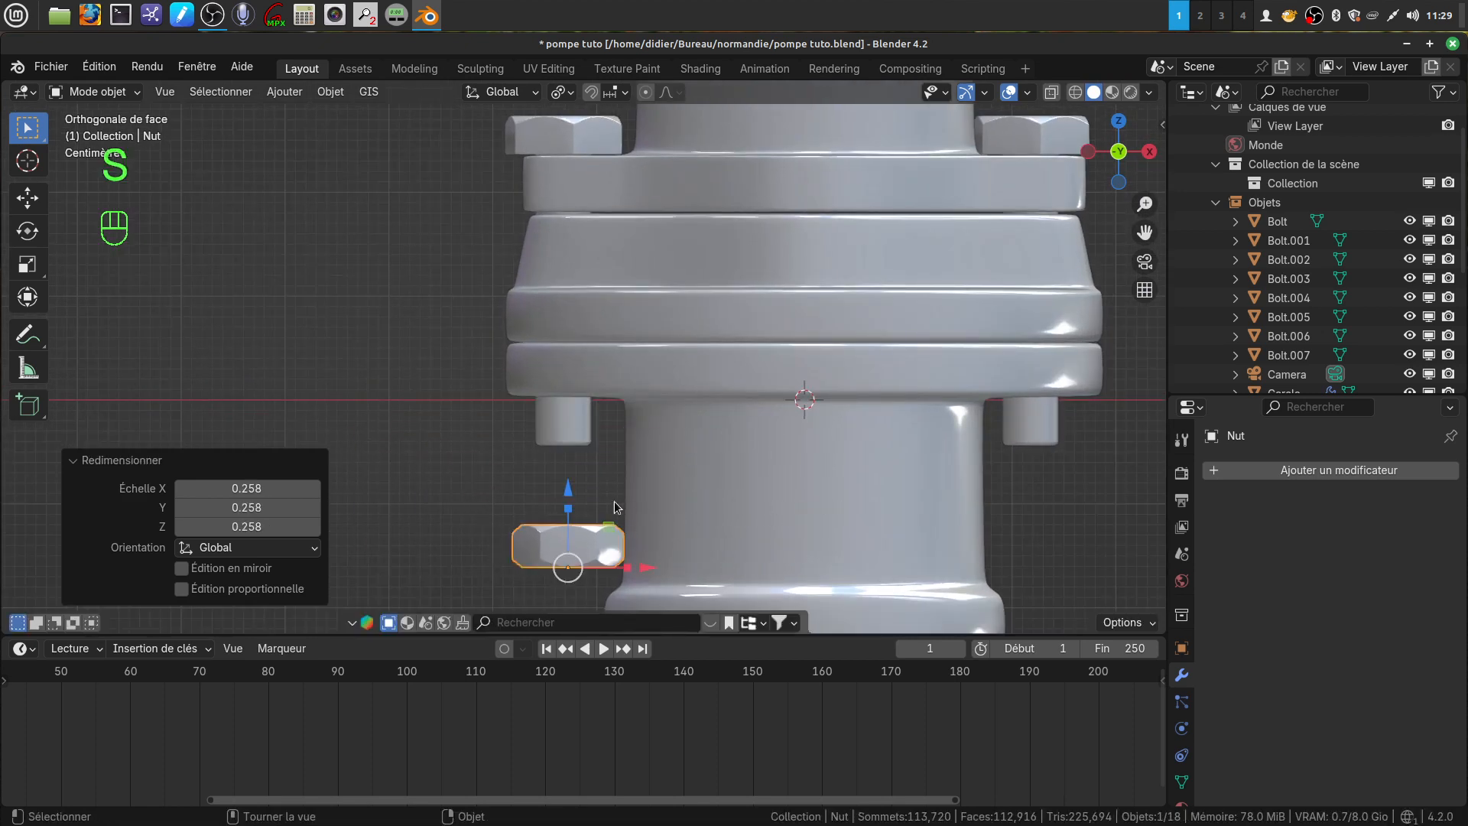
pyautogui.moveTo(566, 487); pyautogui.dragTo(567, 74)
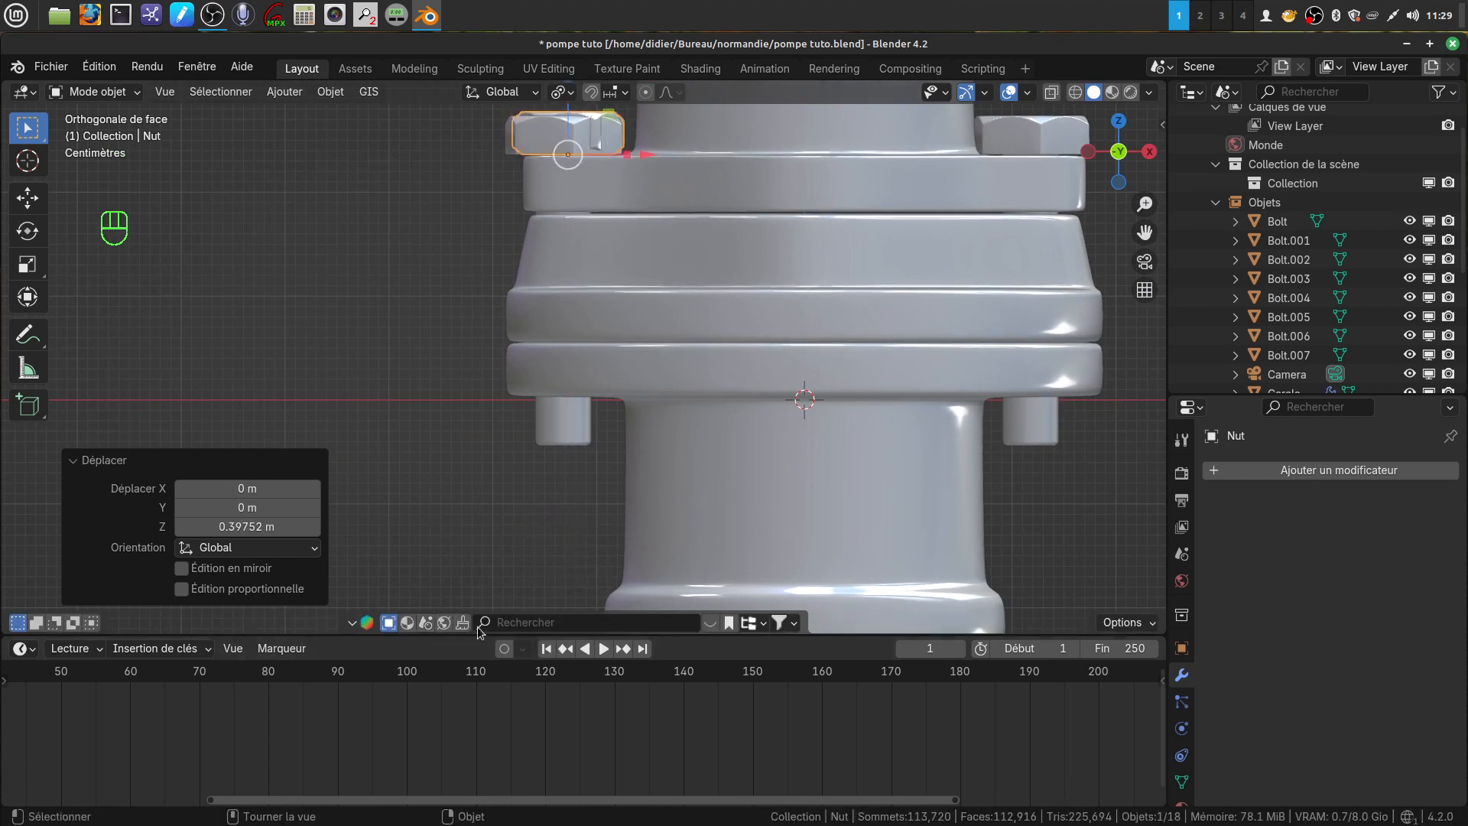
# Step: Lower the nut about 0.277 m onto the bolt end under the flange and nudge it up about 0.002 m
pyautogui.moveTo(642, 157); pyautogui.dragTo(570, 341)
pyautogui.scroll(-2, 585, 145)
pyautogui.scroll(5, 623, 456)
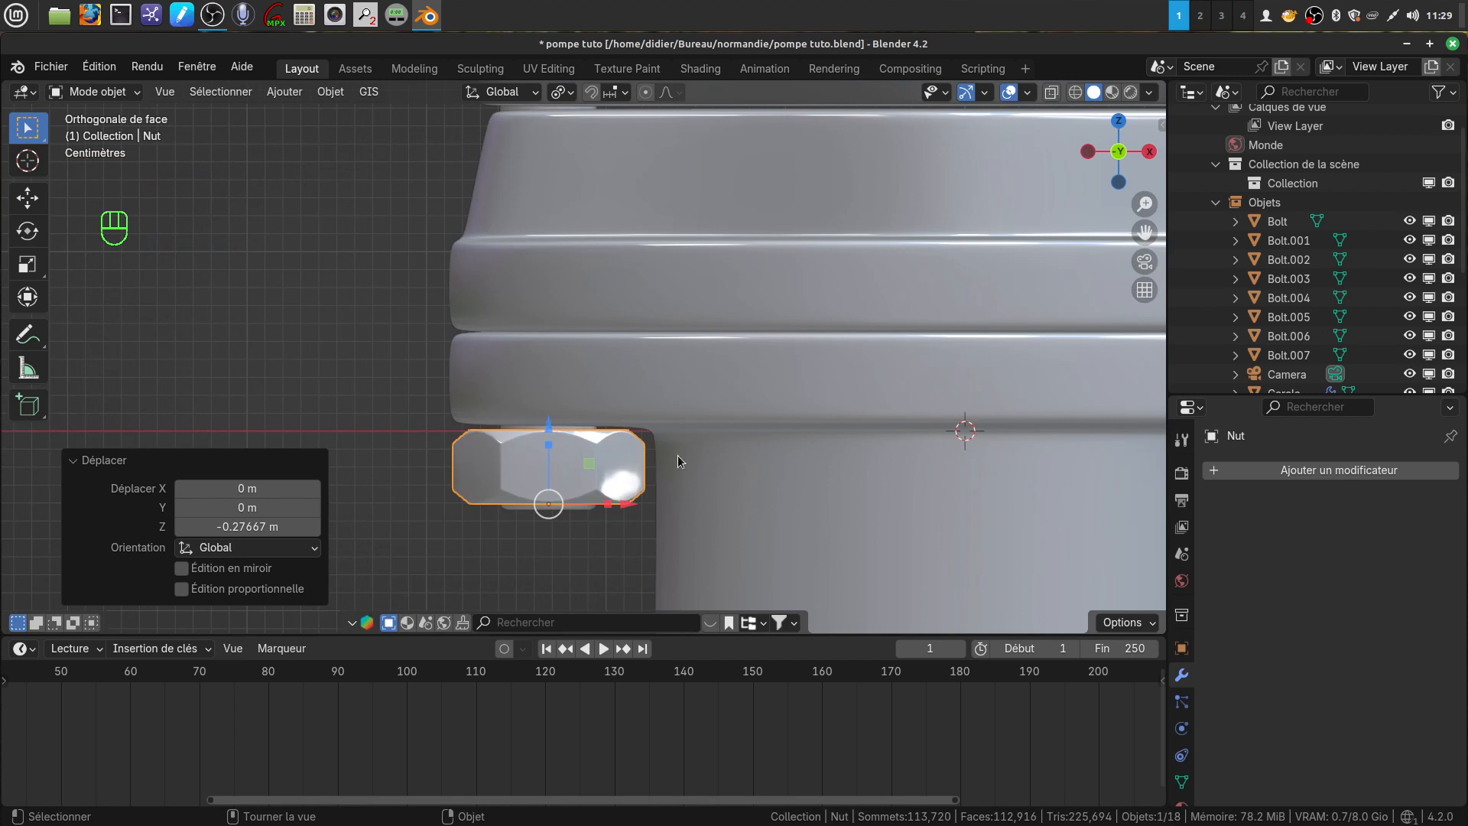
pyautogui.moveTo(641, 438); pyautogui.dragTo(653, 353, button='middle')
pyautogui.moveTo(617, 483); pyautogui.dragTo(627, 228, button='middle')
pyautogui.moveTo(601, 387); pyautogui.dragTo(525, 404, button='middle')
pyautogui.moveTo(527, 394); pyautogui.dragTo(530, 386)
pyautogui.scroll(-3, 552, 392)
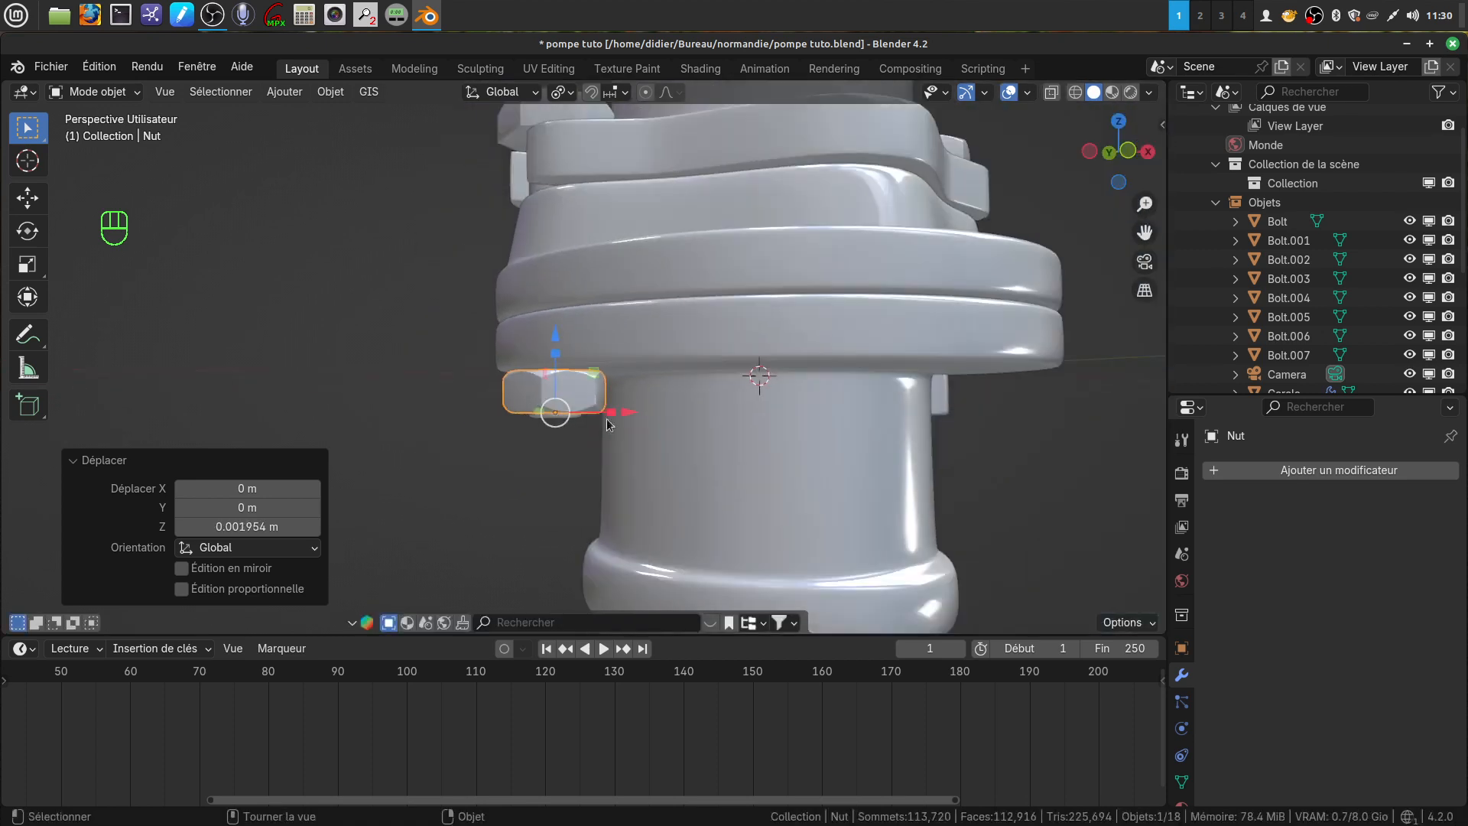
pyautogui.scroll(-3, 609, 422)
# Step: In front view, duplicate the nut in place and move the copy about 0.454 m along X onto the opposite bolt end
pyautogui.press('KP_1')
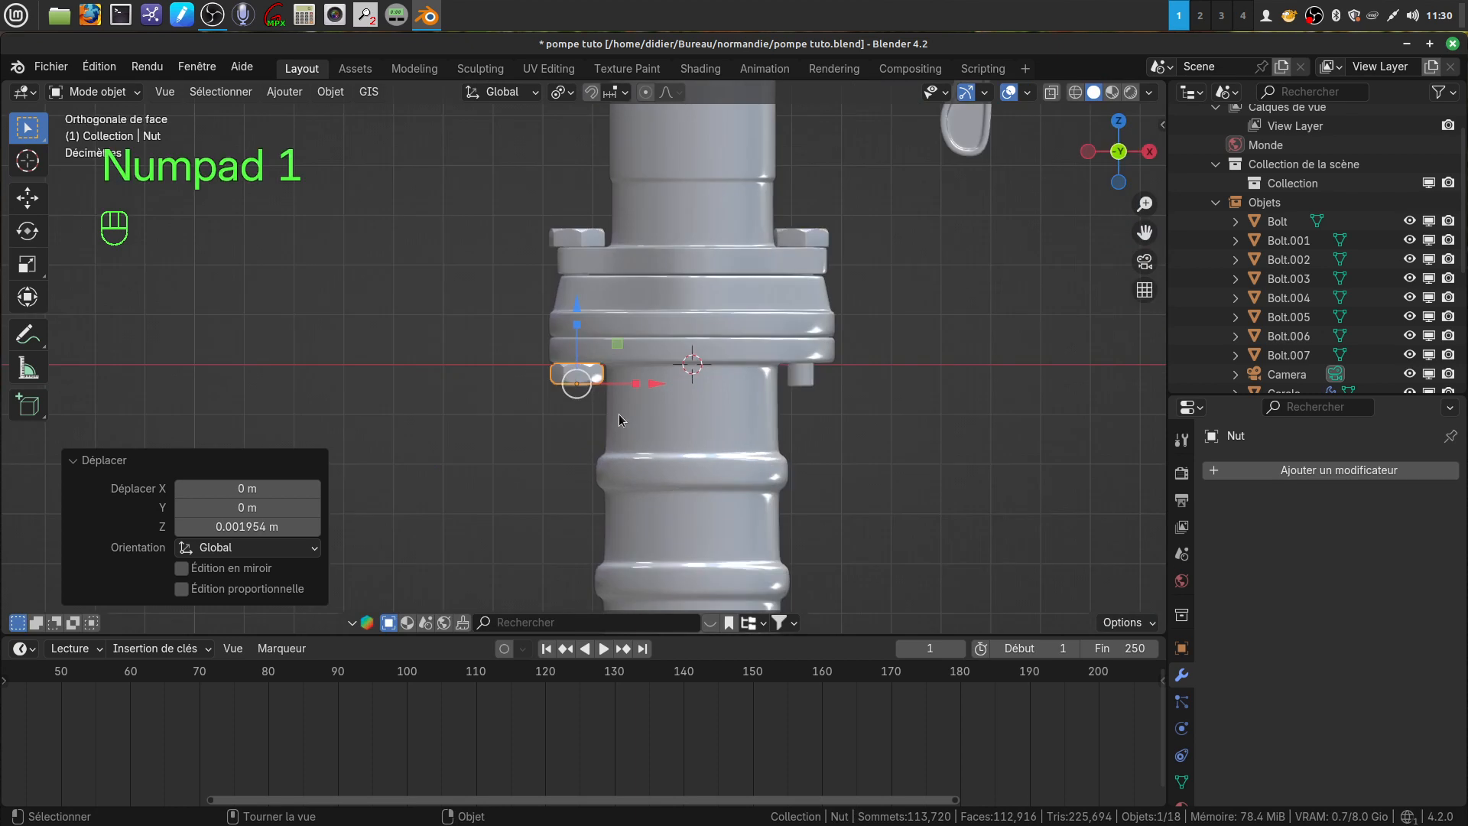
pyautogui.keyDown('shift'); pyautogui.moveTo(843, 446); pyautogui.dragTo(544, 397, button='middle'); pyautogui.keyUp('shift')
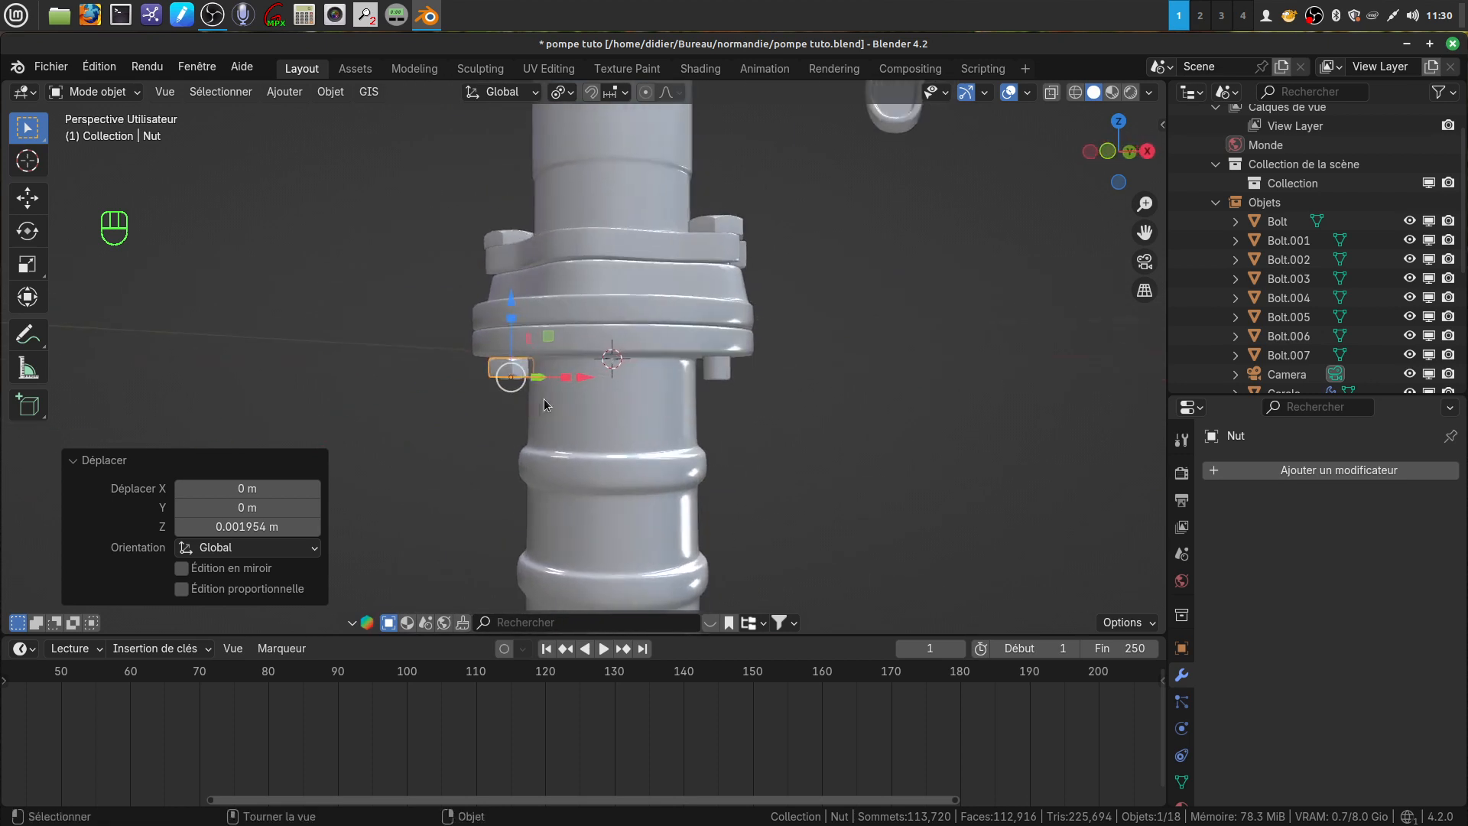
pyautogui.press('KP_1')
pyautogui.press('shift')
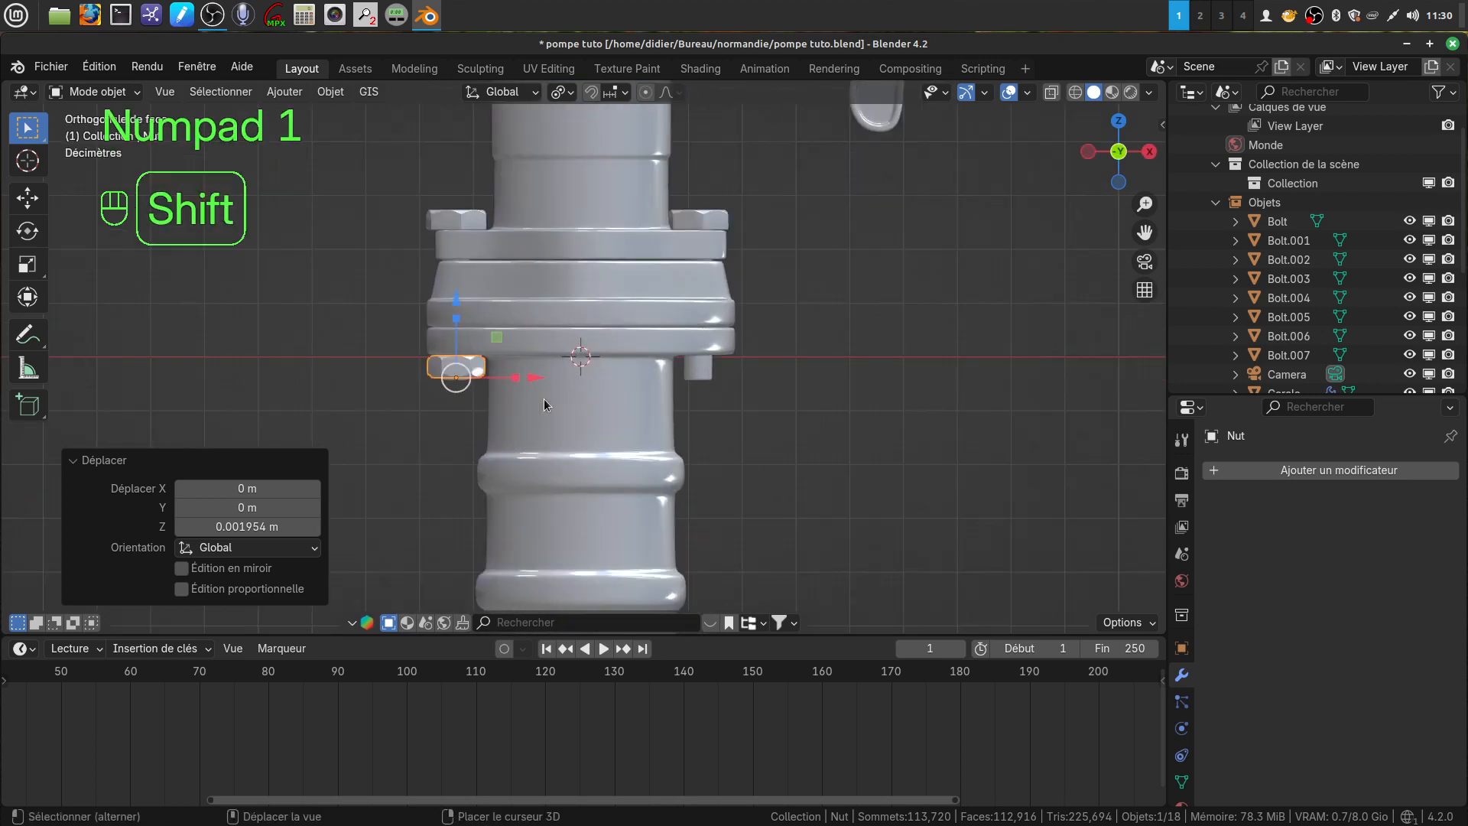
pyautogui.hotkey('shift', 'd')
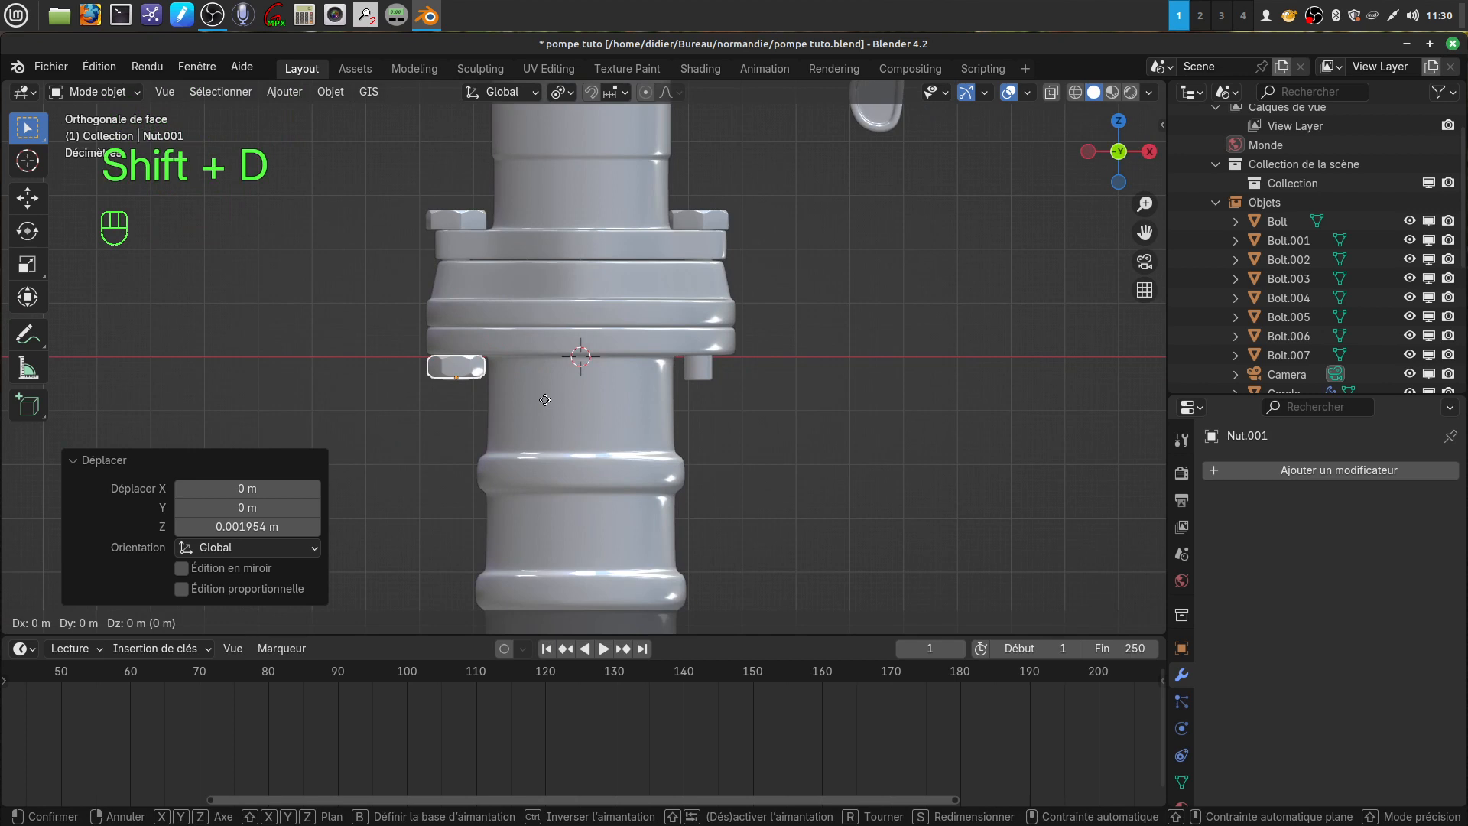
pyautogui.rightClick(545, 399)
pyautogui.moveTo(534, 377); pyautogui.dragTo(775, 364)
pyautogui.scroll(4, 775, 493)
pyautogui.keyDown('shift'); pyautogui.moveTo(689, 448); pyautogui.dragTo(466, 457, button='middle'); pyautogui.keyUp('shift')
pyautogui.scroll(3, 684, 494)
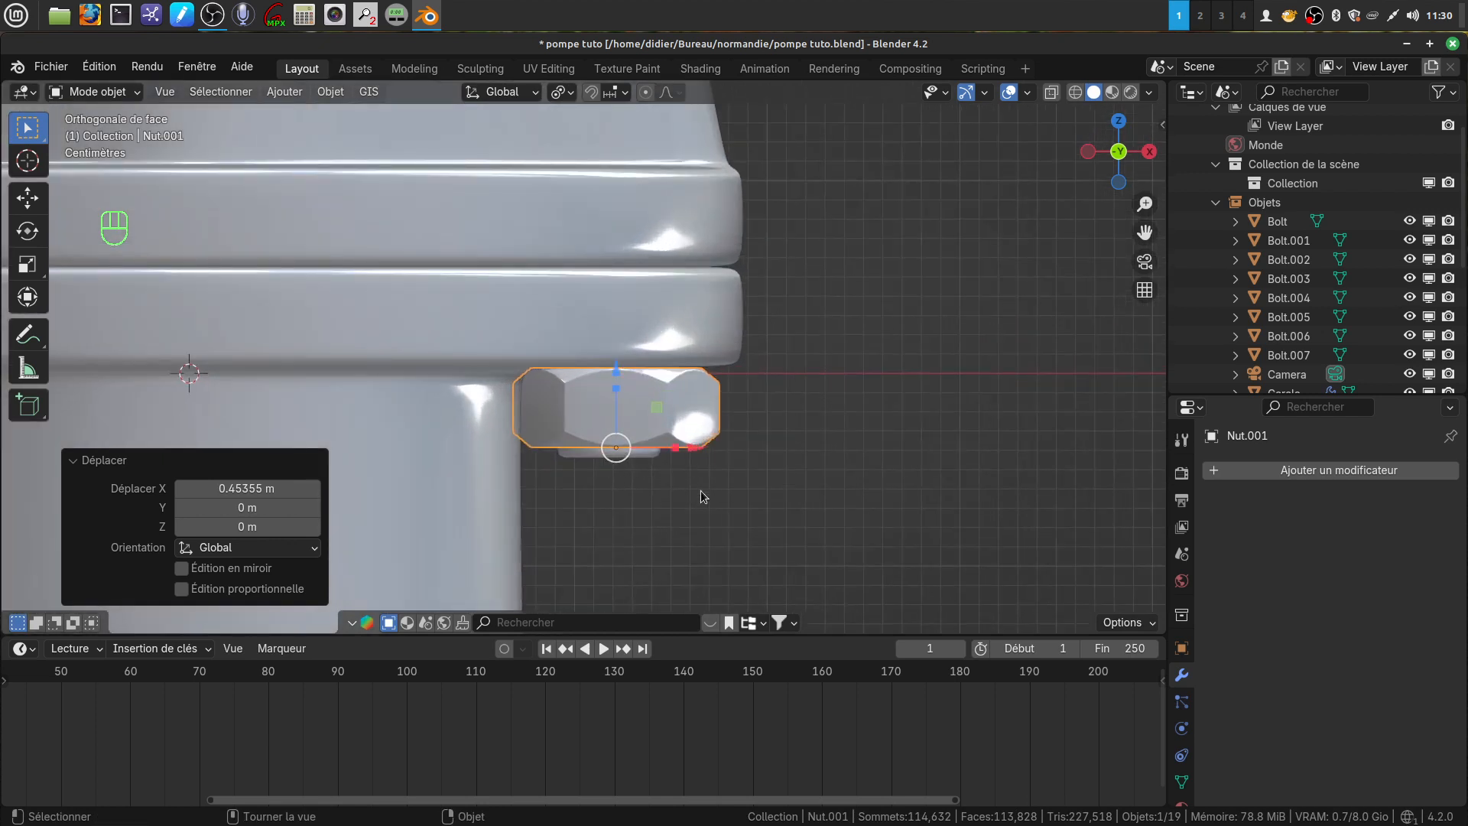
# Step: Rotate the duplicated nut about -18.7° around the Z axis and inspect it from below
pyautogui.press('r')
pyautogui.press('z')
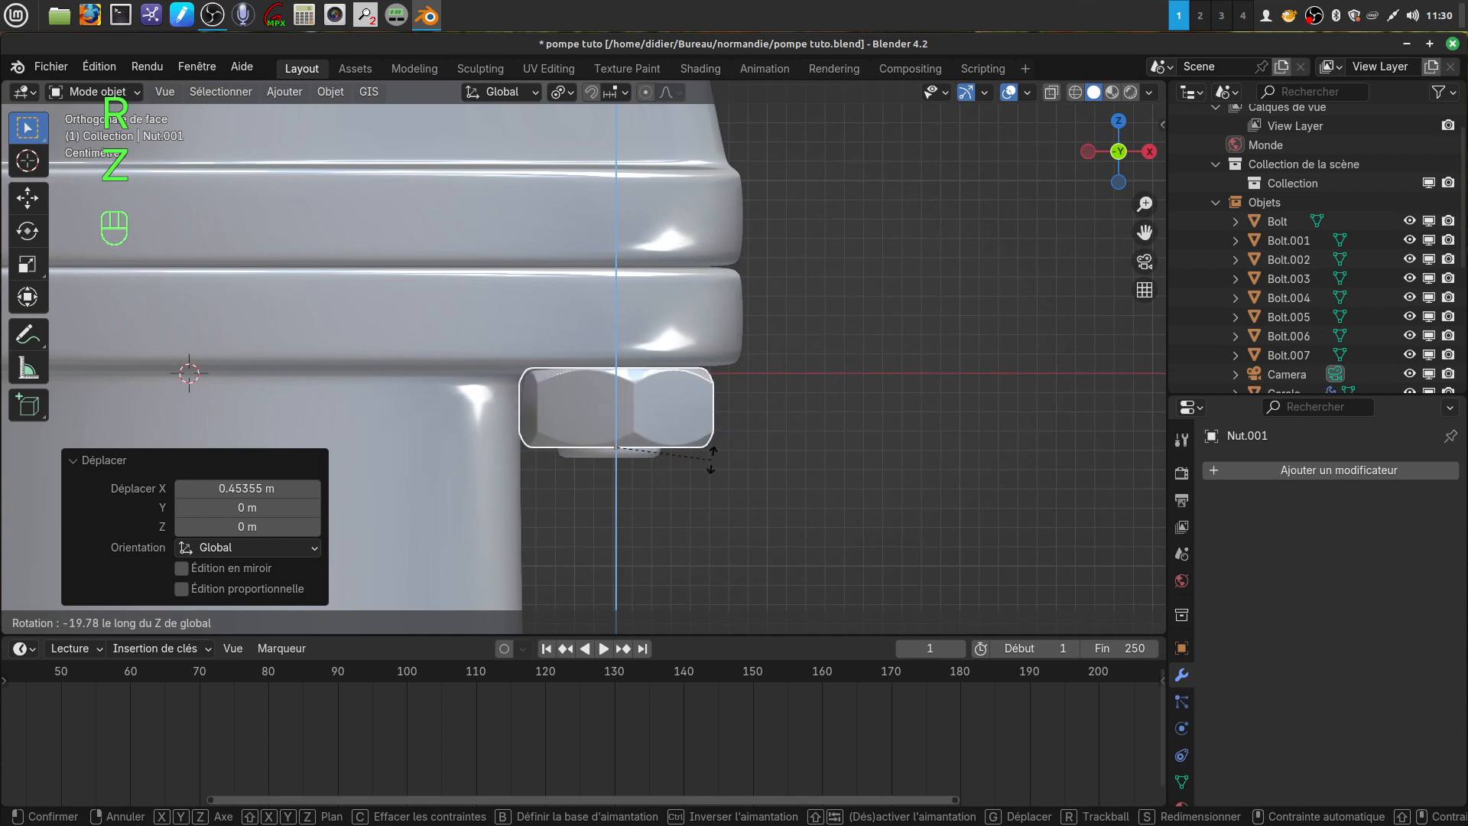
pyautogui.click(709, 459)
pyautogui.moveTo(703, 490); pyautogui.dragTo(679, 396, button='middle')
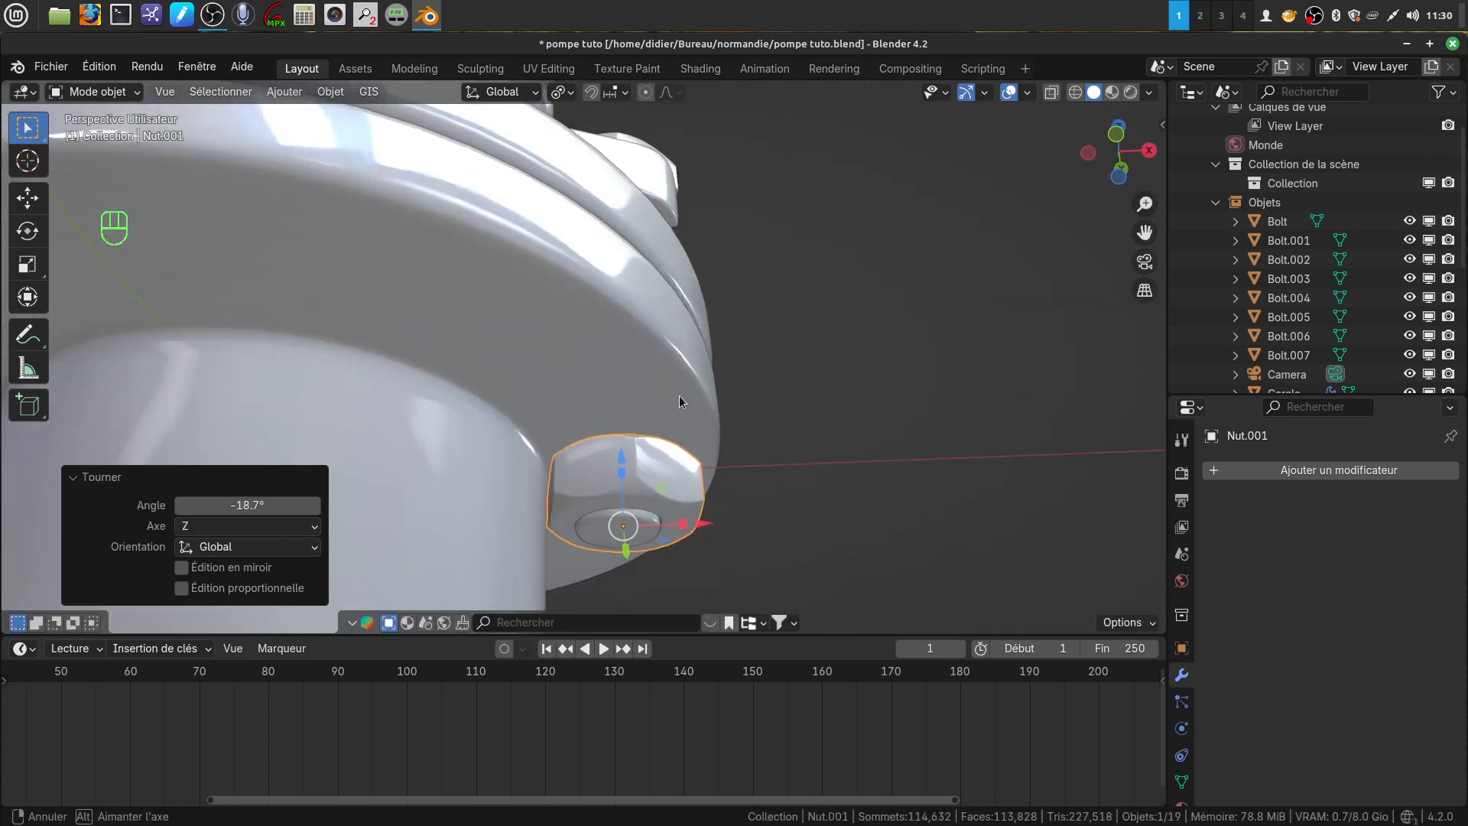
# Step: Nudge the duplicated nut about -0.002 m along X to centre it on the flange bolt end
pyautogui.moveTo(711, 526); pyautogui.dragTo(708, 527)
pyautogui.scroll(-8, 704, 520)
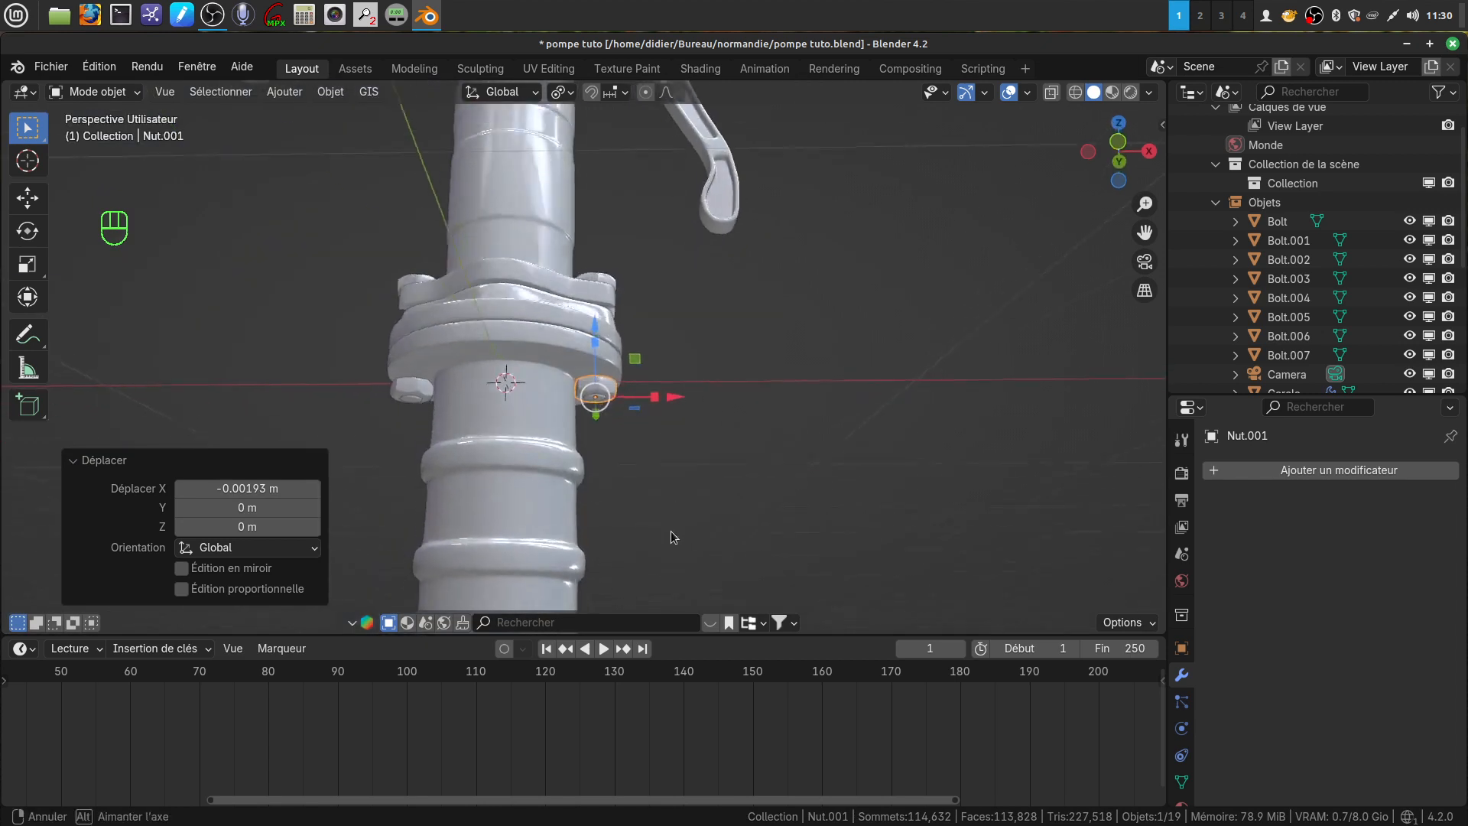
pyautogui.scroll(-5, 628, 524)
pyautogui.keyDown('shift'); pyautogui.moveTo(627, 530); pyautogui.dragTo(646, 554, button='middle'); pyautogui.keyUp('shift')
pyautogui.scroll(5, 604, 489)
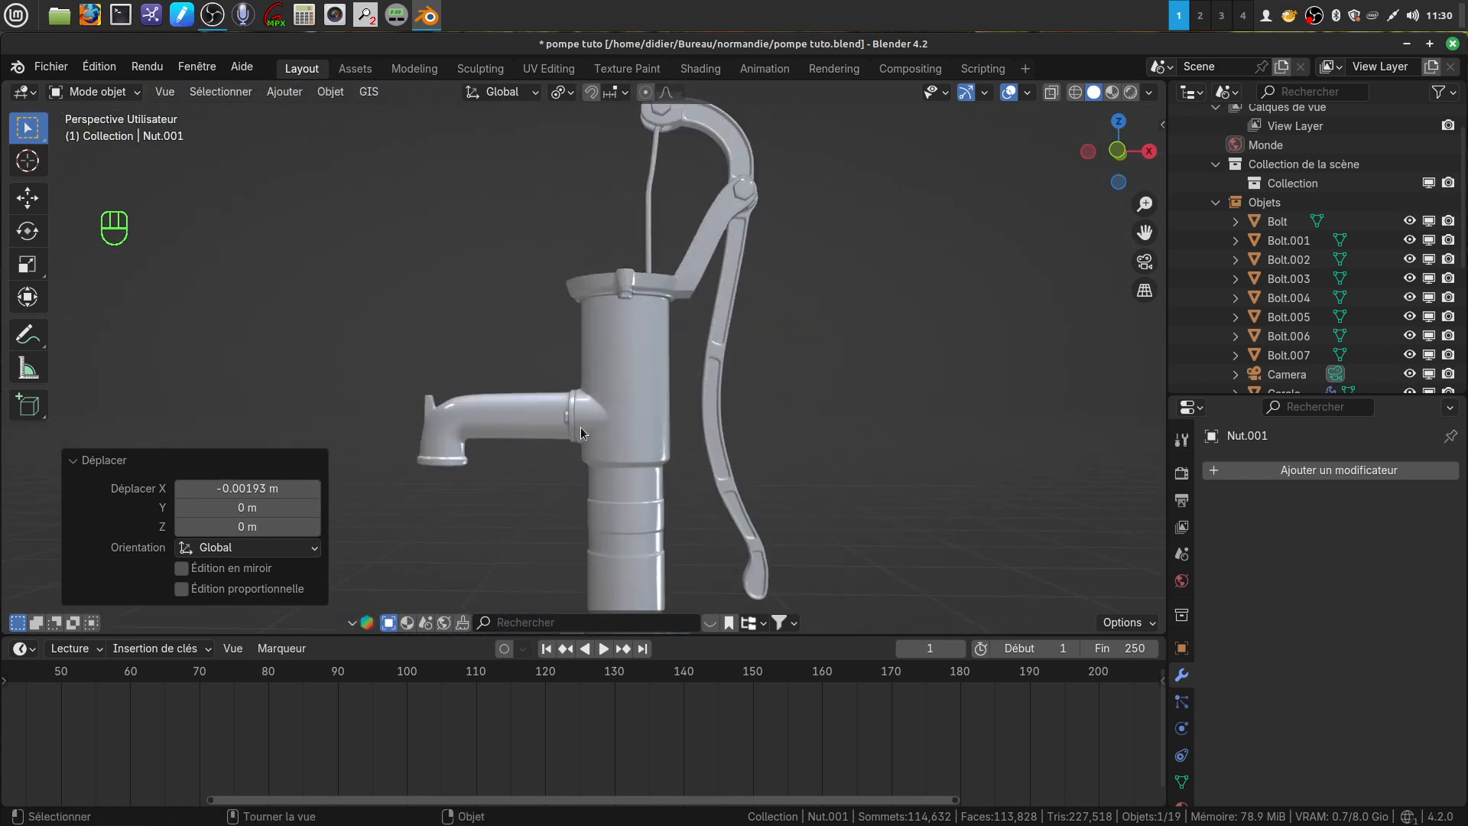
# Step: Duplicate the flange nut in place and raise the copy about 2.741 m along Z above the handle's upper pivot
pyautogui.scroll(-3, 607, 393)
pyautogui.keyDown('shift'); pyautogui.moveTo(623, 416); pyautogui.dragTo(616, 260, button='middle'); pyautogui.keyUp('shift')
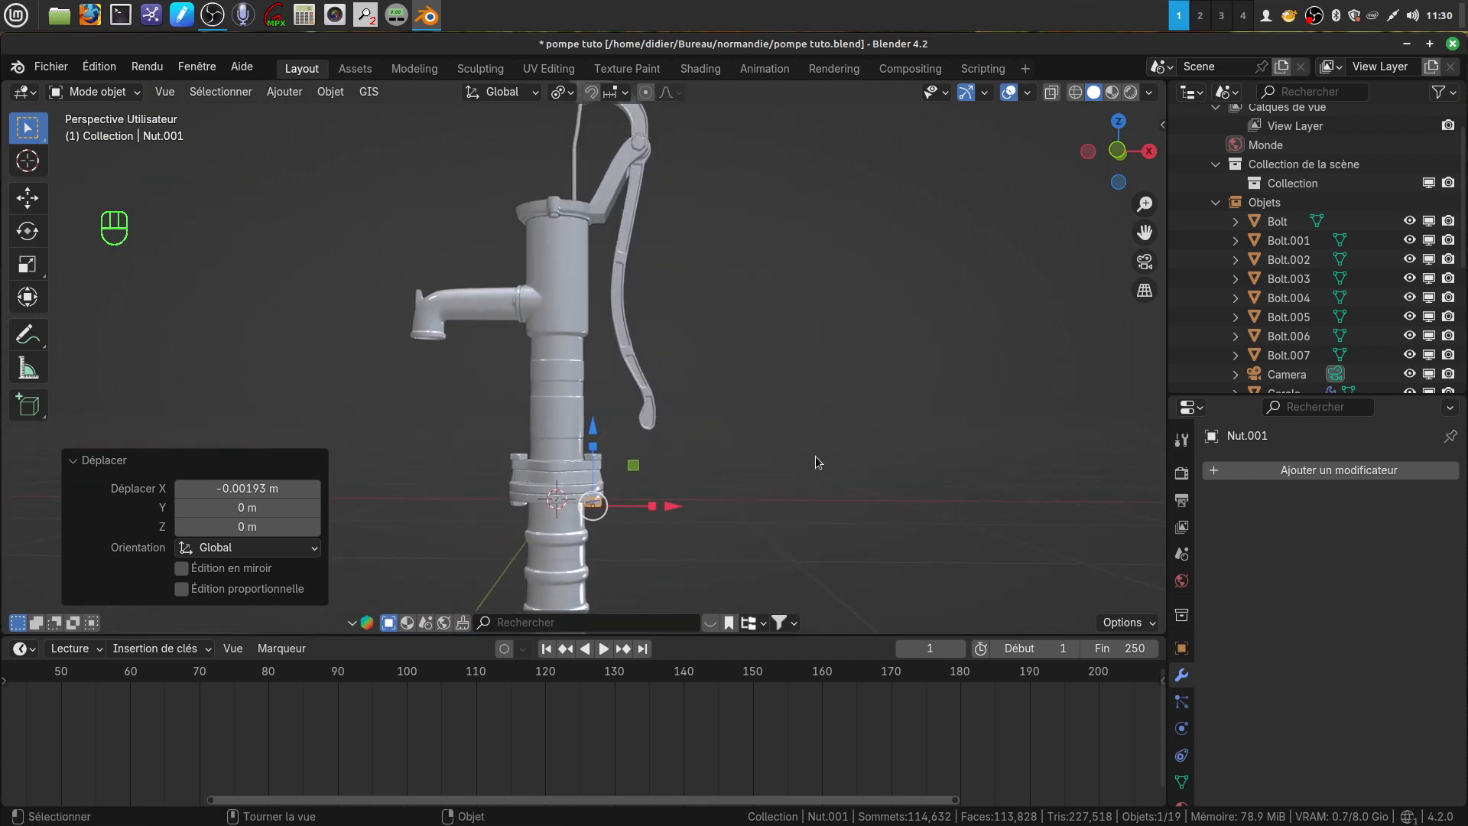
pyautogui.hotkey('shift', 'd')
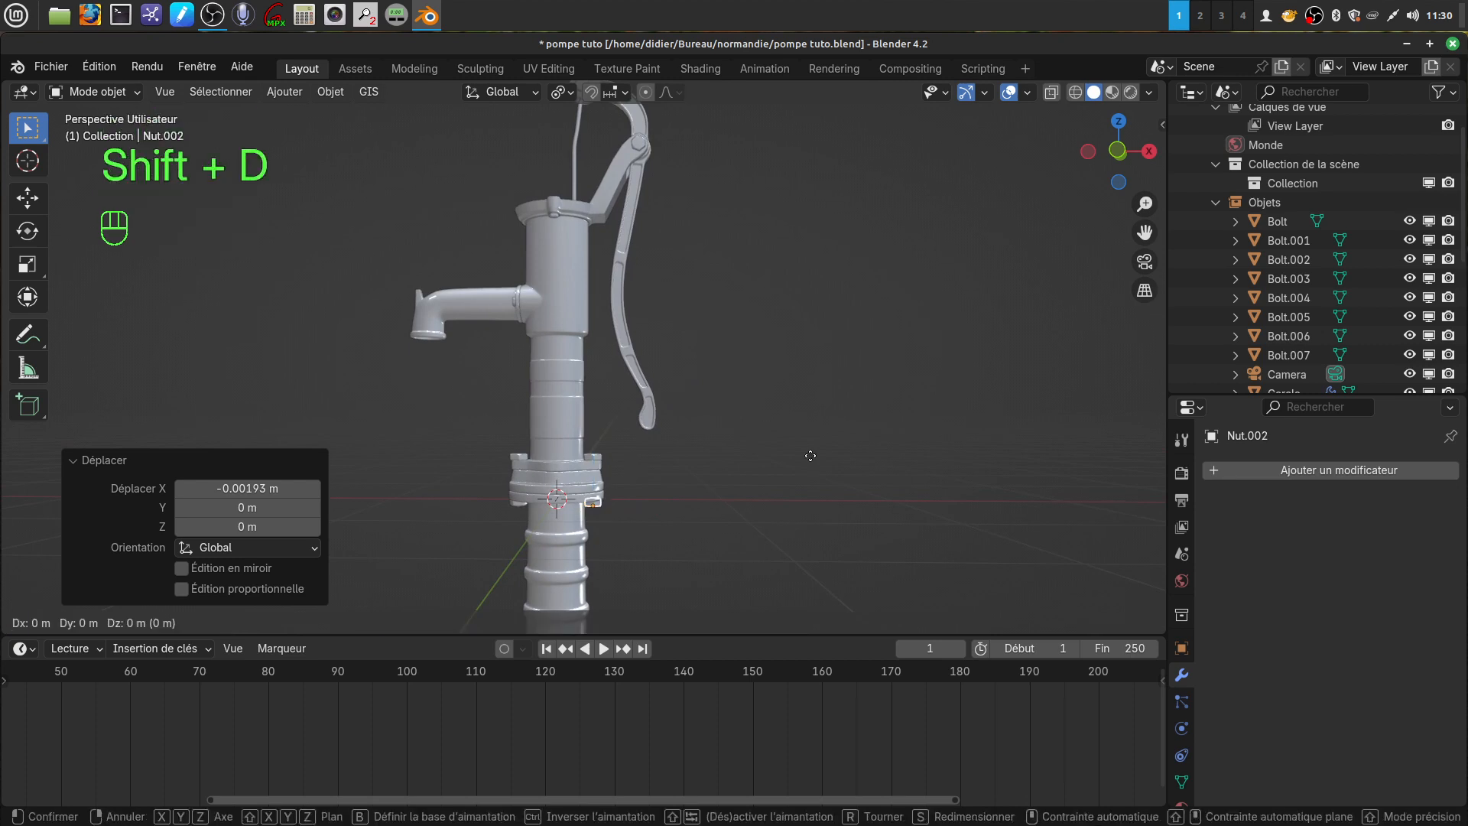
pyautogui.rightClick(810, 455)
pyautogui.scroll(-2, 732, 439)
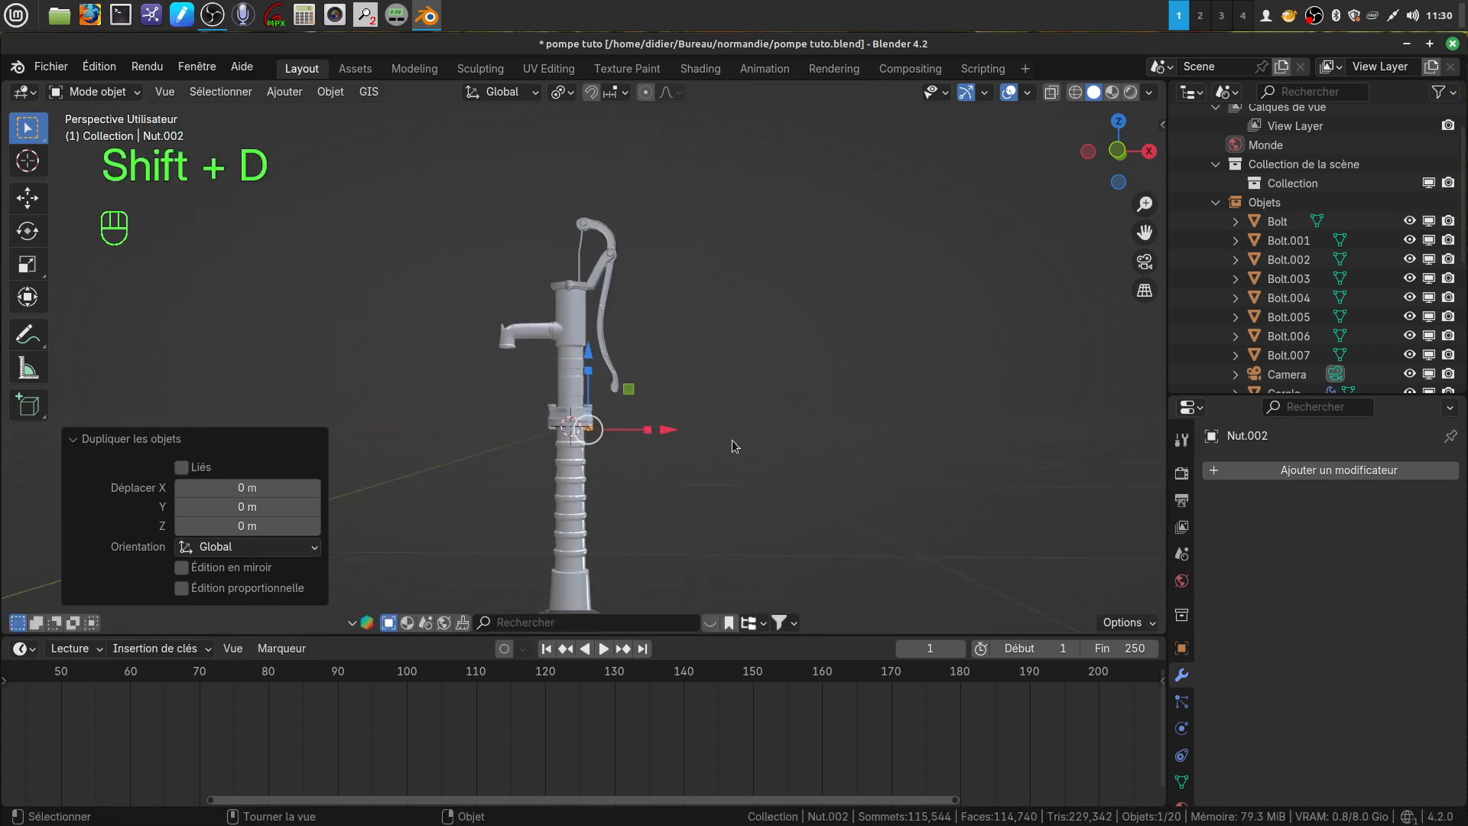
pyautogui.moveTo(592, 352); pyautogui.dragTo(588, 214)
pyautogui.keyDown('shift'); pyautogui.moveTo(649, 231); pyautogui.dragTo(620, 471, button='middle'); pyautogui.keyUp('shift')
pyautogui.scroll(5, 621, 471)
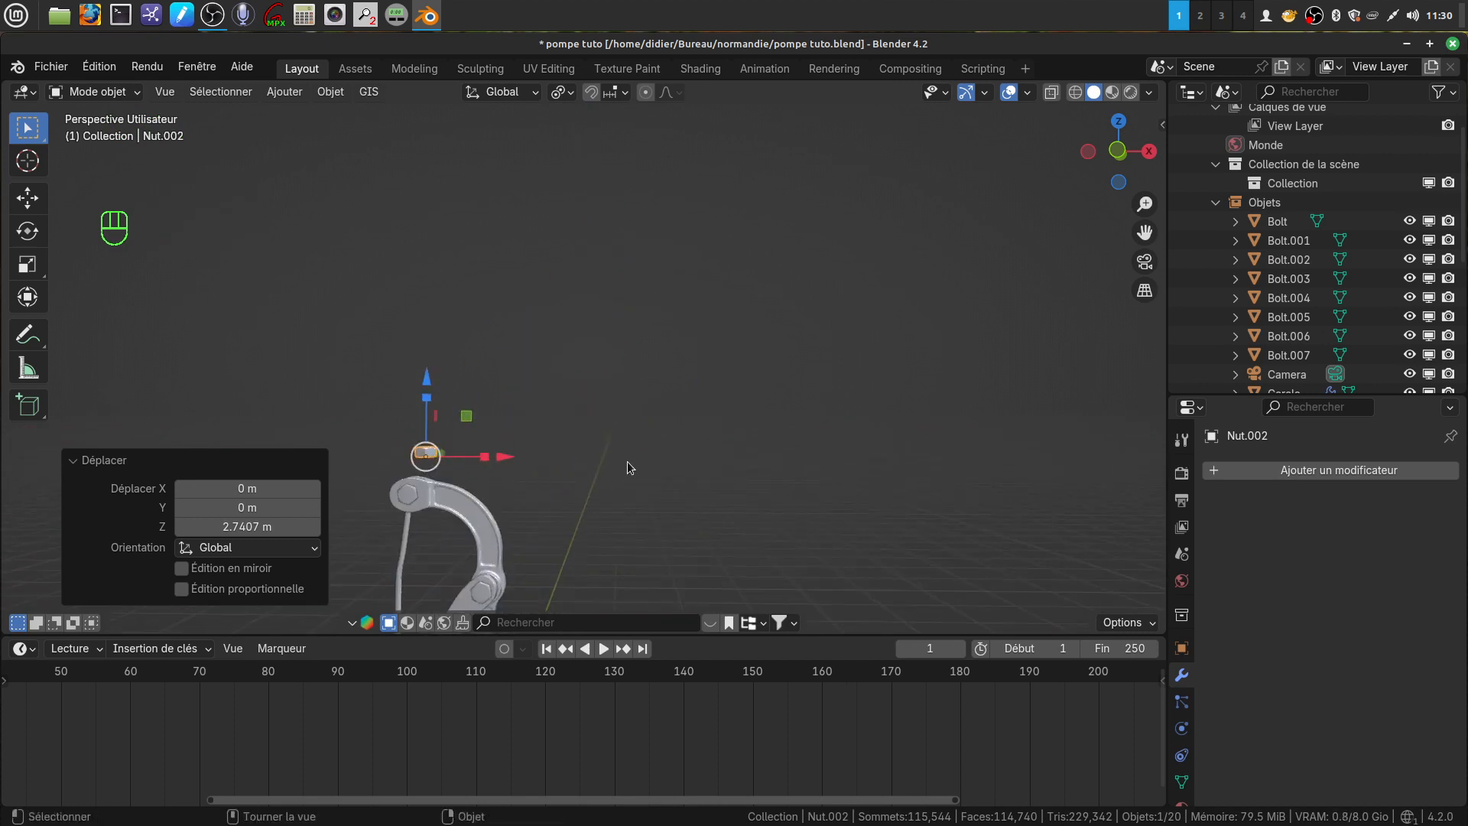
# Step: In right view, rotate the copied nut 90° around the X axis
pyautogui.press('KP_3')
pyautogui.keyDown('shift'); pyautogui.moveTo(521, 302); pyautogui.dragTo(410, 231, button='middle'); pyautogui.keyUp('shift')
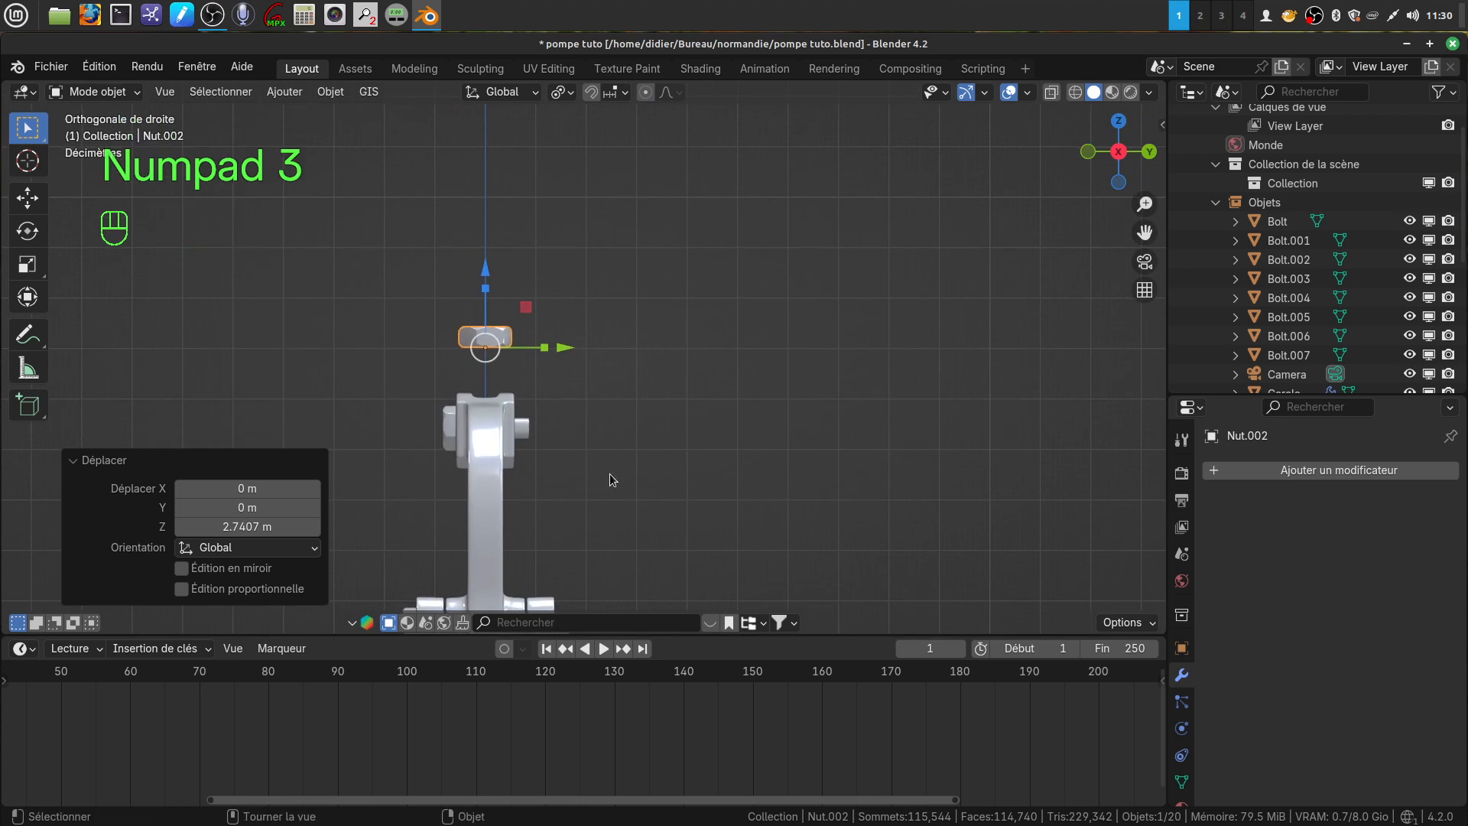
pyautogui.scroll(3, 622, 435)
pyautogui.keyDown('shift'); pyautogui.moveTo(635, 396); pyautogui.dragTo(715, 415, button='middle'); pyautogui.keyUp('shift')
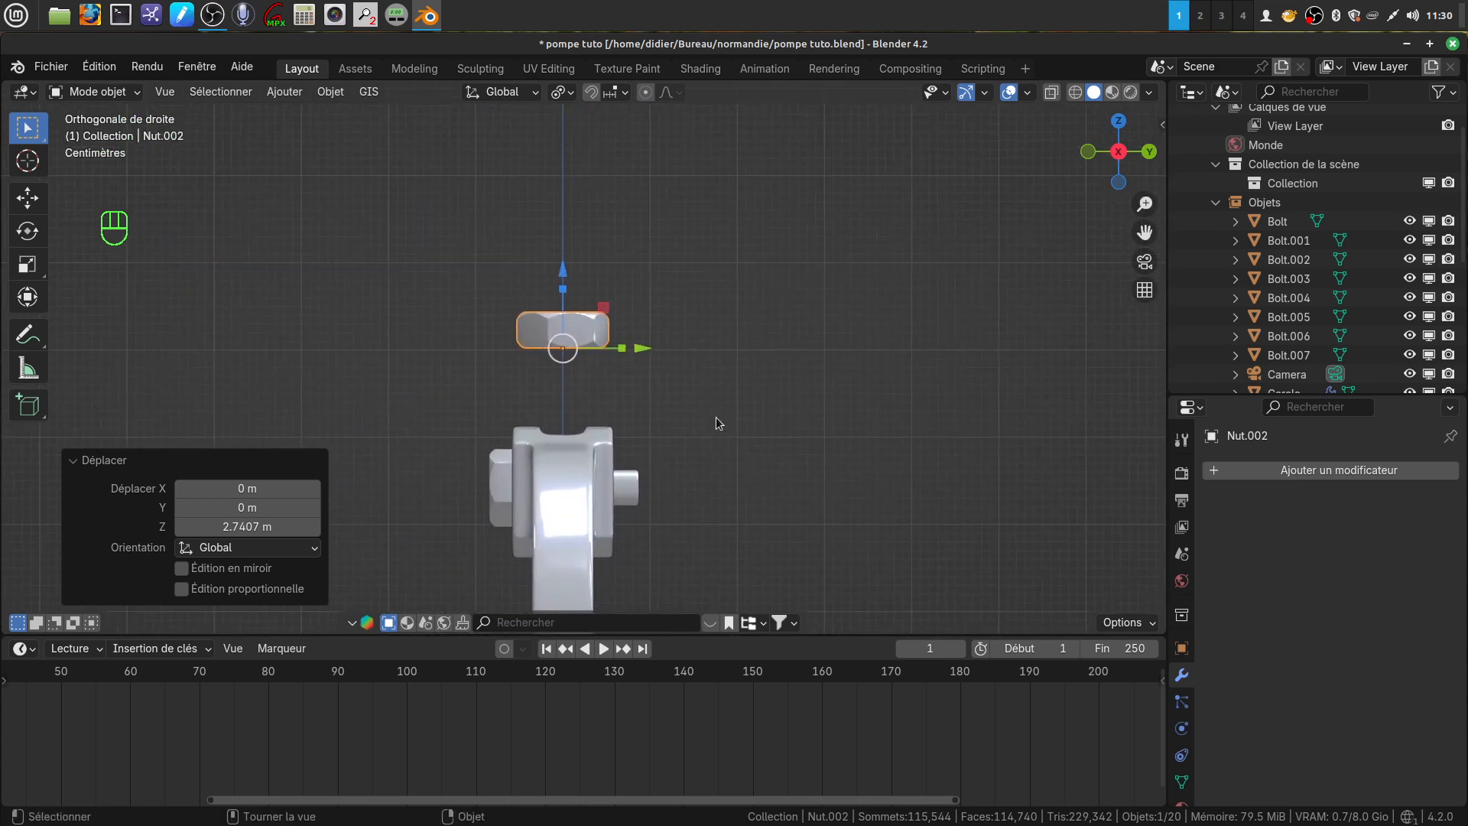
pyautogui.press('r')
pyautogui.press('x')
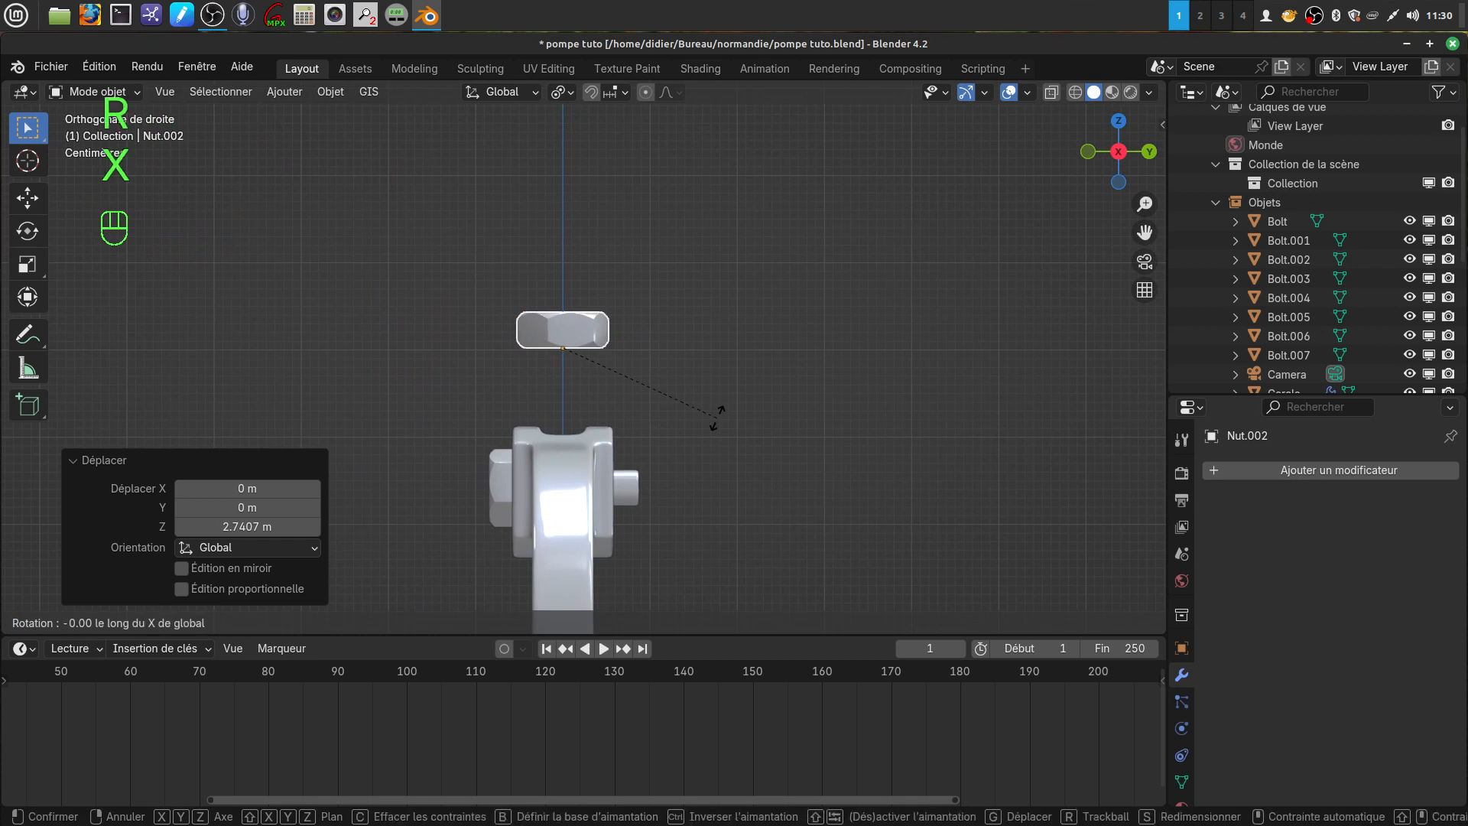
pyautogui.press('KP_9')
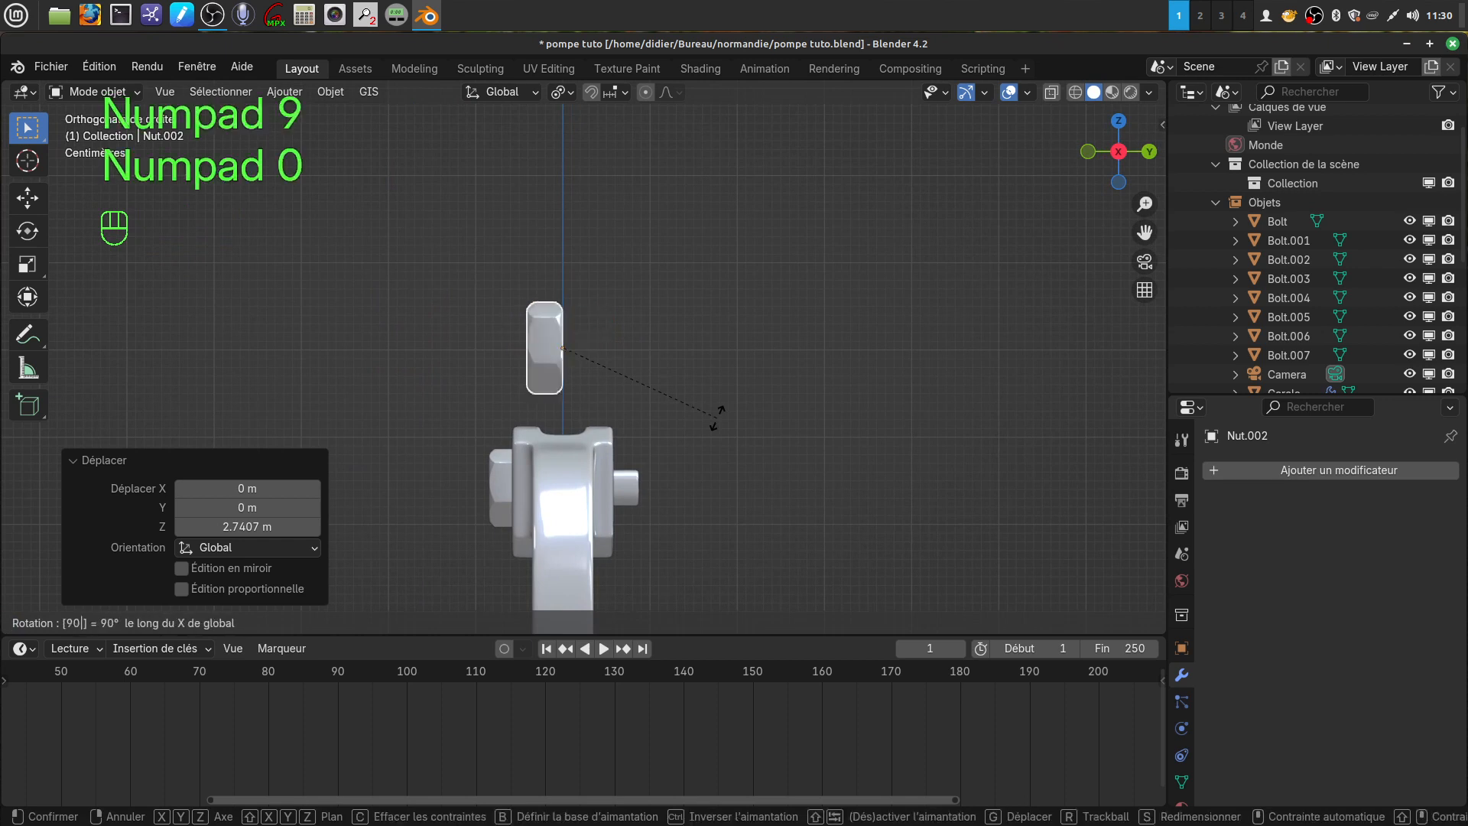
pyautogui.click(715, 416)
# Step: Move the nut beside the upper pivot bolt's head, lowering it about 0.160 m, and scale it about 1.201 to match the head
pyautogui.keyDown('shift'); pyautogui.moveTo(715, 416); pyautogui.dragTo(605, 384, button='middle'); pyautogui.keyUp('shift')
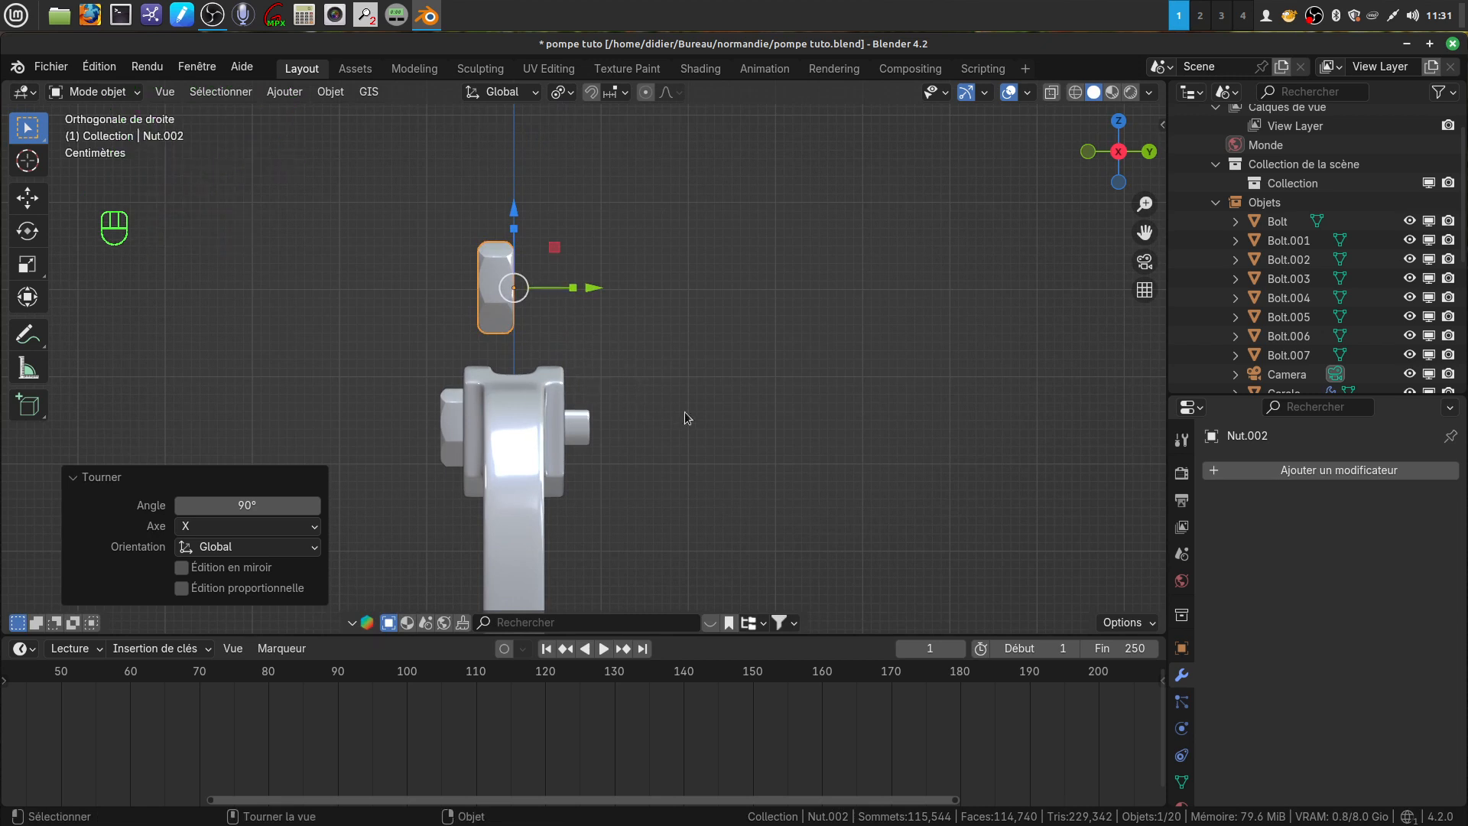
pyautogui.press('s')
pyautogui.click(596, 297)
pyautogui.moveTo(596, 296); pyautogui.dragTo(541, 303)
pyautogui.moveTo(461, 213); pyautogui.dragTo(464, 348)
pyautogui.press('s')
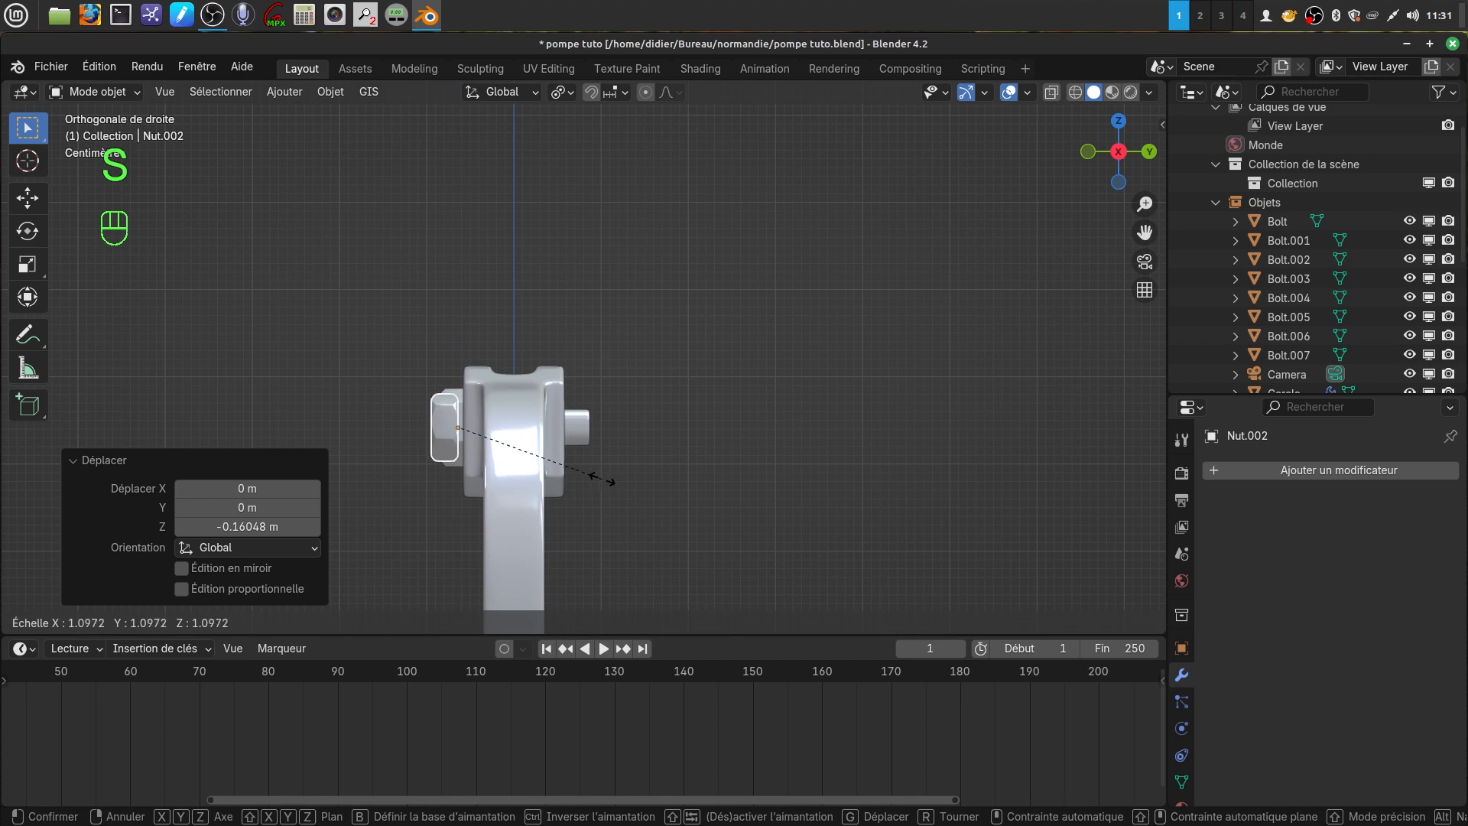
pyautogui.click(616, 481)
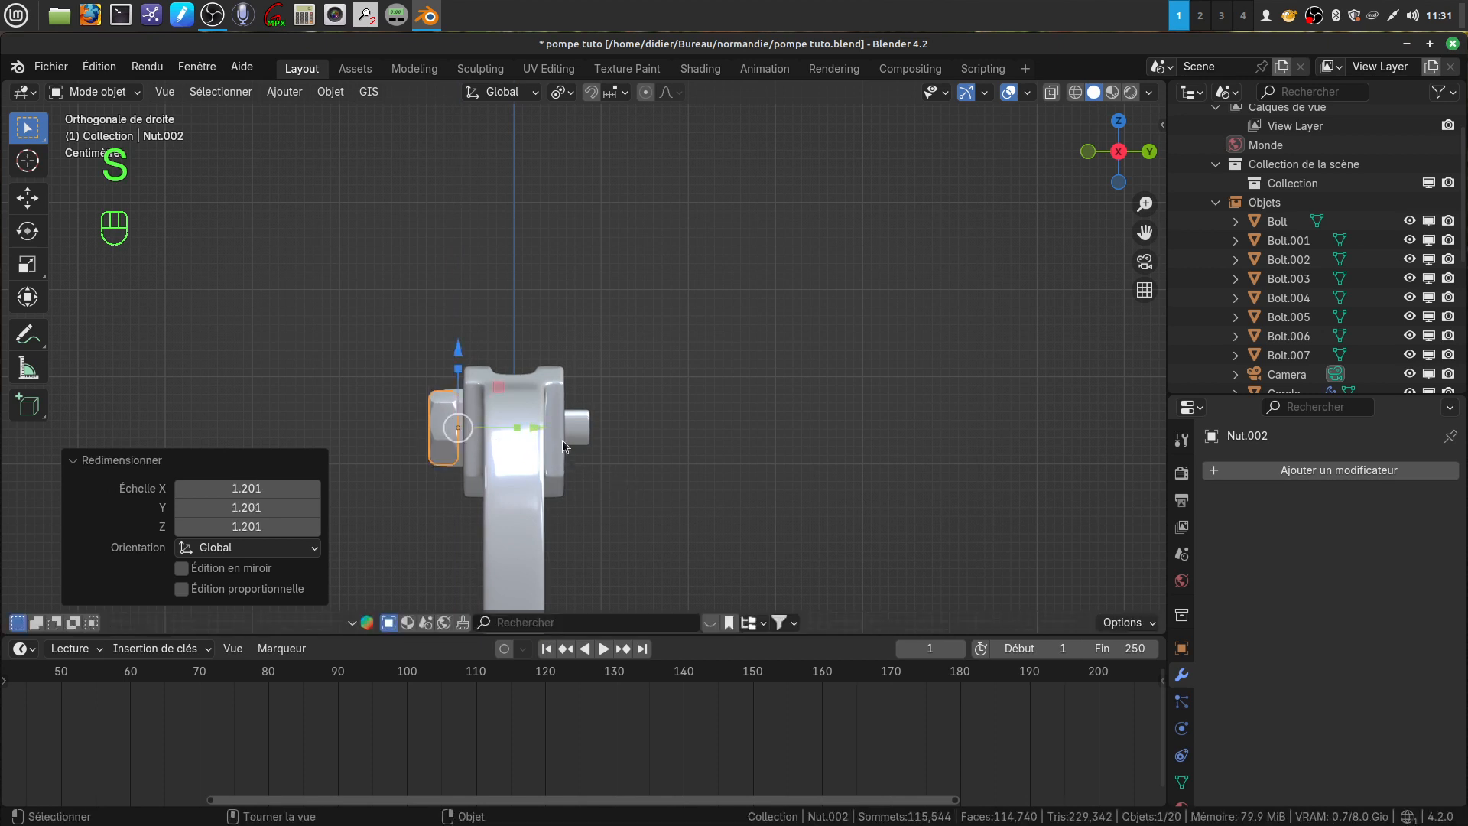
# Step: Move the nut about 0.155 m along Y to the upper pivot bolt's free end, plus about 0.028 m further outward
pyautogui.moveTo(533, 438); pyautogui.dragTo(670, 408)
pyautogui.scroll(2, 665, 504)
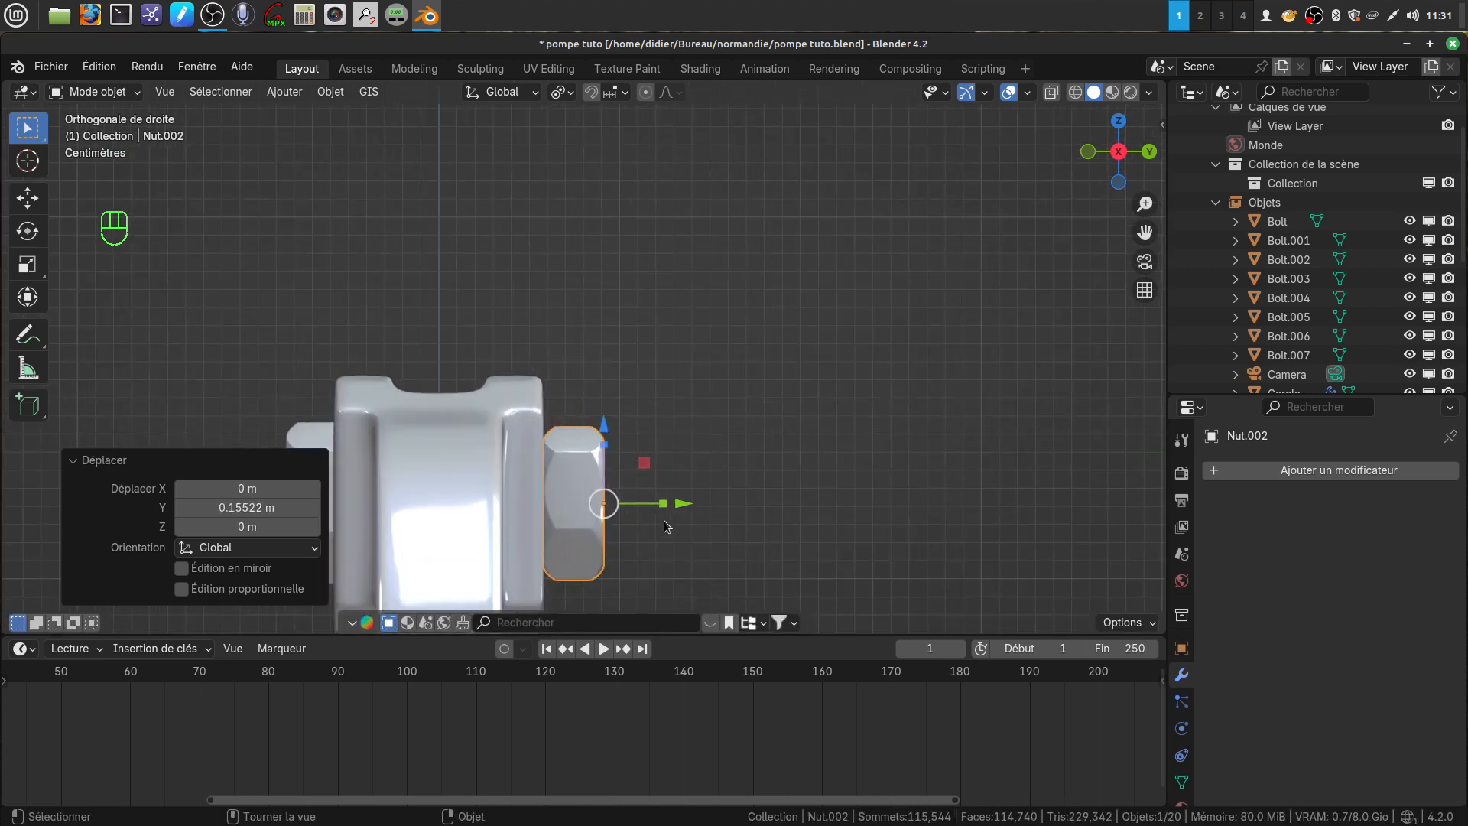
pyautogui.scroll(-3, 664, 526)
pyautogui.moveTo(648, 492); pyautogui.dragTo(564, 498, button='middle')
pyautogui.moveTo(737, 463); pyautogui.dragTo(700, 461, button='middle')
pyautogui.keyDown('shift'); pyautogui.moveTo(946, 475); pyautogui.dragTo(662, 433, button='middle'); pyautogui.keyUp('shift')
pyautogui.scroll(2, 655, 455)
pyautogui.moveTo(655, 504); pyautogui.dragTo(782, 516, button='middle')
pyautogui.moveTo(795, 475); pyautogui.dragTo(871, 485)
pyautogui.moveTo(872, 485); pyautogui.dragTo(883, 70, button='middle')
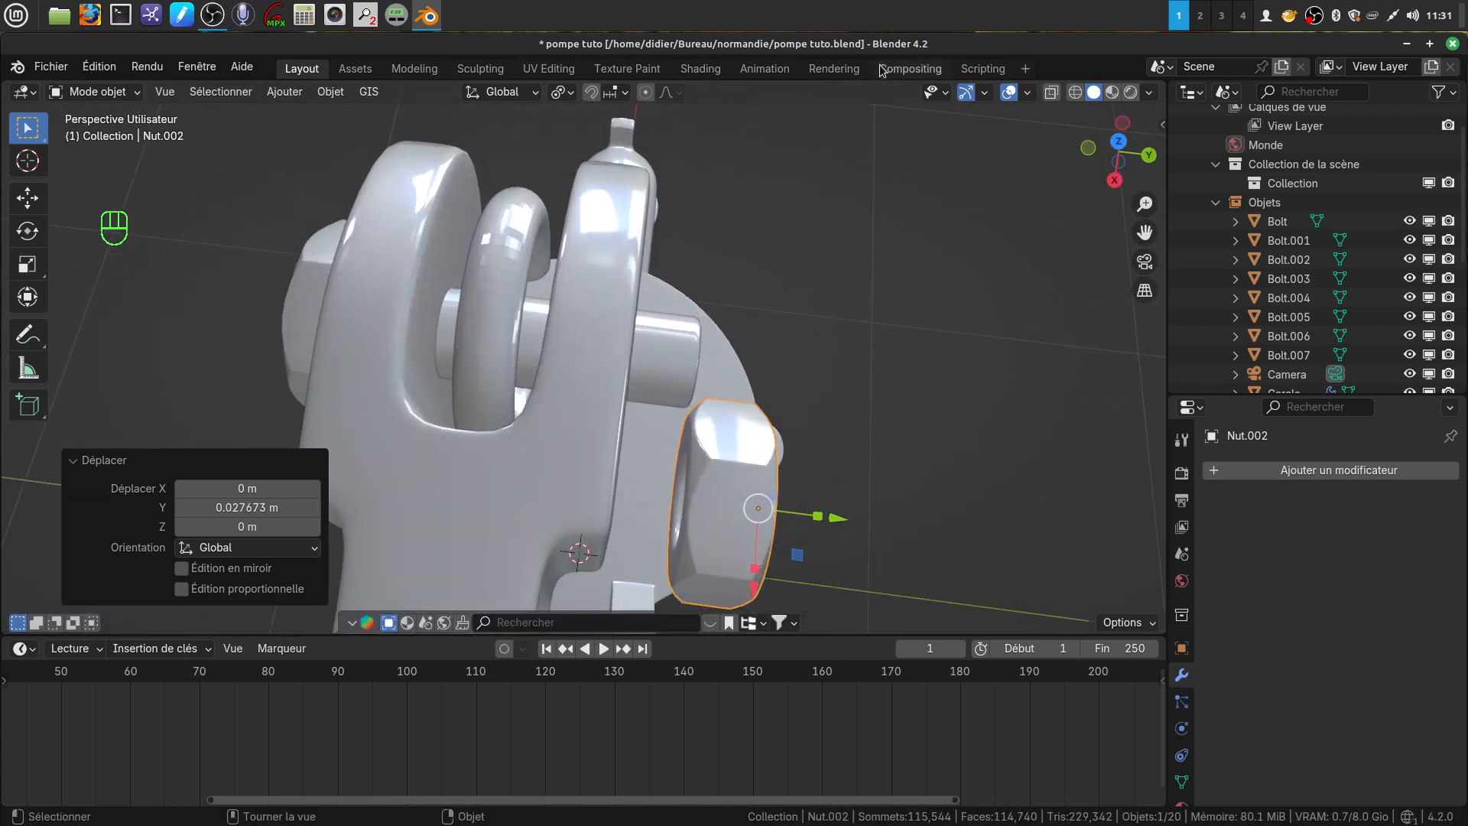
pyautogui.moveTo(819, 232); pyautogui.dragTo(801, 382, button='middle')
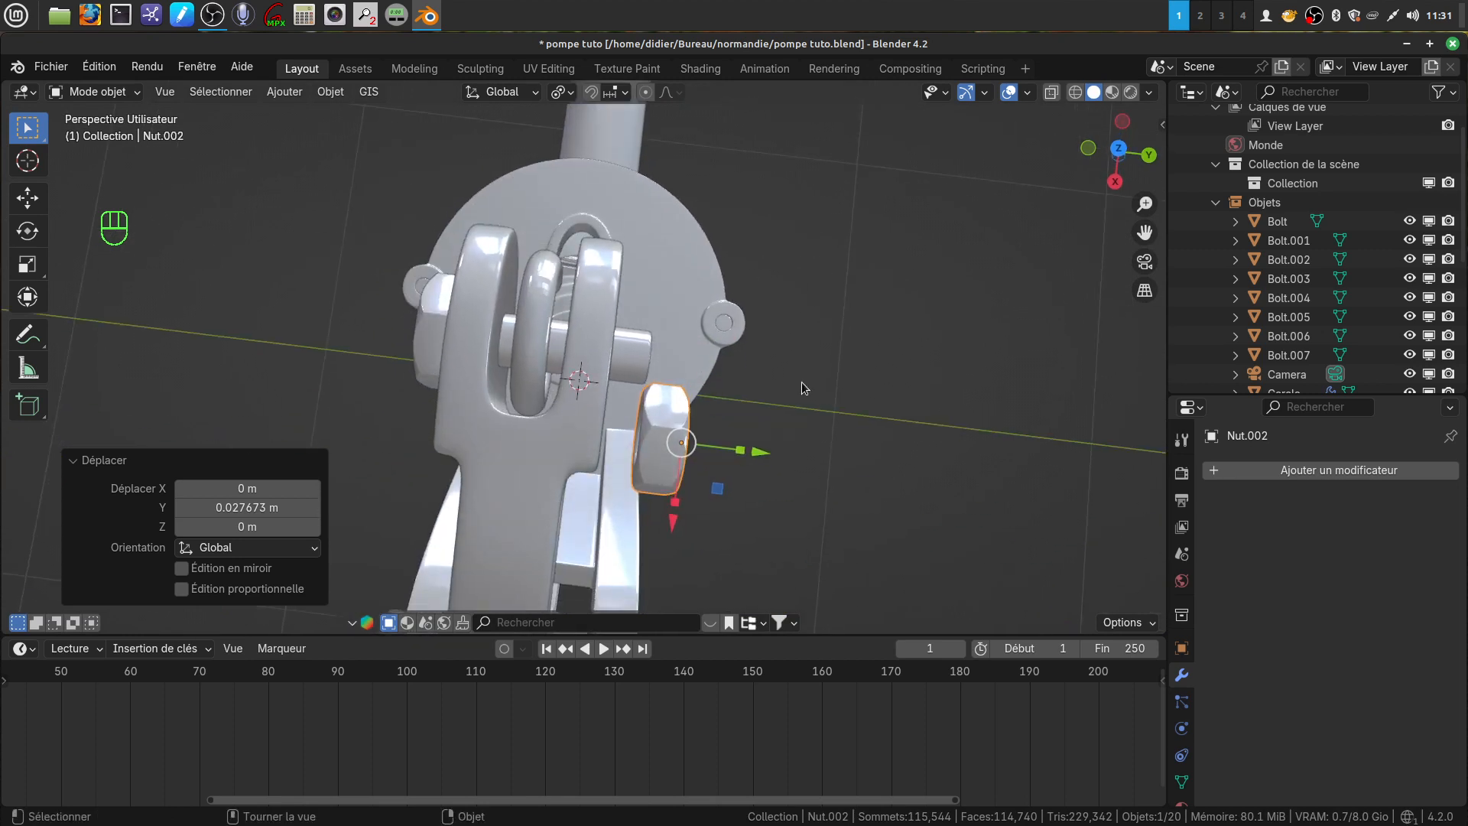
pyautogui.press('pagedown')
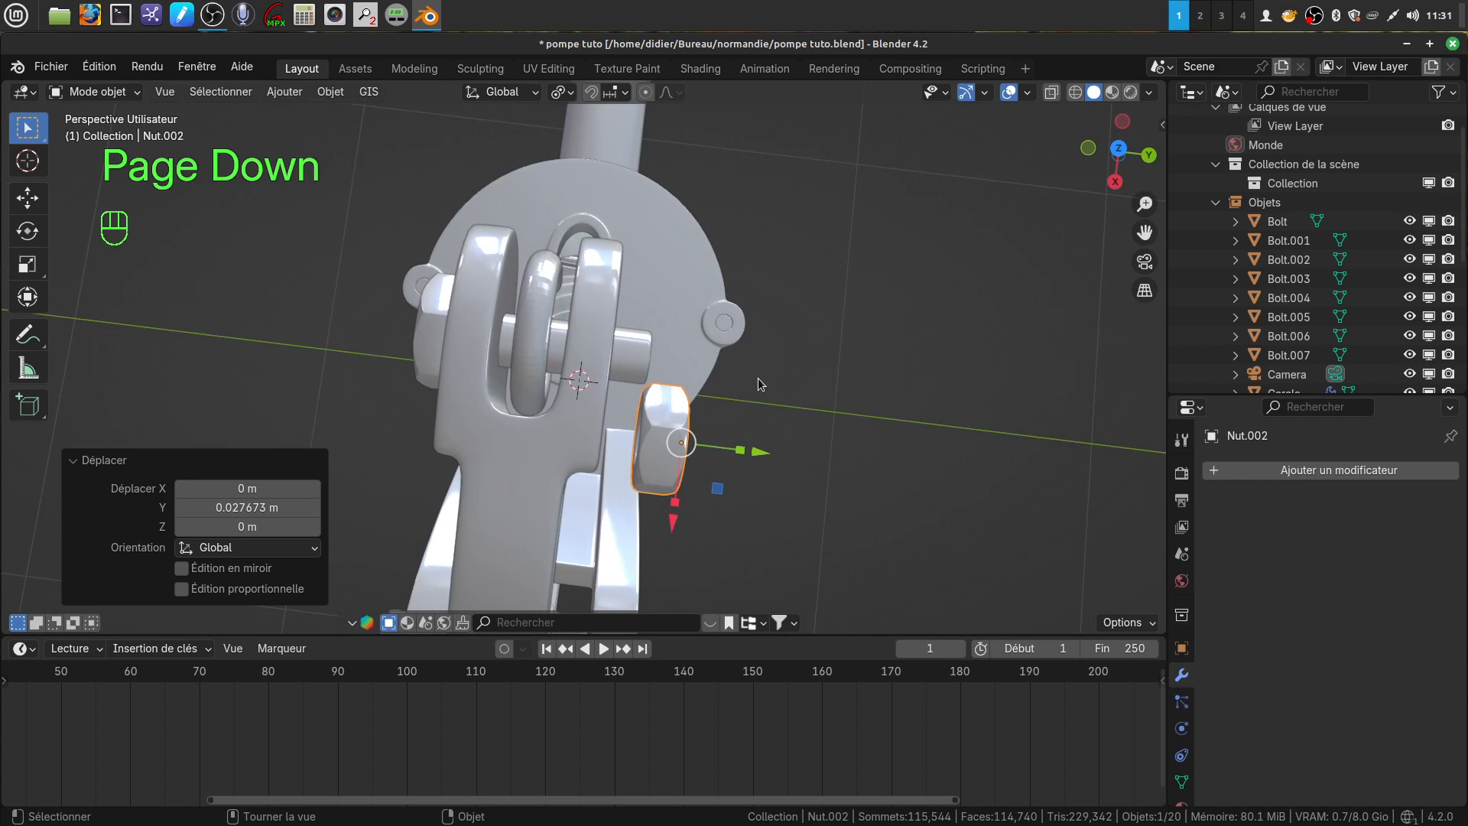
# Step: In top view, shift the nut about -0.061 m along X and -0.029 m along Y to seat it on the upper pivot bolt
pyautogui.press('KP_7')
pyautogui.moveTo(725, 251); pyautogui.dragTo(646, 275)
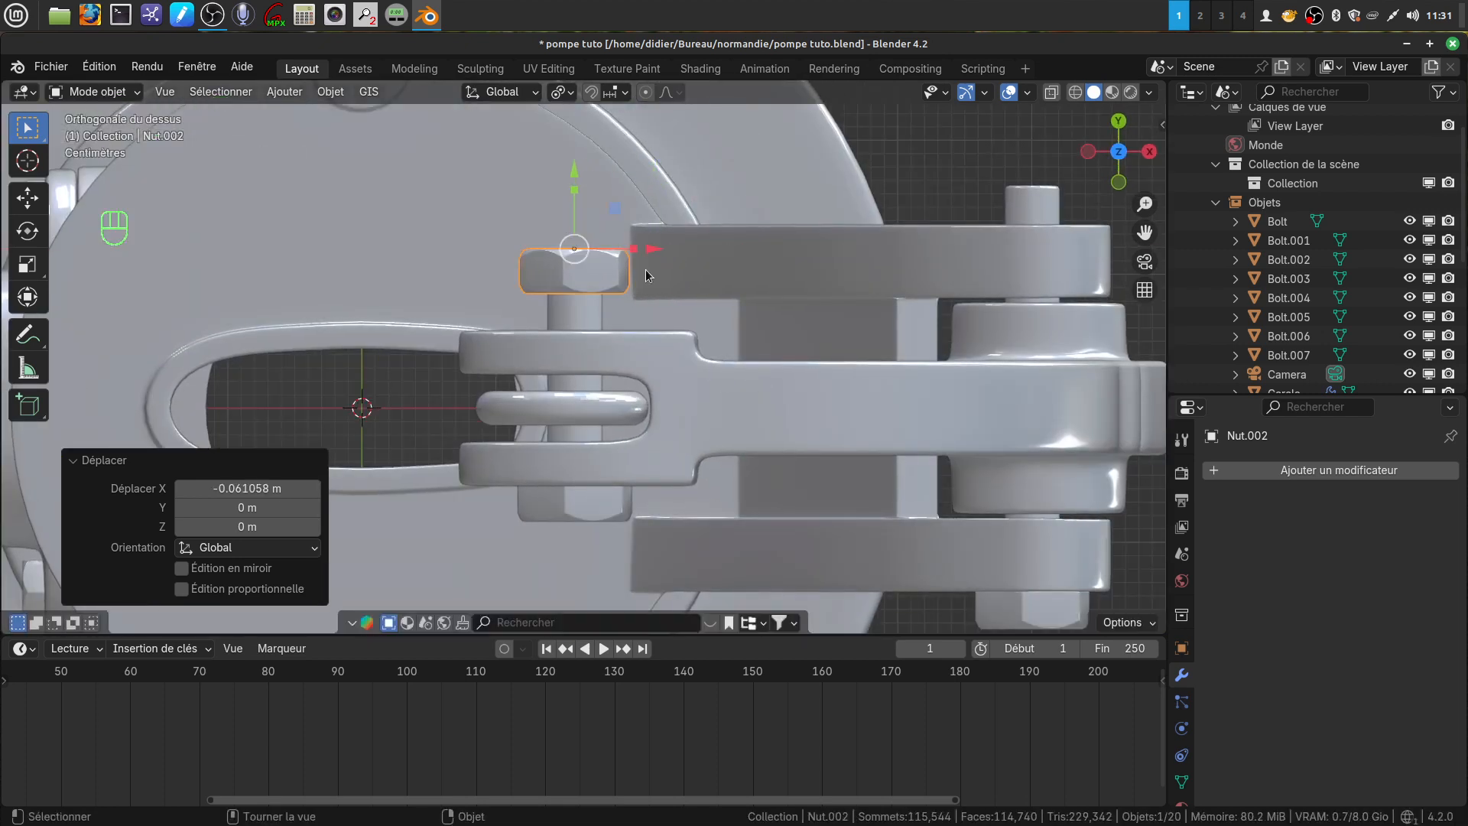
pyautogui.moveTo(567, 168); pyautogui.dragTo(568, 205)
pyautogui.moveTo(682, 225)
pyautogui.mouseDown(button='middle')
pyautogui.moveTo(728, 345)
pyautogui.moveTo(700, 178)
pyautogui.moveTo(707, 230)
pyautogui.mouseUp(button='middle')
pyautogui.keyDown('shift'); pyautogui.moveTo(707, 308); pyautogui.dragTo(284, 161, button='middle'); pyautogui.keyUp('shift')
pyautogui.keyDown('shift'); pyautogui.moveTo(597, 343); pyautogui.dragTo(520, 145, button='middle'); pyautogui.keyUp('shift')
pyautogui.scroll(-4, 686, 355)
pyautogui.keyDown('shift'); pyautogui.moveTo(686, 355); pyautogui.dragTo(780, 380, button='middle'); pyautogui.keyUp('shift')
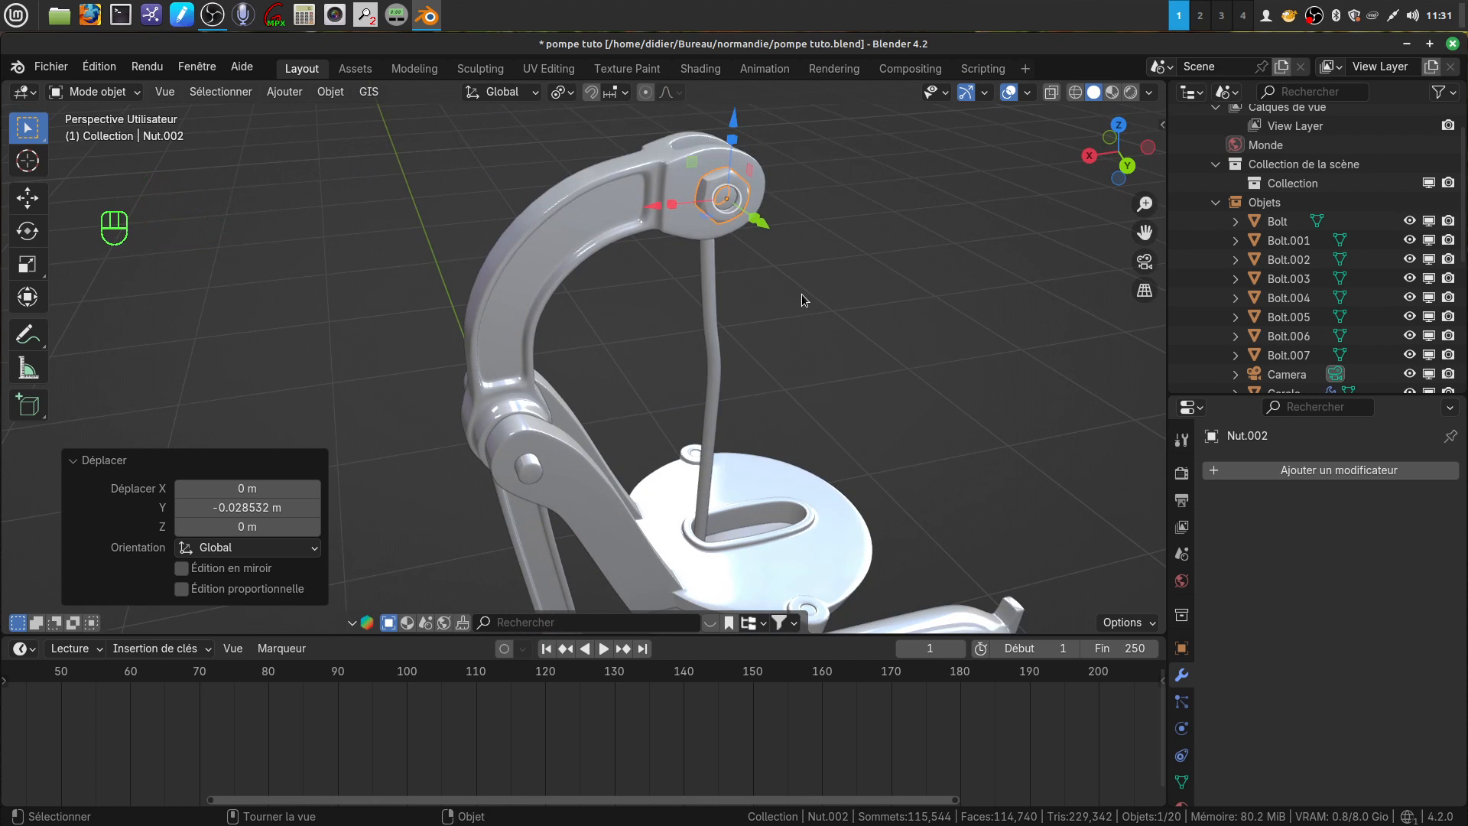
# Step: In right view, duplicate the upper pivot nut, pull the copy outward along Y and lower it about 0.404 m to the lower pivot
pyautogui.press('KP_3')
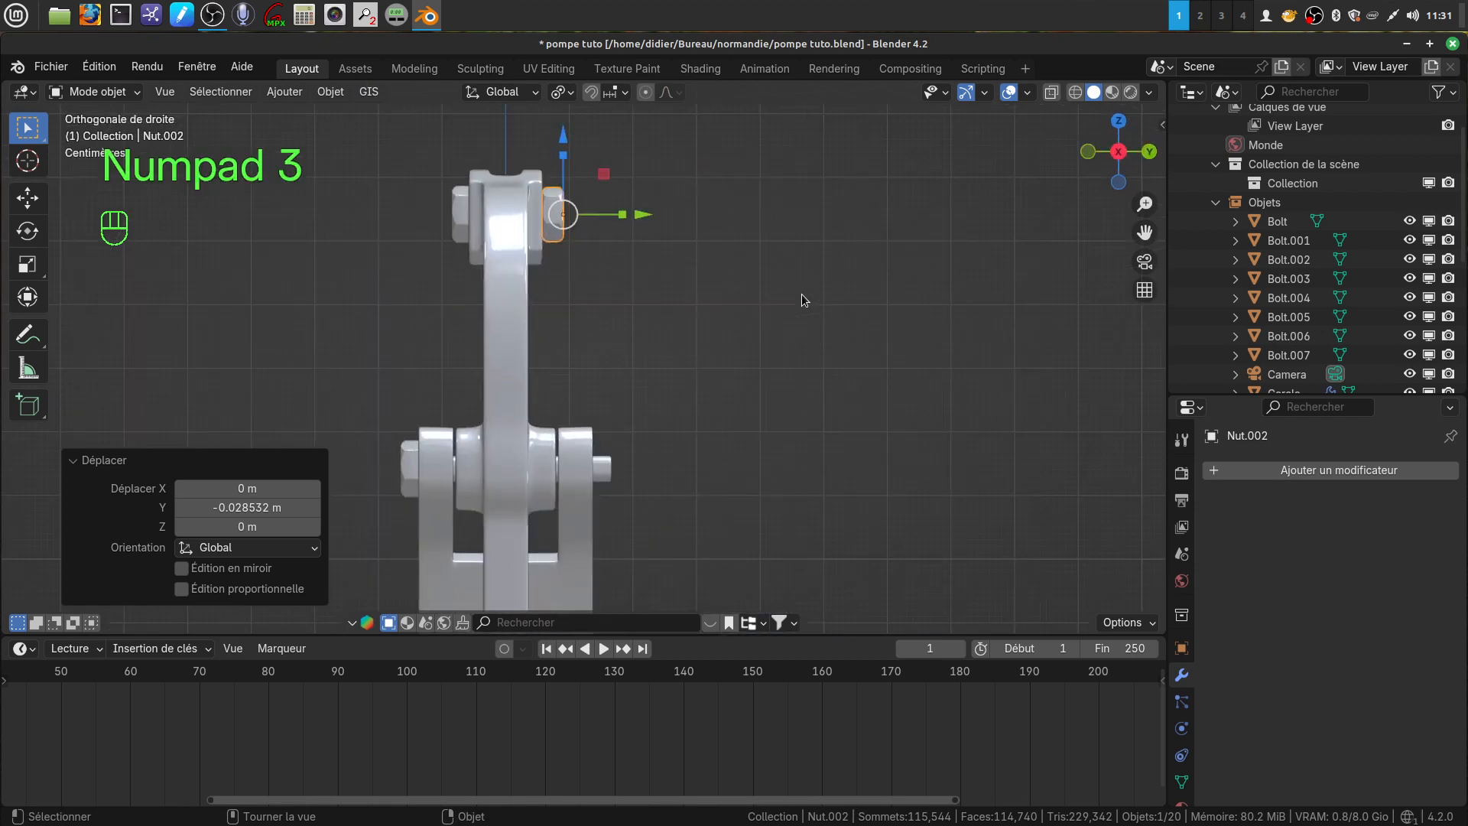
pyautogui.press('shift')
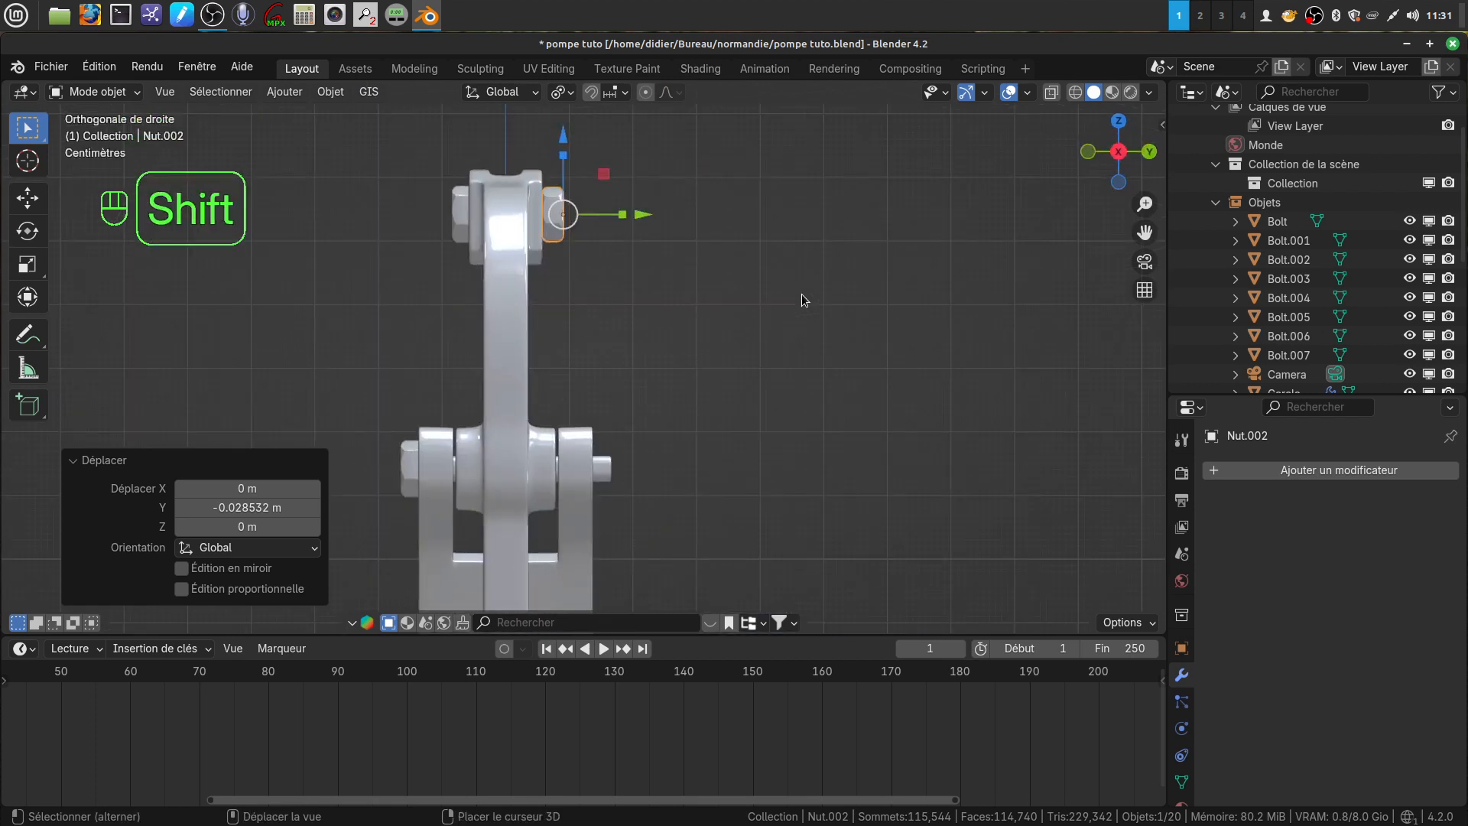
pyautogui.hotkey('shift', 'd')
pyautogui.rightClick(803, 295)
pyautogui.moveTo(649, 214); pyautogui.dragTo(731, 216)
pyautogui.moveTo(651, 125); pyautogui.dragTo(651, 386)
pyautogui.scroll(4, 874, 458)
pyautogui.press('shift')
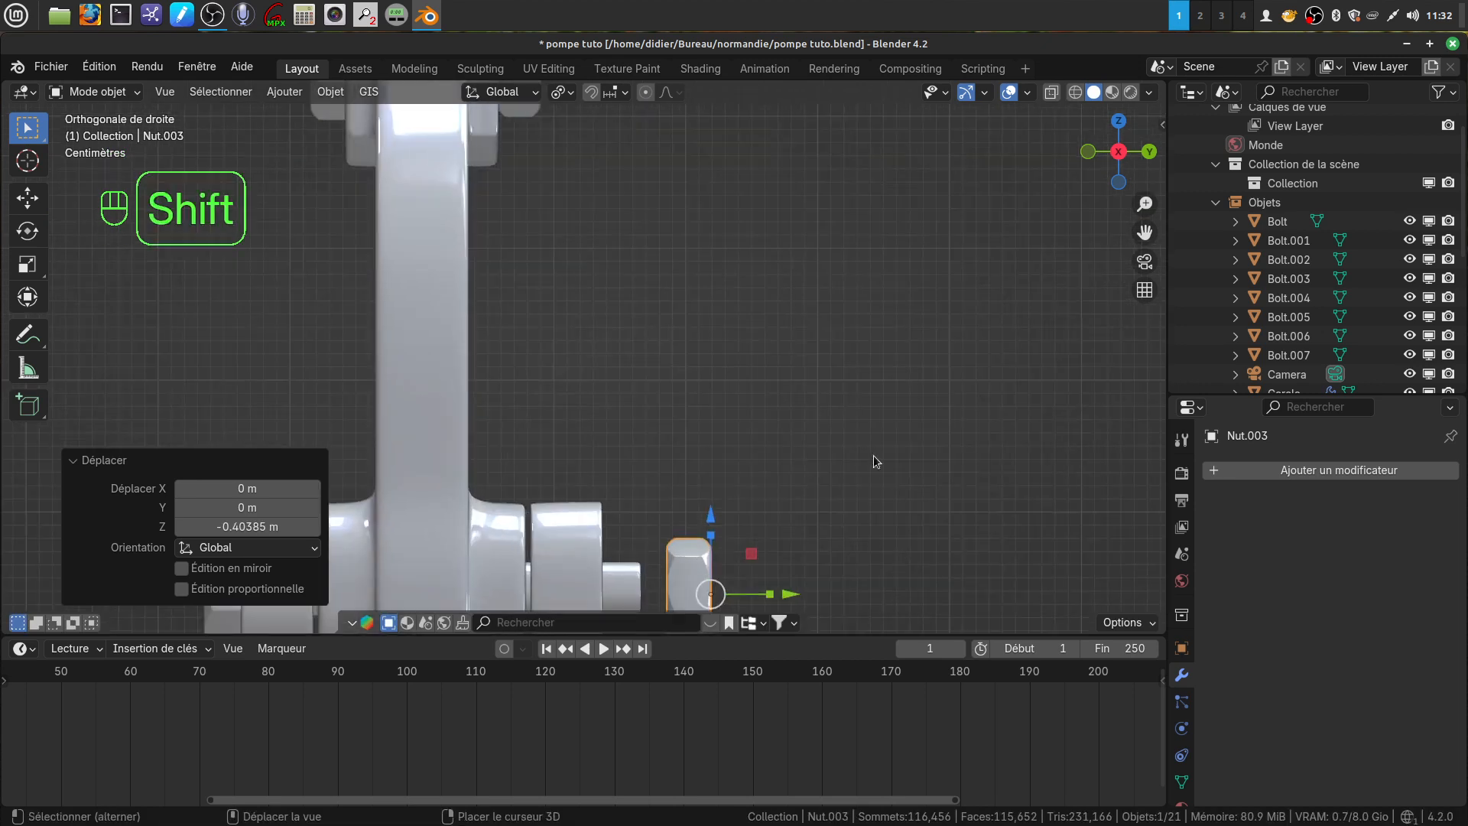
# Step: Fine-tune the copied nut's height and move it inward along Y against the lower pivot's fork arm, ending with about -0.025 m
pyautogui.keyDown('shift'); pyautogui.moveTo(873, 456); pyautogui.dragTo(818, 283, button='middle'); pyautogui.keyUp('shift')
pyautogui.moveTo(774, 439); pyautogui.dragTo(743, 436)
pyautogui.moveTo(657, 364); pyautogui.dragTo(650, 354)
pyautogui.moveTo(746, 439); pyautogui.dragTo(712, 424)
pyautogui.moveTo(735, 410); pyautogui.dragTo(675, 397, button='middle')
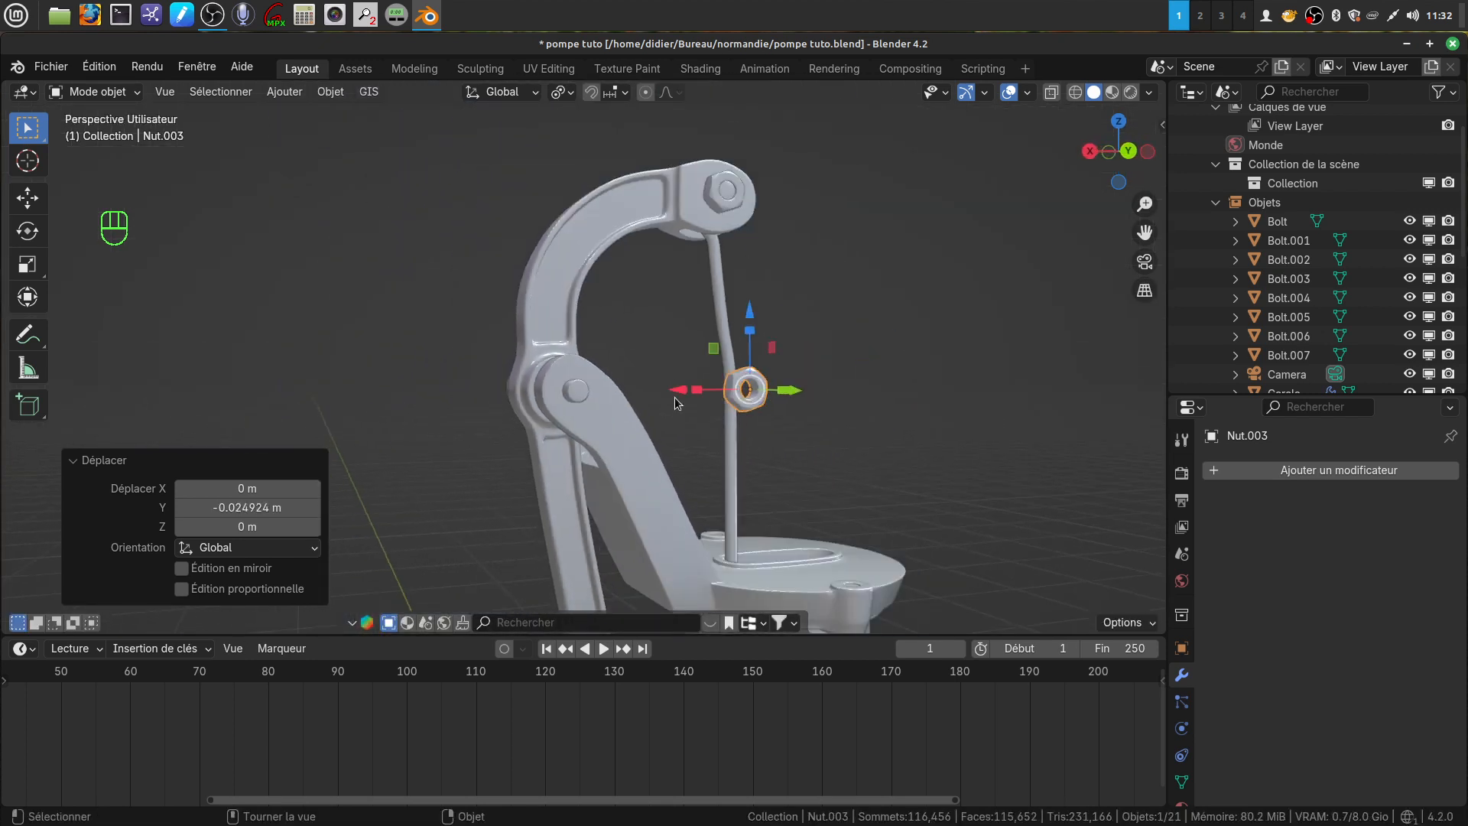
# Step: In back view, move the copied nut about 0.343 m along X onto the lower pivot bolt's end and deselect it
pyautogui.press('KP_1')
pyautogui.press('KP_1')
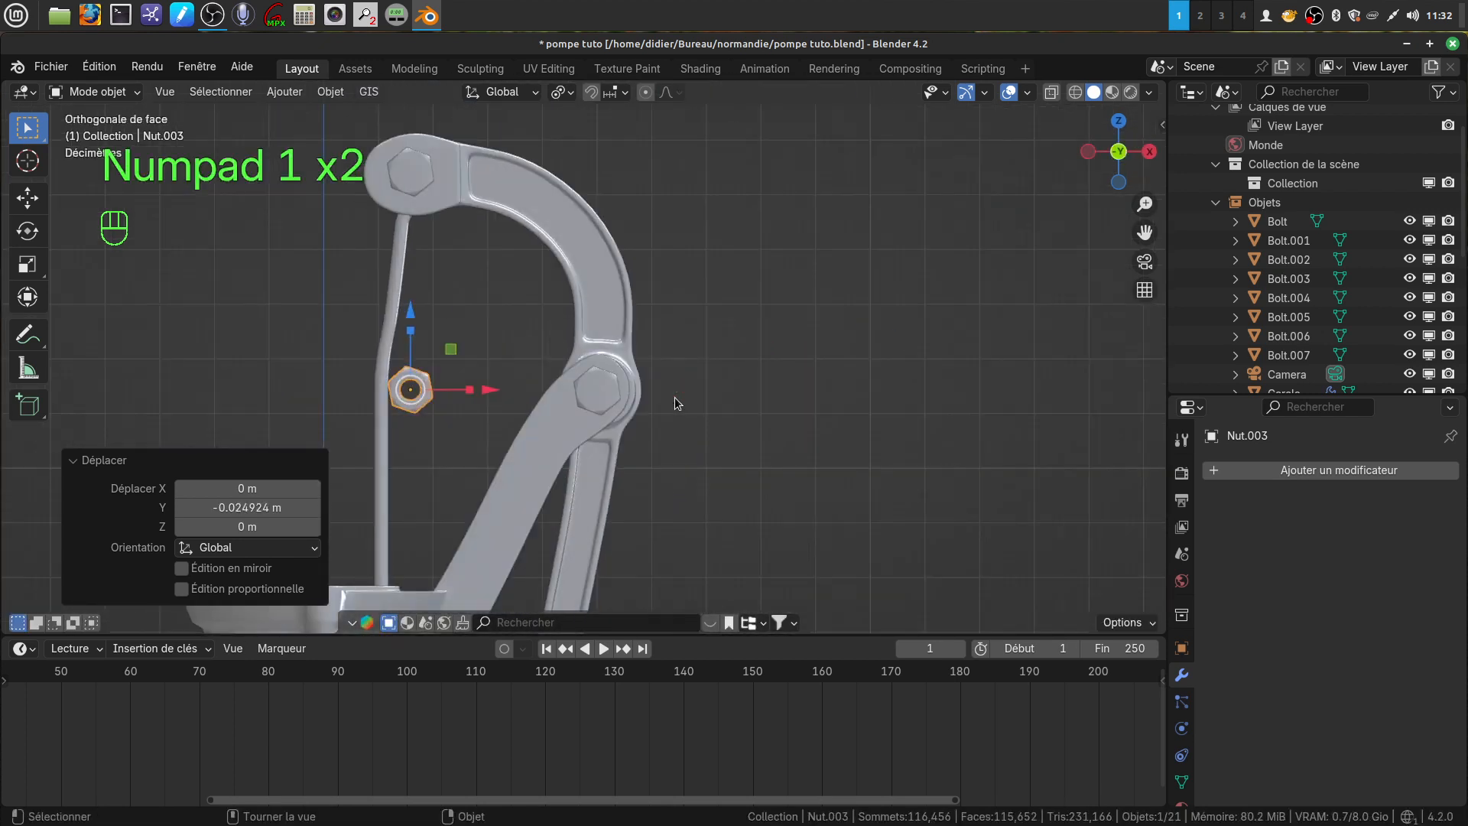
pyautogui.press('ctrl+KP_1')
pyautogui.scroll(4, 674, 397)
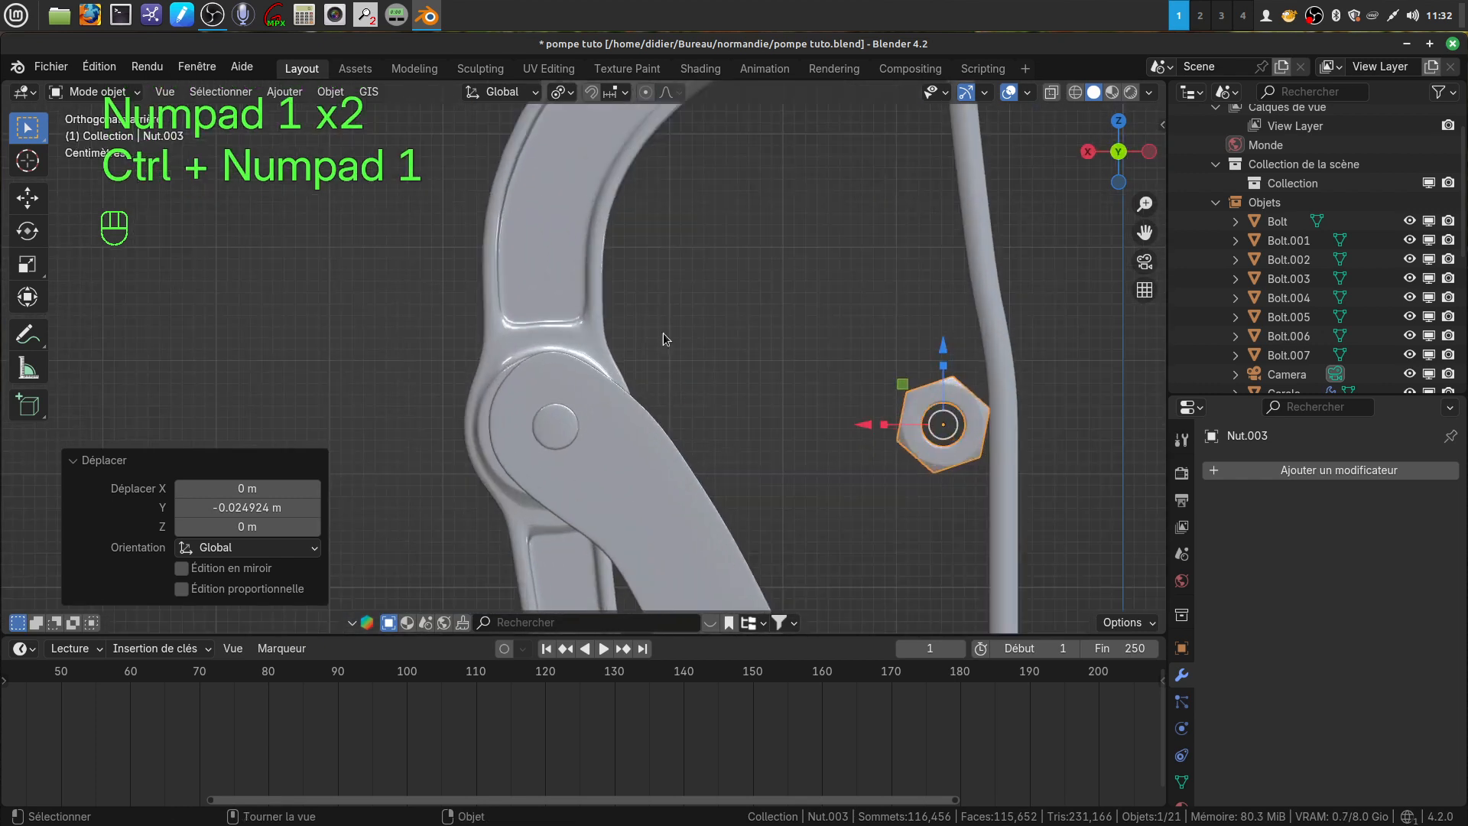
pyautogui.moveTo(861, 437); pyautogui.dragTo(476, 446)
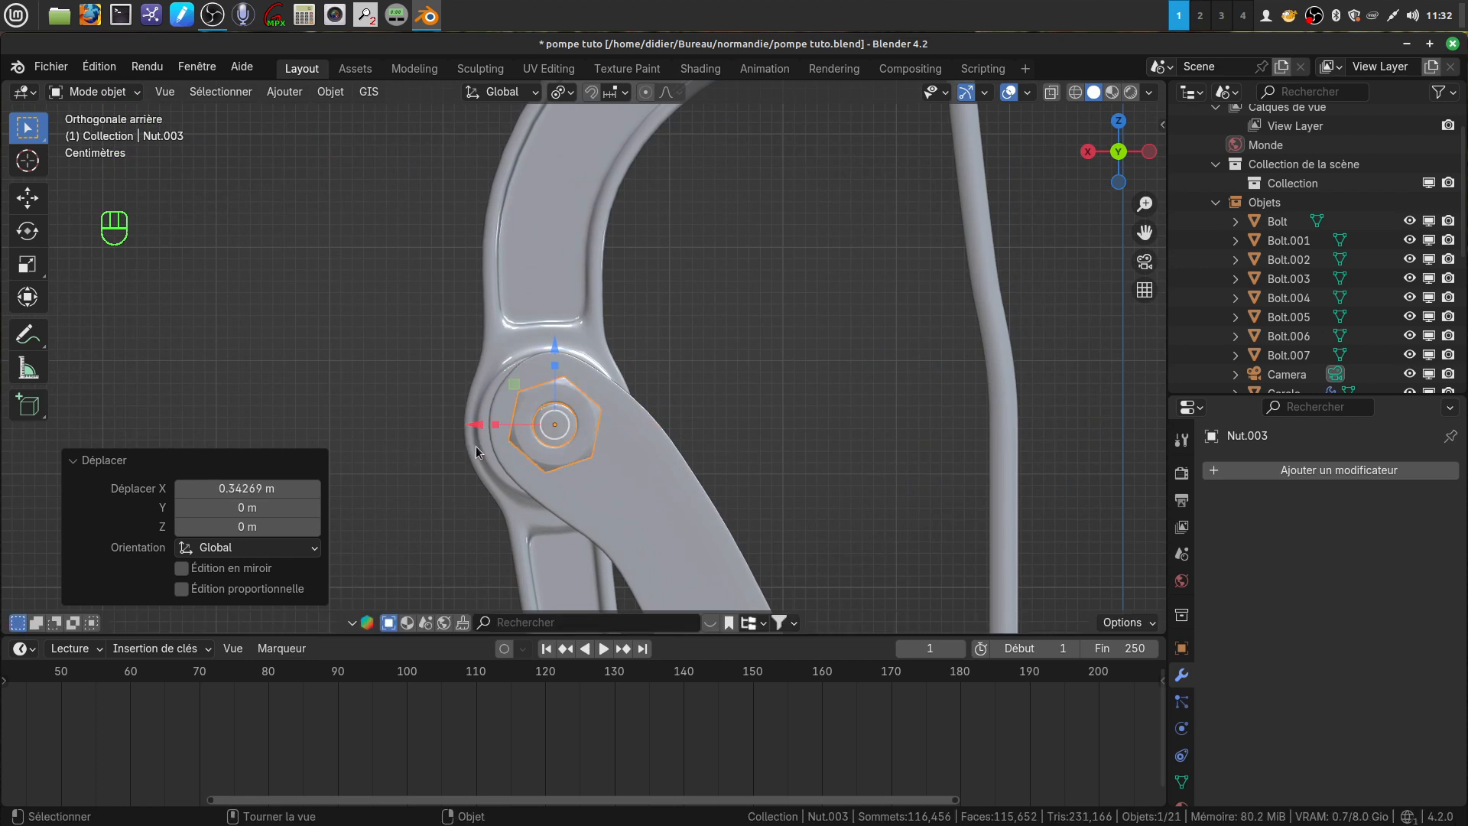
pyautogui.click(698, 386)
# Step: Inspect the whole pump for bolts and nuts, from the flange and spout joint up to the cover and handle pivots
pyautogui.scroll(-5, 688, 413)
pyautogui.moveTo(686, 429); pyautogui.dragTo(700, 361, button='middle')
pyautogui.scroll(-3, 718, 470)
pyautogui.scroll(-3, 723, 368)
pyautogui.moveTo(699, 413); pyautogui.dragTo(750, 438, button='middle')
pyautogui.scroll(4, 691, 470)
pyautogui.scroll(3, 649, 466)
pyautogui.scroll(-3, 586, 414)
pyautogui.keyDown('shift'); pyautogui.moveTo(577, 429); pyautogui.dragTo(881, 451, button='middle'); pyautogui.keyUp('shift')
pyautogui.keyDown('shift'); pyautogui.moveTo(746, 409); pyautogui.dragTo(781, 272, button='middle'); pyautogui.keyUp('shift')
pyautogui.scroll(3, 708, 457)
pyautogui.scroll(-1, 710, 443)
pyautogui.moveTo(639, 314); pyautogui.dragTo(731, 315, button='middle')
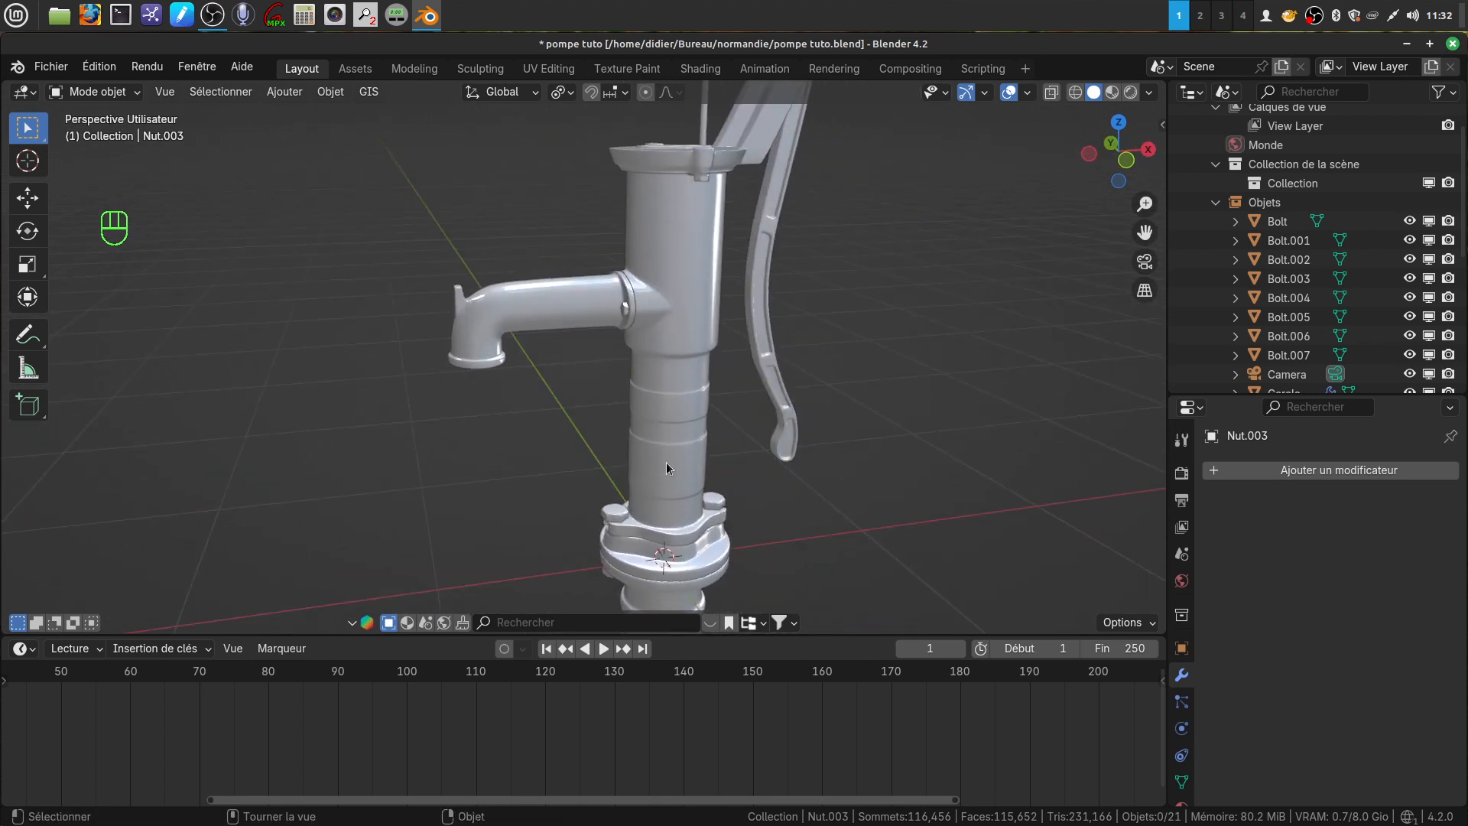
pyautogui.keyDown('shift'); pyautogui.moveTo(704, 501); pyautogui.dragTo(637, 286, button='middle'); pyautogui.keyUp('shift')
pyautogui.scroll(-2, 632, 328)
pyautogui.keyDown('shift'); pyautogui.moveTo(627, 373); pyautogui.dragTo(660, 431, button='middle'); pyautogui.keyUp('shift')
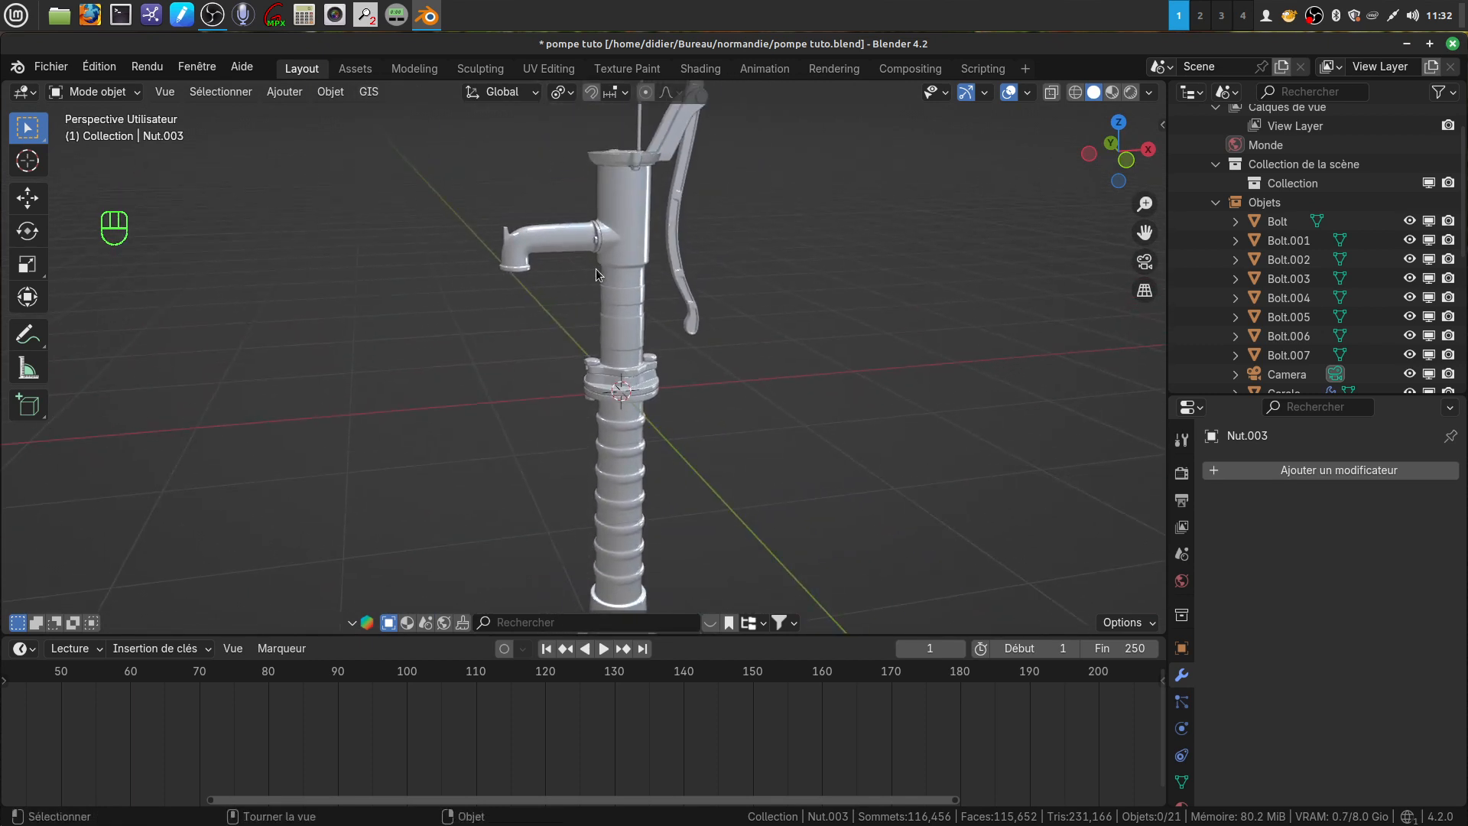
pyautogui.scroll(4, 708, 433)
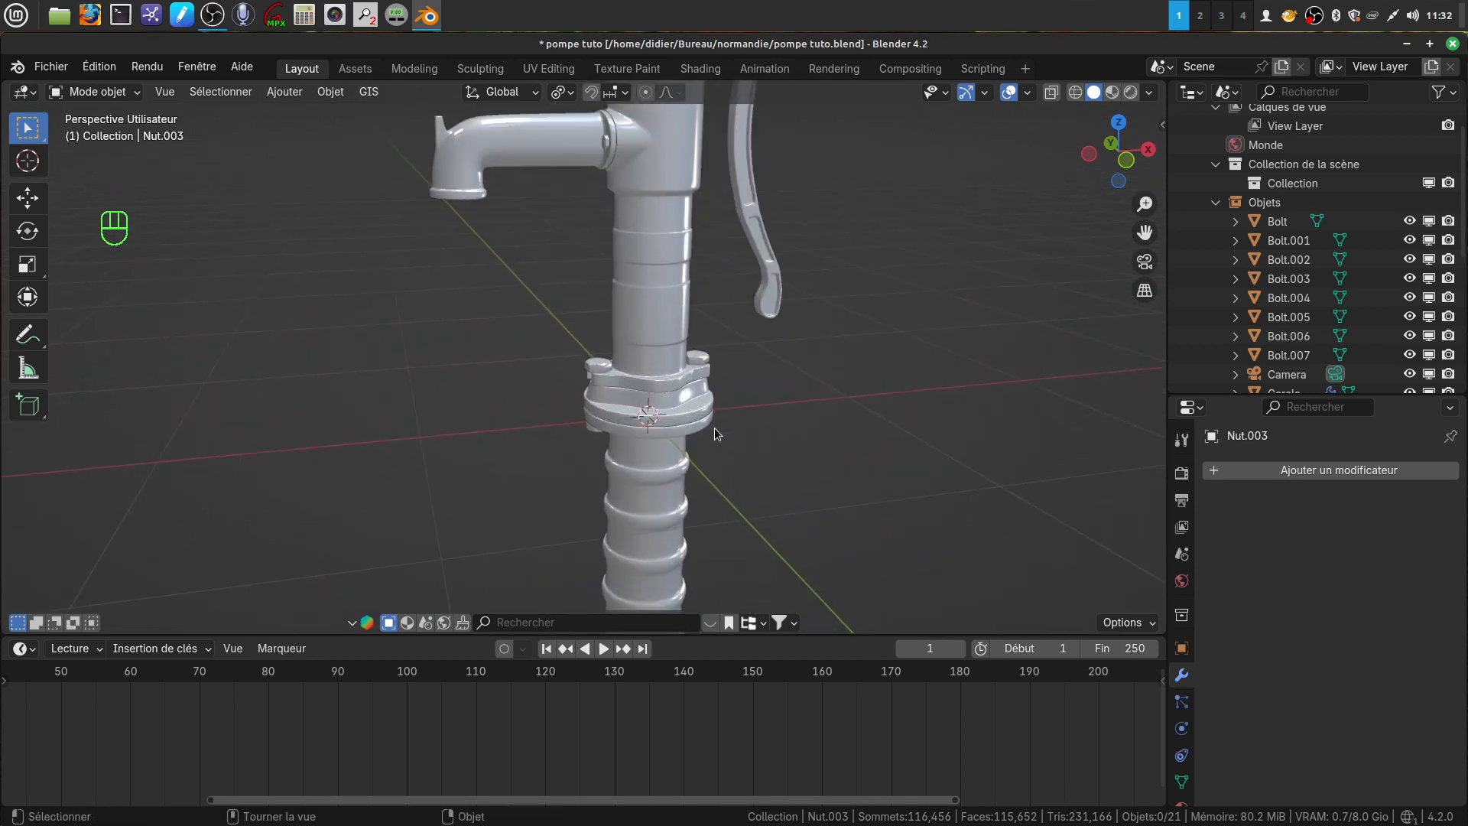
pyautogui.scroll(-1, 661, 287)
pyautogui.keyDown('shift'); pyautogui.moveTo(646, 288); pyautogui.dragTo(623, 493, button='middle'); pyautogui.keyUp('shift')
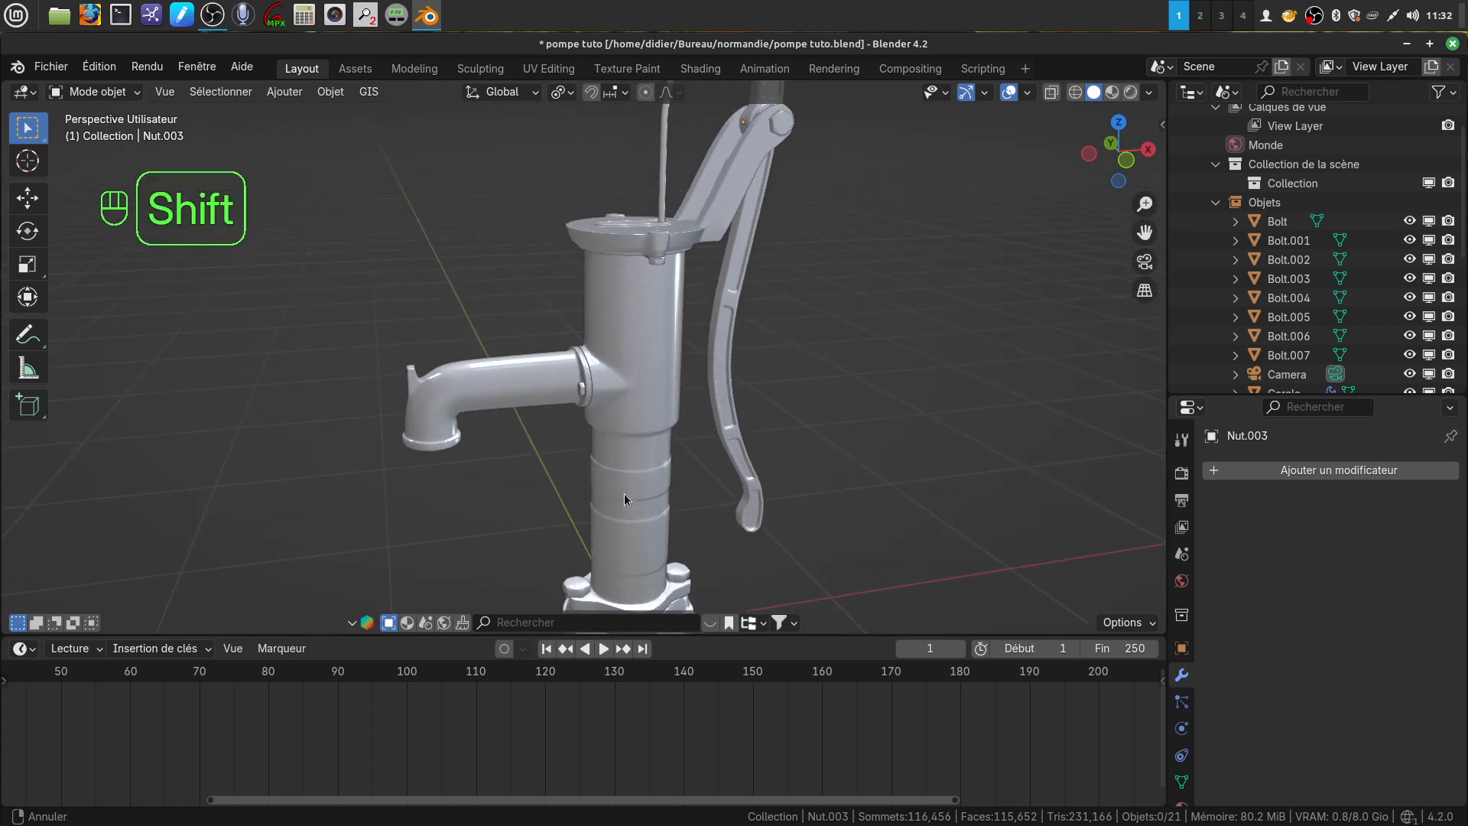
pyautogui.scroll(3, 653, 493)
pyautogui.keyDown('shift'); pyautogui.moveTo(641, 441); pyautogui.dragTo(605, 365, button='middle'); pyautogui.keyUp('shift')
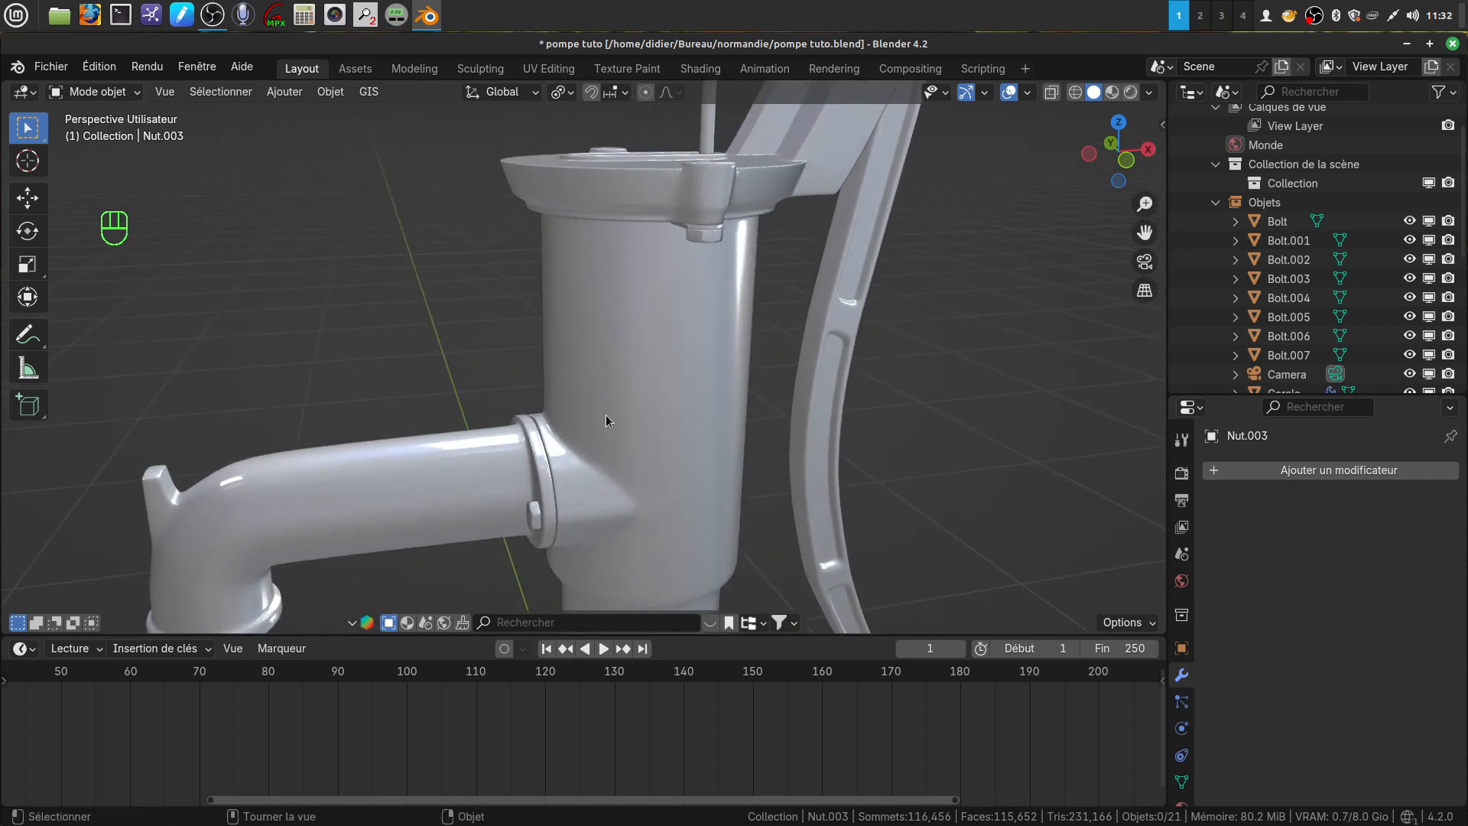
pyautogui.keyDown('shift'); pyautogui.moveTo(605, 415); pyautogui.dragTo(598, 526, button='middle'); pyautogui.keyUp('shift')
pyautogui.scroll(-4, 702, 373)
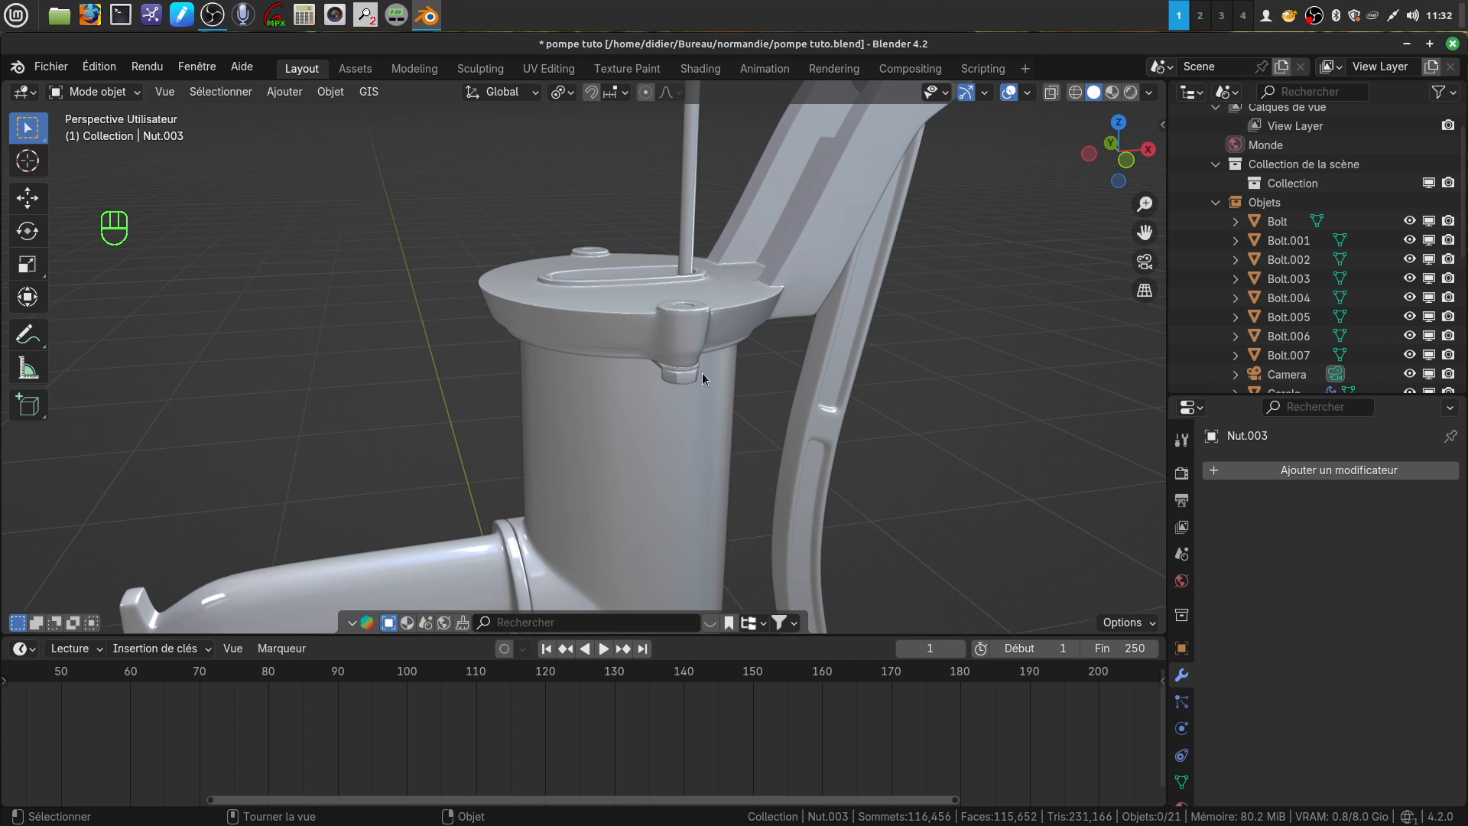
pyautogui.keyDown('shift'); pyautogui.moveTo(726, 165); pyautogui.dragTo(736, 336, button='middle'); pyautogui.keyUp('shift')
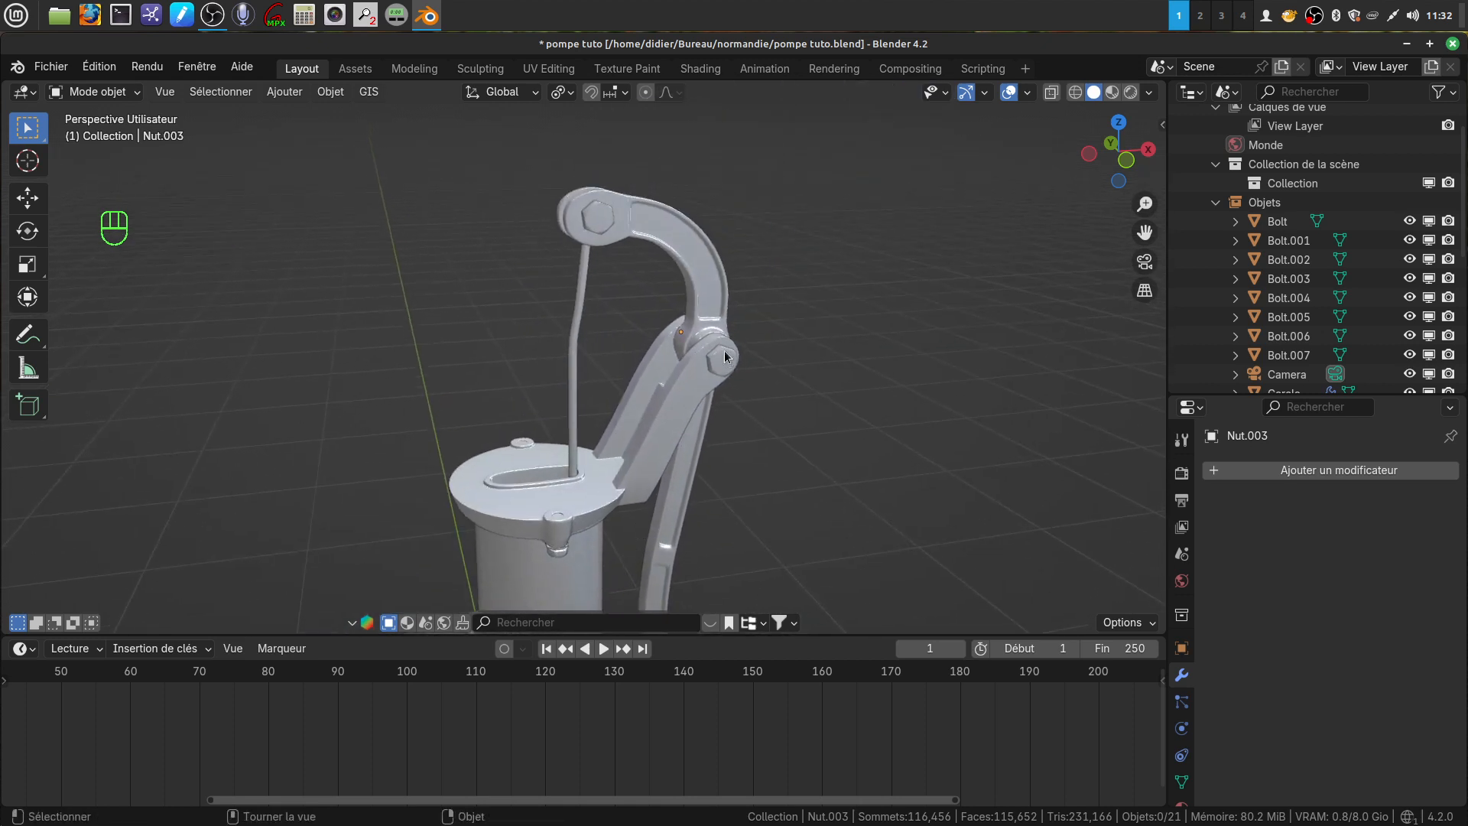
pyautogui.keyDown('shift'); pyautogui.moveTo(636, 472); pyautogui.dragTo(655, 417, button='middle'); pyautogui.keyUp('shift')
pyautogui.scroll(2, 636, 423)
pyautogui.scroll(-2, 594, 392)
pyautogui.scroll(3, 661, 501)
# Step: Select the two cover bolts together with the lower and upper handle pivot bolts
pyautogui.moveTo(662, 493); pyautogui.dragTo(814, 447, button='middle')
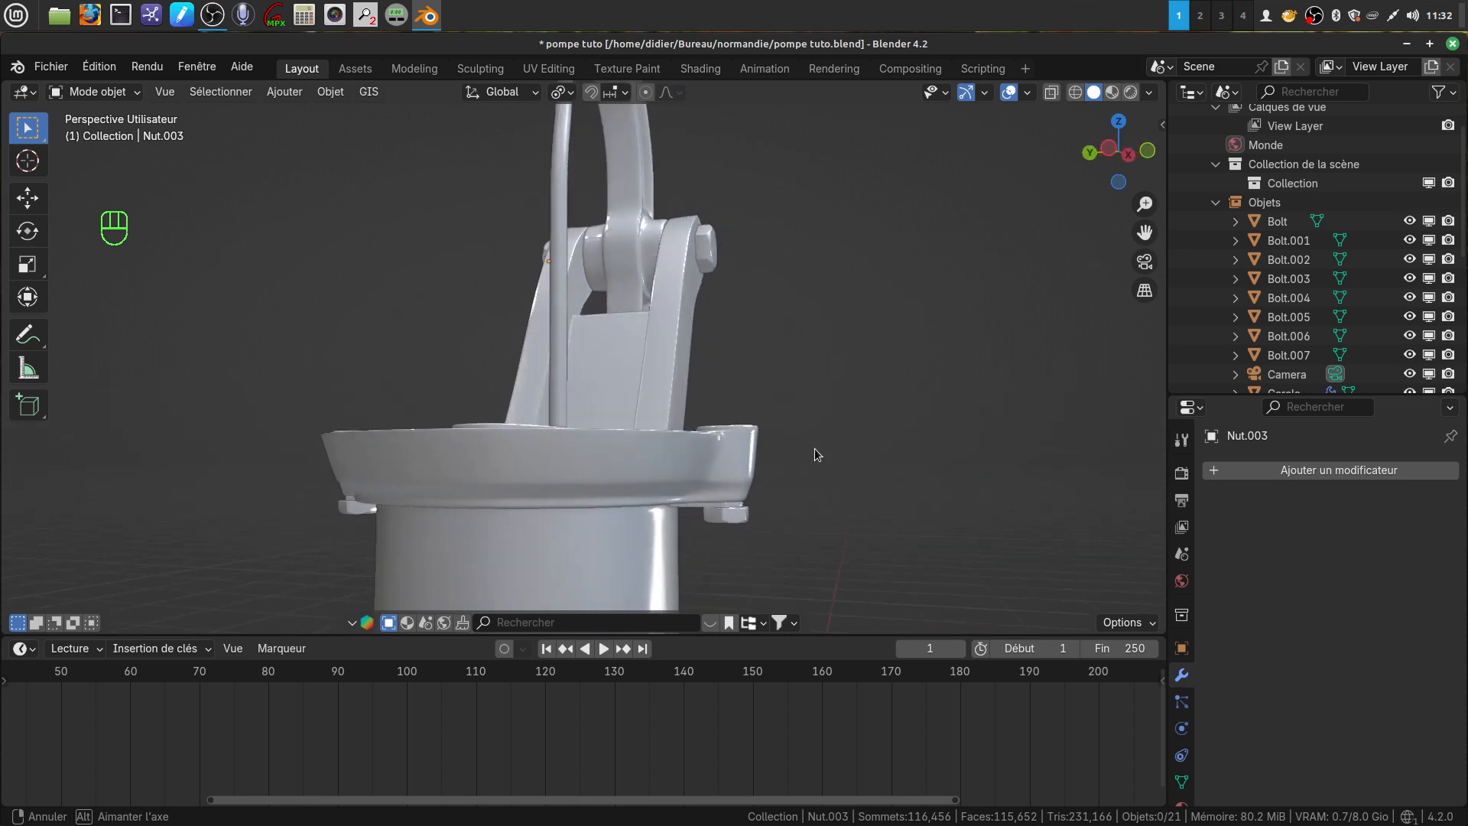
pyautogui.scroll(2, 742, 526)
pyautogui.click(773, 561)
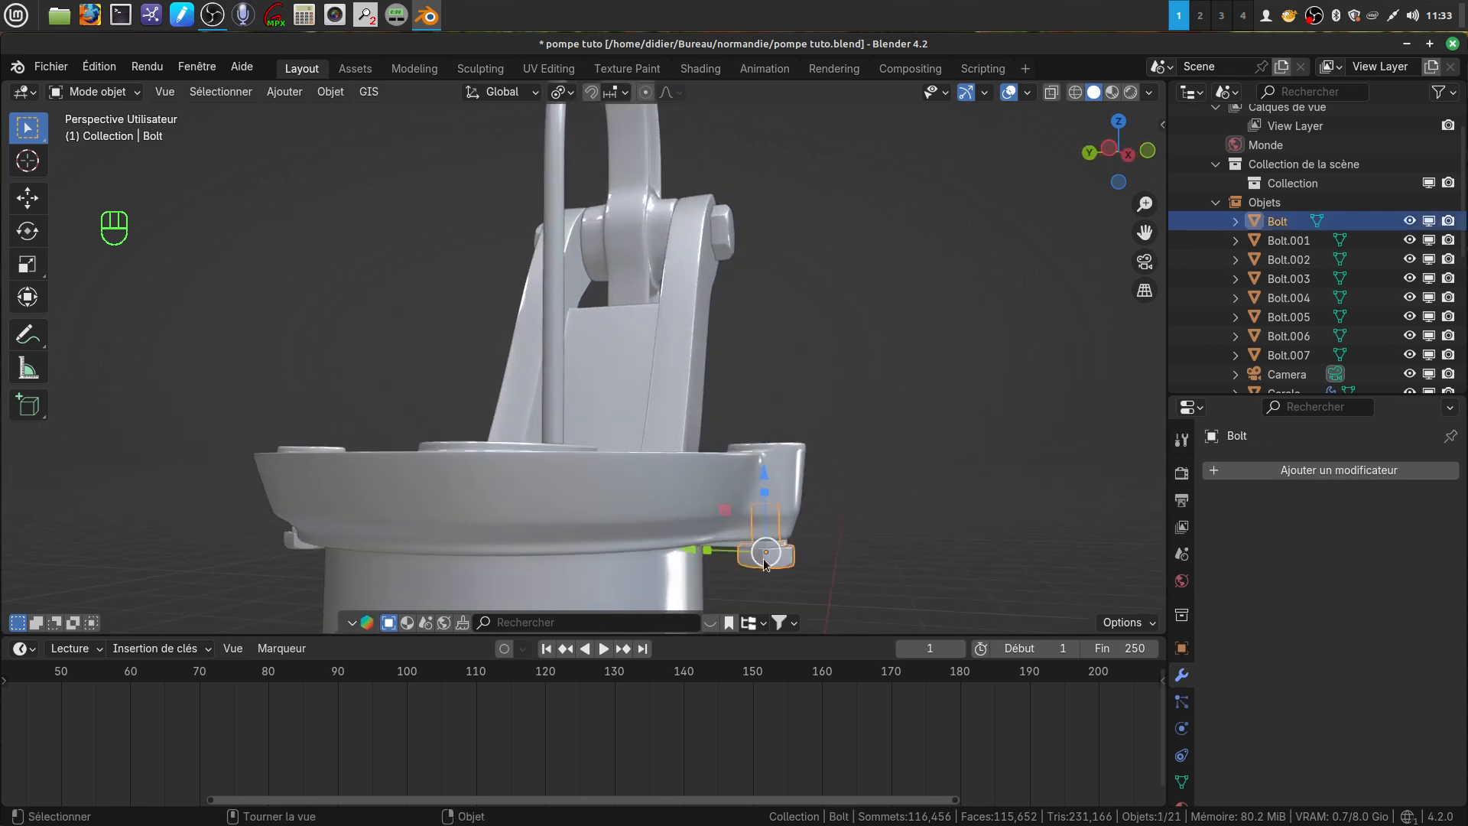
pyautogui.keyDown('shift'); pyautogui.click(303, 558); pyautogui.keyUp('shift')
pyautogui.scroll(-4, 726, 397)
pyautogui.moveTo(857, 290); pyautogui.dragTo(479, 527, button='middle')
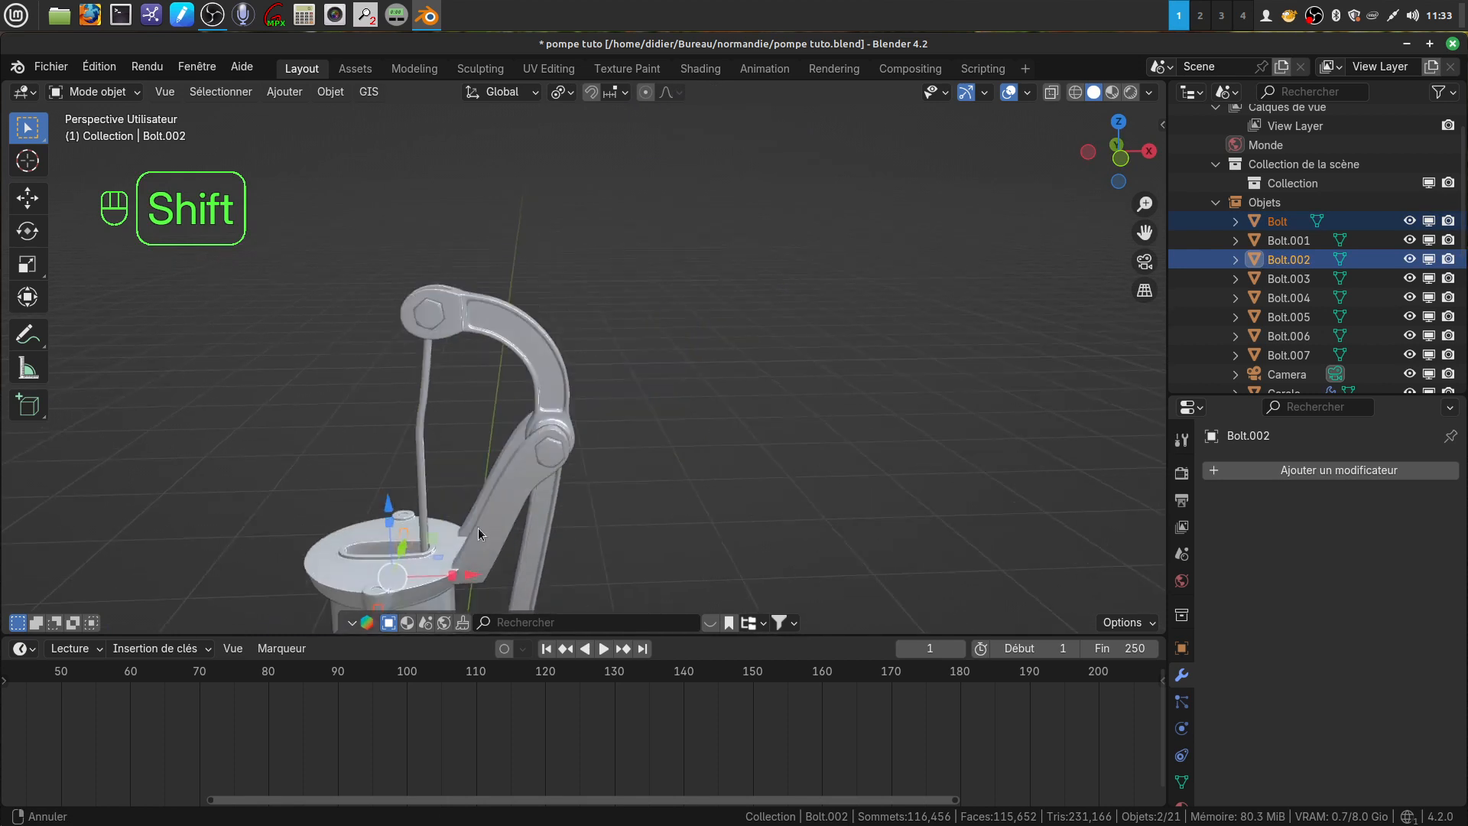
pyautogui.keyDown('shift'); pyautogui.click(548, 450); pyautogui.keyUp('shift')
pyautogui.keyDown('shift'); pyautogui.click(433, 319); pyautogui.keyUp('shift')
# Step: Add the hex nuts of the lower and upper handle pivots to the bolt selection
pyautogui.moveTo(673, 378); pyautogui.dragTo(715, 476, button='middle')
pyautogui.scroll(3, 716, 475)
pyautogui.keyDown('shift'); pyautogui.moveTo(800, 433); pyautogui.dragTo(925, 414, button='middle'); pyautogui.keyUp('shift')
pyautogui.moveTo(788, 467); pyautogui.dragTo(715, 520, button='middle')
pyautogui.scroll(4, 719, 354)
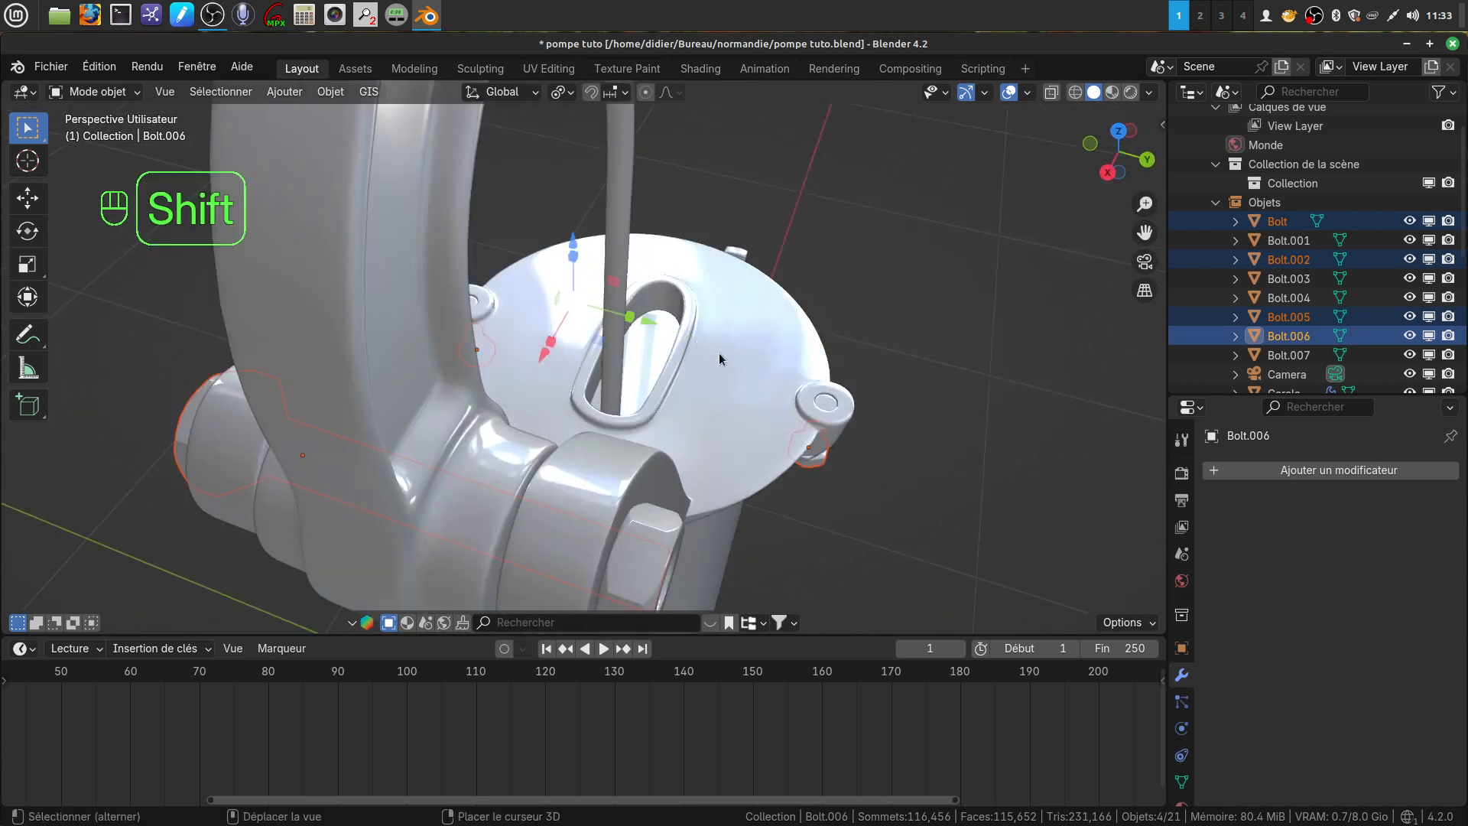
pyautogui.keyDown('shift'); pyautogui.click(664, 538); pyautogui.keyUp('shift')
pyautogui.scroll(-5, 770, 431)
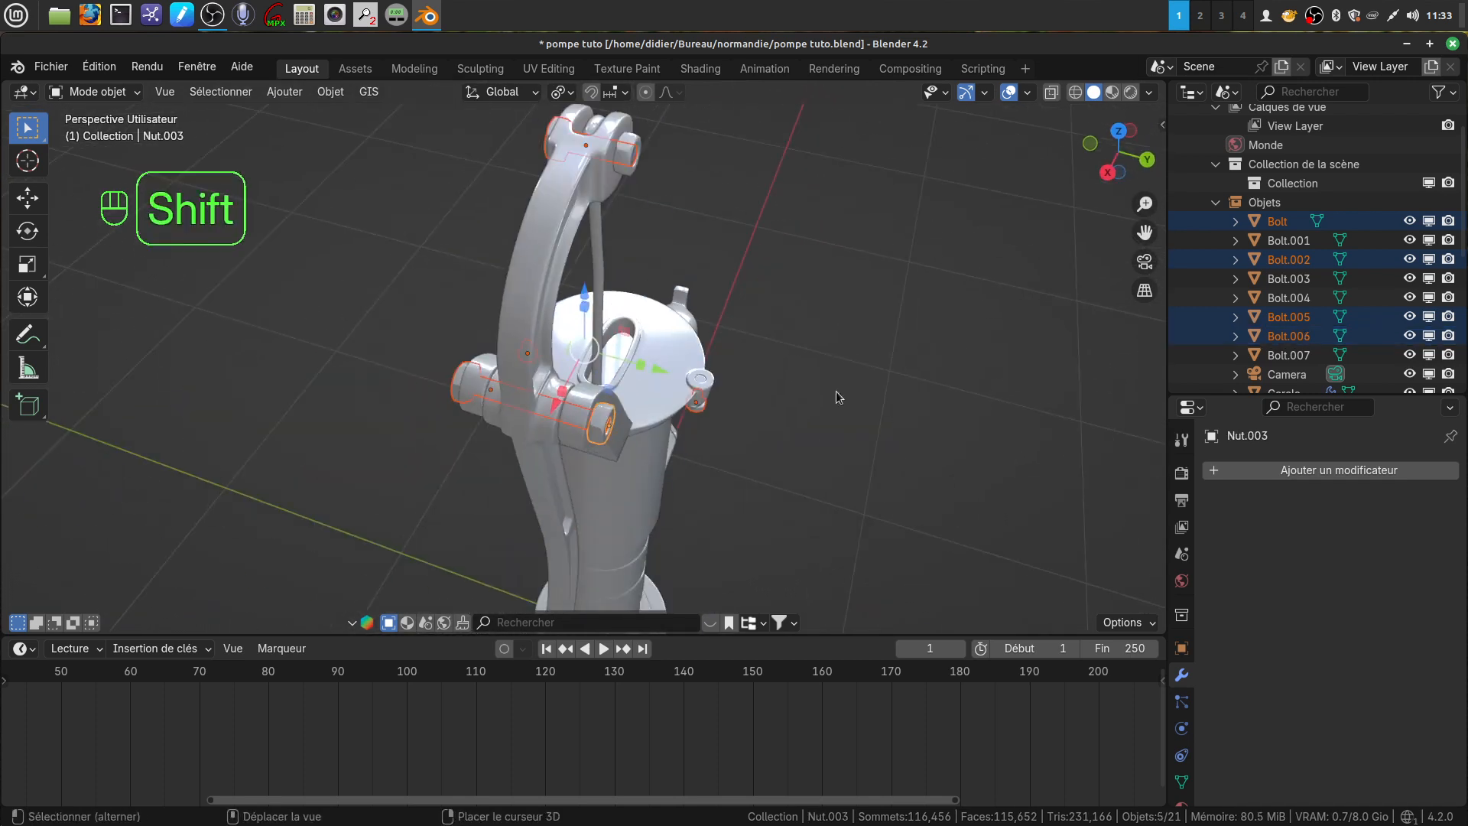
pyautogui.keyDown('shift'); pyautogui.click(639, 140); pyautogui.keyUp('shift')
# Step: Join the selected bolts and nuts into a single object
pyautogui.scroll(-6, 697, 331)
pyautogui.moveTo(697, 330); pyautogui.dragTo(781, 217, button='middle')
pyautogui.scroll(-3, 782, 218)
pyautogui.keyDown('shift'); pyautogui.moveTo(740, 431); pyautogui.dragTo(679, 472, button='middle'); pyautogui.keyUp('shift')
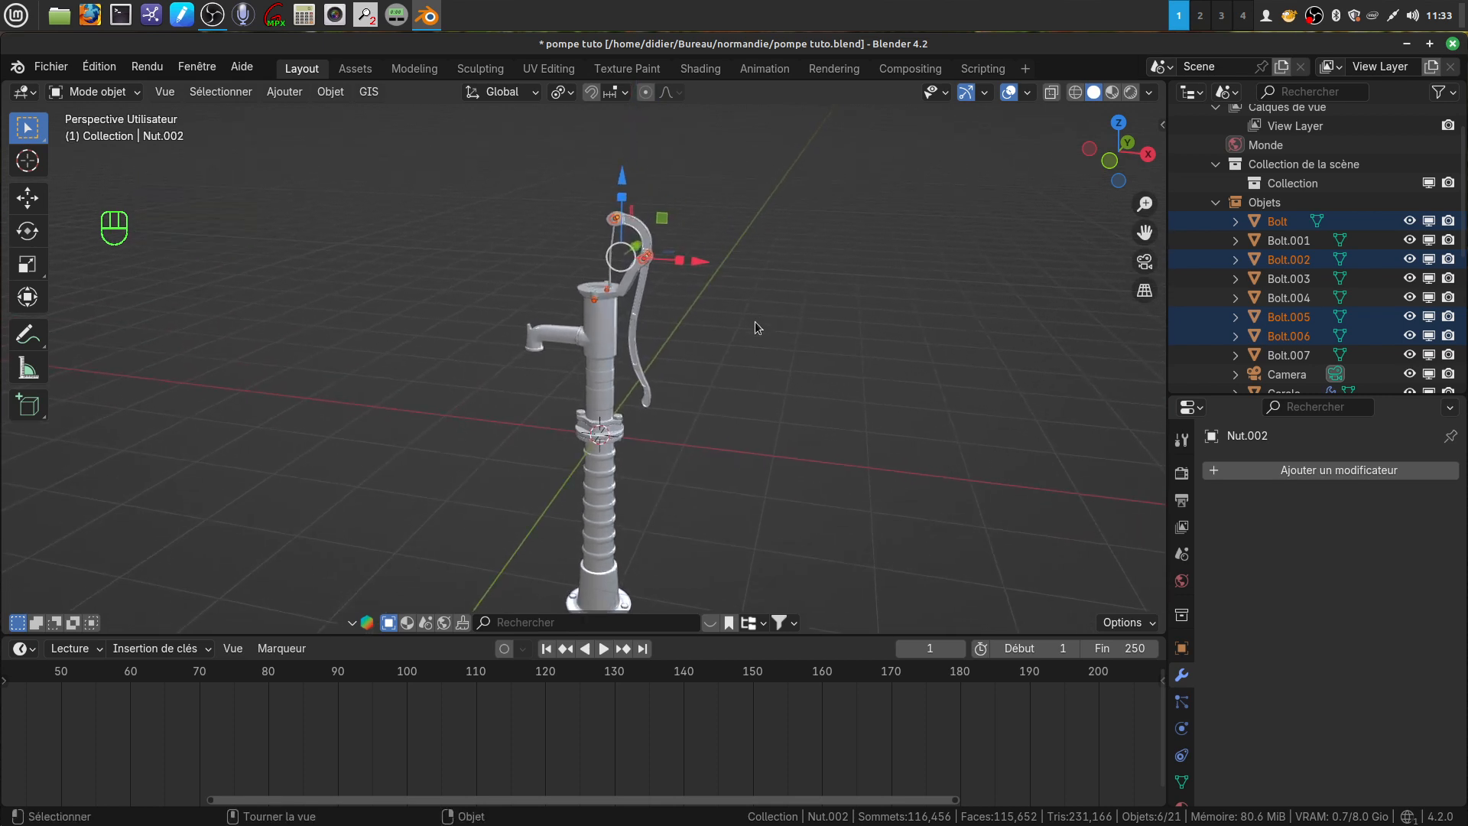
pyautogui.rightClick(754, 322)
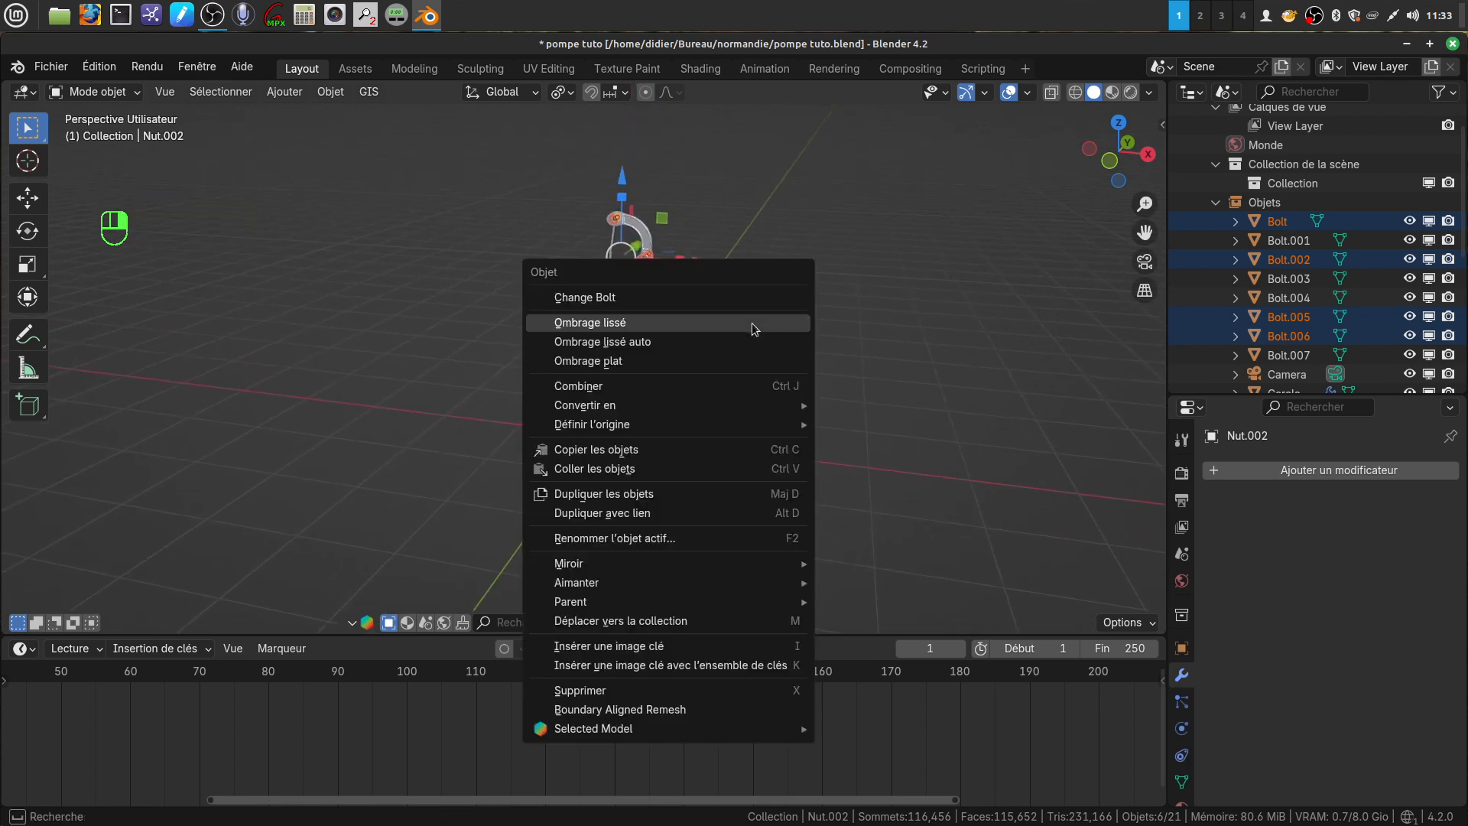
pyautogui.click(670, 379)
# Step: Inspect the joined bolts and nuts on the pump, from the handle pivots down to the flange joint
pyautogui.keyDown('shift'); pyautogui.moveTo(685, 369); pyautogui.dragTo(647, 291, button='middle'); pyautogui.keyUp('shift')
pyautogui.scroll(4, 704, 391)
pyautogui.scroll(2, 653, 416)
pyautogui.scroll(-4, 510, 471)
pyautogui.keyDown('shift'); pyautogui.moveTo(530, 454); pyautogui.dragTo(513, 592, button='middle'); pyautogui.keyUp('shift')
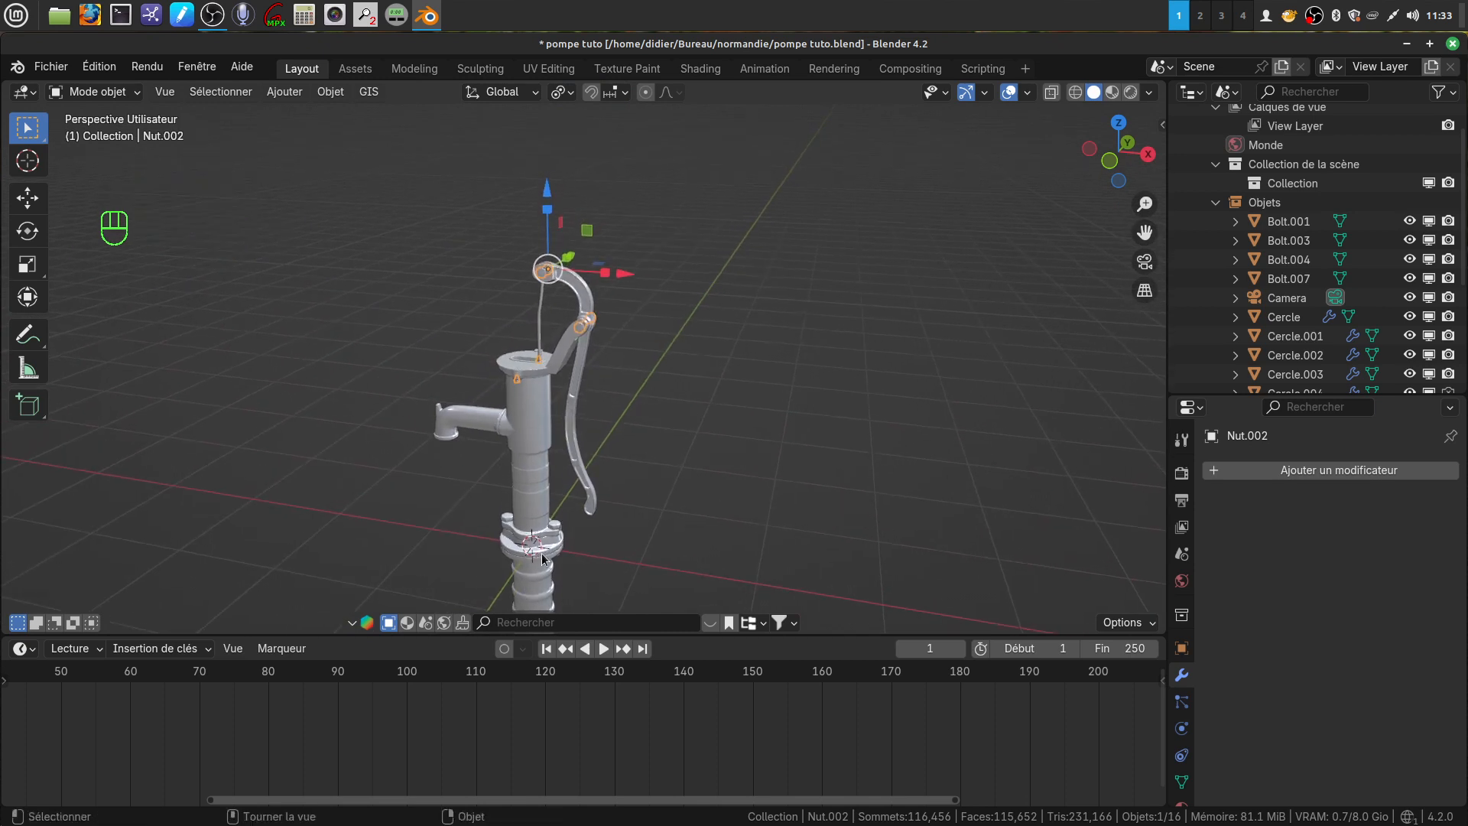
pyautogui.scroll(5, 515, 425)
pyautogui.keyDown('shift'); pyautogui.moveTo(516, 425); pyautogui.dragTo(464, 373, button='middle'); pyautogui.keyUp('shift')
pyautogui.scroll(5, 573, 439)
pyautogui.scroll(-3, 526, 392)
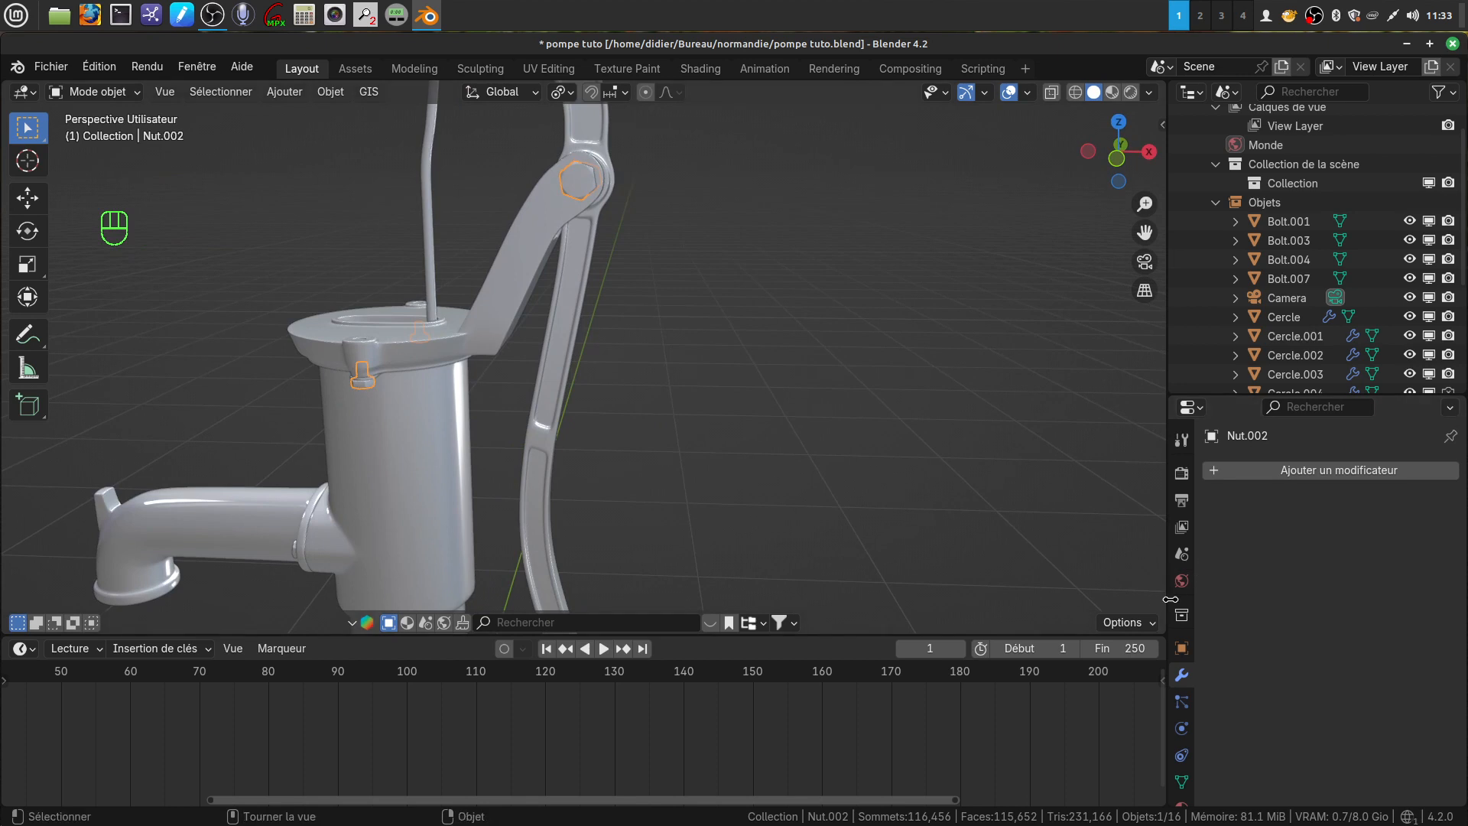
# Step: Create a new material on the joined hardware and assign an Image Texture to its base color
pyautogui.scroll(-3, 749, 415)
pyautogui.scroll(3, 678, 360)
pyautogui.scroll(-2, 1184, 726)
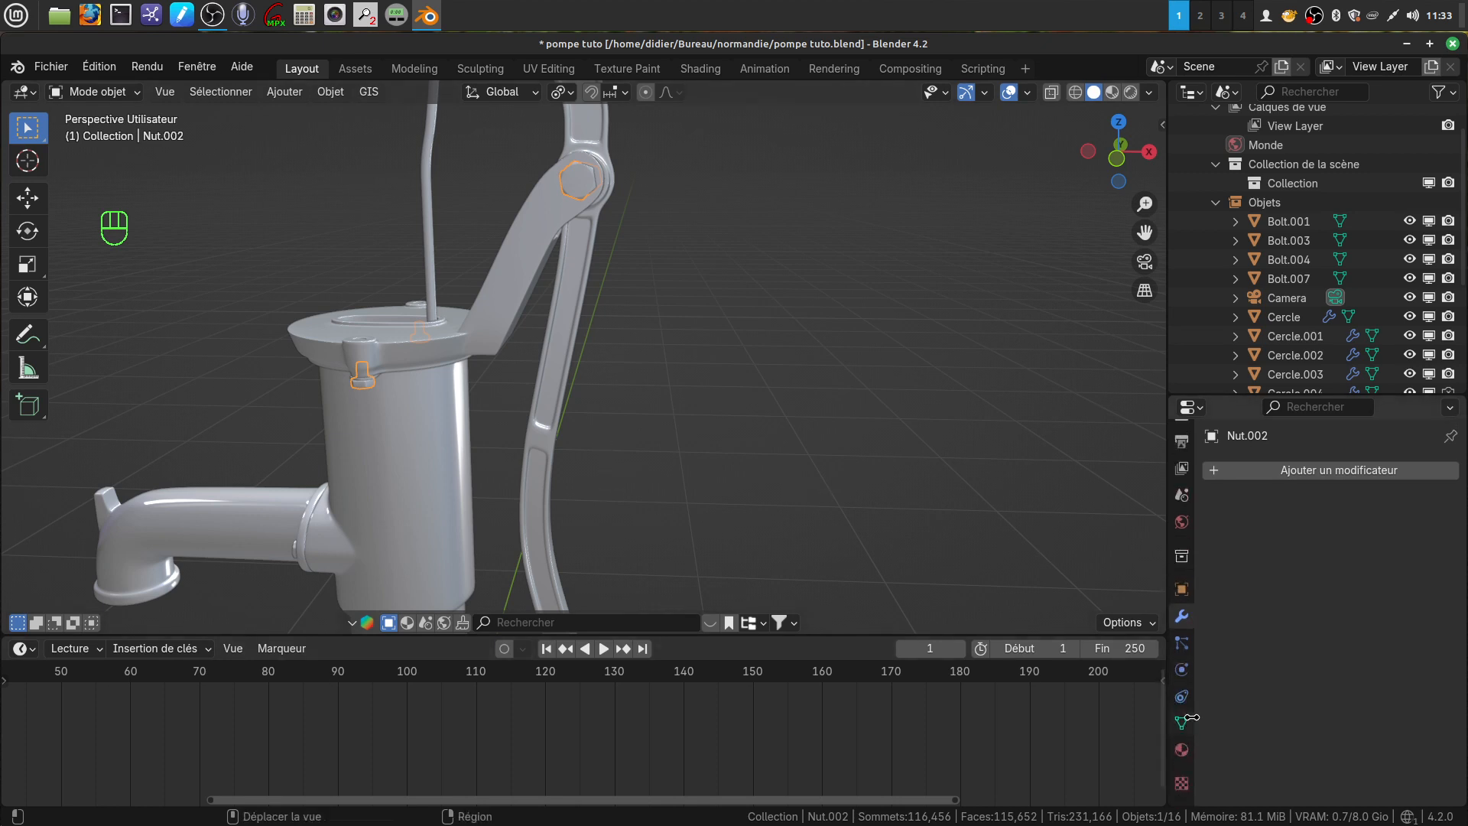
pyautogui.click(1182, 751)
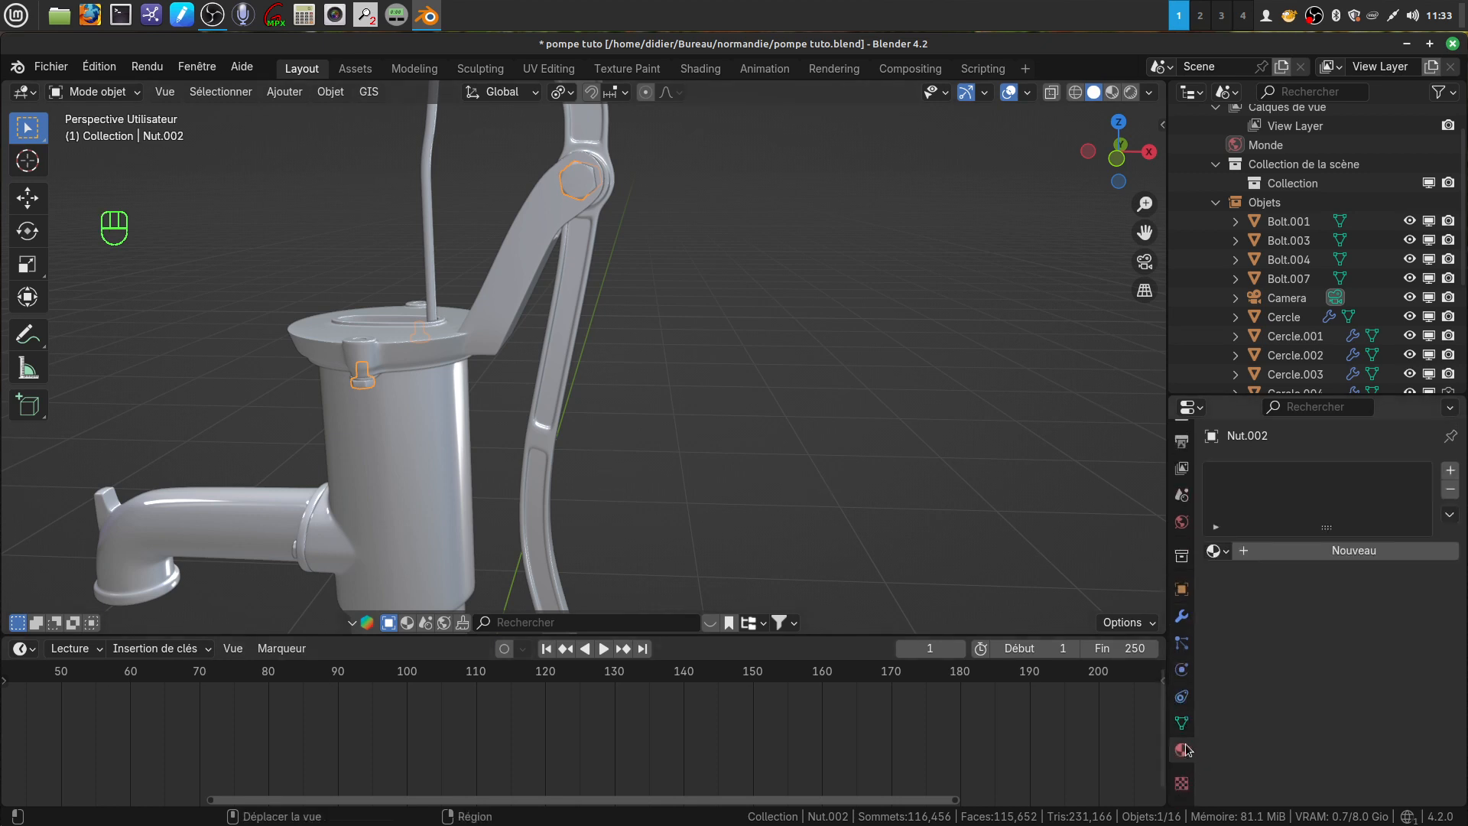
pyautogui.click(1341, 555)
pyautogui.scroll(-3, 1336, 570)
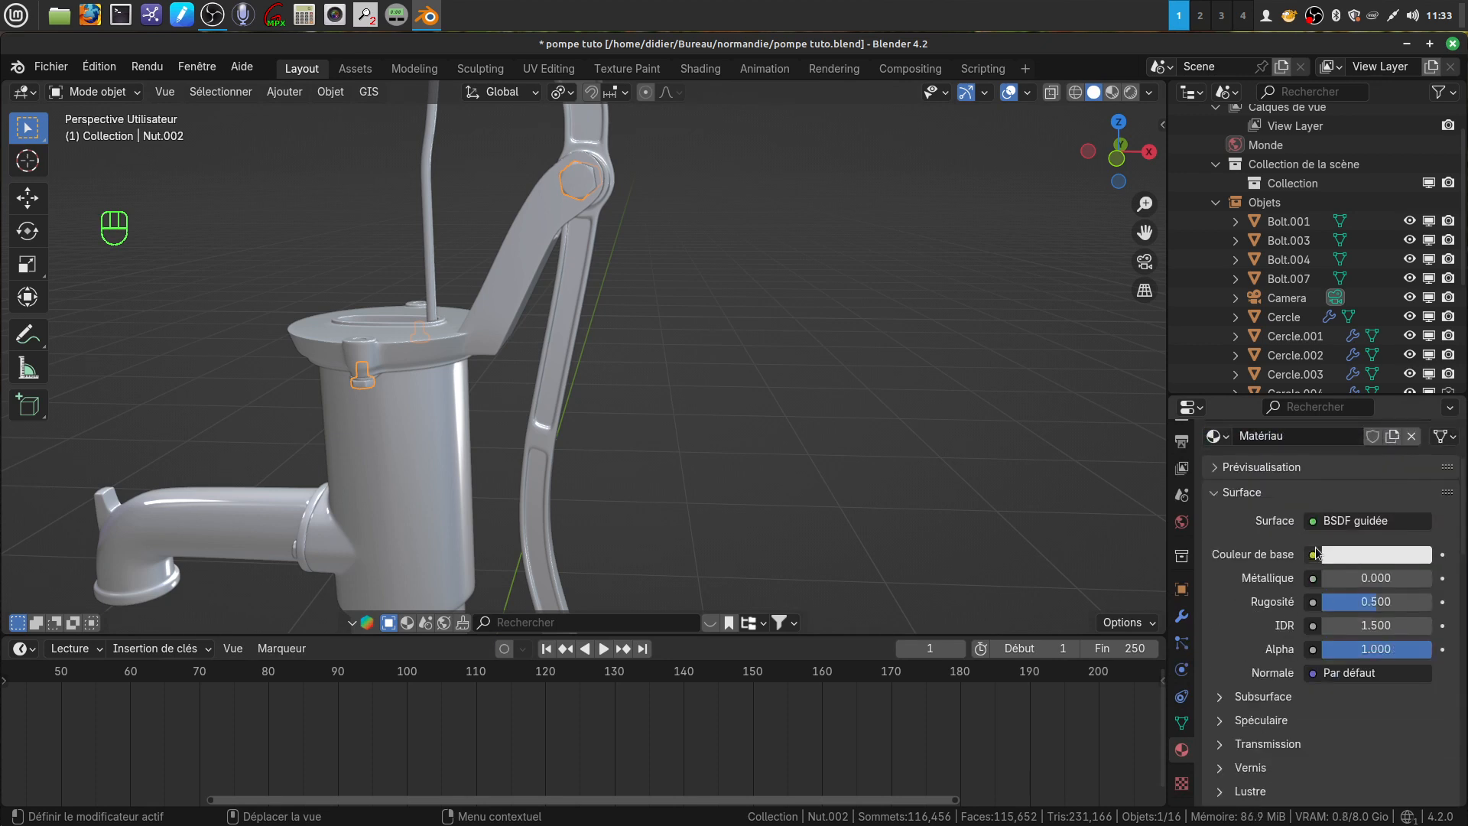
pyautogui.click(1313, 556)
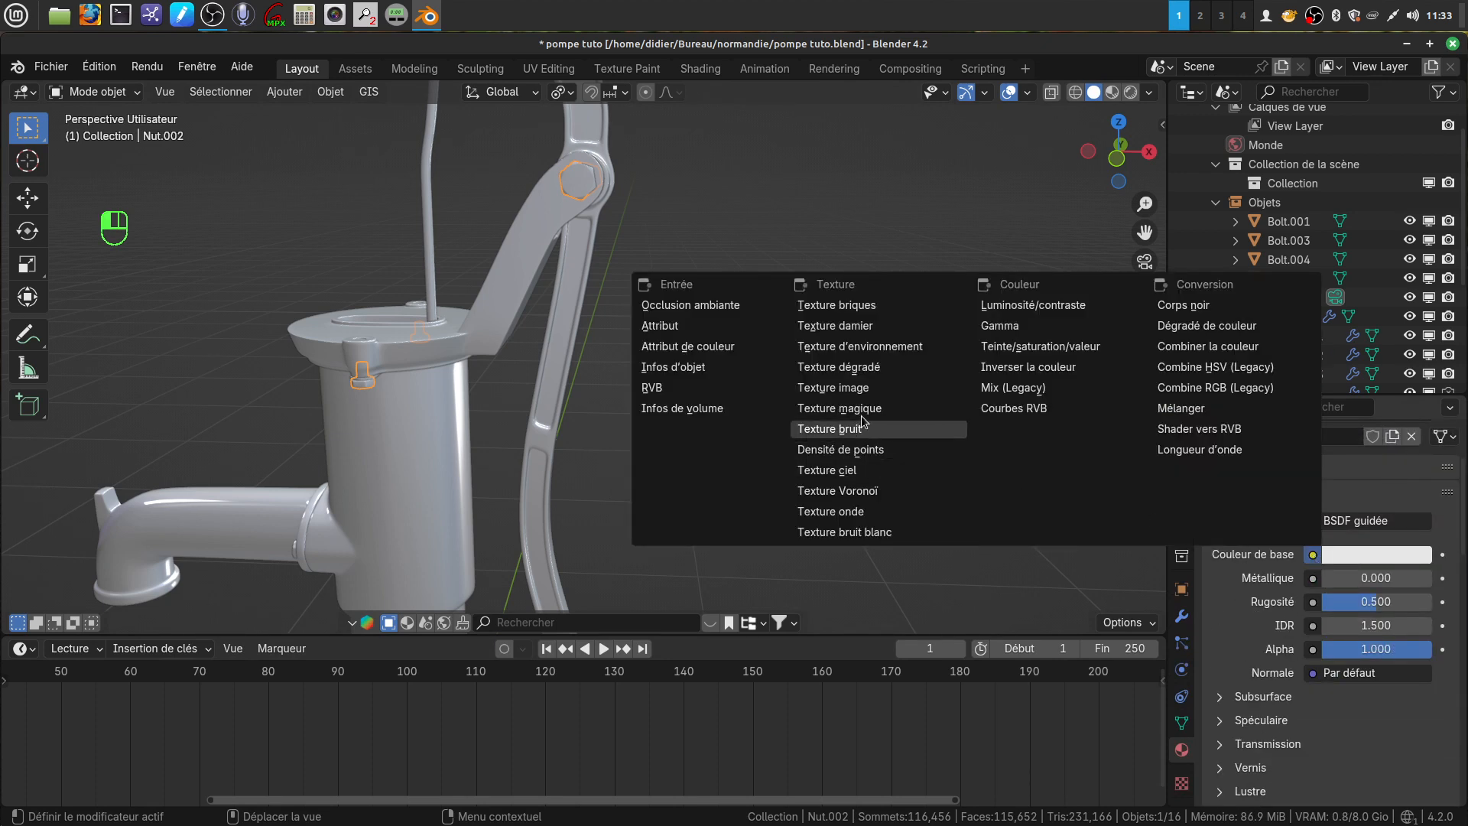
pyautogui.click(849, 389)
# Step: Set the hardware material's metallic value to 1.000 and its roughness to 0.190
pyautogui.scroll(-3, 1229, 616)
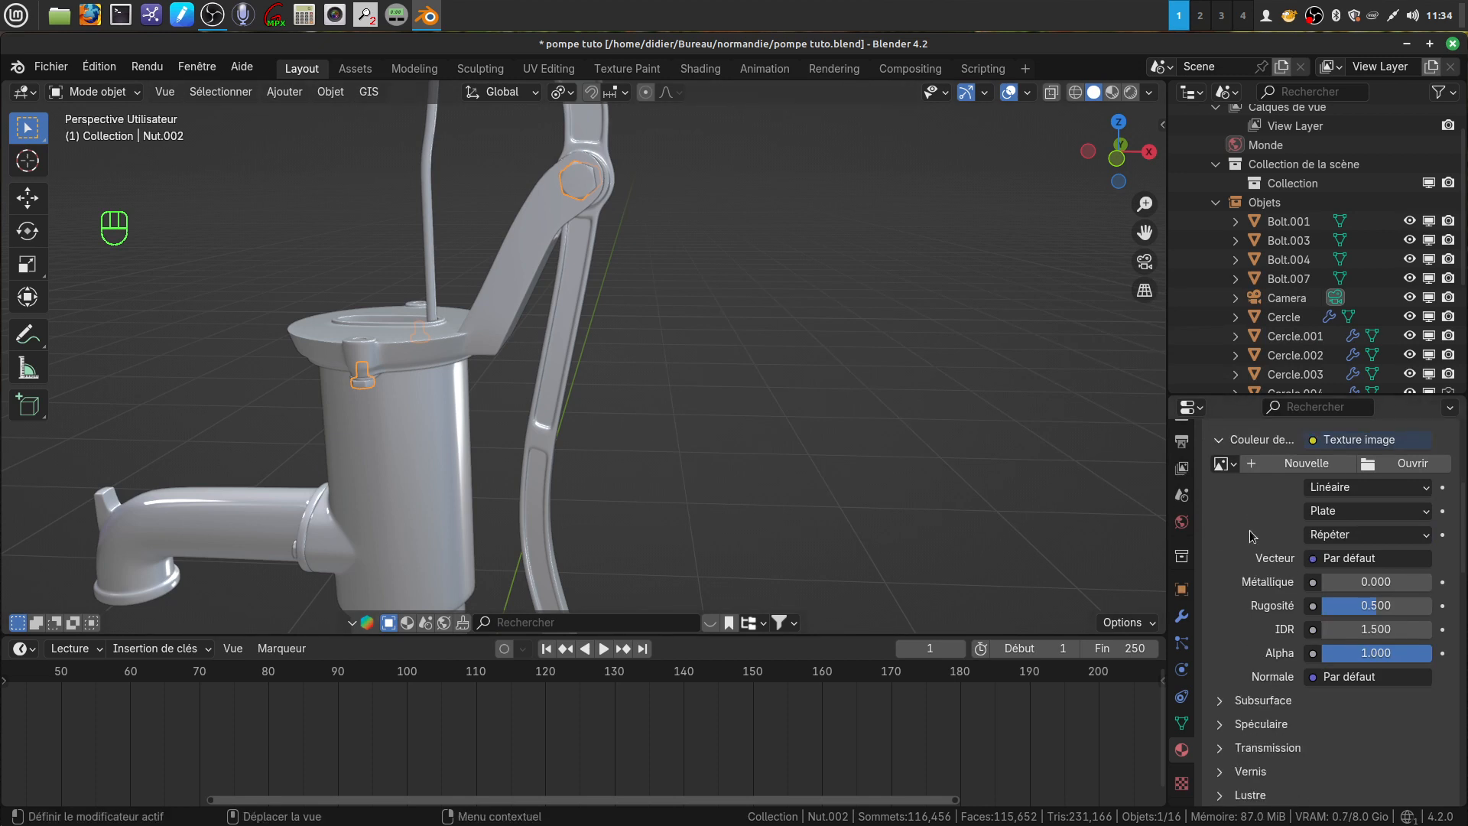
pyautogui.scroll(2, 1255, 535)
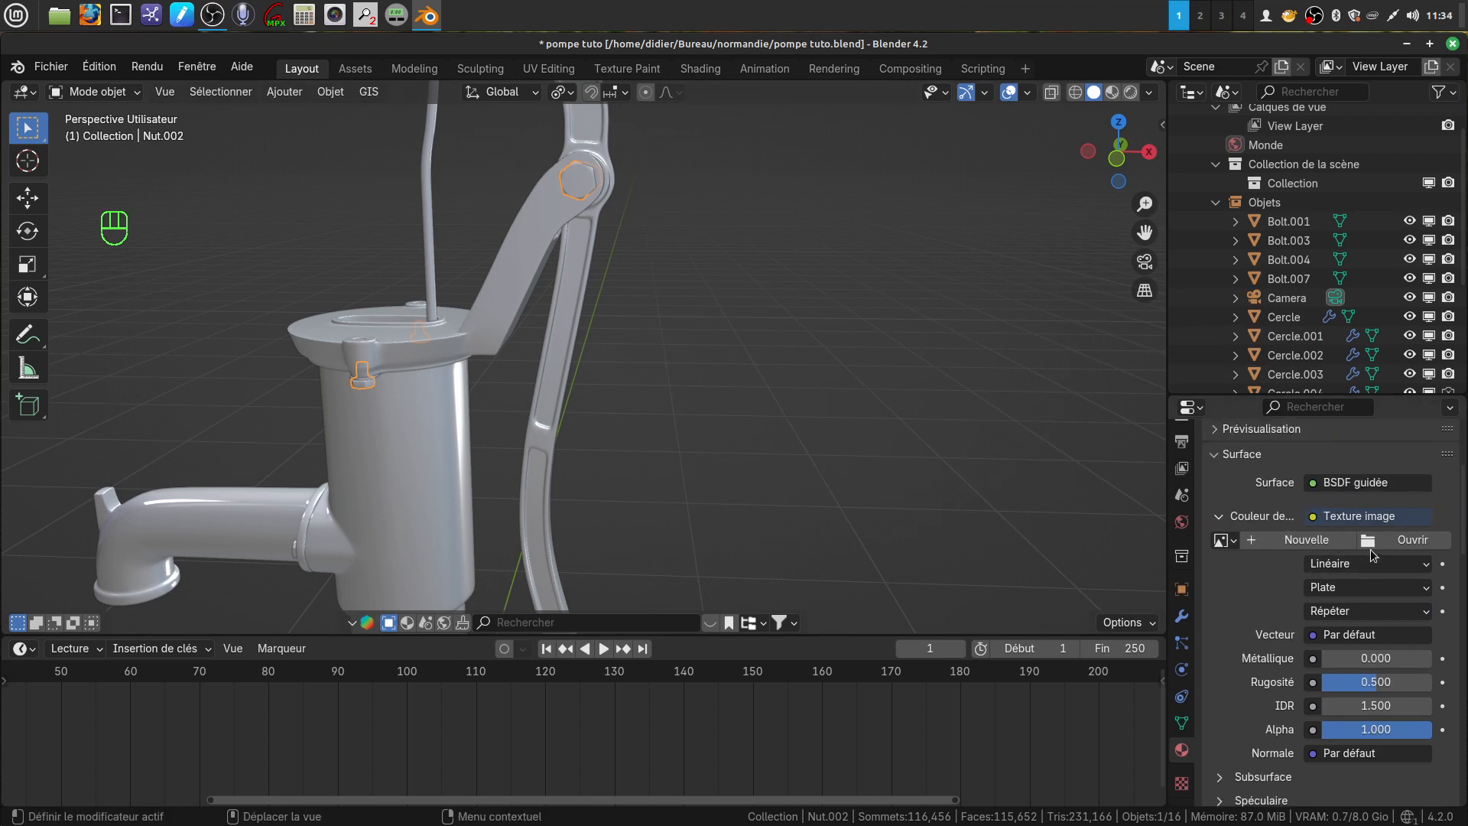
pyautogui.scroll(-1, 1252, 618)
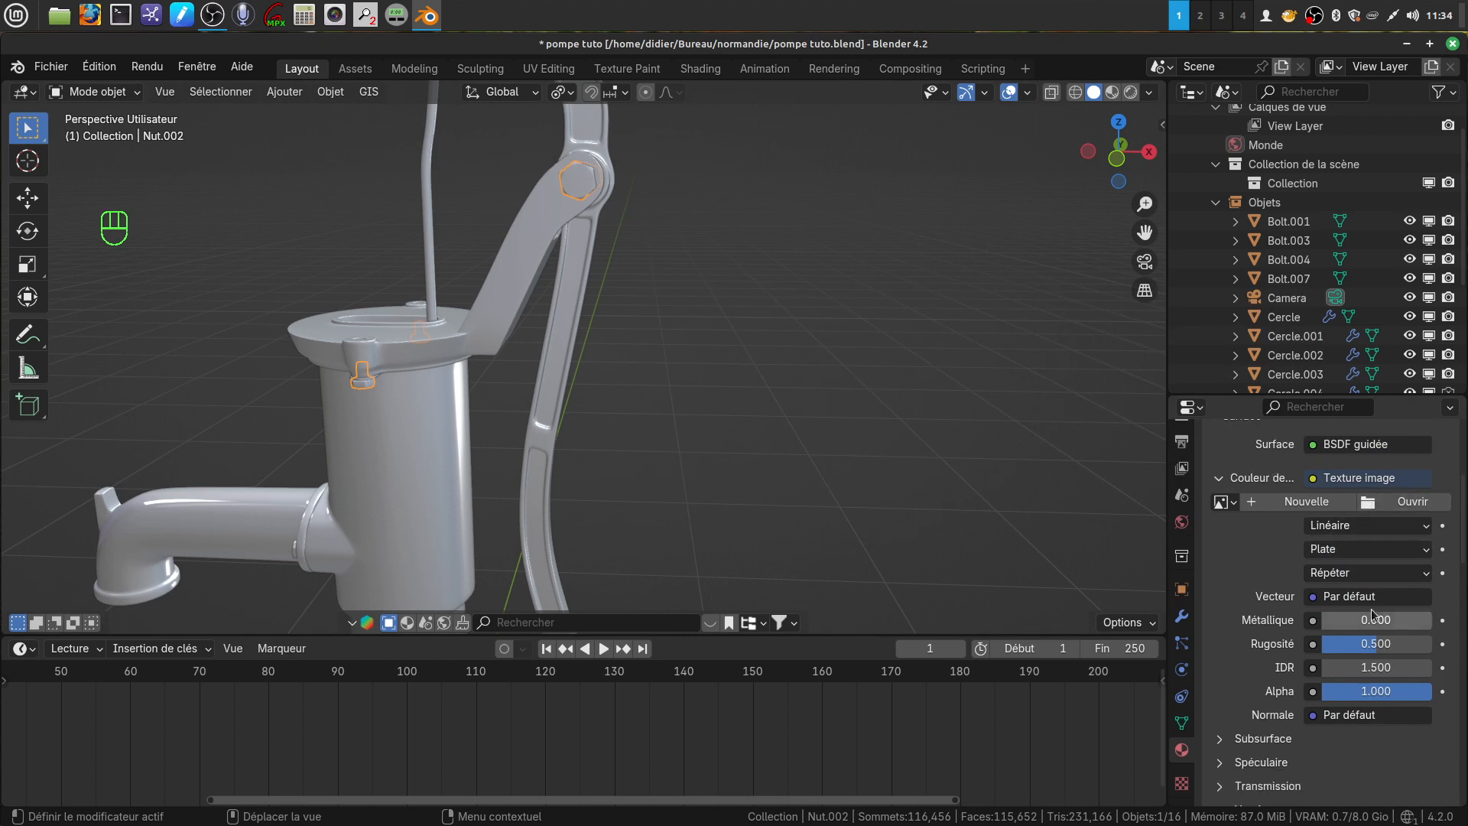
pyautogui.moveTo(1343, 626); pyautogui.dragTo(1373, 626)
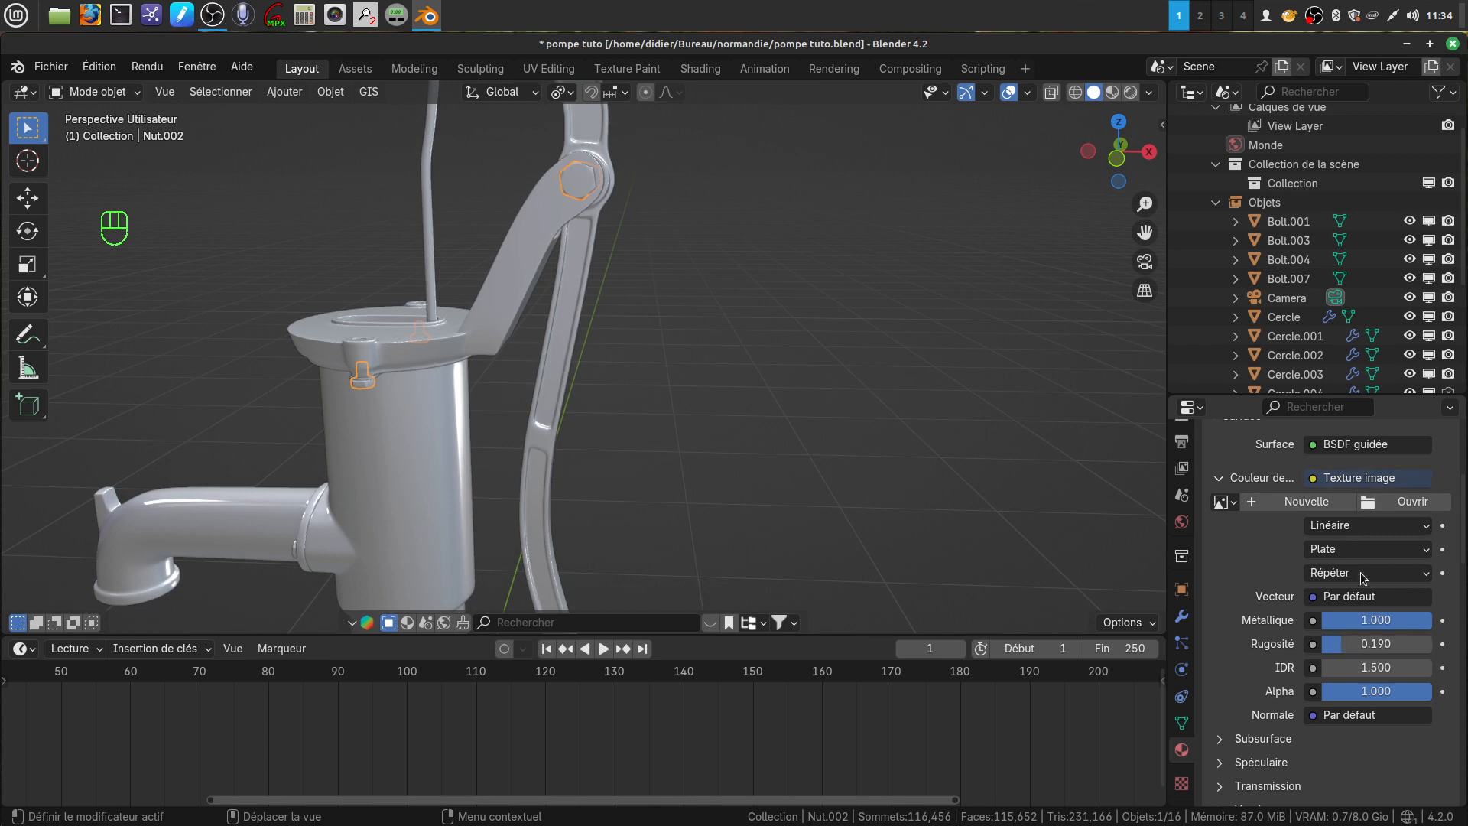
pyautogui.scroll(-1, 1292, 635)
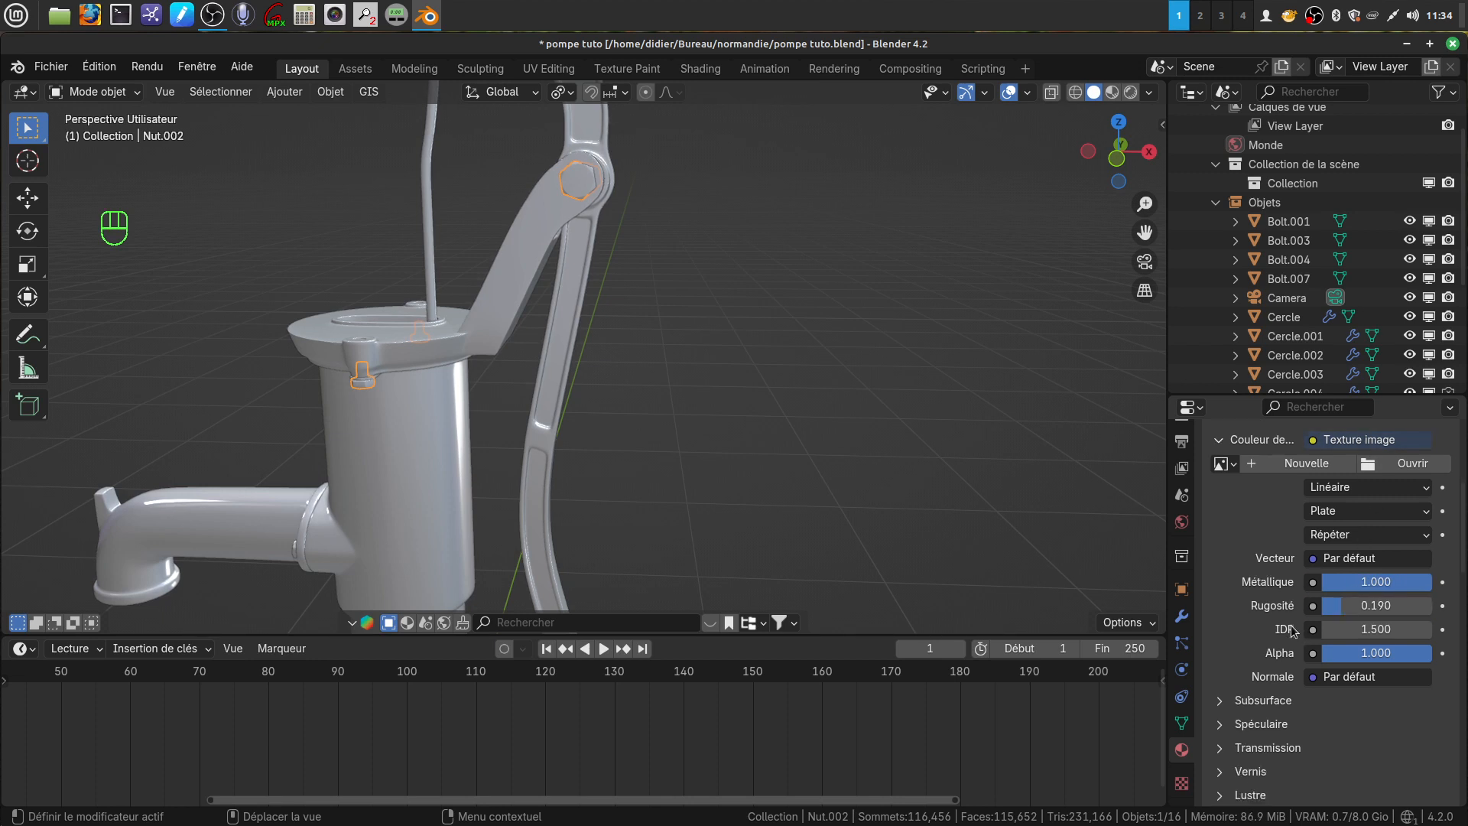
# Step: Feed the image texture's vector from a Texture Coordinate node and set its projection to Box
pyautogui.click(1318, 561)
pyautogui.click(878, 402)
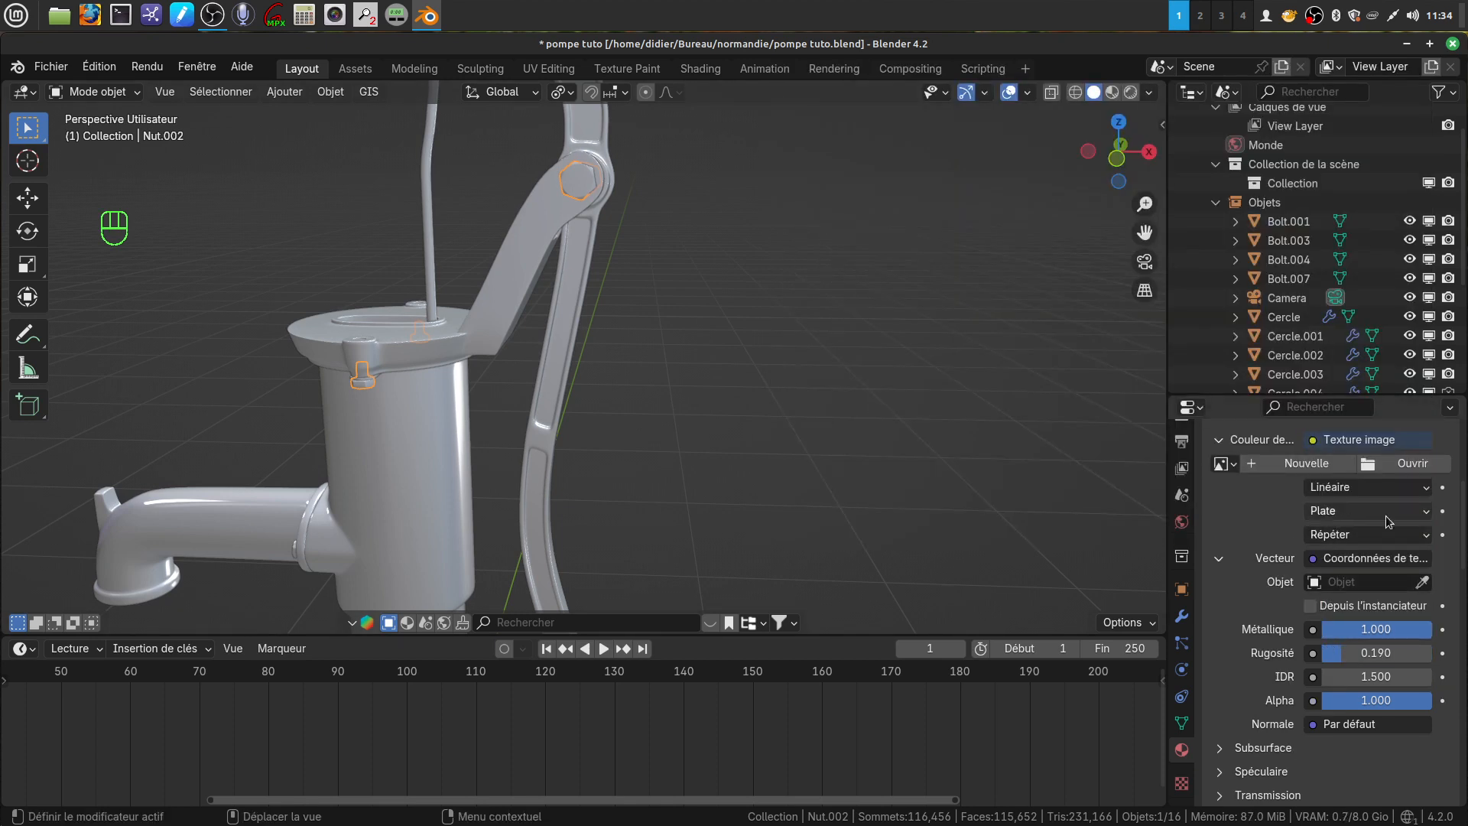
pyautogui.click(1427, 517)
pyautogui.click(1344, 585)
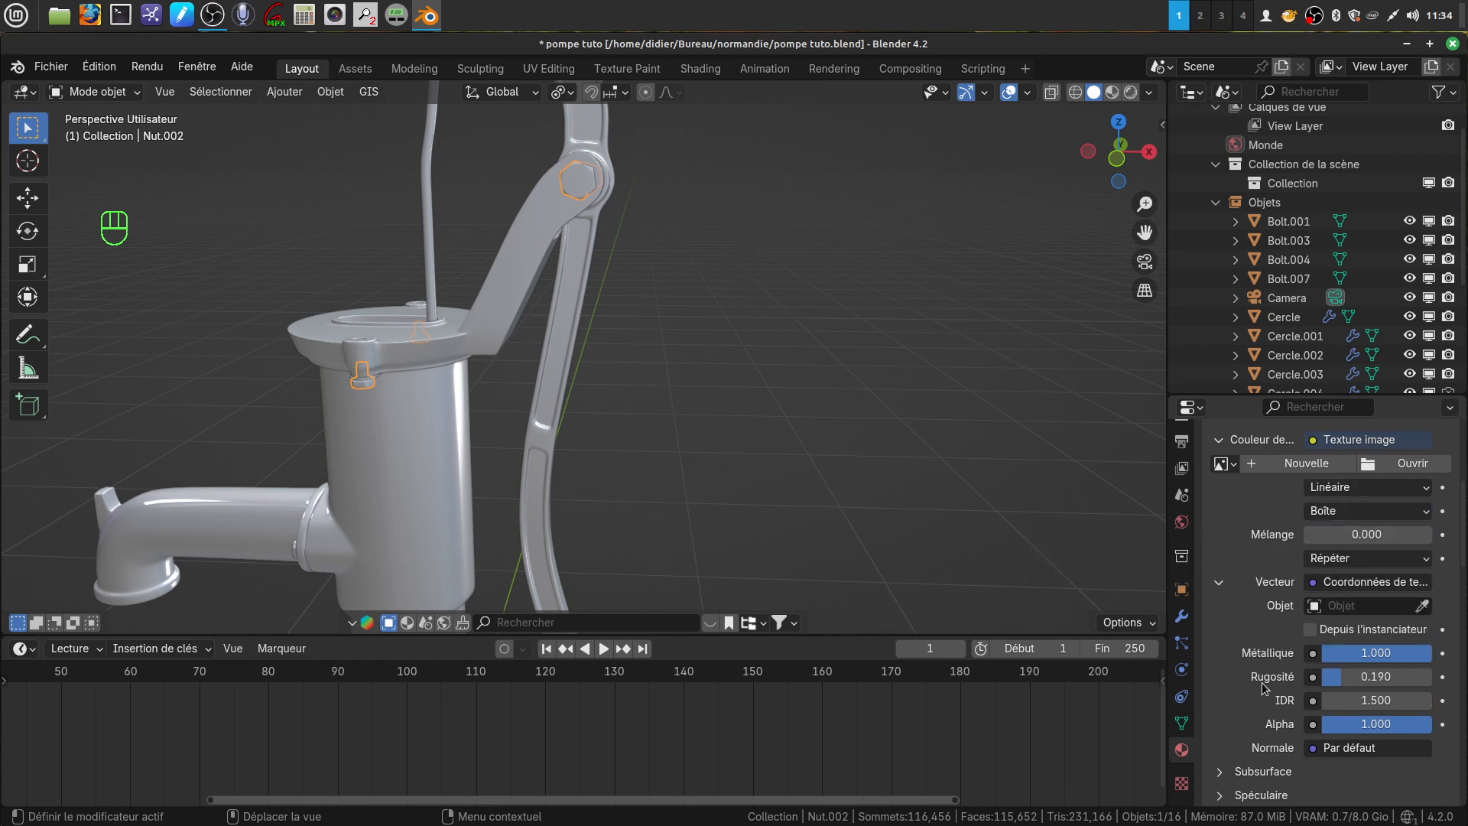
# Step: Load TexturesCom_MetalBare0104_2_M.png from the pompe folder into the image texture
pyautogui.click(1368, 464)
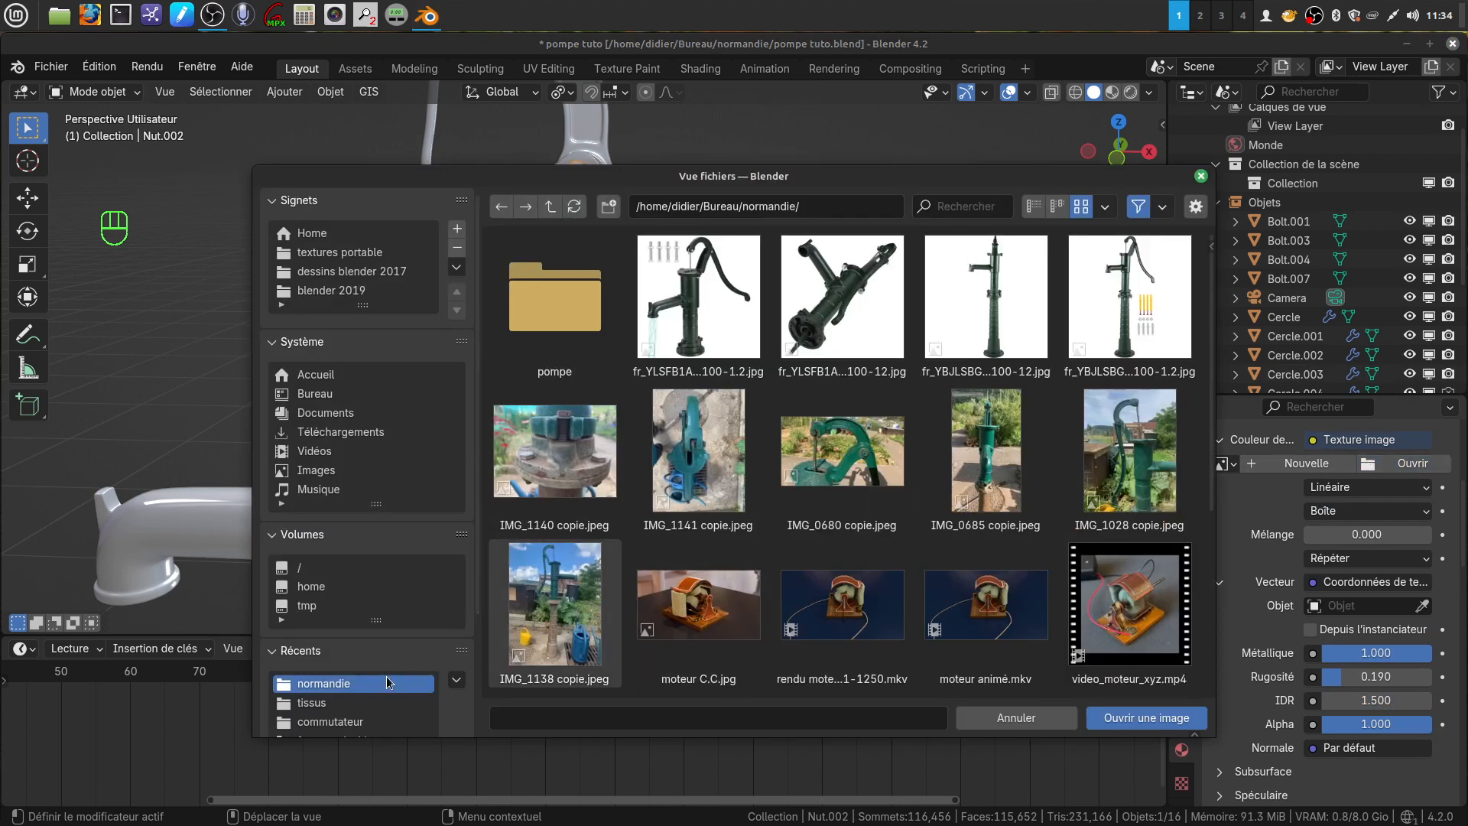
pyautogui.click(558, 325)
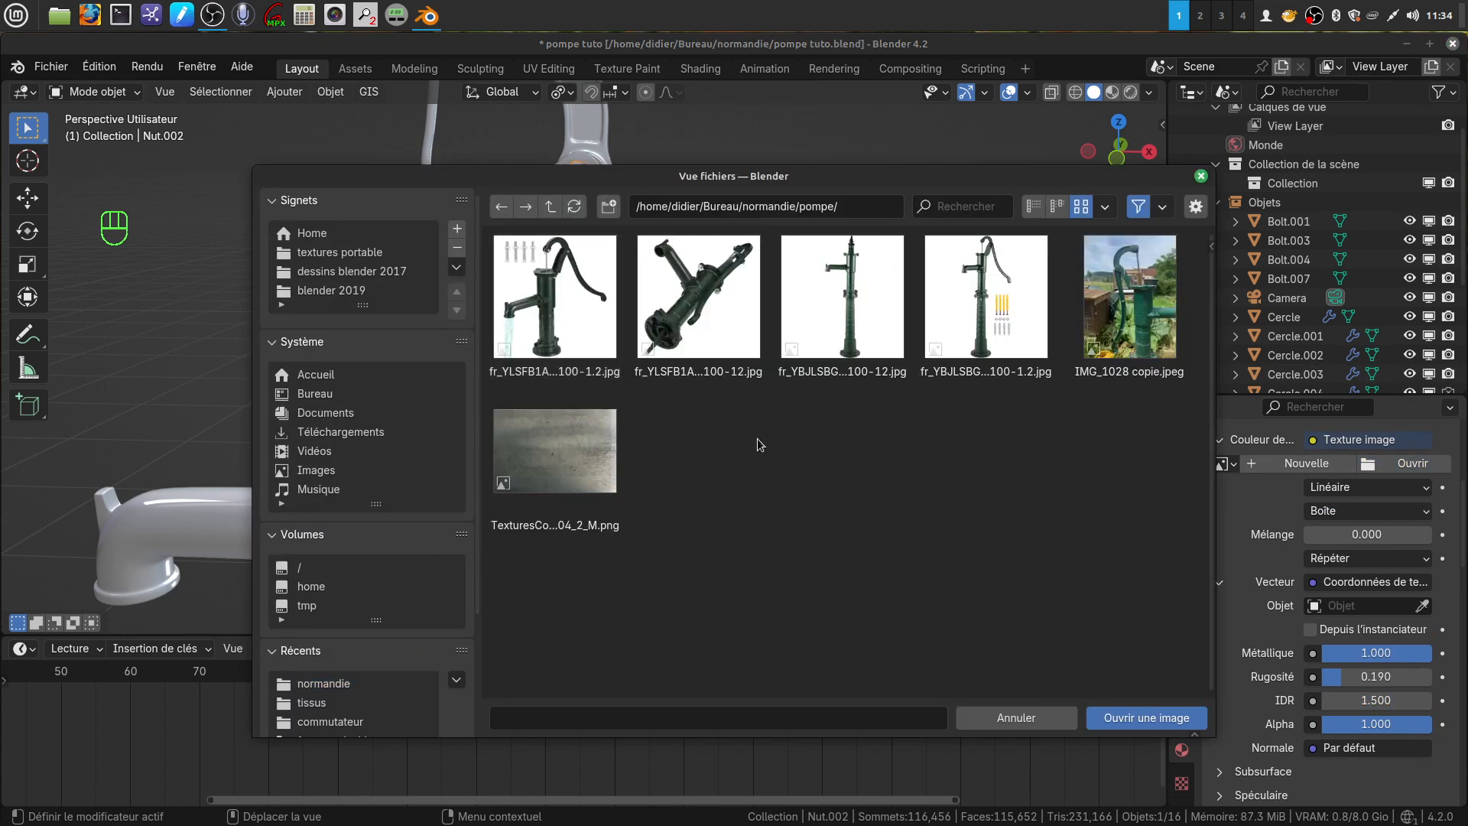
pyautogui.click(554, 451)
pyautogui.click(1146, 717)
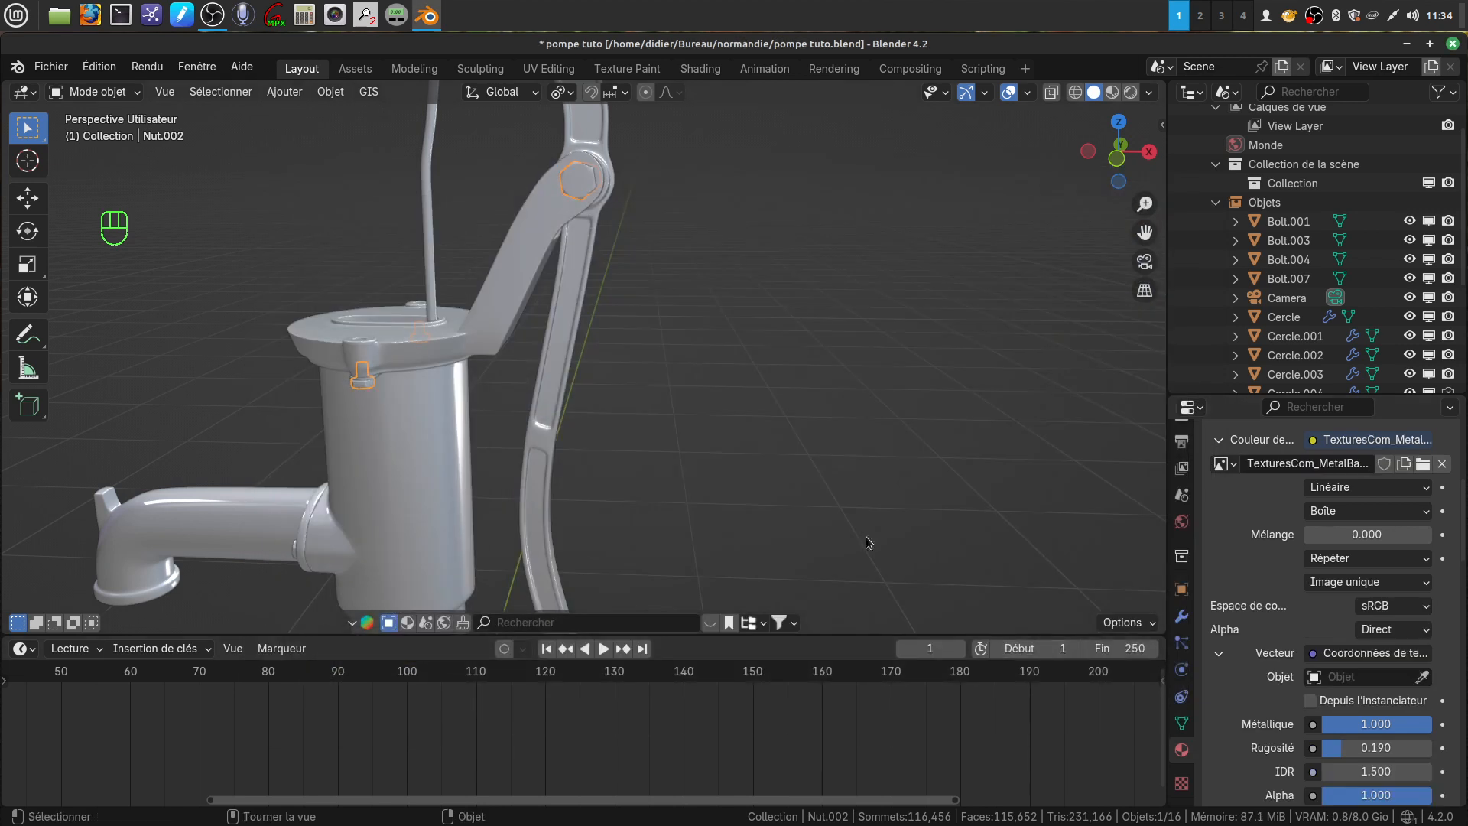
# Step: Show the viewport in rendered shading, deselect everything and examine the textured nuts at the handle pivots
pyautogui.scroll(-3, 739, 397)
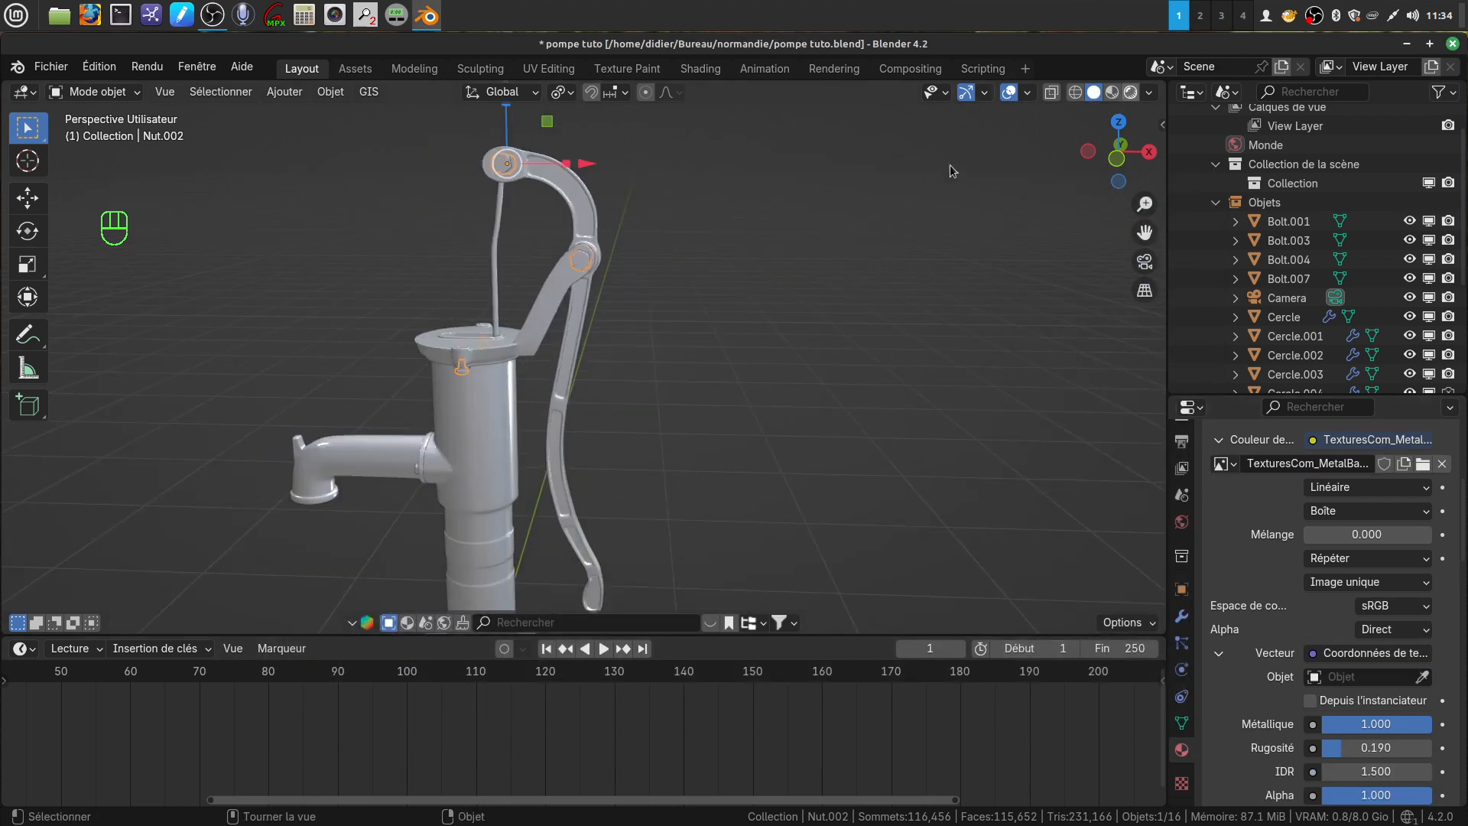
pyautogui.click(1130, 92)
pyautogui.scroll(5, 643, 448)
pyautogui.moveTo(610, 261); pyautogui.dragTo(717, 301, button='middle')
pyautogui.click(717, 298)
pyautogui.keyDown('shift'); pyautogui.moveTo(698, 225); pyautogui.dragTo(483, 407, button='middle'); pyautogui.keyUp('shift')
pyautogui.scroll(6, 649, 457)
pyautogui.scroll(-3, 676, 405)
pyautogui.scroll(-3, 483, 406)
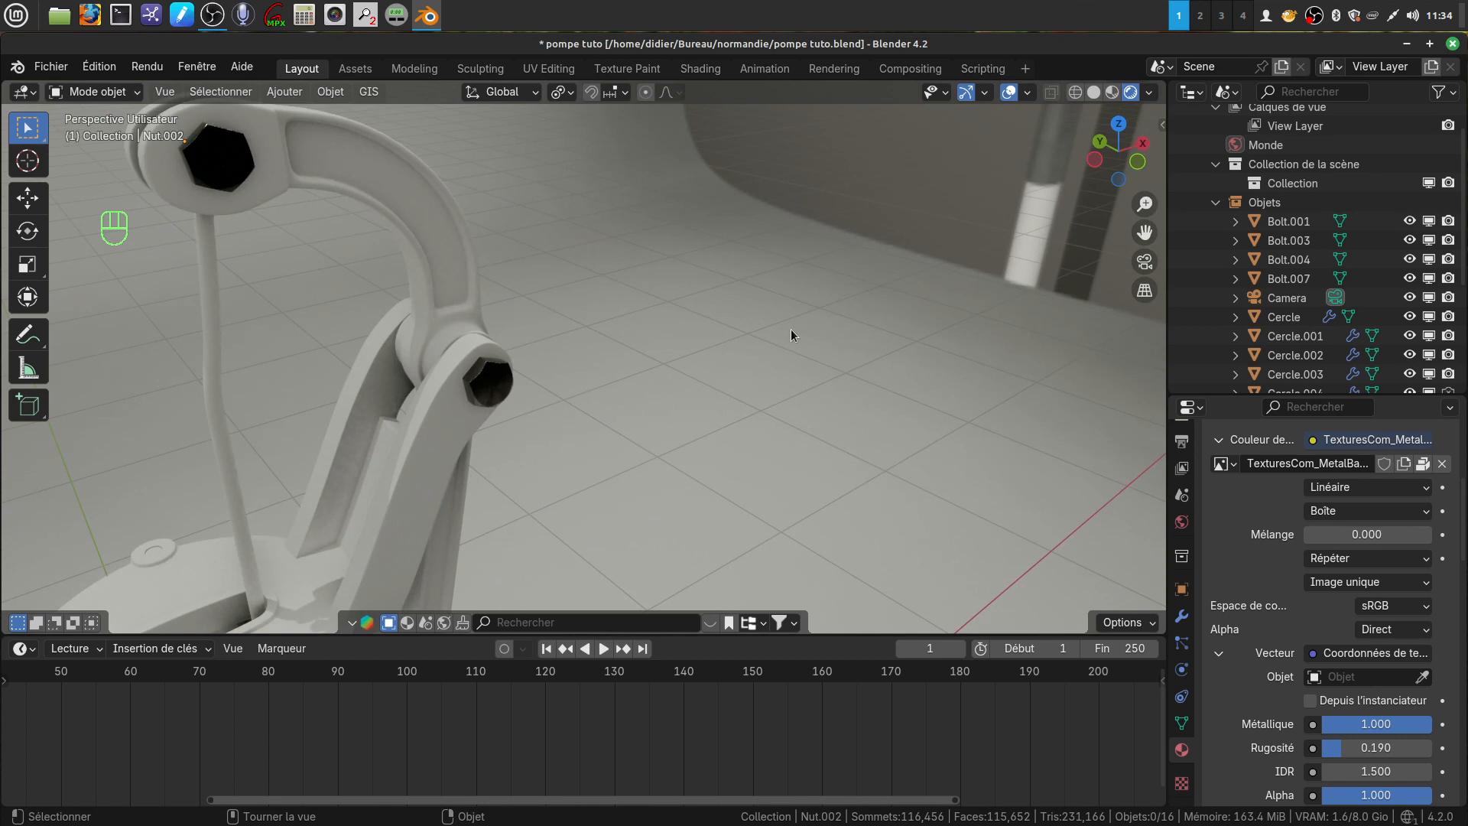
# Step: Split the 3D viewport vertically, turn the new area into a Shader Editor and hide its sidebar
pyautogui.moveTo(1161, 79); pyautogui.dragTo(518, 100)
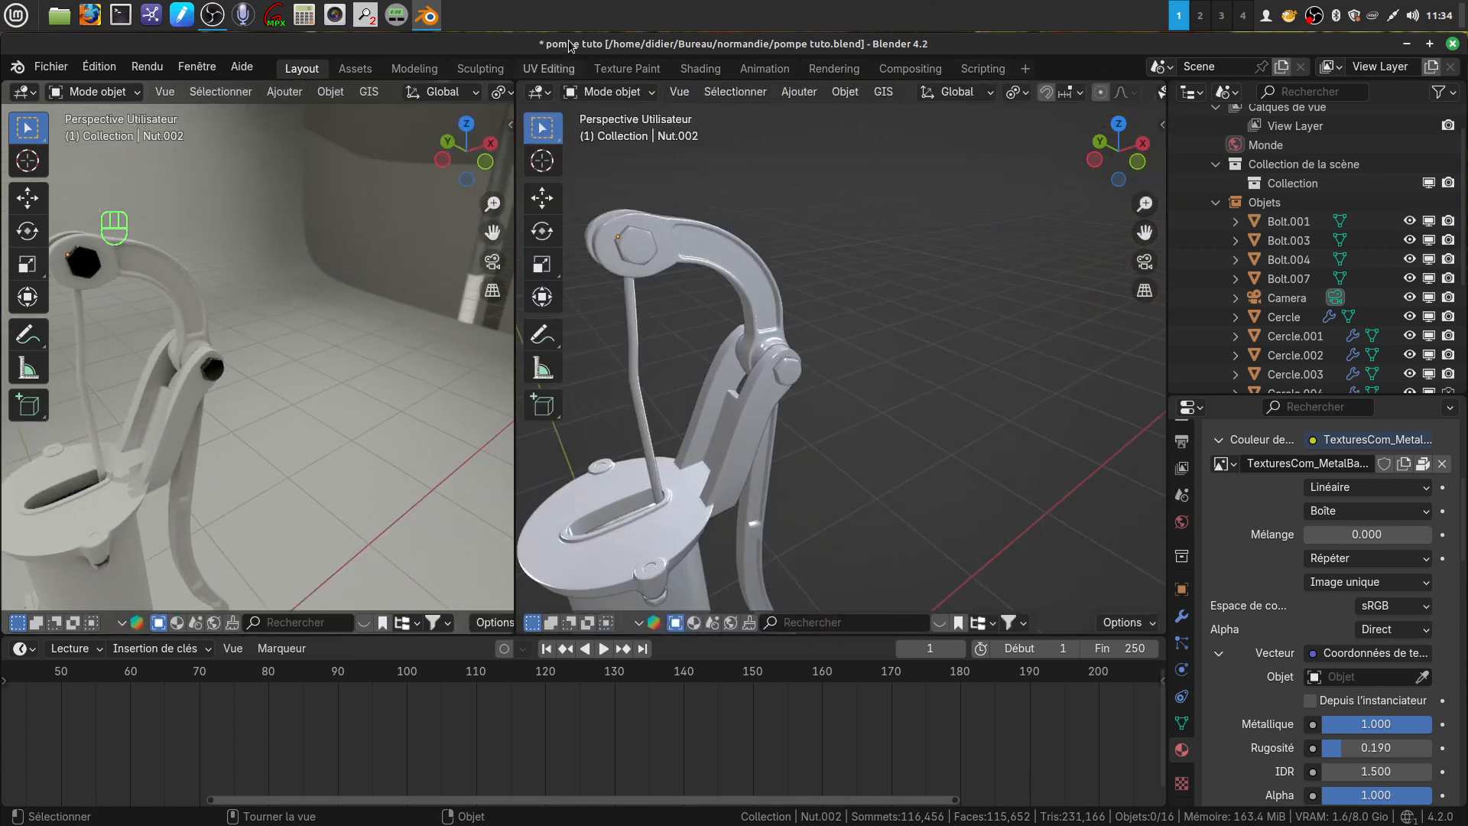
pyautogui.click(538, 91)
pyautogui.click(655, 264)
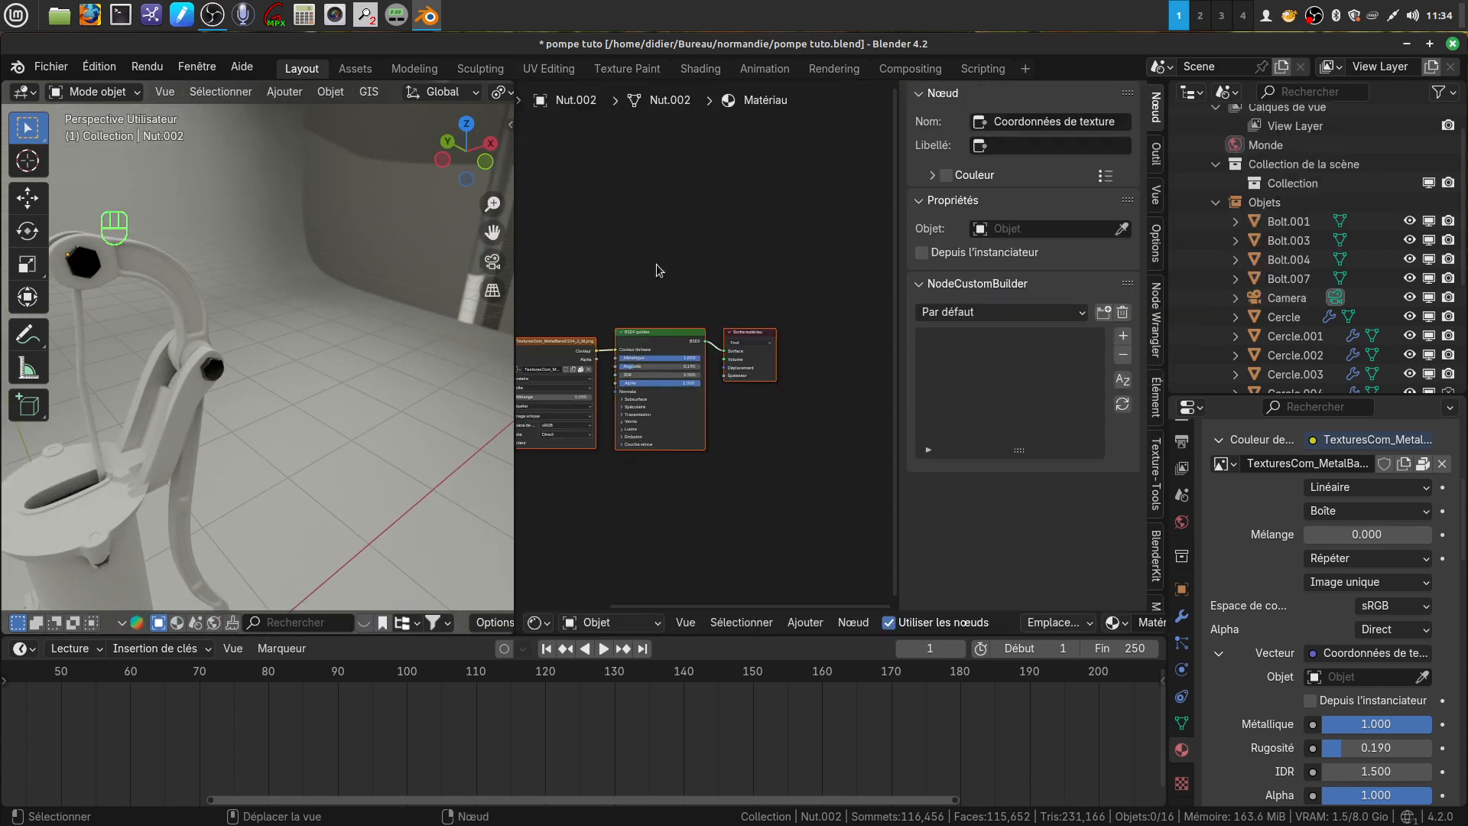
pyautogui.press('n')
pyautogui.scroll(5, 812, 382)
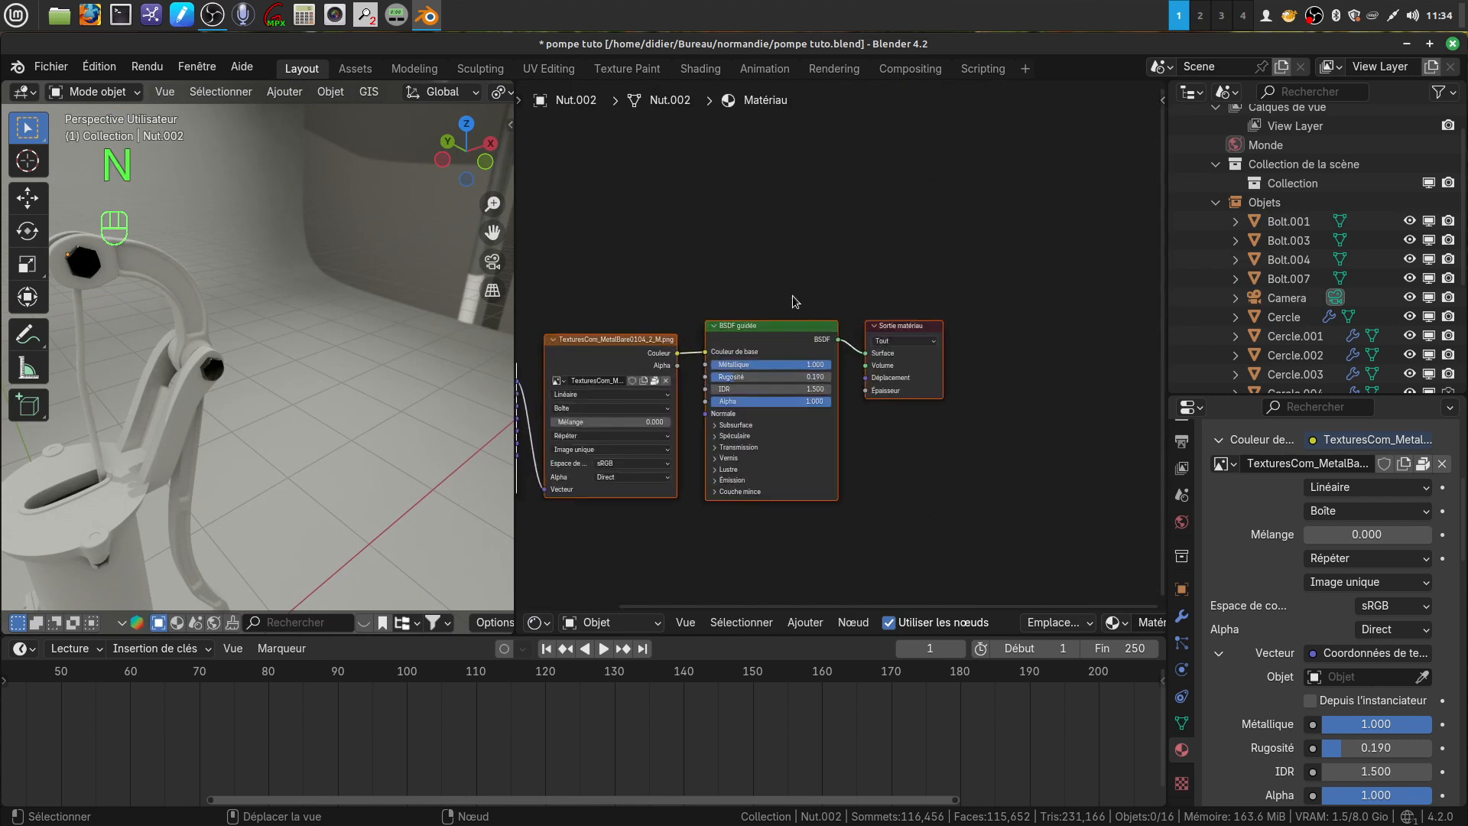
# Step: Move the Texture Coordinate and Image Texture nodes away from the Principled BSDF to leave space between them
pyautogui.moveTo(795, 298); pyautogui.dragTo(1016, 230, button='middle')
pyautogui.moveTo(682, 332); pyautogui.dragTo(539, 335)
pyautogui.moveTo(845, 288); pyautogui.dragTo(670, 299)
pyautogui.moveTo(781, 329); pyautogui.dragTo(697, 356, button='middle')
# Step: Open the choice of nodes to add to the hardware material
pyautogui.click(802, 621)
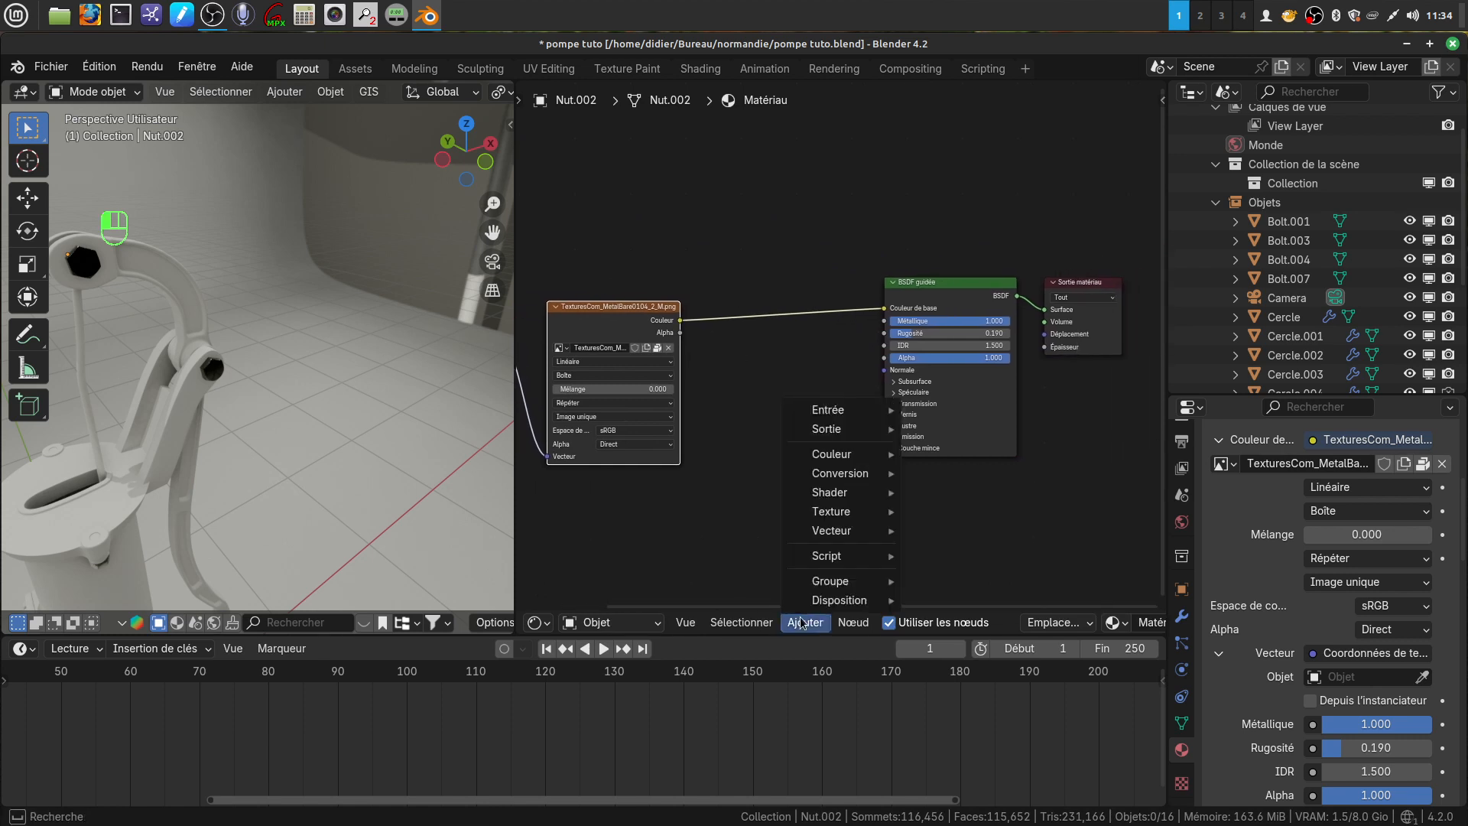
# Step: Insert a Gamma node between the metal image texture and the BSDF's base colour, and set its gamma to 0.400
pyautogui.moveTo(806, 480)
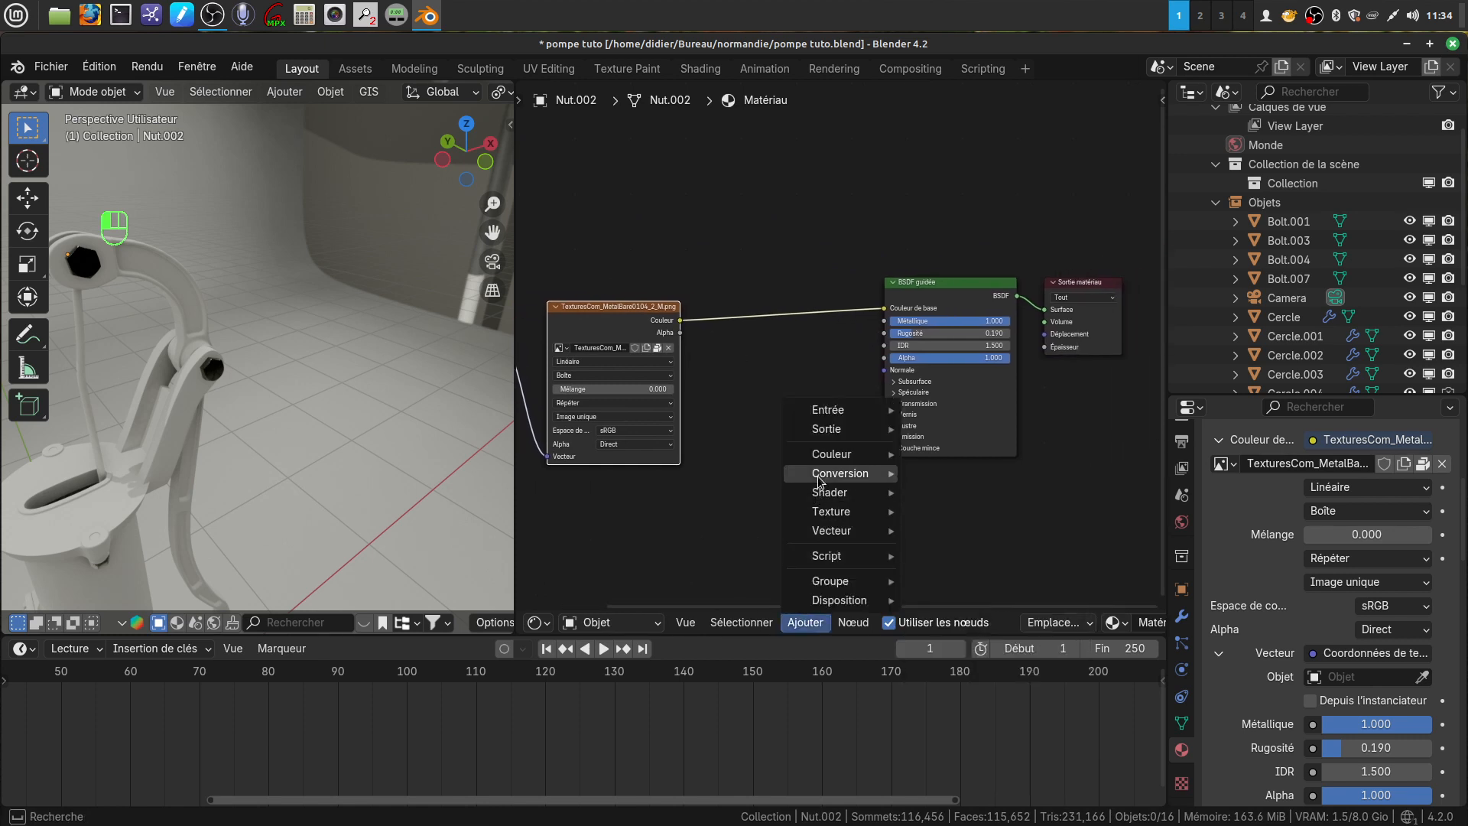
pyautogui.moveTo(833, 454)
pyautogui.click(949, 472)
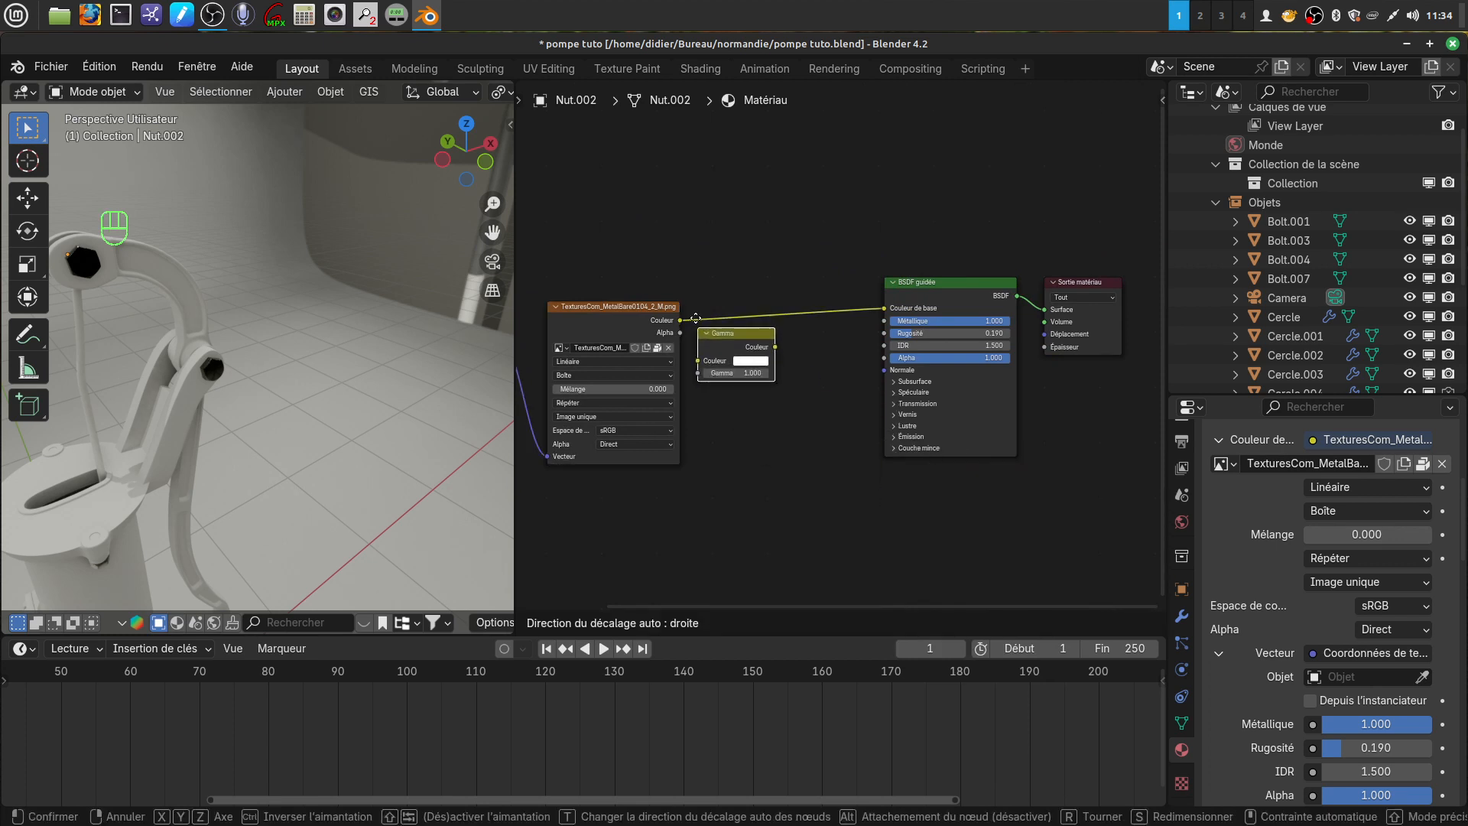
pyautogui.click(781, 470)
pyautogui.scroll(2, 781, 471)
pyautogui.scroll(2, 781, 470)
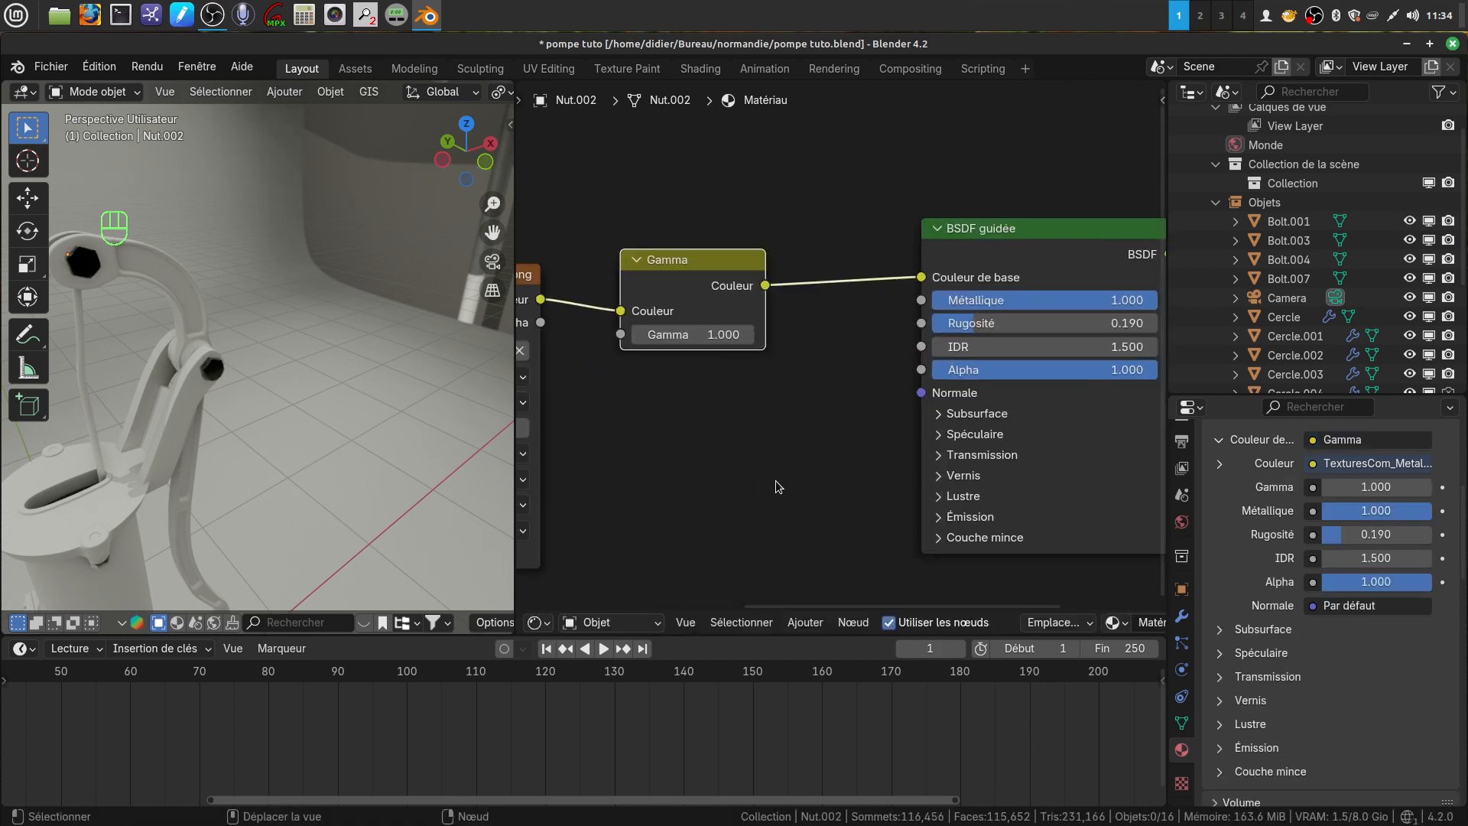
pyautogui.click(668, 332)
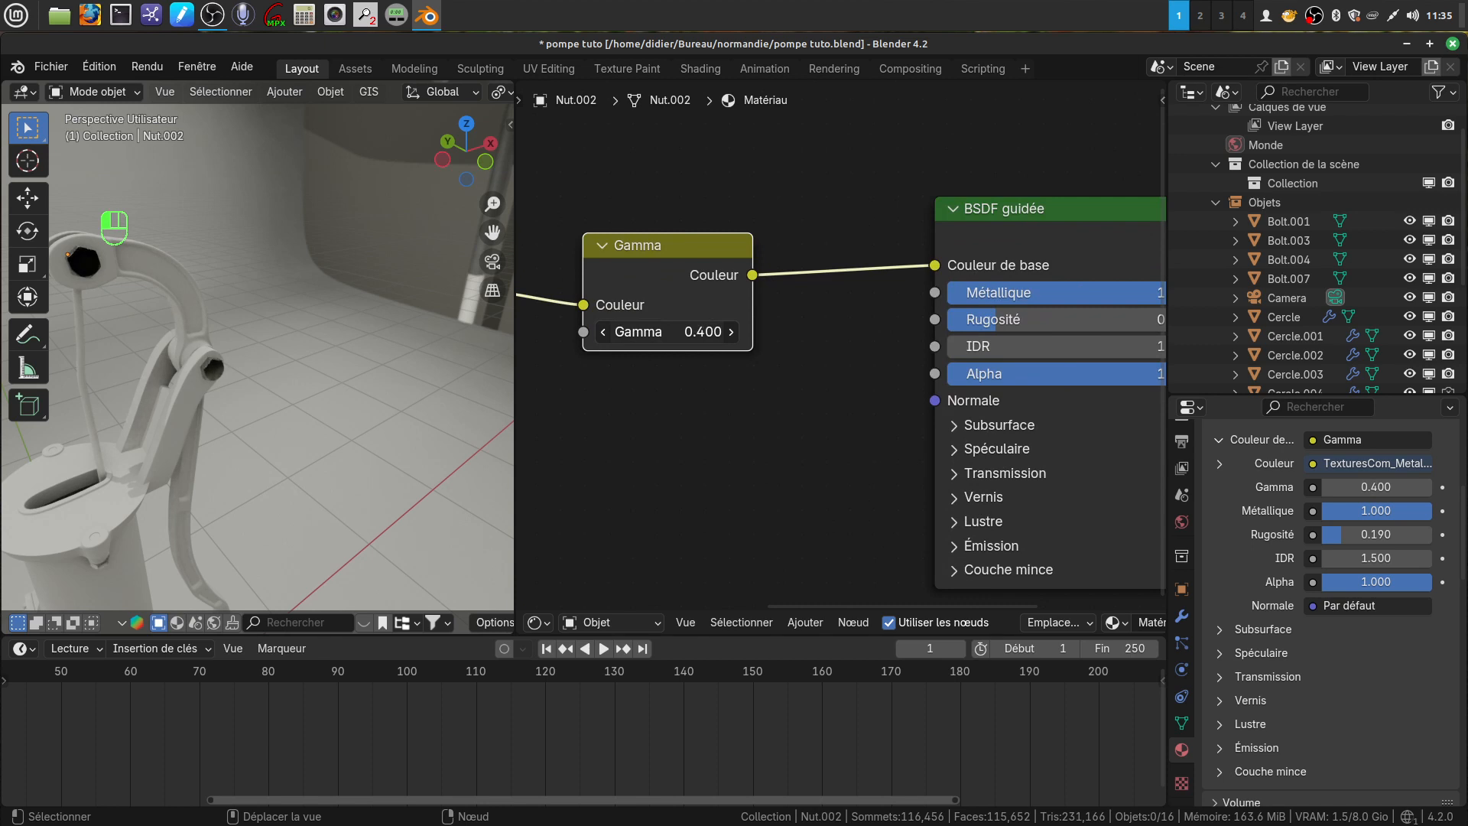
# Step: Widen the 3D viewport by shrinking the node editor beside it
pyautogui.moveTo(326, 474); pyautogui.dragTo(431, 415, button='middle')
pyautogui.scroll(-2, 646, 450)
pyautogui.moveTo(646, 450); pyautogui.dragTo(796, 381, button='middle')
pyautogui.moveTo(397, 451); pyautogui.dragTo(436, 454, button='middle')
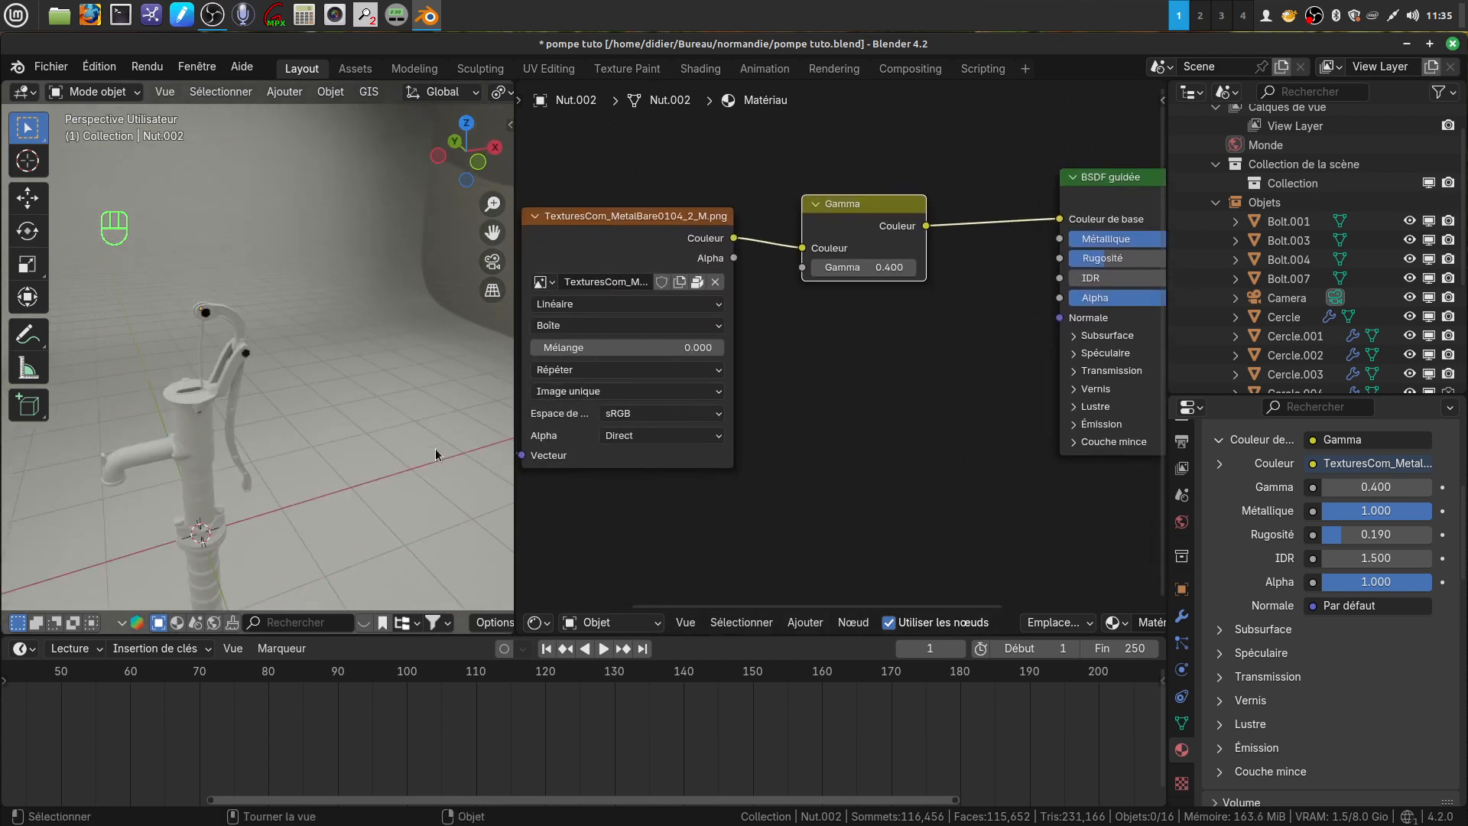
pyautogui.moveTo(516, 538); pyautogui.dragTo(864, 443)
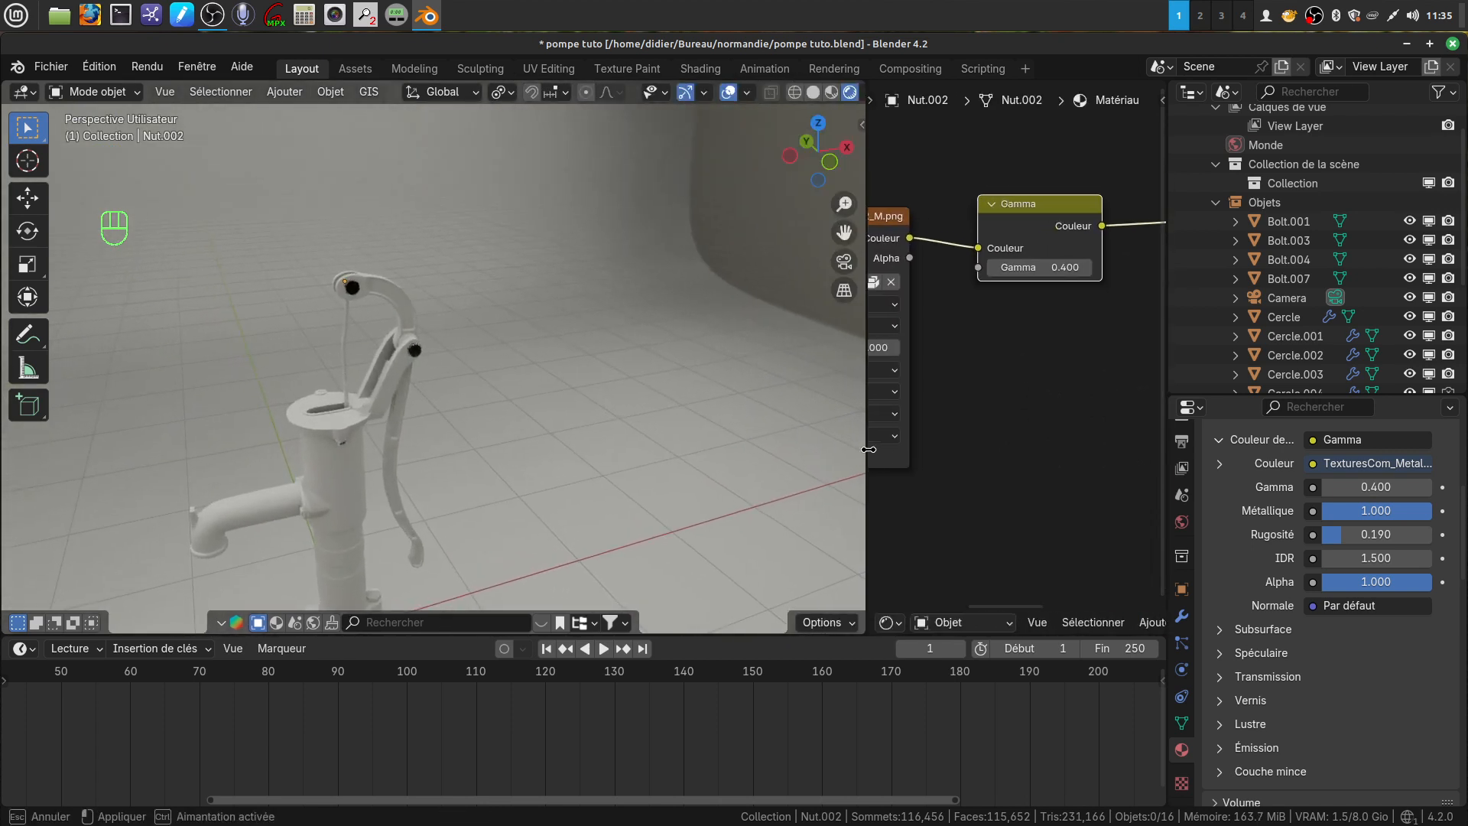
pyautogui.keyDown('shift'); pyautogui.moveTo(519, 427); pyautogui.dragTo(590, 269, button='middle'); pyautogui.keyUp('shift')
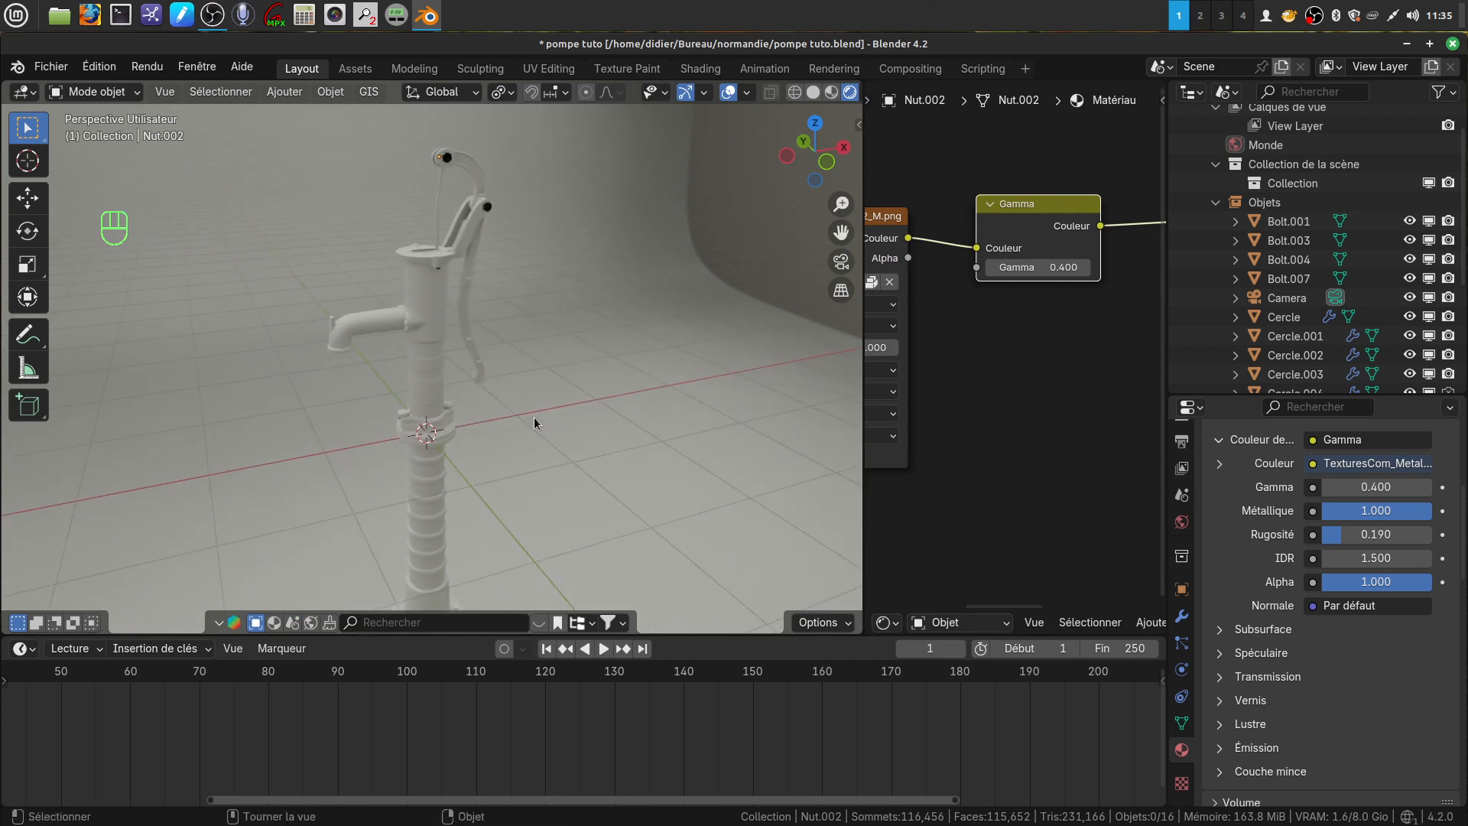
pyautogui.scroll(4, 533, 423)
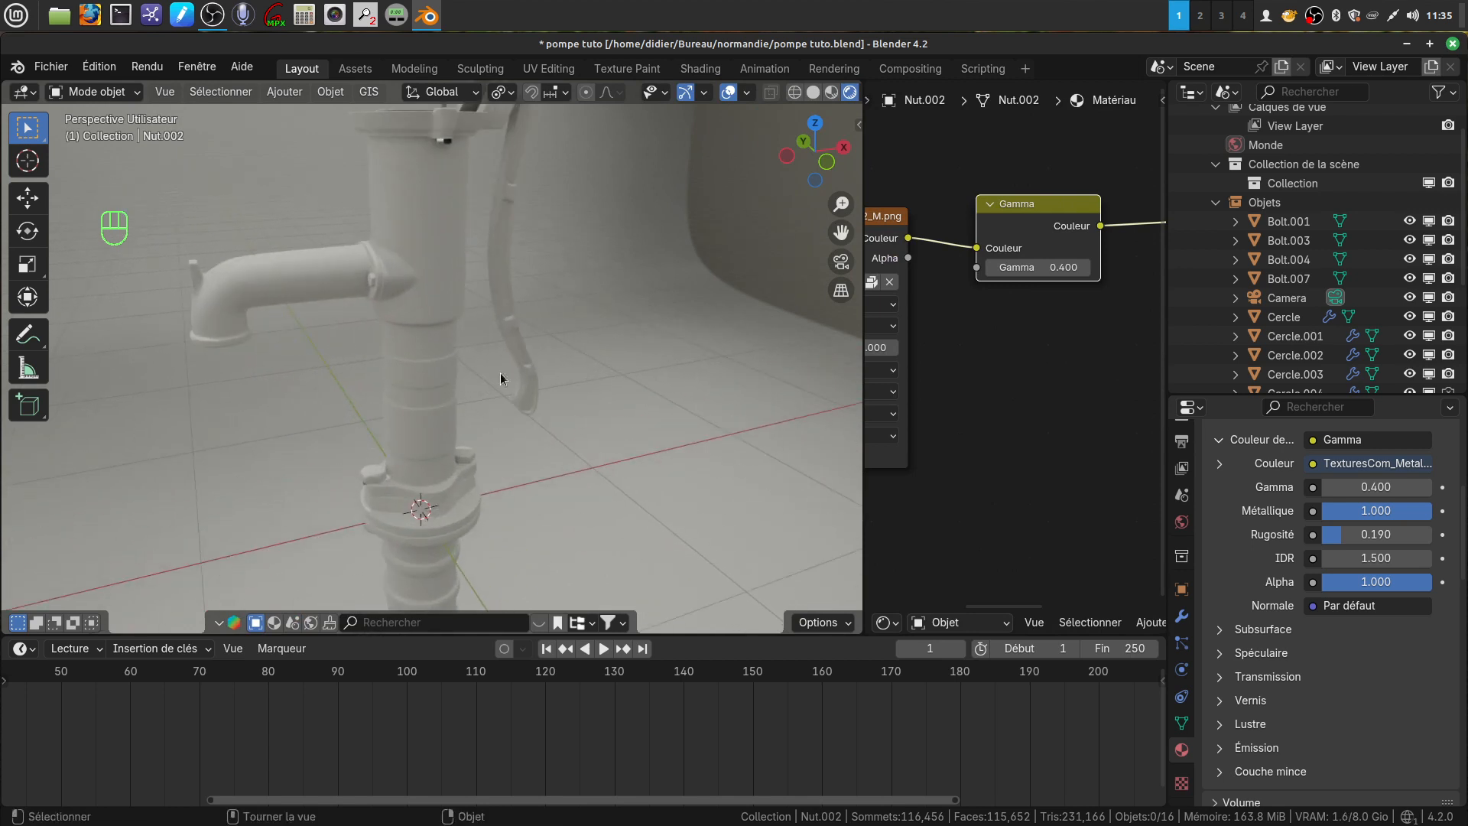
# Step: Select the pump body, the spout, the ribbed lower column and the flange ring between body and column together
pyautogui.click(402, 309)
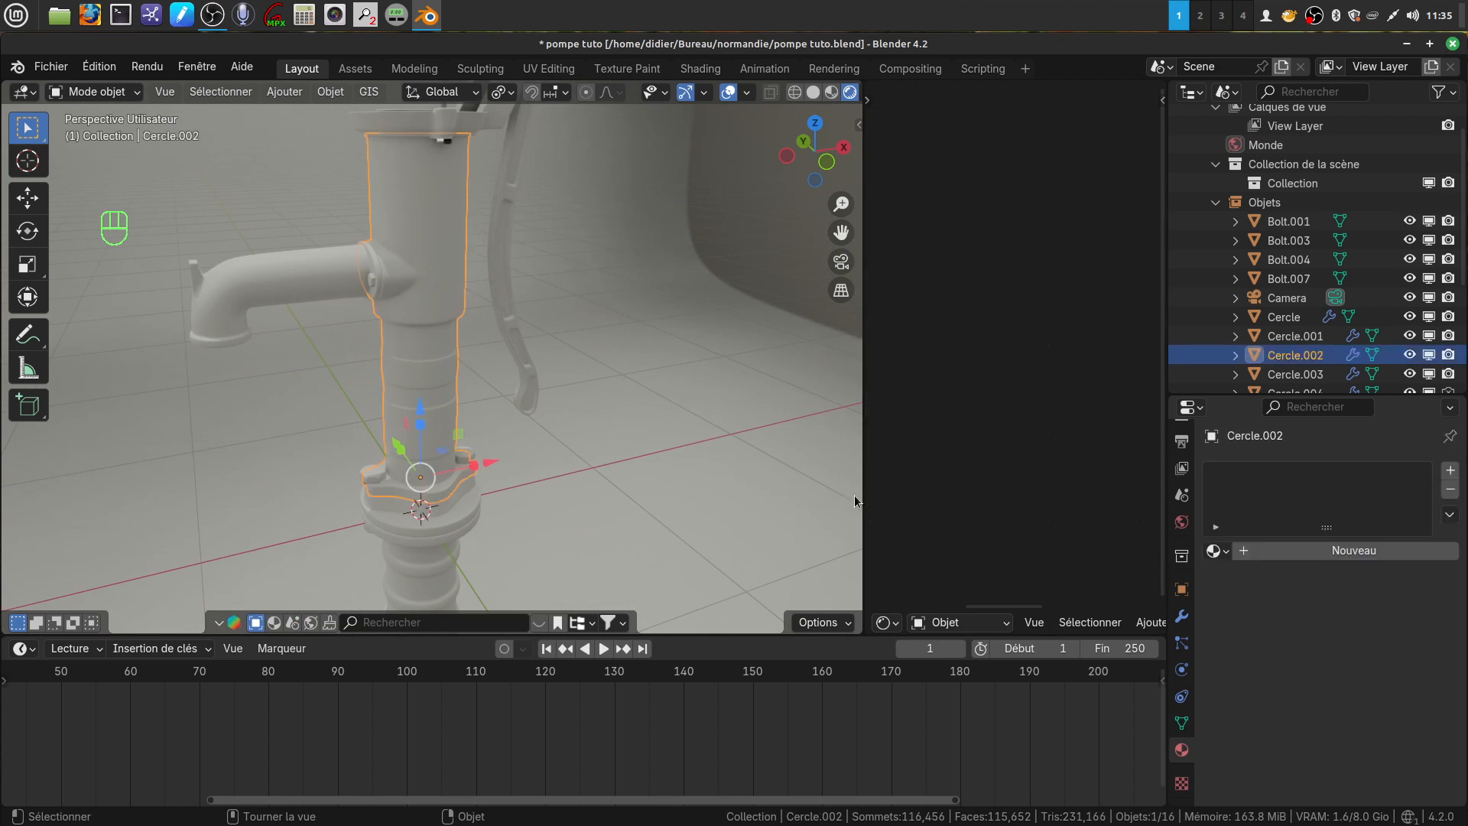
pyautogui.moveTo(863, 482); pyautogui.dragTo(886, 482)
pyautogui.keyDown('shift'); pyautogui.moveTo(521, 401); pyautogui.dragTo(457, 208, button='middle'); pyautogui.keyUp('shift')
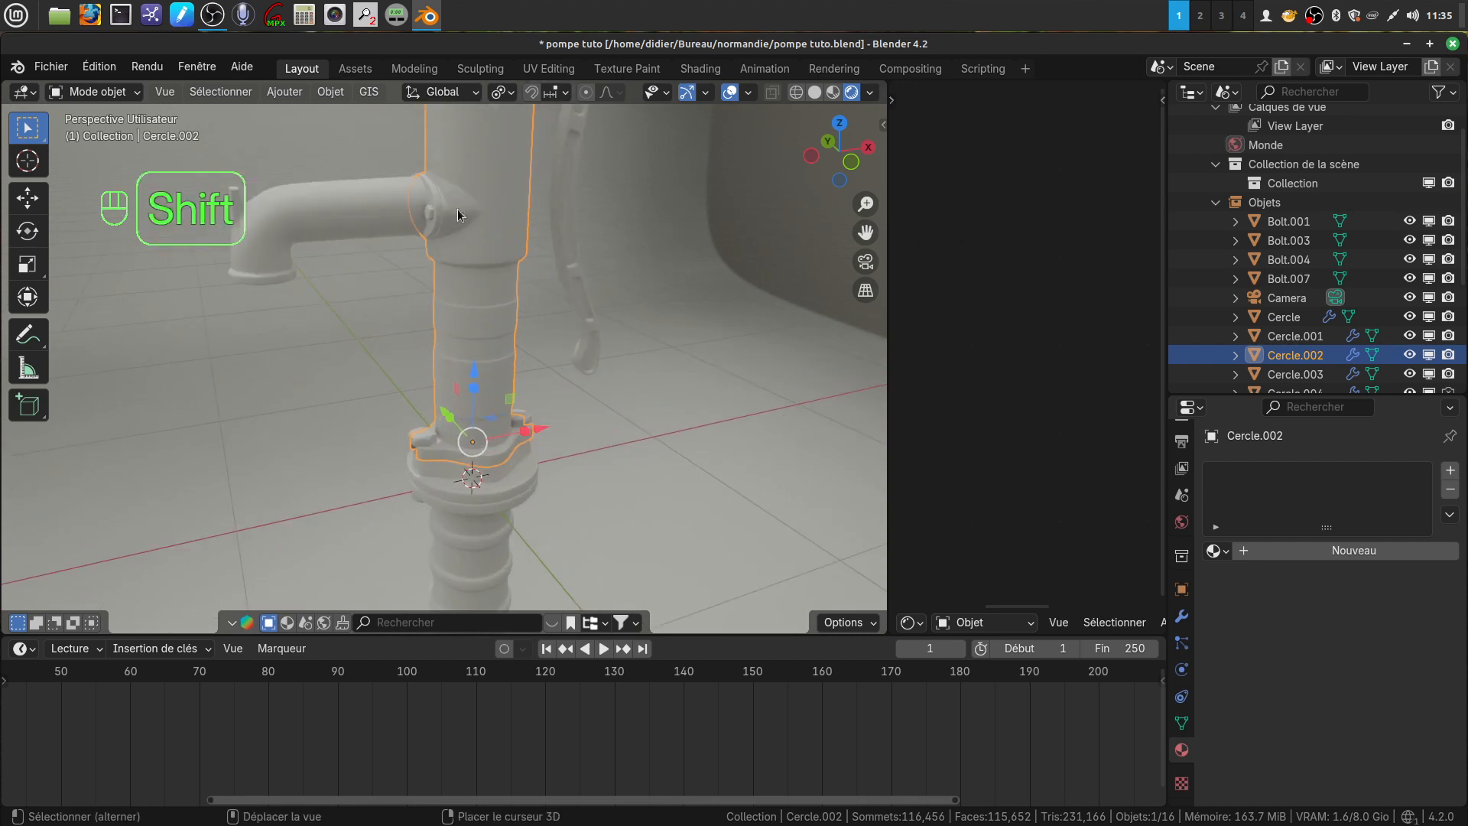
pyautogui.keyDown('shift'); pyautogui.click(349, 221); pyautogui.keyUp('shift')
pyautogui.keyDown('shift'); pyautogui.moveTo(536, 485); pyautogui.dragTo(470, 448, button='middle'); pyautogui.keyUp('shift')
pyautogui.keyDown('shift'); pyautogui.click(484, 452); pyautogui.keyUp('shift')
pyautogui.scroll(5, 517, 377)
pyautogui.keyDown('shift'); pyautogui.moveTo(513, 285); pyautogui.dragTo(468, 418, button='middle'); pyautogui.keyUp('shift')
pyautogui.moveTo(365, 330); pyautogui.dragTo(514, 250, button='middle')
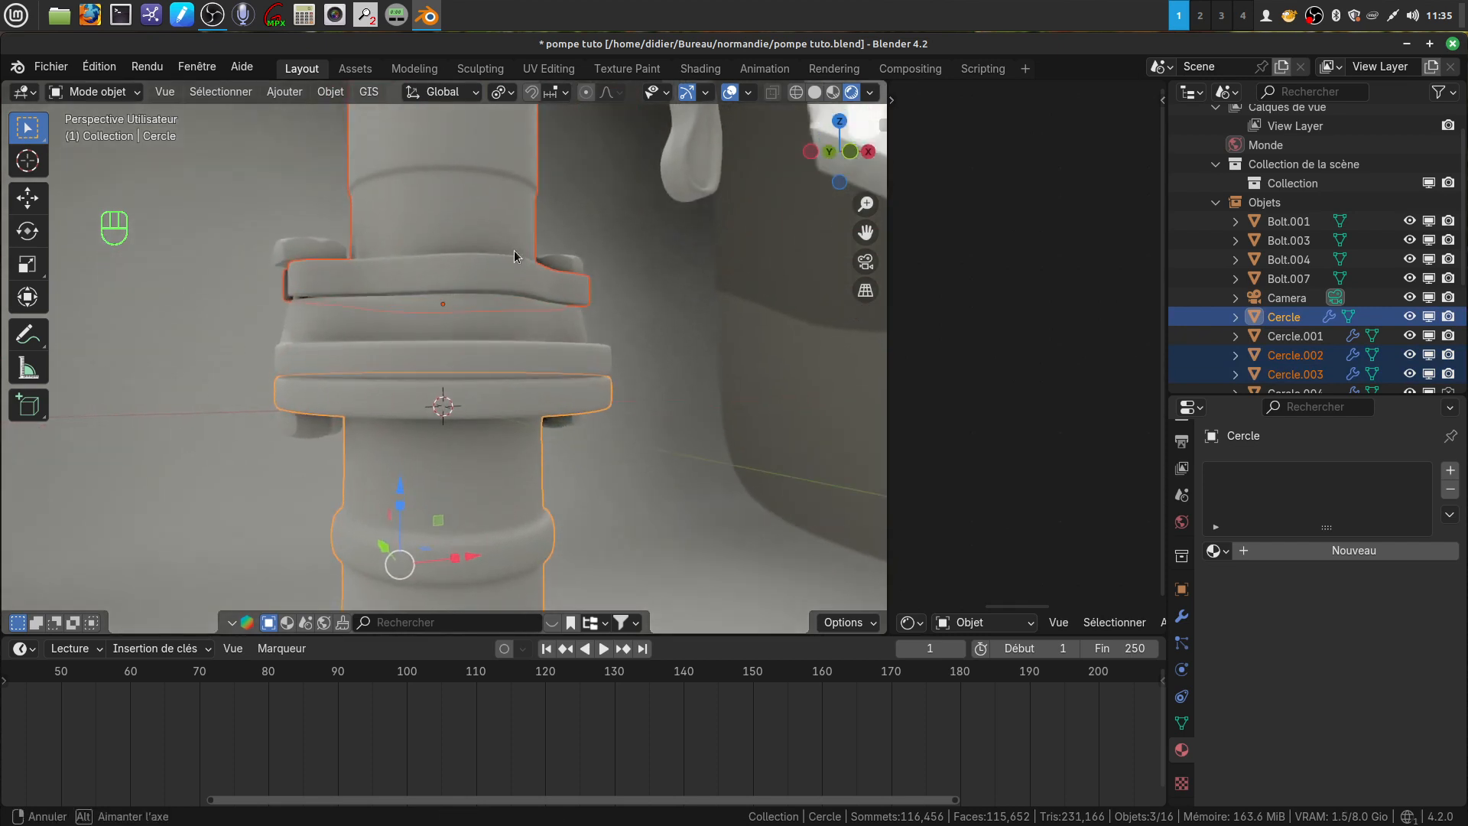
pyautogui.keyDown('shift'); pyautogui.click(302, 350); pyautogui.keyUp('shift')
pyautogui.moveTo(302, 350); pyautogui.dragTo(433, 403, button='middle')
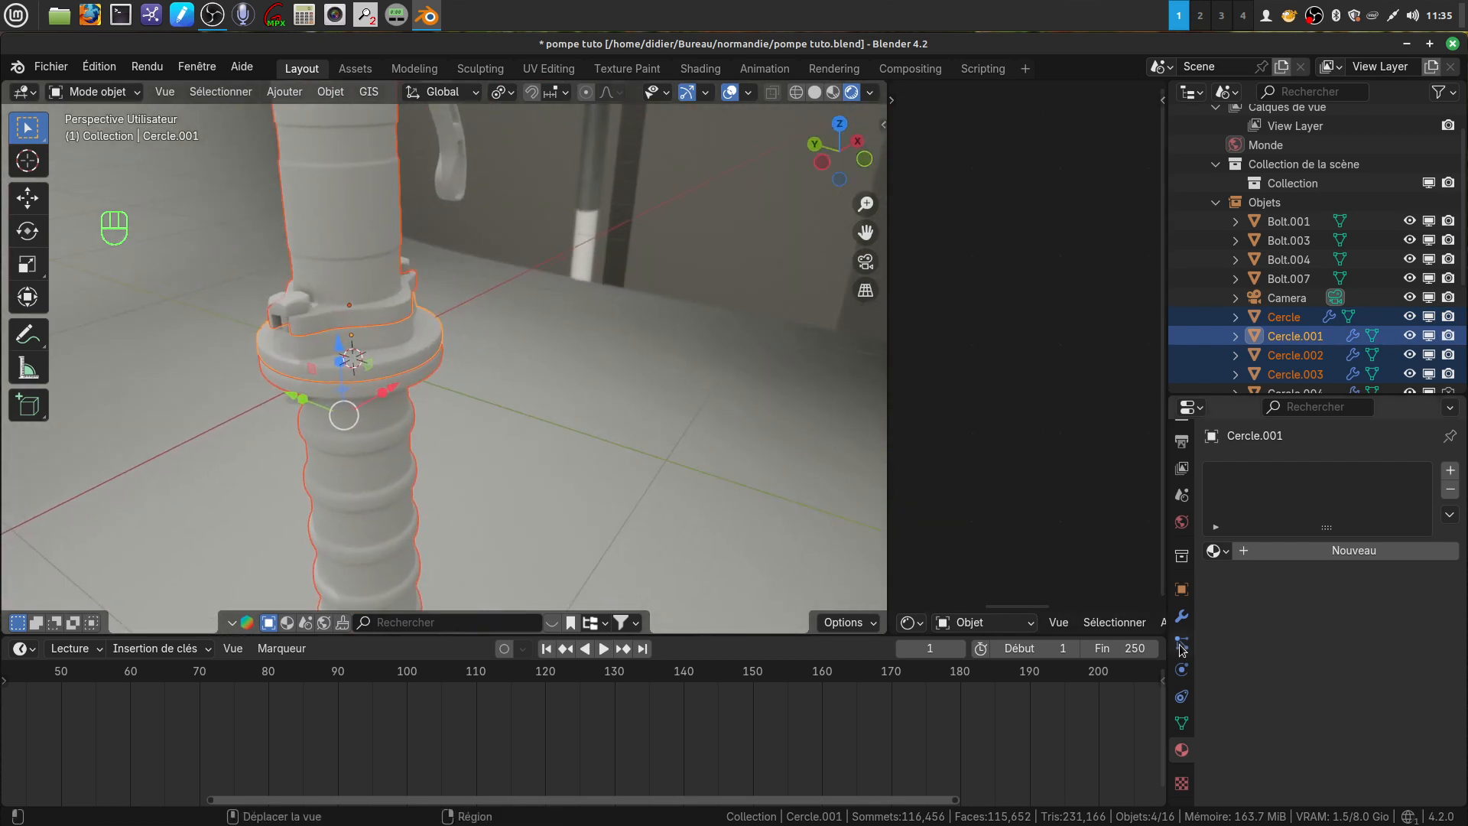
# Step: Display the modifier settings and add the slotted top cover with its bracket arms to the selected pump parts
pyautogui.click(1182, 620)
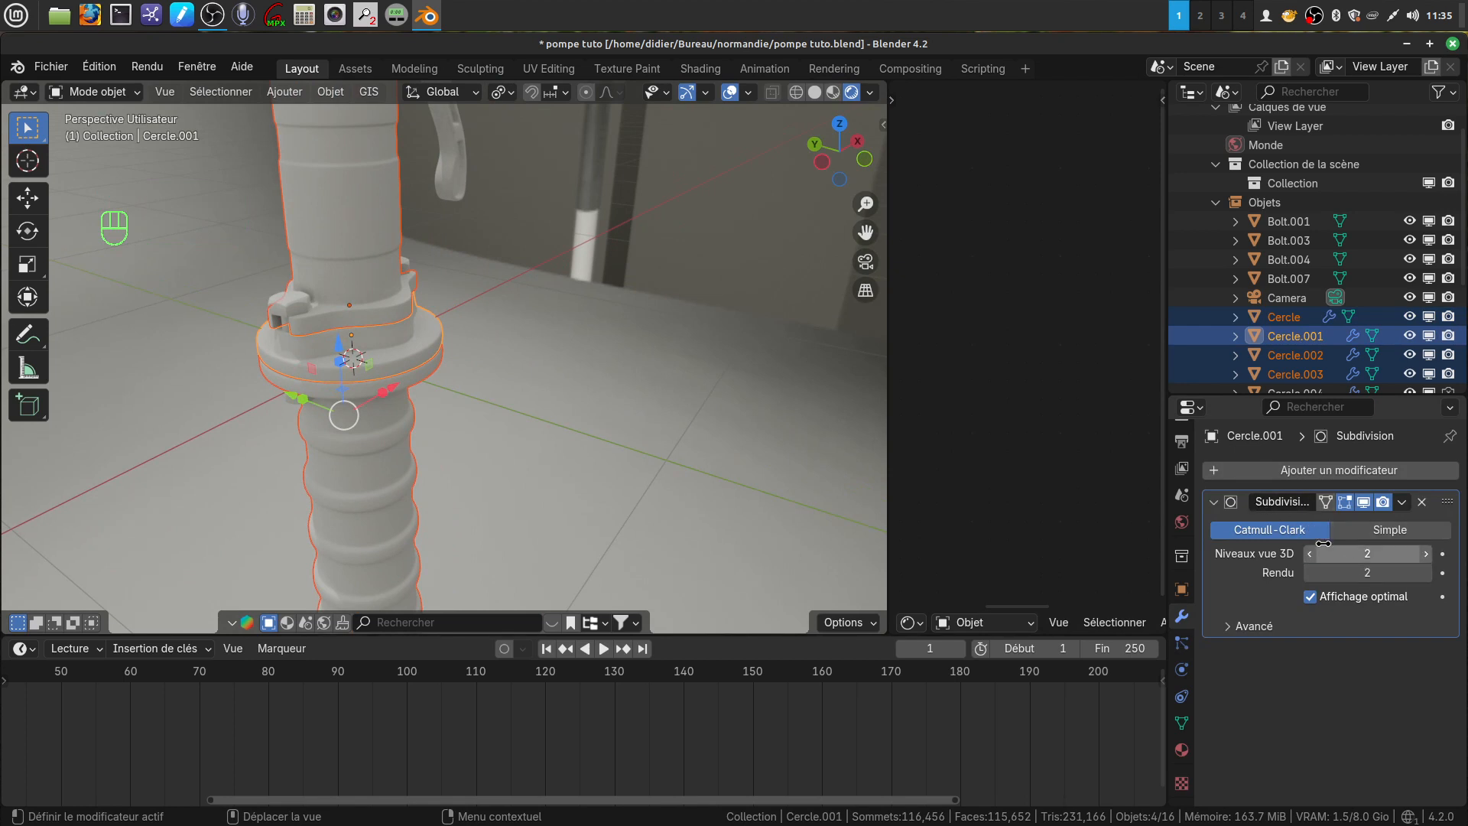
pyautogui.scroll(-5, 507, 364)
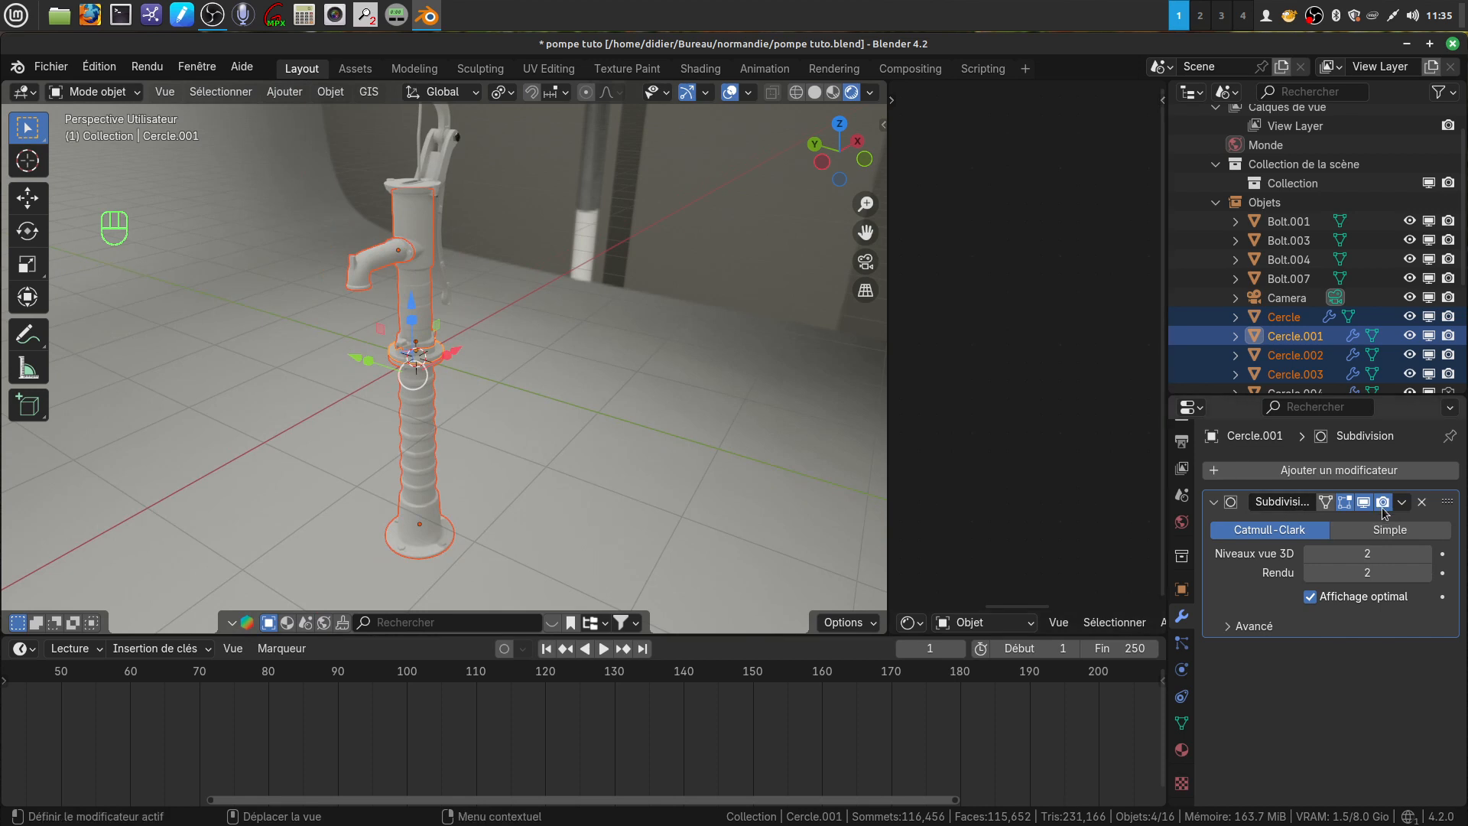
pyautogui.keyDown('shift'); pyautogui.moveTo(381, 355); pyautogui.dragTo(408, 509, button='middle'); pyautogui.keyUp('shift')
pyautogui.scroll(6, 466, 443)
pyautogui.keyDown('shift'); pyautogui.moveTo(488, 412); pyautogui.dragTo(380, 427, button='middle'); pyautogui.keyUp('shift')
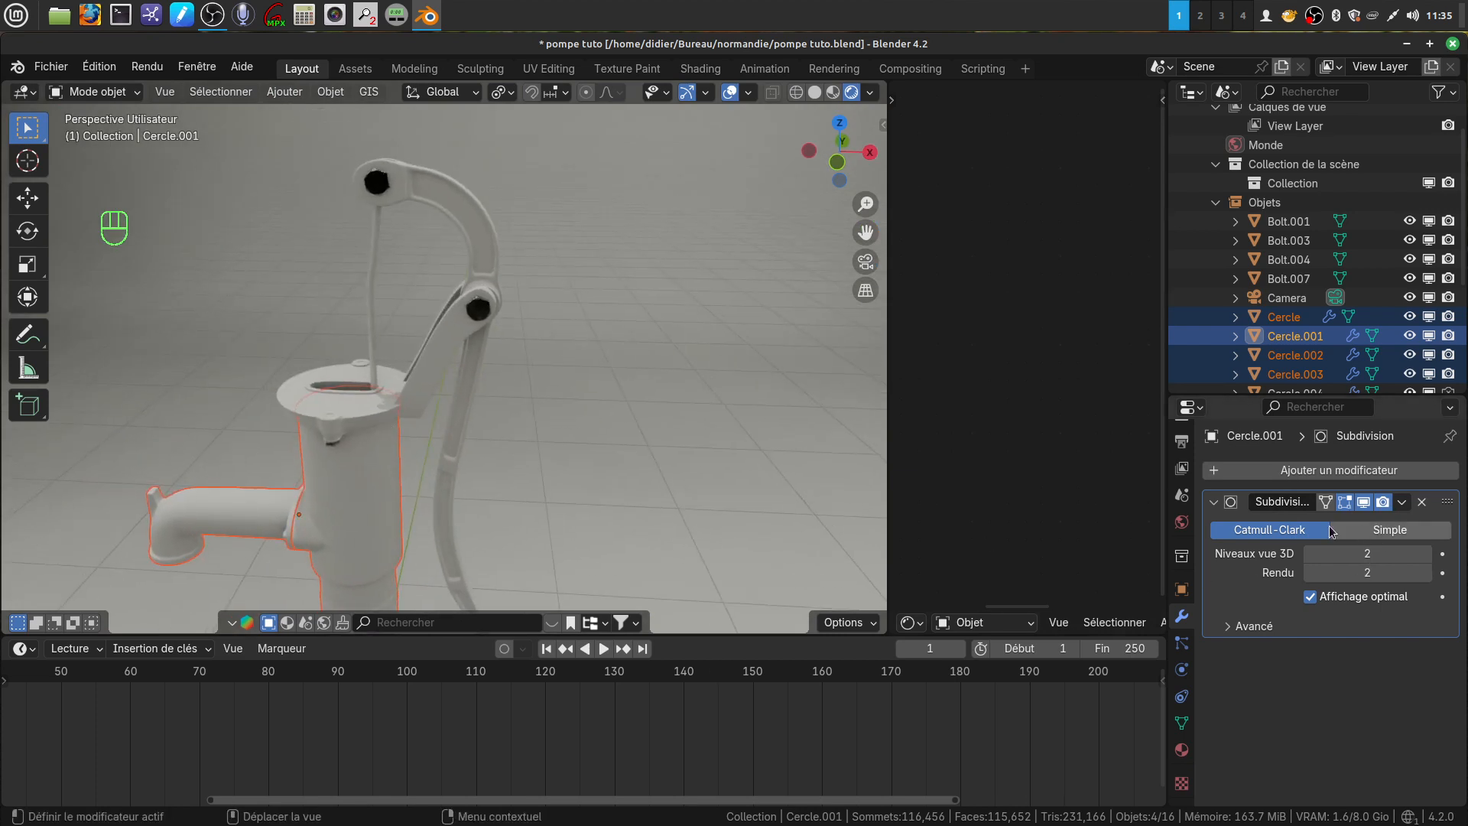
pyautogui.scroll(3, 521, 497)
pyautogui.keyDown('shift'); pyautogui.click(419, 365); pyautogui.keyUp('shift')
pyautogui.moveTo(458, 371); pyautogui.dragTo(561, 348, button='middle')
pyautogui.scroll(-4, 520, 380)
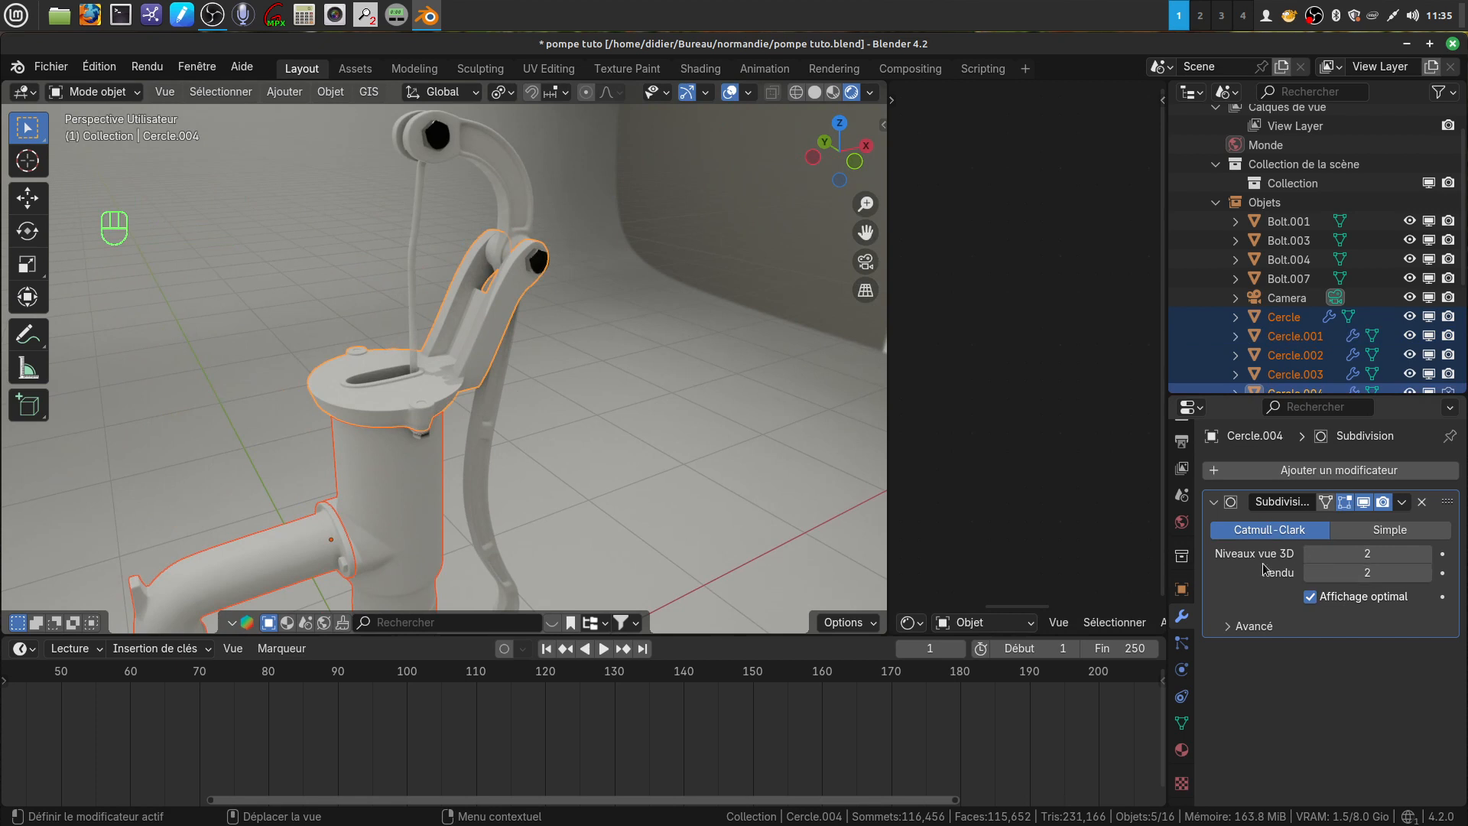
# Step: Add the curved lever handle to the selection and join all the selected pump parts into one object
pyautogui.moveTo(558, 361); pyautogui.dragTo(515, 286, button='middle')
pyautogui.press('shift')
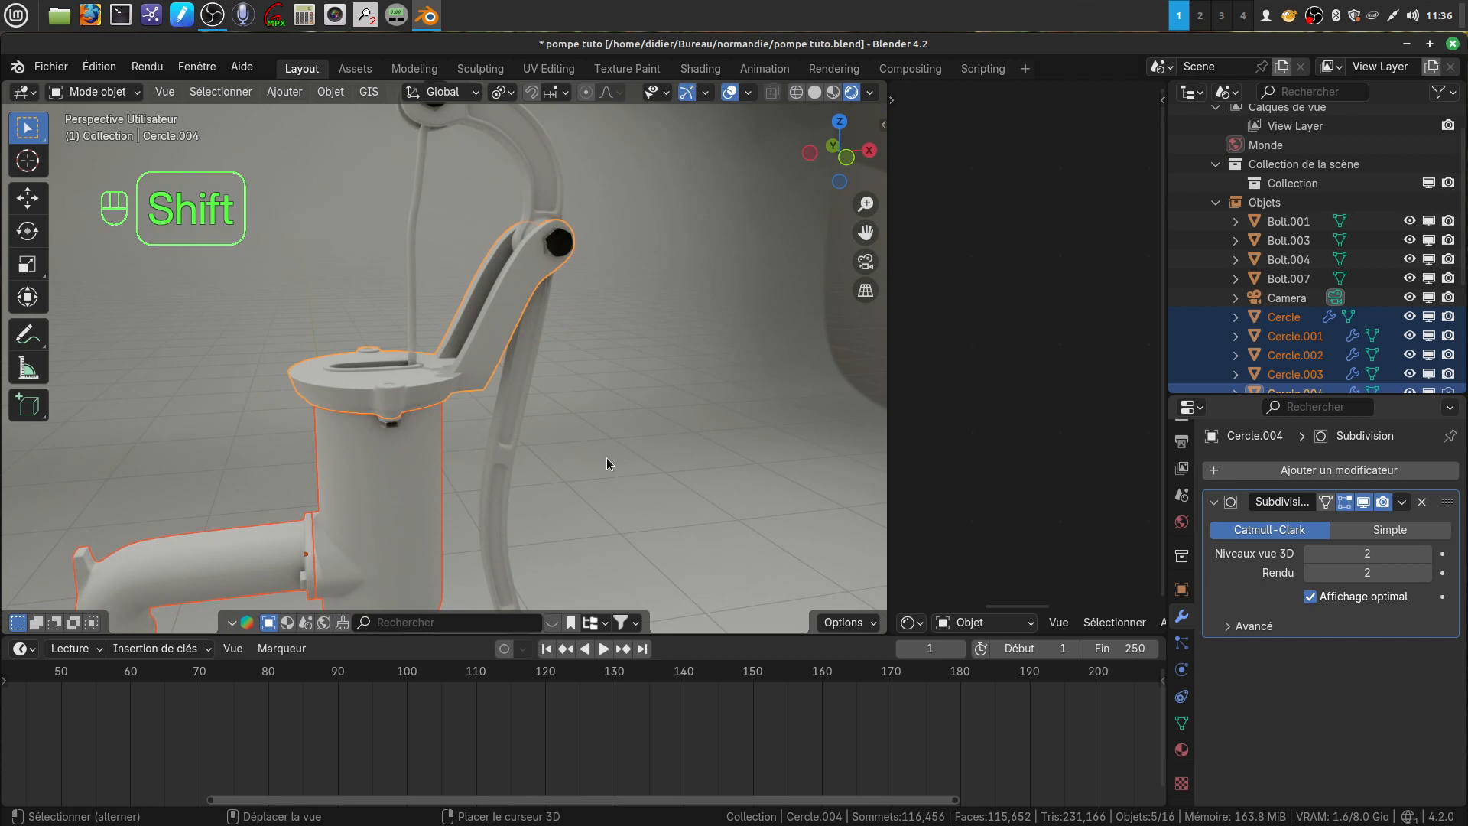
pyautogui.keyDown('shift'); pyautogui.click(510, 408); pyautogui.keyUp('shift')
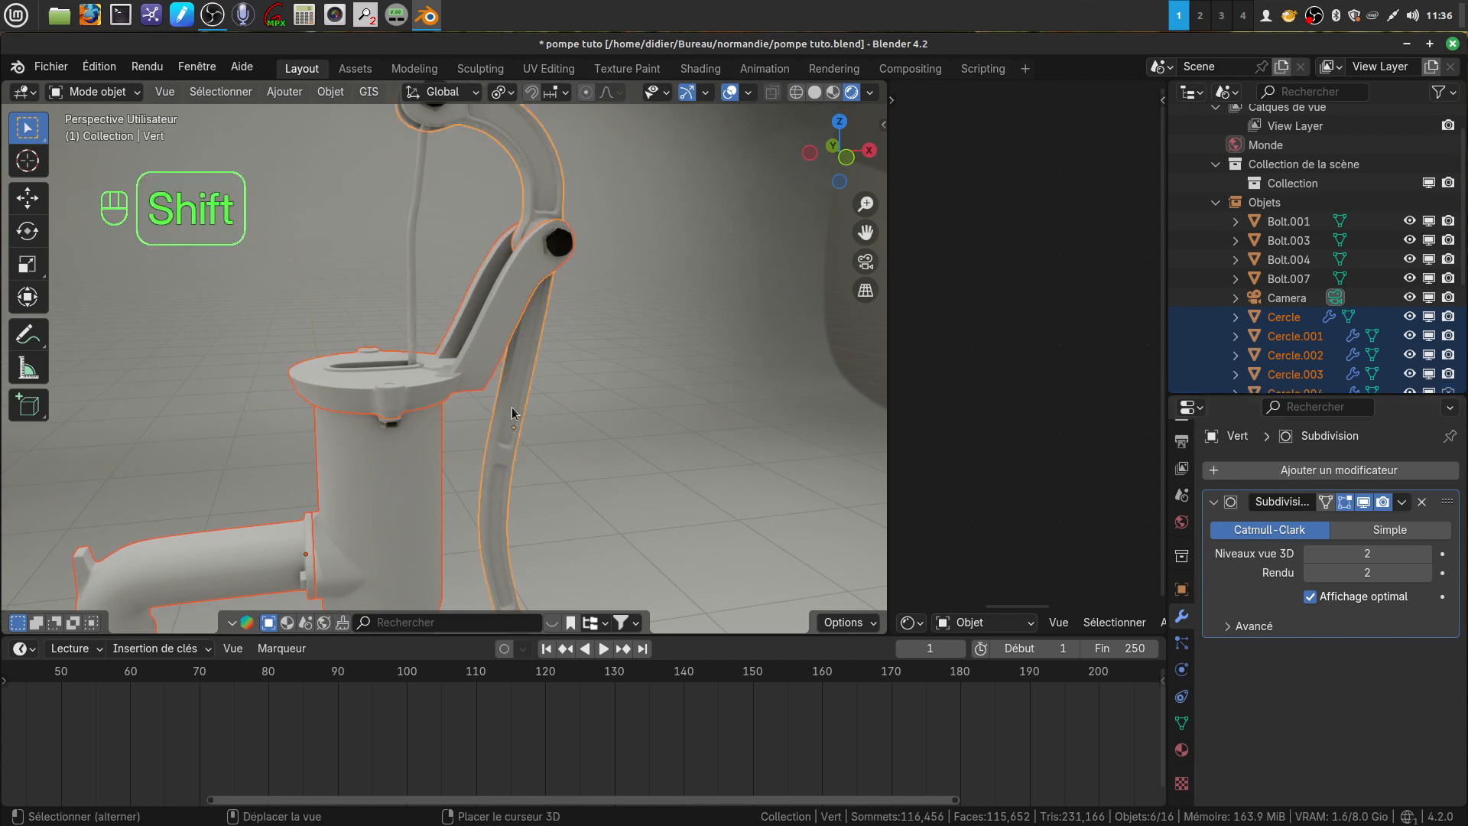
pyautogui.scroll(-3, 534, 353)
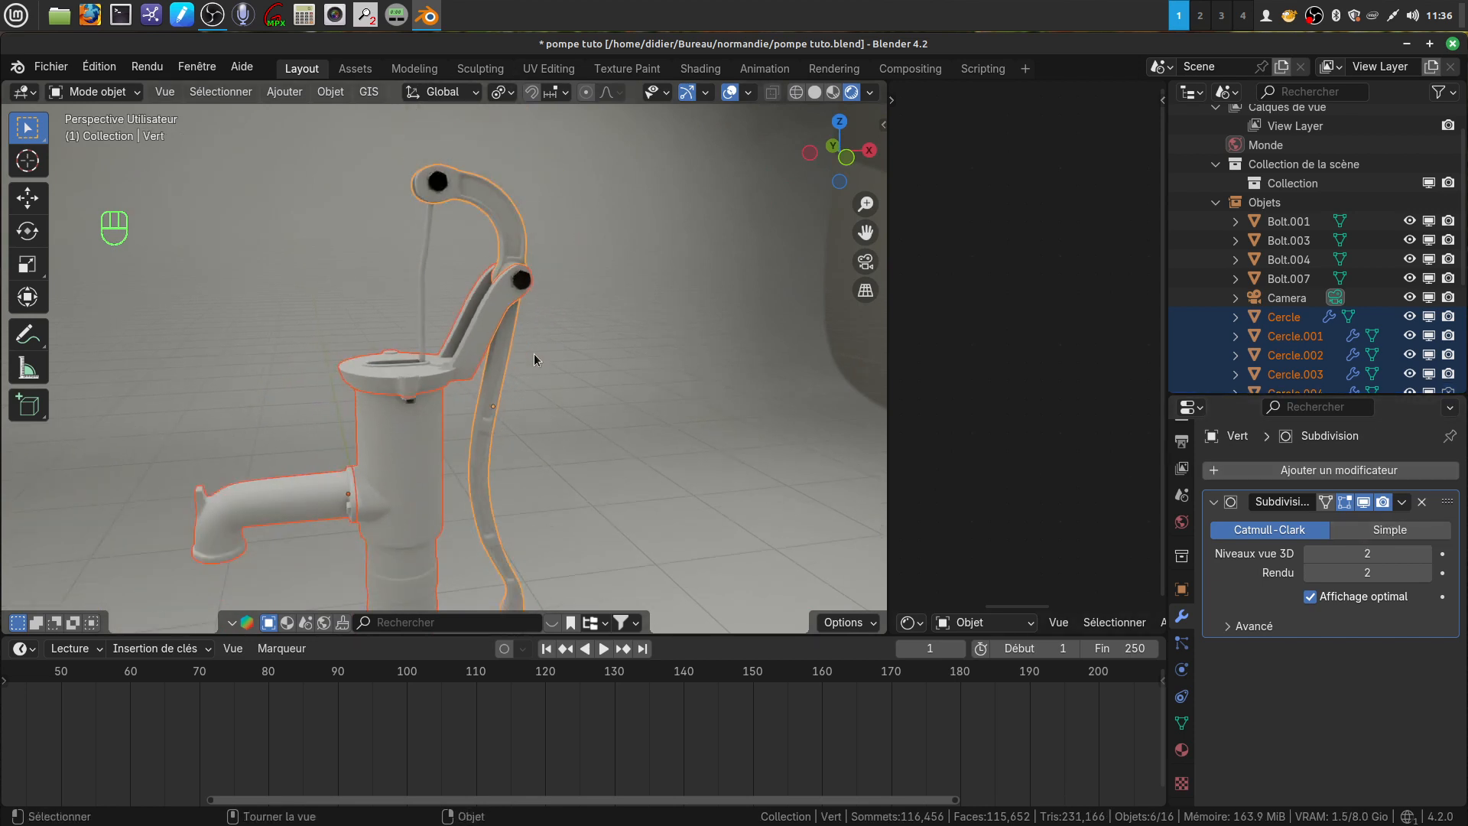
pyautogui.press('shift')
pyautogui.keyDown('shift'); pyautogui.moveTo(543, 457); pyautogui.dragTo(490, 411, button='middle'); pyautogui.keyUp('shift')
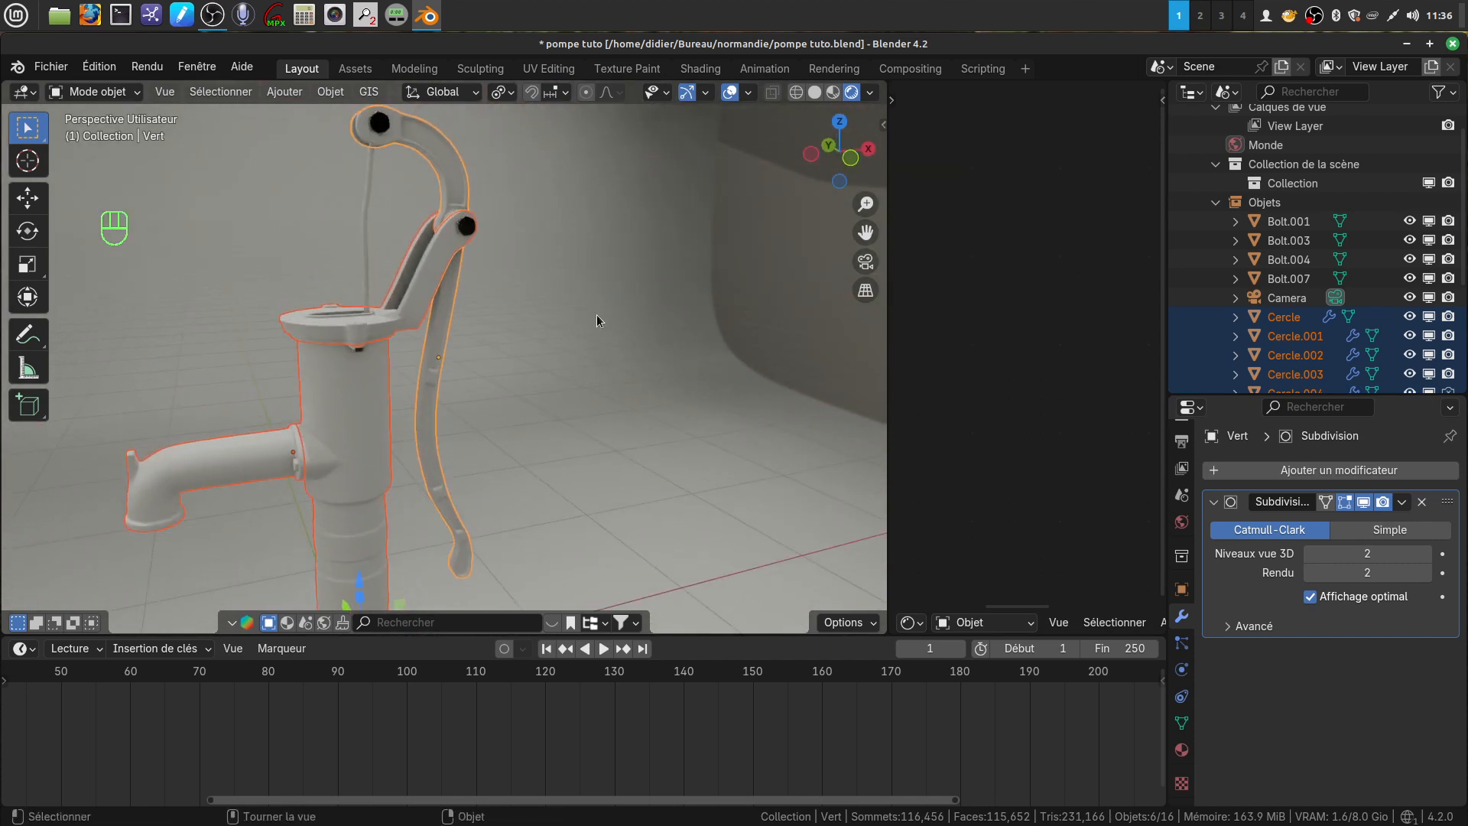
pyautogui.rightClick(600, 315)
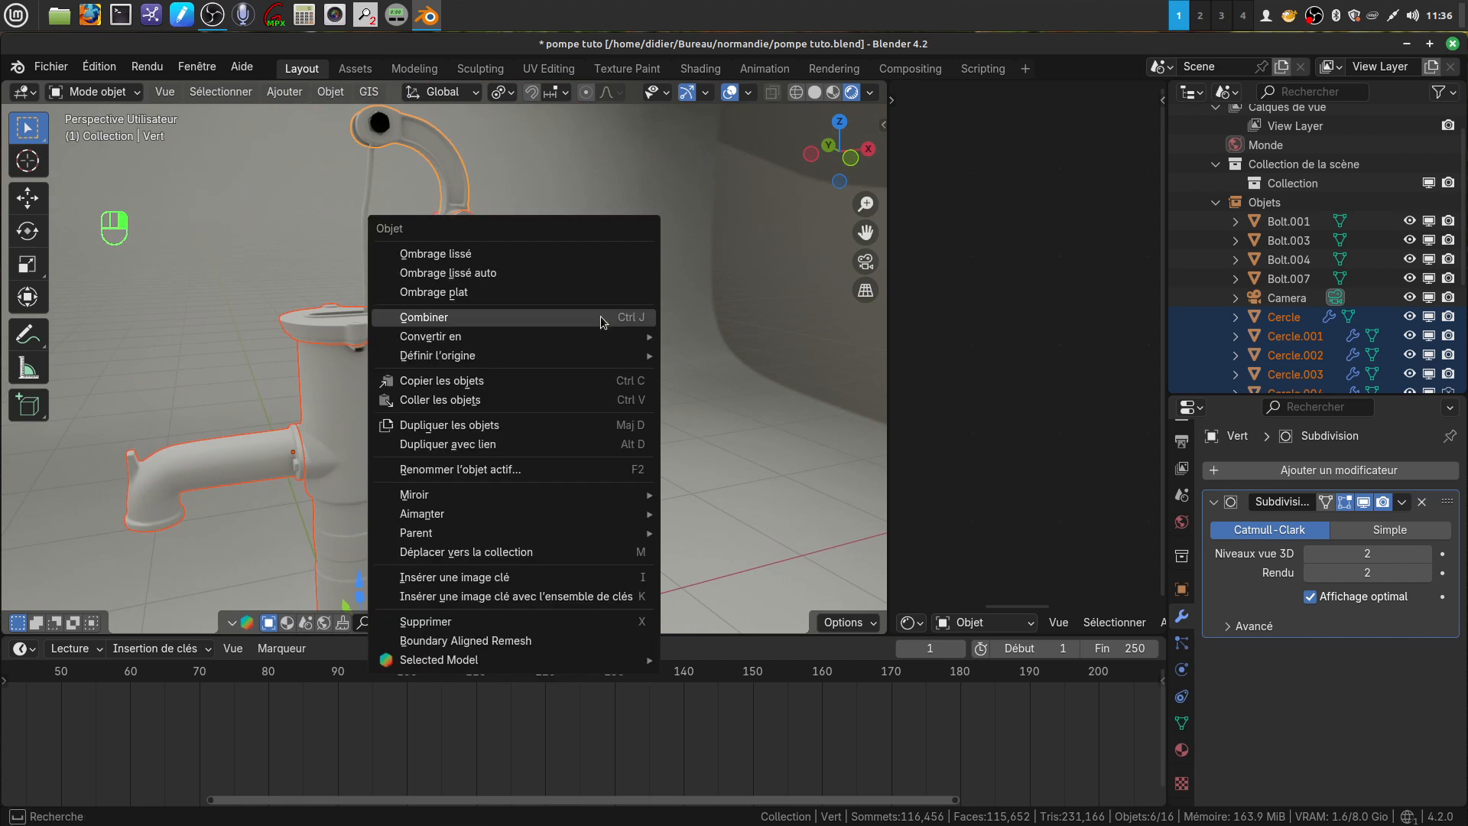
pyautogui.click(515, 322)
# Step: Select the thin vertical pump rod and apply its Subdivision modifier
pyautogui.keyDown('shift'); pyautogui.moveTo(516, 323); pyautogui.dragTo(577, 360, button='middle'); pyautogui.keyUp('shift')
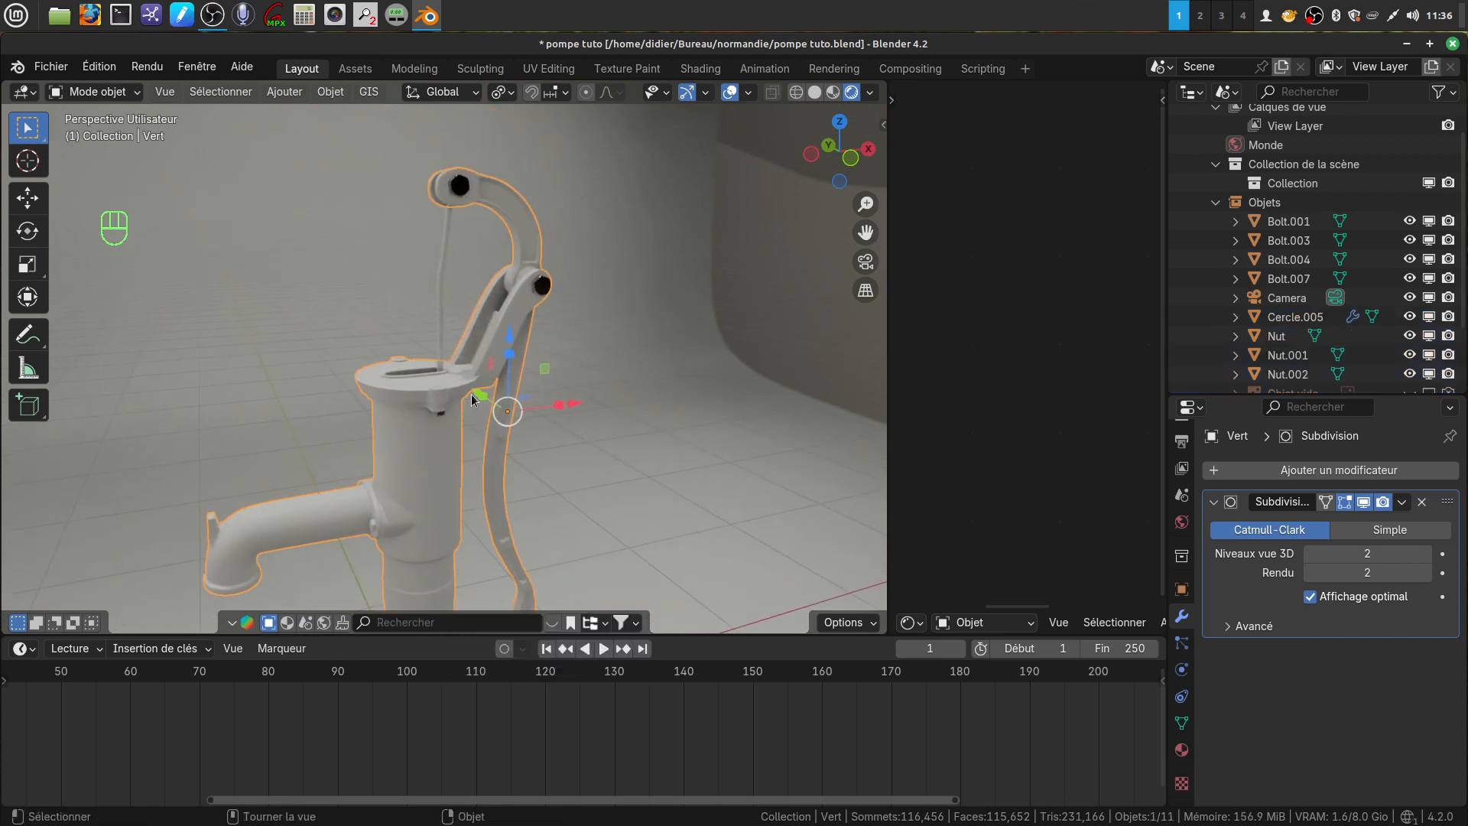
pyautogui.scroll(3, 505, 397)
pyautogui.click(431, 328)
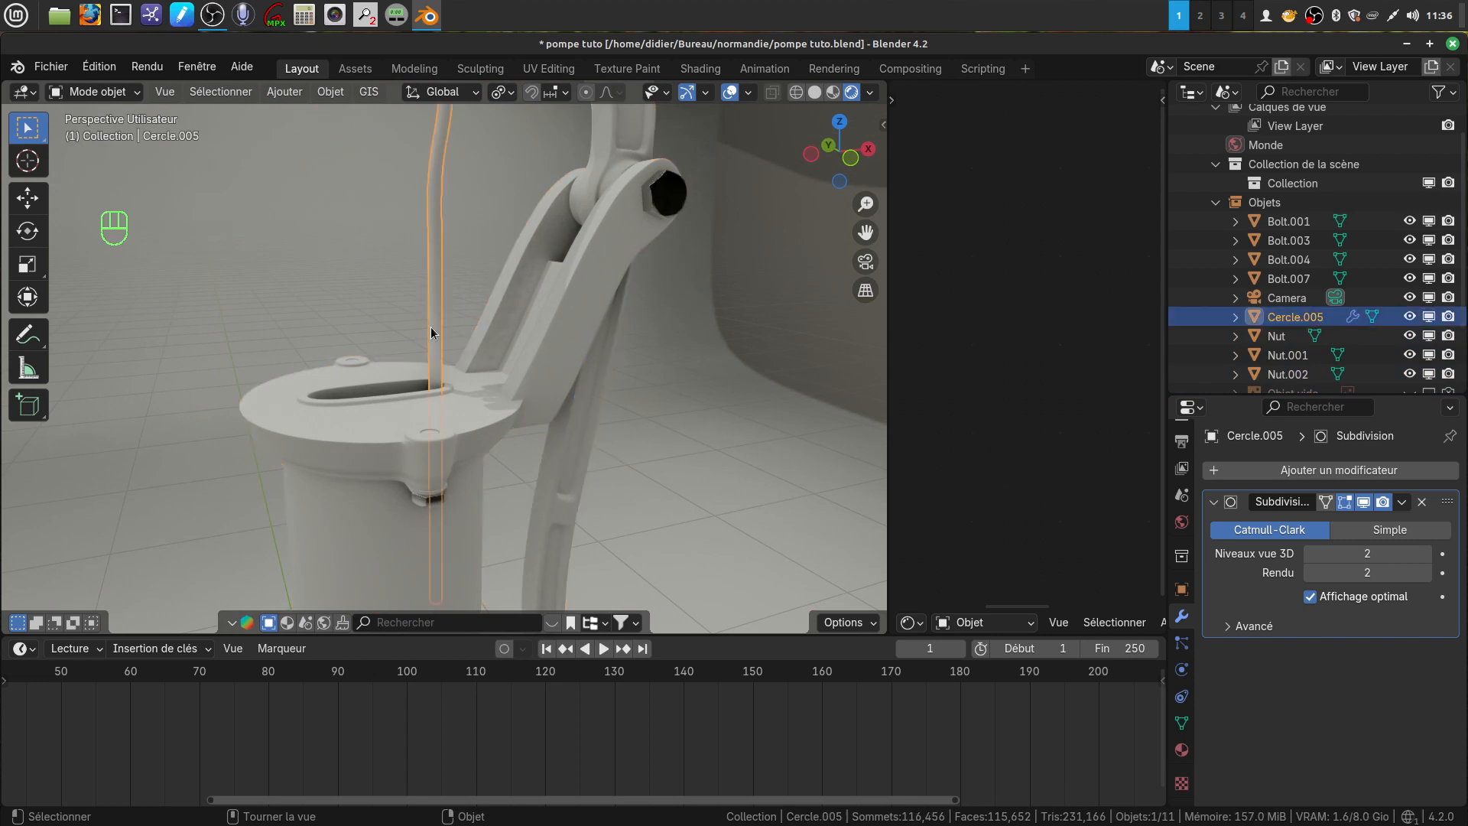
pyautogui.keyDown('shift'); pyautogui.moveTo(460, 323); pyautogui.dragTo(347, 366, button='middle'); pyautogui.keyUp('shift')
pyautogui.scroll(3, 463, 432)
pyautogui.scroll(-3, 390, 356)
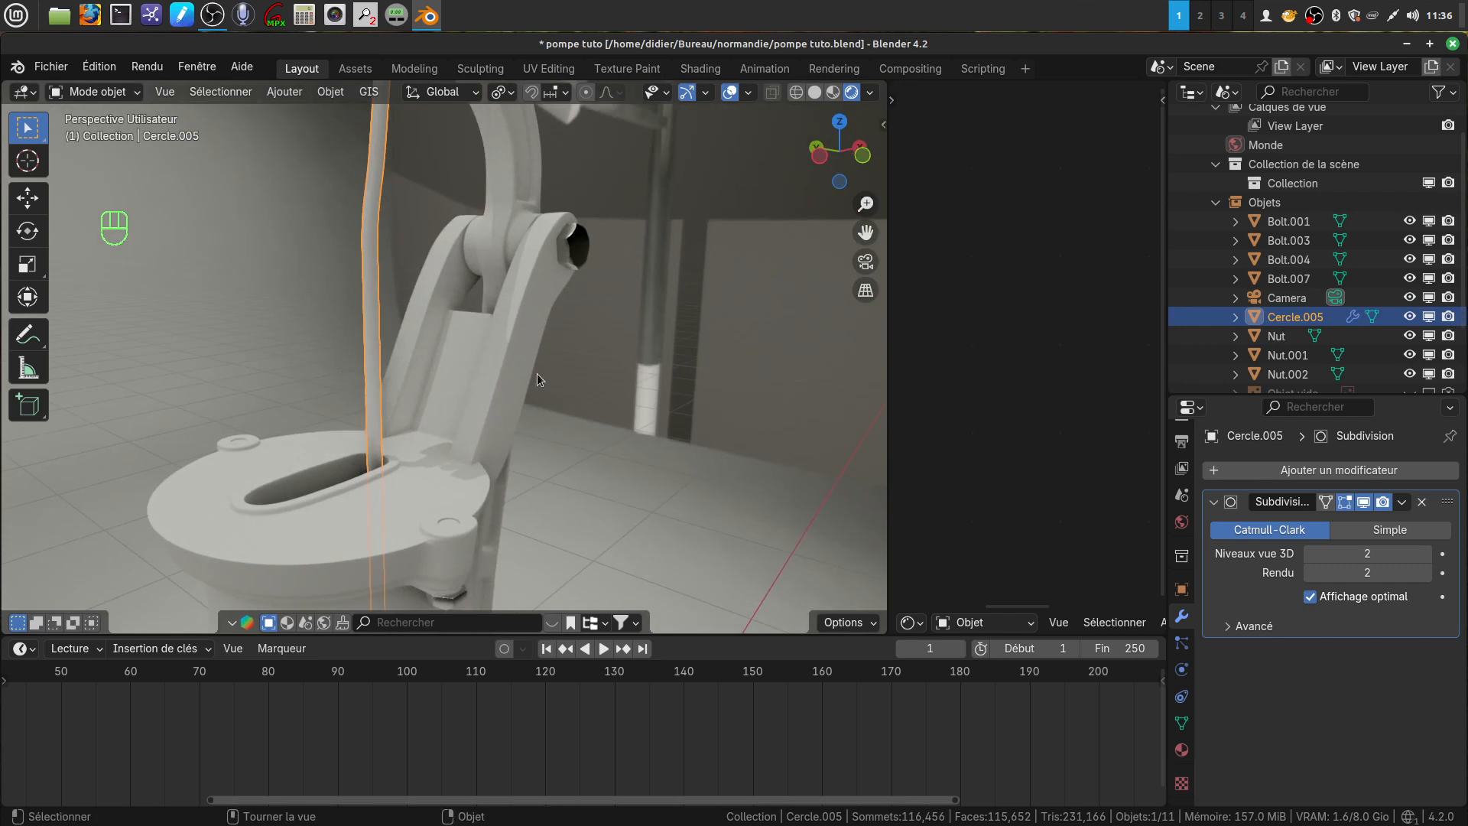
pyautogui.moveTo(374, 382); pyautogui.dragTo(351, 353, button='middle')
pyautogui.scroll(2, 392, 400)
pyautogui.scroll(-3, 379, 371)
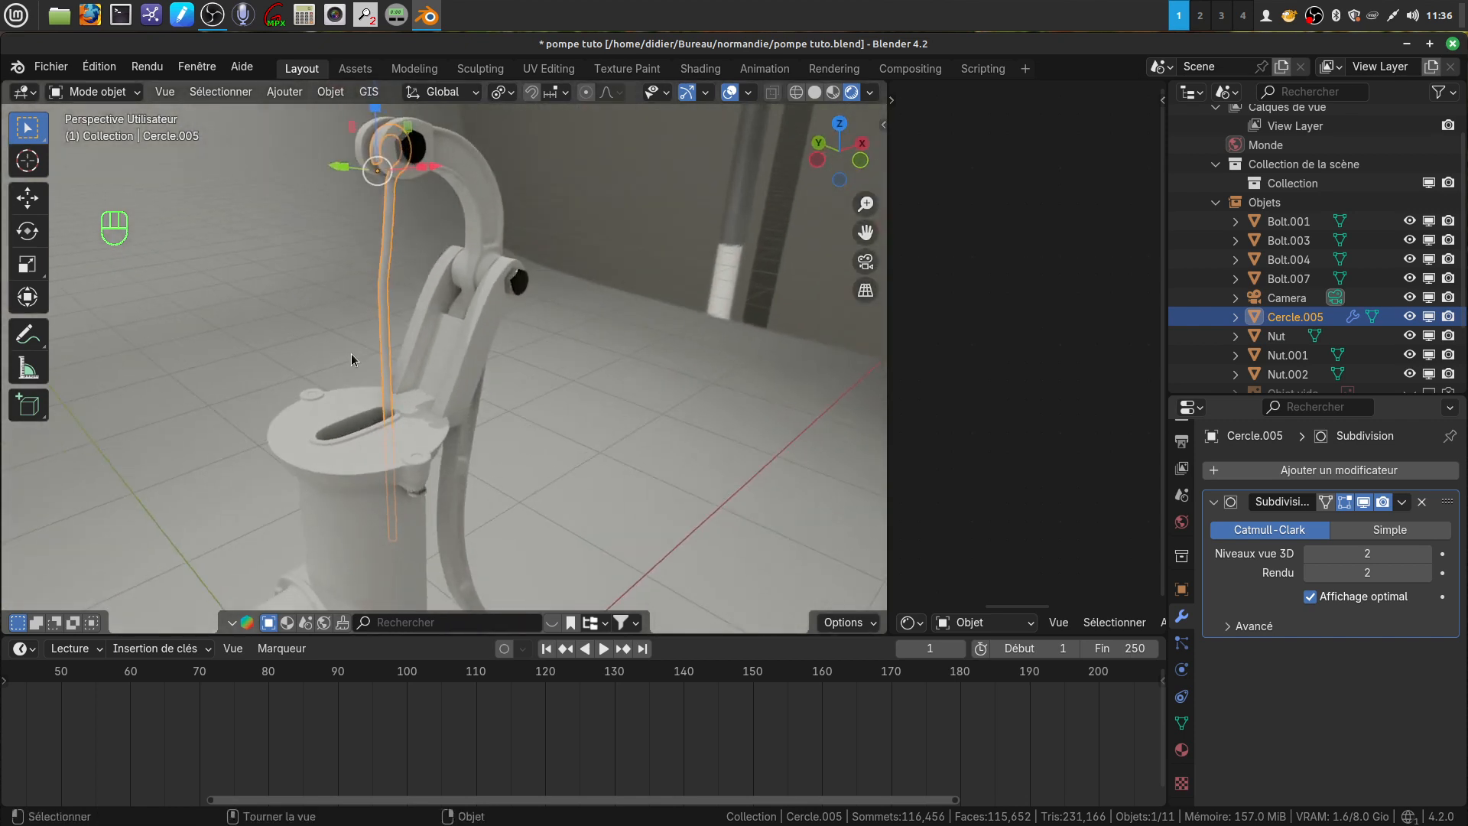
pyautogui.click(1404, 502)
pyautogui.click(1309, 525)
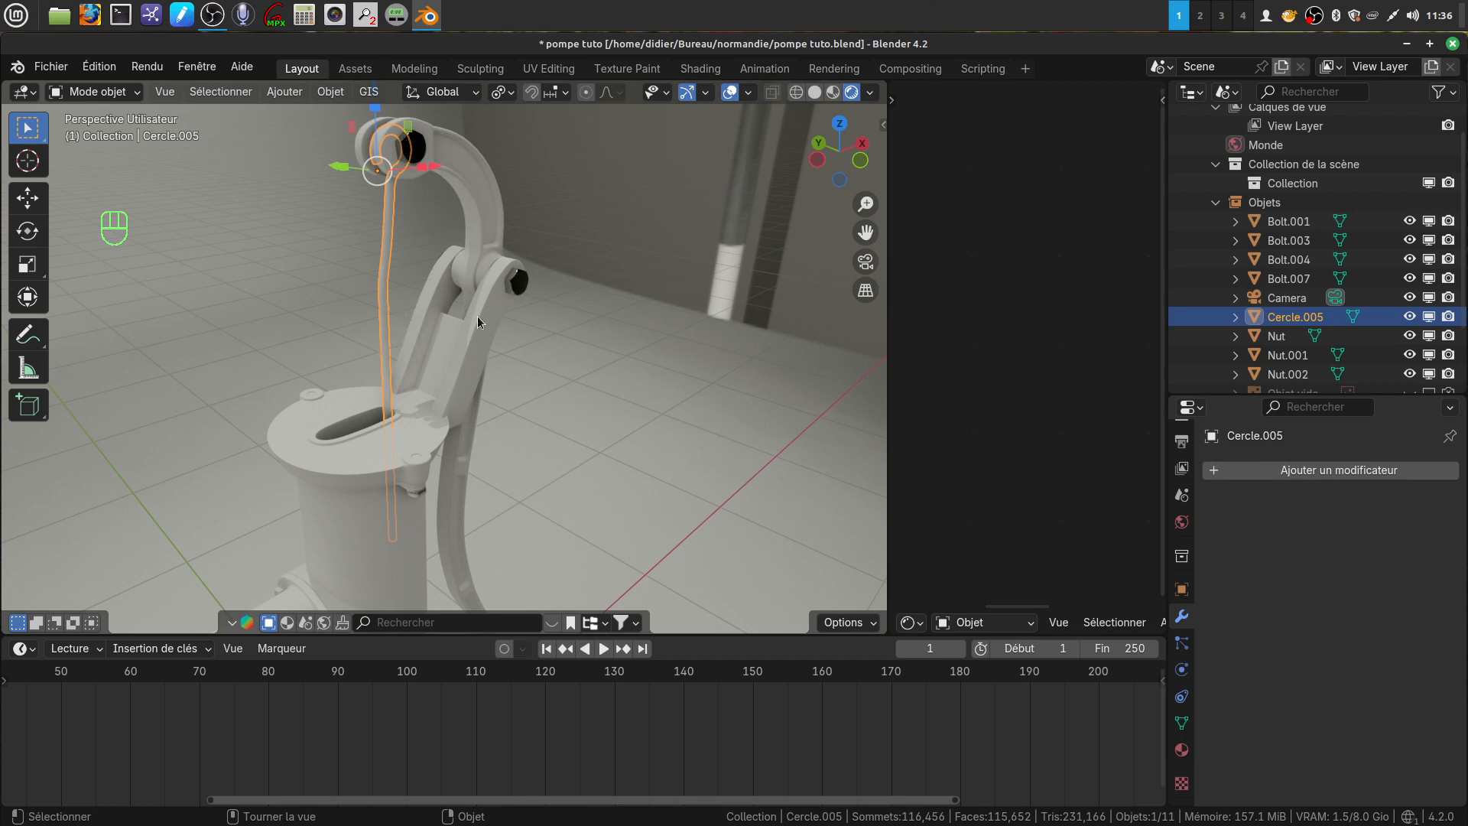
# Step: Enter edit mode on the pump rod and select a lengthwise edge loop along it
pyautogui.moveTo(477, 317); pyautogui.dragTo(623, 321, button='middle')
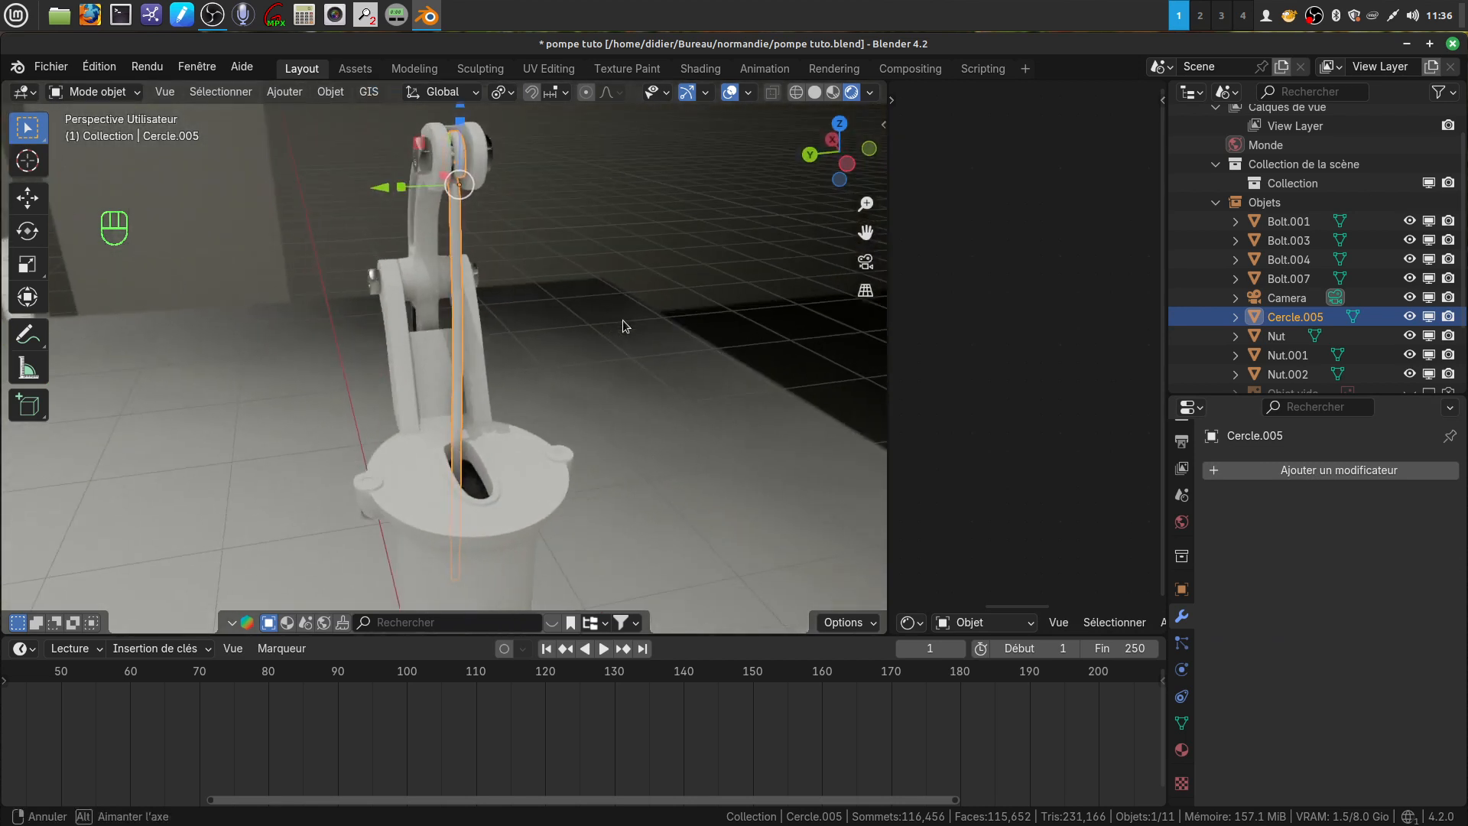
pyautogui.keyDown('shift'); pyautogui.moveTo(465, 364); pyautogui.dragTo(405, 385, button='middle'); pyautogui.keyUp('shift')
pyautogui.scroll(3, 435, 386)
pyautogui.keyDown('shift'); pyautogui.moveTo(318, 390); pyautogui.dragTo(604, 391, button='middle'); pyautogui.keyUp('shift')
pyautogui.scroll(3, 458, 471)
pyautogui.press('Tab')
pyautogui.scroll(2, 484, 394)
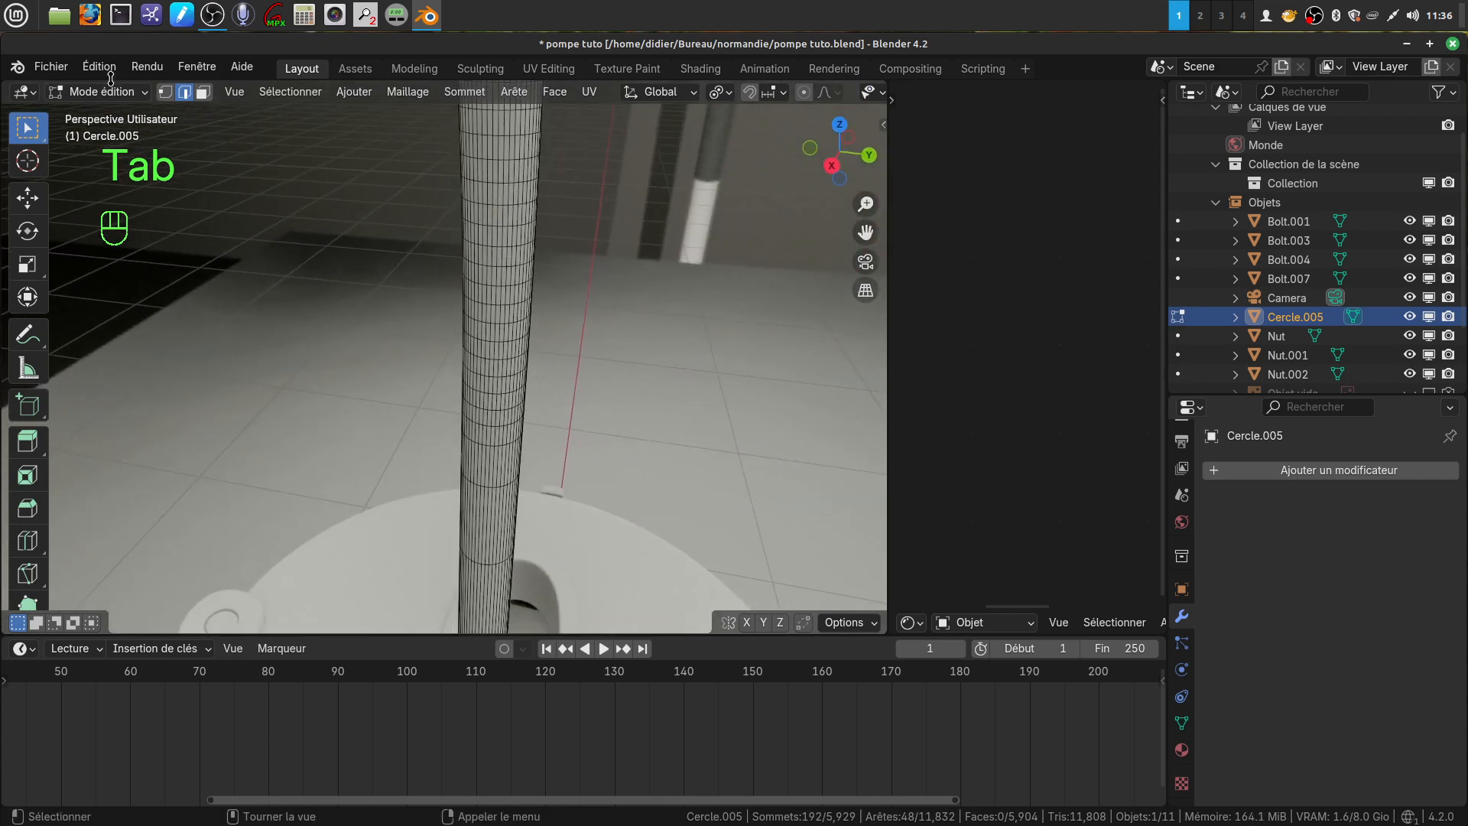
pyautogui.keyDown('alt'); pyautogui.click(488, 468); pyautogui.keyUp('alt')
pyautogui.scroll(-4, 503, 257)
pyautogui.moveTo(503, 257); pyautogui.dragTo(435, 264, button='middle')
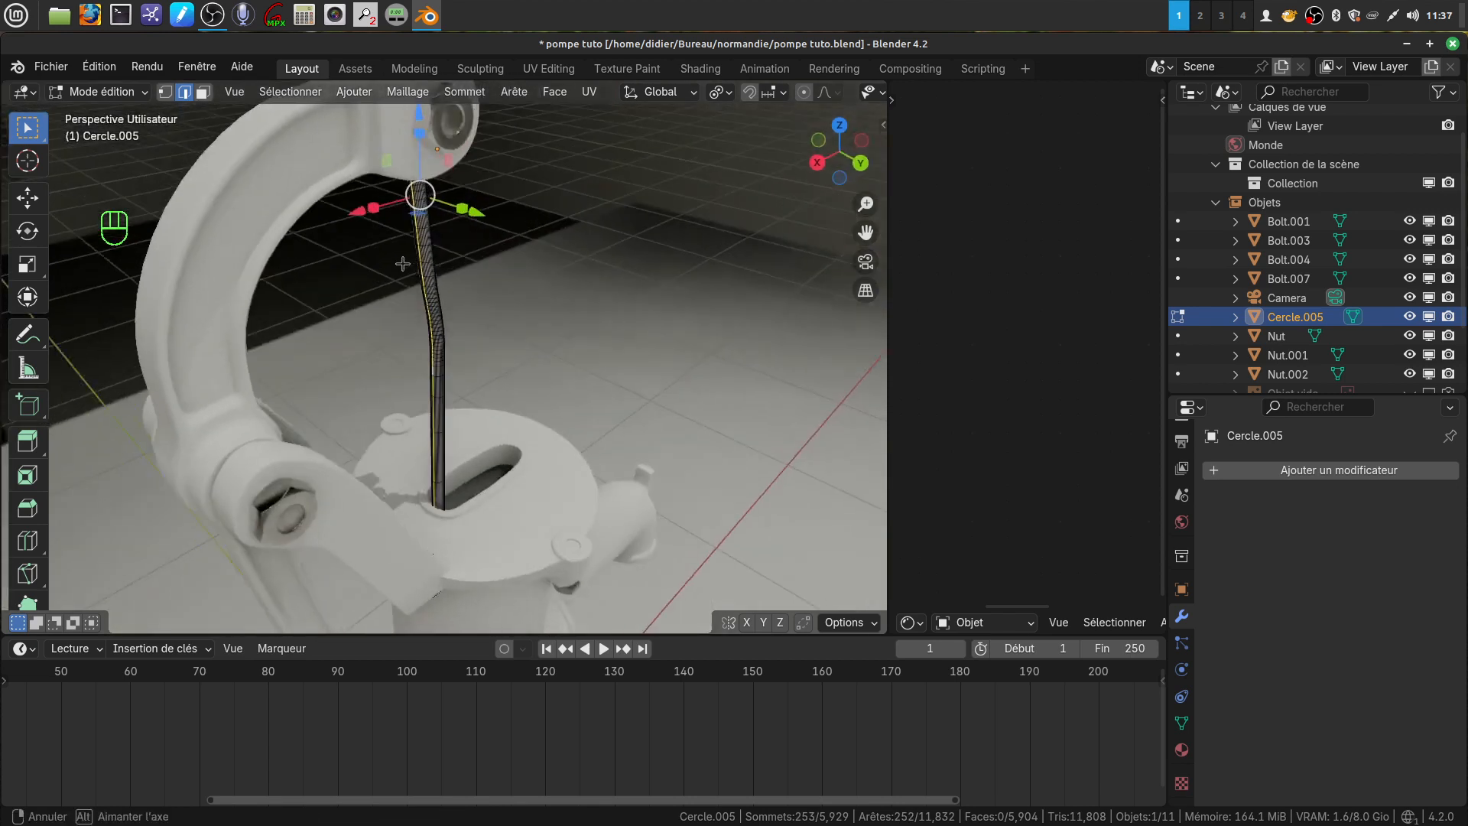
# Step: Isolate the pump rod in local view and return to editing its mesh near the end of the hook
pyautogui.press('Tab')
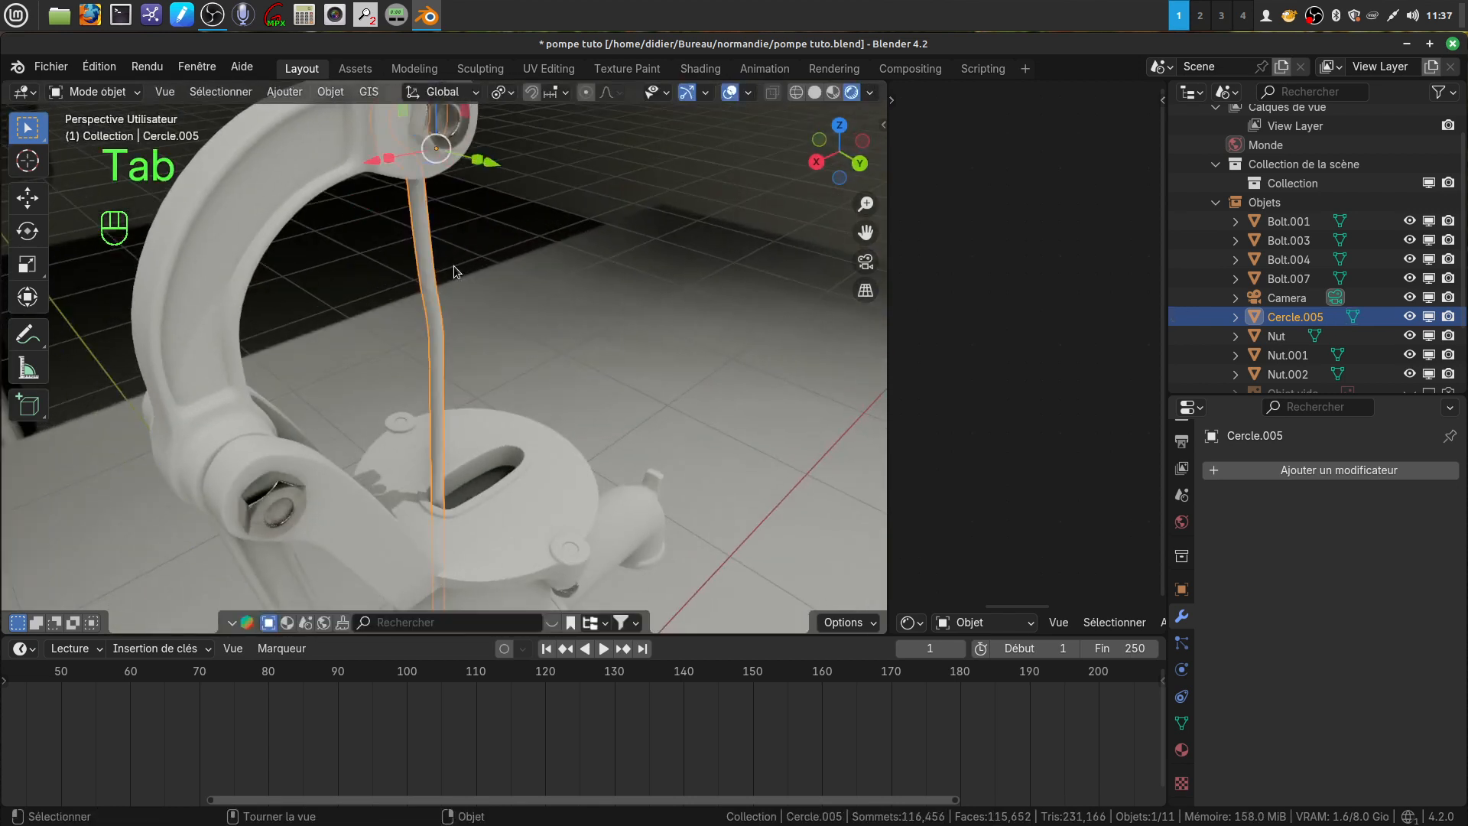
pyautogui.press('KP_Divide')
pyautogui.keyDown('shift'); pyautogui.moveTo(452, 263); pyautogui.dragTo(401, 392, button='middle'); pyautogui.keyUp('shift')
pyautogui.scroll(5, 524, 413)
pyautogui.moveTo(589, 397); pyautogui.dragTo(447, 352, button='middle')
pyautogui.keyDown('shift'); pyautogui.moveTo(795, 489); pyautogui.dragTo(681, 443, button='middle'); pyautogui.keyUp('shift')
pyautogui.press('Tab')
pyautogui.scroll(3, 642, 383)
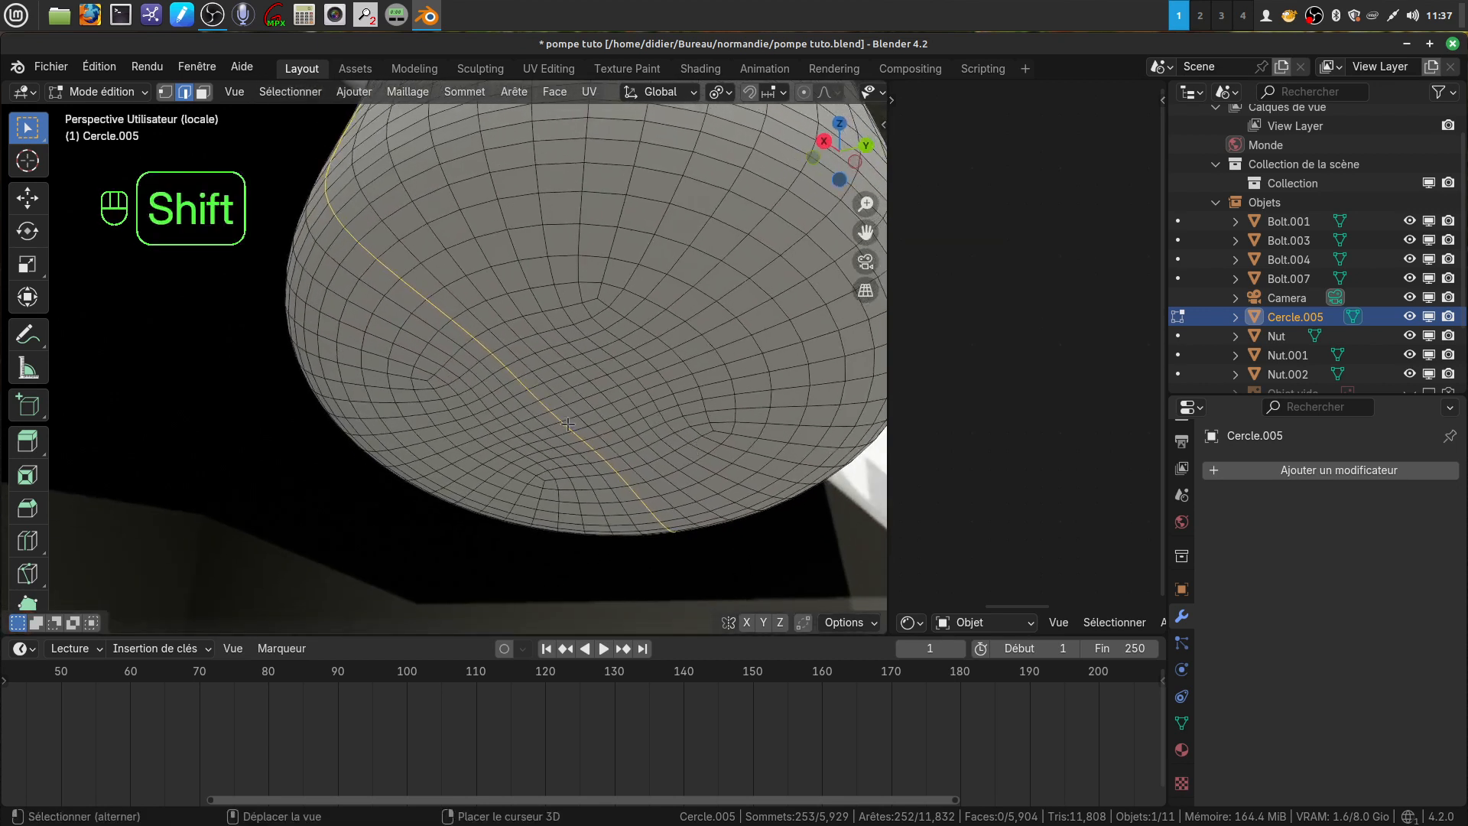
# Step: Add the edge loop around the rod's hook end to the selection and mark the selected edges as seams
pyautogui.keyDown('shift'); pyautogui.moveTo(584, 426); pyautogui.dragTo(234, 327, button='middle'); pyautogui.keyUp('shift')
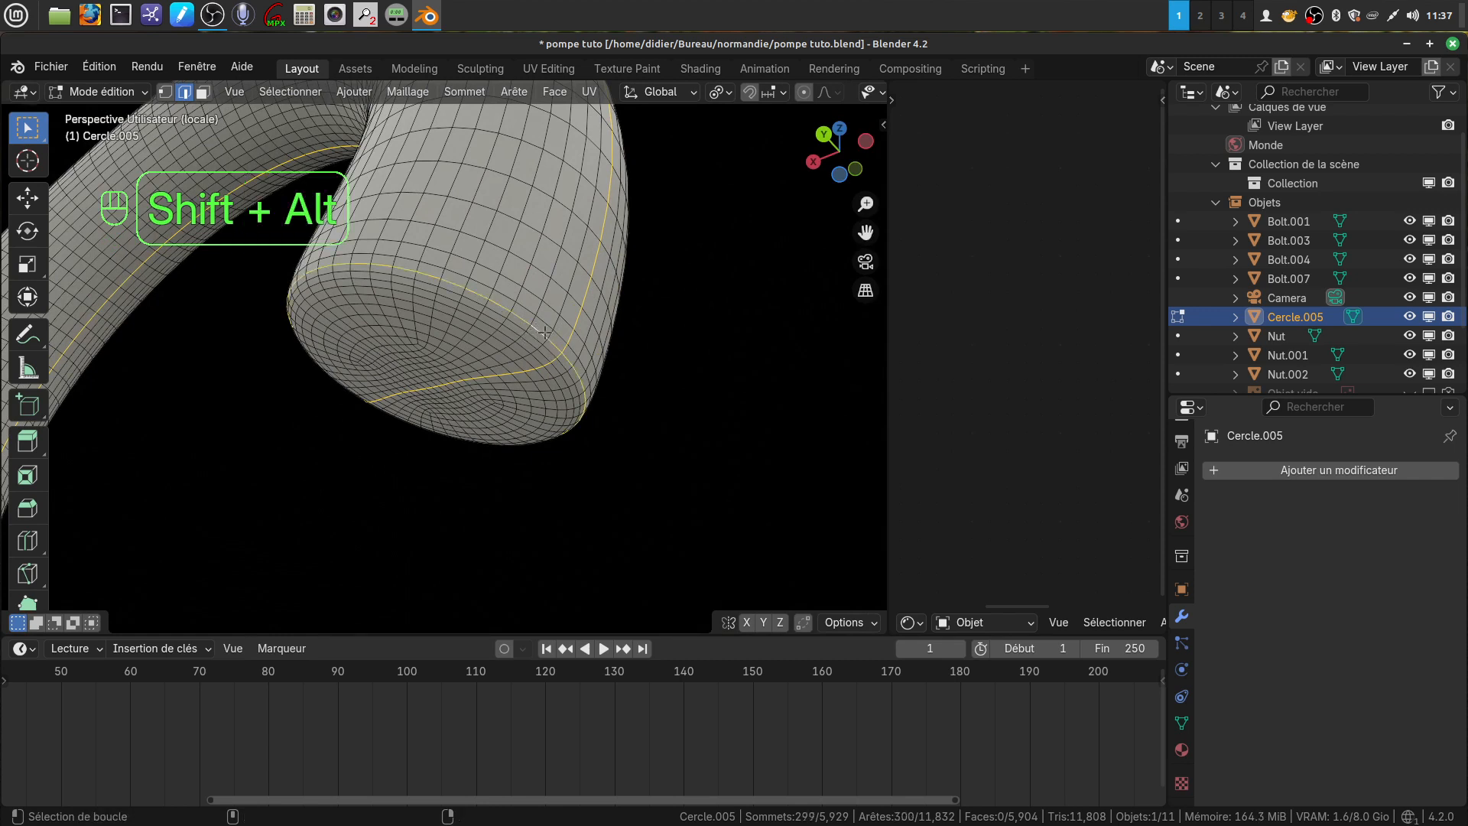
pyautogui.hotkey('ctrl', 'e')
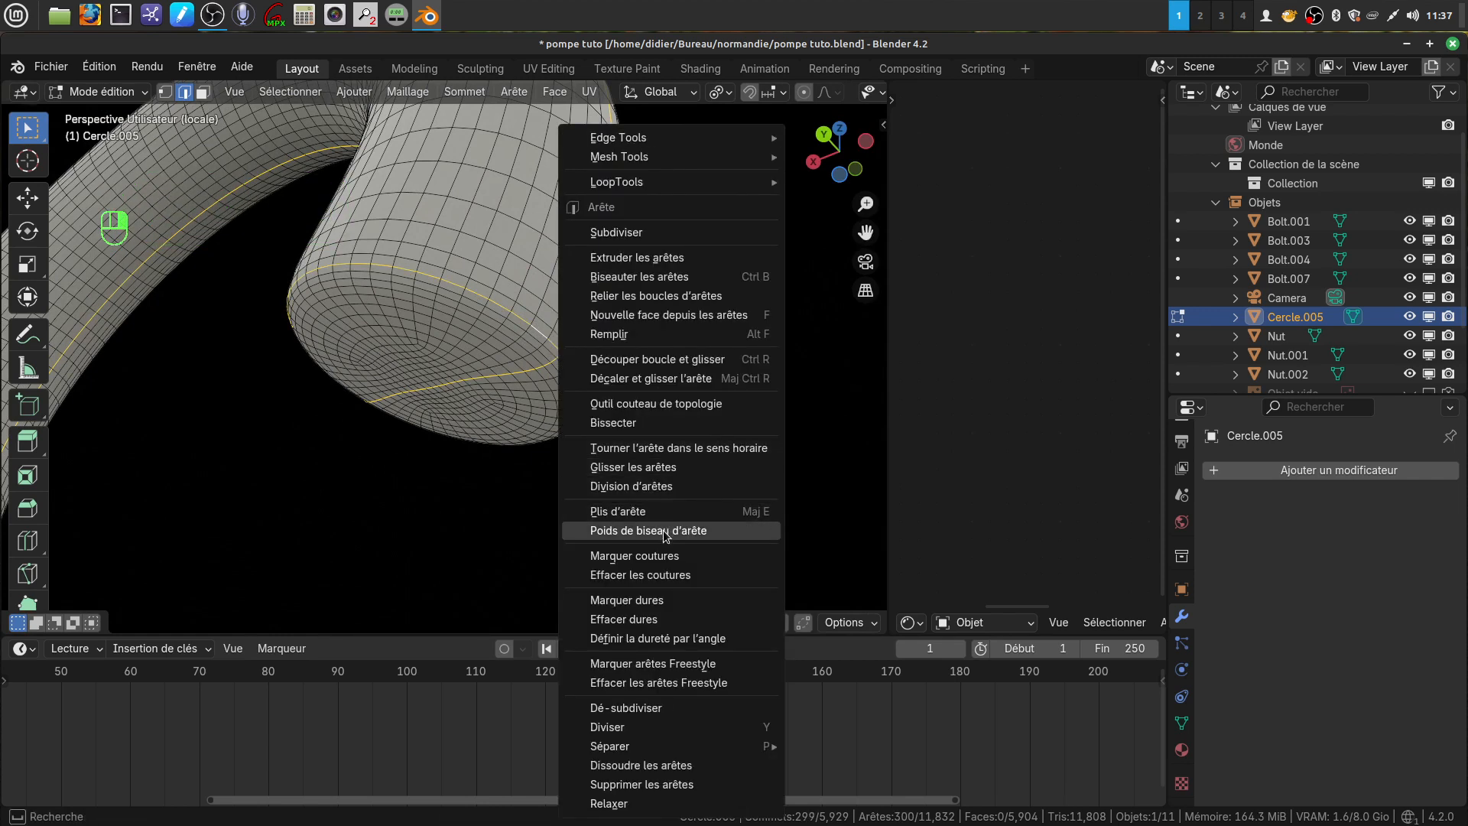
pyautogui.click(679, 556)
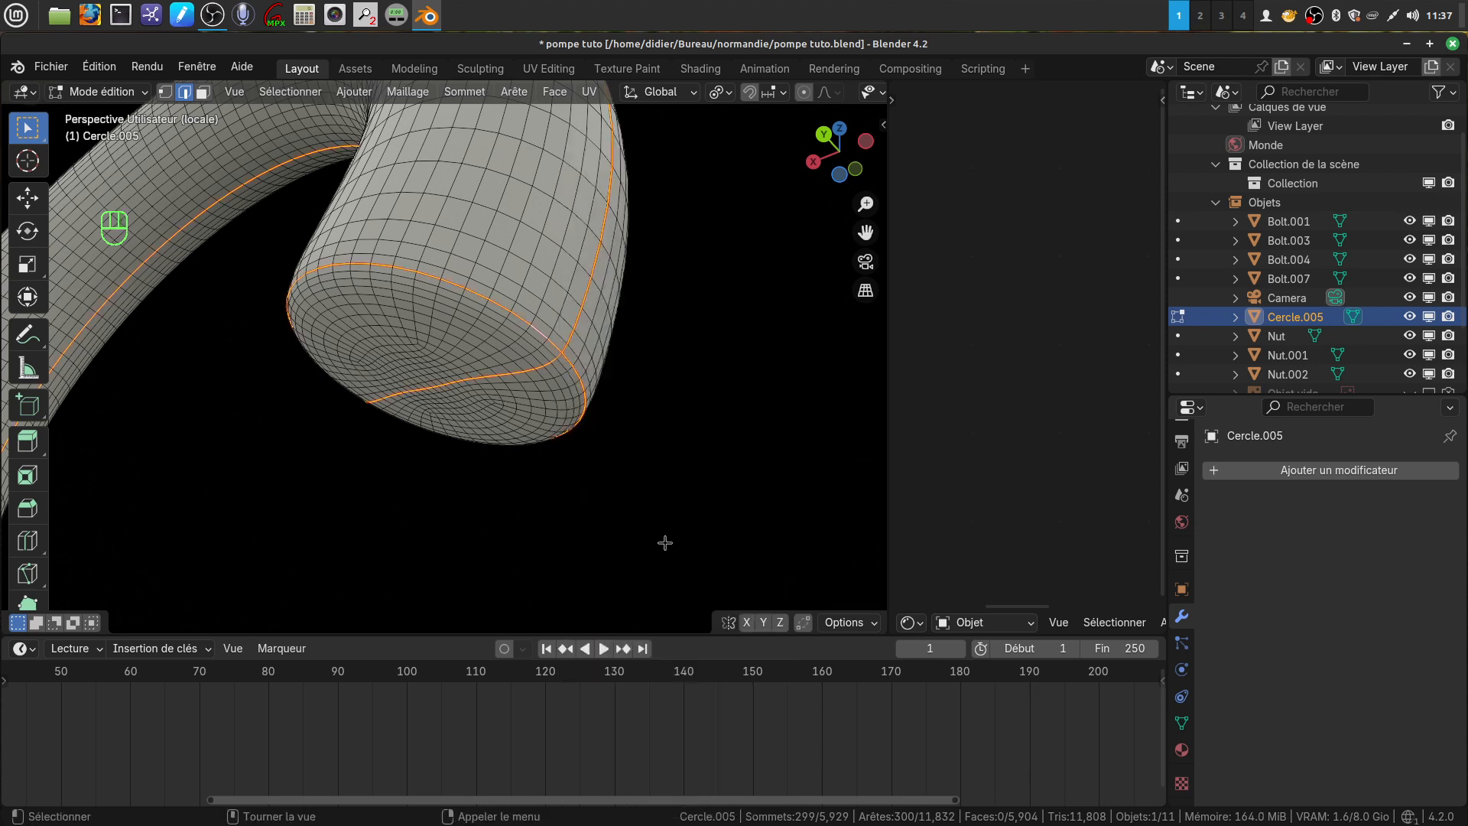
pyautogui.keyDown('shift'); pyautogui.moveTo(665, 538); pyautogui.dragTo(607, 395, button='middle'); pyautogui.keyUp('shift')
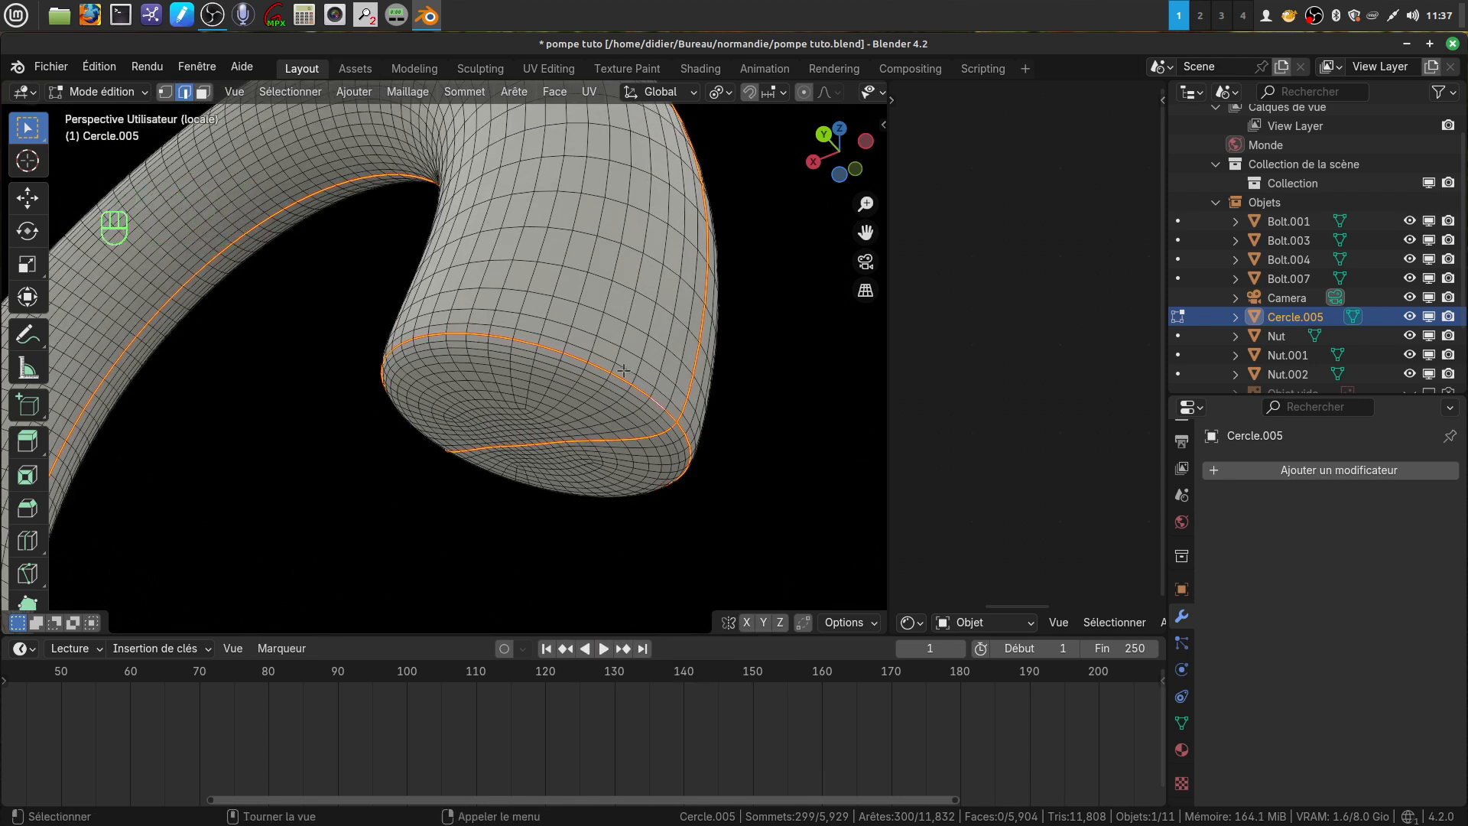
# Step: Inspect the marked seams around the rod's hook end and across its end cap, clearing the edge selection
pyautogui.scroll(-4, 564, 329)
pyautogui.moveTo(565, 329); pyautogui.dragTo(677, 386, button='middle')
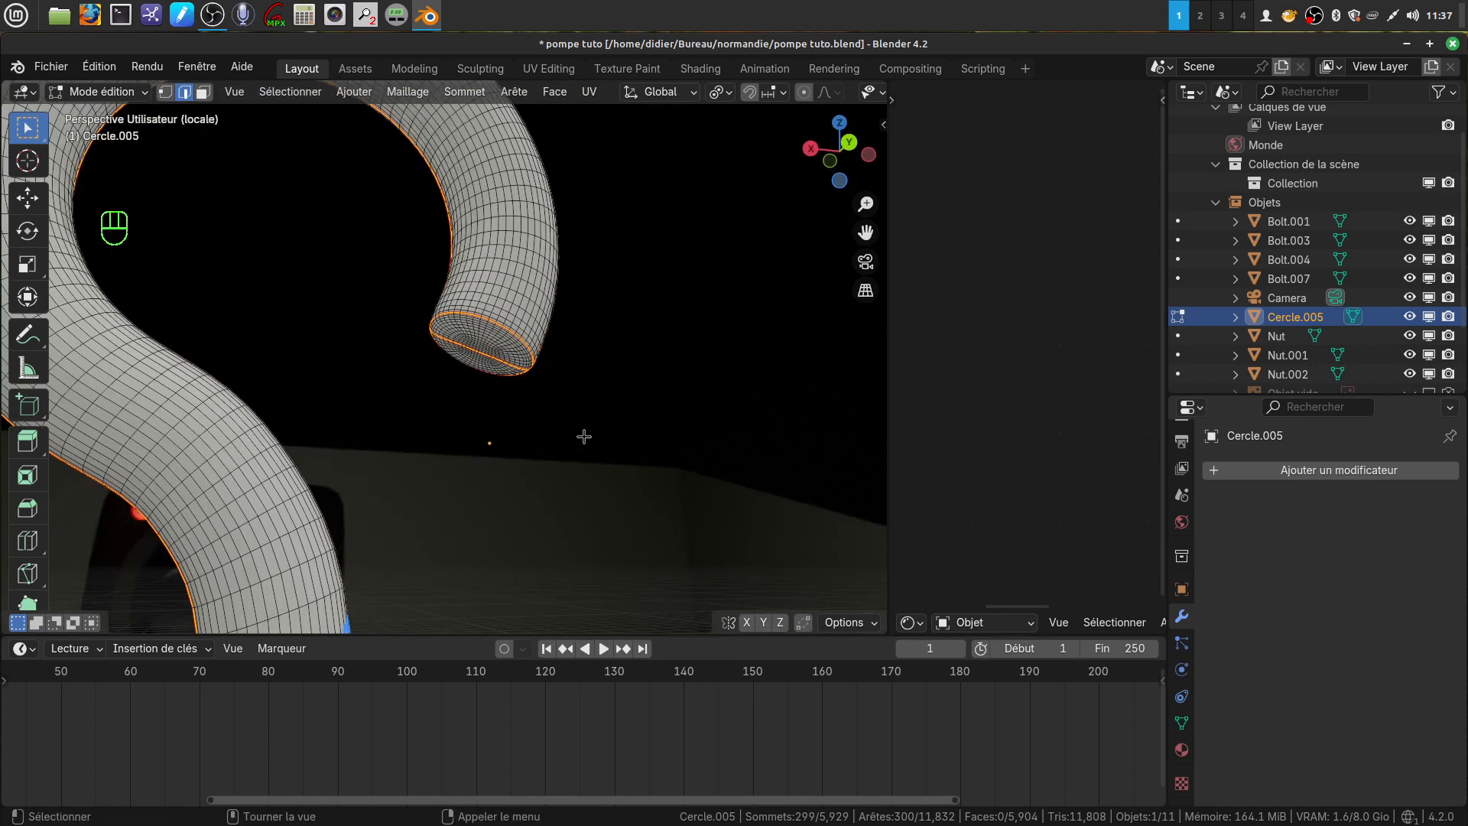
pyautogui.scroll(5, 584, 435)
pyautogui.keyDown('shift'); pyautogui.moveTo(567, 372); pyautogui.dragTo(507, 415, button='middle'); pyautogui.keyUp('shift')
pyautogui.moveTo(572, 365); pyautogui.dragTo(649, 371, button='middle')
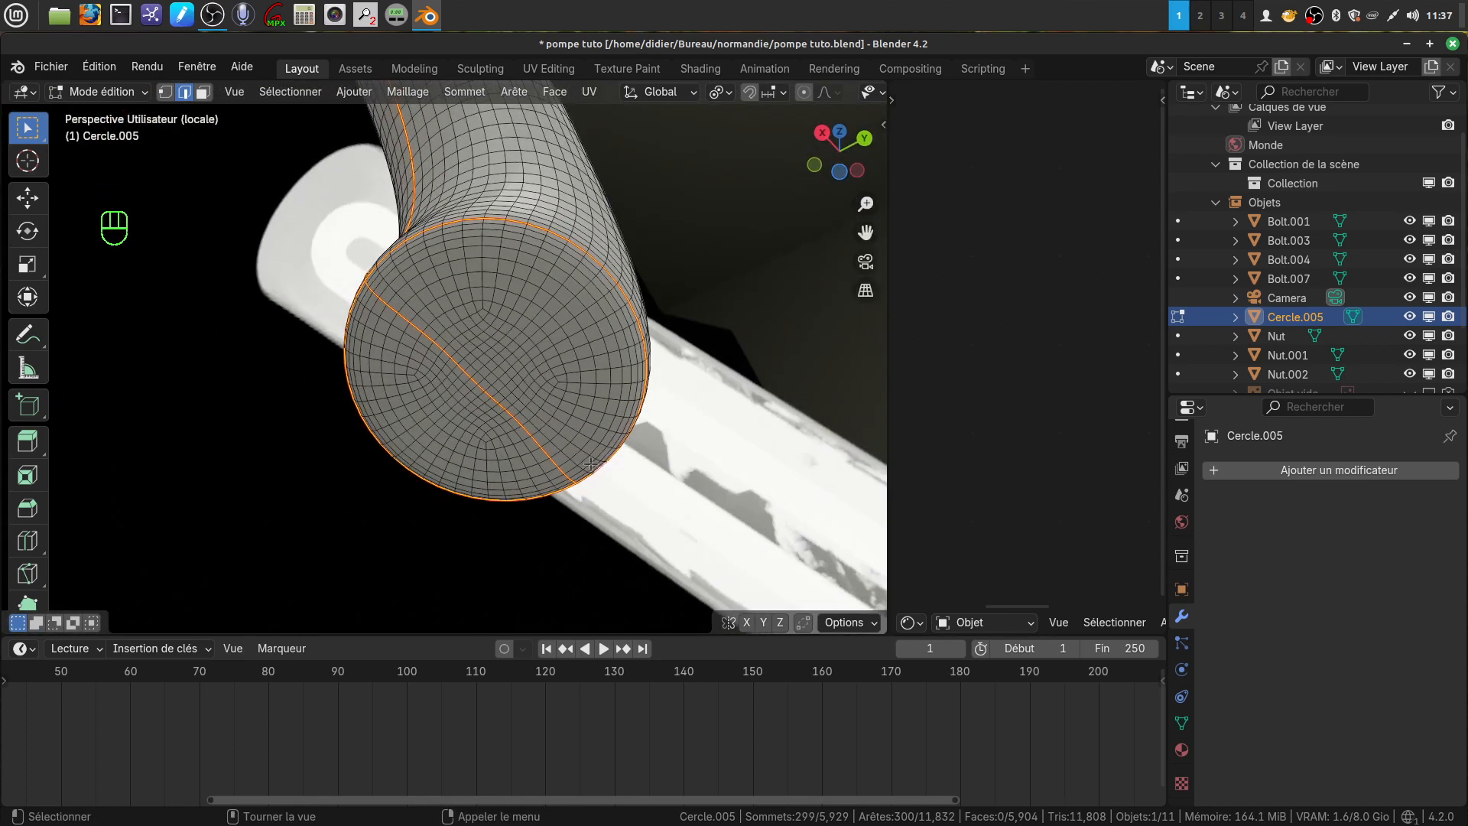
pyautogui.scroll(4, 665, 382)
pyautogui.moveTo(734, 413); pyautogui.dragTo(362, 278, button='middle')
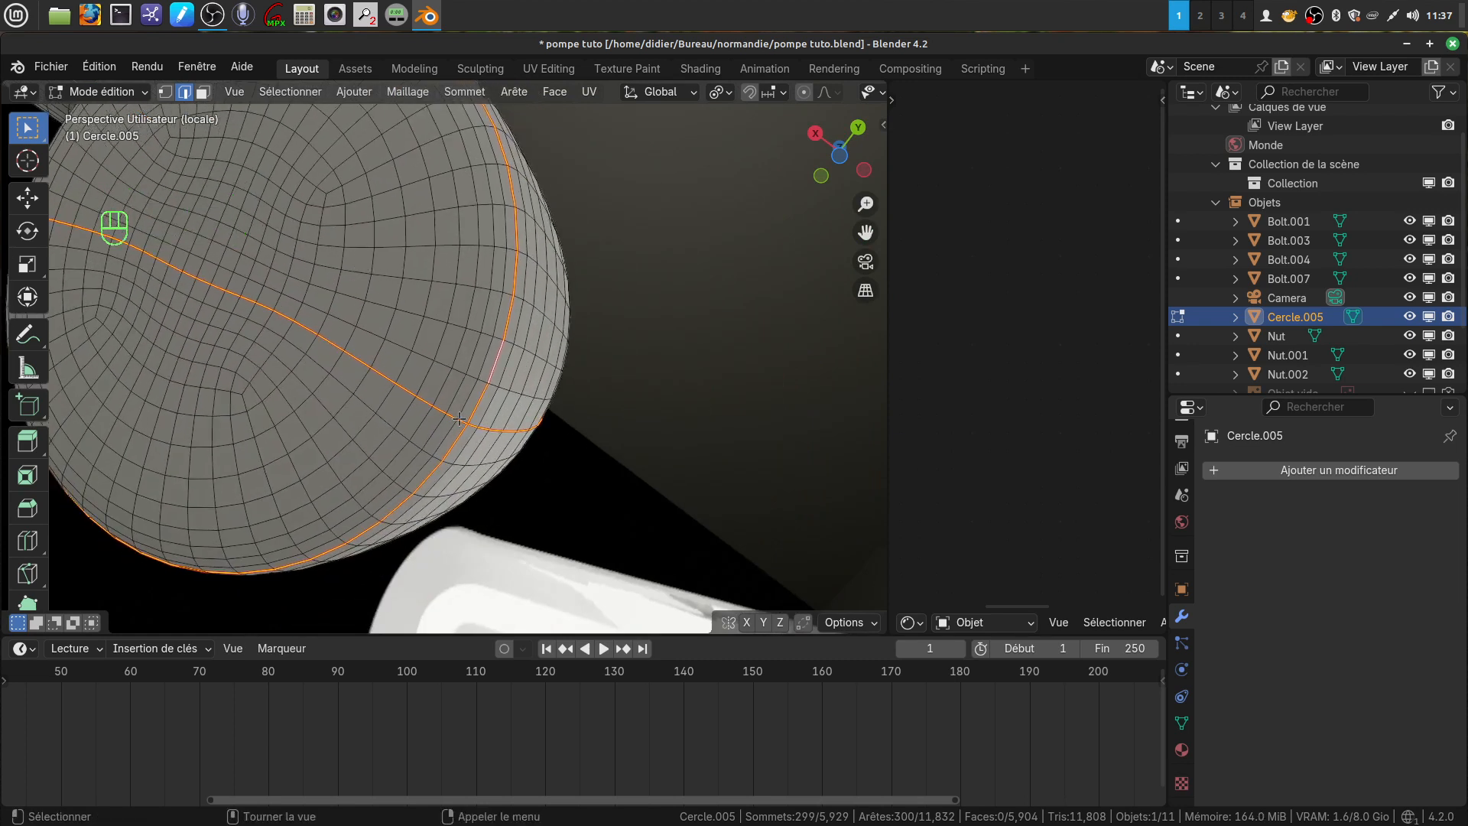
pyautogui.press('a')
pyautogui.moveTo(459, 420); pyautogui.dragTo(620, 493, button='middle')
pyautogui.scroll(6, 620, 492)
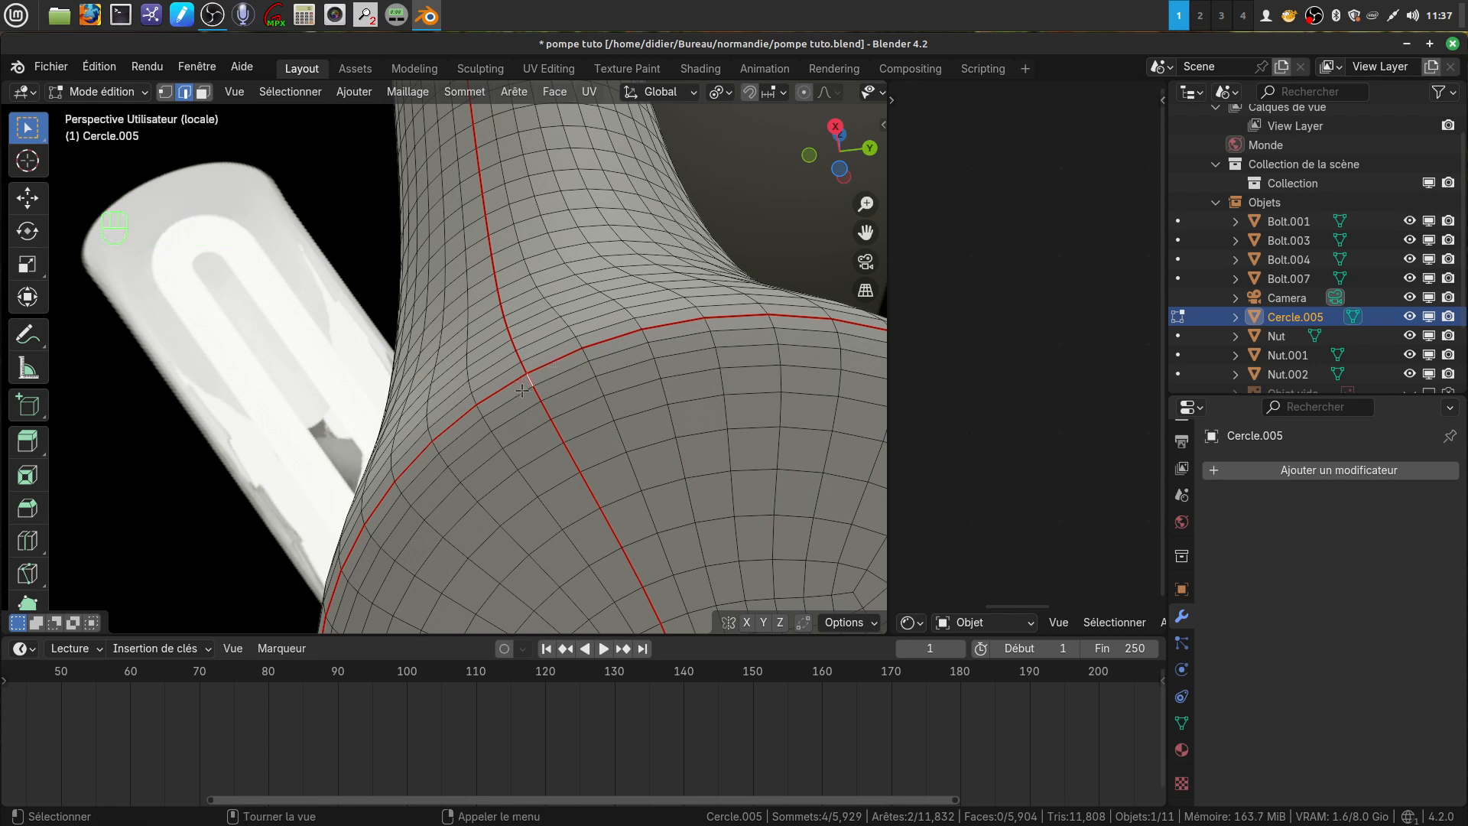
pyautogui.keyDown('ctrl'); pyautogui.click(536, 393); pyautogui.keyUp('ctrl')
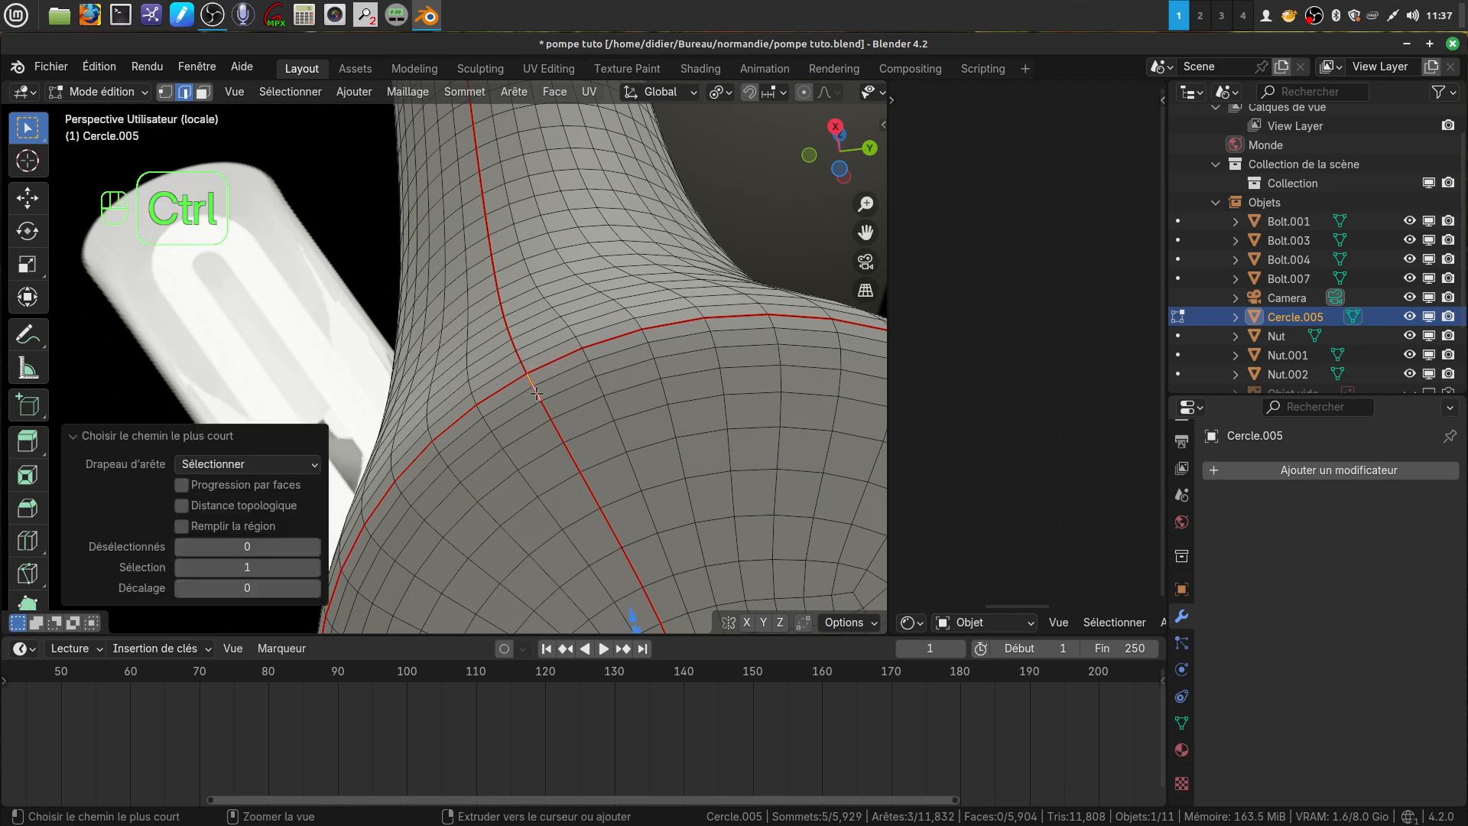
pyautogui.scroll(-4, 536, 393)
pyautogui.scroll(6, 582, 449)
pyautogui.moveTo(582, 449); pyautogui.dragTo(582, 450, button='middle')
pyautogui.scroll(-7, 578, 458)
pyautogui.scroll(-6, 574, 463)
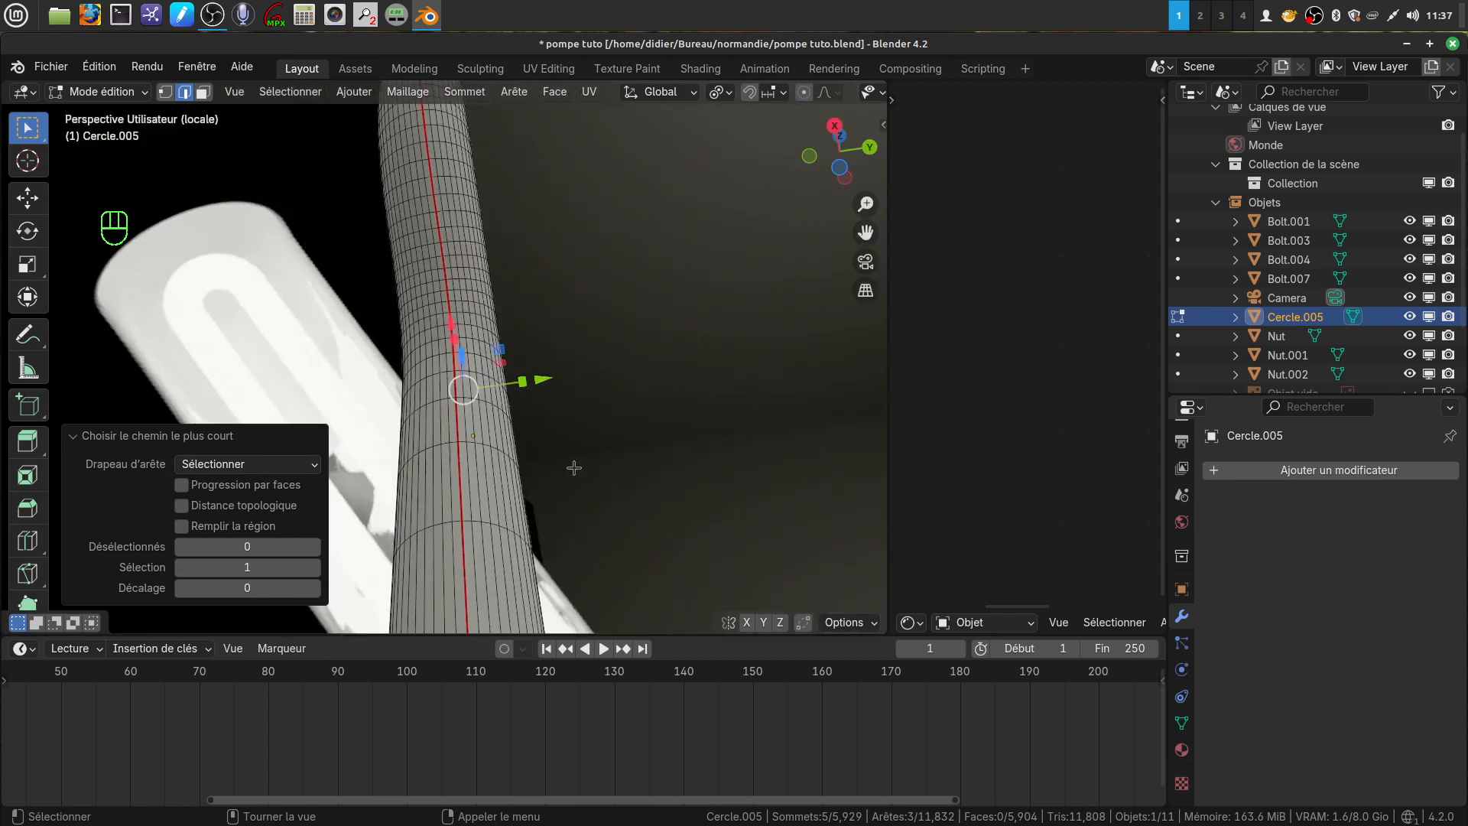
pyautogui.keyDown('shift'); pyautogui.moveTo(560, 438); pyautogui.dragTo(550, 490, button='middle'); pyautogui.keyUp('shift')
pyautogui.scroll(5, 673, 584)
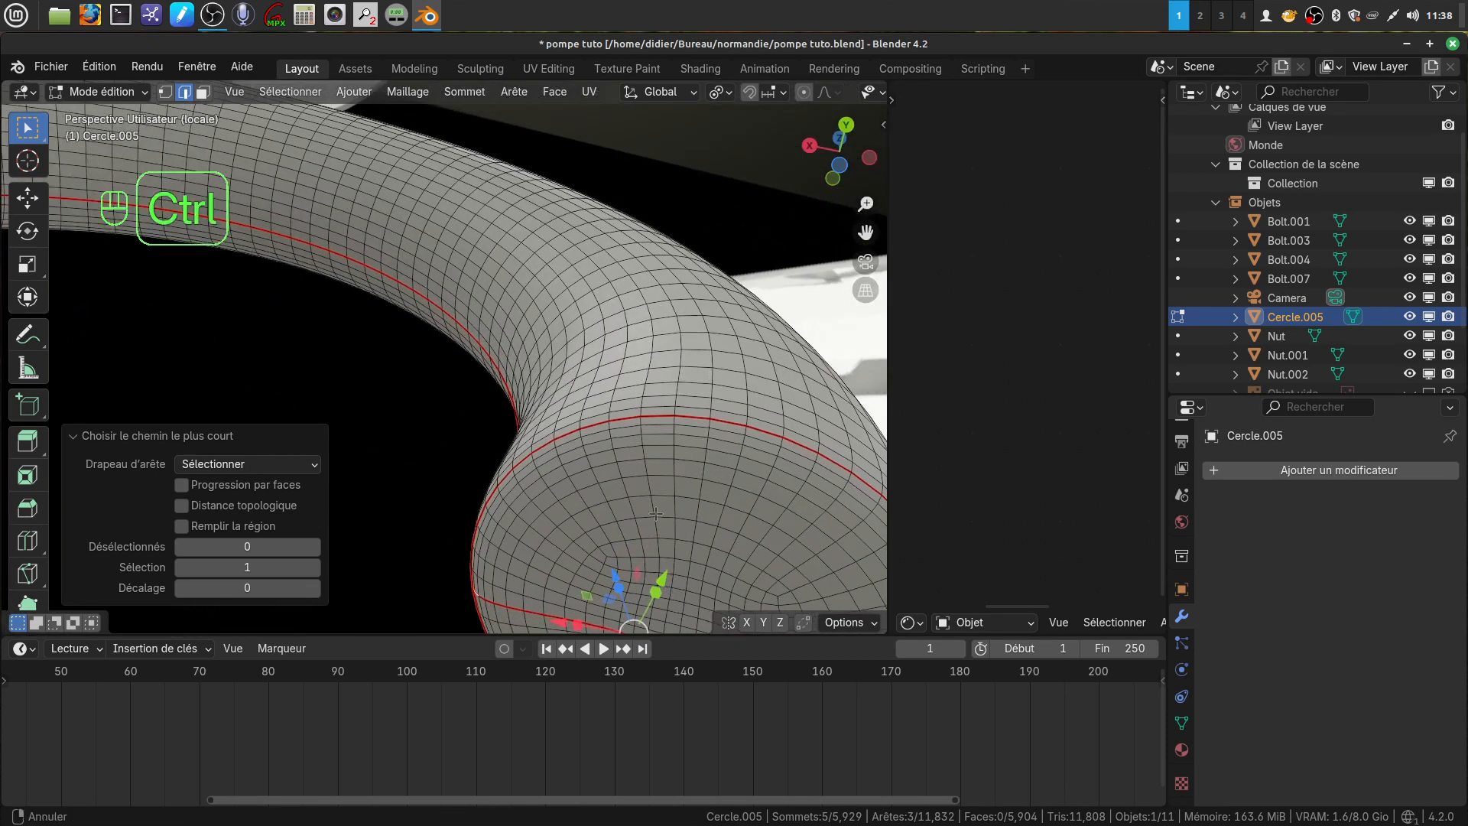
pyautogui.keyDown('ctrl'); pyautogui.moveTo(672, 583); pyautogui.dragTo(687, 533, button='middle'); pyautogui.keyUp('ctrl')
pyautogui.keyDown('shift'); pyautogui.moveTo(777, 565); pyautogui.dragTo(644, 377, button='middle'); pyautogui.keyUp('shift')
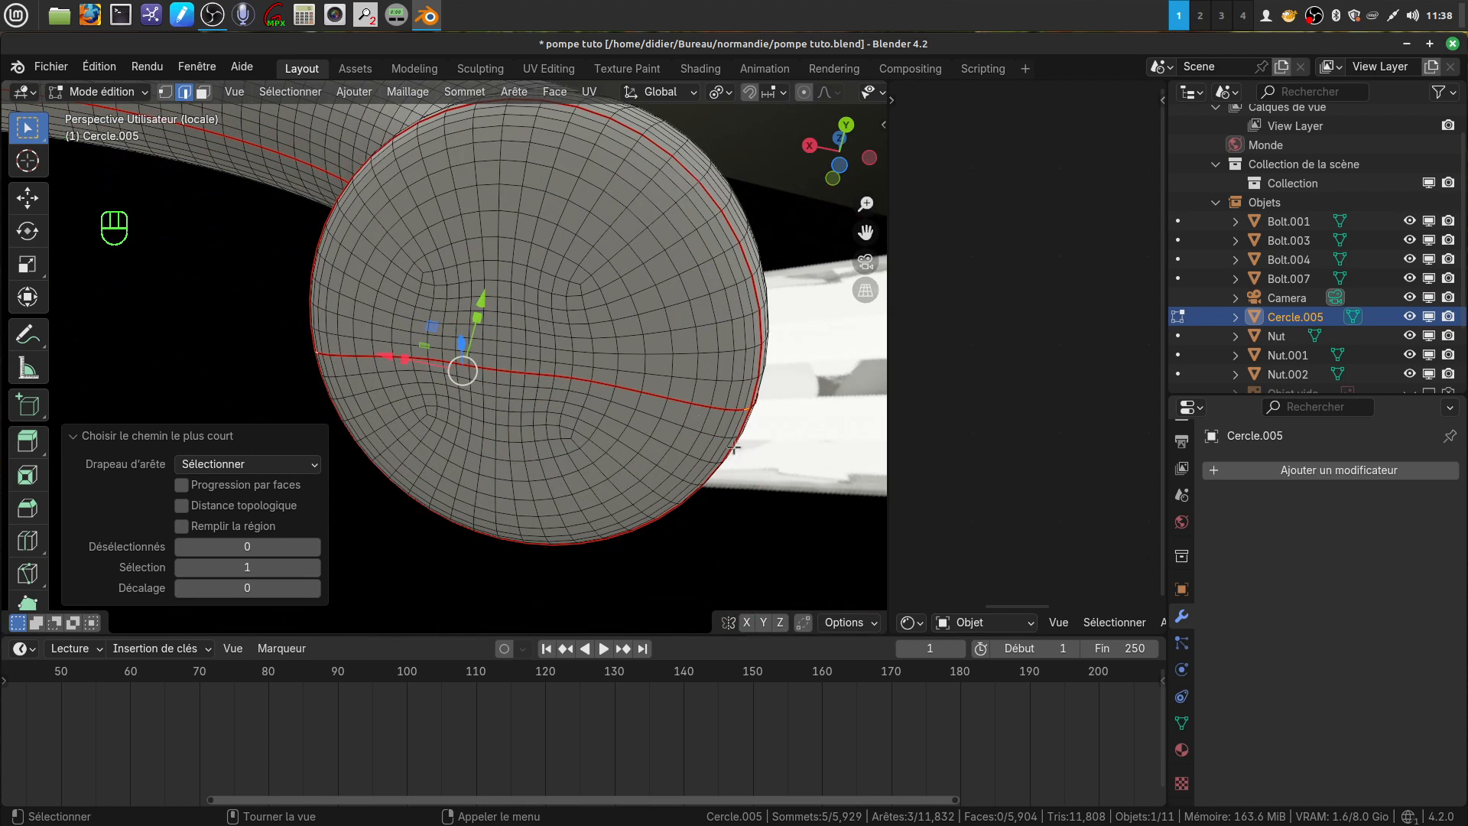
pyautogui.press('a')
# Step: Select the shortest edge path along the seam crossing the hook's end cap, from one rim to just past the opposite rim
pyautogui.scroll(3, 737, 521)
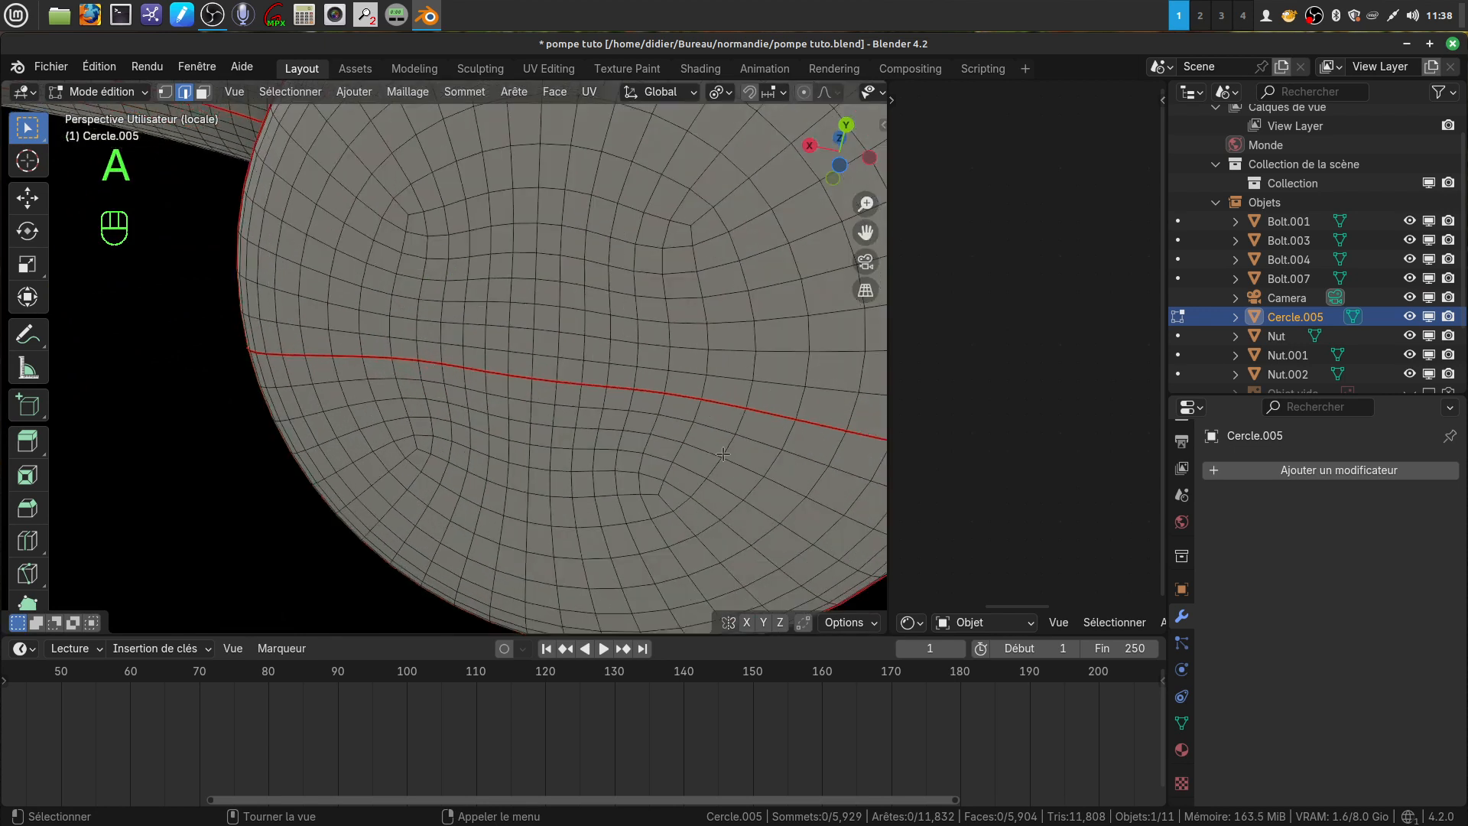
pyautogui.moveTo(737, 520); pyautogui.dragTo(719, 516, button='middle')
pyautogui.keyDown('shift'); pyautogui.moveTo(623, 438); pyautogui.dragTo(387, 428, button='middle'); pyautogui.keyUp('shift')
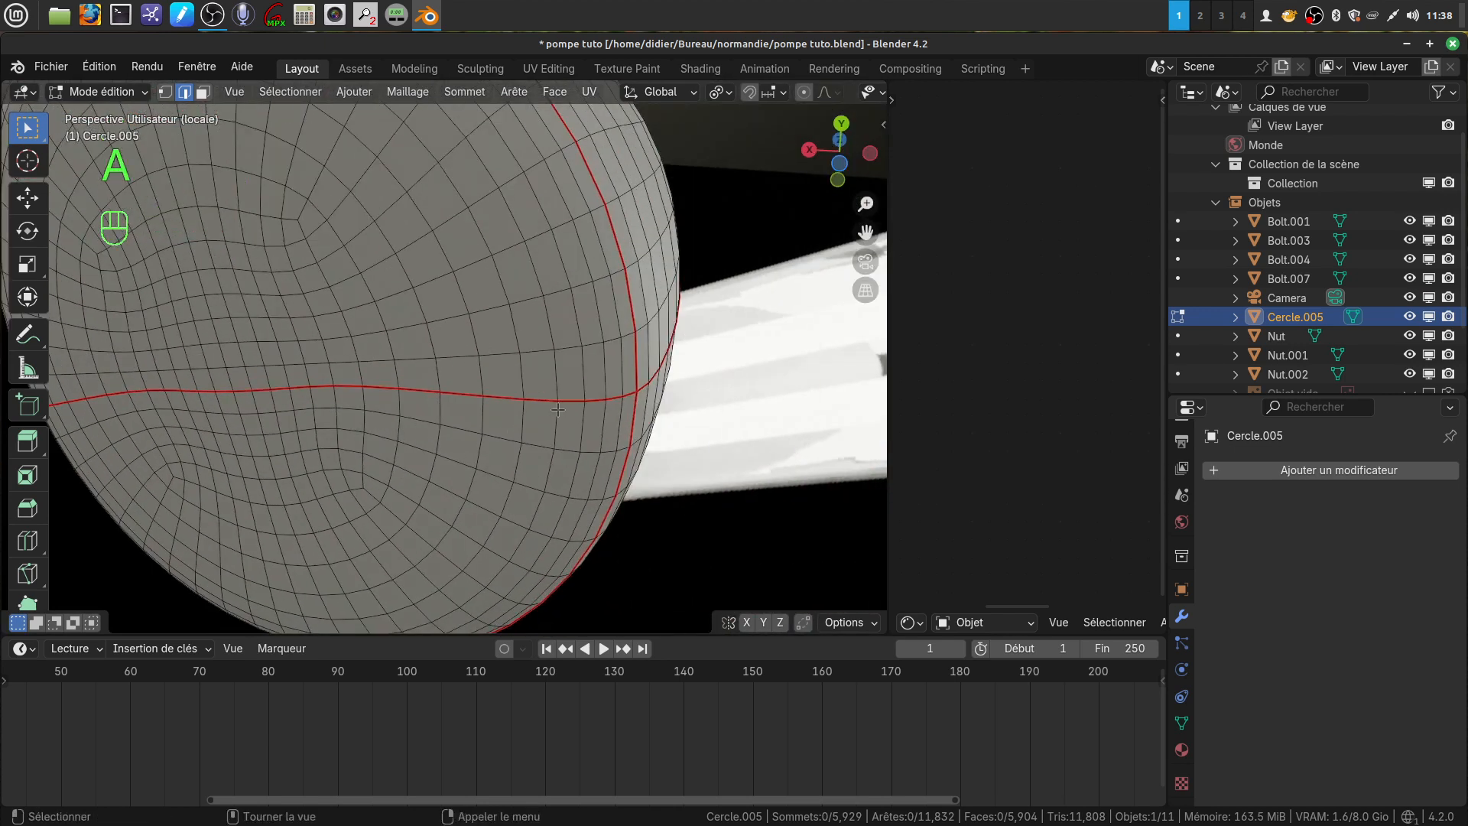
pyautogui.click(626, 394)
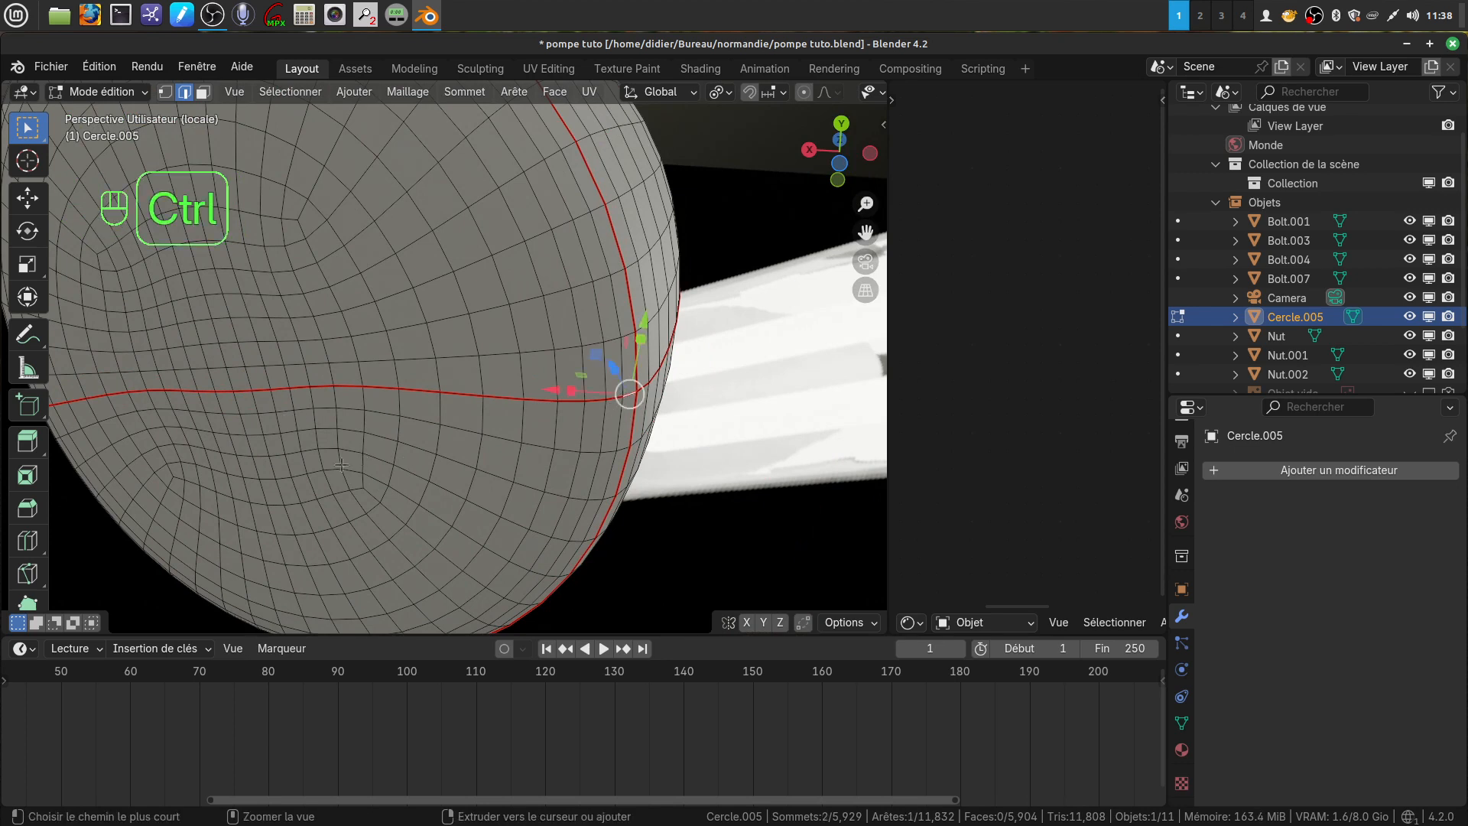
pyautogui.keyDown('ctrl'); pyautogui.click(338, 380); pyautogui.keyUp('ctrl')
pyautogui.keyDown('shift'); pyautogui.moveTo(339, 380); pyautogui.dragTo(4, 475, button='middle'); pyautogui.keyUp('shift')
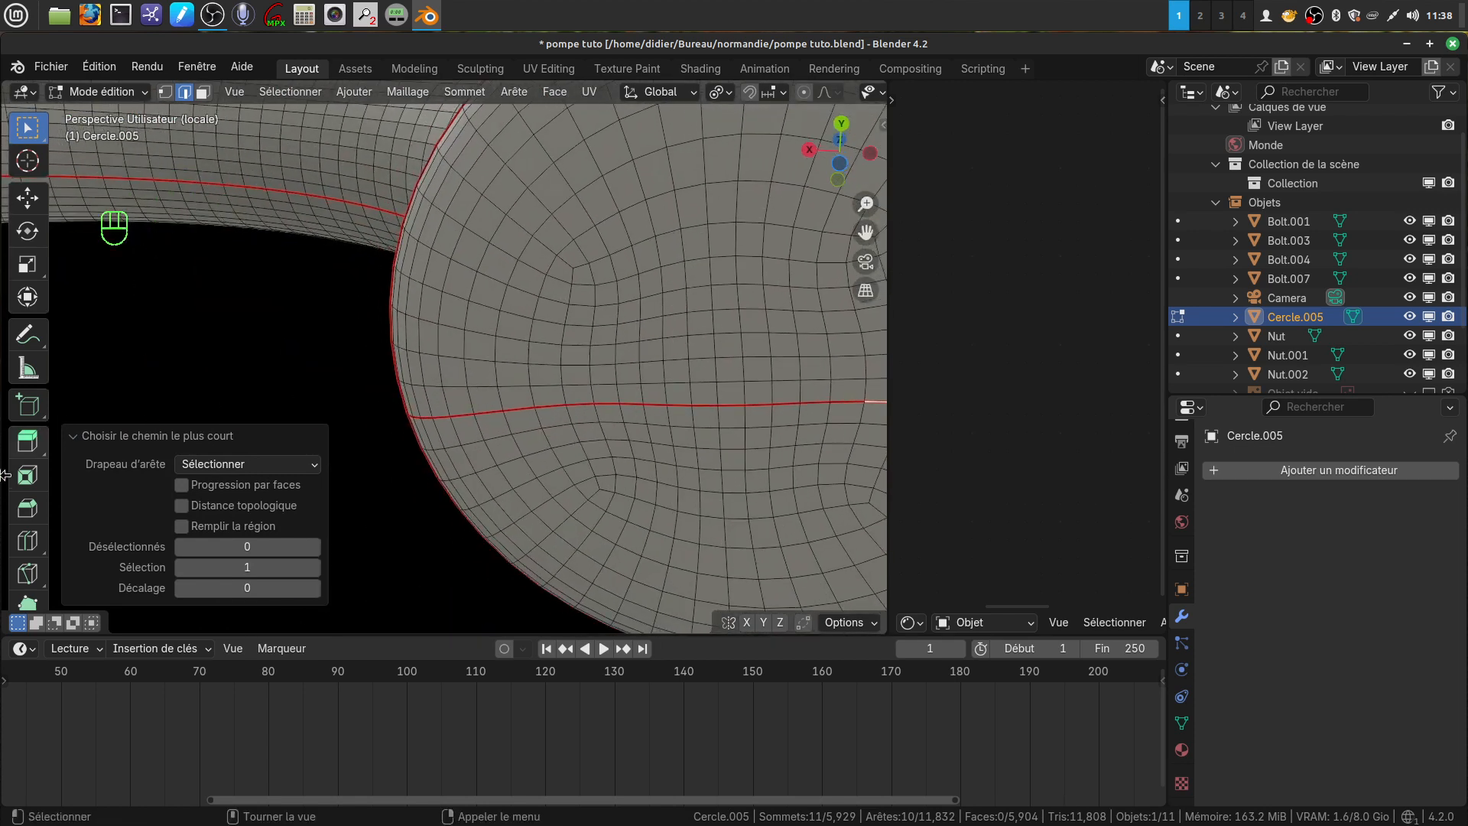
pyautogui.keyDown('ctrl'); pyautogui.click(423, 416); pyautogui.keyUp('ctrl')
pyautogui.moveTo(423, 416); pyautogui.dragTo(526, 457, button='middle')
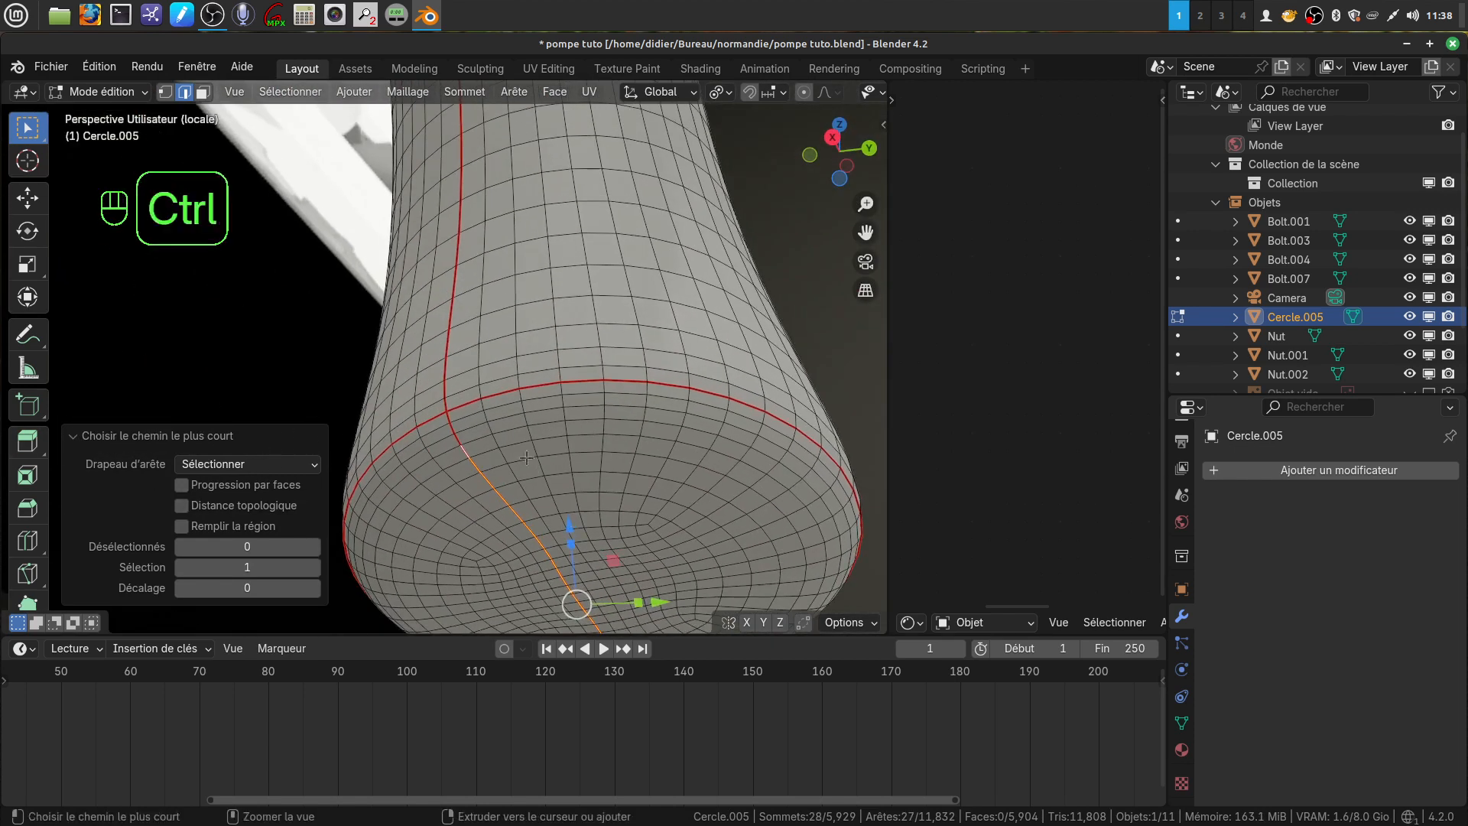
pyautogui.keyDown('ctrl'); pyautogui.click(443, 387); pyautogui.keyUp('ctrl')
# Step: Extend the edge path selection along the same seam, around the hook and onto the rod's straight shaft
pyautogui.moveTo(477, 253); pyautogui.dragTo(230, 367, button='middle')
pyautogui.keyDown('shift'); pyautogui.moveTo(502, 456); pyautogui.dragTo(438, 90, button='middle'); pyautogui.keyUp('shift')
pyautogui.scroll(1, 457, 761)
pyautogui.scroll(1, 456, 760)
pyautogui.scroll(4, 360, 363)
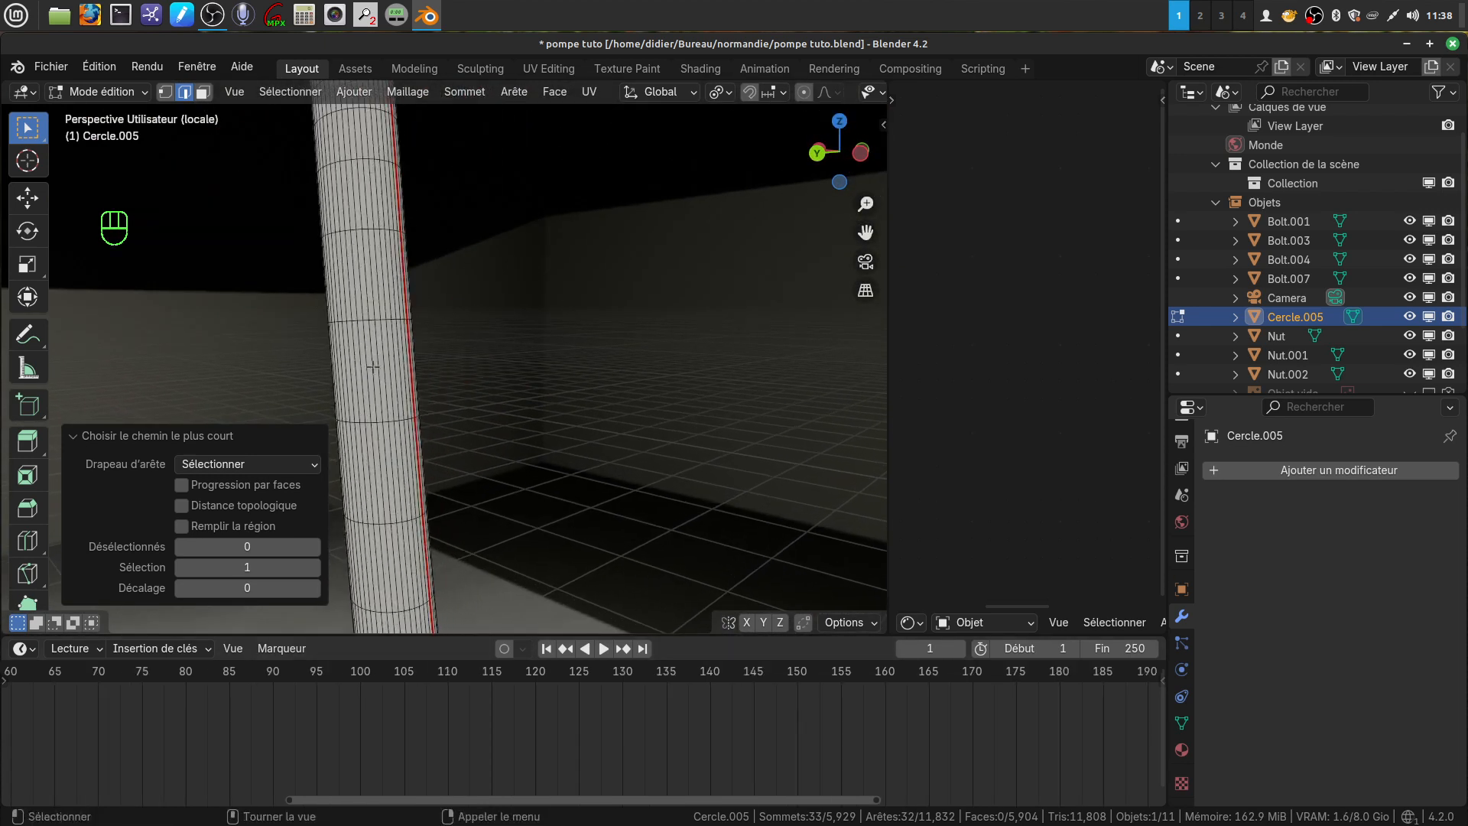
pyautogui.keyDown('ctrl'); pyautogui.click(360, 363); pyautogui.keyUp('ctrl')
# Step: Extend the edge path to the rod's lower end and clear the seams from the selected edges
pyautogui.scroll(-6, 436, 435)
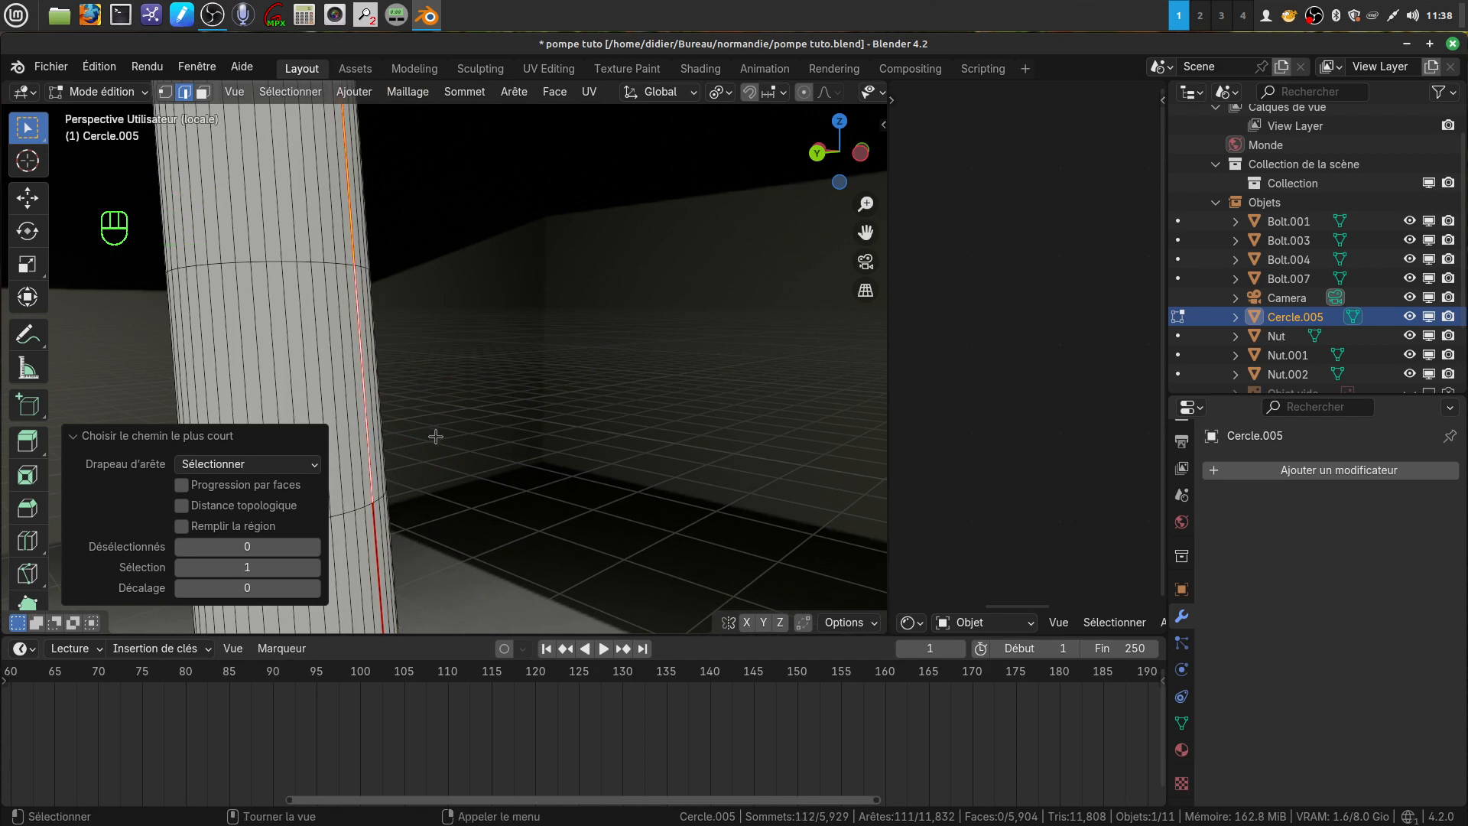
pyautogui.keyDown('shift'); pyautogui.moveTo(496, 519); pyautogui.dragTo(449, 386, button='middle'); pyautogui.keyUp('shift')
pyautogui.scroll(4, 449, 507)
pyautogui.keyDown('shift'); pyautogui.moveTo(460, 448); pyautogui.dragTo(500, 327, button='middle'); pyautogui.keyUp('shift')
pyautogui.scroll(2, 463, 511)
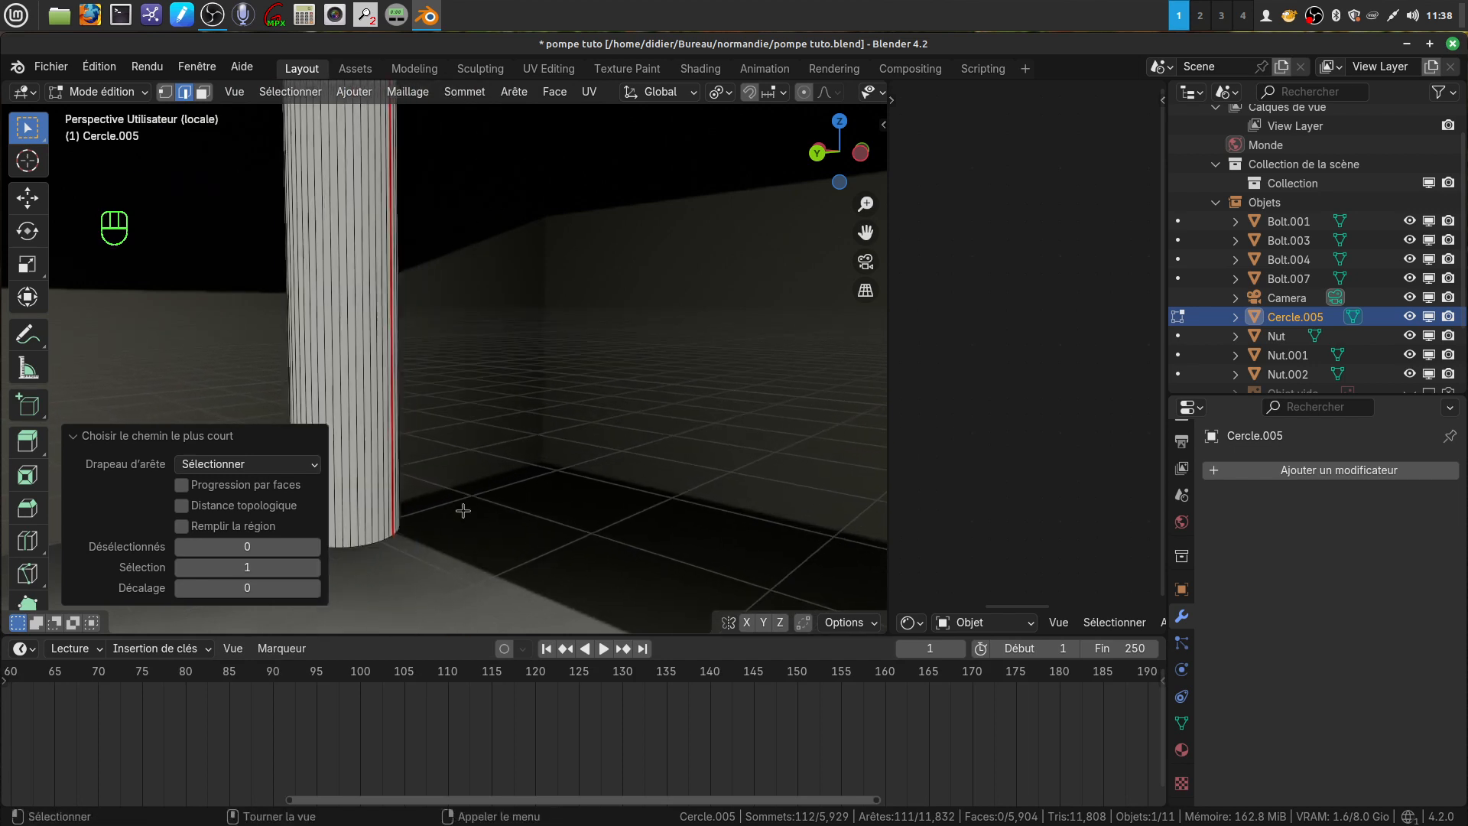
pyautogui.keyDown('shift'); pyautogui.moveTo(463, 511); pyautogui.dragTo(497, 509, button='middle'); pyautogui.keyUp('shift')
pyautogui.scroll(1, 443, 508)
pyautogui.scroll(2, 441, 496)
pyautogui.keyDown('ctrl'); pyautogui.click(441, 487); pyautogui.keyUp('ctrl')
pyautogui.hotkey('ctrl', 'e')
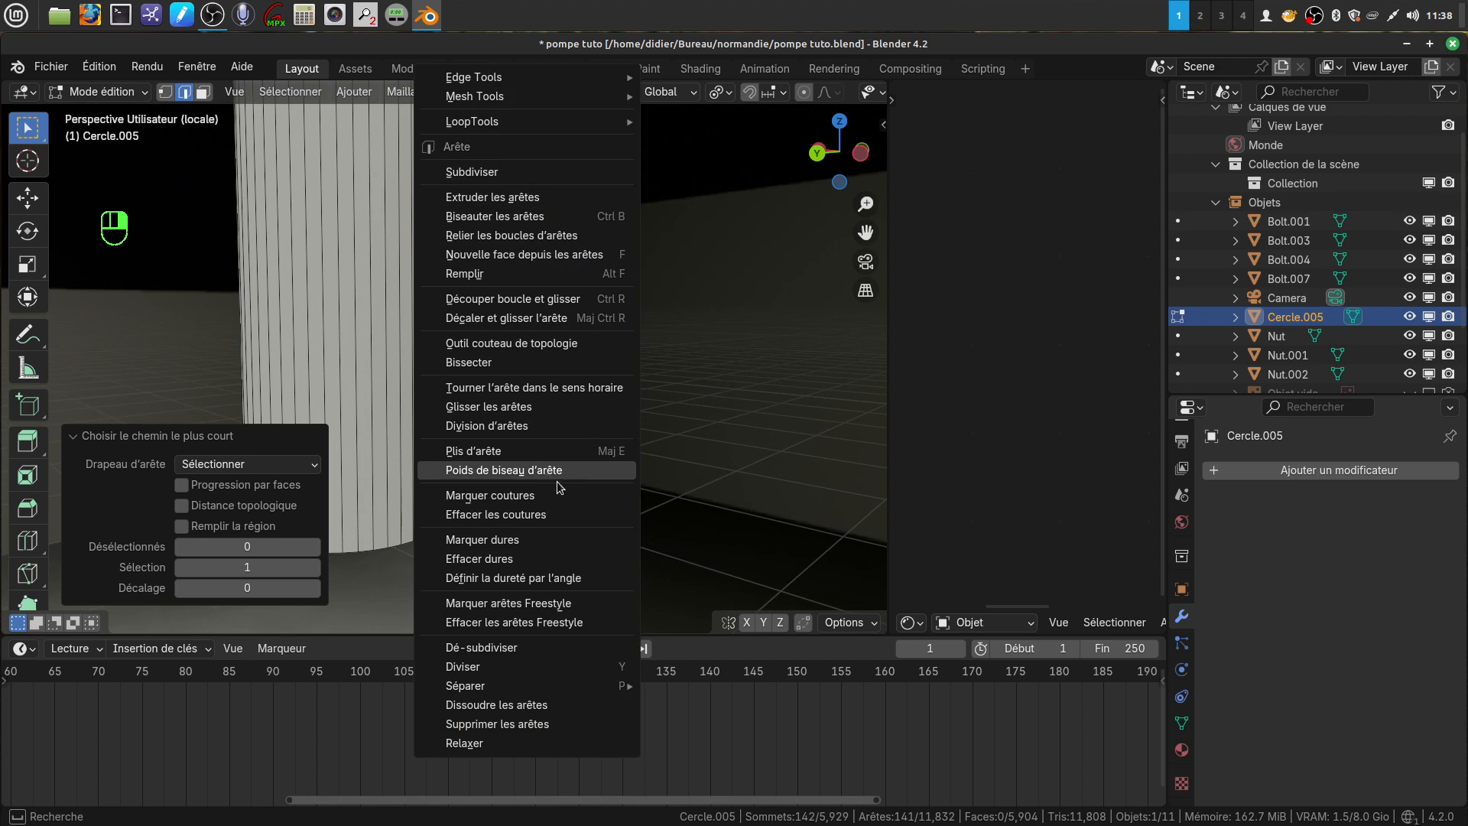
pyautogui.click(555, 516)
# Step: Check the remaining seam along the rod's shaft and hook, and return to object mode
pyautogui.scroll(-5, 541, 462)
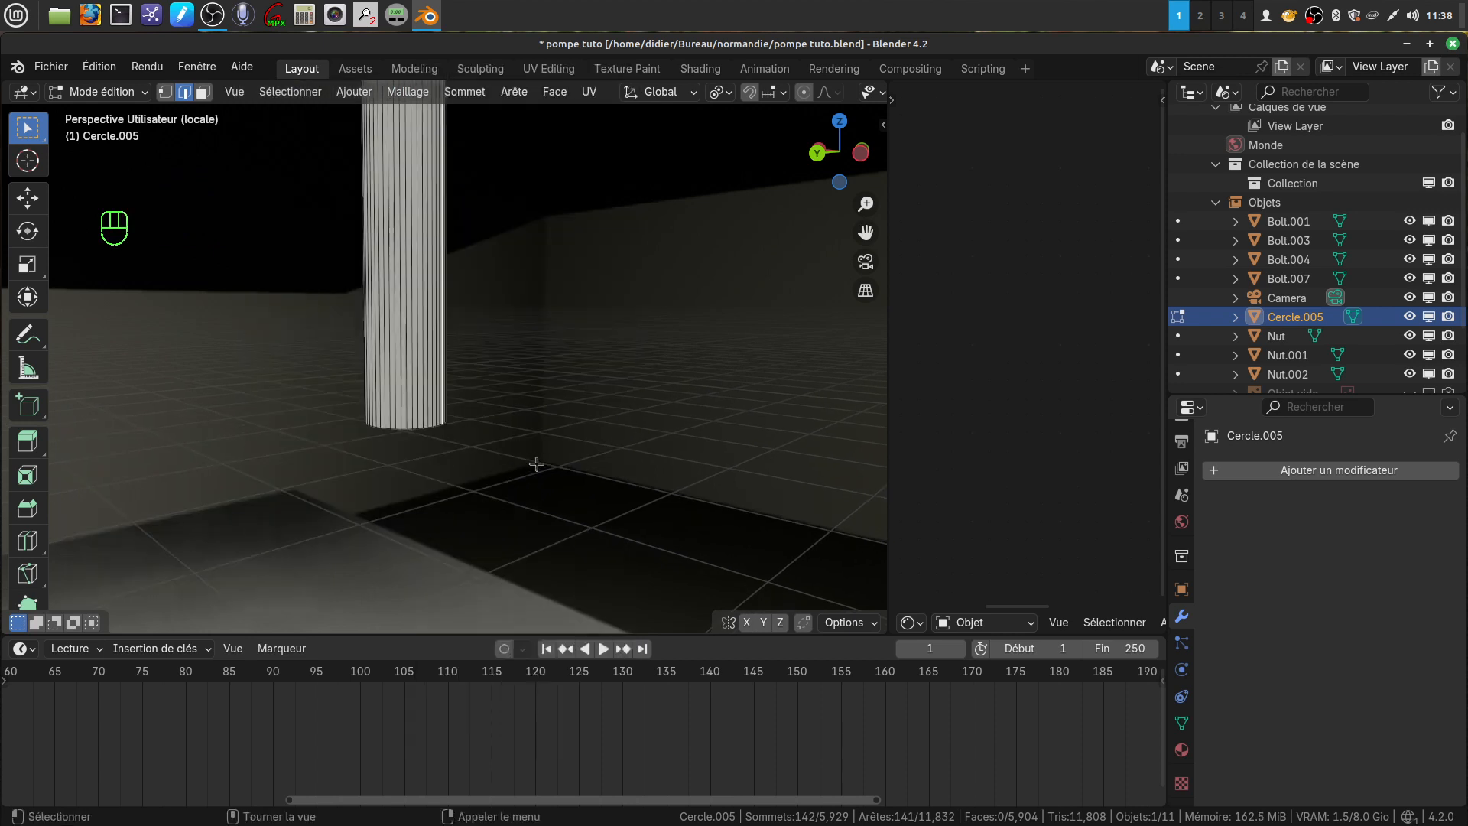
pyautogui.scroll(-3, 473, 368)
pyautogui.moveTo(472, 369); pyautogui.dragTo(741, 508, button='middle')
pyautogui.moveTo(633, 495); pyautogui.dragTo(429, 599, button='middle')
pyautogui.scroll(6, 383, 498)
pyautogui.moveTo(370, 485); pyautogui.dragTo(348, 460, button='middle')
pyautogui.keyDown('shift'); pyautogui.moveTo(246, 288); pyautogui.dragTo(393, 418, button='middle'); pyautogui.keyUp('shift')
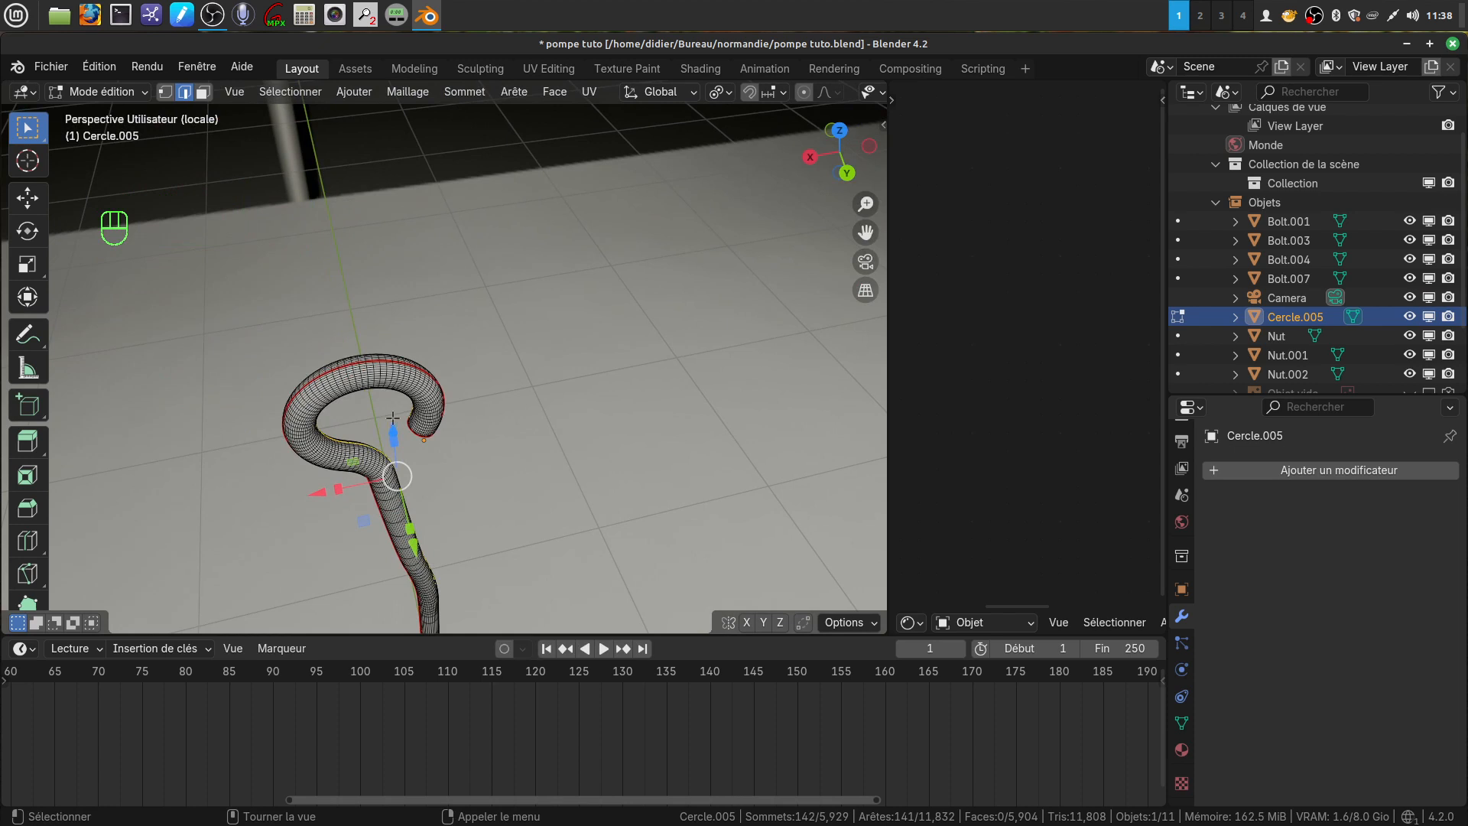
pyautogui.press('Tab')
# Step: Assign the existing material Matériau to the rod and turn it into an independent single-user copy
pyautogui.scroll(-5, 479, 490)
pyautogui.keyDown('shift'); pyautogui.moveTo(529, 532); pyautogui.dragTo(561, 556, button='middle'); pyautogui.keyUp('shift')
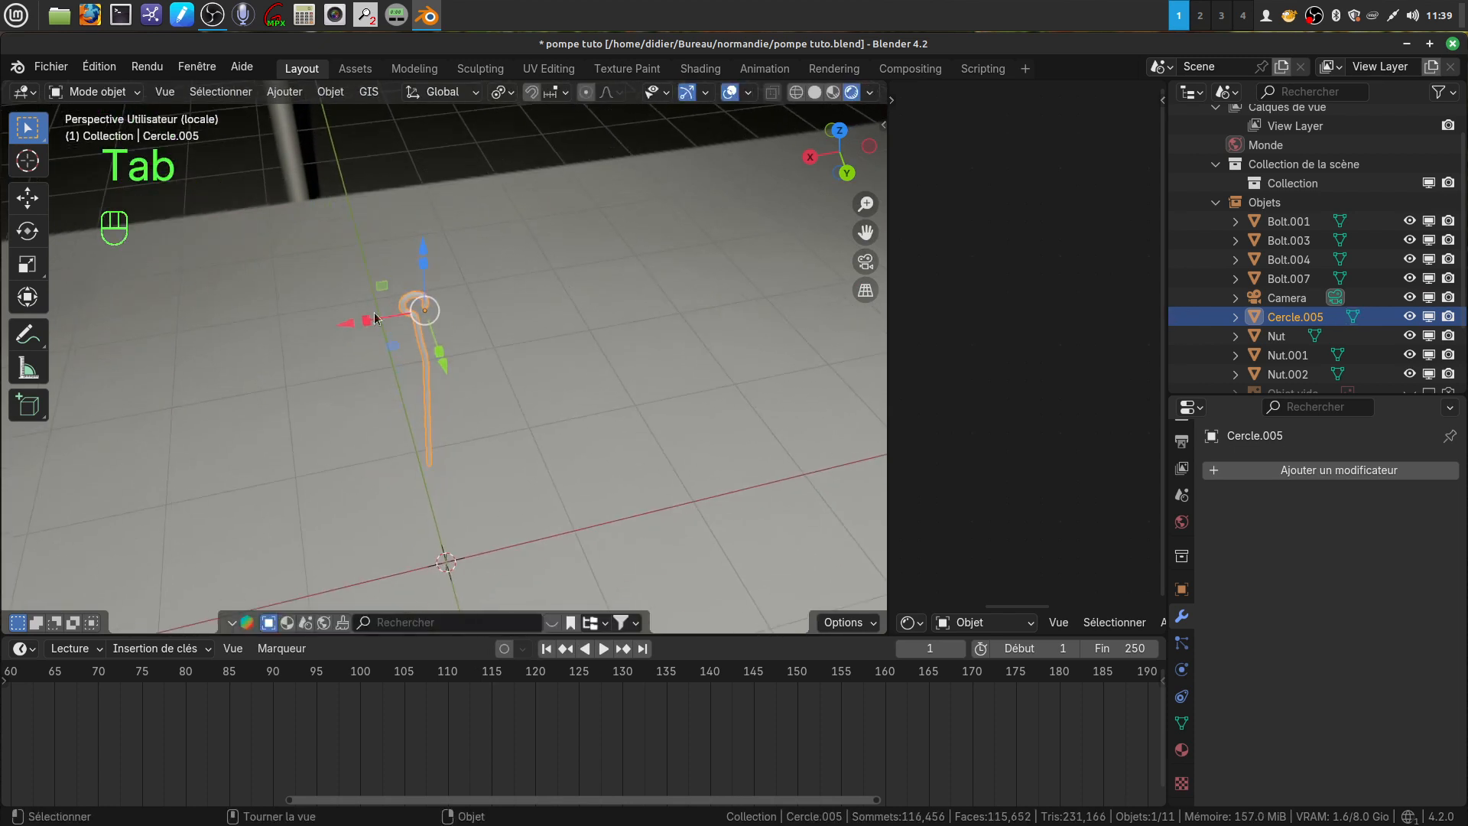
pyautogui.scroll(5, 530, 378)
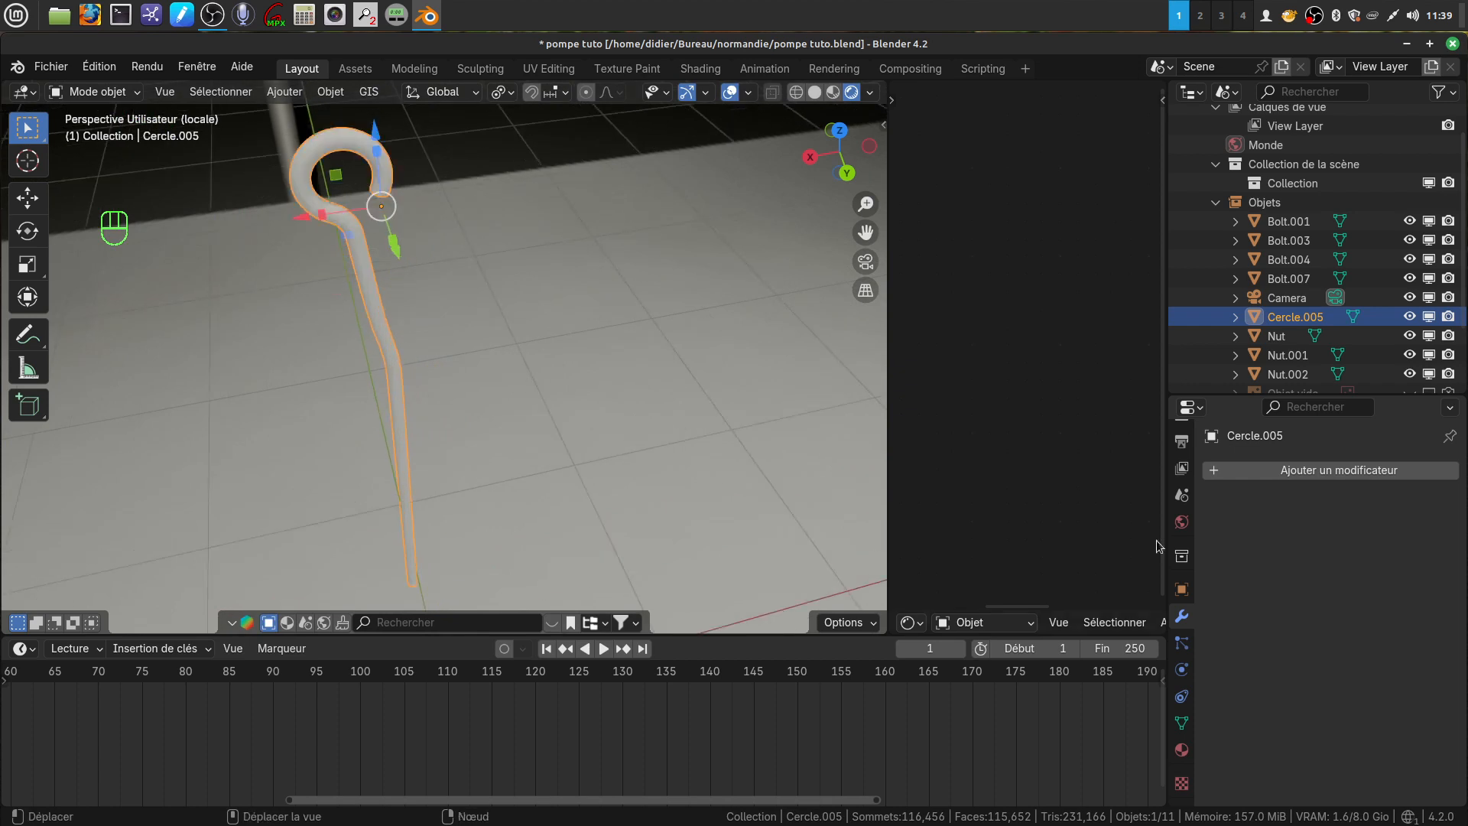
pyautogui.click(1181, 749)
pyautogui.click(1320, 549)
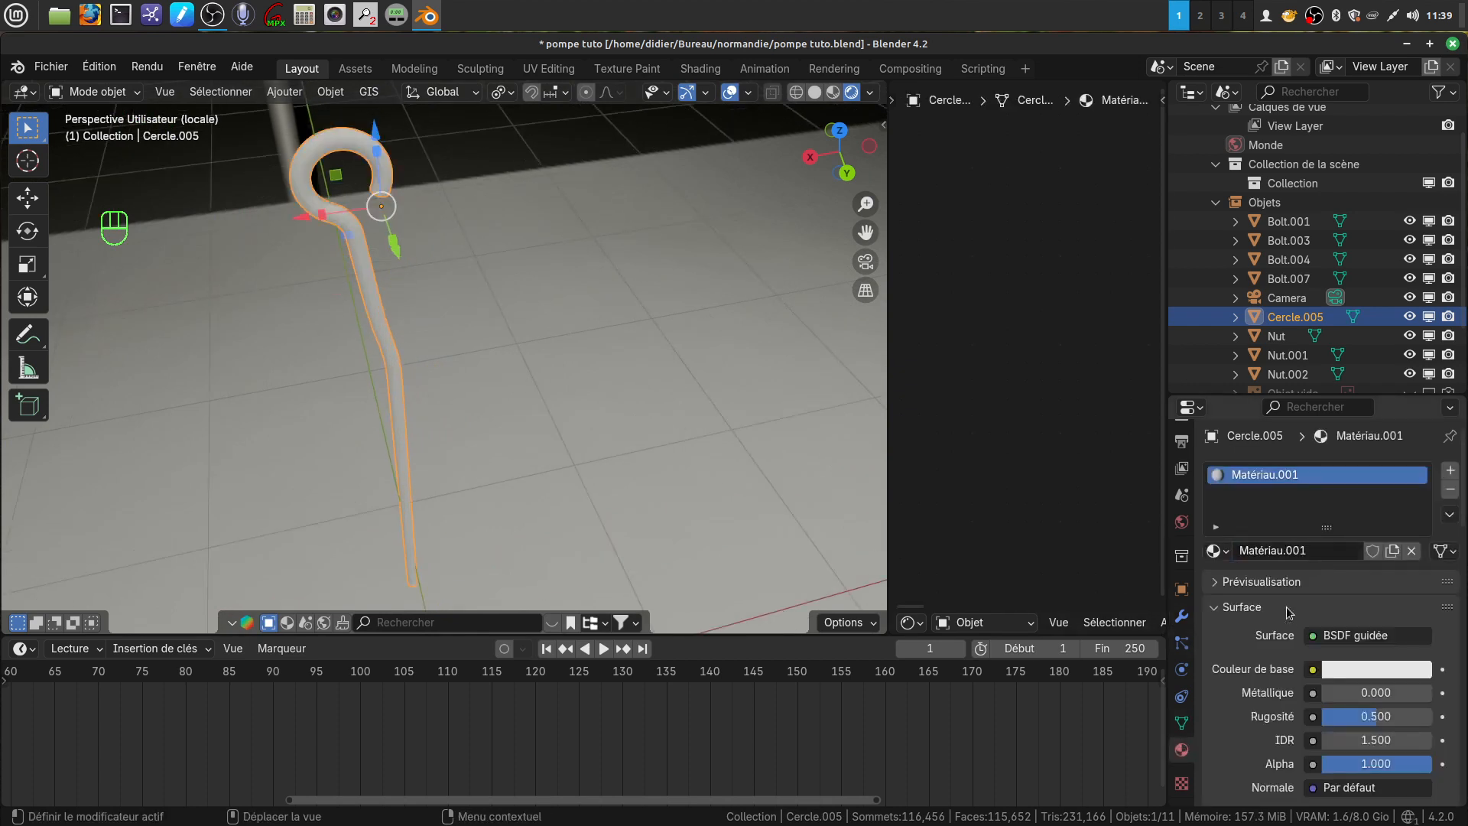
pyautogui.scroll(-2, 1289, 608)
pyautogui.scroll(2, 1275, 581)
pyautogui.click(1226, 550)
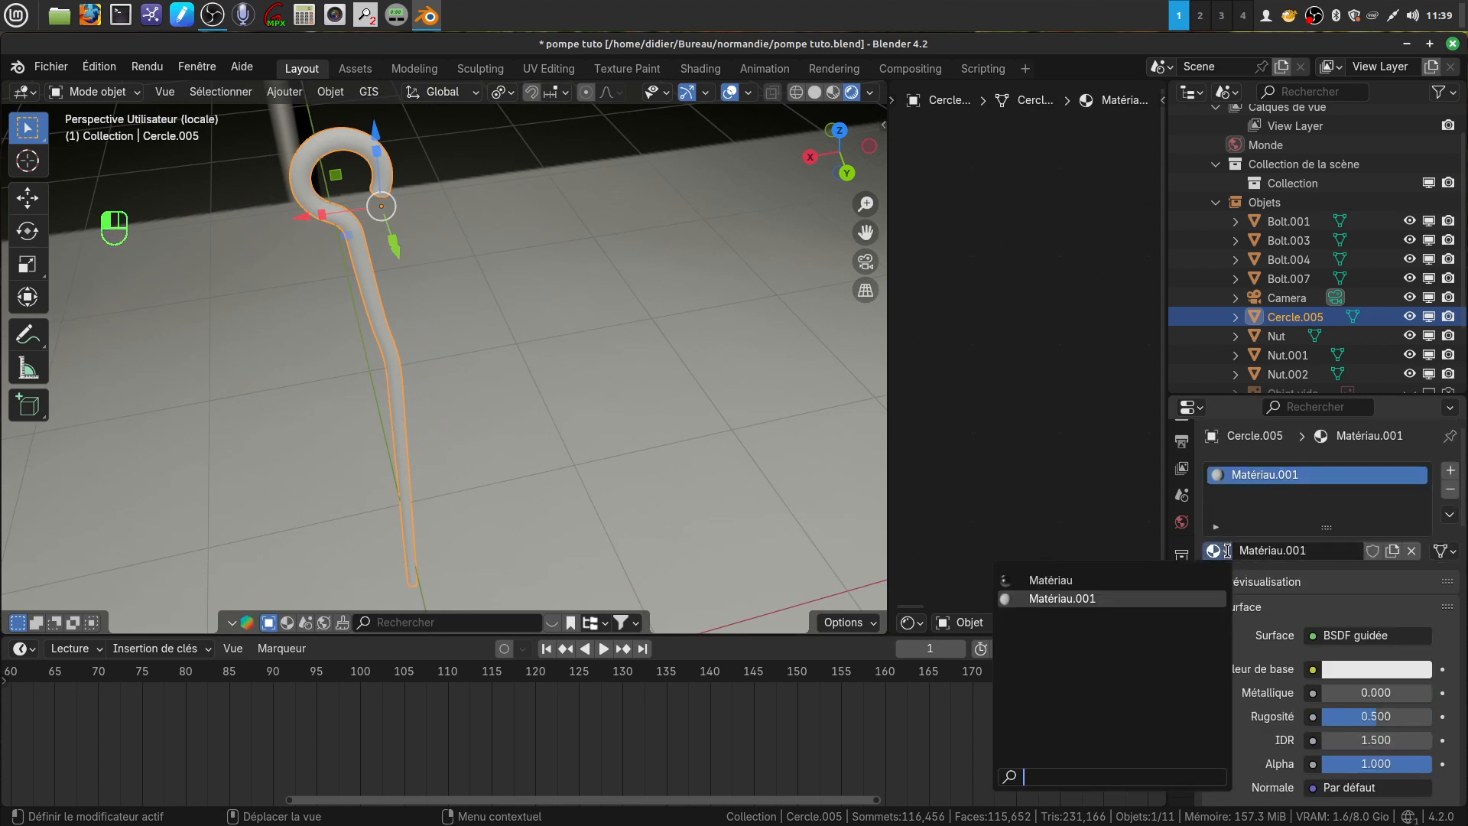
pyautogui.click(1099, 581)
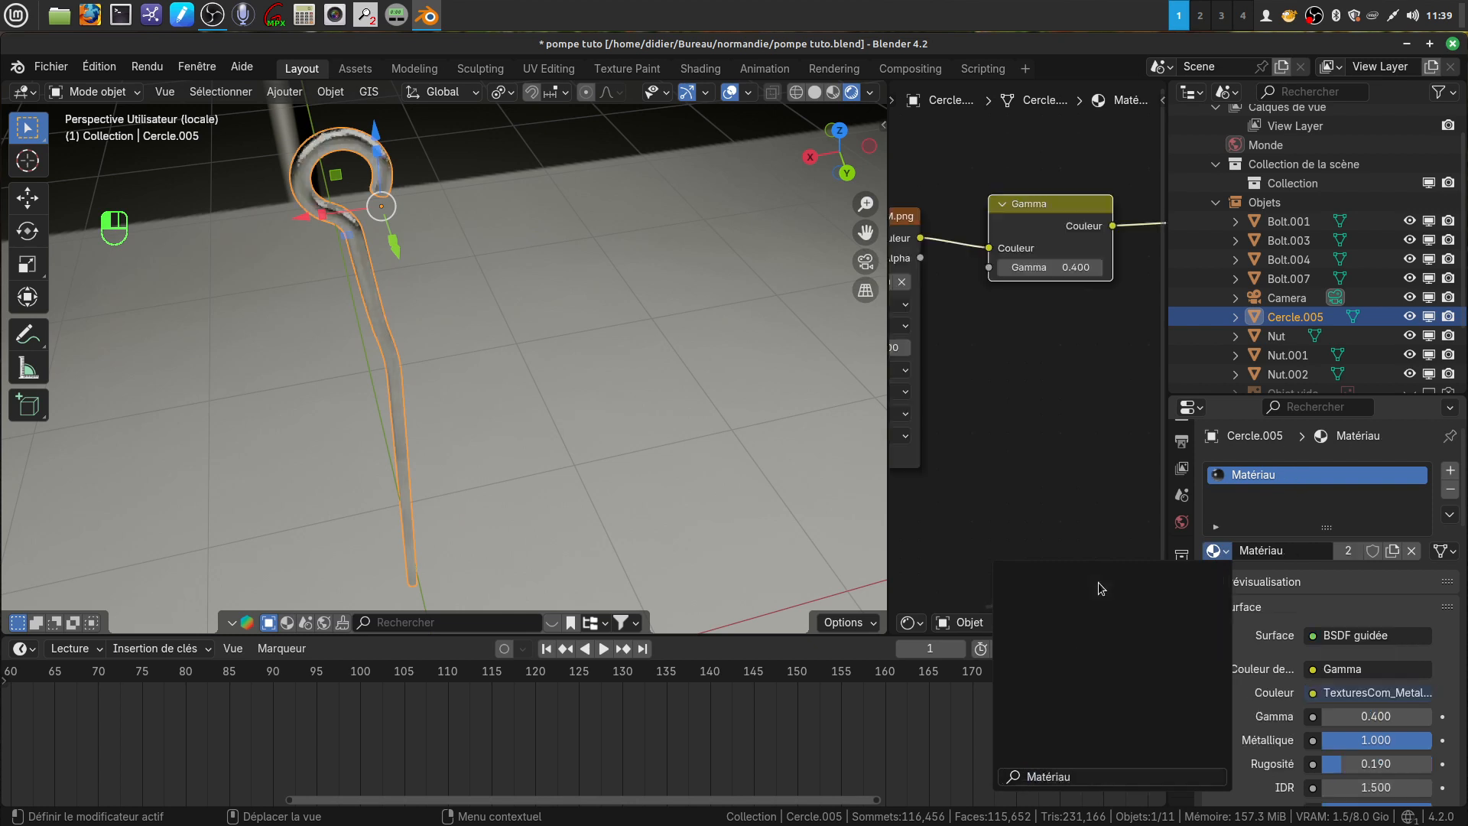
pyautogui.click(1393, 551)
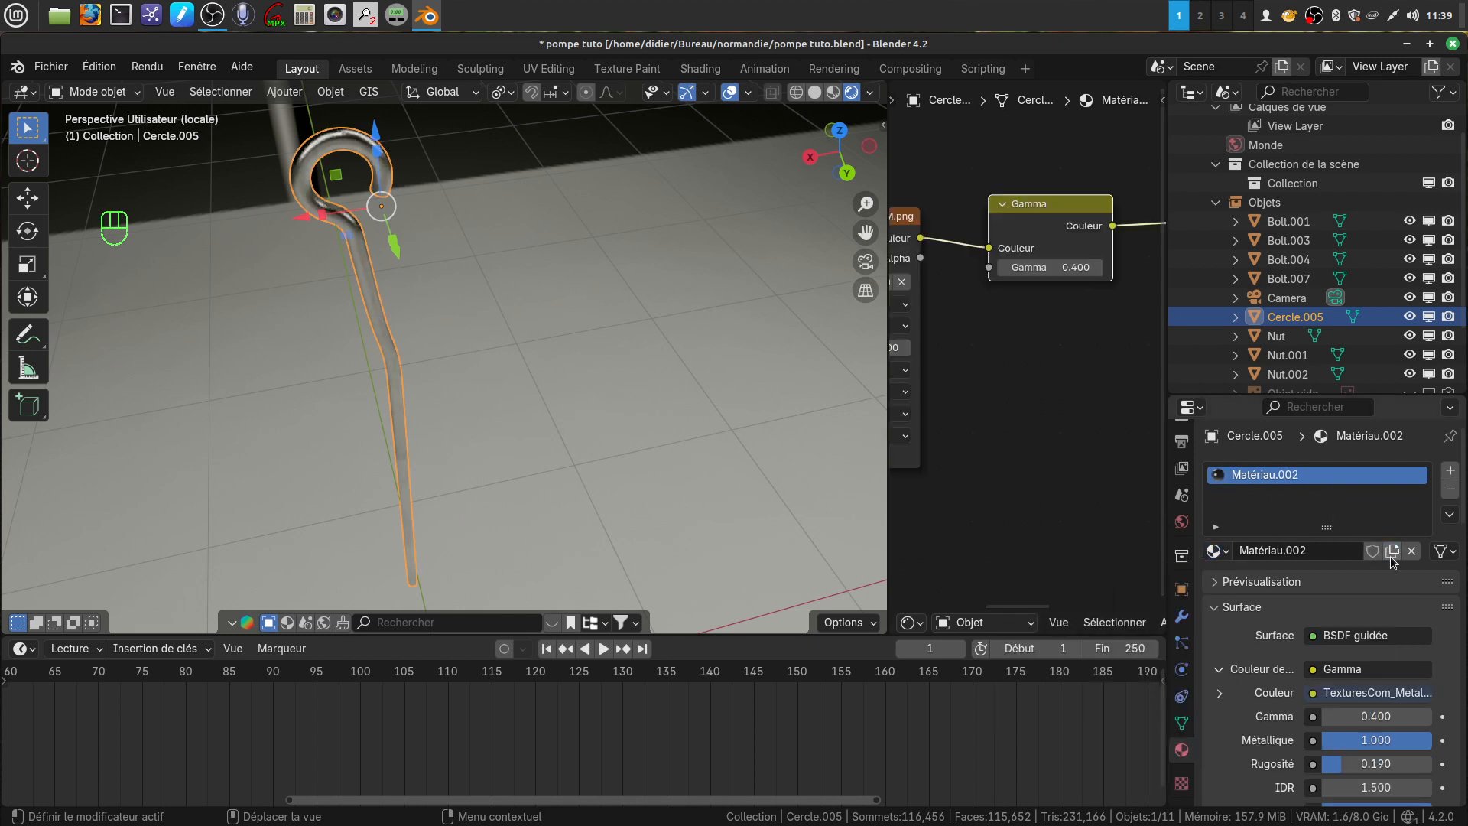
pyautogui.scroll(-5, 1296, 583)
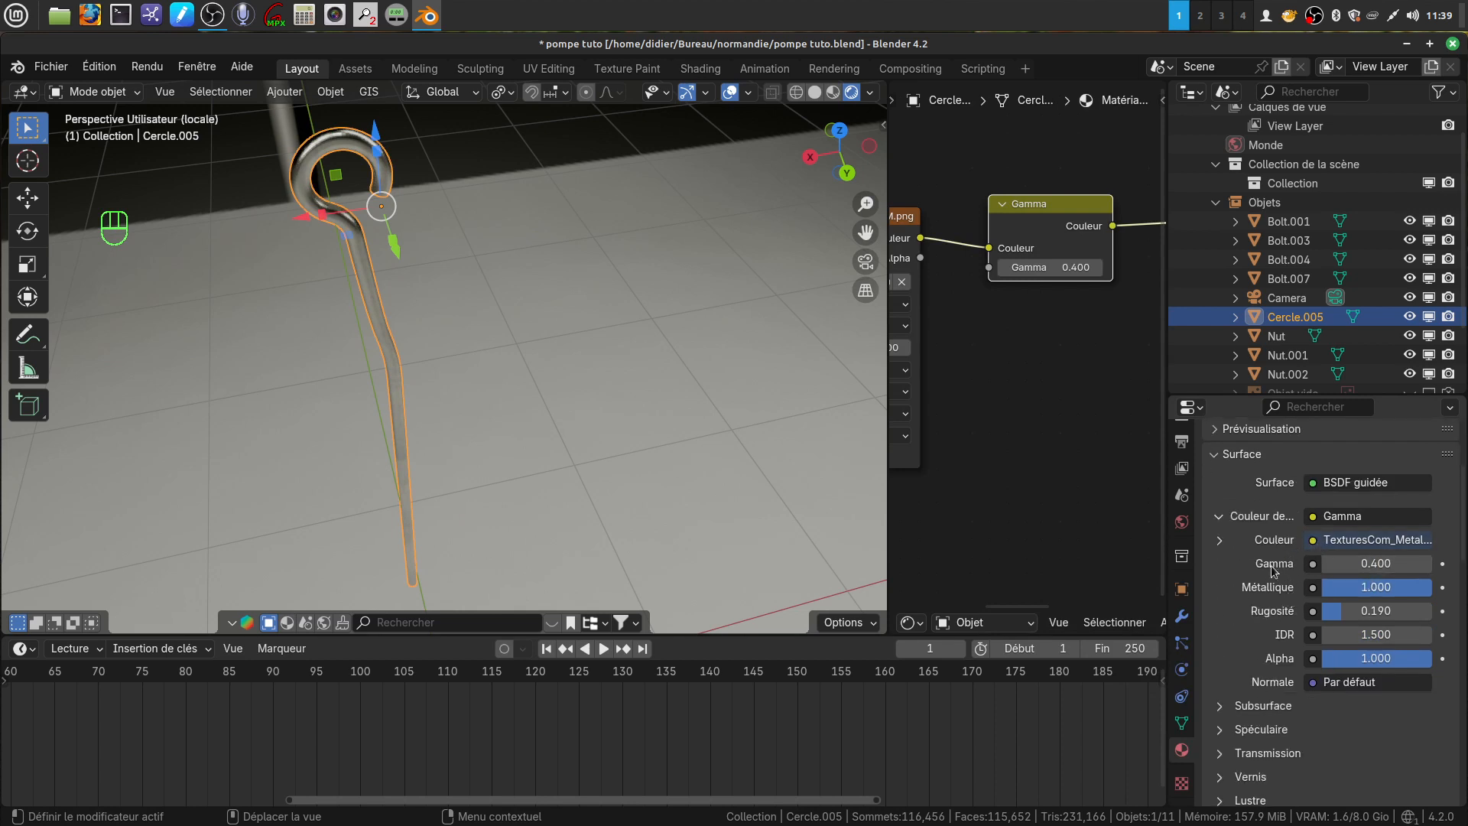
pyautogui.scroll(2, 1309, 573)
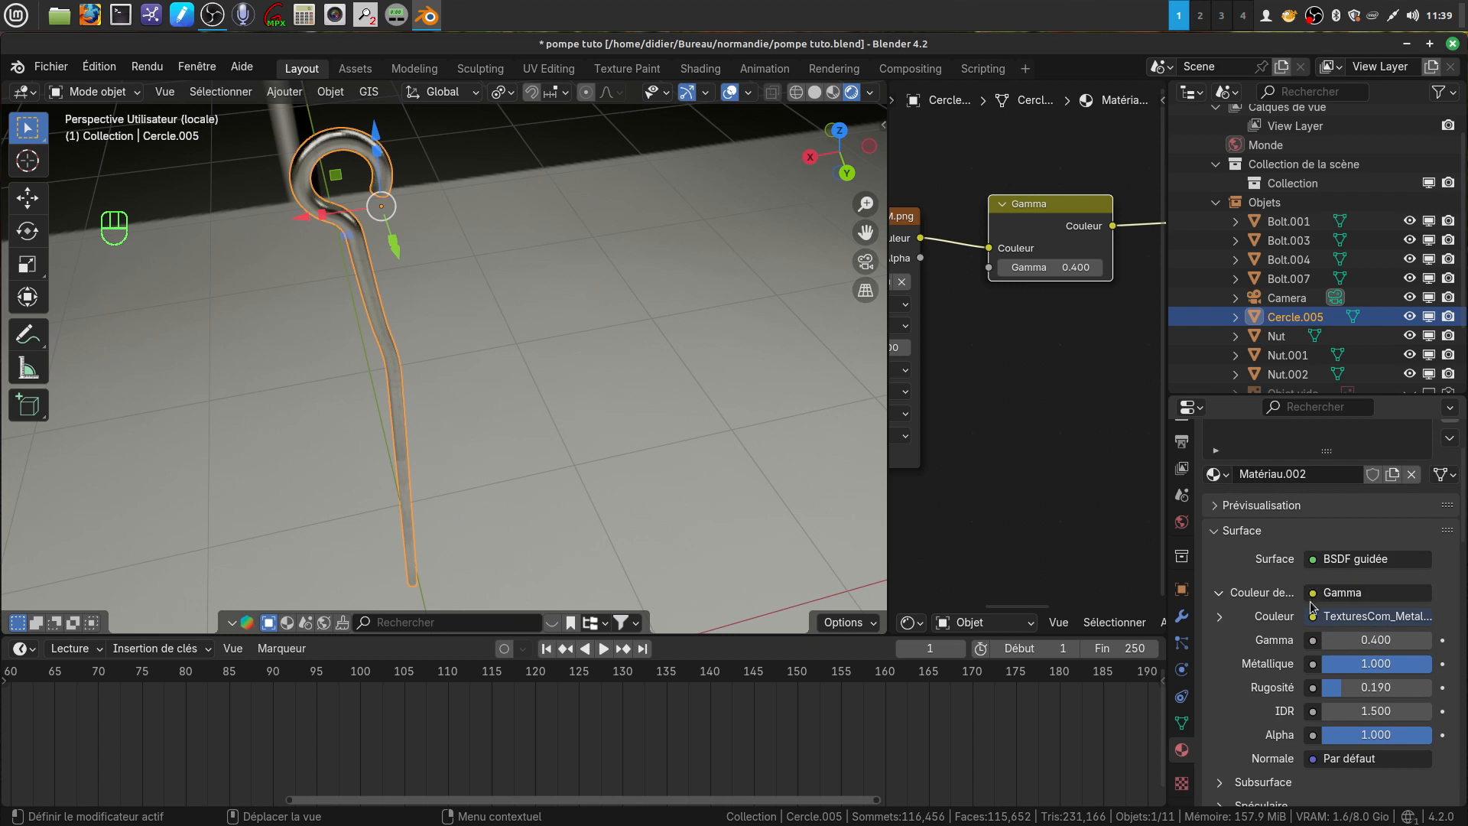
pyautogui.scroll(-5, 1314, 607)
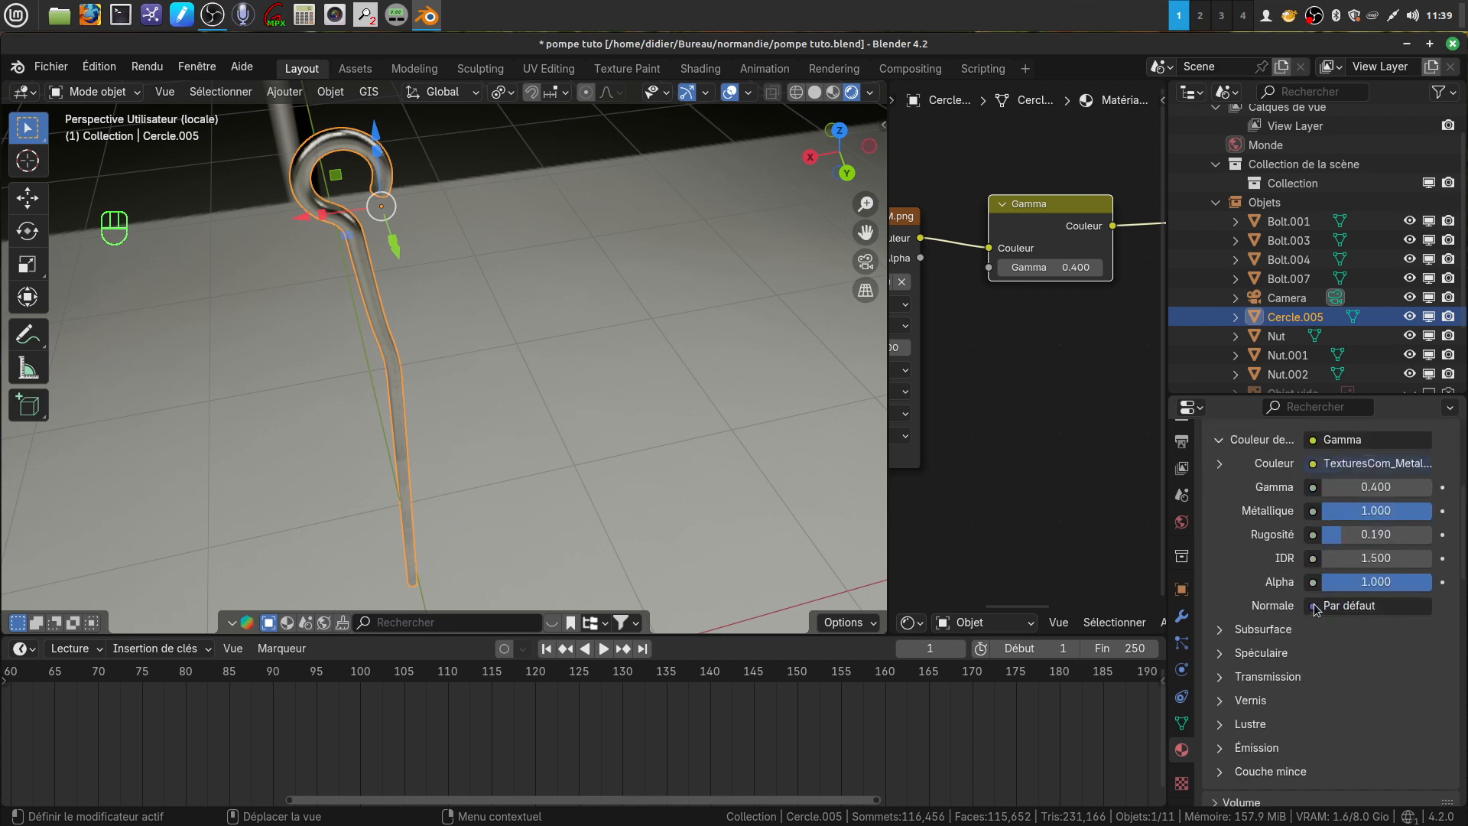
pyautogui.scroll(5, 1314, 607)
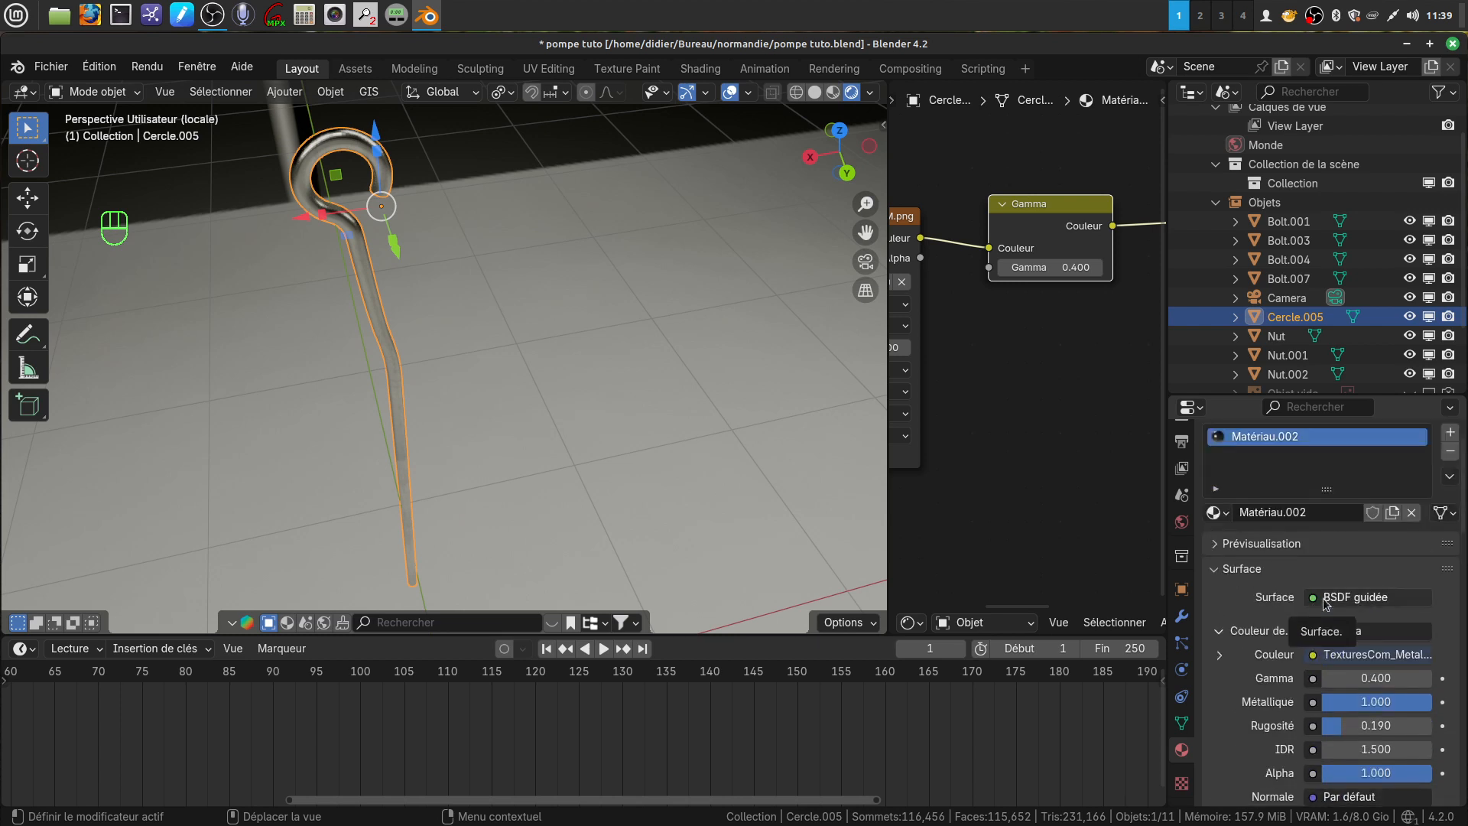
pyautogui.scroll(-2, 1388, 551)
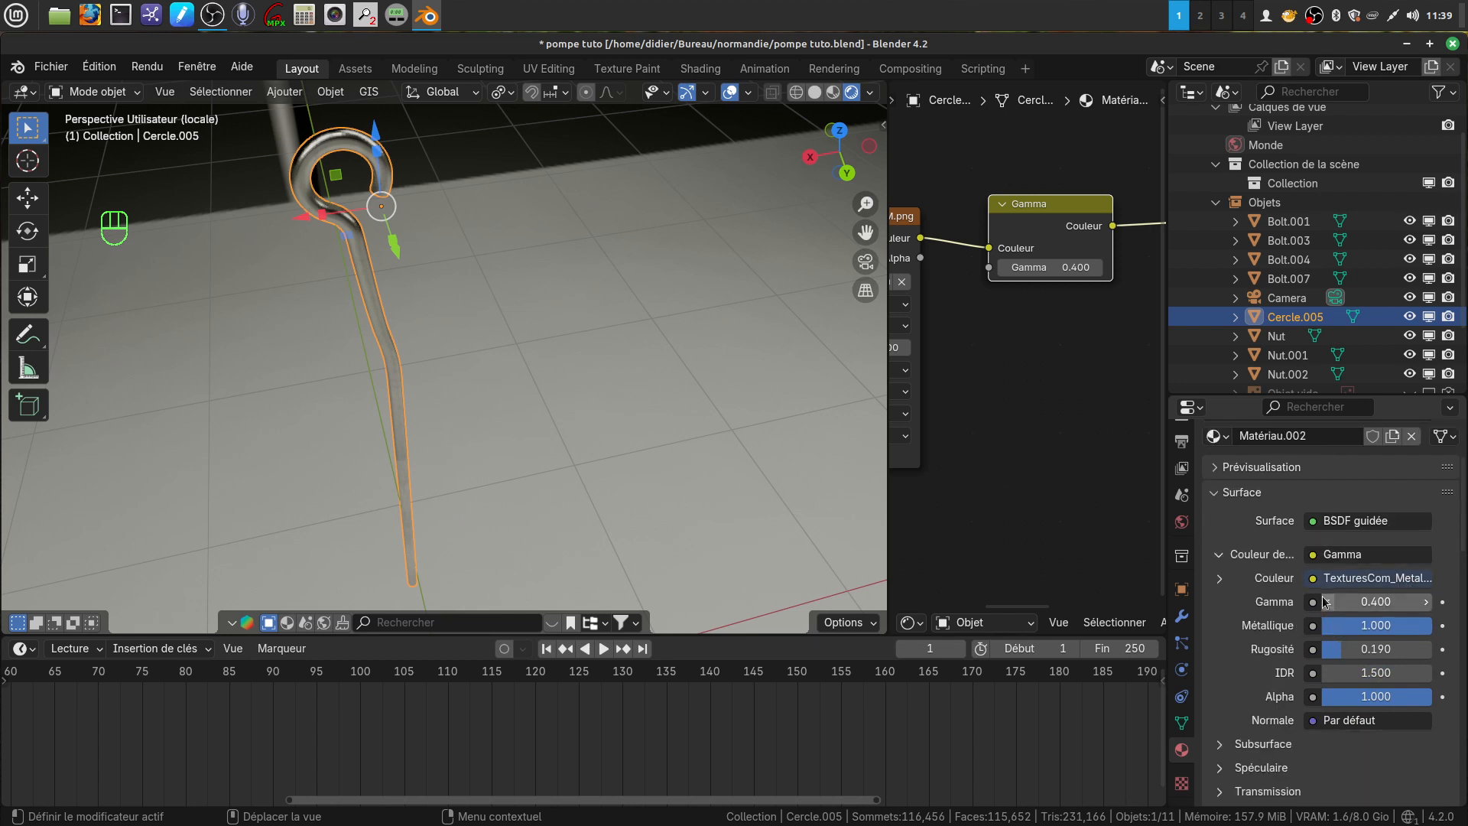
pyautogui.scroll(3, 1323, 594)
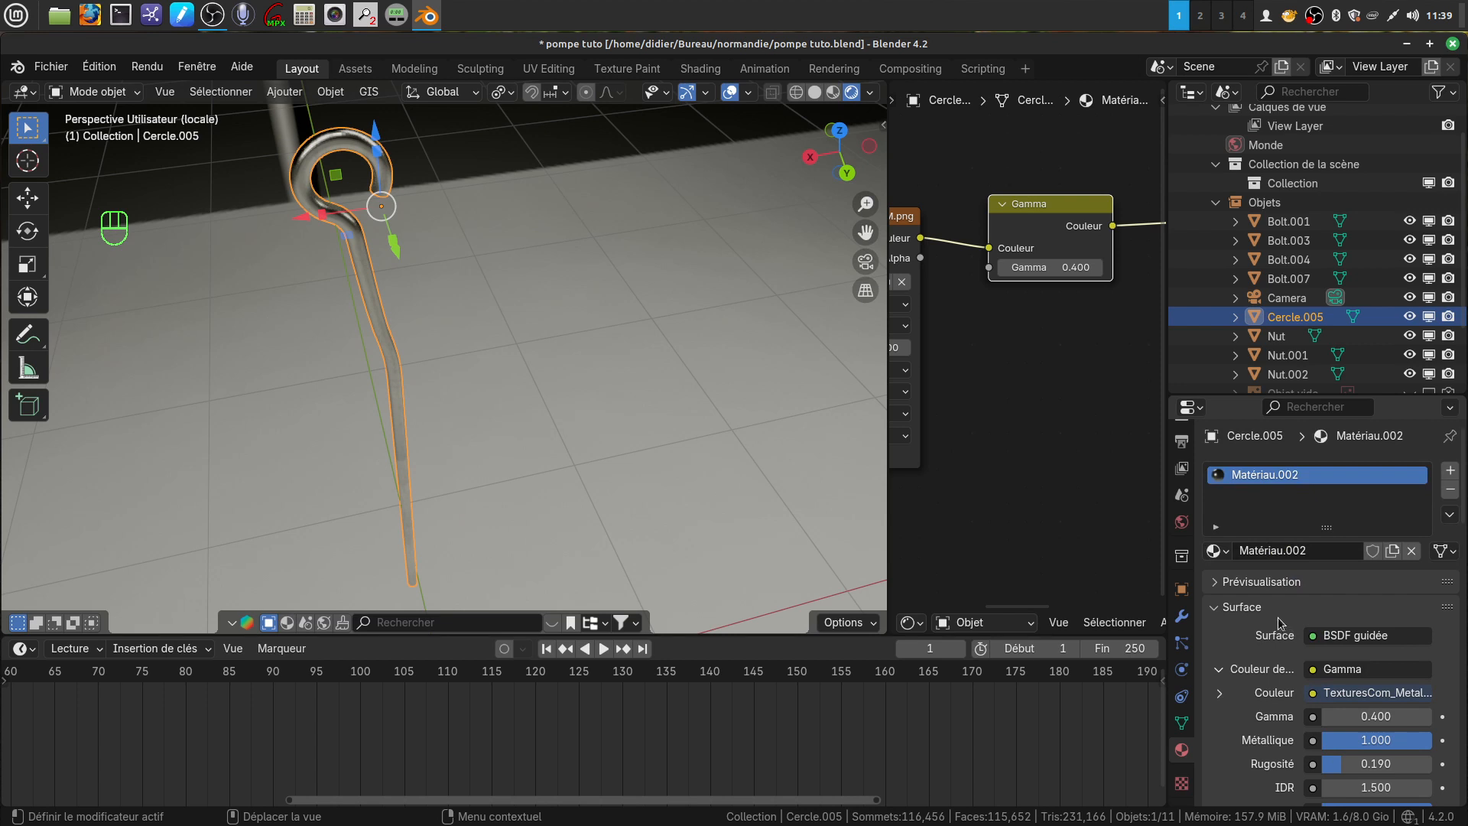
pyautogui.scroll(-1, 1254, 639)
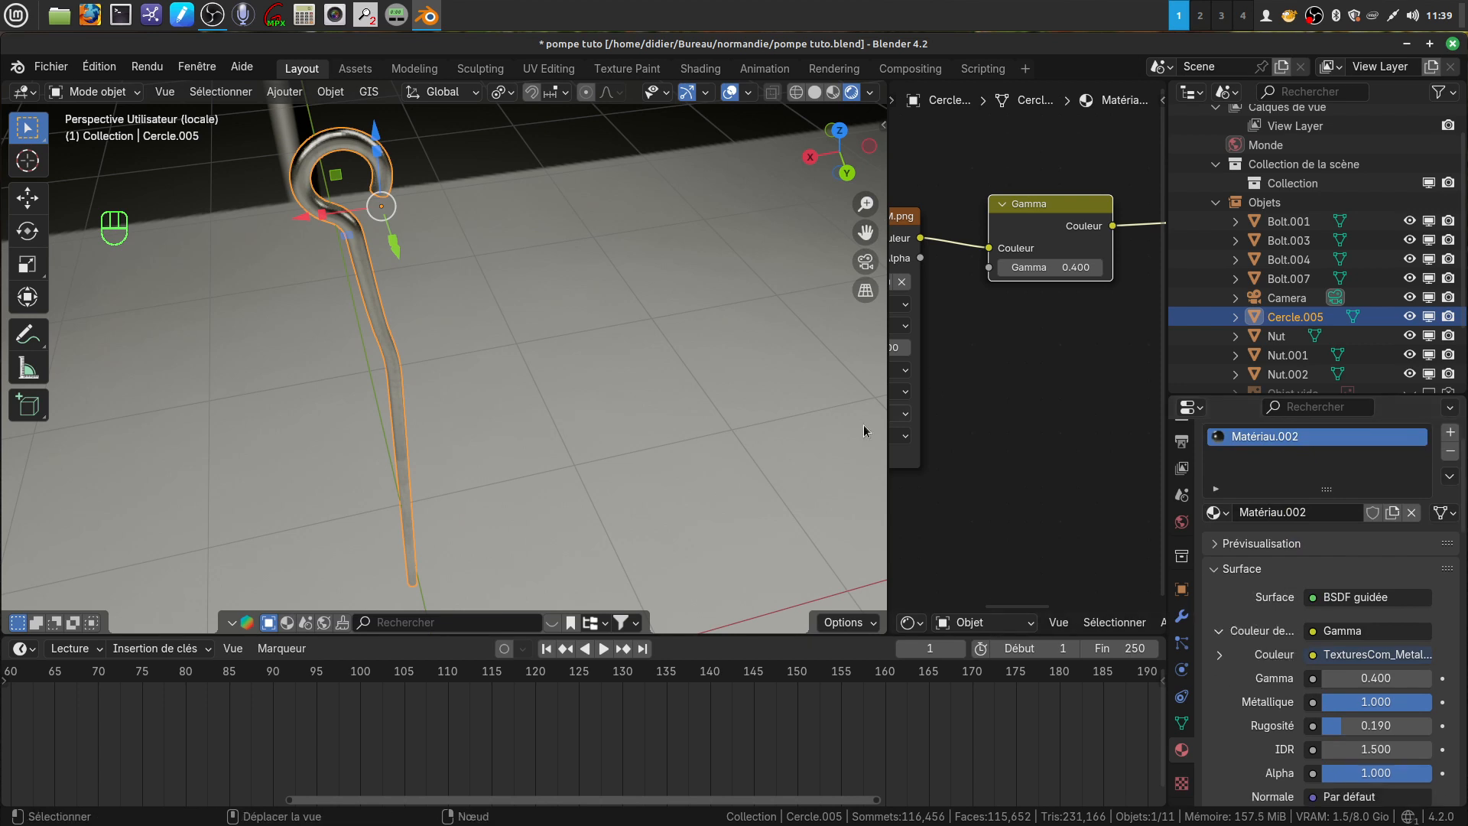
# Step: Enlarge the node editor area and connect the texture coordinate node's UV output to the metal image texture's Vector input
pyautogui.moveTo(885, 522); pyautogui.dragTo(344, 523)
pyautogui.press('Home')
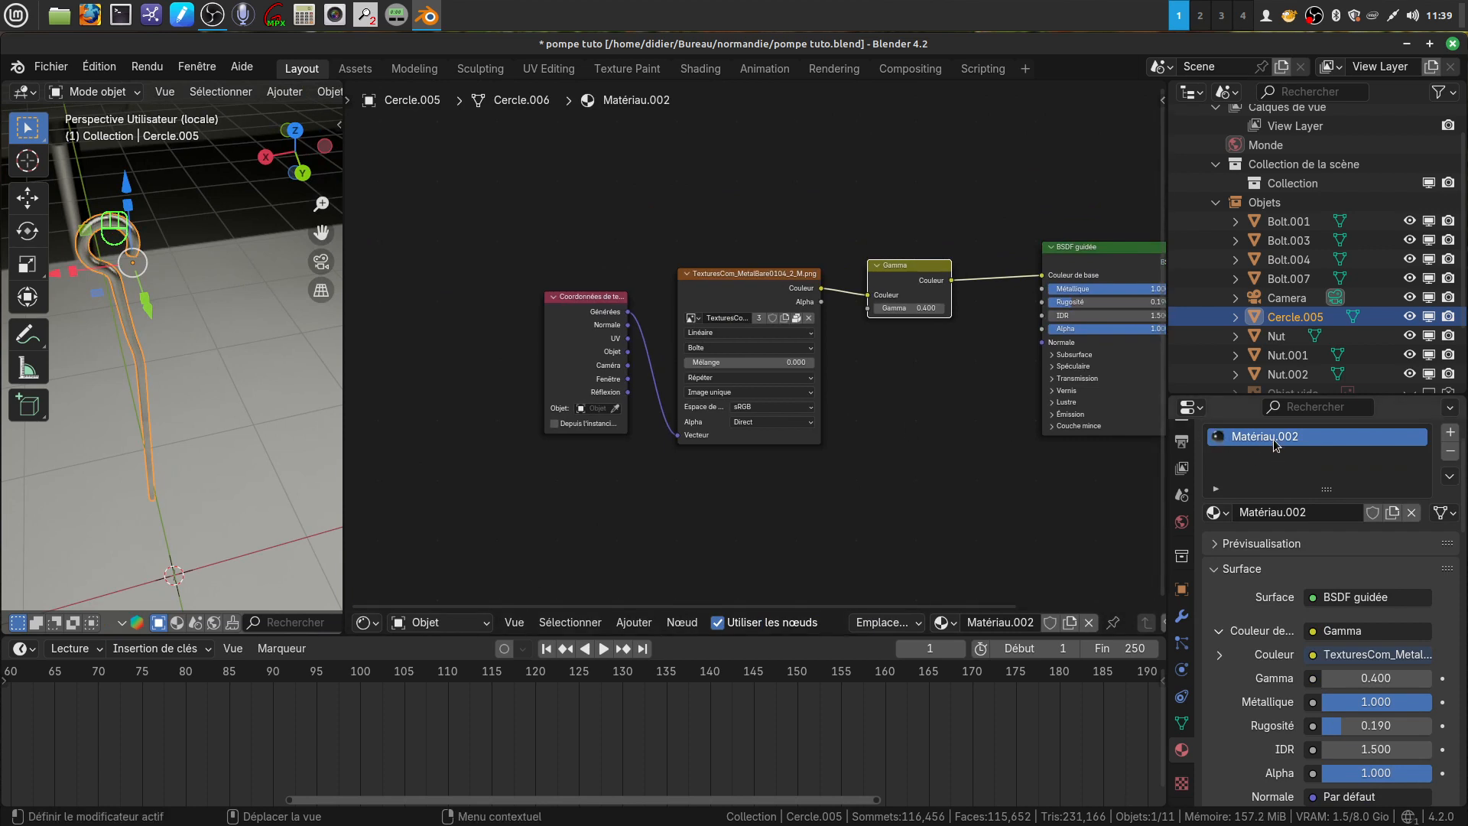
pyautogui.moveTo(768, 370); pyautogui.dragTo(803, 370, button='middle')
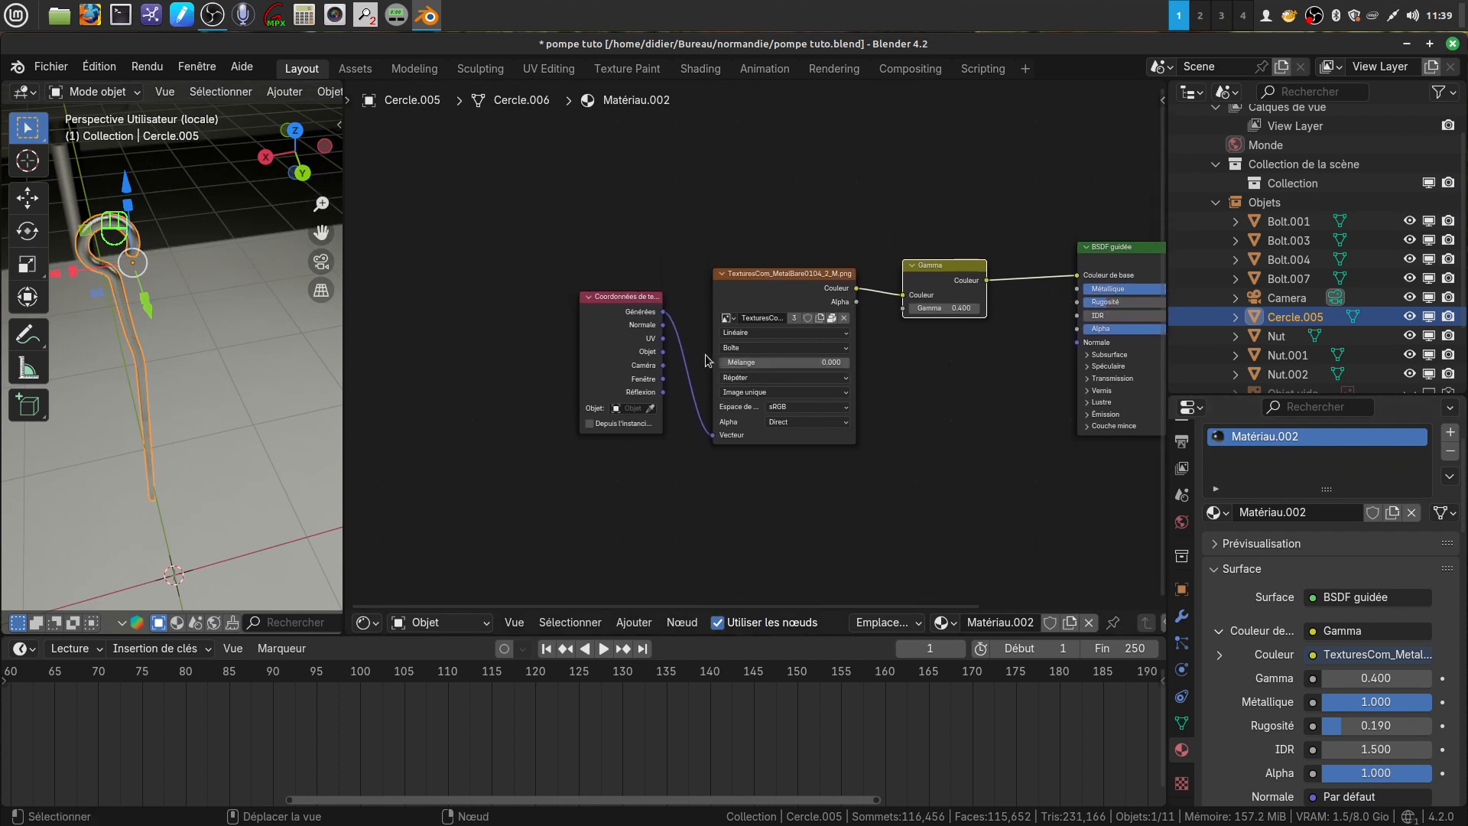
pyautogui.moveTo(602, 354); pyautogui.dragTo(729, 443)
pyautogui.moveTo(854, 447); pyautogui.dragTo(859, 440)
pyautogui.scroll(2, 775, 336)
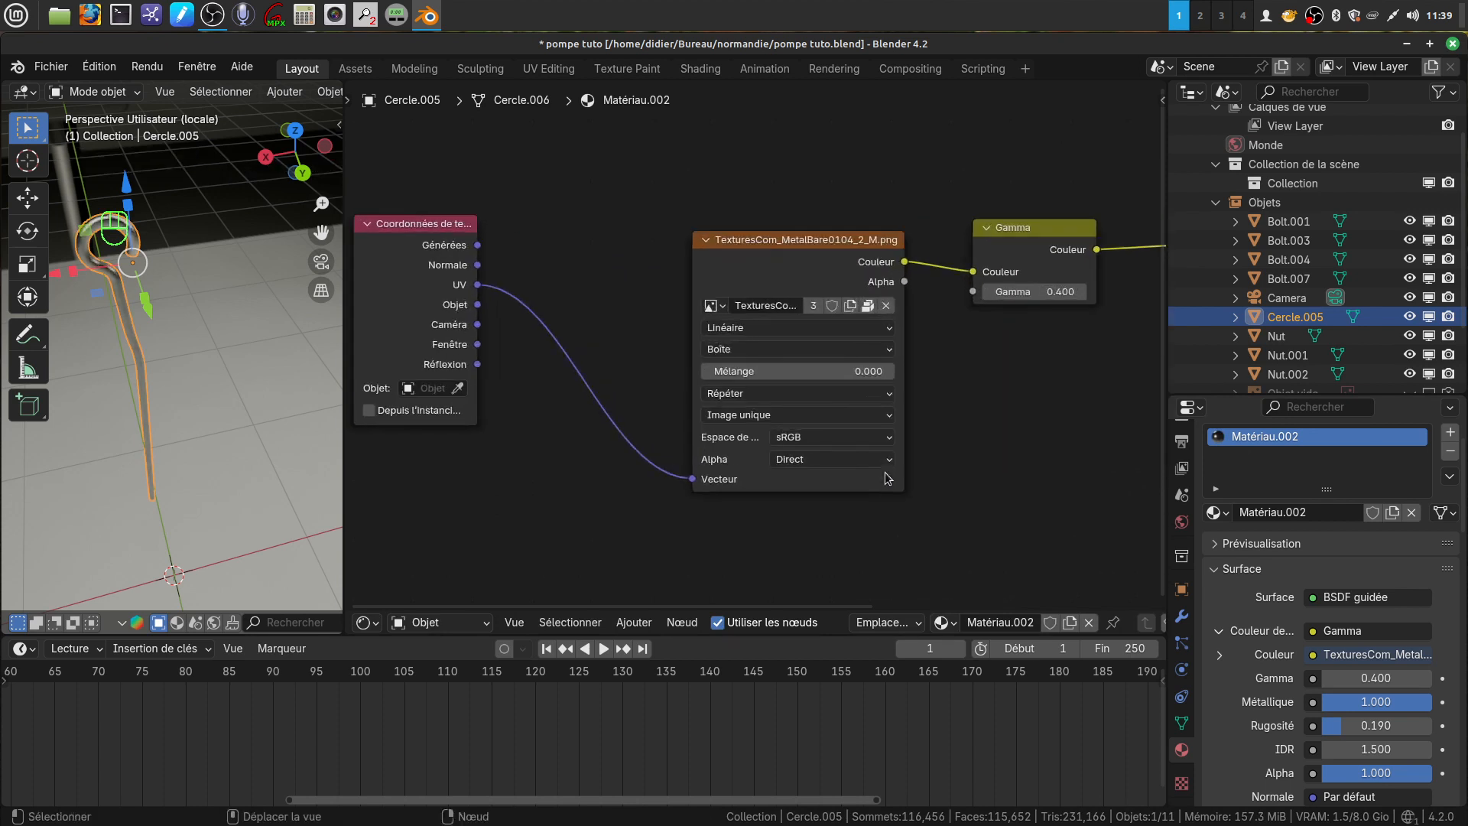
# Step: Change the metal image texture's projection from box to flat (Plate)
pyautogui.click(890, 350)
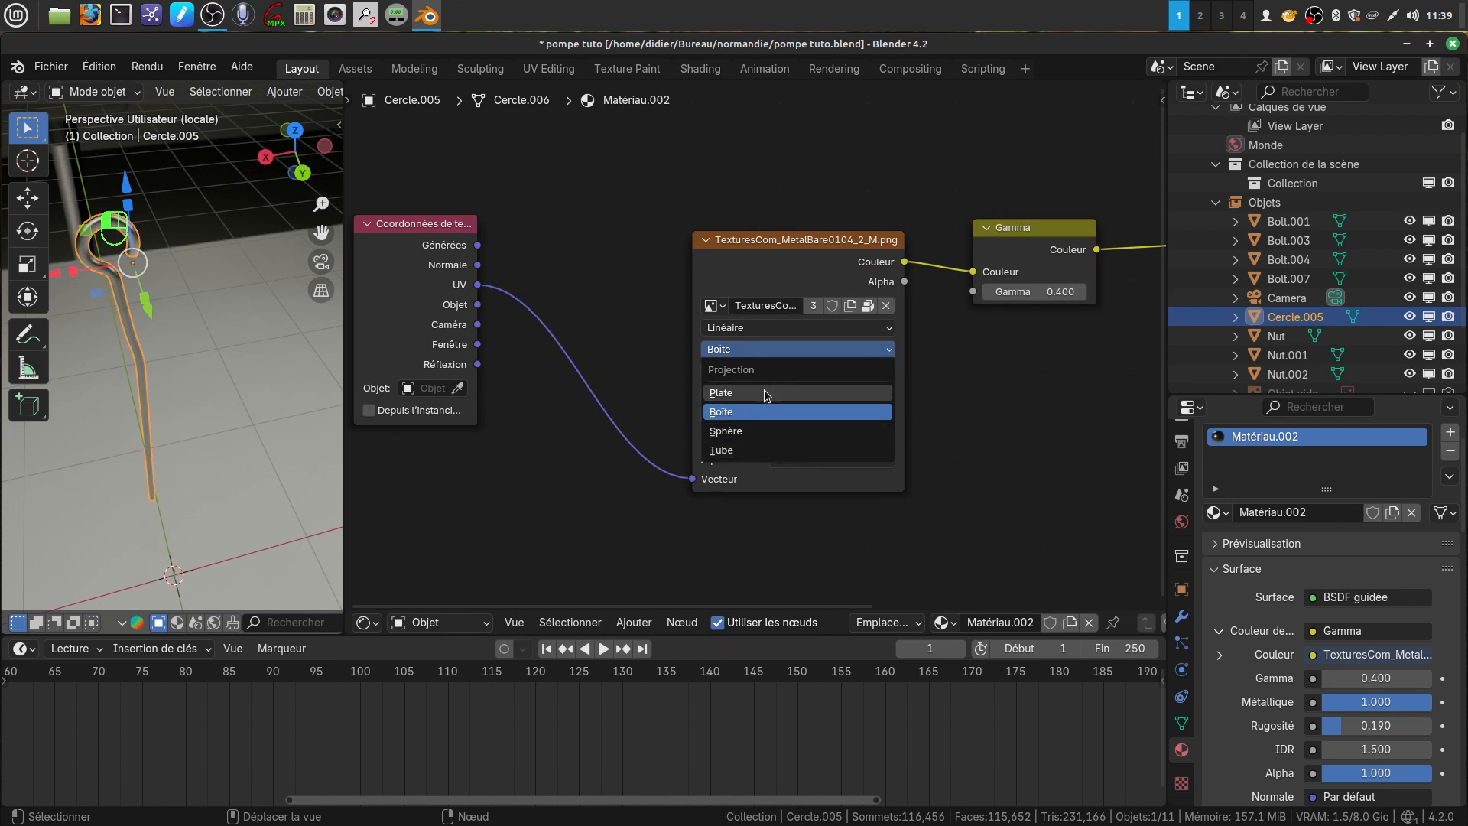
pyautogui.click(821, 396)
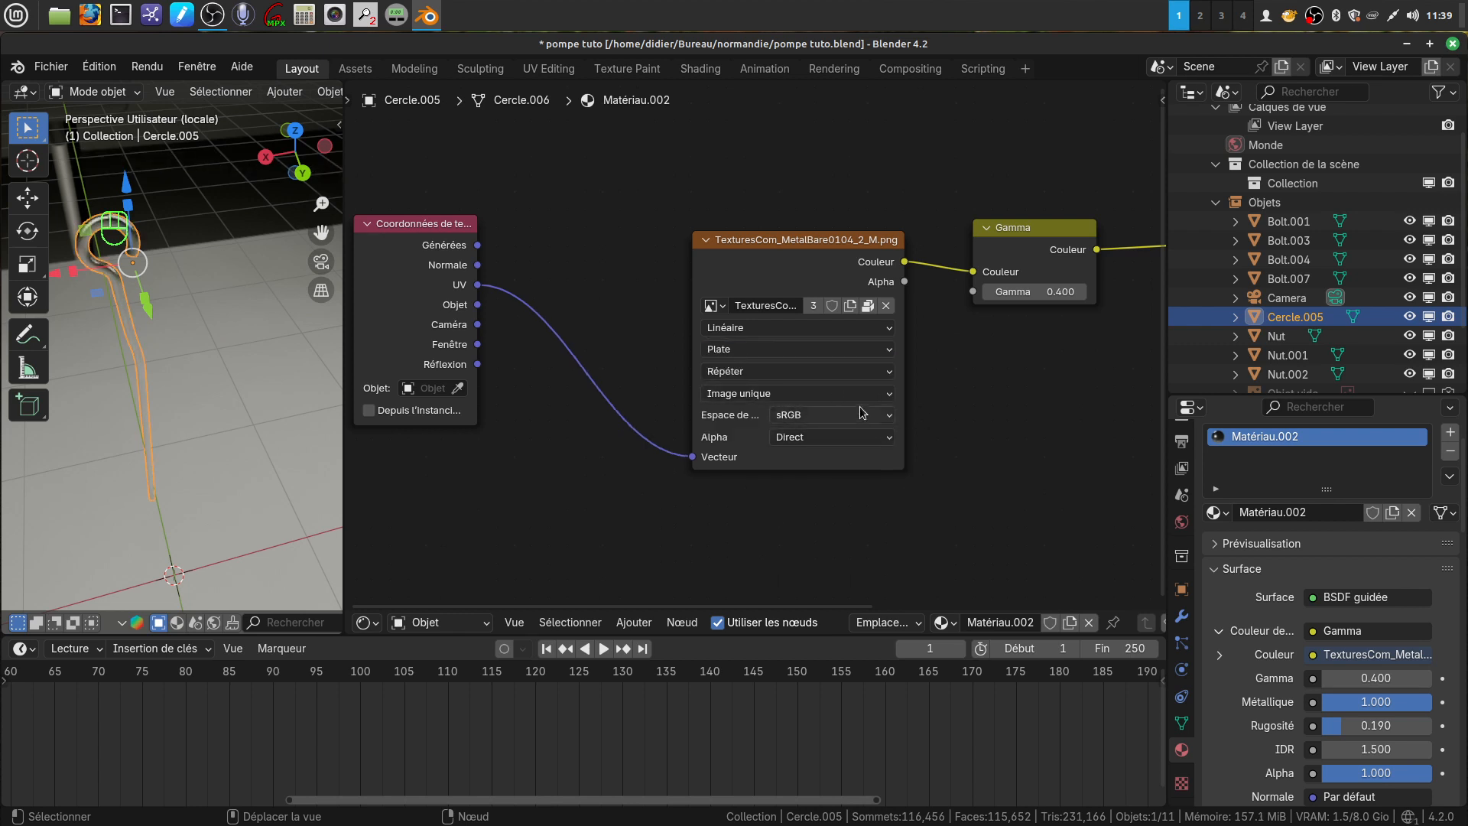
pyautogui.scroll(-1, 971, 383)
pyautogui.moveTo(976, 397); pyautogui.dragTo(989, 425, button='middle')
pyautogui.scroll(1, 879, 492)
pyautogui.scroll(-4, 872, 486)
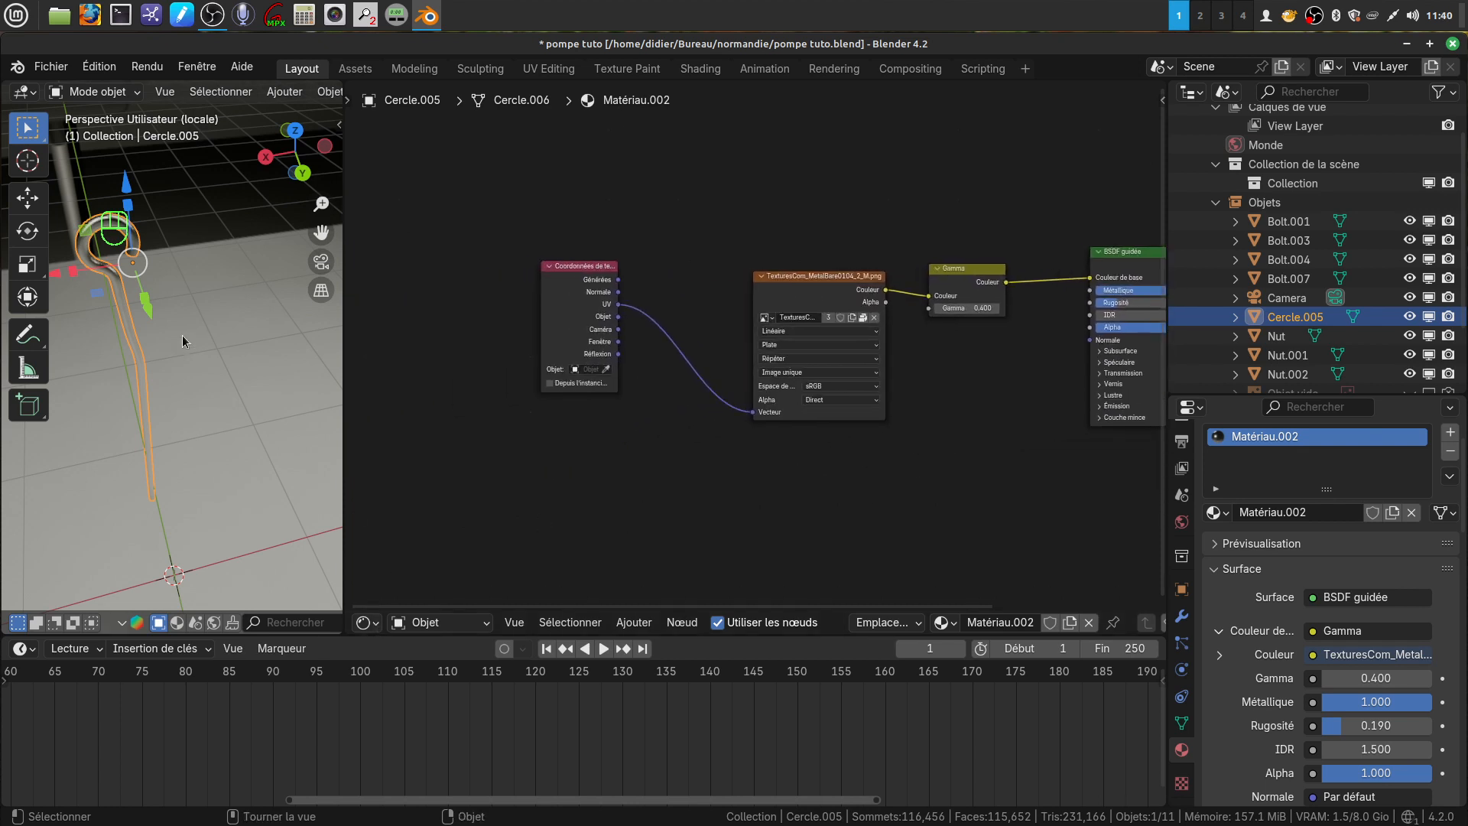
# Step: Switch the node area to the UV editor and display TexturesCom_MetalBare0104_2_M.png fitted in view
pyautogui.click(367, 622)
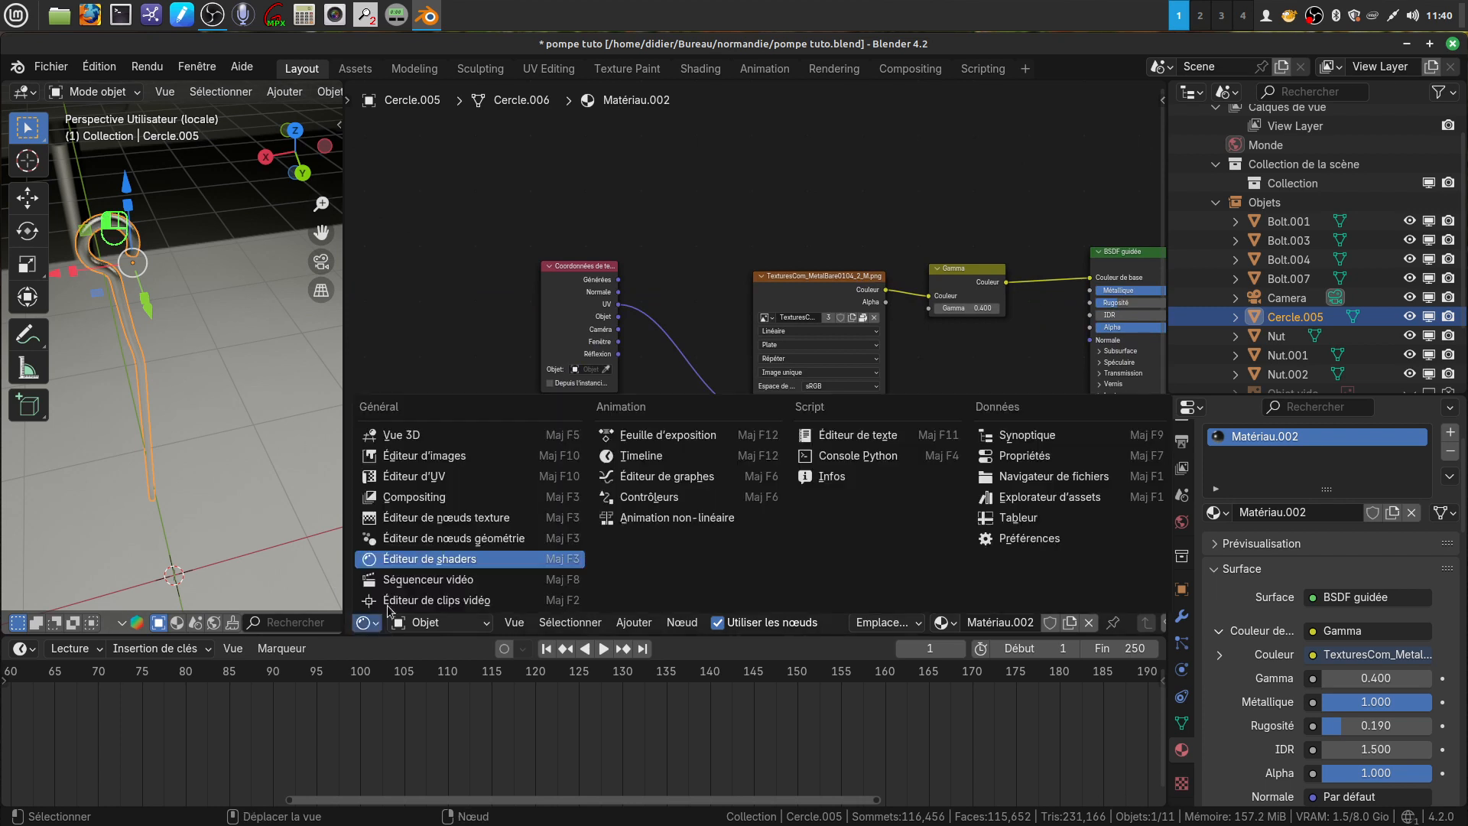
pyautogui.click(546, 451)
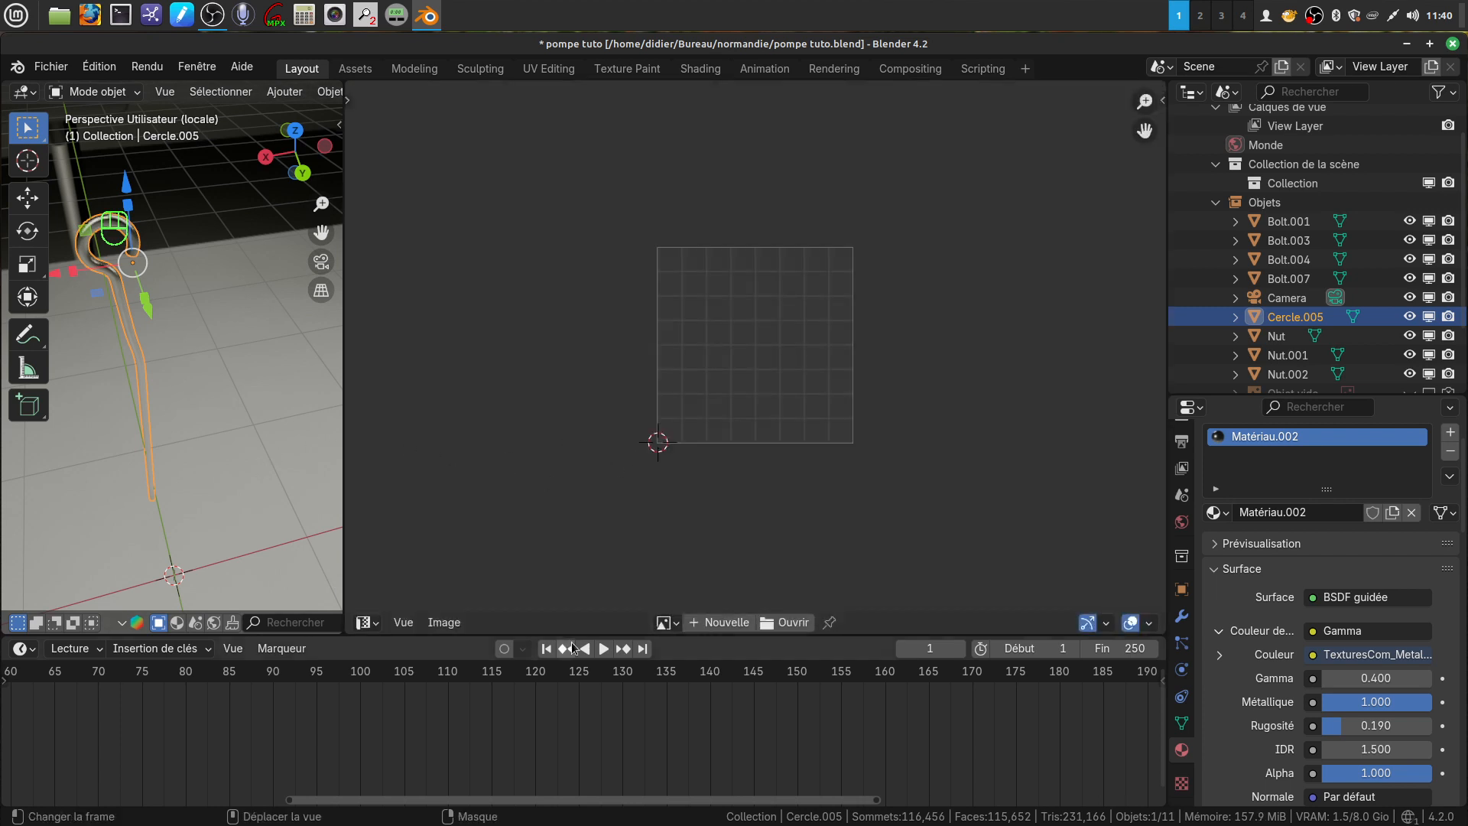
pyautogui.click(666, 622)
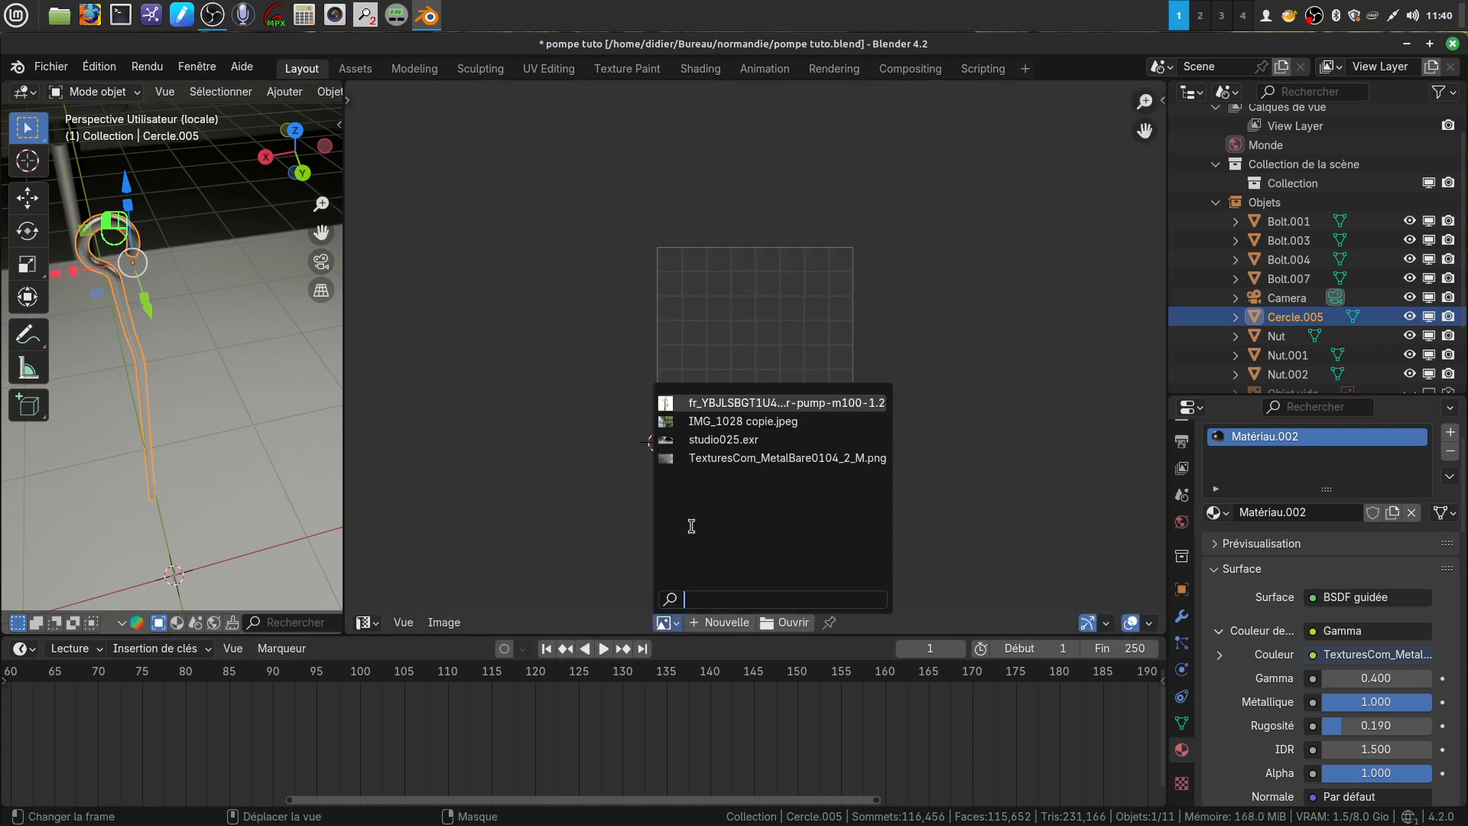
pyautogui.click(741, 457)
pyautogui.press('Home')
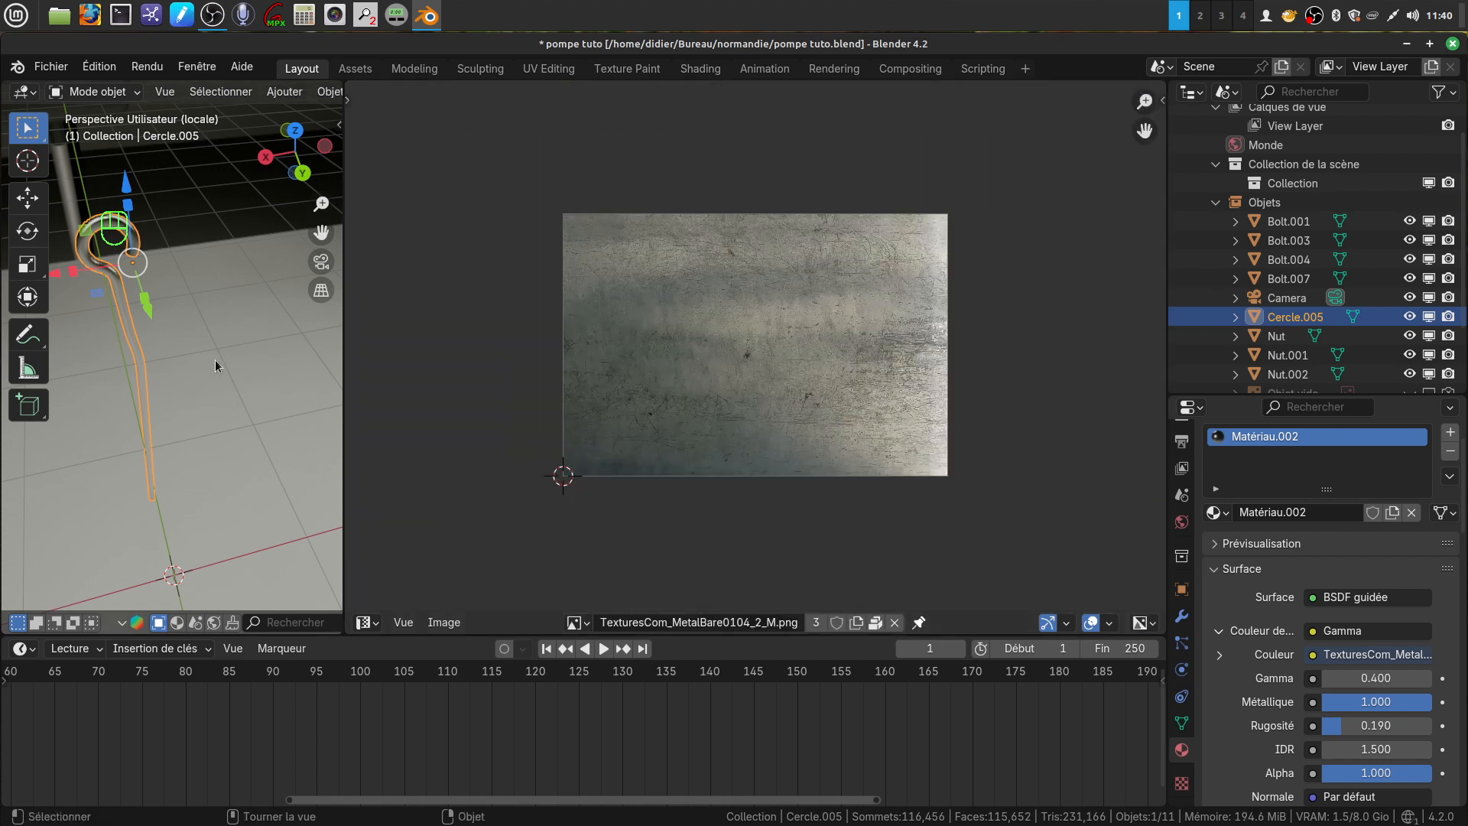
# Step: Apply the rod's rotation and scale in object mode
pyautogui.press('Tab')
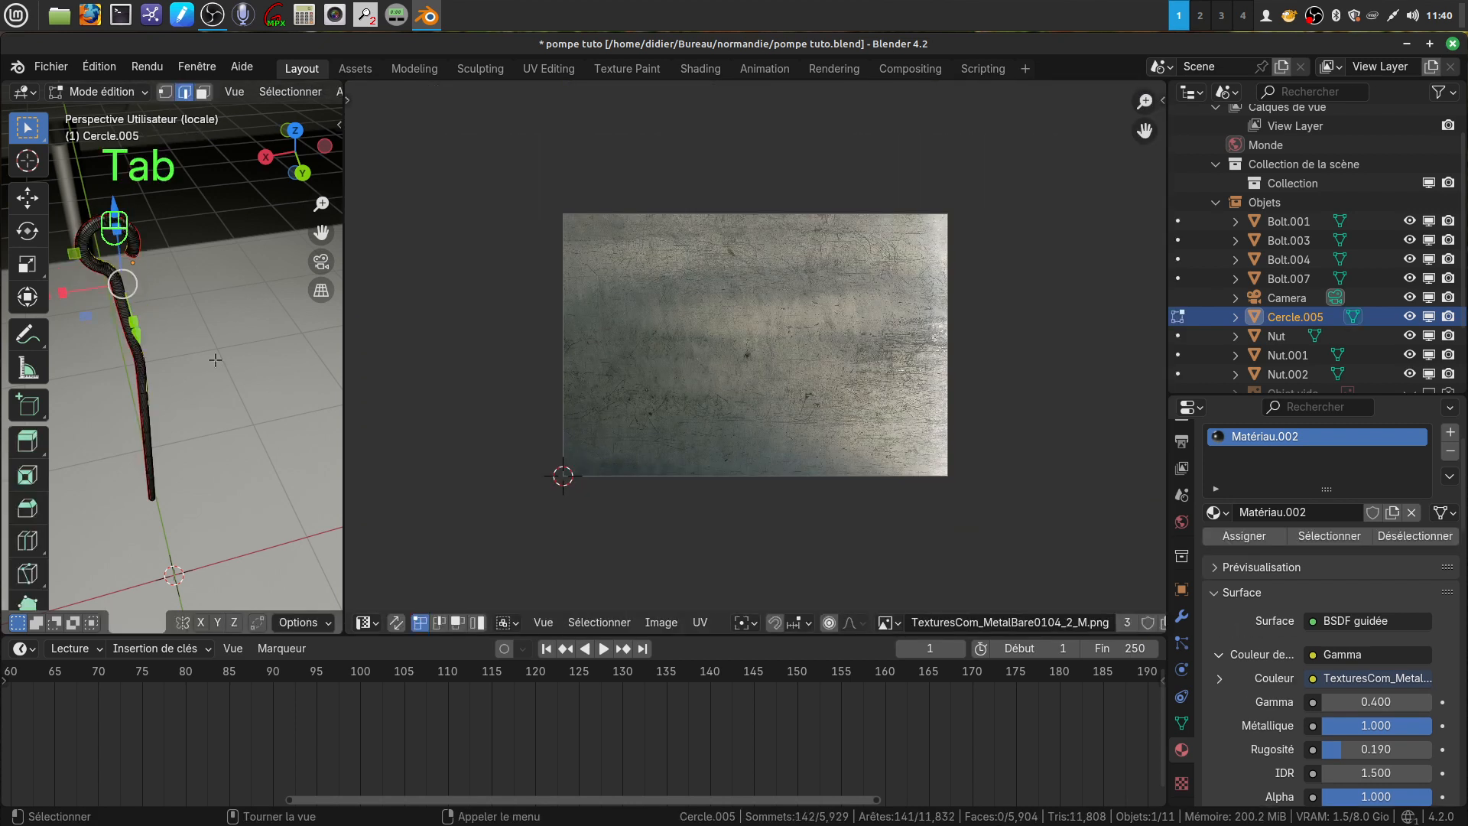
pyautogui.press('Tab')
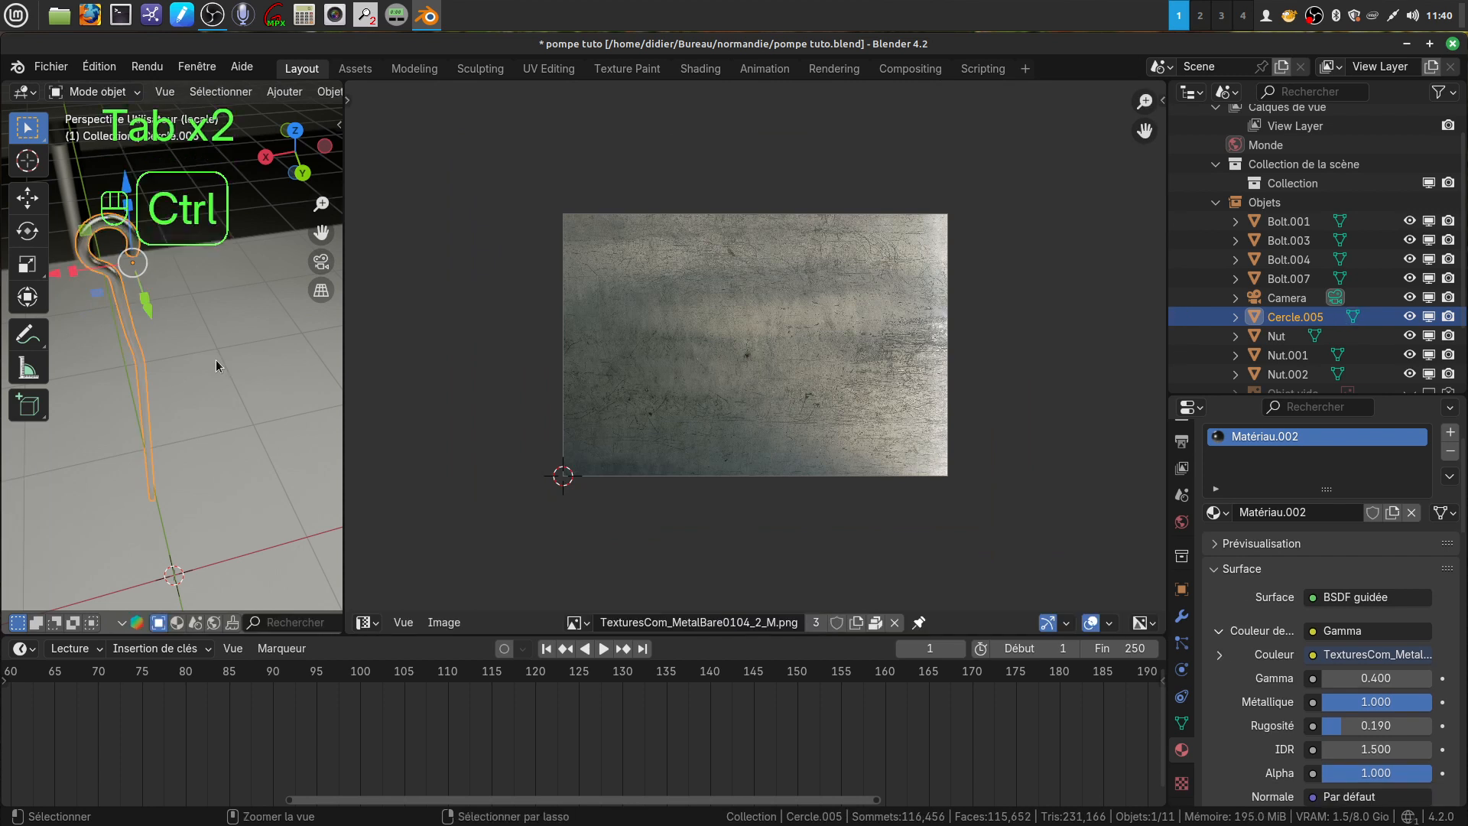
pyautogui.hotkey('ctrl', 'a')
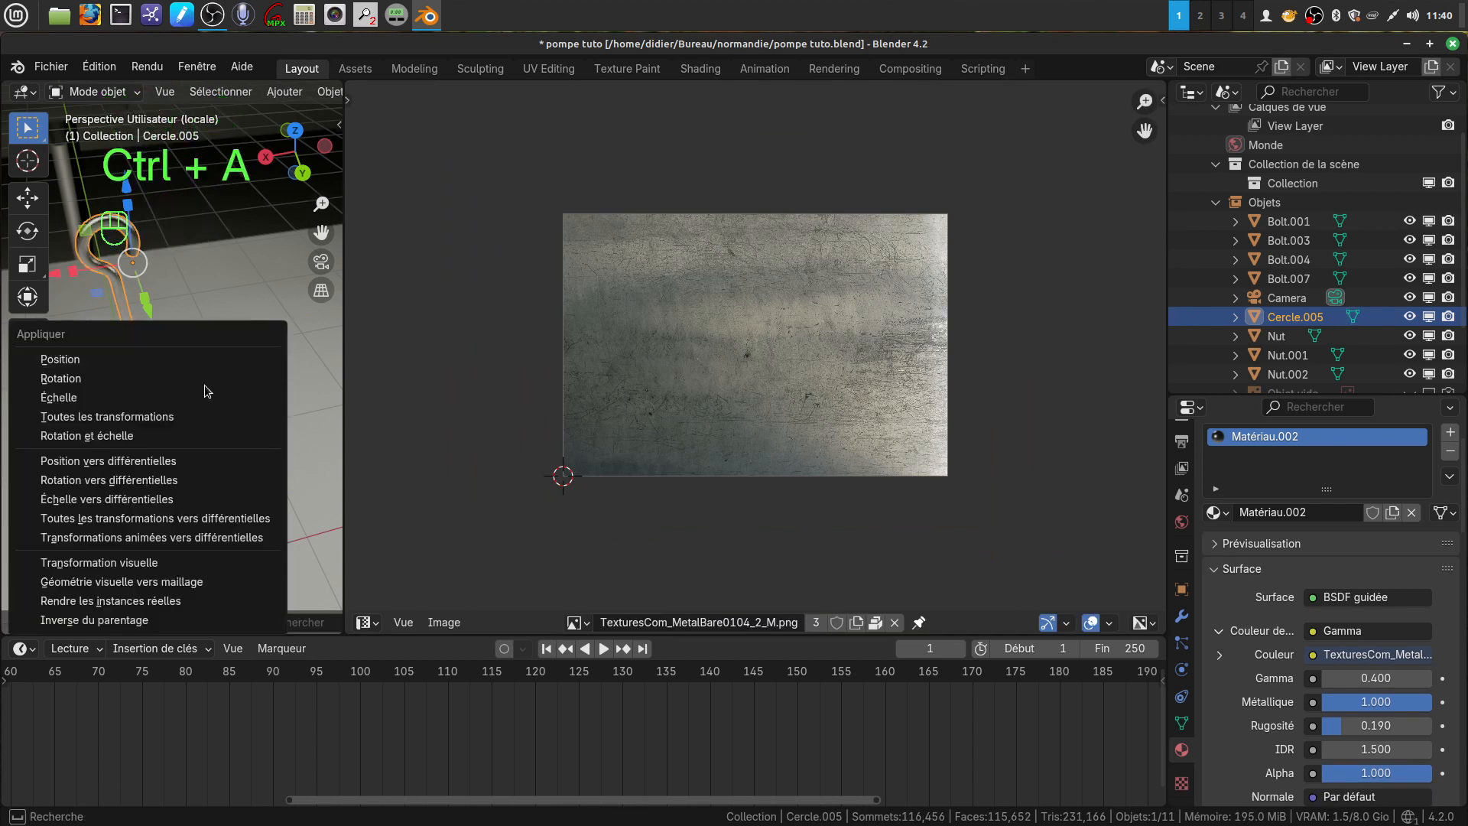
pyautogui.click(177, 436)
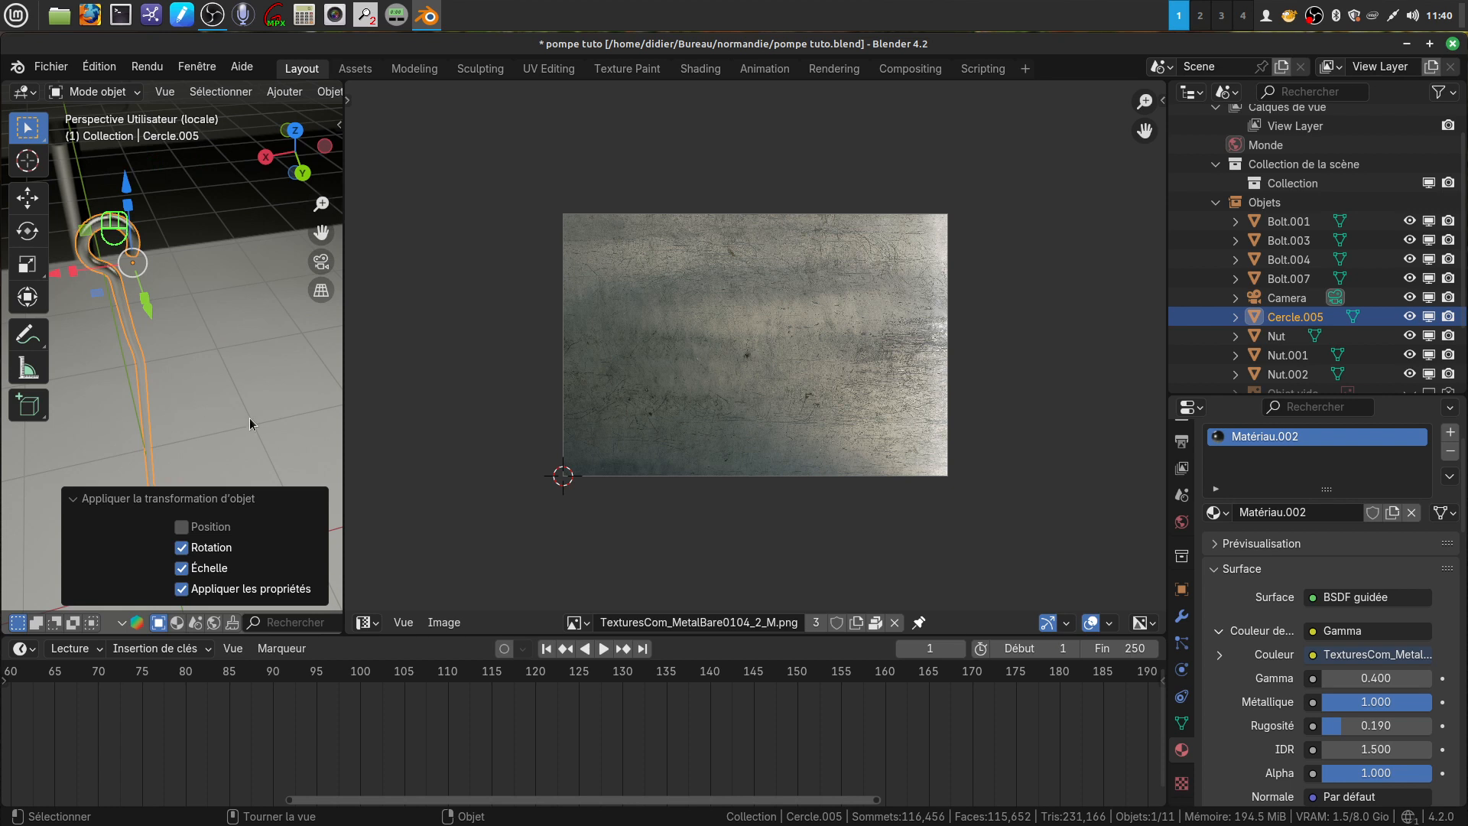
# Step: Select the rod's whole mesh in edit mode and unwrap it along its seams
pyautogui.press('Tab')
pyautogui.press('a')
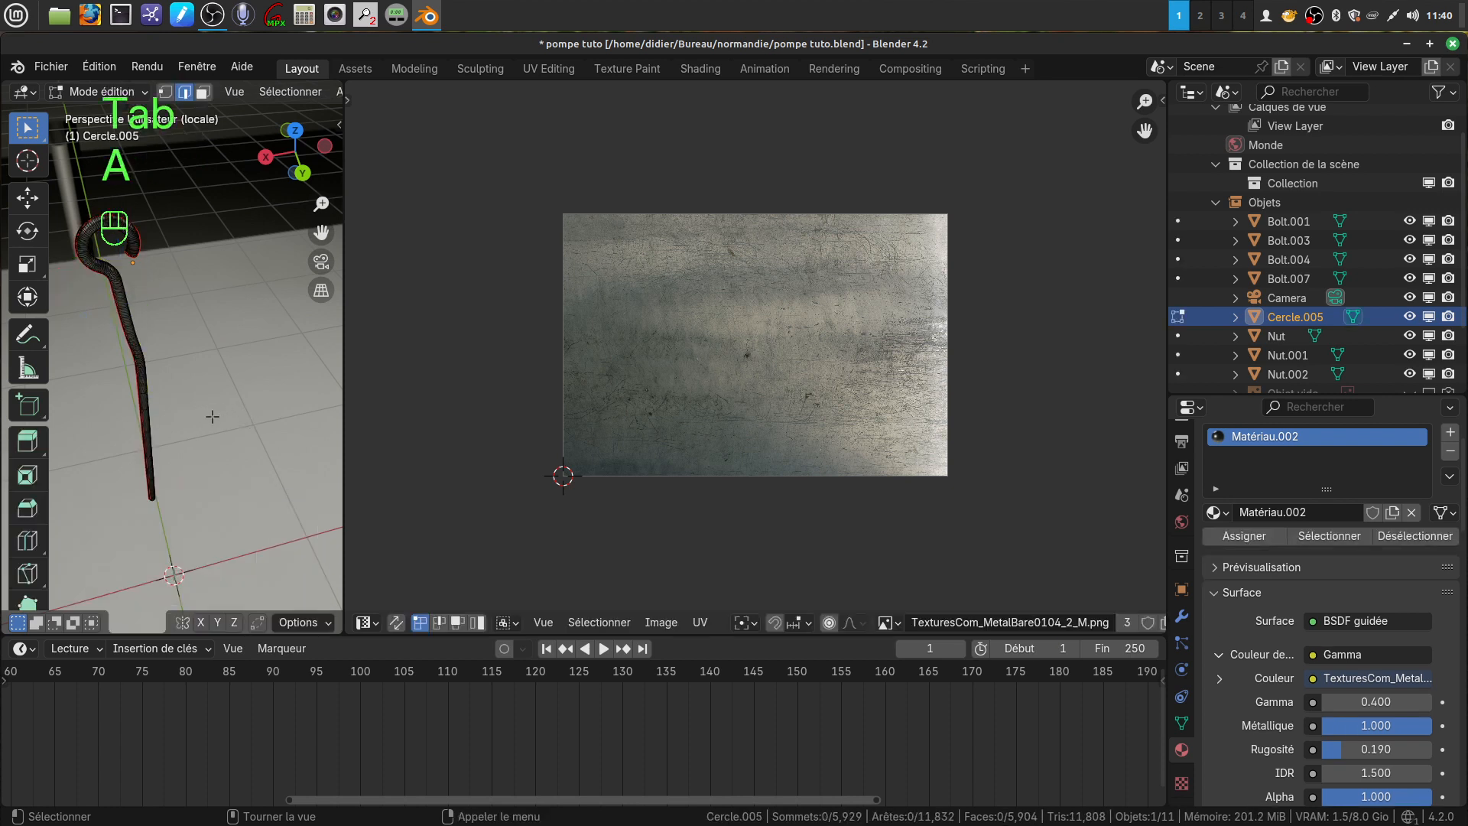
pyautogui.press('a')
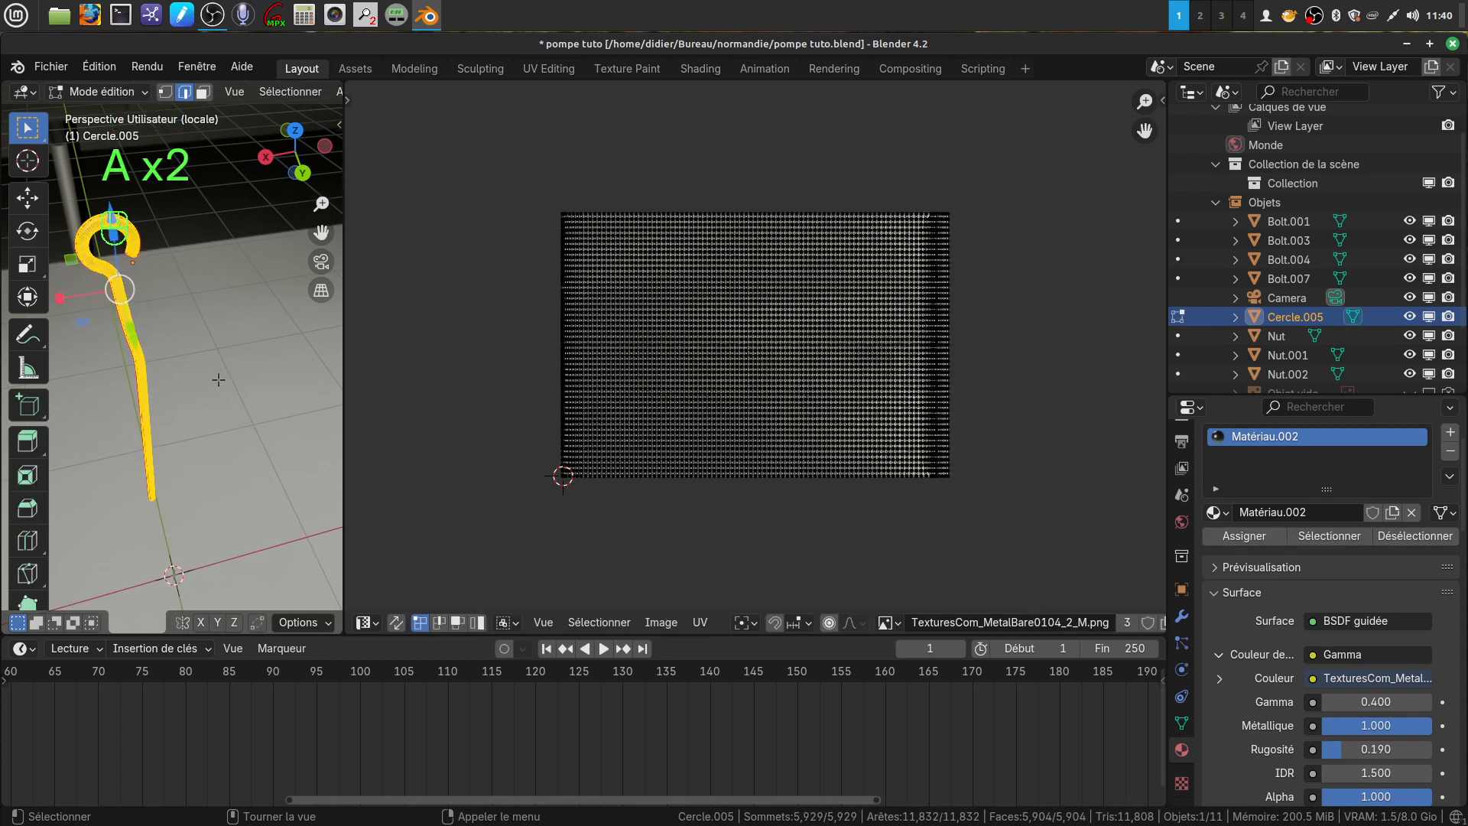
pyautogui.press('u')
pyautogui.click(171, 381)
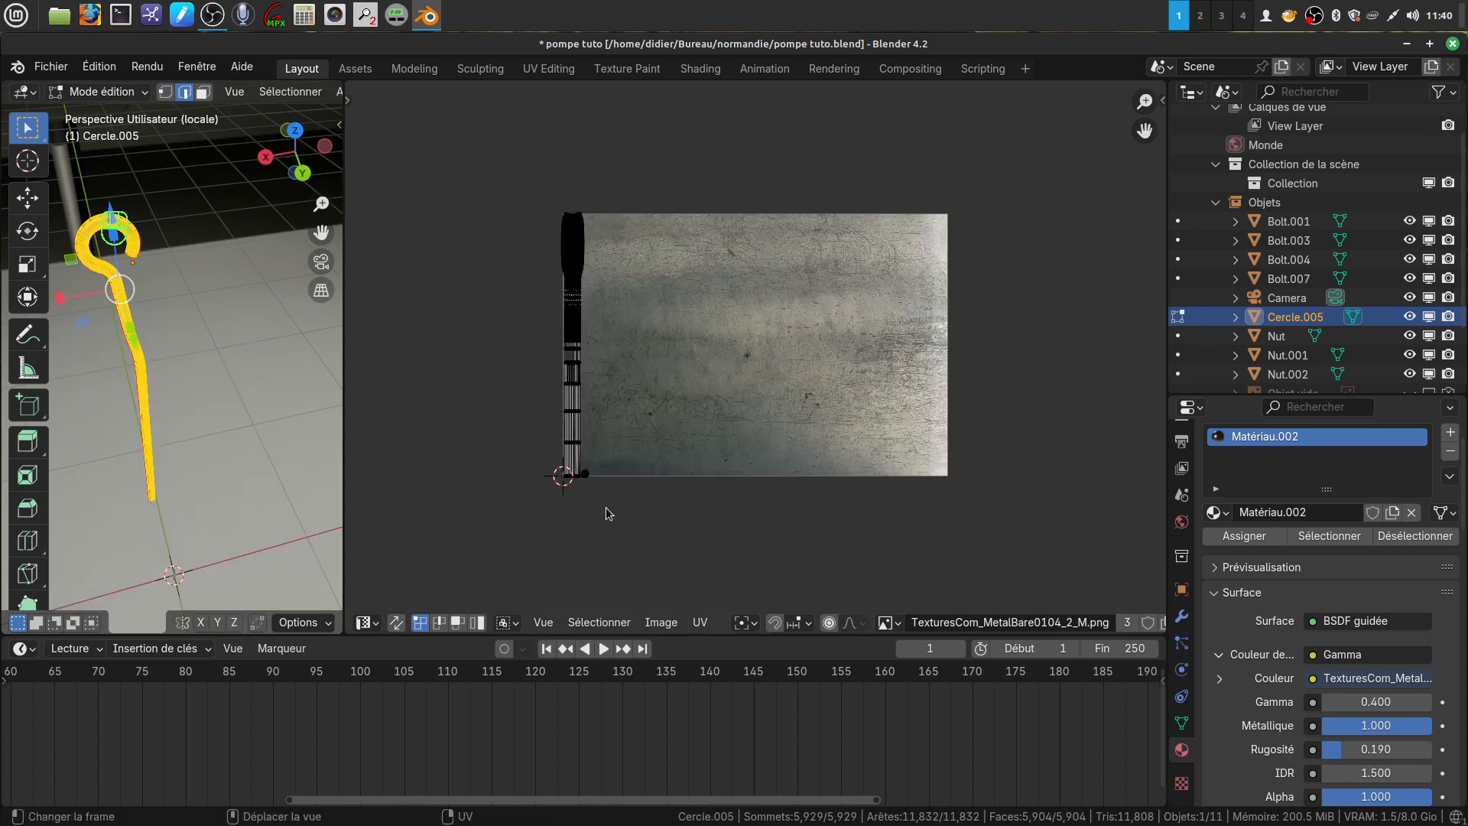
# Step: Move the tiny round end-cap UV island onto the middle of the image and scale it up about 21.6 times
pyautogui.press('ctrl')
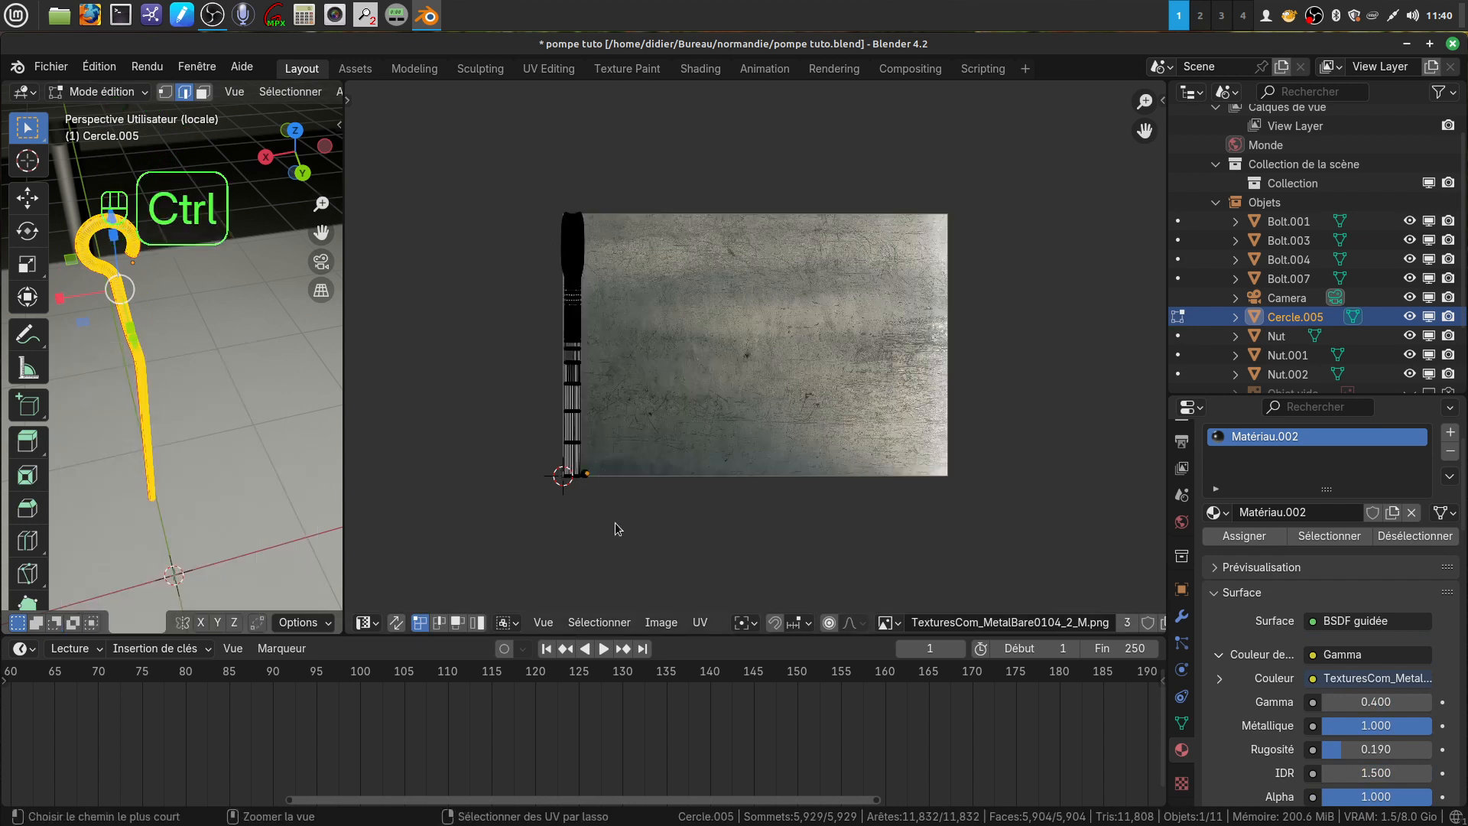
pyautogui.hotkey('ctrl', 'l')
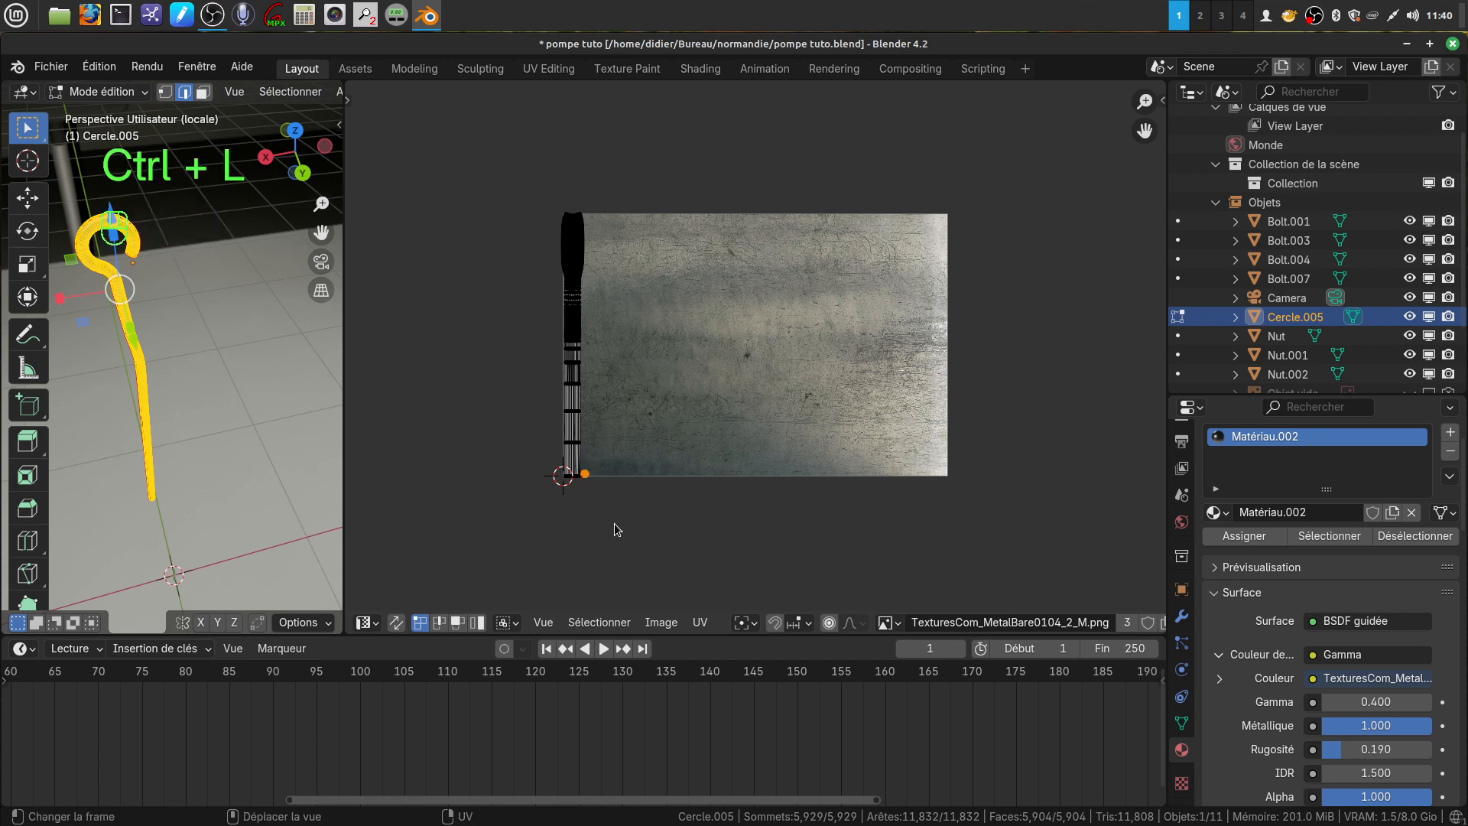
pyautogui.press('g')
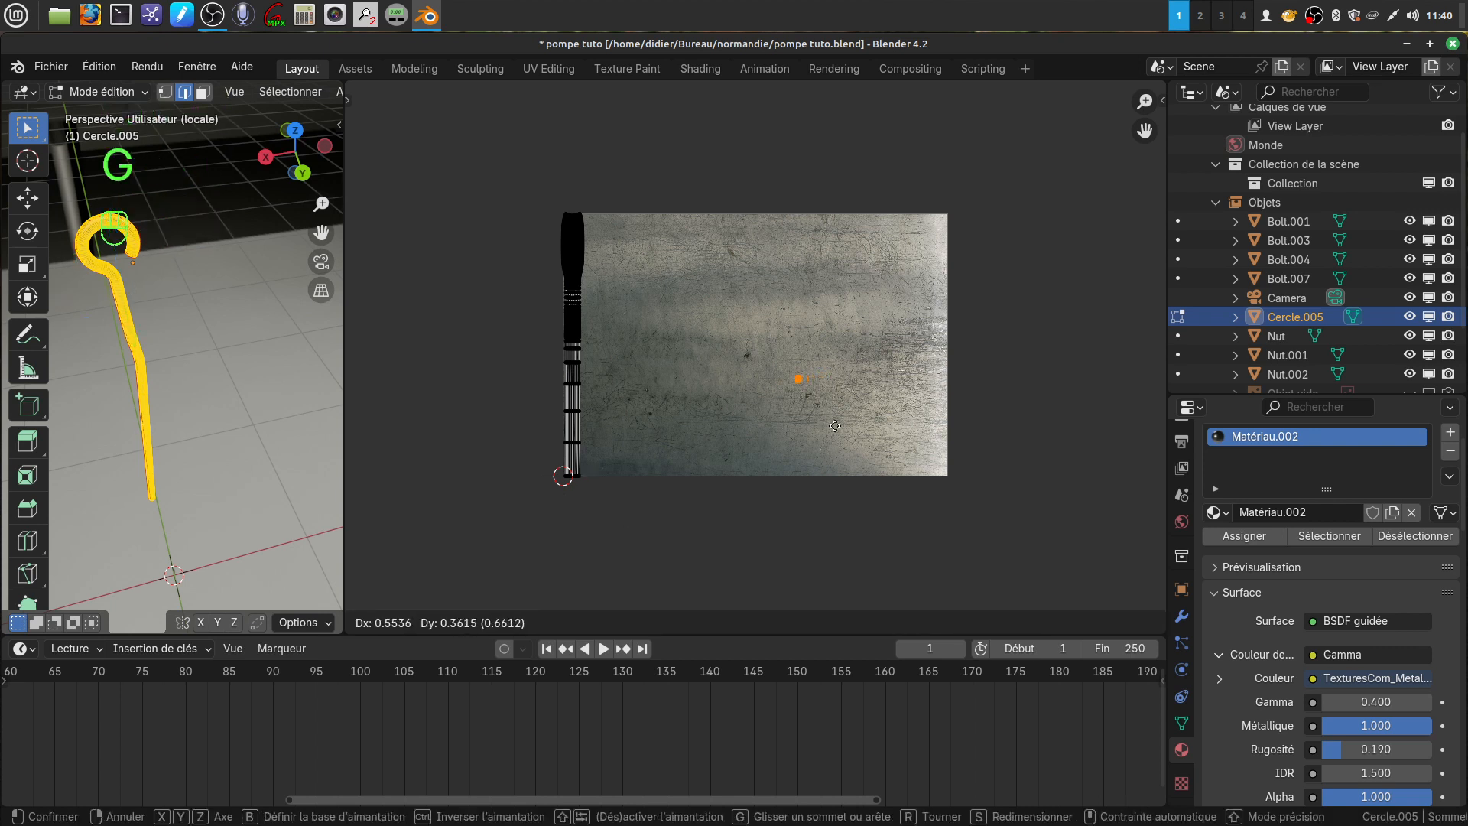
pyautogui.click(814, 475)
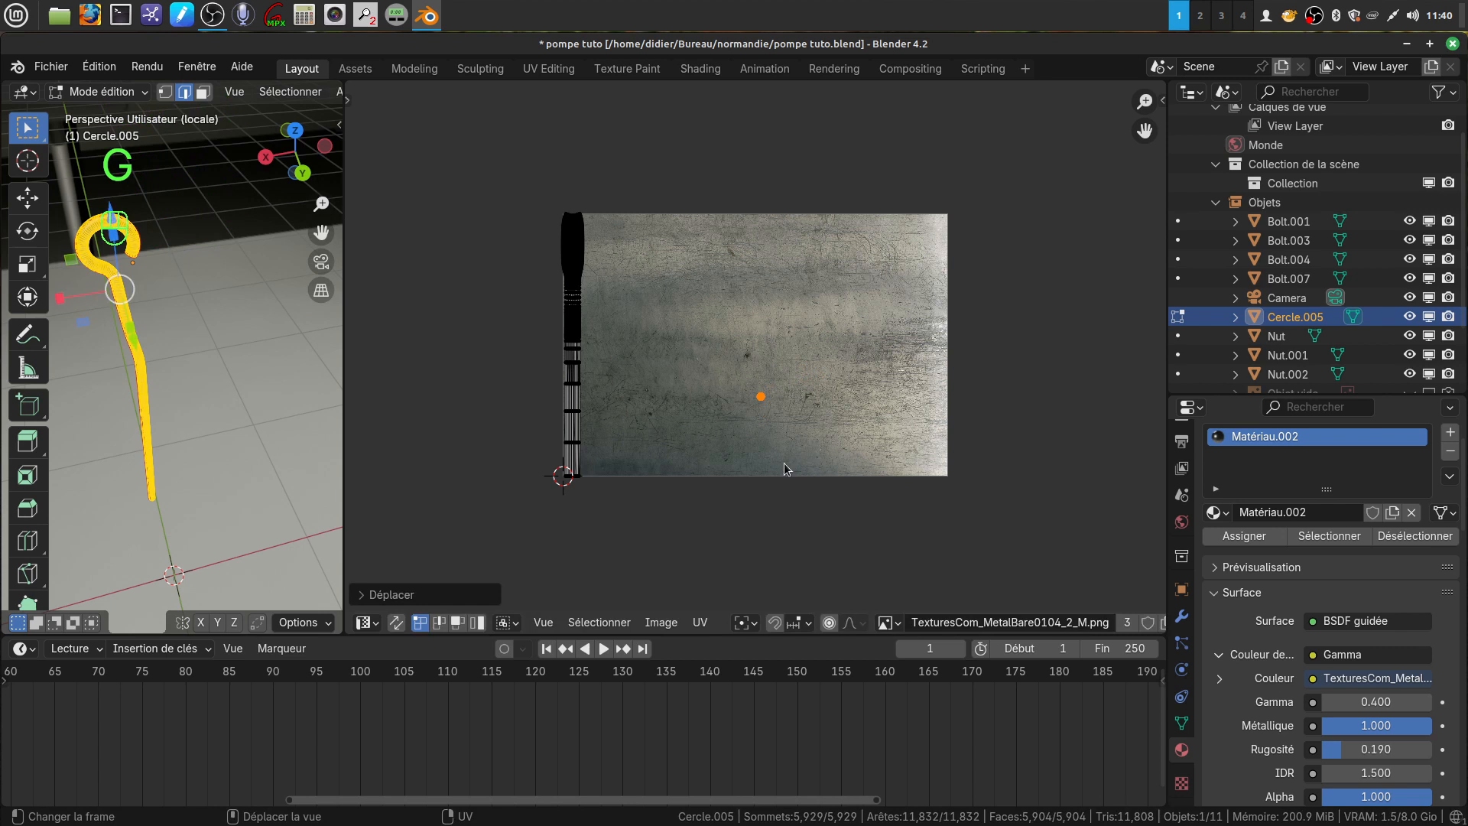
pyautogui.press('s')
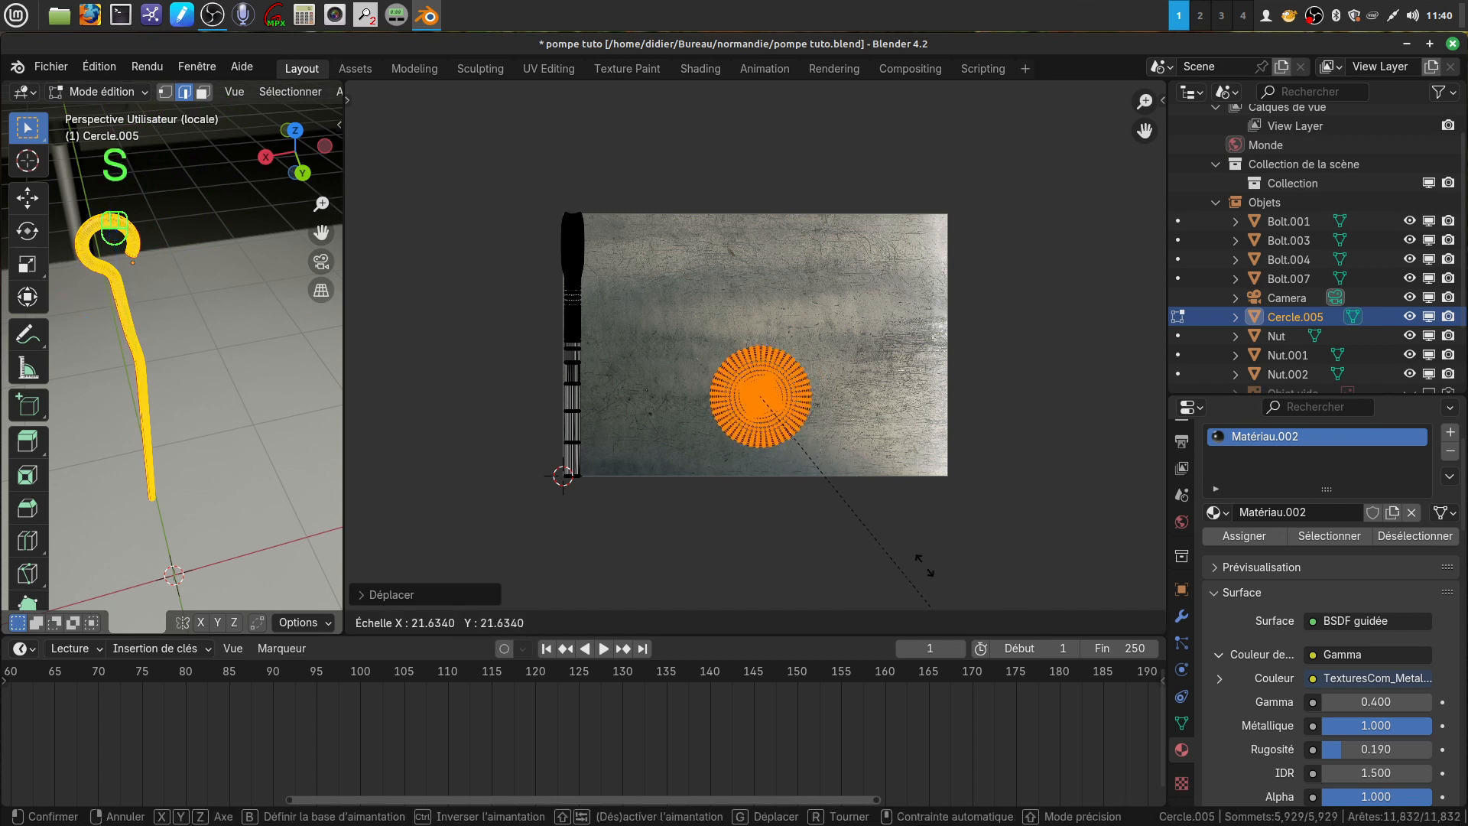
pyautogui.click(925, 566)
# Step: Select the rod's long UV island and rotate it 90° so it lies horizontally
pyautogui.moveTo(473, 169); pyautogui.dragTo(615, 506)
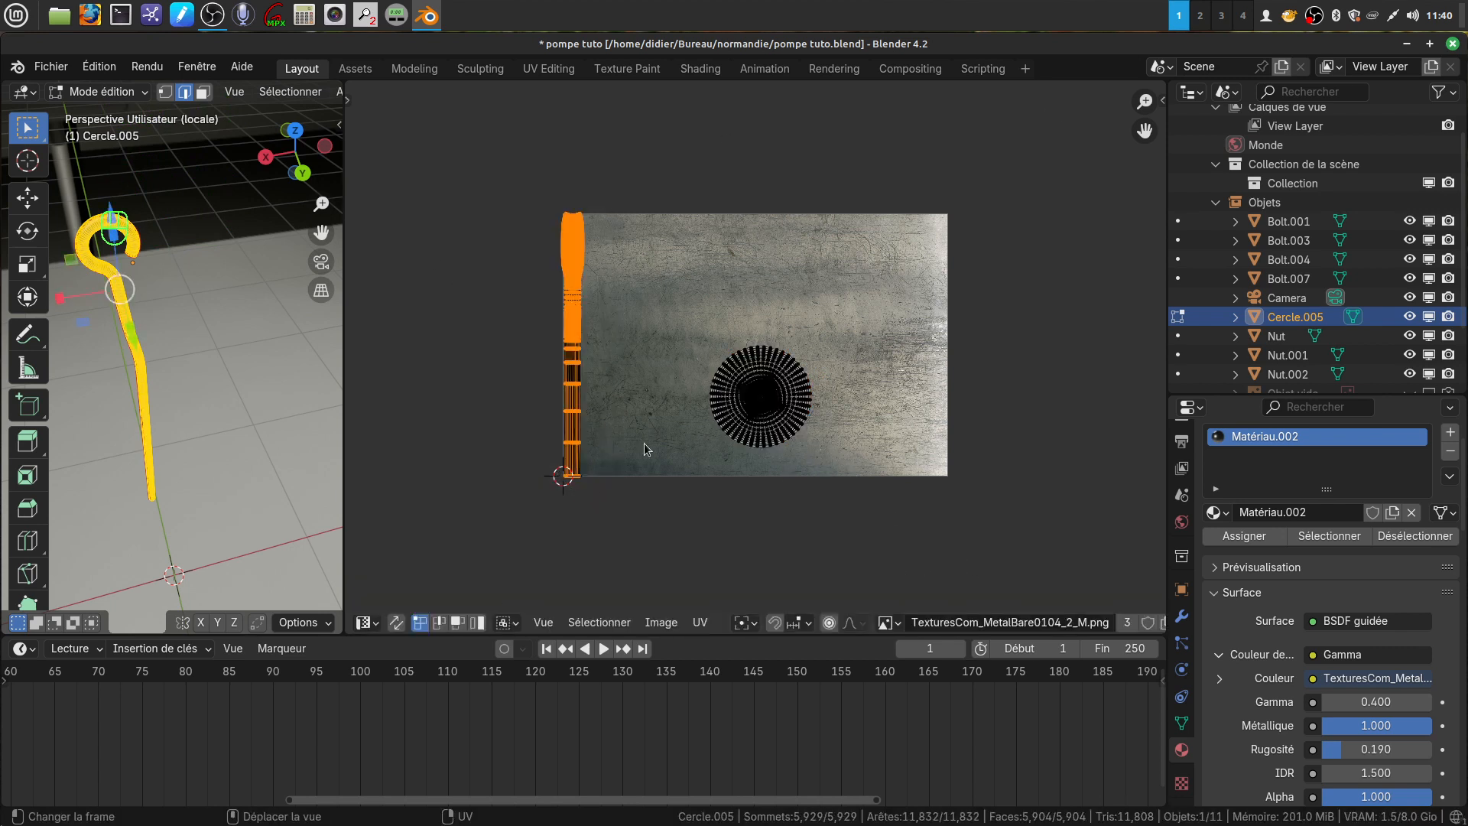
pyautogui.press('r')
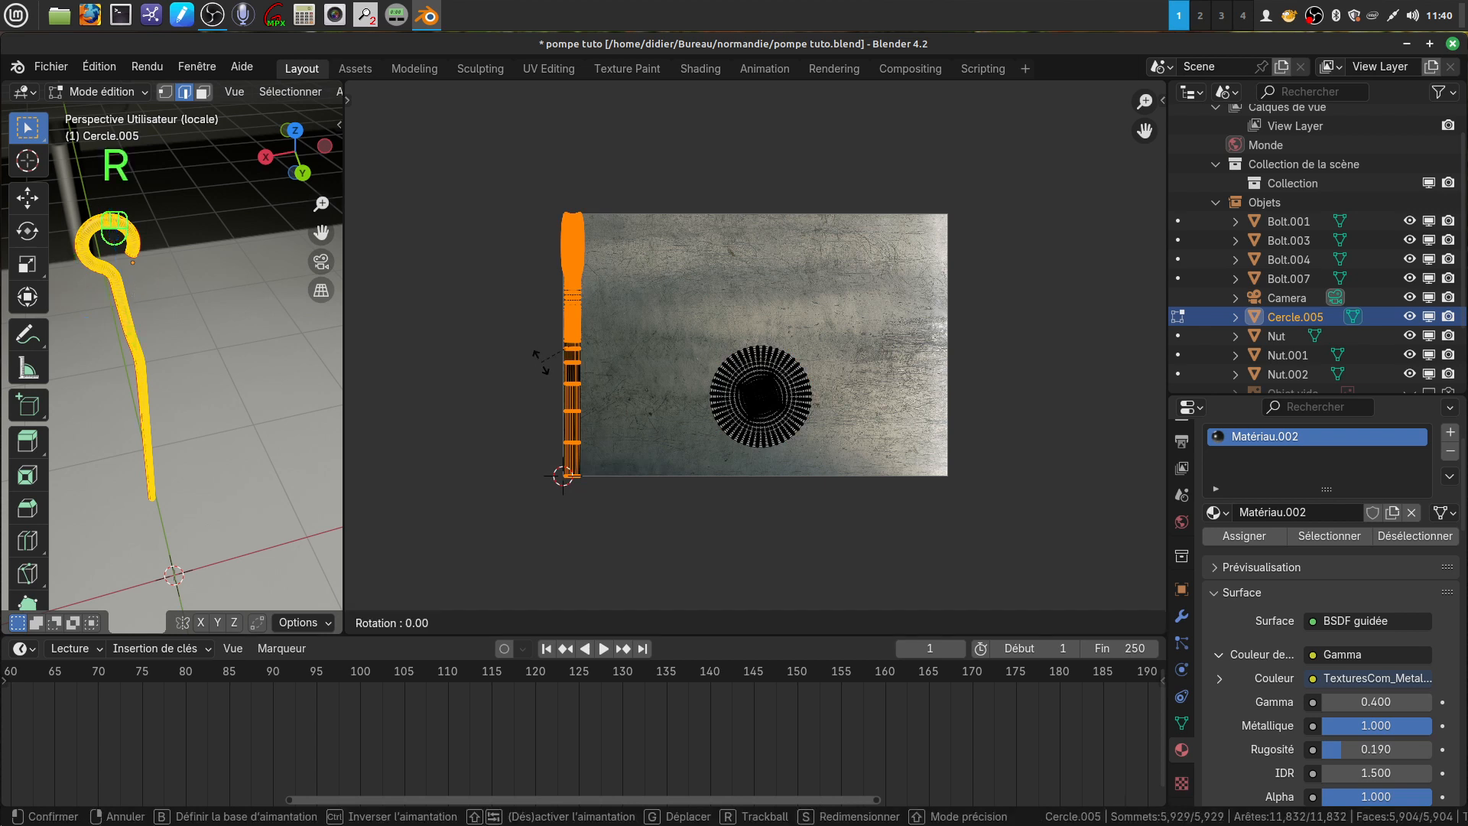
pyautogui.press('KP_9')
pyautogui.press('KP_0')
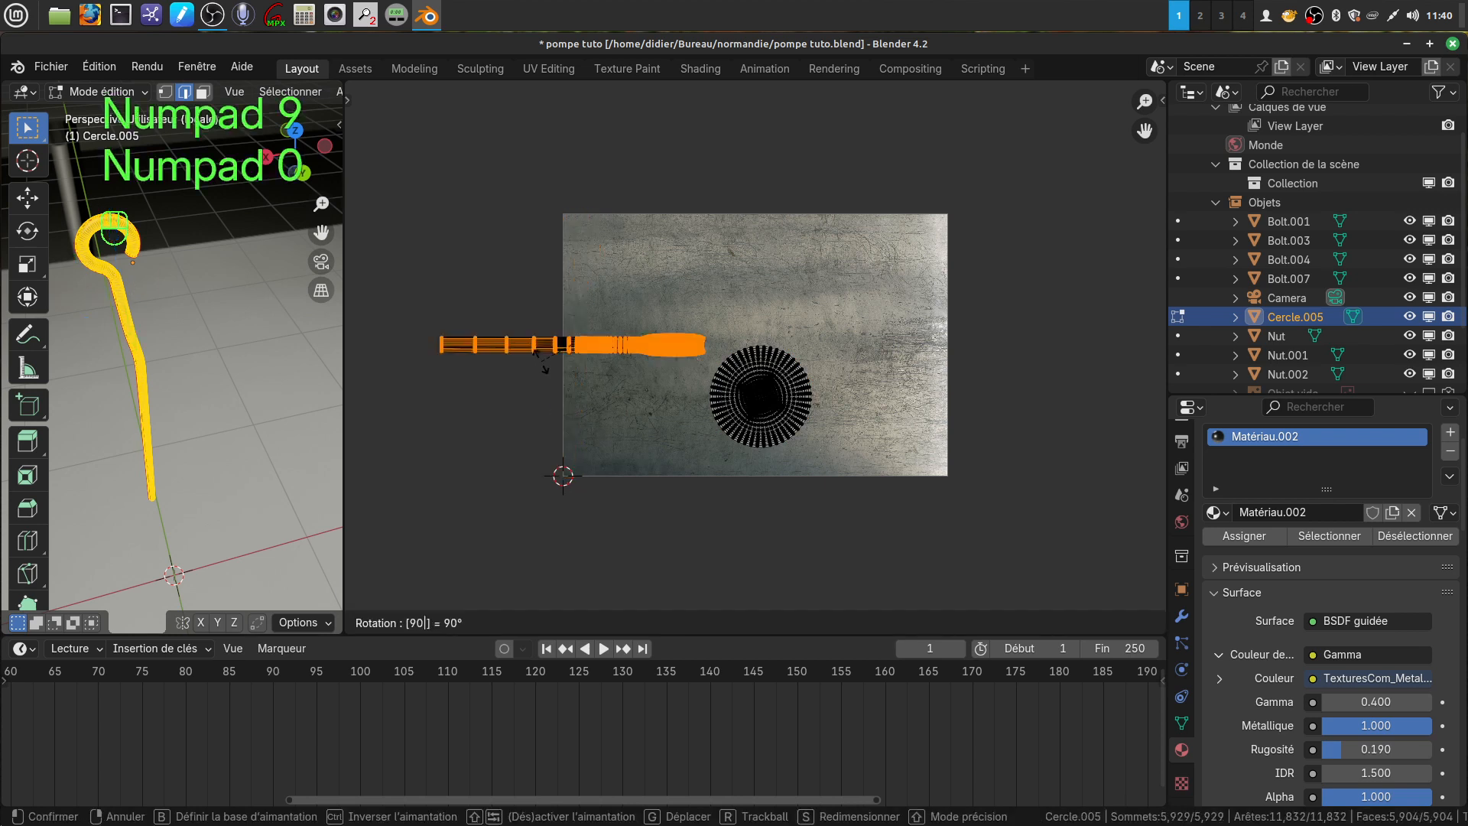
pyautogui.click(543, 366)
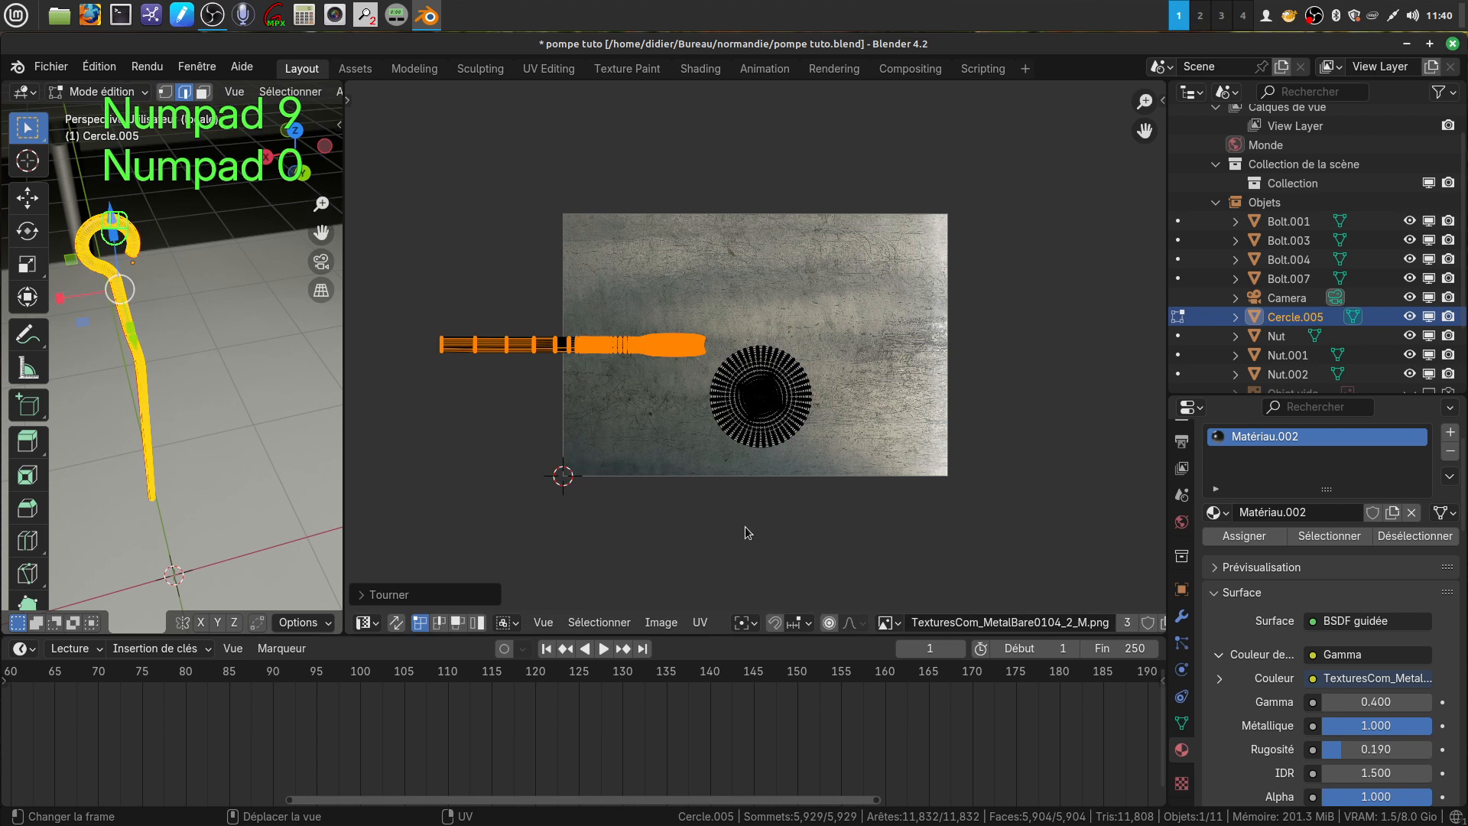
# Step: Scale the long UV island about 1.41 times and position it across the image above the round island
pyautogui.press('g')
pyautogui.click(939, 472)
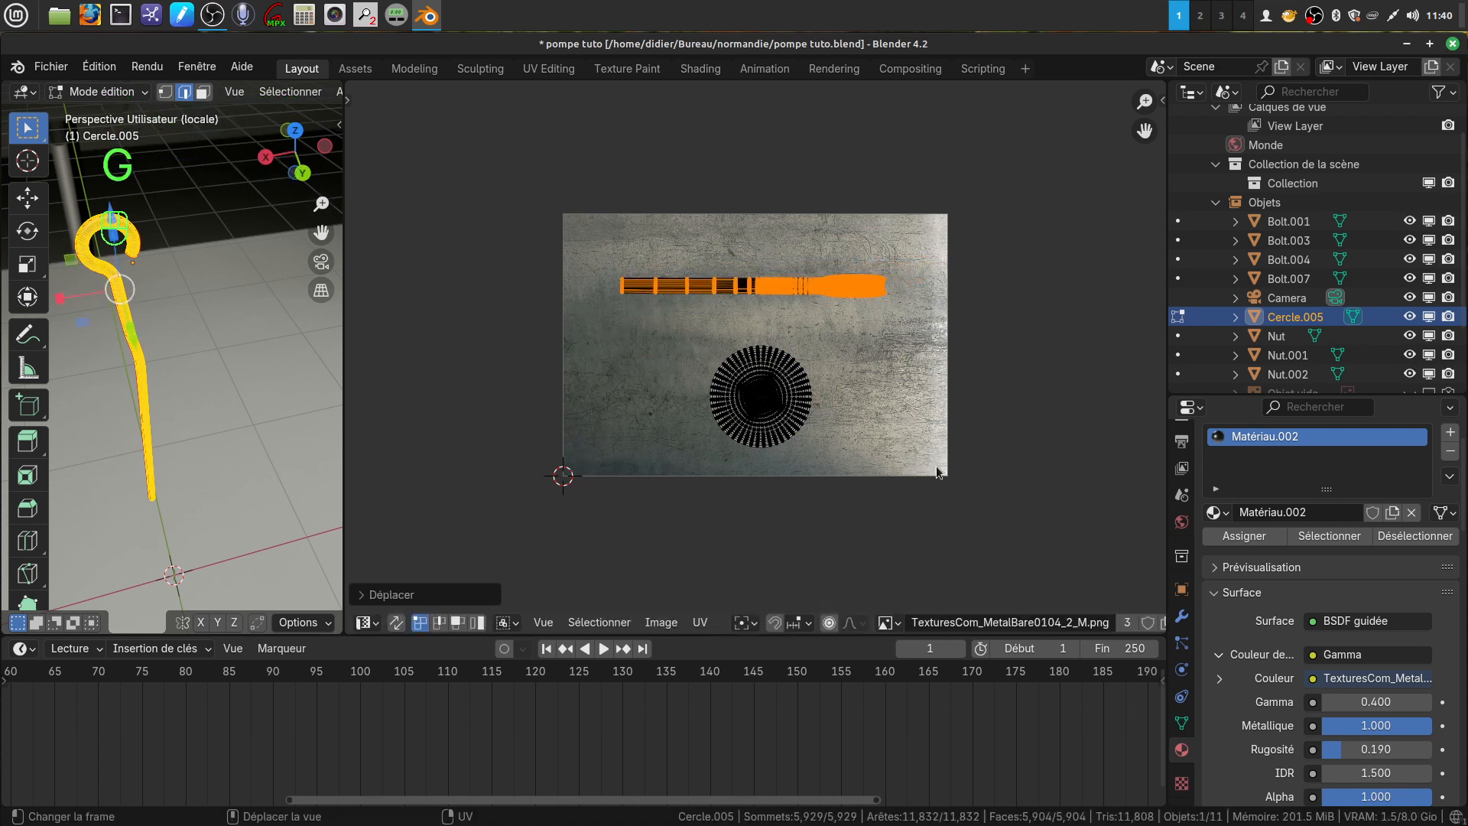
pyautogui.press('s')
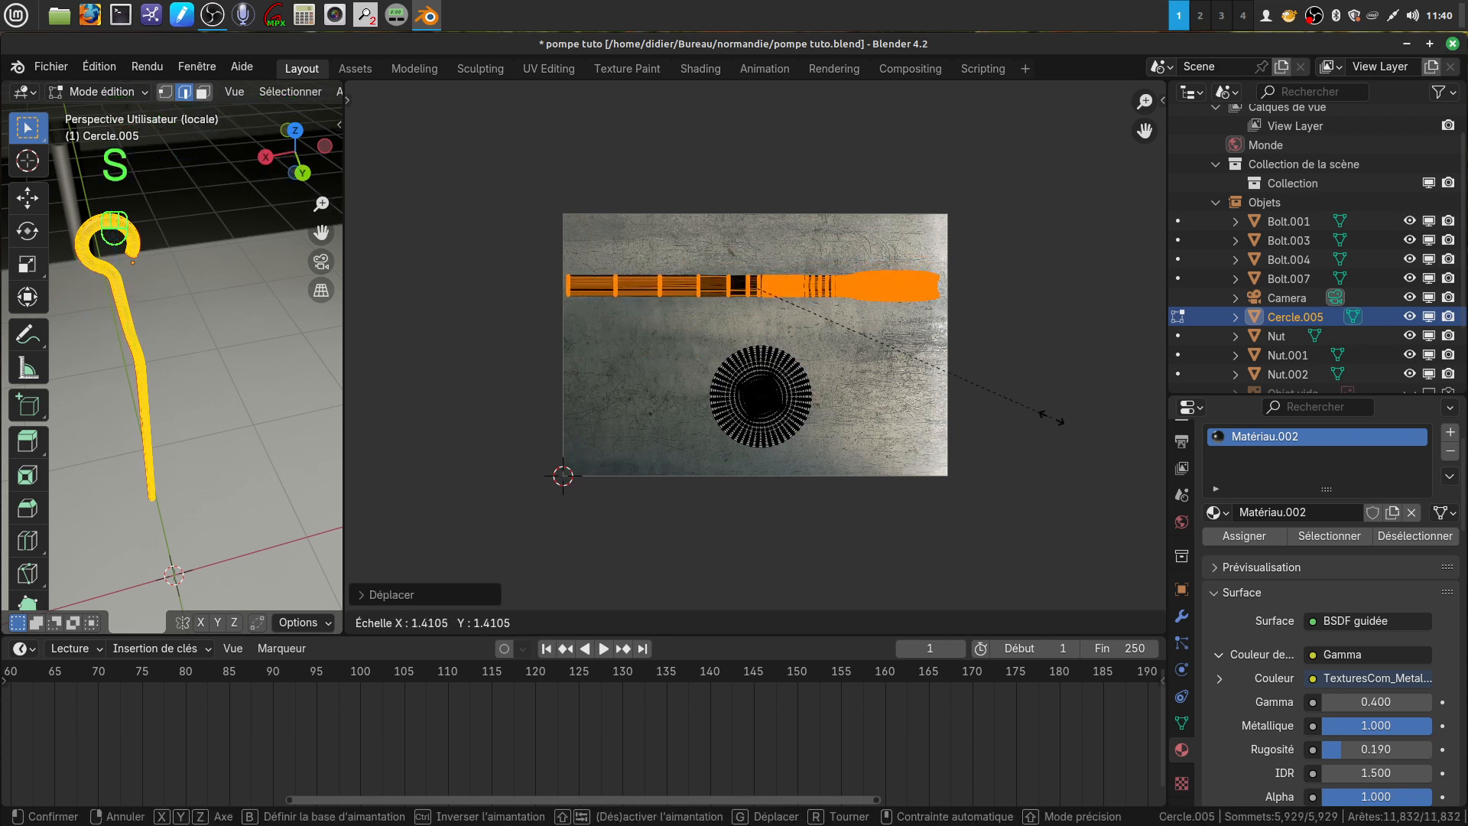
pyautogui.click(1051, 416)
pyautogui.press('g')
pyautogui.click(961, 416)
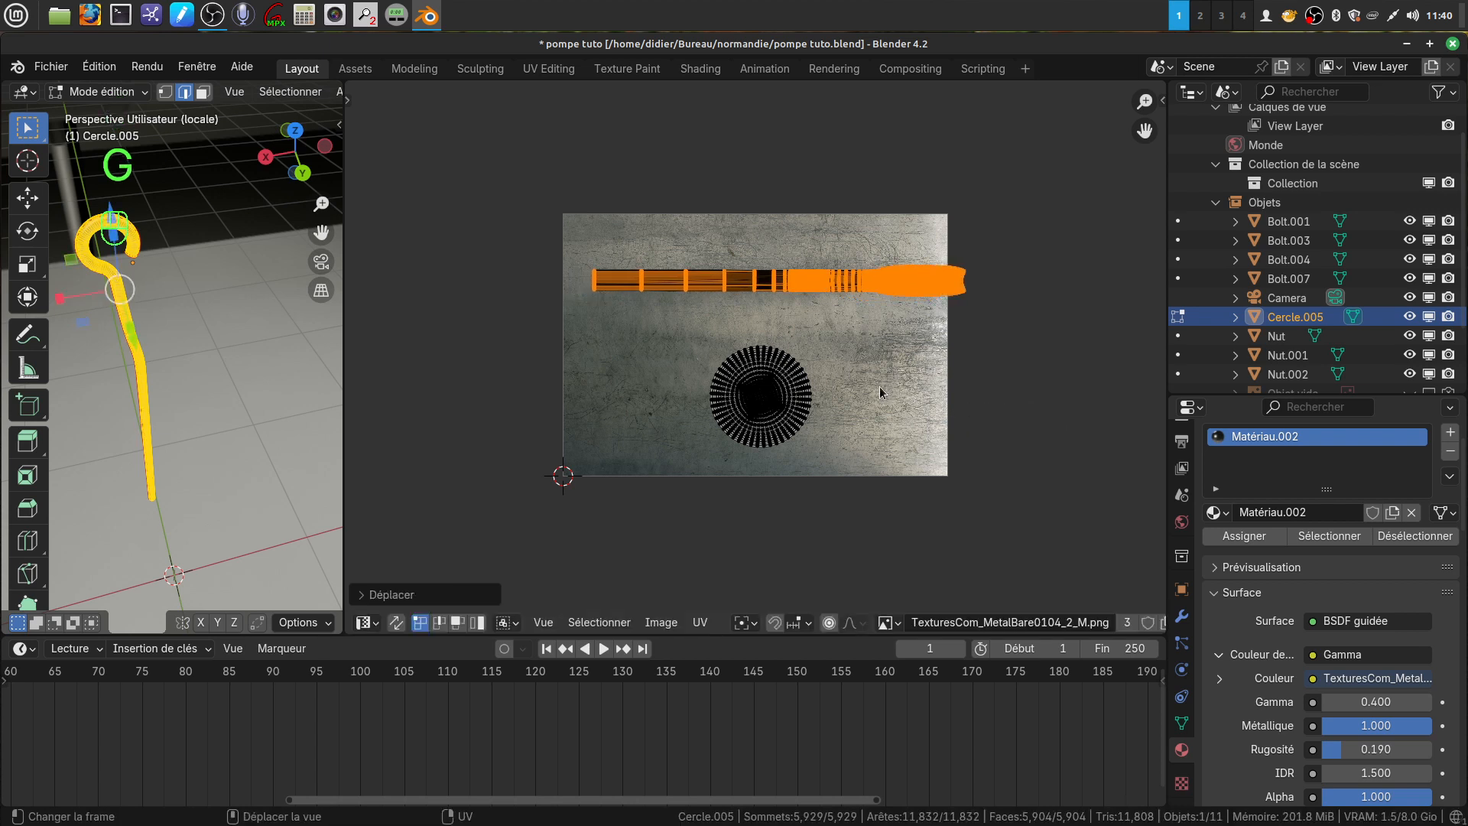
pyautogui.press('g')
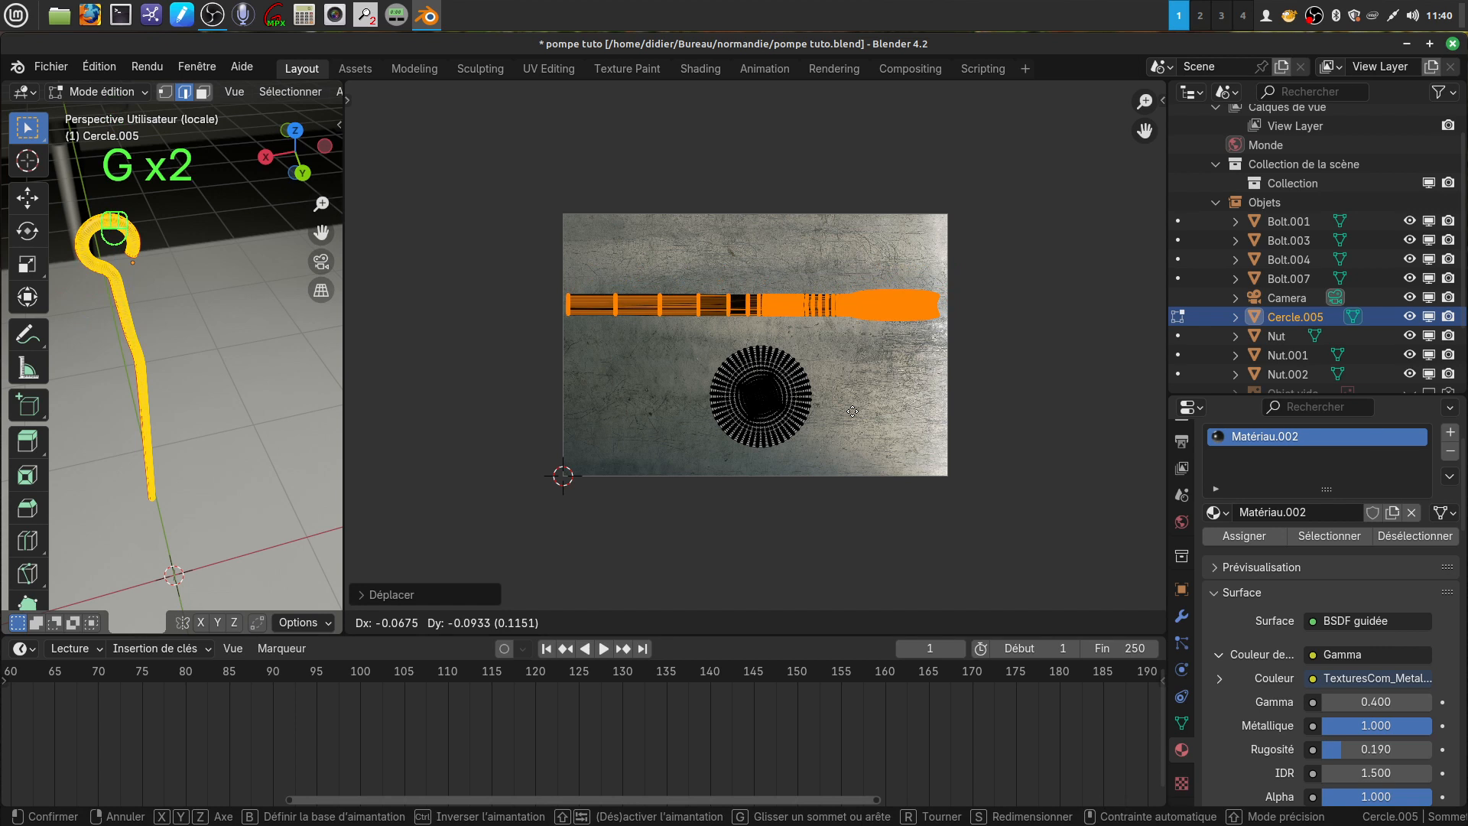
pyautogui.click(852, 412)
# Step: Widen the 3D view, return to object mode and inspect the metal texture on the rod's hook
pyautogui.moveTo(341, 405); pyautogui.dragTo(799, 405)
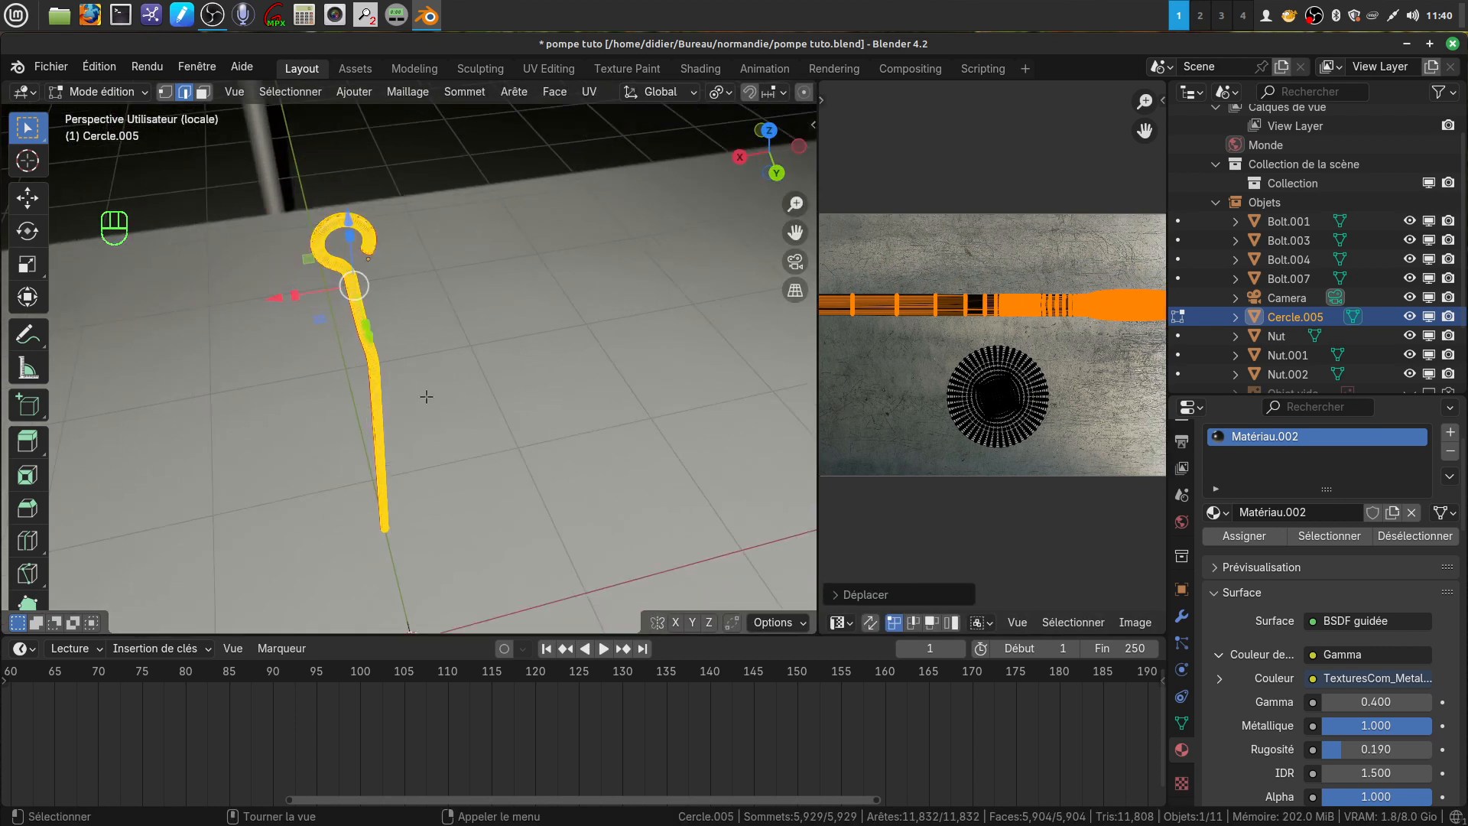
pyautogui.press('Tab')
pyautogui.scroll(6, 461, 319)
pyautogui.keyDown('shift'); pyautogui.moveTo(493, 329); pyautogui.dragTo(453, 580, button='middle'); pyautogui.keyUp('shift')
pyautogui.click(484, 481)
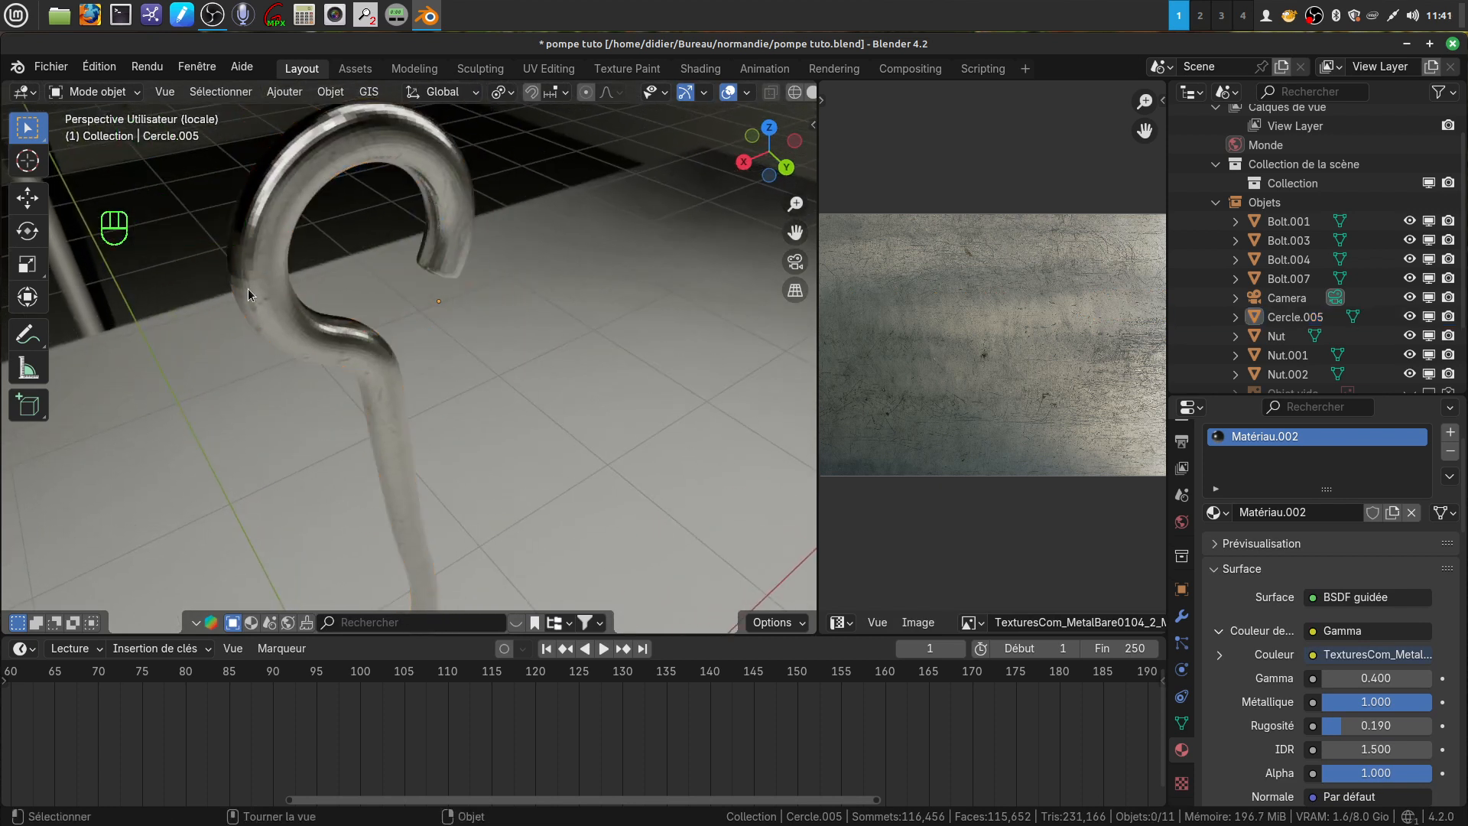
# Step: Apply smooth shading (Ombrage lissé) to the hooked rod and inspect its surface
pyautogui.click(263, 270)
pyautogui.rightClick(263, 270)
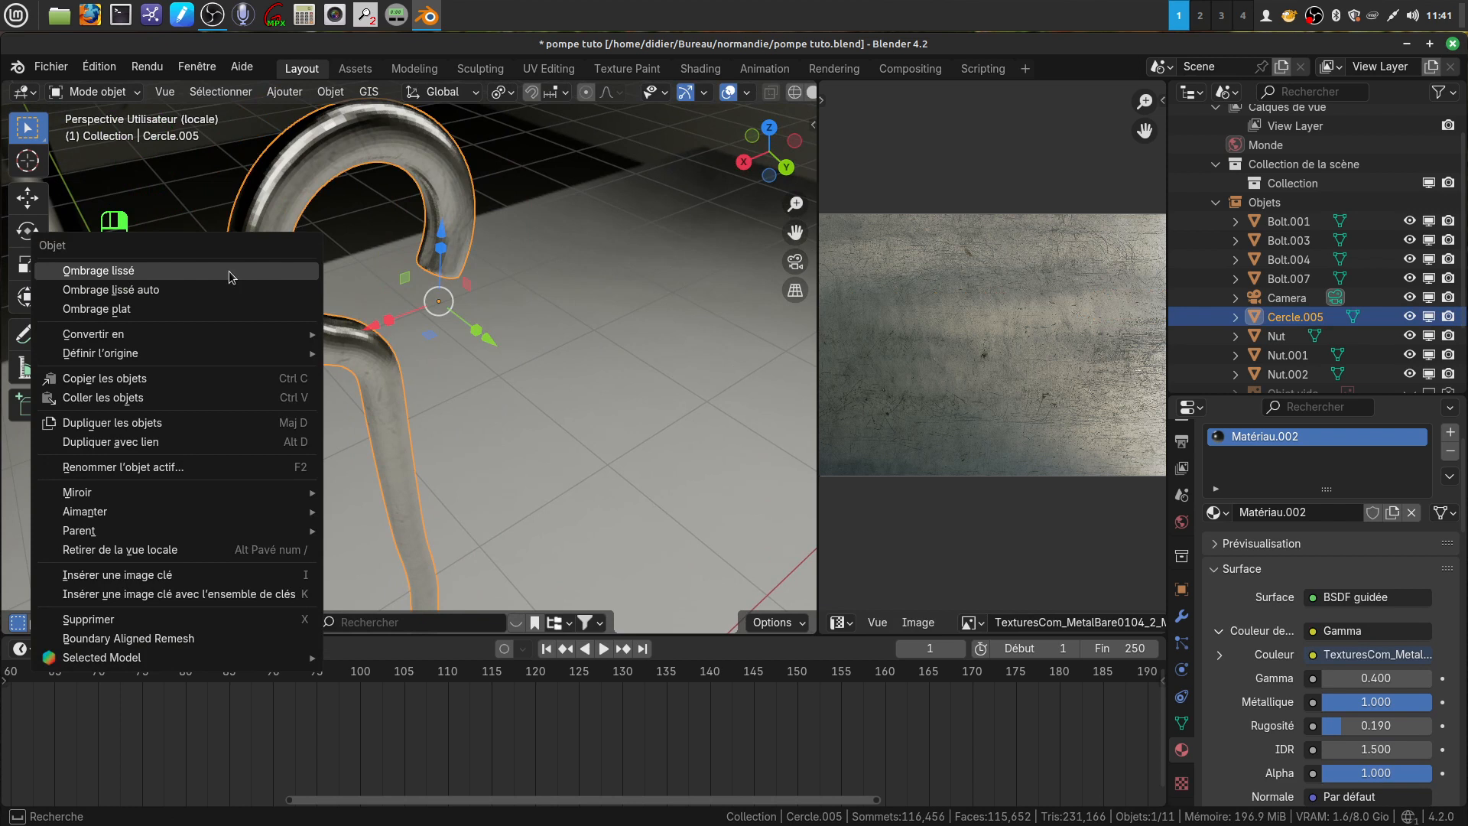
pyautogui.click(228, 271)
pyautogui.moveTo(305, 258); pyautogui.dragTo(273, 387, button='middle')
# Step: Leave local view and select the main pump body
pyautogui.press('KP_Divide')
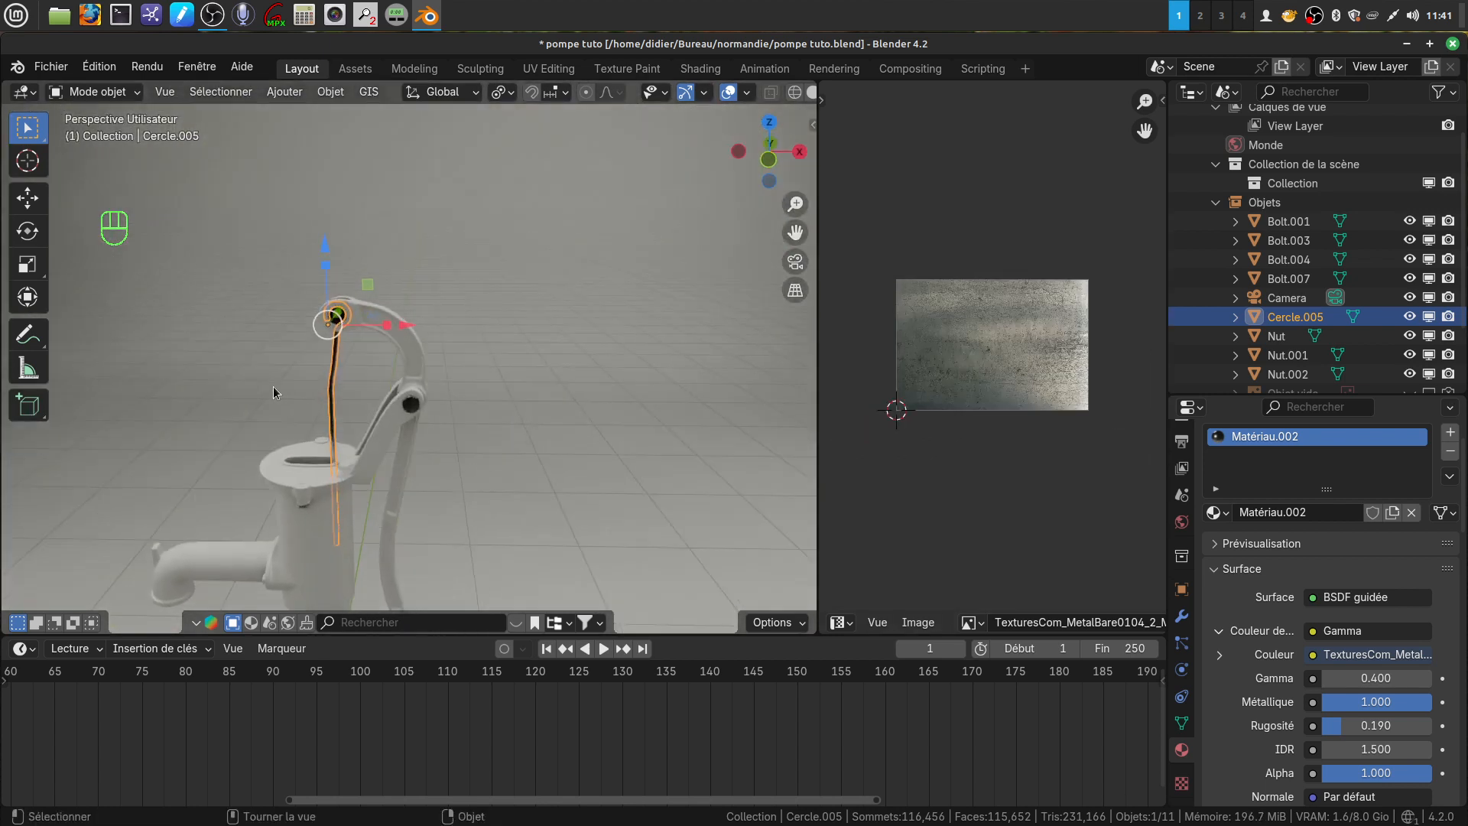
pyautogui.keyDown('shift'); pyautogui.moveTo(308, 595); pyautogui.dragTo(384, 416, button='middle'); pyautogui.keyUp('shift')
pyautogui.click(384, 415)
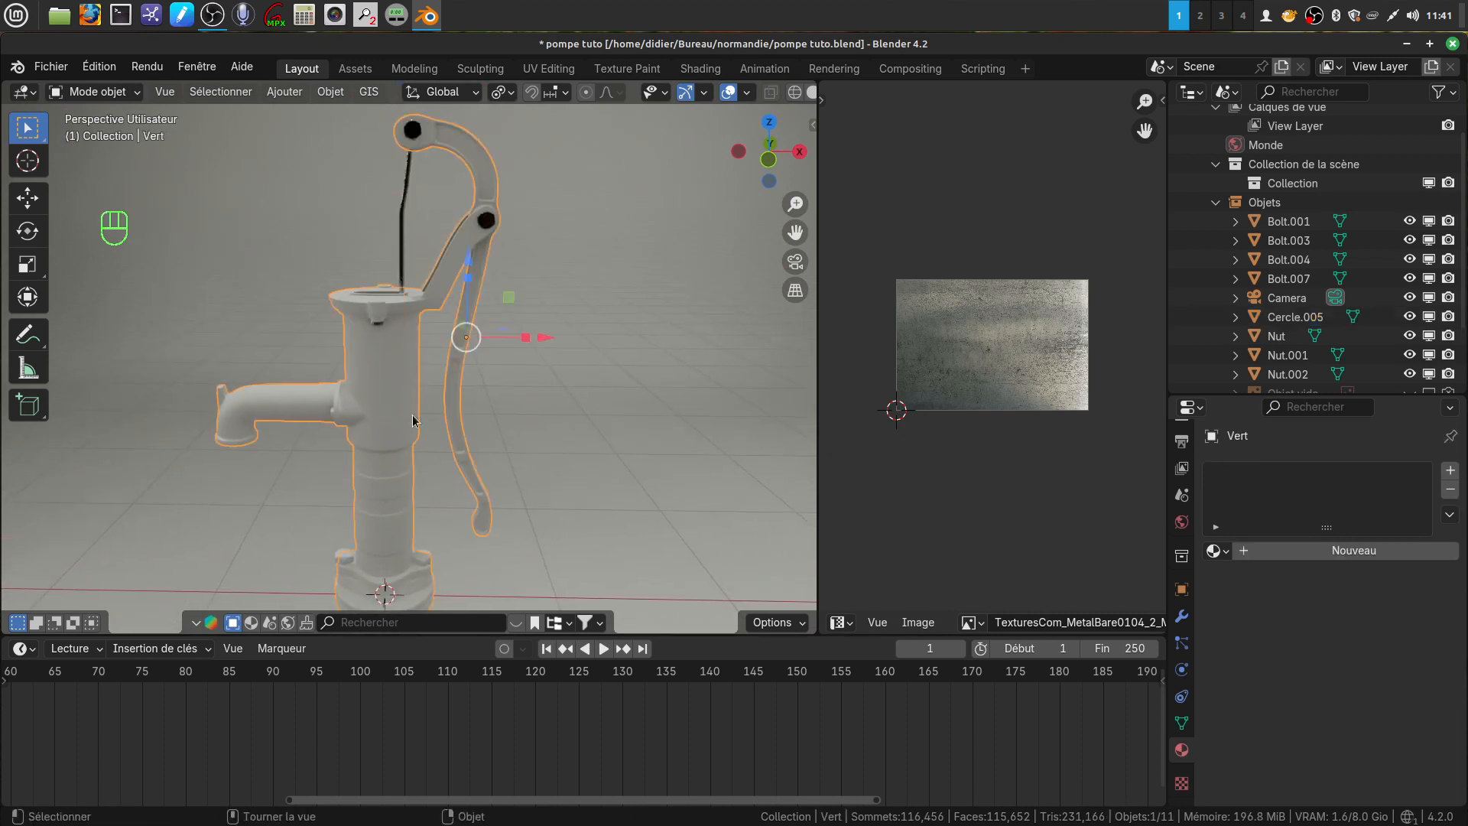
# Step: Enlarge the image area, switch it back to the shader editor and create a new material for the pump body
pyautogui.moveTo(817, 523); pyautogui.dragTo(609, 466)
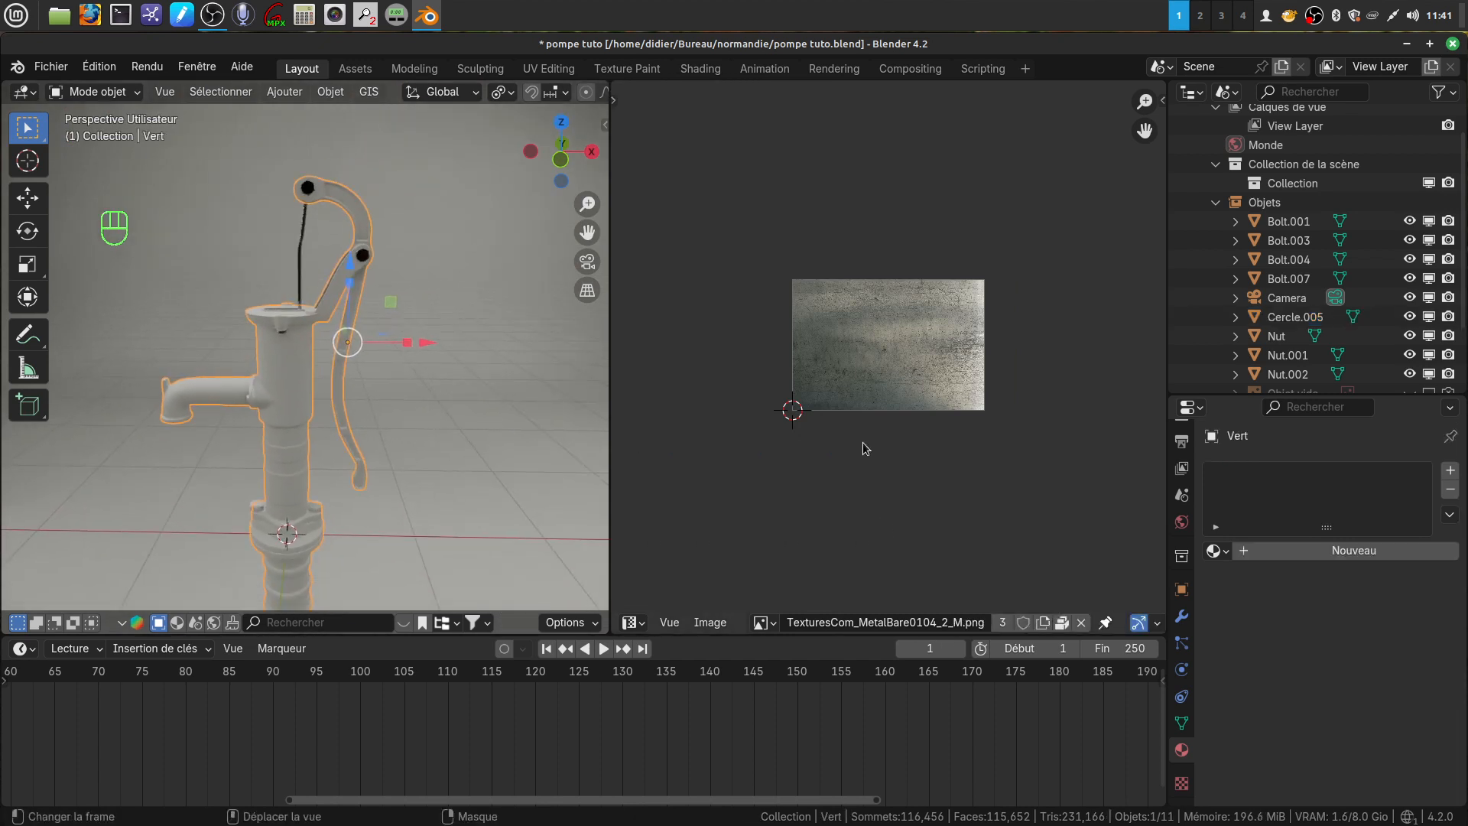
pyautogui.click(643, 625)
pyautogui.click(735, 563)
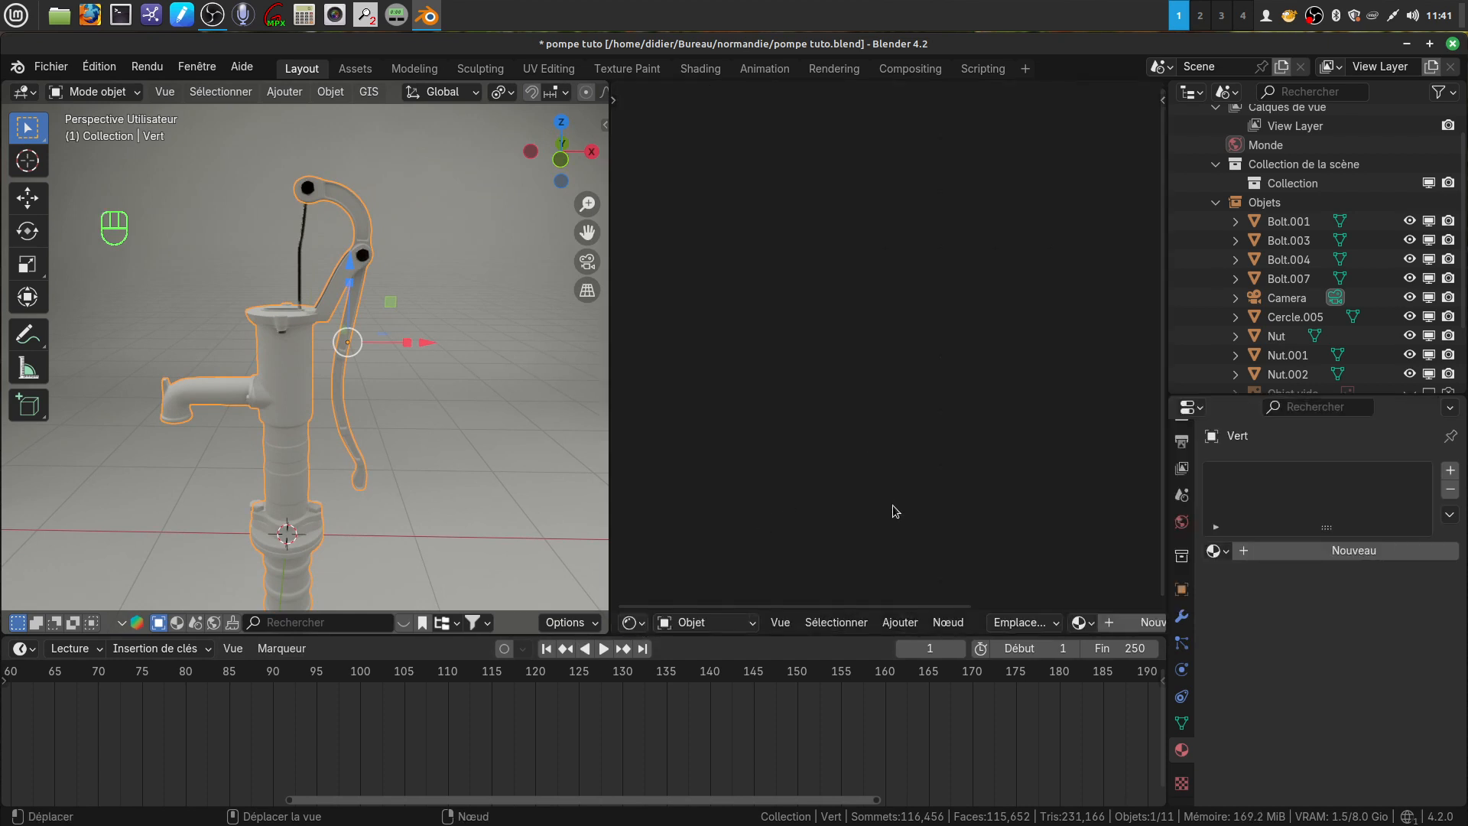
pyautogui.click(1133, 621)
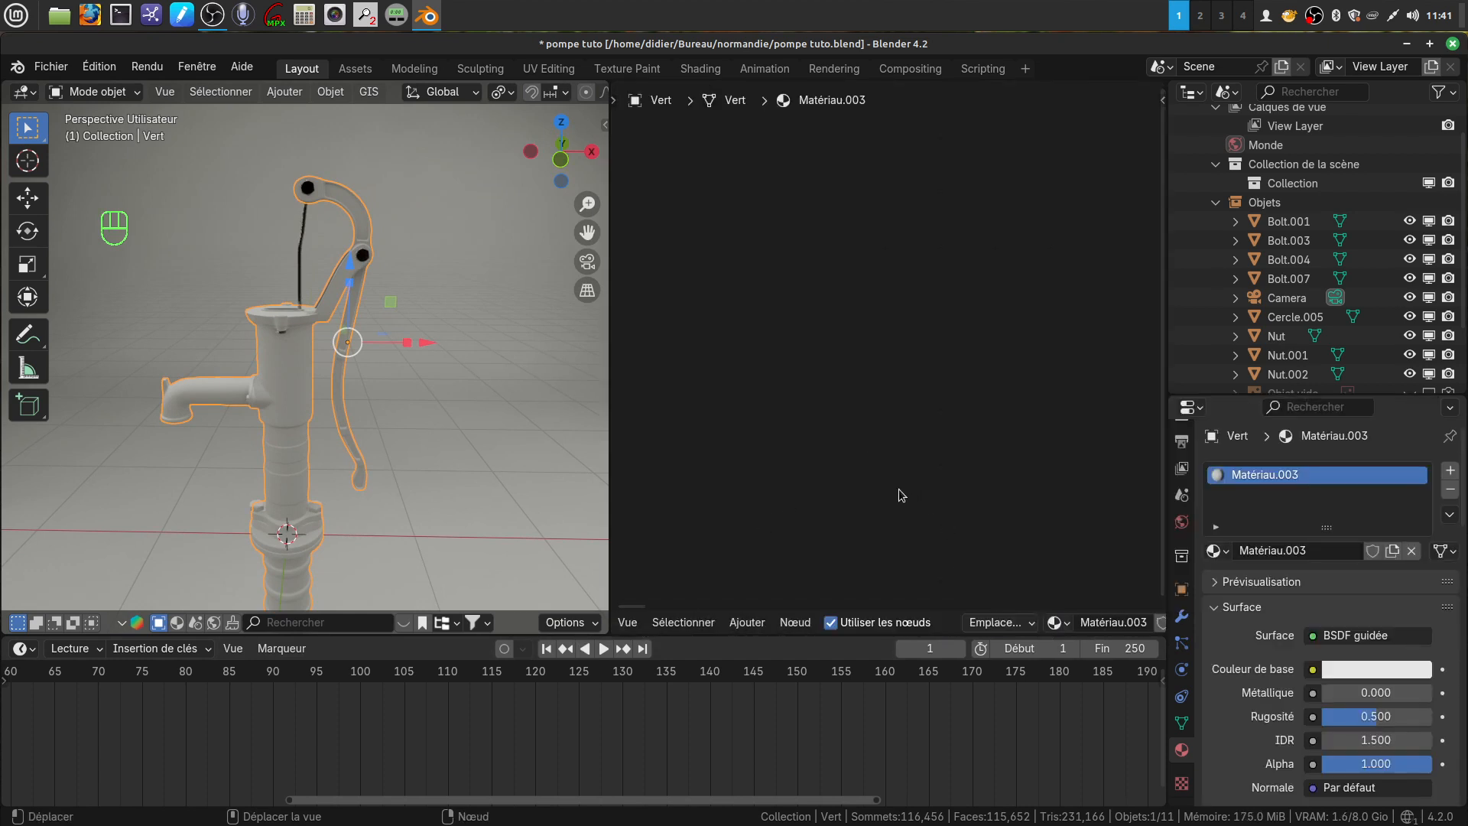
# Step: Set the pump body material's base colour to a dark green, about hue 0.325, saturation 0.927 and value 0.060
pyautogui.moveTo(611, 422); pyautogui.dragTo(495, 423)
pyautogui.moveTo(994, 422); pyautogui.dragTo(539, 410, button='middle')
pyautogui.scroll(5, 984, 428)
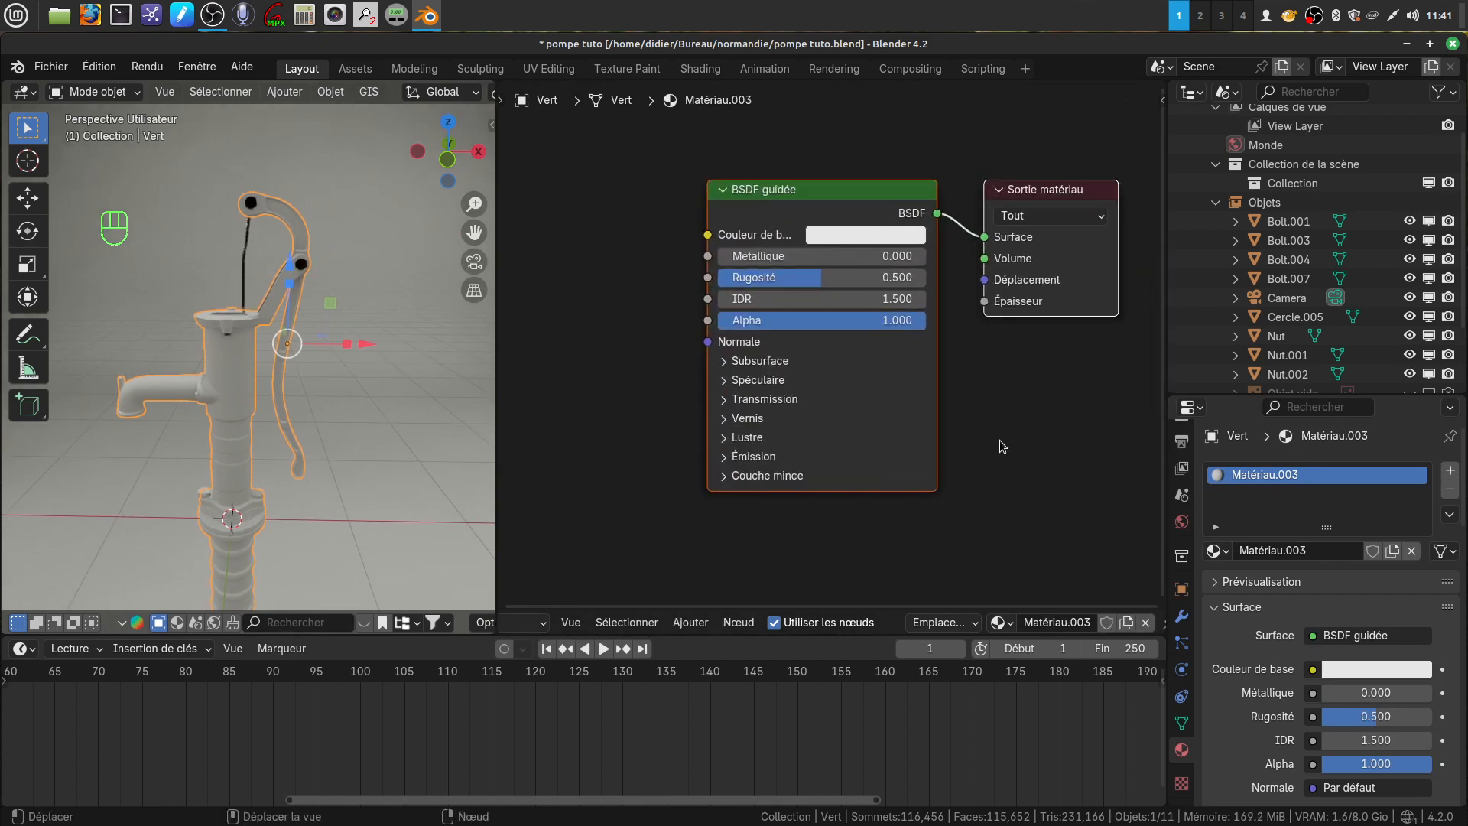
pyautogui.moveTo(976, 488); pyautogui.dragTo(991, 409, button='middle')
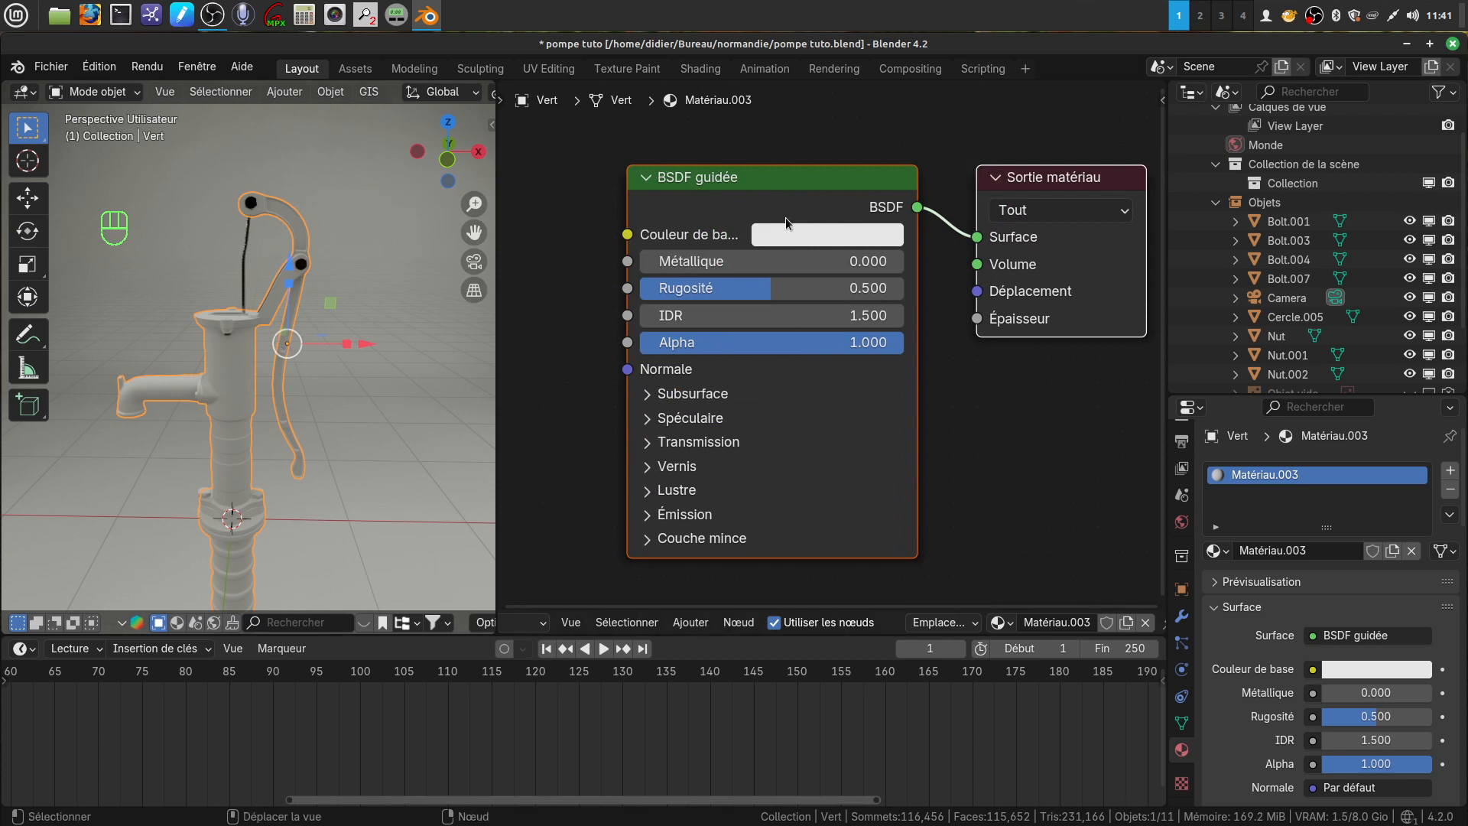
pyautogui.click(822, 237)
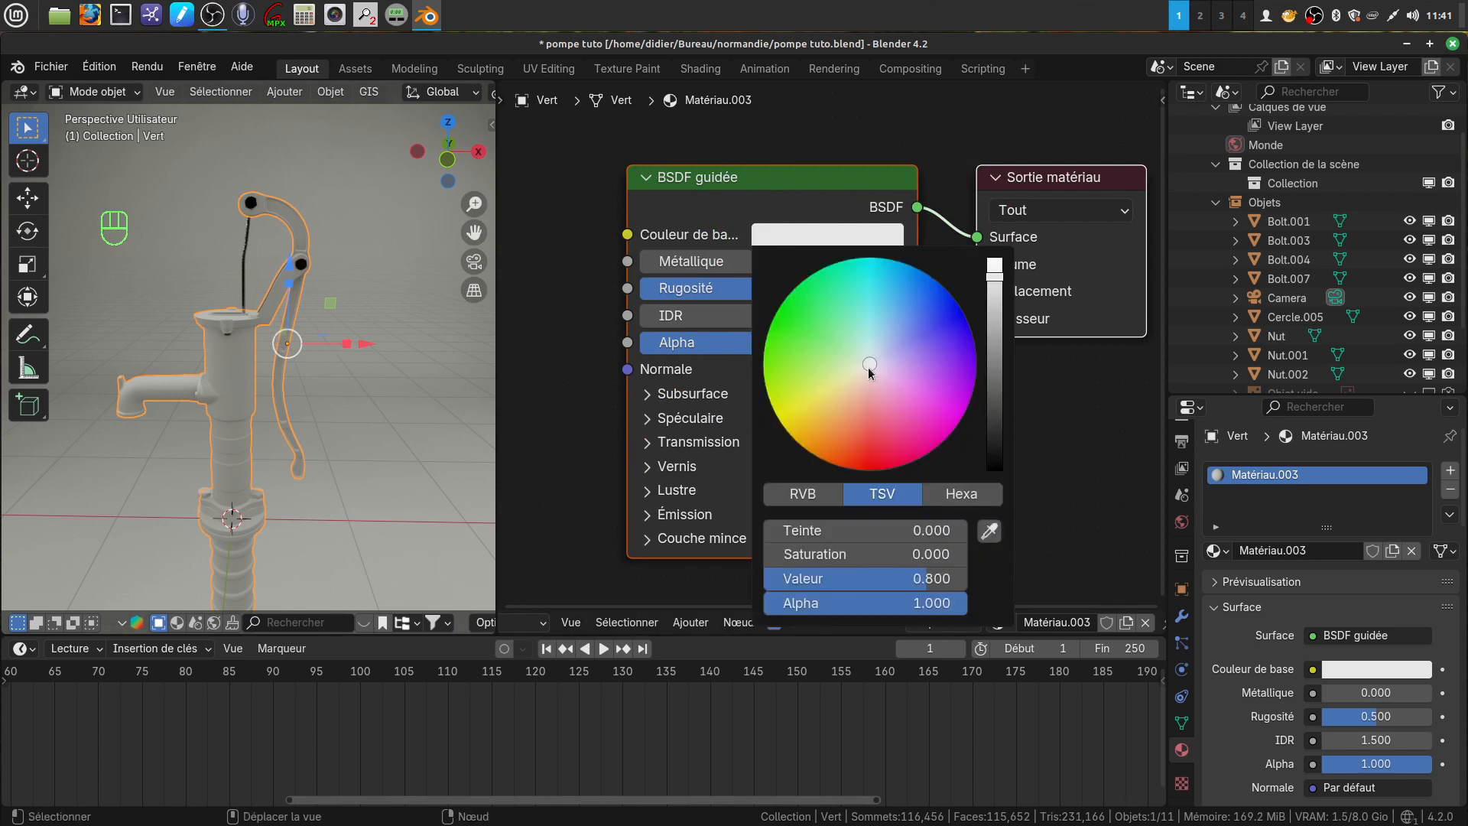
pyautogui.moveTo(869, 367); pyautogui.dragTo(793, 331)
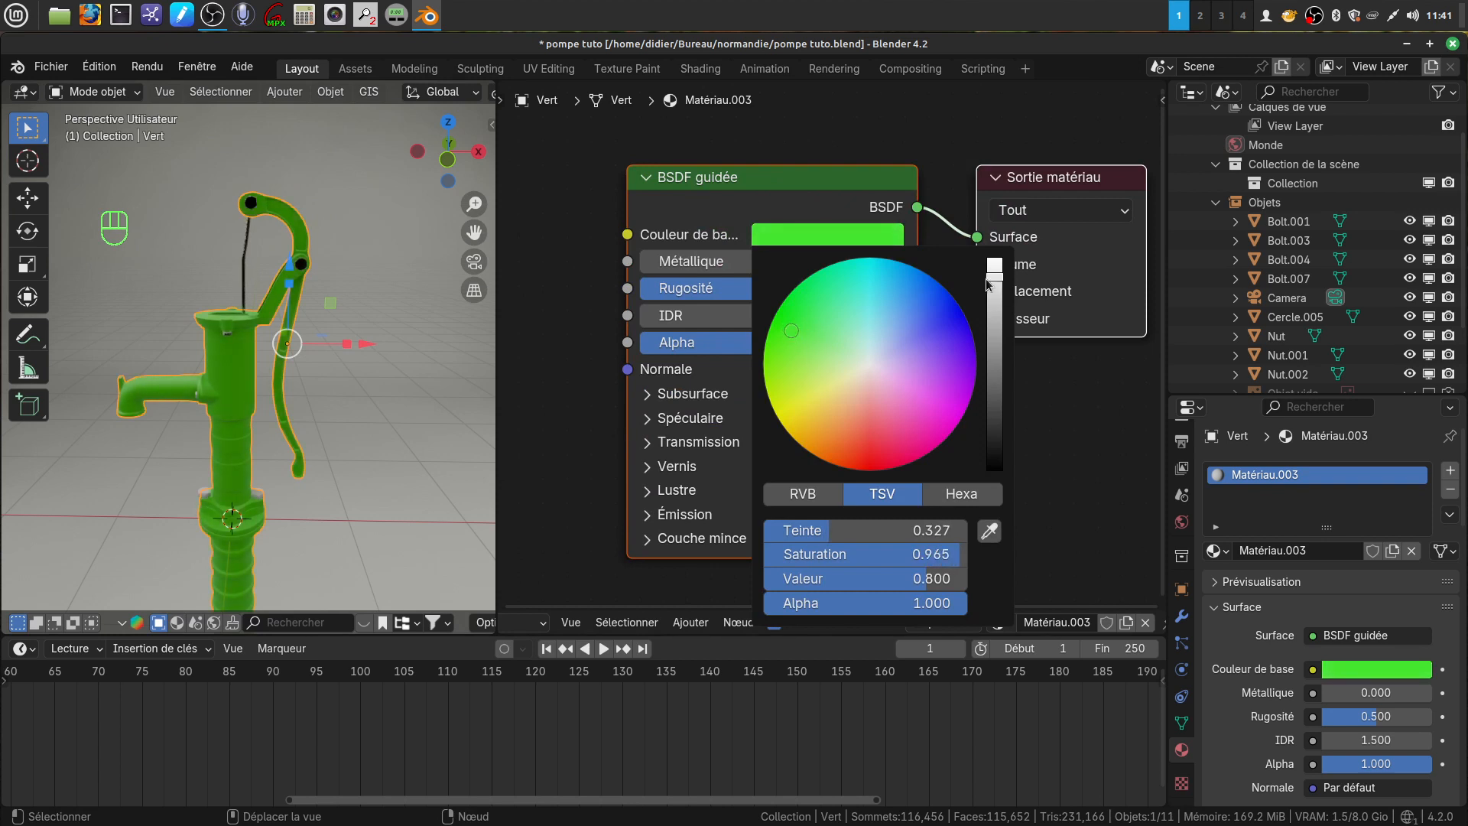
pyautogui.moveTo(994, 280); pyautogui.dragTo(994, 417)
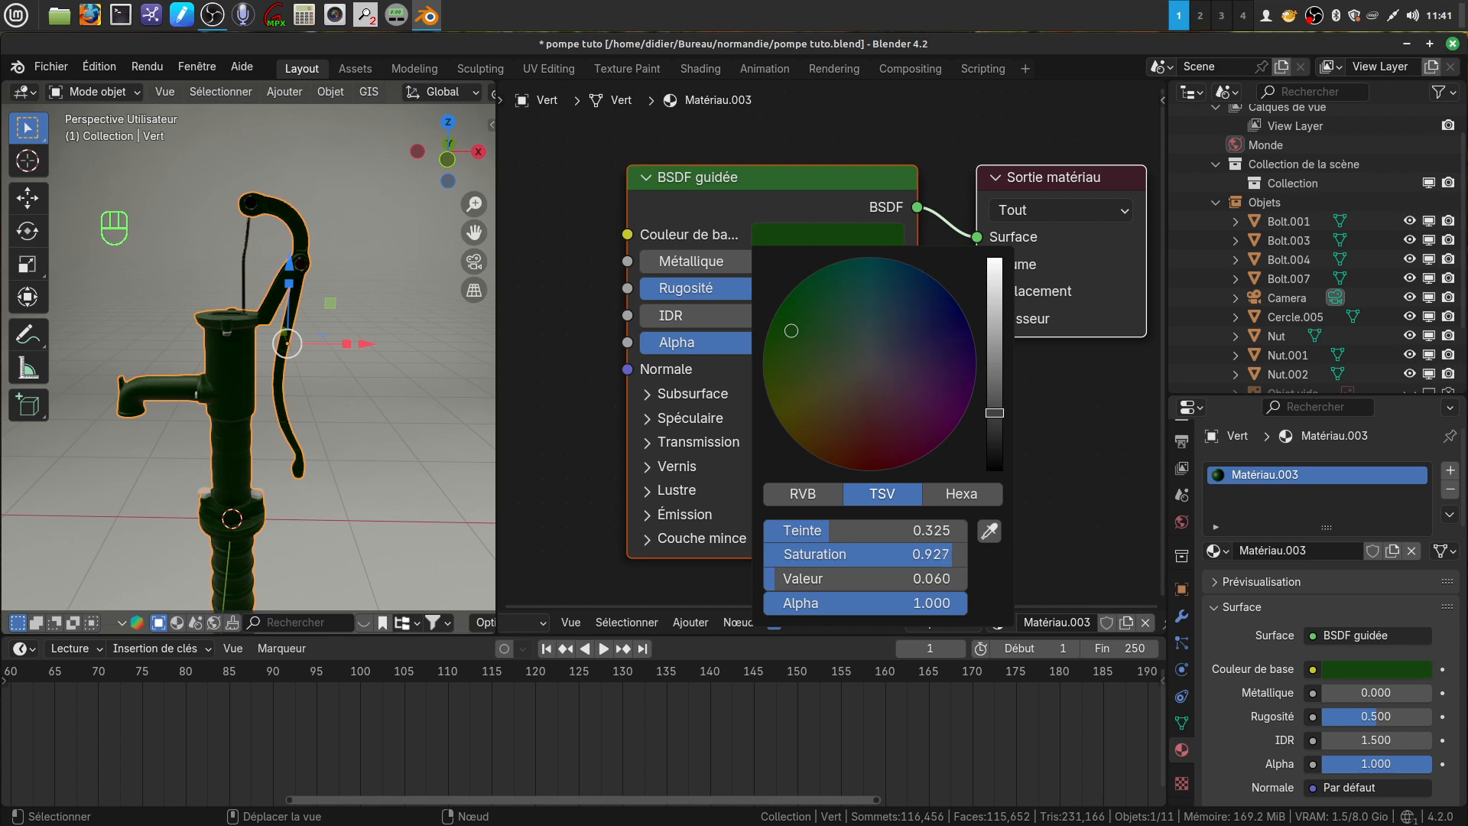
pyautogui.scroll(5, 341, 416)
pyautogui.moveTo(375, 363)
pyautogui.mouseDown(button='middle')
pyautogui.moveTo(412, 356)
pyautogui.moveTo(388, 365)
pyautogui.mouseUp(button='middle')
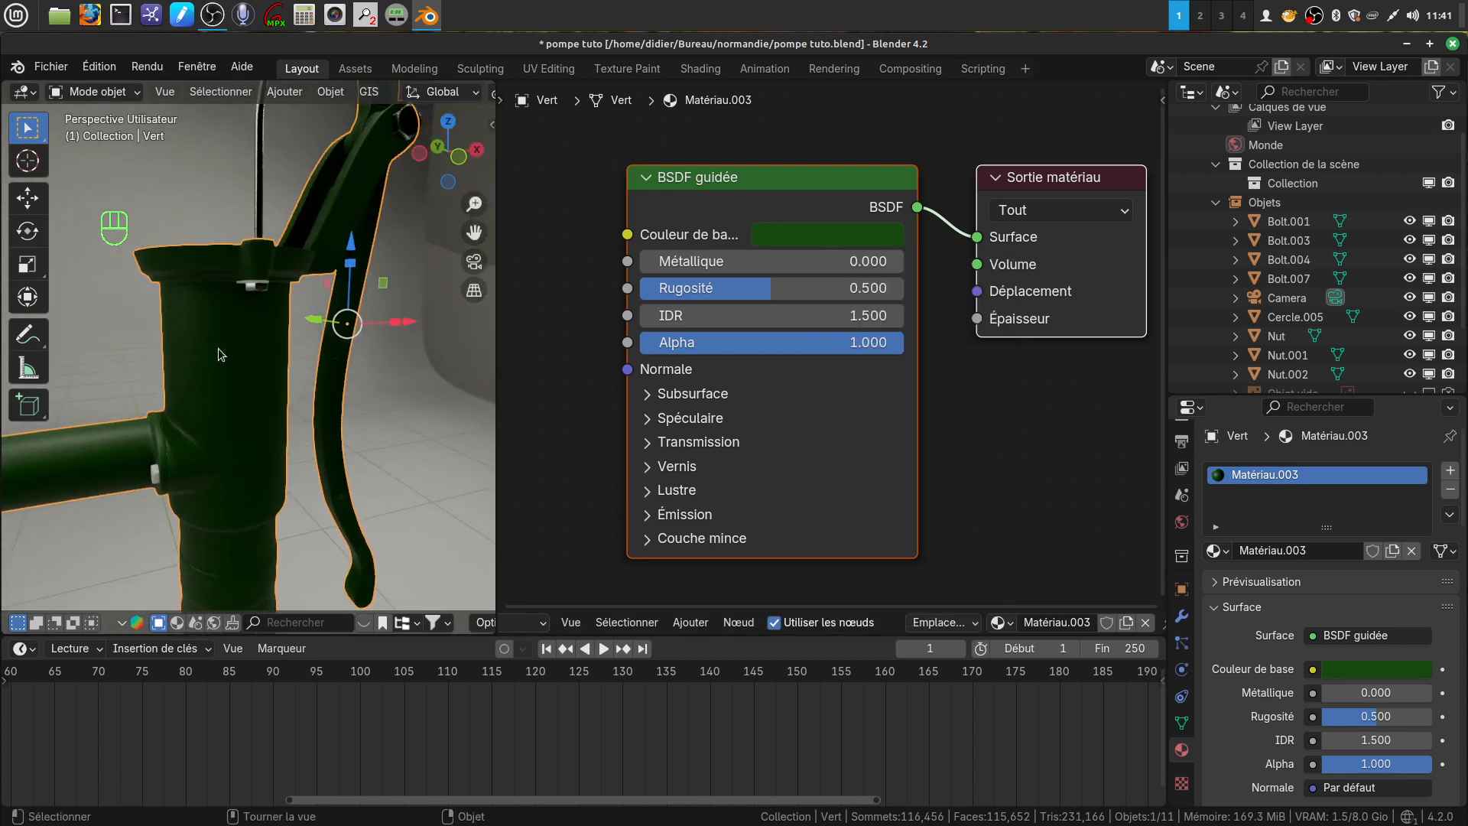
# Step: Add a noise texture node (Texture bruit) and place it well to the left of the BSDF guidée node
pyautogui.scroll(-2, 556, 432)
pyautogui.moveTo(558, 400); pyautogui.dragTo(619, 405, button='middle')
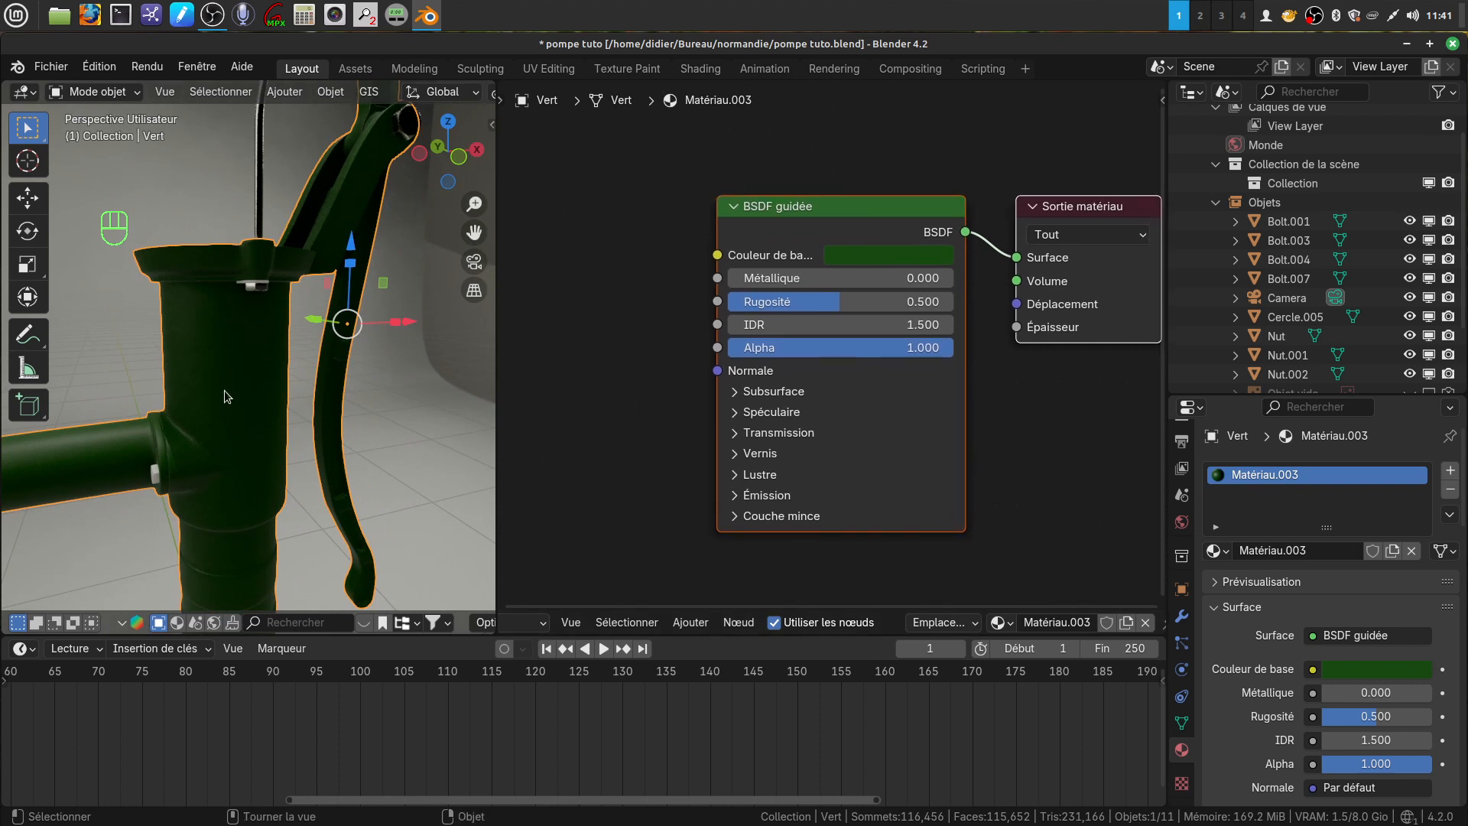
pyautogui.scroll(-2, 630, 428)
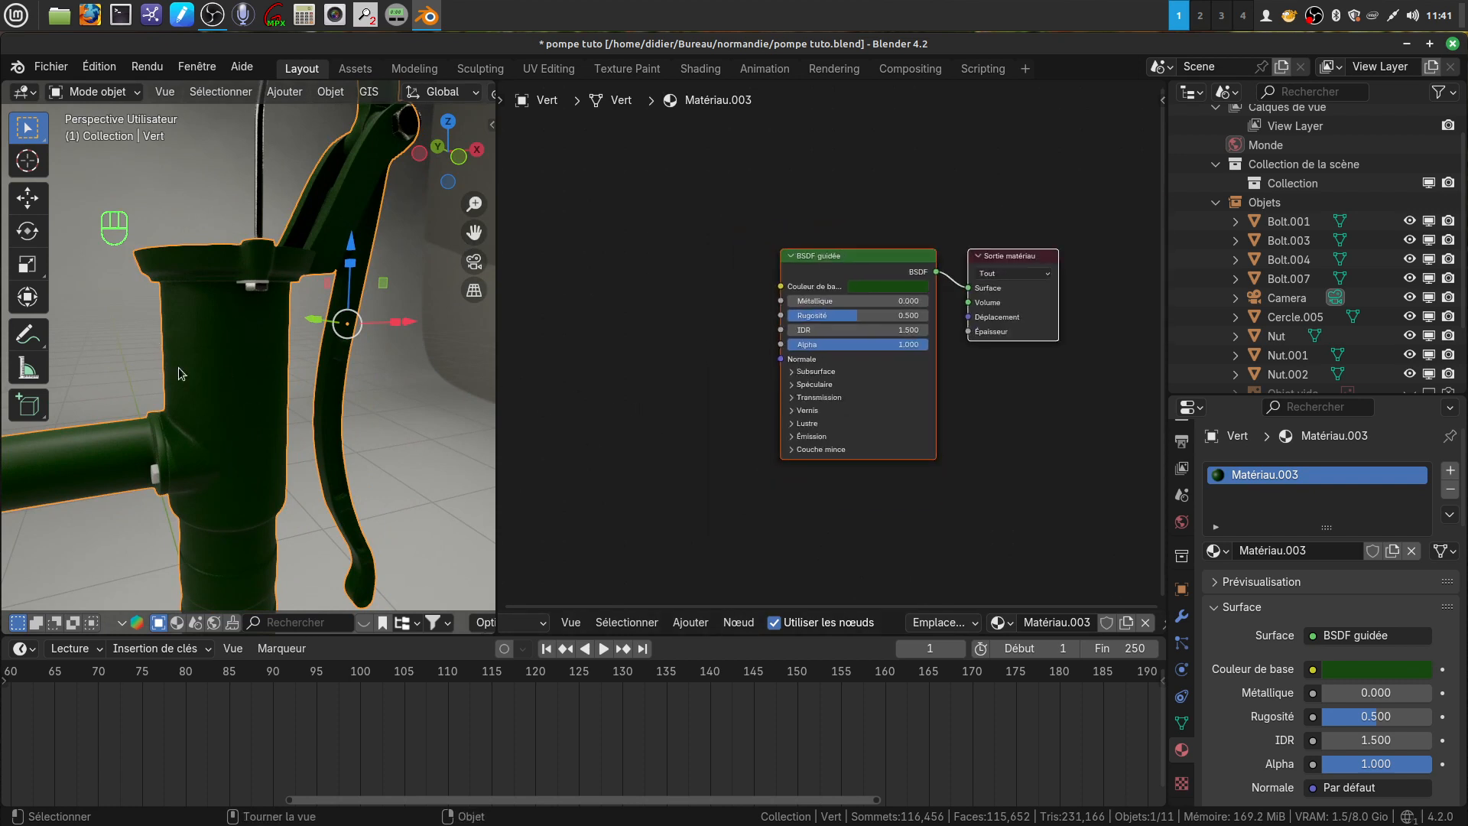
pyautogui.scroll(-2, 593, 367)
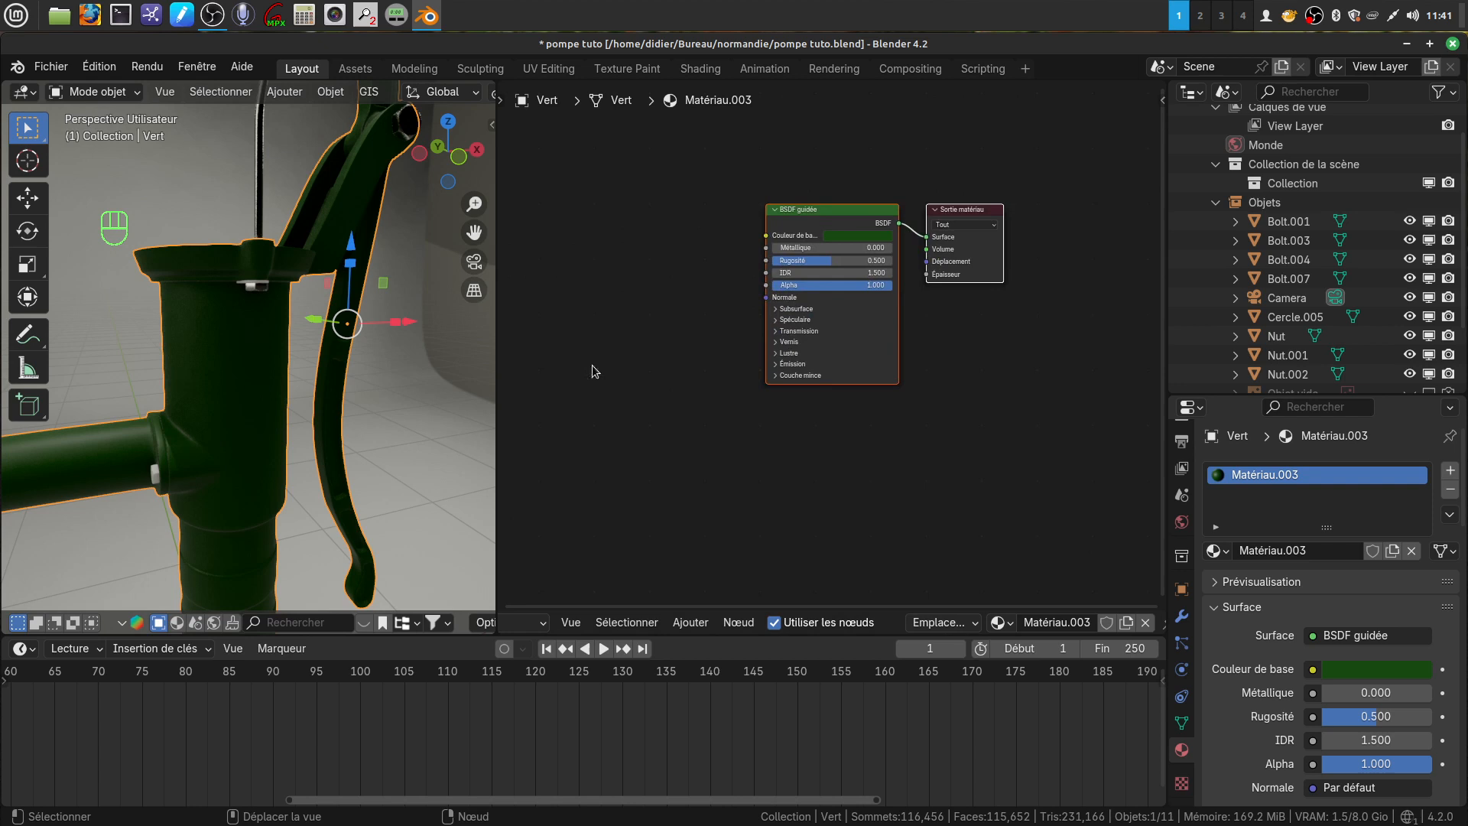
pyautogui.click(690, 622)
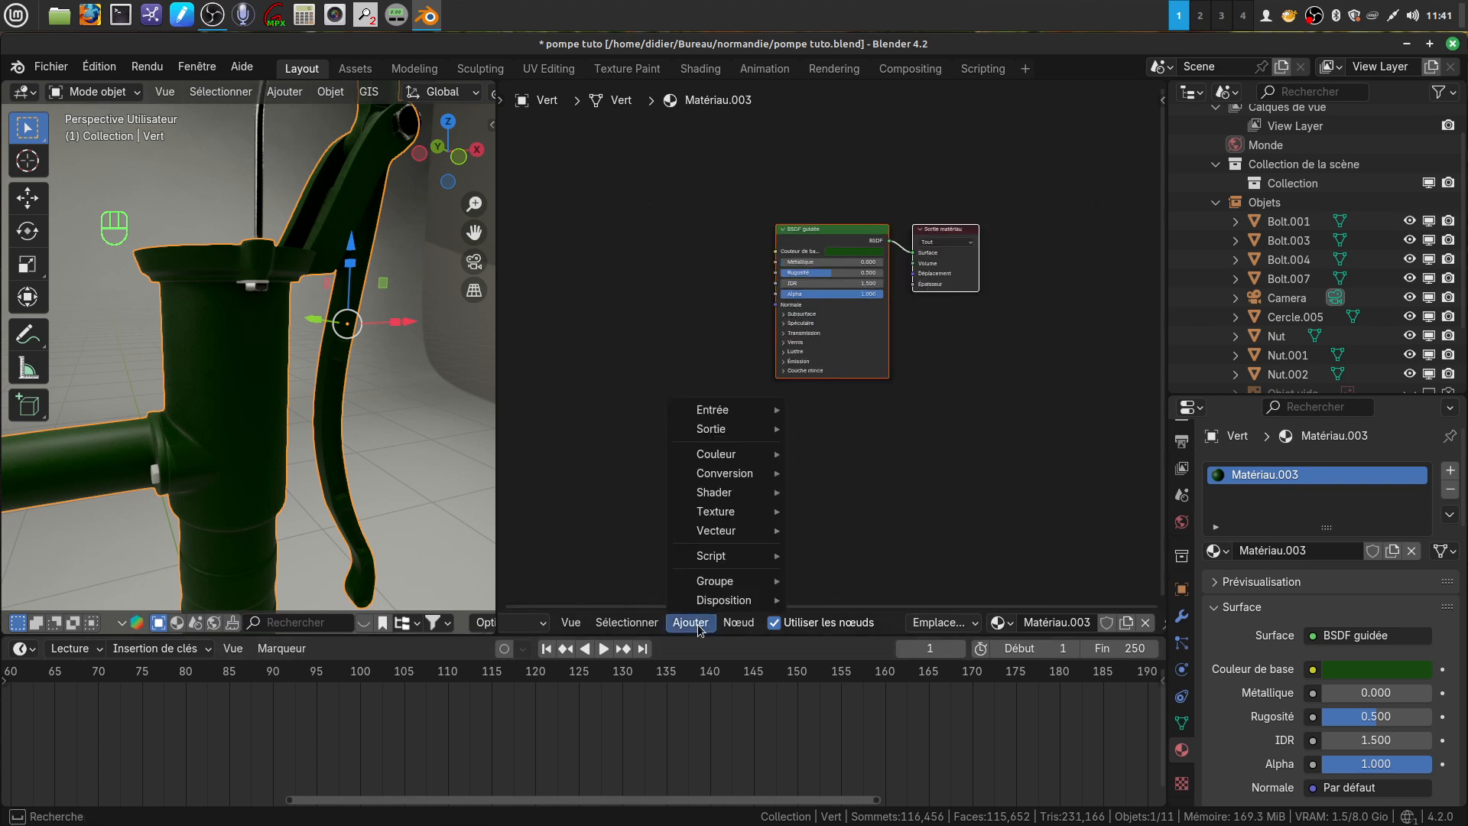
pyautogui.moveTo(703, 518)
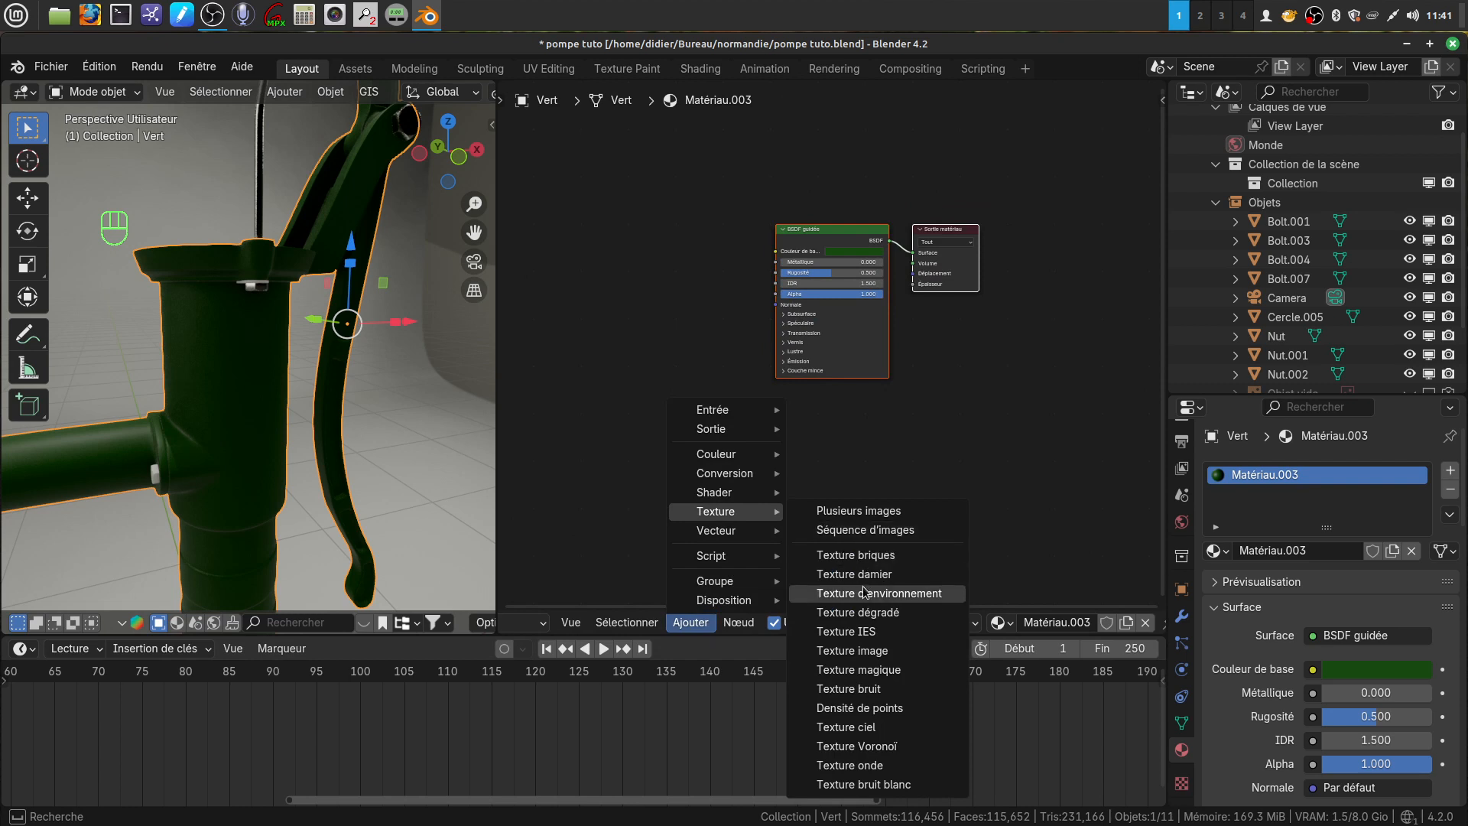
pyautogui.click(906, 688)
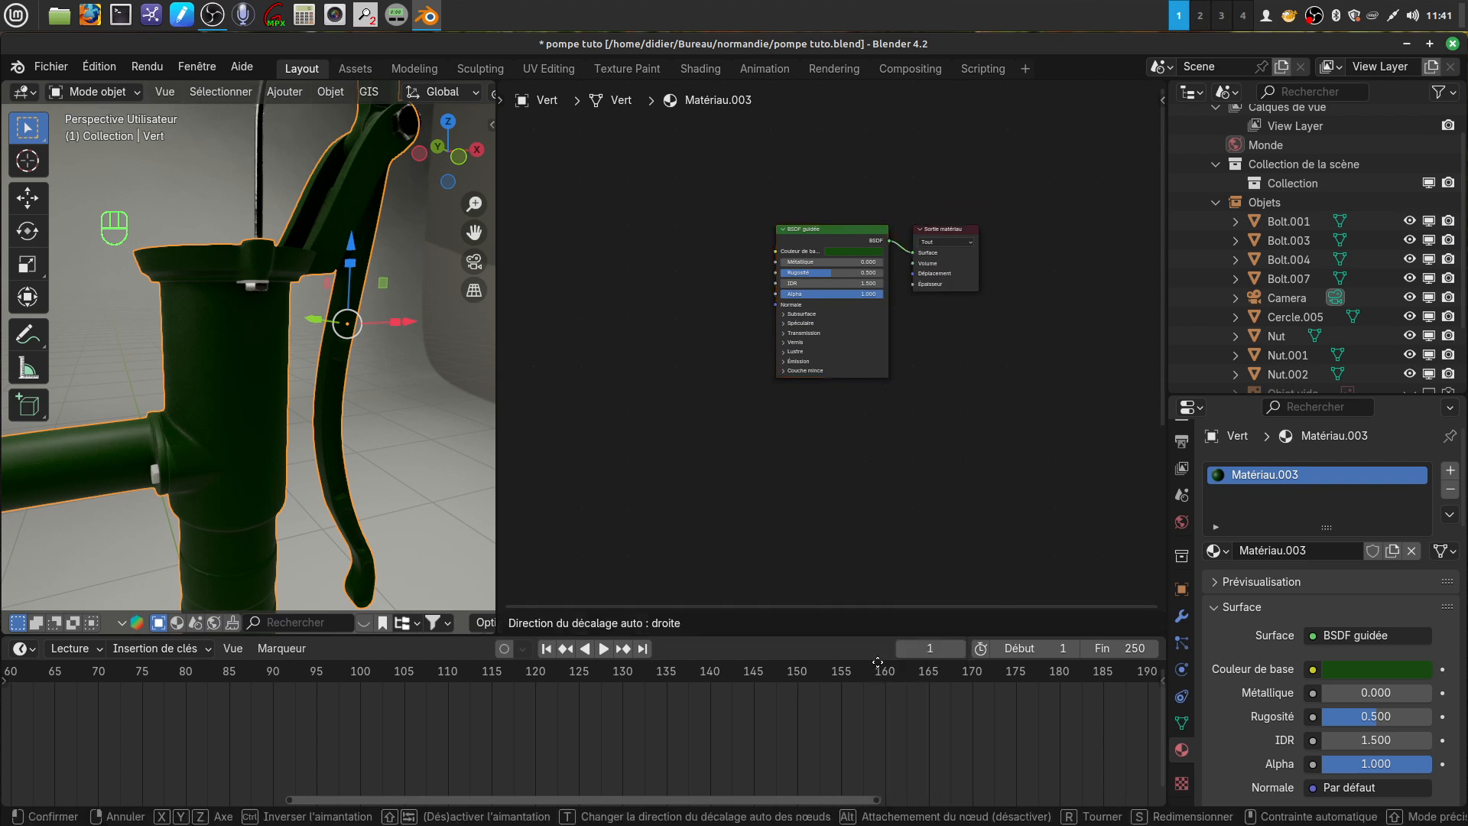
pyautogui.click(691, 332)
pyautogui.moveTo(709, 381); pyautogui.dragTo(897, 473, button='middle')
pyautogui.moveTo(773, 332); pyautogui.dragTo(608, 367)
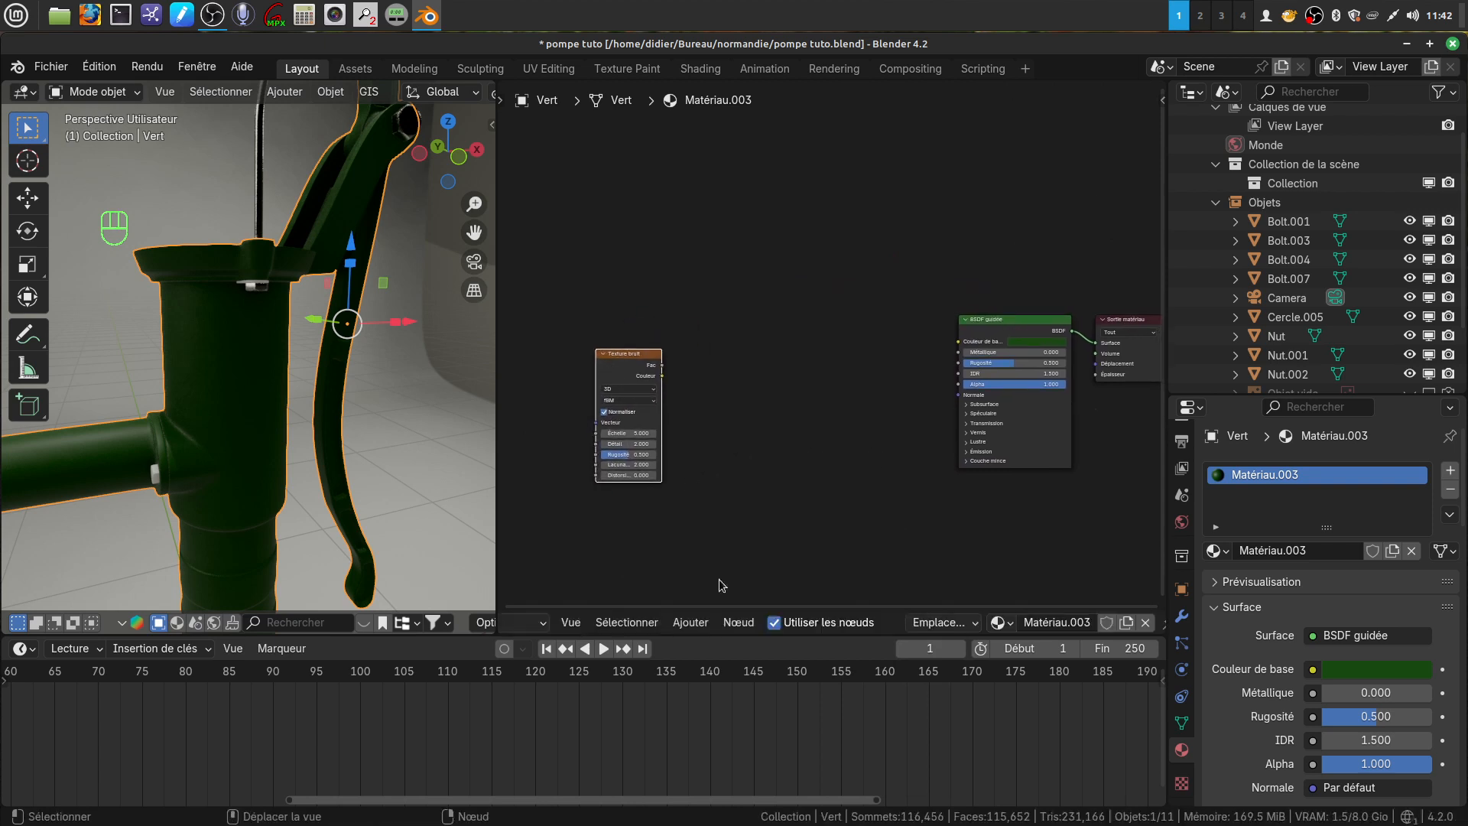
# Step: Add a colour ramp node (Dégradé de couleur) beside the noise texture and feed the noise's Couleur output into its Fac
pyautogui.click(690, 622)
pyautogui.moveTo(703, 477)
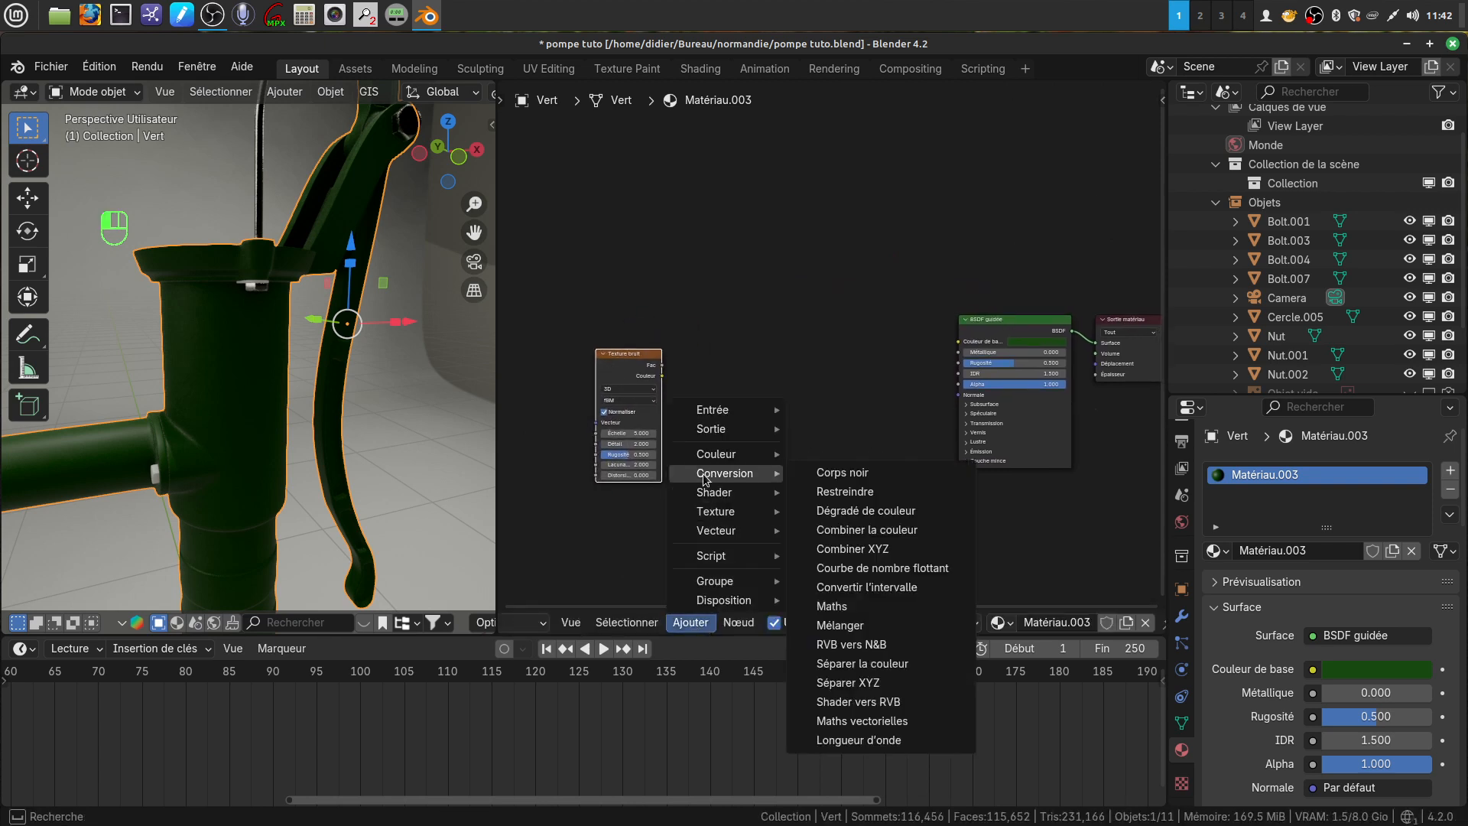
pyautogui.click(866, 510)
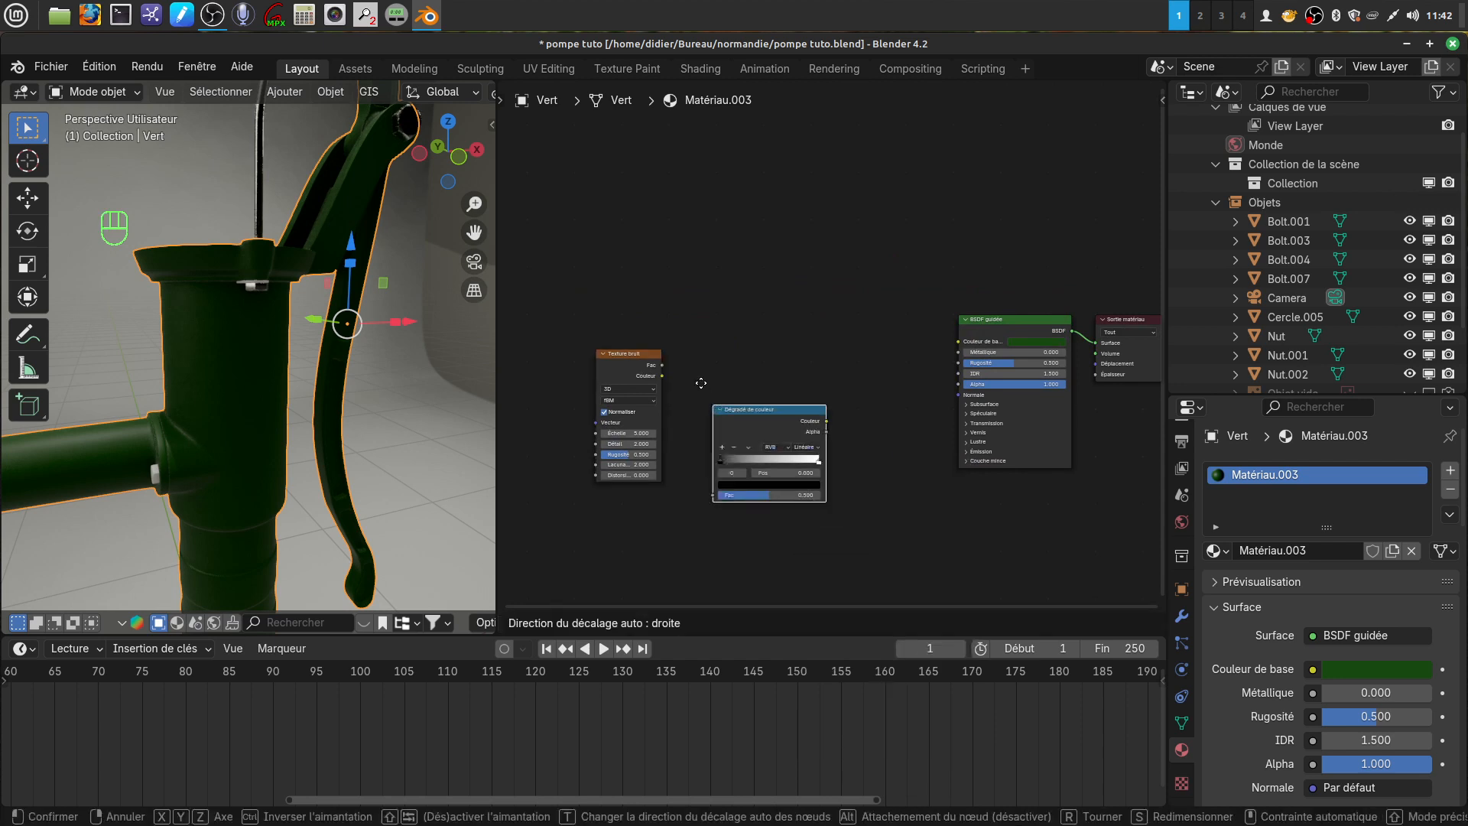
pyautogui.click(697, 344)
pyautogui.scroll(2, 728, 456)
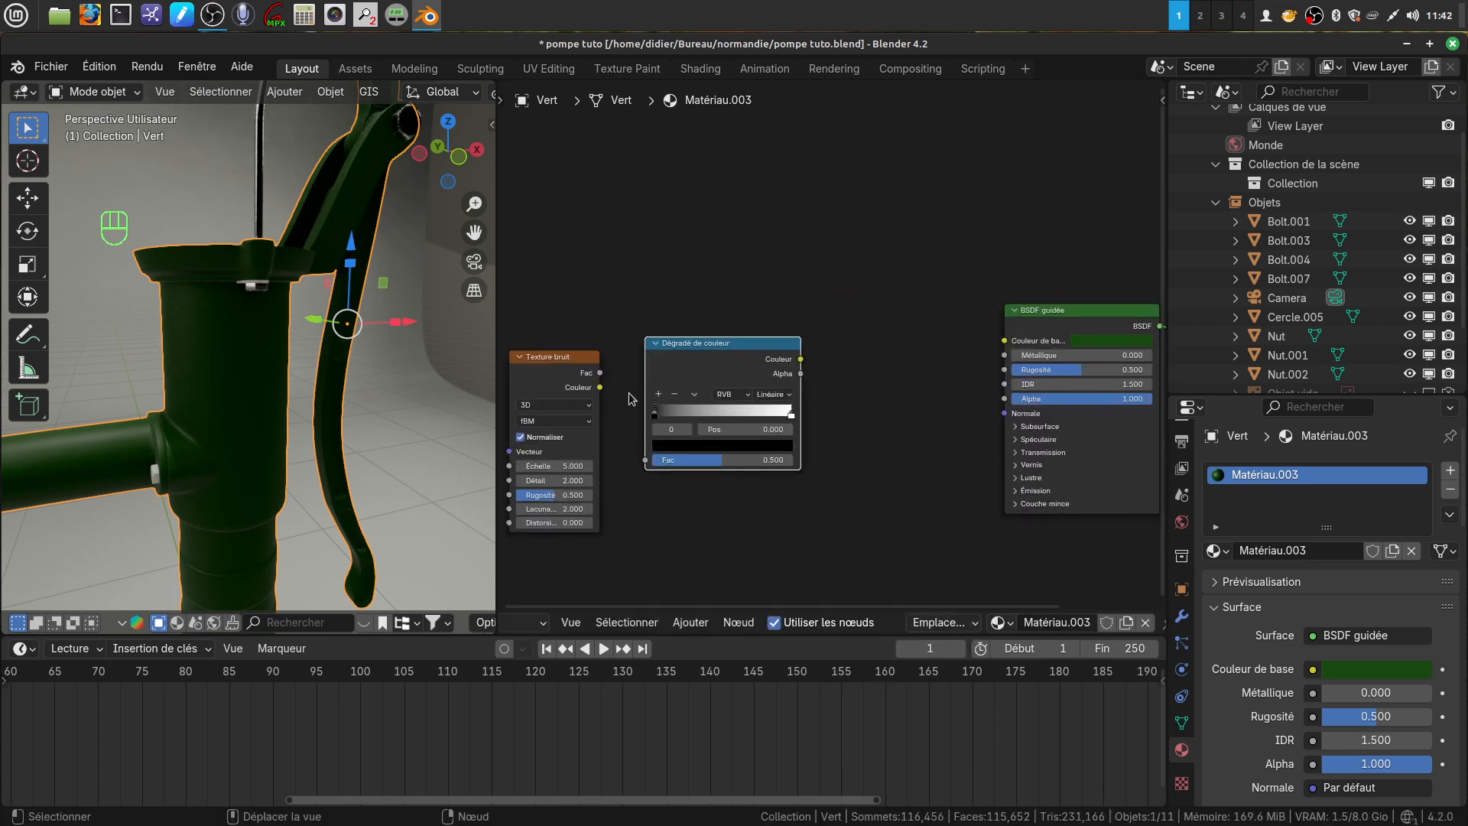
pyautogui.moveTo(601, 394); pyautogui.dragTo(644, 459)
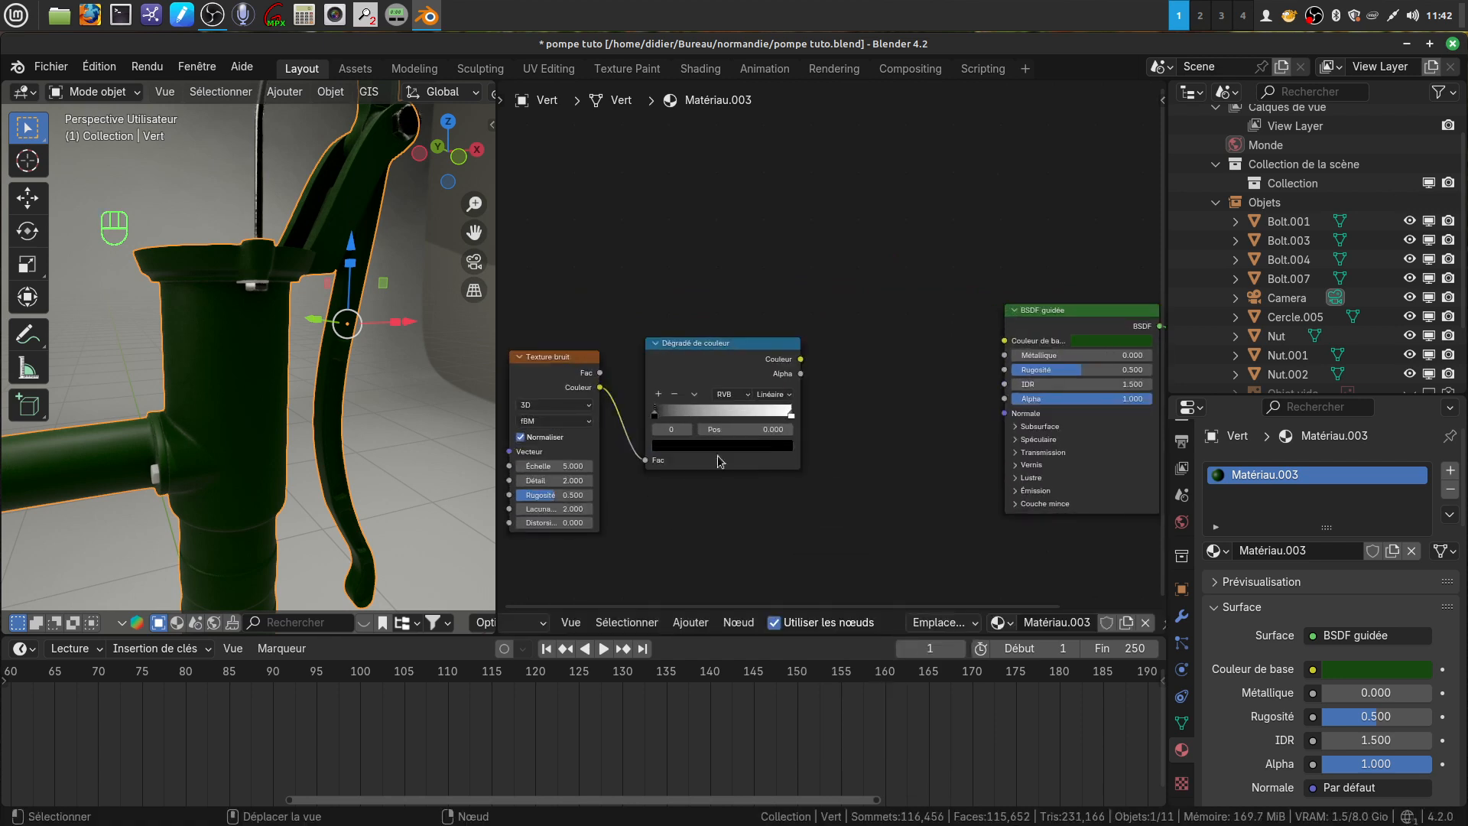
# Step: Move the BSDF guidée node lower and connect the colour ramp's Couleur output directly to the material output's Surface
pyautogui.scroll(-2, 753, 475)
pyautogui.moveTo(899, 371); pyautogui.dragTo(888, 468)
pyautogui.moveTo(703, 393); pyautogui.dragTo(967, 386)
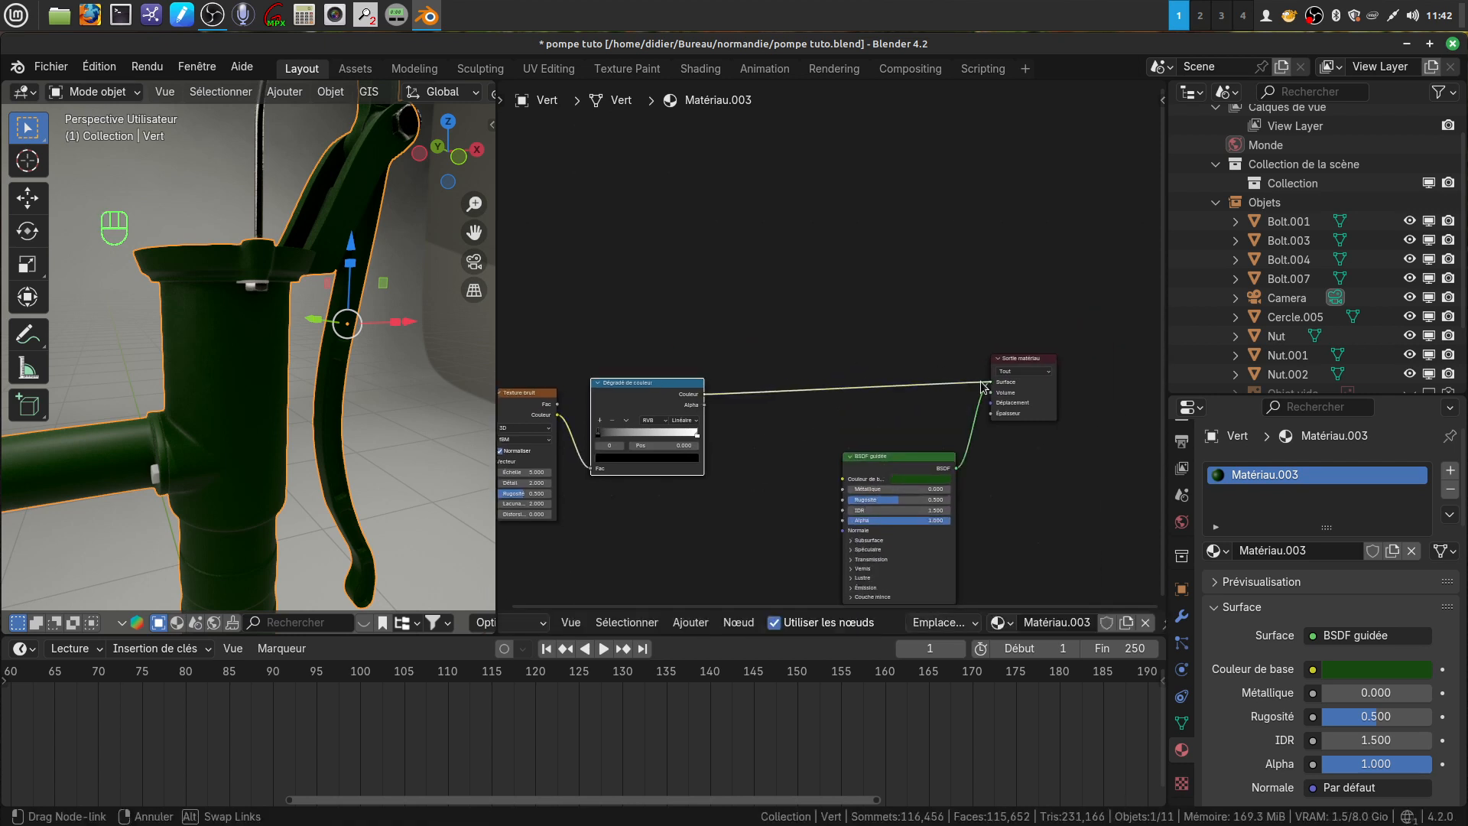
# Step: Tighten the colour ramp's contrast with the black stop at 0.400 and the white stop at 0.935
pyautogui.moveTo(757, 465); pyautogui.dragTo(919, 412, button='middle')
pyautogui.scroll(5, 731, 494)
pyautogui.moveTo(724, 366); pyautogui.dragTo(754, 362)
pyautogui.moveTo(868, 360); pyautogui.dragTo(856, 362)
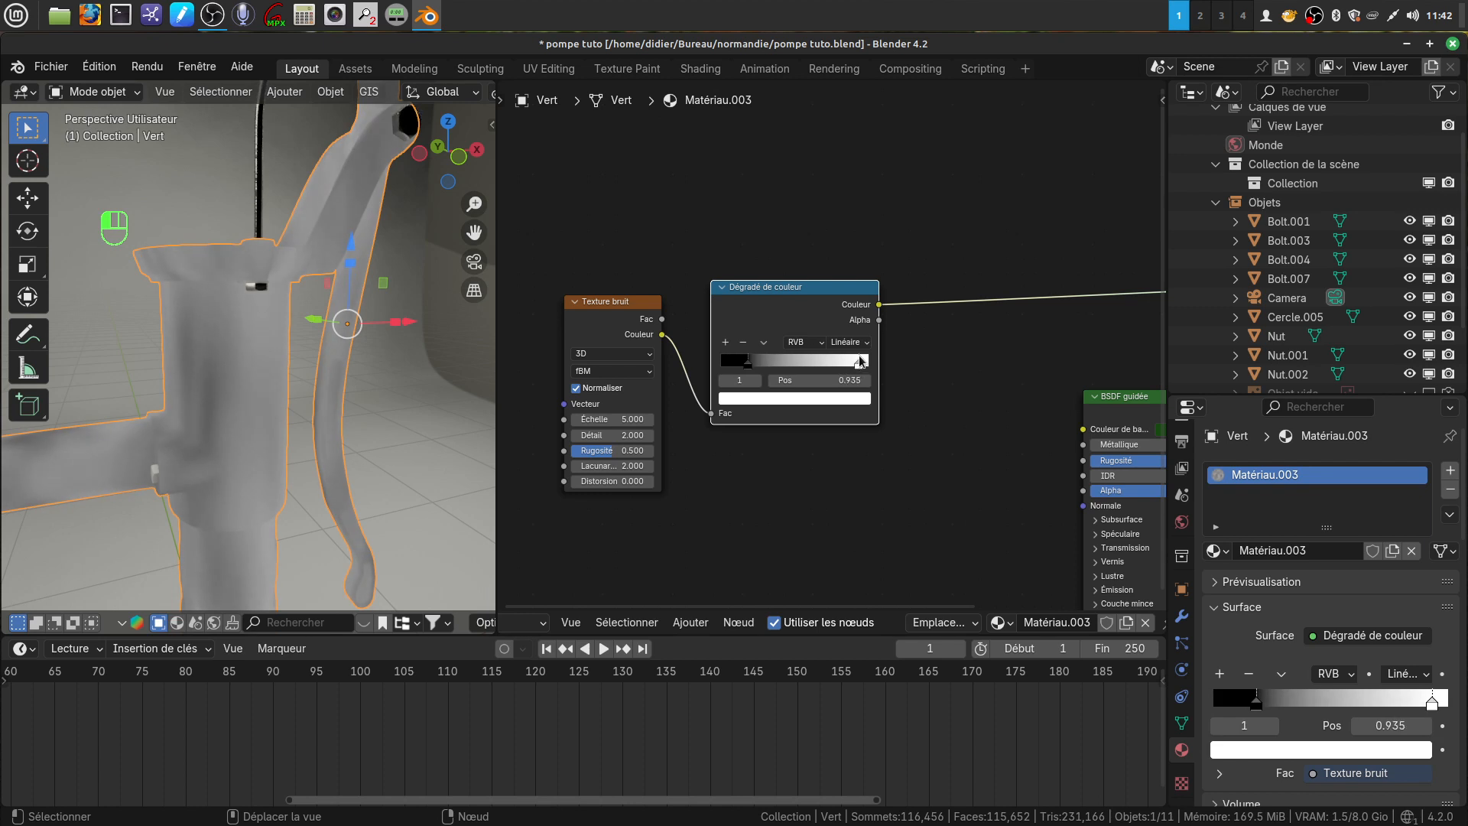
pyautogui.moveTo(753, 368); pyautogui.dragTo(787, 362)
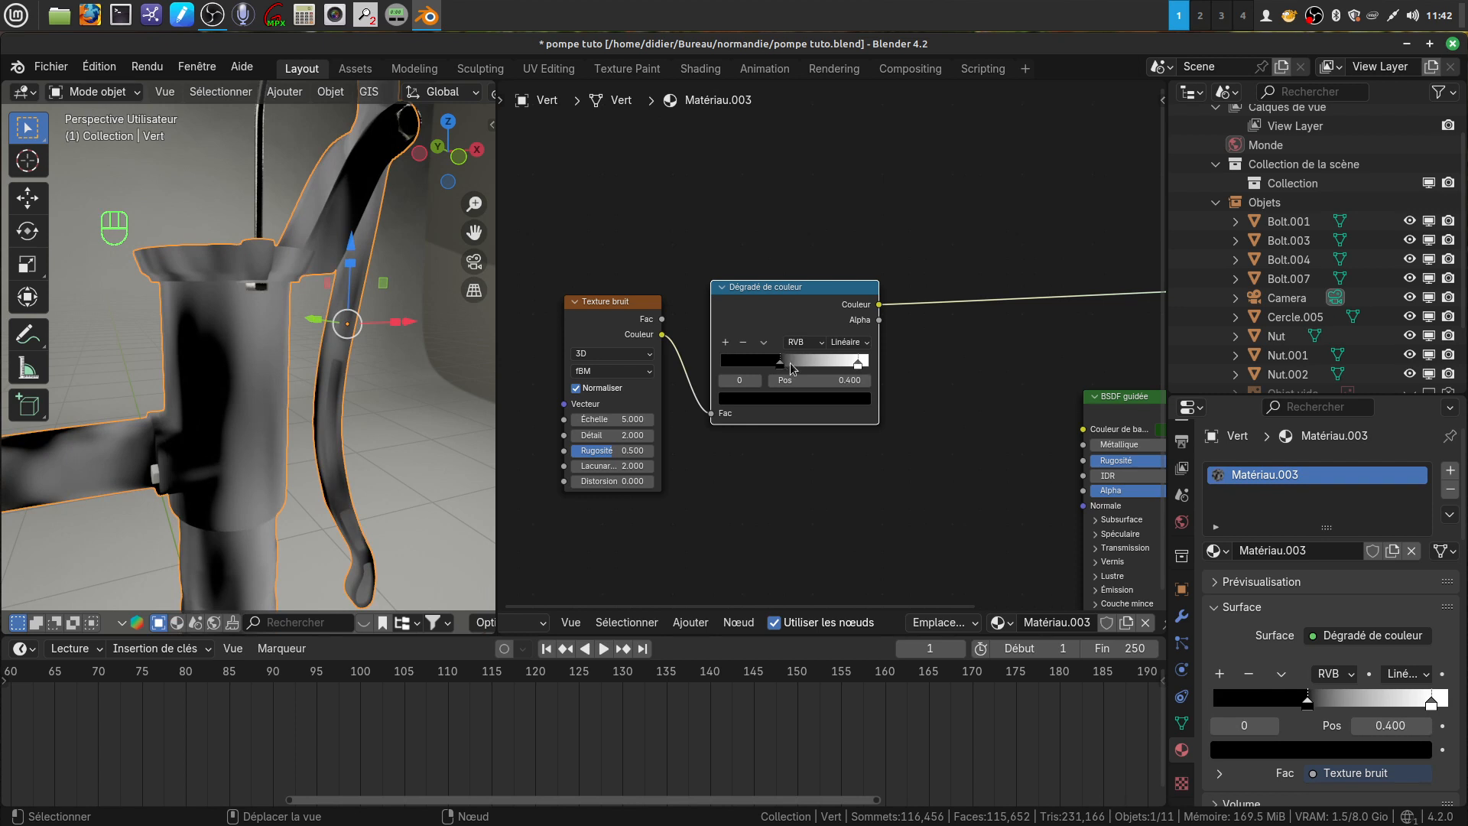
# Step: Raise the noise texture's scale (Échelle) to 109.1
pyautogui.moveTo(727, 510); pyautogui.dragTo(746, 446, button='middle')
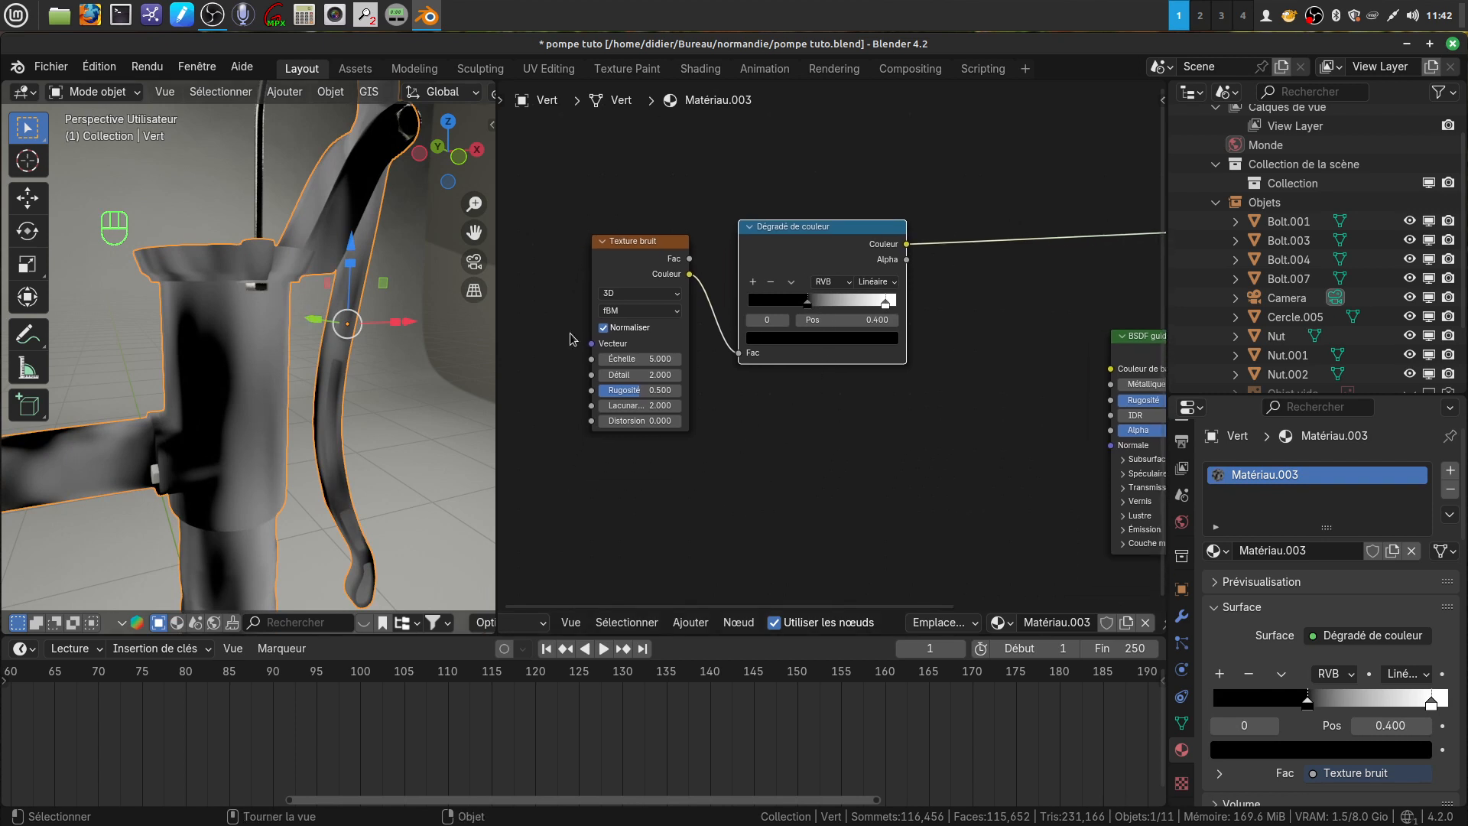
pyautogui.scroll(2, 570, 338)
pyautogui.moveTo(625, 388); pyautogui.dragTo(764, 388)
pyautogui.scroll(-3, 217, 424)
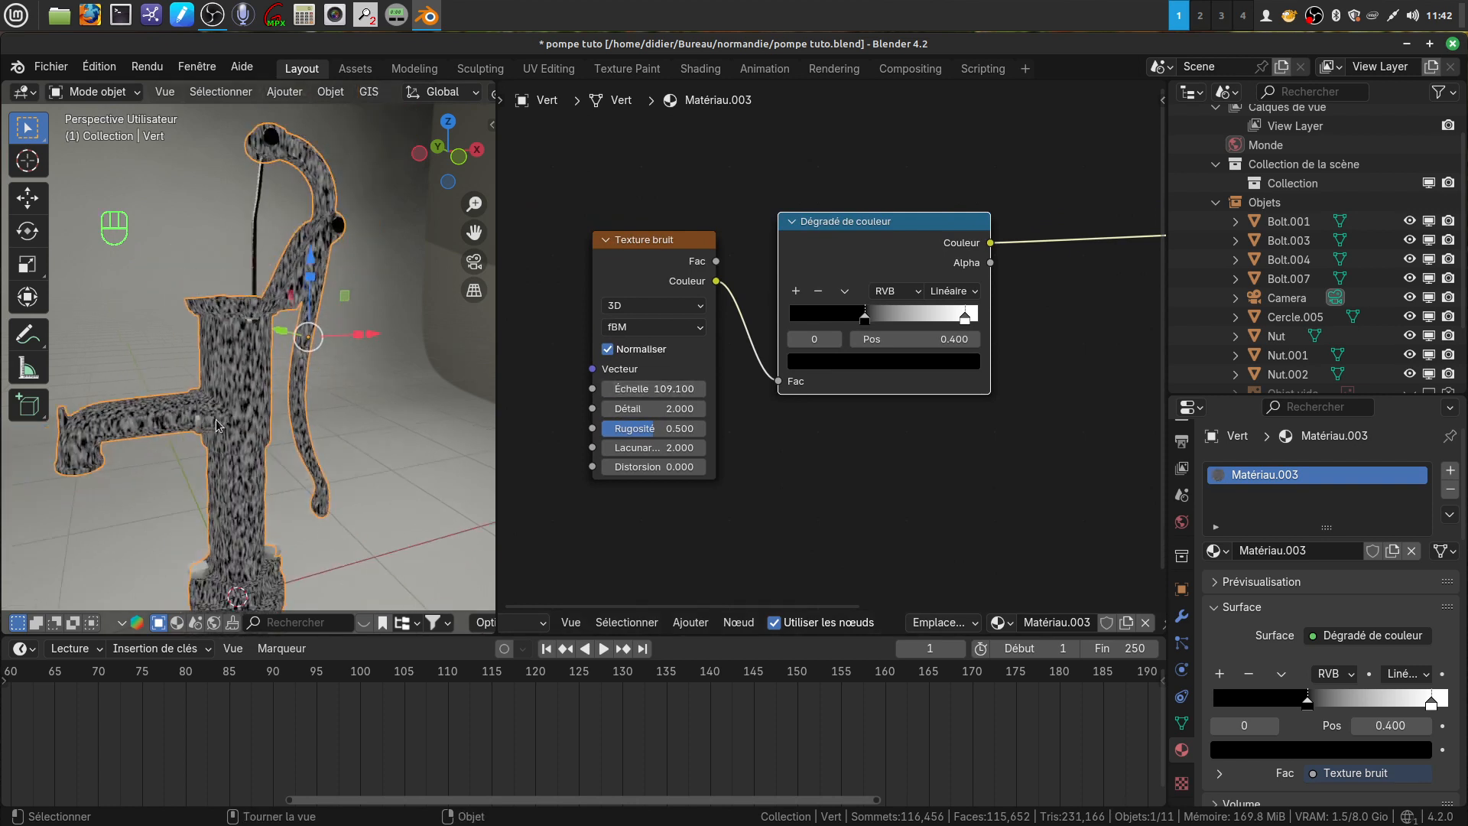
# Step: Apply the pump body's rotation and scale (Rotation et échelle) and inspect the noise pattern on its surface
pyautogui.scroll(-1, 240, 434)
pyautogui.press('ctrl')
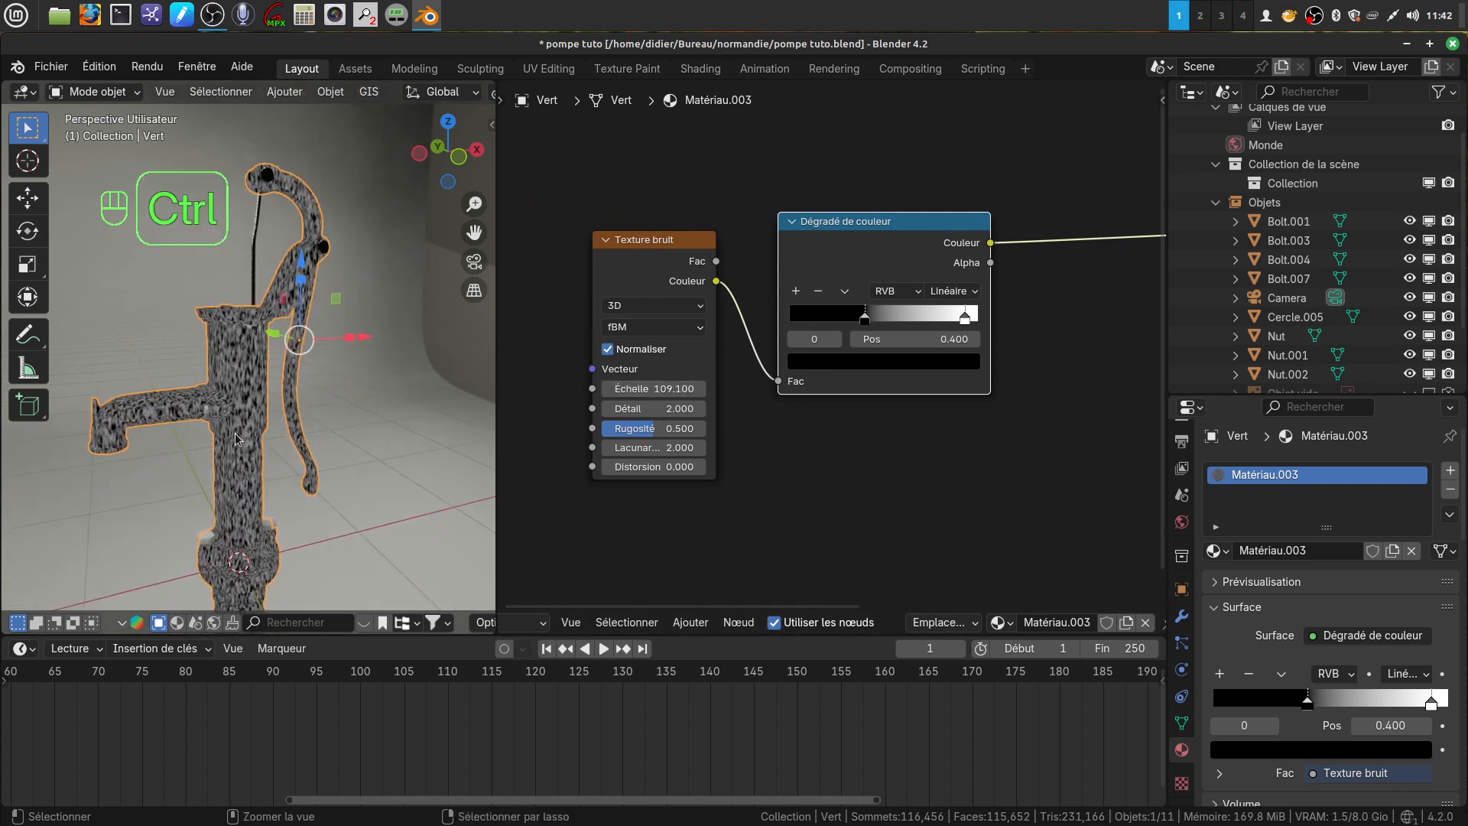
pyautogui.hotkey('ctrl', 'a')
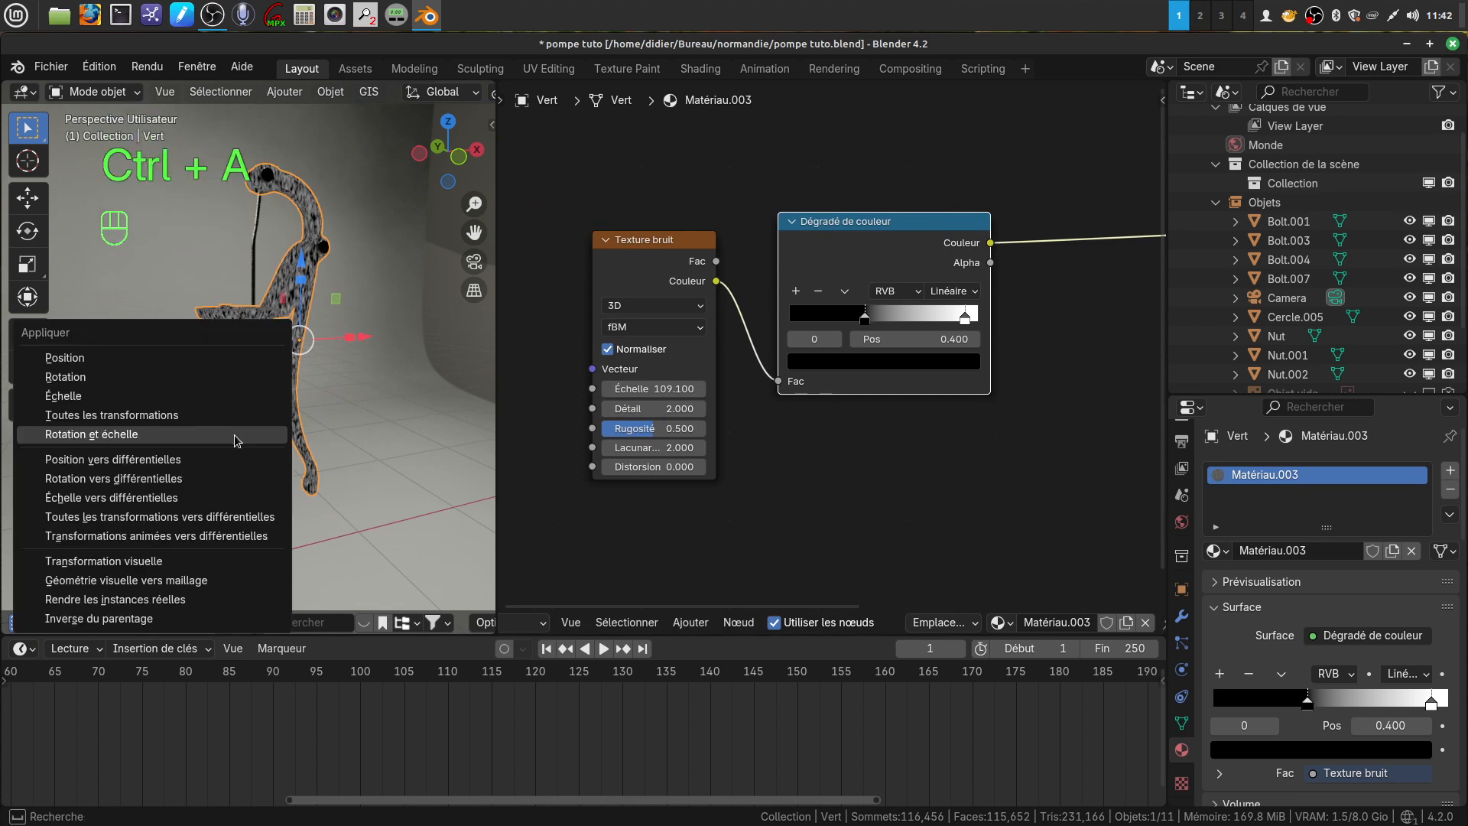
pyautogui.click(234, 435)
pyautogui.scroll(3, 400, 392)
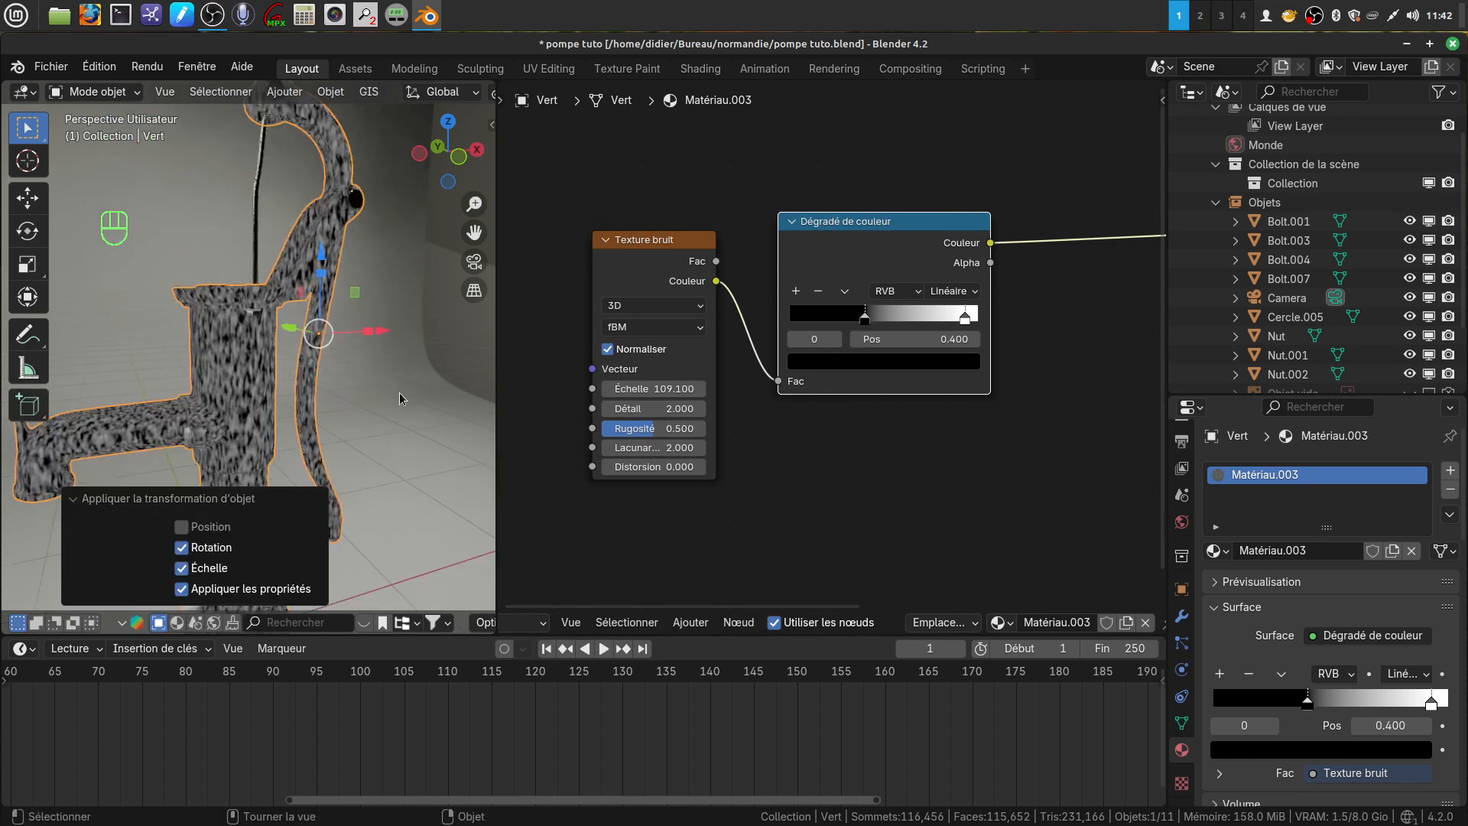
pyautogui.scroll(1, 399, 393)
pyautogui.moveTo(698, 439); pyautogui.dragTo(858, 434, button='middle')
pyautogui.scroll(2, 348, 407)
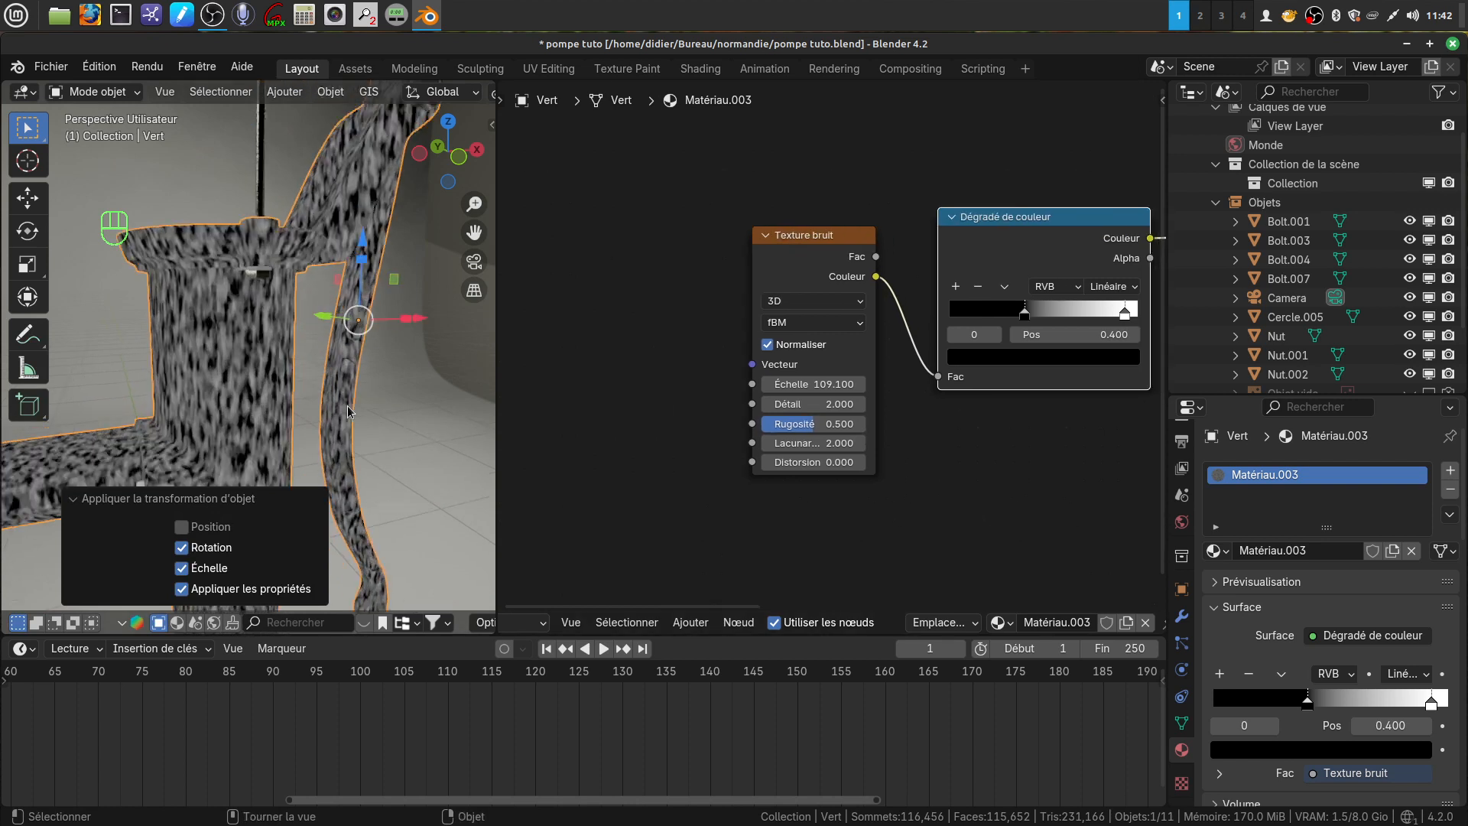
pyautogui.scroll(4, 347, 406)
pyautogui.moveTo(347, 405); pyautogui.dragTo(313, 410, button='middle')
pyautogui.scroll(-4, 374, 413)
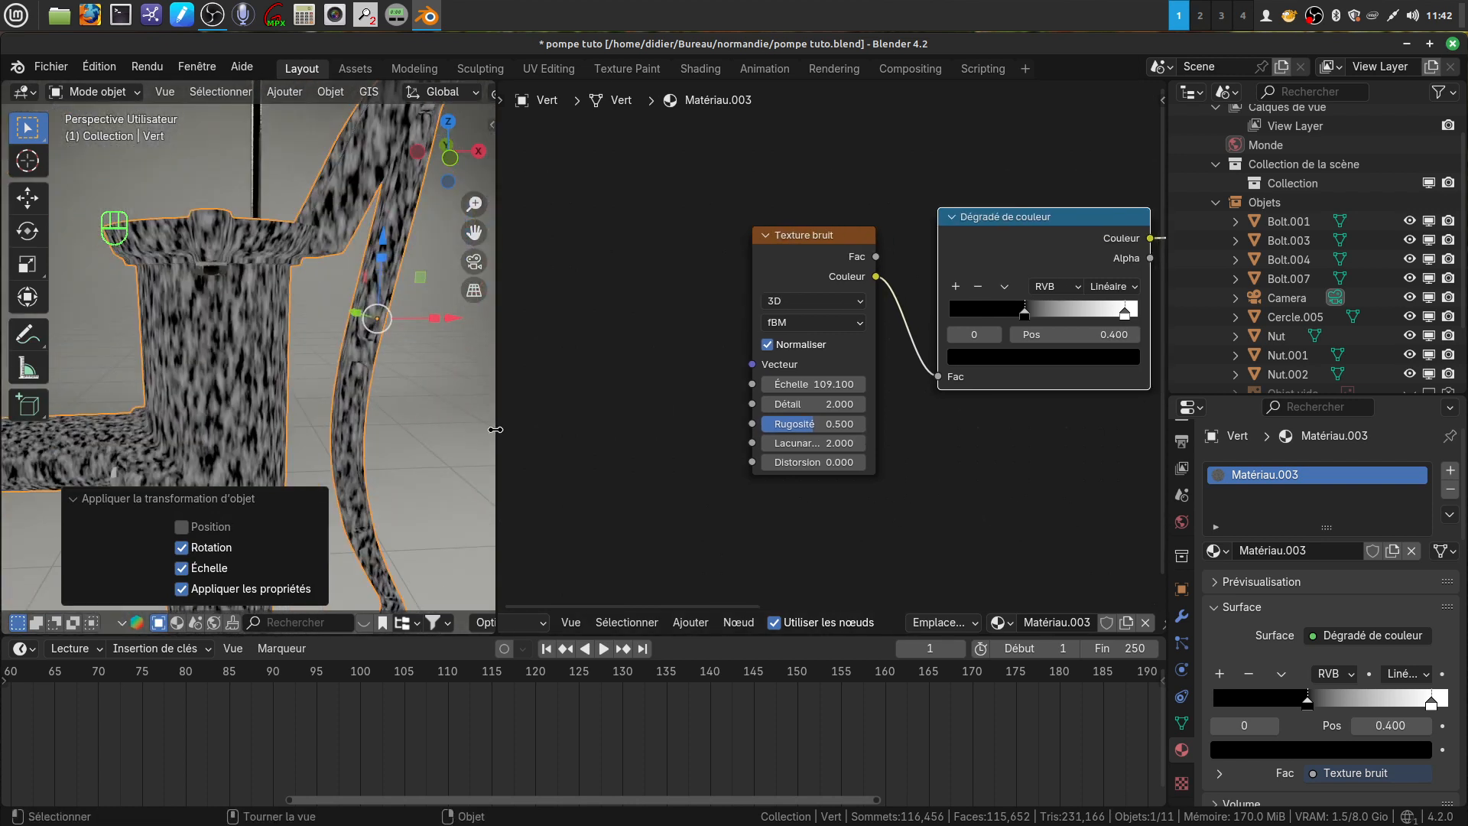
# Step: Add a texture coordinate node (Coordonnées de texture) before the noise texture and link its Générées output to the noise's Vecteur
pyautogui.moveTo(761, 255); pyautogui.dragTo(531, 246)
pyautogui.click(690, 621)
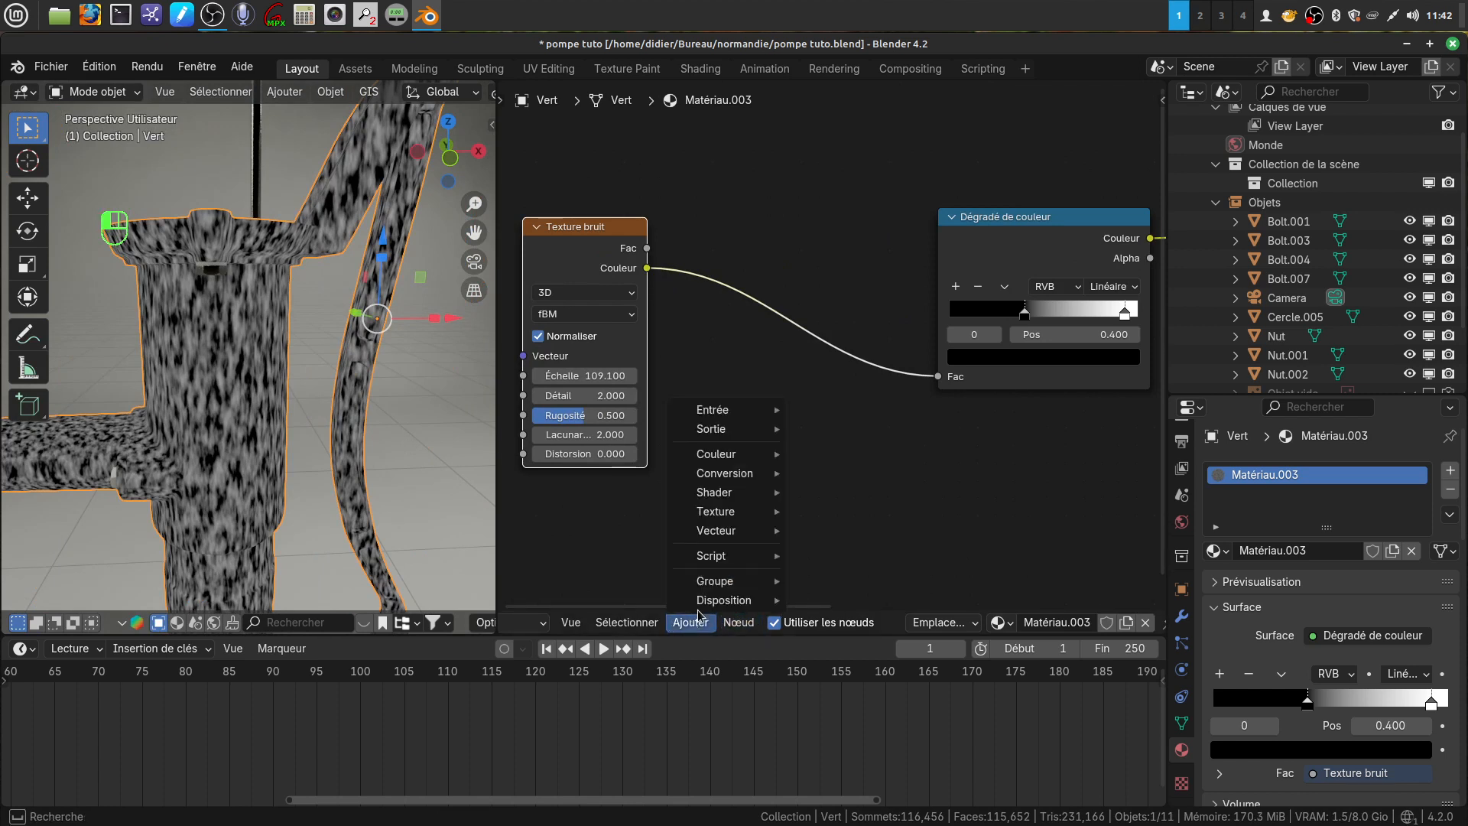
pyautogui.moveTo(725, 497)
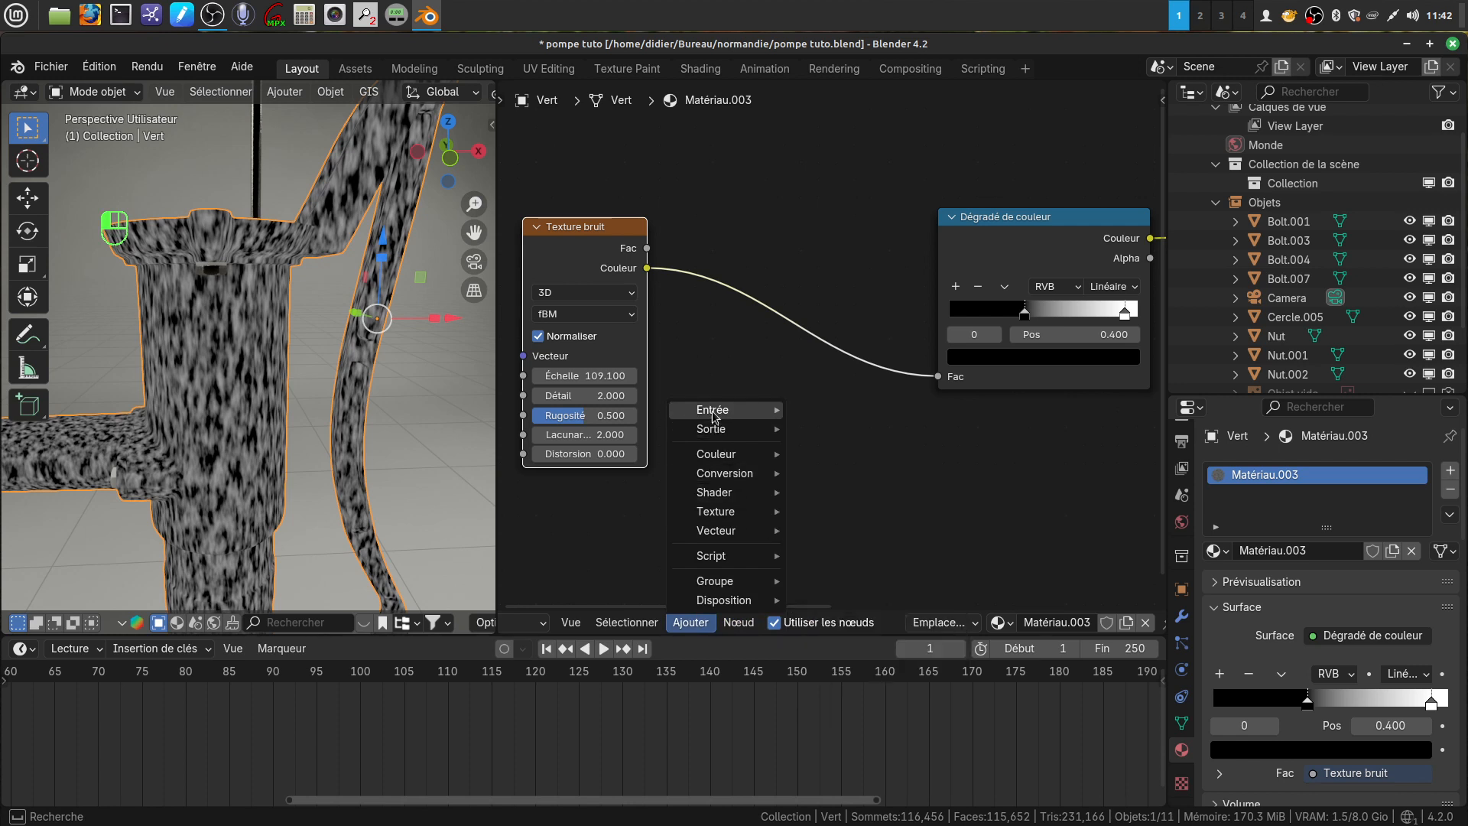
pyautogui.moveTo(719, 411)
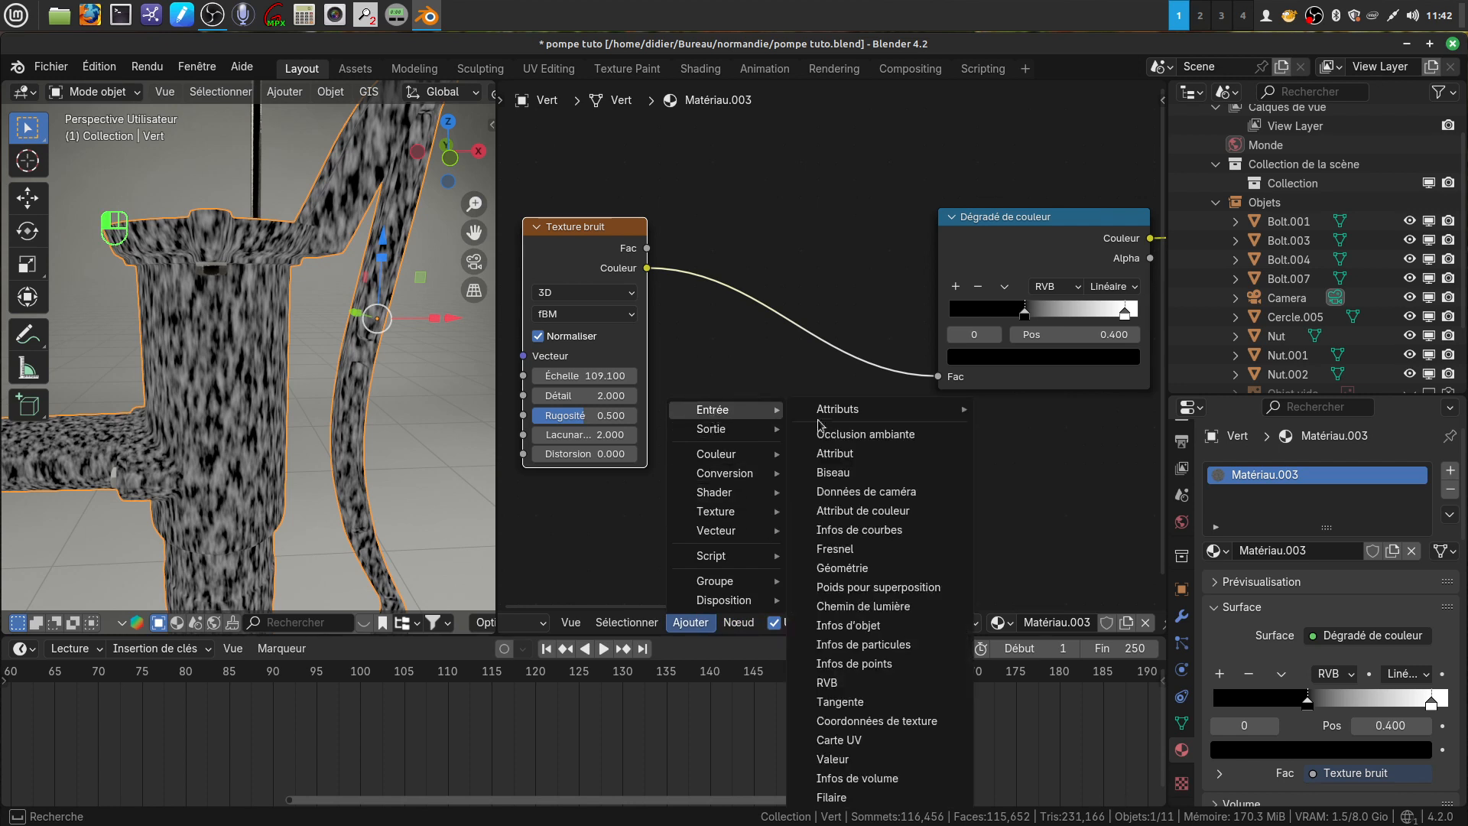
pyautogui.click(916, 722)
pyautogui.scroll(-2, 757, 367)
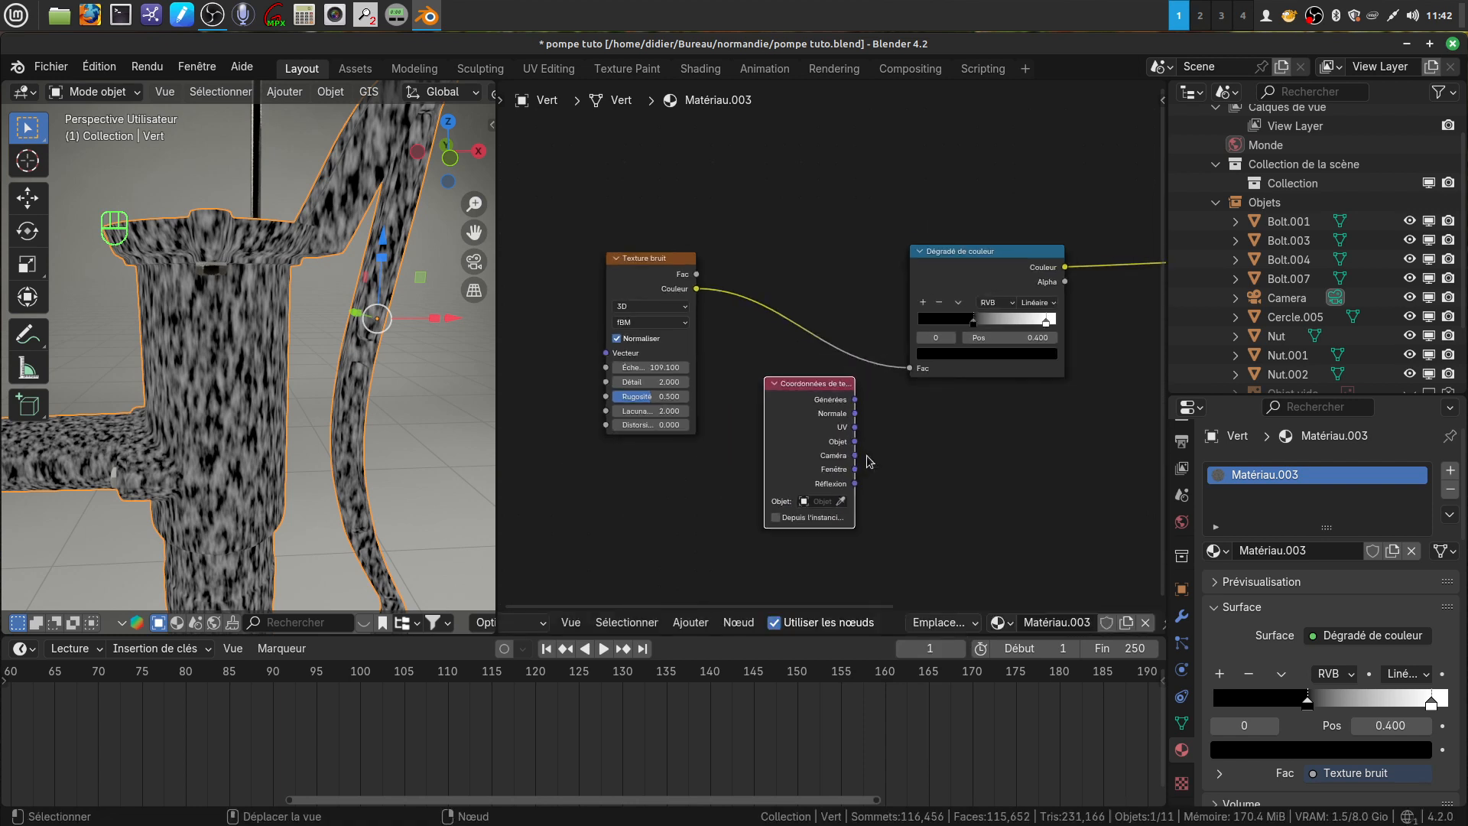
pyautogui.click(670, 315)
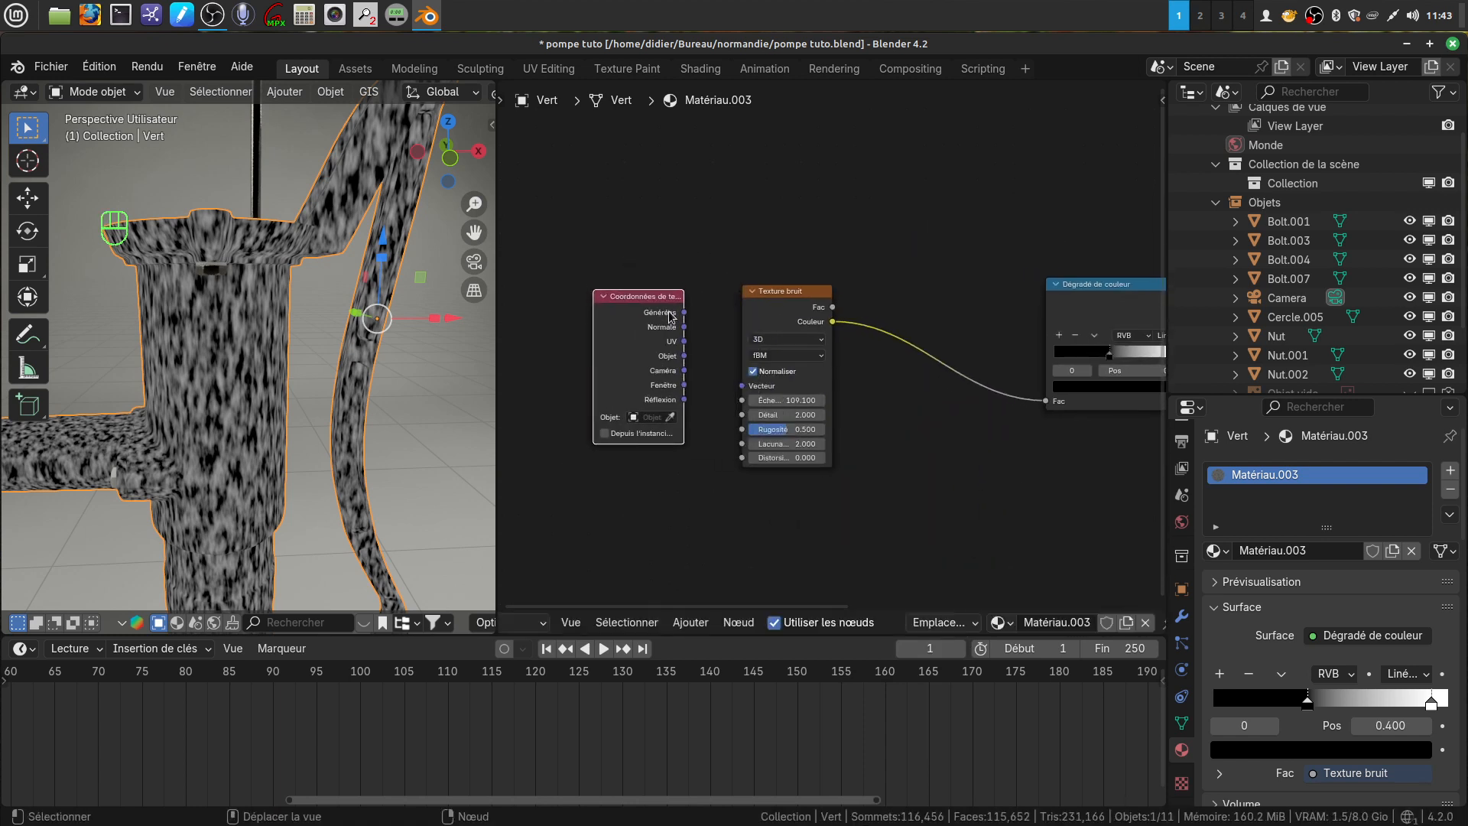
pyautogui.moveTo(682, 313); pyautogui.dragTo(741, 386)
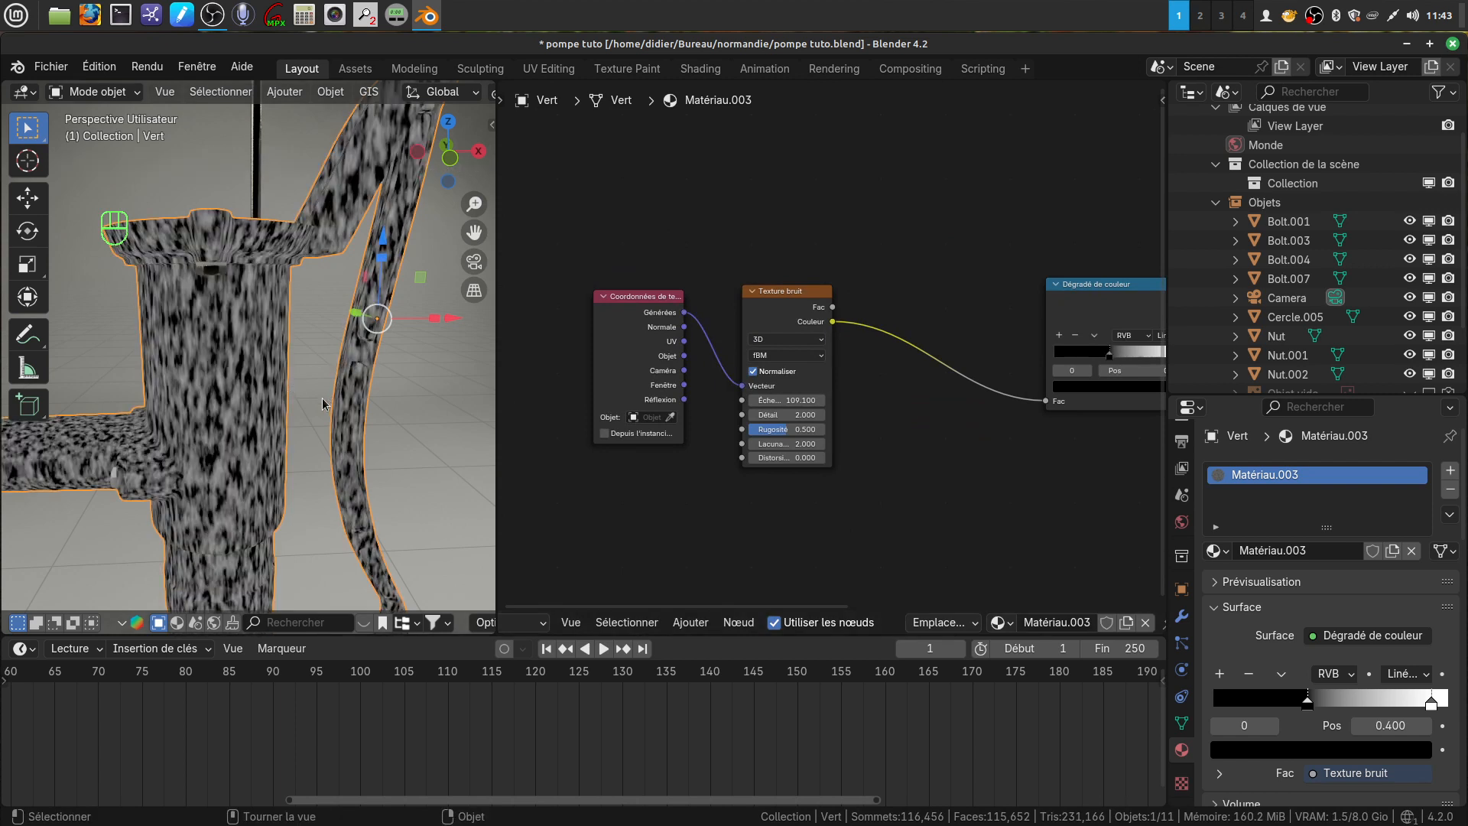
pyautogui.scroll(2, 323, 404)
# Step: Insert a mapping node (Placage) on the link between the texture coordinate node and the noise texture
pyautogui.moveTo(728, 456); pyautogui.dragTo(657, 445, button='middle')
pyautogui.moveTo(704, 327); pyautogui.dragTo(841, 336)
pyautogui.moveTo(642, 420); pyautogui.dragTo(658, 407, button='middle')
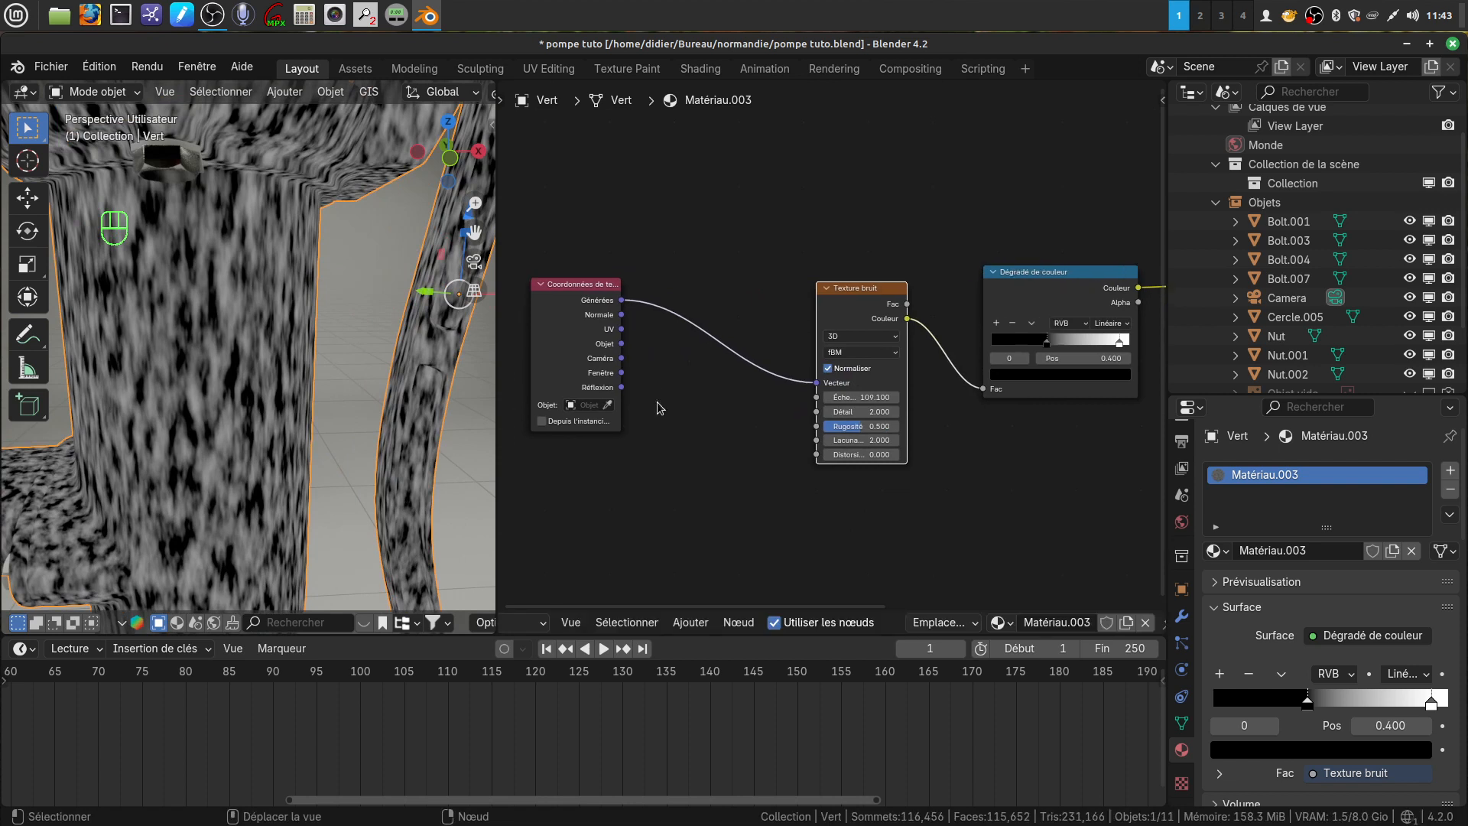
pyautogui.click(691, 622)
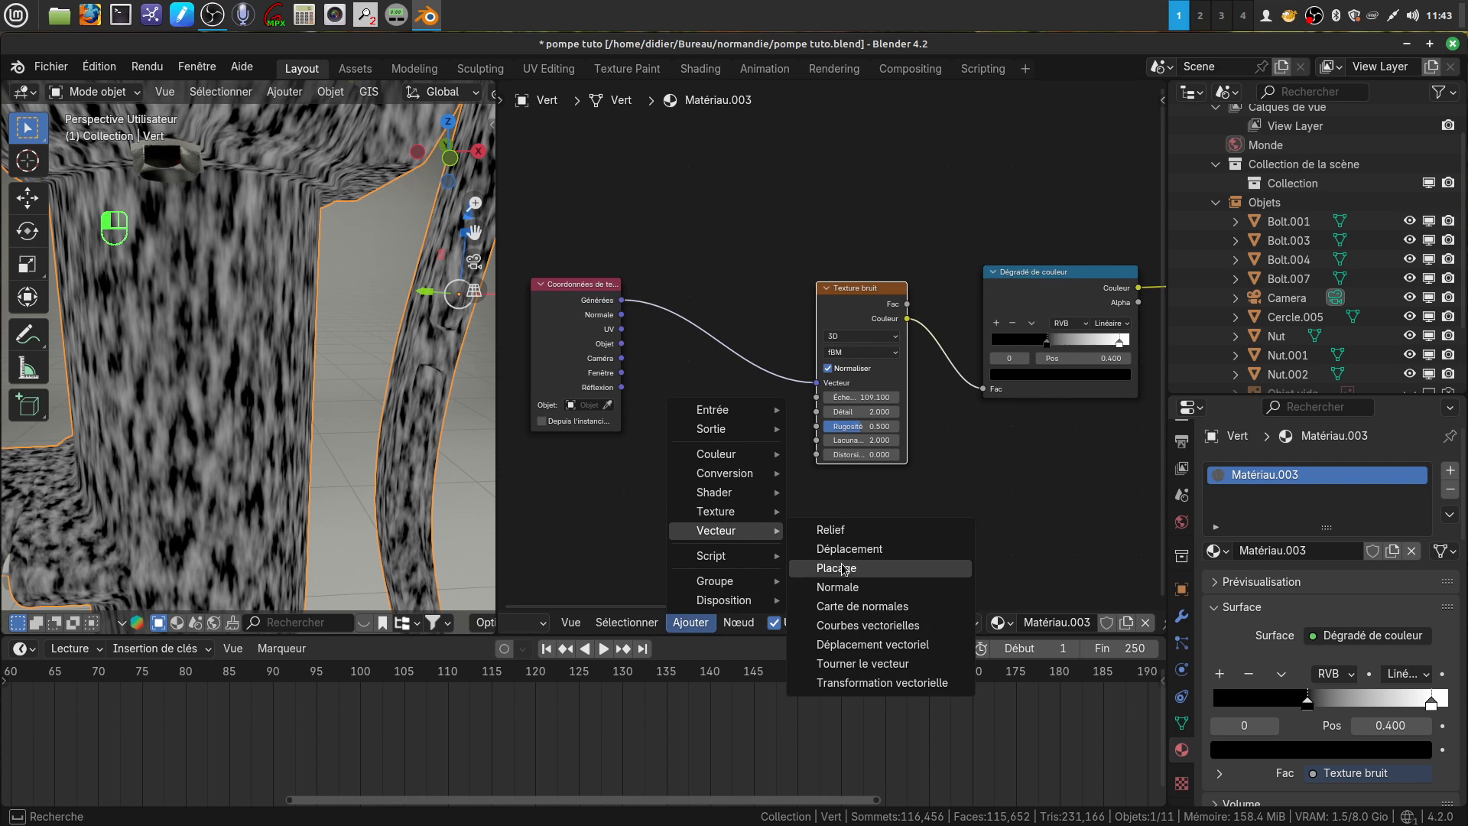
pyautogui.click(841, 566)
pyautogui.click(674, 308)
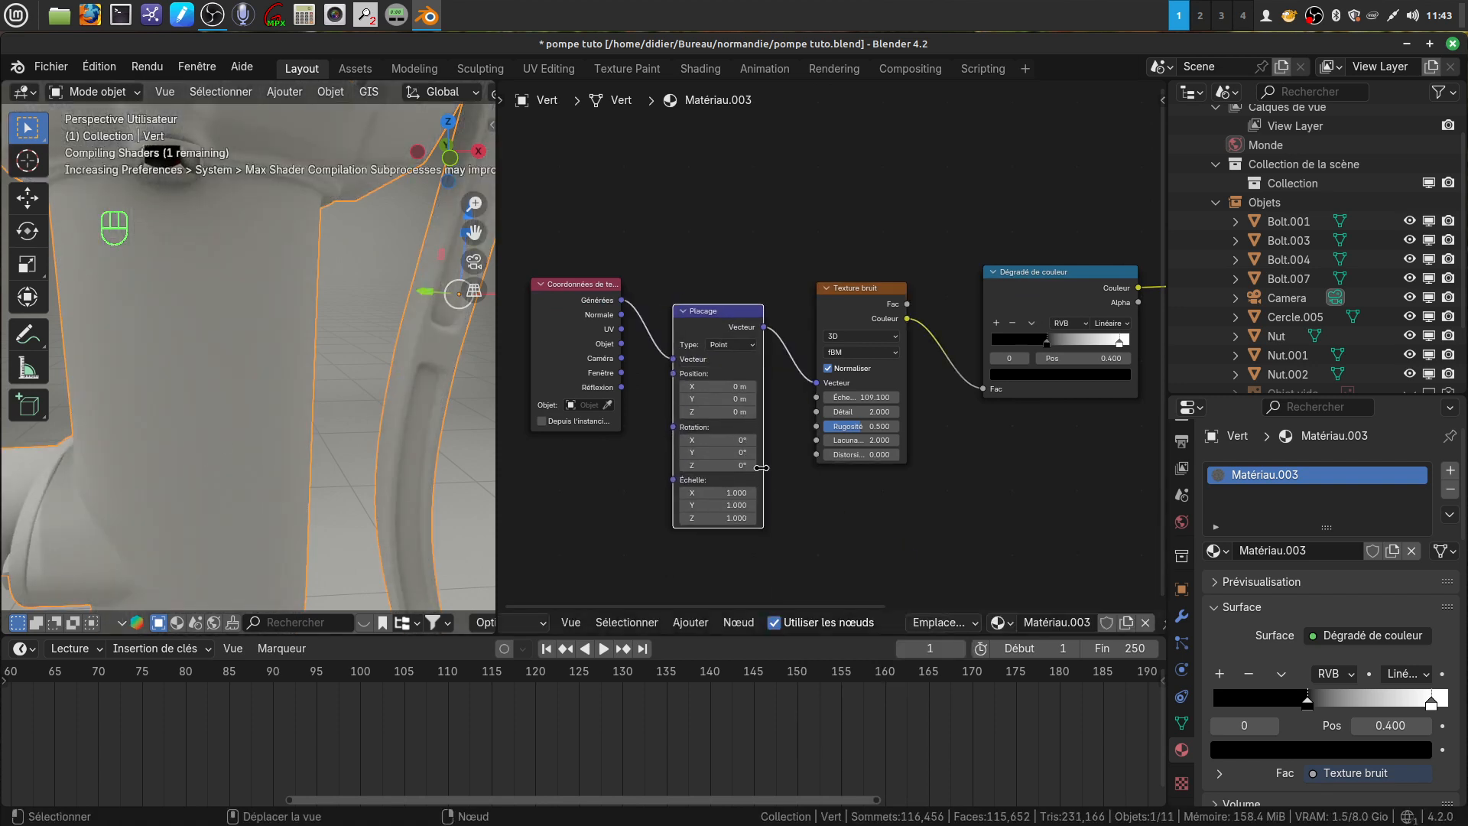
# Step: Set the mapping node's Z scale to 1.500 and the noise texture's scale (Échelle) to 380.200
pyautogui.scroll(3, 693, 495)
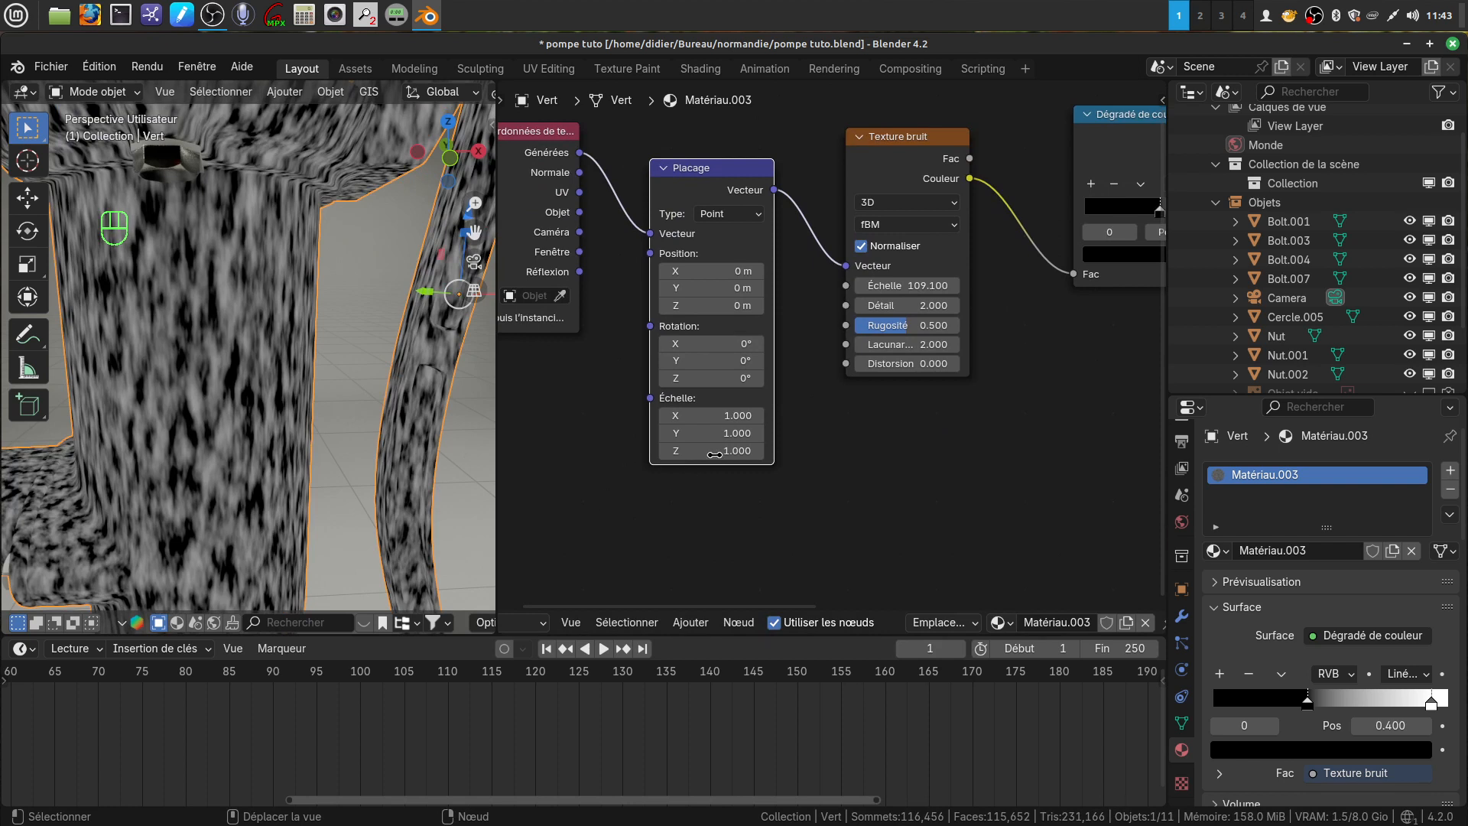
pyautogui.moveTo(714, 454); pyautogui.dragTo(757, 454)
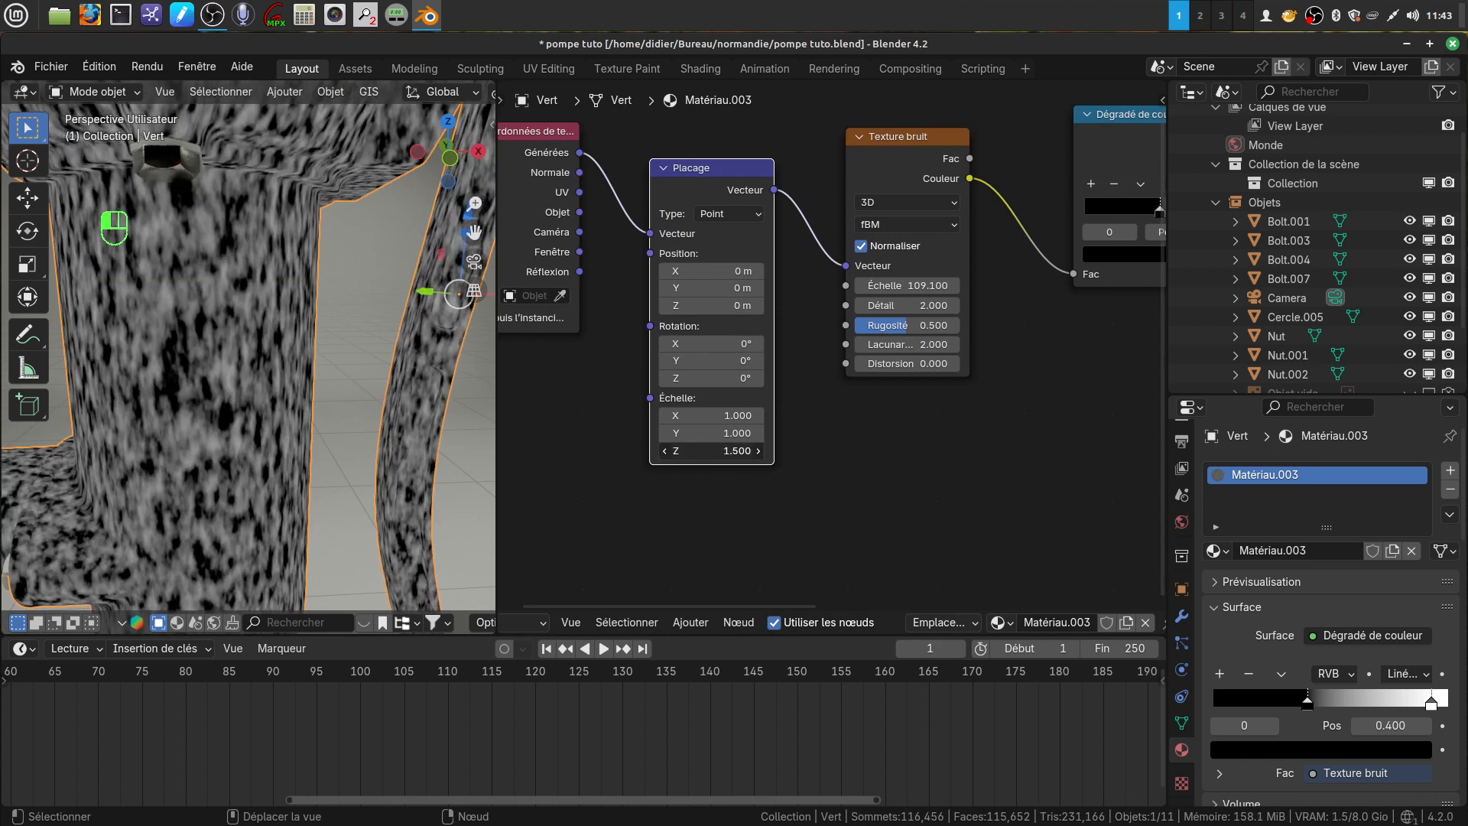
pyautogui.moveTo(843, 463); pyautogui.dragTo(748, 414, button='middle')
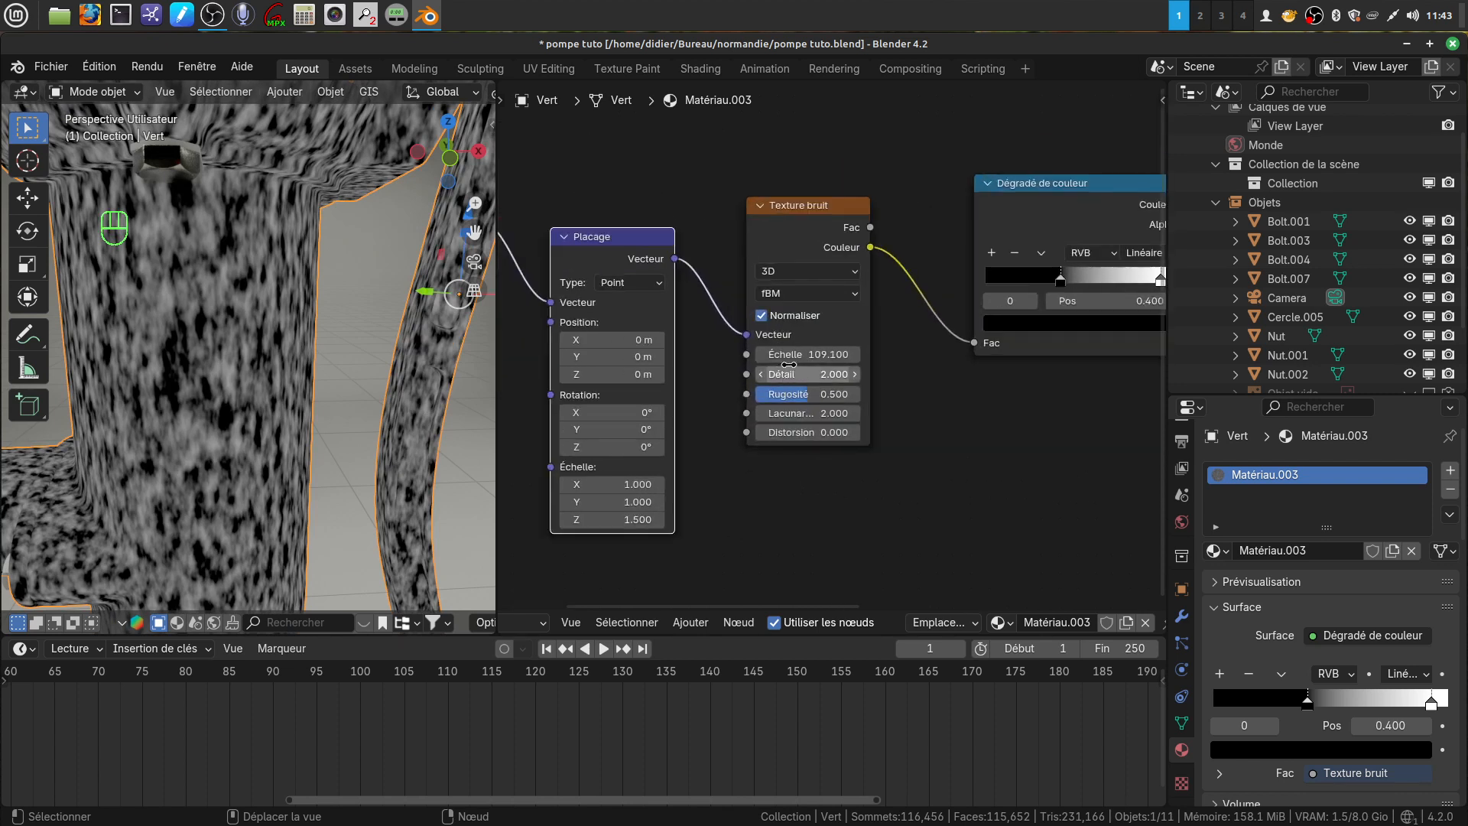
pyautogui.moveTo(780, 354); pyautogui.dragTo(835, 356)
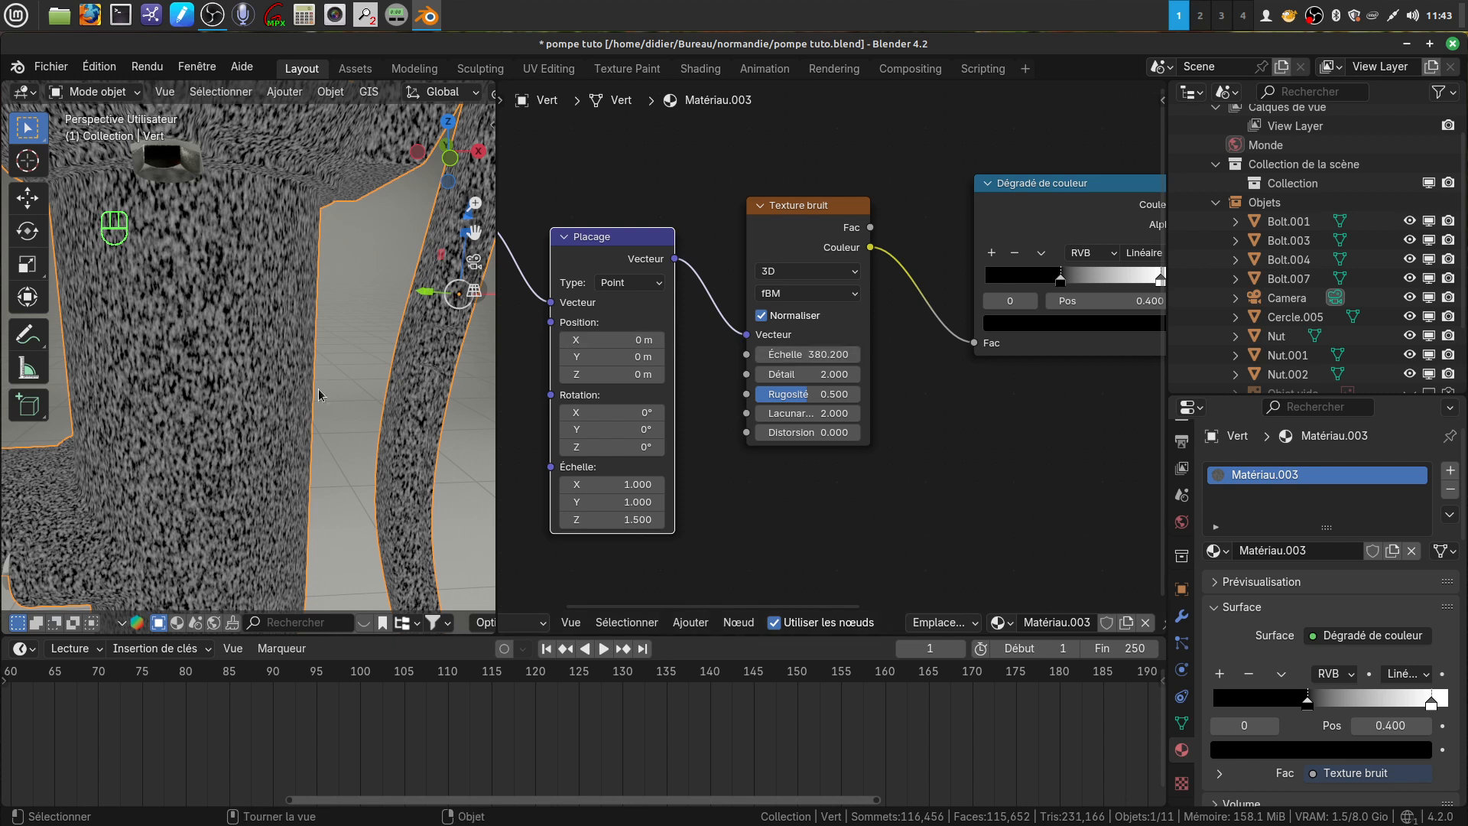
pyautogui.scroll(-6, 197, 336)
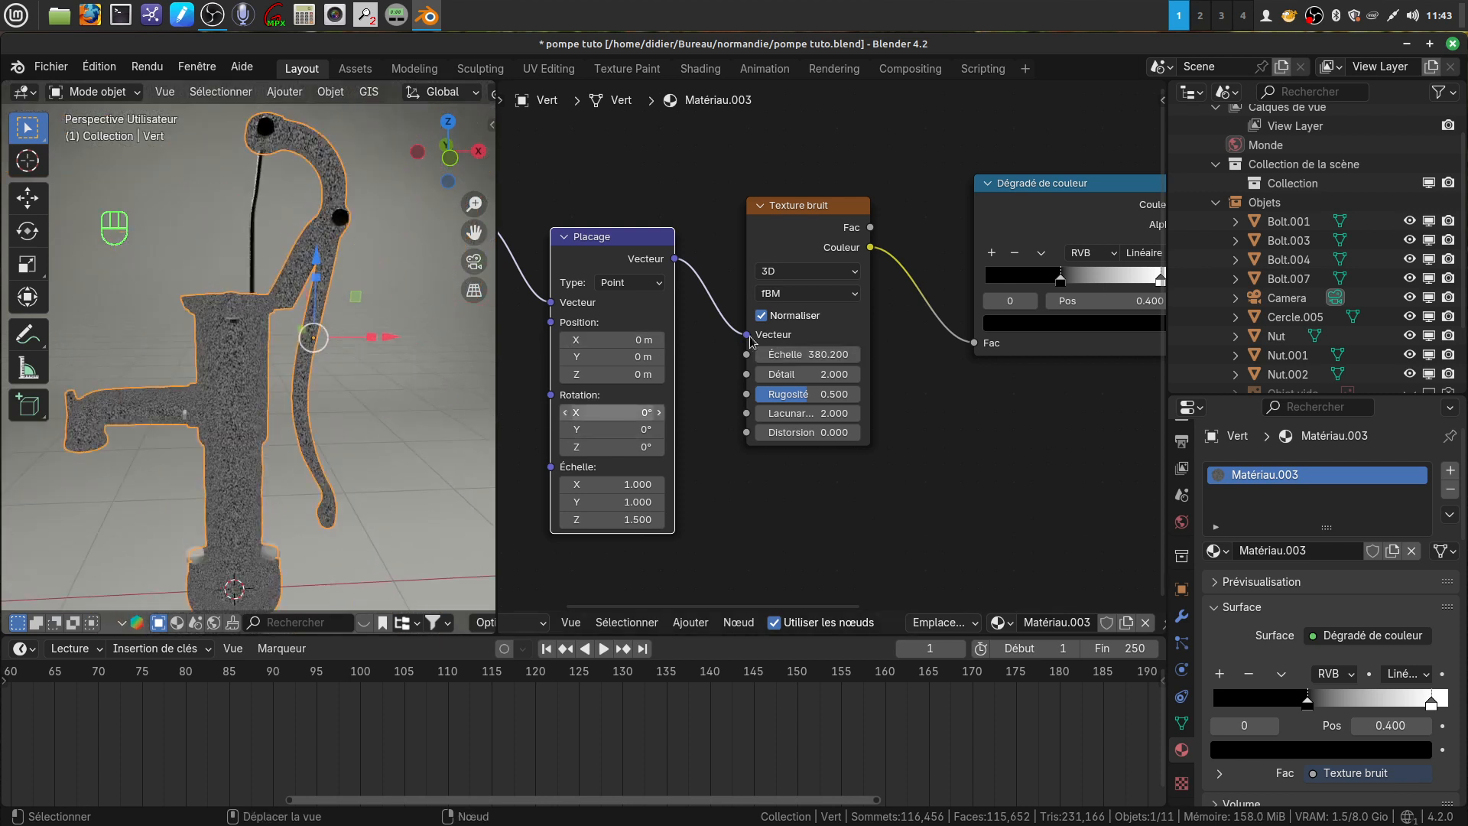
# Step: Reroute the colour ramp's Couleur output to the BSDF guidée's Normale input and link the BSDF to the material output's Surface
pyautogui.moveTo(996, 398); pyautogui.dragTo(1141, 478, button='middle')
pyautogui.scroll(-2, 1141, 477)
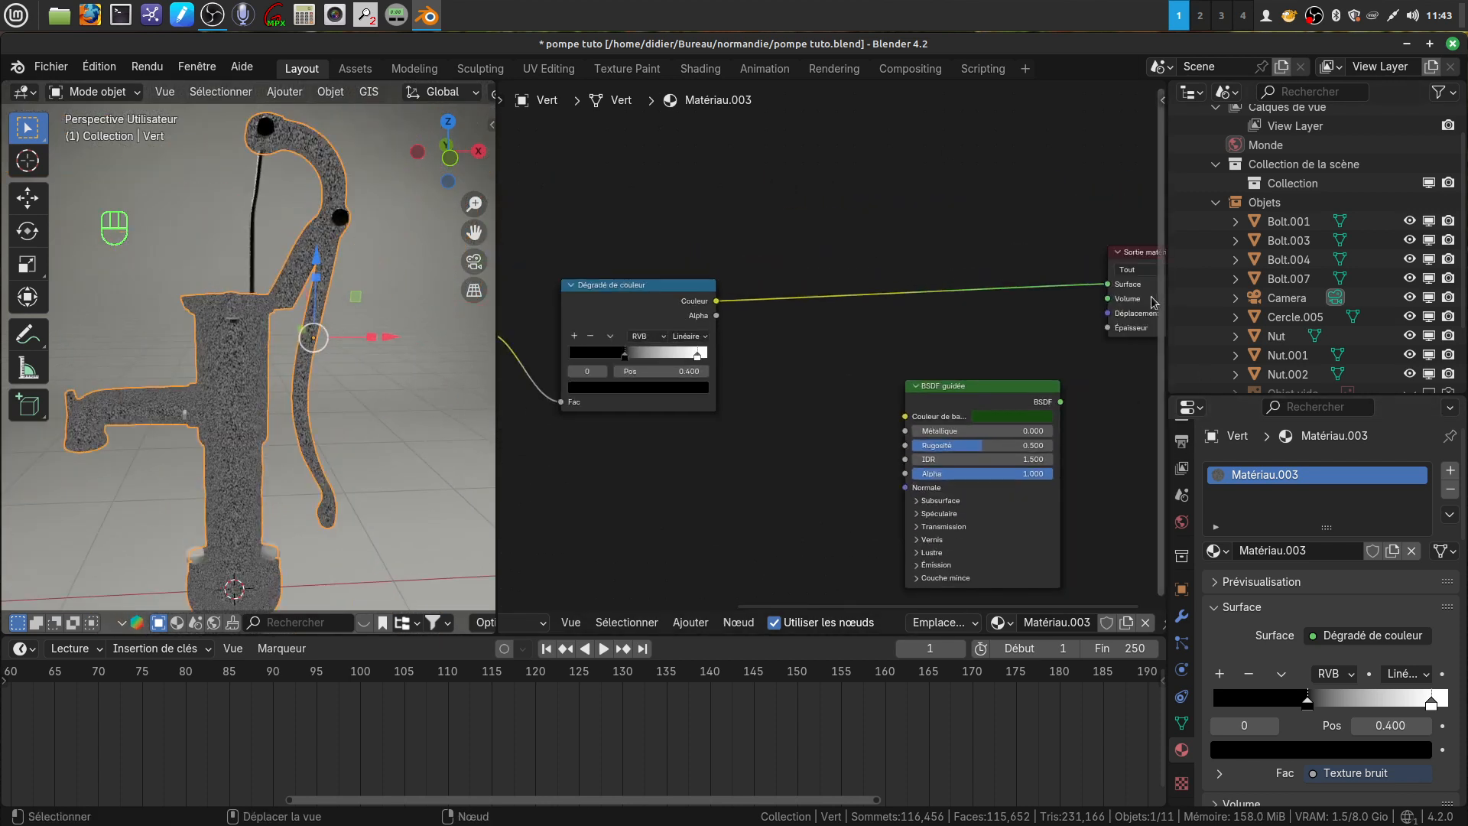
pyautogui.moveTo(1106, 285); pyautogui.dragTo(888, 486)
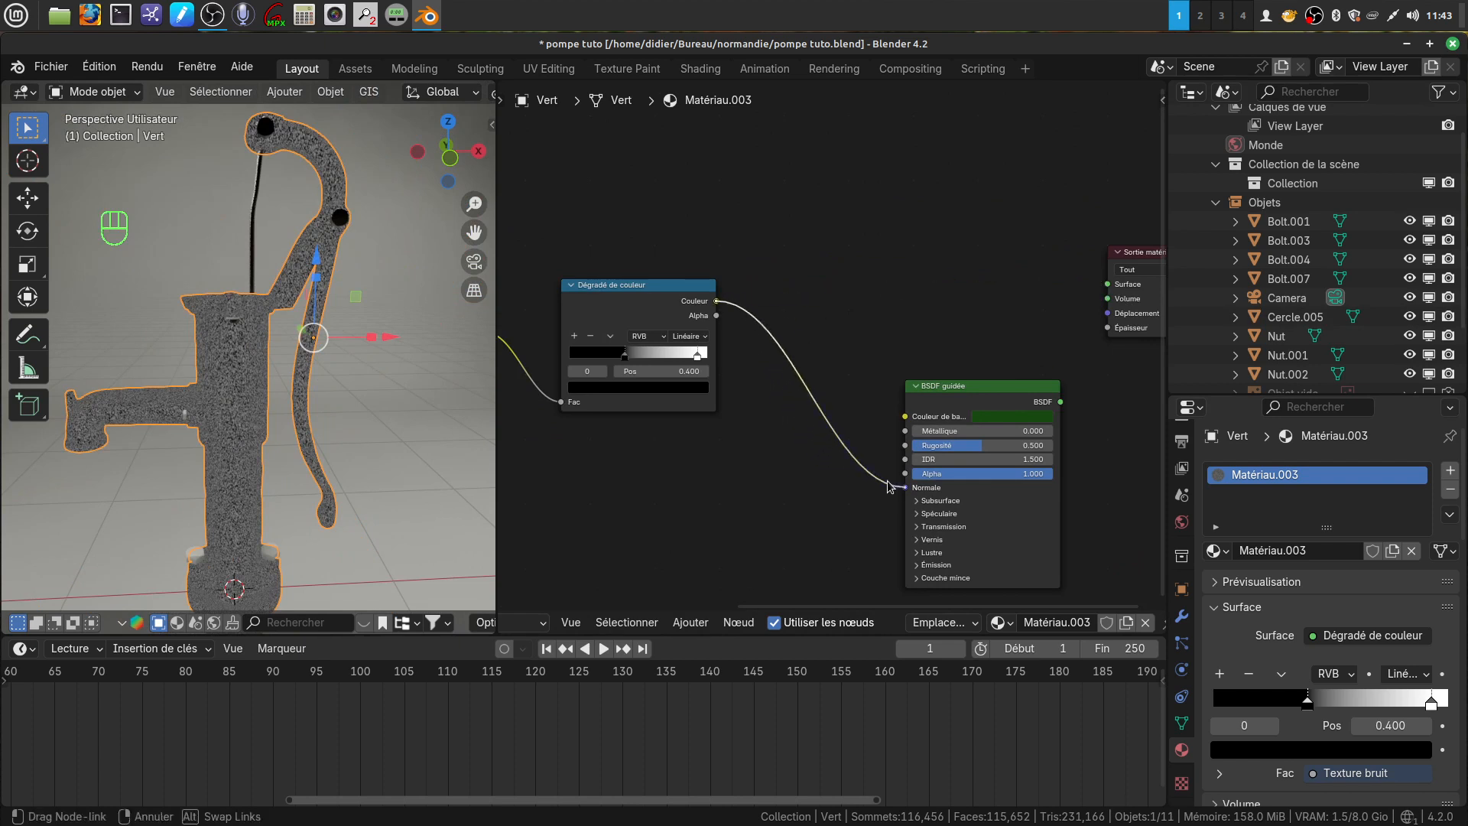
pyautogui.moveTo(1061, 402); pyautogui.dragTo(1089, 376)
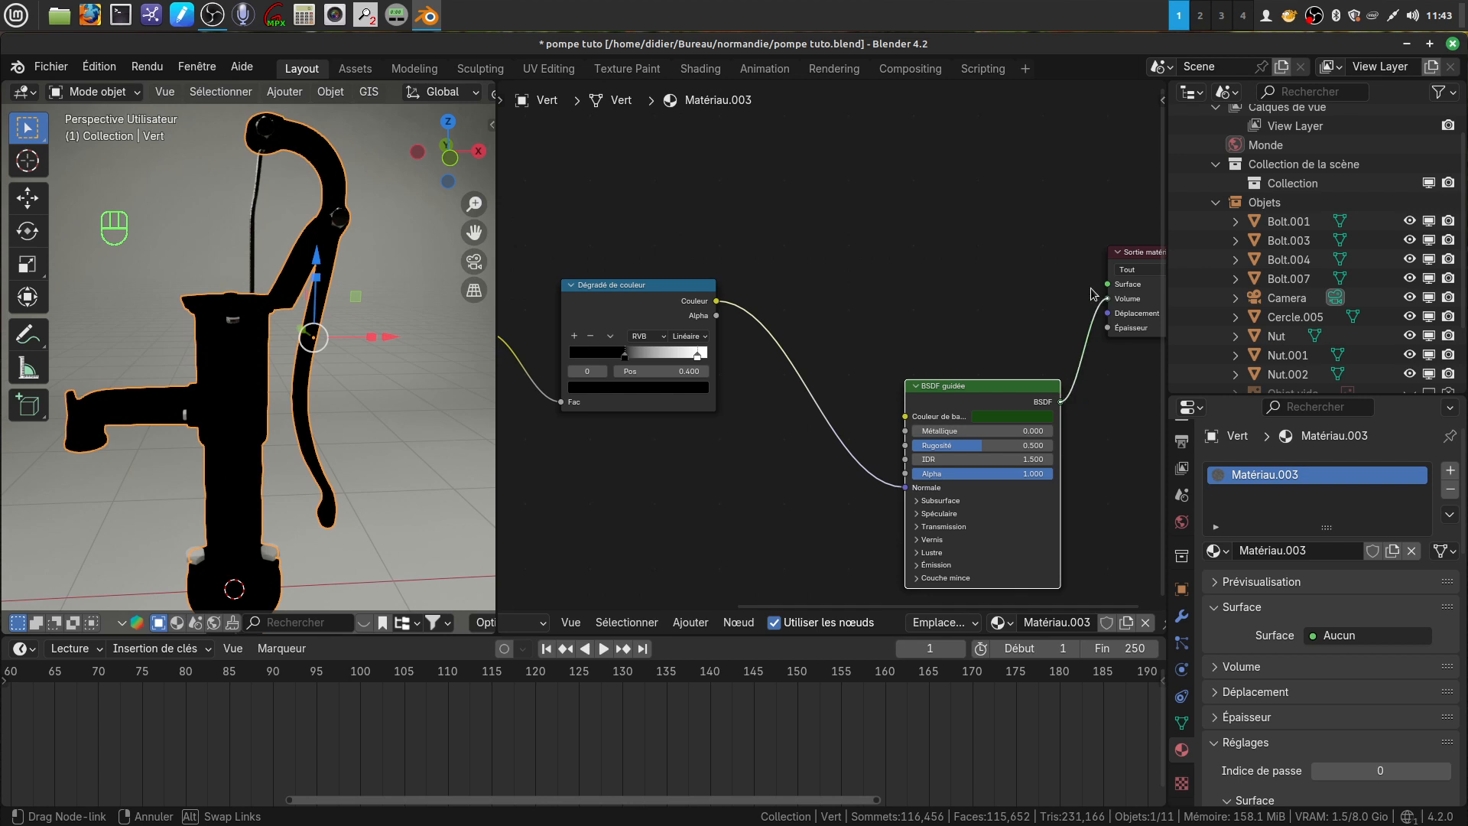
pyautogui.moveTo(1019, 310); pyautogui.dragTo(1019, 311)
pyautogui.scroll(-3, 773, 393)
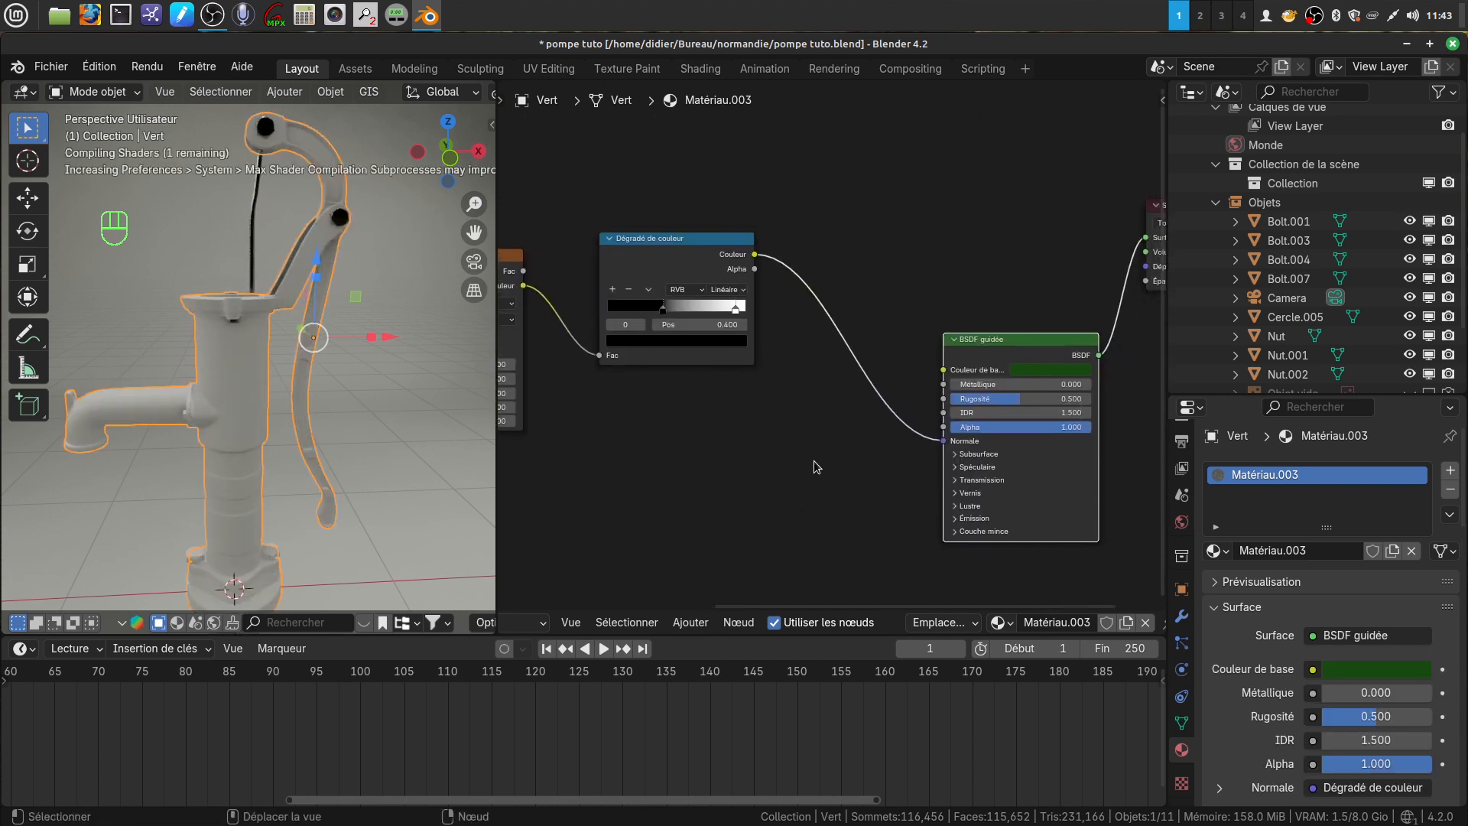
# Step: Insert a bump node (Relief) on the link between the colour ramp and the BSDF's Normale input
pyautogui.click(690, 622)
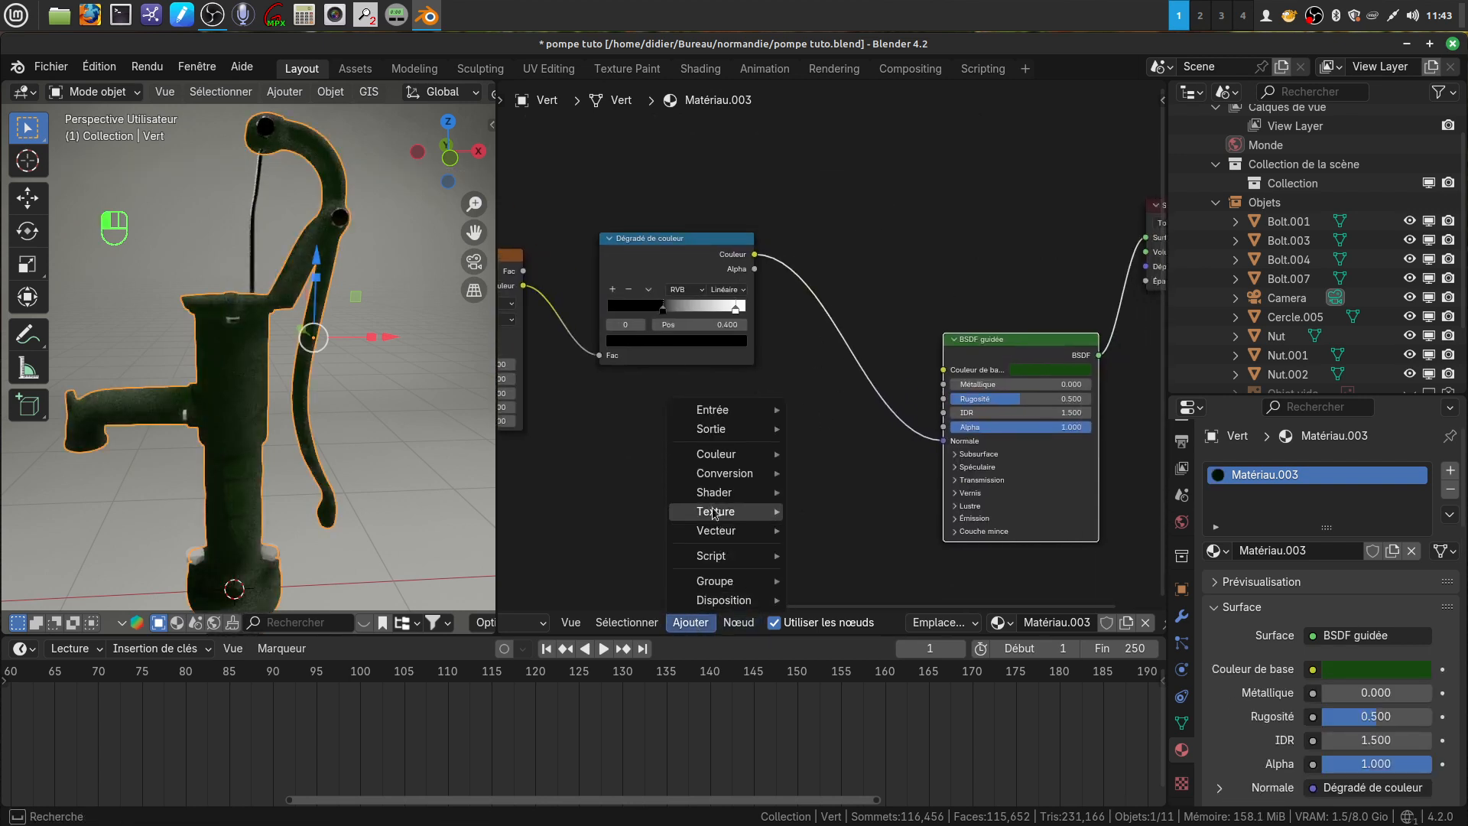
pyautogui.moveTo(725, 514)
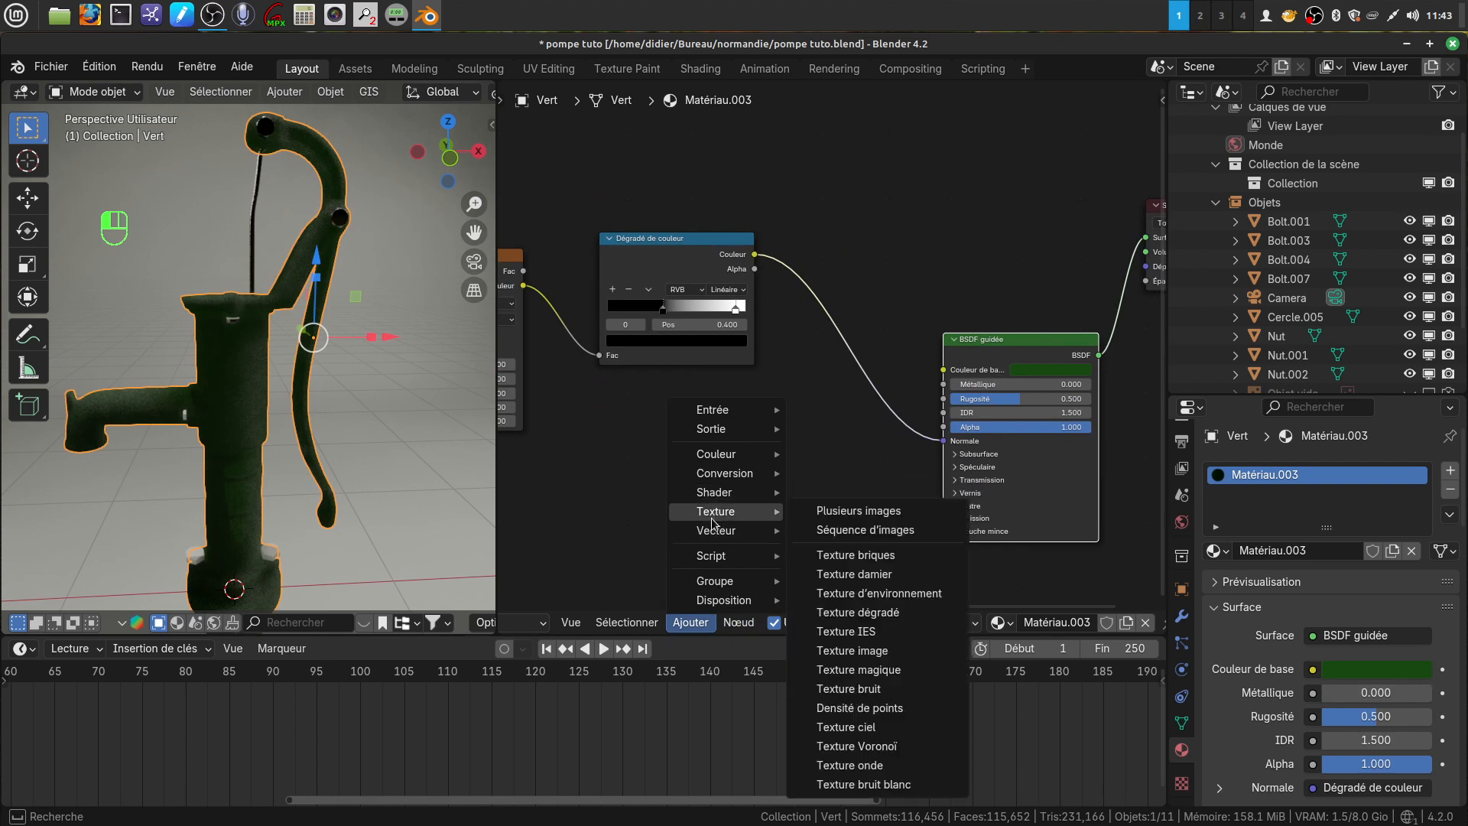
pyautogui.click(824, 531)
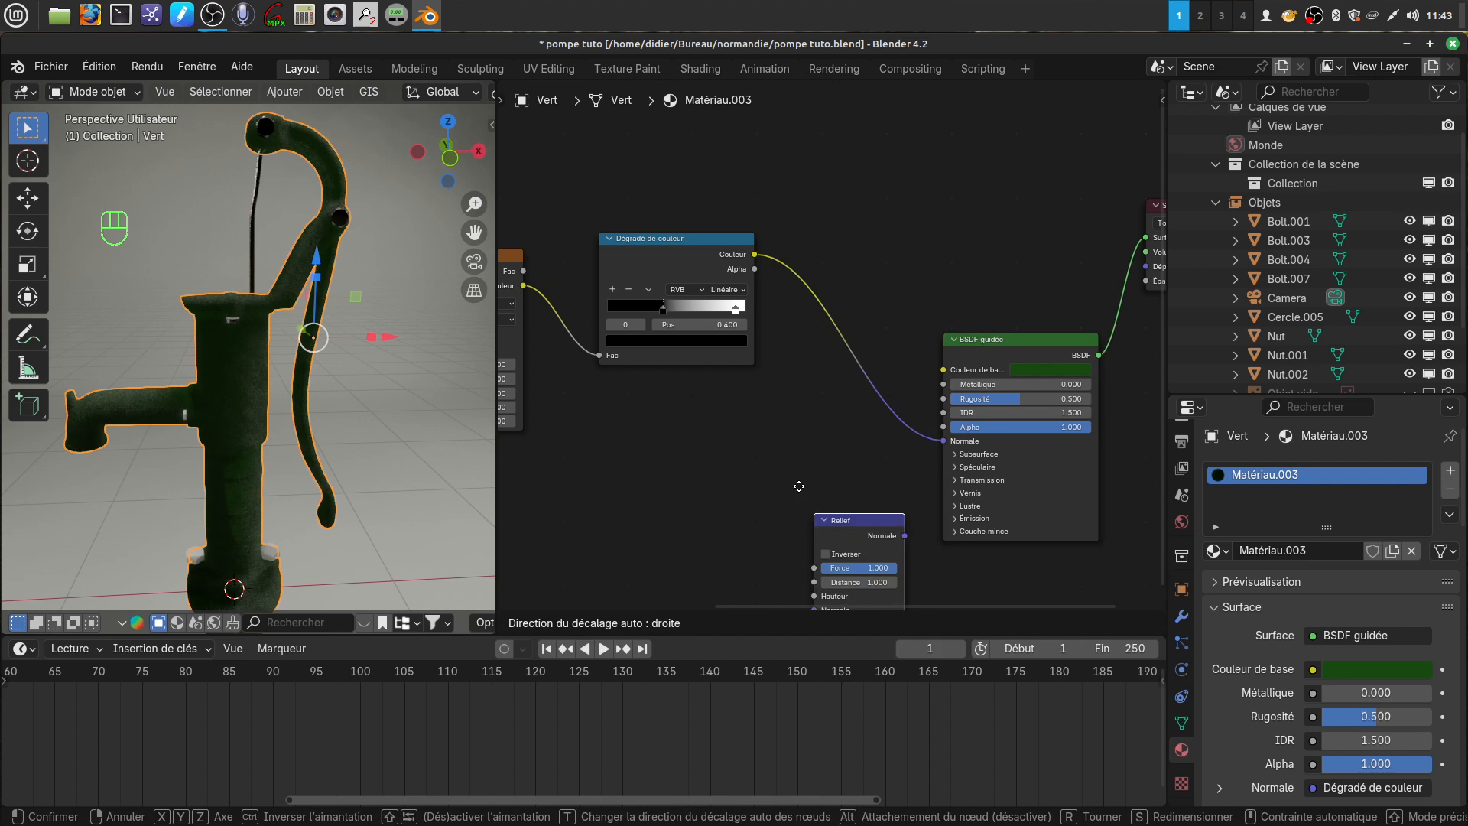
pyautogui.click(797, 367)
pyautogui.scroll(2, 842, 509)
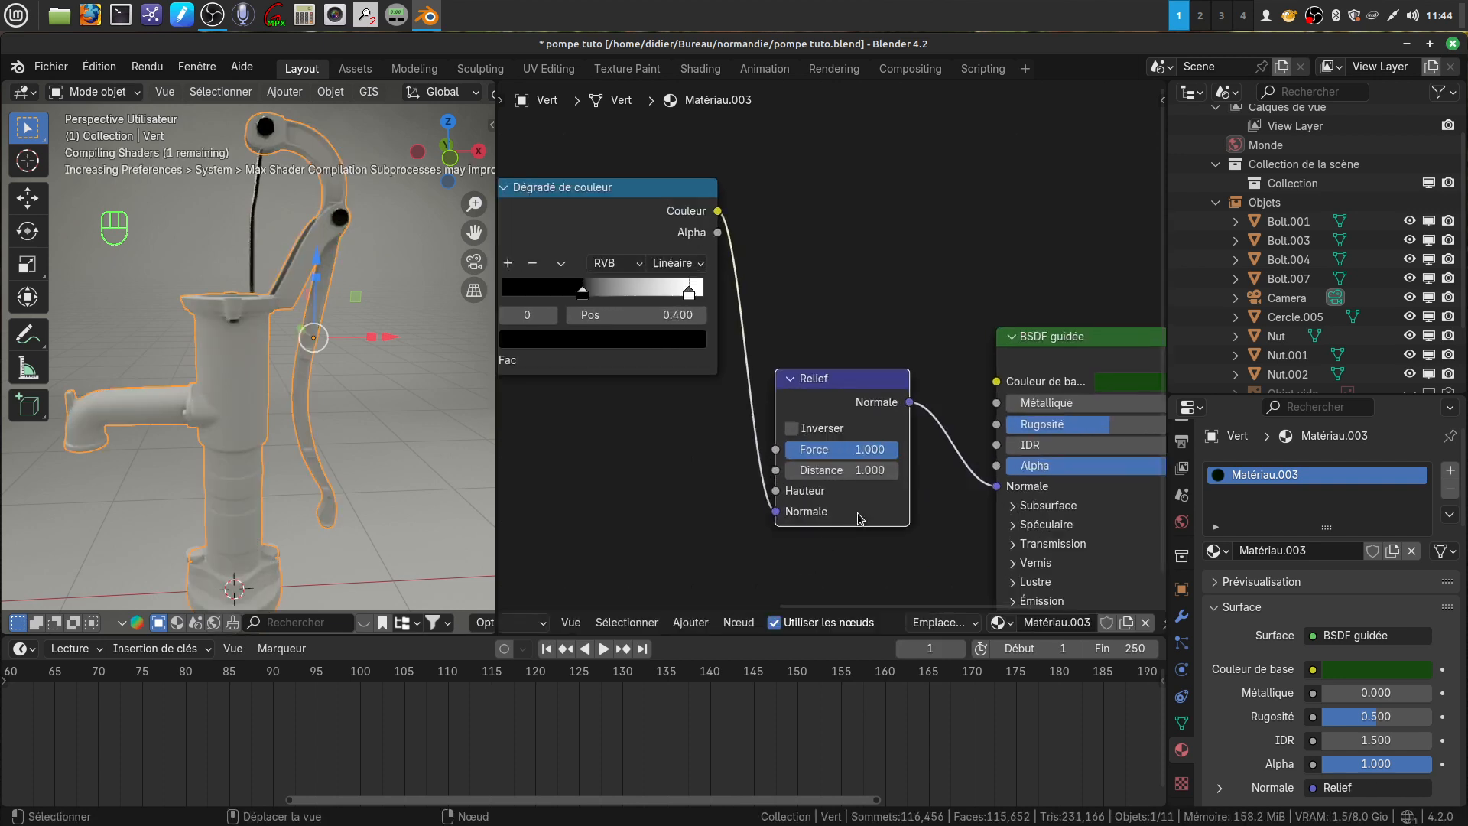
# Step: Set the Relief node's Distance to 0.300 and Force to 0.180, checking the effect on the pump surface
pyautogui.click(867, 481)
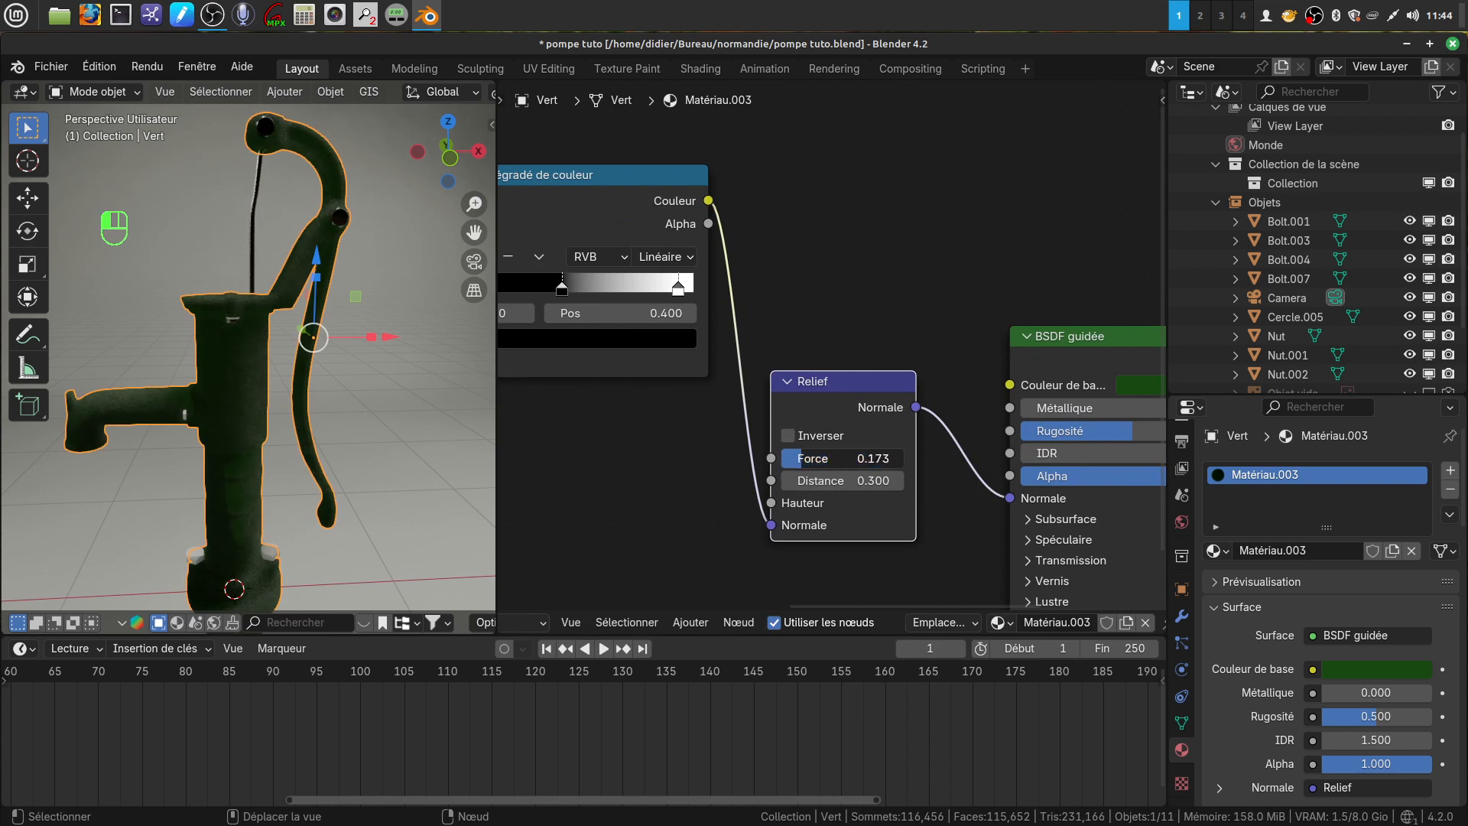
pyautogui.moveTo(842, 458); pyautogui.dragTo(847, 458)
pyautogui.scroll(6, 268, 394)
pyautogui.moveTo(268, 395); pyautogui.dragTo(337, 369, button='middle')
pyautogui.scroll(-2, 732, 455)
pyautogui.moveTo(731, 455); pyautogui.dragTo(1044, 452, button='middle')
pyautogui.moveTo(233, 375); pyautogui.dragTo(175, 375, button='middle')
pyautogui.moveTo(861, 453); pyautogui.dragTo(776, 493, button='middle')
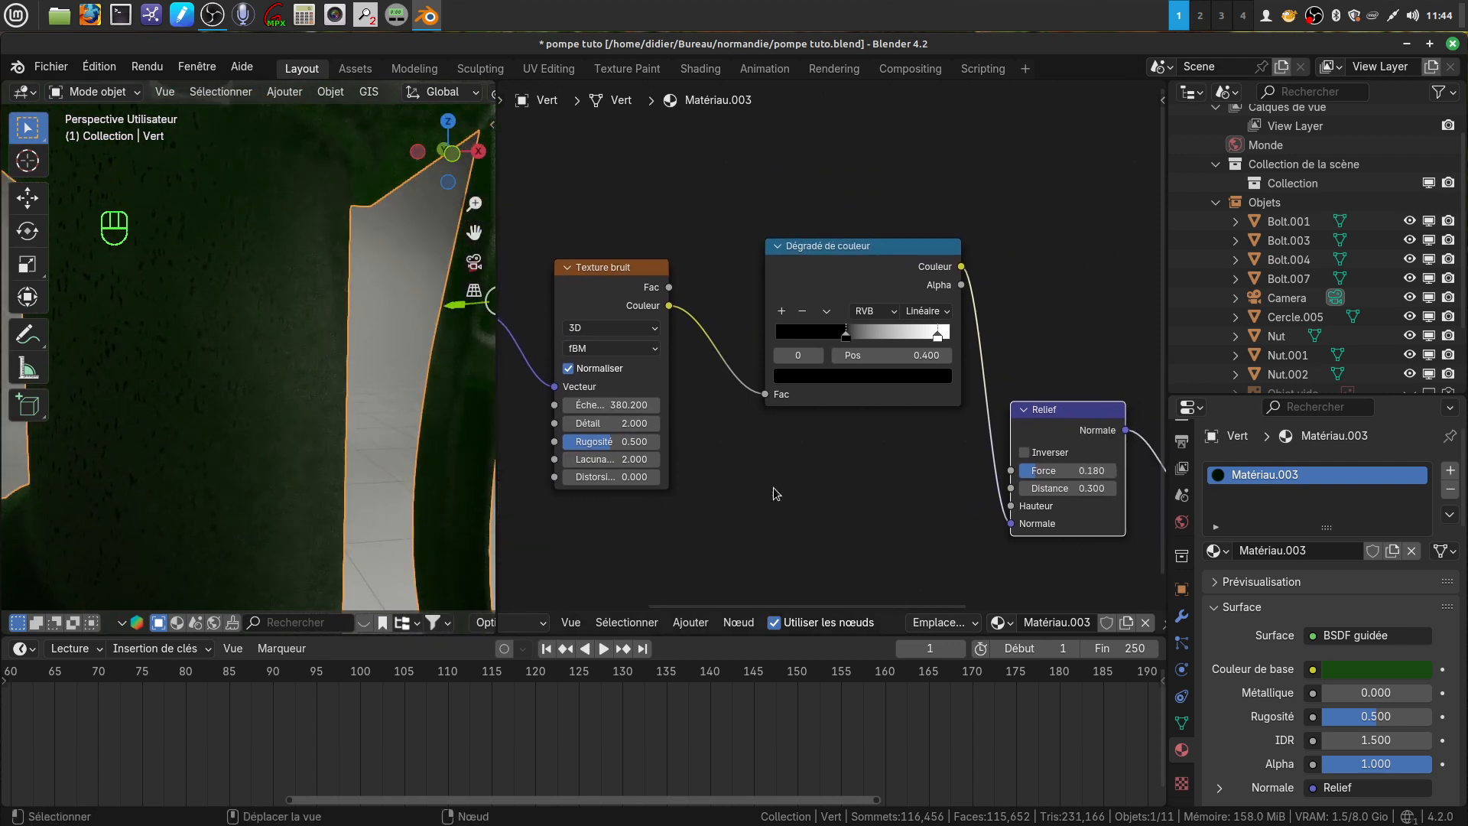
# Step: Move the colour ramp's link from the Relief node's Normale input to its Hauteur input and check the pump body
pyautogui.scroll(1, 244, 452)
pyautogui.moveTo(856, 510); pyautogui.dragTo(782, 501, button='middle')
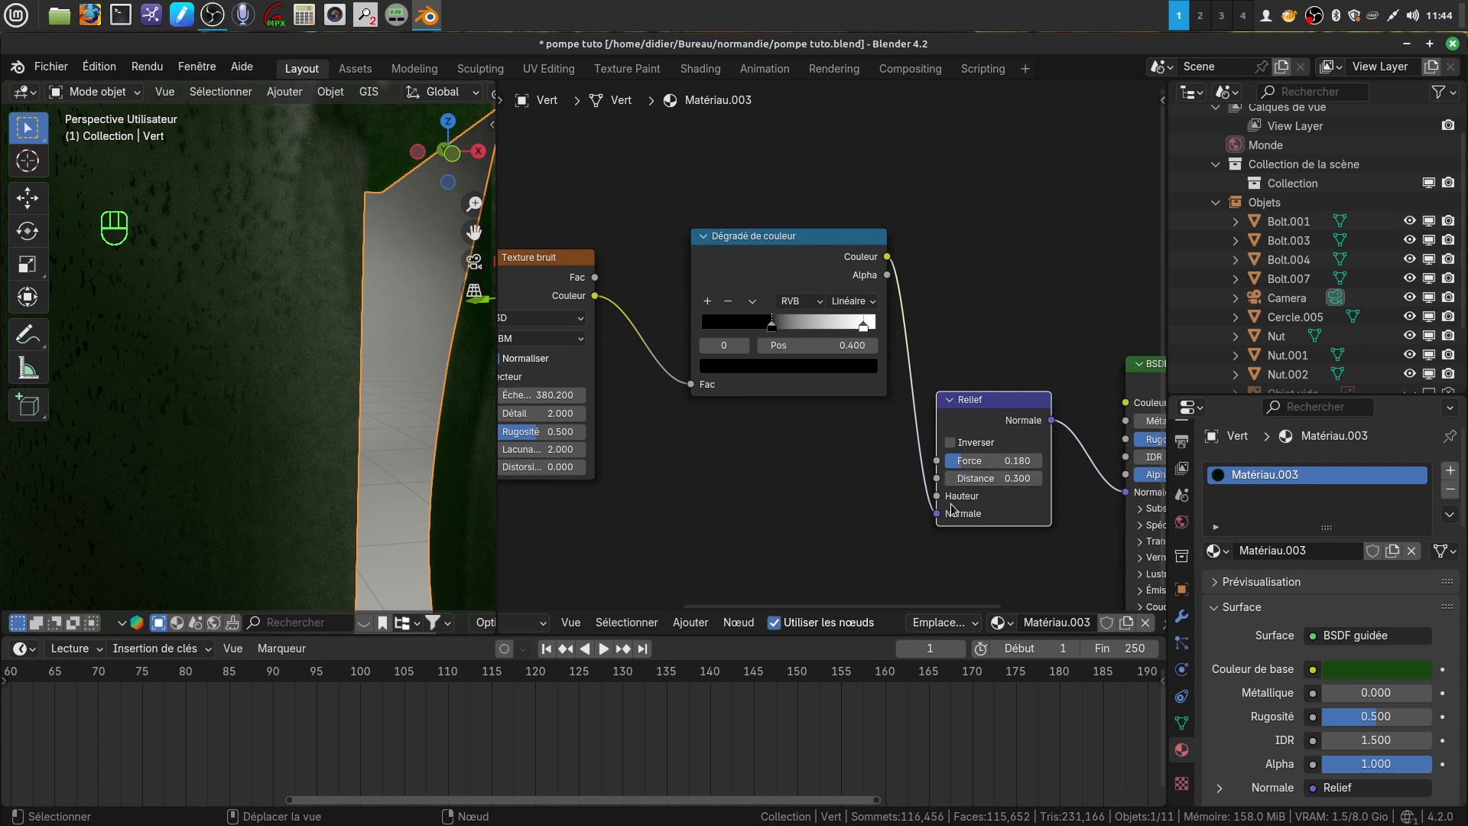
pyautogui.moveTo(938, 514); pyautogui.dragTo(939, 502)
pyautogui.moveTo(804, 512); pyautogui.dragTo(683, 464)
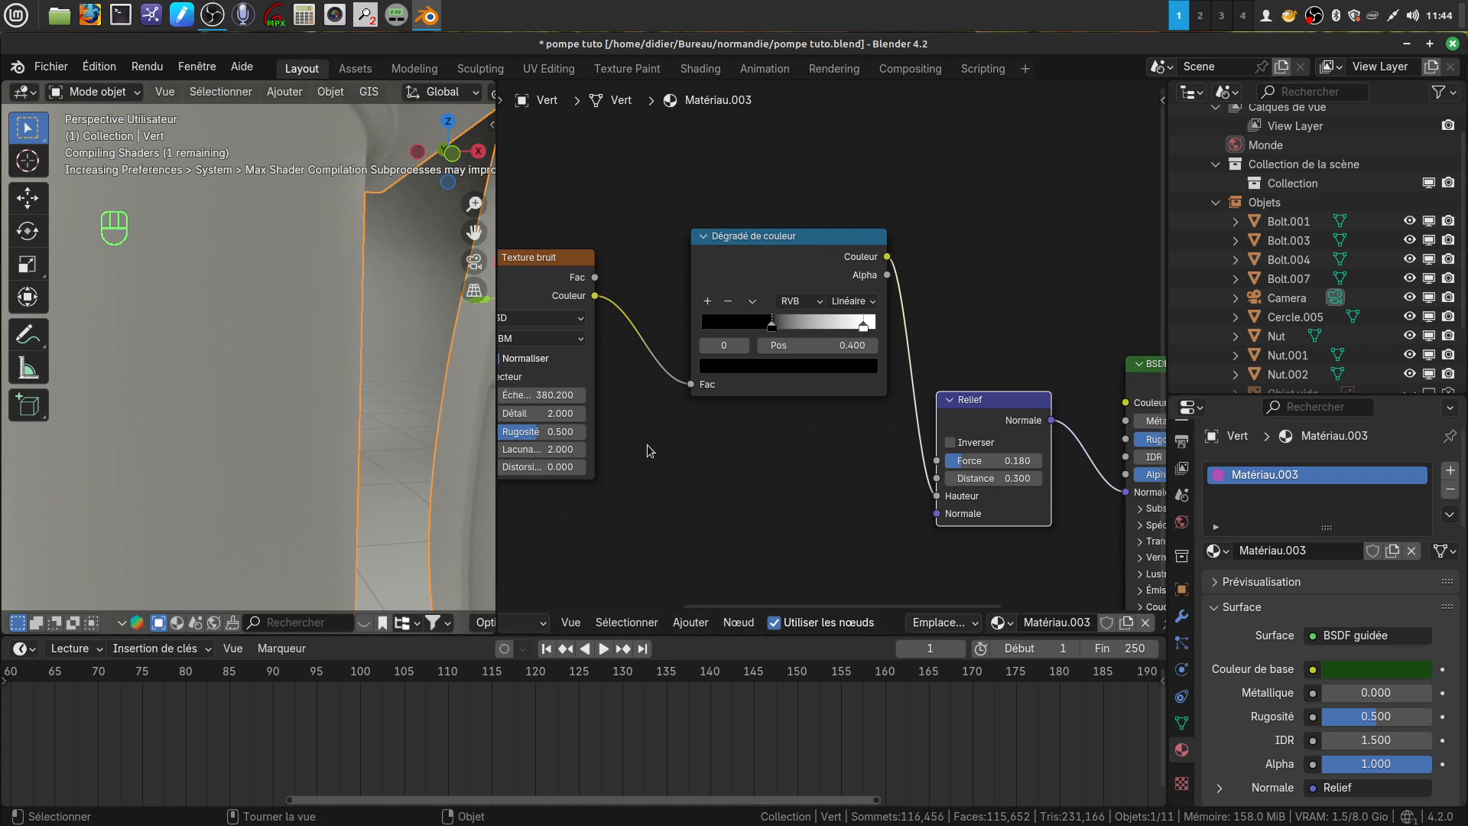
pyautogui.scroll(-3, 222, 327)
pyautogui.moveTo(222, 327)
pyautogui.mouseDown(button='middle')
pyautogui.moveTo(250, 332)
pyautogui.moveTo(230, 335)
pyautogui.mouseUp(button='middle')
pyautogui.scroll(-4, 231, 335)
pyautogui.scroll(-2, 231, 335)
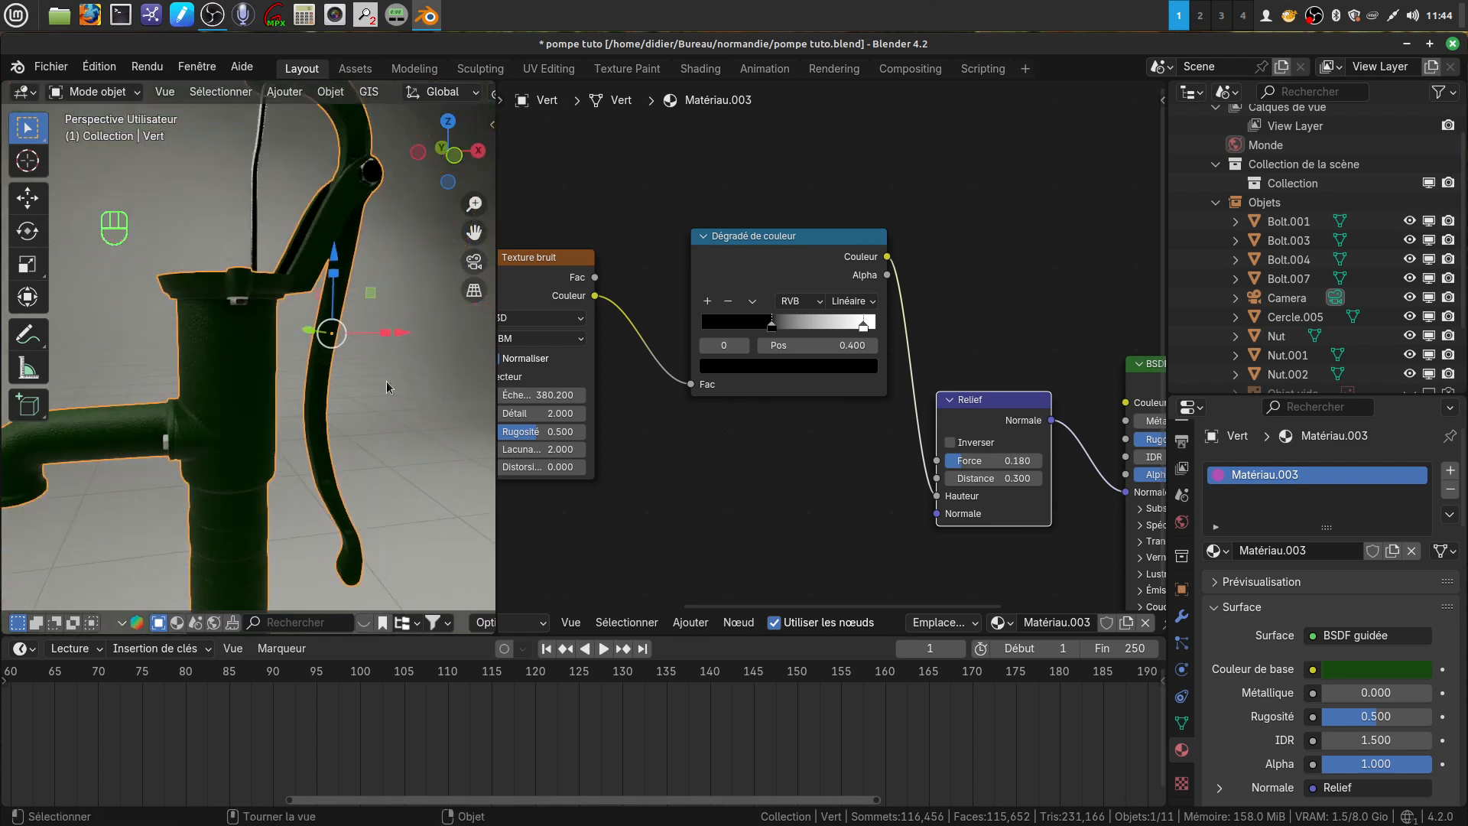
# Step: Merge the node editor area into the 3D viewport so the viewport fills the space
pyautogui.rightClick(499, 508)
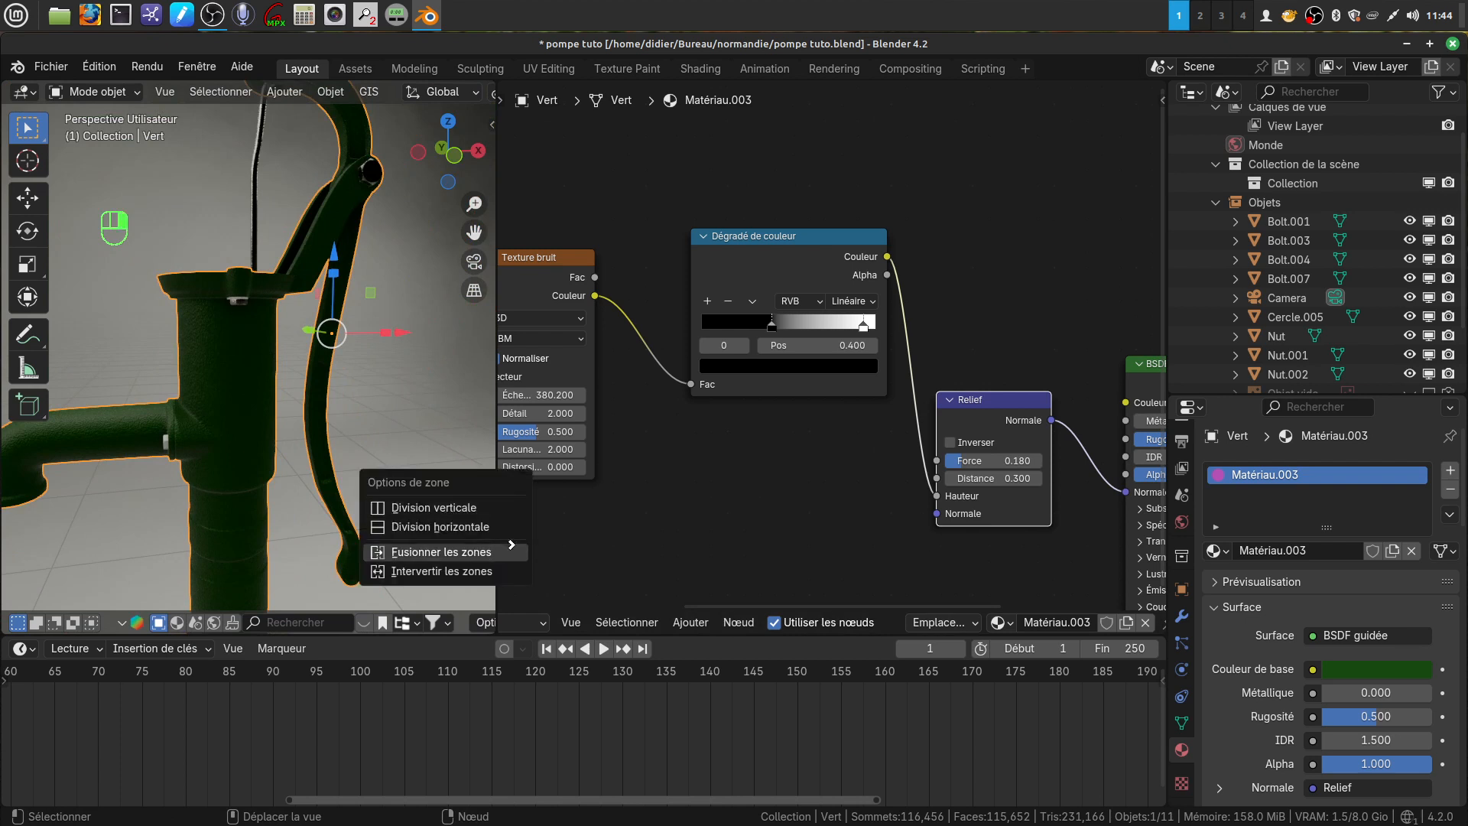
pyautogui.click(510, 544)
pyautogui.click(632, 515)
# Step: Examine the relief of the green paint on the pump's body and spout up close and from several angles
pyautogui.scroll(-4, 604, 431)
pyautogui.moveTo(574, 396); pyautogui.dragTo(656, 406, button='middle')
pyautogui.scroll(-2, 585, 347)
pyautogui.scroll(5, 567, 433)
pyautogui.scroll(5, 535, 459)
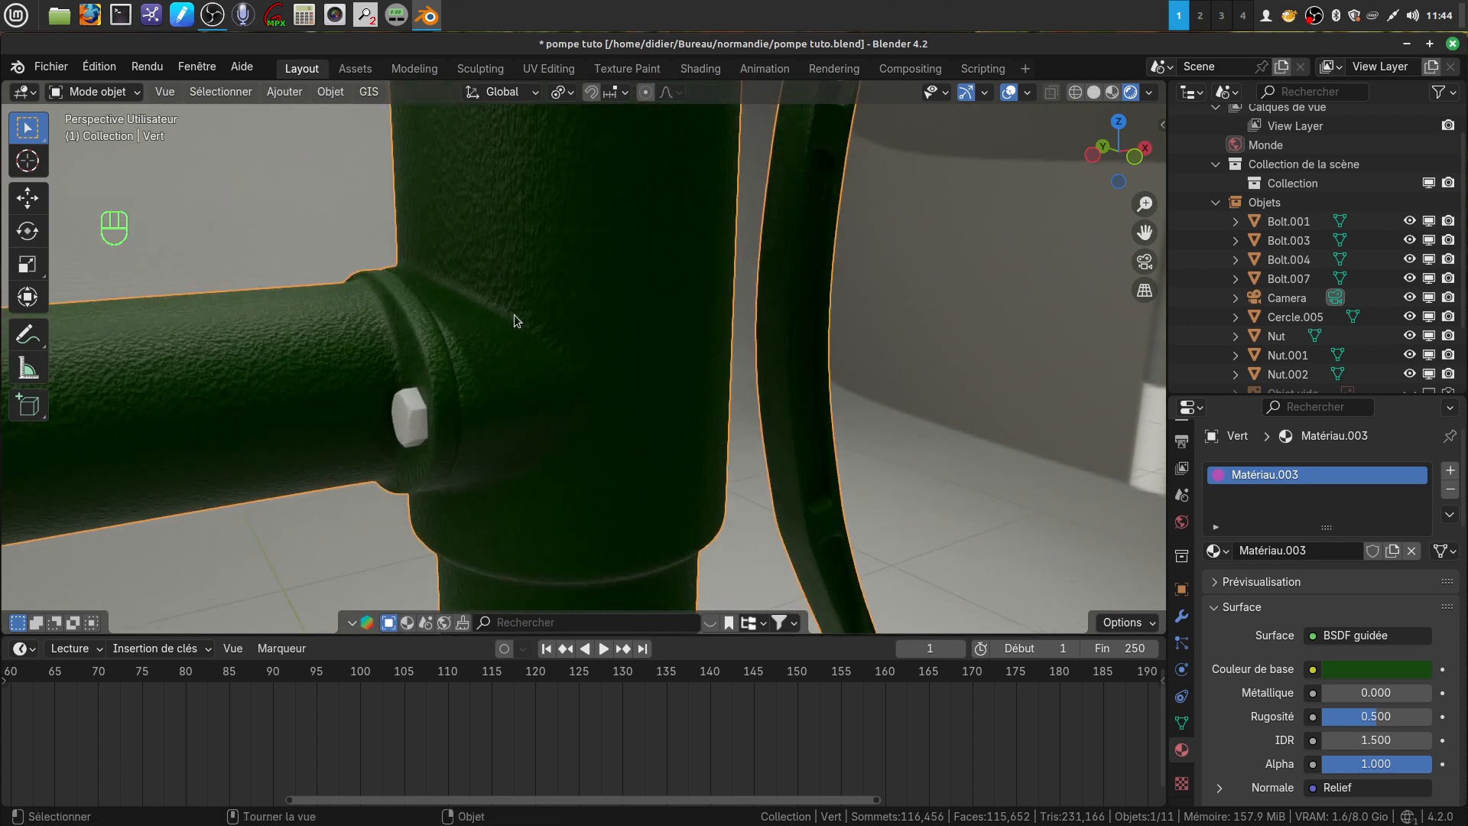
pyautogui.scroll(-4, 505, 344)
pyautogui.moveTo(498, 374)
pyautogui.keyDown('shift'); pyautogui.mouseDown(button='middle')
pyautogui.moveTo(566, 383)
pyautogui.moveTo(528, 336)
pyautogui.moveTo(540, 303)
pyautogui.moveTo(475, 333)
pyautogui.moveTo(467, 359)
pyautogui.moveTo(488, 388)
pyautogui.mouseUp(button='middle'); pyautogui.keyUp('shift')
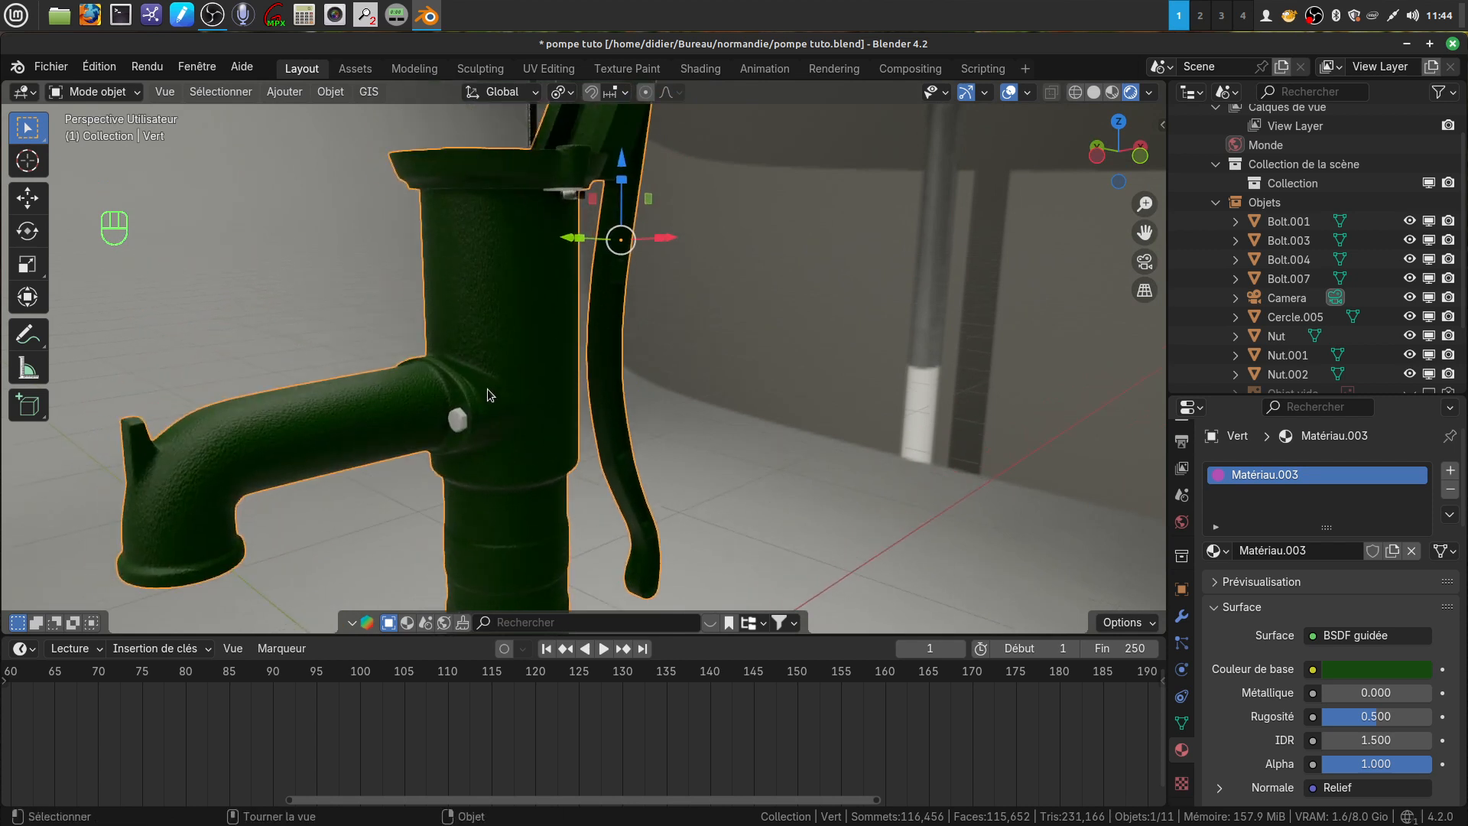
pyautogui.scroll(-3, 487, 388)
pyautogui.scroll(5, 507, 379)
pyautogui.keyDown('shift'); pyautogui.moveTo(538, 247); pyautogui.dragTo(566, 390, button='middle'); pyautogui.keyUp('shift')
pyautogui.moveTo(566, 305); pyautogui.dragTo(622, 406, button='middle')
pyautogui.scroll(-3, 618, 405)
pyautogui.keyDown('shift'); pyautogui.moveTo(589, 263); pyautogui.dragTo(481, 357, button='middle'); pyautogui.keyUp('shift')
# Step: Select Bolt.001, Bolt.003, Bolt.004 and Bolt.007 along the pump and join them into a single object (Combiner)
pyautogui.click(539, 355)
pyautogui.keyDown('shift'); pyautogui.click(334, 391); pyautogui.keyUp('shift')
pyautogui.scroll(-3, 649, 396)
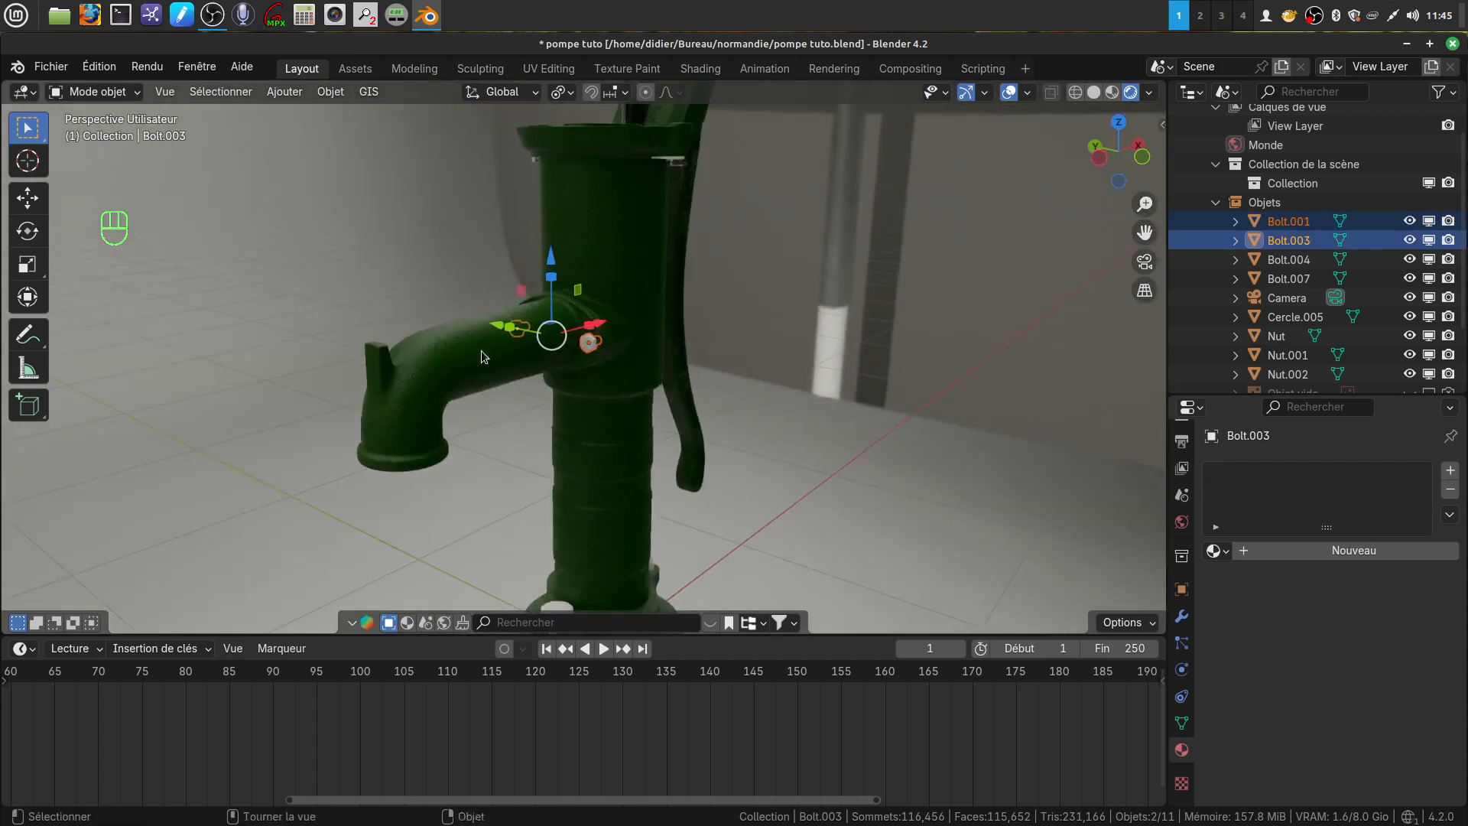
pyautogui.keyDown('shift'); pyautogui.moveTo(597, 351); pyautogui.dragTo(544, 127, button='middle'); pyautogui.keyUp('shift')
pyautogui.keyDown('shift'); pyautogui.click(475, 336); pyautogui.keyUp('shift')
pyautogui.moveTo(580, 338); pyautogui.dragTo(554, 433, button='middle')
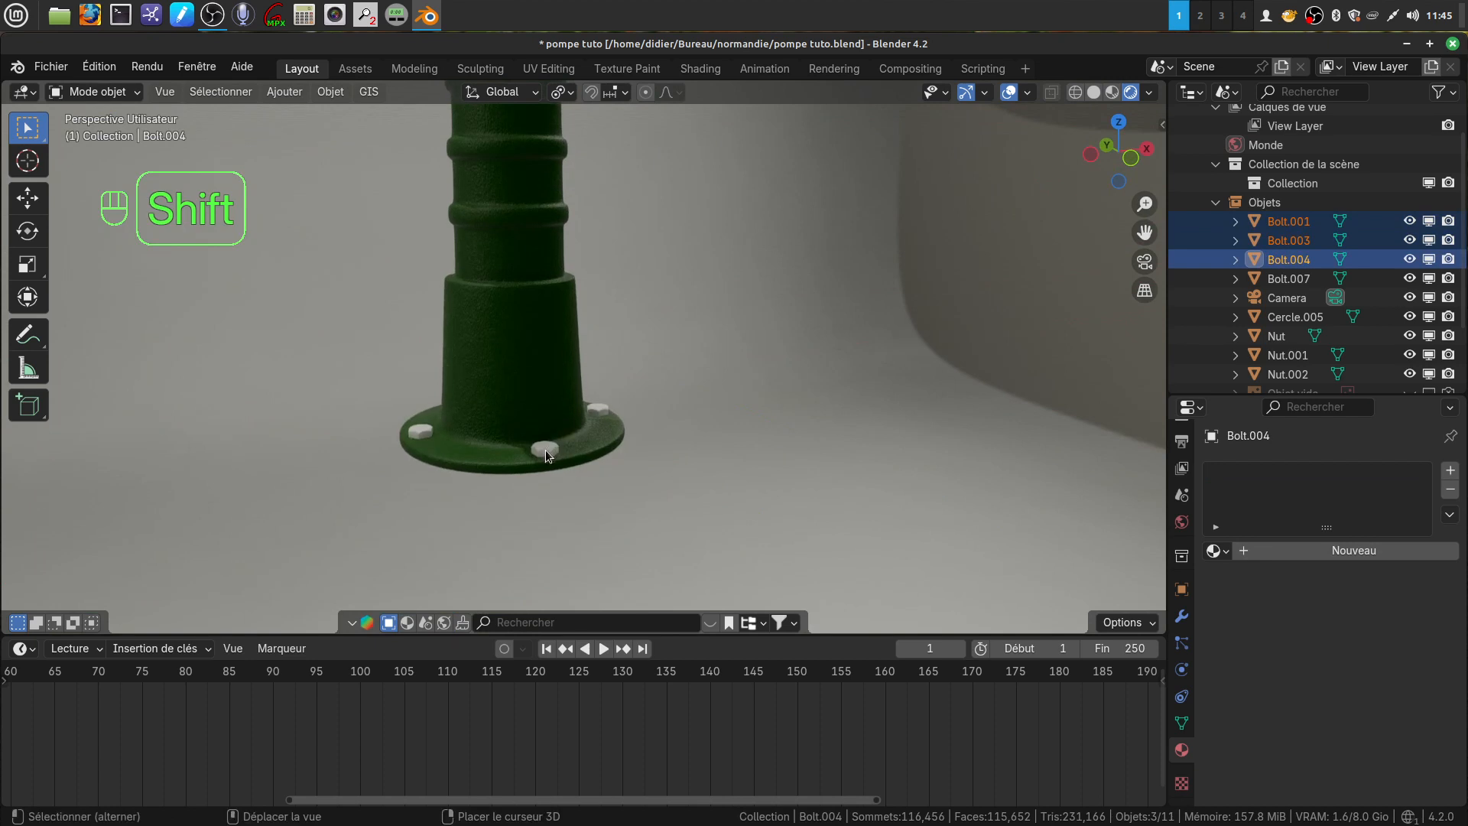
pyautogui.keyDown('shift'); pyautogui.click(544, 449); pyautogui.keyUp('shift')
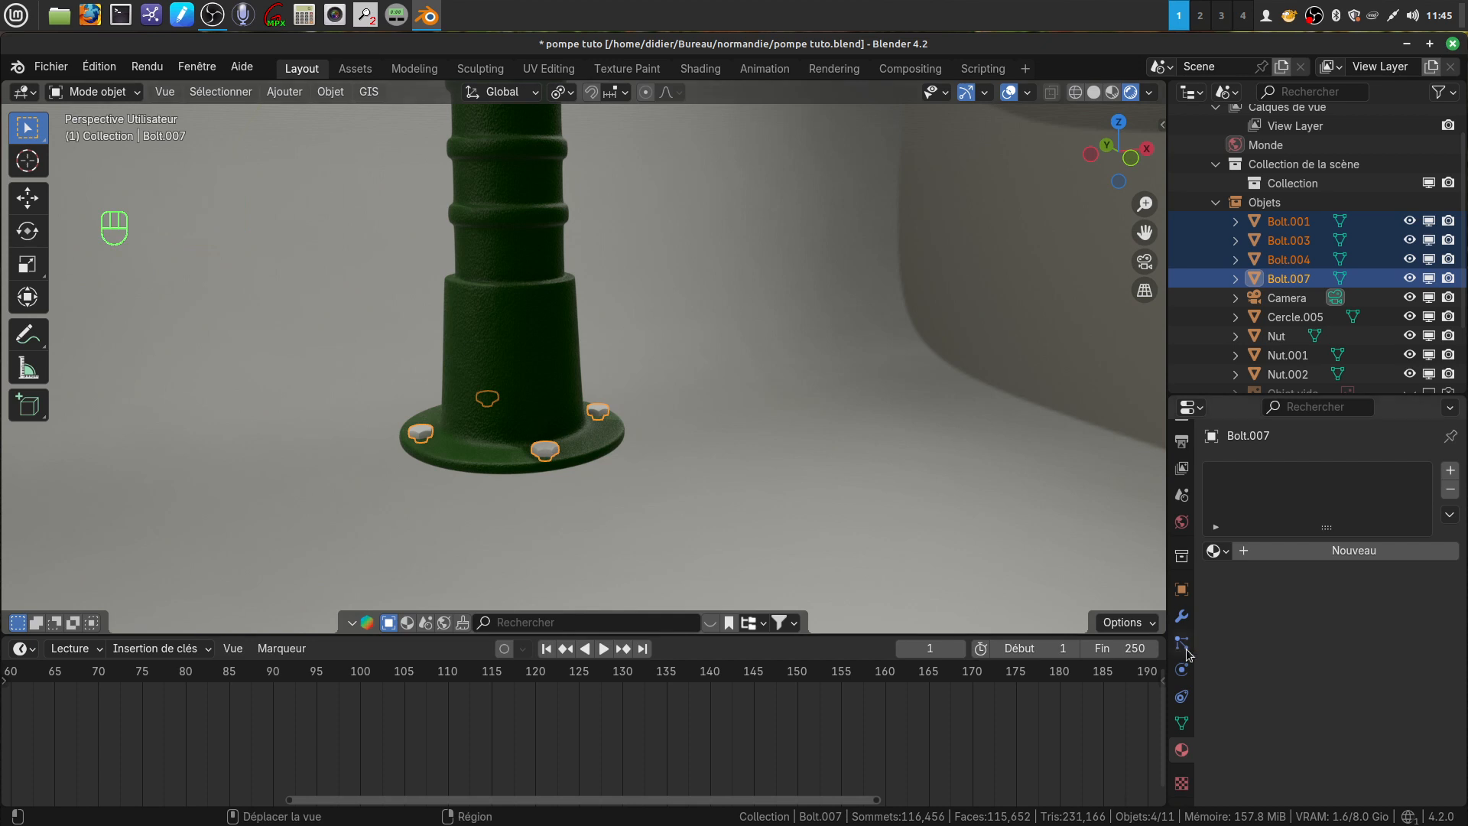
pyautogui.scroll(-6, 662, 397)
pyautogui.scroll(1, 663, 389)
pyautogui.rightClick(680, 314)
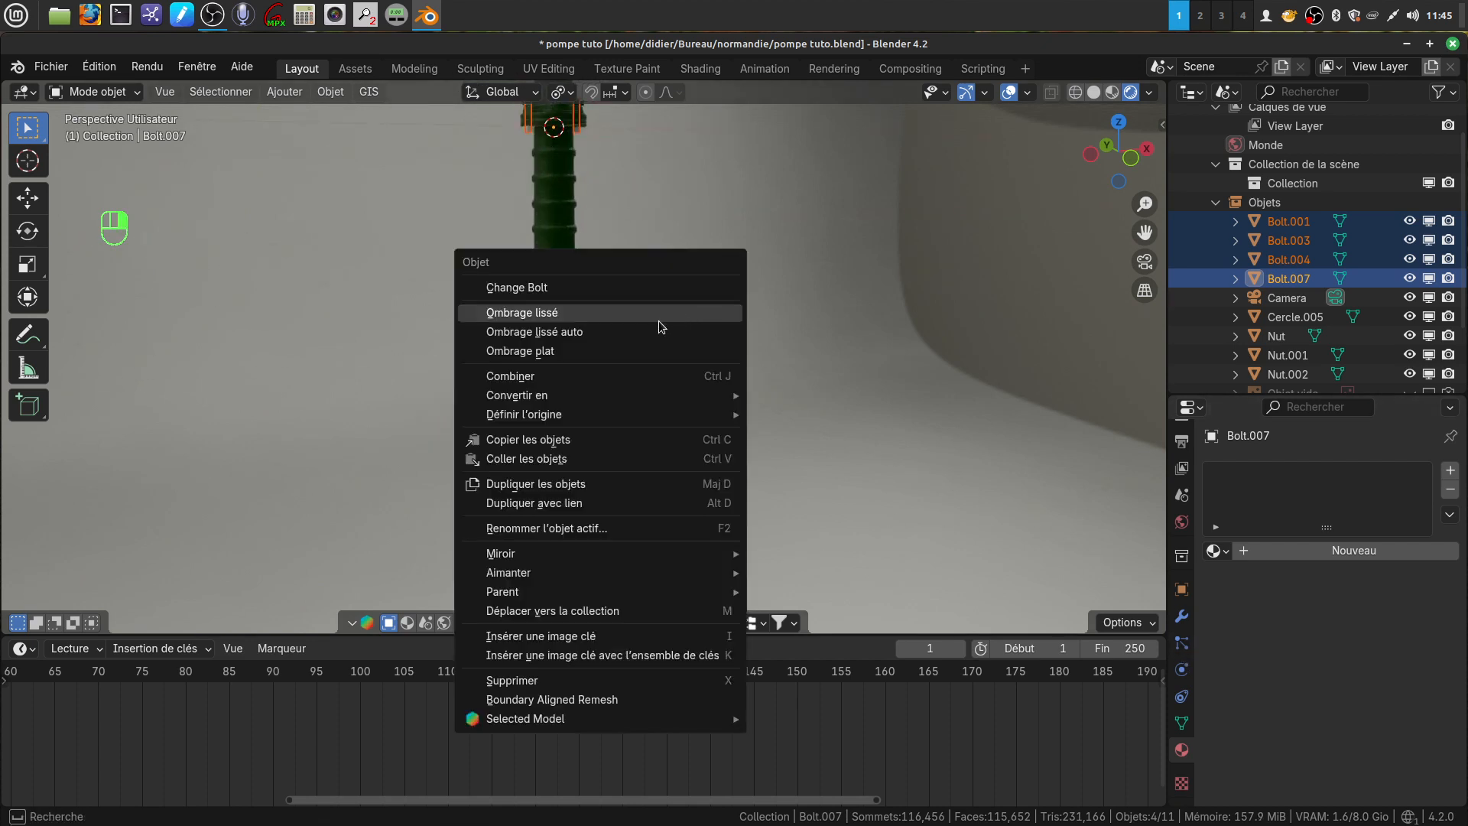
pyautogui.click(595, 376)
pyautogui.keyDown('shift'); pyautogui.moveTo(661, 316); pyautogui.dragTo(634, 516, button='middle'); pyautogui.keyUp('shift')
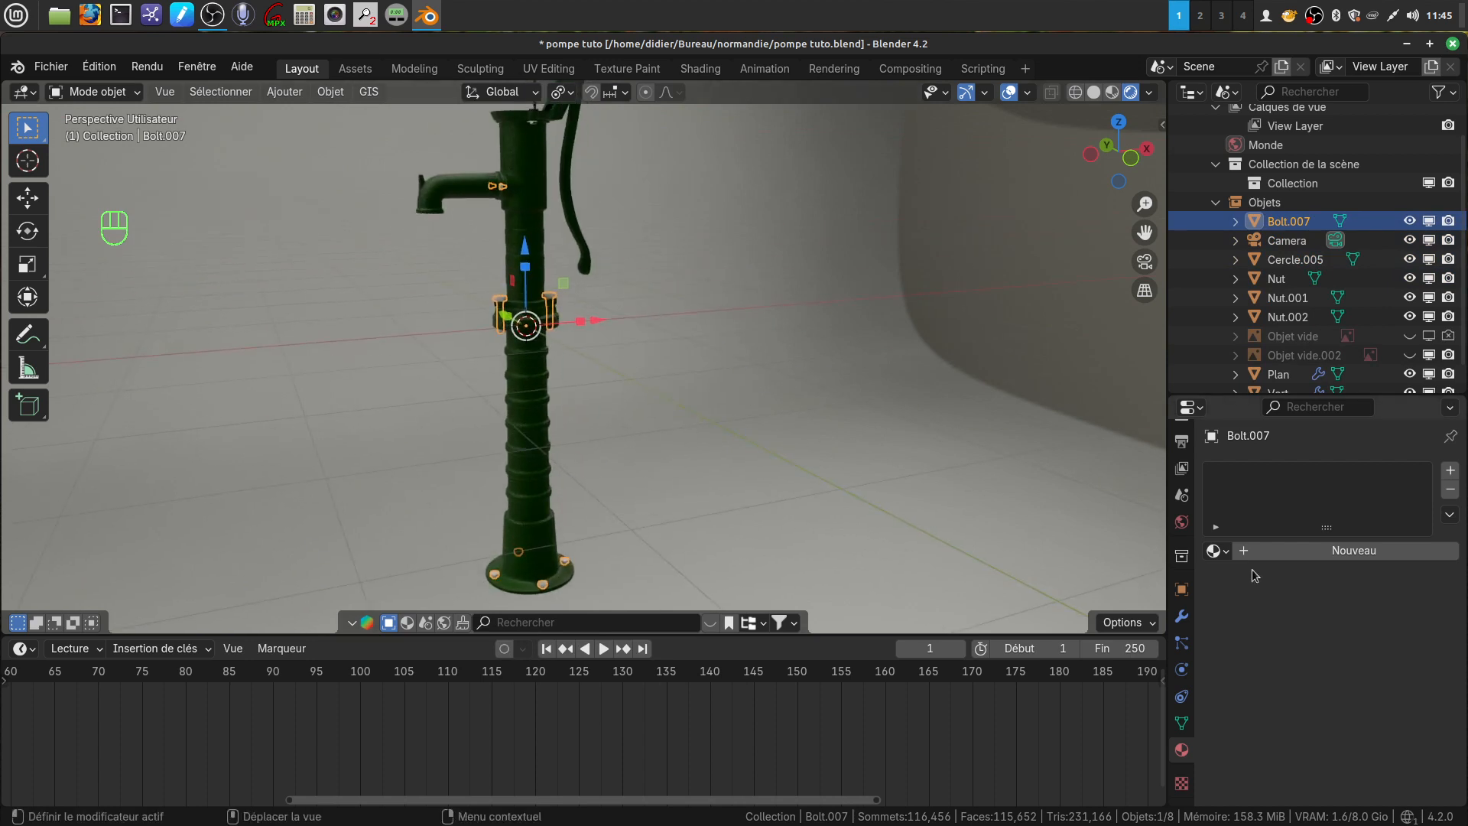
pyautogui.click(1218, 551)
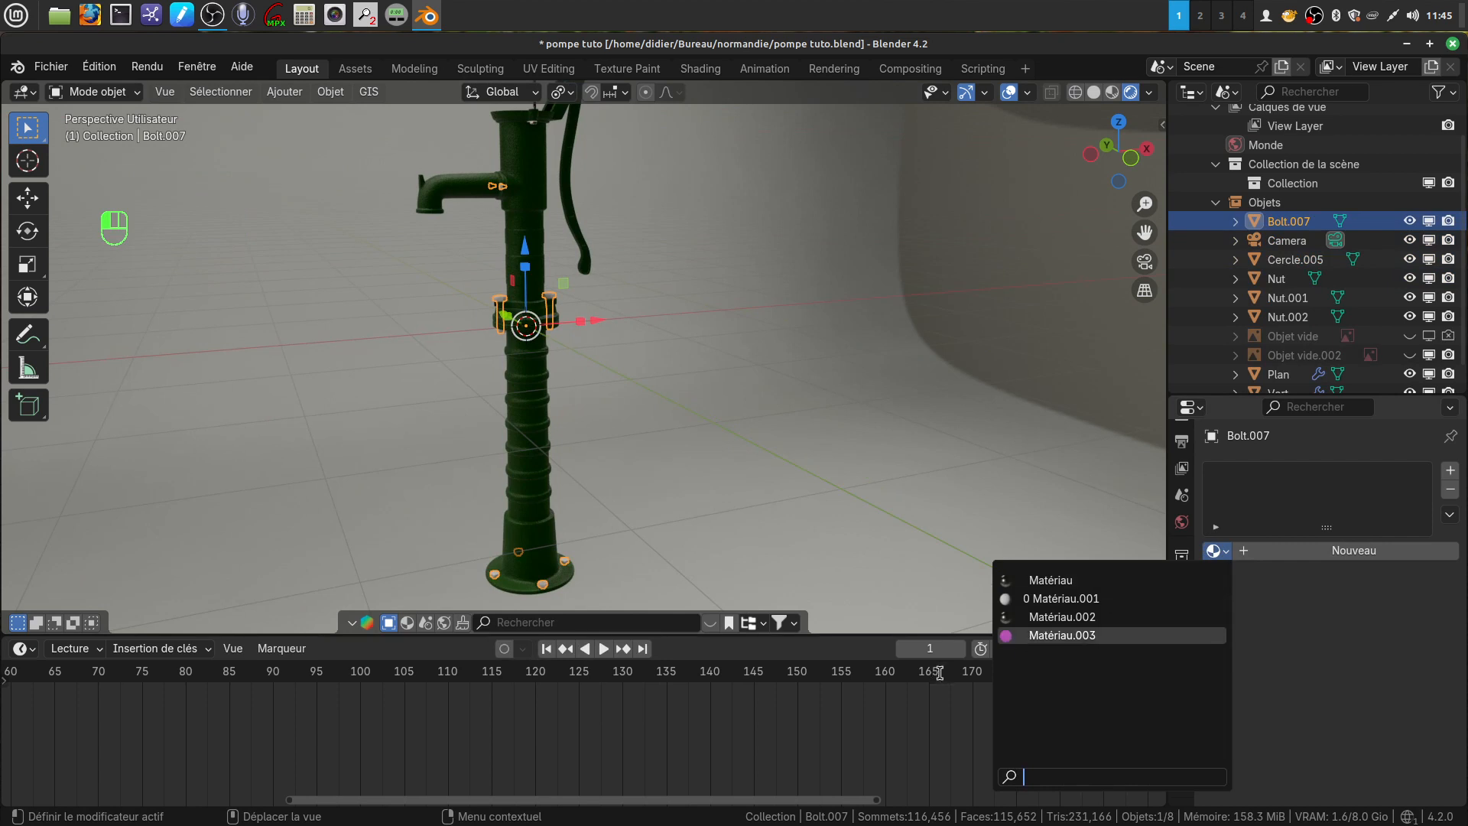
pyautogui.click(1035, 256)
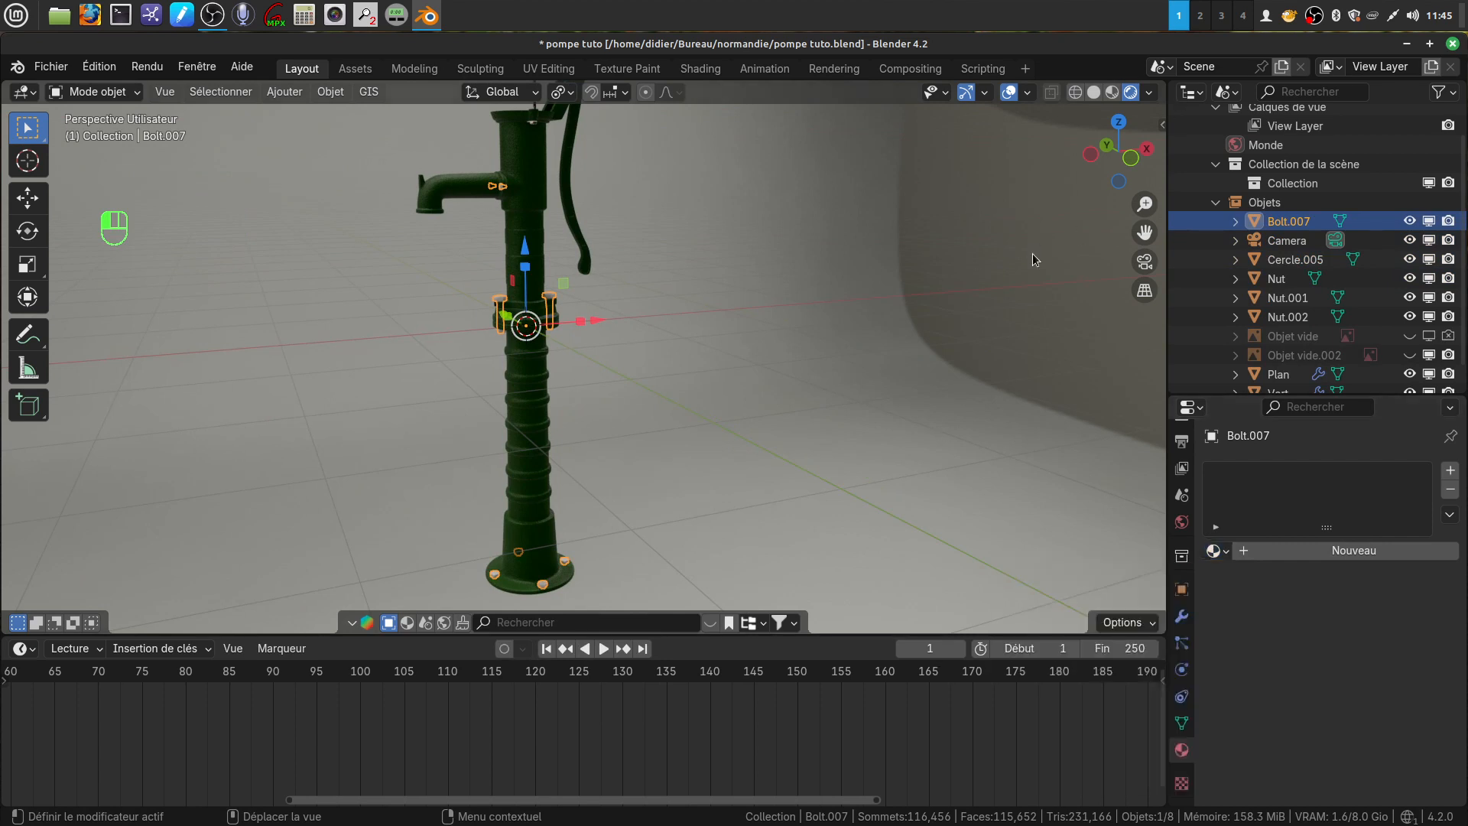
# Step: Split the 3D viewport vertically, turn the new area into a shader editor and hide its sidebar
pyautogui.moveTo(1162, 82); pyautogui.dragTo(430, 184)
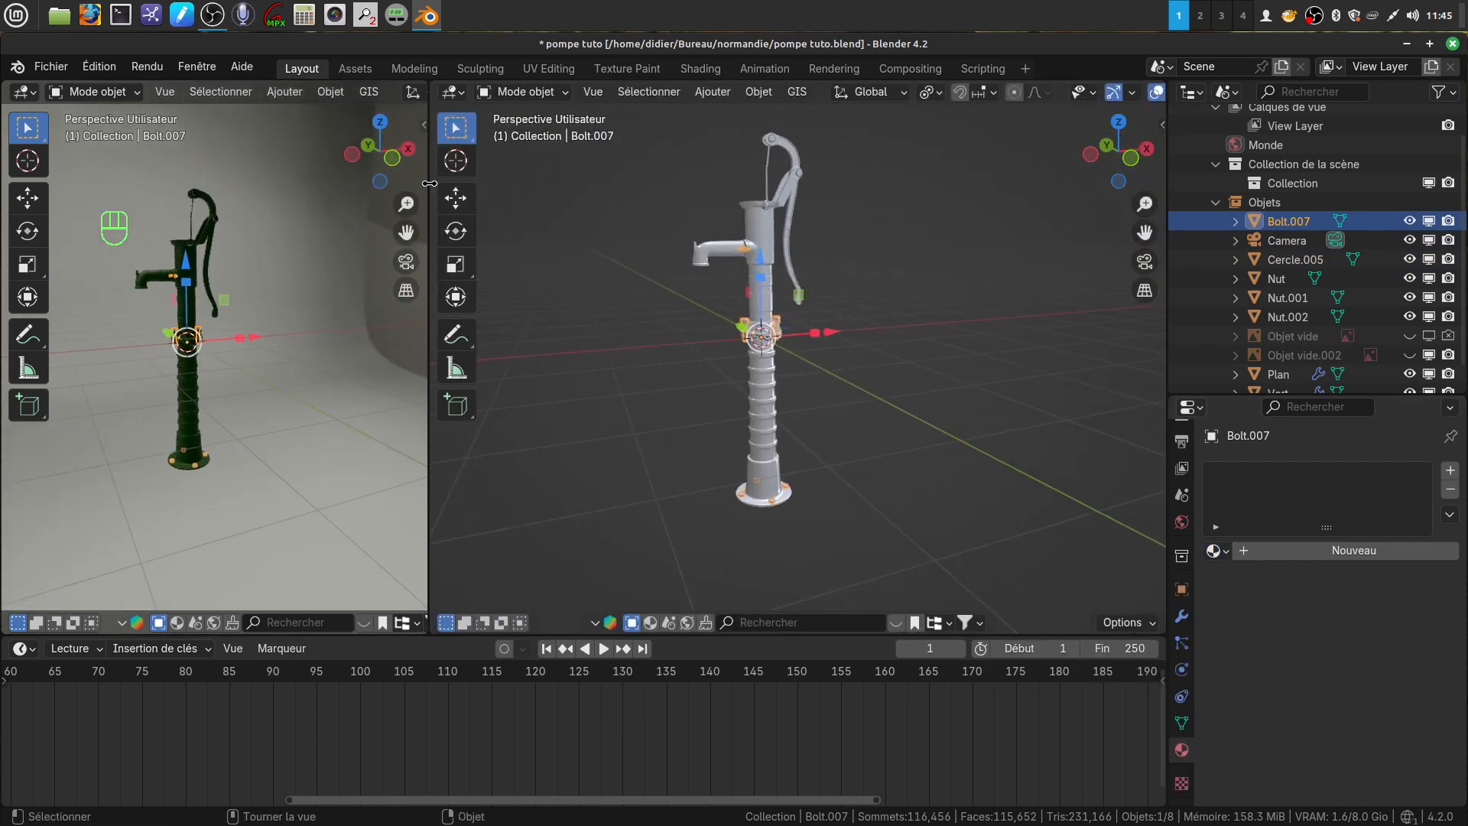
pyautogui.click(459, 94)
pyautogui.click(652, 347)
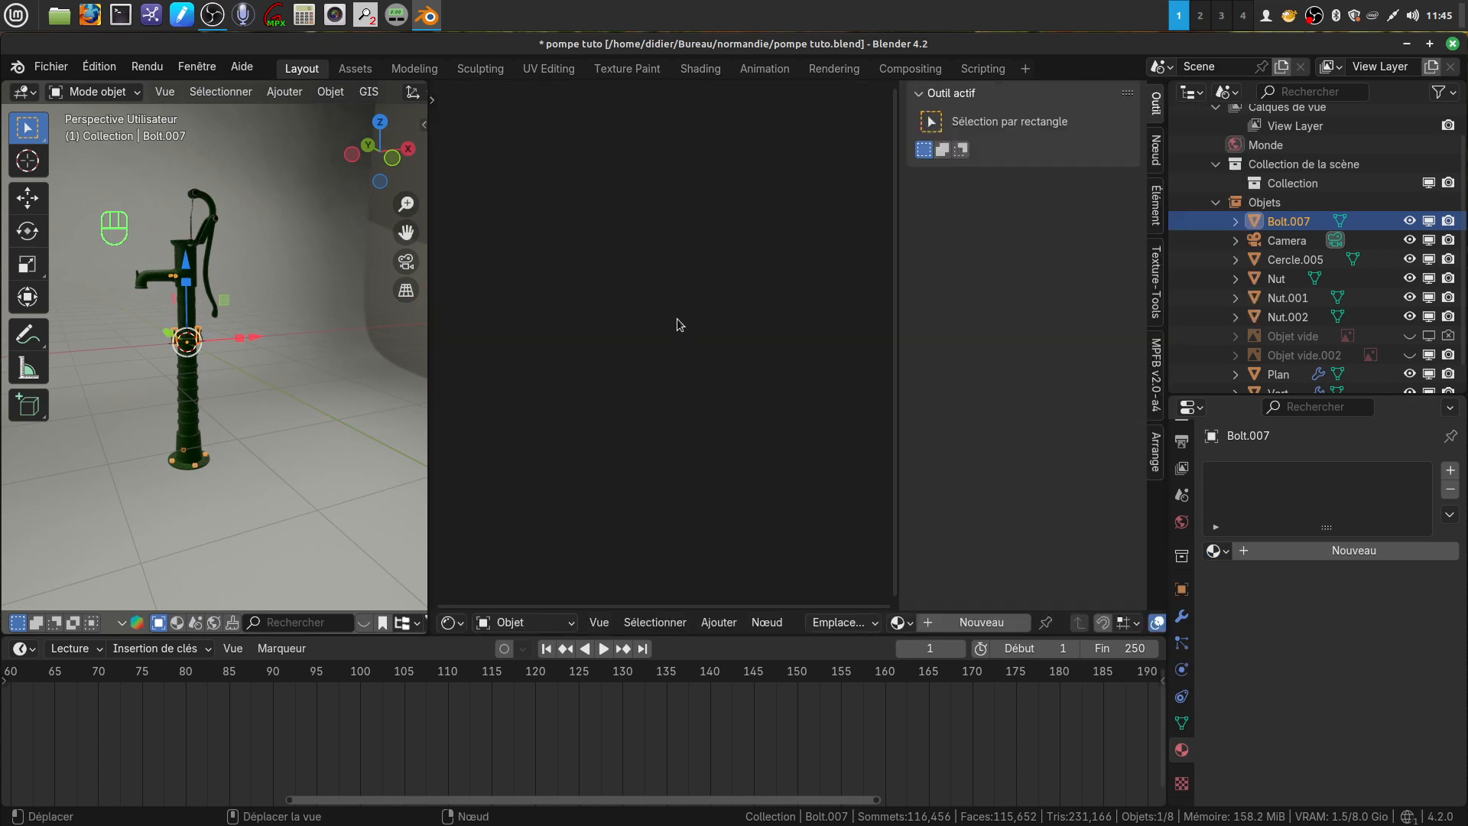
pyautogui.press('n')
# Step: Give the joined bolts the existing Matériau.003 material and make it an independent single-user copy
pyautogui.click(1217, 551)
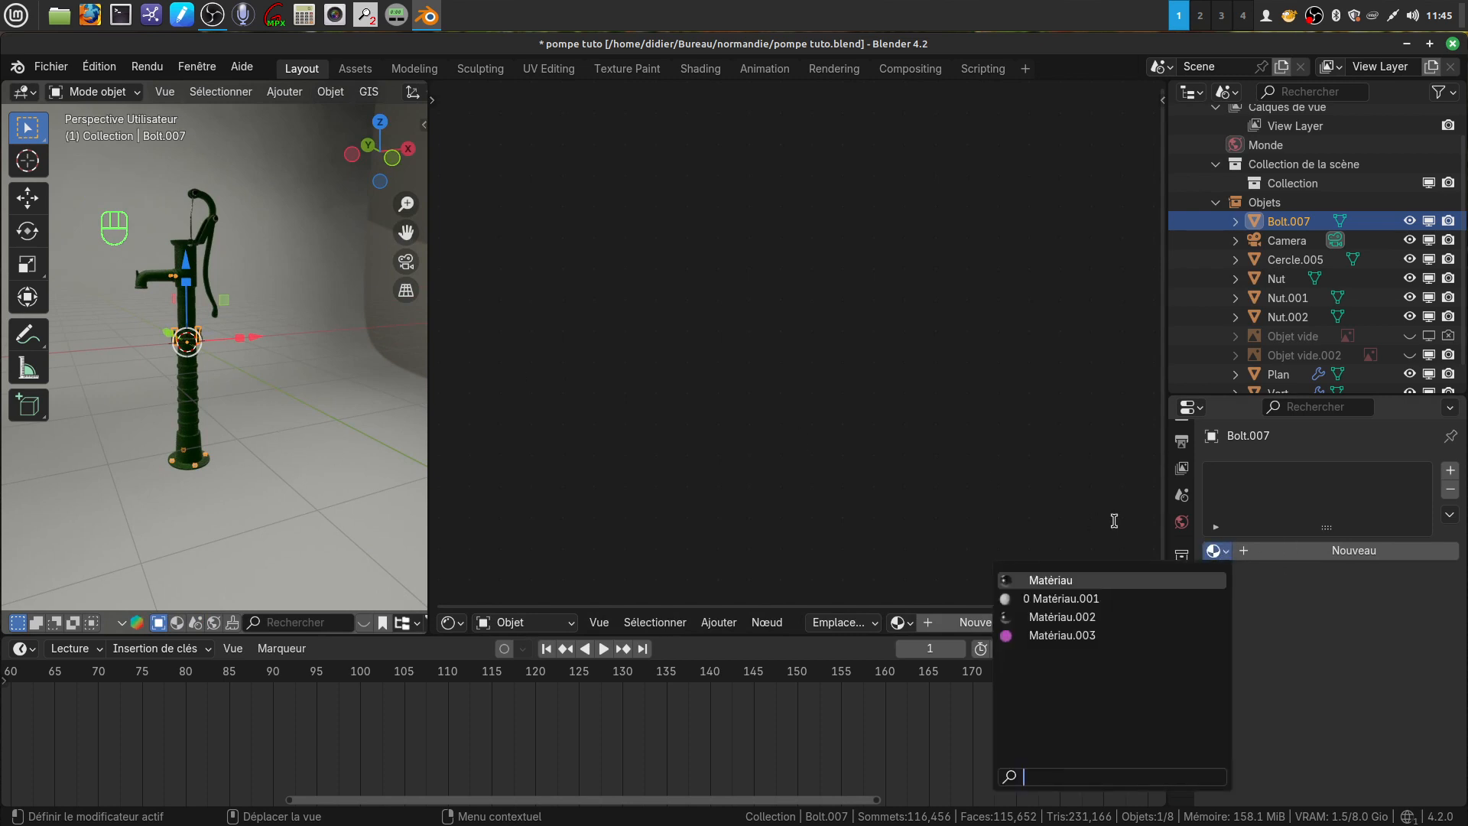
pyautogui.click(1219, 555)
pyautogui.click(1223, 556)
pyautogui.click(1223, 555)
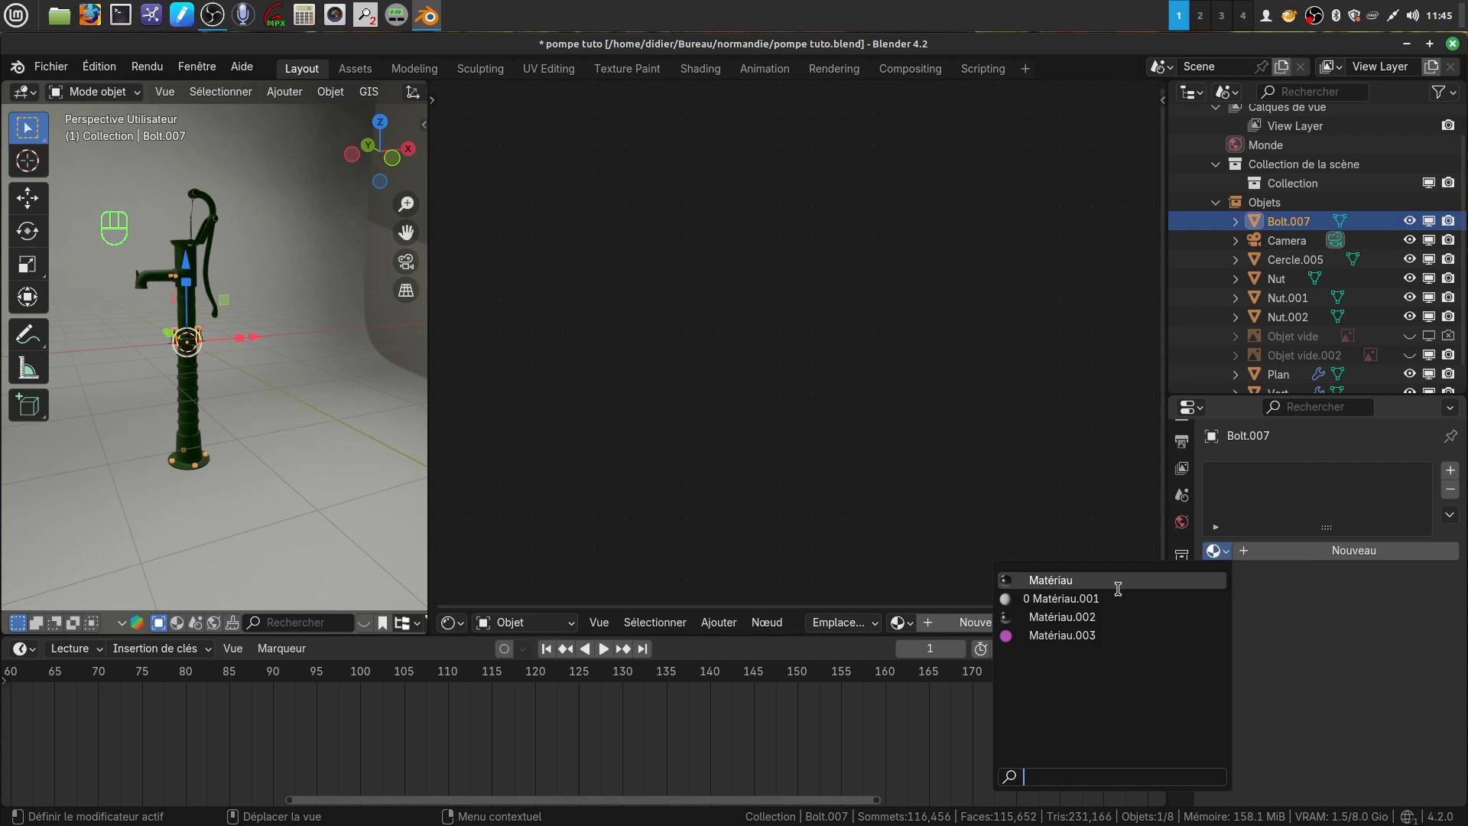
pyautogui.click(1120, 636)
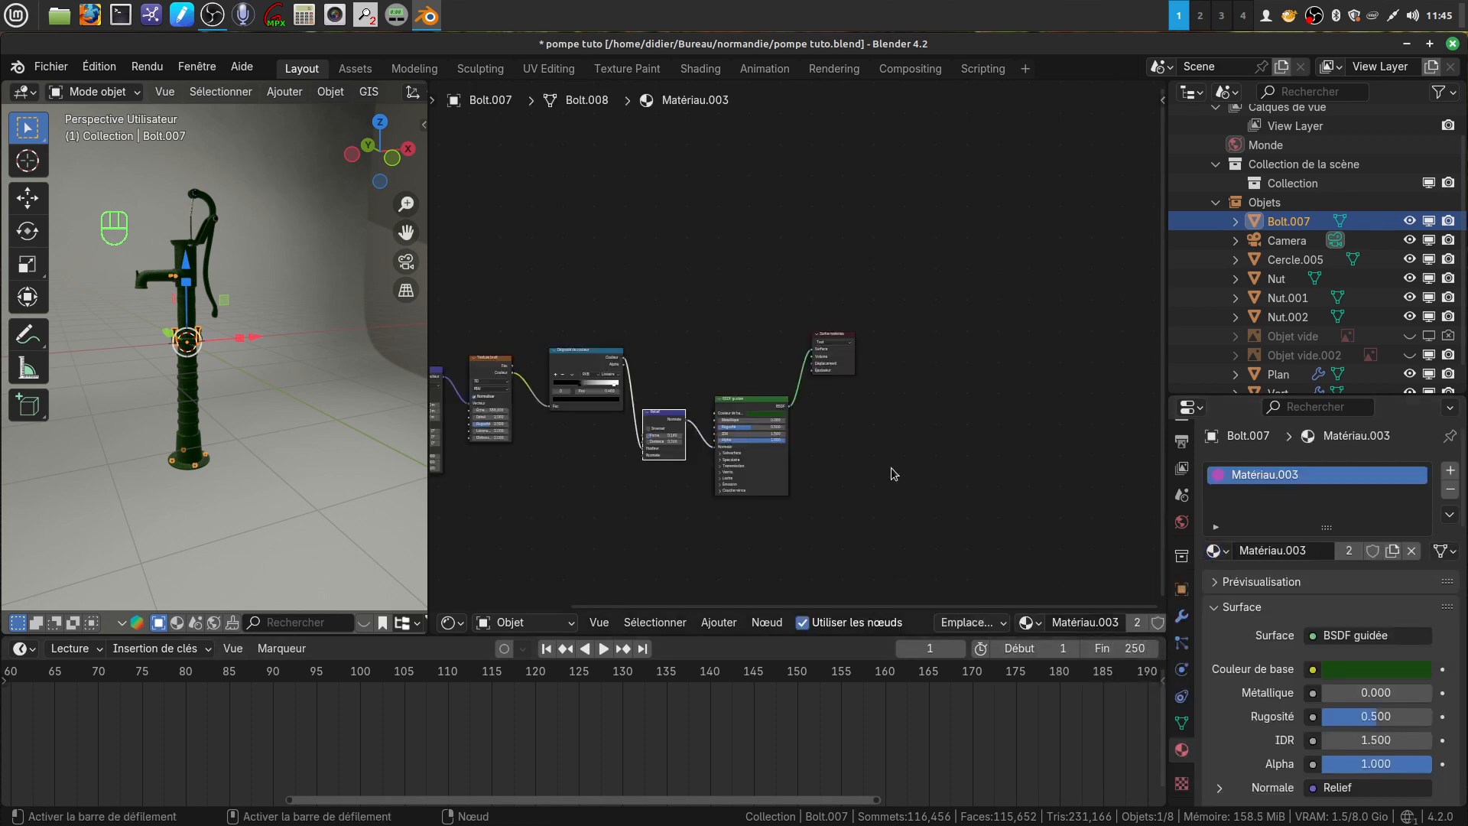
pyautogui.scroll(2, 917, 470)
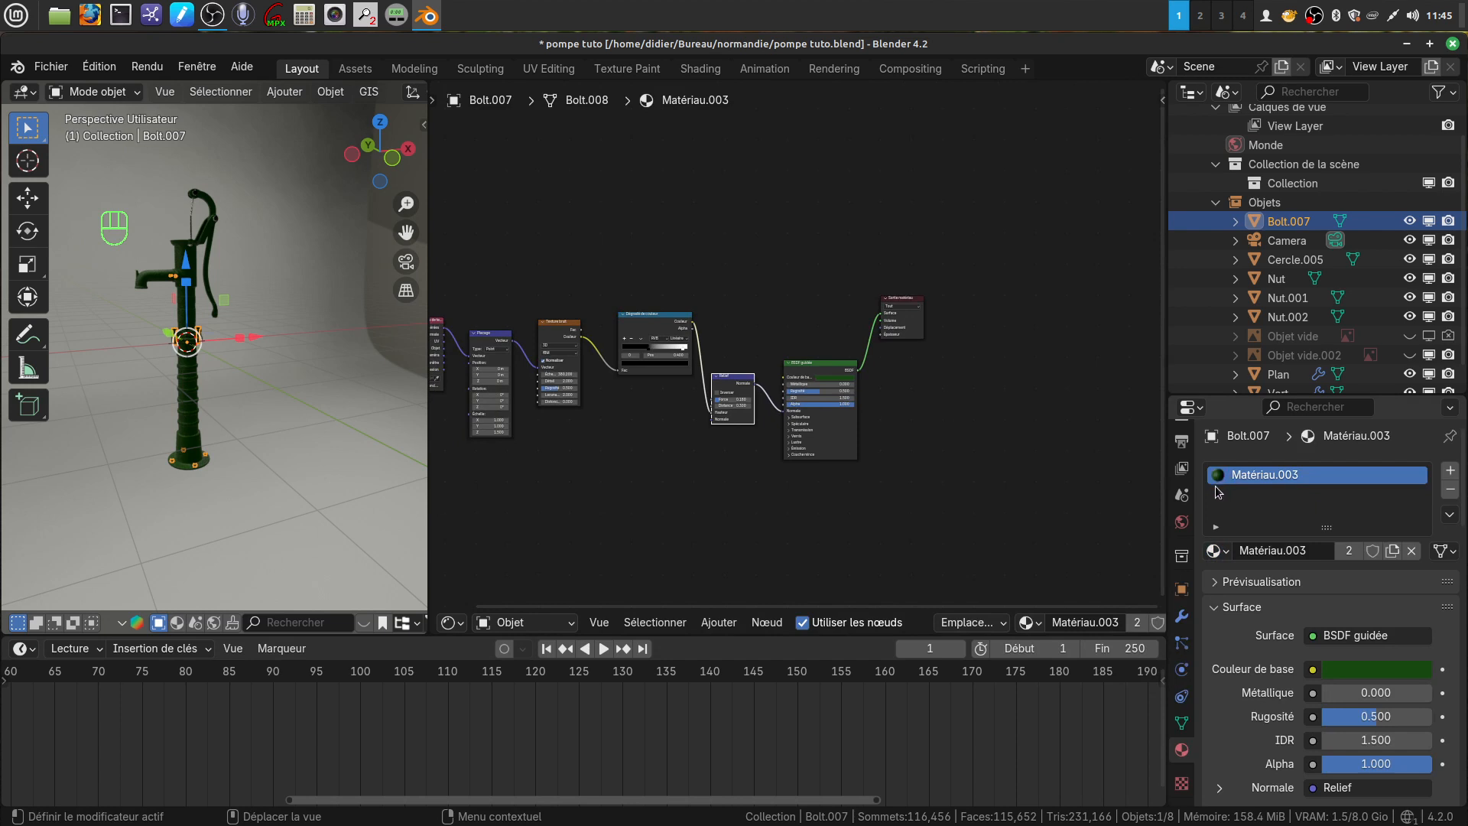
pyautogui.scroll(2, 916, 485)
pyautogui.moveTo(933, 529); pyautogui.dragTo(1024, 501, button='middle')
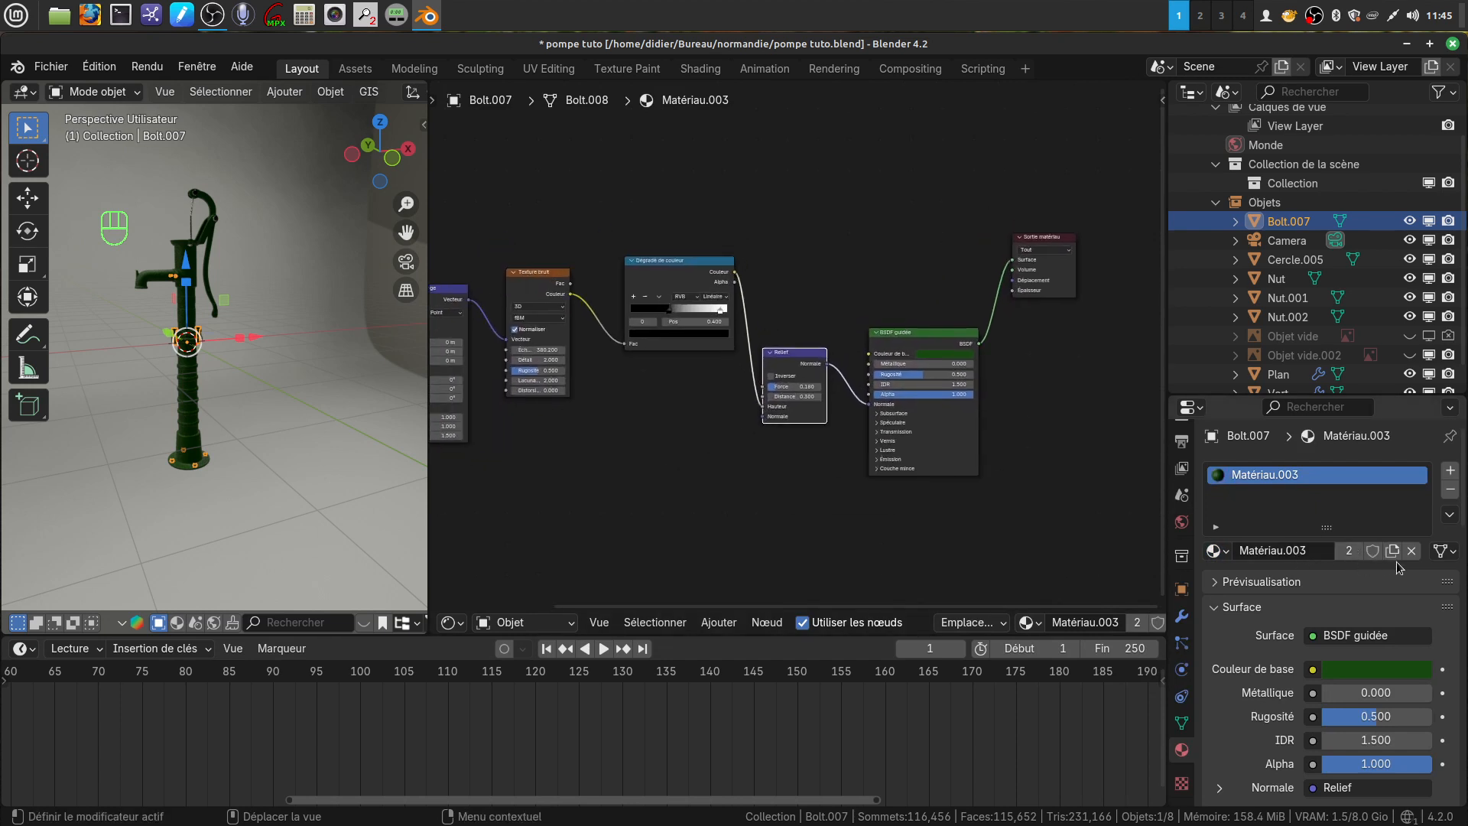
pyautogui.click(1392, 552)
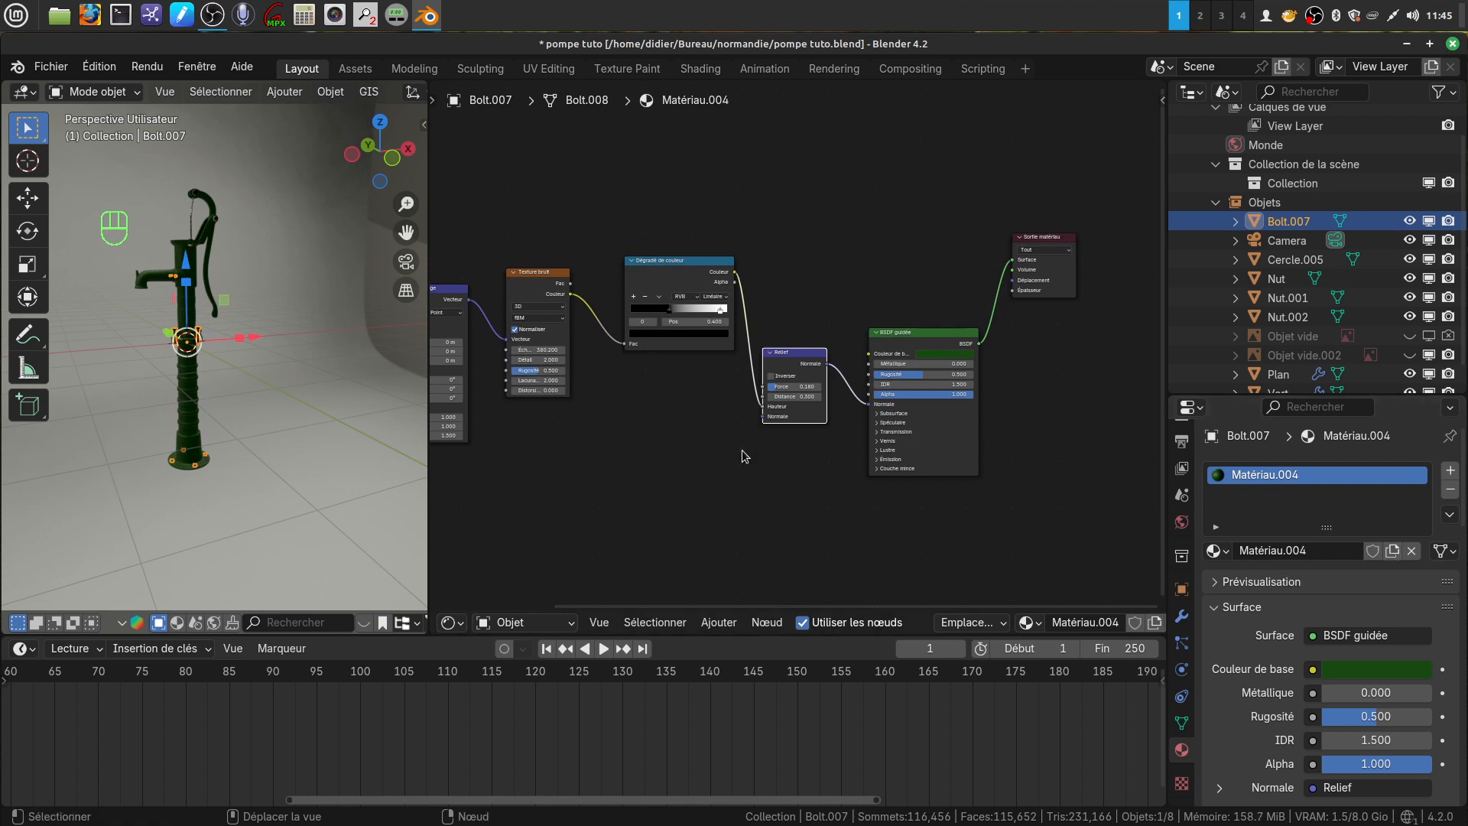
# Step: Disconnect the Relief node from the bolts' BSDF and delete the coordinate, mapping, noise texture, colour ramp and Relief nodes
pyautogui.press('Home')
pyautogui.moveTo(922, 431); pyautogui.dragTo(834, 469)
pyautogui.scroll(-5, 795, 471)
pyautogui.moveTo(661, 397); pyautogui.dragTo(687, 396, button='middle')
pyautogui.moveTo(464, 200); pyautogui.dragTo(876, 490)
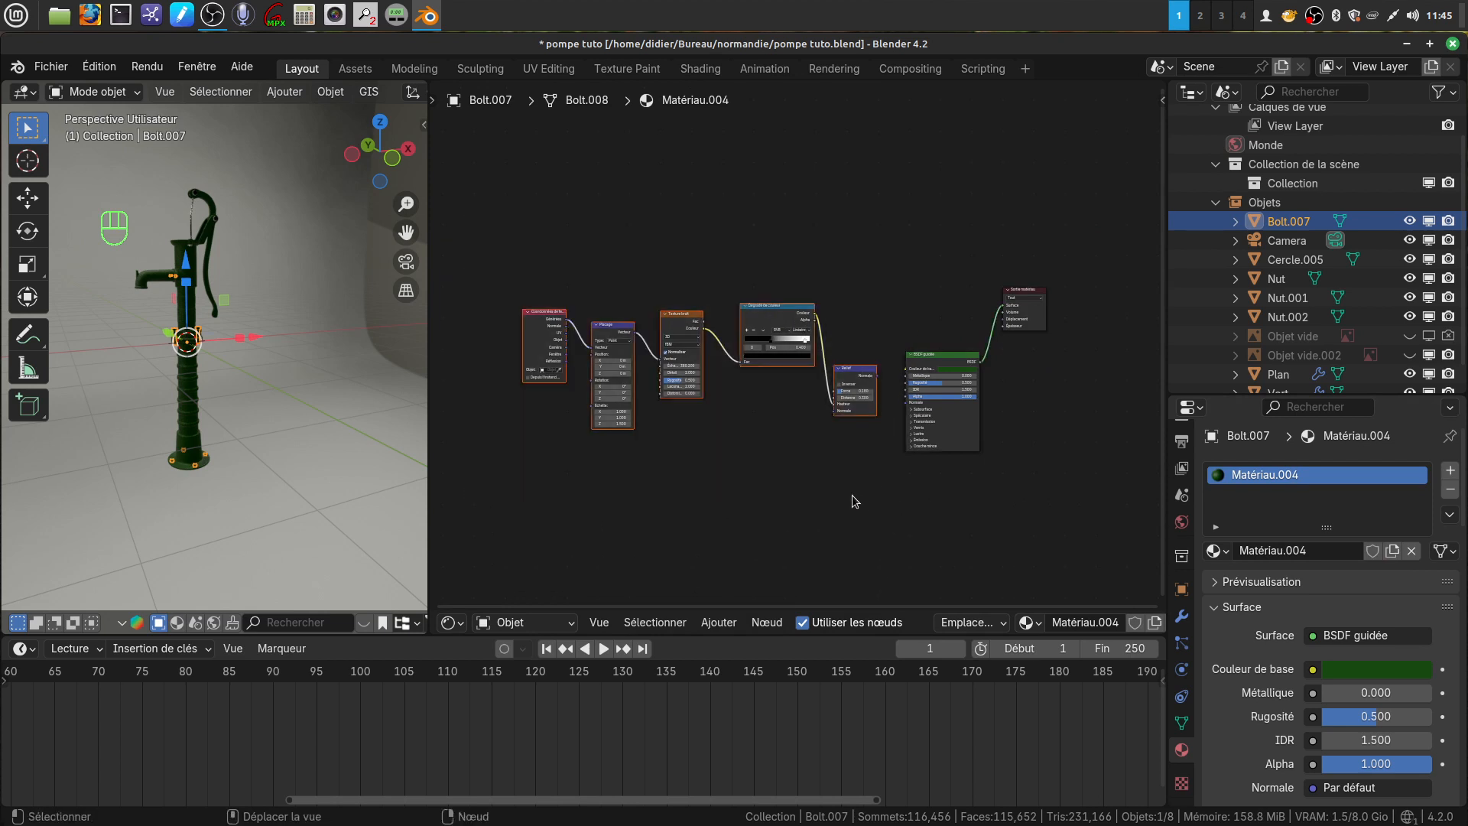
pyautogui.press('x')
# Step: Widen the 3D viewport at the shader editor's expense and deselect the bolts
pyautogui.scroll(4, 245, 429)
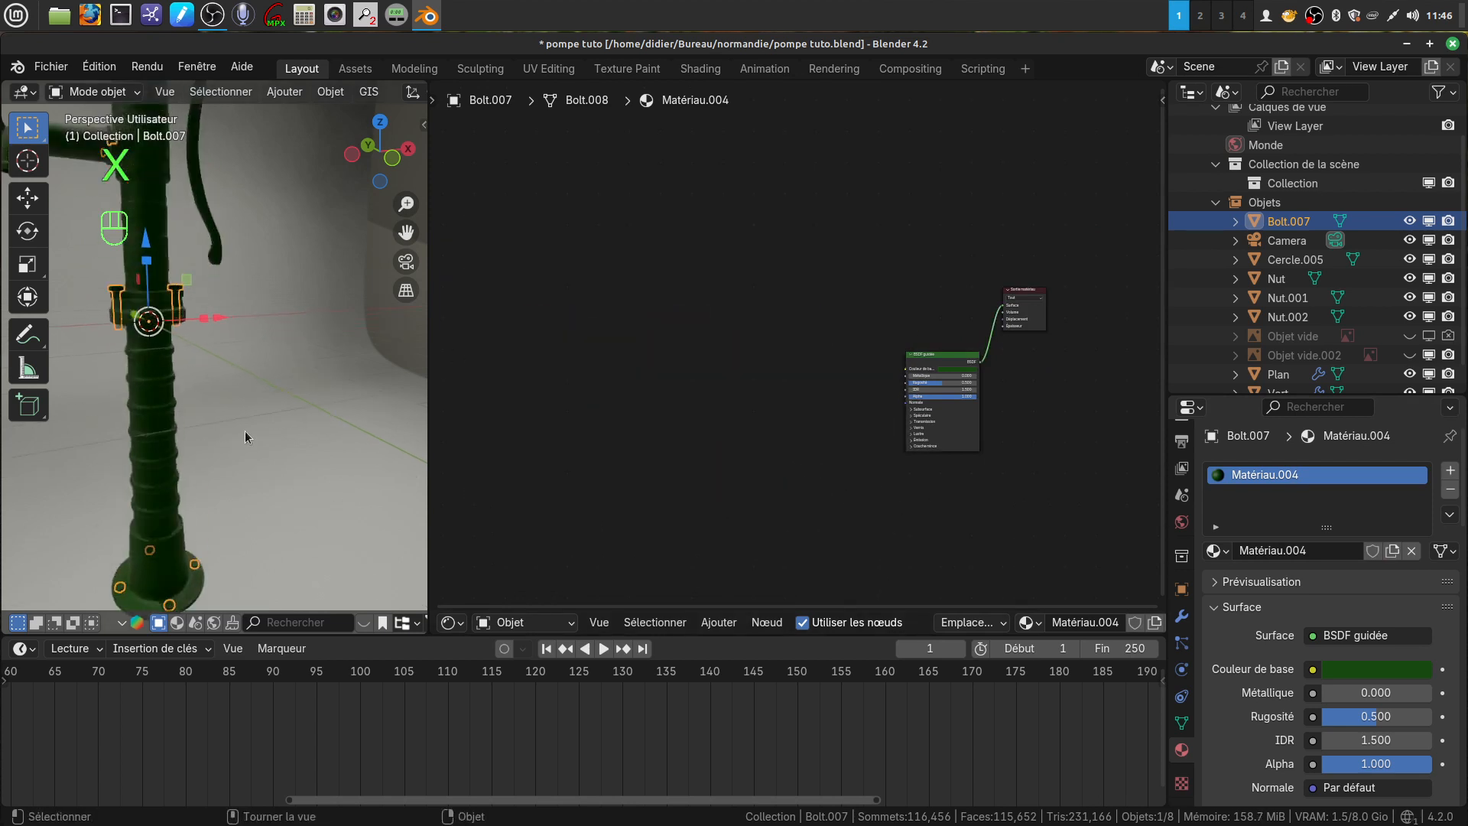
pyautogui.moveTo(428, 413); pyautogui.dragTo(805, 417)
pyautogui.click(606, 462)
# Step: Select the Plan object under the pump's upper flange and assign it the existing material Matériau
pyautogui.moveTo(409, 406); pyautogui.dragTo(462, 325, button='middle')
pyautogui.scroll(6, 428, 406)
pyautogui.keyDown('shift'); pyautogui.moveTo(462, 325); pyautogui.dragTo(527, 337, button='middle'); pyautogui.keyUp('shift')
pyautogui.scroll(7, 418, 456)
pyautogui.keyDown('shift'); pyautogui.moveTo(466, 367); pyautogui.dragTo(550, 321, button='middle'); pyautogui.keyUp('shift')
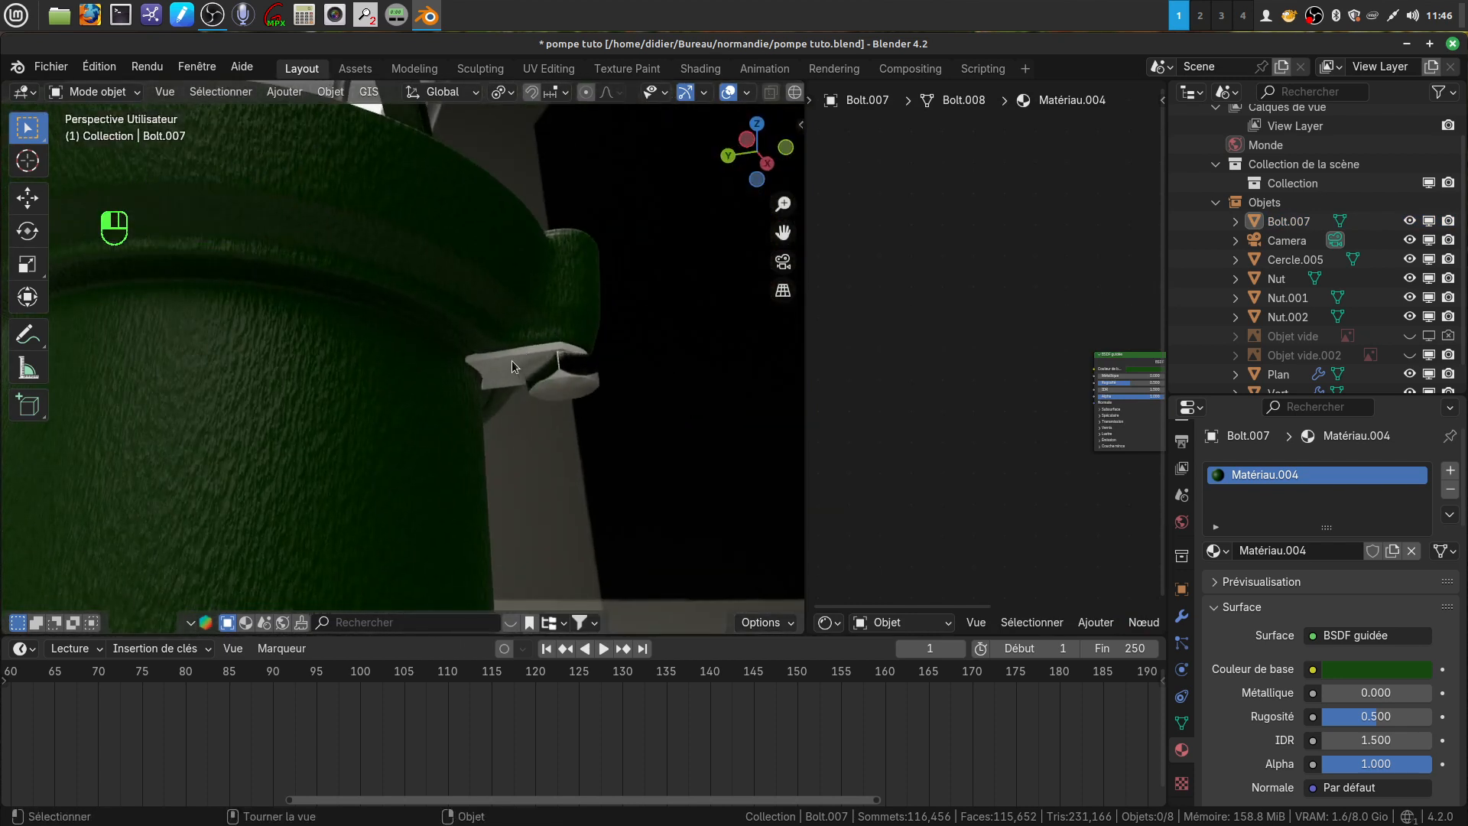
pyautogui.click(512, 360)
pyautogui.scroll(-5, 481, 371)
pyautogui.keyDown('shift'); pyautogui.moveTo(452, 379); pyautogui.dragTo(321, 425, button='middle'); pyautogui.keyUp('shift')
pyautogui.scroll(-3, 487, 384)
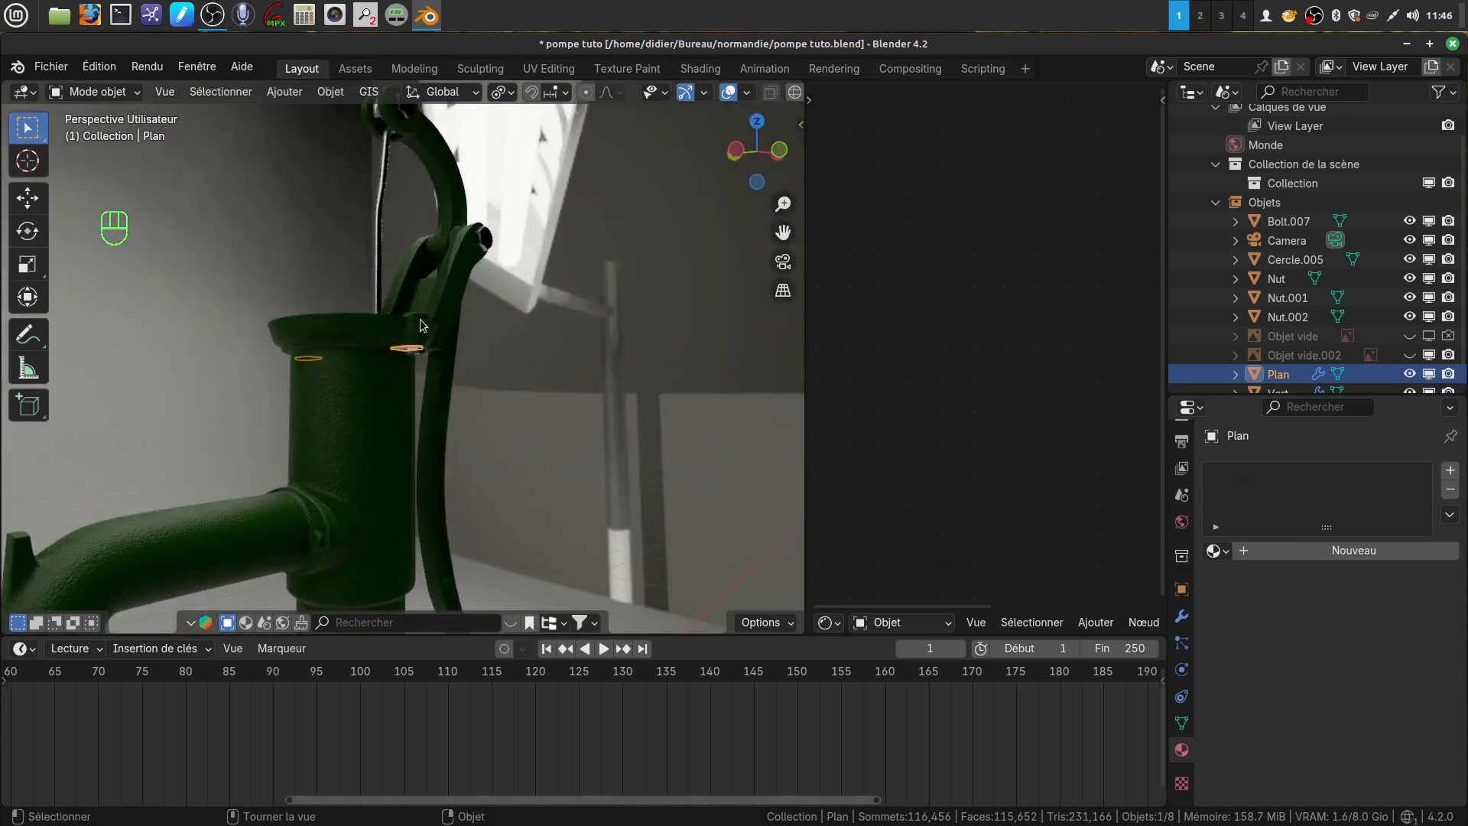
pyautogui.moveTo(471, 254); pyautogui.dragTo(410, 283, button='middle')
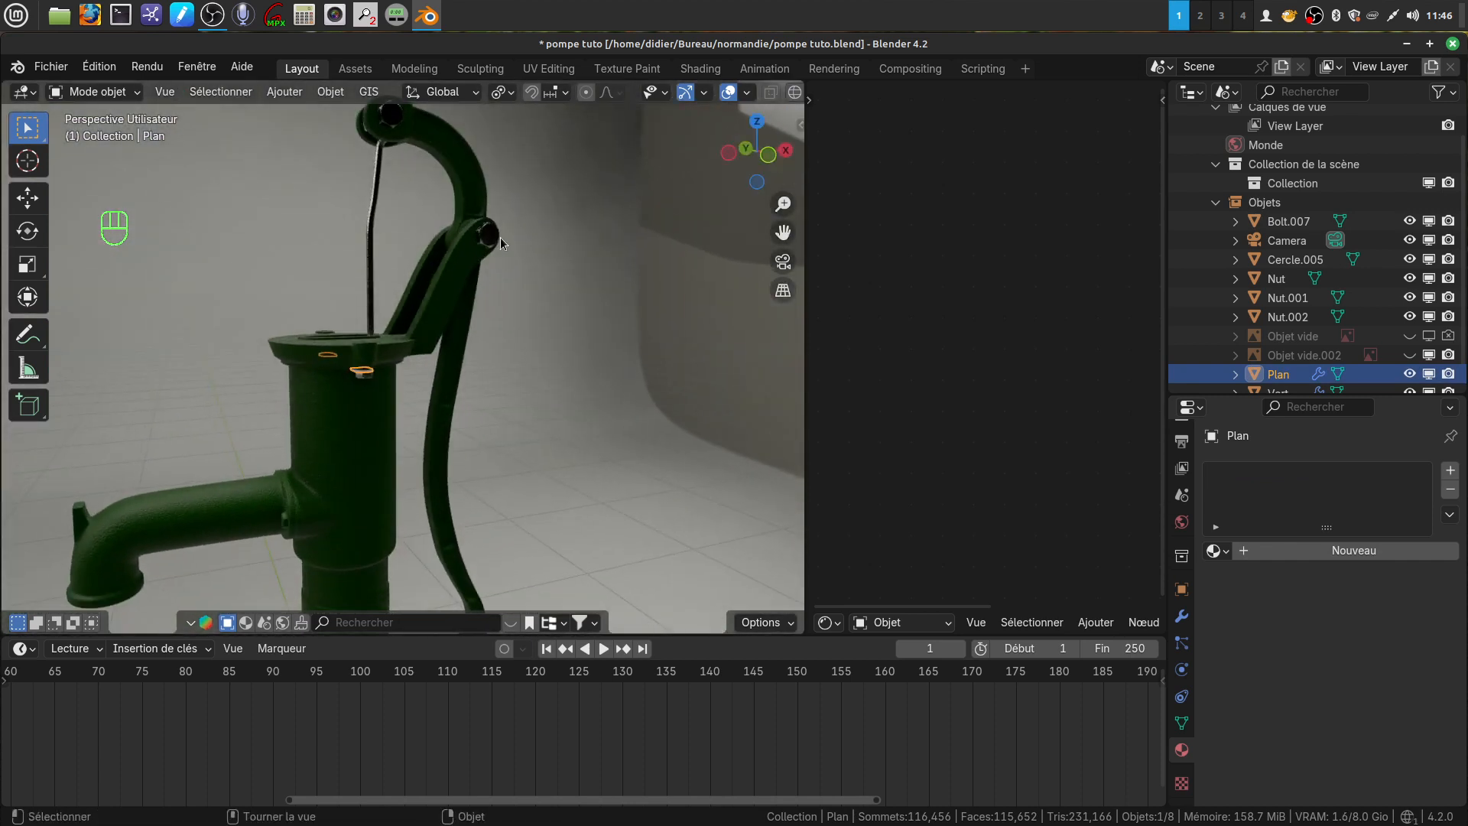
pyautogui.keyDown('shift'); pyautogui.moveTo(498, 241); pyautogui.dragTo(389, 255, button='middle'); pyautogui.keyUp('shift')
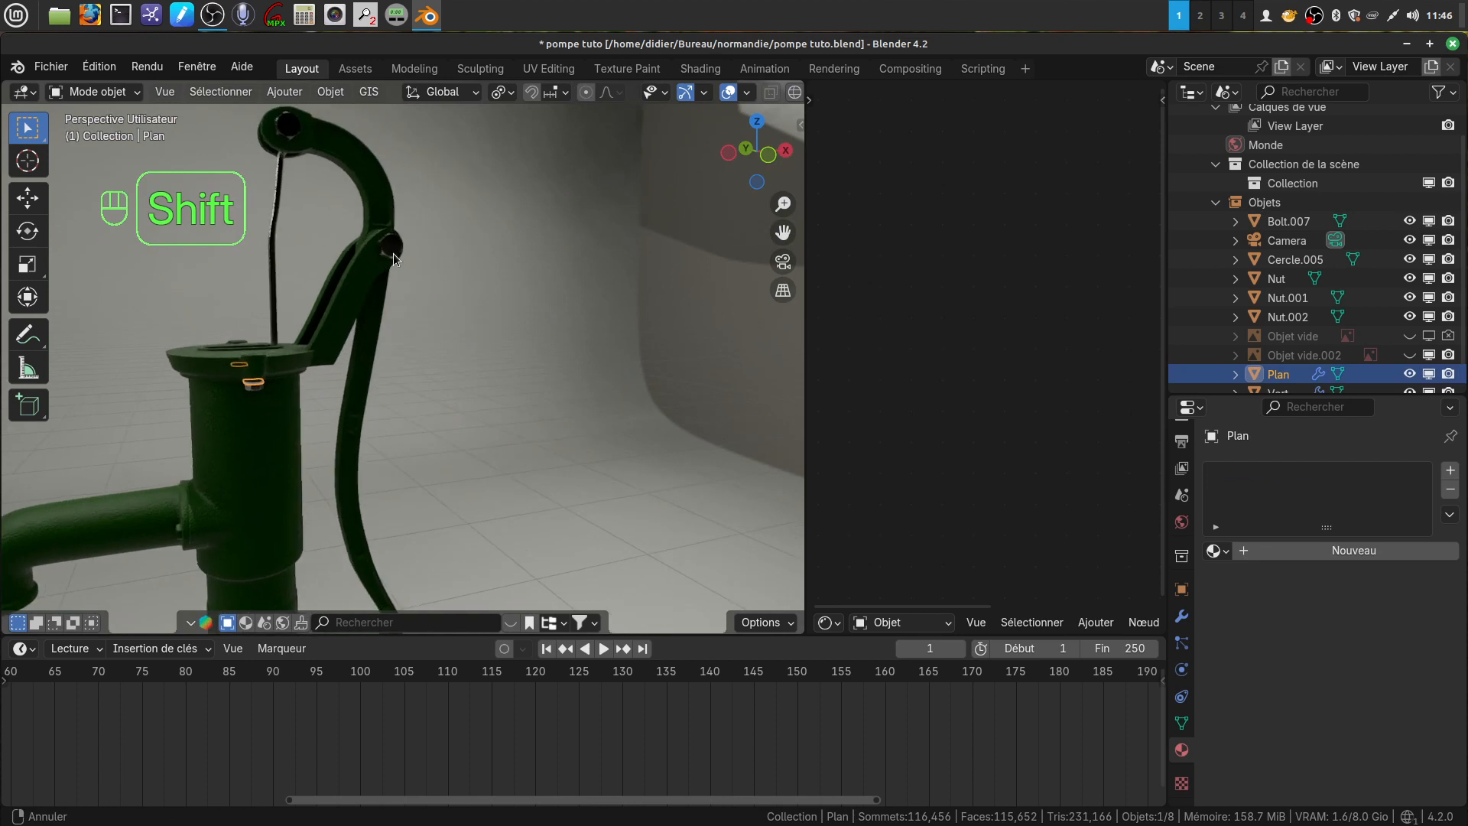
pyautogui.click(1227, 551)
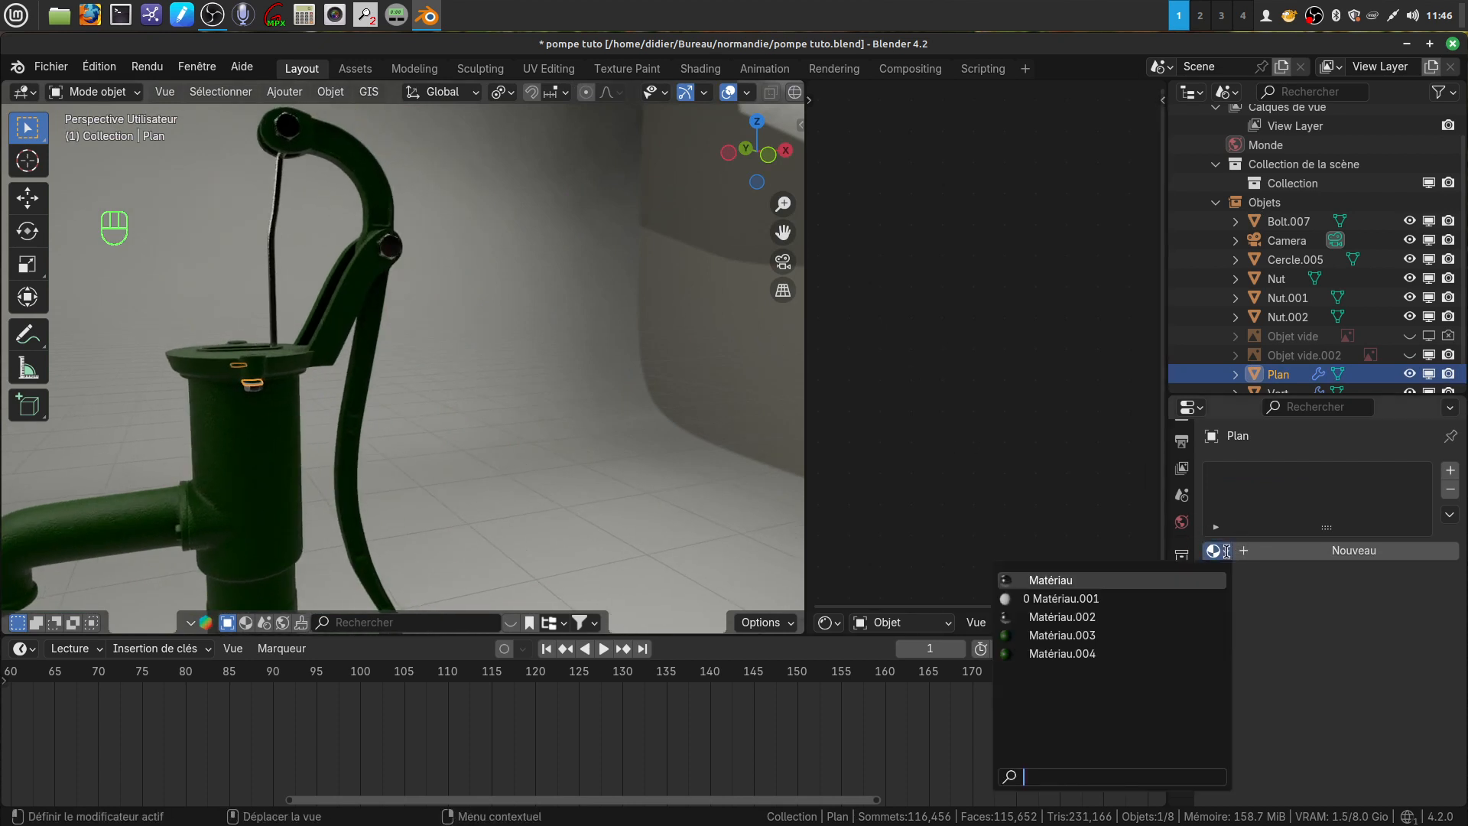
pyautogui.click(1130, 579)
pyautogui.scroll(3, 892, 443)
pyautogui.moveTo(891, 443); pyautogui.dragTo(1091, 482, button='middle')
# Step: Deselect everything, bring the whole pump into view and merge the shader editor area into the 3D viewport
pyautogui.moveTo(636, 332); pyautogui.dragTo(564, 359, button='middle')
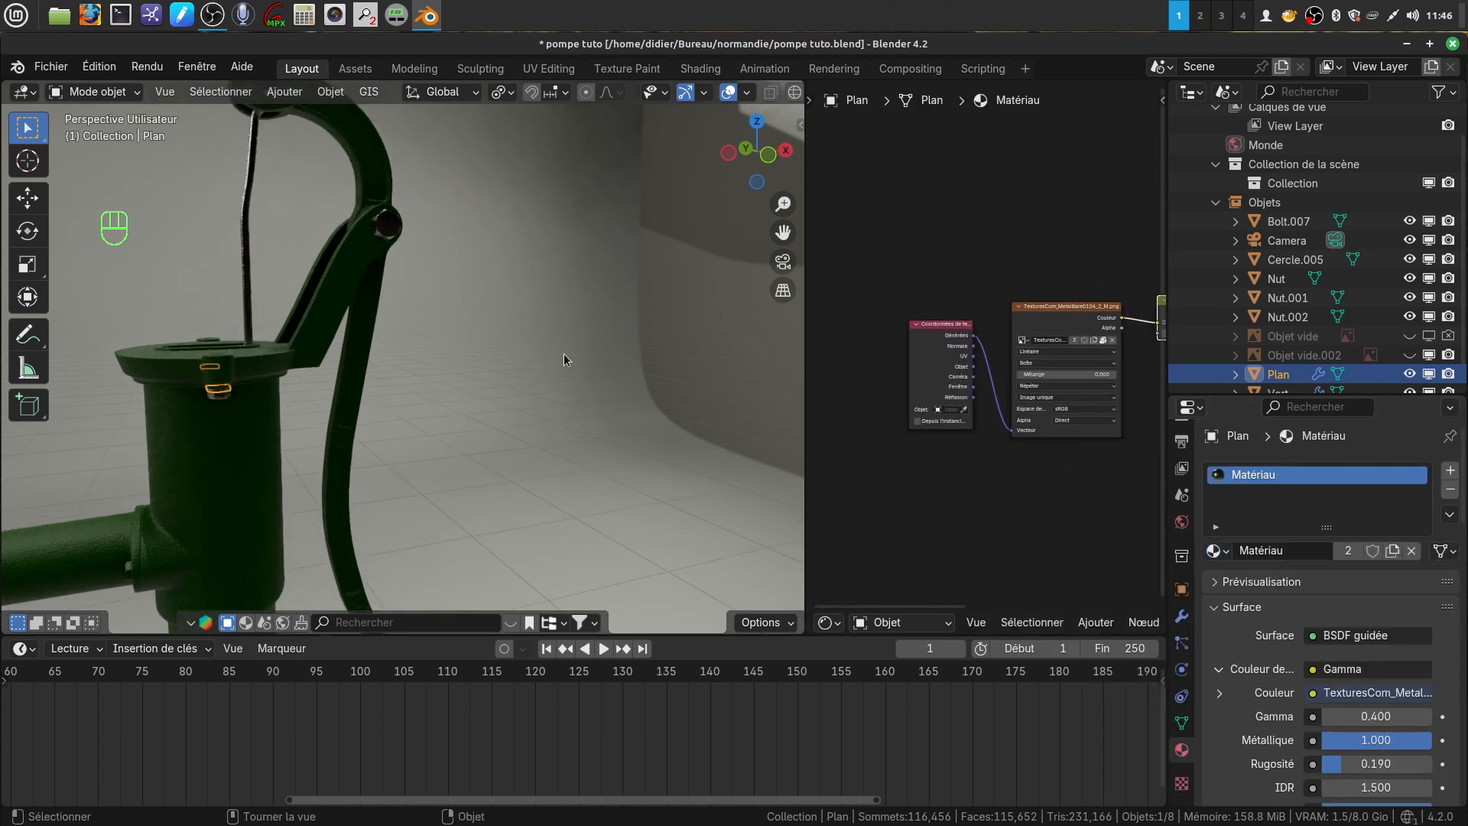
pyautogui.click(544, 358)
pyautogui.moveTo(342, 405); pyautogui.dragTo(568, 438, button='middle')
pyautogui.scroll(-5, 379, 398)
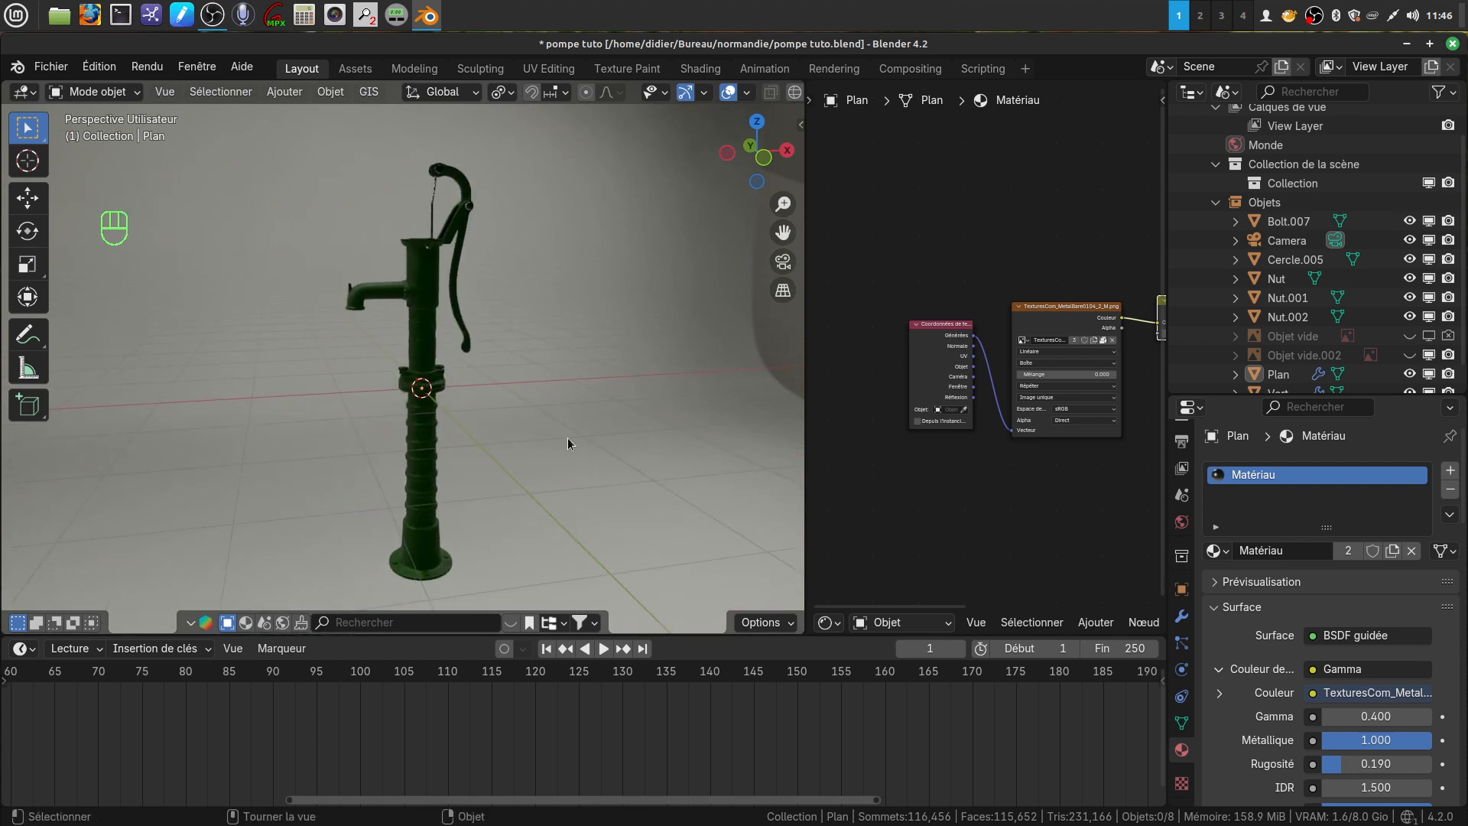
pyautogui.rightClick(803, 474)
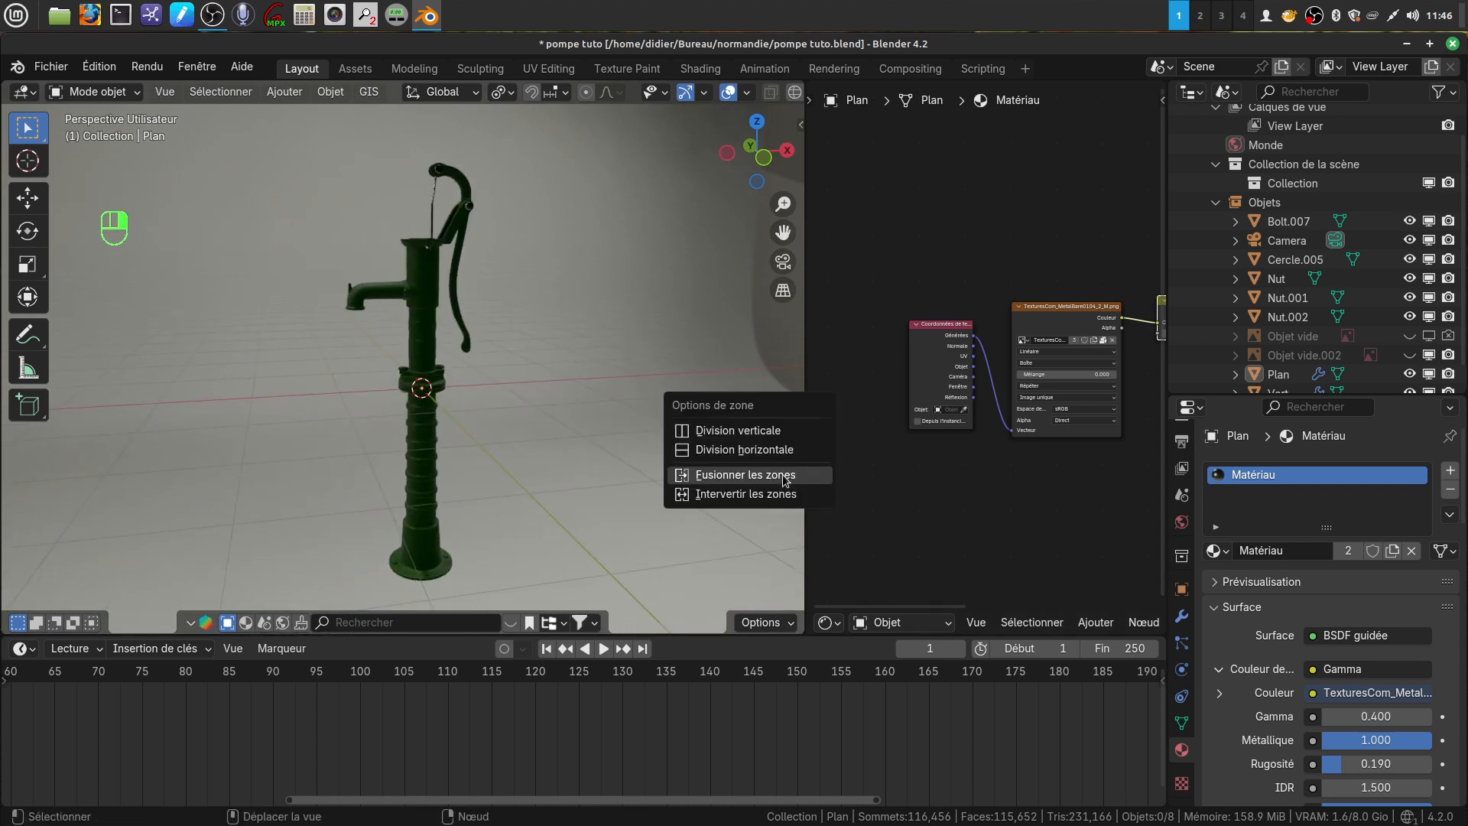
pyautogui.click(786, 474)
pyautogui.click(845, 481)
# Step: Select all the pump's objects, duplicate them and move the copy about 3 m along X
pyautogui.keyDown('shift'); pyautogui.moveTo(679, 399); pyautogui.dragTo(644, 385, button='middle'); pyautogui.keyUp('shift')
pyautogui.scroll(-4, 645, 416)
pyautogui.scroll(3, 644, 405)
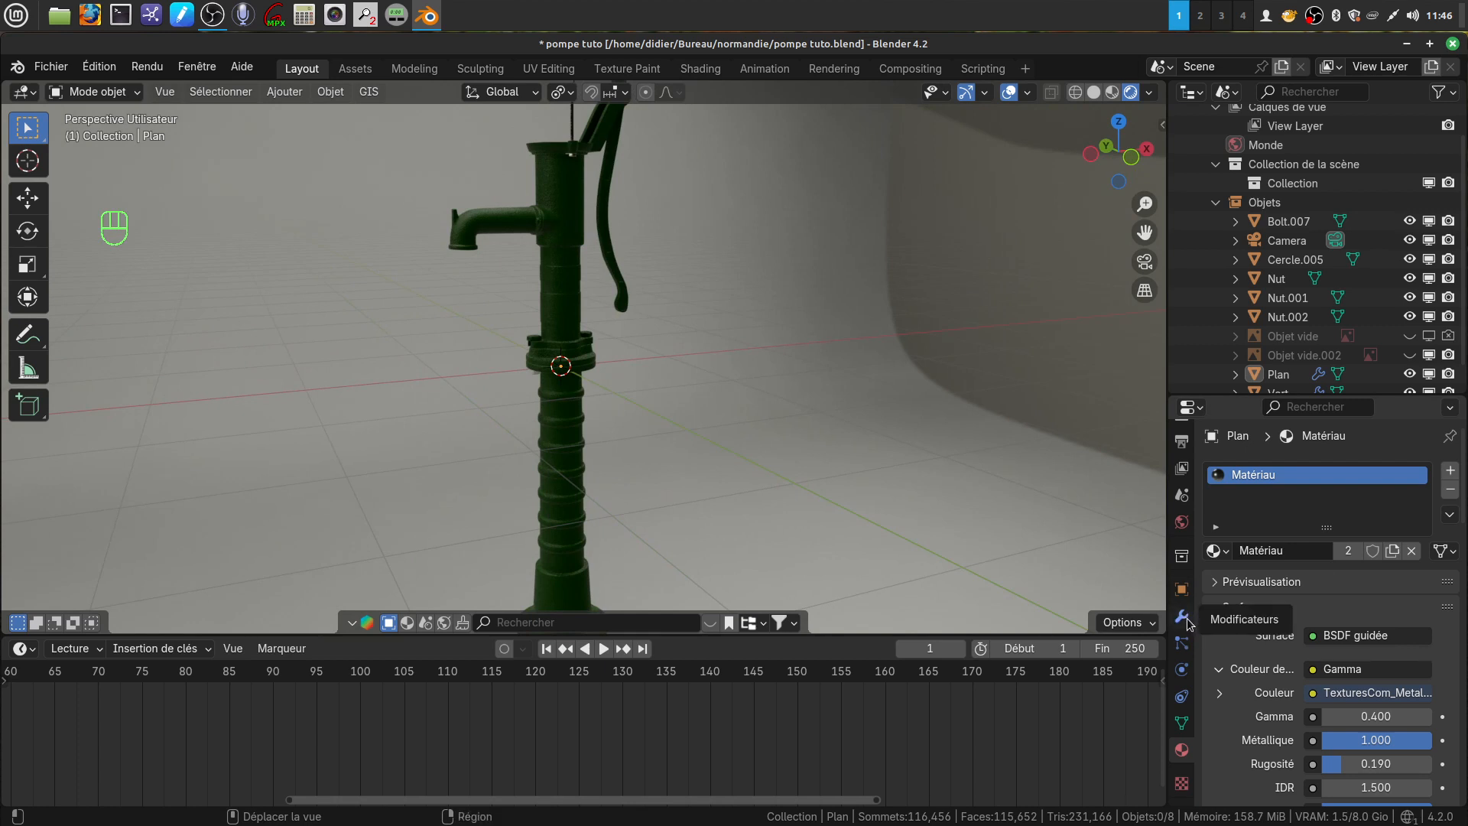
pyautogui.scroll(-3, 833, 417)
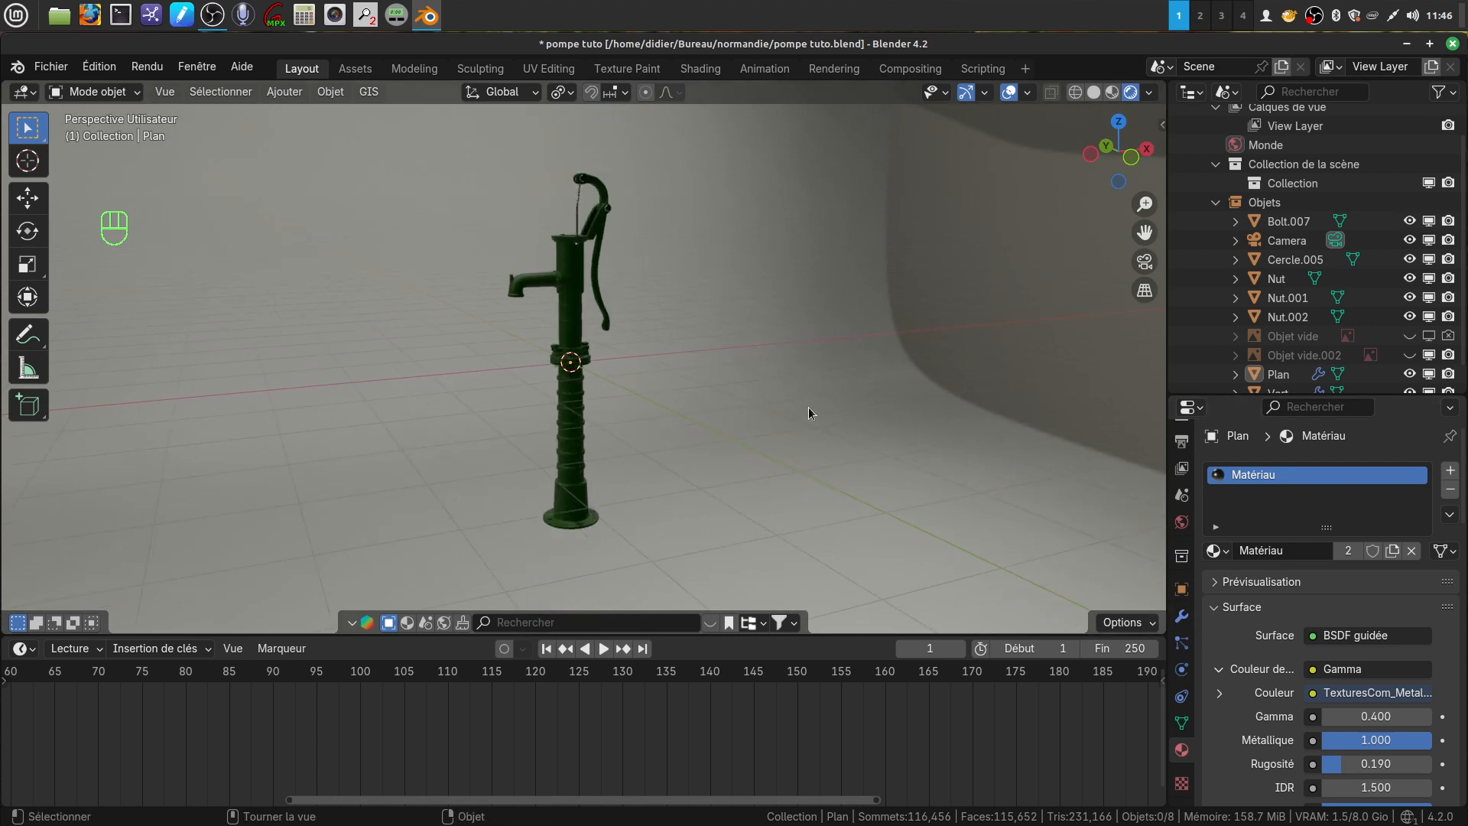
pyautogui.keyDown('shift'); pyautogui.moveTo(792, 415); pyautogui.dragTo(529, 311, button='middle'); pyautogui.keyUp('shift')
pyautogui.moveTo(404, 189); pyautogui.dragTo(693, 549)
pyautogui.scroll(3, 688, 518)
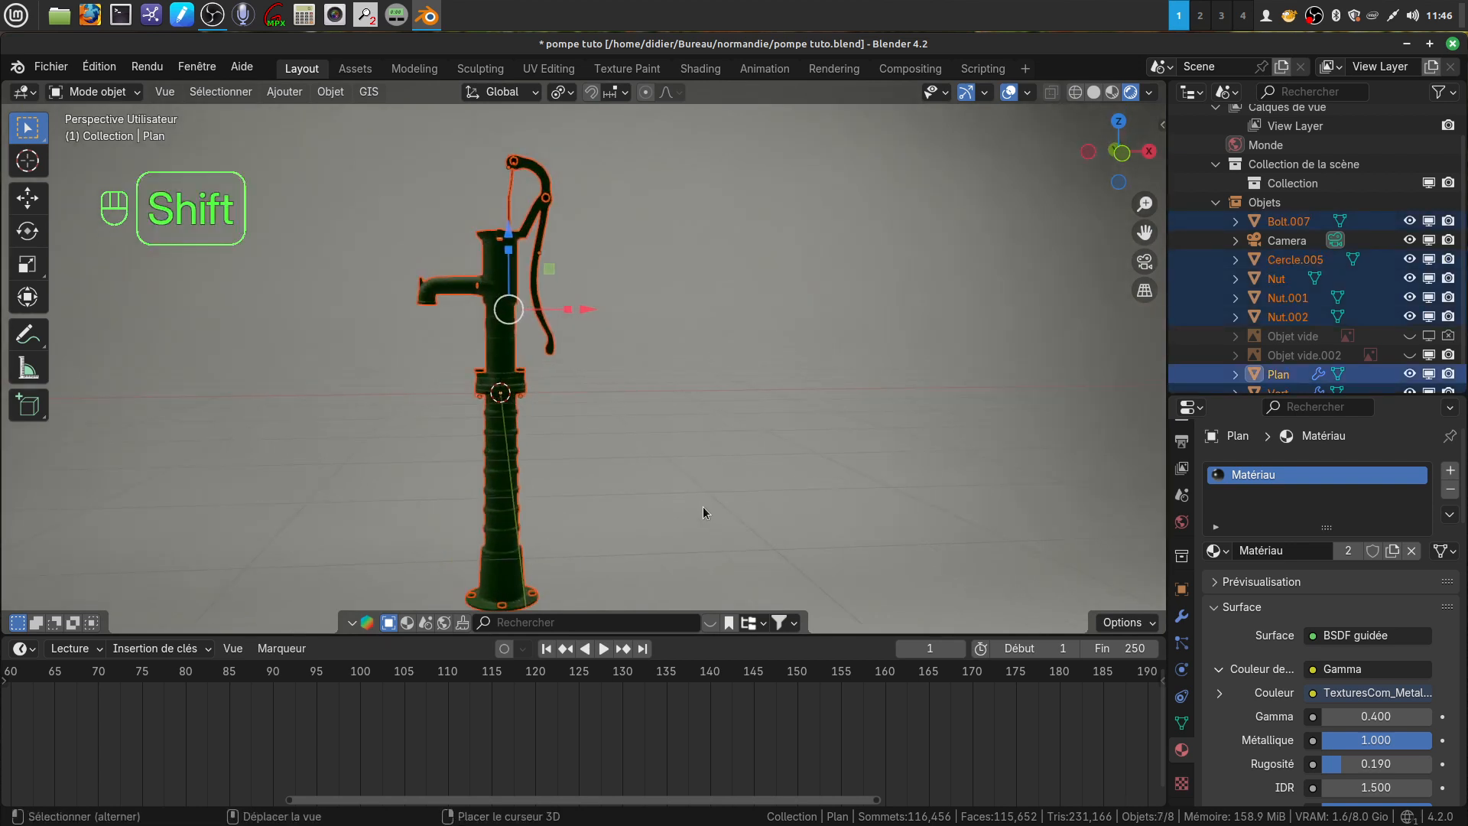
pyautogui.hotkey('shift', 'd')
pyautogui.click(704, 507)
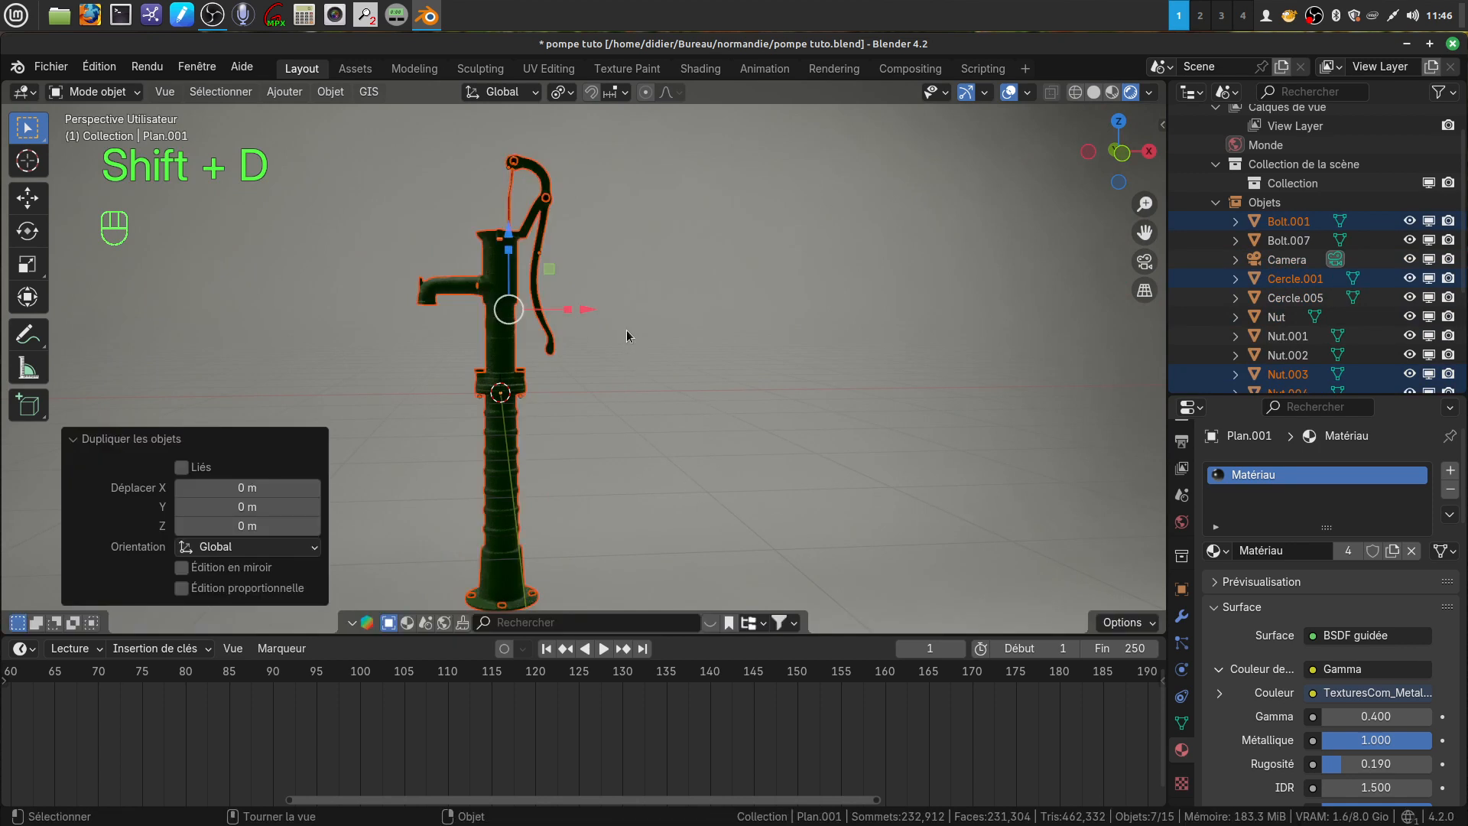
pyautogui.moveTo(589, 309); pyautogui.dragTo(846, 301)
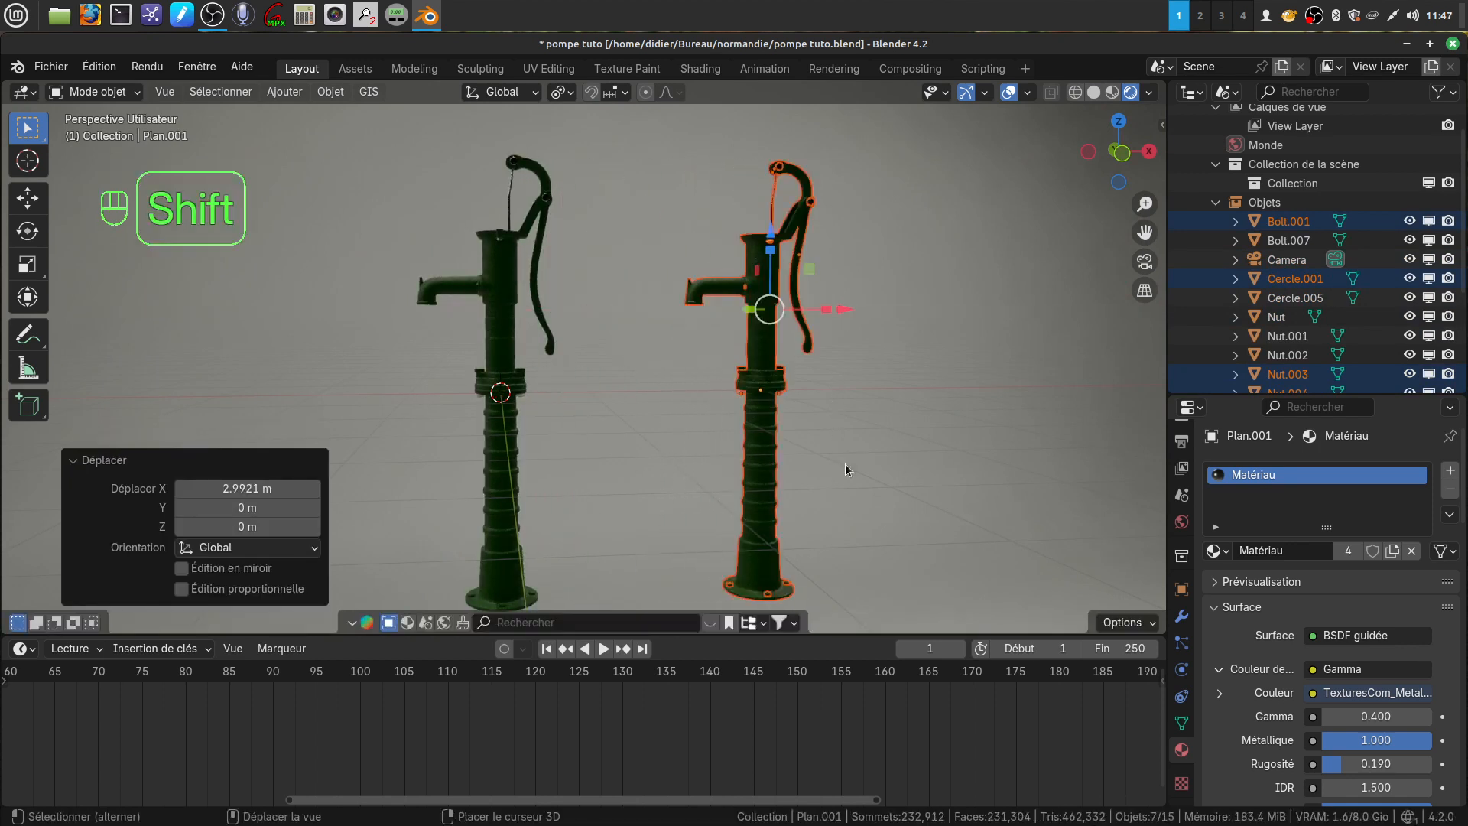
# Step: Select all objects of the duplicated pump and convert them to meshes (Maillage)
pyautogui.scroll(-3, 818, 432)
pyautogui.keyDown('shift'); pyautogui.moveTo(783, 407); pyautogui.dragTo(690, 467, button='middle'); pyautogui.keyUp('shift')
pyautogui.click(770, 421)
pyautogui.scroll(4, 782, 443)
pyautogui.scroll(-2, 750, 452)
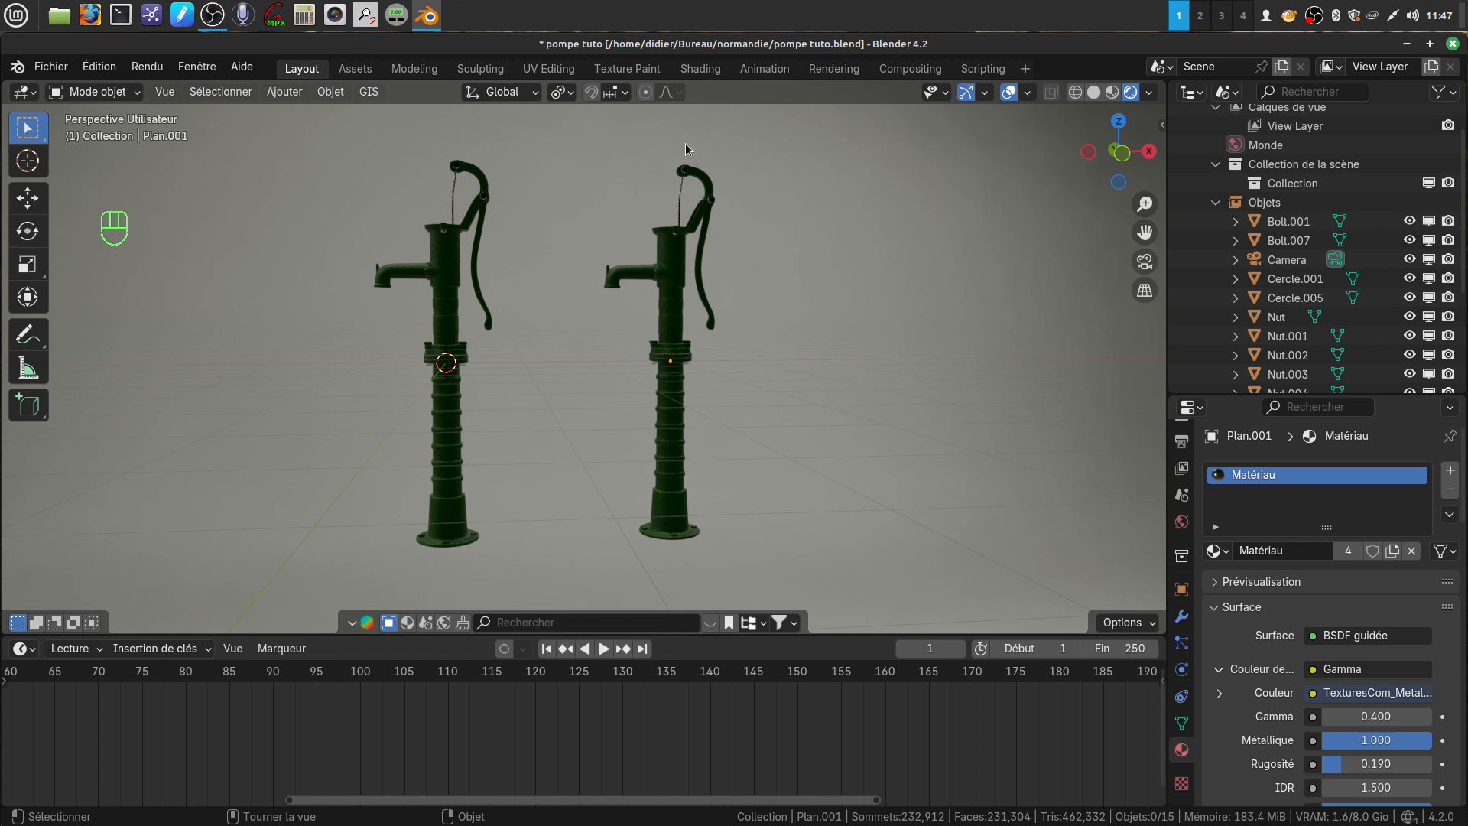
pyautogui.moveTo(570, 146); pyautogui.dragTo(796, 517)
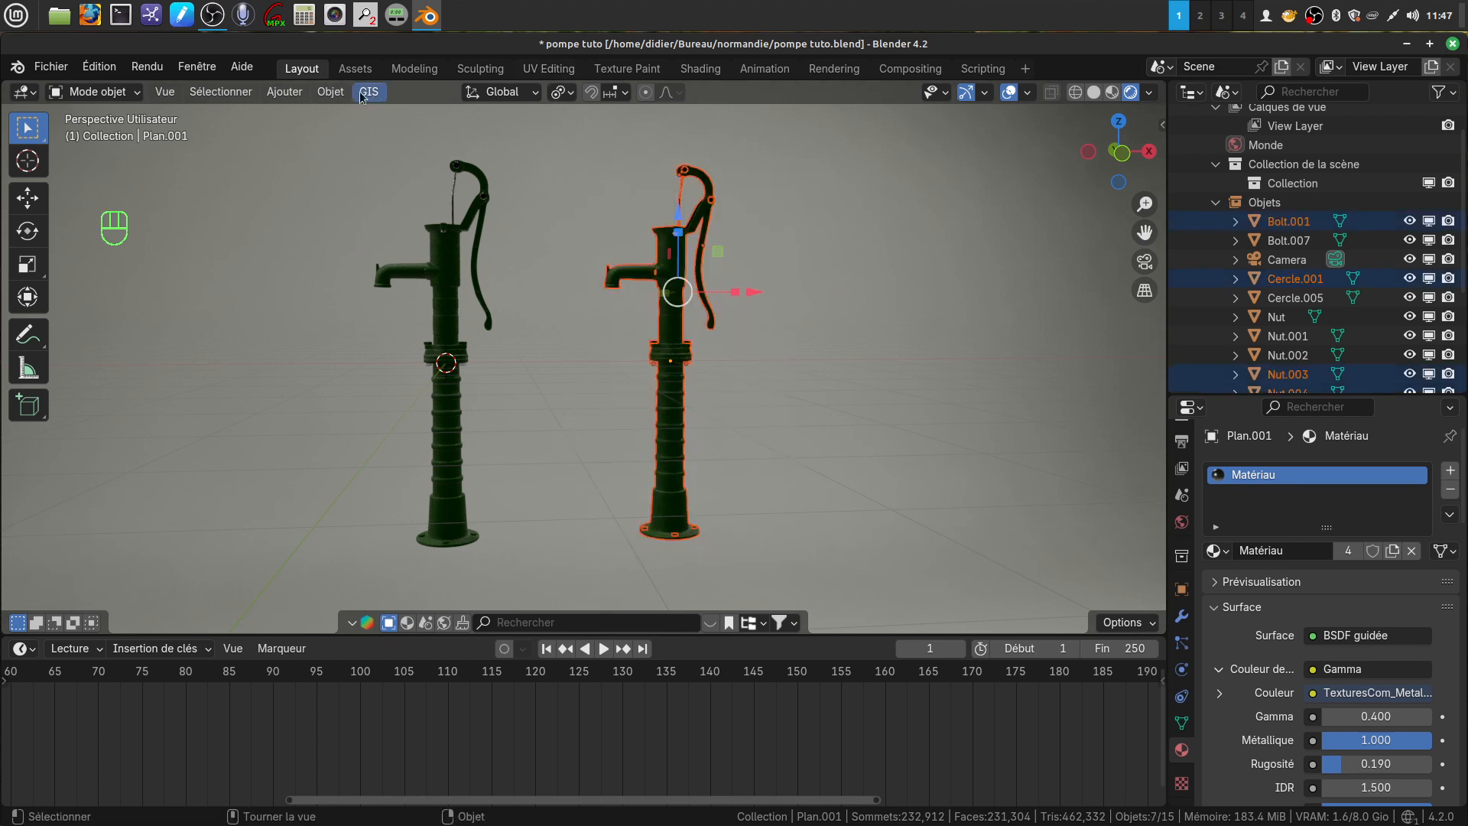
pyautogui.click(285, 92)
pyautogui.moveTo(327, 94)
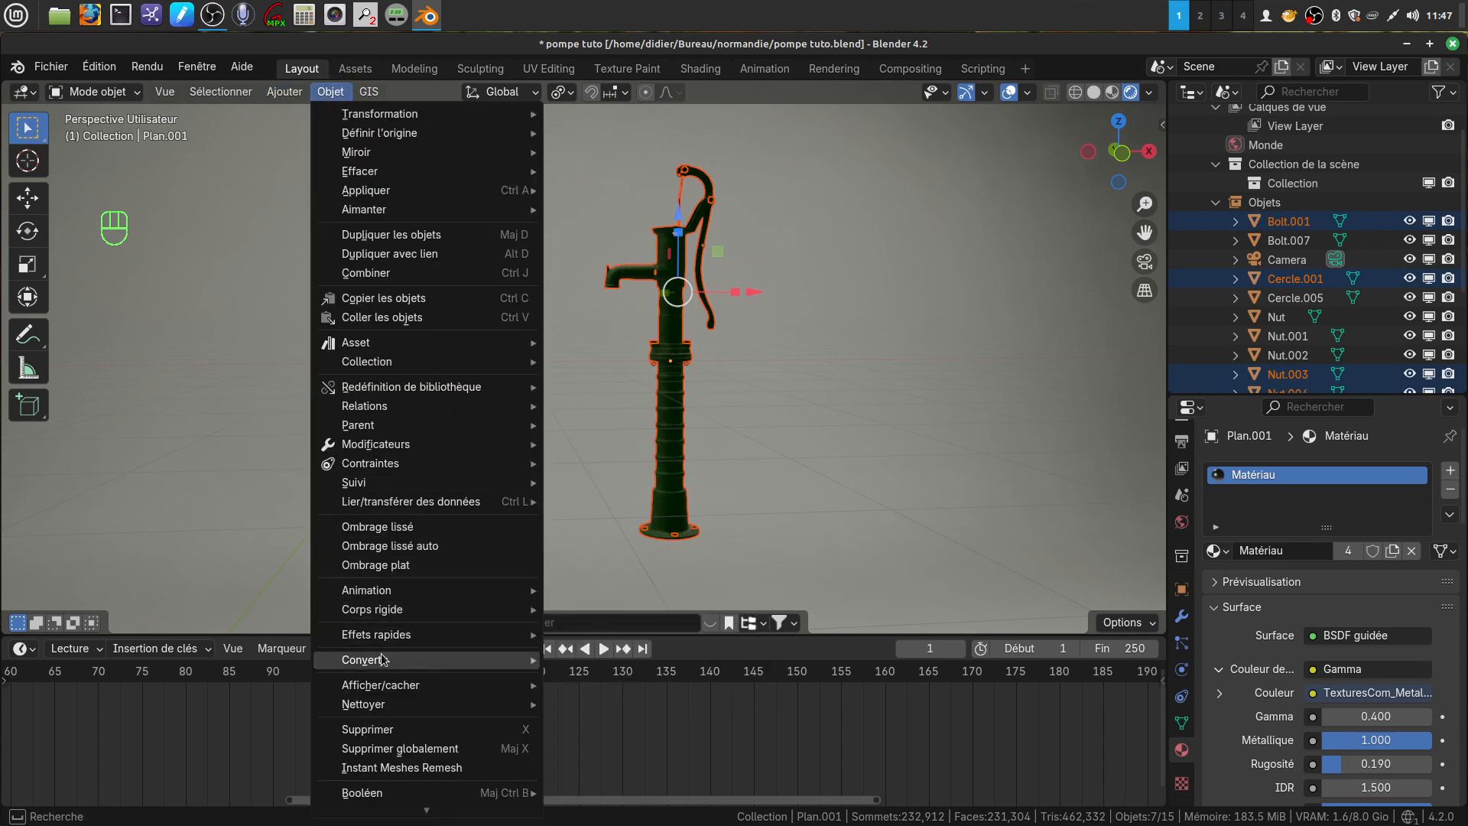
pyautogui.moveTo(386, 660)
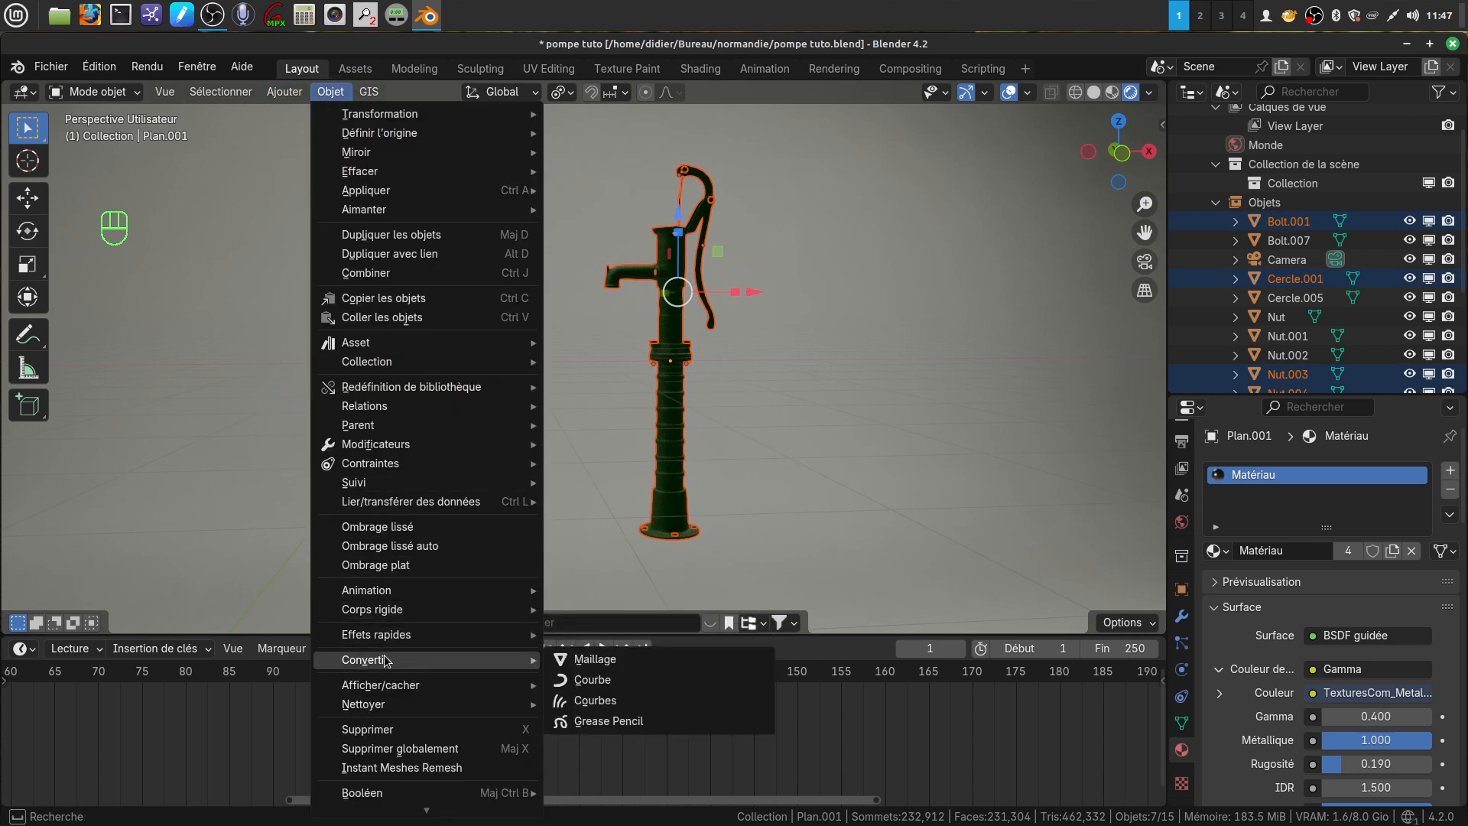
pyautogui.click(610, 660)
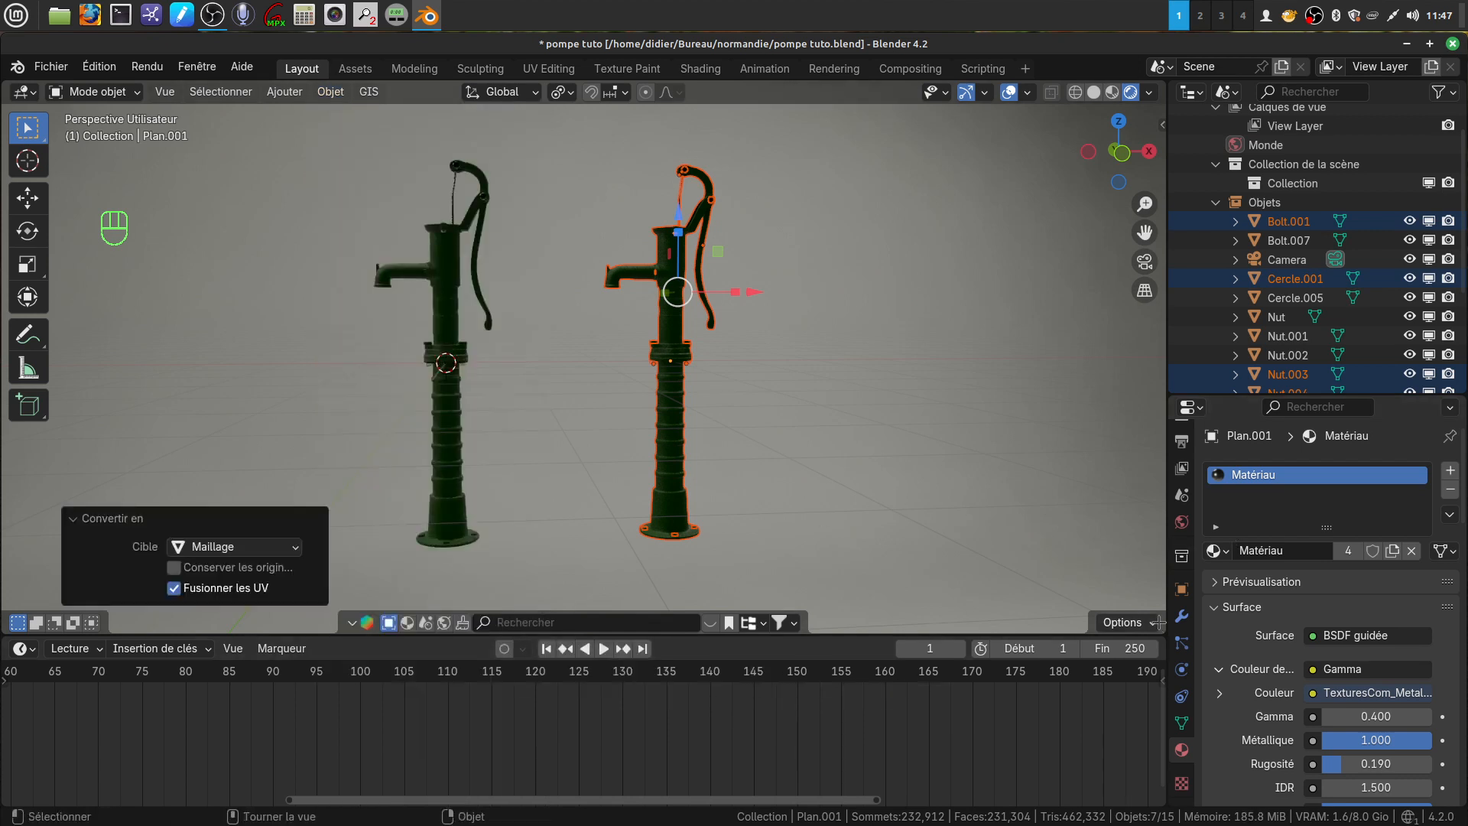
# Step: Check the duplicate's modifiers, join its objects into a single object (Combiner) and deselect it
pyautogui.click(1181, 616)
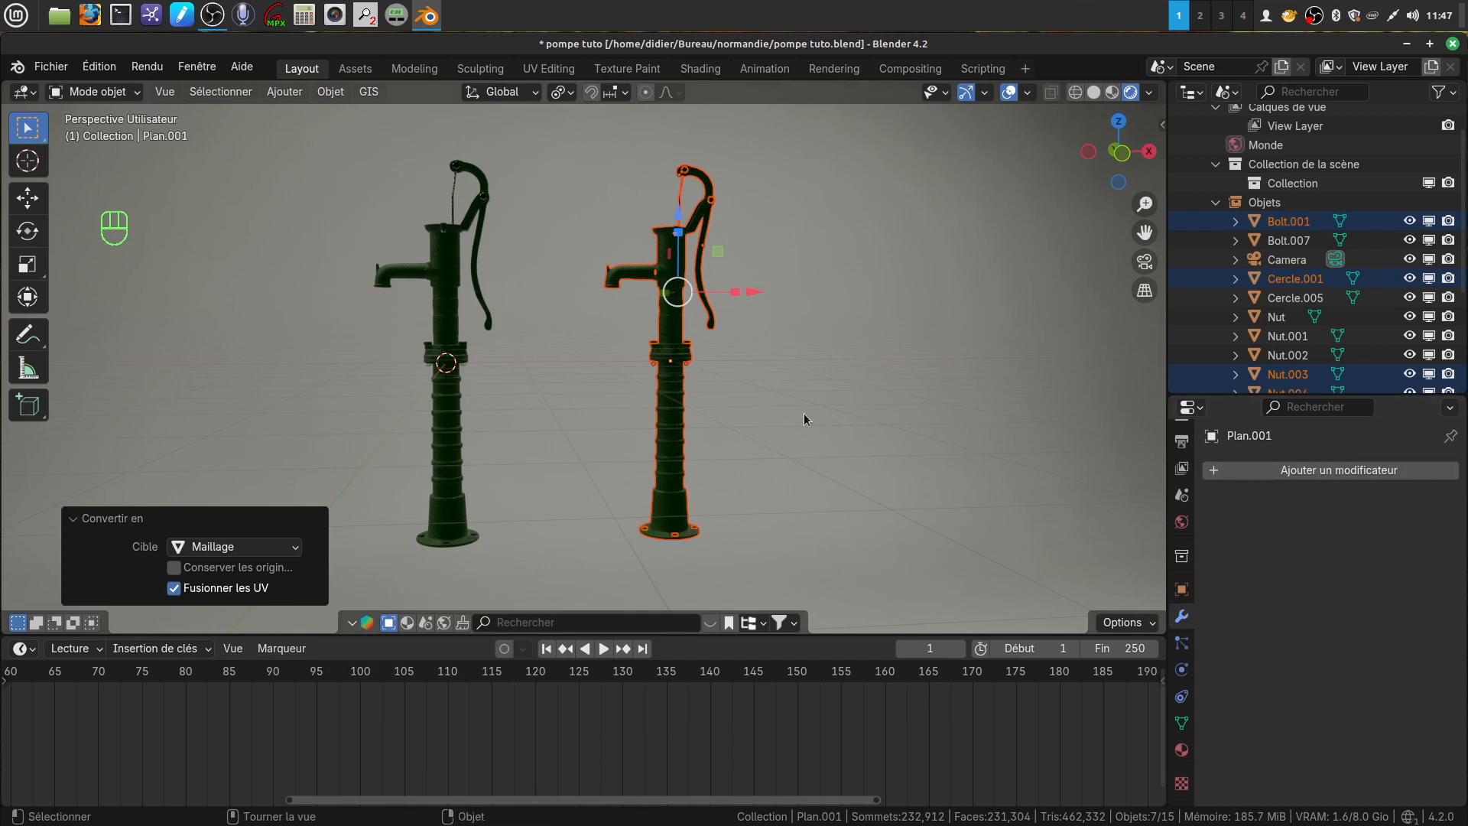
pyautogui.rightClick(764, 396)
pyautogui.click(691, 402)
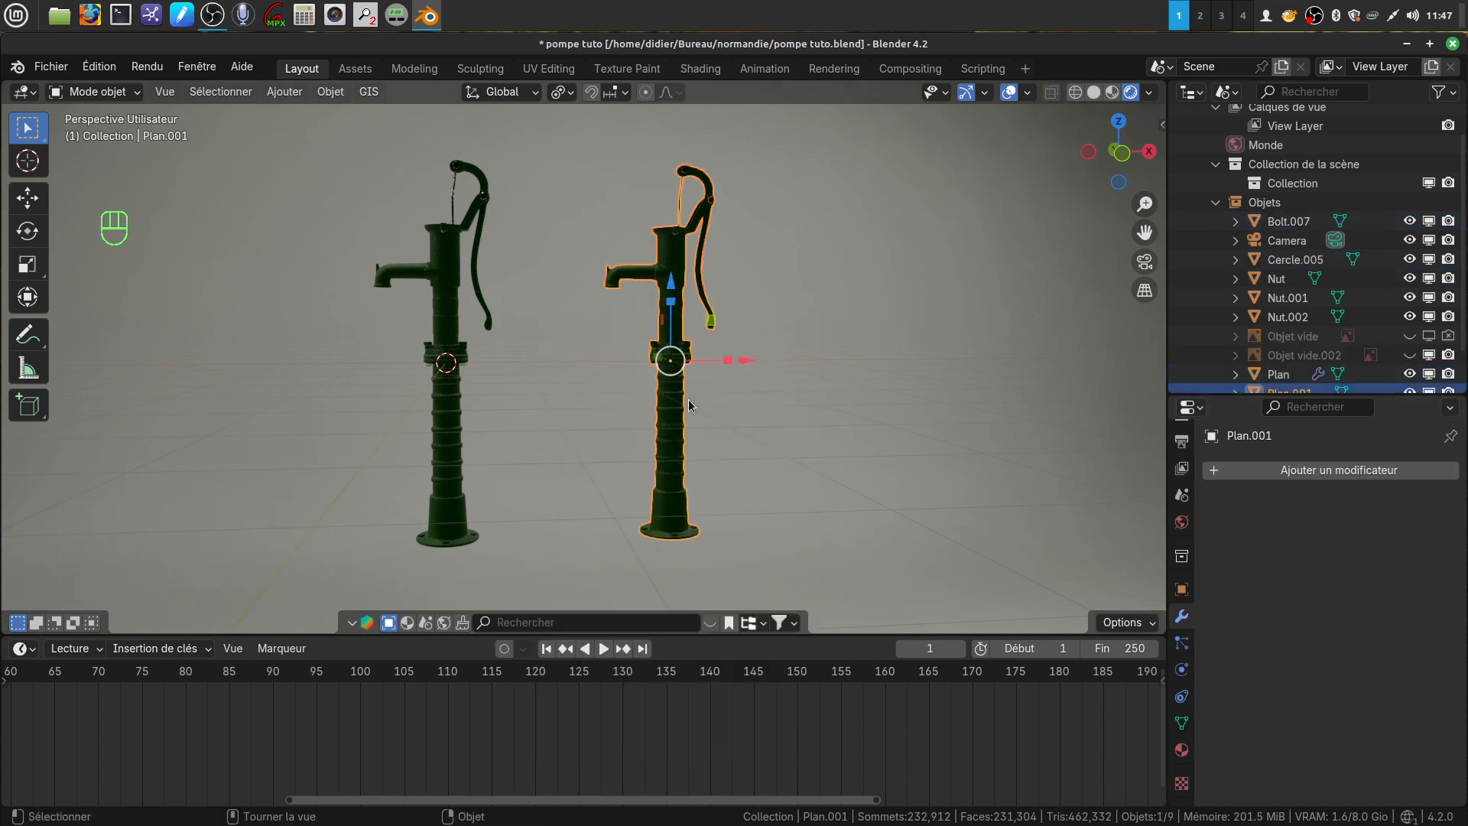
pyautogui.click(792, 459)
# Step: Examine the joined pump copy next to the original and inspect its mesh in edit mode
pyautogui.scroll(4, 787, 464)
pyautogui.moveTo(791, 454)
pyautogui.mouseDown(button='middle')
pyautogui.moveTo(824, 489)
pyautogui.moveTo(777, 474)
pyautogui.mouseUp(button='middle')
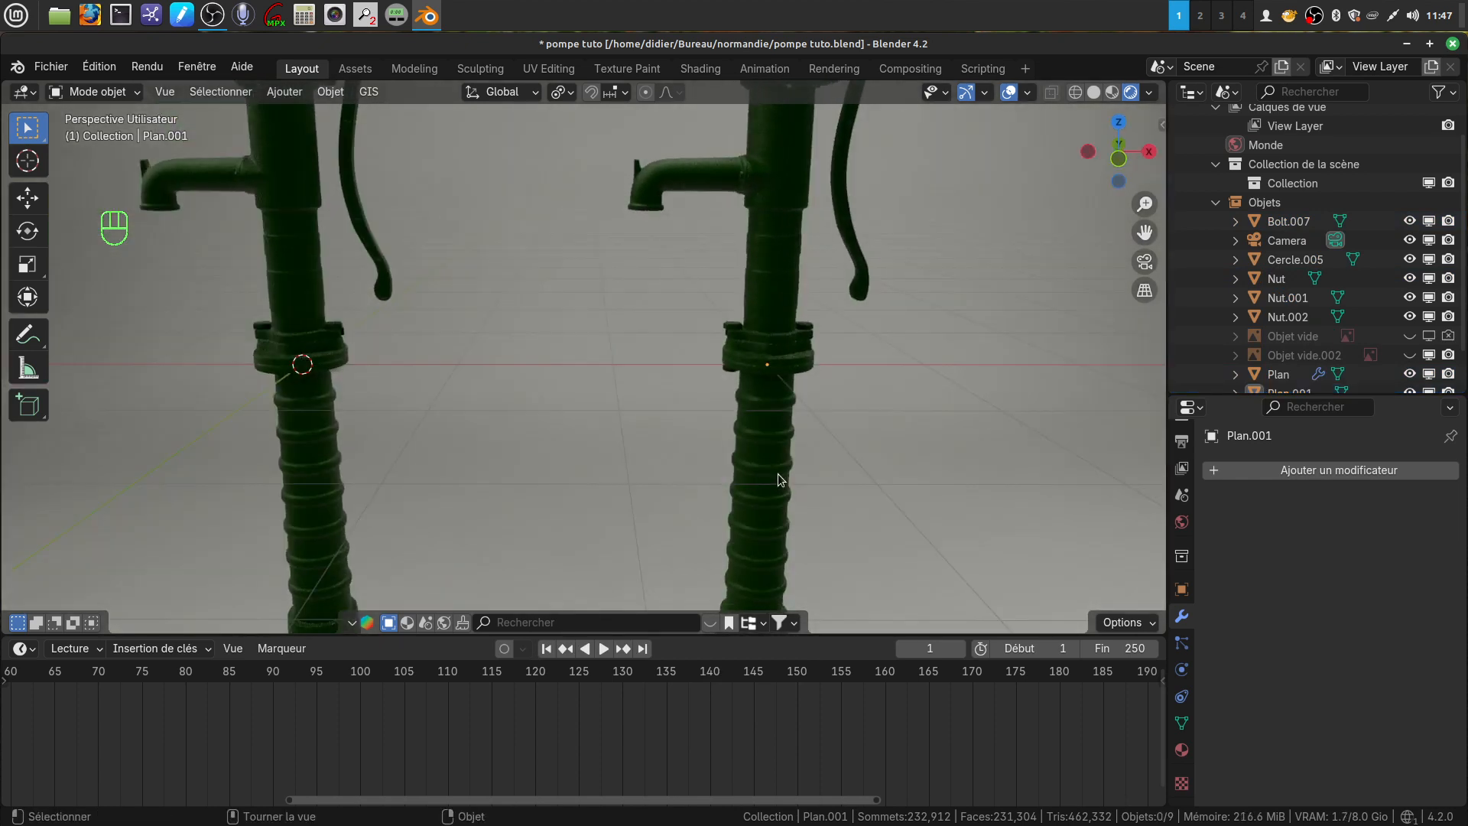
pyautogui.scroll(-5, 772, 451)
pyautogui.moveTo(764, 416); pyautogui.dragTo(701, 371, button='middle')
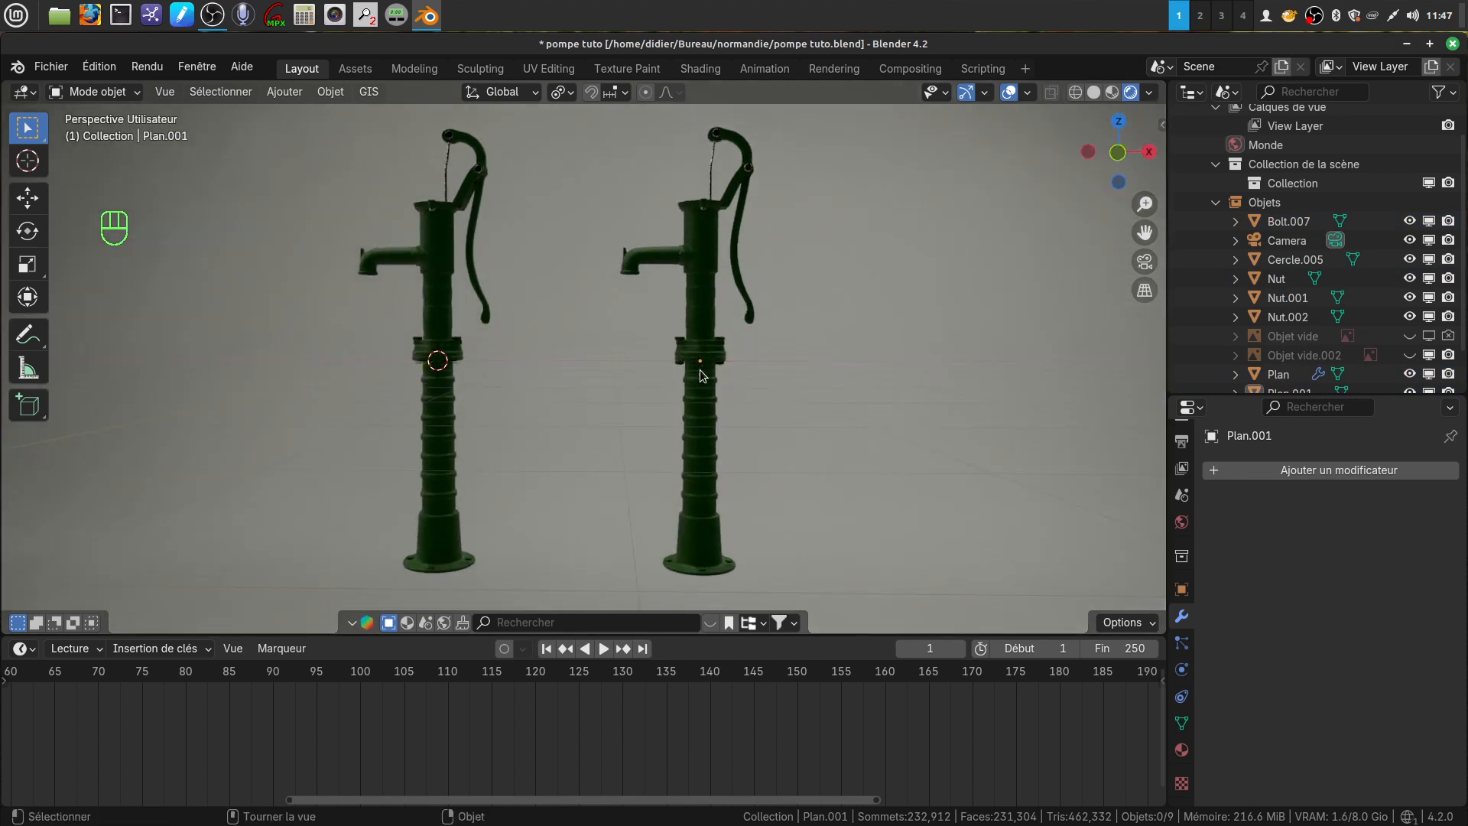
pyautogui.scroll(-1, 714, 451)
pyautogui.scroll(5, 714, 451)
pyautogui.keyDown('shift'); pyautogui.moveTo(756, 437); pyautogui.dragTo(671, 419, button='middle'); pyautogui.keyUp('shift')
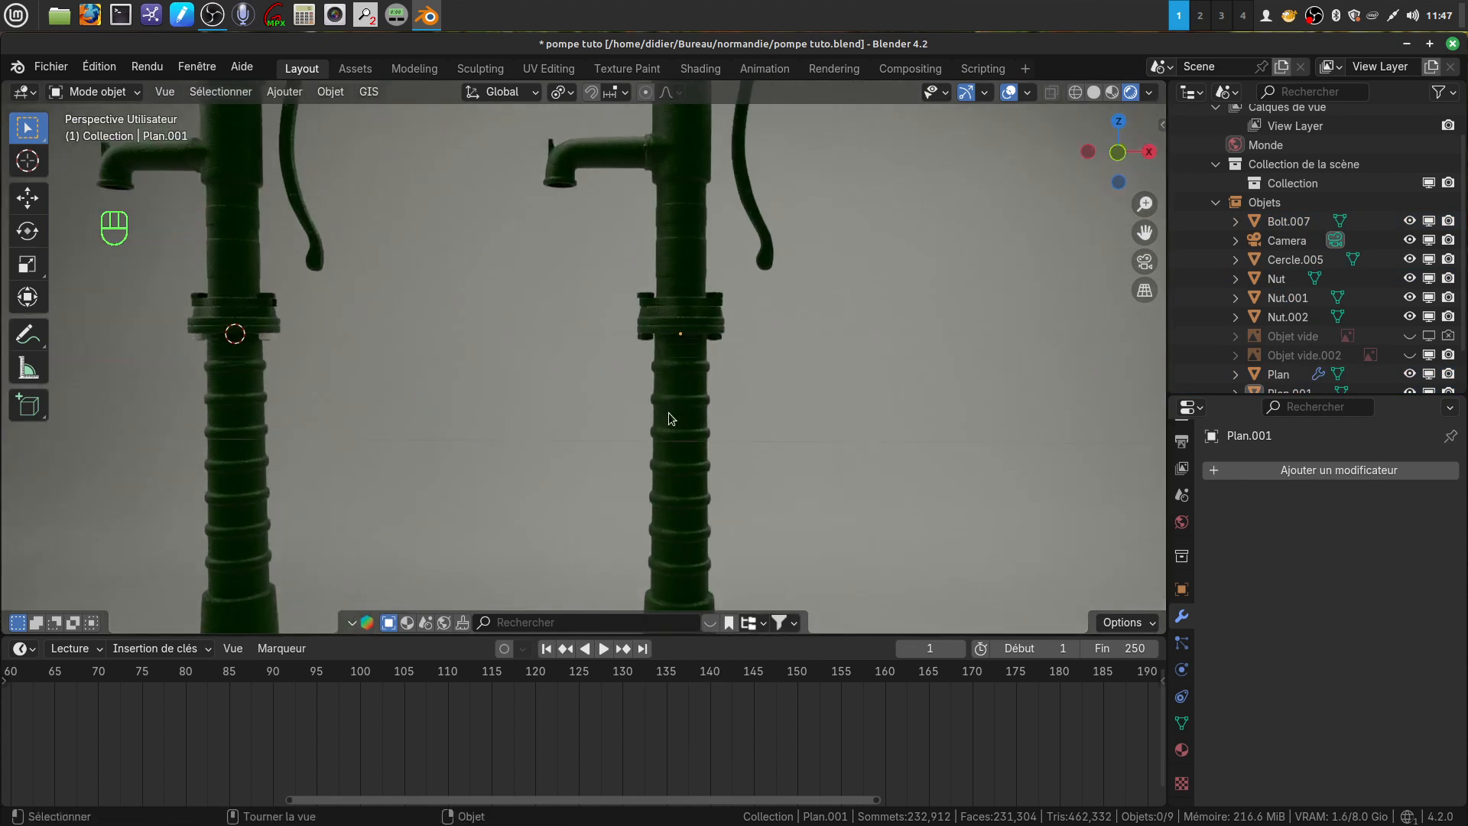
pyautogui.click(672, 419)
pyautogui.press('Tab')
pyautogui.scroll(-6, 729, 458)
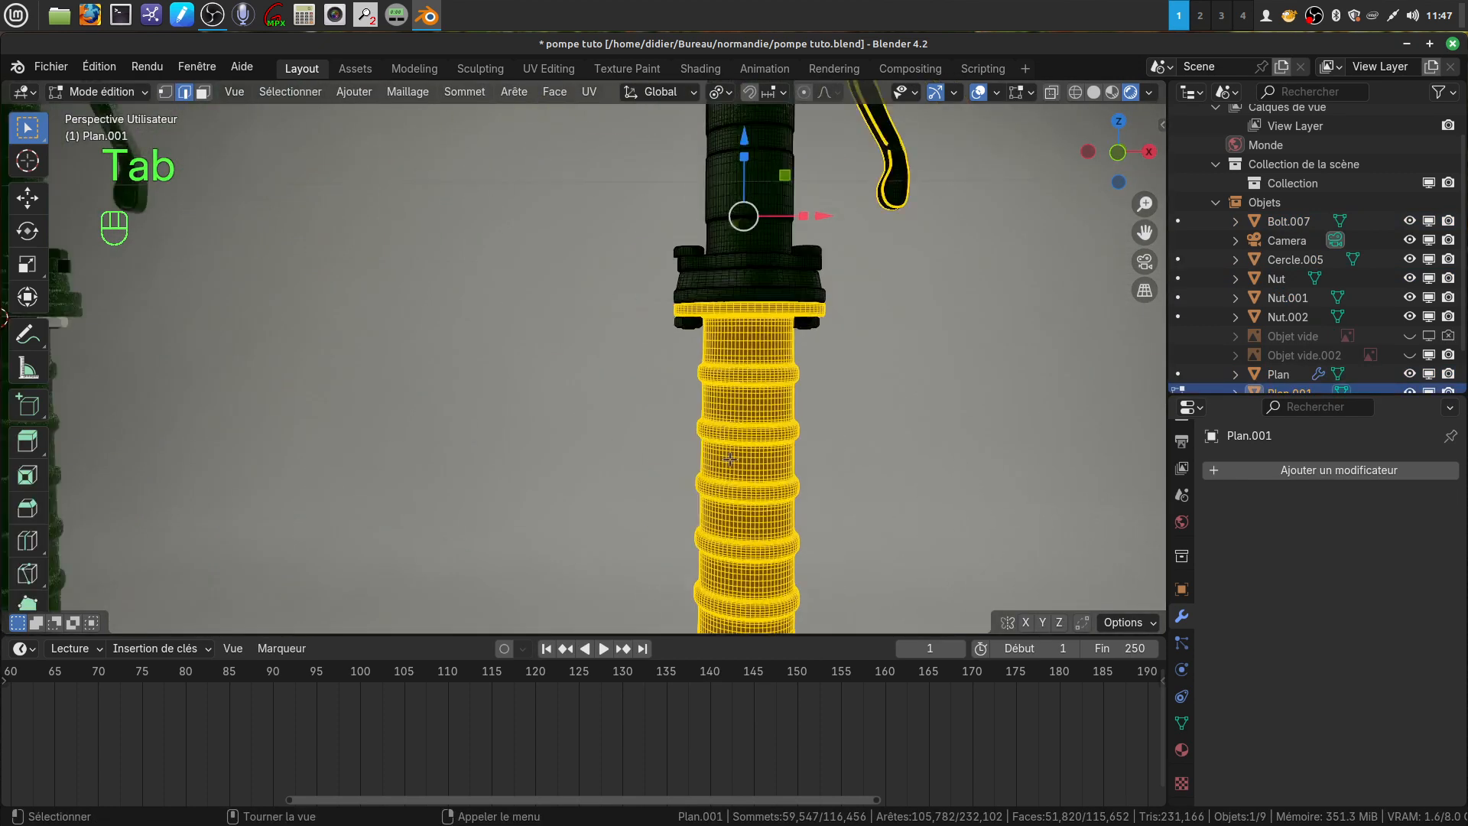
pyautogui.press('Tab')
# Step: Compare the original pump and its joined copy side by side from several angles and distances
pyautogui.keyDown('shift'); pyautogui.moveTo(655, 441); pyautogui.dragTo(740, 432, button='middle'); pyautogui.keyUp('shift')
pyautogui.click(608, 429)
pyautogui.moveTo(630, 426); pyautogui.dragTo(603, 442, button='middle')
pyautogui.scroll(5, 610, 457)
pyautogui.scroll(-5, 588, 456)
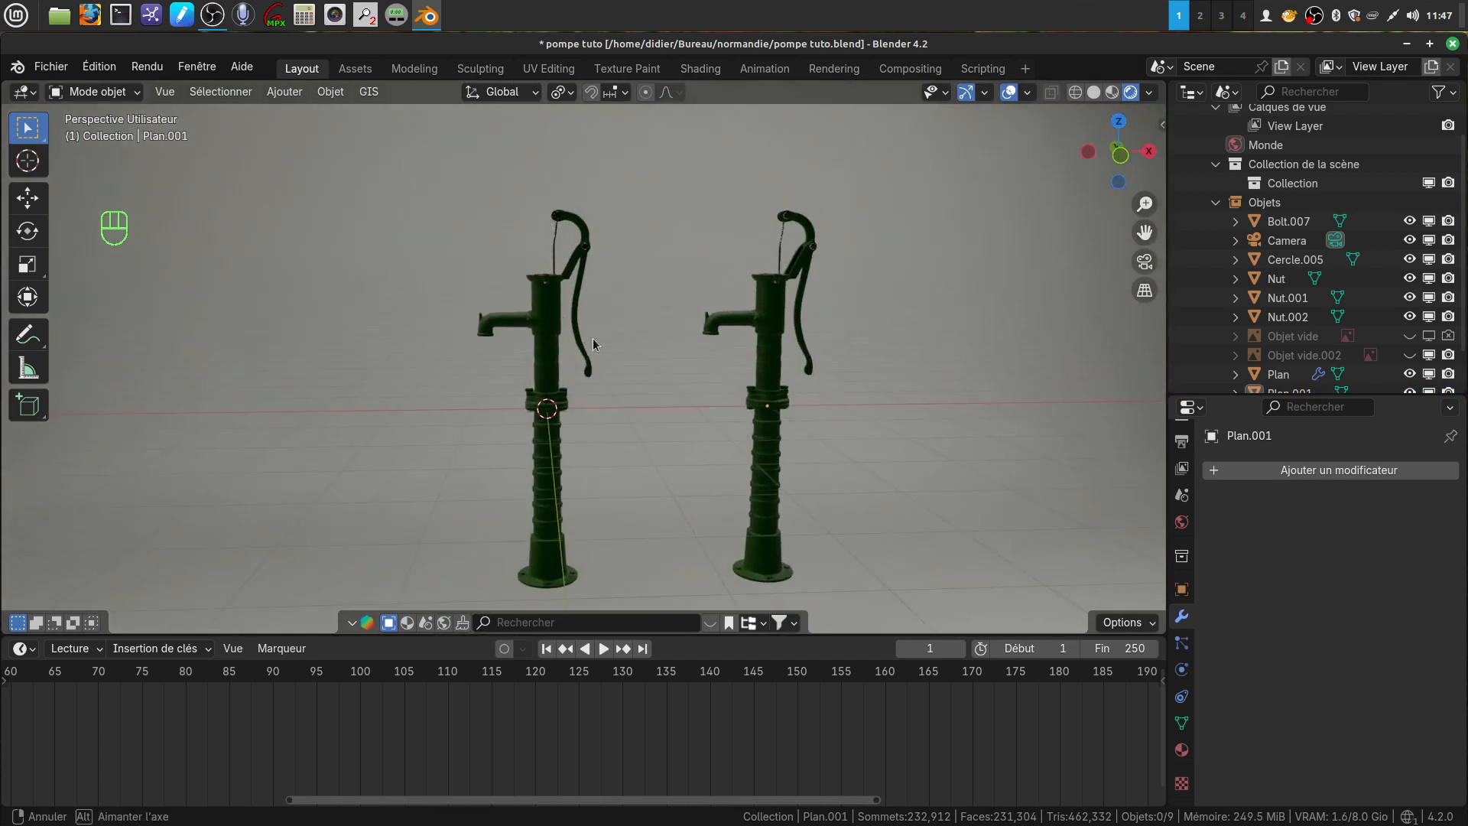
pyautogui.moveTo(593, 338); pyautogui.dragTo(562, 346, button='middle')
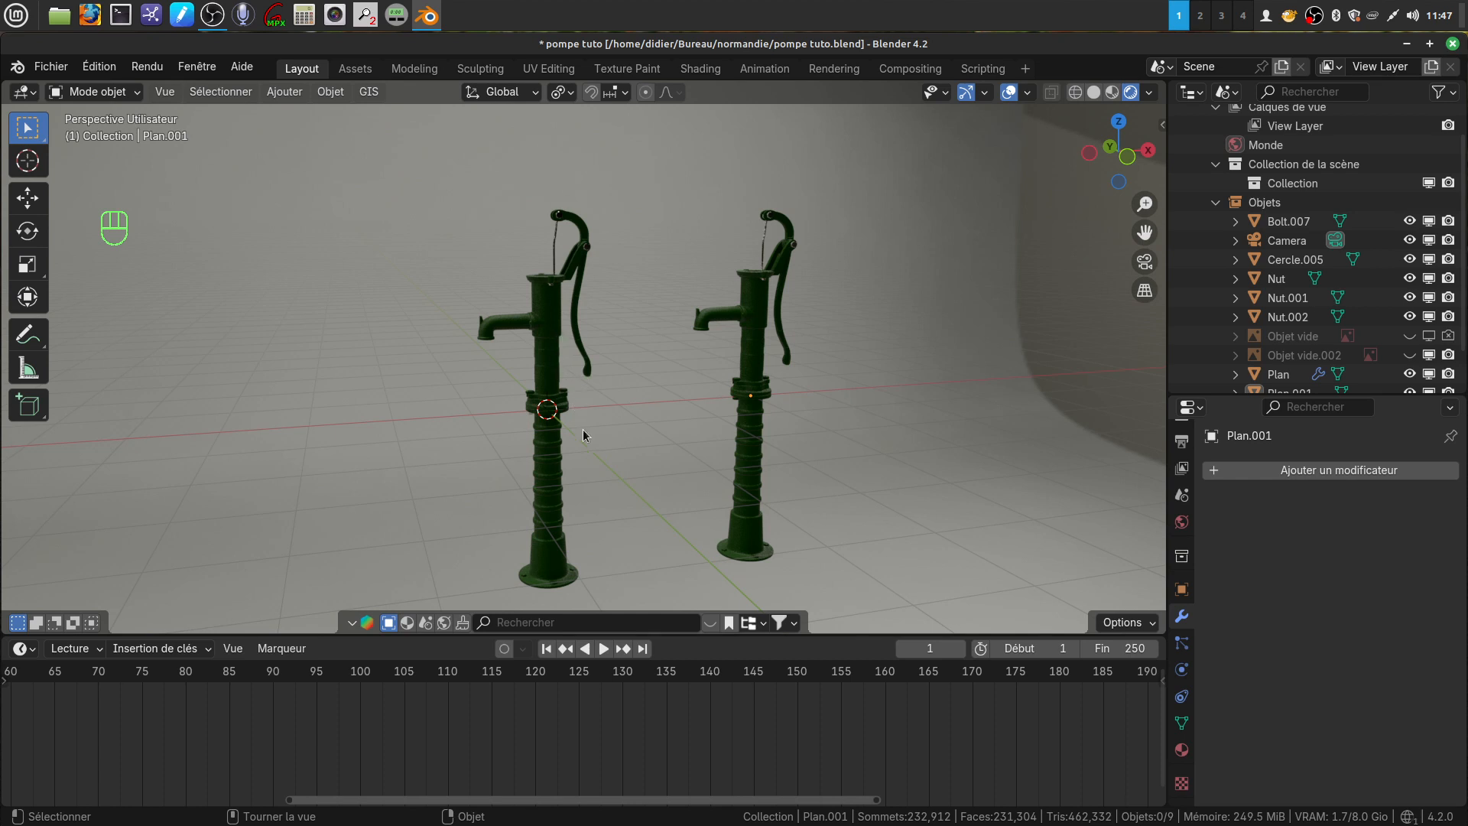
pyautogui.keyDown('shift'); pyautogui.moveTo(557, 383); pyautogui.dragTo(614, 287, button='middle'); pyautogui.keyUp('shift')
pyautogui.scroll(3, 558, 393)
pyautogui.scroll(-4, 588, 328)
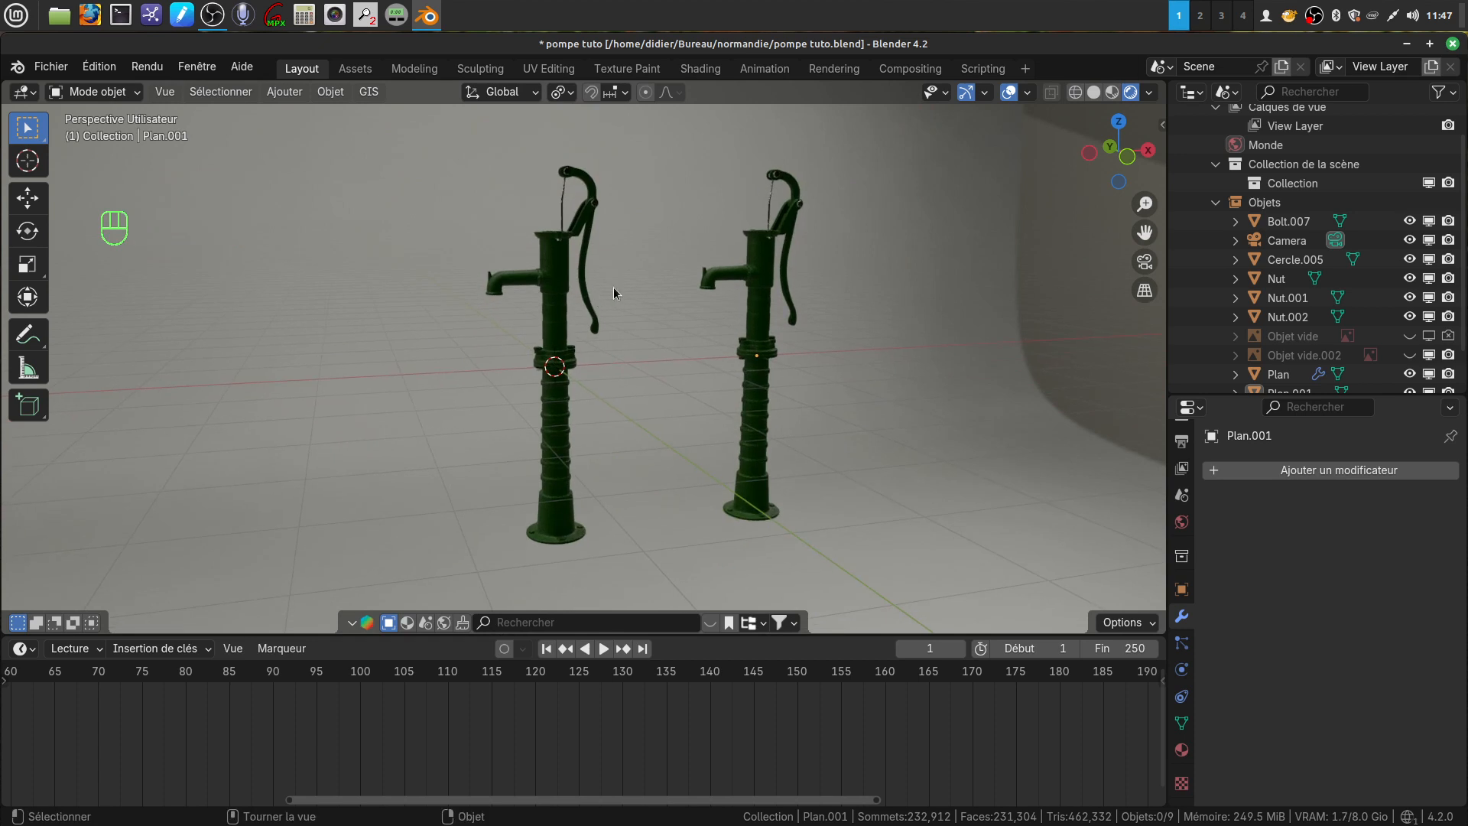
# Step: Enlarge the outliner to show the full object list and delete the joined pump copy Plan.001
pyautogui.moveTo(1315, 398); pyautogui.dragTo(1315, 566)
pyautogui.click(748, 453)
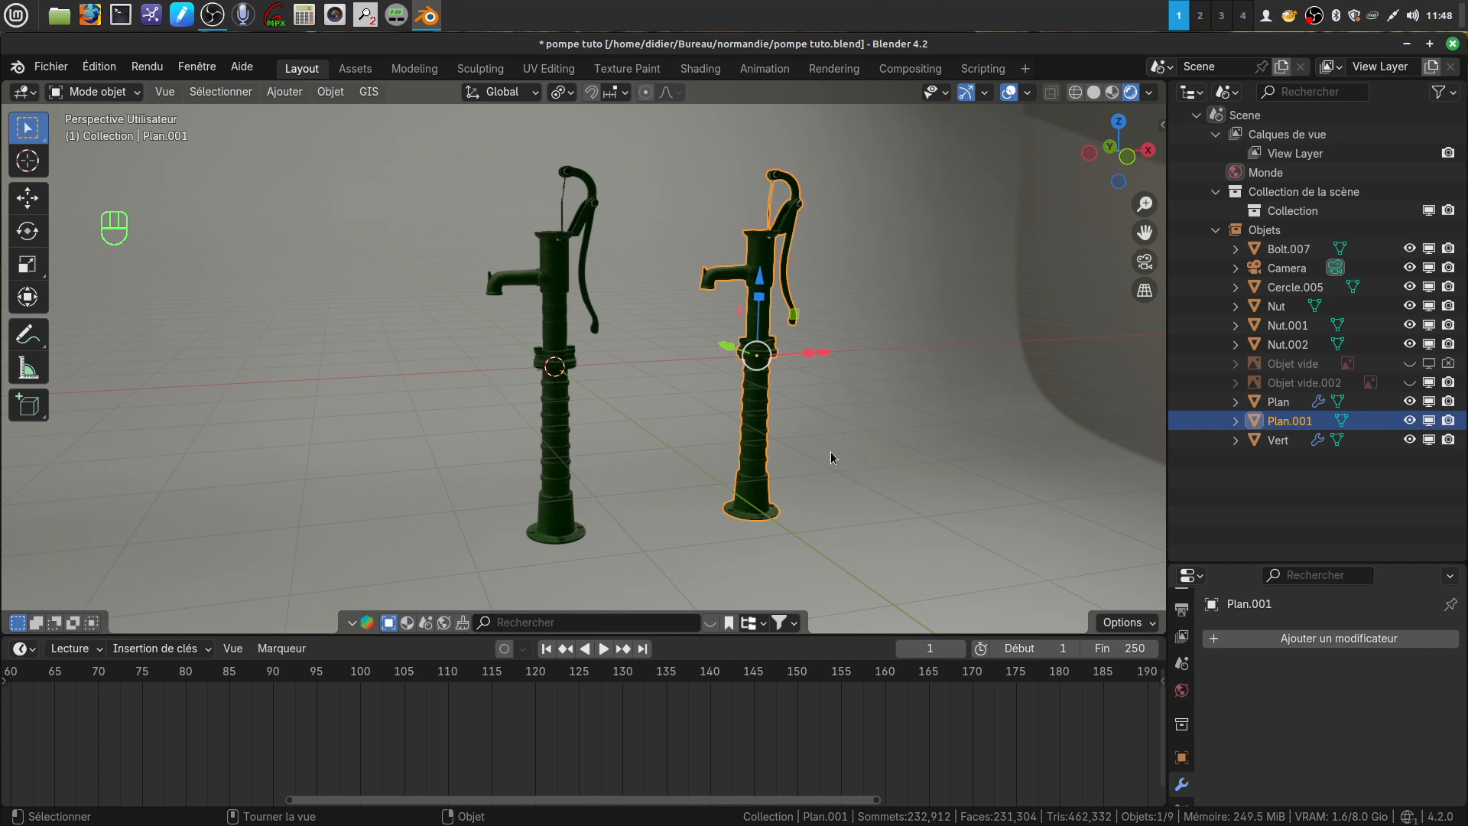
pyautogui.press('x')
pyautogui.click(802, 455)
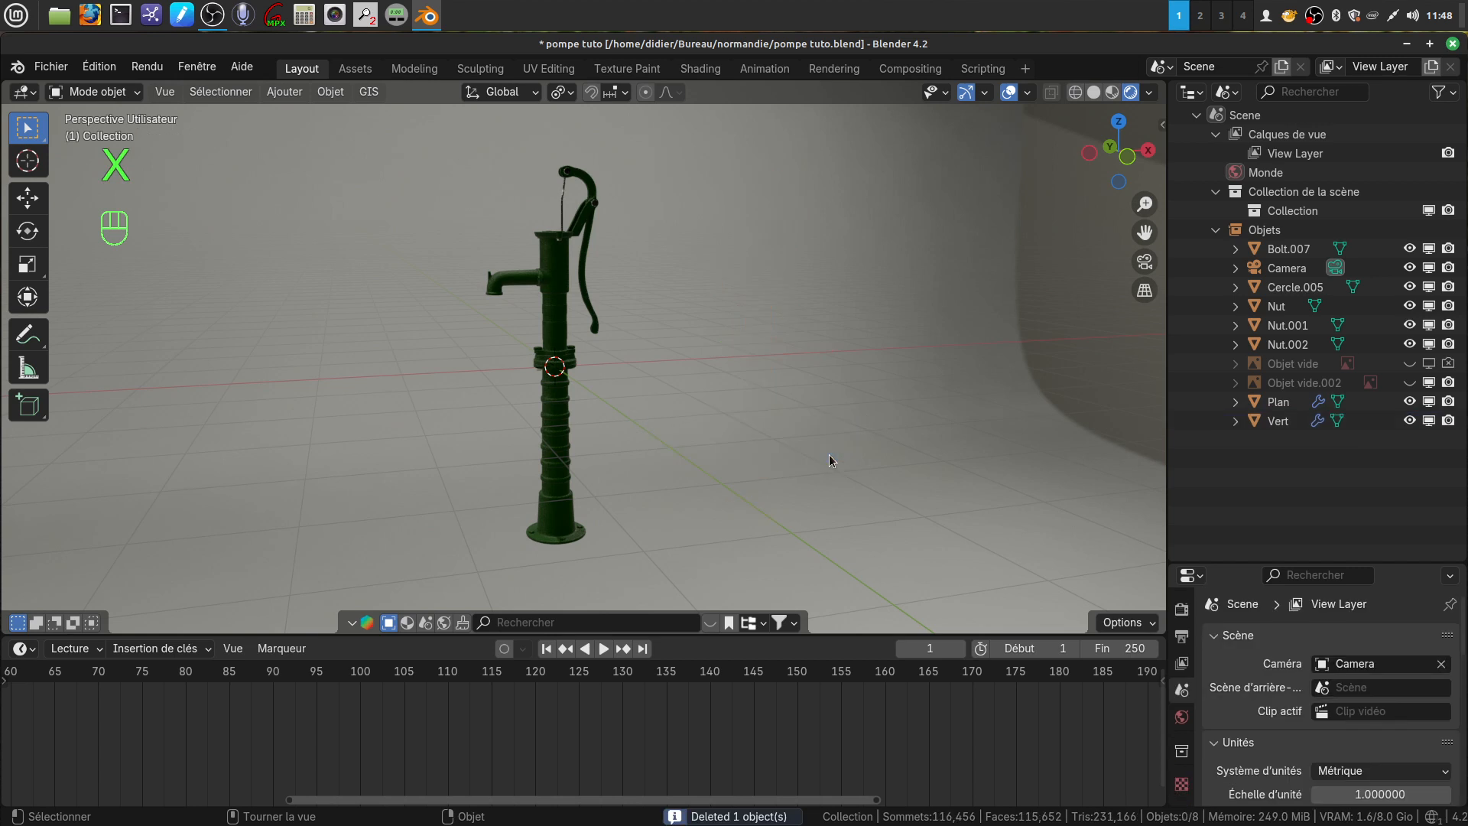
# Step: Examine the remaining pump up close, highlighting its bolts (Bolt.007) and its green body (Vert)
pyautogui.scroll(3, 686, 396)
pyautogui.keyDown('shift'); pyautogui.moveTo(685, 397); pyautogui.dragTo(730, 497, button='middle'); pyautogui.keyUp('shift')
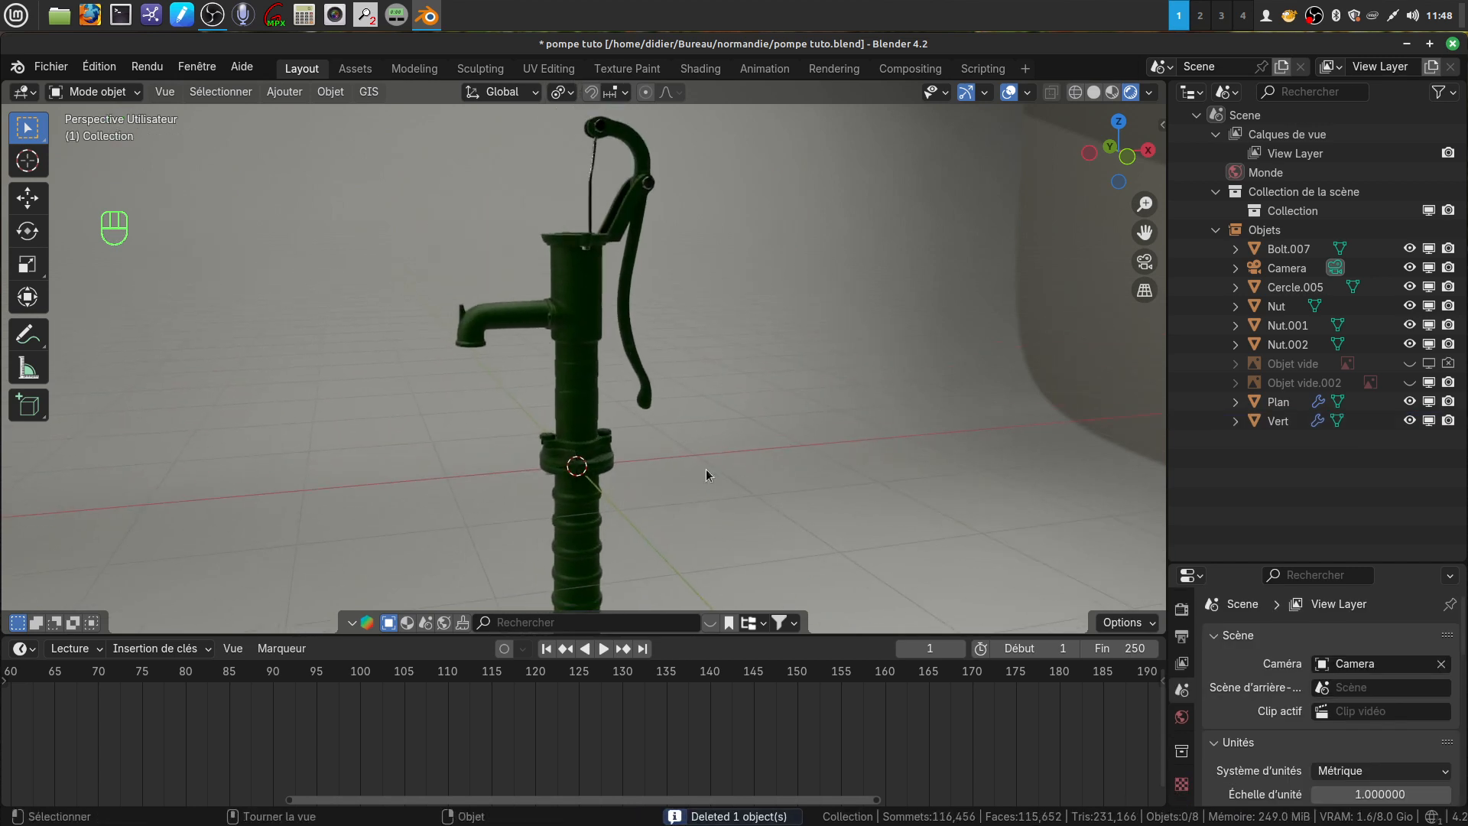
pyautogui.scroll(3, 705, 469)
pyautogui.keyDown('shift'); pyautogui.moveTo(697, 405); pyautogui.dragTo(699, 562, button='middle'); pyautogui.keyUp('shift')
pyautogui.moveTo(652, 426); pyautogui.dragTo(635, 425, button='middle')
pyautogui.scroll(-1, 634, 424)
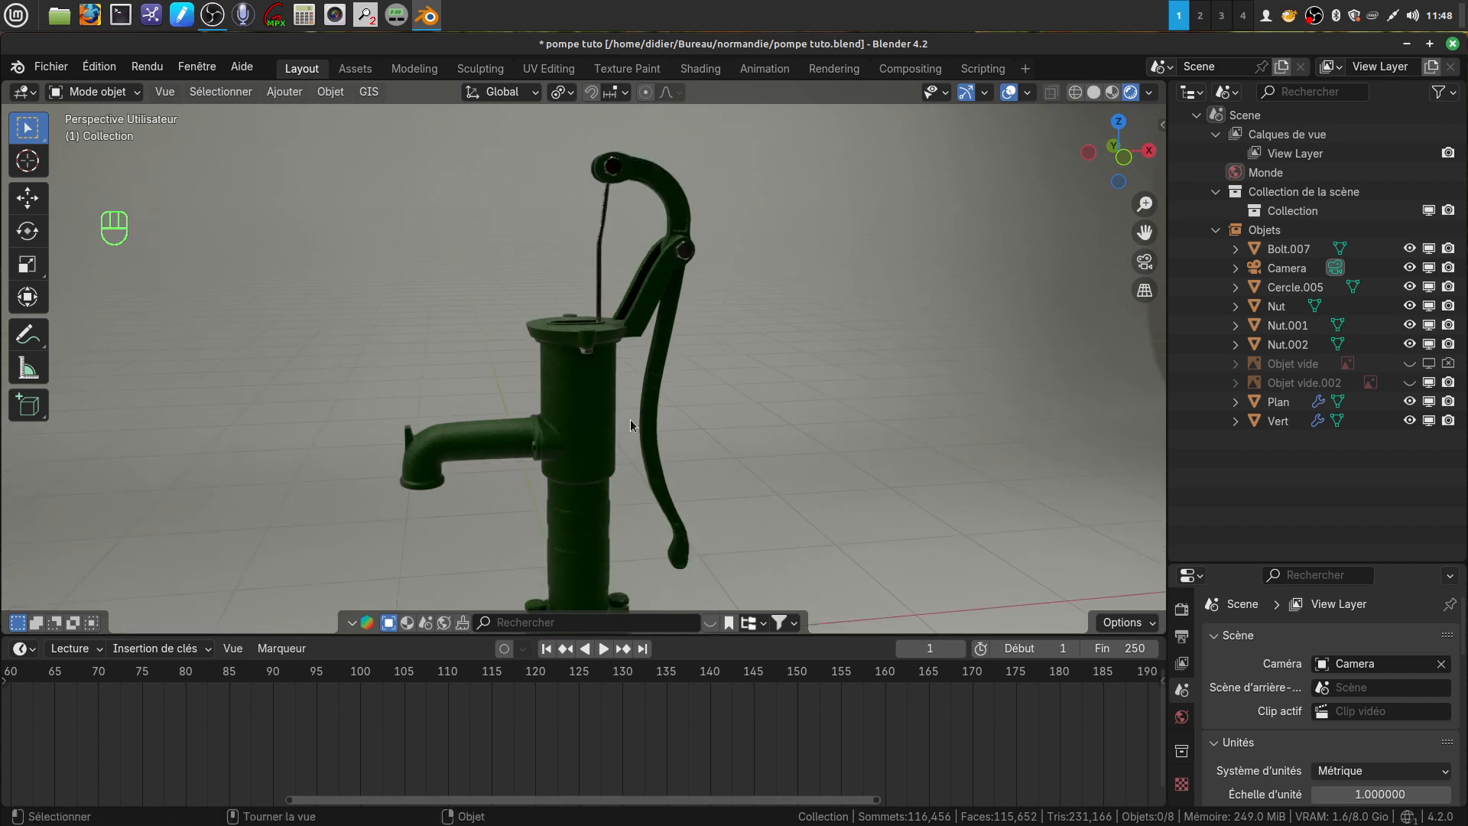
pyautogui.click(1291, 250)
pyautogui.keyDown('shift'); pyautogui.moveTo(863, 356); pyautogui.dragTo(834, 284, button='middle'); pyautogui.keyUp('shift')
pyautogui.scroll(-3, 834, 284)
pyautogui.moveTo(762, 356)
pyautogui.keyDown('shift'); pyautogui.mouseDown(button='middle')
pyautogui.moveTo(778, 281)
pyautogui.moveTo(777, 391)
pyautogui.moveTo(763, 303)
pyautogui.moveTo(769, 336)
pyautogui.mouseUp(button='middle'); pyautogui.keyUp('shift')
pyautogui.scroll(3, 777, 386)
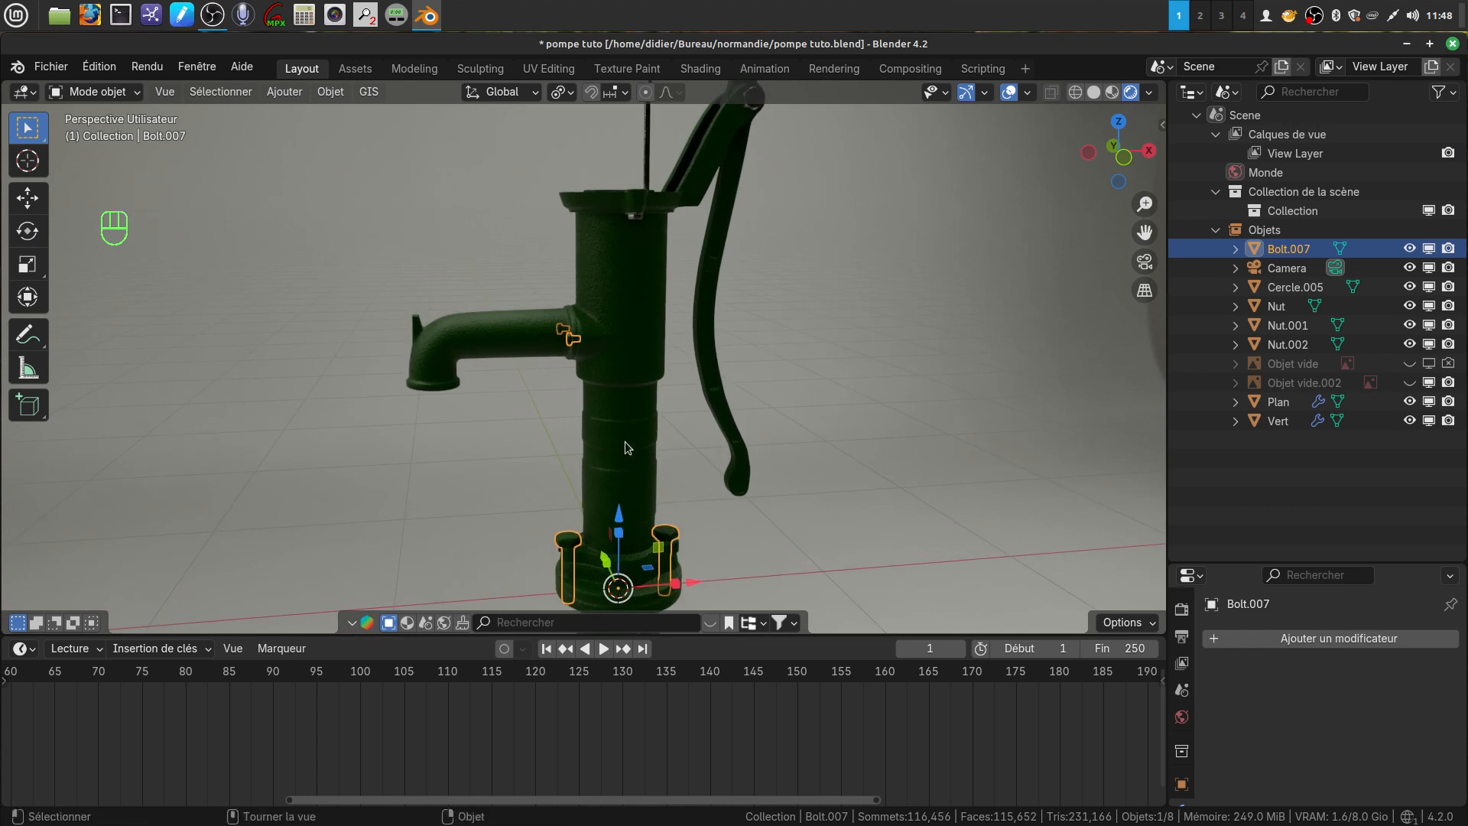
pyautogui.scroll(-3, 614, 397)
pyautogui.keyDown('shift'); pyautogui.moveTo(642, 389); pyautogui.dragTo(619, 272, button='middle'); pyautogui.keyUp('shift')
pyautogui.click(621, 273)
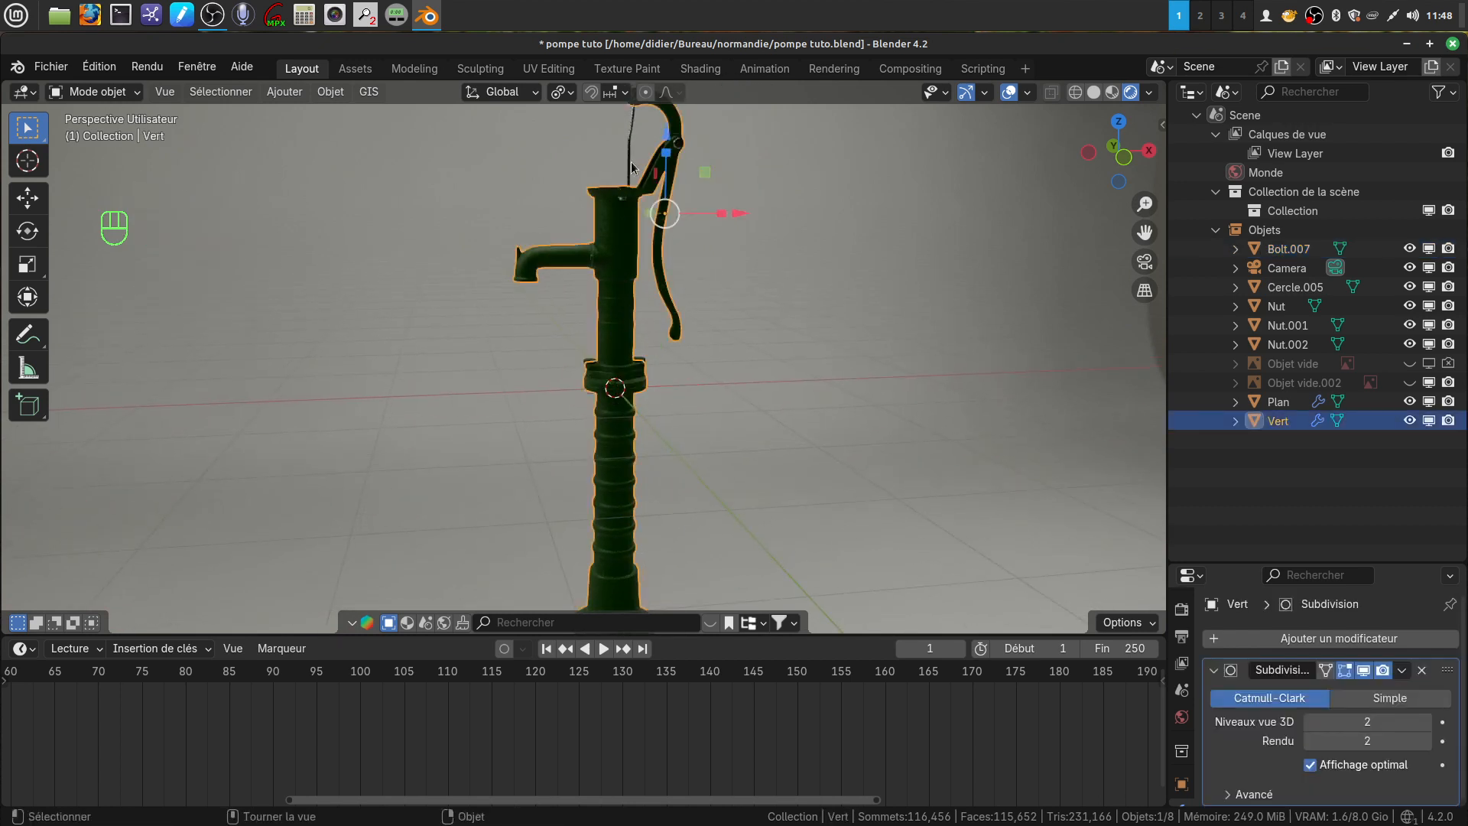
pyautogui.keyDown('shift'); pyautogui.moveTo(684, 548); pyautogui.dragTo(639, 506, button='middle'); pyautogui.keyUp('shift')
pyautogui.scroll(5, 711, 516)
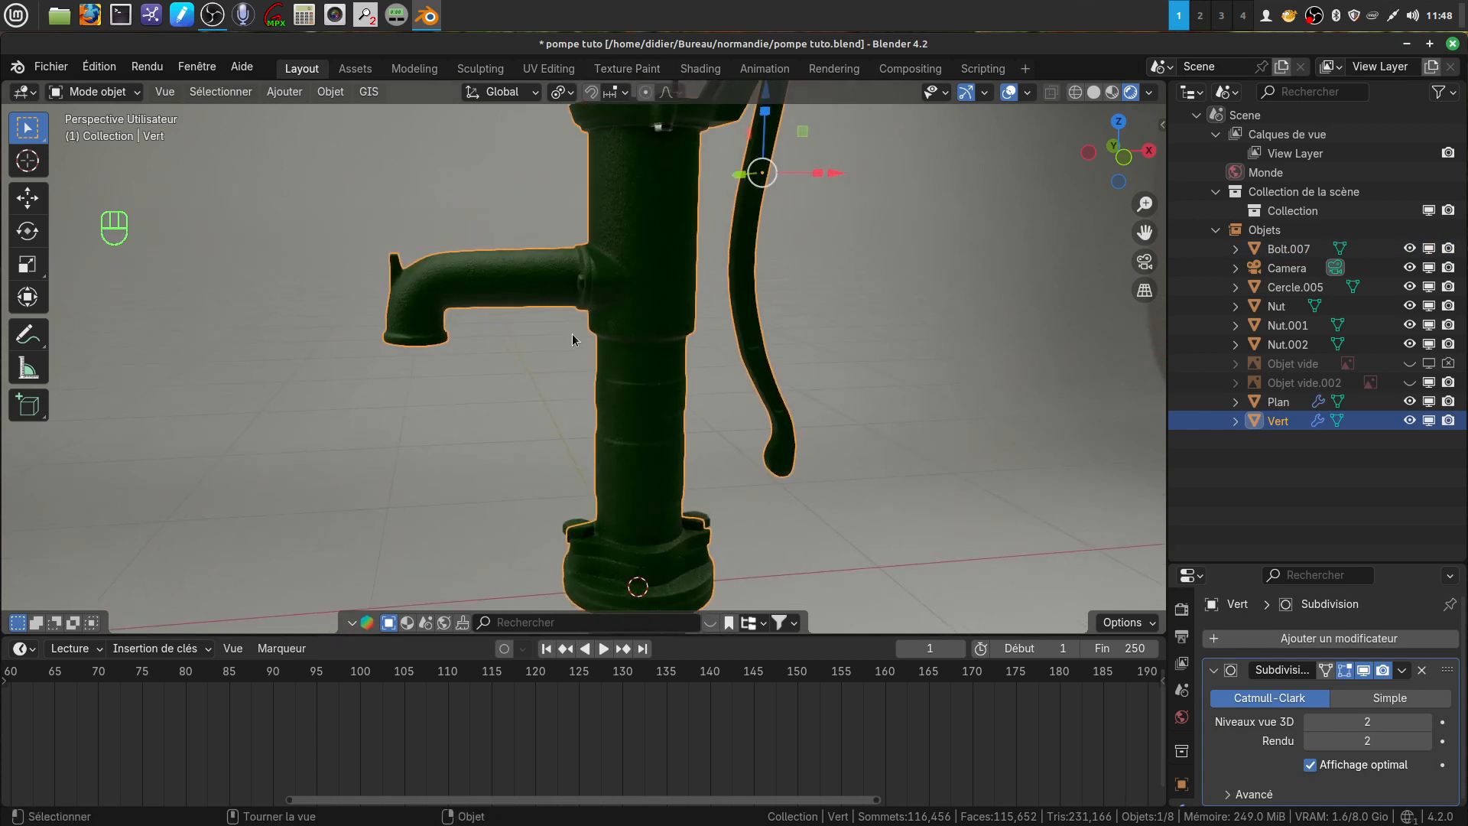
# Step: Parent the bolts Bolt.007 to the pump body Vert using the Objet parent type
pyautogui.click(1289, 248)
pyautogui.press('shift')
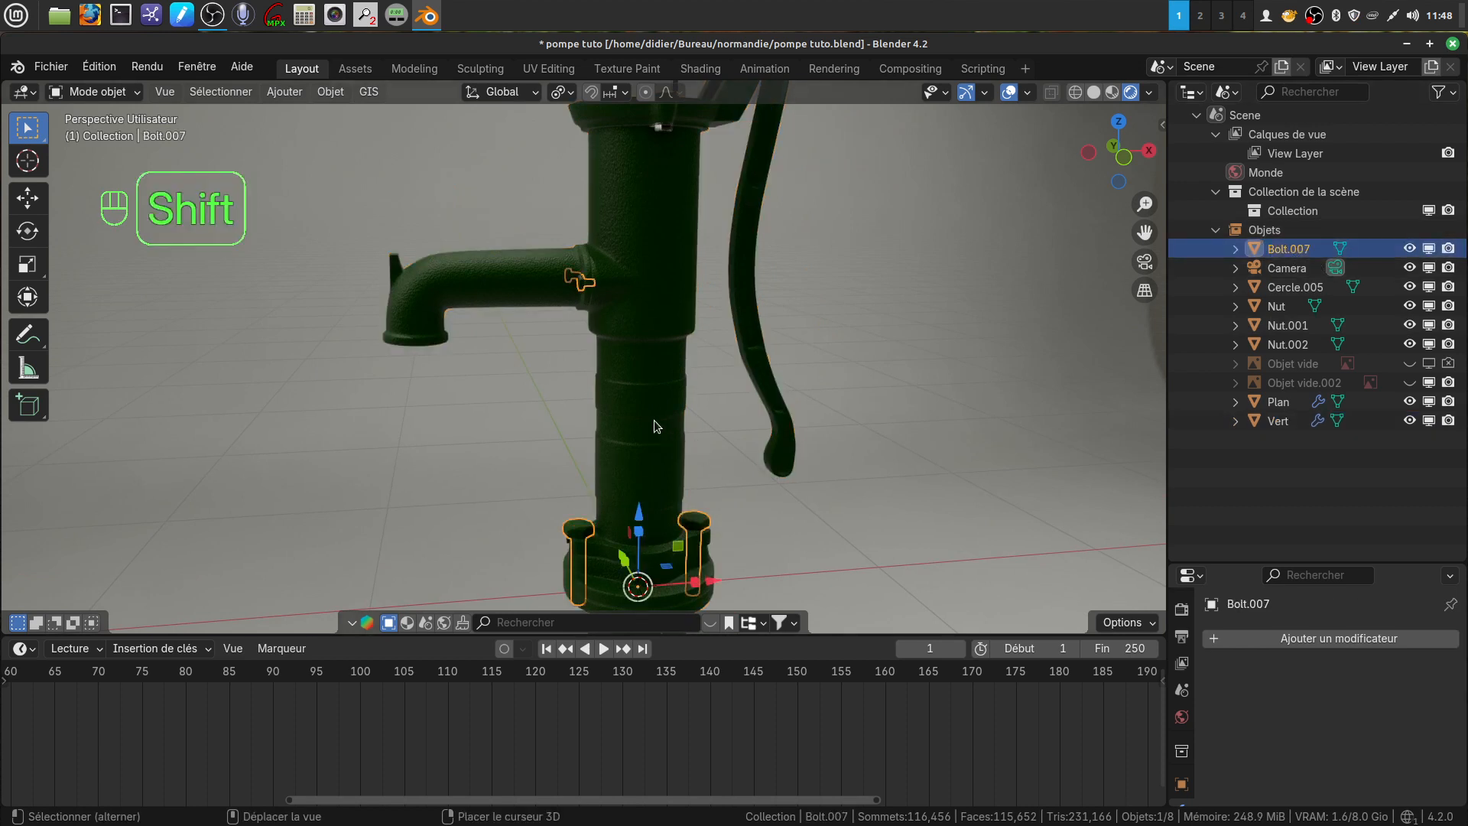
pyautogui.keyDown('shift'); pyautogui.click(632, 392); pyautogui.keyUp('shift')
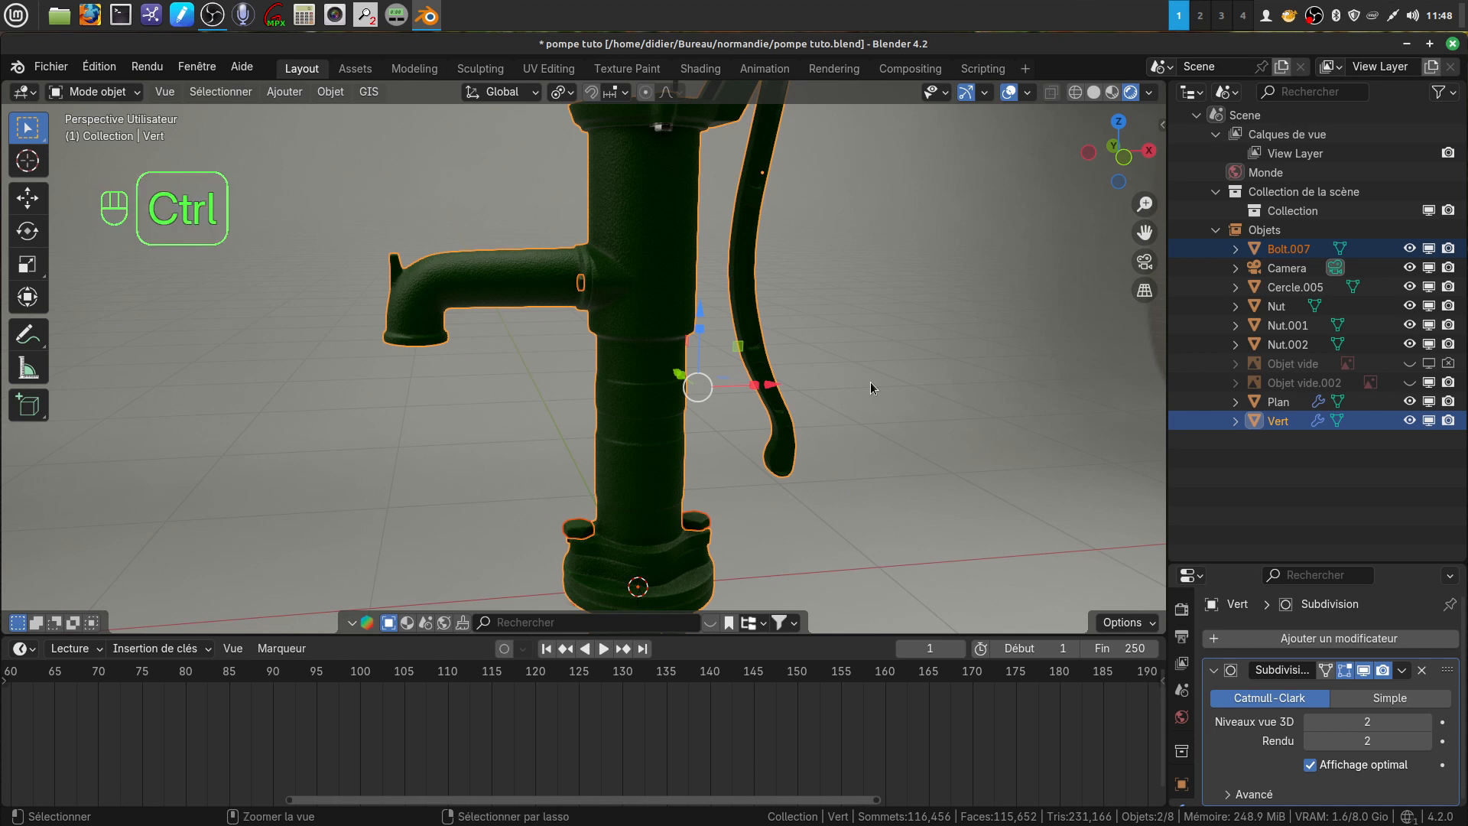
pyautogui.hotkey('ctrl', 'p')
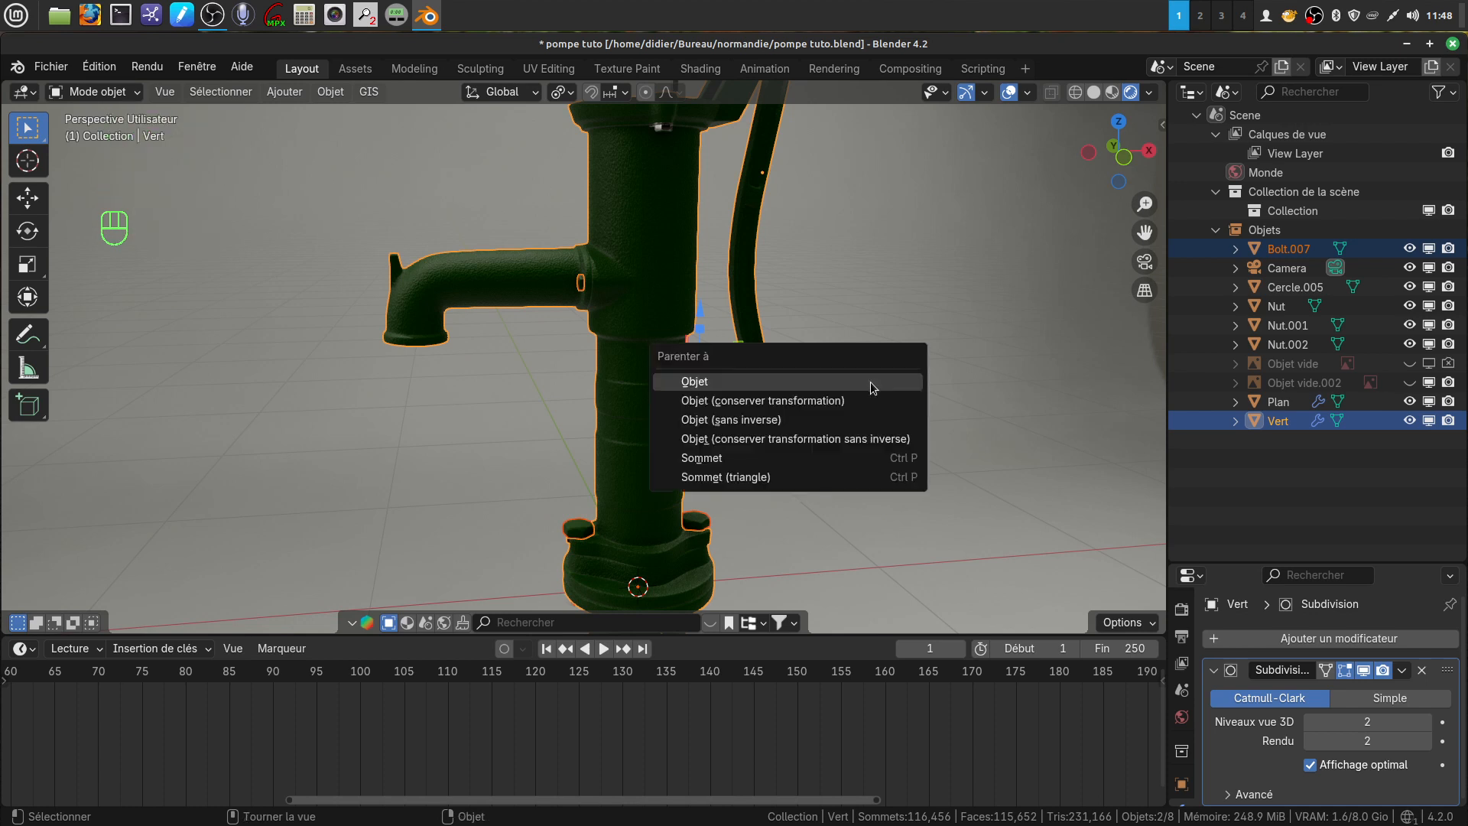
pyautogui.click(870, 382)
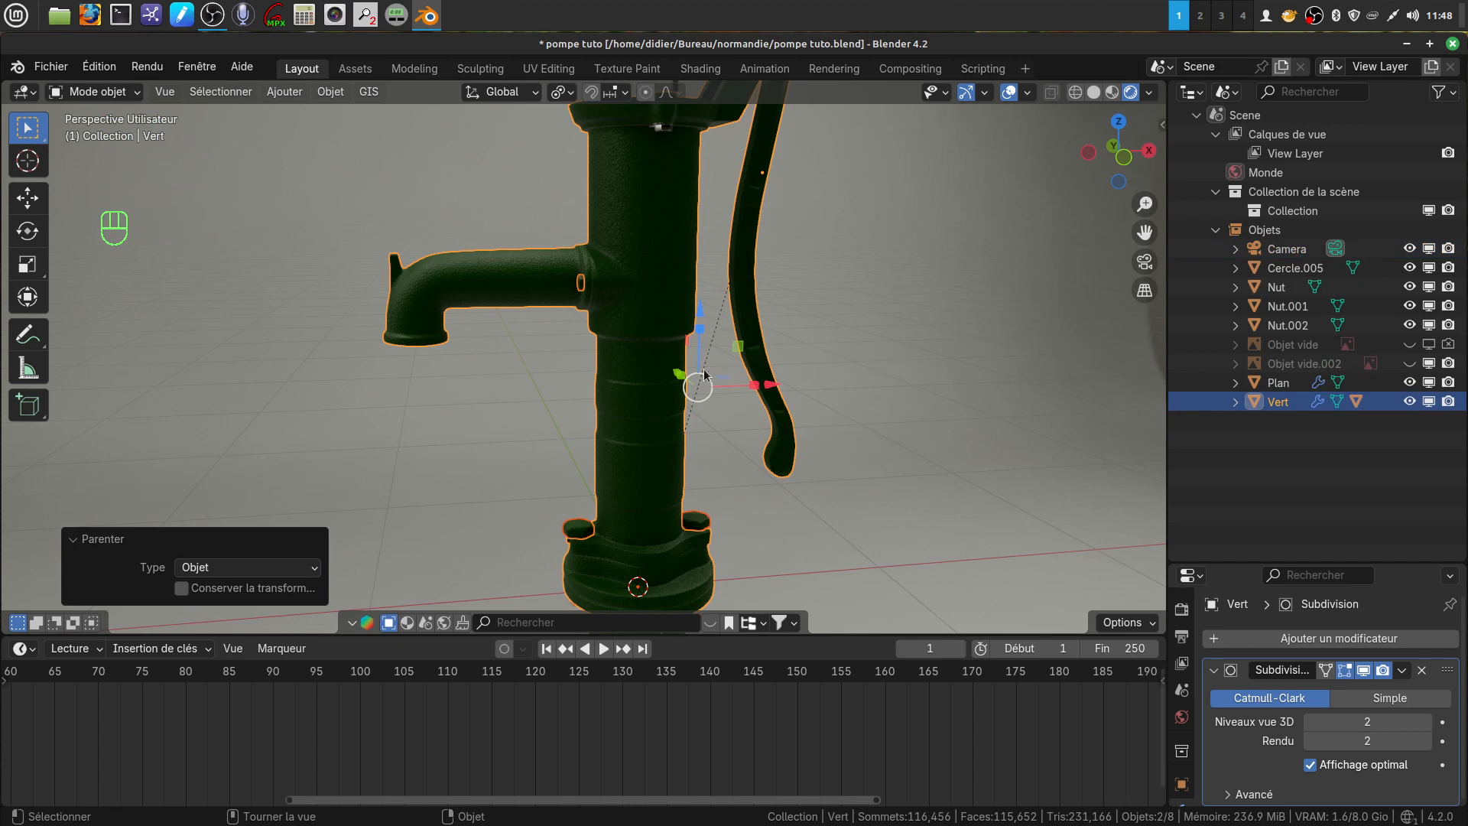
pyautogui.scroll(-2, 831, 434)
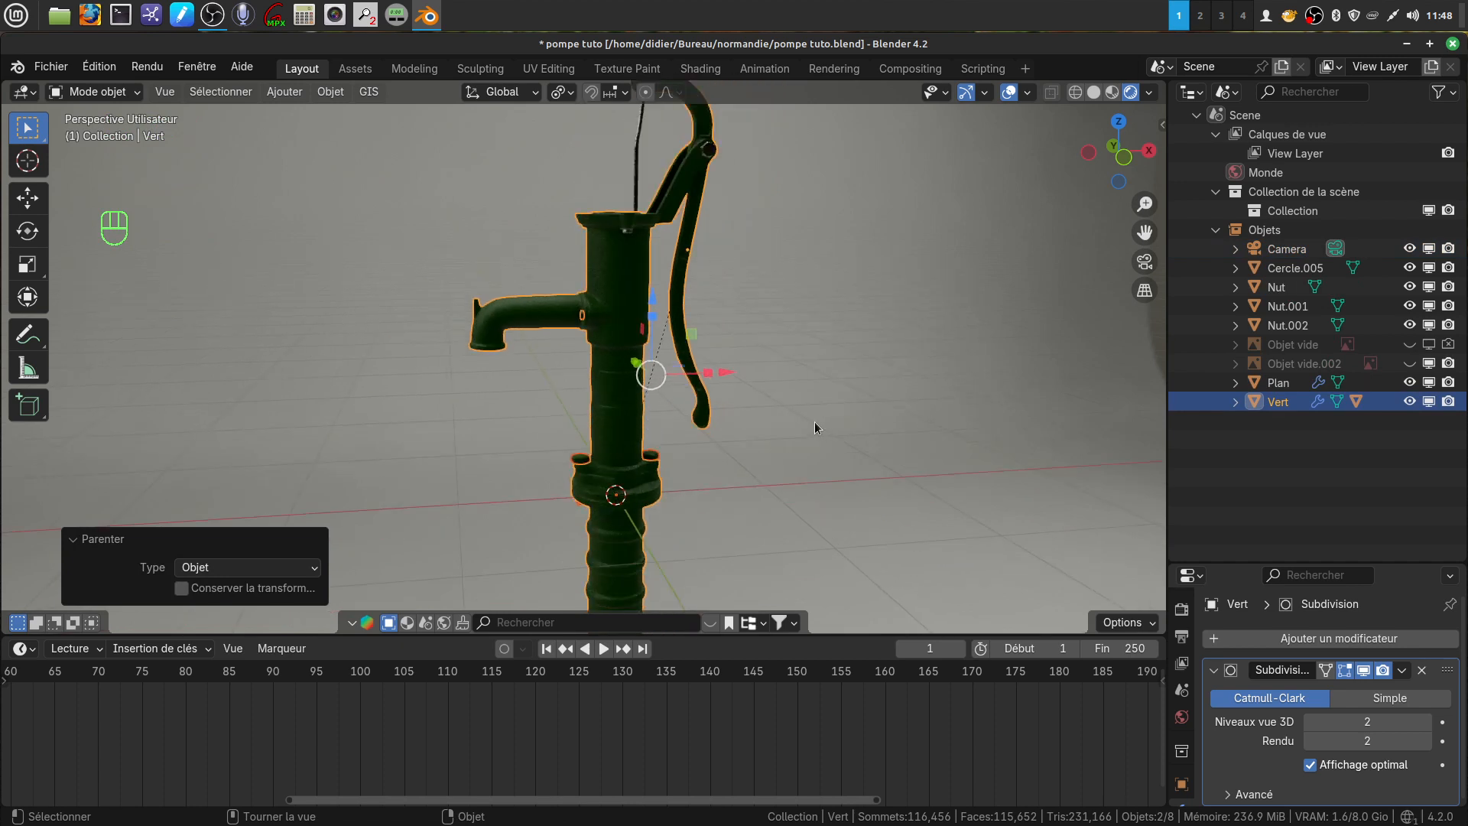
# Step: Parent the pump rod Cercle.005 to the pump body Vert using the Objet parent type
pyautogui.keyDown('shift'); pyautogui.moveTo(814, 421); pyautogui.dragTo(819, 412, button='middle'); pyautogui.keyUp('shift')
pyautogui.keyDown('shift'); pyautogui.moveTo(946, 348); pyautogui.dragTo(928, 344, button='middle'); pyautogui.keyUp('shift')
pyautogui.click(1289, 272)
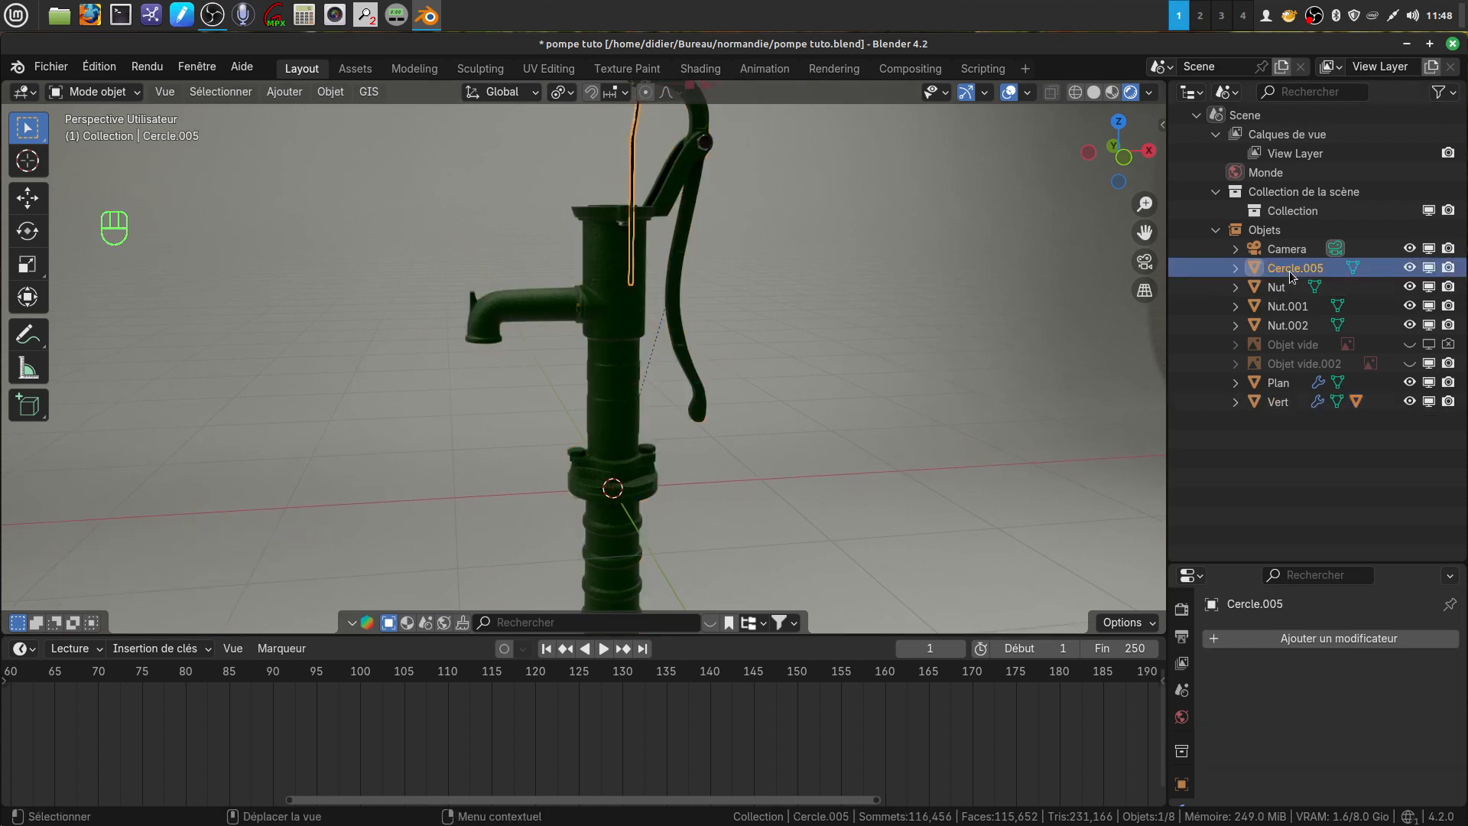
pyautogui.scroll(-2, 694, 316)
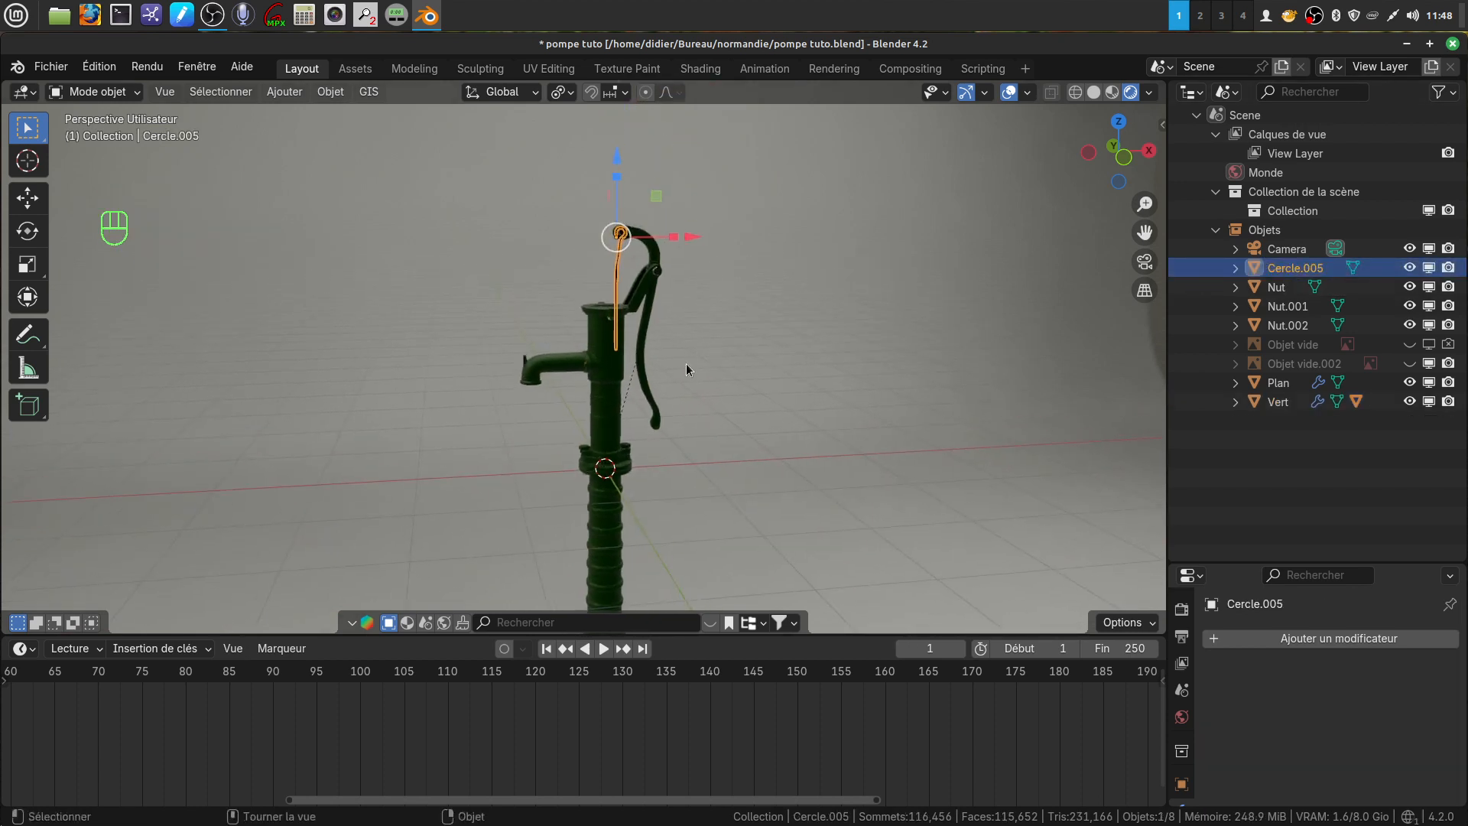
pyautogui.scroll(3, 685, 364)
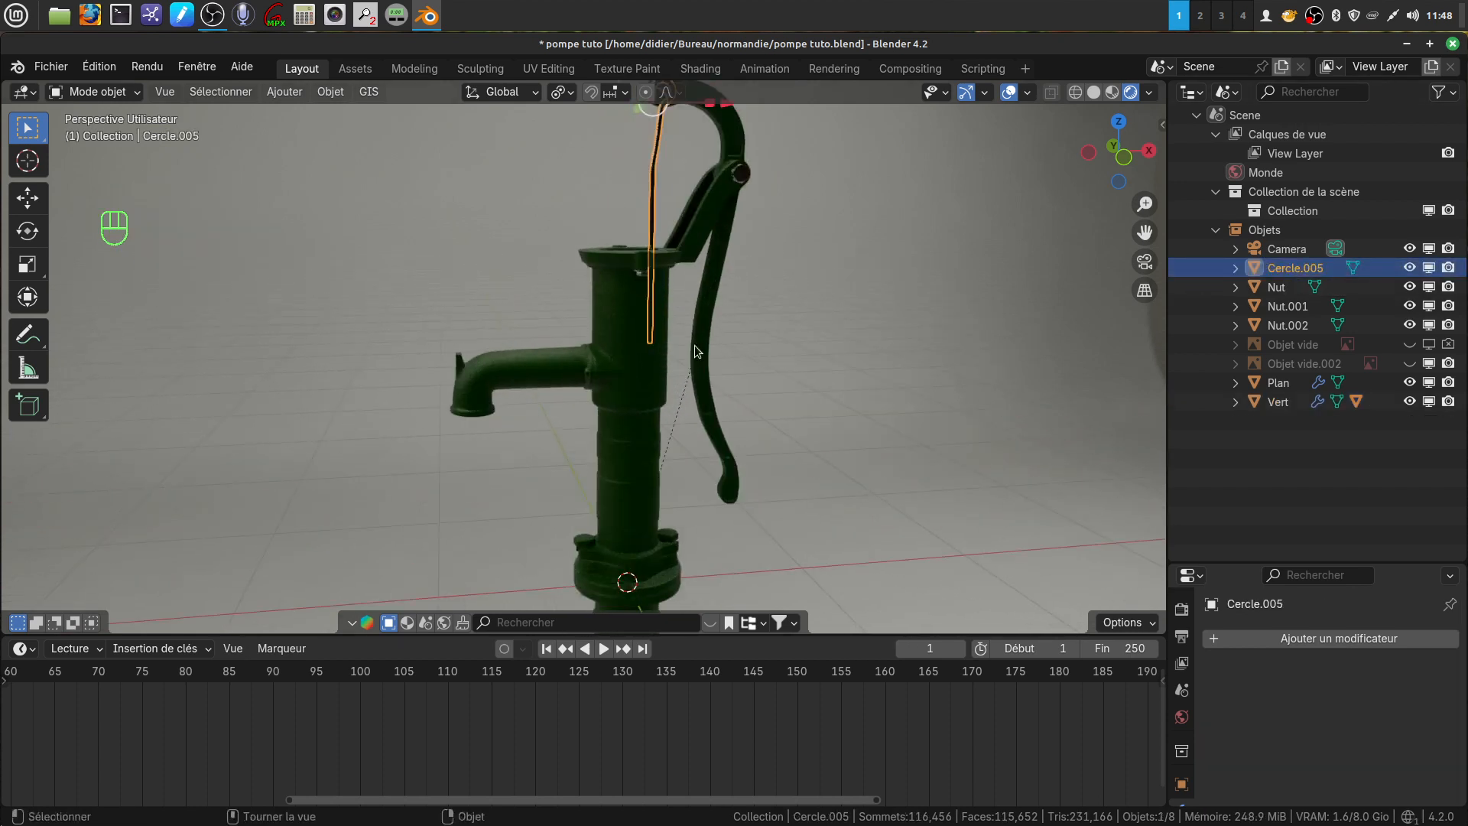
pyautogui.keyDown('shift'); pyautogui.click(642, 408); pyautogui.keyUp('shift')
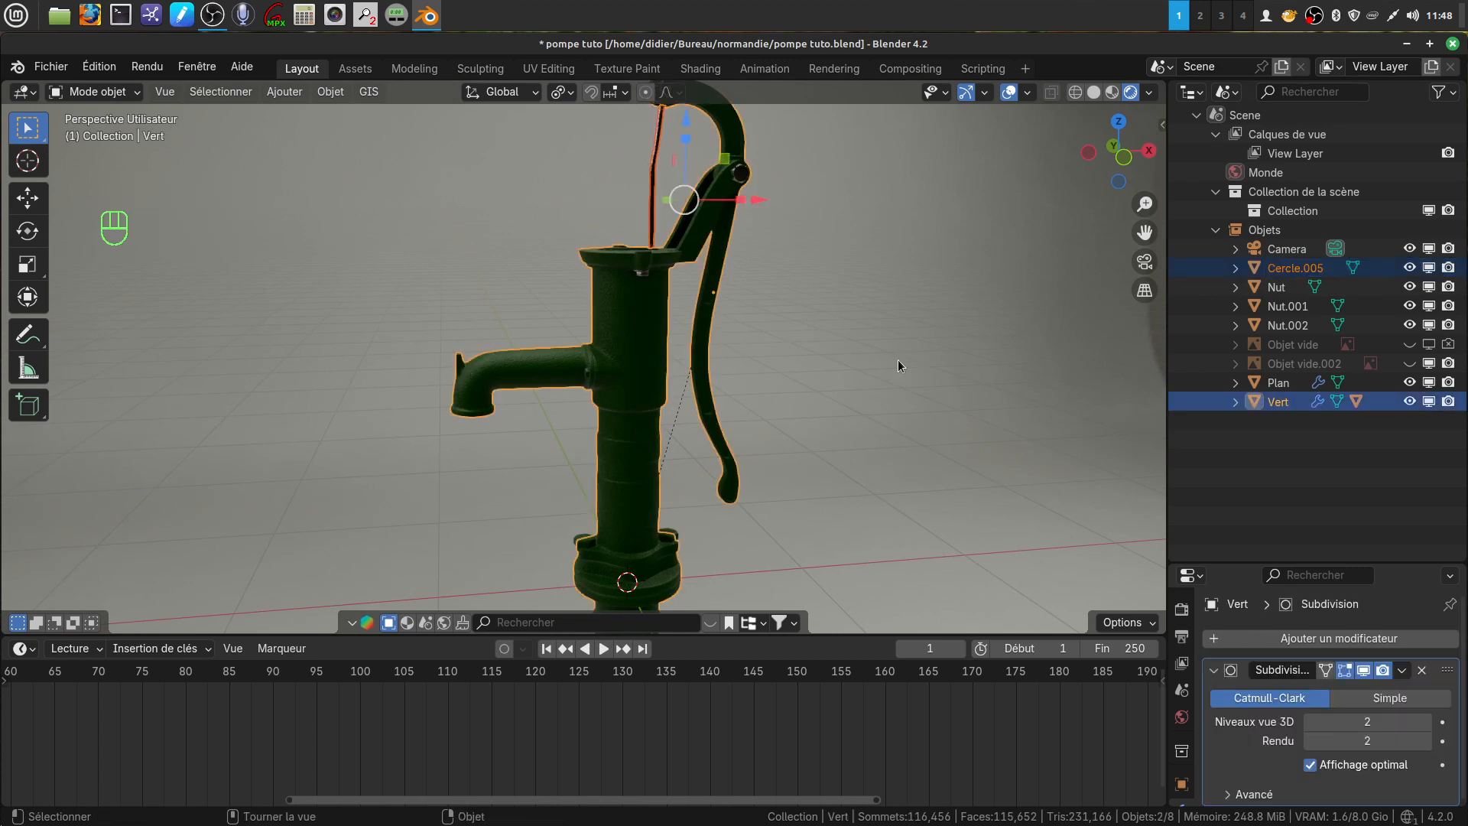
pyautogui.hotkey('ctrl', 'p')
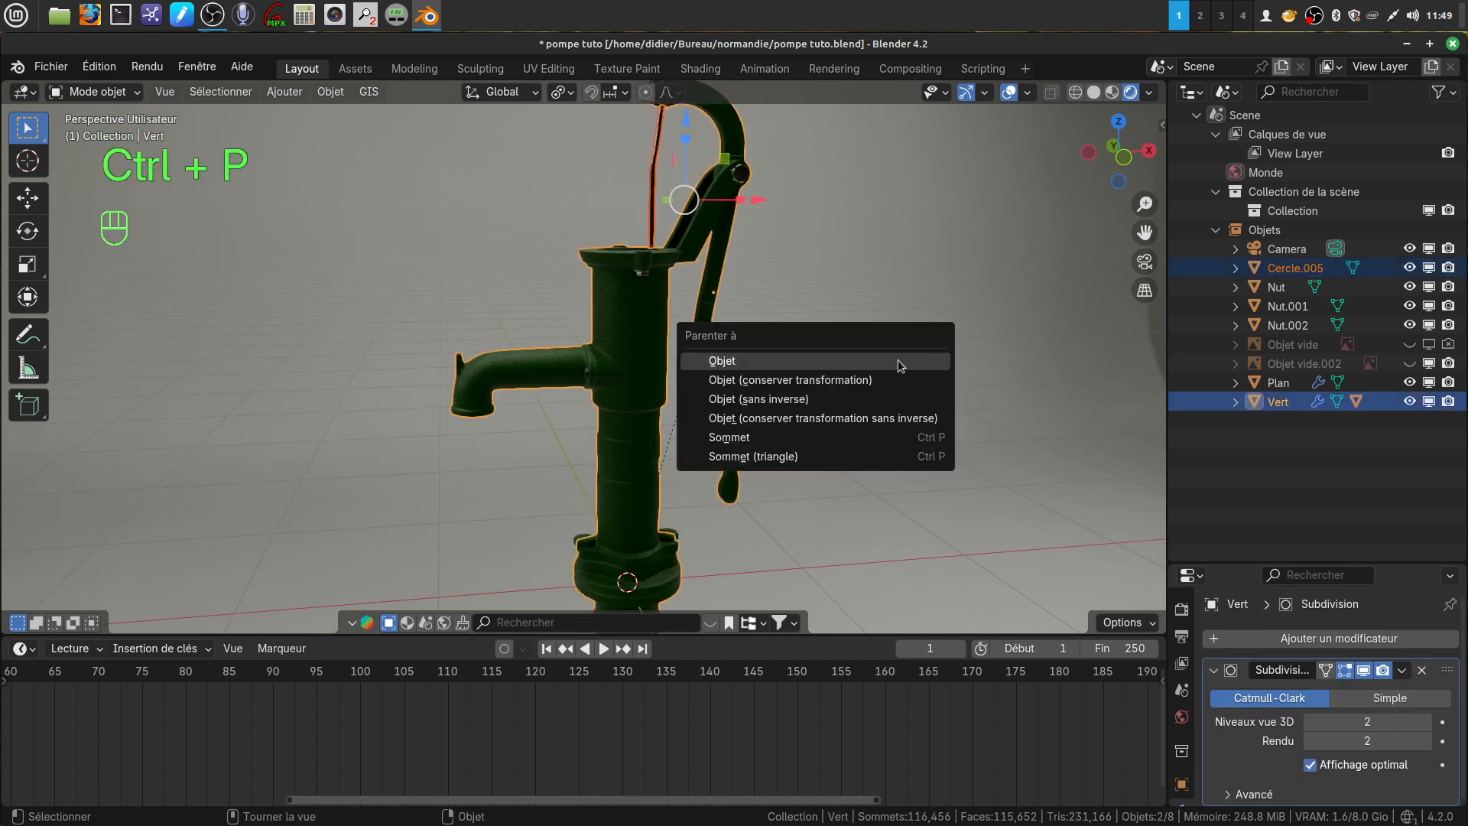
pyautogui.click(898, 359)
# Step: Join the two nuts under the flange, Nut and Nut.001, into one object with Nut.001 as the active one
pyautogui.click(1277, 269)
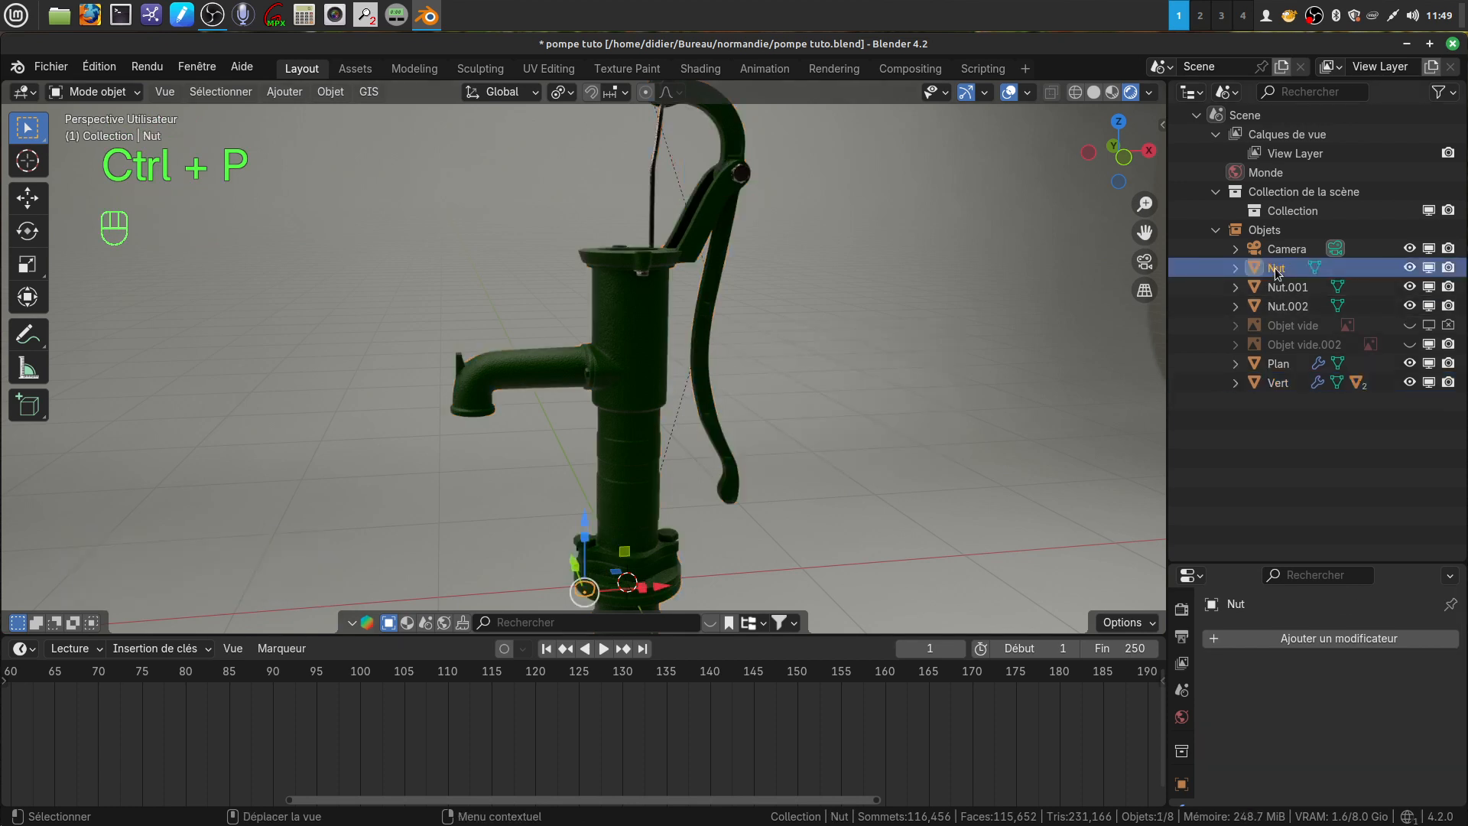
pyautogui.scroll(-4, 755, 340)
pyautogui.scroll(4, 737, 535)
pyautogui.keyDown('shift'); pyautogui.moveTo(742, 449); pyautogui.dragTo(765, 213, button='middle'); pyautogui.keyUp('shift')
pyautogui.scroll(2, 748, 361)
pyautogui.moveTo(748, 360); pyautogui.dragTo(688, 340, button='middle')
pyautogui.scroll(2, 688, 340)
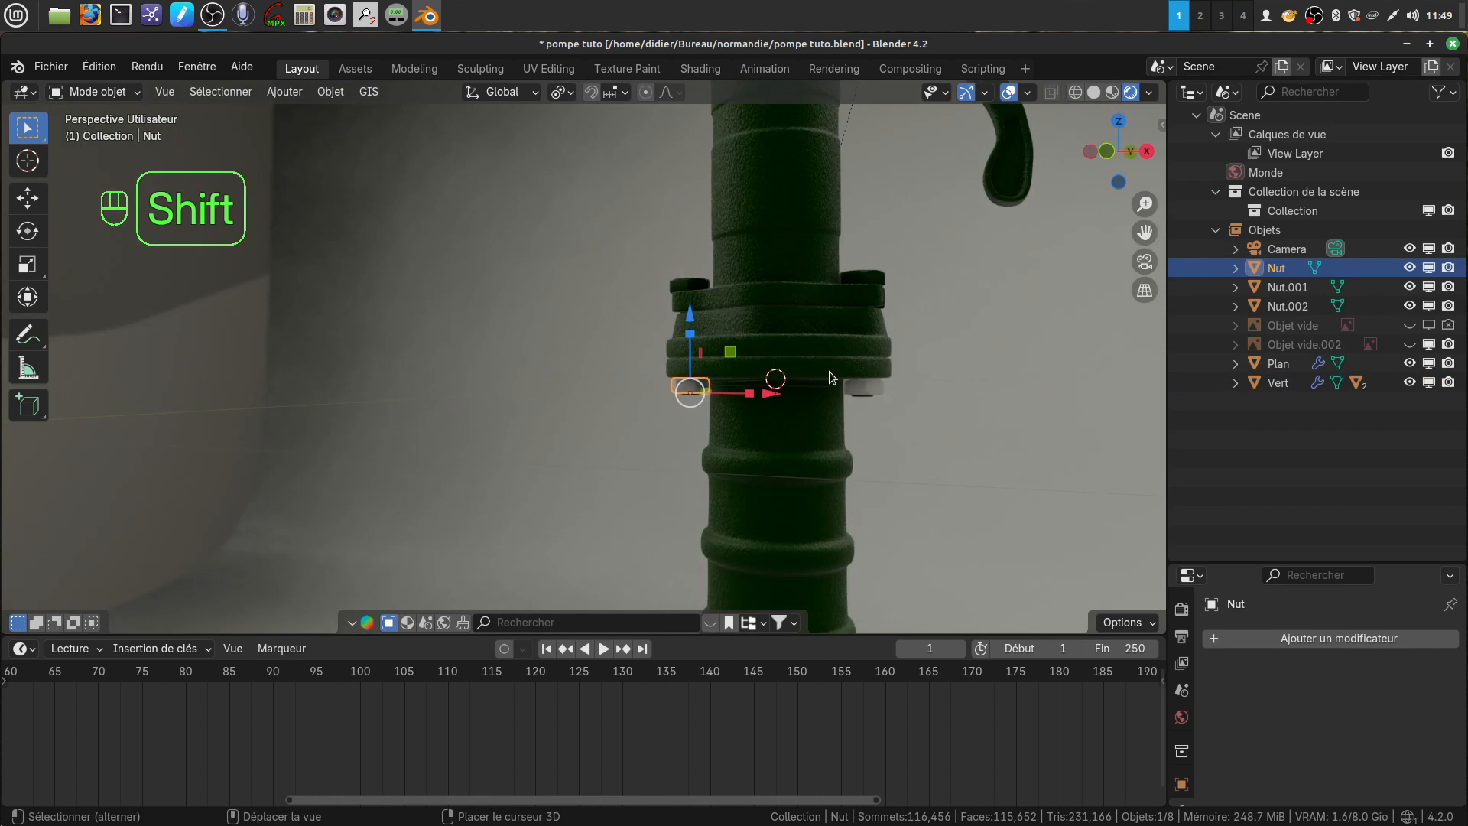
pyautogui.keyDown('shift'); pyautogui.click(866, 388); pyautogui.keyUp('shift')
pyautogui.moveTo(865, 389); pyautogui.dragTo(734, 382, button='middle')
pyautogui.rightClick(714, 374)
pyautogui.click(706, 375)
pyautogui.scroll(3, 746, 412)
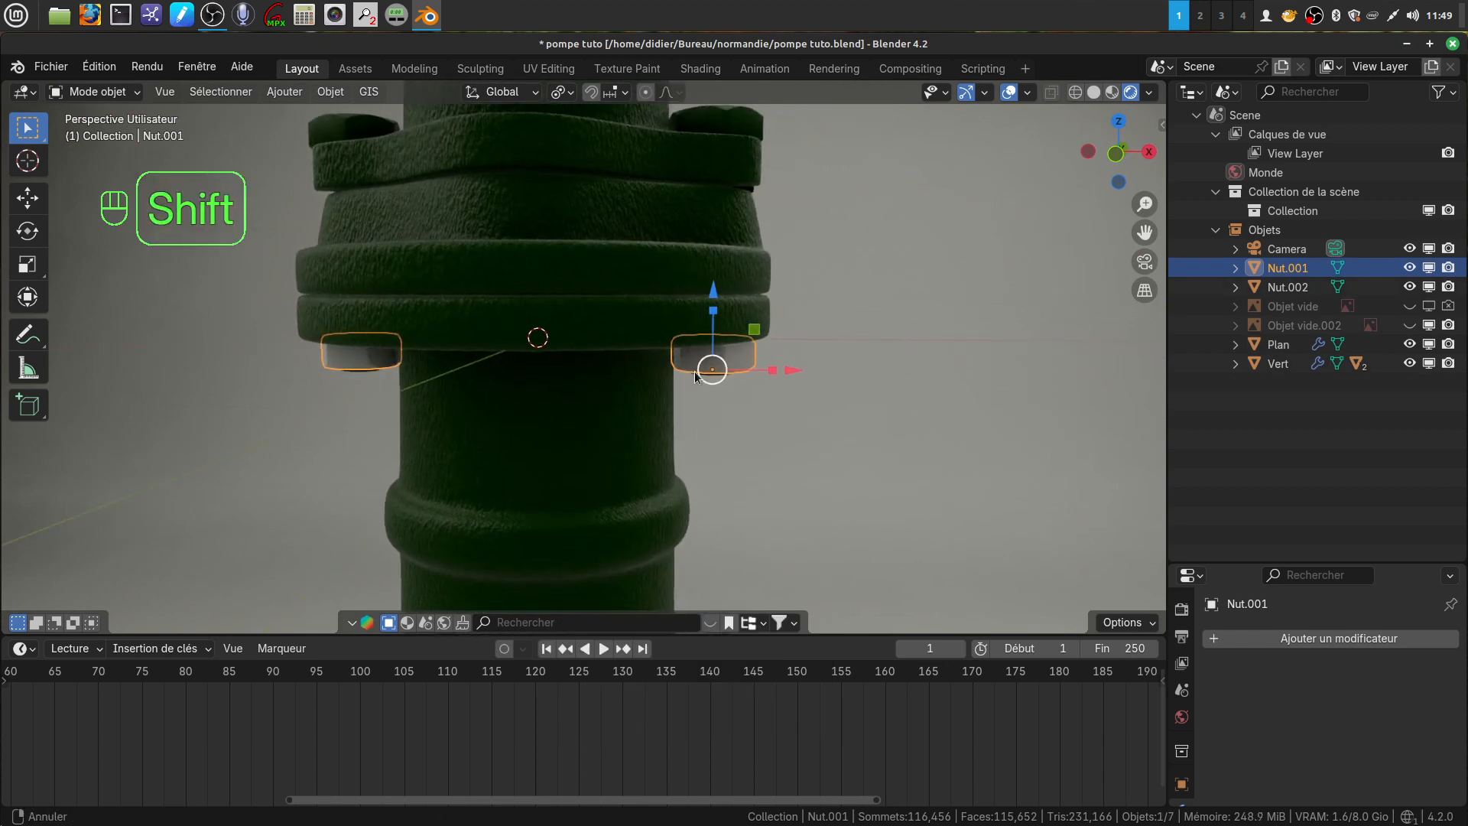
# Step: Assign the existing material Matériau to the joined flange nuts and deselect them
pyautogui.scroll(-5, 1184, 711)
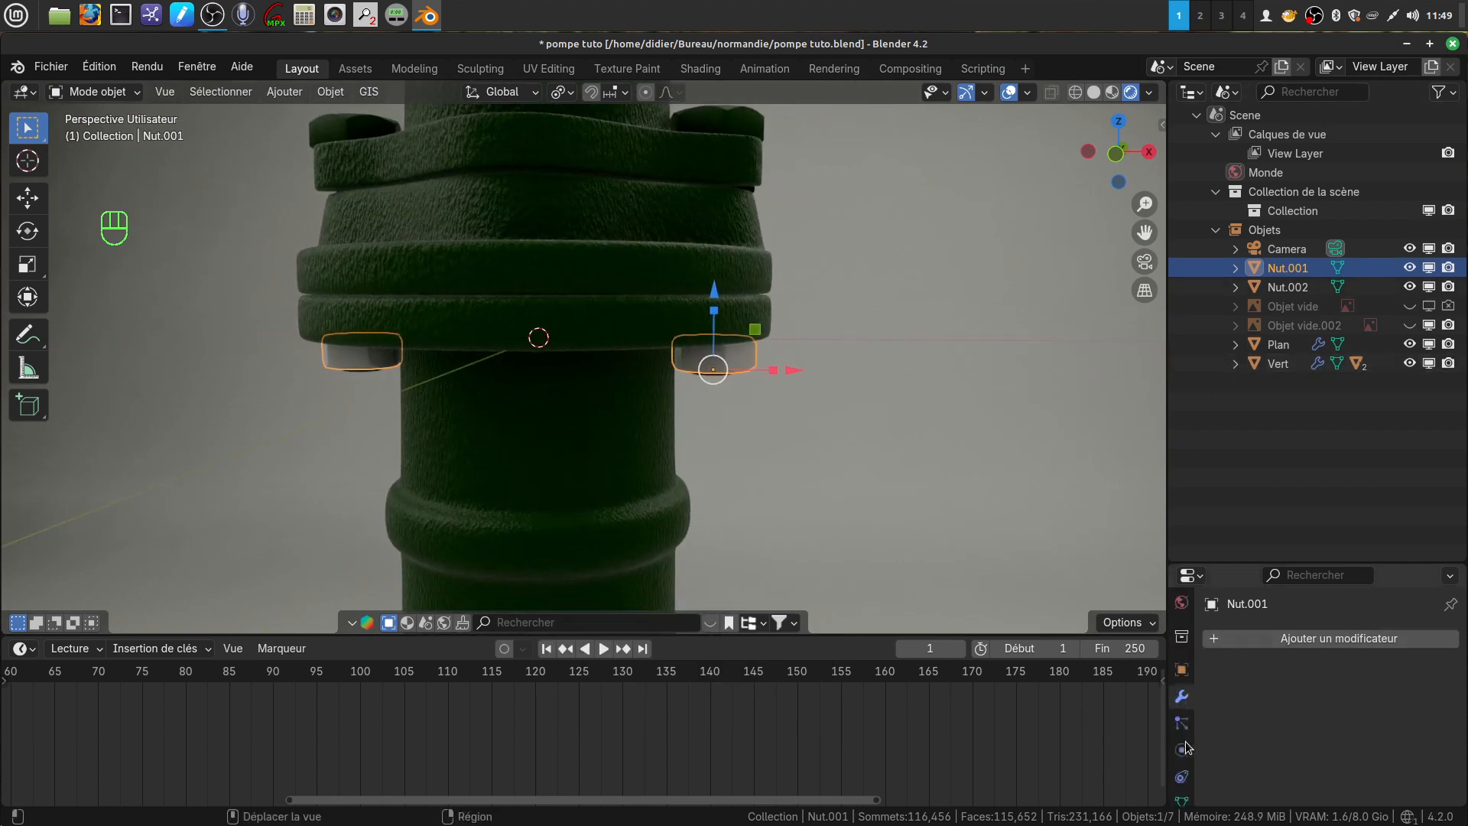
pyautogui.scroll(-2, 1189, 712)
pyautogui.click(1181, 750)
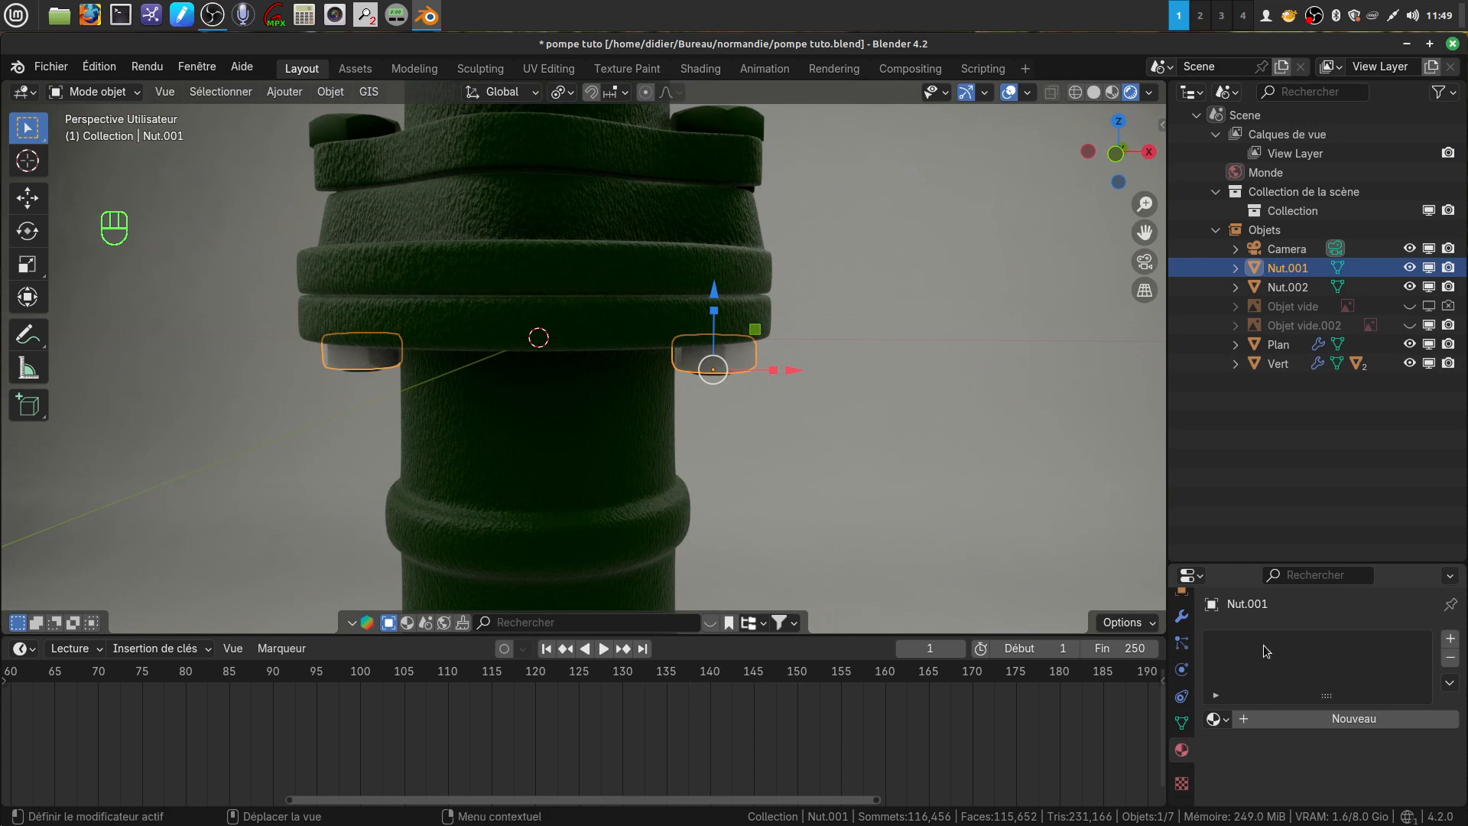
pyautogui.click(1229, 717)
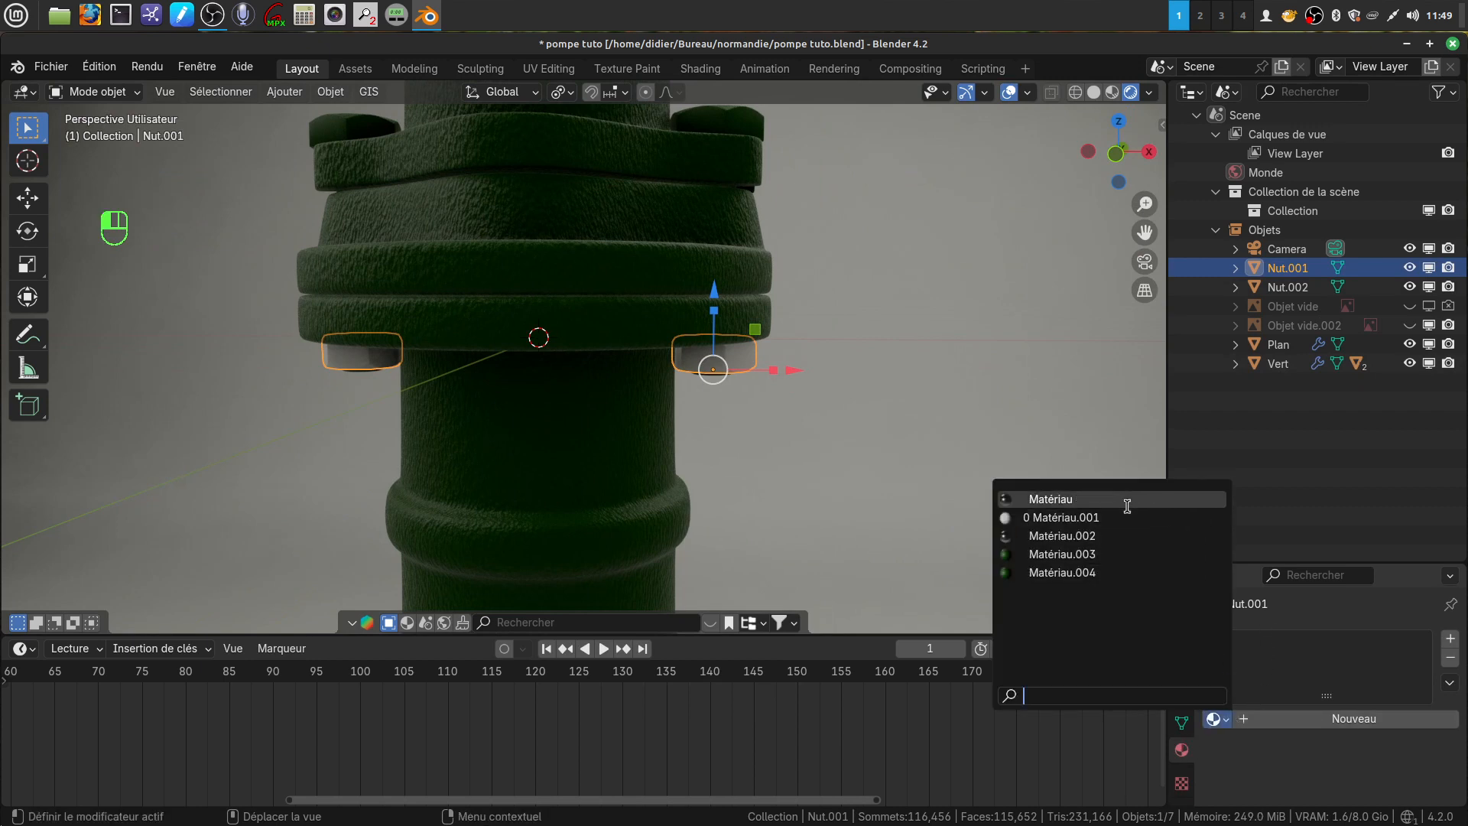
pyautogui.click(1126, 502)
pyautogui.click(902, 457)
pyautogui.scroll(-3, 819, 422)
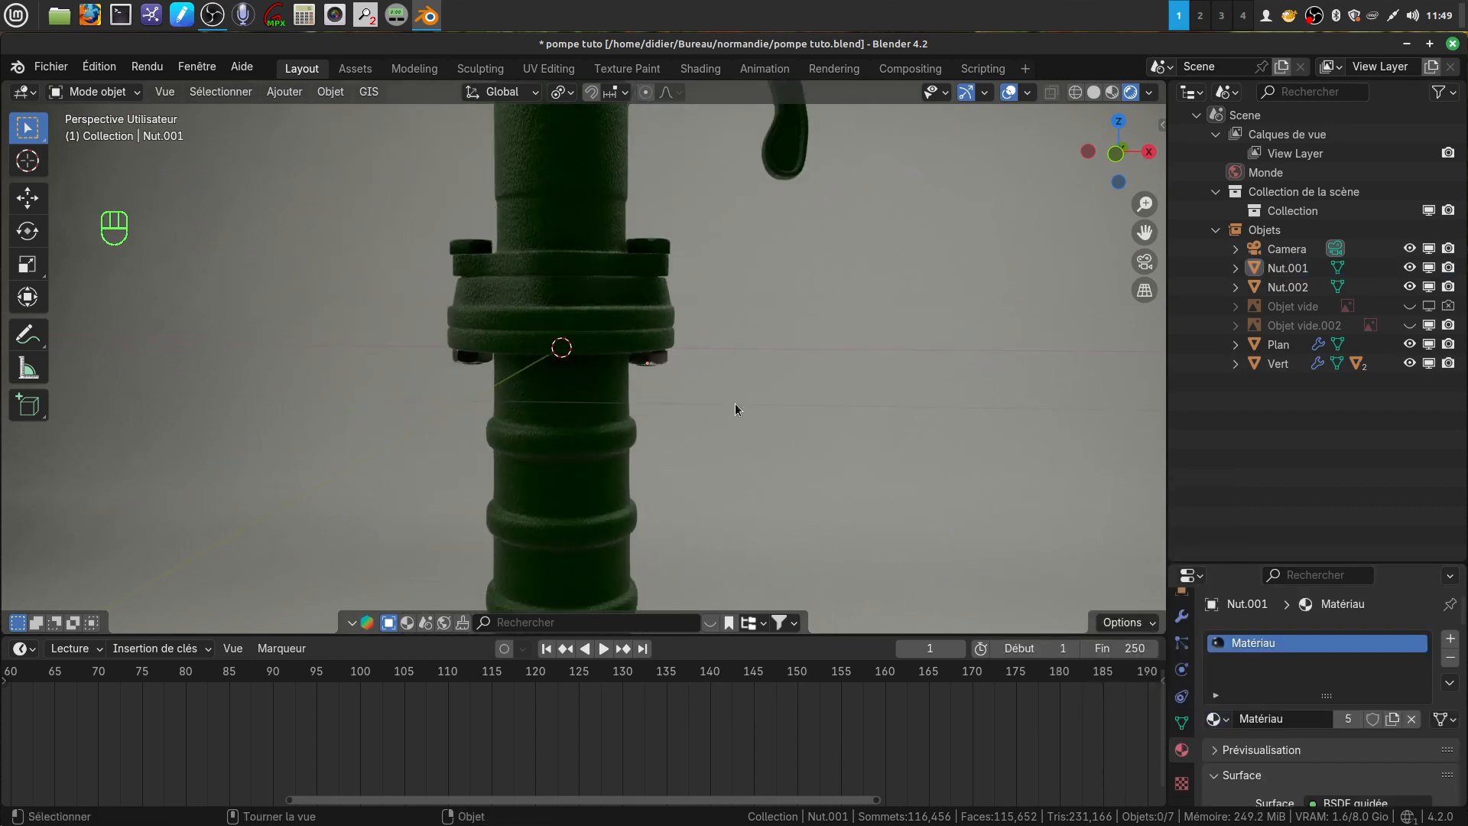
# Step: Join the flange nuts Nut.001 with the handle and cover nuts Nut.002, keeping Nut.002 as the active object
pyautogui.moveTo(731, 399); pyautogui.dragTo(799, 397, button='middle')
pyautogui.keyDown('shift'); pyautogui.moveTo(696, 366); pyautogui.dragTo(692, 608, button='middle'); pyautogui.keyUp('shift')
pyautogui.click(709, 424)
pyautogui.scroll(3, 685, 227)
pyautogui.keyDown('shift'); pyautogui.moveTo(685, 228); pyautogui.dragTo(703, 370, button='middle'); pyautogui.keyUp('shift')
pyautogui.scroll(3, 627, 462)
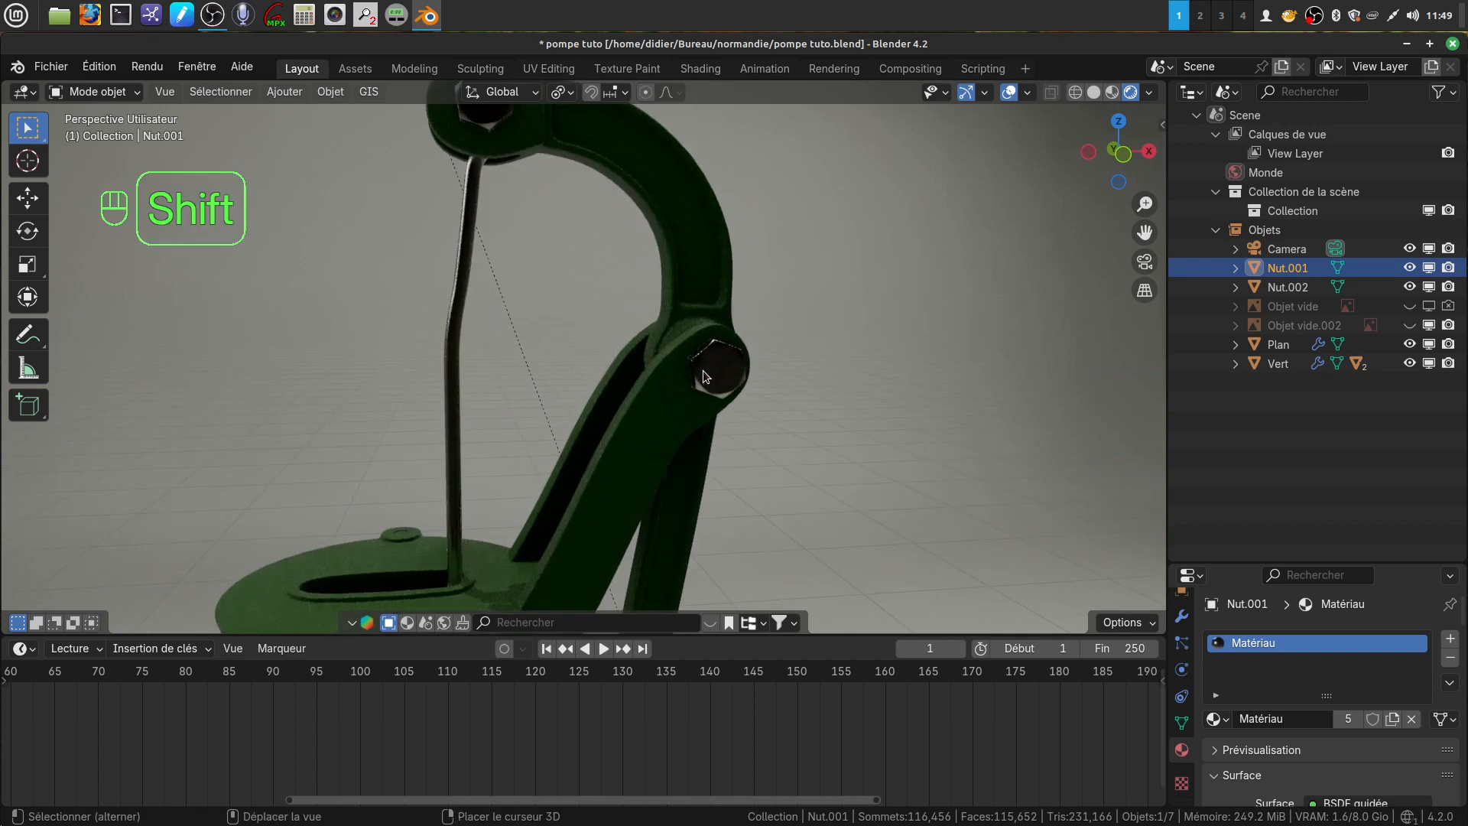
pyautogui.keyDown('shift'); pyautogui.click(703, 370); pyautogui.keyUp('shift')
pyautogui.scroll(-5, 703, 370)
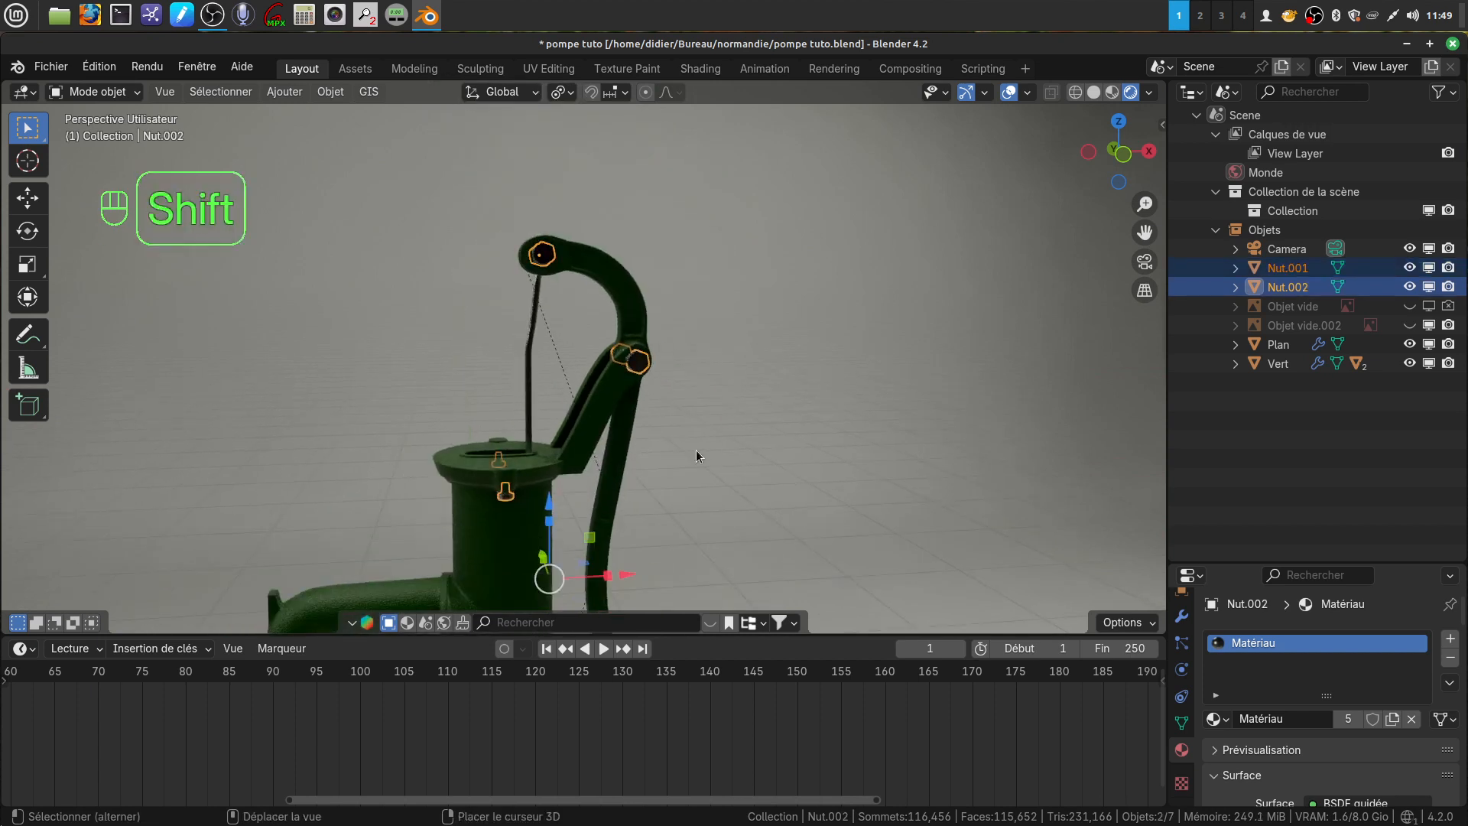
pyautogui.keyDown('shift'); pyautogui.moveTo(695, 450); pyautogui.dragTo(734, 206, button='middle'); pyautogui.keyUp('shift')
pyautogui.scroll(-1, 734, 196)
pyautogui.scroll(-2, 734, 189)
pyautogui.keyDown('shift'); pyautogui.scroll(-2, 749, 252); pyautogui.keyUp('shift')
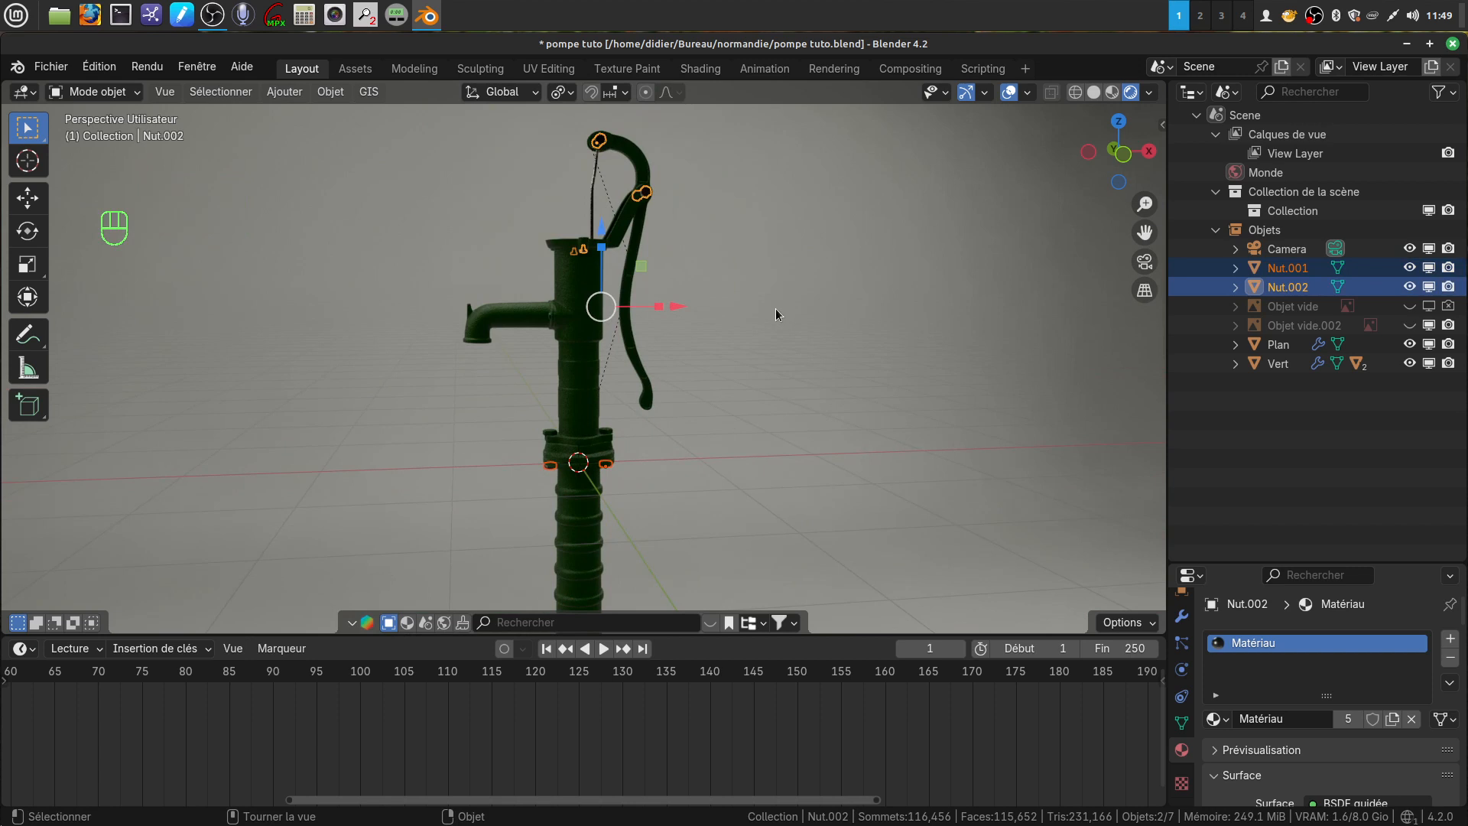
pyautogui.rightClick(776, 309)
pyautogui.click(741, 309)
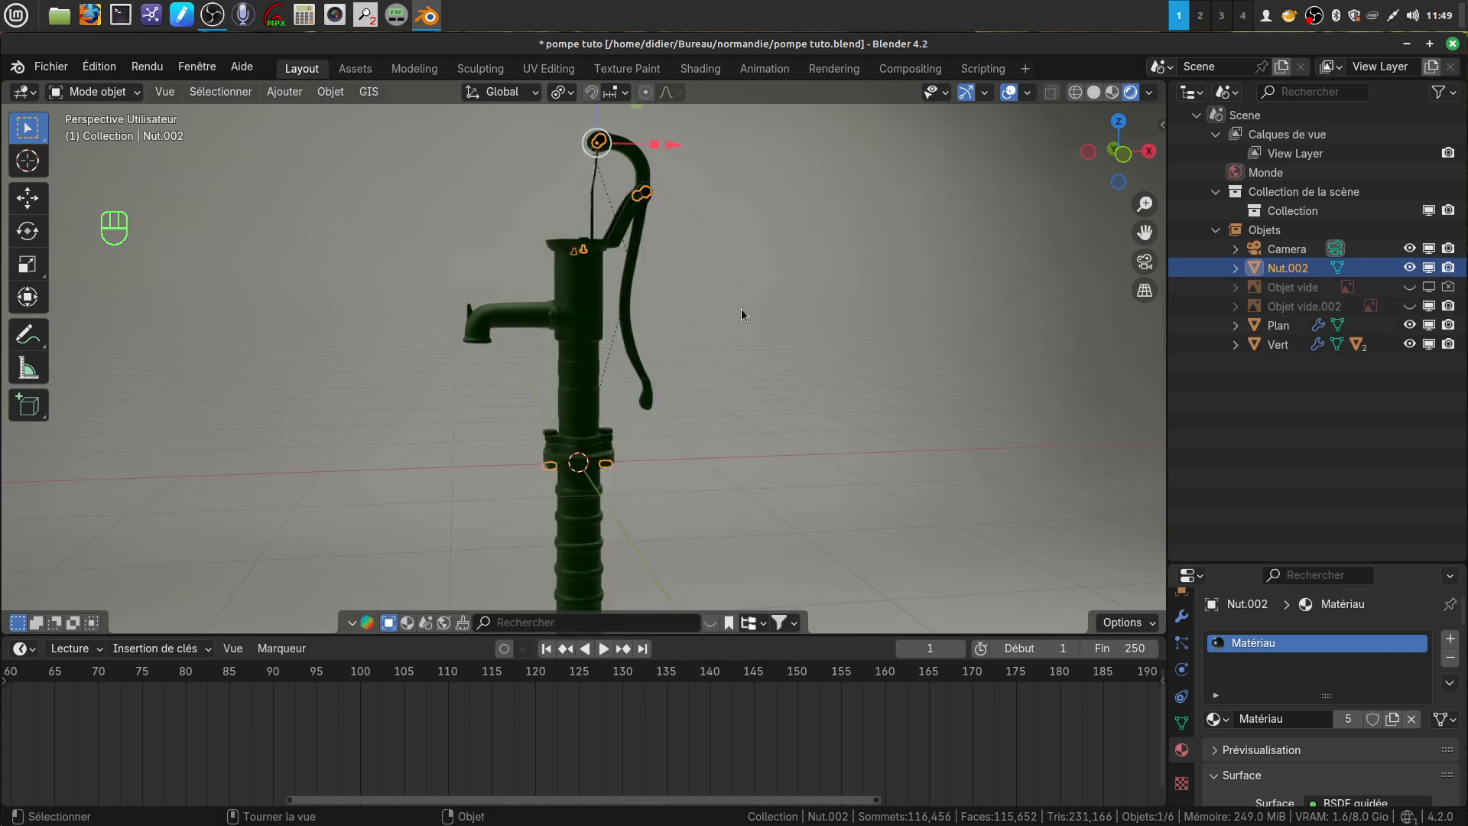
# Step: Parent the joined nuts Nut.002 to the pump body Vert as Objet and clear the selection
pyautogui.scroll(2, 709, 364)
pyautogui.scroll(3, 708, 359)
pyautogui.keyDown('shift'); pyautogui.moveTo(708, 360); pyautogui.dragTo(732, 324, button='middle'); pyautogui.keyUp('shift')
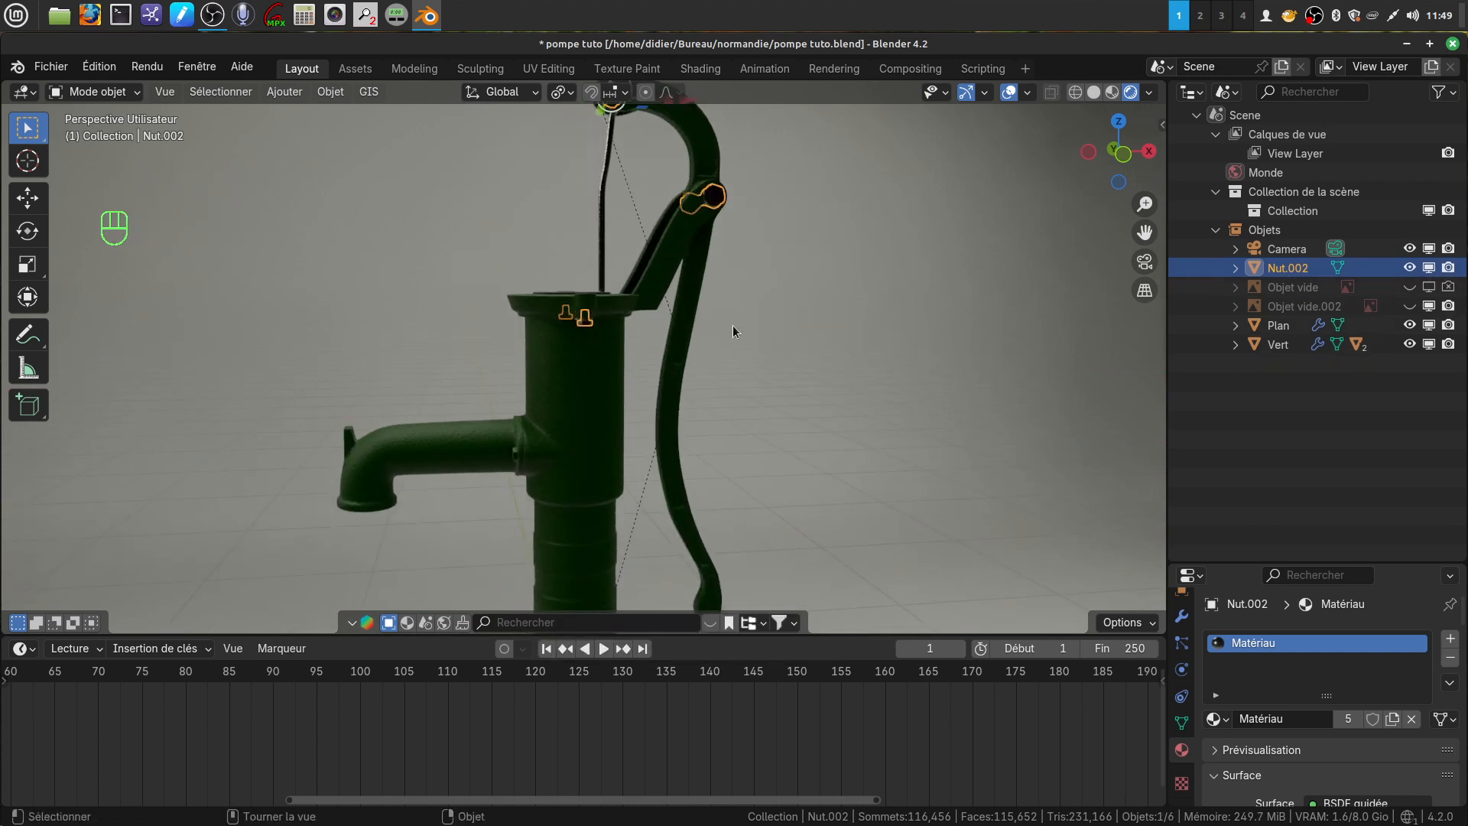
pyautogui.keyDown('shift'); pyautogui.click(575, 433); pyautogui.keyUp('shift')
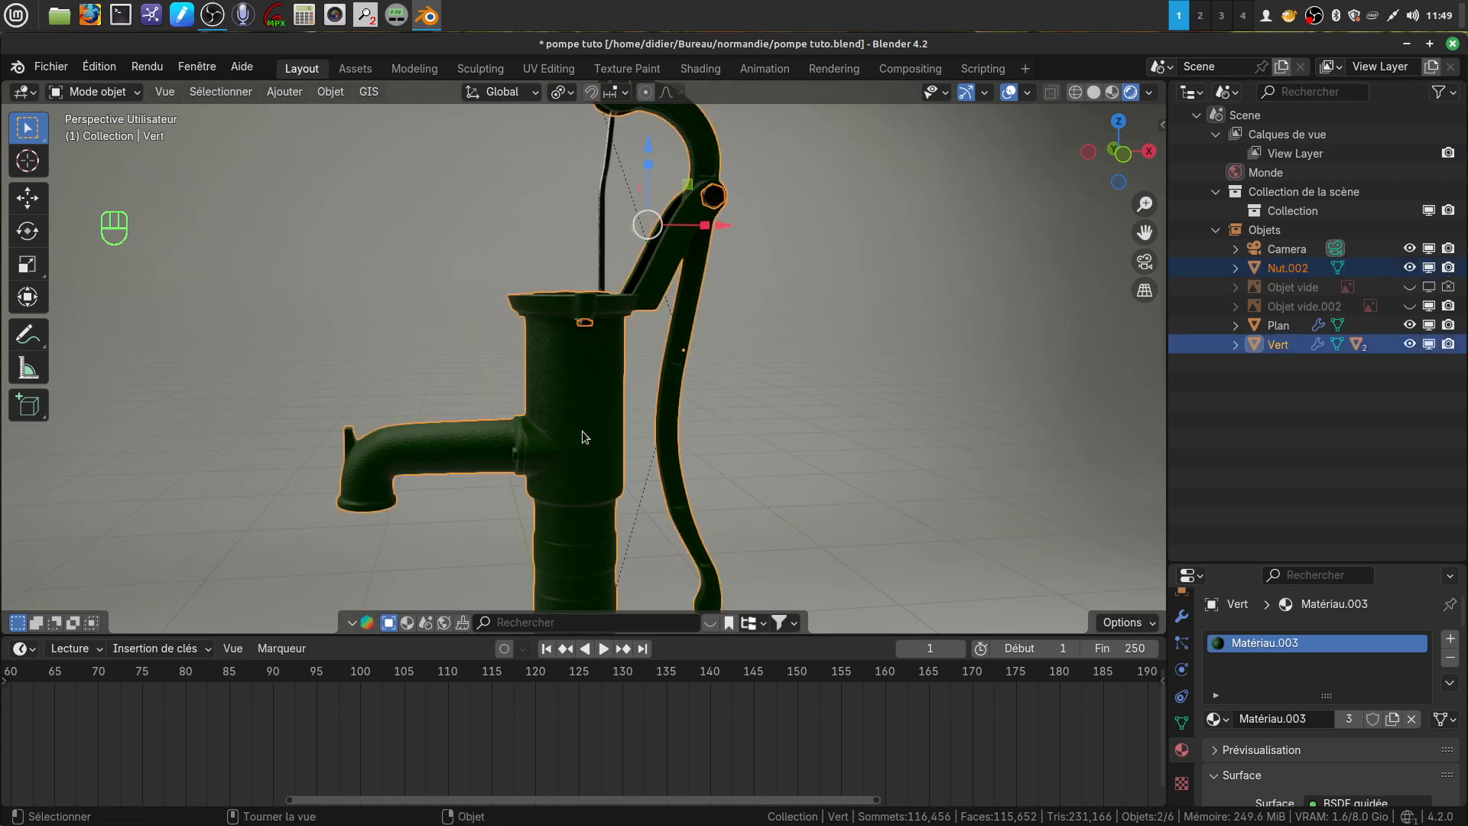
pyautogui.hotkey('ctrl', 'p')
pyautogui.click(834, 340)
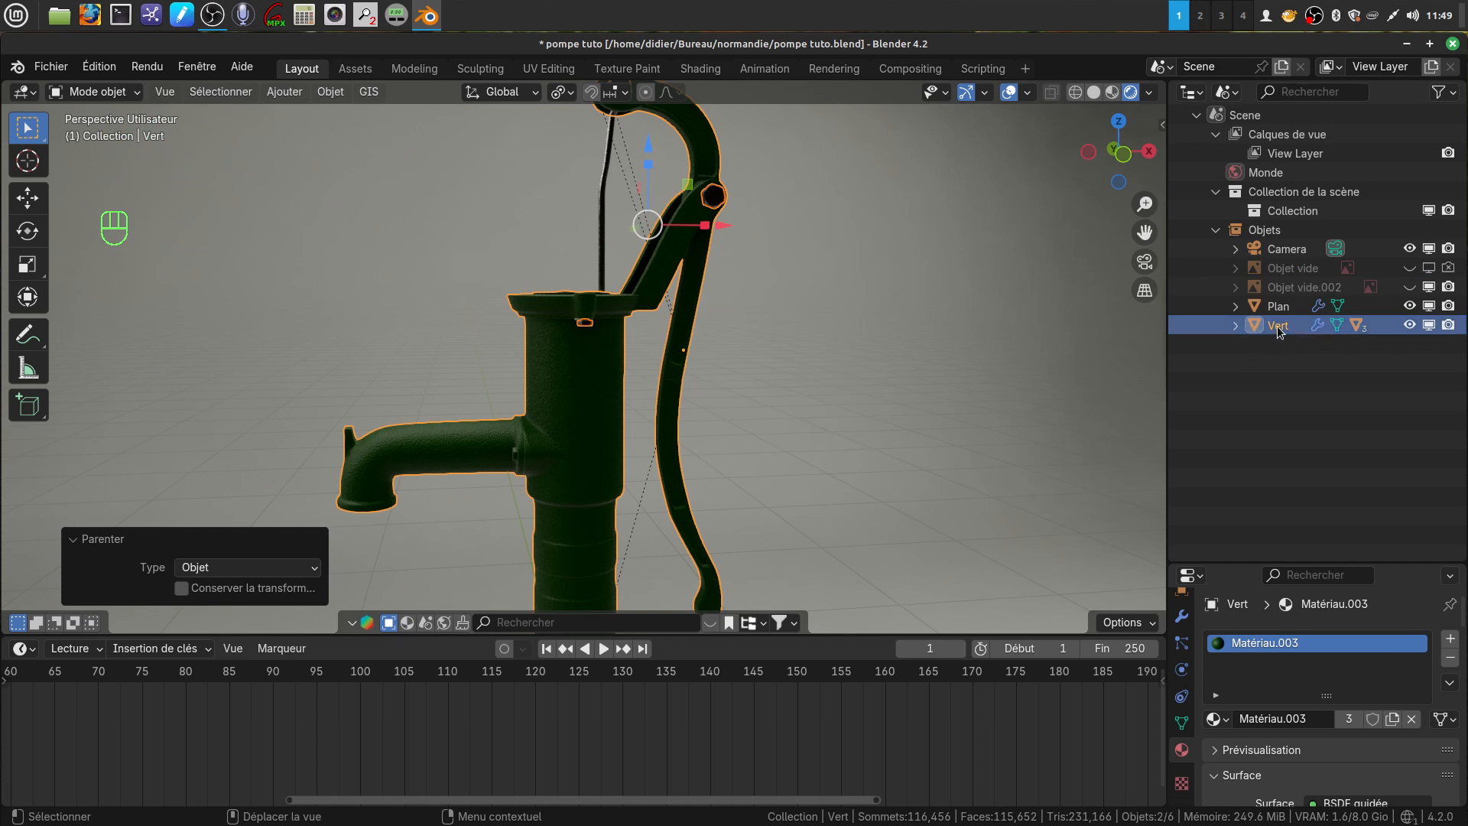
pyautogui.click(985, 364)
# Step: Check what Vert and Plan cover on the pump, and display Plan's modifiers
pyautogui.click(1283, 334)
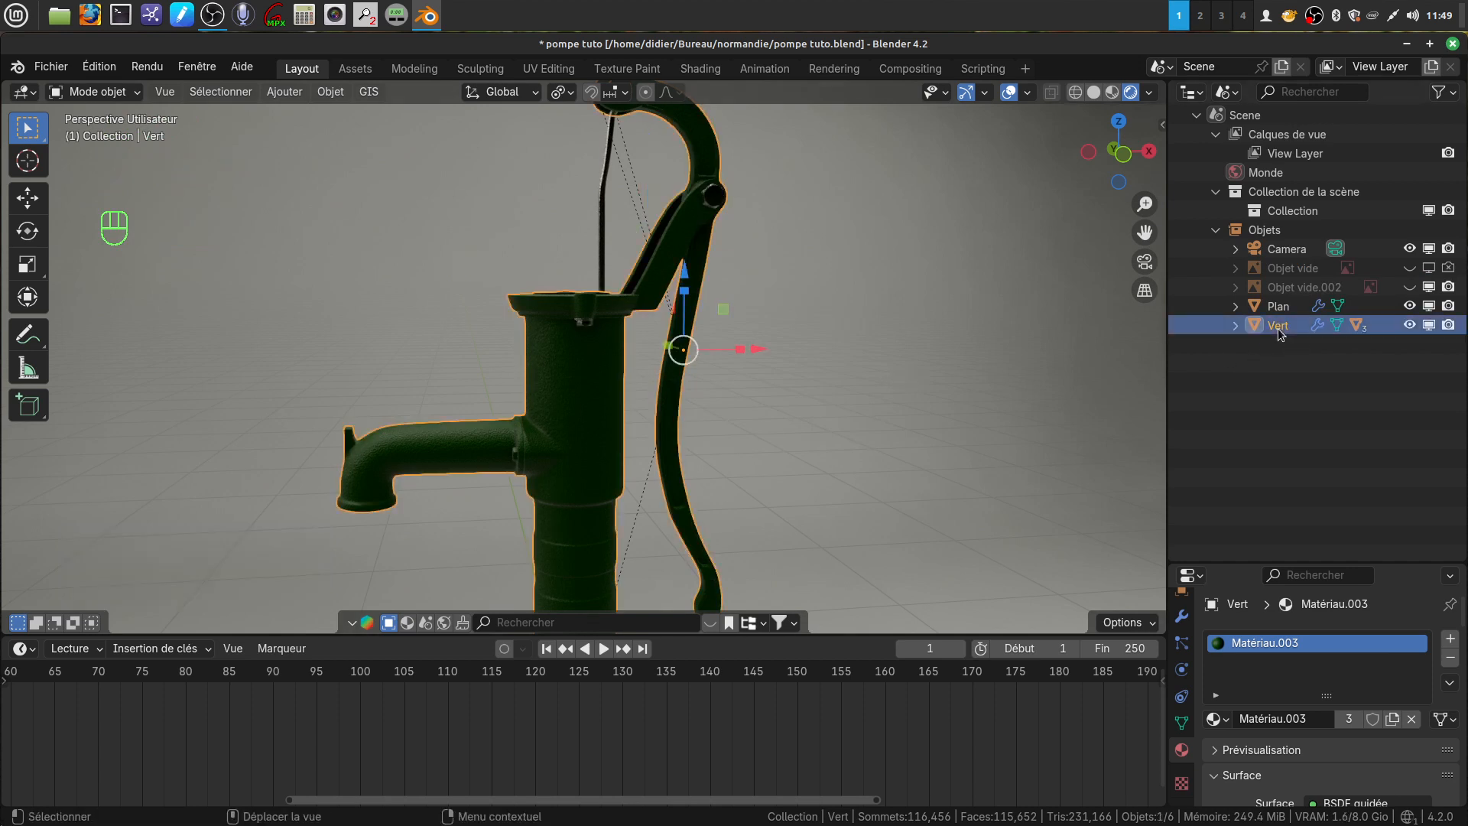
pyautogui.click(1280, 307)
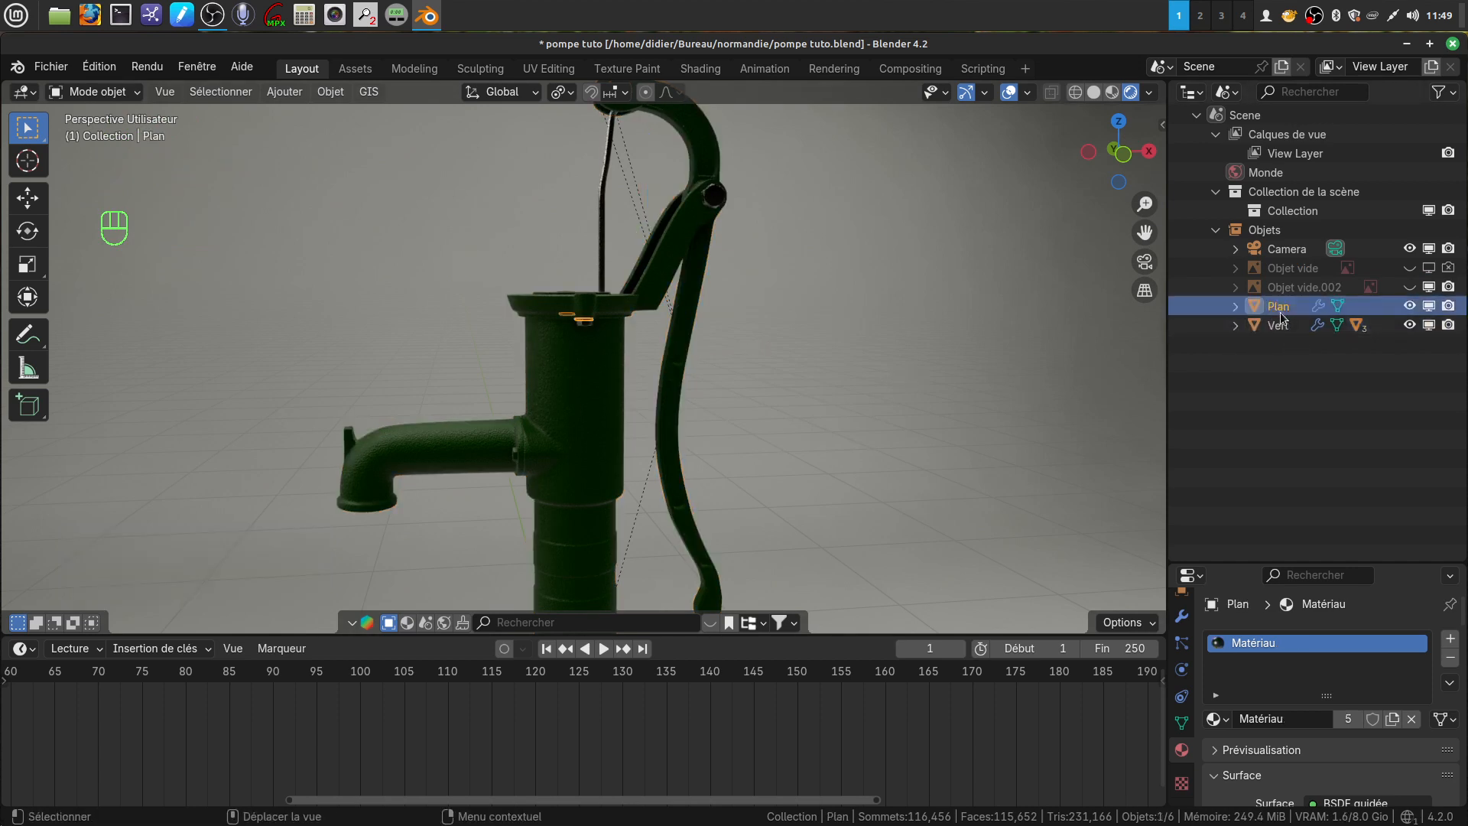
pyautogui.scroll(5, 778, 460)
pyautogui.moveTo(736, 356)
pyautogui.mouseDown(button='middle')
pyautogui.moveTo(764, 338)
pyautogui.moveTo(818, 342)
pyautogui.moveTo(728, 413)
pyautogui.moveTo(728, 352)
pyautogui.mouseUp(button='middle')
pyautogui.scroll(4, 737, 408)
pyautogui.scroll(-4, 726, 405)
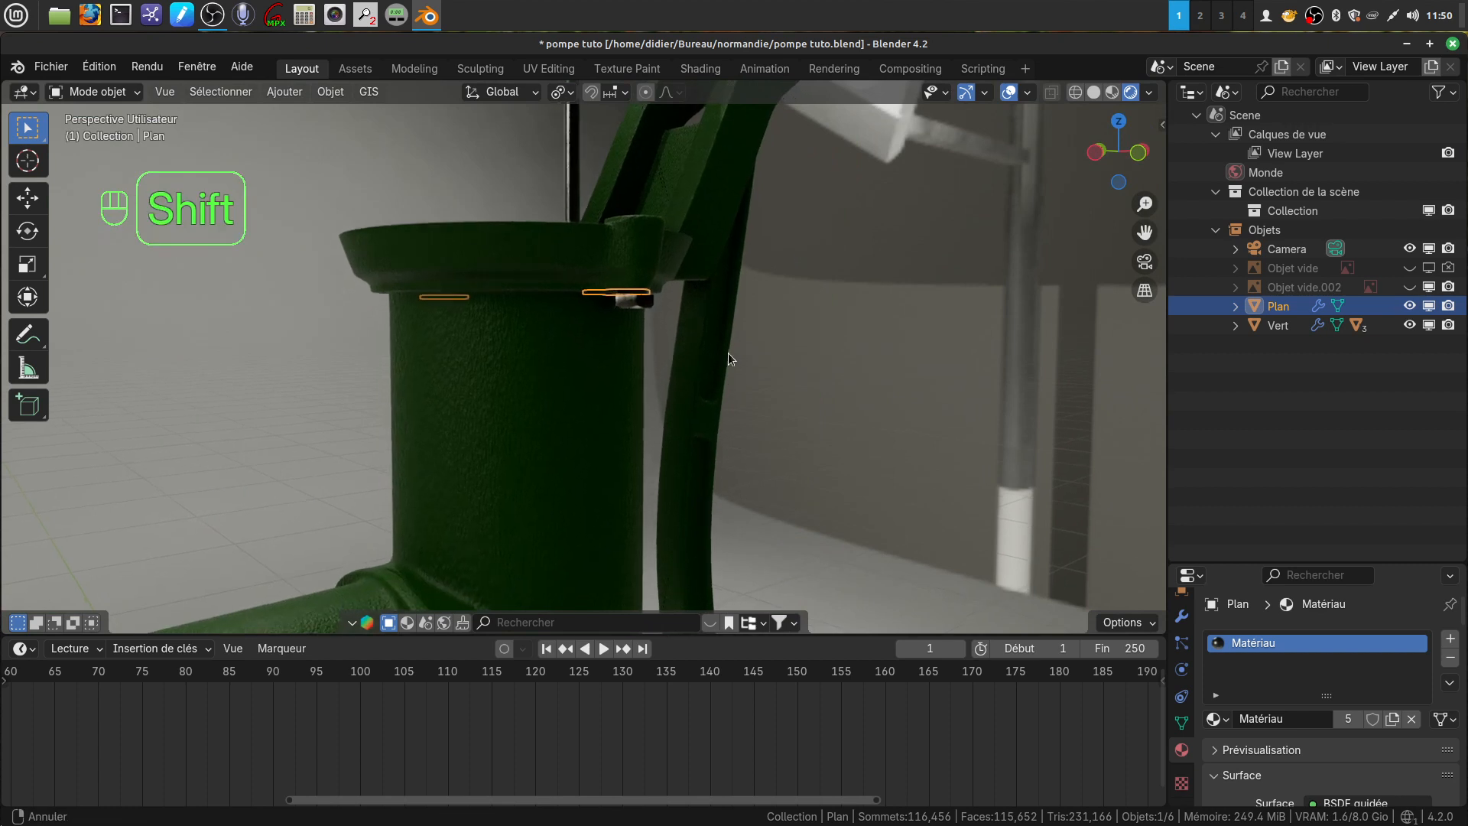
pyautogui.click(1182, 615)
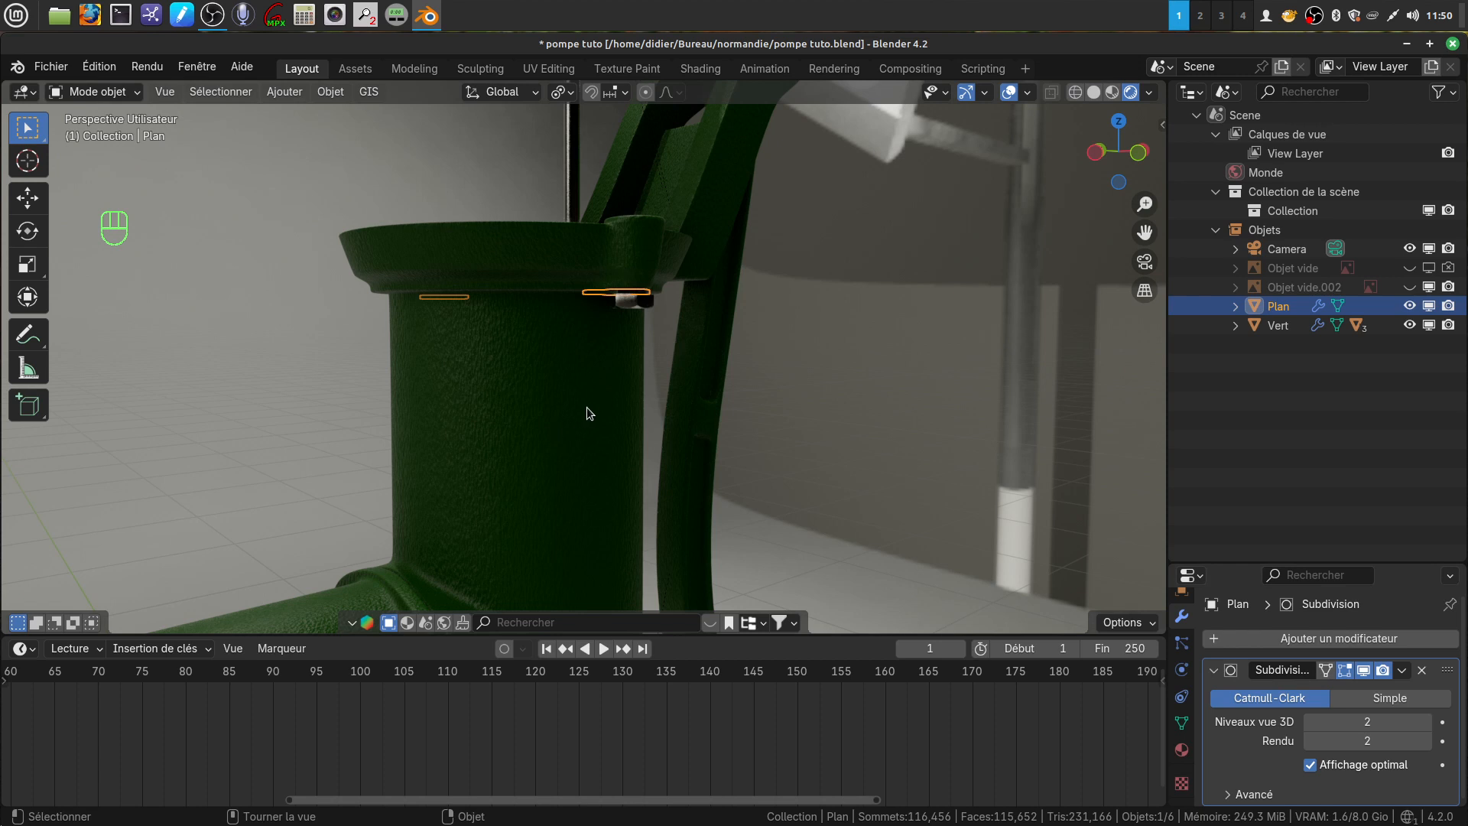
# Step: Join Plan with the pump body, keeping Vert as the active object, and clear the selection
pyautogui.keyDown('shift'); pyautogui.click(559, 421); pyautogui.keyUp('shift')
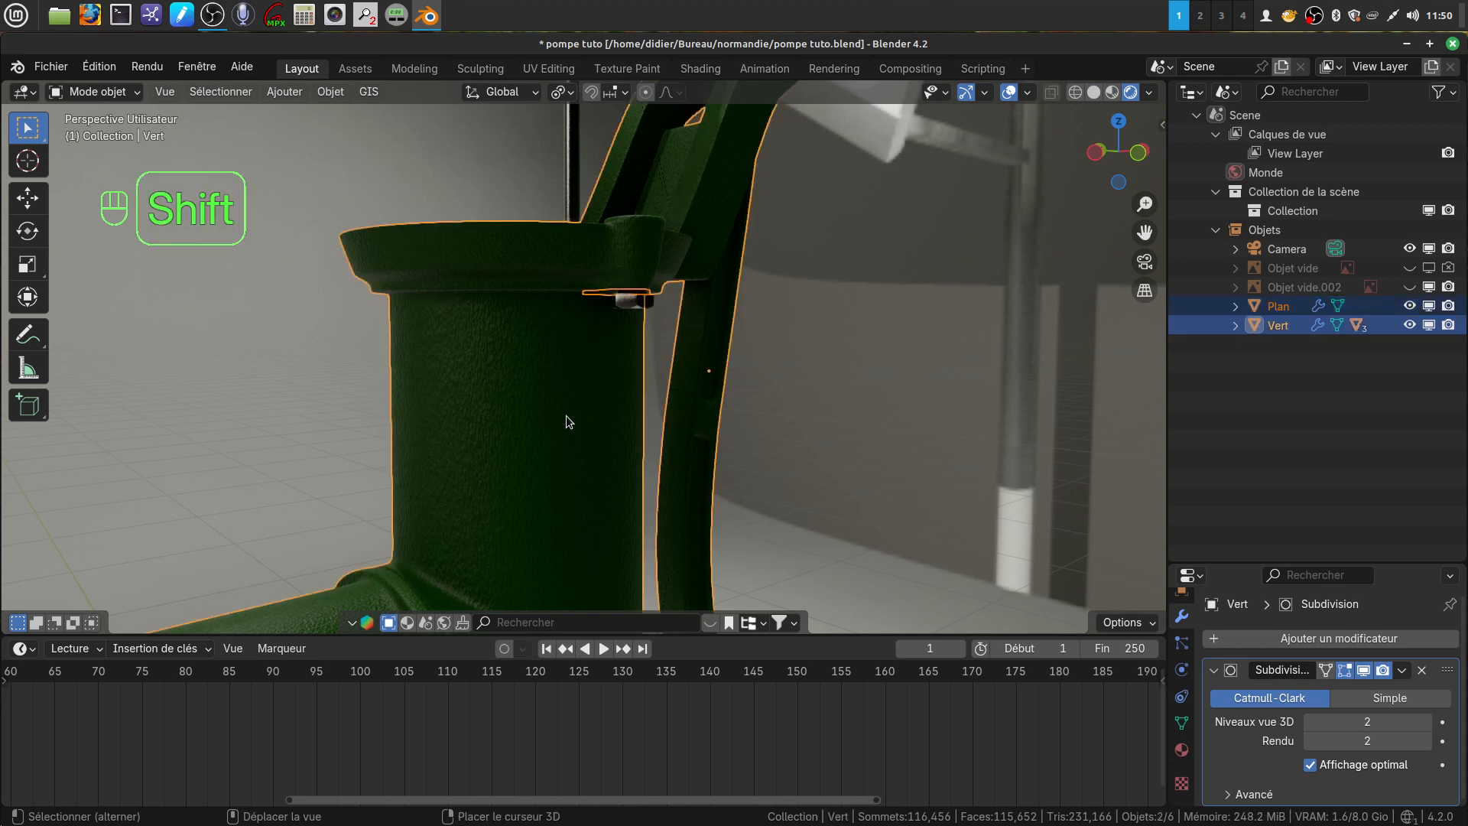
pyautogui.rightClick(783, 371)
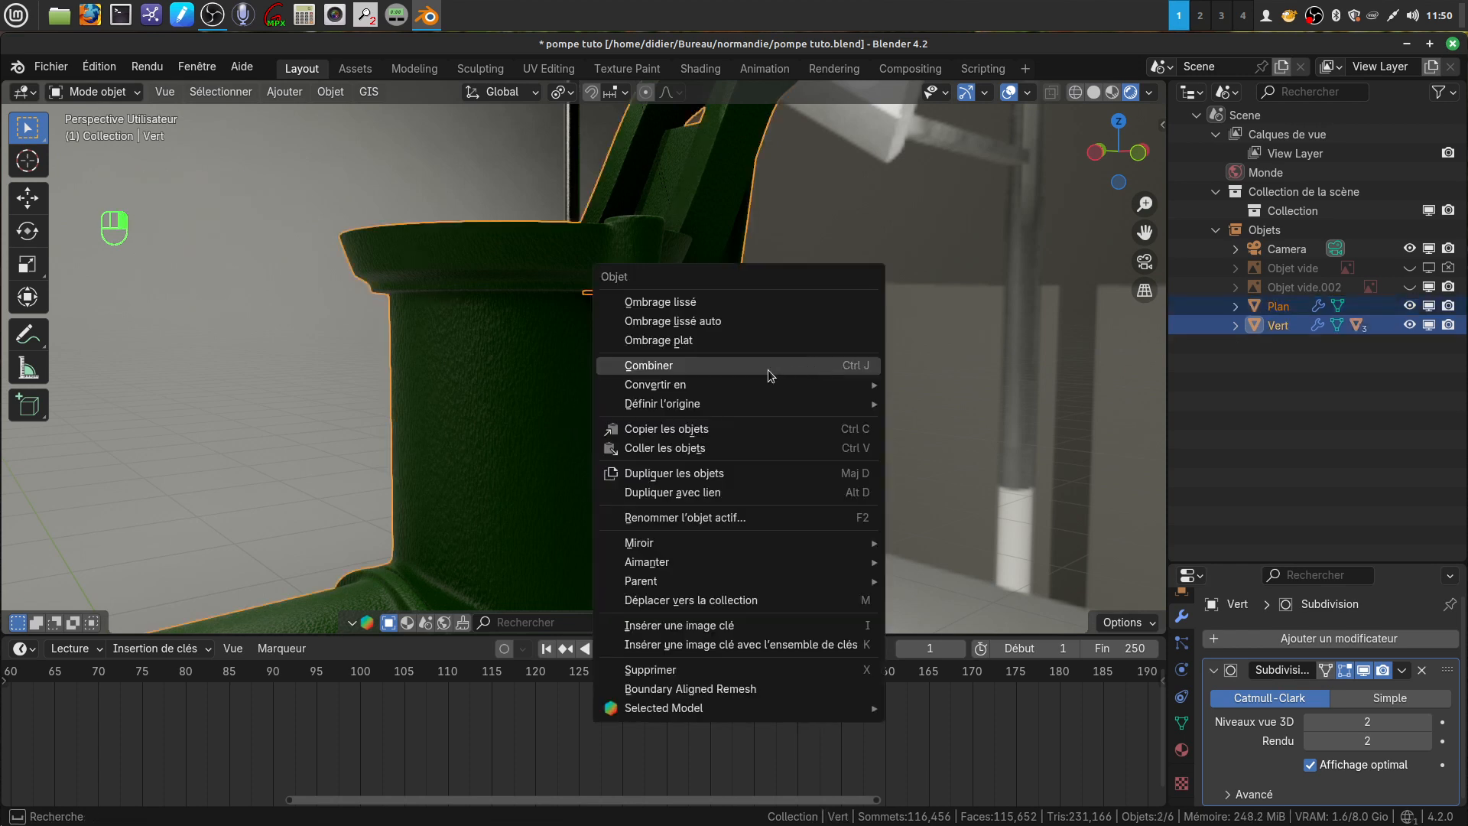
pyautogui.click(768, 369)
pyautogui.moveTo(767, 373); pyautogui.dragTo(734, 350, button='middle')
pyautogui.scroll(-3, 734, 351)
pyautogui.scroll(5, 627, 490)
pyautogui.moveTo(626, 478); pyautogui.dragTo(662, 398, button='middle')
pyautogui.scroll(-5, 583, 431)
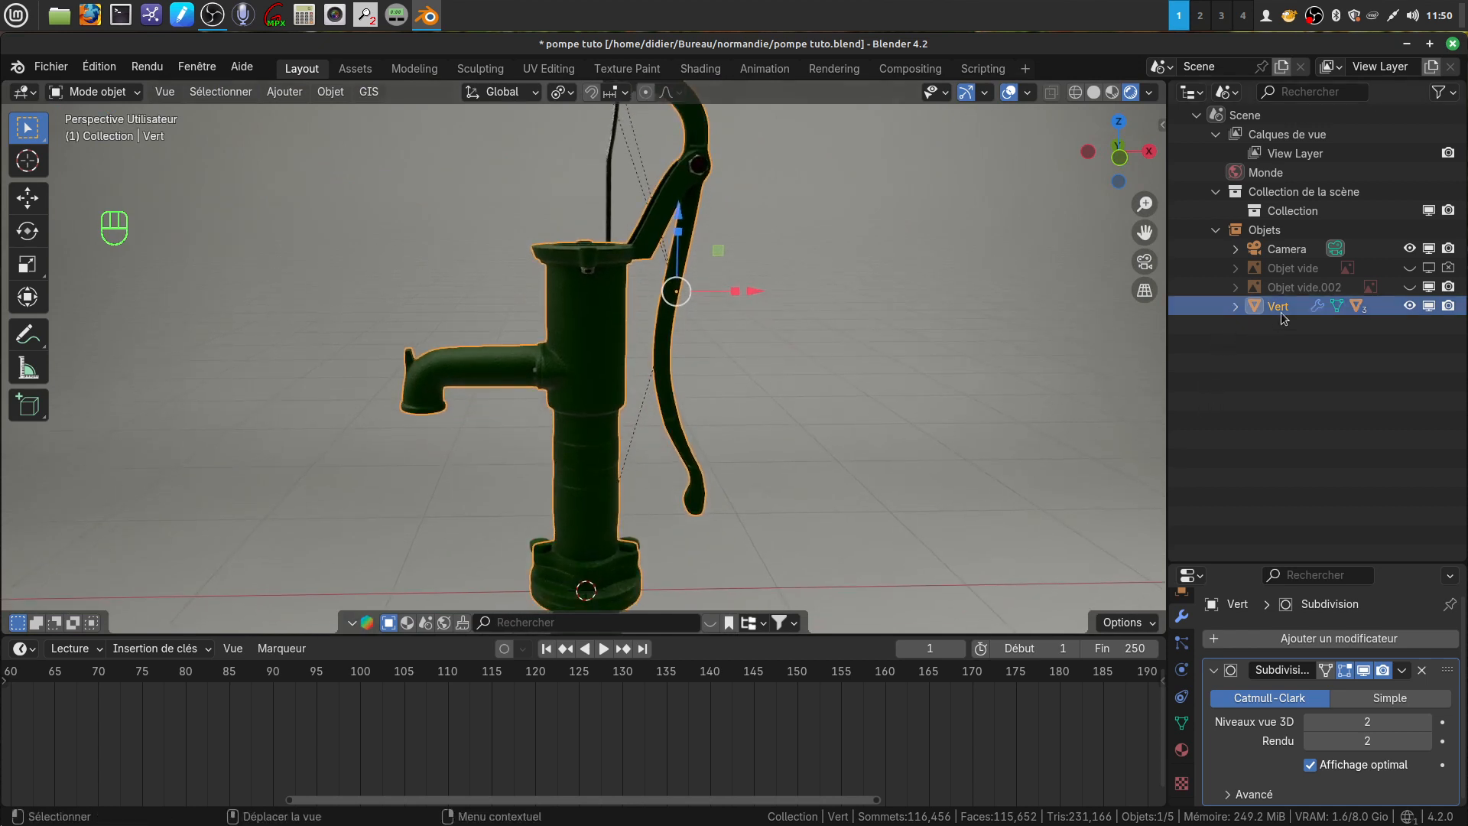
pyautogui.scroll(-3, 919, 361)
pyautogui.keyDown('shift'); pyautogui.moveTo(798, 335); pyautogui.dragTo(672, 282, button='middle'); pyautogui.keyUp('shift')
pyautogui.keyDown('shift'); pyautogui.moveTo(684, 374); pyautogui.dragTo(642, 397, button='middle'); pyautogui.keyUp('shift')
pyautogui.scroll(-1, 723, 440)
pyautogui.keyDown('shift'); pyautogui.moveTo(722, 442); pyautogui.dragTo(668, 370, button='middle'); pyautogui.keyUp('shift')
pyautogui.click(691, 364)
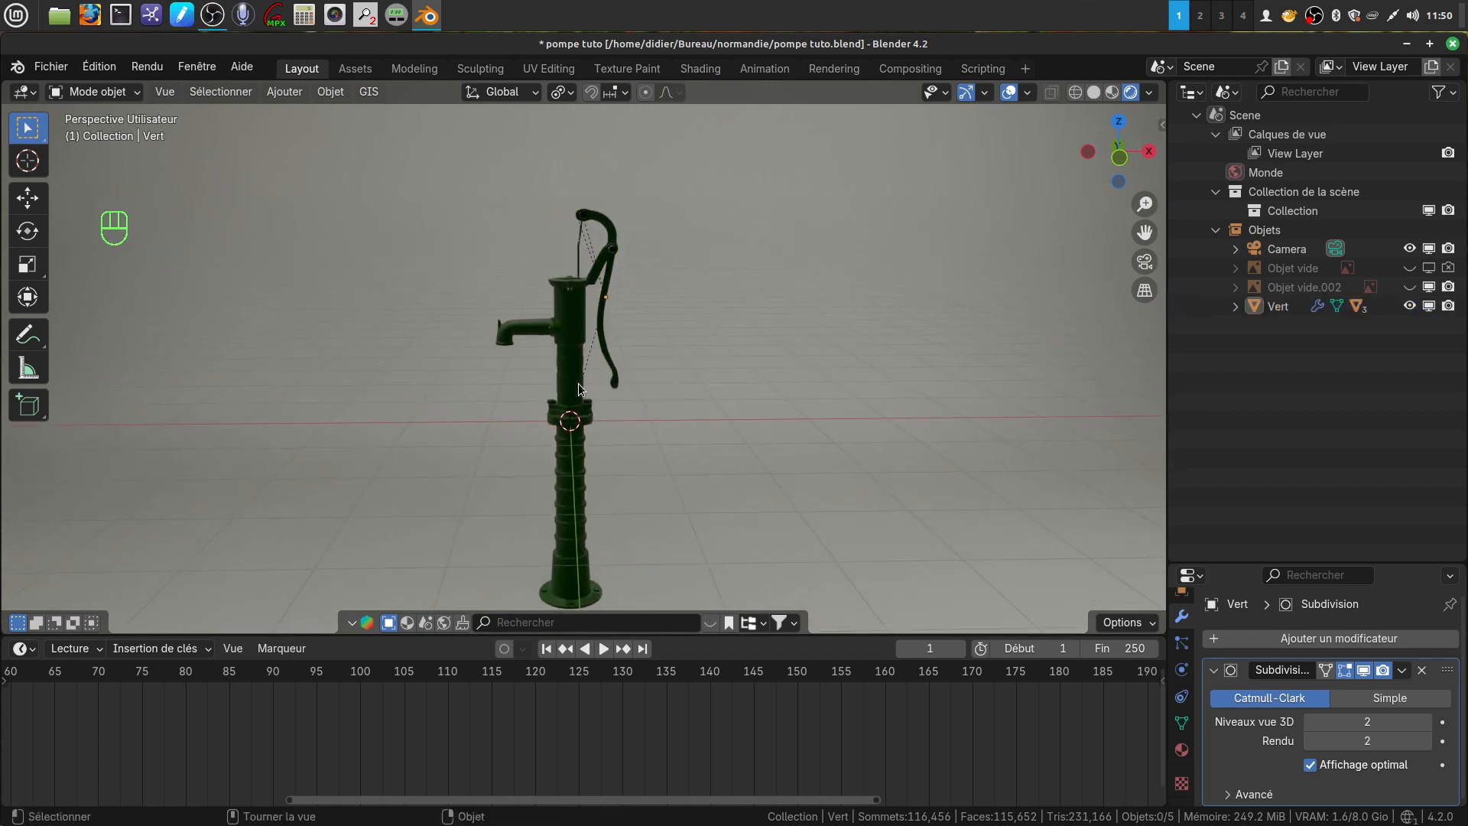
# Step: Move the whole pump Vert about 0.026 m along the X axis and deselect it
pyautogui.click(623, 382)
pyautogui.scroll(2, 590, 425)
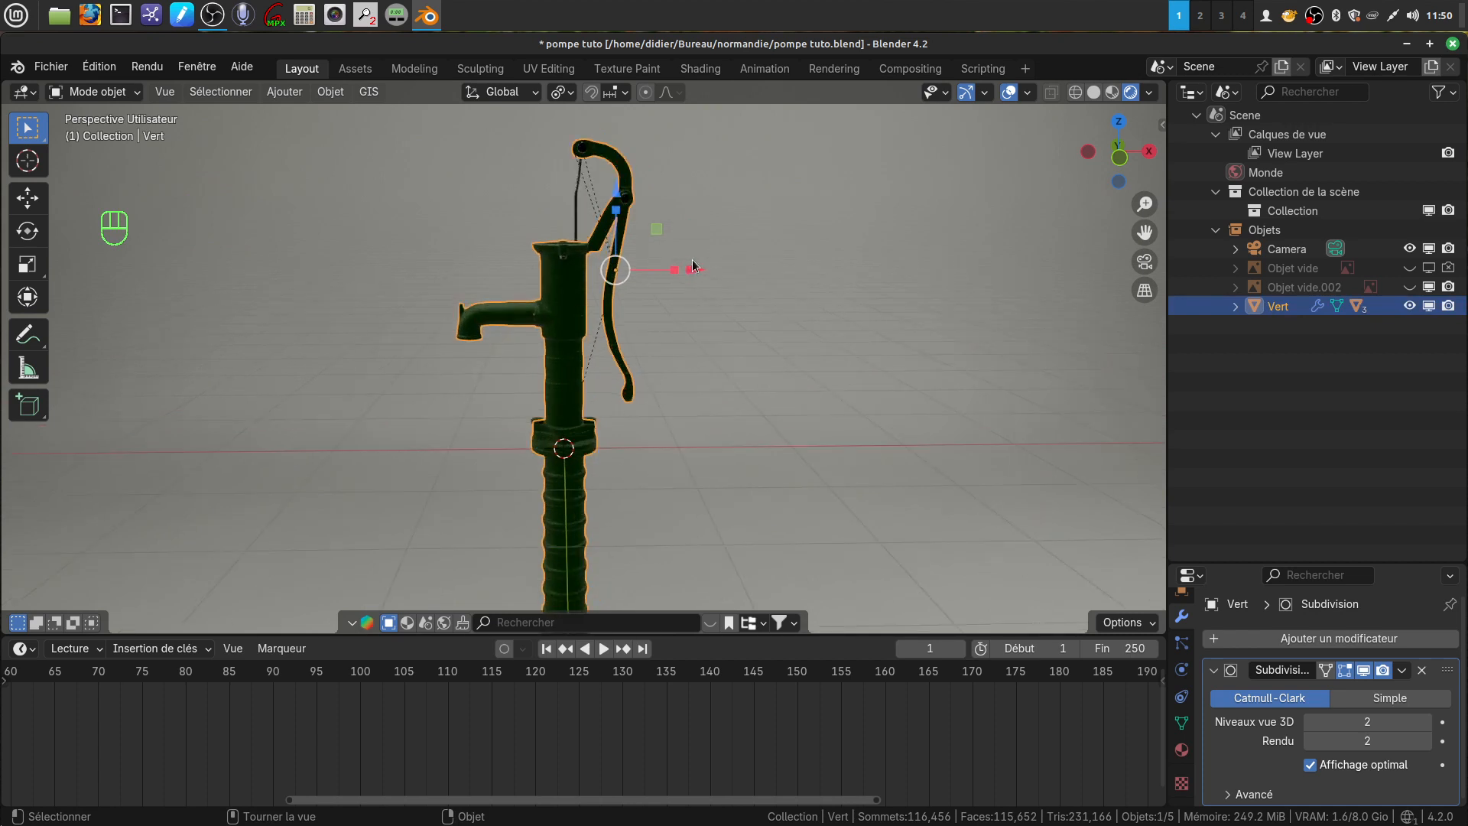
pyautogui.moveTo(694, 268); pyautogui.dragTo(703, 298)
pyautogui.scroll(-3, 709, 382)
pyautogui.keyDown('shift'); pyautogui.moveTo(692, 420); pyautogui.dragTo(684, 379, button='middle'); pyautogui.keyUp('shift')
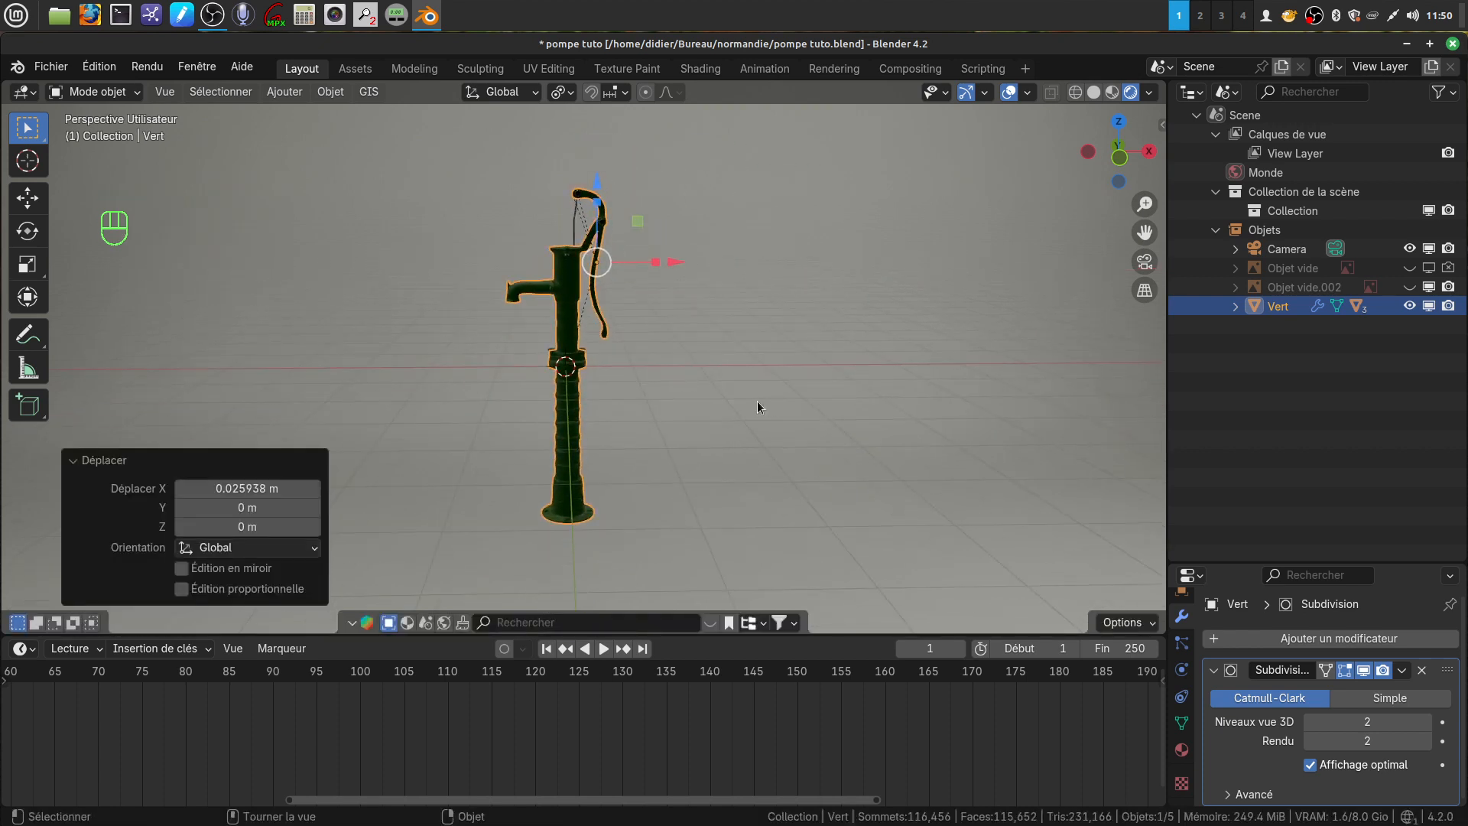
pyautogui.press('s')
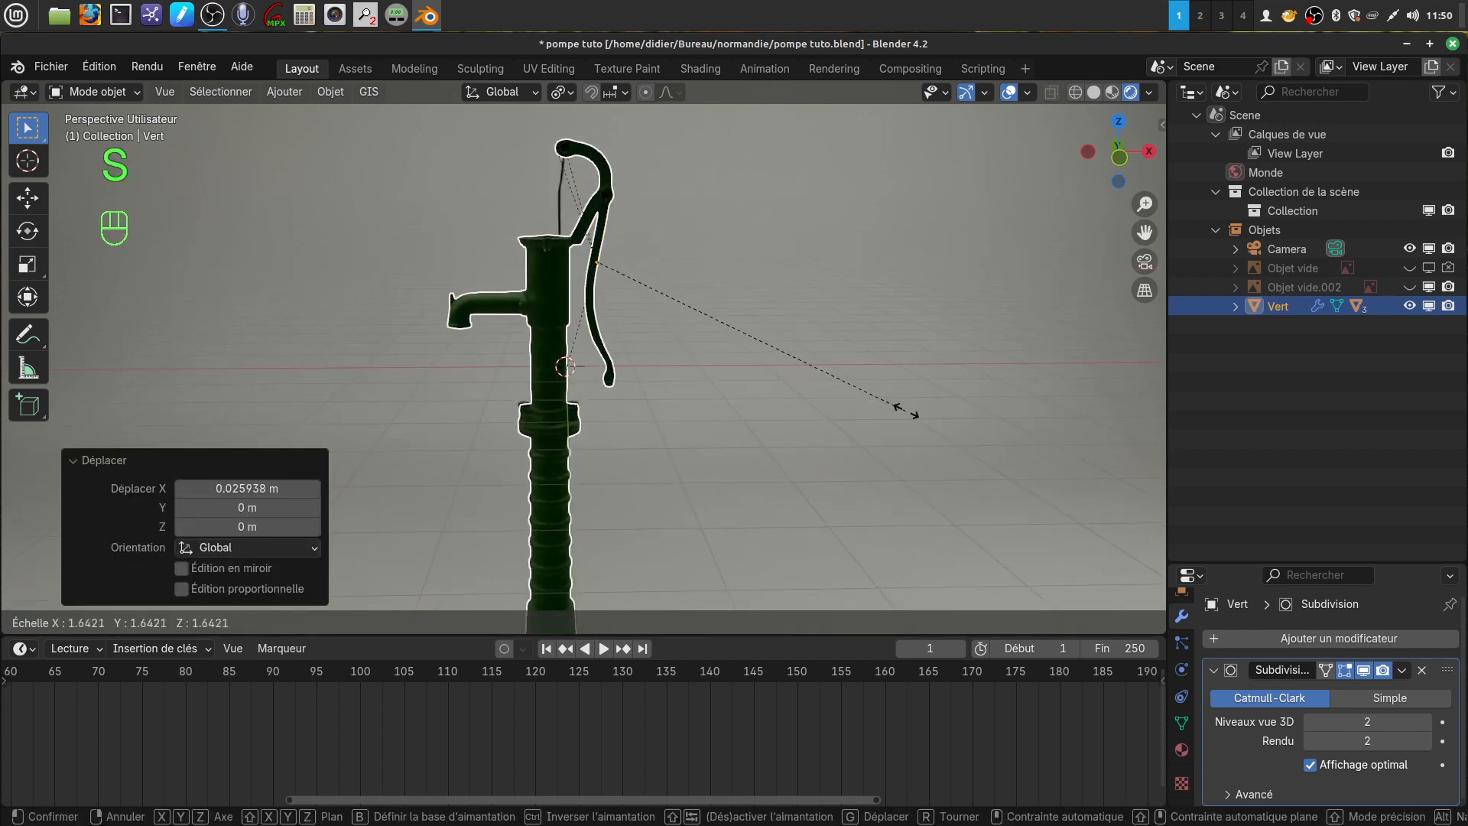
pyautogui.press('Escape')
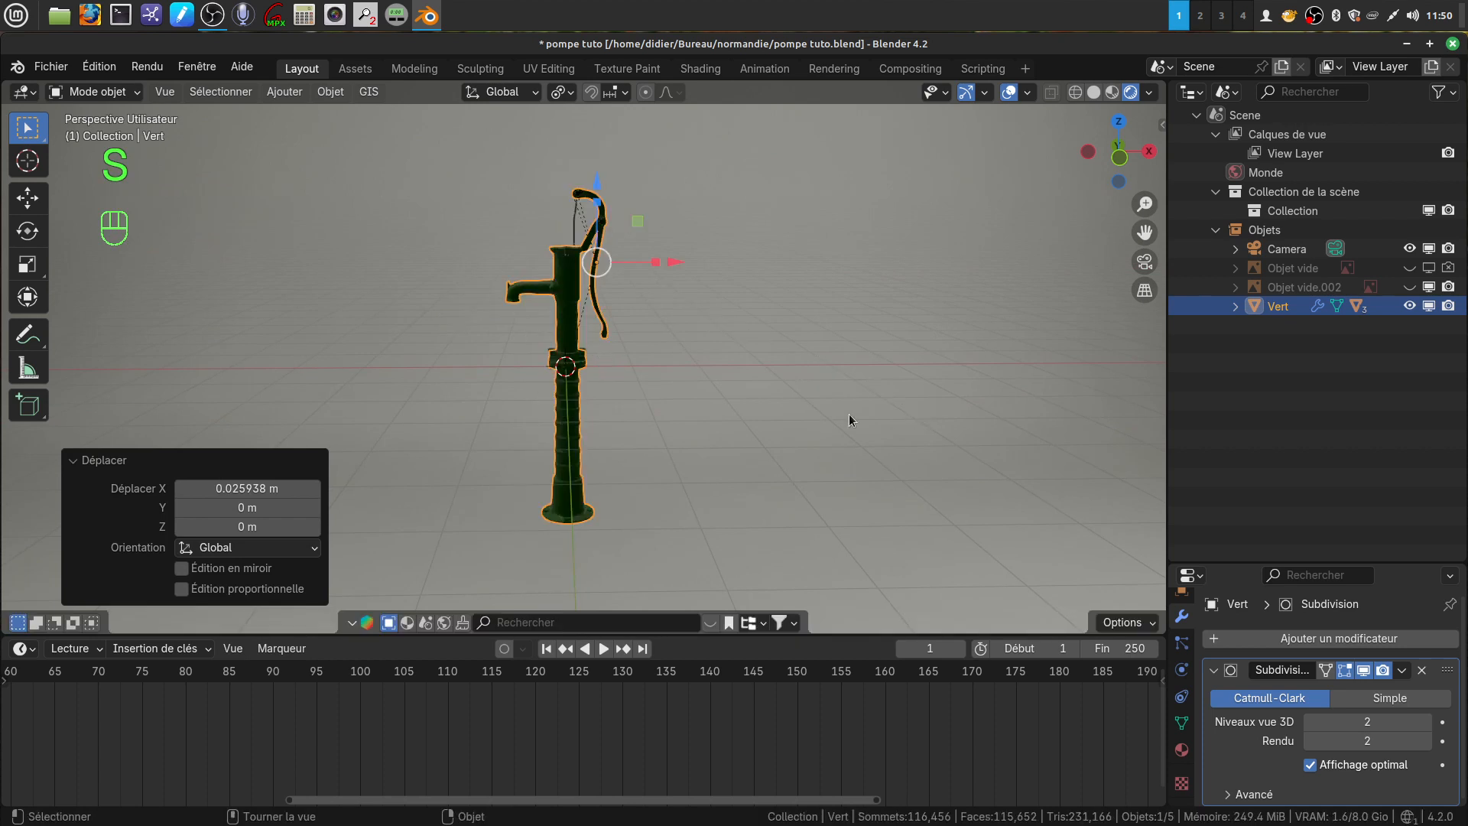
pyautogui.scroll(2, 656, 439)
pyautogui.click(648, 443)
# Step: Expand Vert in the object hierarchy to examine the parts parented to it
pyautogui.scroll(4, 642, 455)
pyautogui.keyDown('shift'); pyautogui.moveTo(636, 466); pyautogui.dragTo(702, 429, button='middle'); pyautogui.keyUp('shift')
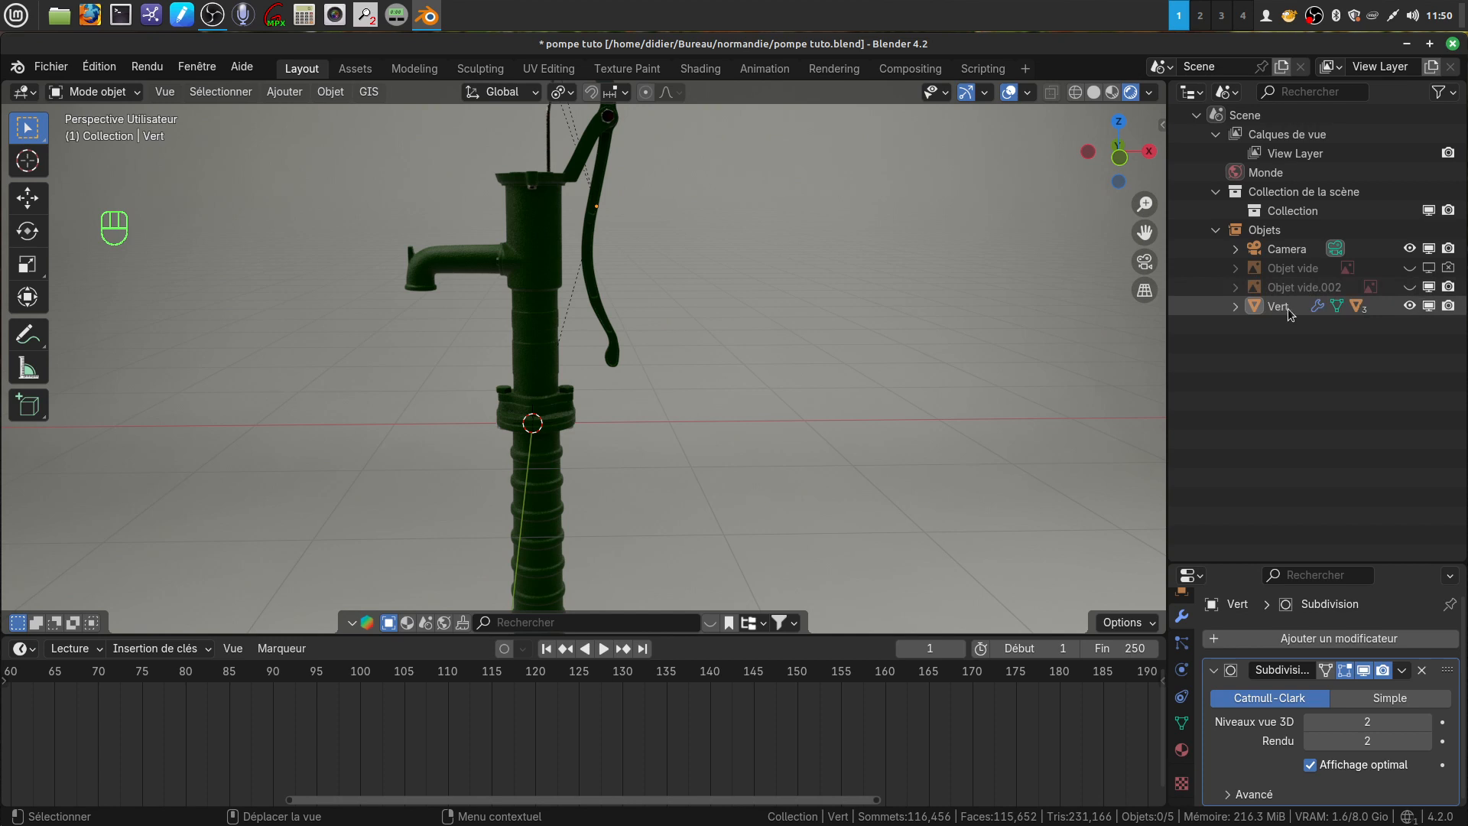
pyautogui.click(1235, 306)
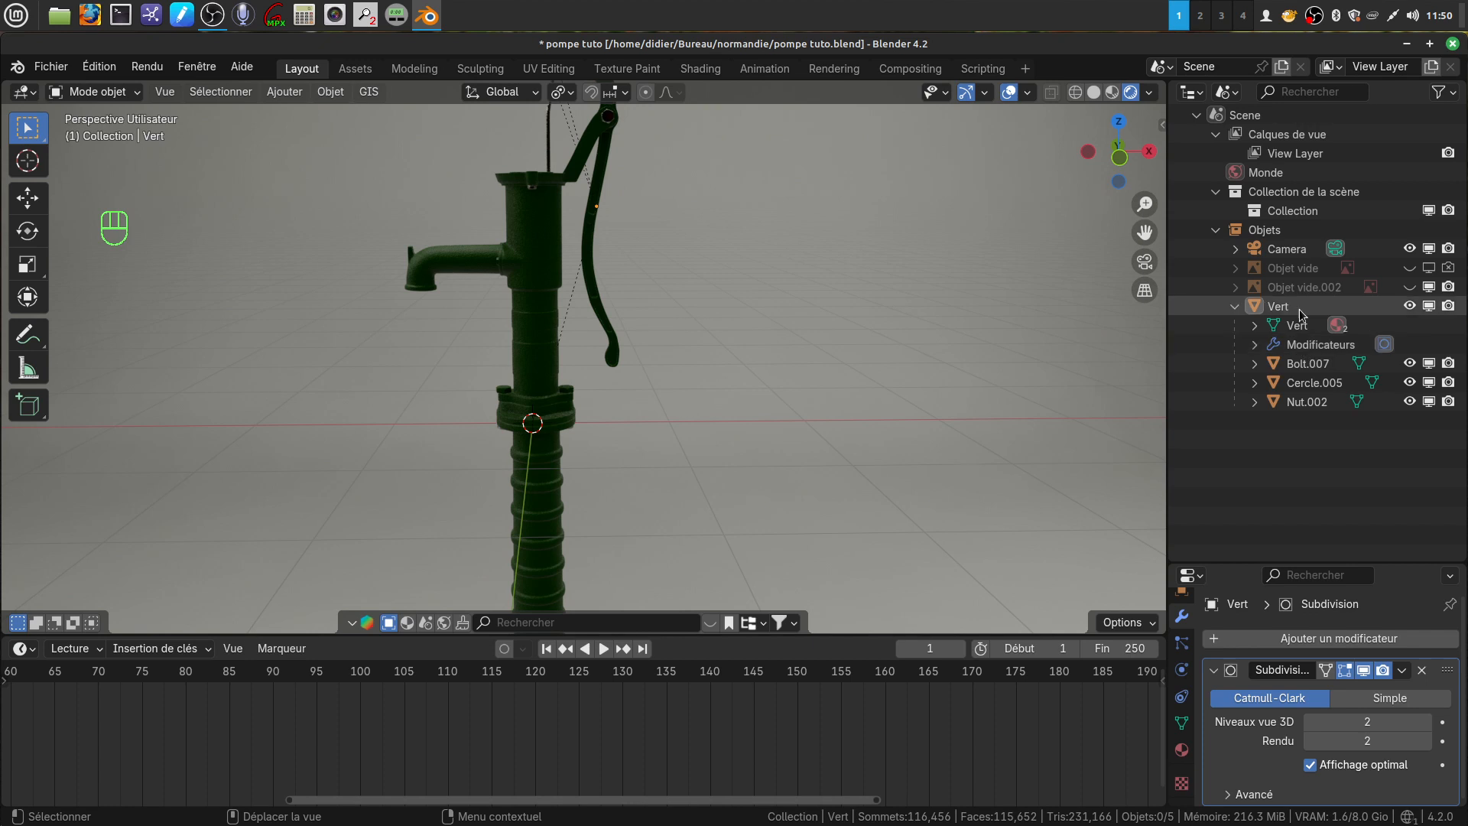
# Step: Assign the existing green material Matériau.004 to the joined nuts Nut.002 beneath the pump flange and deselect them
pyautogui.scroll(-3, 654, 355)
pyautogui.keyDown('shift'); pyautogui.moveTo(654, 354); pyautogui.dragTo(557, 368, button='middle'); pyautogui.keyUp('shift')
pyautogui.scroll(5, 692, 344)
pyautogui.scroll(5, 673, 386)
pyautogui.scroll(2, 523, 352)
pyautogui.scroll(3, 539, 344)
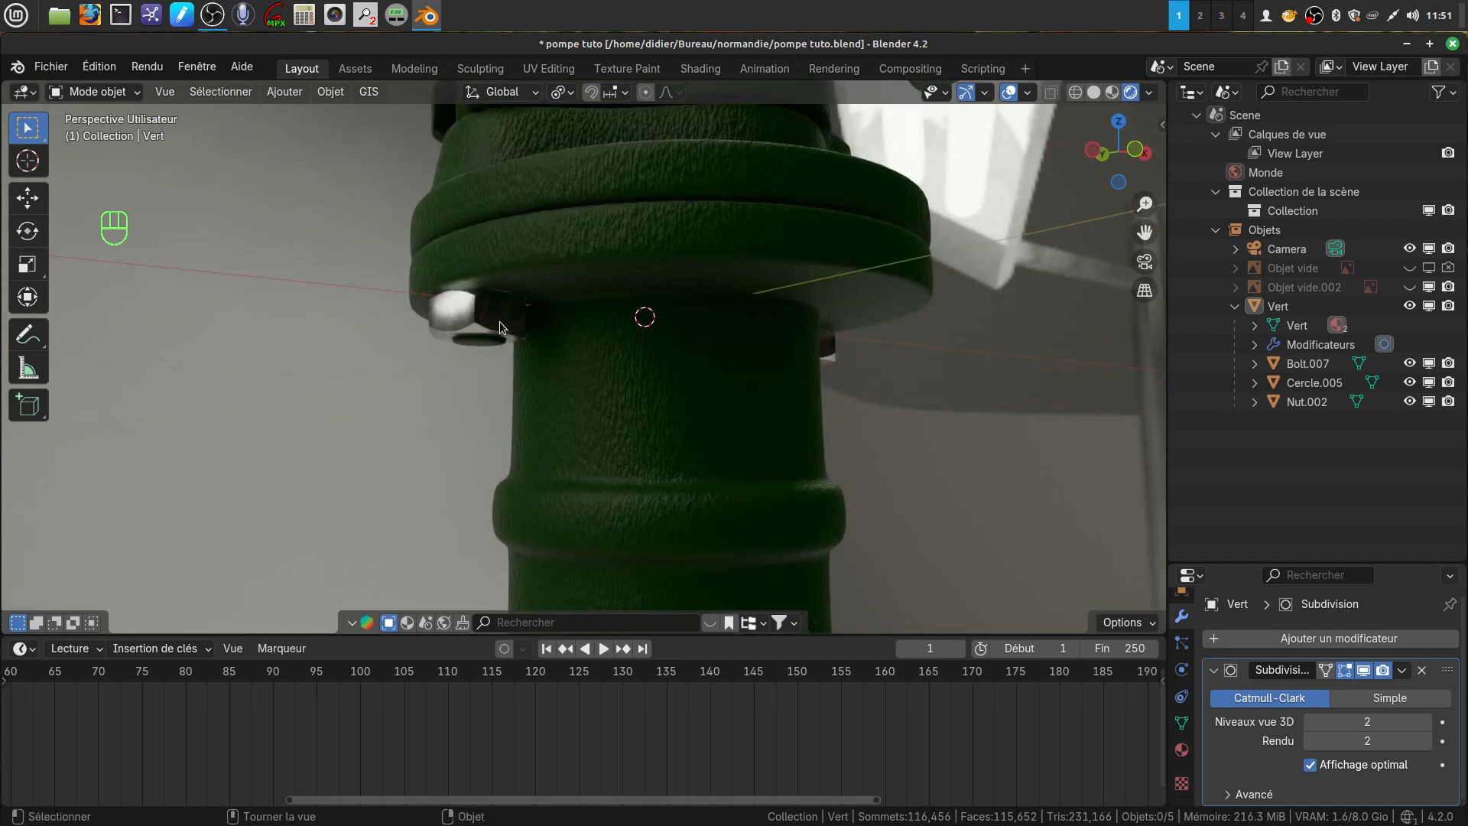
pyautogui.click(499, 321)
pyautogui.scroll(-2, 535, 315)
pyautogui.moveTo(551, 312); pyautogui.dragTo(604, 331, button='middle')
pyautogui.moveTo(758, 442)
pyautogui.keyDown('shift'); pyautogui.mouseDown(button='middle')
pyautogui.moveTo(717, 414)
pyautogui.moveTo(741, 428)
pyautogui.mouseUp(button='middle'); pyautogui.keyUp('shift')
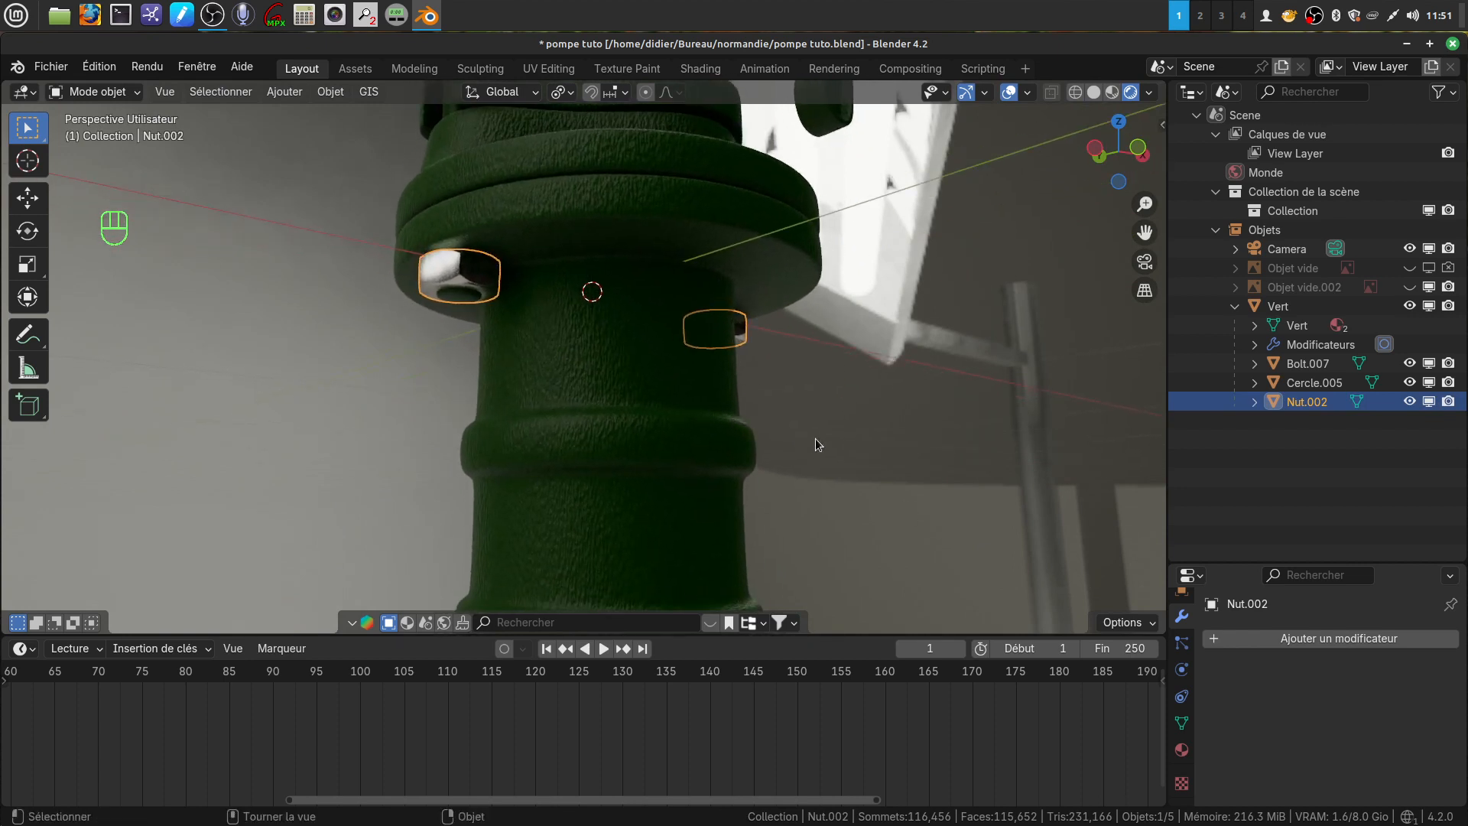
pyautogui.click(1181, 749)
pyautogui.scroll(-2, 1235, 645)
pyautogui.scroll(2, 1234, 646)
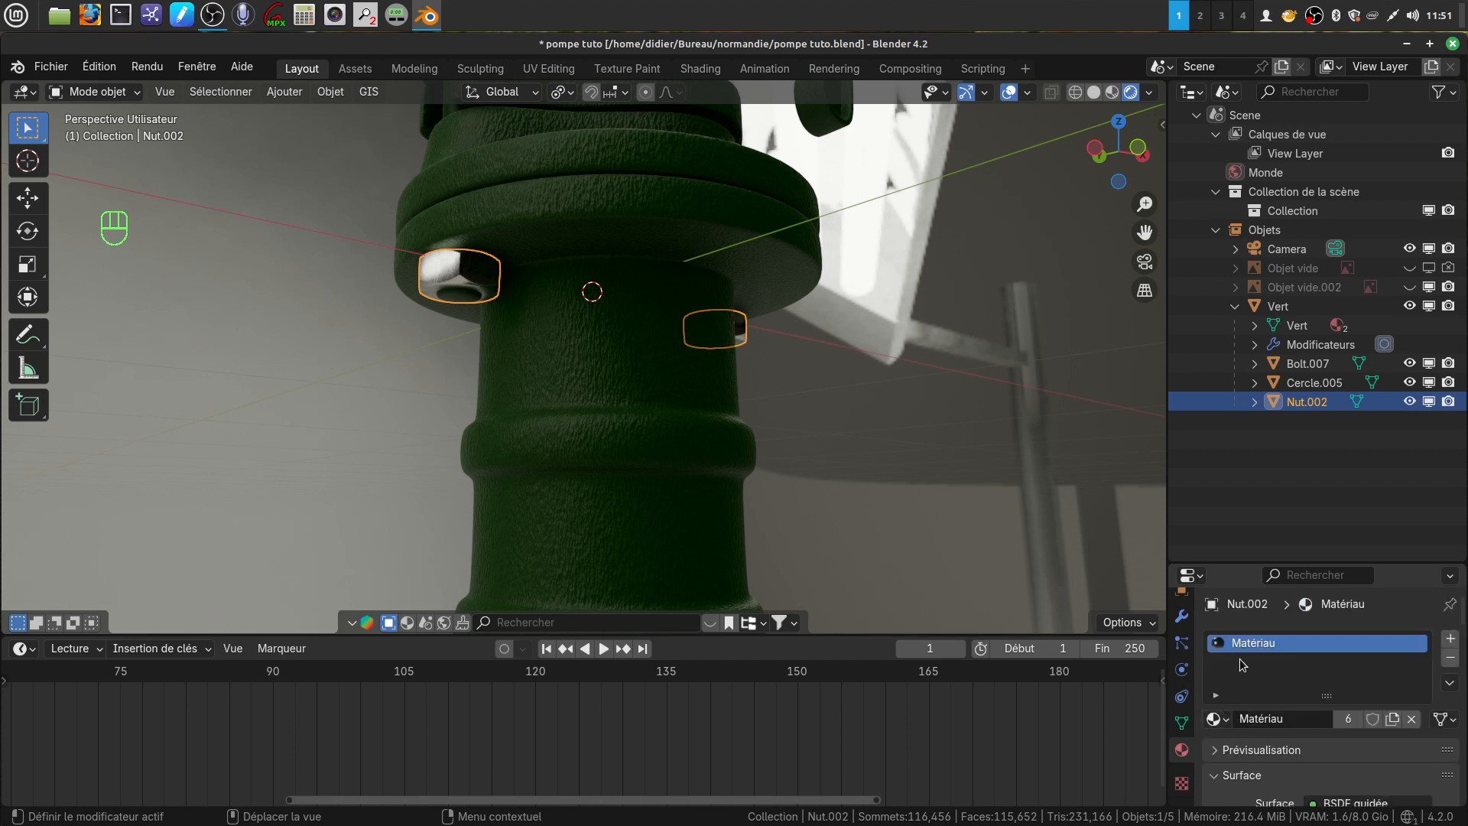
pyautogui.moveTo(1240, 562); pyautogui.dragTo(1239, 391)
pyautogui.click(1227, 548)
pyautogui.click(1227, 547)
pyautogui.click(1227, 547)
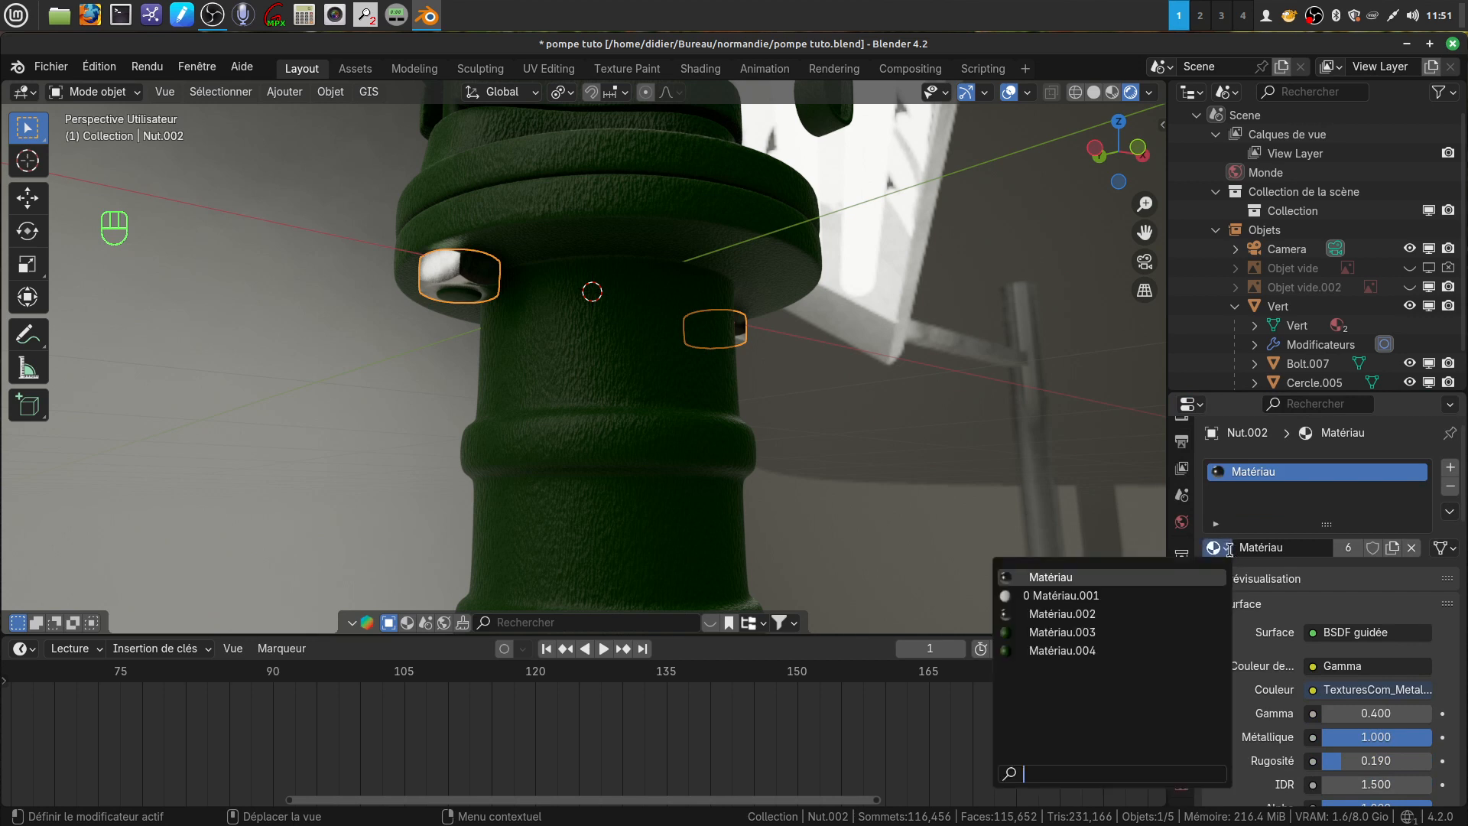
pyautogui.click(1115, 649)
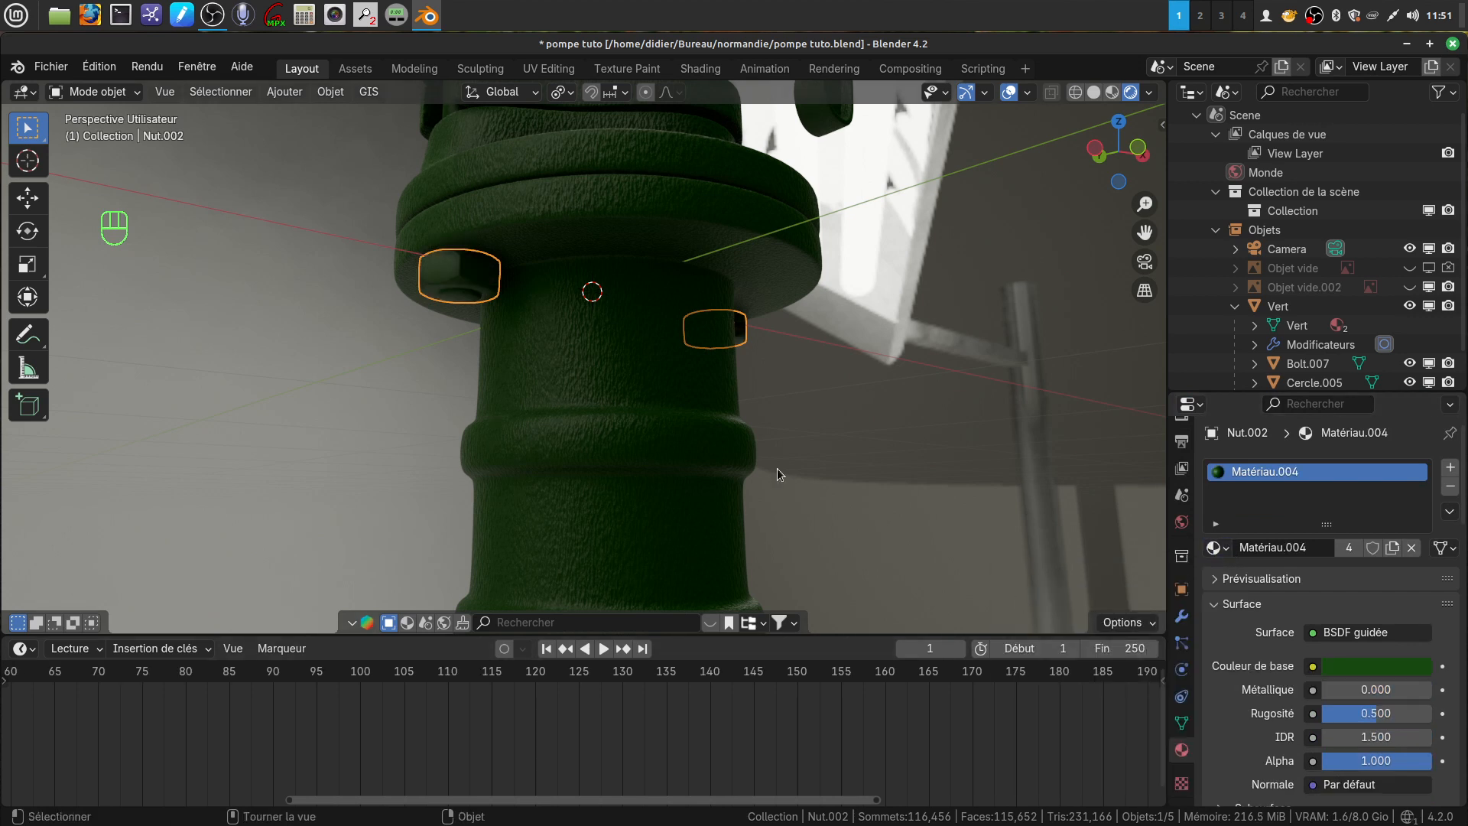
pyautogui.click(319, 377)
# Step: Save the finished pump scene to the existing file pompe tuto.blend
pyautogui.moveTo(318, 377); pyautogui.dragTo(386, 455, button='middle')
pyautogui.scroll(-8, 469, 421)
pyautogui.scroll(-5, 476, 444)
pyautogui.moveTo(535, 429); pyautogui.dragTo(502, 401, button='middle')
pyautogui.scroll(-3, 509, 429)
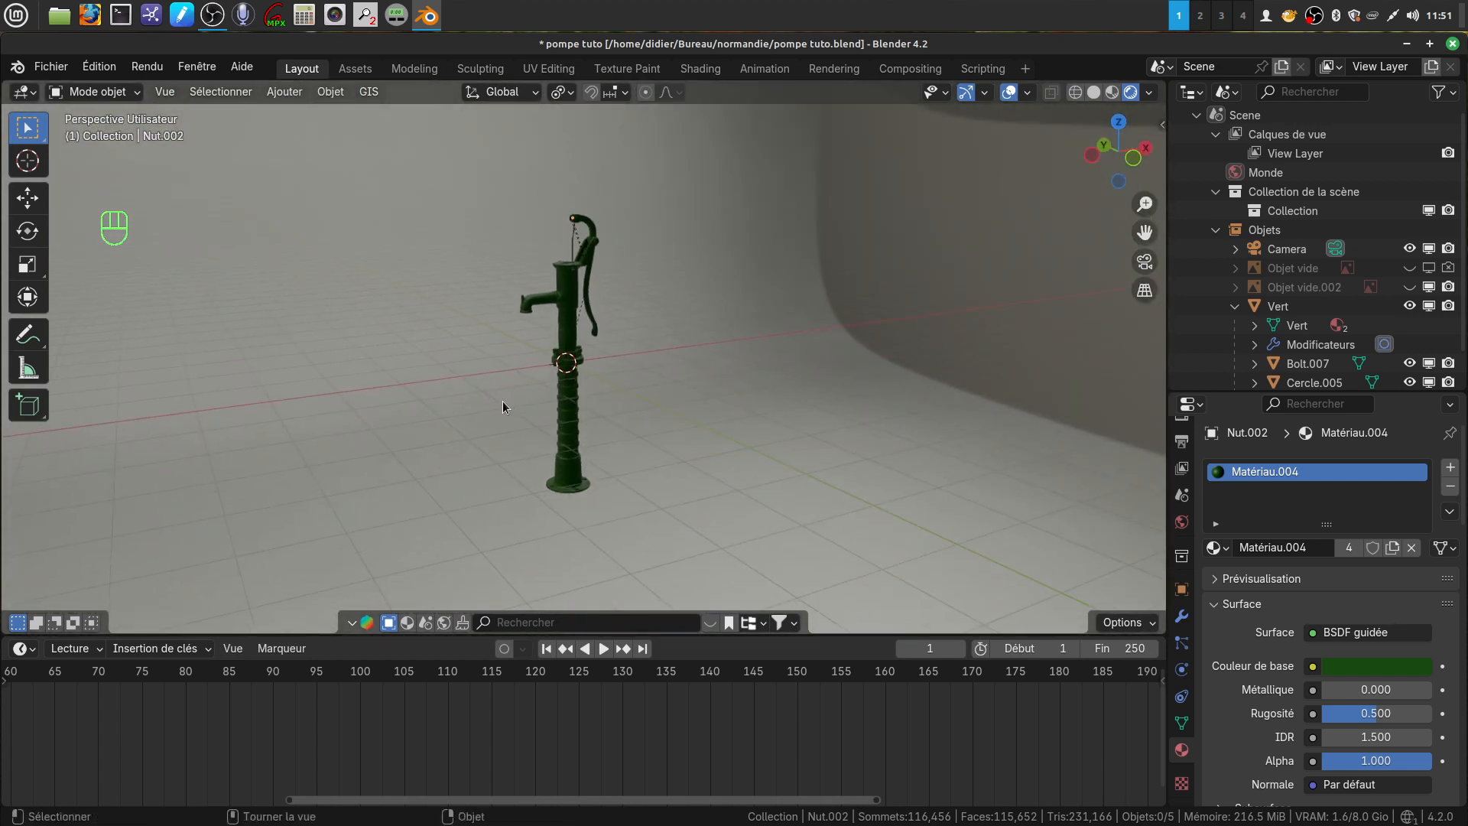
pyautogui.click(50, 66)
pyautogui.click(86, 190)
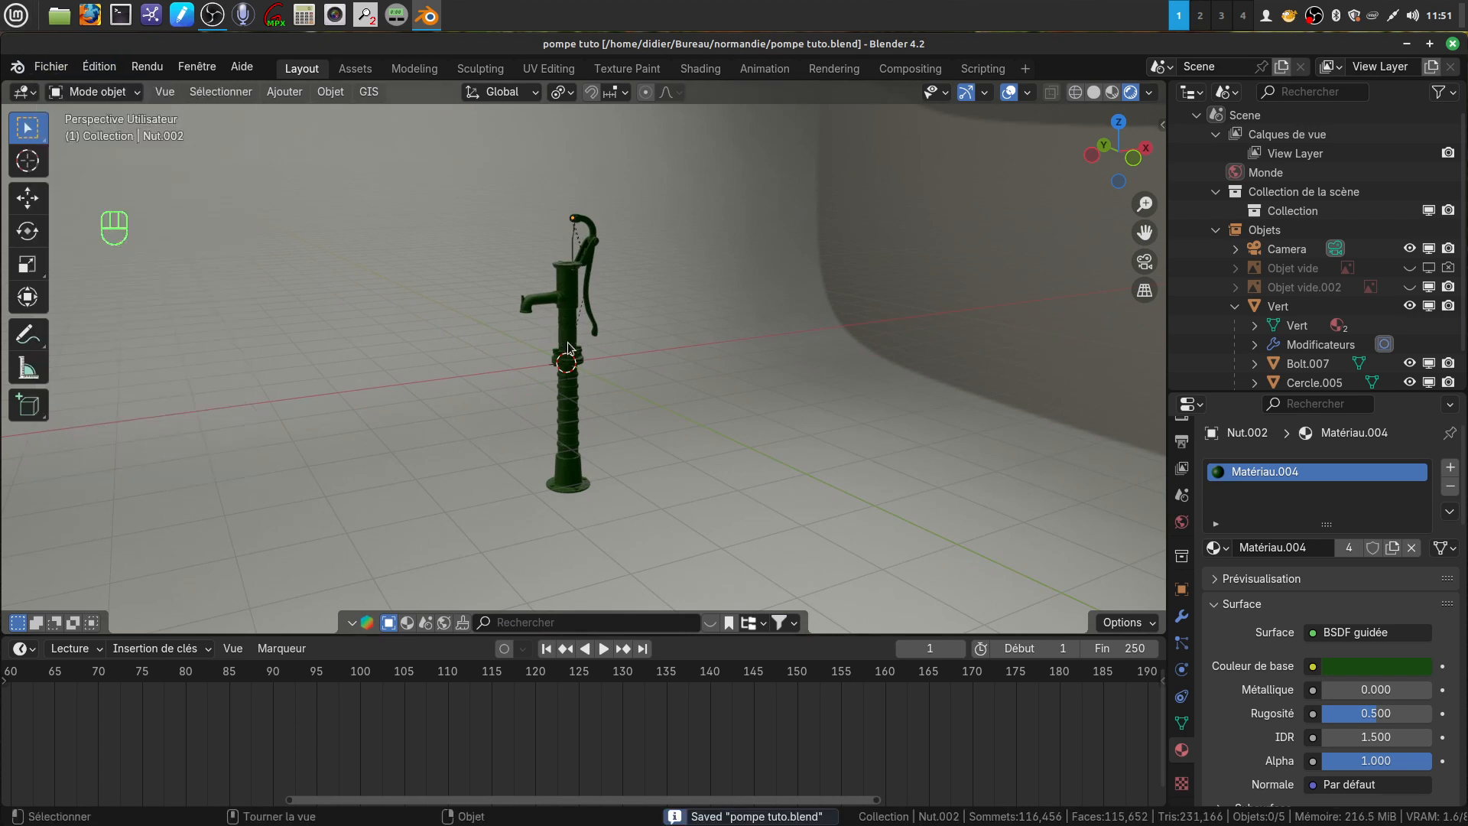
# Step: Examine the finished pump from several angles, covering its handle, spout, flange and base
pyautogui.scroll(4, 732, 440)
pyautogui.keyDown('shift'); pyautogui.moveTo(664, 287); pyautogui.dragTo(708, 465, button='middle'); pyautogui.keyUp('shift')
pyautogui.scroll(5, 708, 465)
pyautogui.moveTo(668, 323)
pyautogui.mouseDown(button='middle')
pyautogui.moveTo(707, 272)
pyautogui.moveTo(638, 333)
pyautogui.moveTo(612, 383)
pyautogui.moveTo(586, 330)
pyautogui.moveTo(639, 320)
pyautogui.mouseUp(button='middle')
pyautogui.scroll(-7, 637, 315)
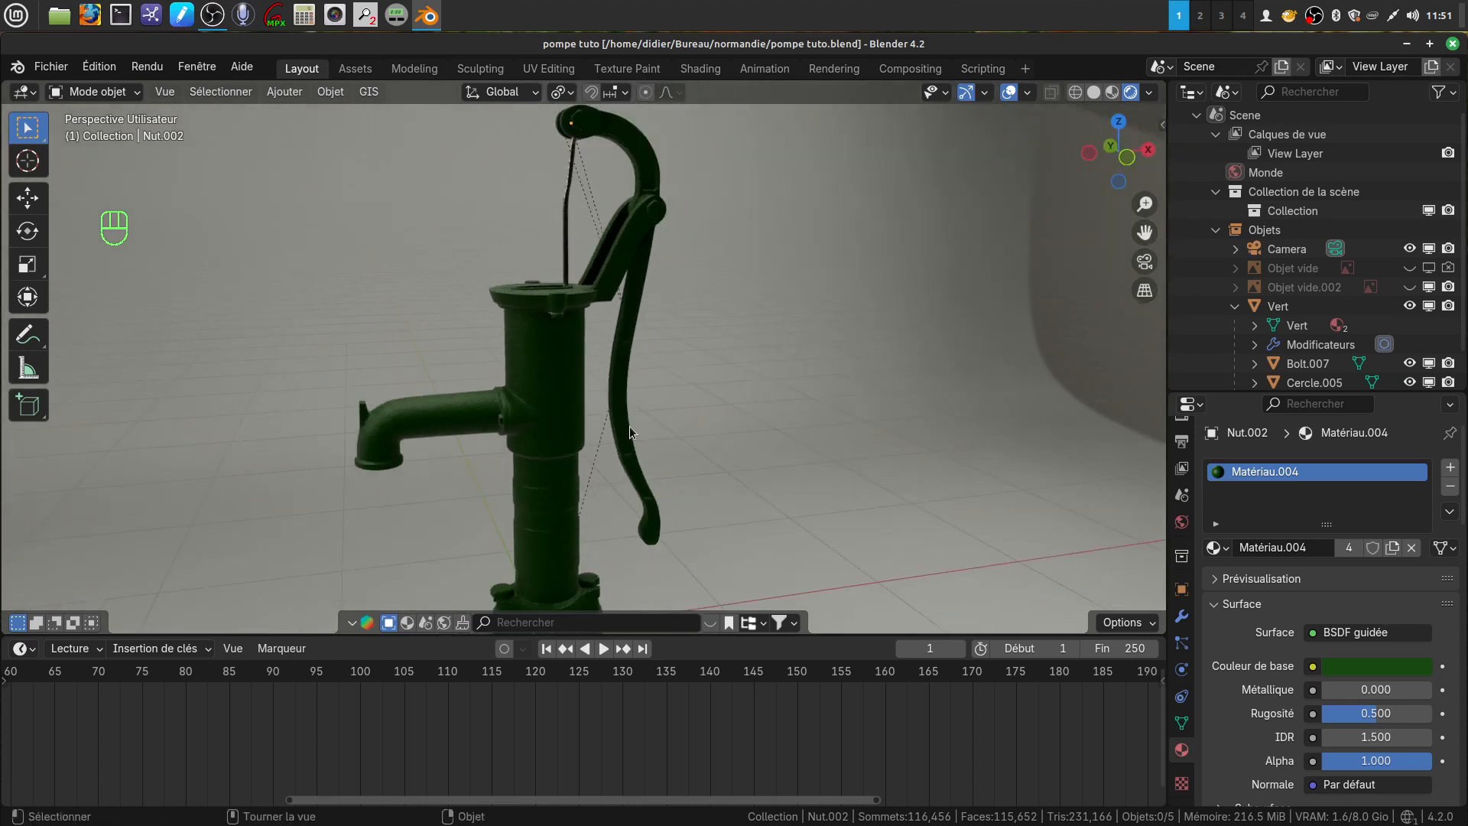
pyautogui.keyDown('shift'); pyautogui.moveTo(630, 462); pyautogui.dragTo(676, 398, button='middle'); pyautogui.keyUp('shift')
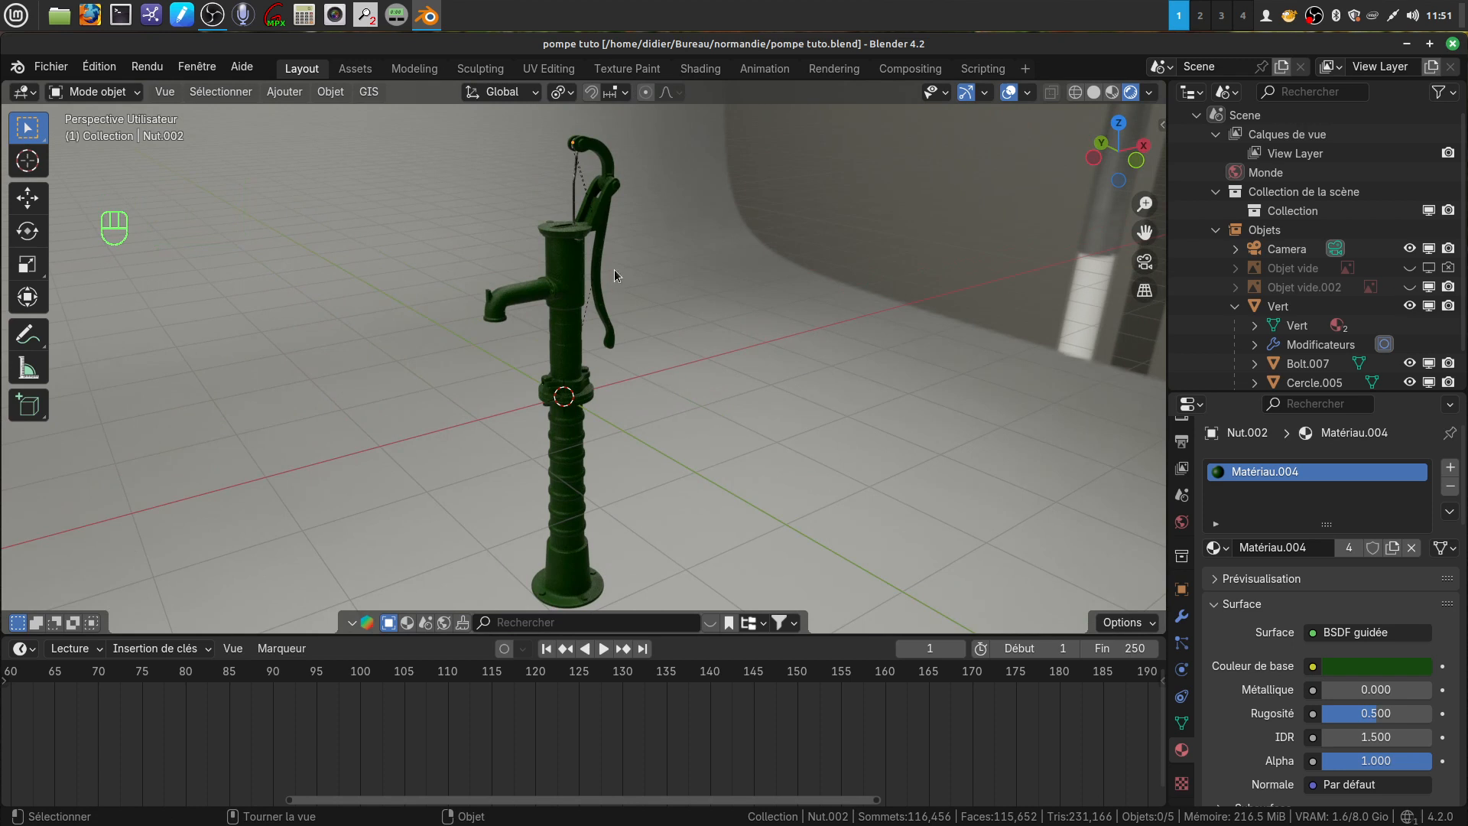
pyautogui.scroll(3, 619, 327)
pyautogui.moveTo(635, 338); pyautogui.dragTo(607, 261, button='middle')
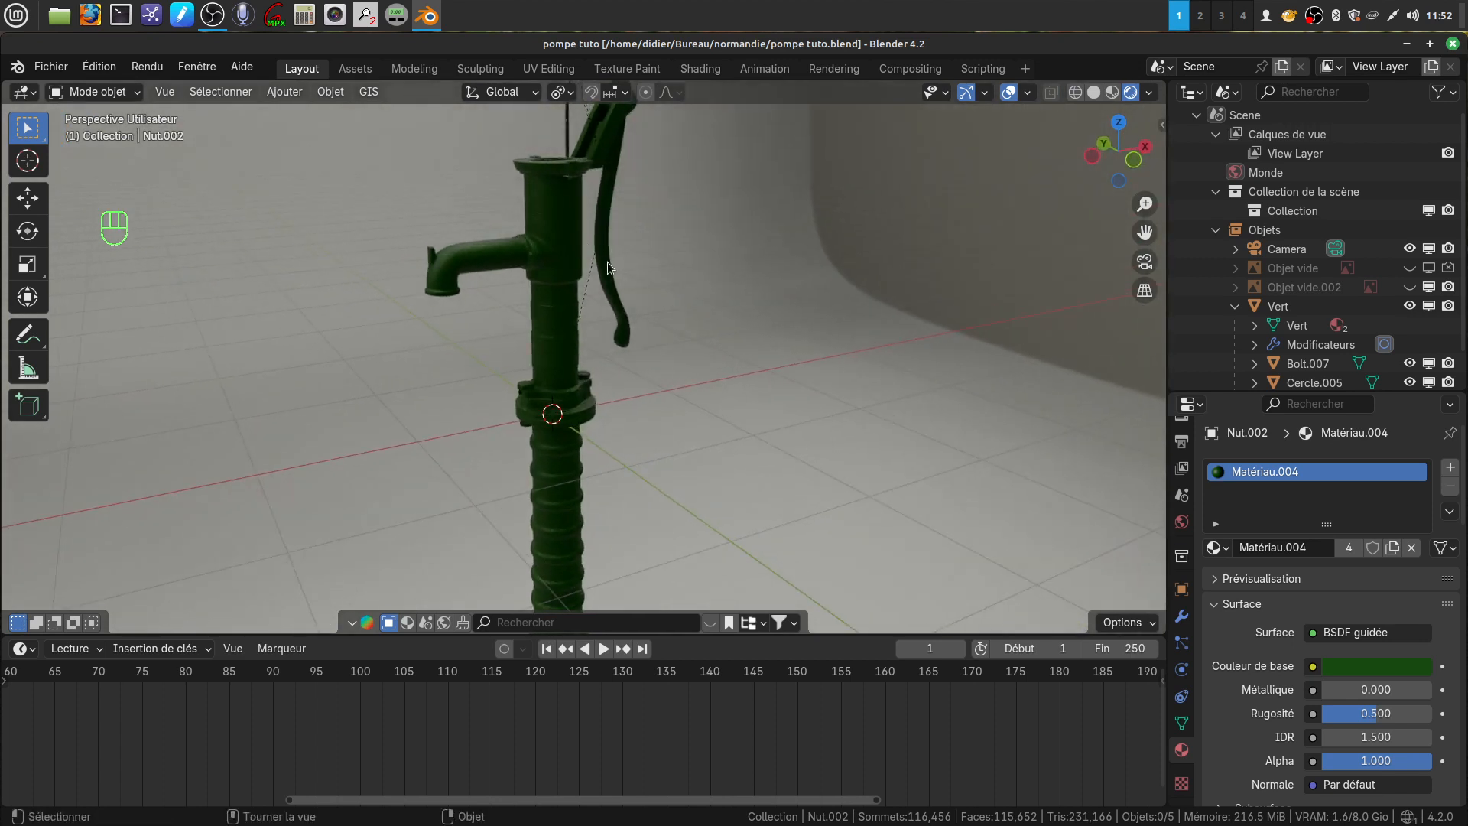
pyautogui.scroll(-5, 607, 261)
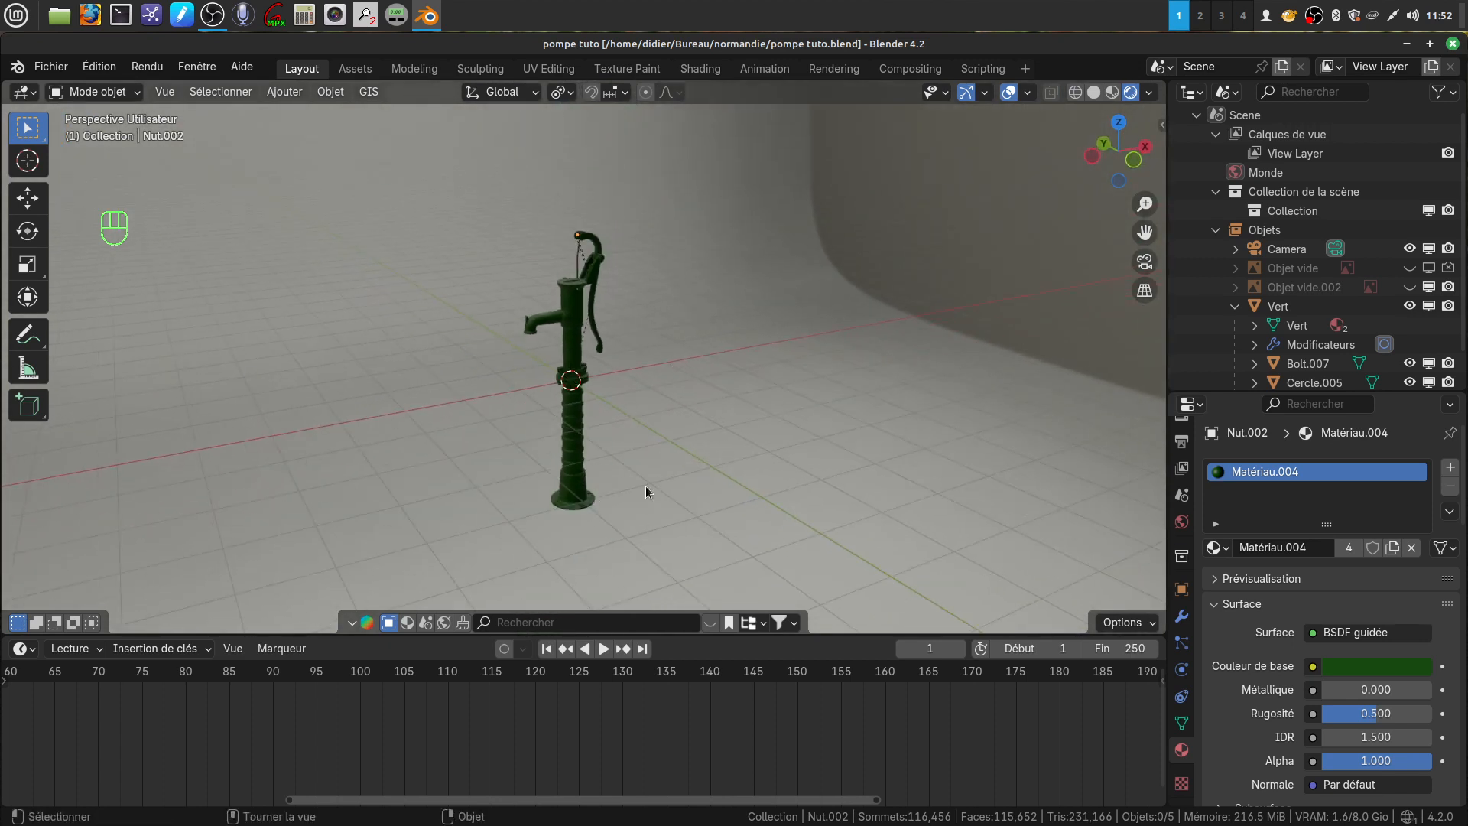
pyautogui.scroll(2, 629, 497)
pyautogui.moveTo(628, 497); pyautogui.dragTo(575, 345, button='middle')
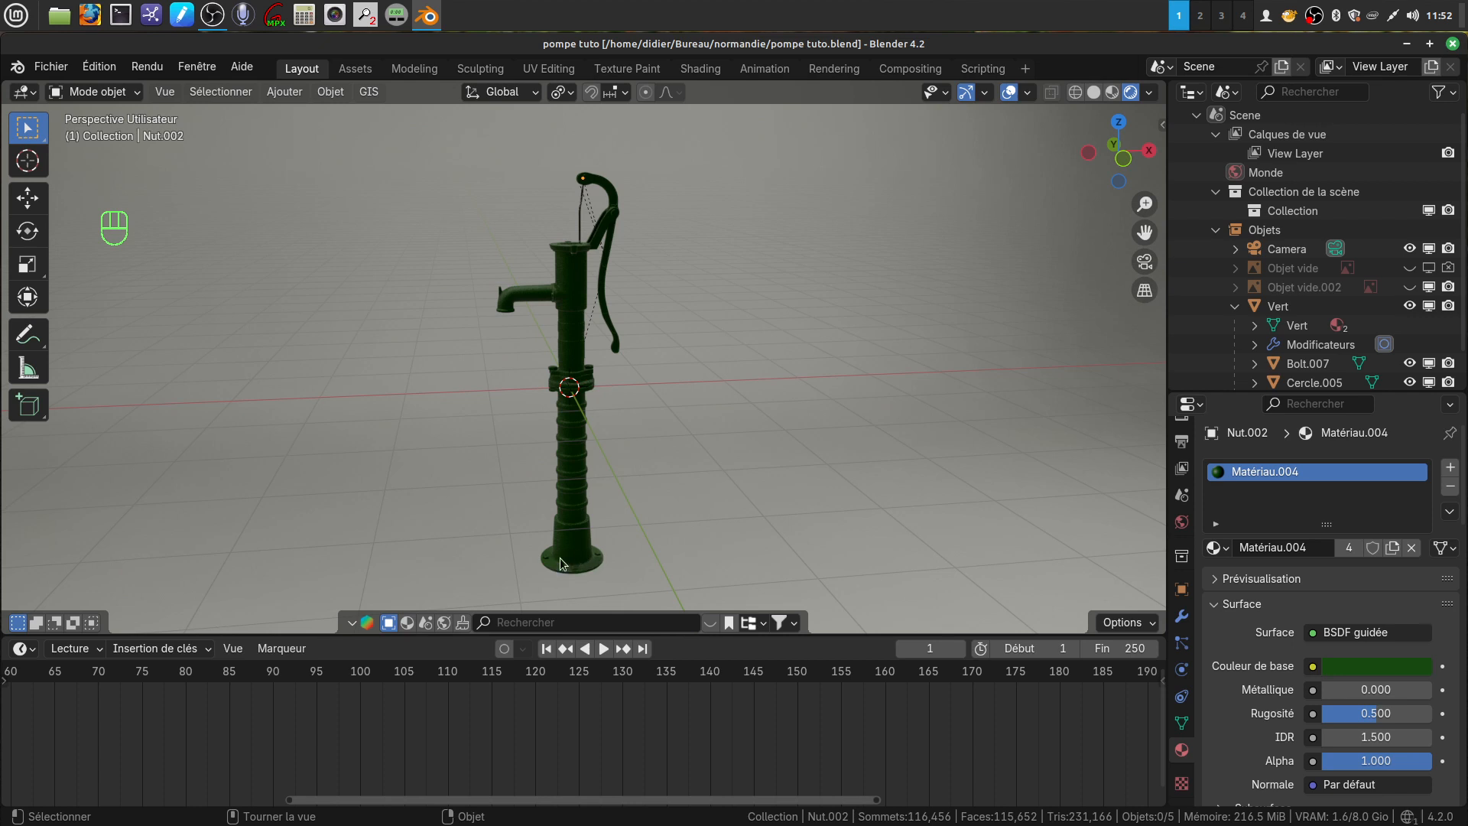
pyautogui.moveTo(690, 502); pyautogui.dragTo(658, 498, button='middle')
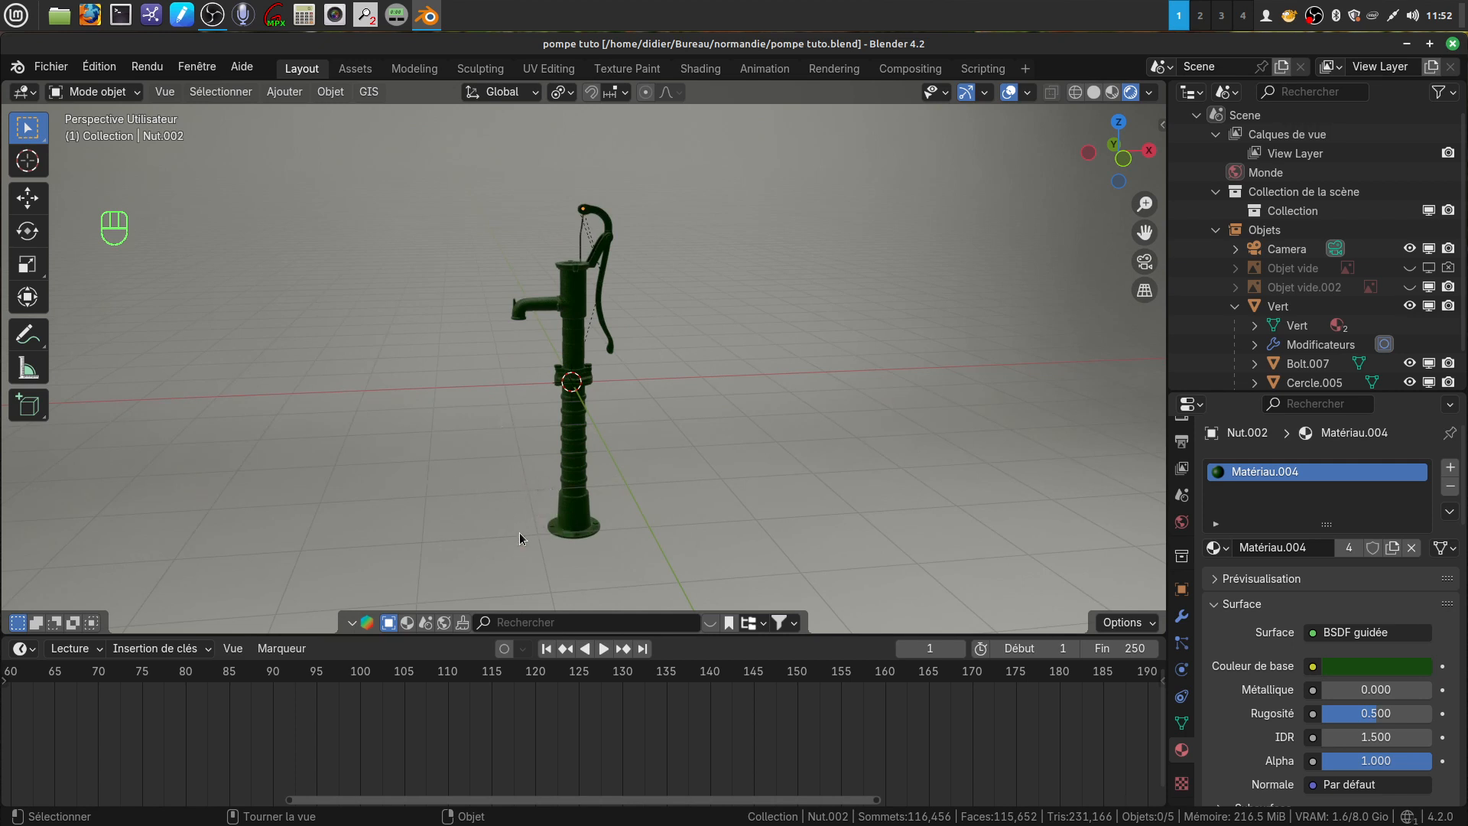
pyautogui.moveTo(626, 445); pyautogui.dragTo(678, 482, button='middle')
pyautogui.scroll(3, 679, 482)
pyautogui.moveTo(640, 404); pyautogui.dragTo(589, 401, button='middle')
pyautogui.scroll(-3, 576, 392)
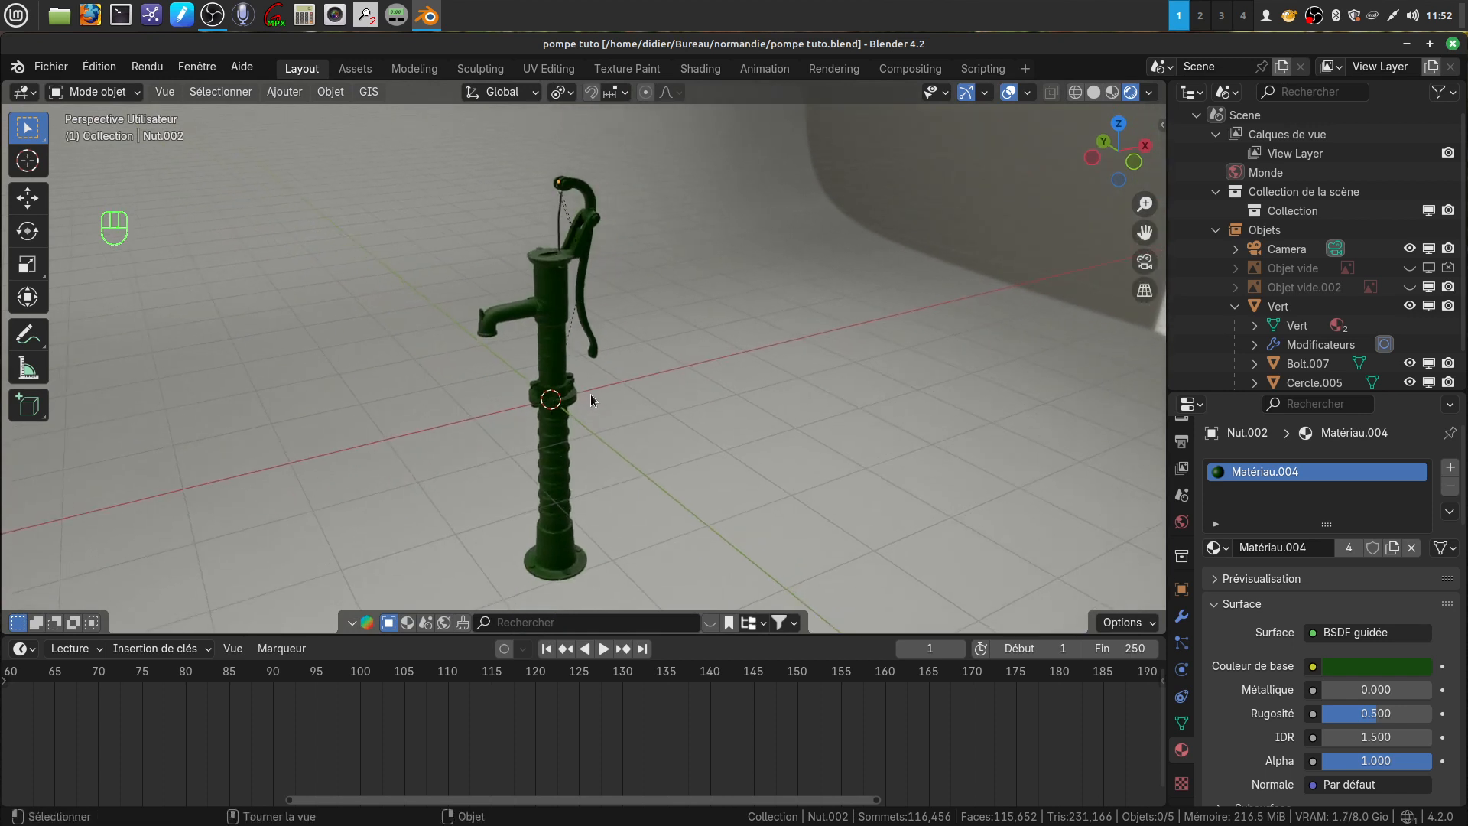
pyautogui.scroll(-2, 646, 447)
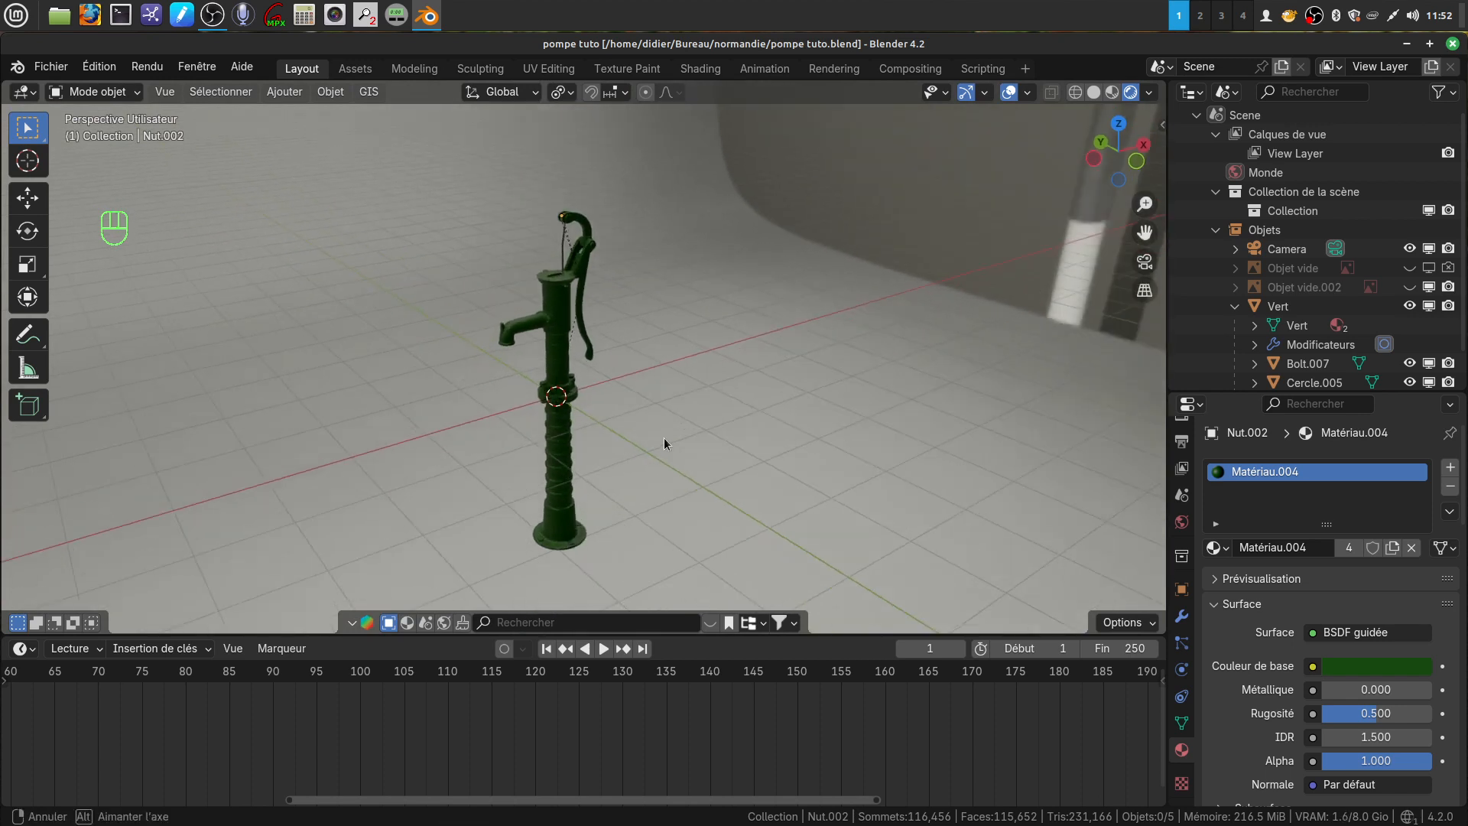
pyautogui.scroll(1, 752, 458)
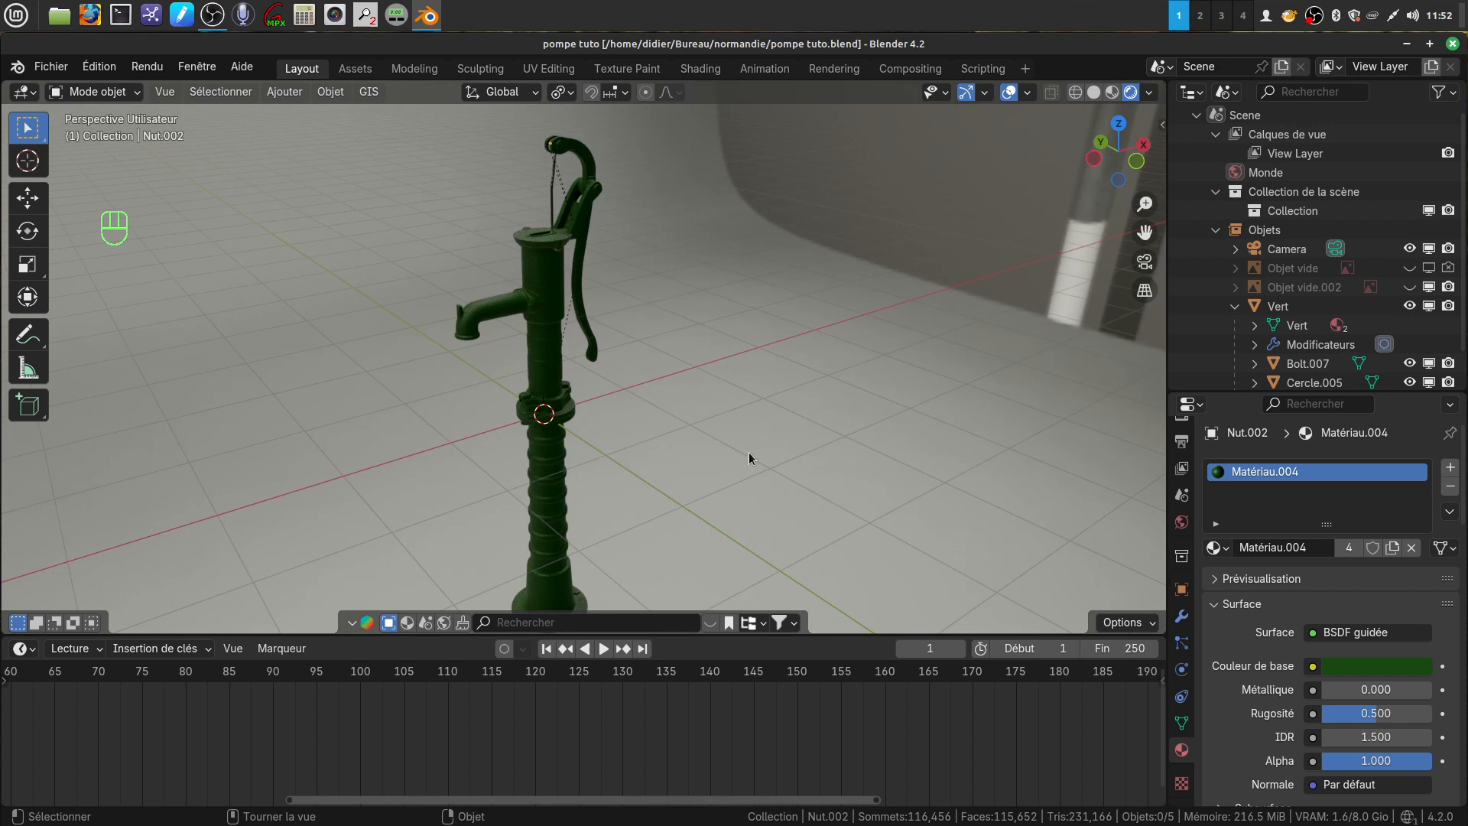